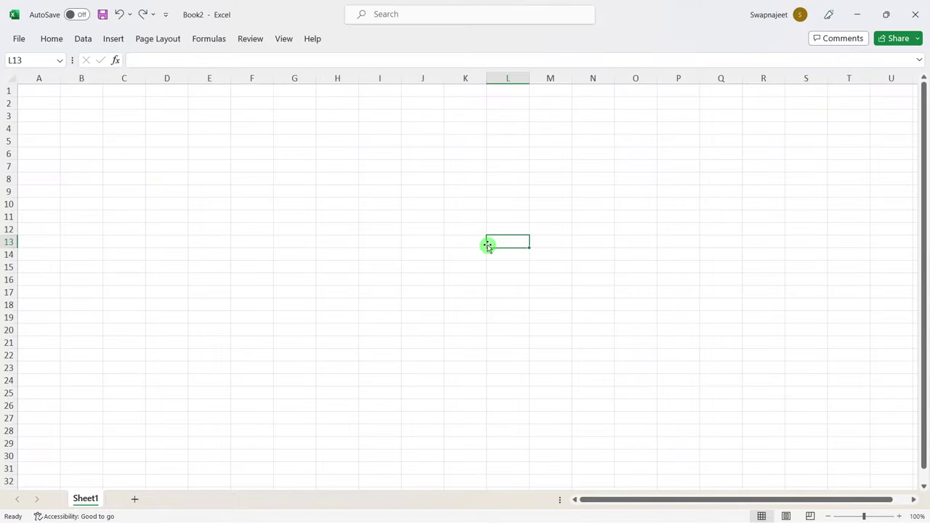
Step: Select a cell on the empty Sheet1 of the new blank workbook Book2
{"action": "left_click", "coordinate": [284, 224]}
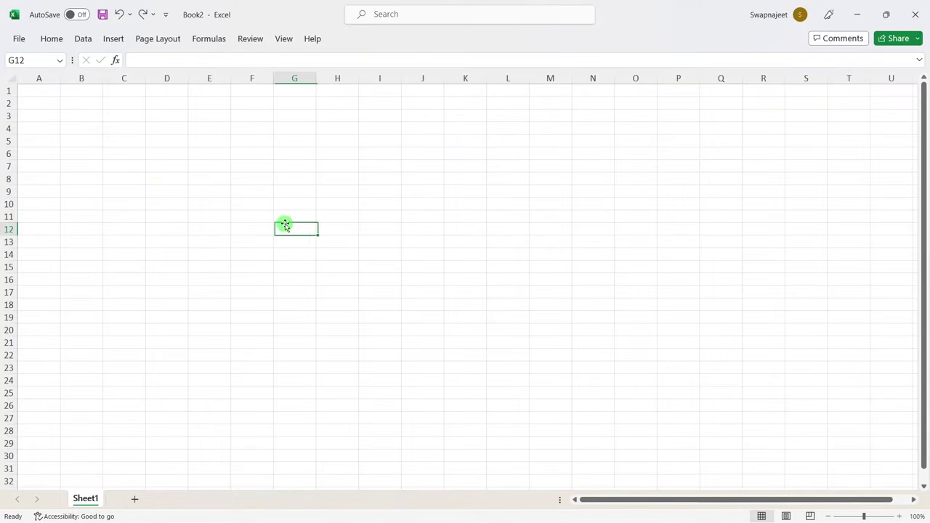
Step: Bring up the Data tab's Get & Transform import tools, then return to the blank sheet
{"action": "left_click", "coordinate": [186, 179]}
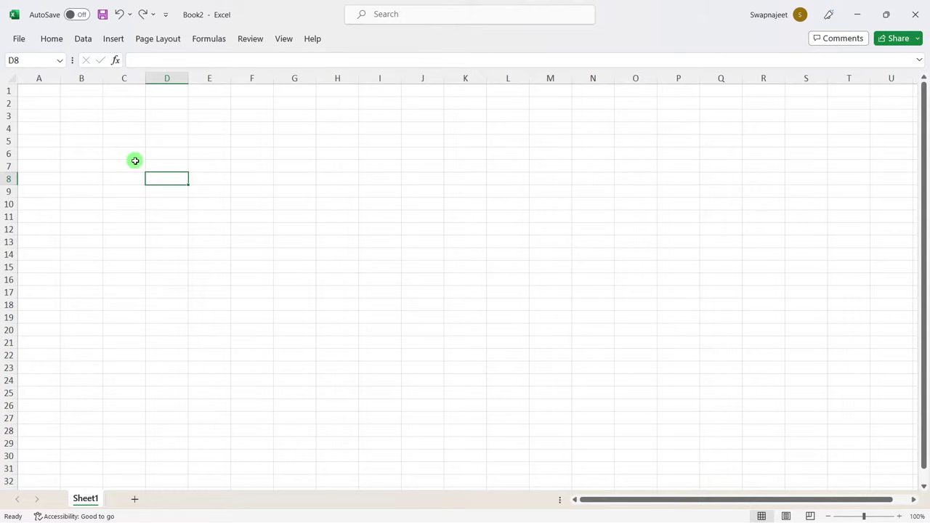
{"action": "left_click", "coordinate": [82, 41]}
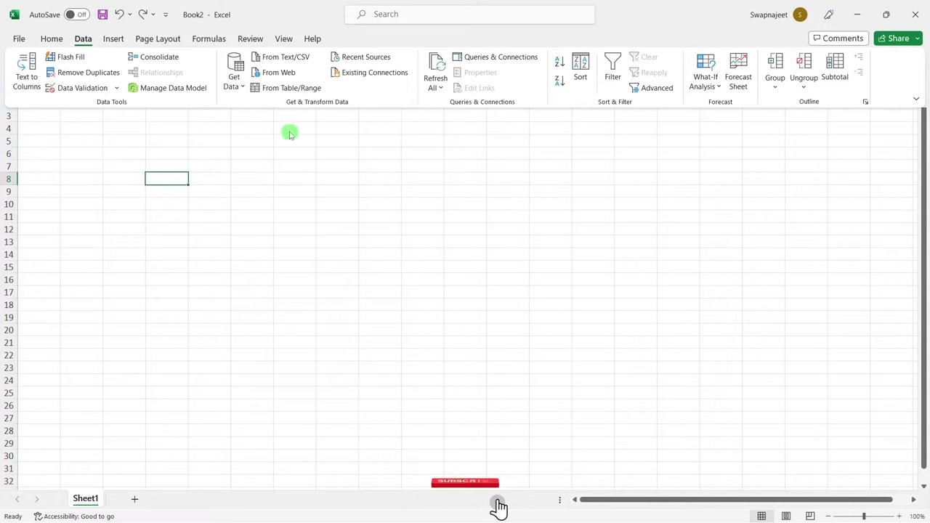
{"action": "left_click", "coordinate": [285, 231]}
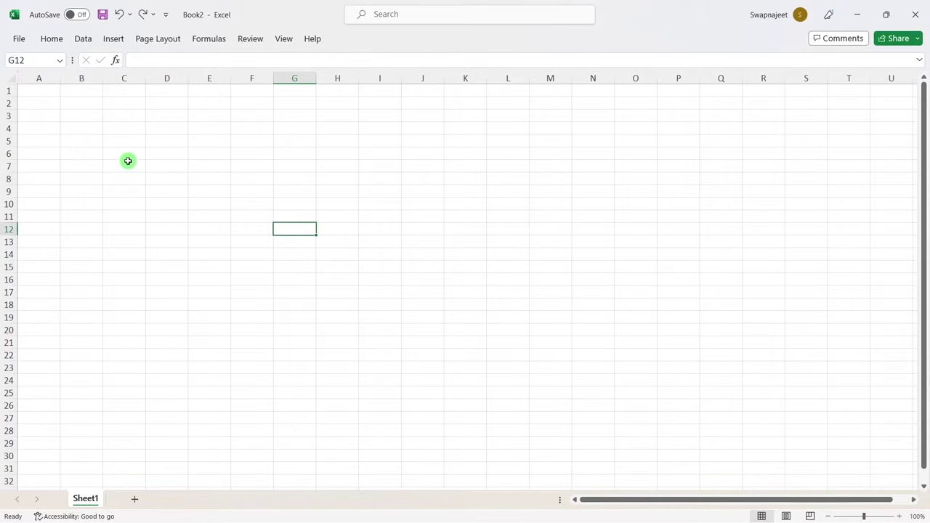
Step: Start a From SQL Server Database connection from the Data tab's Get Data menu
{"action": "left_click", "coordinate": [87, 44]}
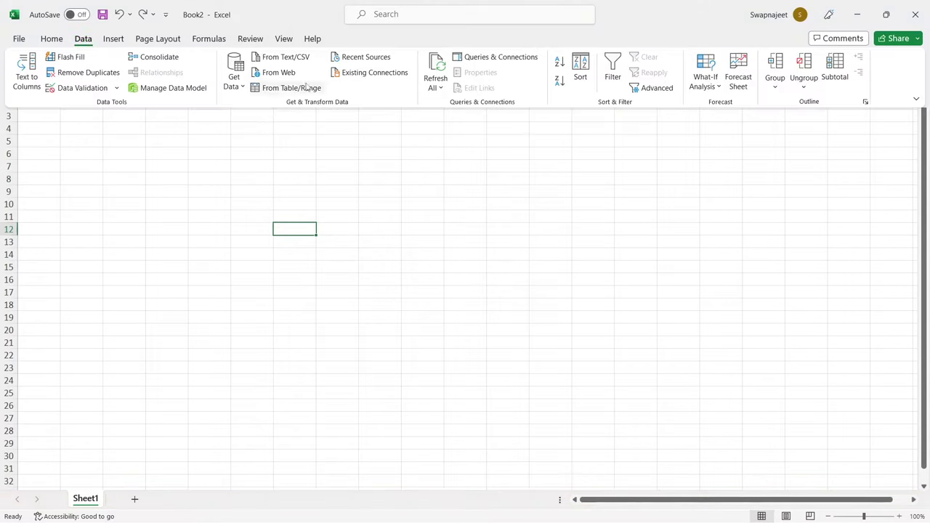
{"action": "left_click", "coordinate": [240, 82]}
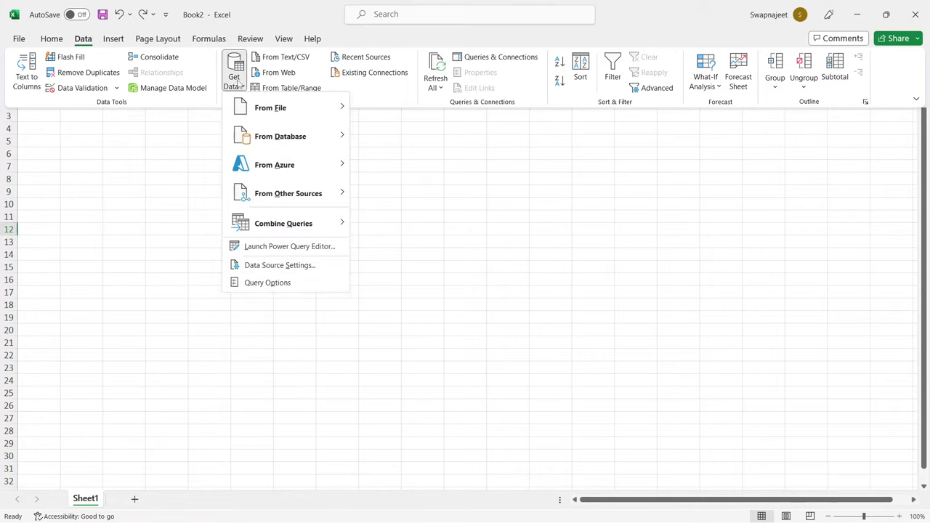
{"action": "mouse_move", "coordinate": [275, 161]}
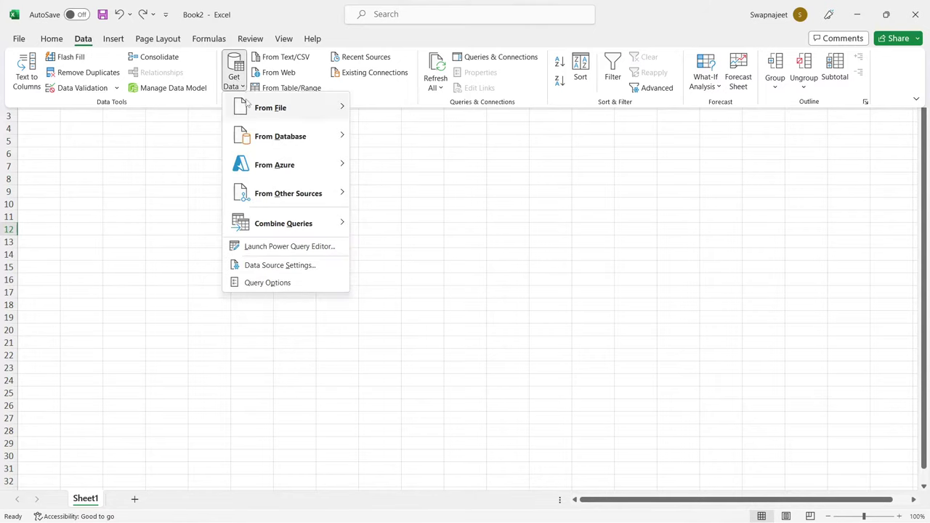
{"action": "mouse_move", "coordinate": [260, 140]}
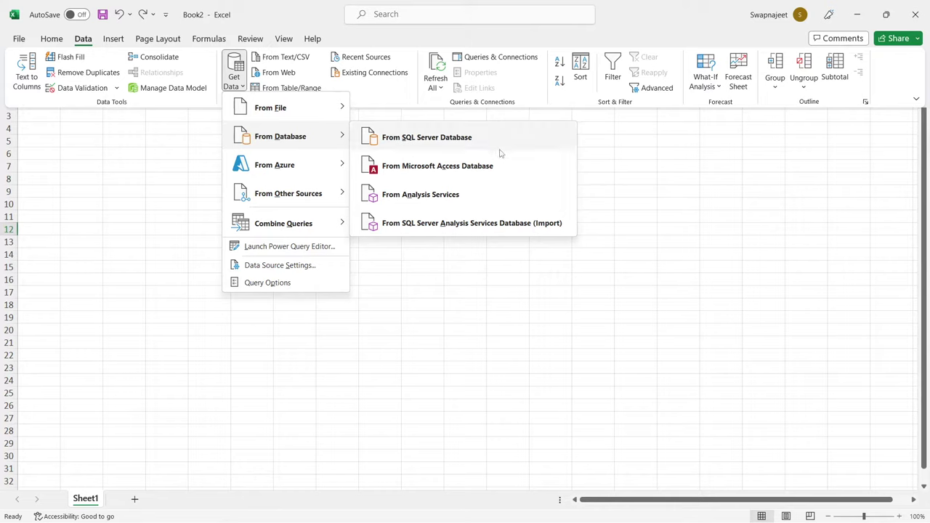
{"action": "left_click", "coordinate": [411, 140]}
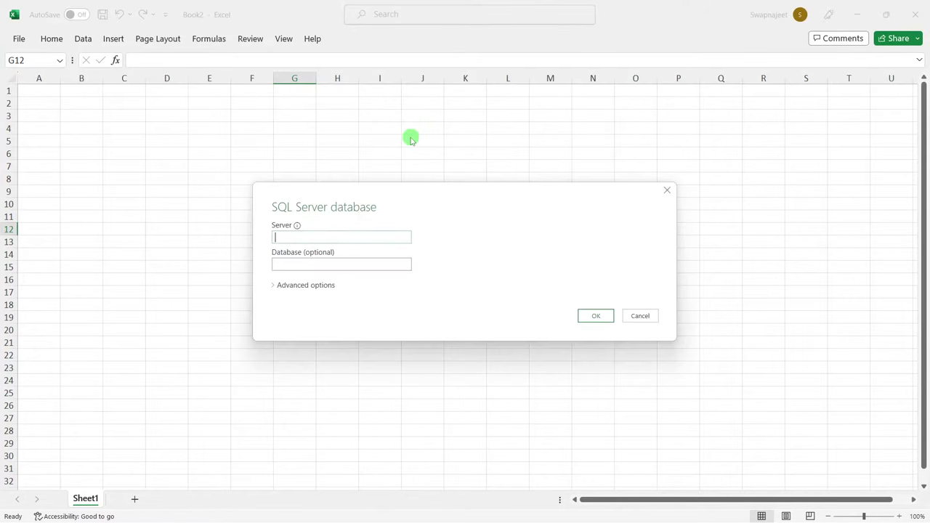
Step: Enter the local SQL2022 server instance name and check Pizza DB's exact database name
{"action": "left_click", "coordinate": [298, 234]}
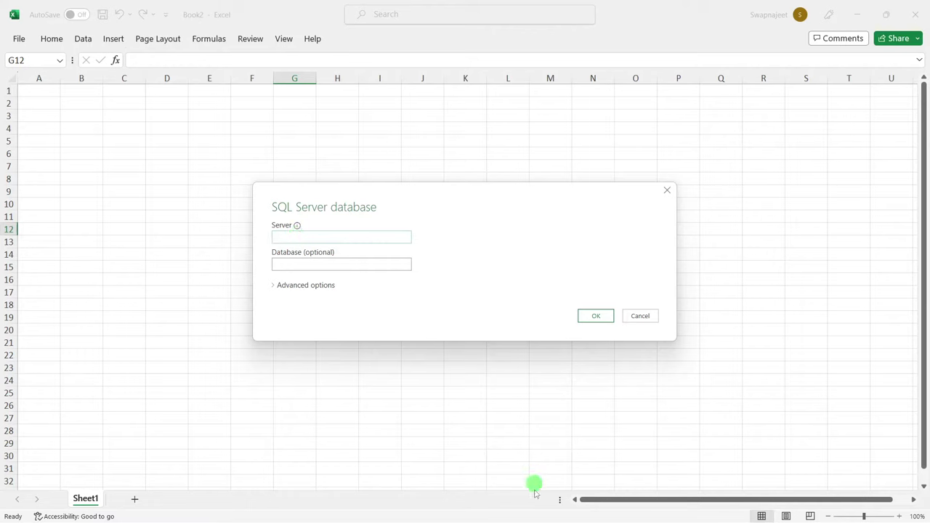
{"action": "left_click", "coordinate": [545, 508]}
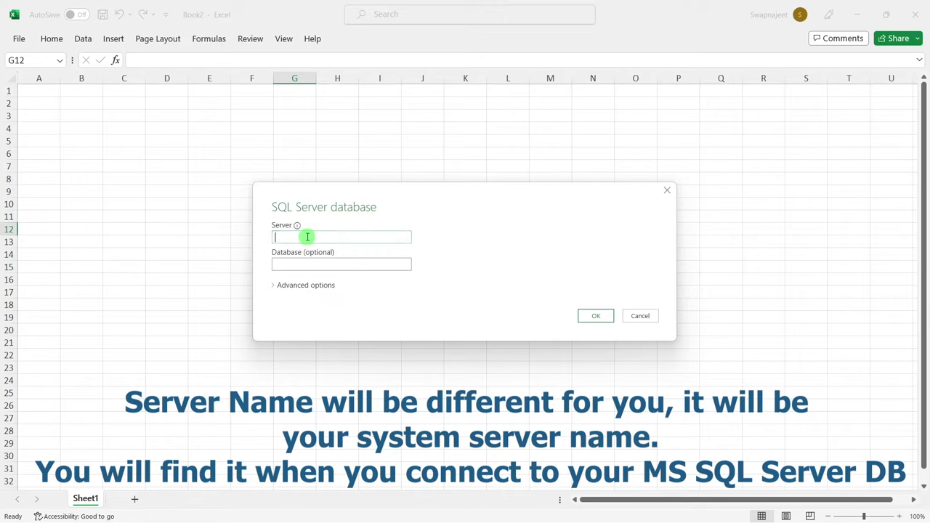
{"action": "type", "text": "SWAPN"}
{"action": "type", "text": "JEET"}
{"action": "type", "text": "\\S"}
{"action": "type", "text": "QL2022"}
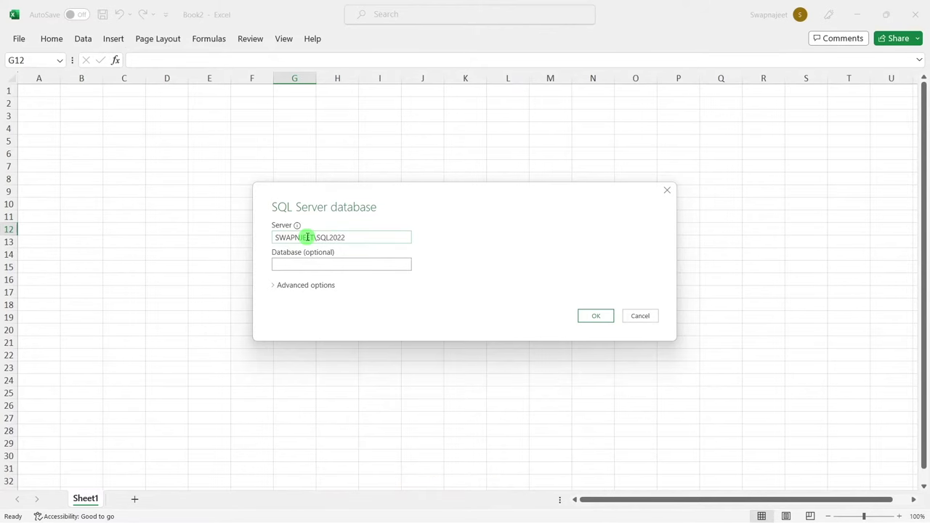
{"action": "left_click", "coordinate": [311, 263]}
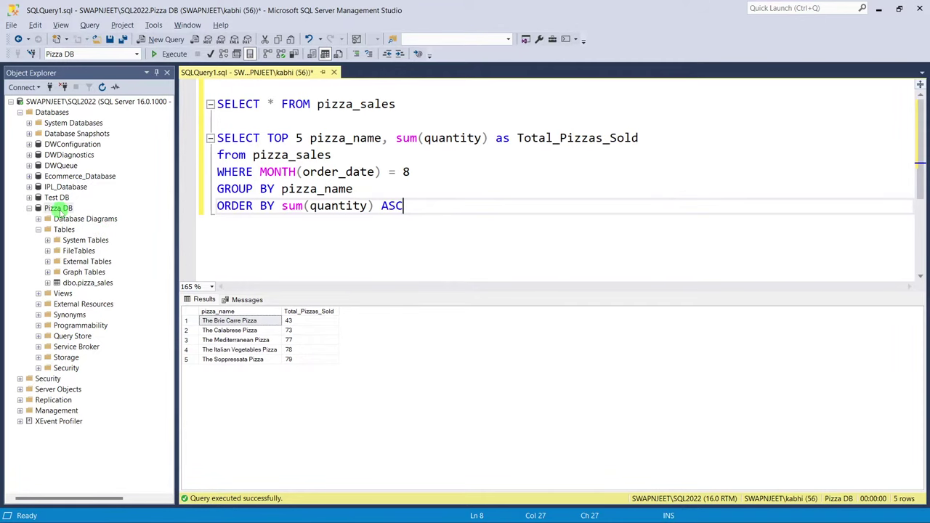
{"action": "left_click", "coordinate": [51, 209]}
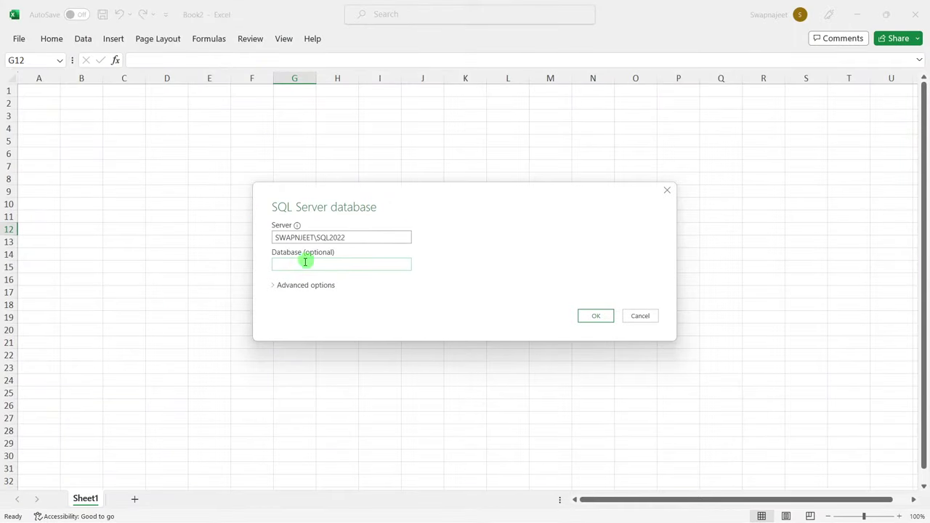
{"action": "left_click", "coordinate": [299, 264]}
Step: Enter PizzaDB as the database and confirm the connection to open the Navigator
{"action": "type", "text": "P"}
{"action": "type", "text": "izza"}
{"action": "type", "text": "DB"}
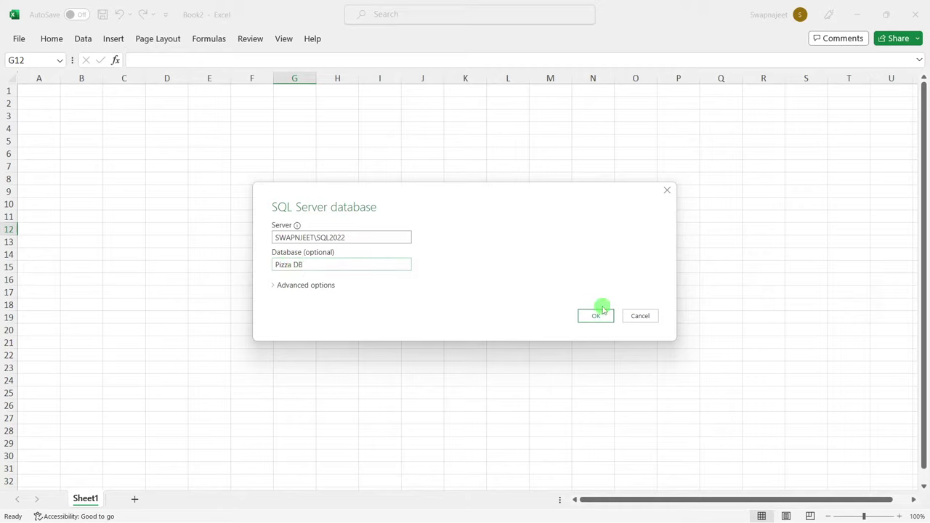
{"action": "left_click", "coordinate": [597, 314]}
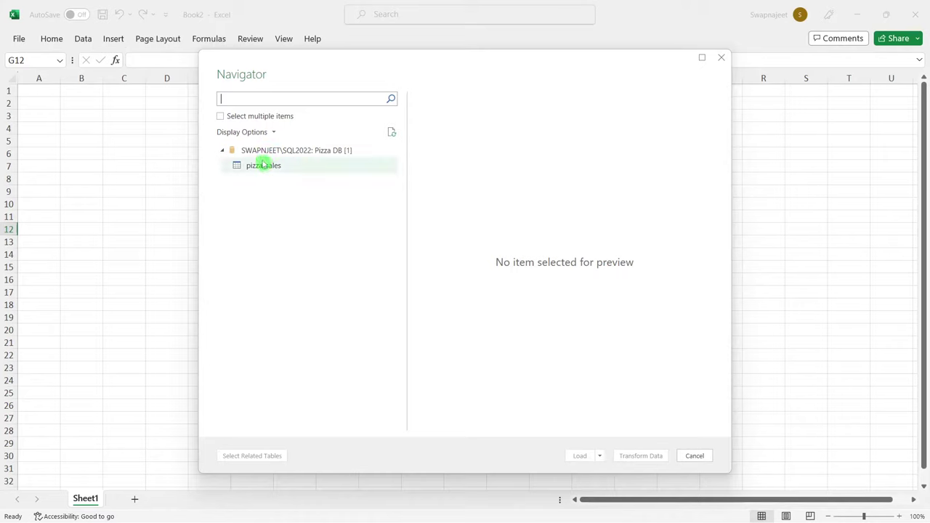
Step: Preview the pizza_sales table in the Navigator and load its 48,620 rows into the workbook
{"action": "left_click", "coordinate": [285, 152]}
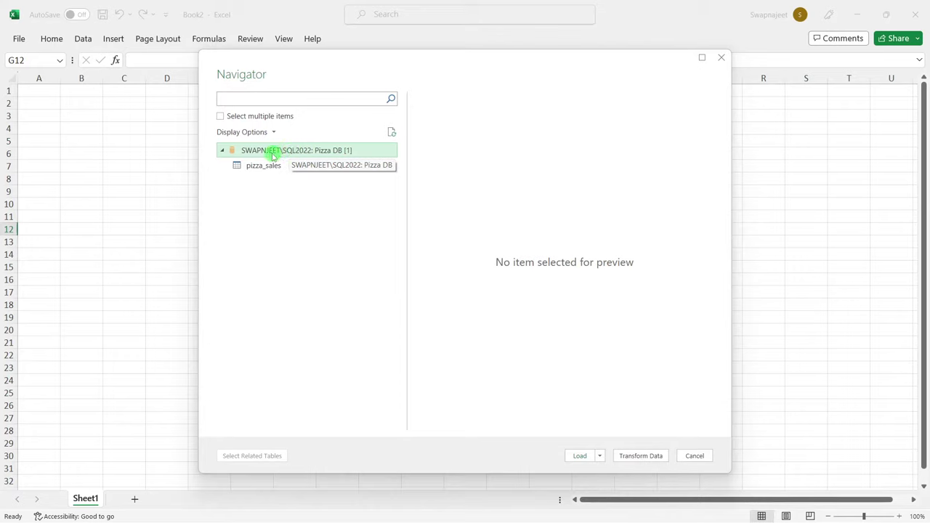
{"action": "left_click", "coordinate": [263, 167]}
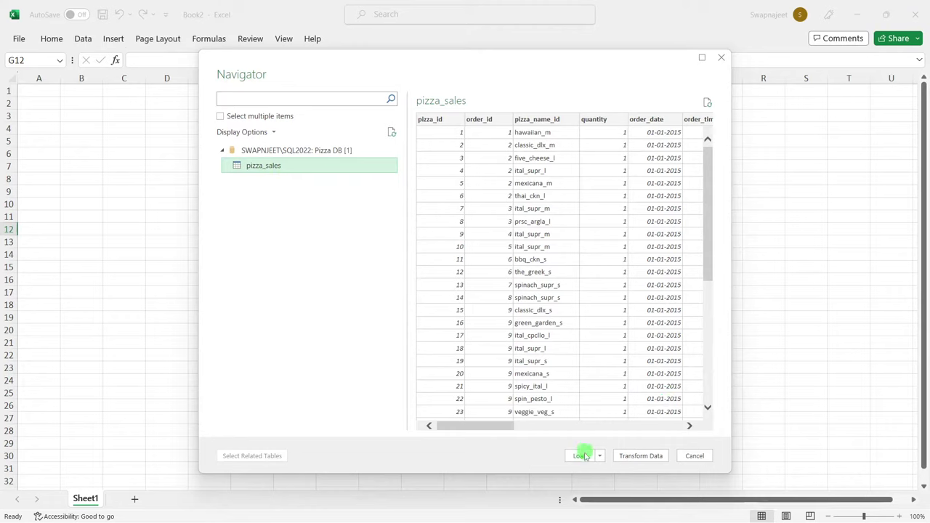
{"action": "left_click", "coordinate": [633, 457]}
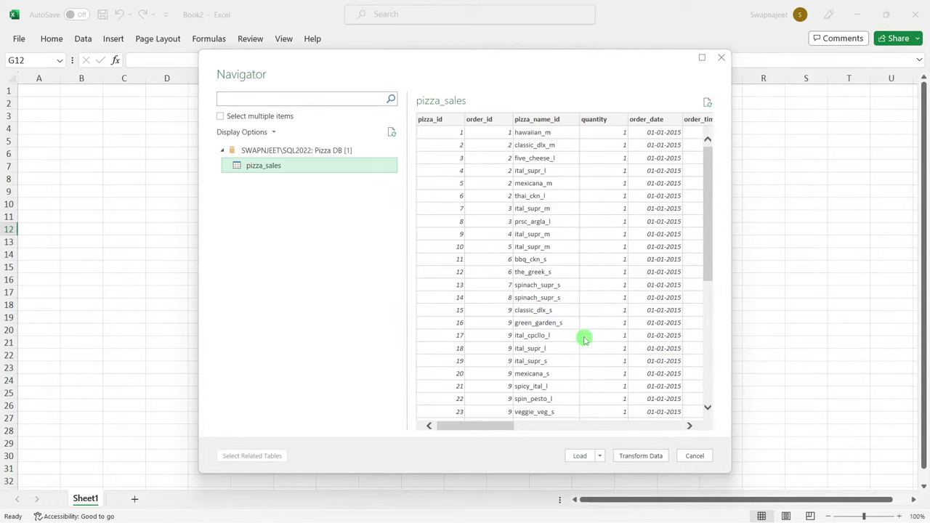
{"action": "left_click", "coordinate": [578, 456]}
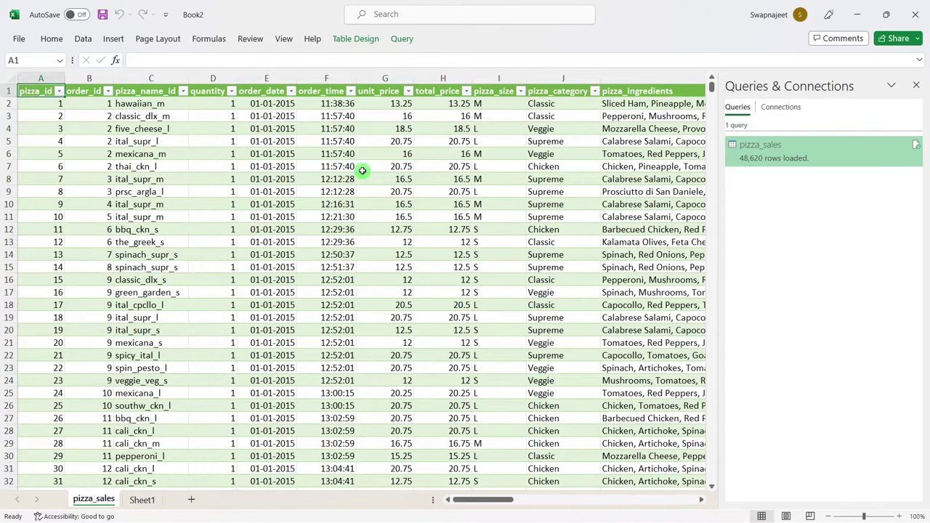
Step: Hide the Queries & Connections pane so the pizza_sales table fills the window
{"action": "left_click", "coordinate": [916, 85]}
{"action": "left_click", "coordinate": [456, 249]}
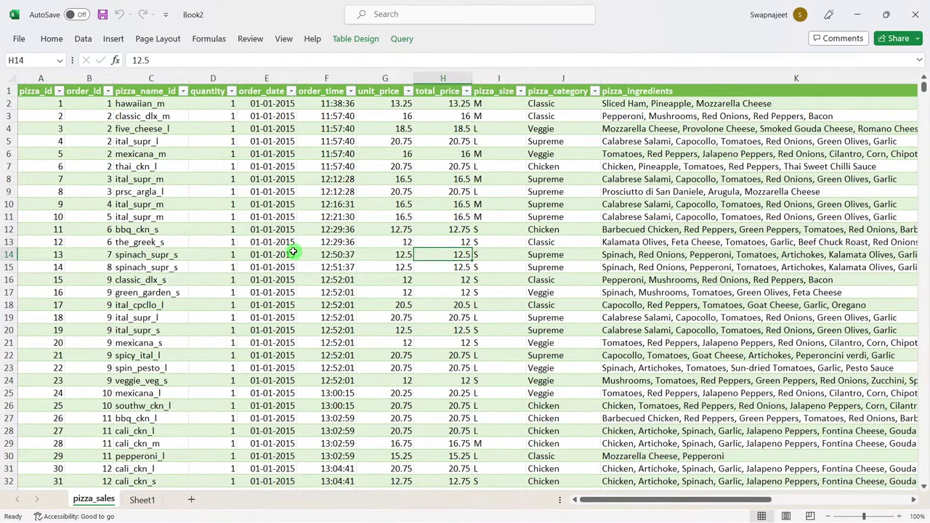
{"action": "scroll", "coordinate": [296, 252], "scroll_direction": "down", "scroll_amount": 3}
{"action": "scroll", "coordinate": [295, 252], "scroll_direction": "up", "scroll_amount": 3}
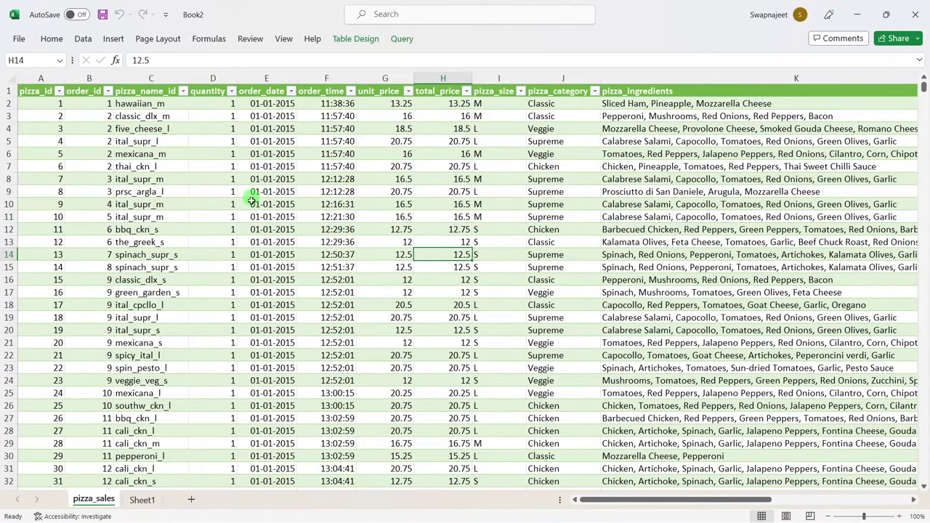
Step: View the pizza_sales query in Power Query Editor, then close it without changes
{"action": "left_click", "coordinate": [402, 40]}
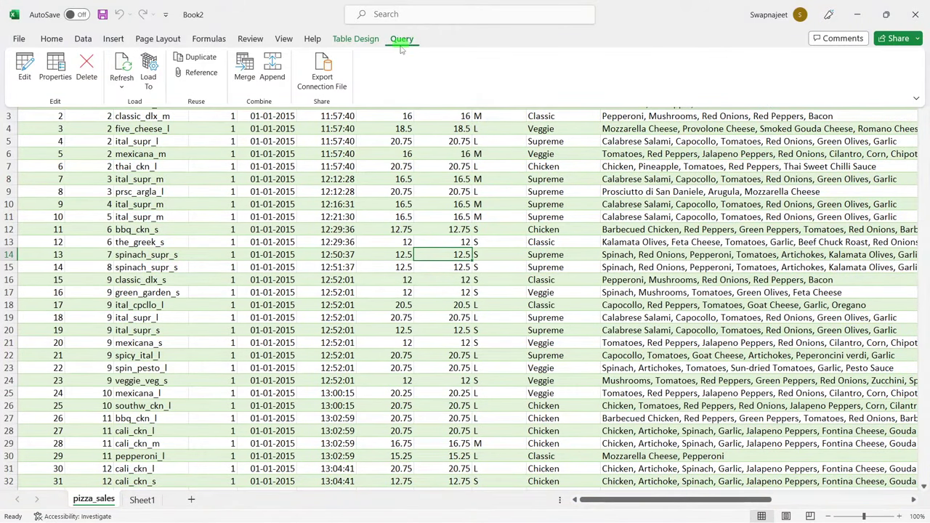
{"action": "left_click", "coordinate": [27, 69]}
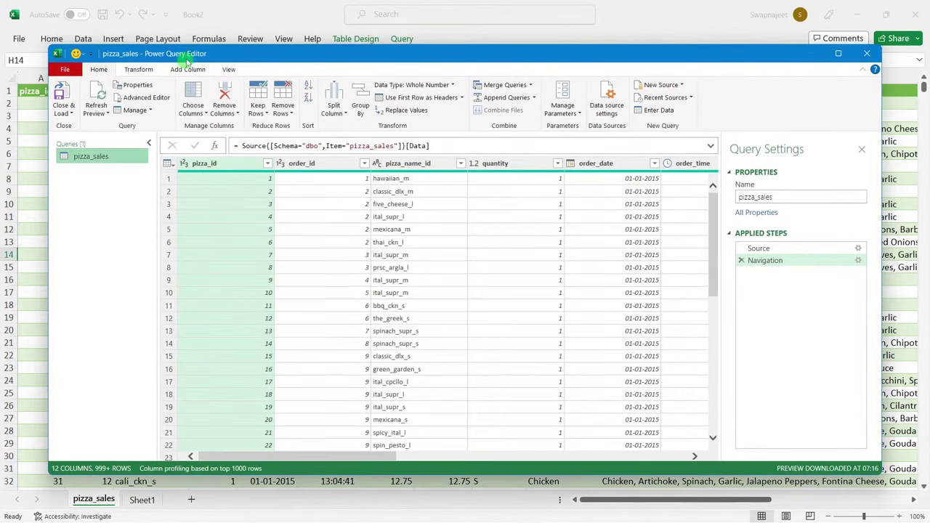
{"action": "scroll", "coordinate": [613, 266], "scroll_direction": "down", "scroll_amount": 5}
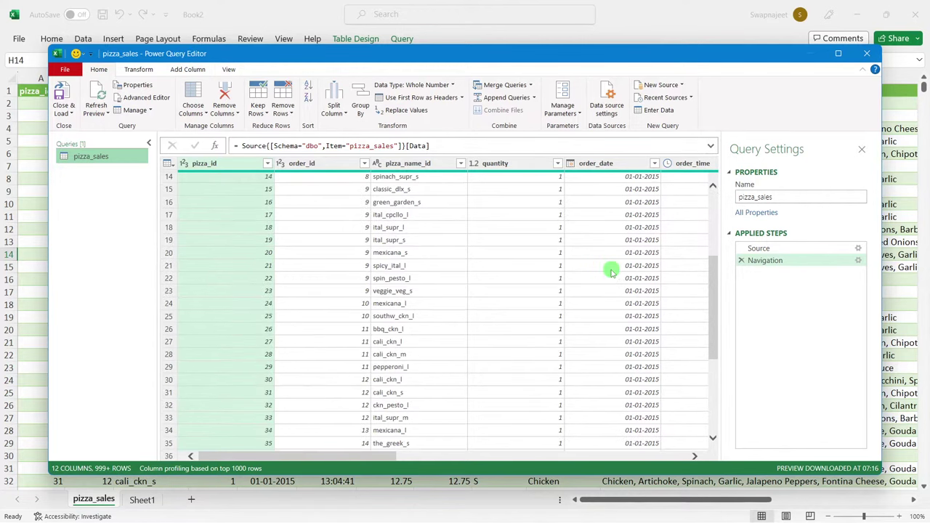
{"action": "mouse_move", "coordinate": [712, 266]}
{"action": "left_mouse_down"}
{"action": "mouse_move", "coordinate": [710, 428]}
{"action": "mouse_move", "coordinate": [712, 211]}
{"action": "left_mouse_up"}
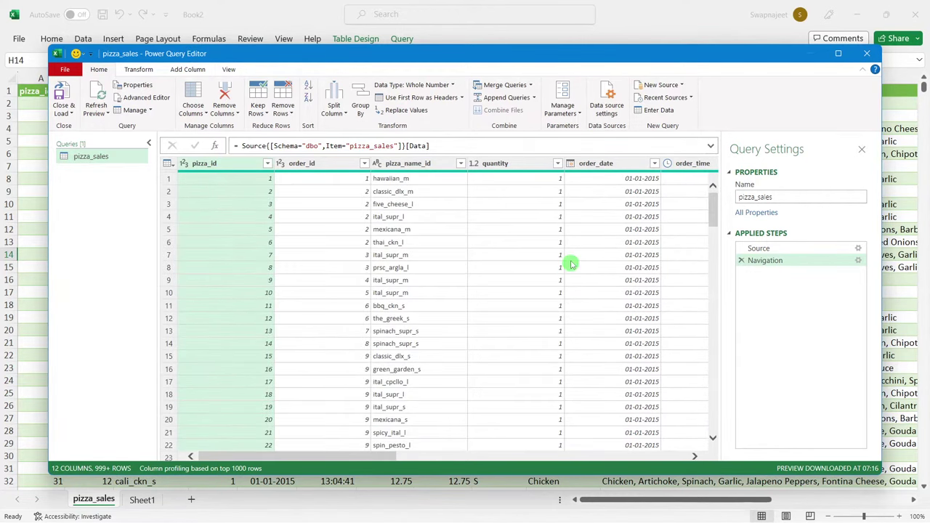
{"action": "left_click", "coordinate": [871, 56]}
{"action": "left_click", "coordinate": [311, 256]}
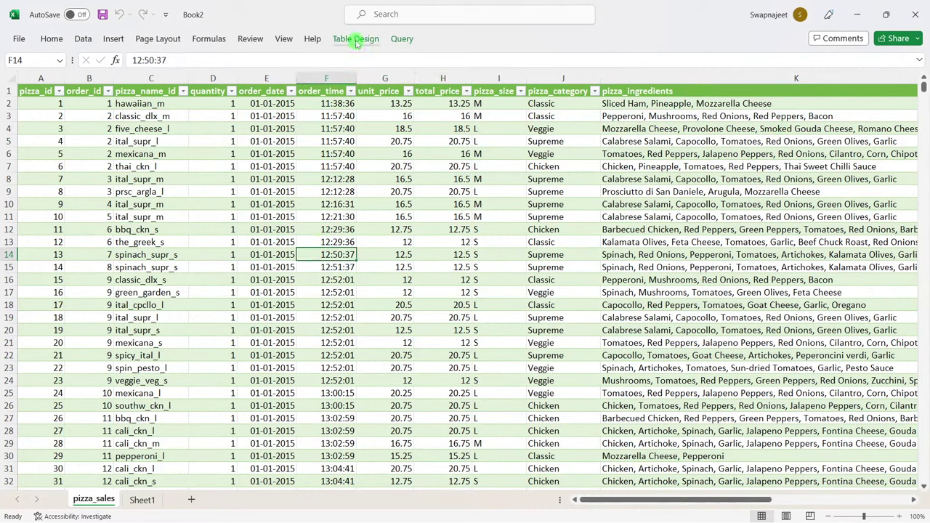
Step: Review the table's unit_price and pizza_size values
{"action": "left_click", "coordinate": [356, 41]}
{"action": "left_click", "coordinate": [290, 193]}
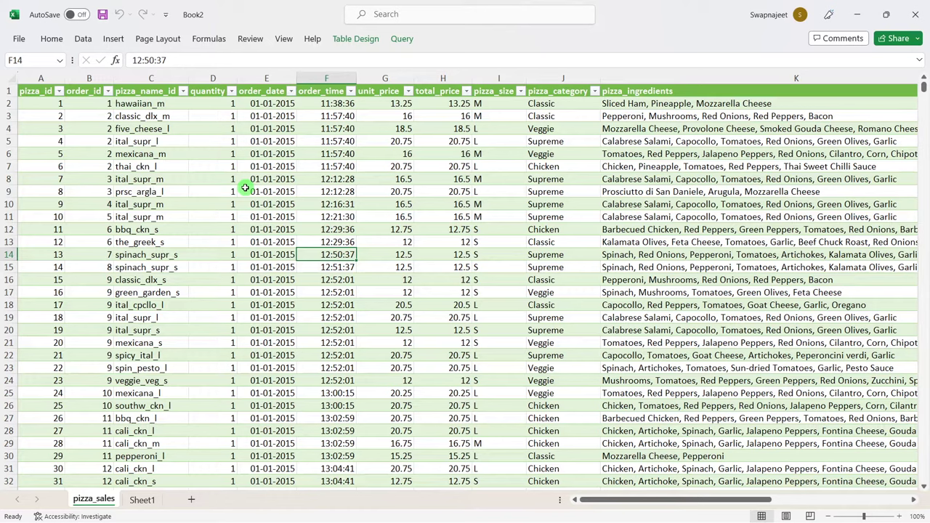
{"action": "left_click", "coordinate": [390, 201]}
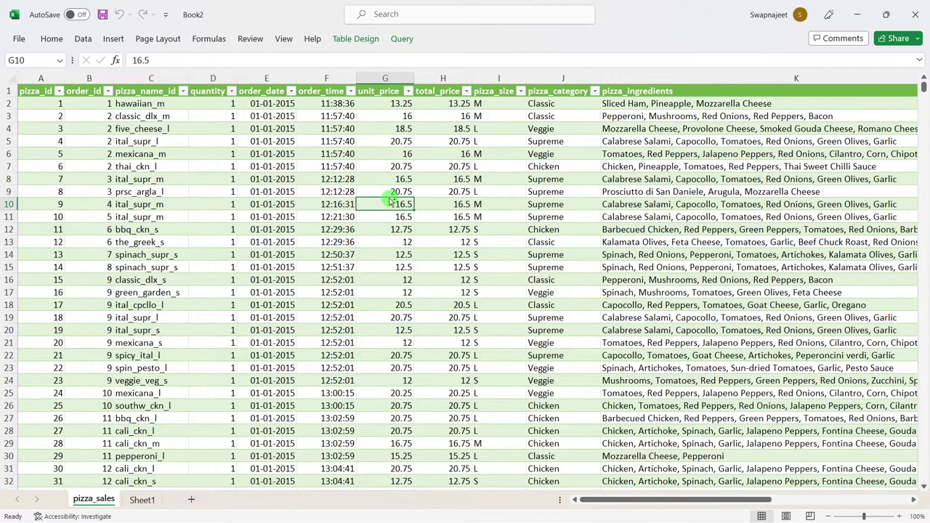
{"action": "left_click", "coordinate": [495, 210]}
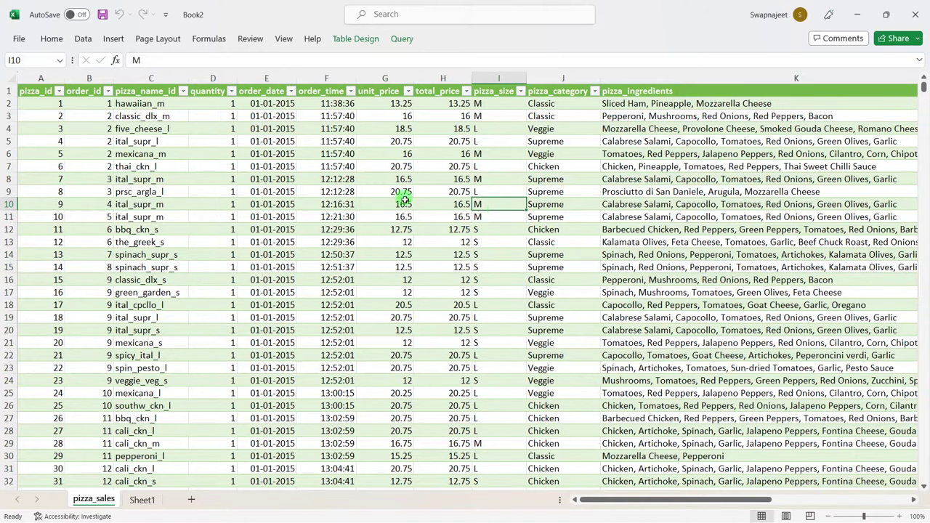
{"action": "left_click", "coordinate": [402, 202]}
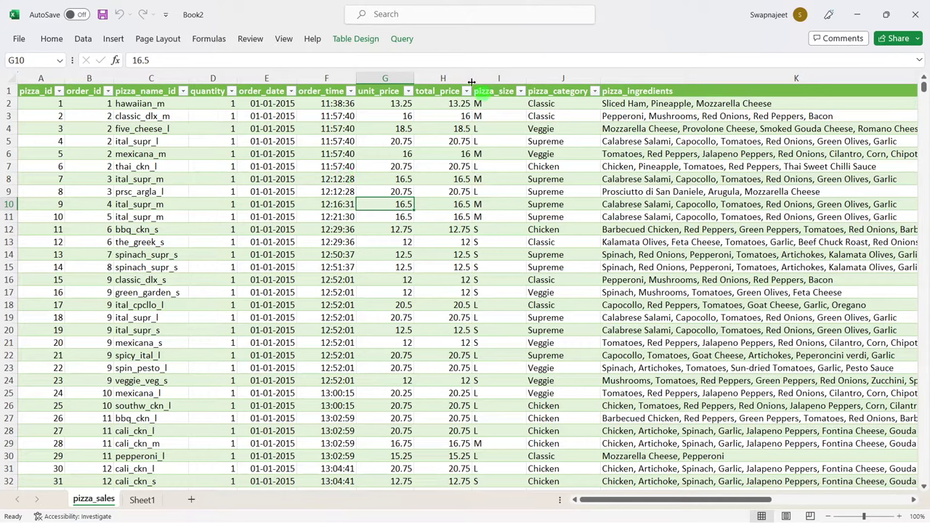
Step: Apply the blue banded Table Style to the pizza_sales table
{"action": "left_click", "coordinate": [350, 39]}
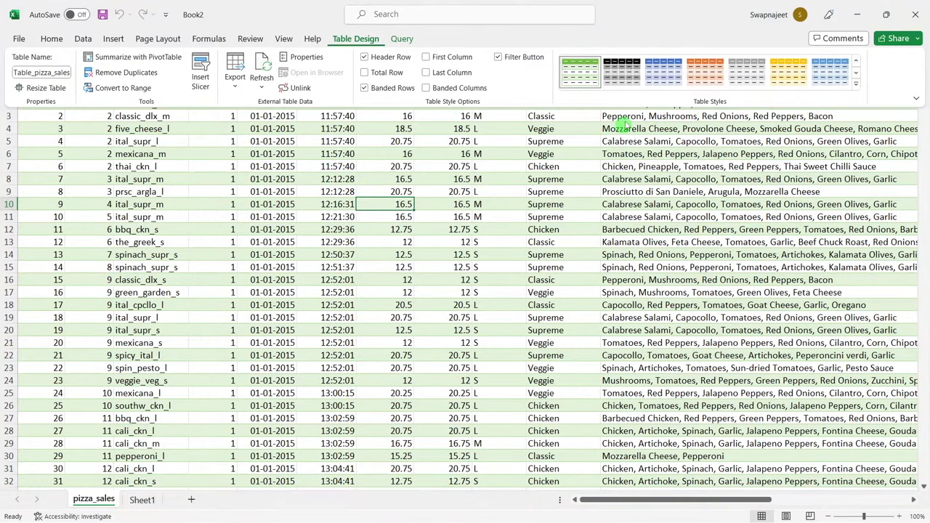
{"action": "left_click", "coordinate": [704, 73]}
{"action": "left_click", "coordinate": [647, 79]}
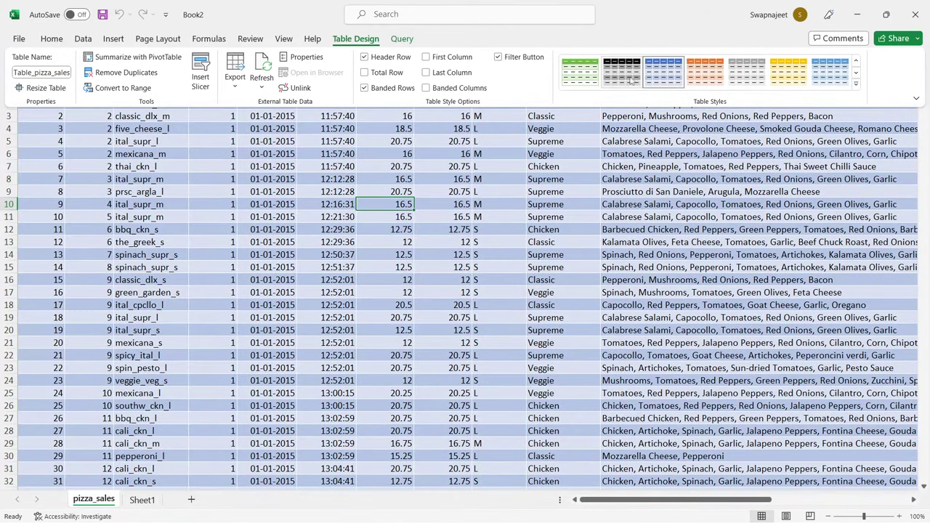
{"action": "left_click", "coordinate": [914, 191]}
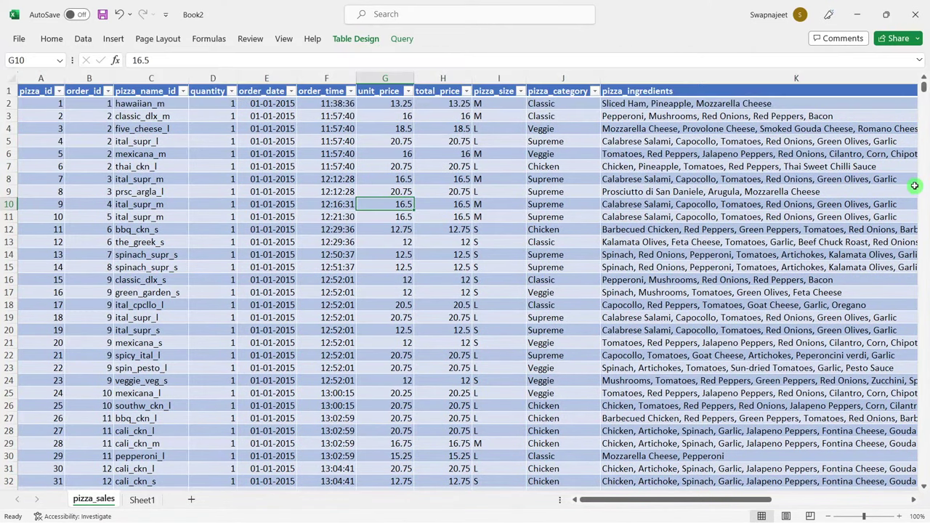
{"action": "left_click", "coordinate": [914, 191]}
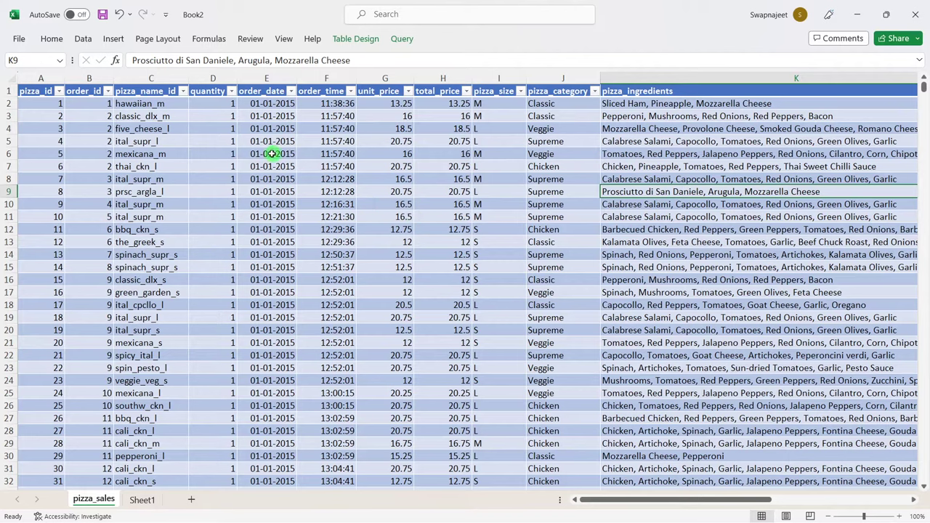
{"action": "left_click", "coordinate": [313, 204]}
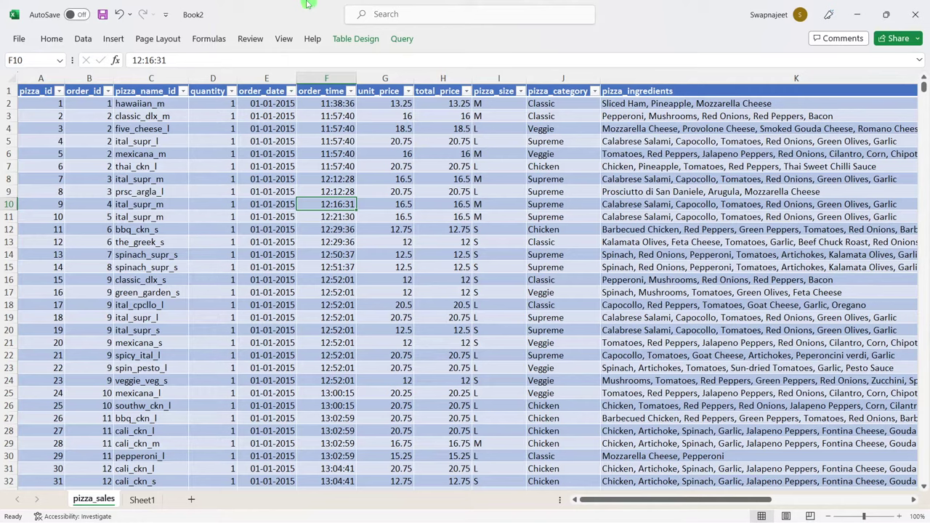
{"action": "left_click", "coordinate": [502, 93]}
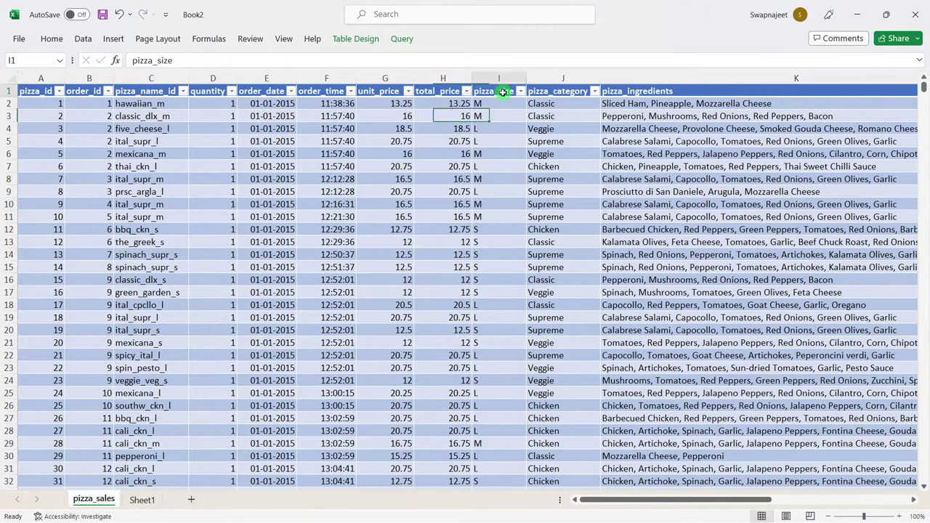
{"action": "left_click", "coordinate": [497, 86]}
{"action": "left_click", "coordinate": [499, 287]}
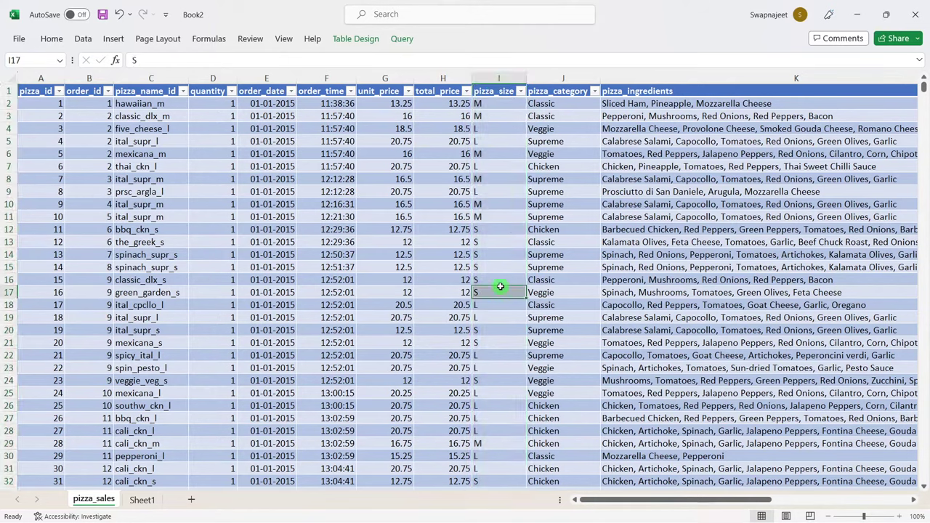
{"action": "left_click", "coordinate": [492, 106]}
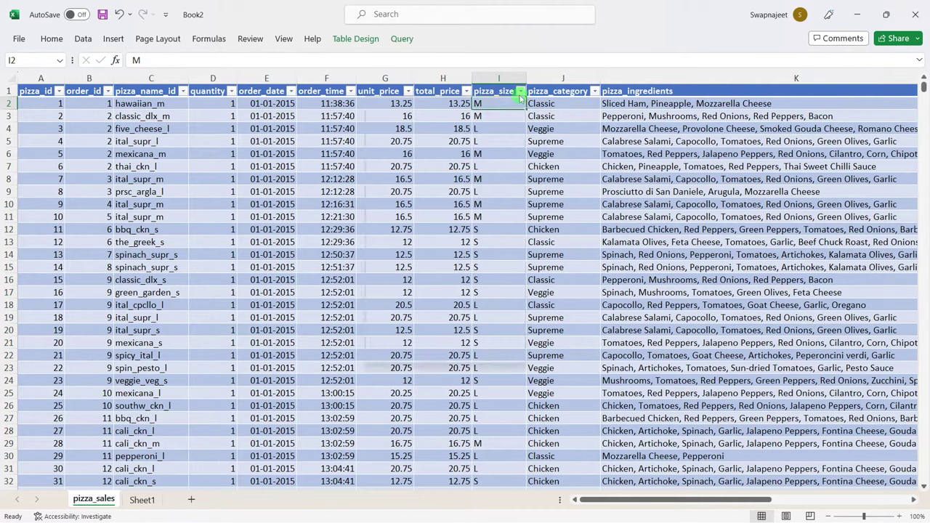
{"action": "left_click", "coordinate": [521, 92]}
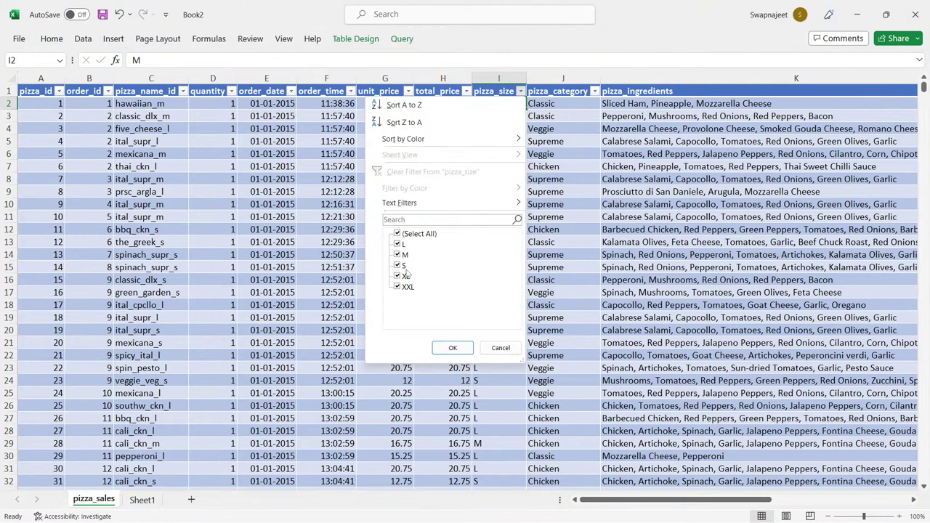
{"action": "left_click", "coordinate": [452, 351]}
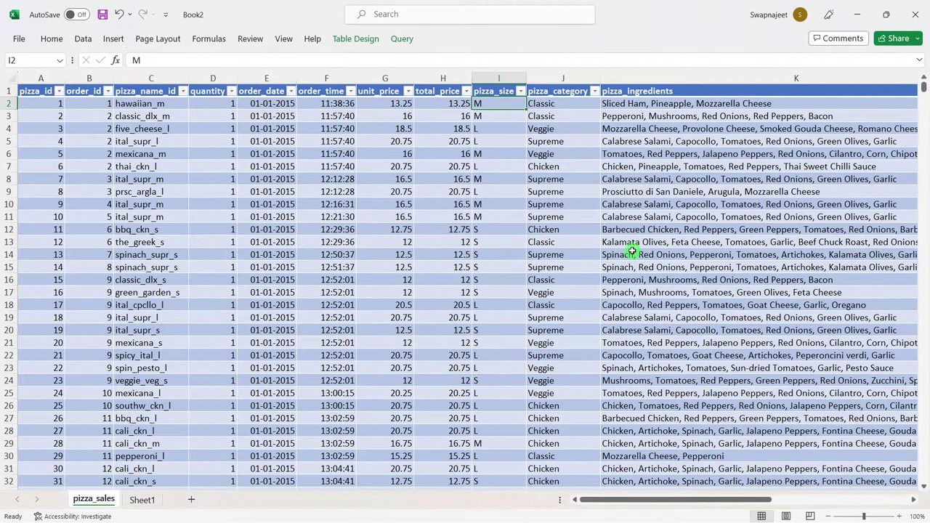
{"action": "left_click", "coordinate": [498, 193]}
{"action": "left_click", "coordinate": [493, 105]}
{"action": "left_click", "coordinate": [476, 129]}
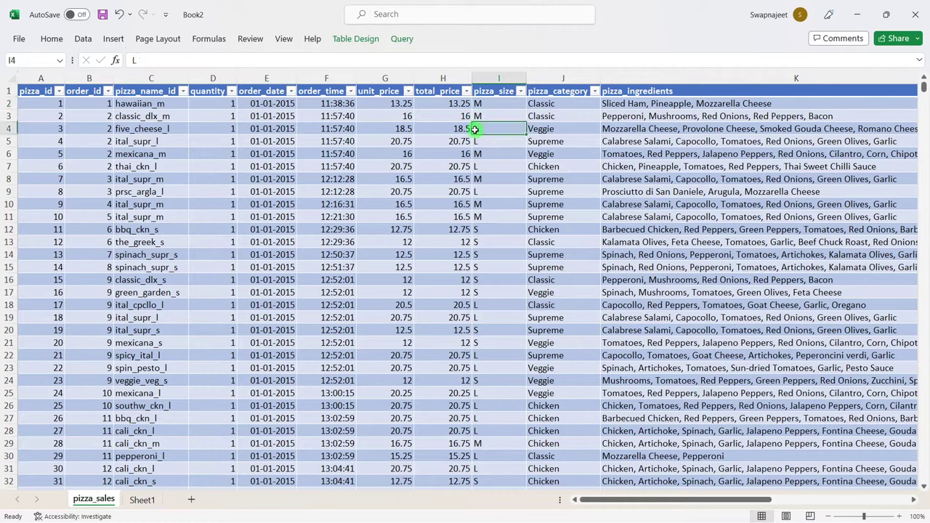
{"action": "left_click", "coordinate": [512, 261]}
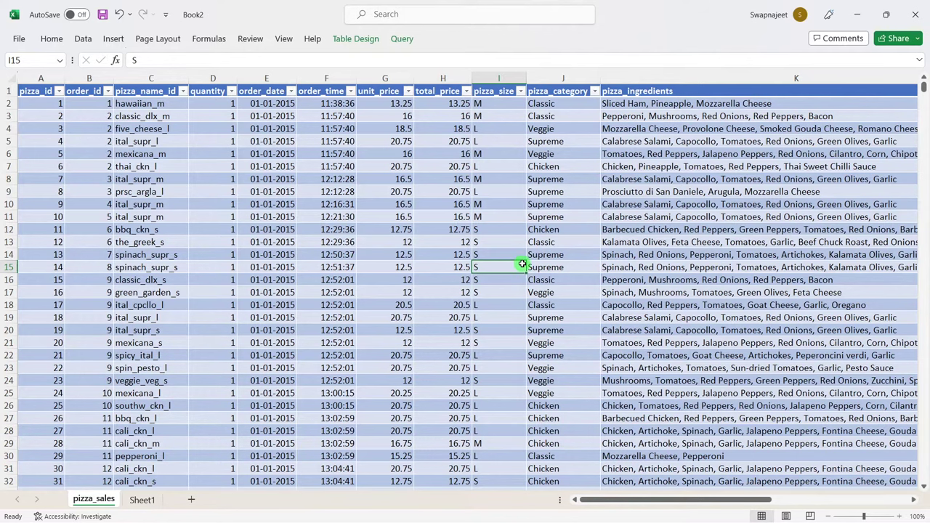
{"action": "scroll", "coordinate": [522, 266], "scroll_direction": "down", "scroll_amount": 2}
{"action": "scroll", "coordinate": [522, 266], "scroll_direction": "down", "scroll_amount": 4}
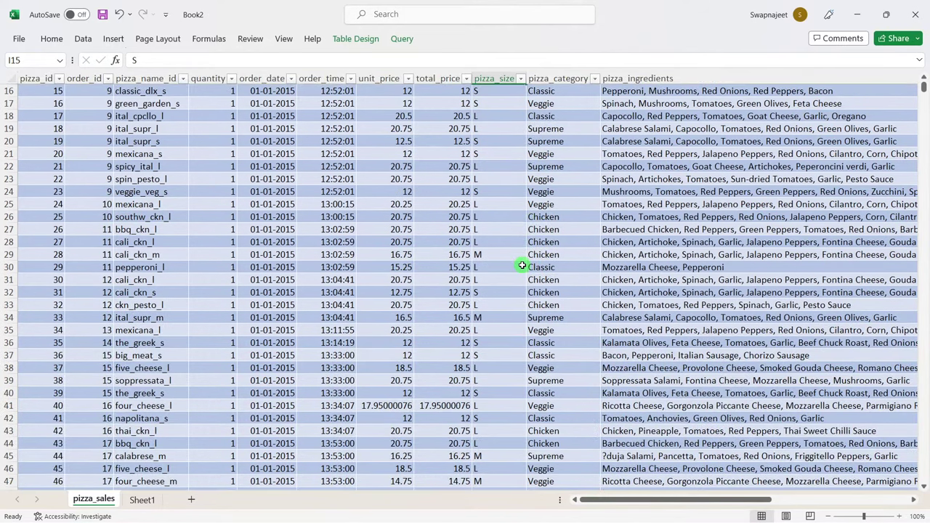
{"action": "scroll", "coordinate": [523, 268], "scroll_direction": "down", "scroll_amount": 1}
{"action": "scroll", "coordinate": [522, 269], "scroll_direction": "down", "scroll_amount": 5}
{"action": "scroll", "coordinate": [506, 184], "scroll_direction": "up", "scroll_amount": 6}
{"action": "scroll", "coordinate": [506, 183], "scroll_direction": "up", "scroll_amount": 6}
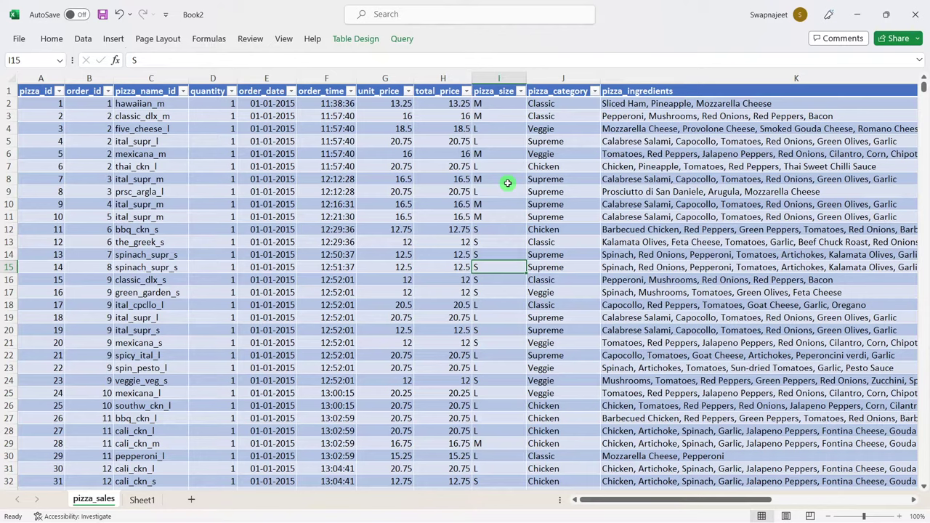
{"action": "left_click", "coordinate": [491, 78]}
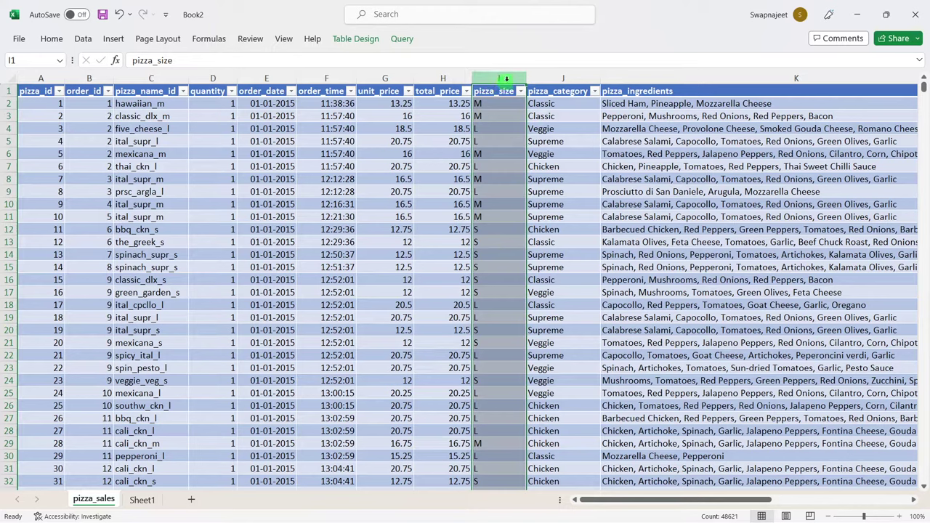
{"action": "left_click", "coordinate": [630, 180]}
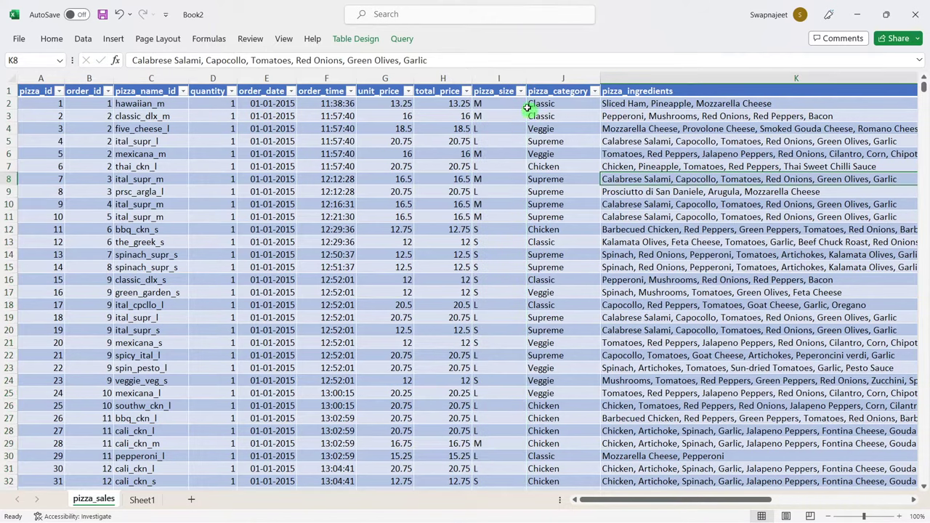
{"action": "left_click", "coordinate": [503, 78]}
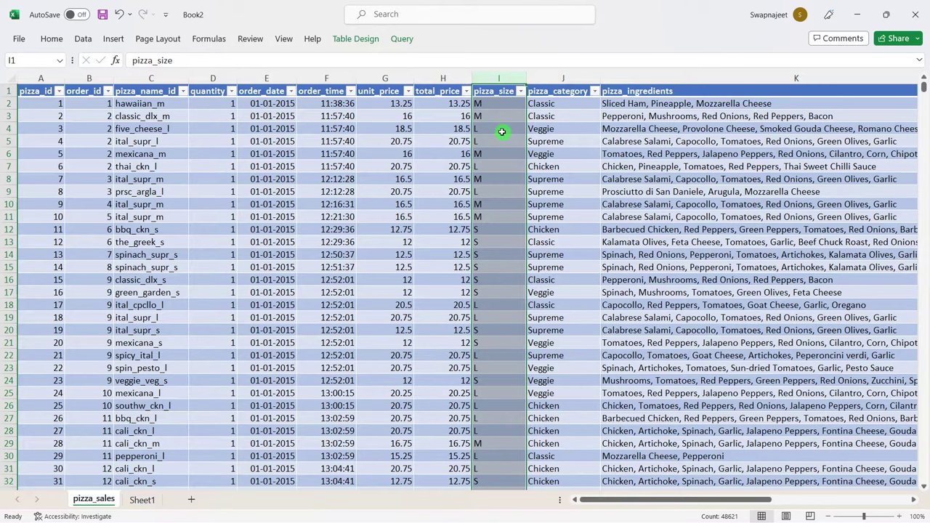
Step: Replace every L with Large (19098 replacements) and check the pizza_size values
{"action": "key", "text": "ctrl+h"}
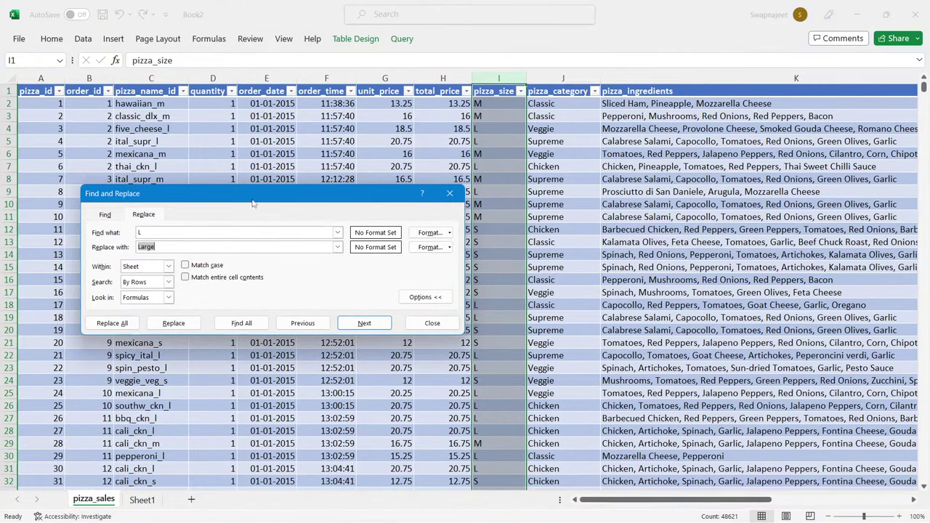
{"action": "left_click_drag", "start_coordinate": [252, 204], "coordinate": [235, 260]}
{"action": "left_click", "coordinate": [167, 289]}
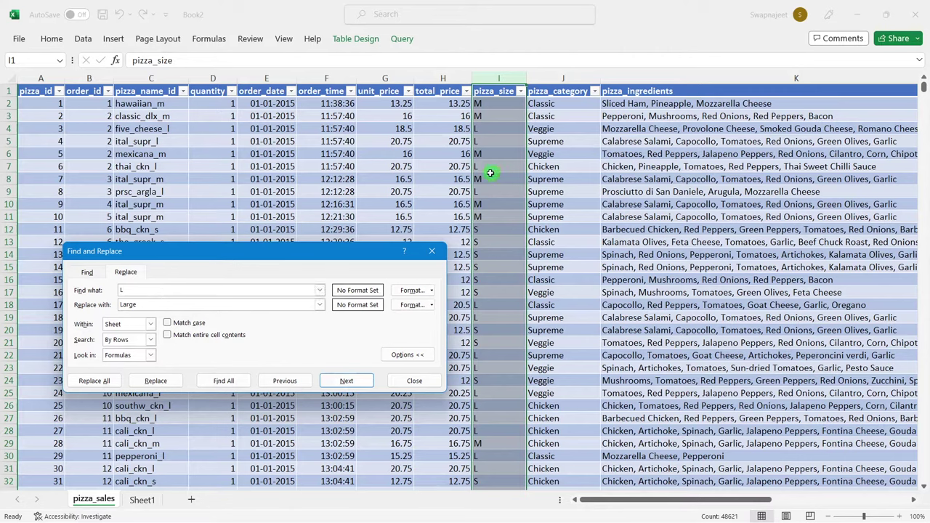
{"action": "double_click", "coordinate": [131, 305]}
{"action": "left_click", "coordinate": [143, 305]}
{"action": "key", "text": "shift+Tab"}
{"action": "left_click_drag", "start_coordinate": [142, 305], "coordinate": [114, 304]}
{"action": "left_click", "coordinate": [95, 380]}
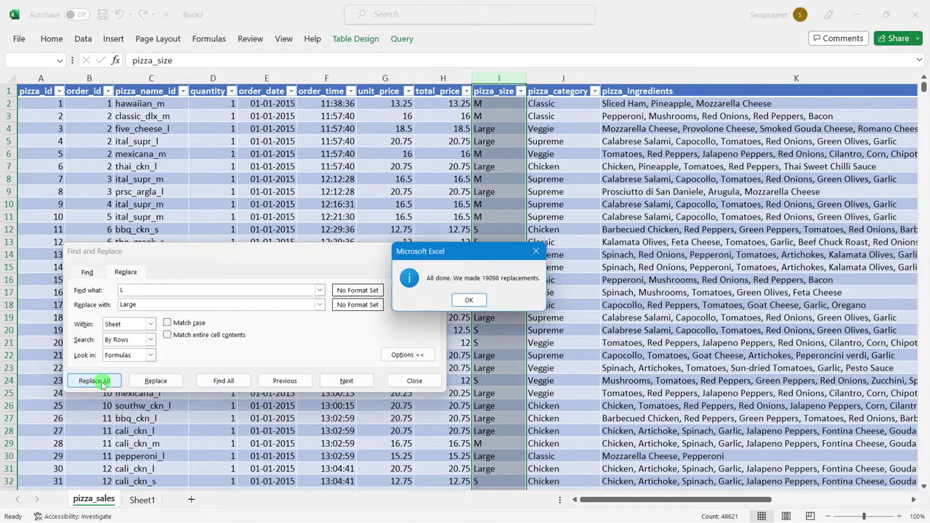
{"action": "left_click", "coordinate": [465, 303]}
{"action": "left_click", "coordinate": [413, 380]}
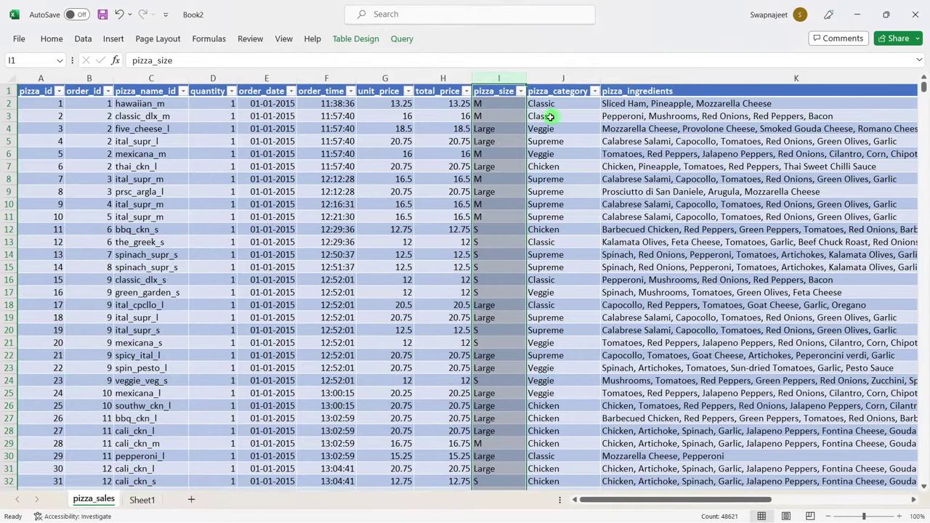
{"action": "left_click", "coordinate": [520, 92]}
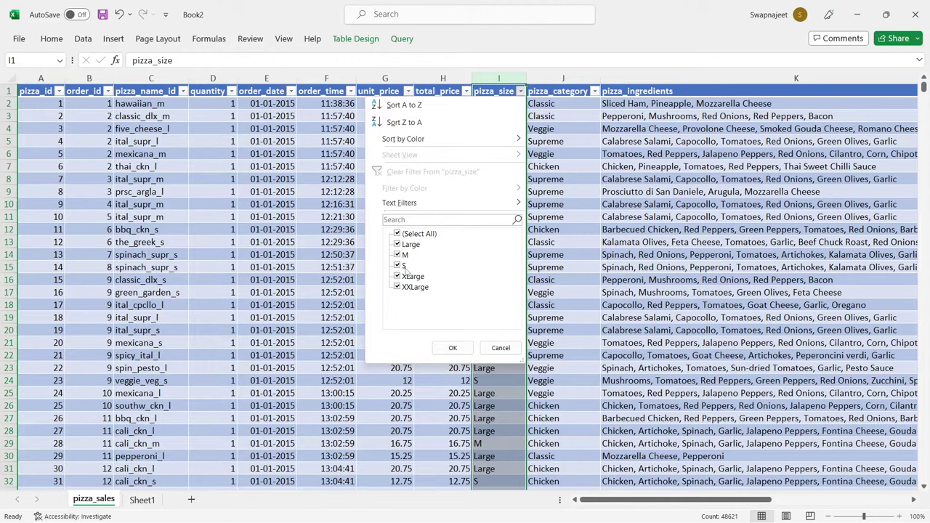
{"action": "left_click", "coordinate": [561, 235]}
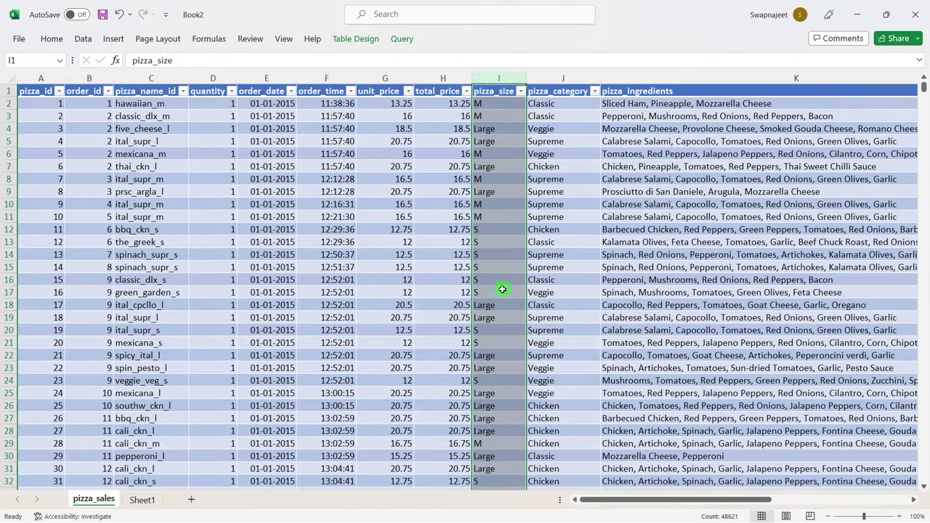
Step: Replace every M pizza size with Medium using Find and Replace
{"action": "key", "text": "ctrl+h"}
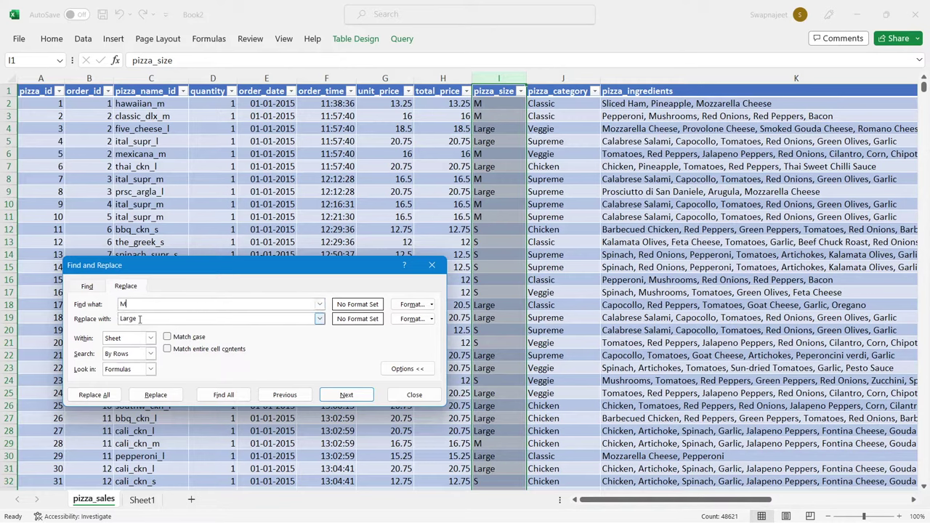
{"action": "left_click_drag", "start_coordinate": [136, 319], "coordinate": [114, 322]}
{"action": "type", "text": "Medium"}
{"action": "left_click", "coordinate": [94, 394]}
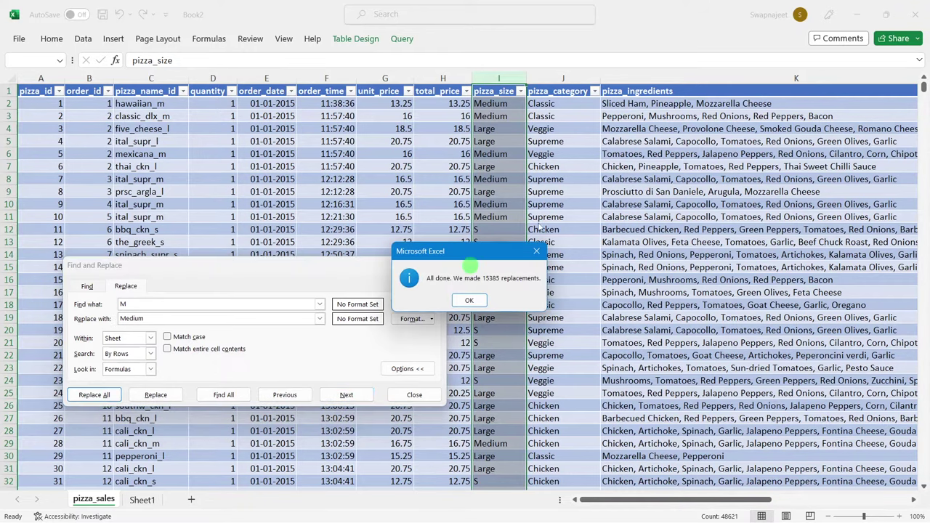
{"action": "left_click", "coordinate": [469, 300]}
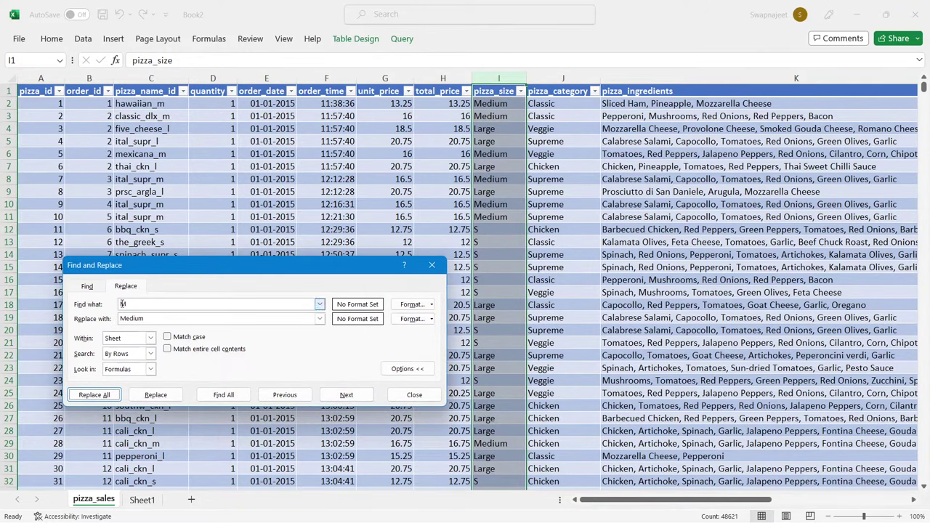
{"action": "left_click", "coordinate": [221, 304]}
{"action": "type", "text": "S"}
Step: Replace every S with Small (14138 replacements) and check the size values
{"action": "key", "text": "Tab"}
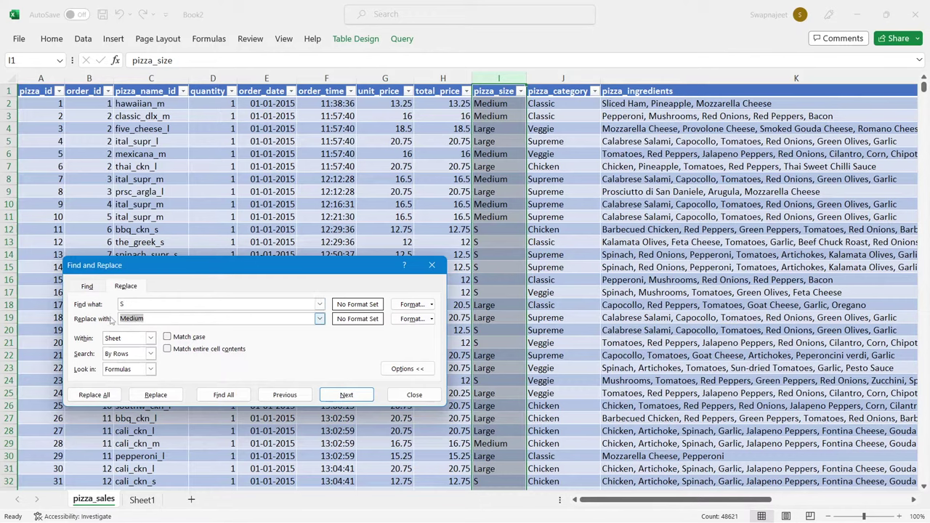
{"action": "type", "text": "Small"}
{"action": "left_click", "coordinate": [95, 395]}
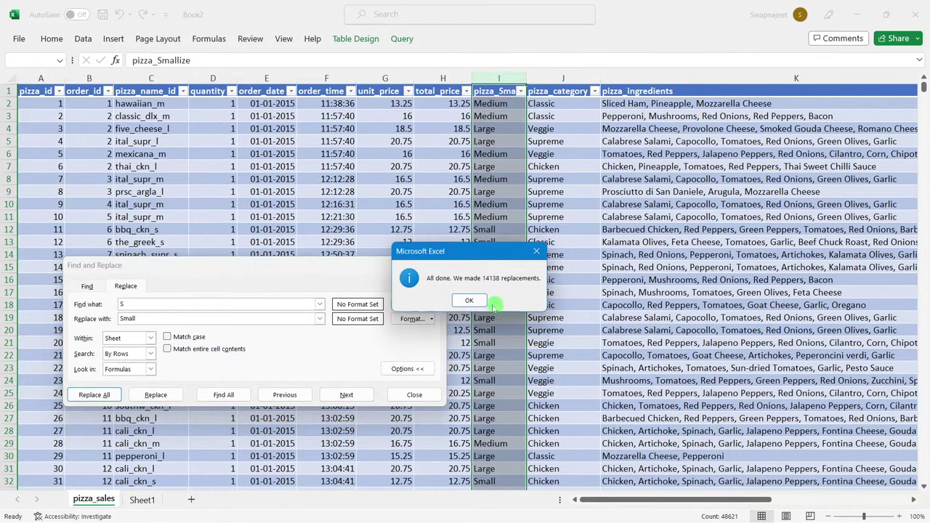
{"action": "left_click", "coordinate": [479, 302]}
{"action": "left_click", "coordinate": [431, 264]}
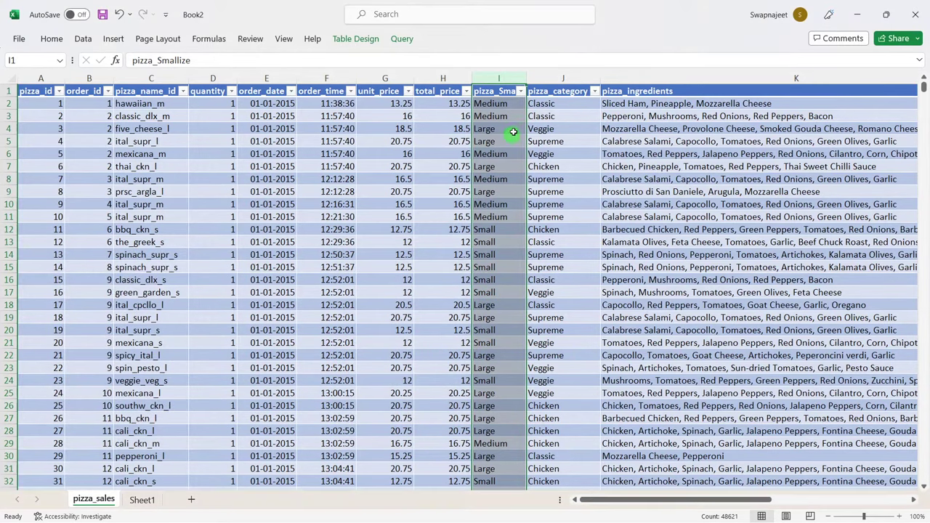
{"action": "left_click", "coordinate": [521, 91]}
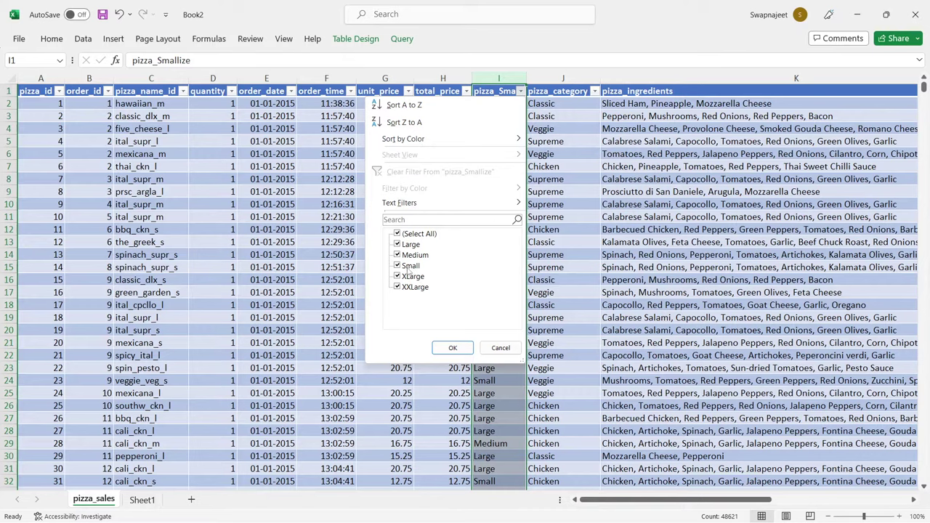
Step: Replace all Small sizes with Regular, leaving Large, Medium, Regular, XLarge and XXLarge
{"action": "left_click", "coordinate": [584, 210]}
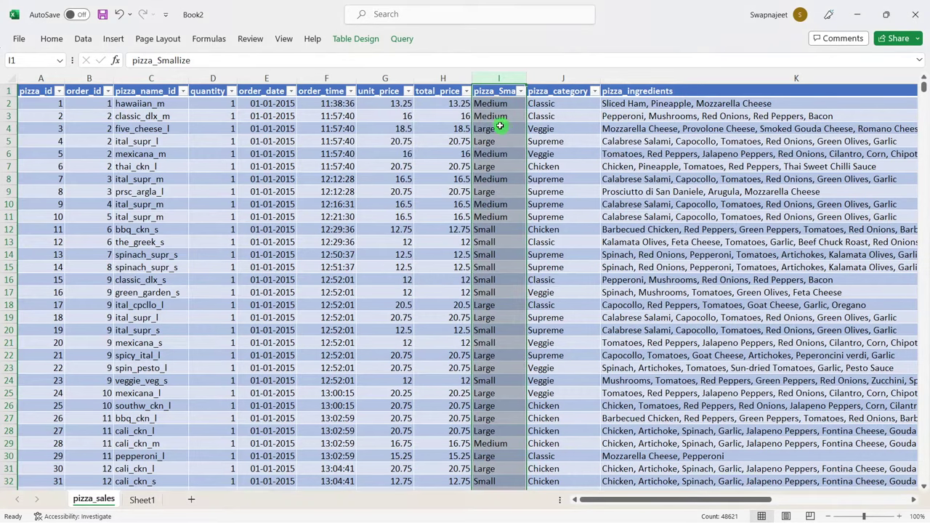
{"action": "key", "text": "ctrl+f"}
{"action": "type", "text": "Small"}
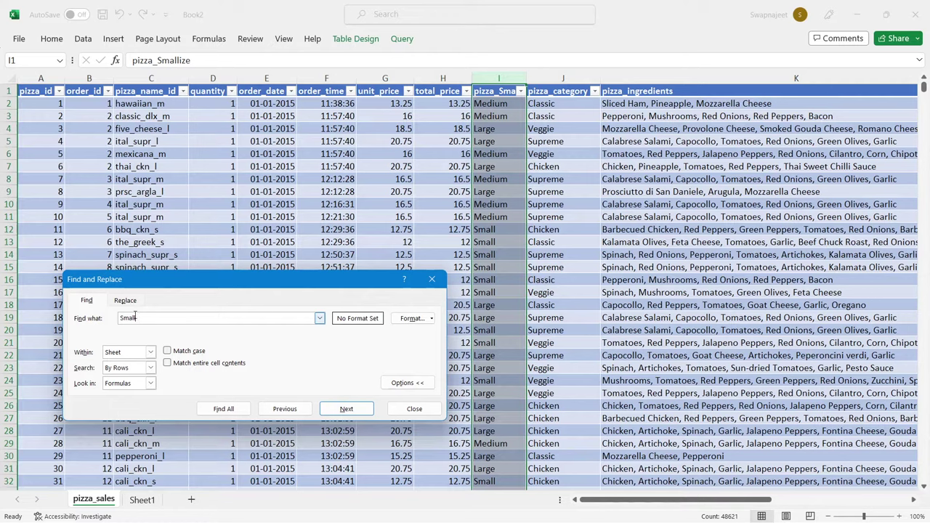
{"action": "left_click", "coordinate": [127, 301]}
{"action": "left_click_drag", "start_coordinate": [138, 333], "coordinate": [117, 332]}
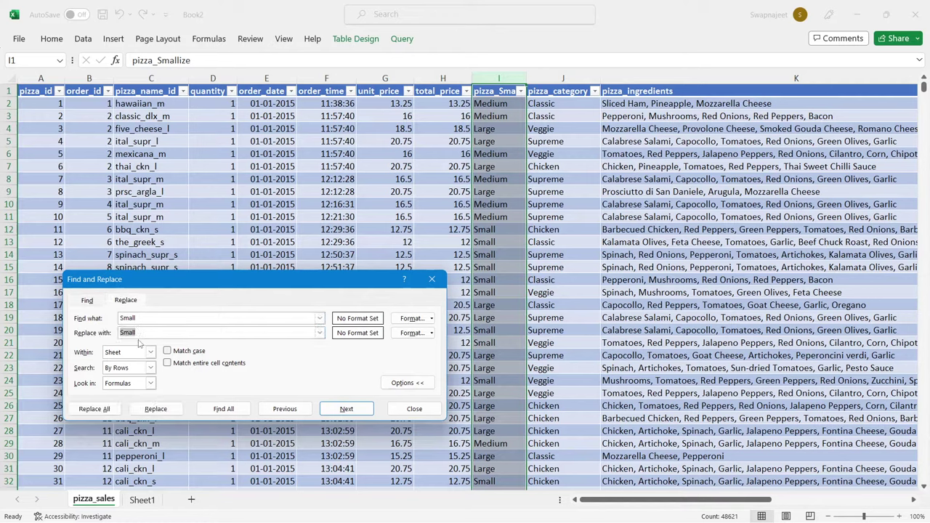
{"action": "type", "text": "Regular"}
{"action": "left_click", "coordinate": [94, 408]}
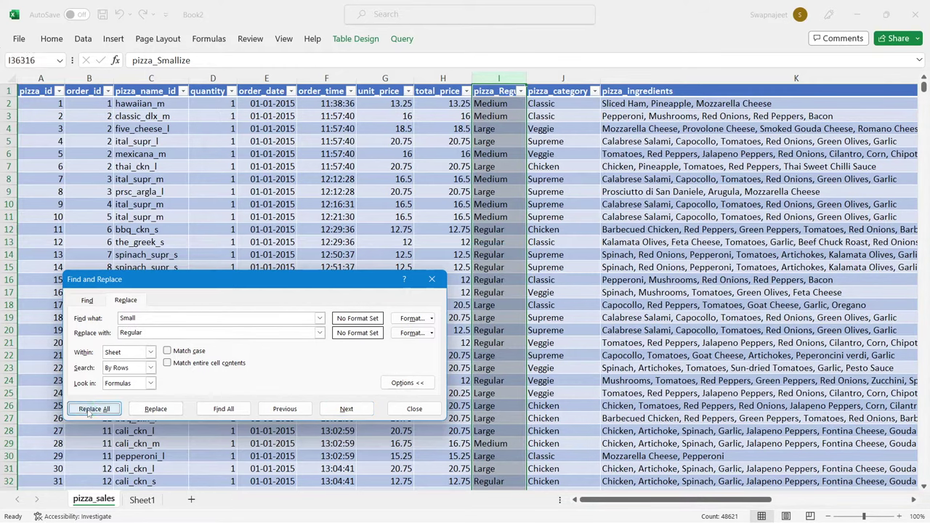
{"action": "left_click", "coordinate": [469, 301]}
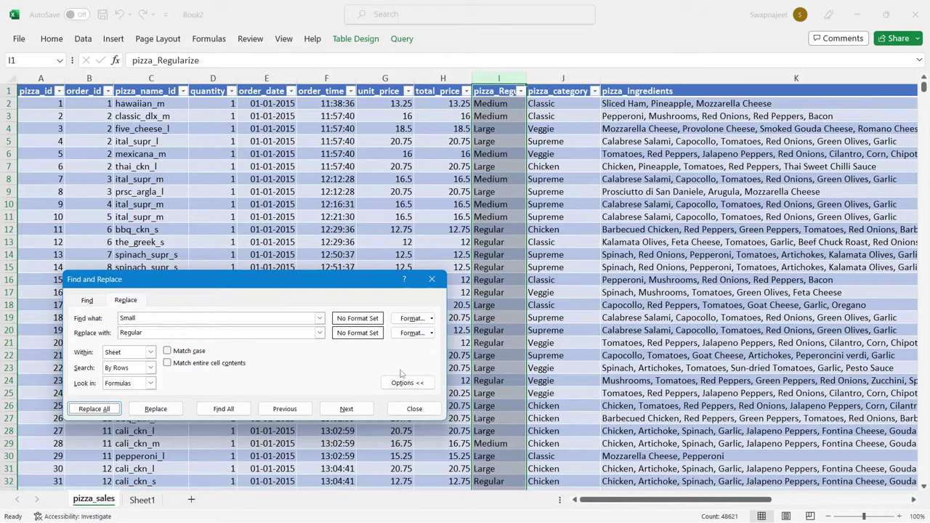
{"action": "left_click", "coordinate": [432, 279]}
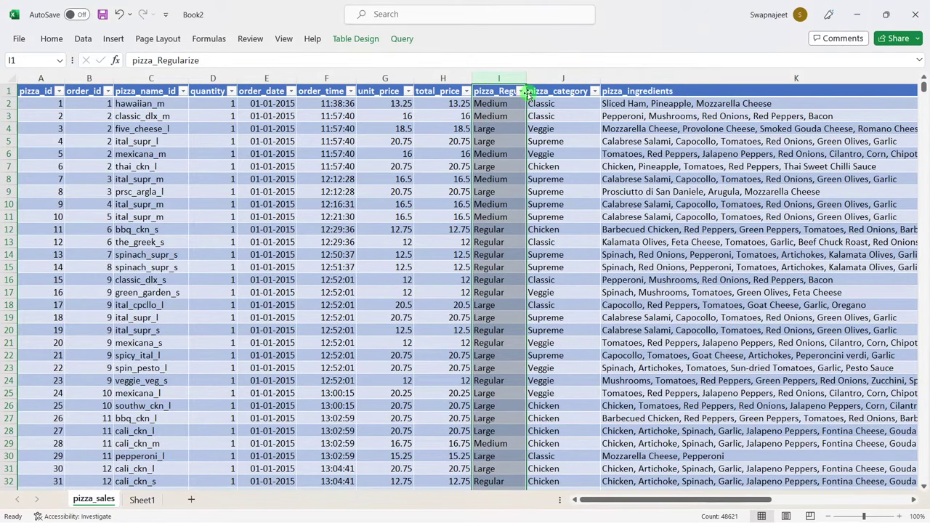
{"action": "left_click", "coordinate": [522, 91]}
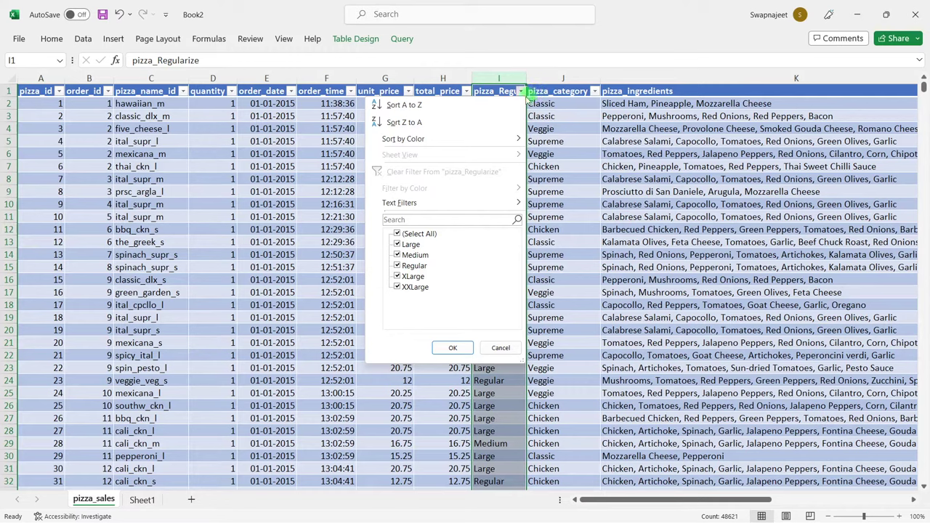
Step: Replace every XLarge pizza size with X-Large using Find and Replace, Replace All
{"action": "left_click", "coordinate": [550, 104]}
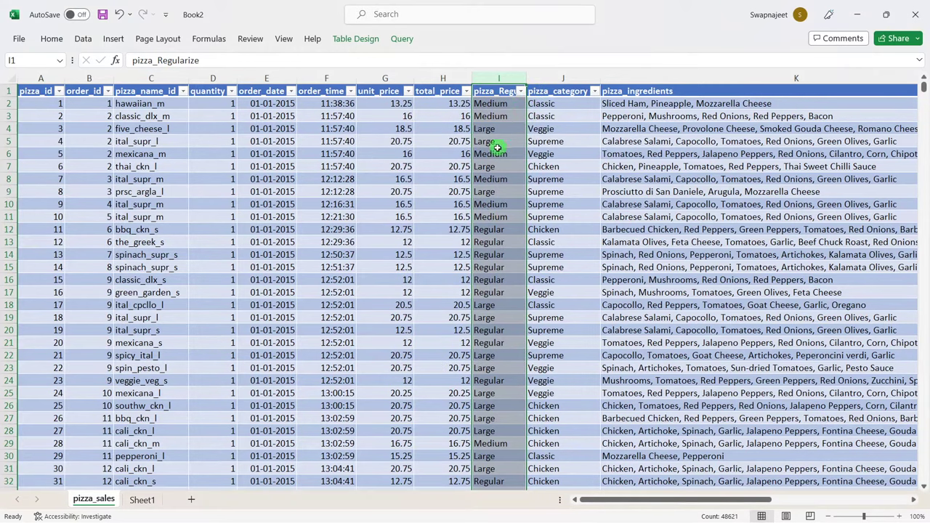
{"action": "key", "text": "ctrl+h"}
{"action": "left_click", "coordinate": [151, 330]}
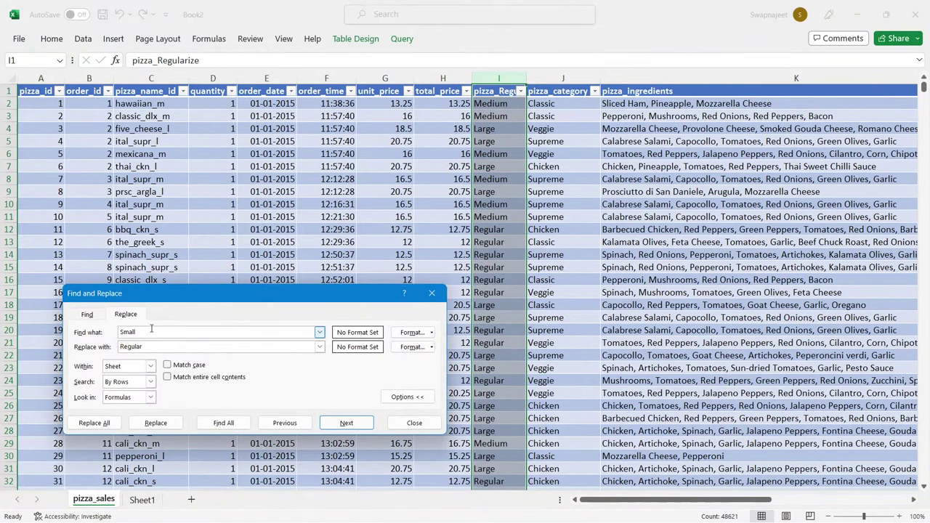
{"action": "double_click", "coordinate": [151, 331]}
{"action": "type", "text": "XLA"}
{"action": "type", "text": "rge"}
{"action": "left_click", "coordinate": [129, 332]}
{"action": "key", "text": "BackSpace"}
{"action": "type", "text": "a"}
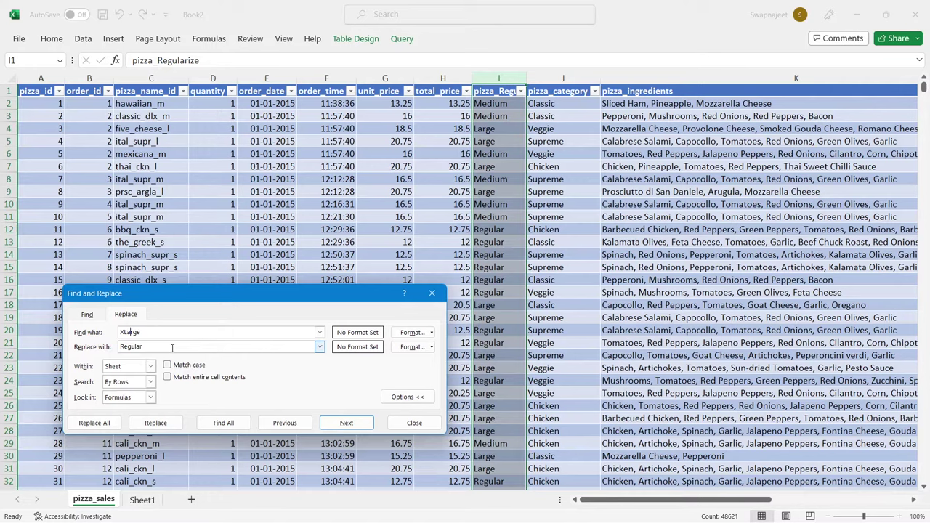
{"action": "left_click_drag", "start_coordinate": [188, 347], "coordinate": [116, 348]}
{"action": "type", "text": "X-Large"}
{"action": "left_click", "coordinate": [94, 423]}
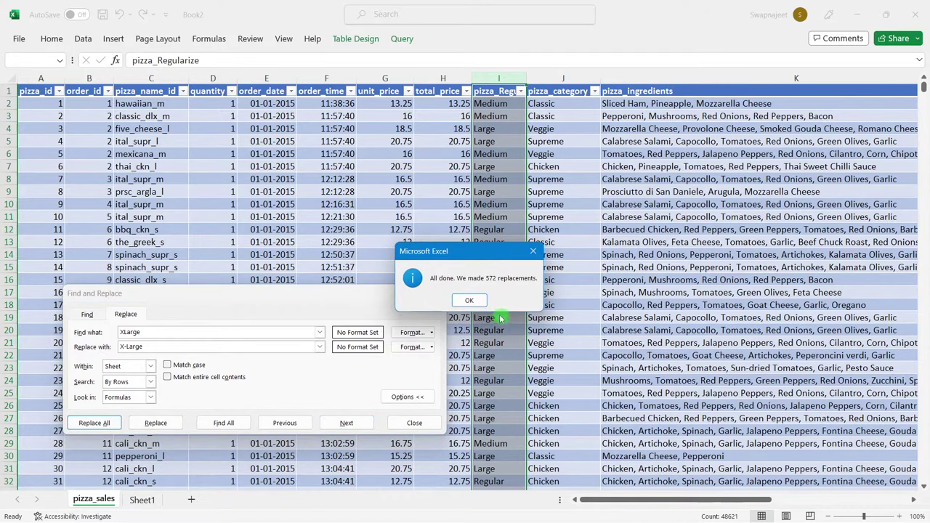
{"action": "left_click", "coordinate": [469, 300]}
{"action": "left_click", "coordinate": [414, 423]}
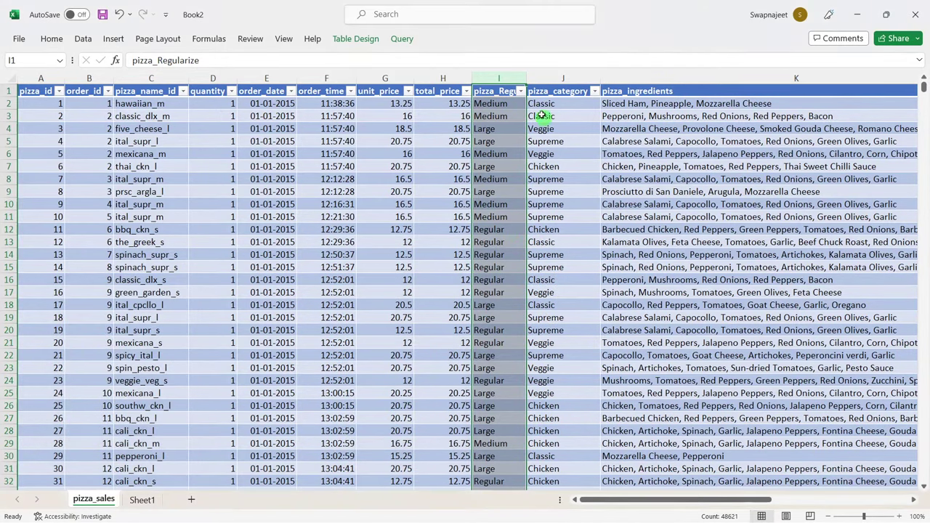
Step: Check the size column's filter list for the updated distinct sizes
{"action": "left_click", "coordinate": [521, 90]}
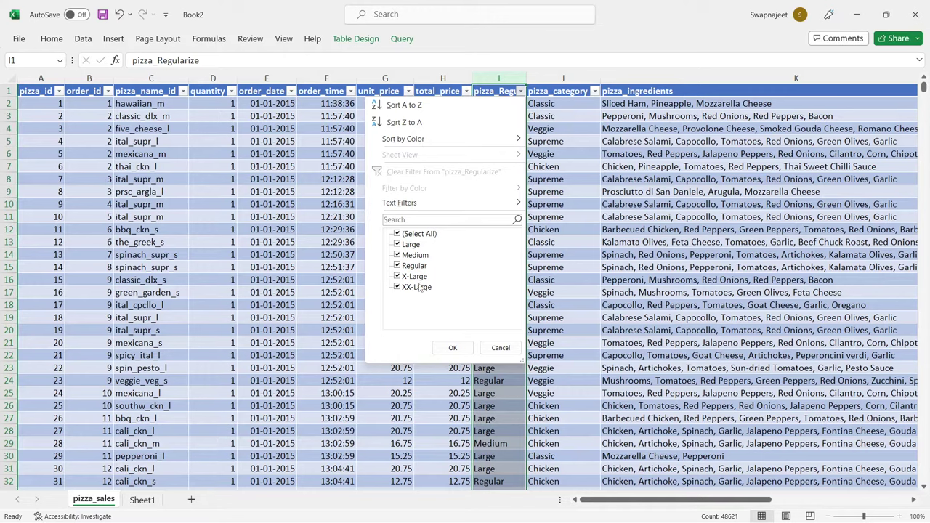
{"action": "left_click", "coordinate": [451, 349]}
{"action": "left_click", "coordinate": [577, 257]}
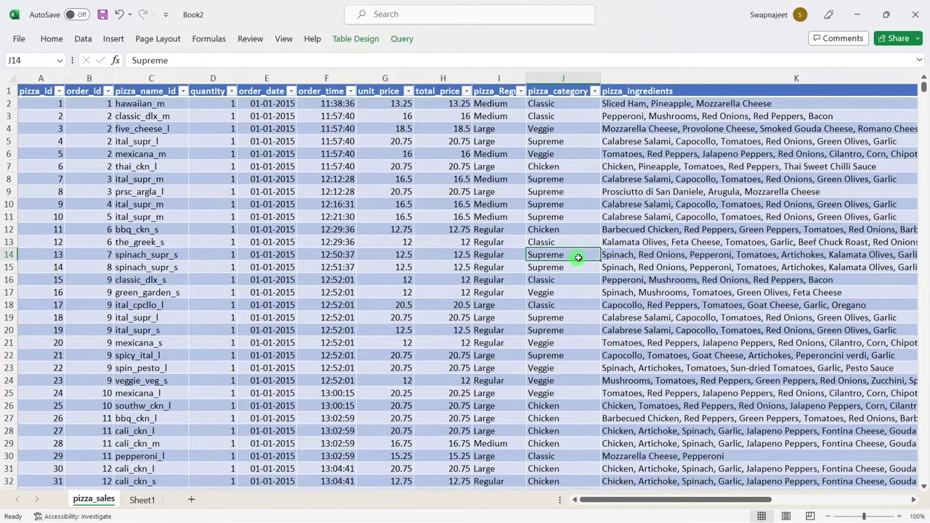
Step: Review the 'Daily Trend for Total Orders' heading in the presentation, then return to pizza_sales
{"action": "key", "text": "alt+Tab"}
{"action": "key", "text": "alt+Tab"}
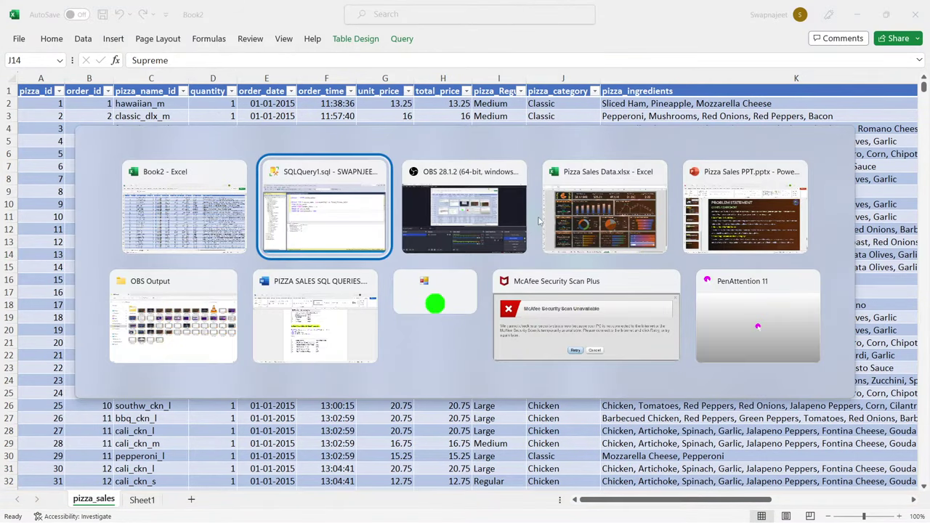
{"action": "key", "text": "alt+Tab"}
{"action": "key", "text": "alt+Tab"}
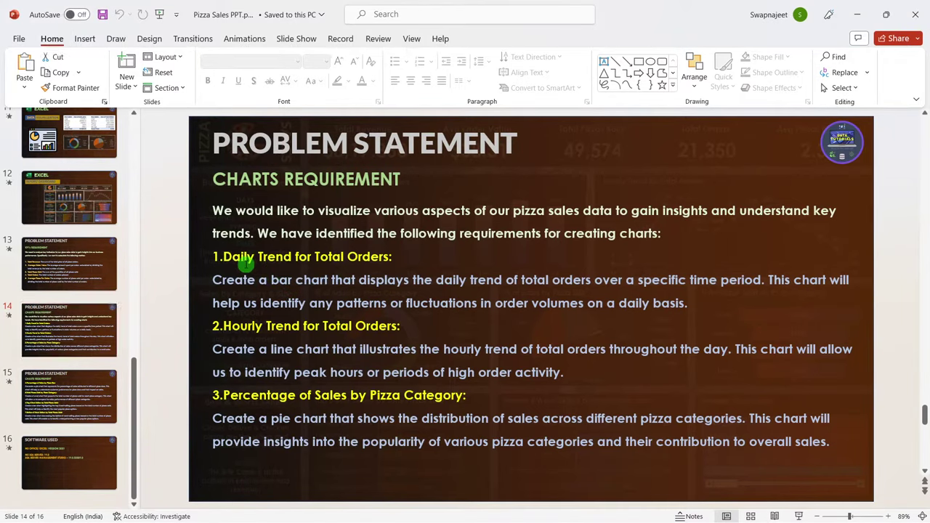
{"action": "left_click_drag", "start_coordinate": [223, 259], "coordinate": [397, 259]}
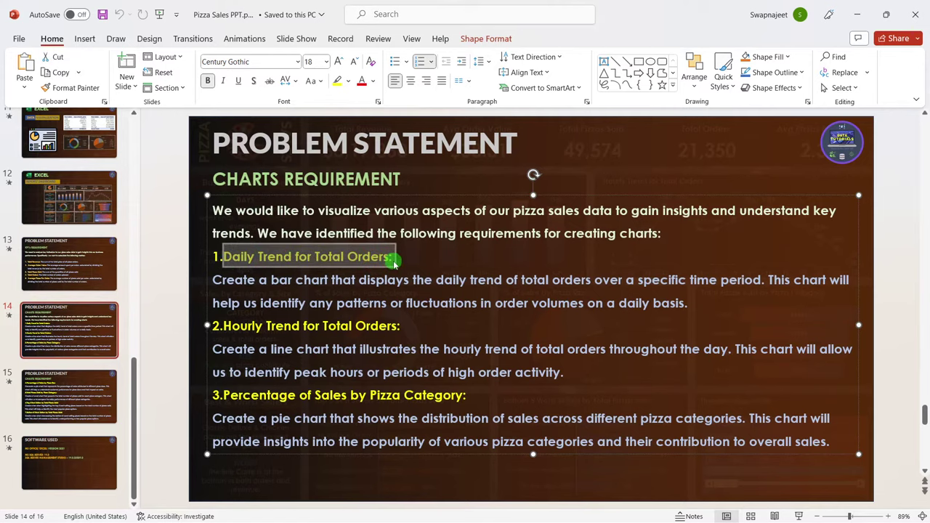
{"action": "key", "text": "alt+Tab"}
{"action": "left_click", "coordinate": [520, 266]}
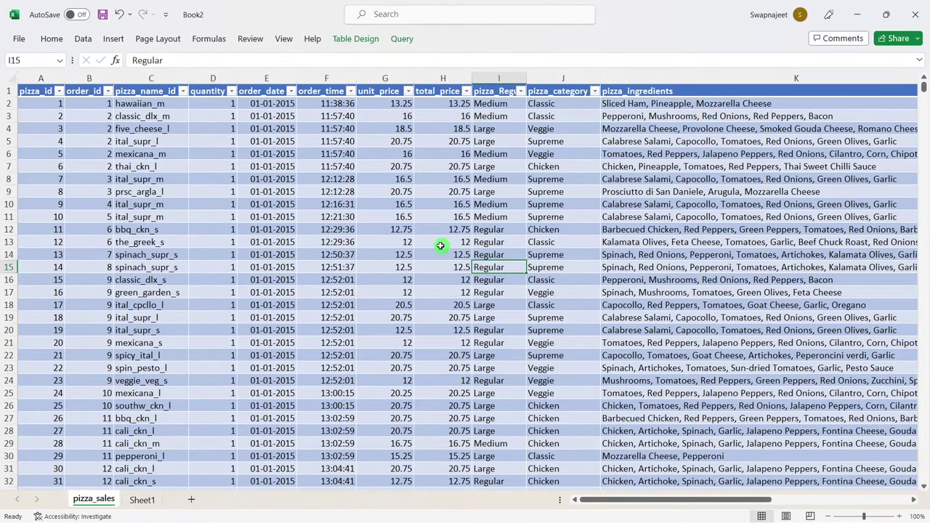
Step: Insert a blank column before order_time and name it order_day
{"action": "left_click", "coordinate": [330, 78]}
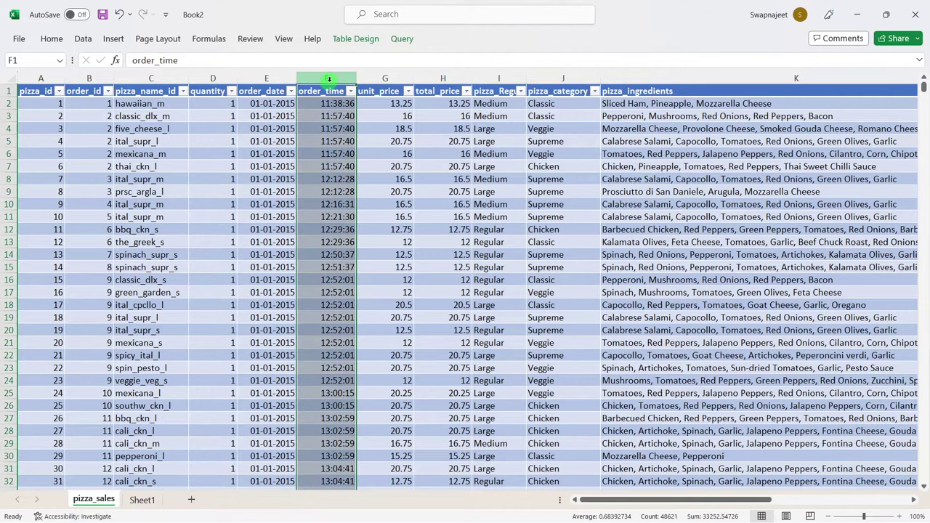
{"action": "left_click", "coordinate": [295, 131]}
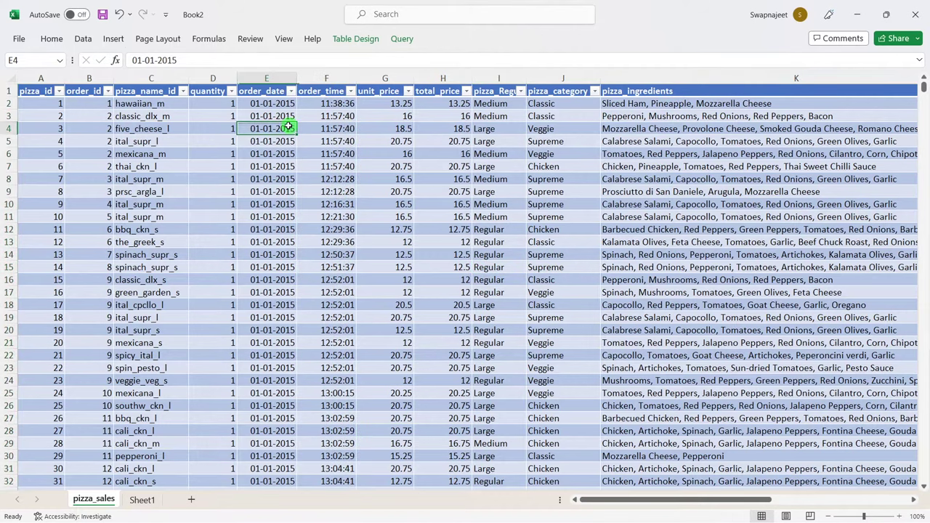
{"action": "left_click", "coordinate": [338, 140]}
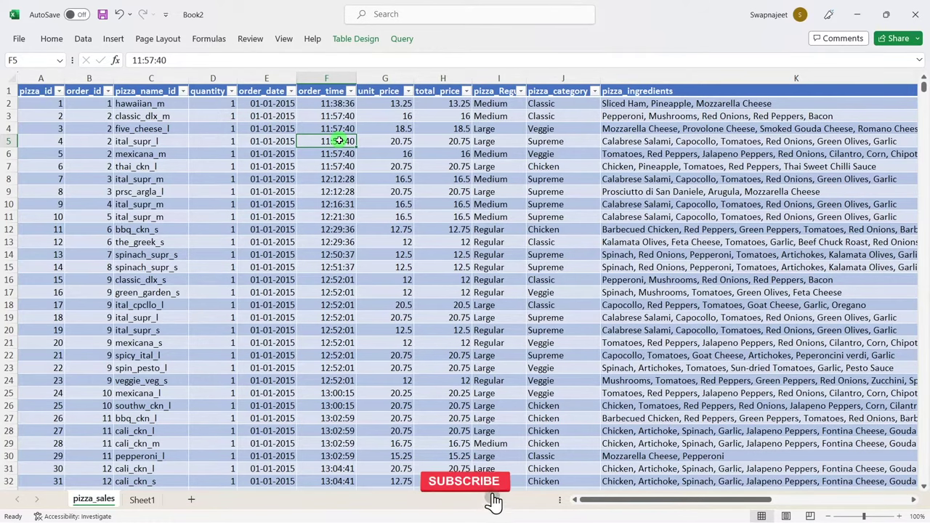
{"action": "right_click", "coordinate": [326, 78]}
{"action": "key", "text": "Escape"}
{"action": "key", "text": "ctrl+plus"}
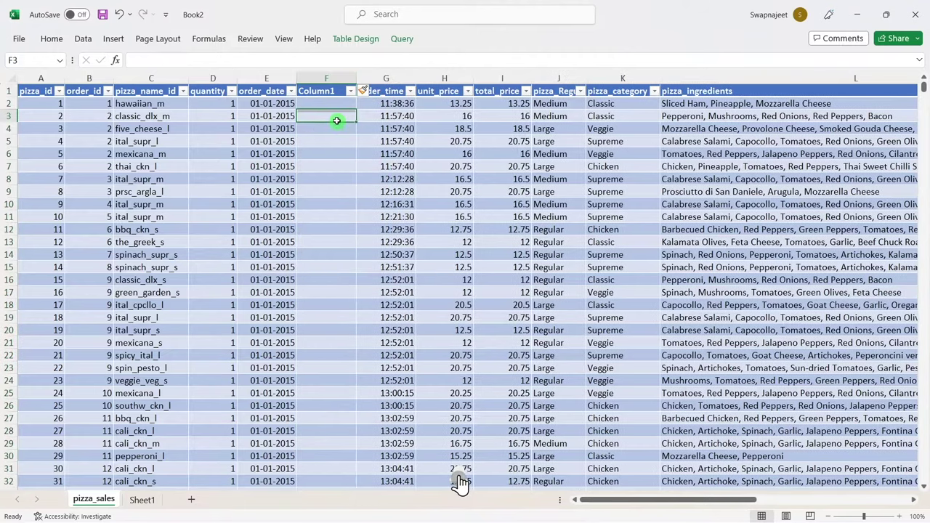
{"action": "type", "text": "Day"}
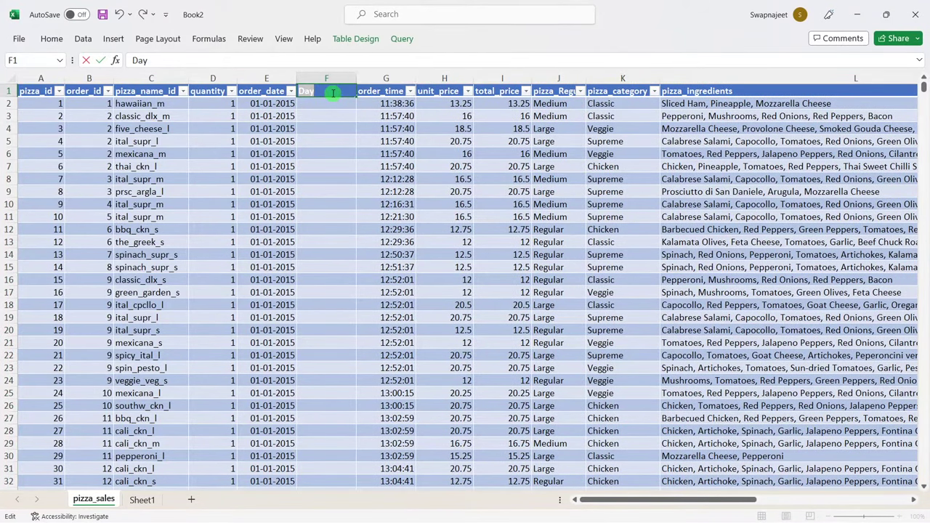
{"action": "key", "text": "BackSpace"}
{"action": "key", "text": "BackSpace"}
{"action": "key", "text": "BackSpace"}
{"action": "type", "text": "Orde"}
{"action": "key", "text": "BackSpace"}
{"action": "key", "text": "BackSpace"}
{"action": "key", "text": "BackSpace"}
{"action": "key", "text": "BackSpace"}
{"action": "type", "text": "order"}
{"action": "type", "text": "_day"}
{"action": "left_click", "coordinate": [333, 103]}
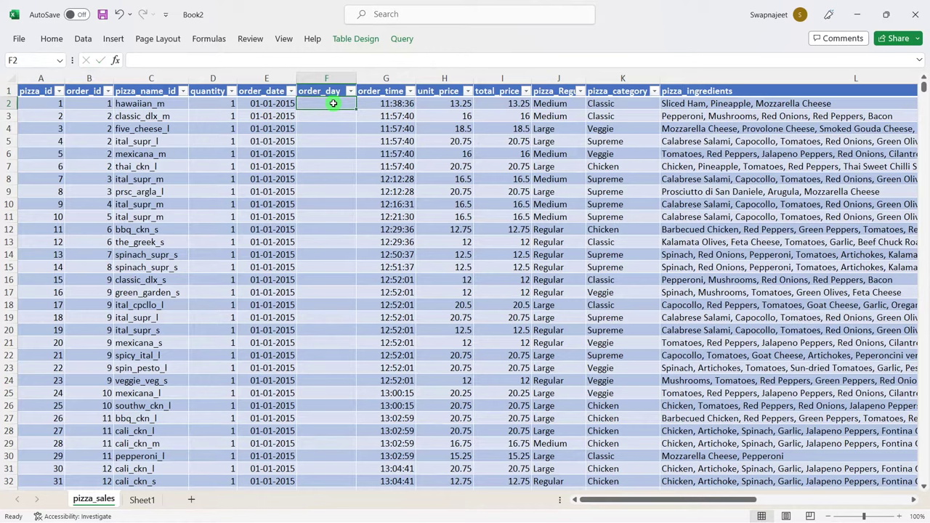
Step: Enter =TEXT([@[order_date]],"dddd") in F2 to fill order_day with weekday names
{"action": "left_click", "coordinate": [269, 104]}
{"action": "left_click", "coordinate": [316, 107]}
{"action": "type", "text": "="}
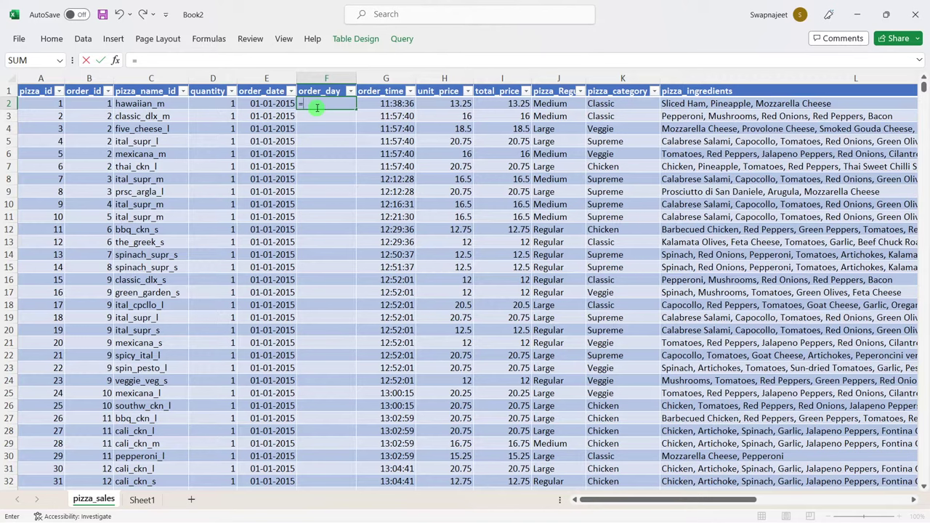
{"action": "type", "text": "tex"}
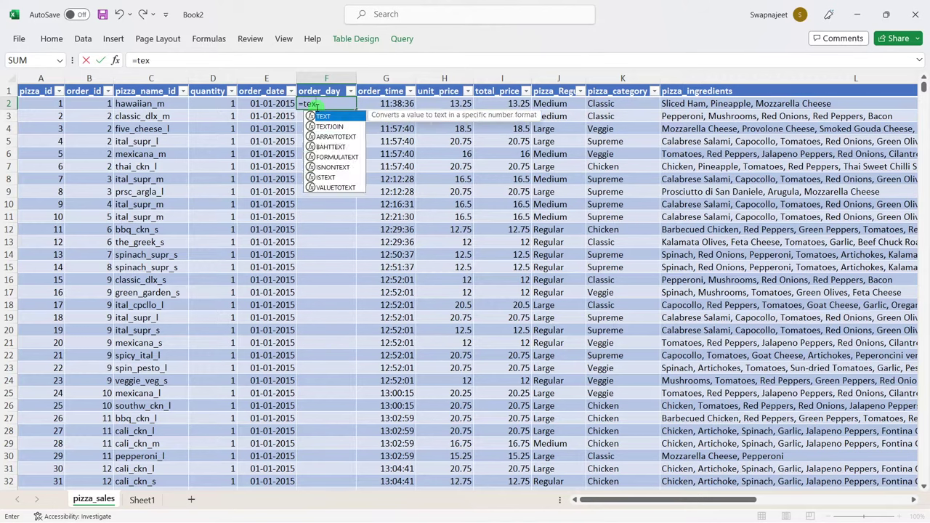
{"action": "key", "text": "Tab"}
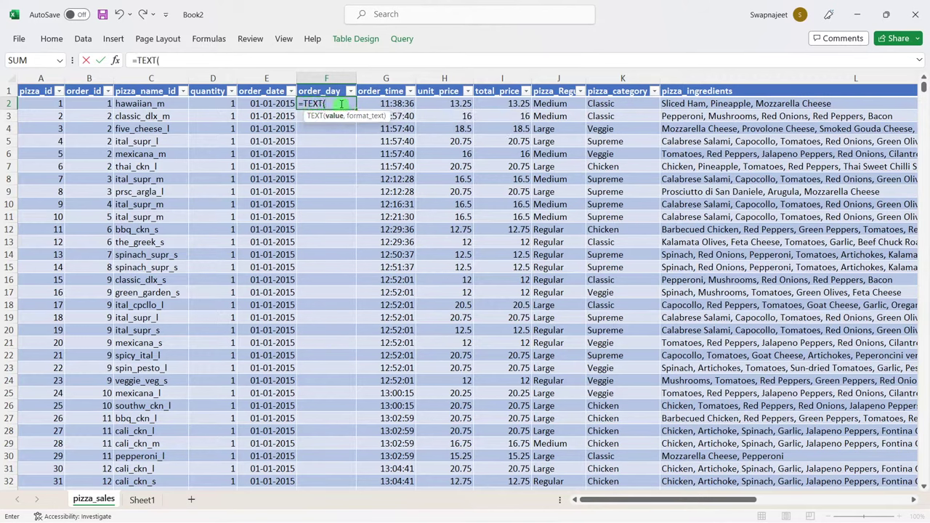
{"action": "left_click", "coordinate": [268, 104]}
{"action": "type", "text": ", "}
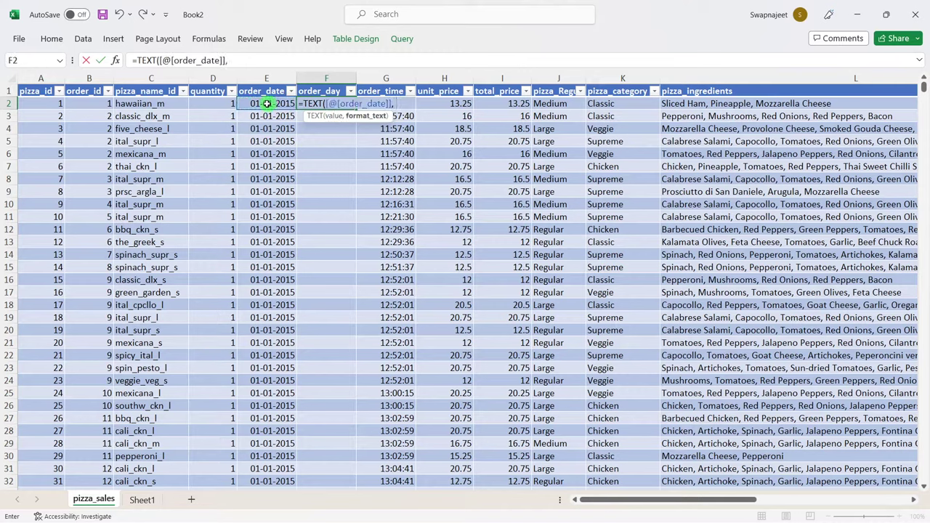
{"action": "type", "text": "\"d"}
{"action": "type", "text": "ddd\""}
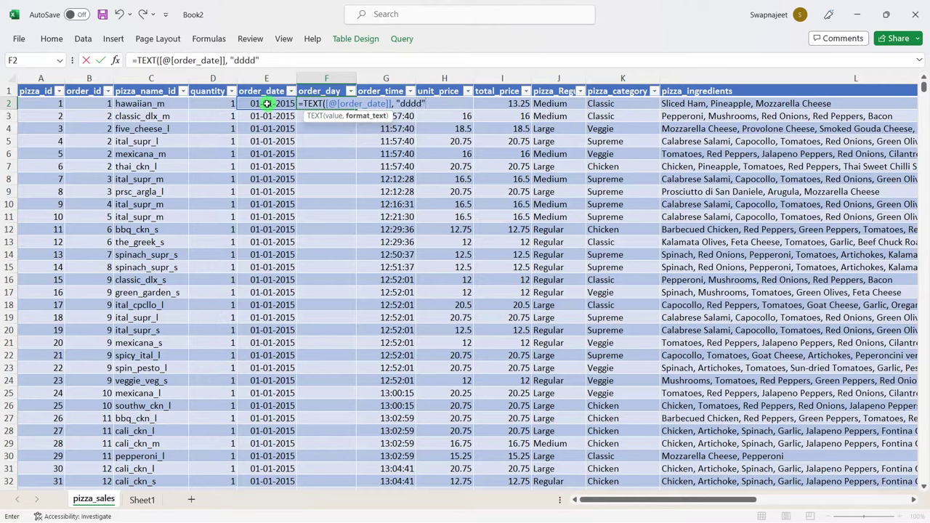
{"action": "type", "text": ")"}
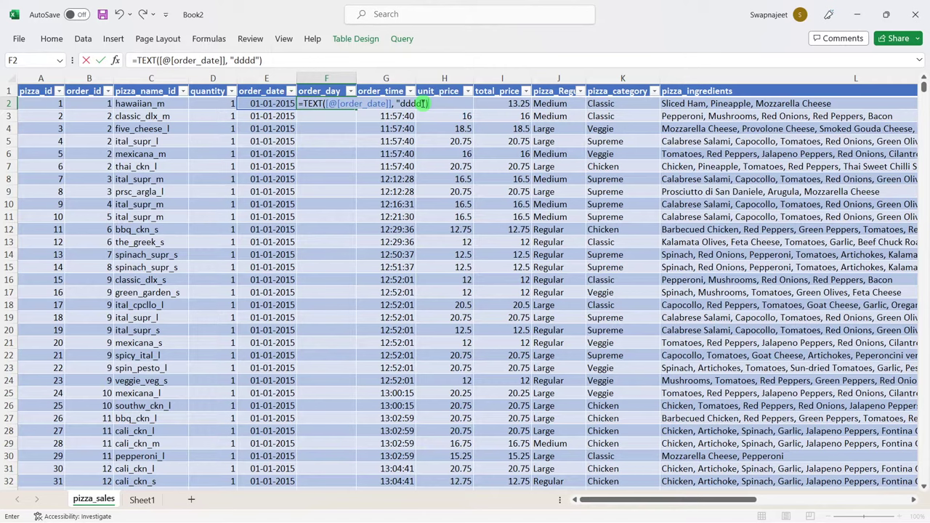
{"action": "left_click", "coordinate": [422, 103]}
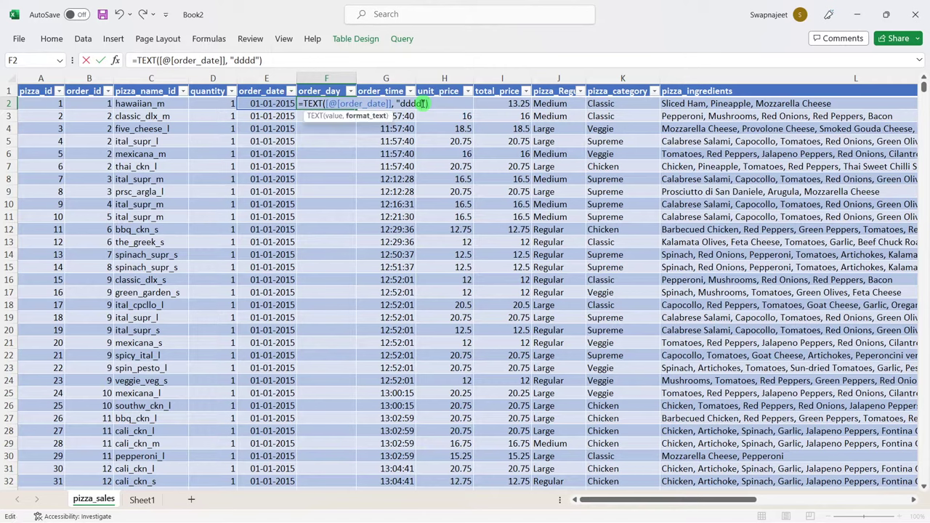
{"action": "key", "text": "BackSpace"}
{"action": "type", "text": "d"}
{"action": "type", "text": "\")"}
{"action": "key", "text": "Return"}
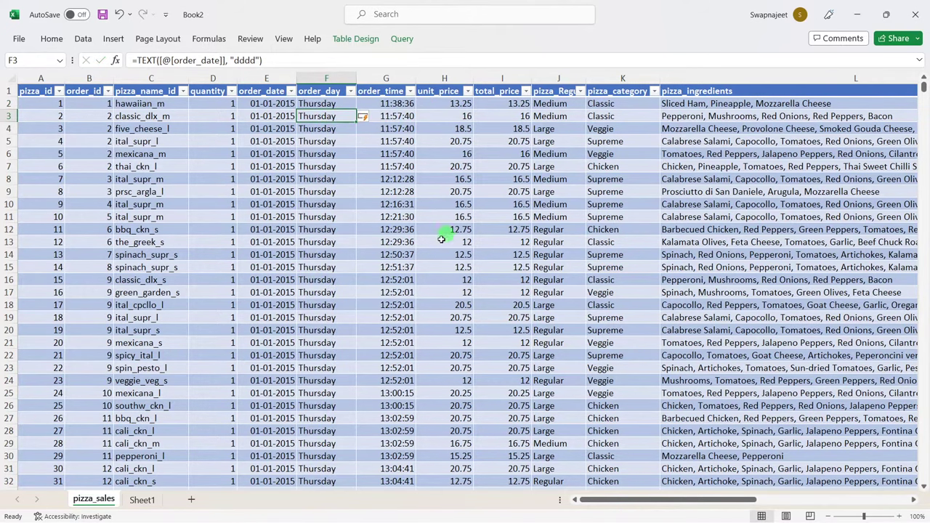
Step: Check the order_day formula in F2 and the weekday values in cells like F6 and F8
{"action": "left_click", "coordinate": [289, 254]}
{"action": "scroll", "coordinate": [324, 186], "scroll_direction": "down", "scroll_amount": 6}
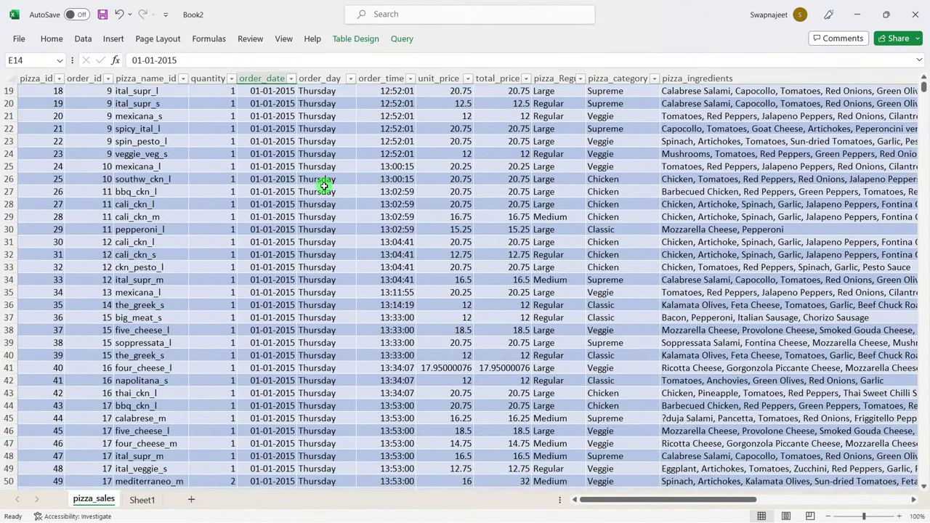
{"action": "scroll", "coordinate": [324, 186], "scroll_direction": "down", "scroll_amount": 3}
{"action": "scroll", "coordinate": [324, 186], "scroll_direction": "up", "scroll_amount": 10}
{"action": "left_click", "coordinate": [326, 104]}
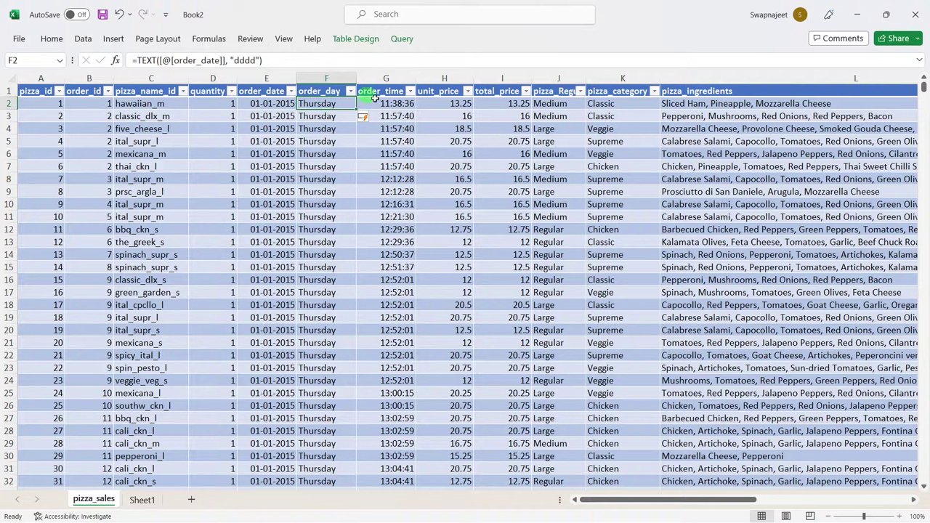
{"action": "scroll", "coordinate": [333, 252], "scroll_direction": "down", "scroll_amount": 10}
{"action": "scroll", "coordinate": [335, 253], "scroll_direction": "down", "scroll_amount": 2}
{"action": "scroll", "coordinate": [331, 252], "scroll_direction": "up", "scroll_amount": 5}
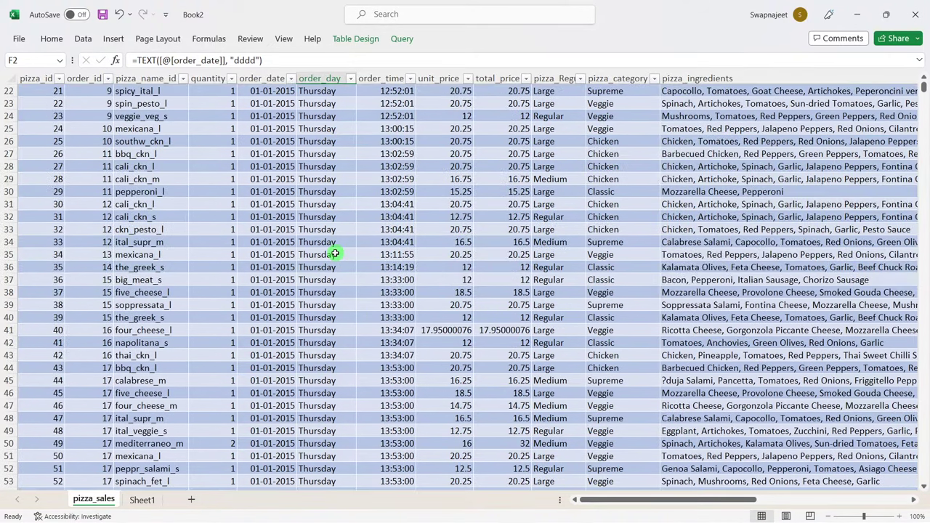
{"action": "scroll", "coordinate": [328, 250], "scroll_direction": "up", "scroll_amount": 7}
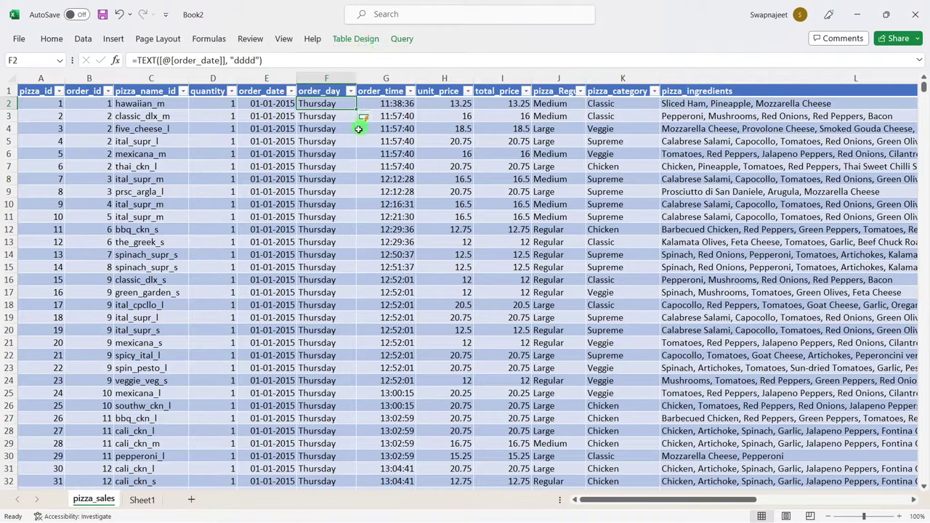
{"action": "left_click", "coordinate": [331, 152]}
{"action": "left_click", "coordinate": [324, 113]}
{"action": "left_click", "coordinate": [323, 106]}
{"action": "left_click", "coordinate": [325, 118]}
{"action": "left_click", "coordinate": [331, 175]}
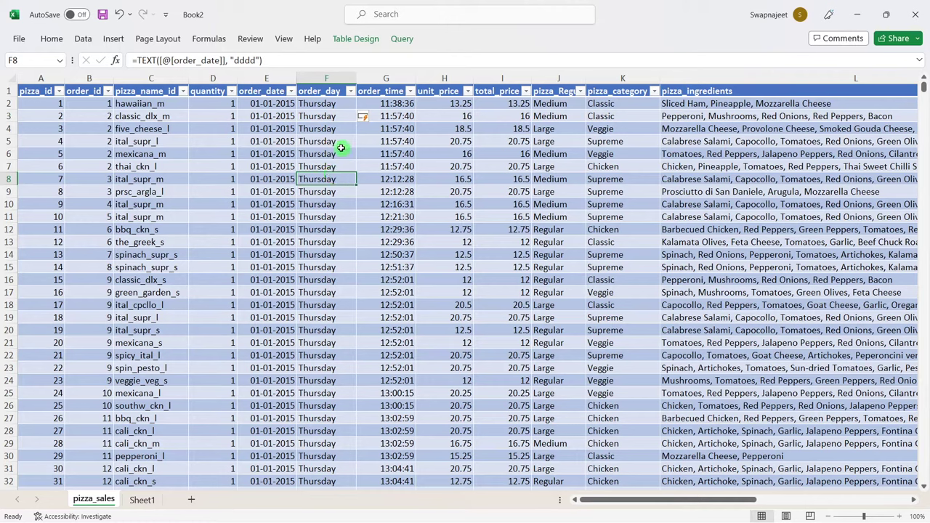
{"action": "left_click", "coordinate": [339, 149]}
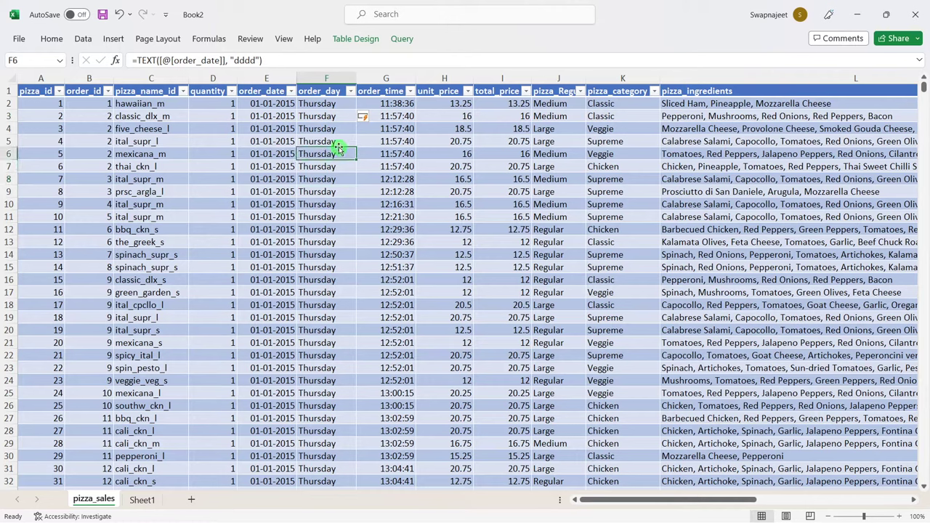
Step: Delete the empty Sheet1 and go back to pizza_sales
{"action": "left_click", "coordinate": [144, 500]}
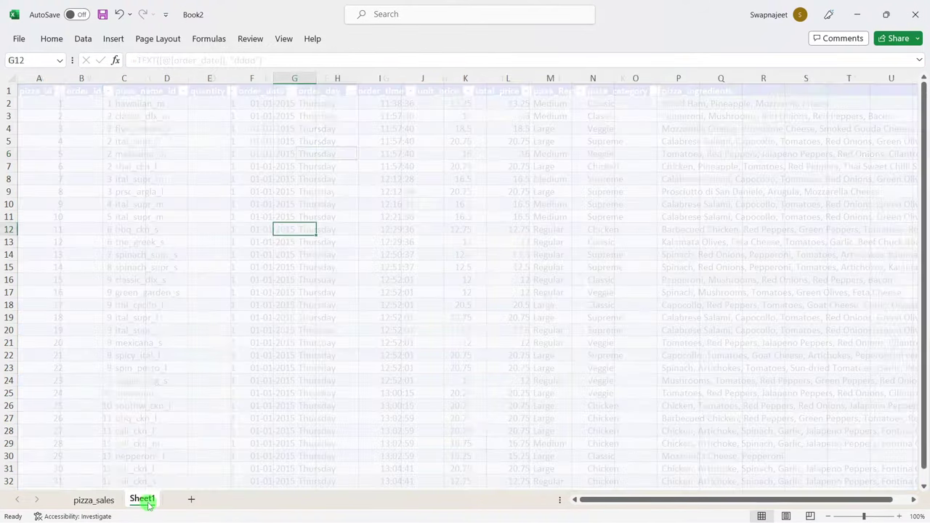
{"action": "right_click", "coordinate": [135, 500]}
{"action": "left_click", "coordinate": [165, 348]}
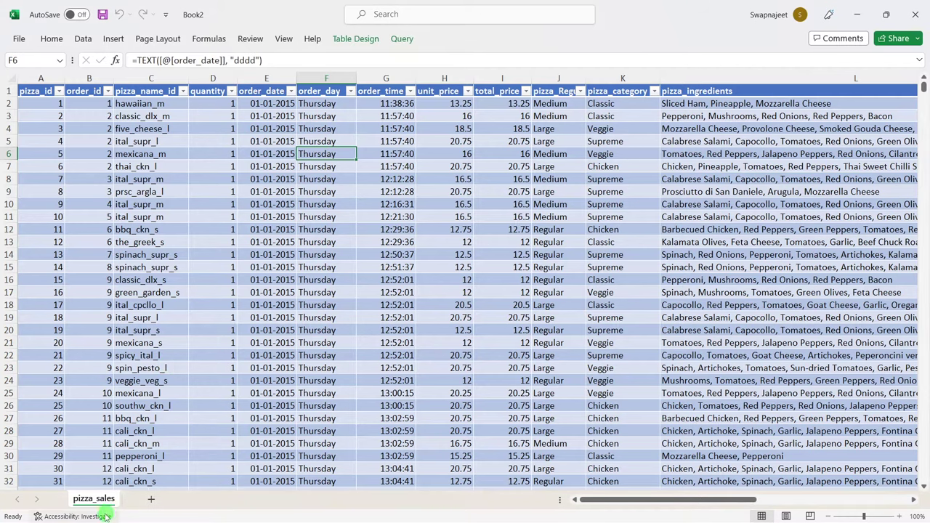
{"action": "left_click", "coordinate": [439, 280]}
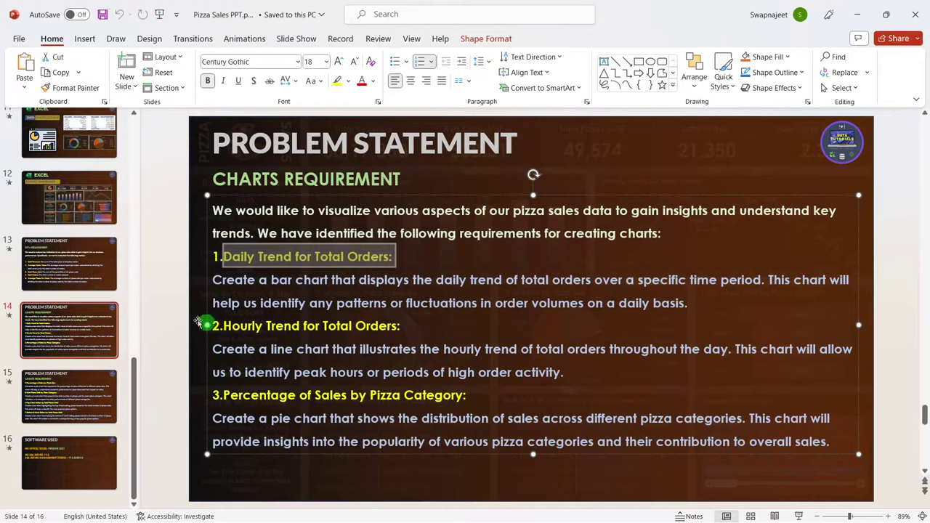
Step: Read slide 13's five KPI requirements, noting Total Revenue, then return to Excel's pizza_sales sheet
{"action": "left_click", "coordinate": [66, 281]}
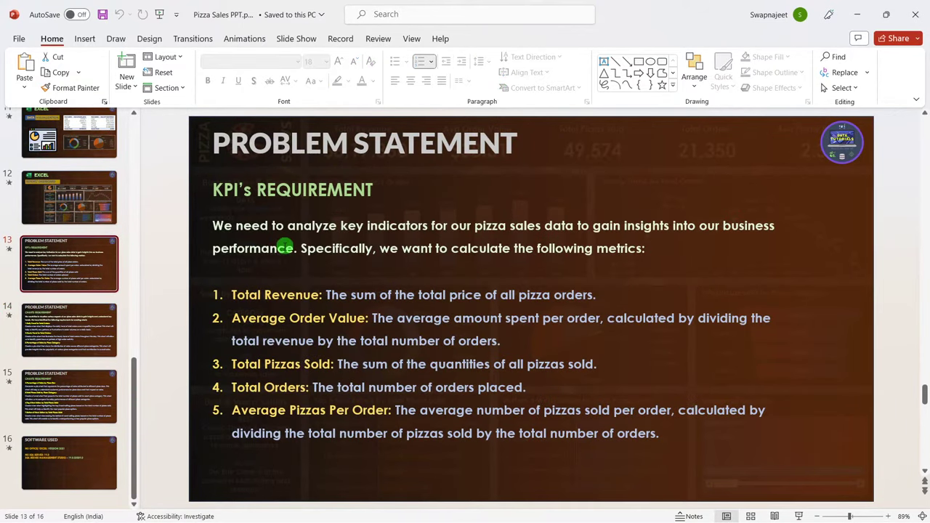
{"action": "left_click", "coordinate": [172, 231]}
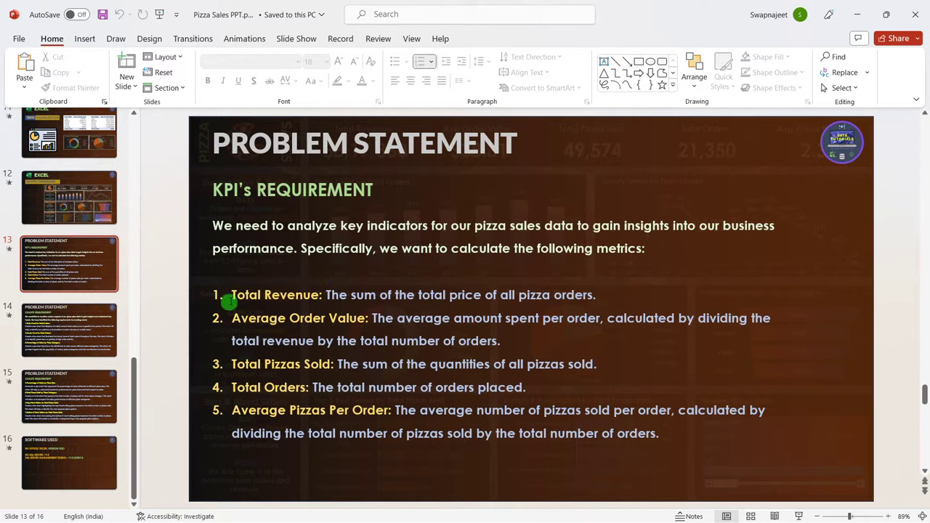
{"action": "left_click_drag", "start_coordinate": [228, 297], "coordinate": [311, 297]}
{"action": "left_click", "coordinate": [411, 320]}
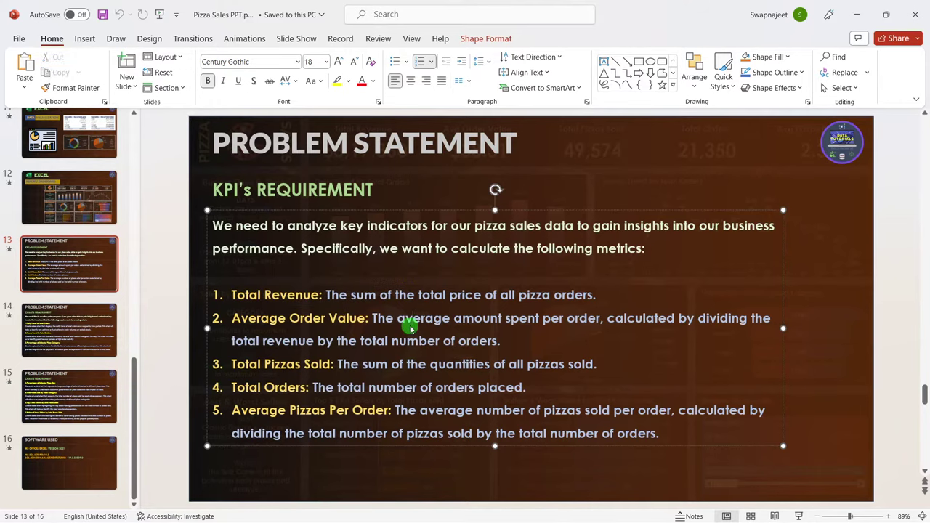
{"action": "key", "text": "alt+Tab"}
{"action": "left_click", "coordinate": [321, 266]}
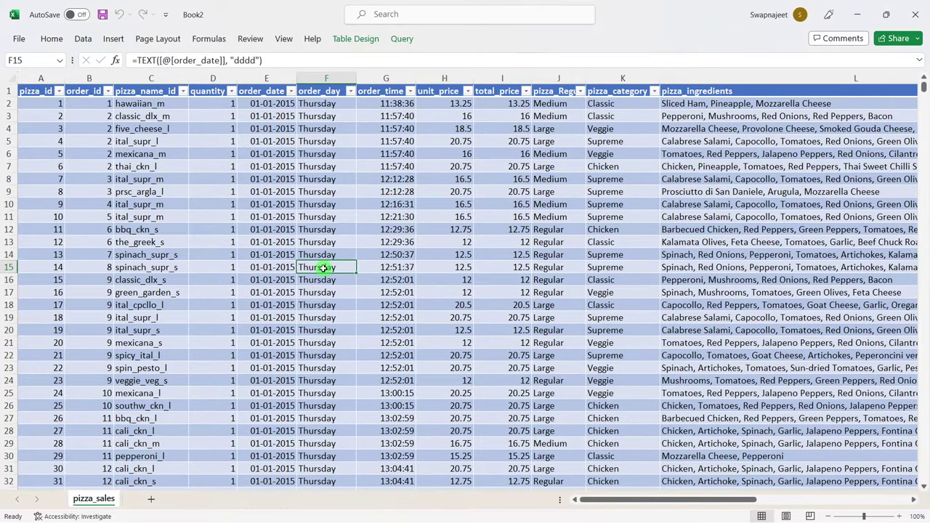
Step: Set the ribbon to Always show Ribbon, then start Insert > PivotTable from the pizza_sales table
{"action": "left_click", "coordinate": [261, 164]}
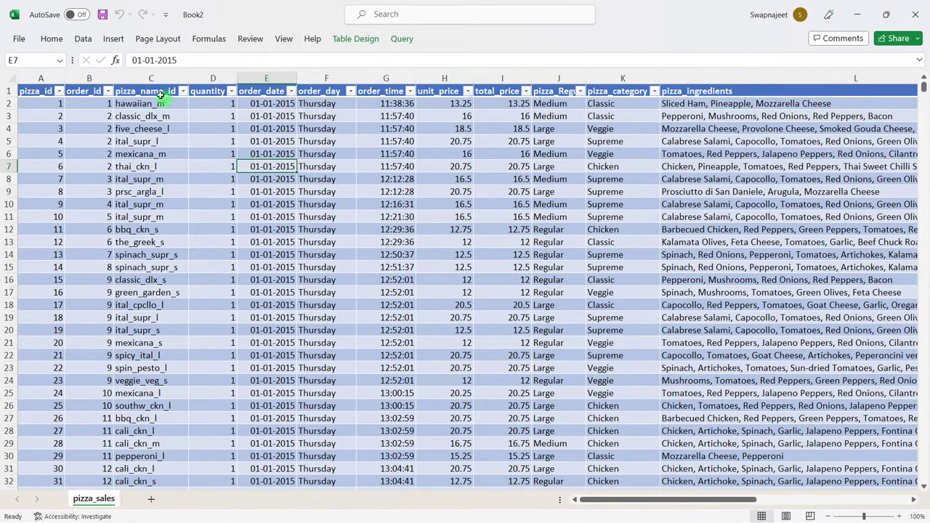
{"action": "left_click", "coordinate": [115, 41]}
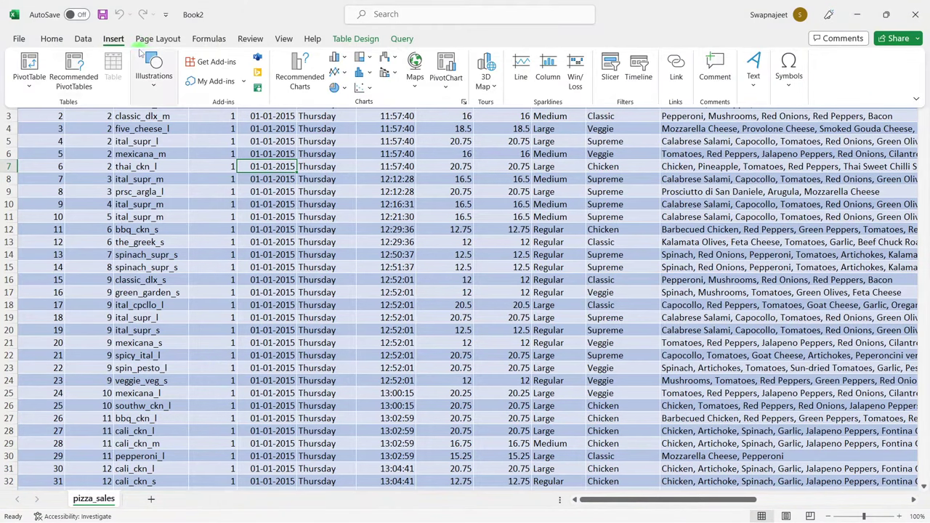
{"action": "left_click", "coordinate": [915, 100]}
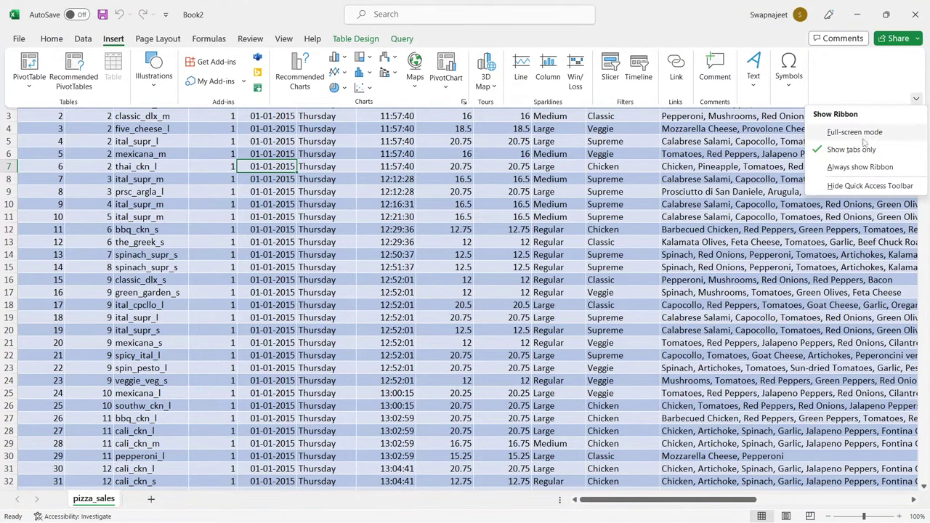
{"action": "left_click", "coordinate": [859, 167]}
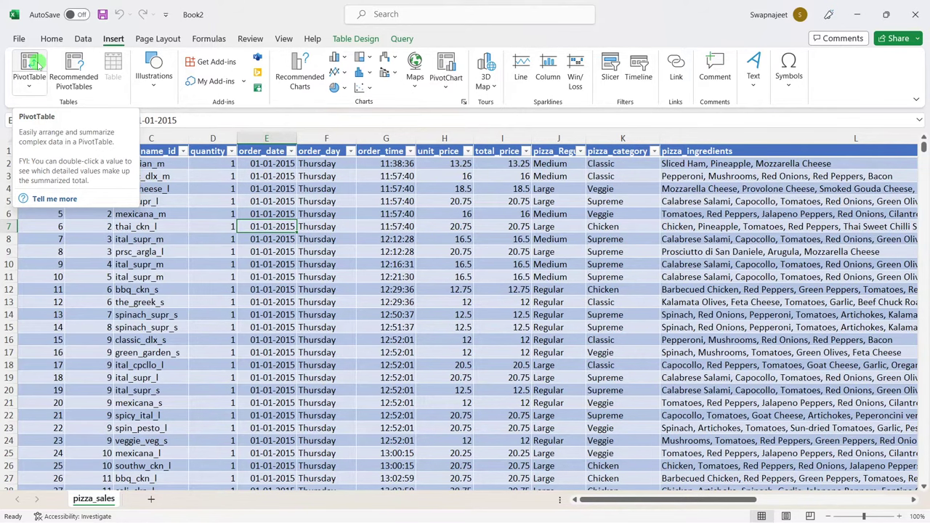
{"action": "left_click", "coordinate": [36, 64]}
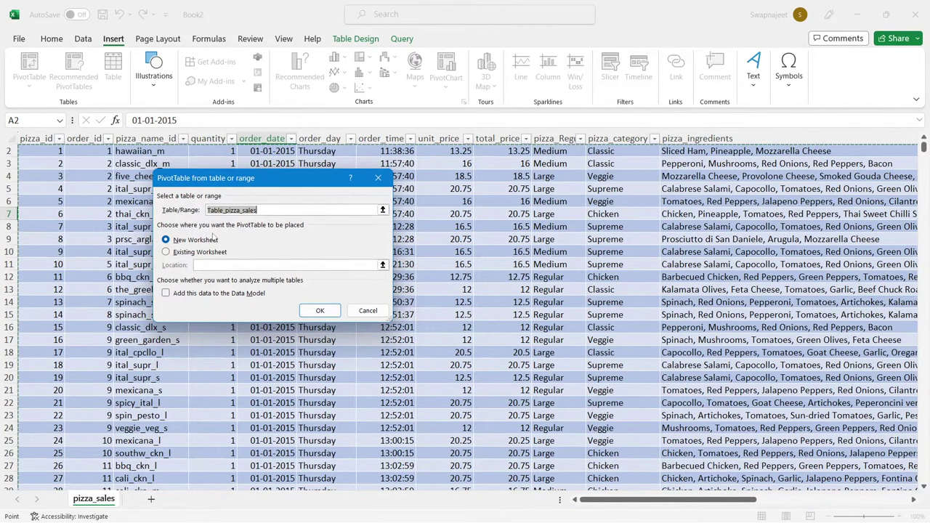
Step: Create the PivotTable on a new worksheet and rename that sheet to KPI
{"action": "left_click", "coordinate": [318, 311]}
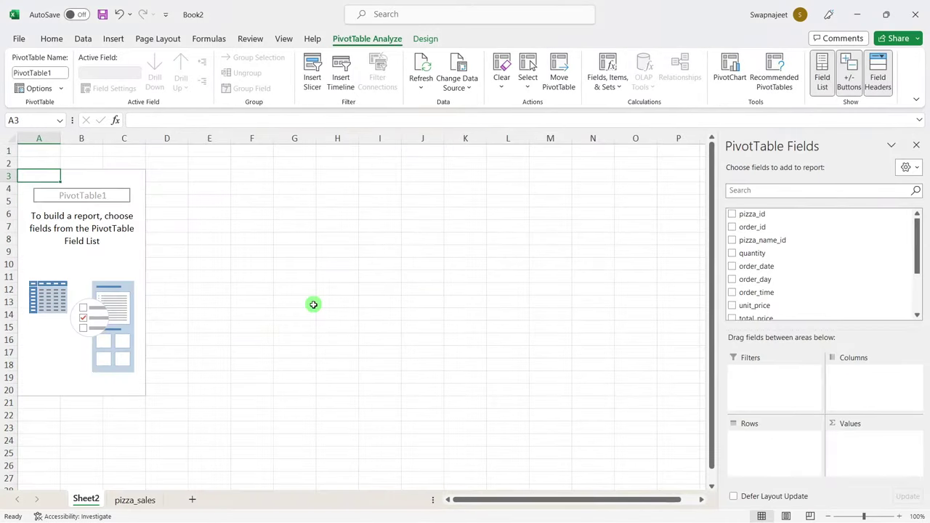
{"action": "double_click", "coordinate": [86, 498]}
{"action": "type", "text": "KPI"}
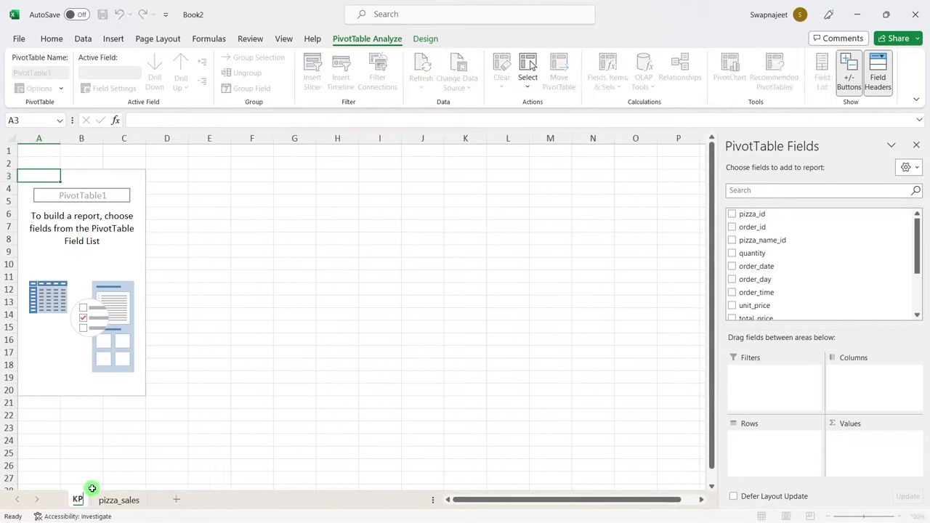
{"action": "key", "text": "Return"}
Step: Name the PivotTable itself KPI in the PivotTable Name box
{"action": "left_click", "coordinate": [99, 216]}
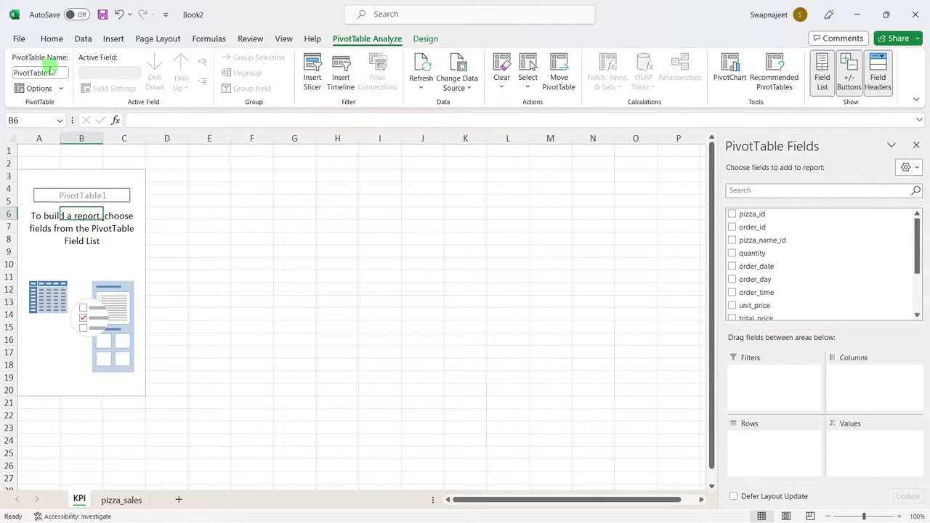
{"action": "left_click", "coordinate": [56, 73]}
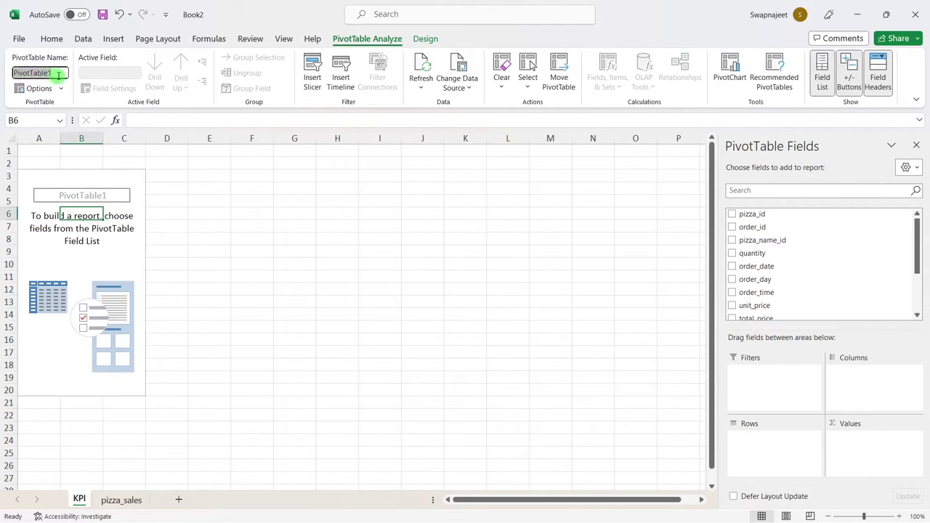
{"action": "type", "text": "KPI"}
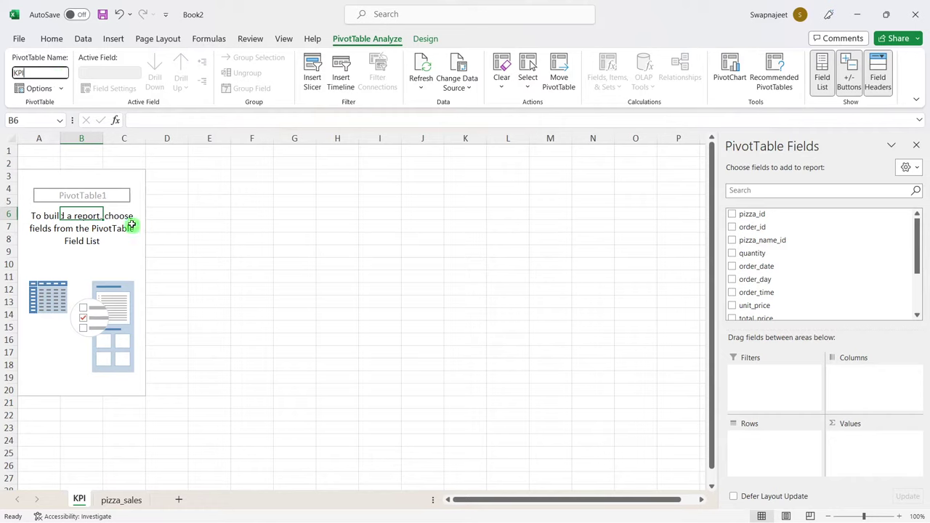
{"action": "left_click", "coordinate": [131, 260]}
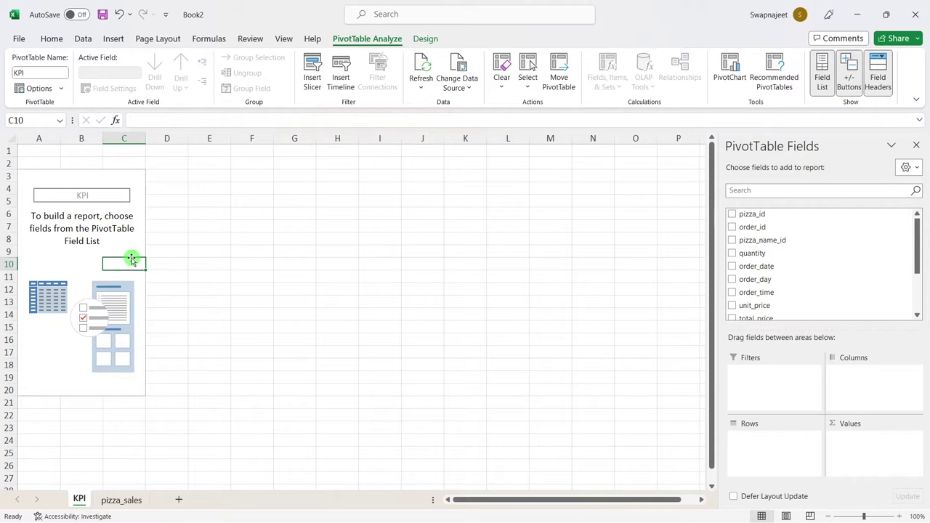
Step: Look up the Total Revenue requirement on the PowerPoint KPI slide
{"action": "left_click", "coordinate": [124, 238]}
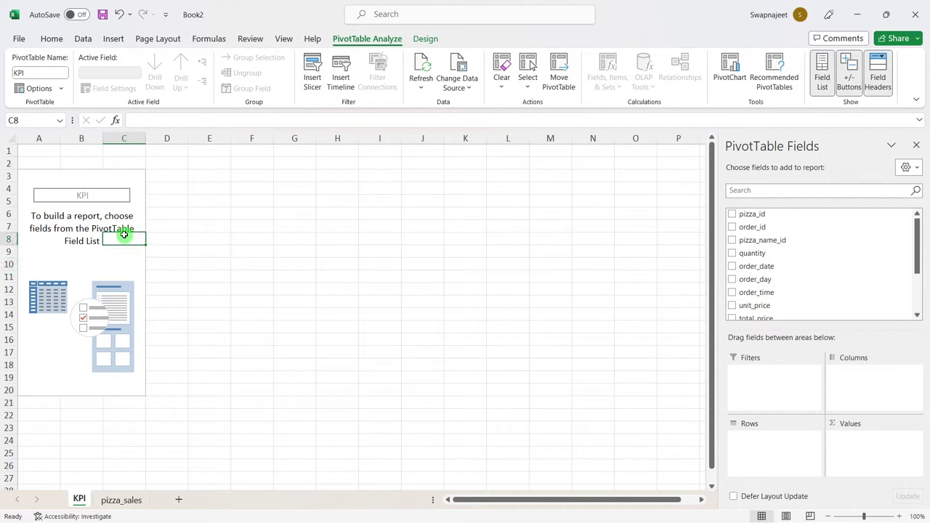
{"action": "key", "text": "alt+Tab"}
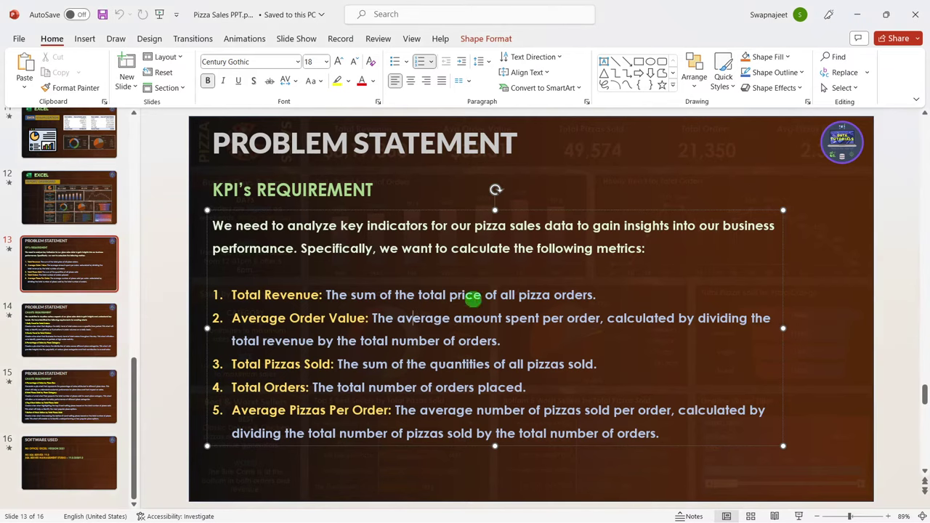
{"action": "left_click_drag", "start_coordinate": [242, 295], "coordinate": [313, 296]}
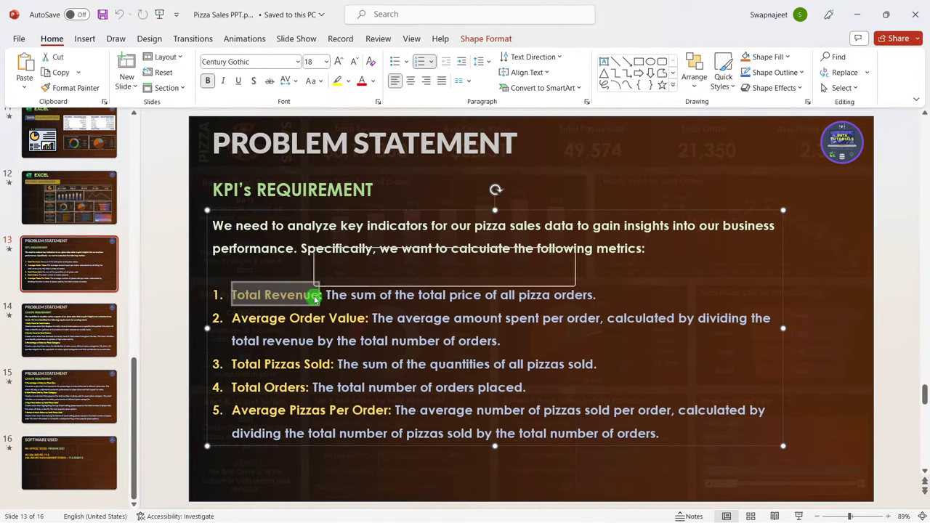
{"action": "key", "text": "alt+Tab"}
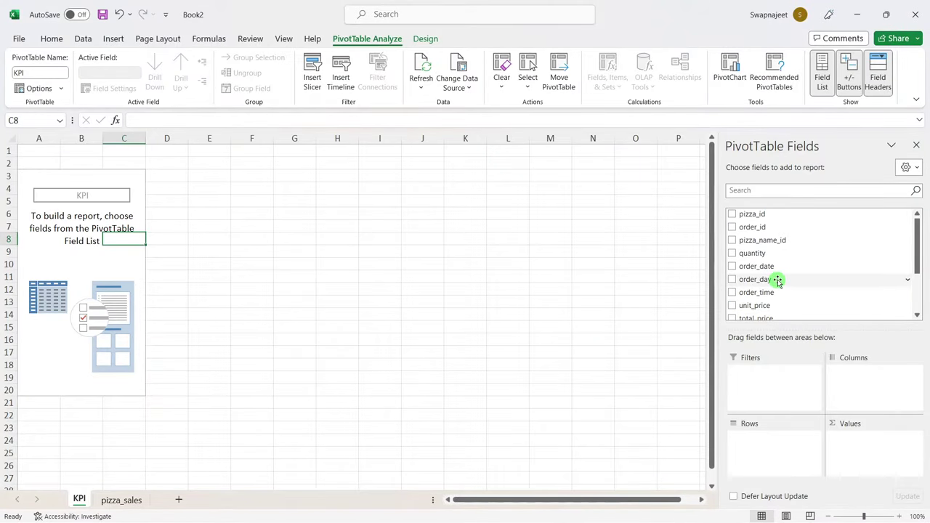
Step: Add total_price to the pivot Values, showing Sum of total_price 817860.05
{"action": "scroll", "coordinate": [795, 298], "scroll_direction": "down", "scroll_amount": 2}
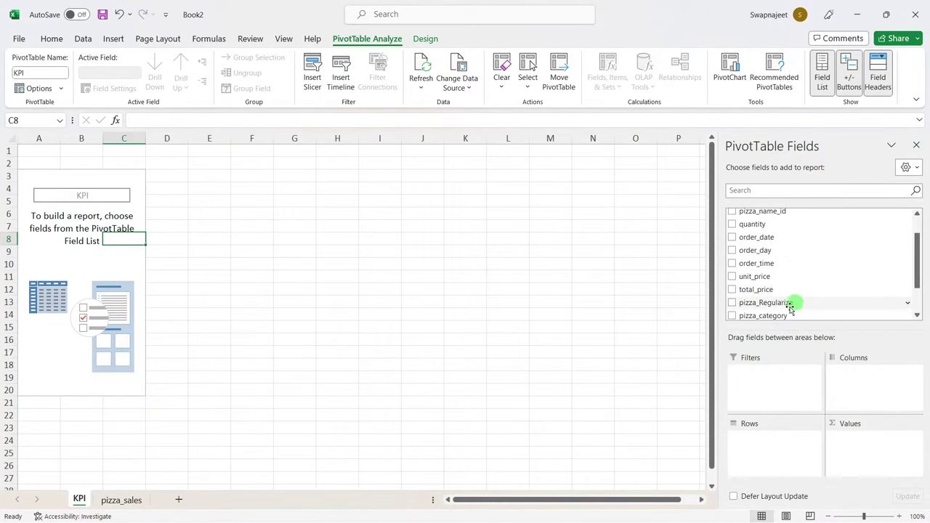
{"action": "left_click_drag", "start_coordinate": [755, 291], "coordinate": [862, 441]}
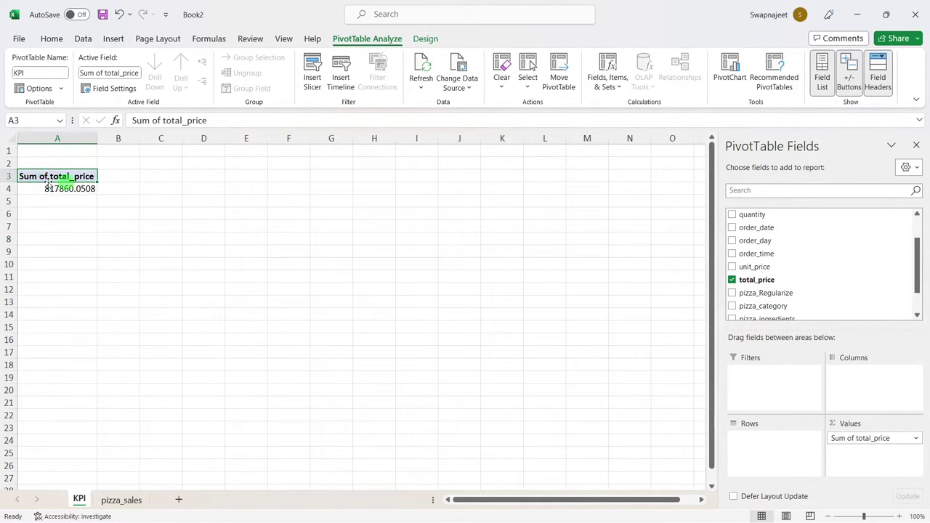
{"action": "left_click", "coordinate": [65, 189]}
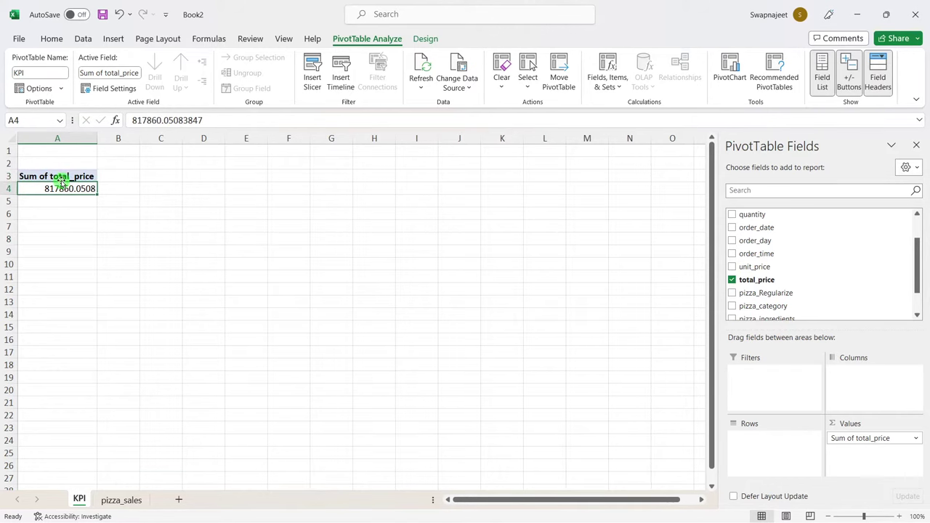
{"action": "left_click", "coordinate": [121, 175]}
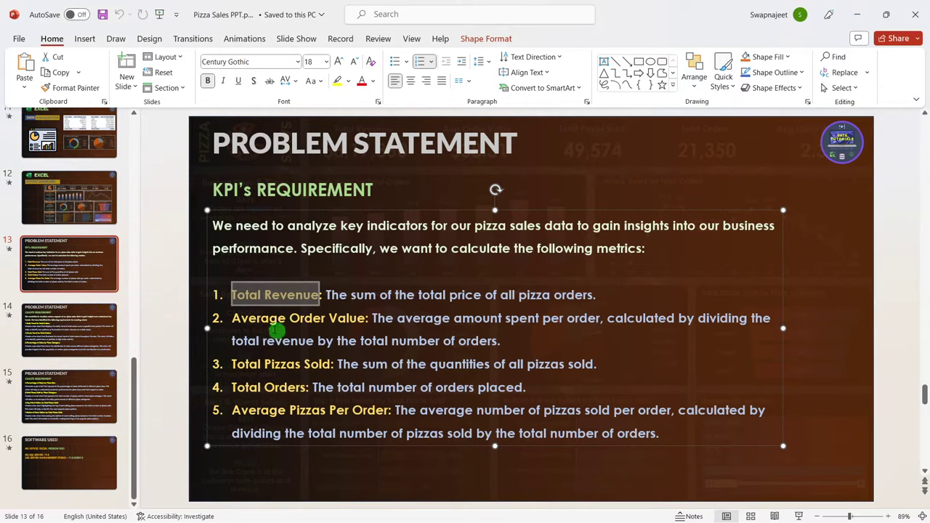
{"action": "left_click_drag", "start_coordinate": [232, 317], "coordinate": [364, 318]}
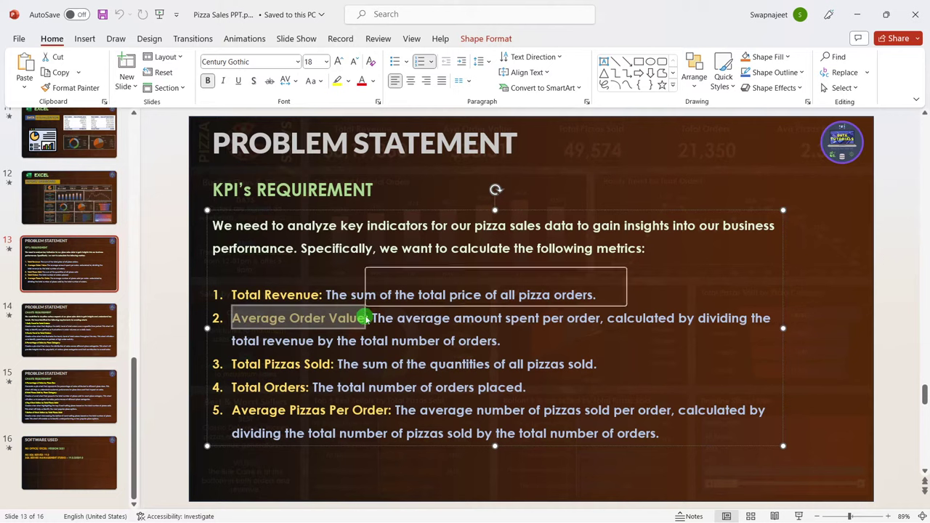
{"action": "left_click", "coordinate": [409, 364]}
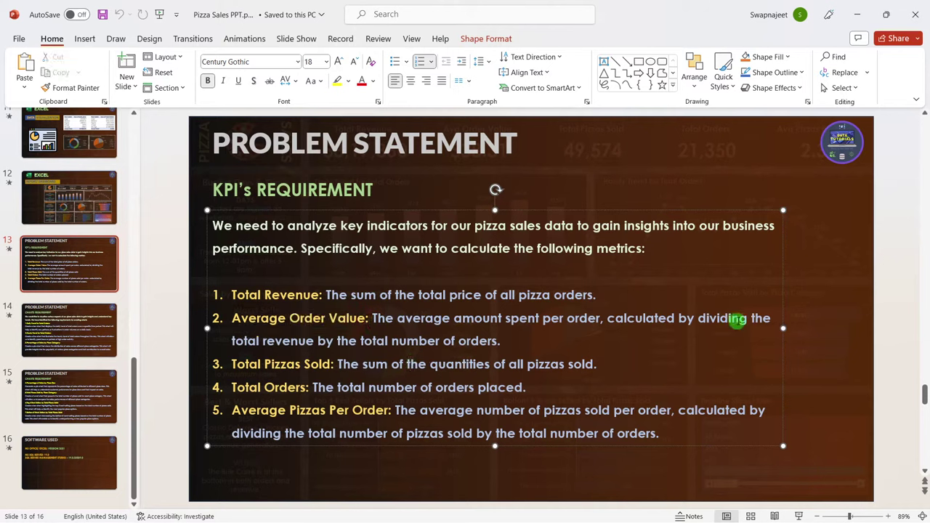
{"action": "left_click_drag", "start_coordinate": [262, 342], "coordinate": [499, 342]}
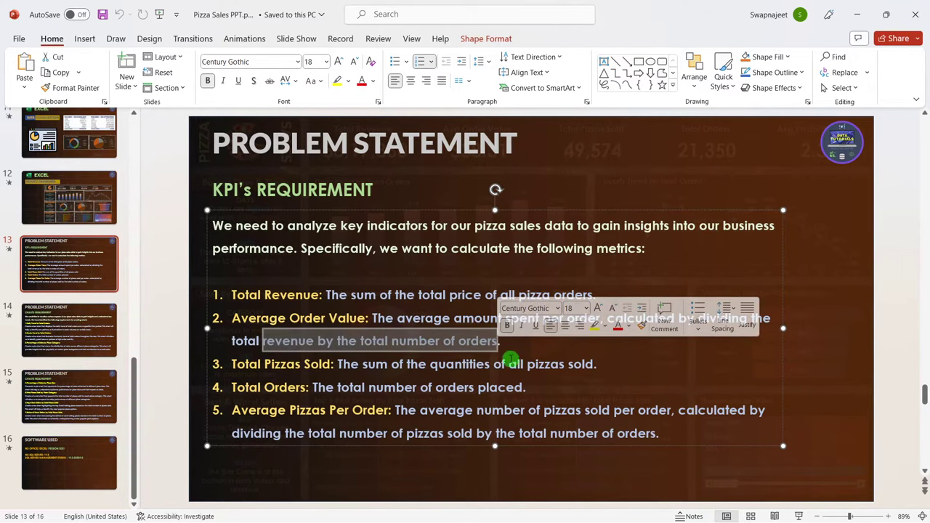
{"action": "key", "text": "alt+Tab"}
{"action": "left_click", "coordinate": [133, 239]}
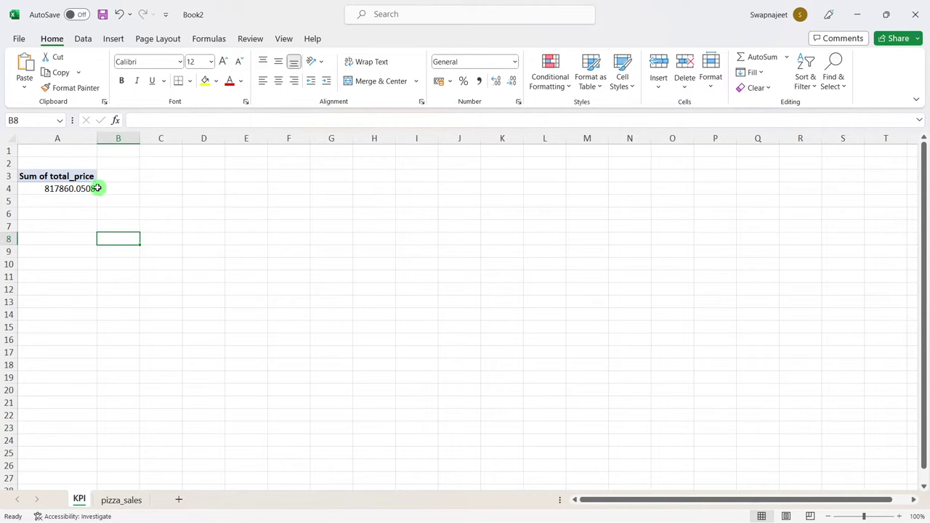
Step: Add order_id to the KPI pivot's Values area
{"action": "left_click", "coordinate": [87, 181]}
{"action": "left_click", "coordinate": [114, 177]}
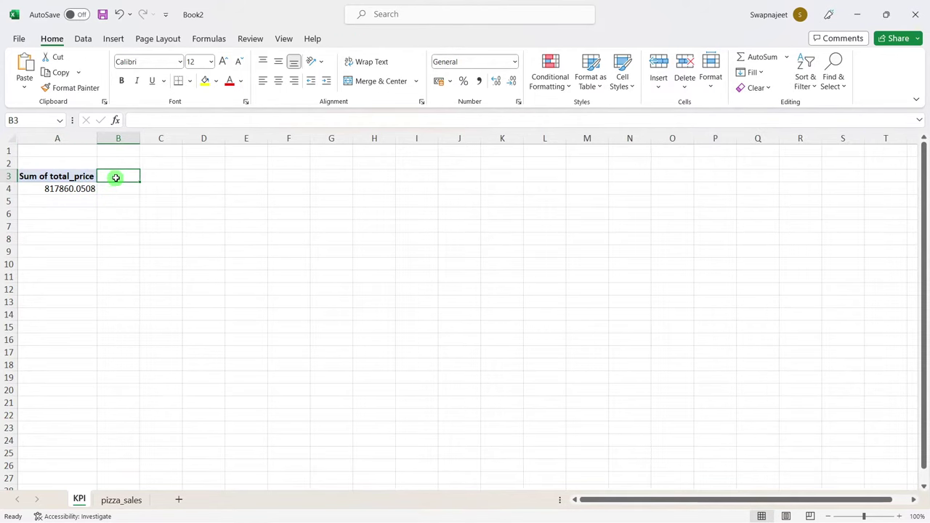
{"action": "left_click", "coordinate": [91, 179]}
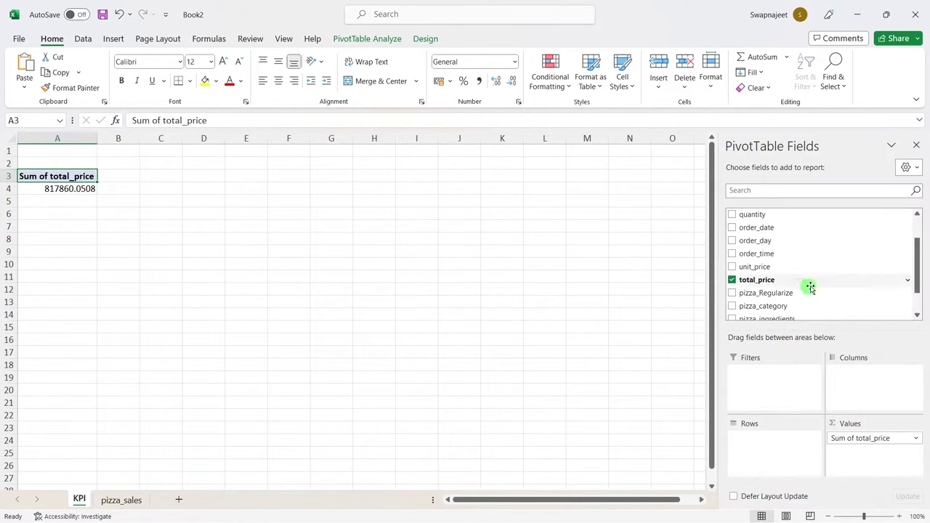
{"action": "scroll", "coordinate": [805, 282], "scroll_direction": "down", "scroll_amount": 1}
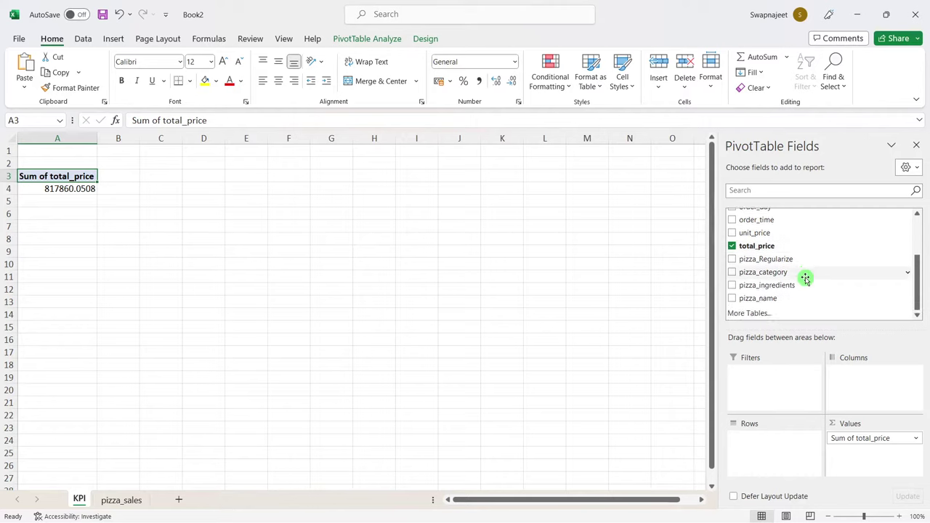
{"action": "scroll", "coordinate": [805, 279], "scroll_direction": "up", "scroll_amount": 2}
{"action": "scroll", "coordinate": [805, 278], "scroll_direction": "up", "scroll_amount": 1}
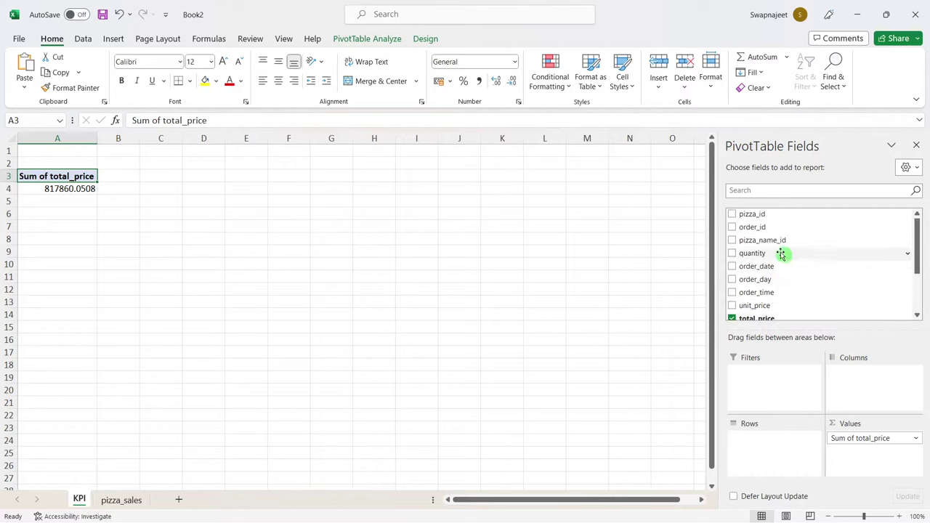
{"action": "left_click_drag", "start_coordinate": [752, 229], "coordinate": [876, 460]}
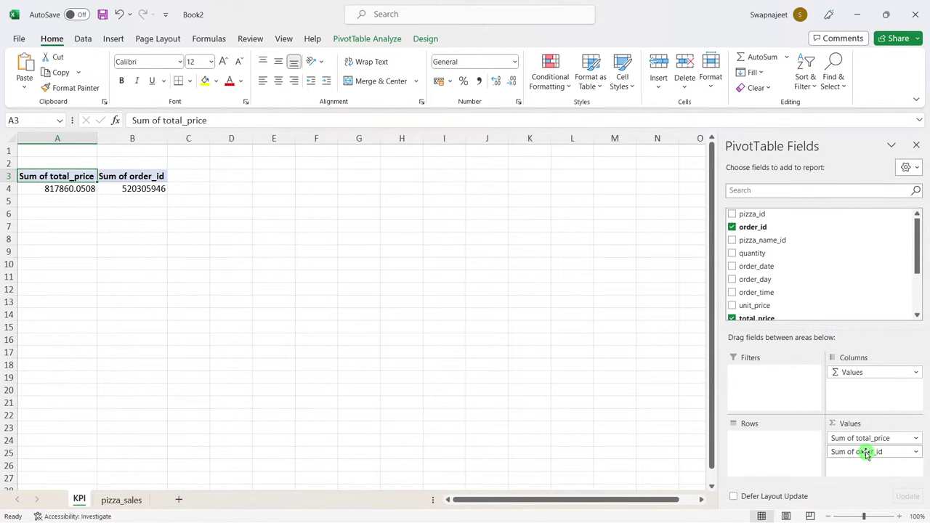
{"action": "left_click", "coordinate": [146, 187]}
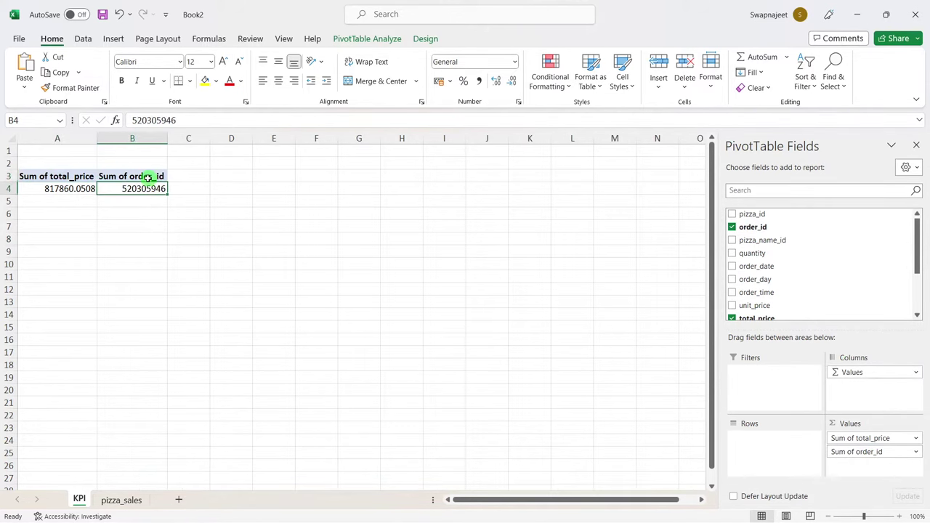
Step: Summarise order_id by Count in Value Field Settings, giving 48620 orders
{"action": "left_click", "coordinate": [914, 451]}
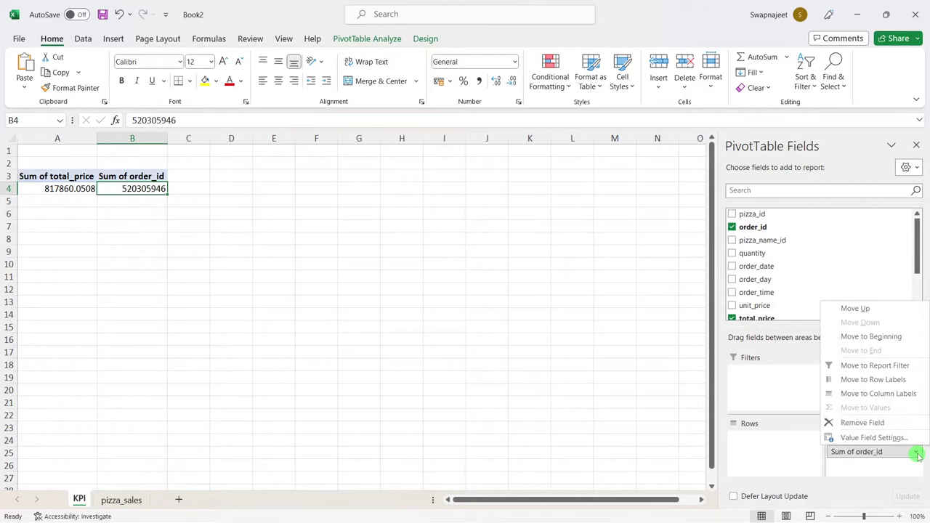
{"action": "left_click", "coordinate": [885, 438]}
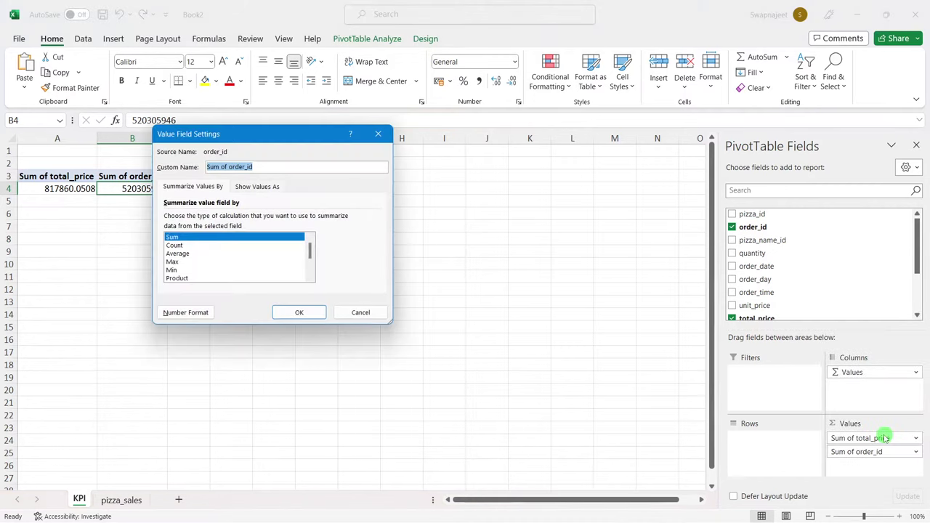
{"action": "left_click", "coordinate": [179, 246]}
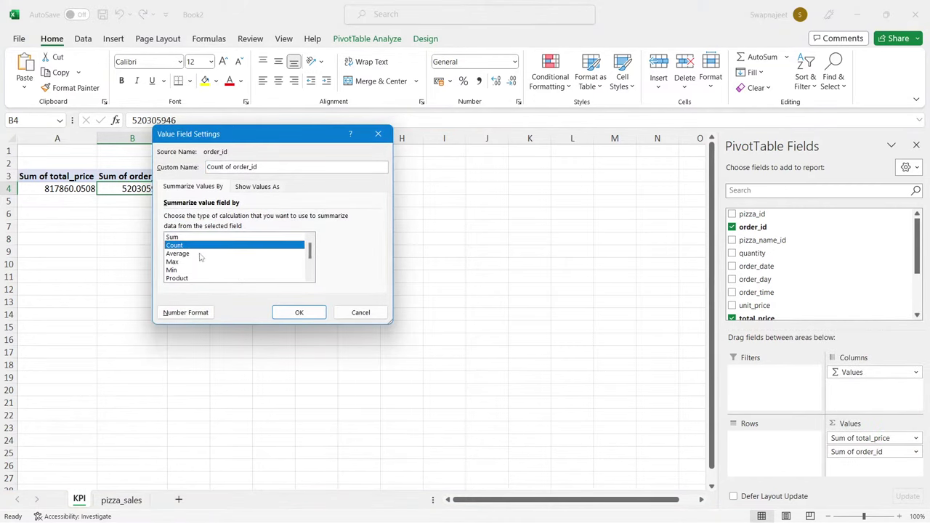
{"action": "left_click", "coordinate": [298, 312]}
{"action": "left_click", "coordinate": [254, 274]}
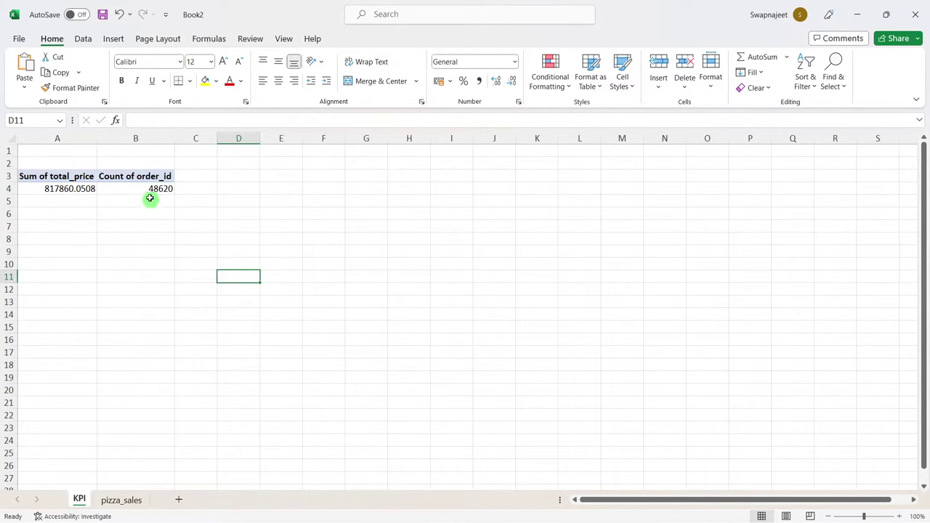
{"action": "left_click", "coordinate": [150, 189]}
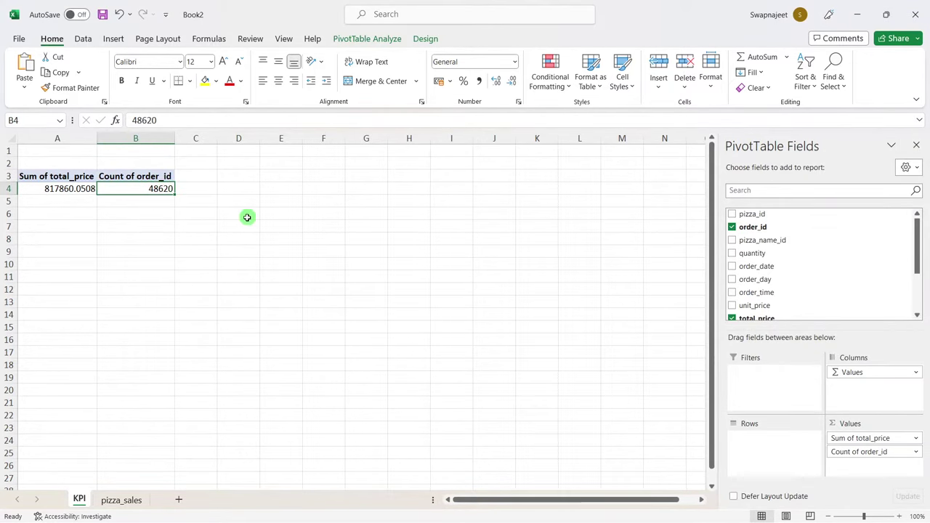
Step: Clear the highlighted text on the KPI requirements slide and return to Excel
{"action": "key", "text": "alt+Tab"}
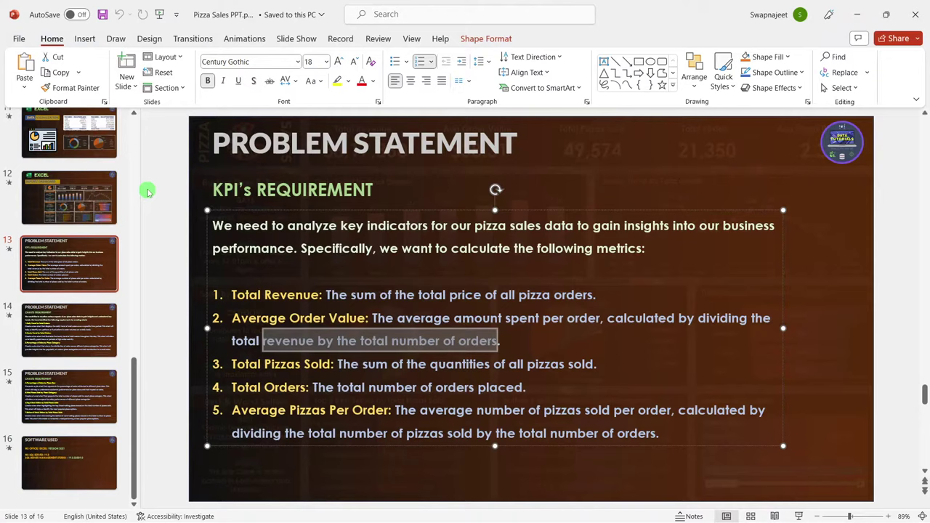
{"action": "left_click", "coordinate": [534, 367]}
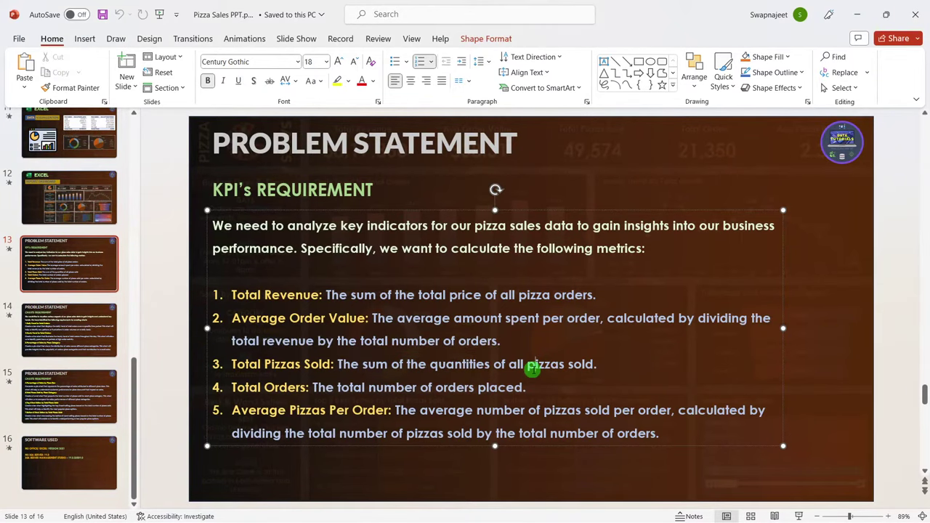
{"action": "key", "text": "alt+Tab"}
Step: On pizza_sales, inspect the five rows sharing order_id 2 in B3:B7, then go back to KPI
{"action": "left_click", "coordinate": [121, 499]}
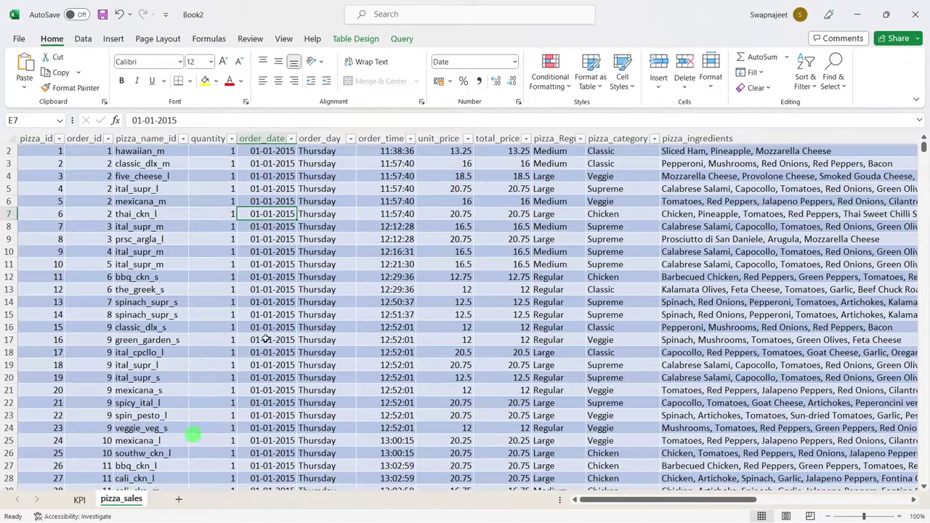
{"action": "scroll", "coordinate": [346, 289], "scroll_direction": "up", "scroll_amount": 1}
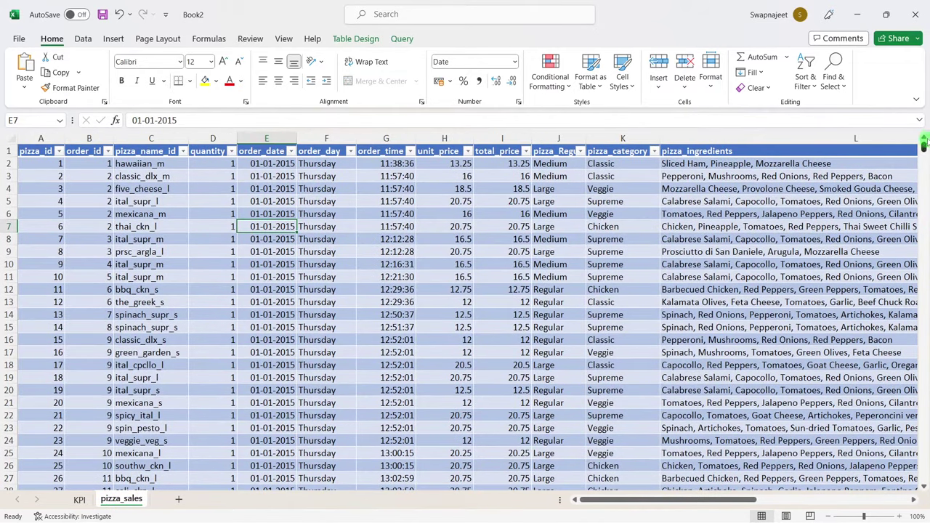
{"action": "left_click", "coordinate": [99, 186]}
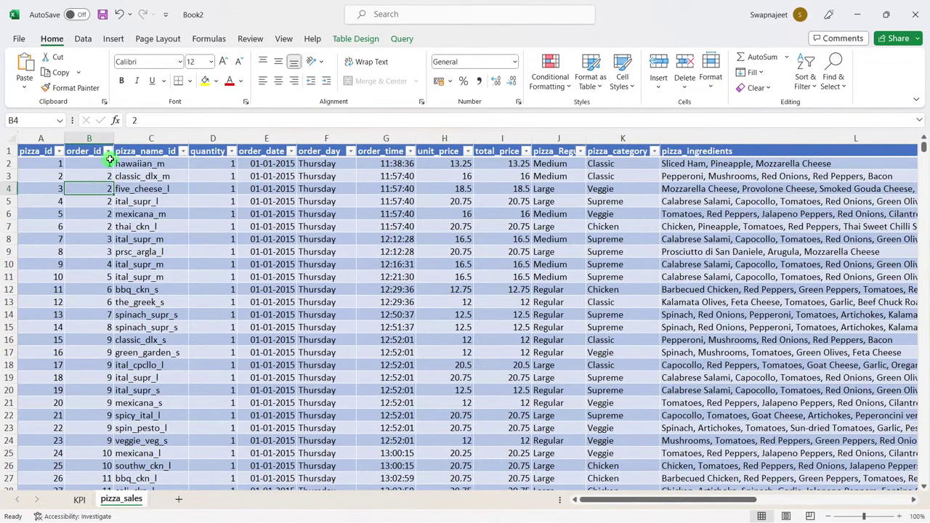
{"action": "left_click_drag", "start_coordinate": [102, 176], "coordinate": [101, 226]}
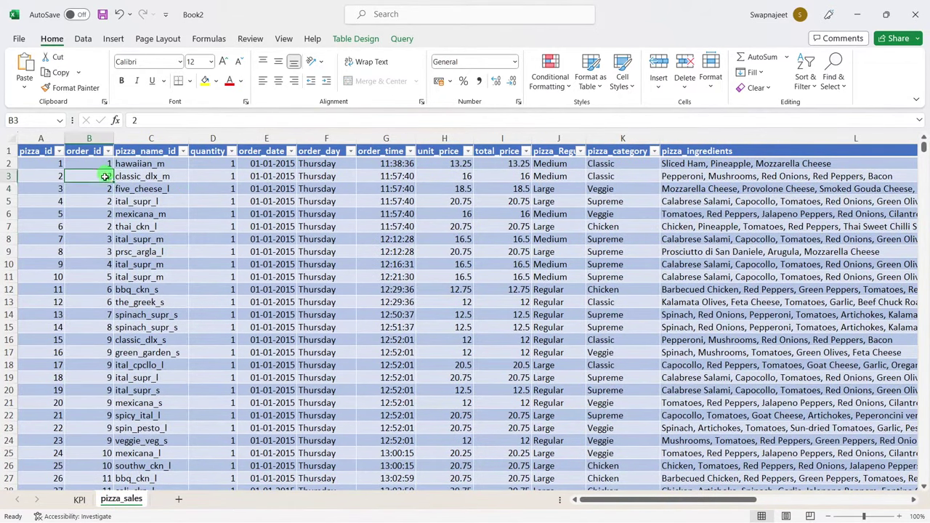
{"action": "left_click", "coordinate": [246, 227]}
{"action": "left_click_drag", "start_coordinate": [105, 178], "coordinate": [101, 227]}
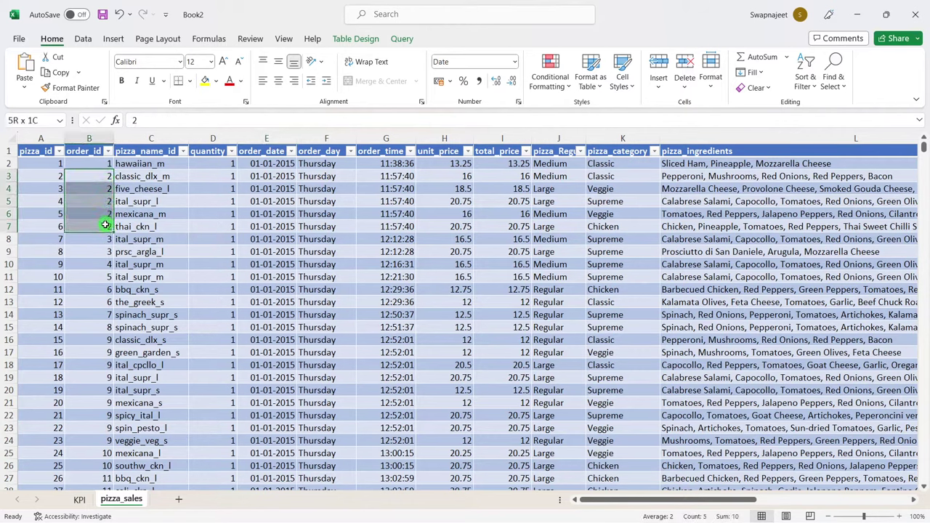
{"action": "left_click", "coordinate": [102, 182]}
{"action": "left_click", "coordinate": [101, 188]}
{"action": "left_click", "coordinate": [102, 201]}
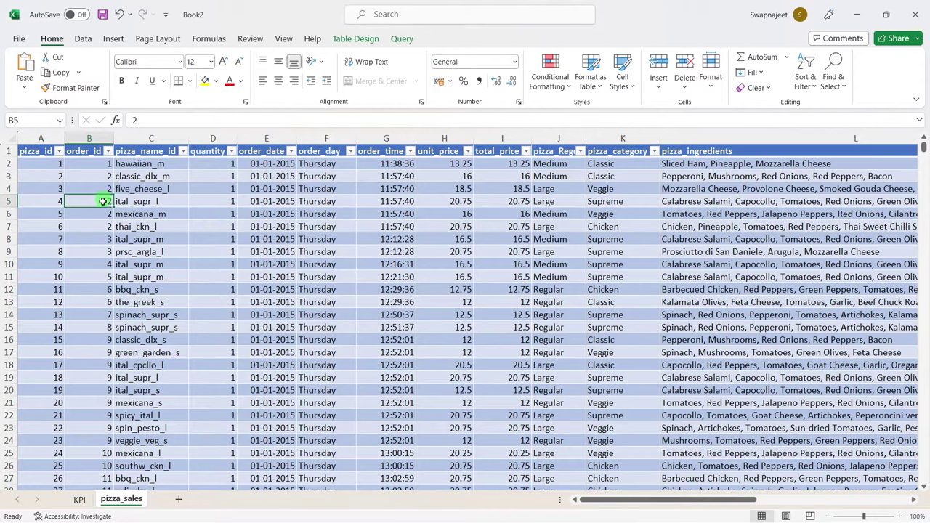
{"action": "left_click", "coordinate": [103, 214]}
{"action": "left_click", "coordinate": [107, 238]}
{"action": "left_click", "coordinate": [106, 277]}
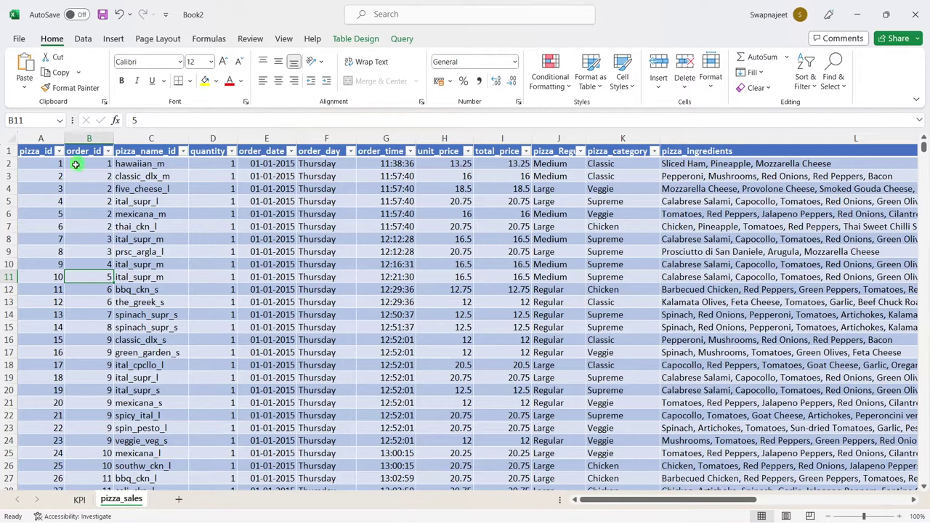
{"action": "left_click_drag", "start_coordinate": [91, 177], "coordinate": [97, 231]}
{"action": "left_click", "coordinate": [292, 301]}
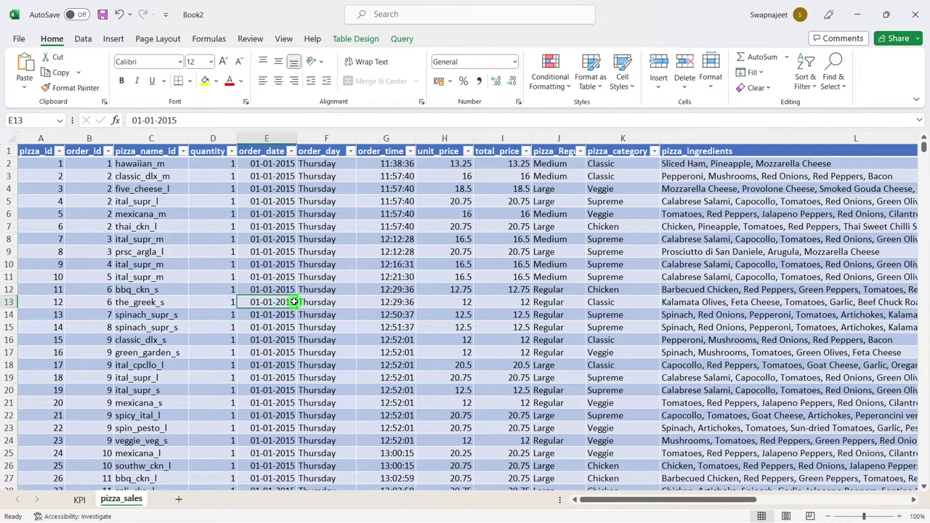
{"action": "left_click", "coordinate": [81, 500]}
Step: Change the order_id value field's summary to Average after previewing other calculation types
{"action": "left_click", "coordinate": [229, 188]}
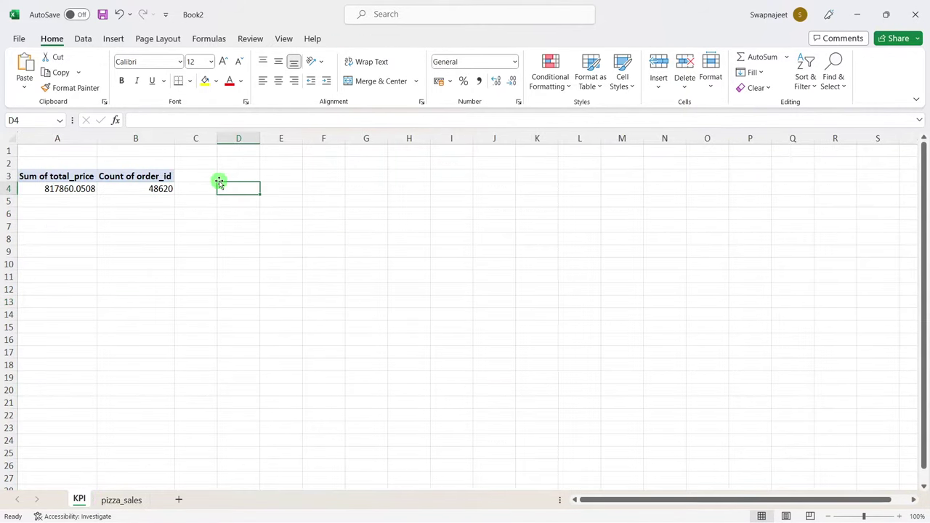
{"action": "left_click", "coordinate": [160, 189]}
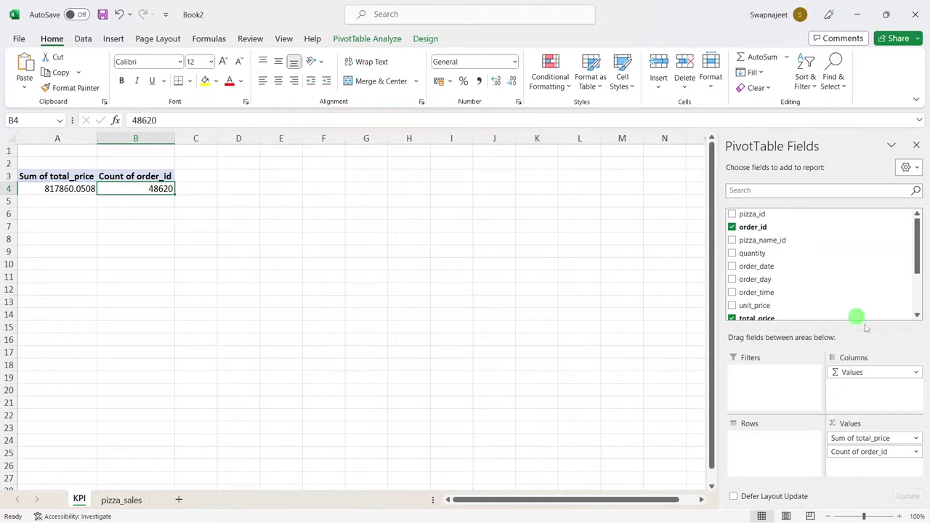
{"action": "left_click", "coordinate": [880, 452]}
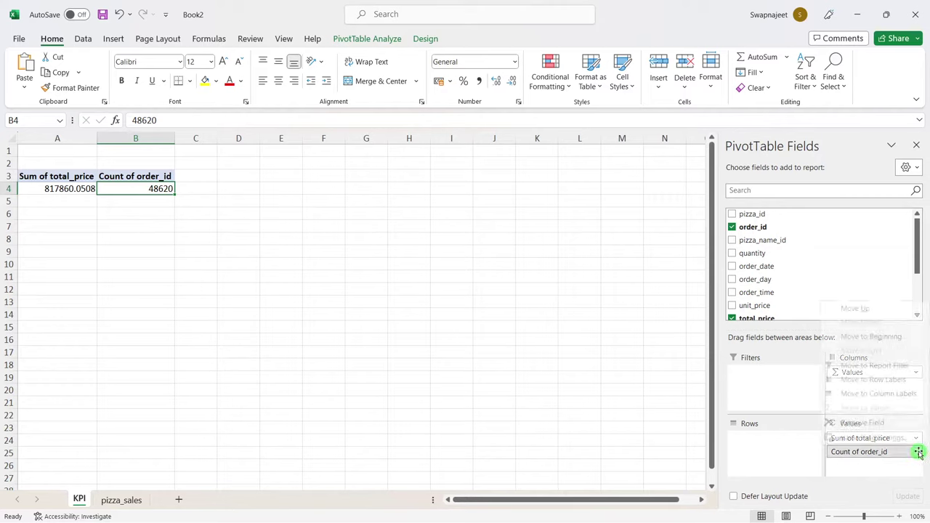
{"action": "left_click", "coordinate": [885, 438]}
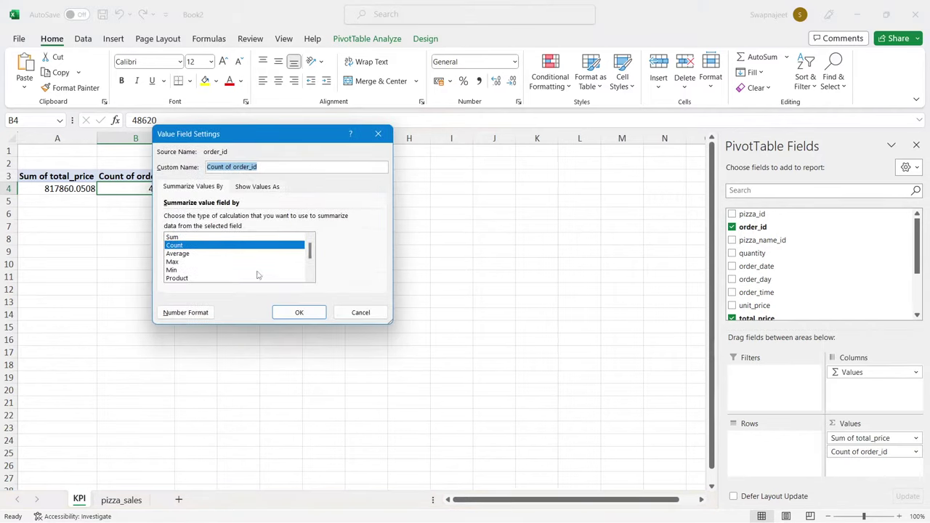
{"action": "scroll", "coordinate": [256, 275], "scroll_direction": "down", "scroll_amount": 2}
{"action": "scroll", "coordinate": [256, 275], "scroll_direction": "up", "scroll_amount": 1}
{"action": "left_click_drag", "start_coordinate": [311, 261], "coordinate": [534, 436]}
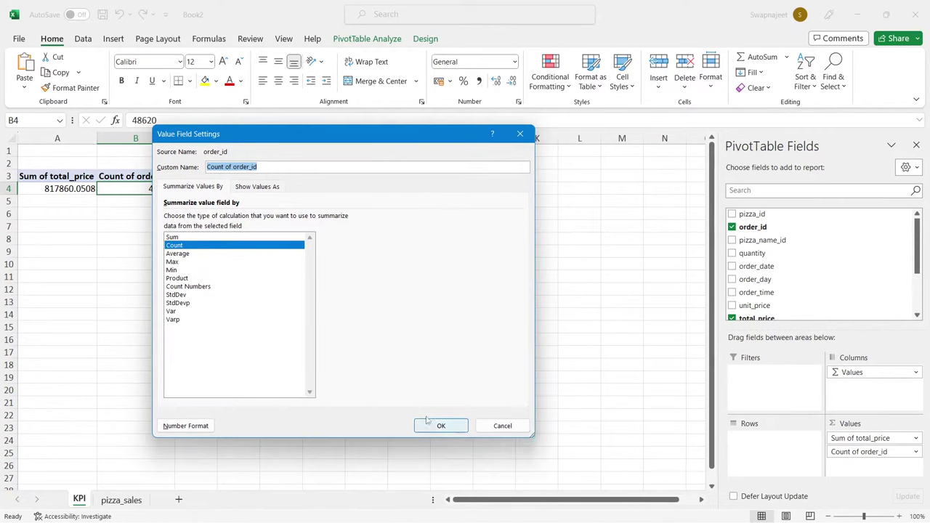
{"action": "left_click", "coordinate": [173, 238]}
{"action": "left_click", "coordinate": [175, 245]}
{"action": "left_click", "coordinate": [172, 269]}
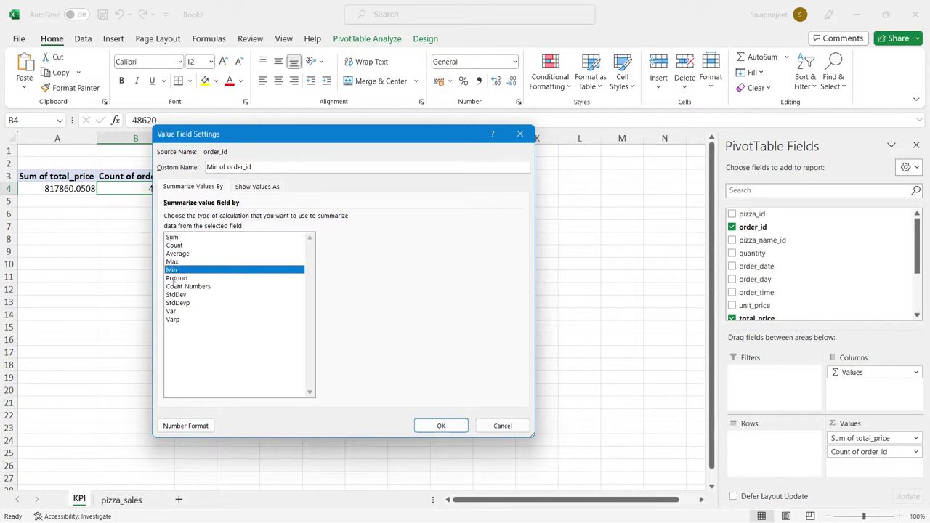
{"action": "left_click", "coordinate": [176, 279]}
{"action": "left_click", "coordinate": [176, 295]}
{"action": "left_click", "coordinate": [175, 320]}
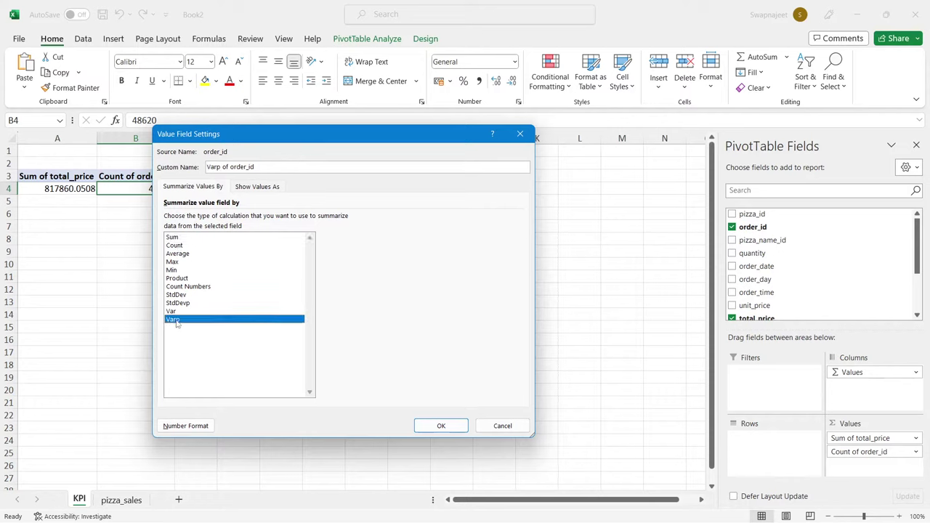
{"action": "left_click", "coordinate": [179, 253]}
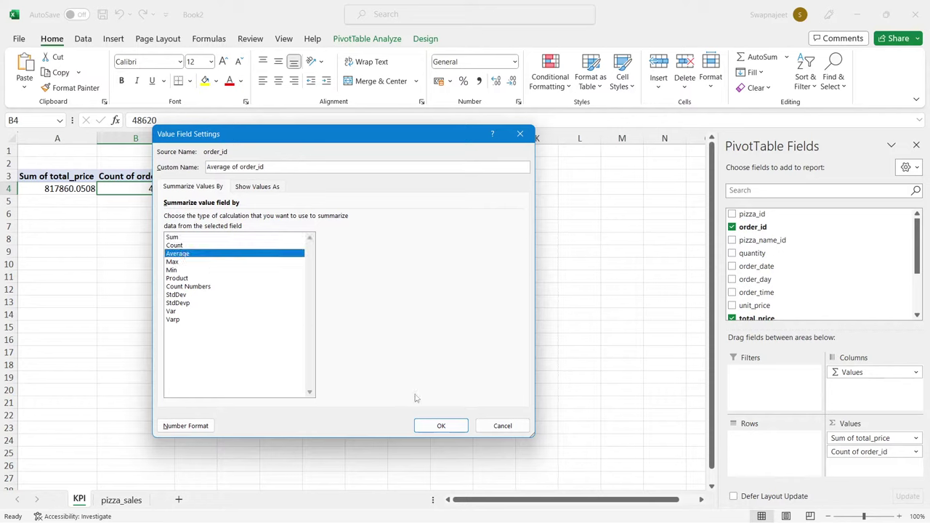
{"action": "left_click", "coordinate": [441, 425]}
Step: Drag order_id out of the pivot Values, leaving only Sum of total_price
{"action": "left_click", "coordinate": [429, 292]}
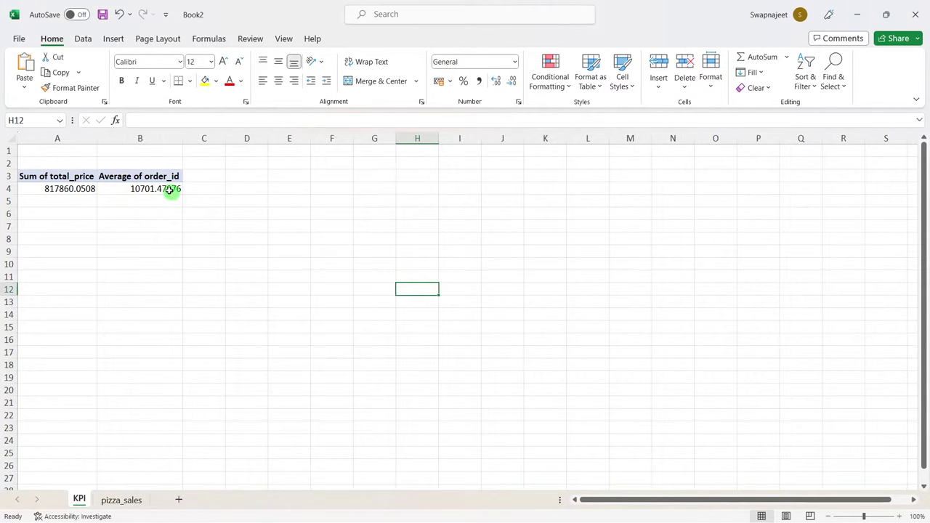
{"action": "left_click", "coordinate": [172, 190]}
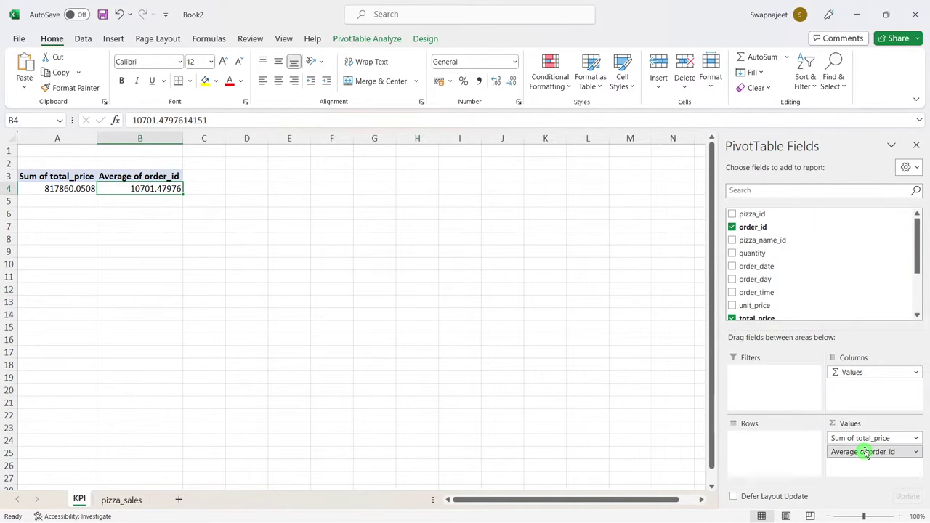
{"action": "left_click_drag", "start_coordinate": [864, 454], "coordinate": [500, 357]}
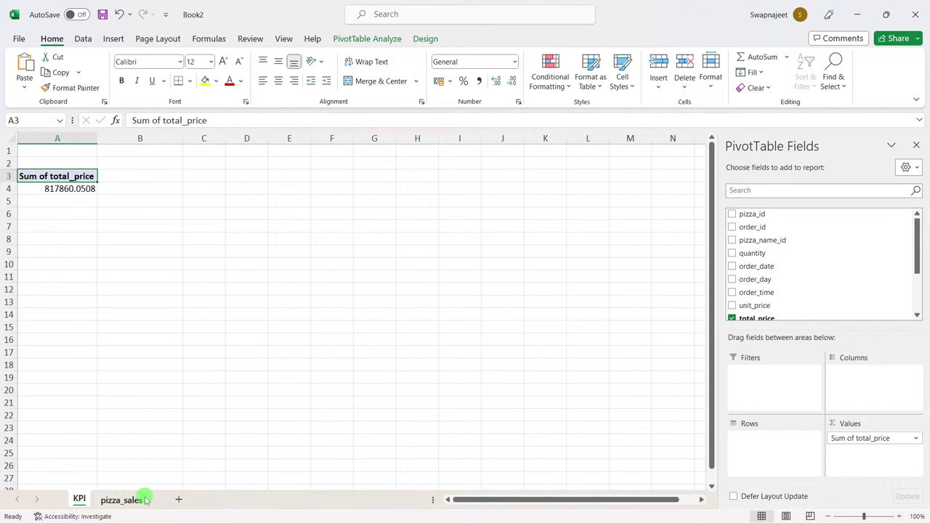
Step: On pizza_sales, insert a new column C headed total_orders and widen it to fit
{"action": "left_click", "coordinate": [122, 500]}
{"action": "left_click", "coordinate": [264, 266]}
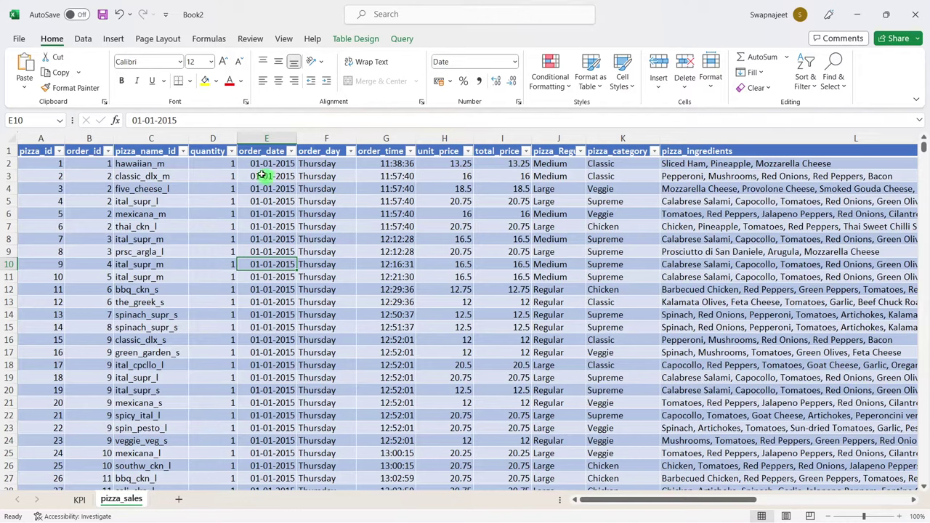
{"action": "right_click", "coordinate": [164, 138]}
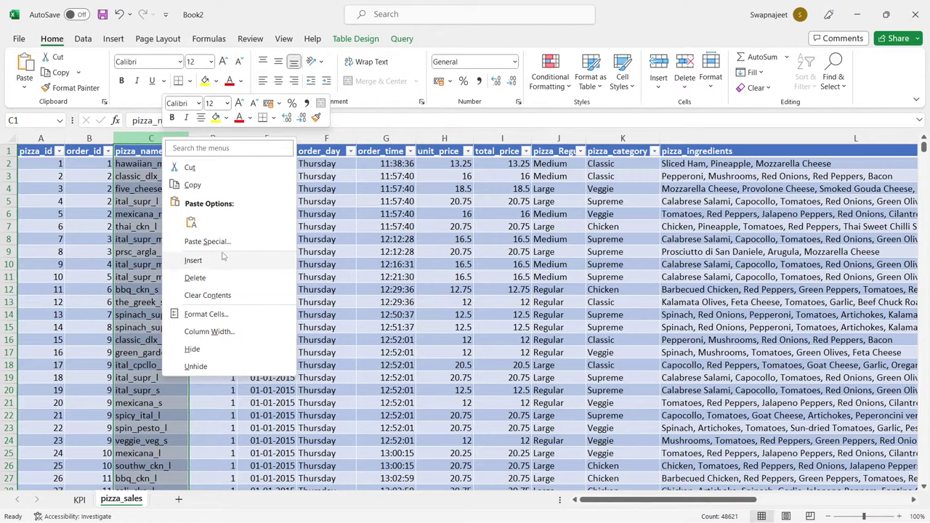
{"action": "left_click", "coordinate": [194, 260]}
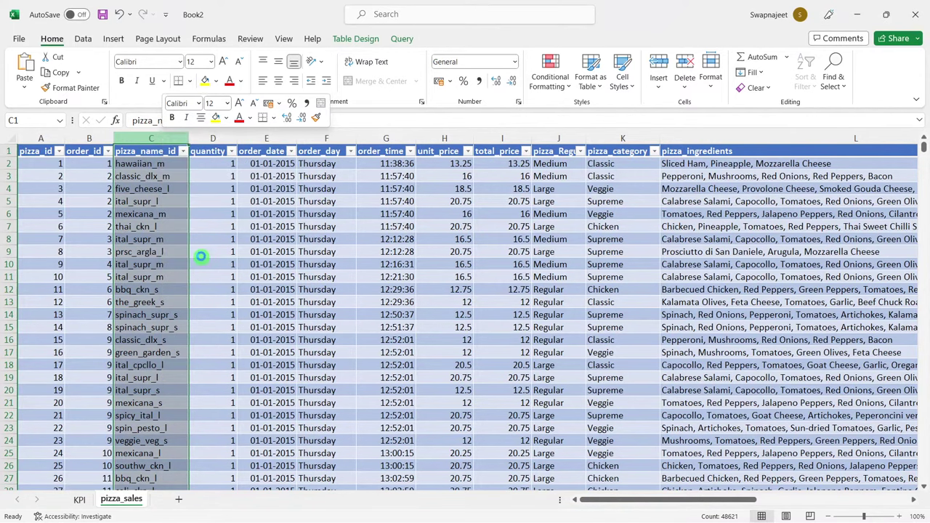
{"action": "type", "text": "total_o"}
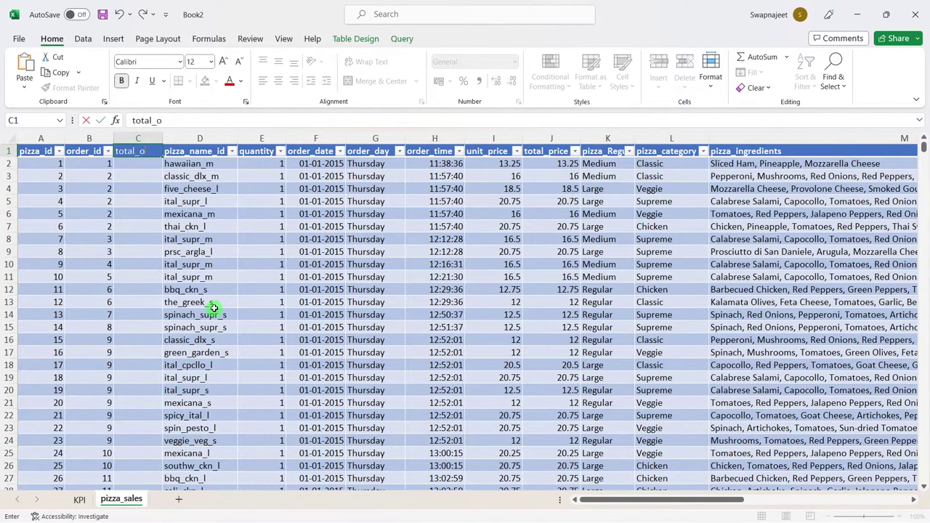
{"action": "type", "text": "rders"}
{"action": "left_click", "coordinate": [316, 289]}
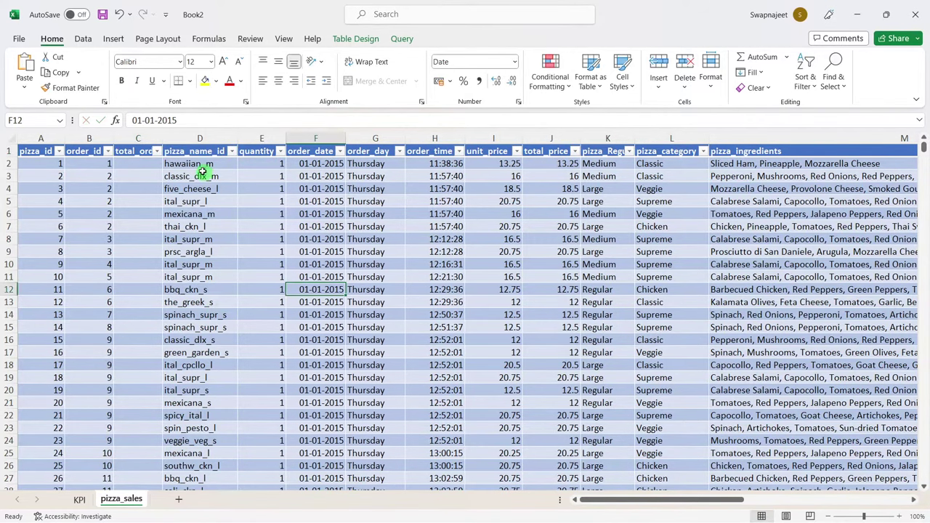
{"action": "double_click", "coordinate": [164, 139]}
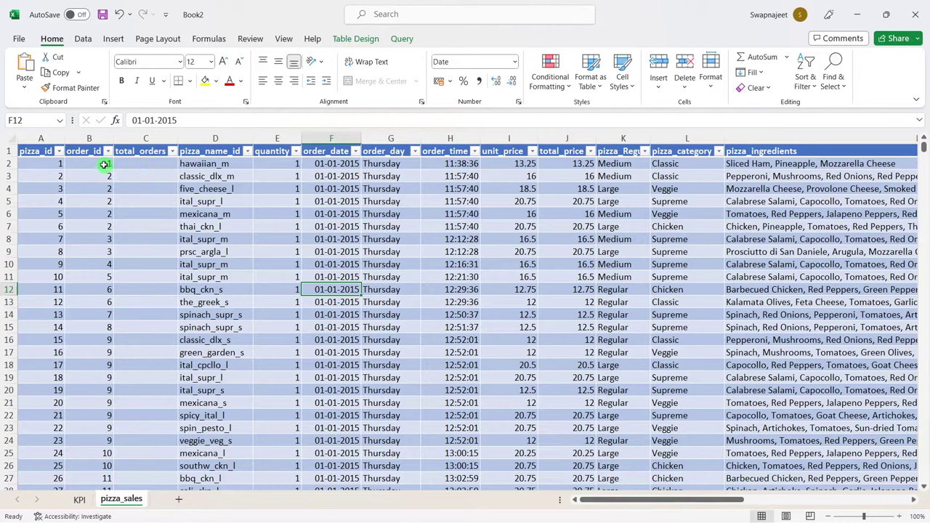
Step: Inspect the repeated order_id 2 rows and their empty total_orders cells beside them
{"action": "left_click_drag", "start_coordinate": [104, 174], "coordinate": [106, 231]}
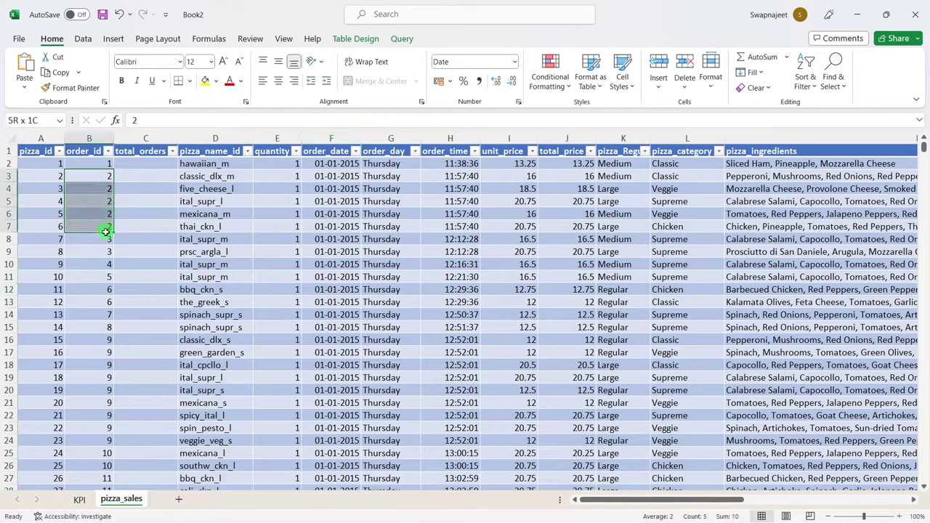
{"action": "left_click_drag", "start_coordinate": [104, 175], "coordinate": [102, 227]}
{"action": "left_click", "coordinate": [127, 164]}
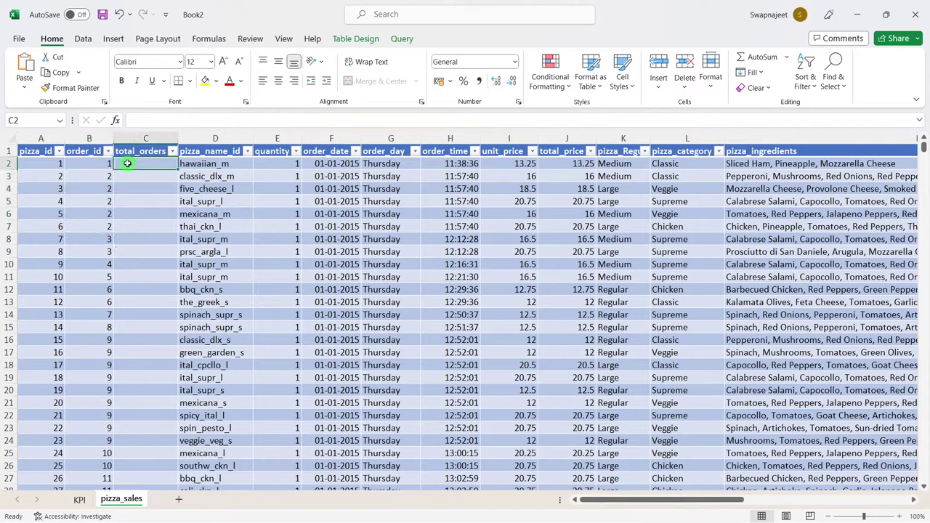
{"action": "left_click", "coordinate": [100, 165]}
{"action": "left_click", "coordinate": [142, 164]}
{"action": "left_click", "coordinate": [108, 178]}
{"action": "left_click", "coordinate": [146, 175]}
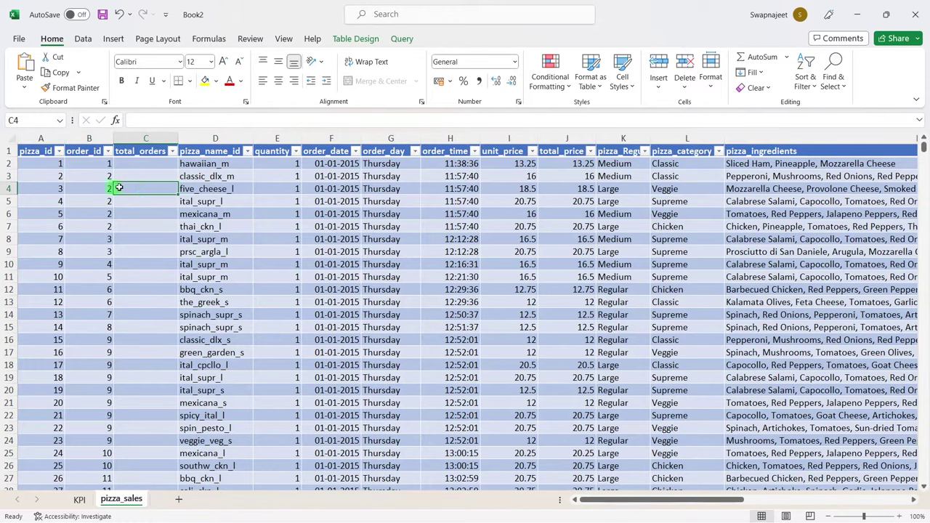
{"action": "double_click", "coordinate": [153, 188]}
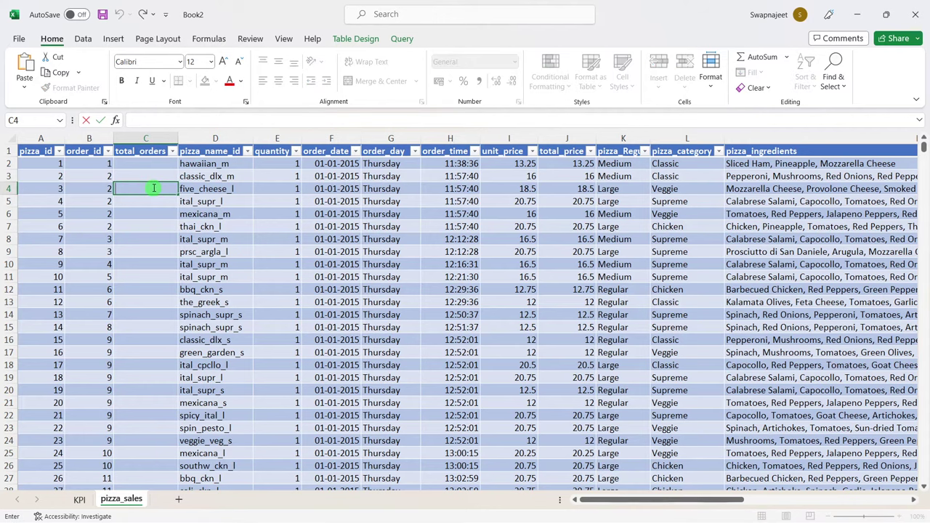
Step: Highlight the ten rows sharing order_id 9 and their empty total_orders cells
{"action": "left_click", "coordinate": [182, 365]}
{"action": "left_click_drag", "start_coordinate": [109, 340], "coordinate": [113, 447]}
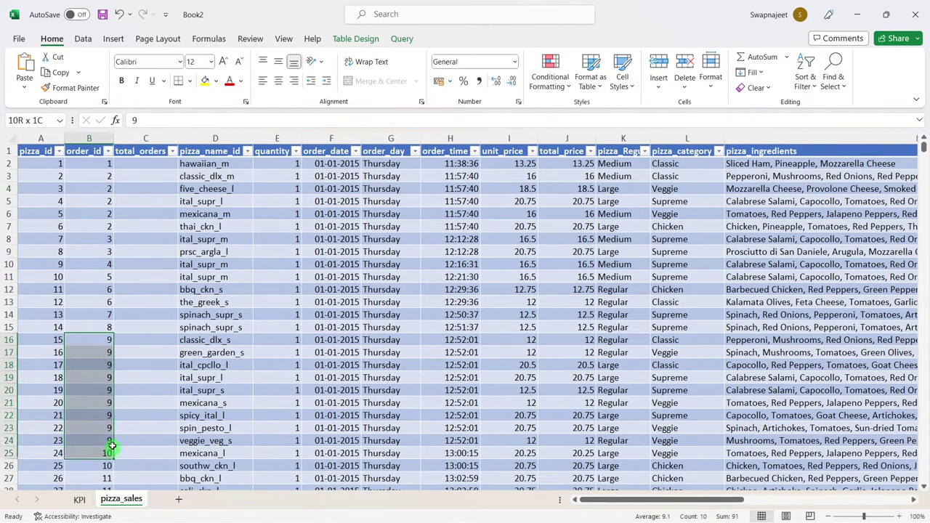
{"action": "left_click", "coordinate": [149, 346]}
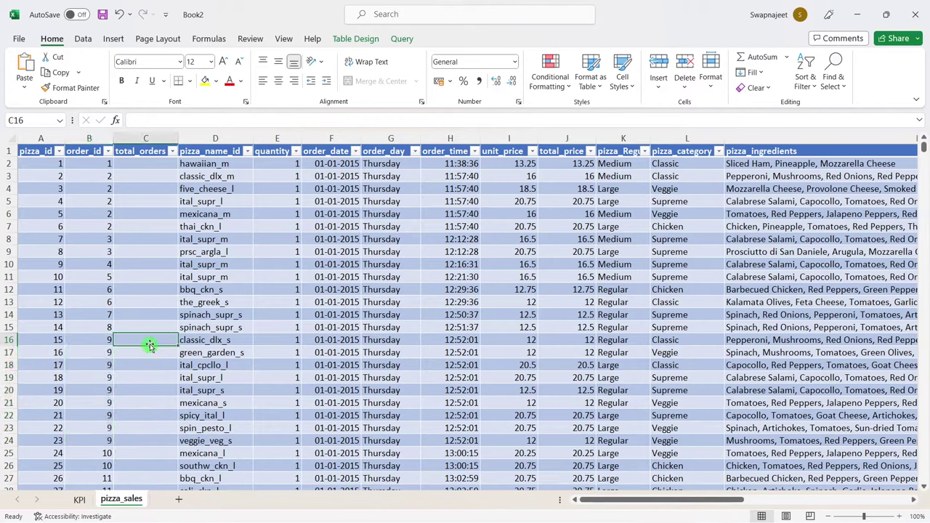
{"action": "left_click", "coordinate": [154, 352]}
{"action": "left_click", "coordinate": [155, 406]}
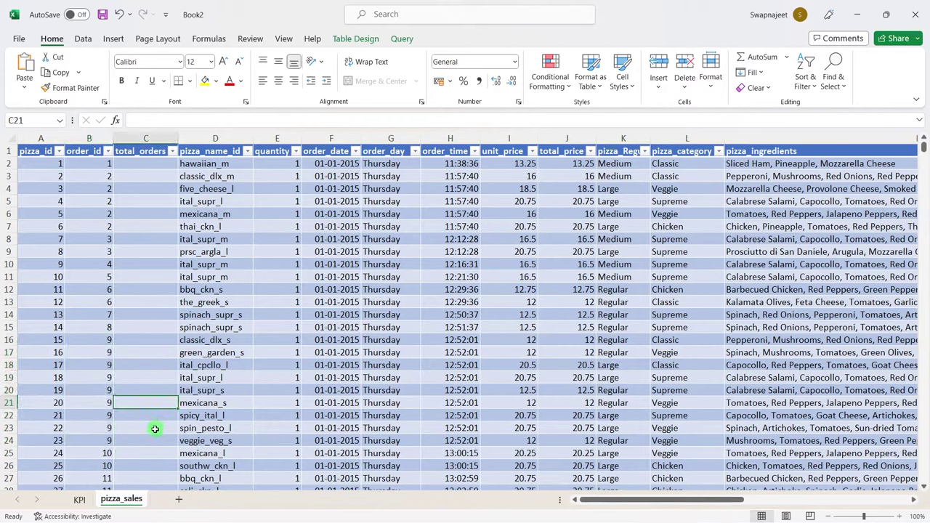
{"action": "left_click", "coordinate": [149, 429]}
{"action": "left_click", "coordinate": [161, 404]}
Step: Enter =COUNTIF(B:B,[@[order_id]]) in C2 so the total_orders column auto-fills
{"action": "double_click", "coordinate": [151, 164]}
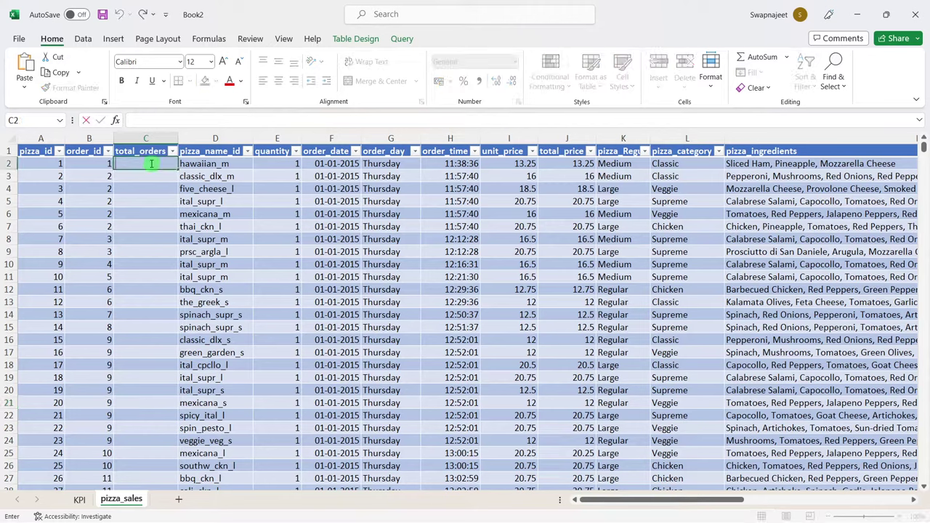
{"action": "type", "text": "=coun"}
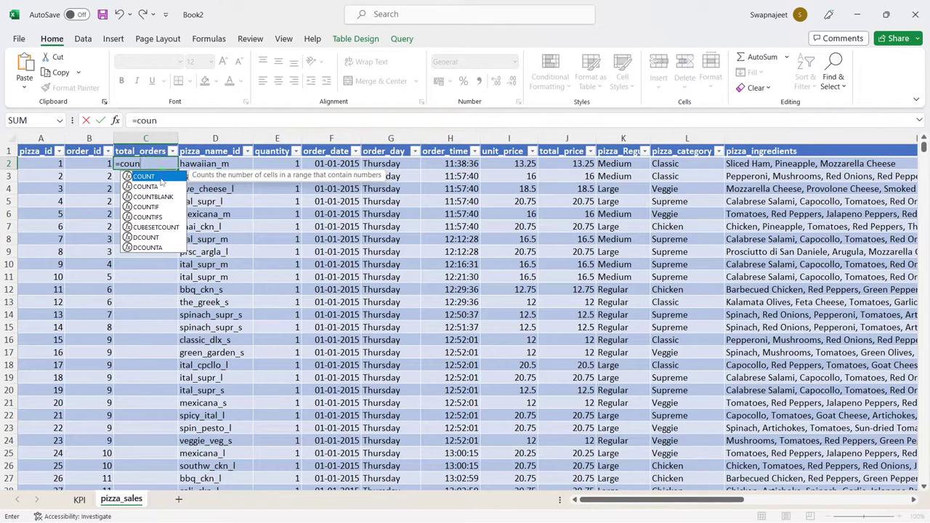
{"action": "double_click", "coordinate": [154, 207]}
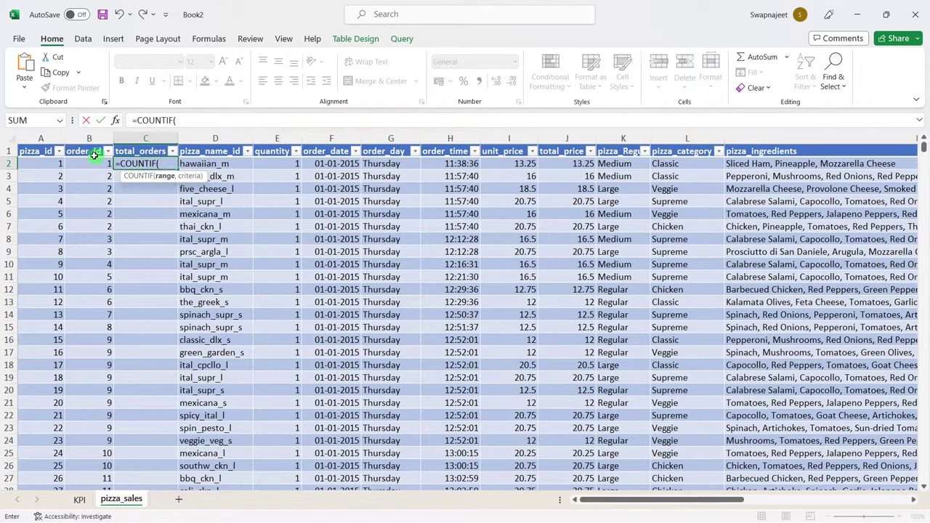
{"action": "left_click", "coordinate": [92, 153]}
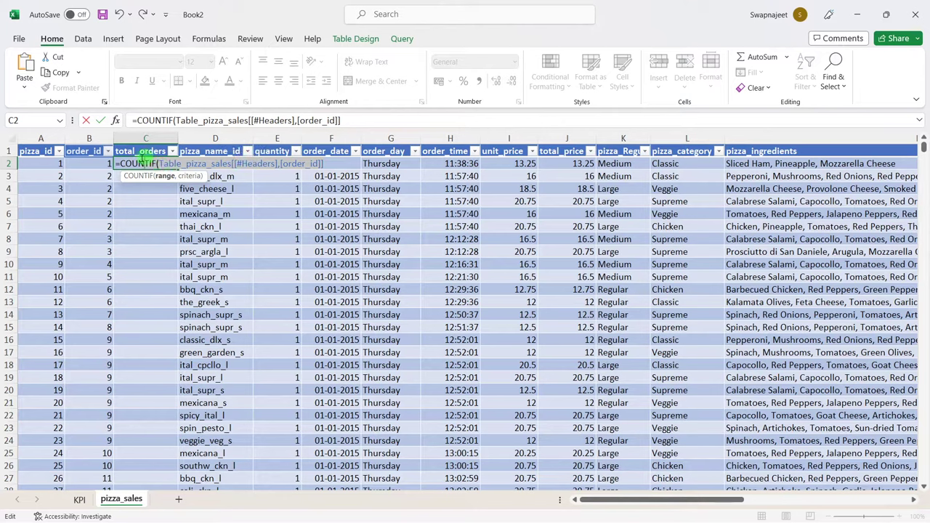
{"action": "key", "text": "BackSpace"}
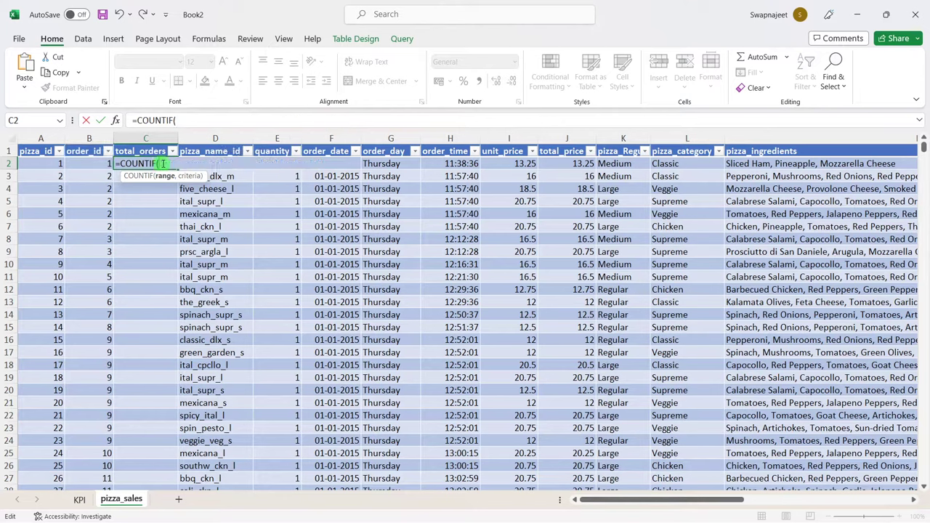
{"action": "left_click", "coordinate": [89, 141]}
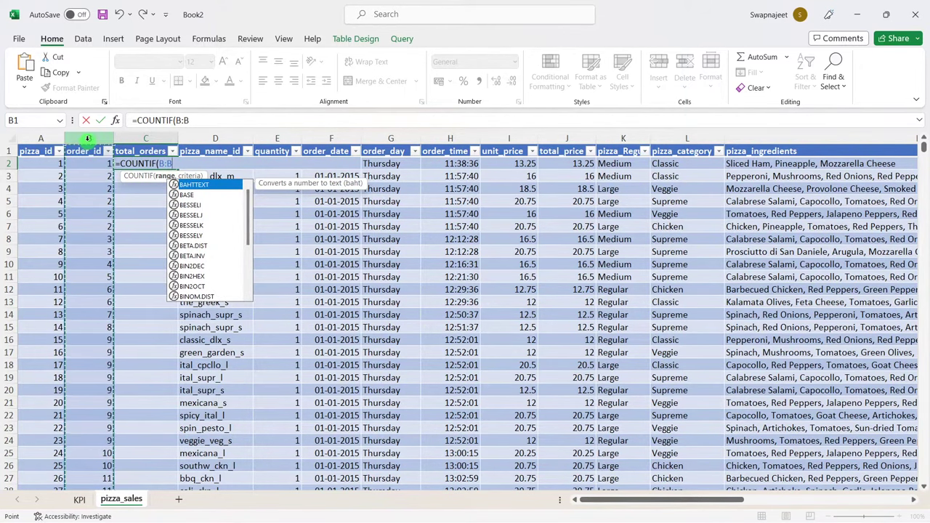
{"action": "type", "text": ","}
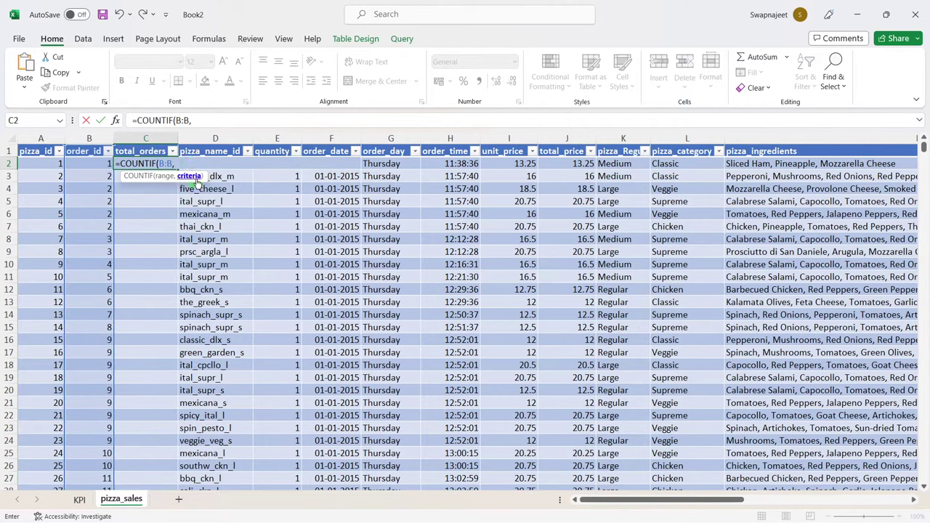
{"action": "left_click", "coordinate": [106, 163]}
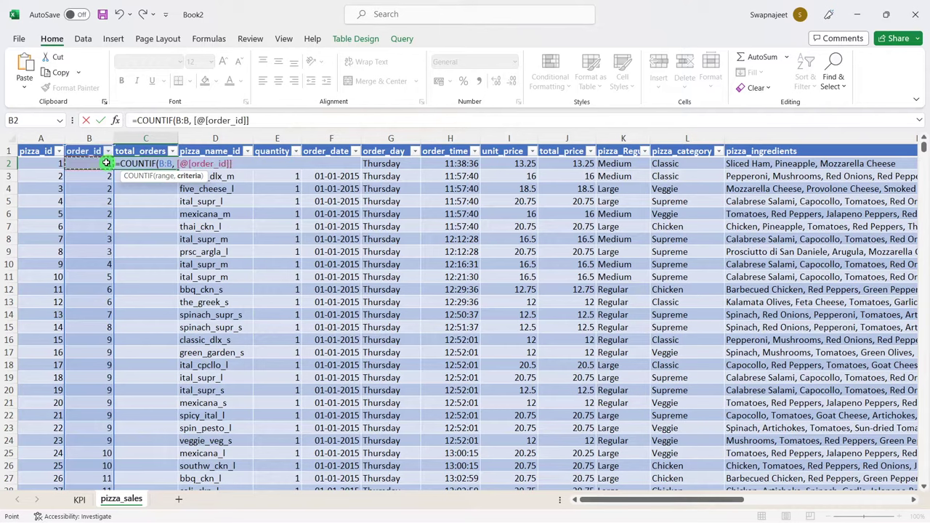
{"action": "type", "text": ")"}
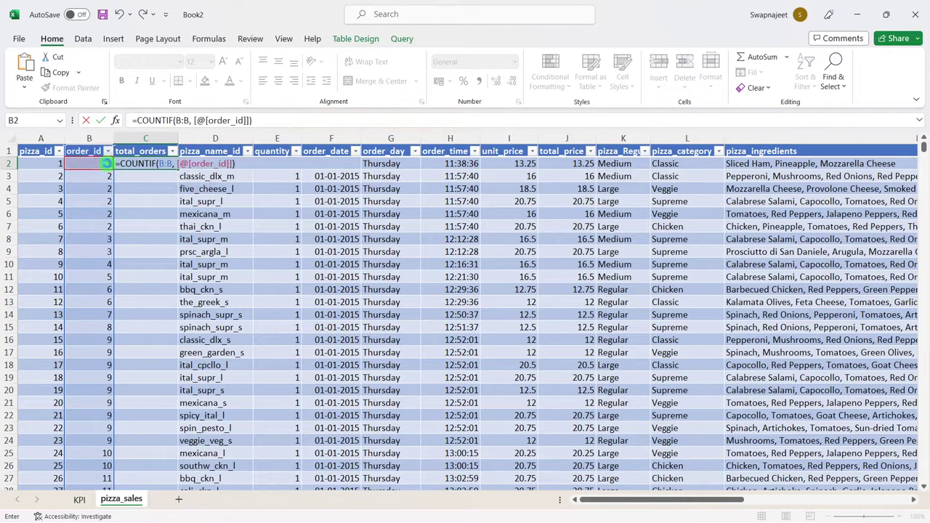
{"action": "key", "text": "Return"}
Step: Spot-check the counts for order 2 (5 rows) and order 3
{"action": "left_click", "coordinate": [322, 237]}
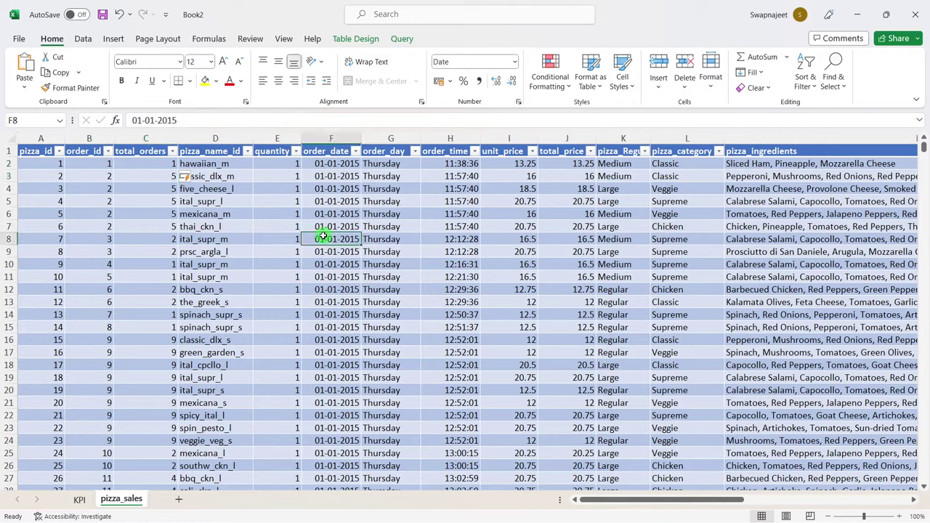
{"action": "left_click", "coordinate": [105, 162]}
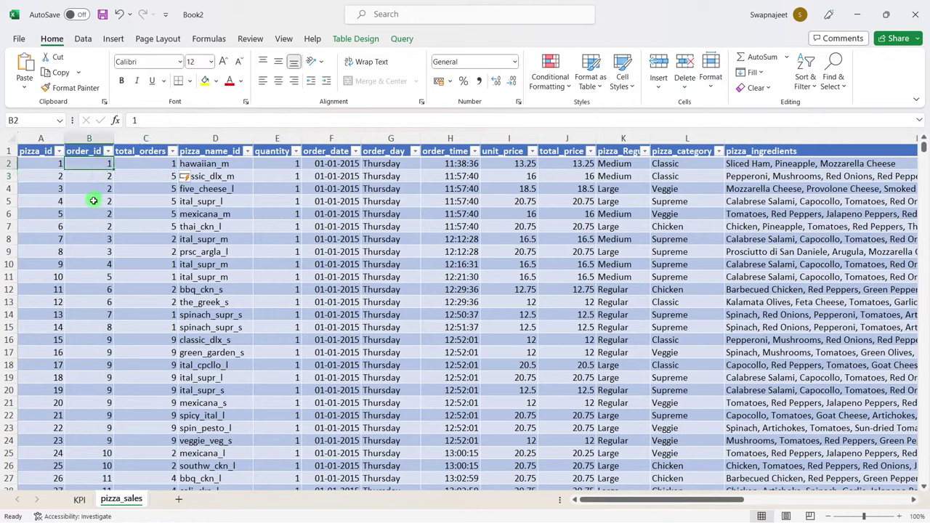
{"action": "left_click", "coordinate": [146, 164]}
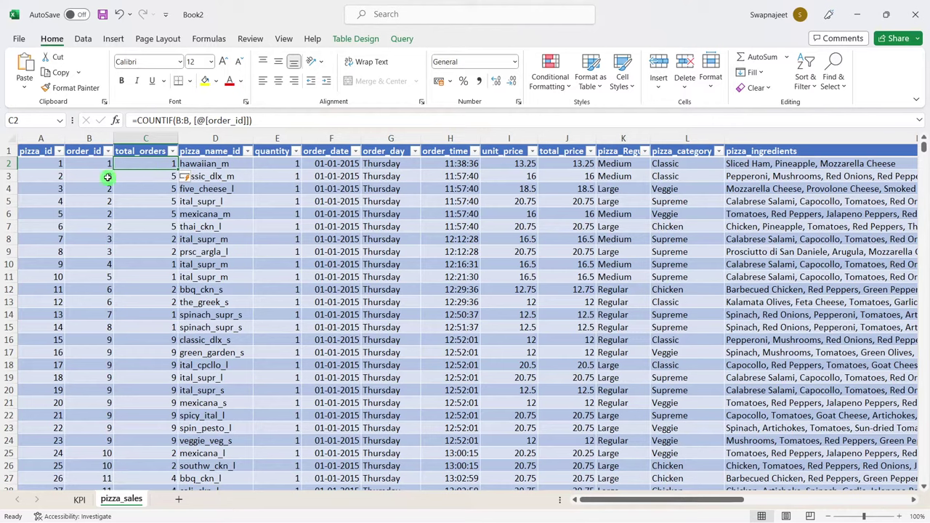
{"action": "left_click", "coordinate": [107, 177]}
{"action": "left_click_drag", "start_coordinate": [97, 178], "coordinate": [95, 229]}
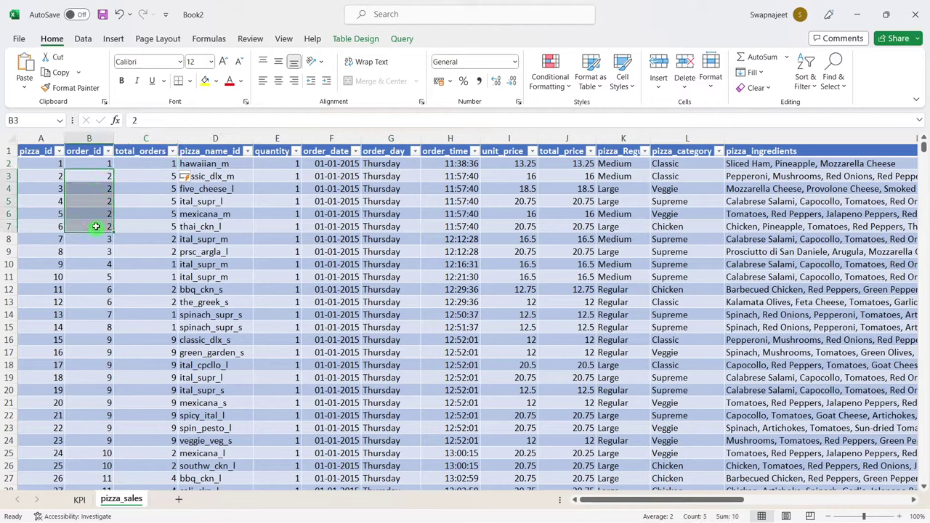
{"action": "left_click", "coordinate": [168, 176]}
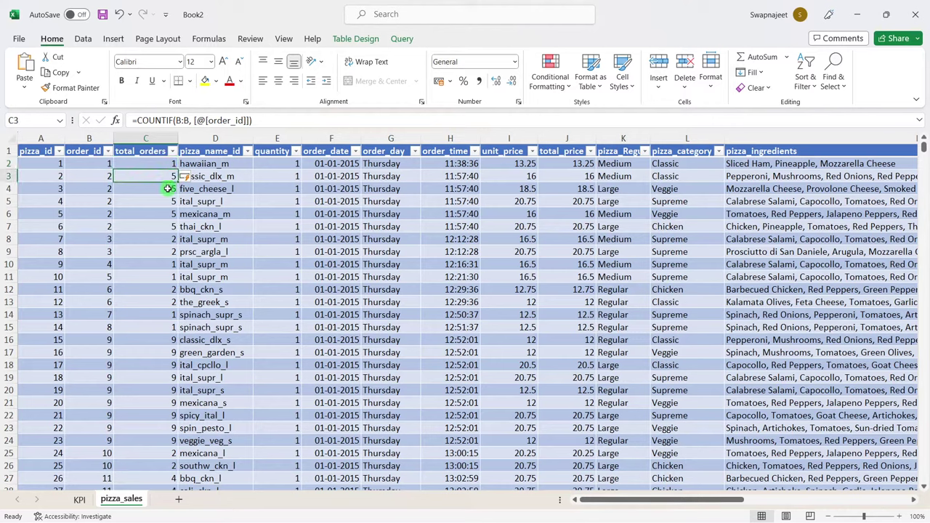
{"action": "left_click", "coordinate": [169, 189]}
{"action": "left_click", "coordinate": [168, 202]}
{"action": "left_click", "coordinate": [158, 228]}
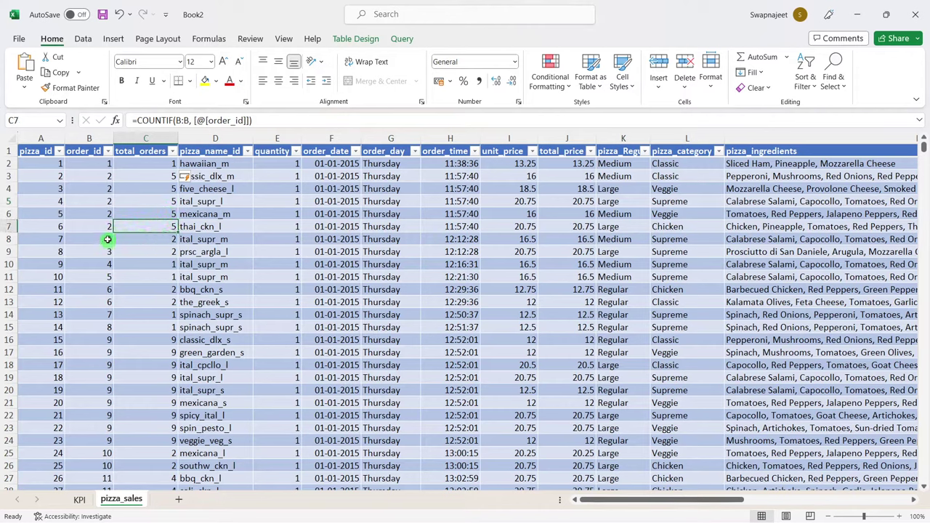
{"action": "left_click", "coordinate": [108, 239]}
{"action": "left_click", "coordinate": [142, 239]}
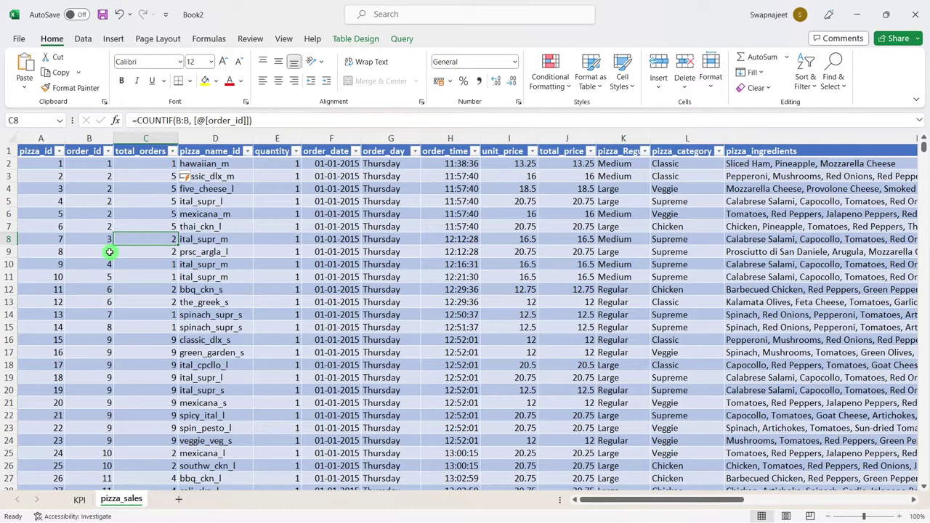
{"action": "left_click", "coordinate": [109, 252]}
{"action": "left_click", "coordinate": [151, 251]}
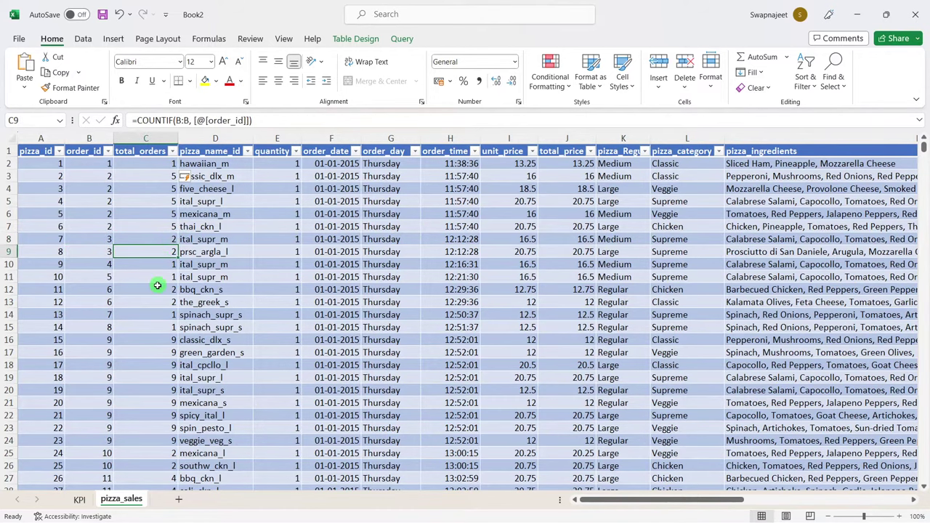
Step: Compare order 16's three rows against their total_orders counts
{"action": "scroll", "coordinate": [157, 286], "scroll_direction": "down", "scroll_amount": 2}
{"action": "scroll", "coordinate": [157, 285], "scroll_direction": "down", "scroll_amount": 6}
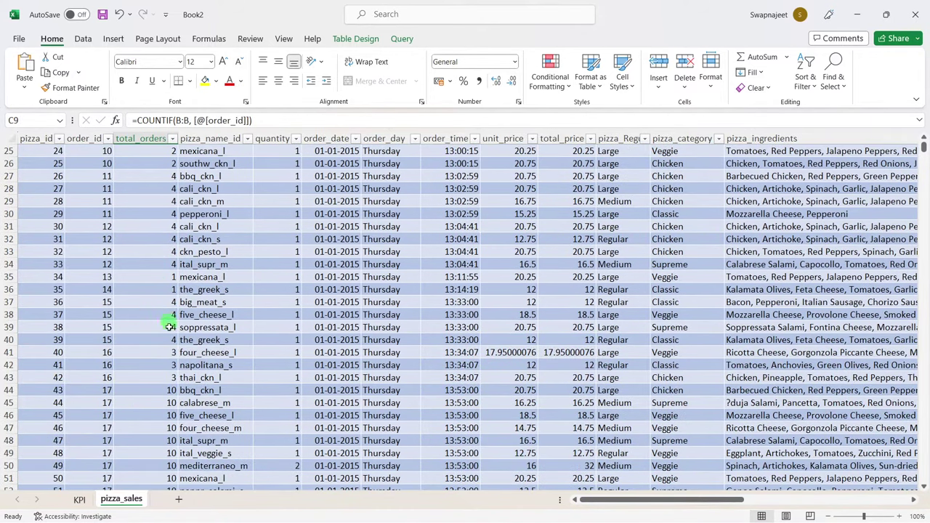
{"action": "left_click_drag", "start_coordinate": [102, 352], "coordinate": [101, 377]}
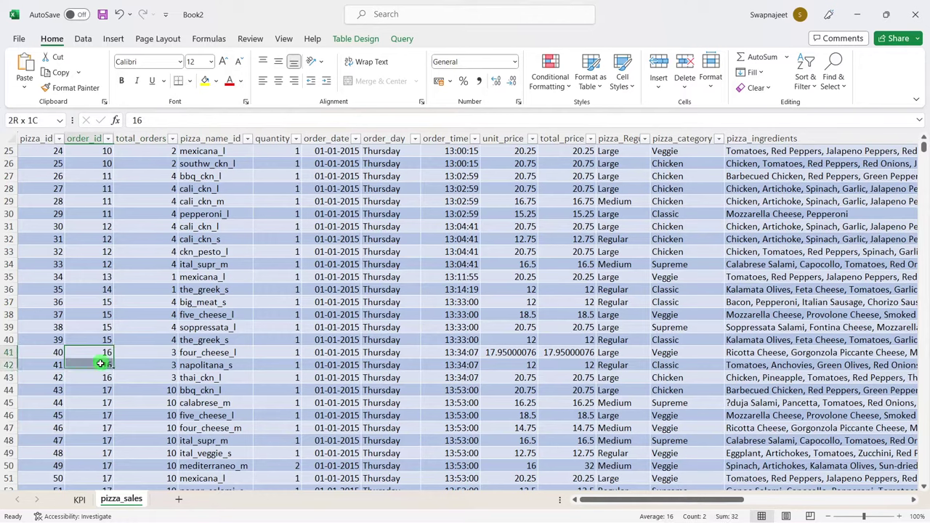
{"action": "left_click", "coordinate": [140, 355]}
{"action": "left_click", "coordinate": [103, 355]}
{"action": "left_click", "coordinate": [102, 367]}
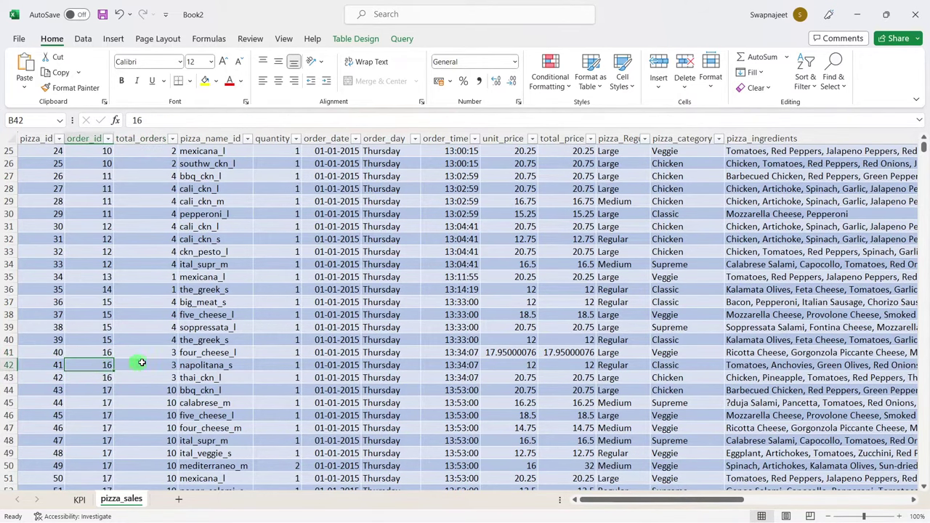
{"action": "left_click", "coordinate": [88, 376]}
{"action": "left_click", "coordinate": [172, 376]}
{"action": "scroll", "coordinate": [170, 370], "scroll_direction": "up", "scroll_amount": 5}
{"action": "scroll", "coordinate": [170, 367], "scroll_direction": "up", "scroll_amount": 3}
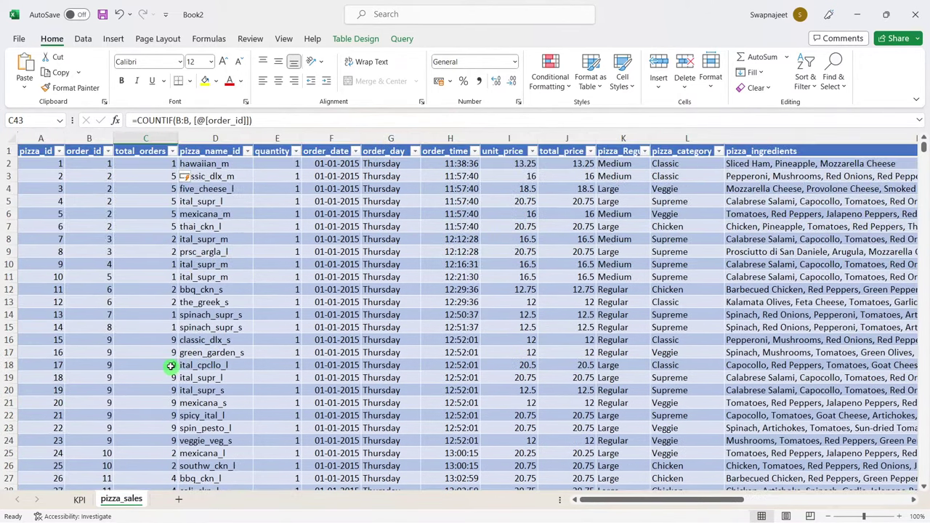
Step: Insert 1/ after the equals sign, making the formula =1/COUNTIF(B:B,[@[order_id]])
{"action": "left_click", "coordinate": [139, 120]}
{"action": "scroll", "coordinate": [159, 183], "scroll_direction": "up", "scroll_amount": 5}
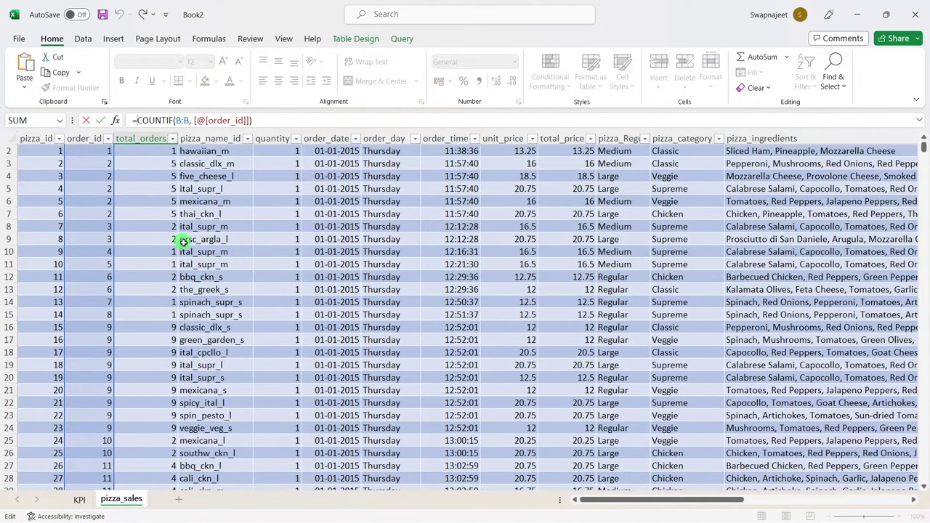
{"action": "scroll", "coordinate": [183, 241], "scroll_direction": "up", "scroll_amount": 1}
{"action": "left_click", "coordinate": [148, 120]}
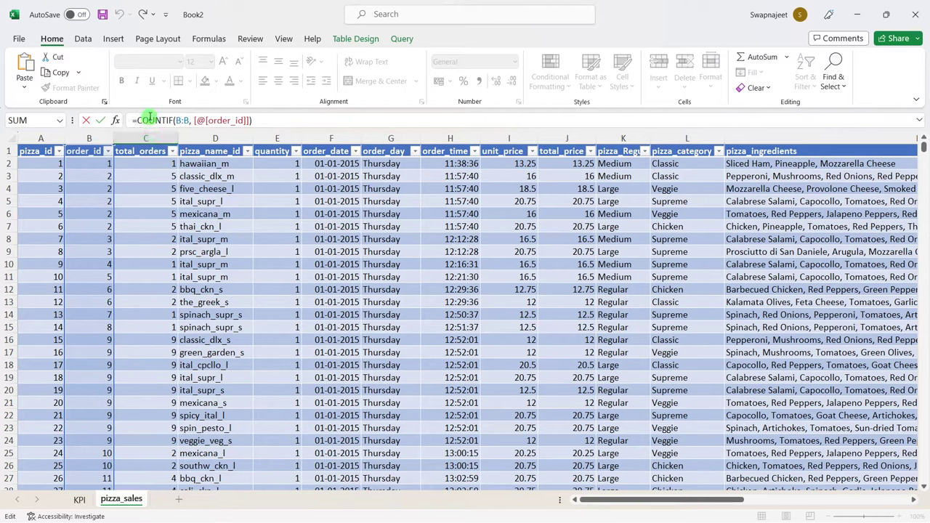
{"action": "type", "text": "1"}
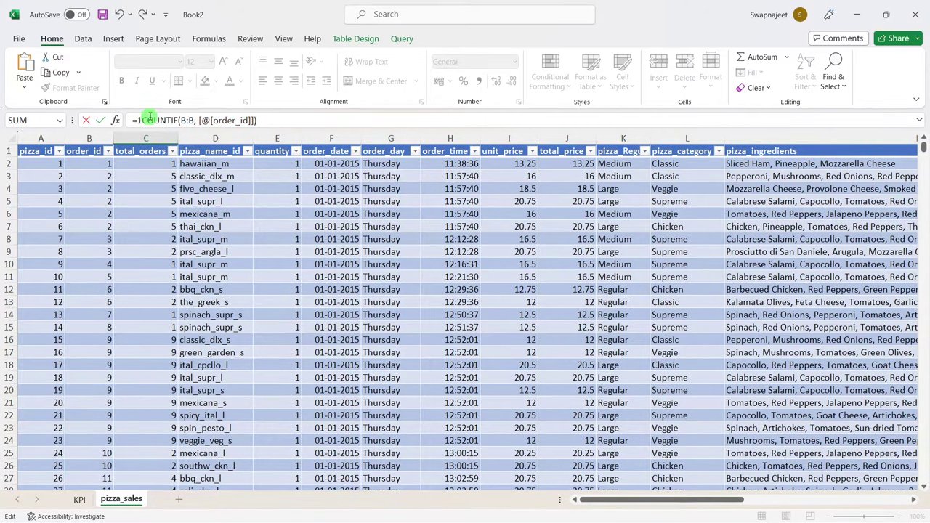
{"action": "type", "text": "/"}
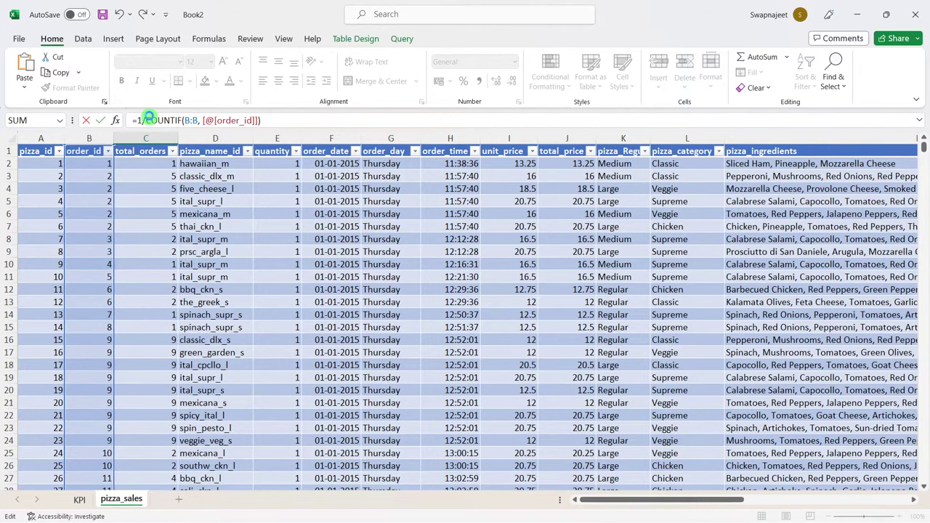
Step: Commit the 1/COUNTIF formula and confirm order 2's five 0.2 values sum to 1
{"action": "key", "text": "Return"}
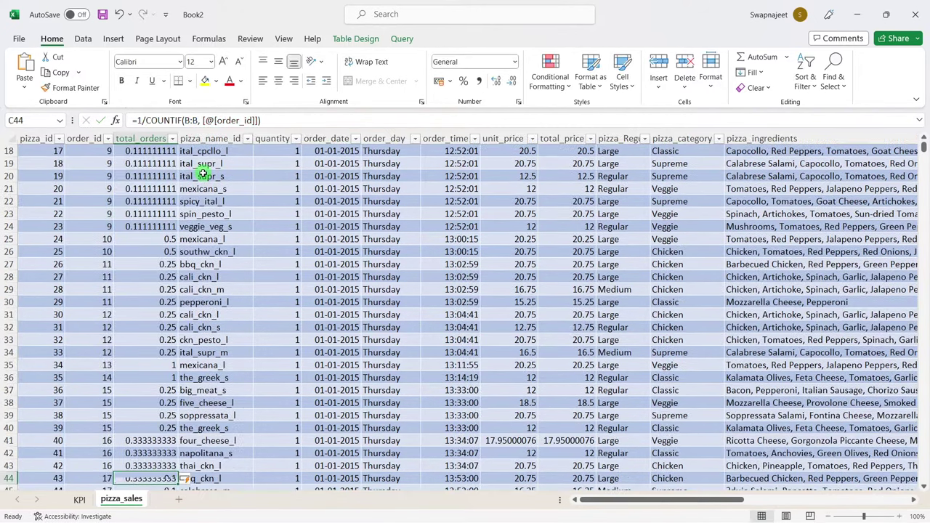
{"action": "scroll", "coordinate": [240, 254], "scroll_direction": "up", "scroll_amount": 2}
{"action": "scroll", "coordinate": [267, 244], "scroll_direction": "up", "scroll_amount": 4}
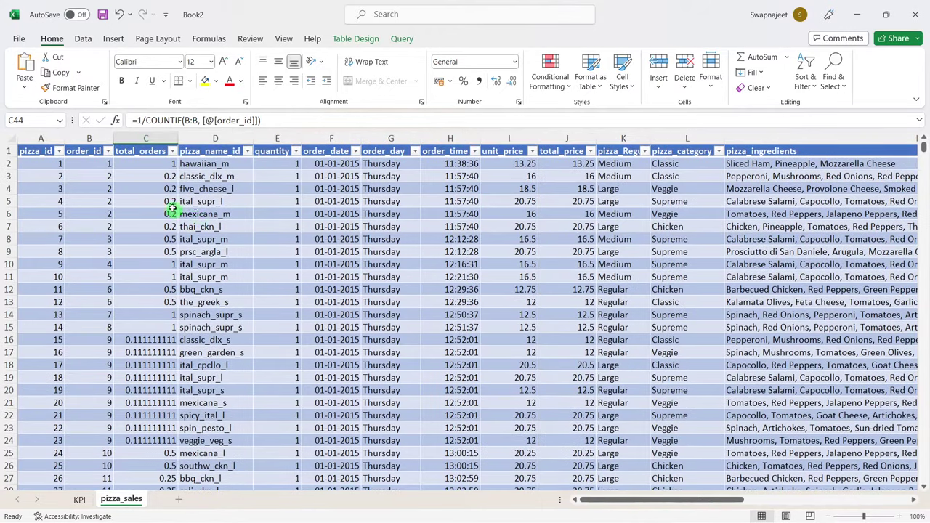
{"action": "left_click", "coordinate": [202, 214]}
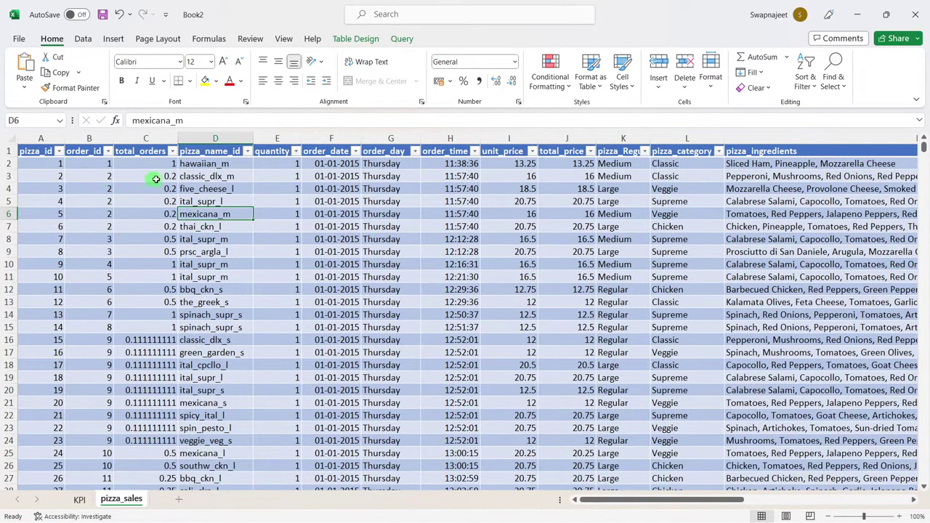
{"action": "left_click_drag", "start_coordinate": [155, 177], "coordinate": [162, 228]}
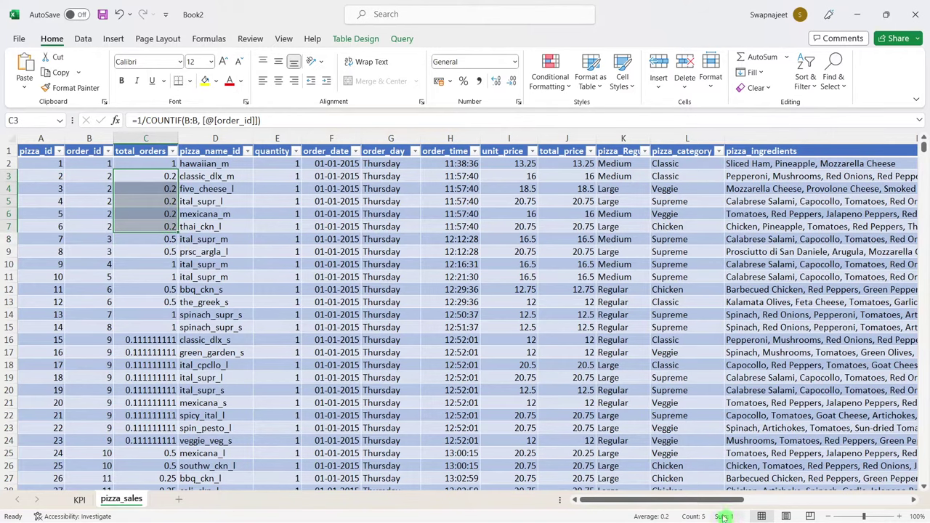
{"action": "left_click", "coordinate": [145, 214]}
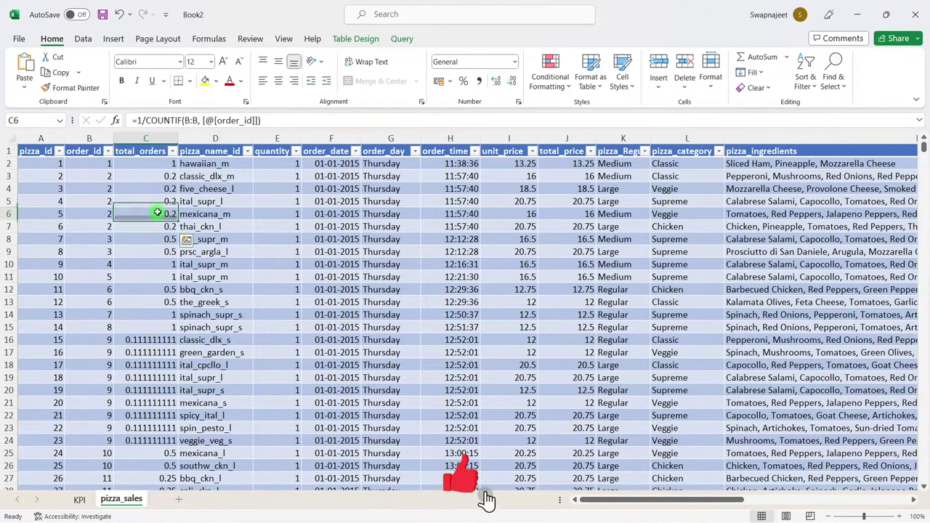
{"action": "left_click_drag", "start_coordinate": [112, 179], "coordinate": [109, 227]}
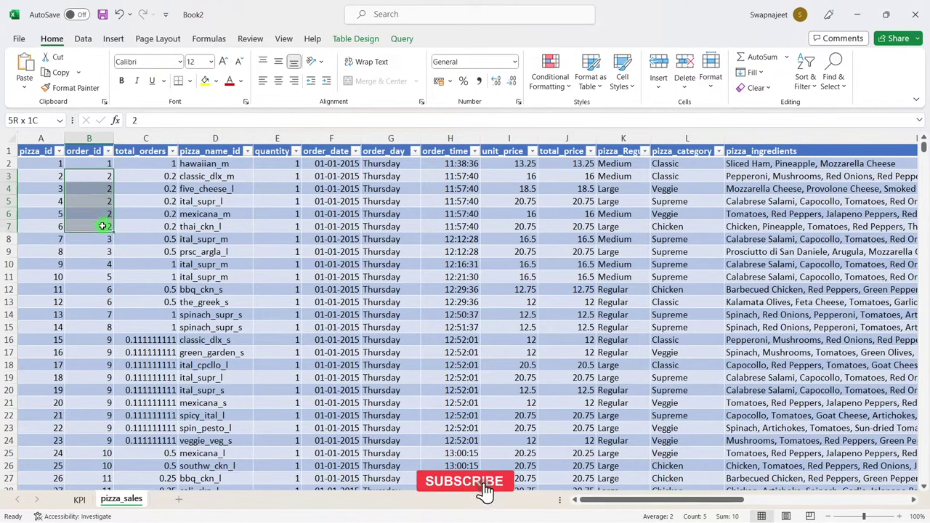
{"action": "left_click", "coordinate": [159, 176]}
{"action": "left_click_drag", "start_coordinate": [159, 176], "coordinate": [164, 231]}
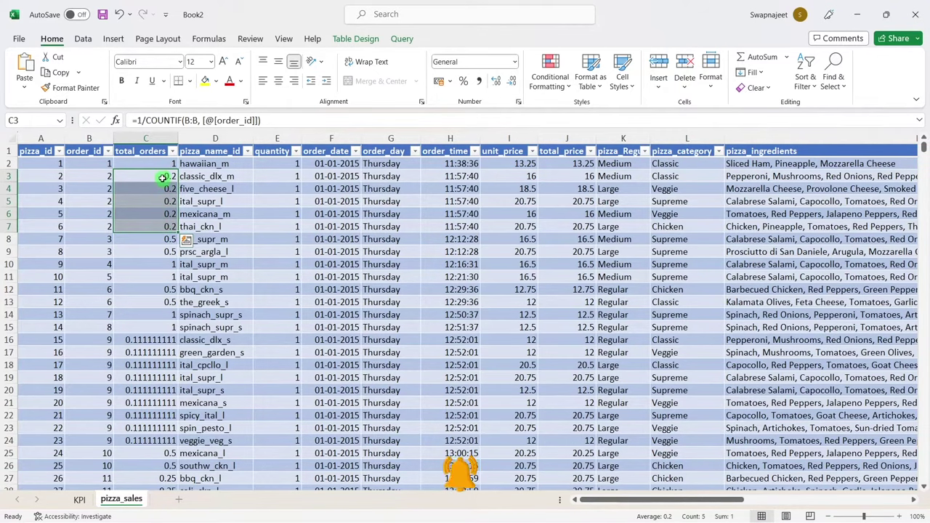
Step: Check that order 9's total_orders fractions sum to 1, then reselect order 2's values
{"action": "scroll", "coordinate": [270, 338], "scroll_direction": "down", "scroll_amount": 2}
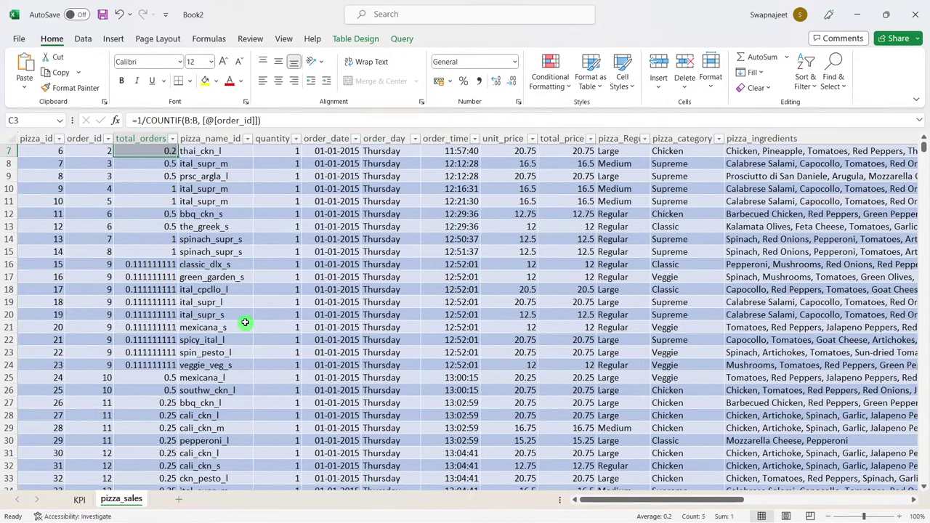
{"action": "left_click", "coordinate": [245, 325]}
{"action": "left_click_drag", "start_coordinate": [112, 265], "coordinate": [108, 363]}
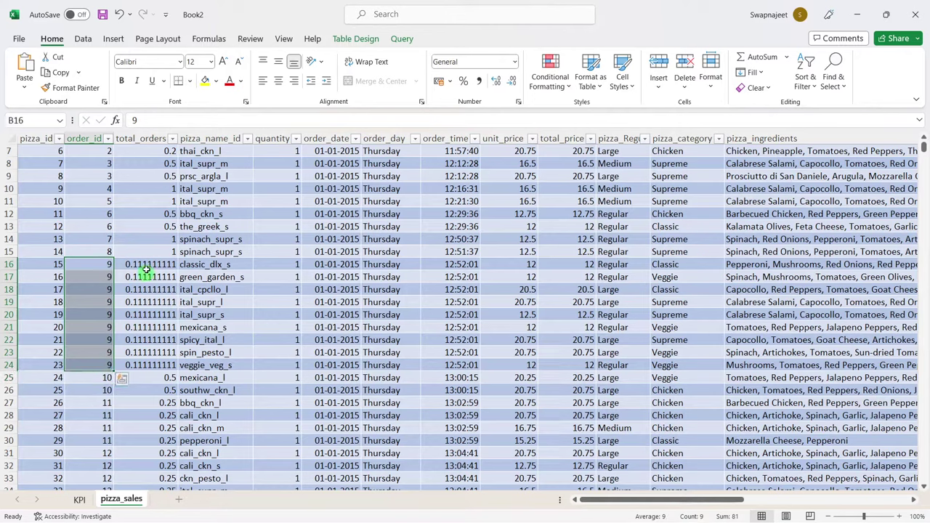
{"action": "left_click_drag", "start_coordinate": [146, 263], "coordinate": [149, 365]}
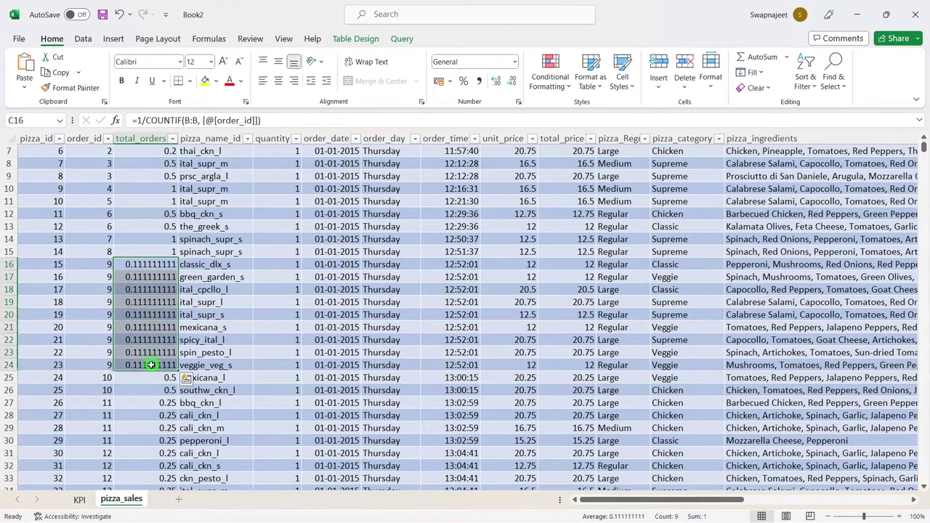
{"action": "left_click", "coordinate": [319, 315]}
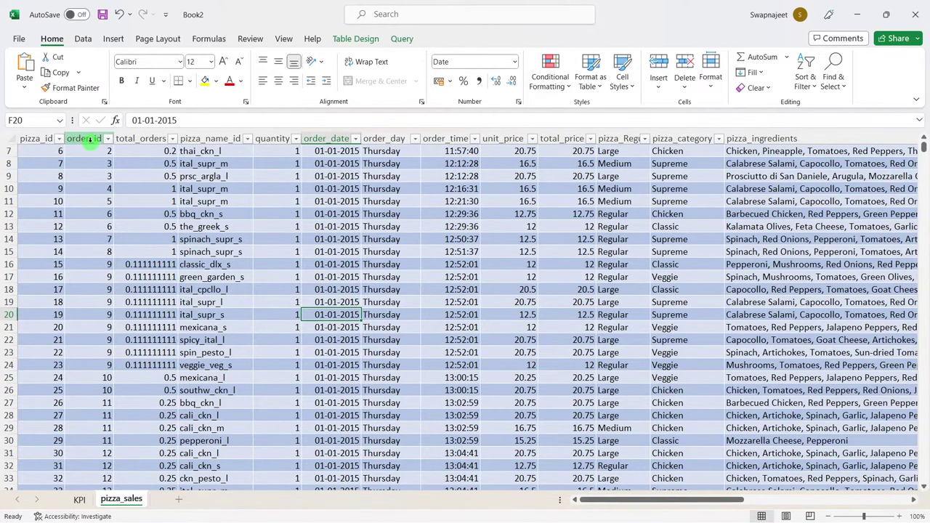
{"action": "left_click", "coordinate": [86, 136]}
{"action": "scroll", "coordinate": [184, 256], "scroll_direction": "up", "scroll_amount": 2}
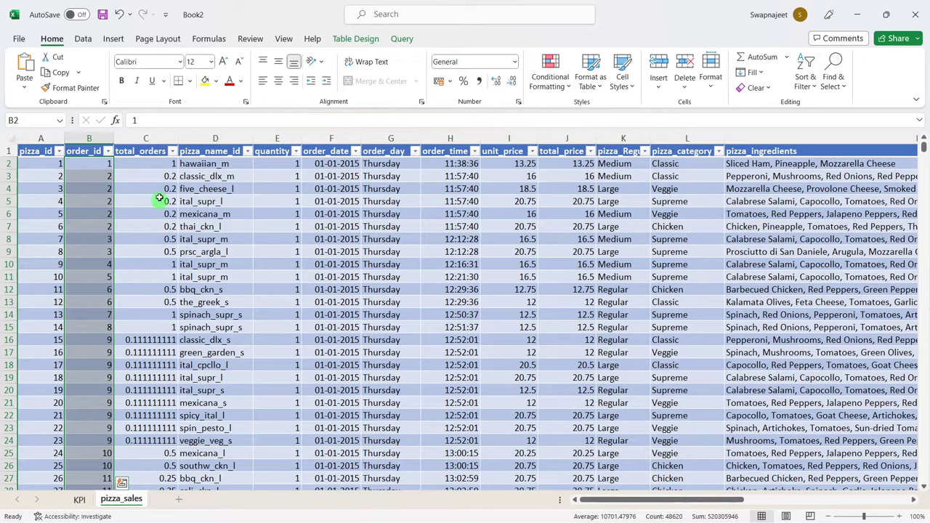
{"action": "left_click_drag", "start_coordinate": [163, 176], "coordinate": [165, 226]}
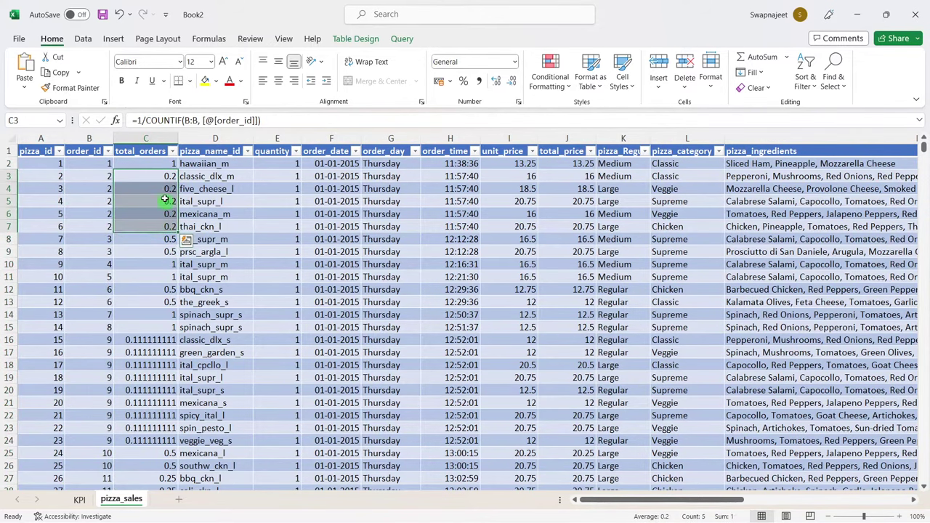
{"action": "left_click_drag", "start_coordinate": [166, 176], "coordinate": [155, 279]}
Step: Confirm order 16's three 0.333 fractions sum to 1 in the status bar
{"action": "scroll", "coordinate": [306, 357], "scroll_direction": "down", "scroll_amount": 9}
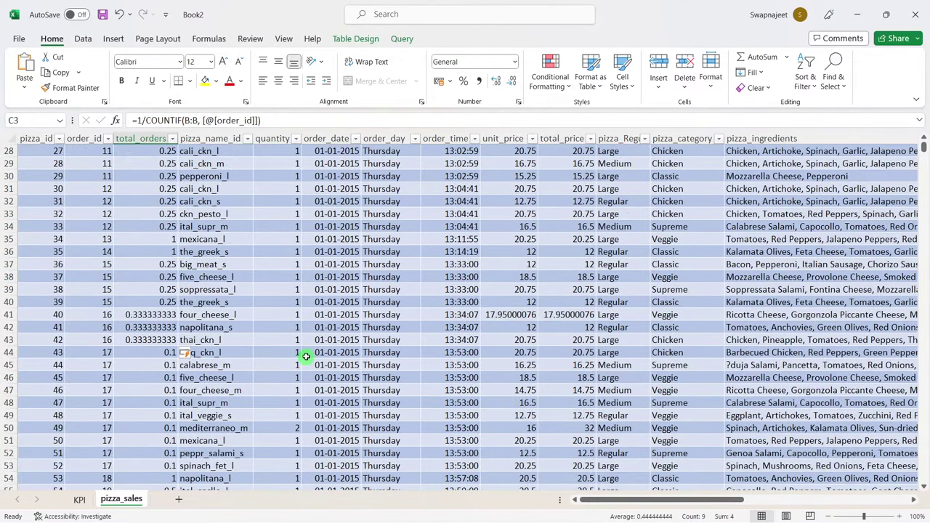
{"action": "scroll", "coordinate": [291, 302], "scroll_direction": "down", "scroll_amount": 1}
{"action": "left_click", "coordinate": [286, 289]}
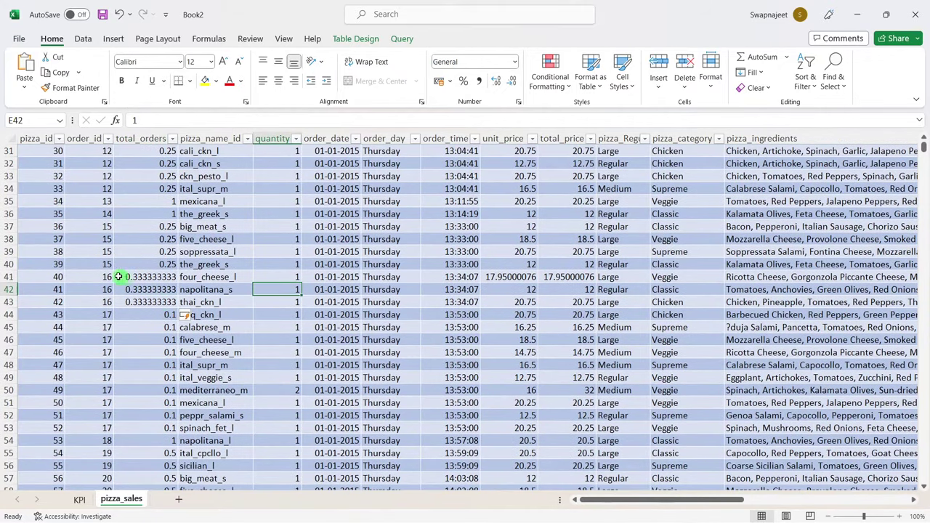
{"action": "left_click_drag", "start_coordinate": [108, 277], "coordinate": [109, 303]}
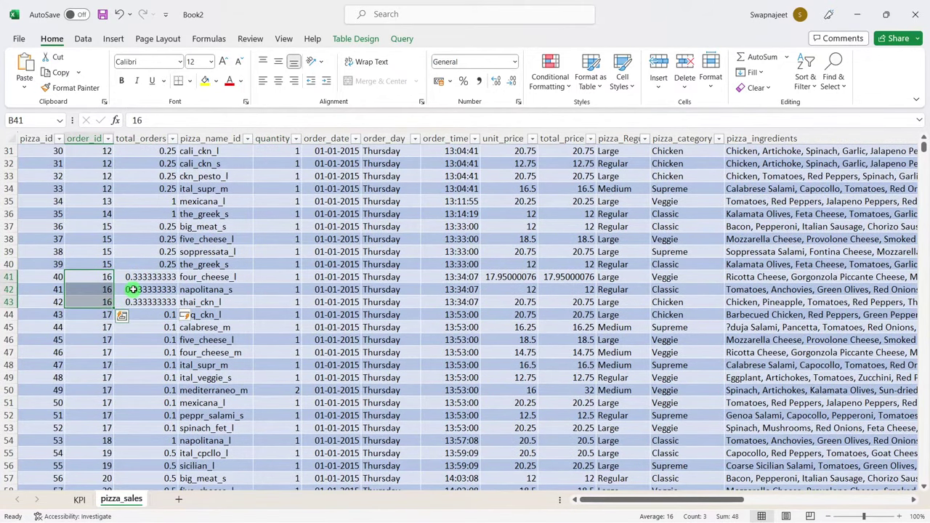
{"action": "left_click", "coordinate": [138, 277]}
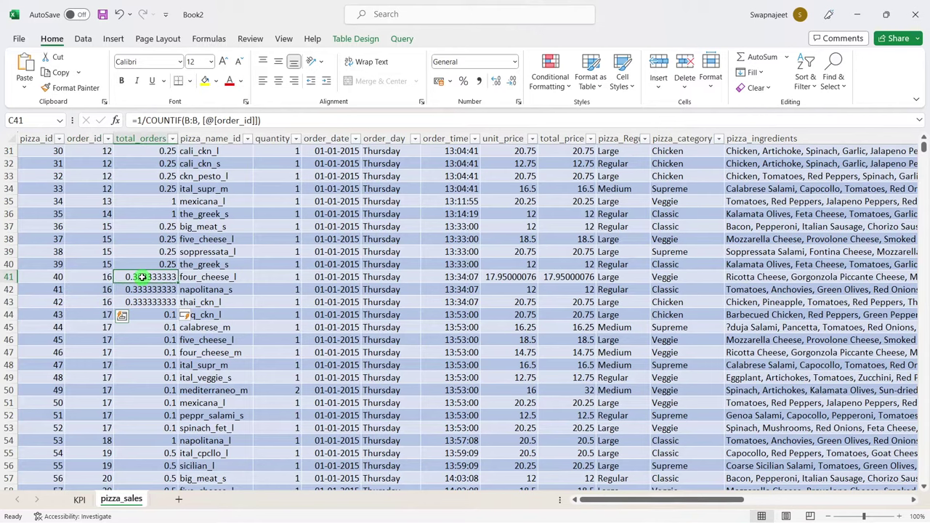
{"action": "left_click_drag", "start_coordinate": [142, 279], "coordinate": [134, 303]}
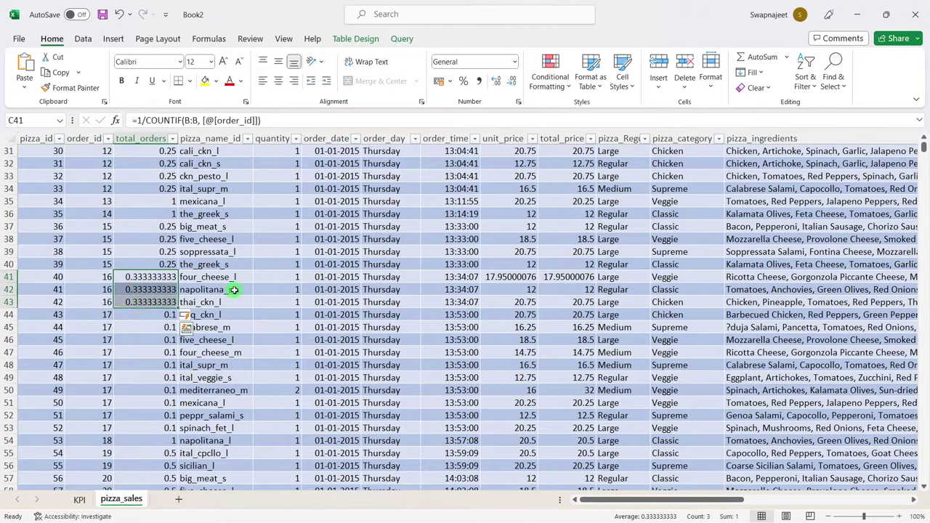
{"action": "left_click_drag", "start_coordinate": [85, 279], "coordinate": [96, 300]}
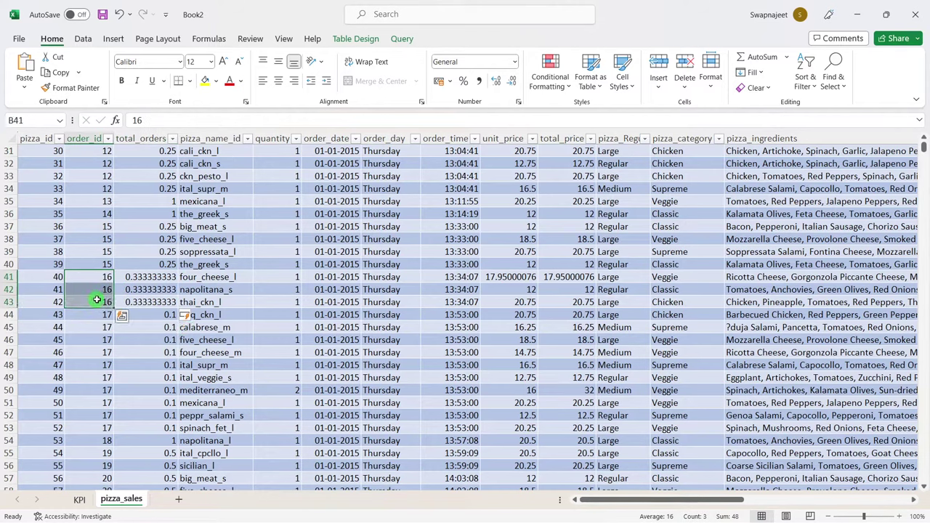
{"action": "left_click_drag", "start_coordinate": [160, 277], "coordinate": [157, 304]}
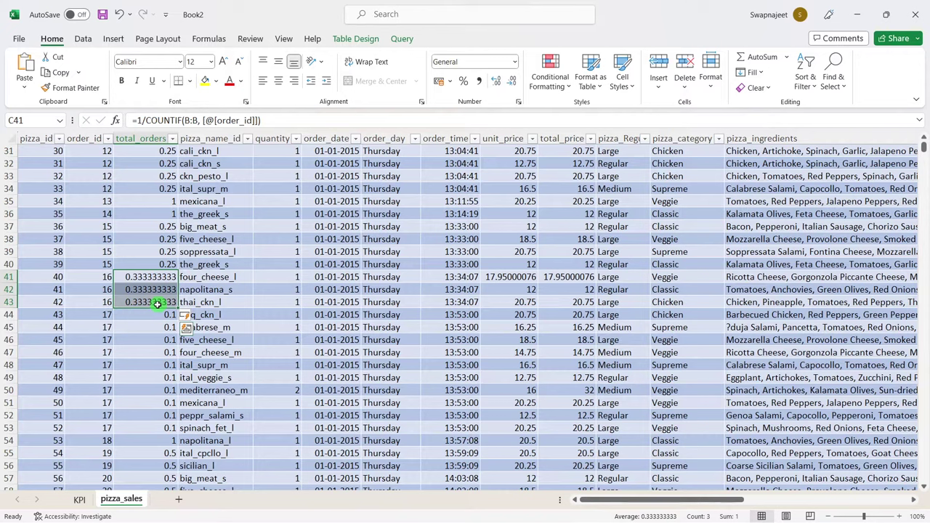
{"action": "scroll", "coordinate": [267, 351], "scroll_direction": "up", "scroll_amount": 4}
{"action": "scroll", "coordinate": [271, 353], "scroll_direction": "up", "scroll_amount": 5}
{"action": "scroll", "coordinate": [284, 320], "scroll_direction": "up", "scroll_amount": 1}
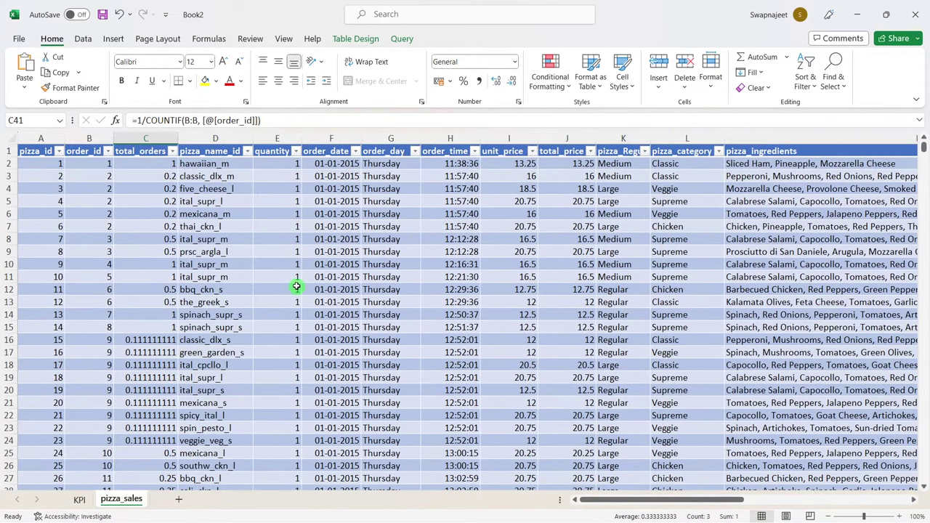
{"action": "left_click", "coordinate": [296, 287]}
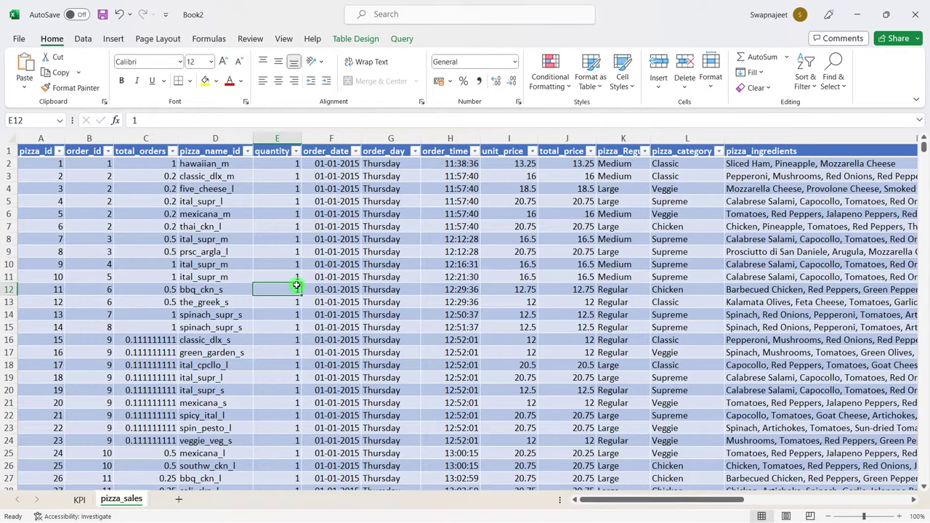
{"action": "left_click", "coordinate": [144, 152]}
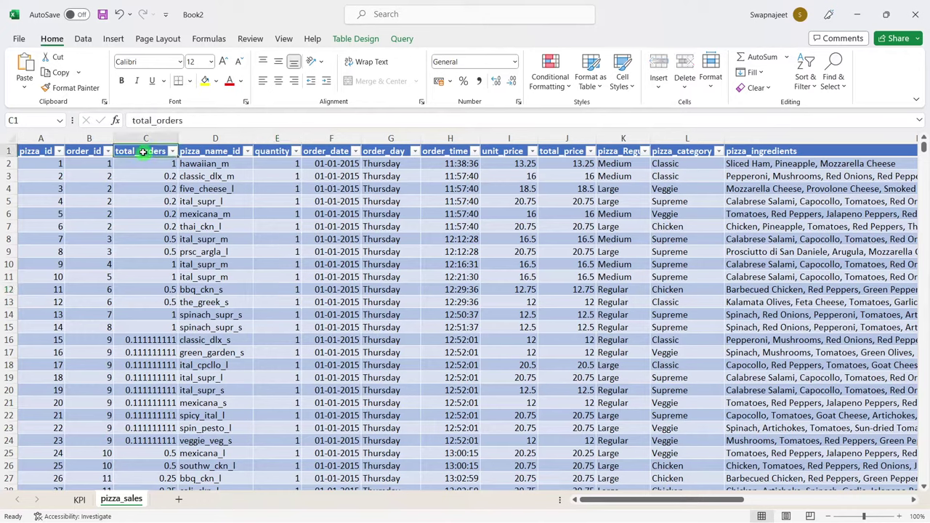
Step: On the KPI sheet, refresh the pivot table from PivotTable Analyze to pick up total_orders
{"action": "left_click", "coordinate": [79, 499]}
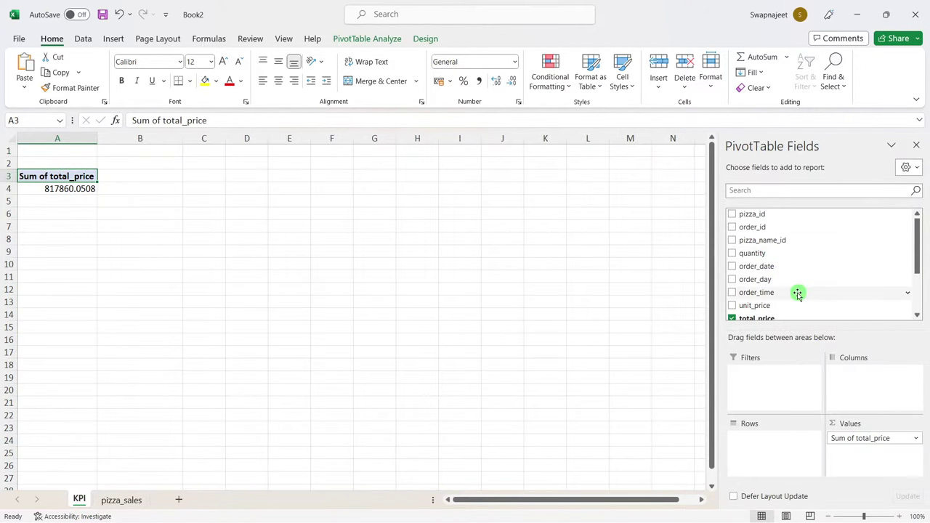
{"action": "scroll", "coordinate": [797, 292], "scroll_direction": "down", "scroll_amount": 1}
{"action": "scroll", "coordinate": [797, 293], "scroll_direction": "up", "scroll_amount": 1}
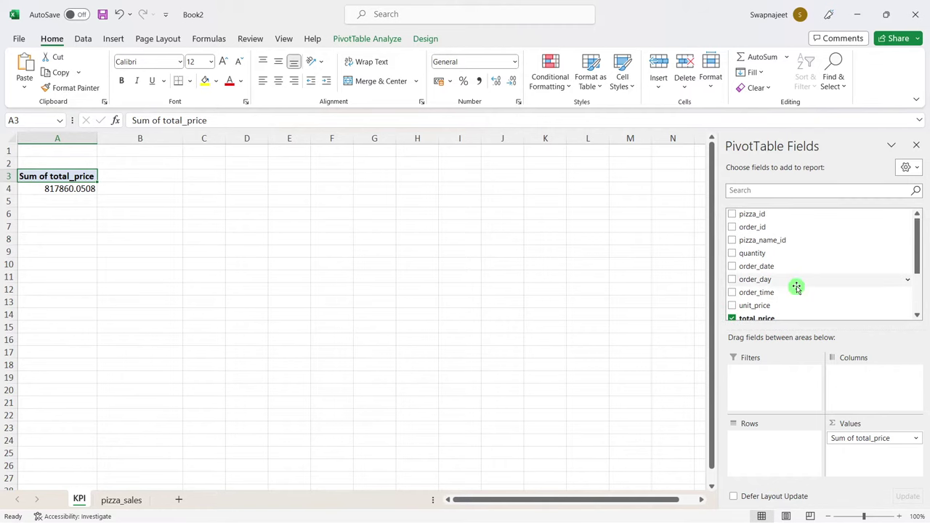
{"action": "left_click", "coordinate": [357, 40]}
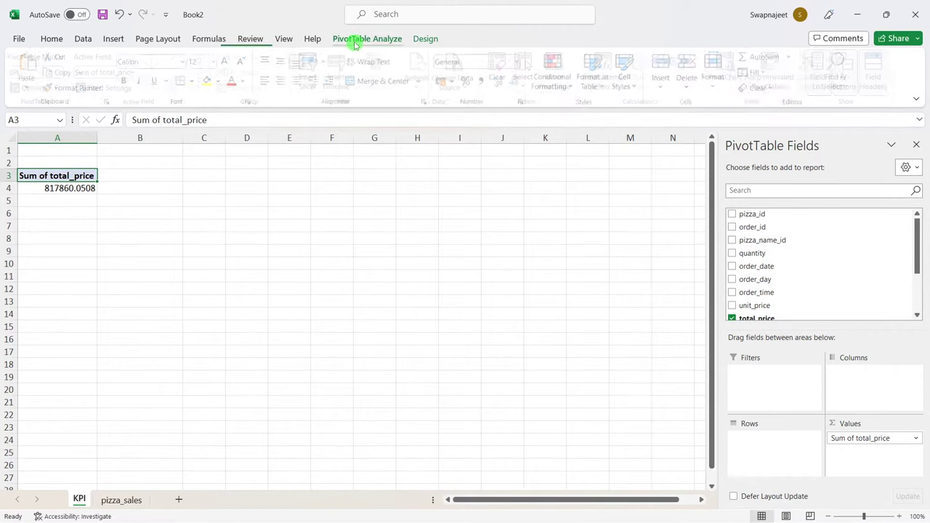
{"action": "left_click", "coordinate": [423, 66]}
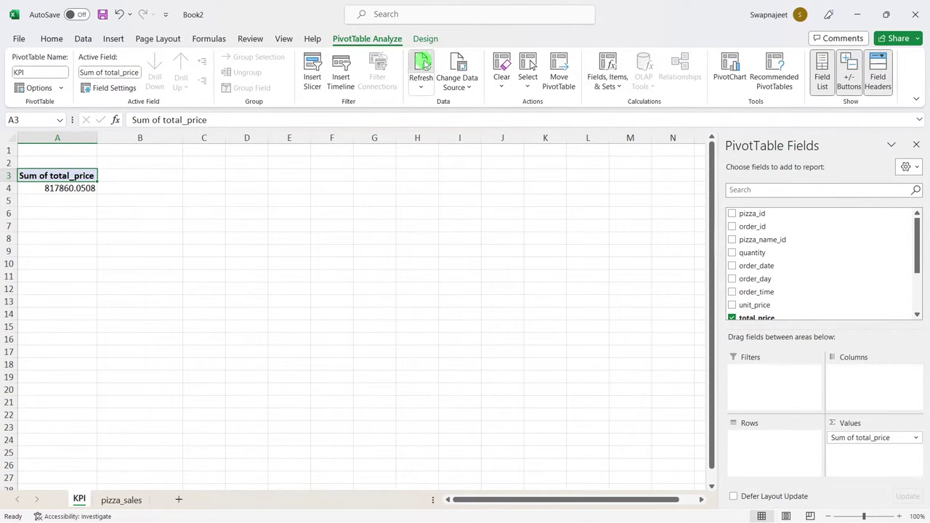
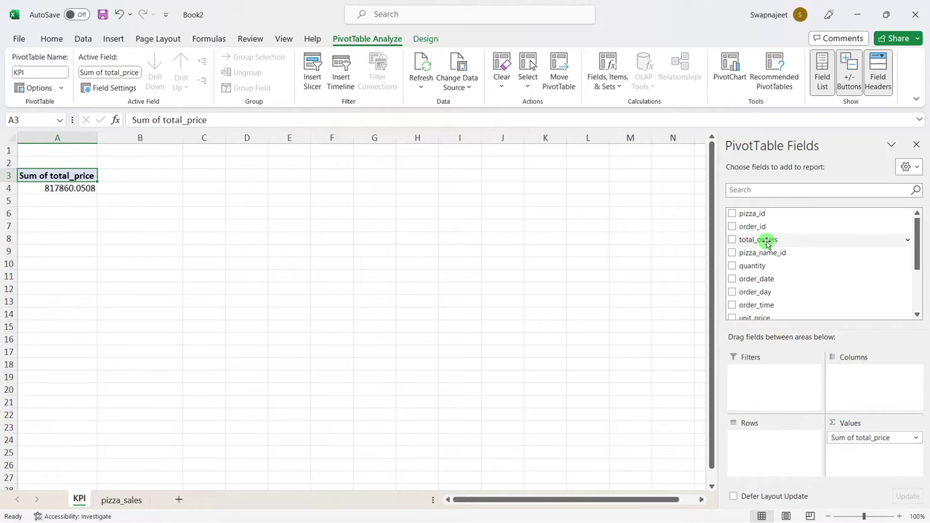
Step: Add total_orders to the pivot values and check that Sum of total_orders shows 21350
{"action": "left_click", "coordinate": [732, 240]}
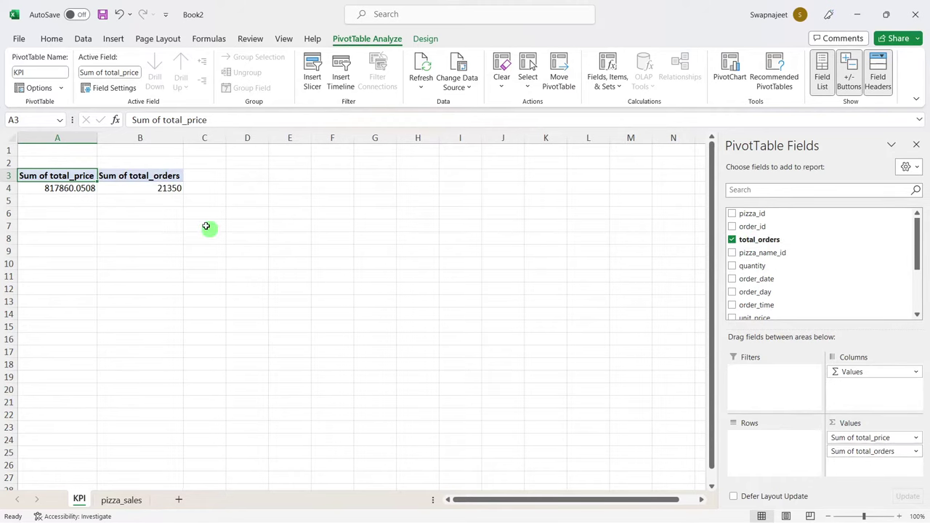
{"action": "left_click", "coordinate": [135, 187]}
{"action": "left_click", "coordinate": [133, 178]}
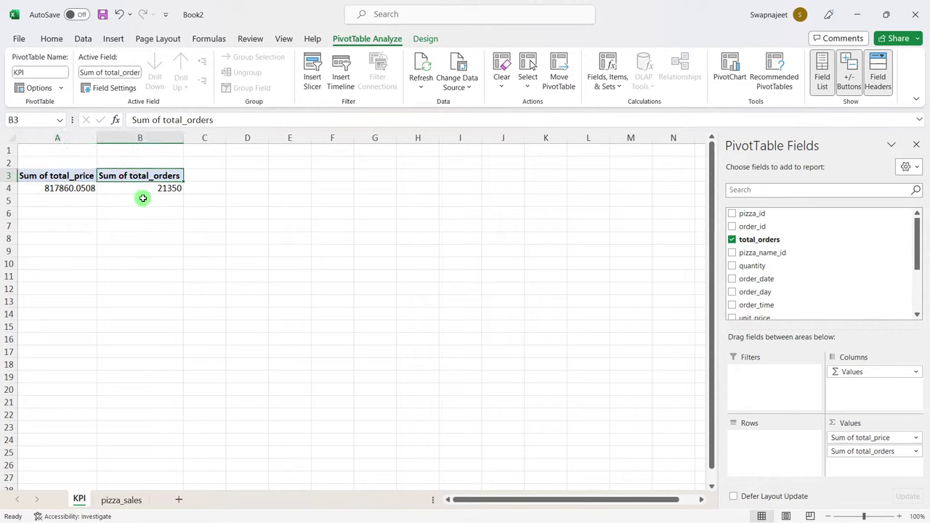
{"action": "left_click", "coordinate": [141, 190]}
{"action": "left_click", "coordinate": [145, 176]}
{"action": "left_click", "coordinate": [143, 187]}
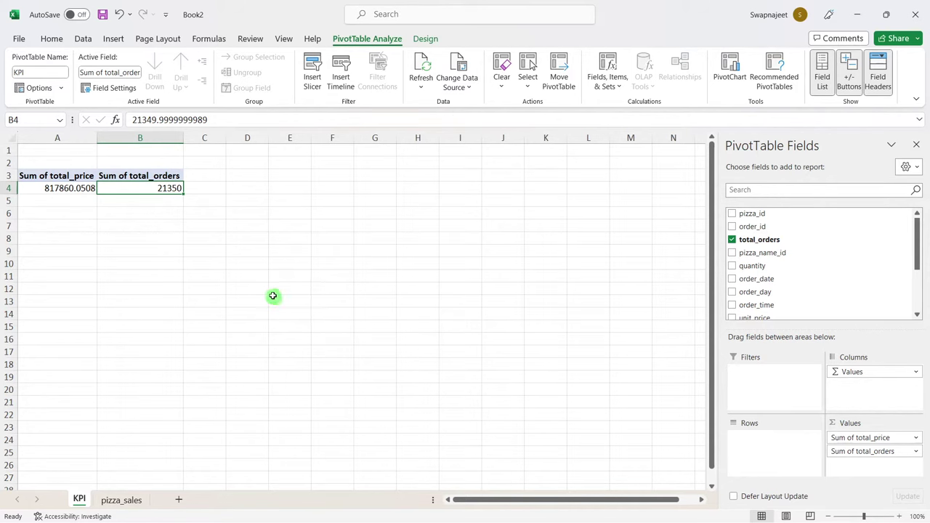
{"action": "left_click", "coordinate": [272, 296]}
{"action": "left_click", "coordinate": [181, 178]}
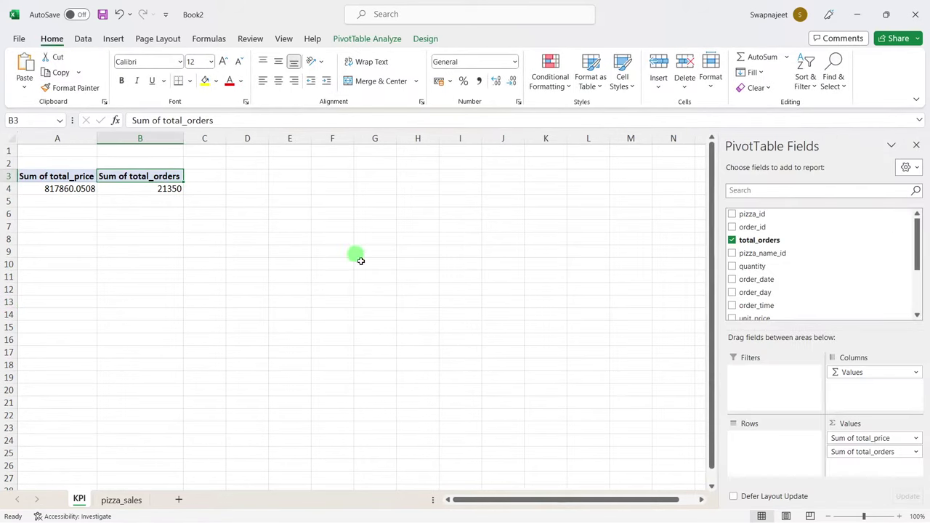
{"action": "mouse_move", "coordinate": [469, 513]}
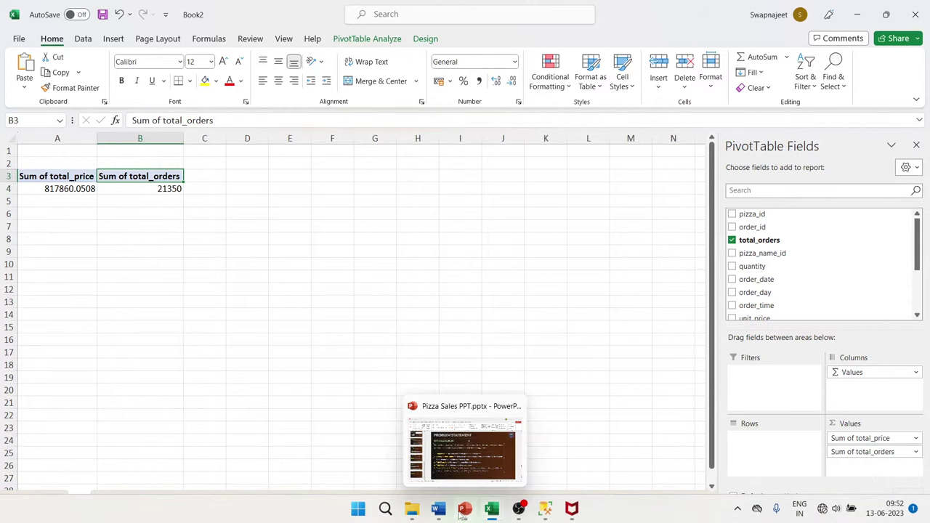
{"action": "mouse_move", "coordinate": [545, 513]}
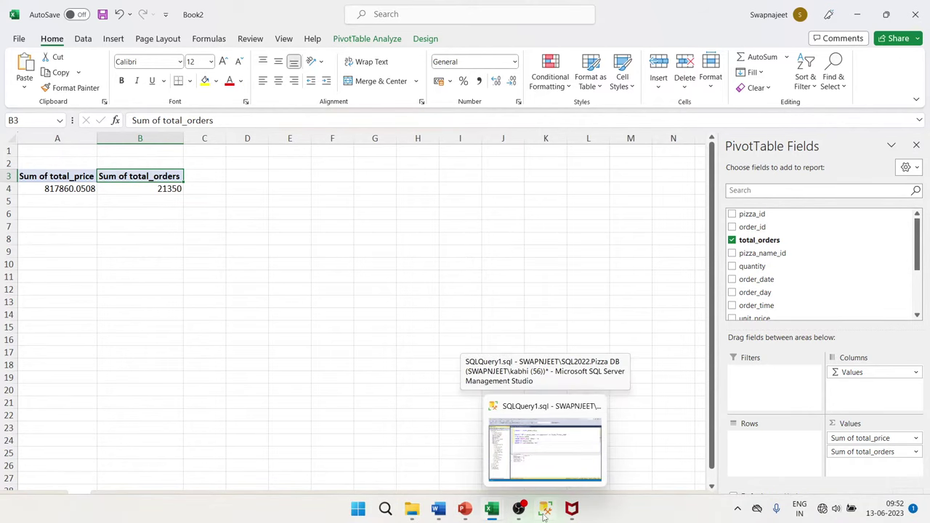
{"action": "left_click", "coordinate": [438, 509]}
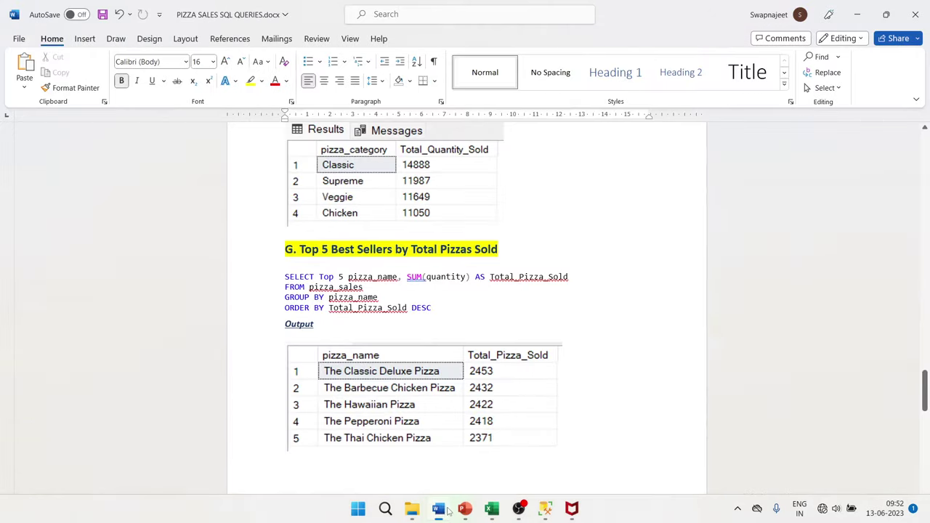
{"action": "left_click_drag", "start_coordinate": [925, 390], "coordinate": [924, 145]}
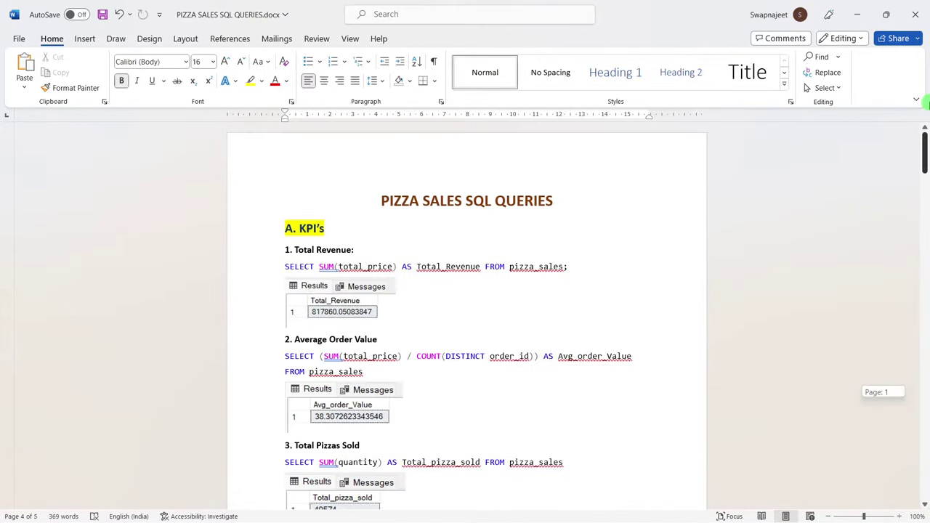
{"action": "scroll", "coordinate": [529, 377], "scroll_direction": "down", "scroll_amount": 3}
{"action": "scroll", "coordinate": [530, 376], "scroll_direction": "down", "scroll_amount": 1}
{"action": "scroll", "coordinate": [529, 377], "scroll_direction": "down", "scroll_amount": 1}
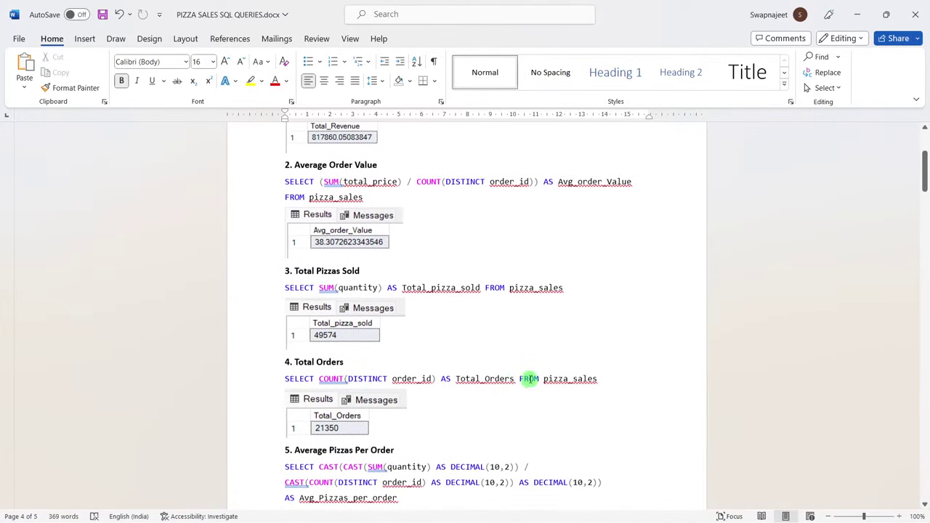
{"action": "left_click_drag", "start_coordinate": [284, 378], "coordinate": [622, 382]}
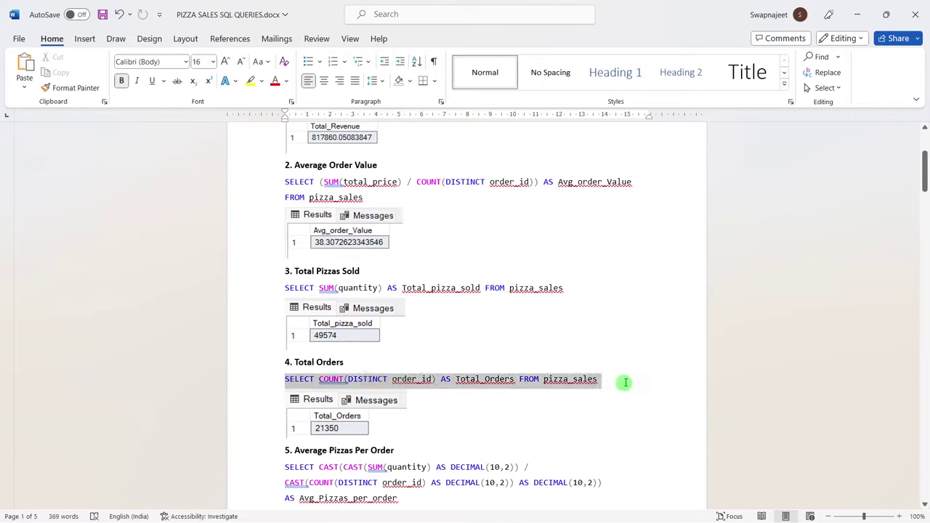
{"action": "left_click", "coordinate": [476, 381]}
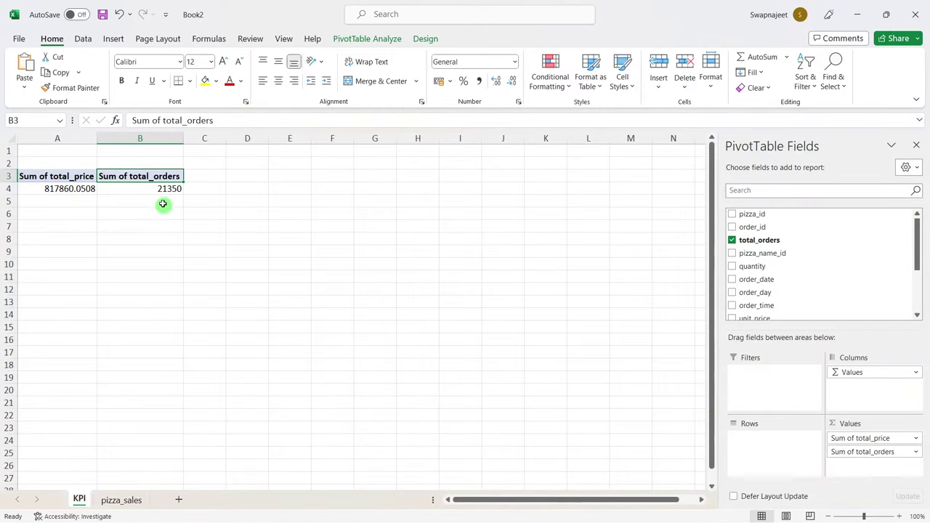
Step: Check the Average Order Value requirement on the KPI slide
{"action": "left_click", "coordinate": [163, 189]}
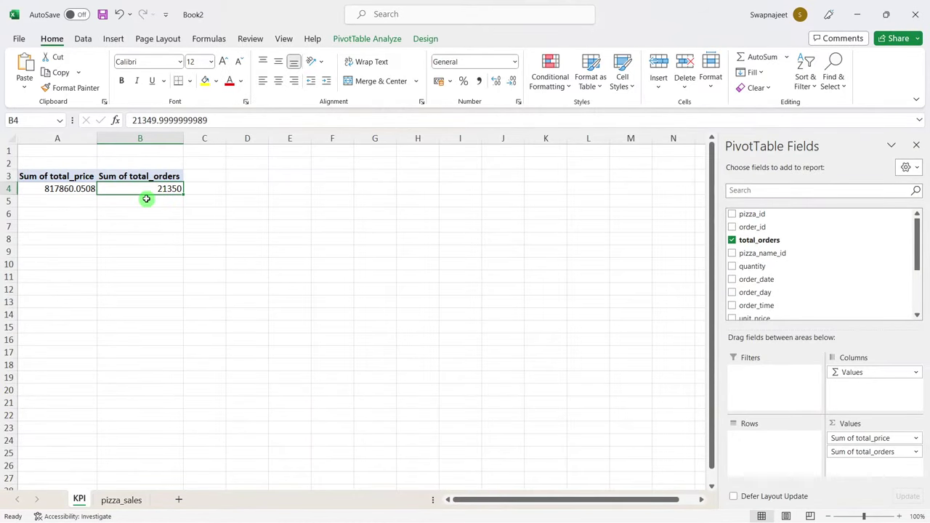
{"action": "left_click", "coordinate": [229, 177]}
{"action": "left_click", "coordinate": [223, 172]}
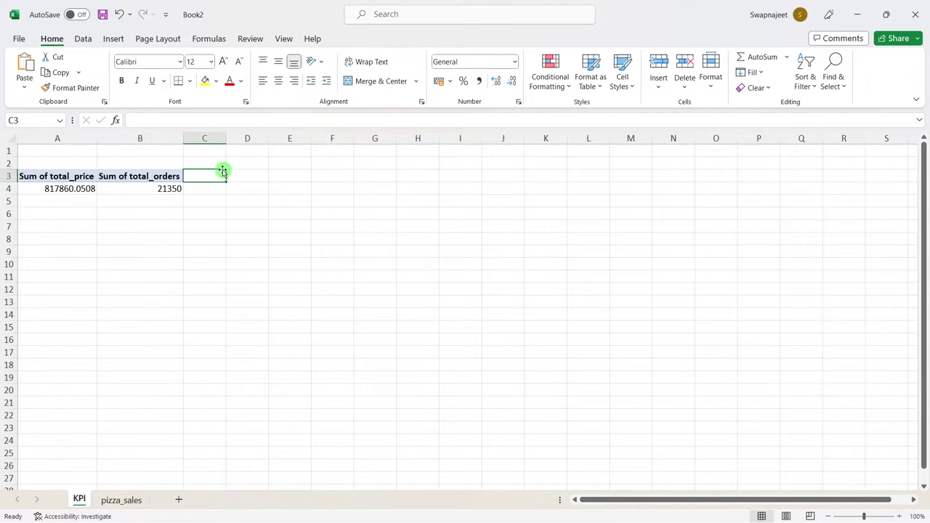
{"action": "left_click", "coordinate": [165, 175]}
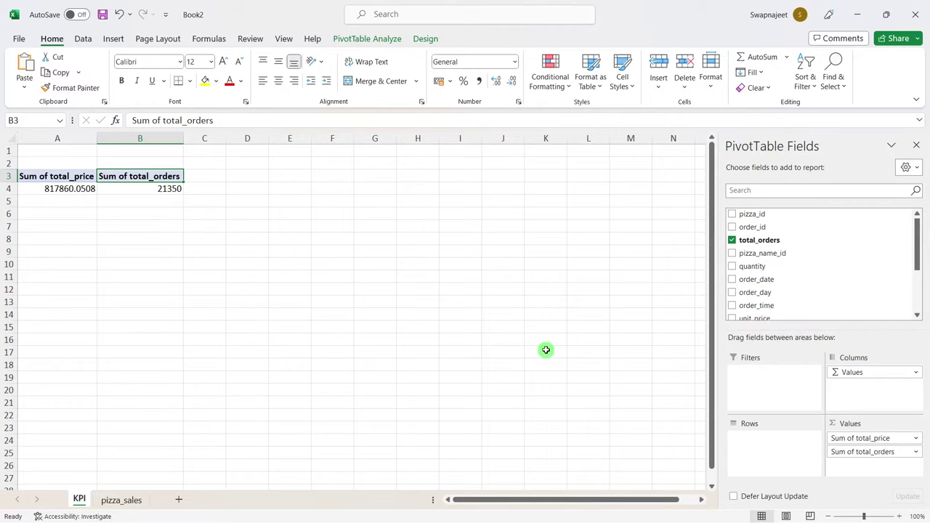
{"action": "key", "text": "alt+Tab"}
{"action": "key", "text": "alt+Tab"}
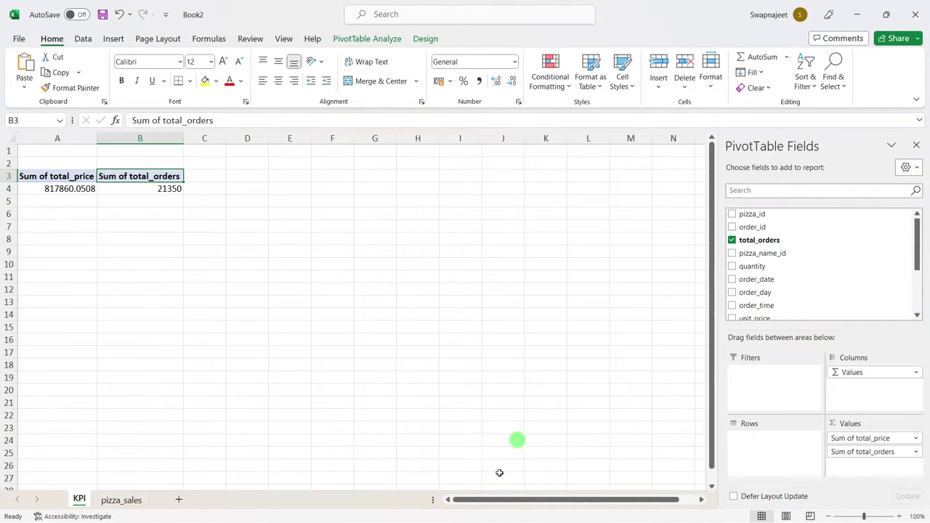
{"action": "left_click", "coordinate": [465, 509]}
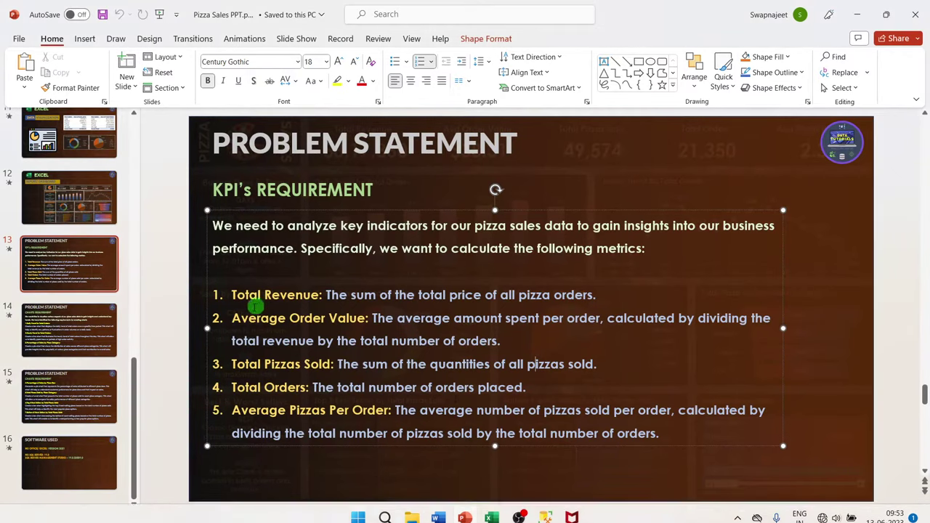
{"action": "left_click_drag", "start_coordinate": [231, 317], "coordinate": [372, 322]}
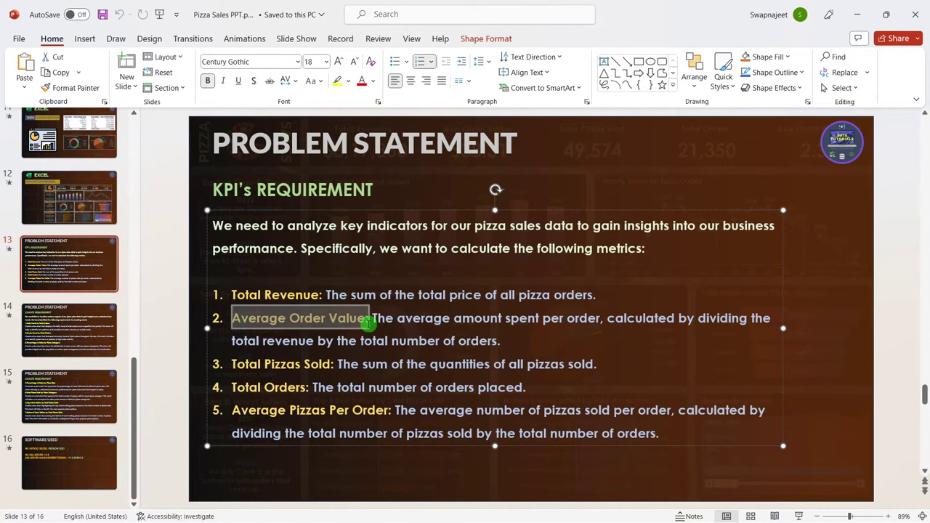
{"action": "key", "text": "alt+Tab"}
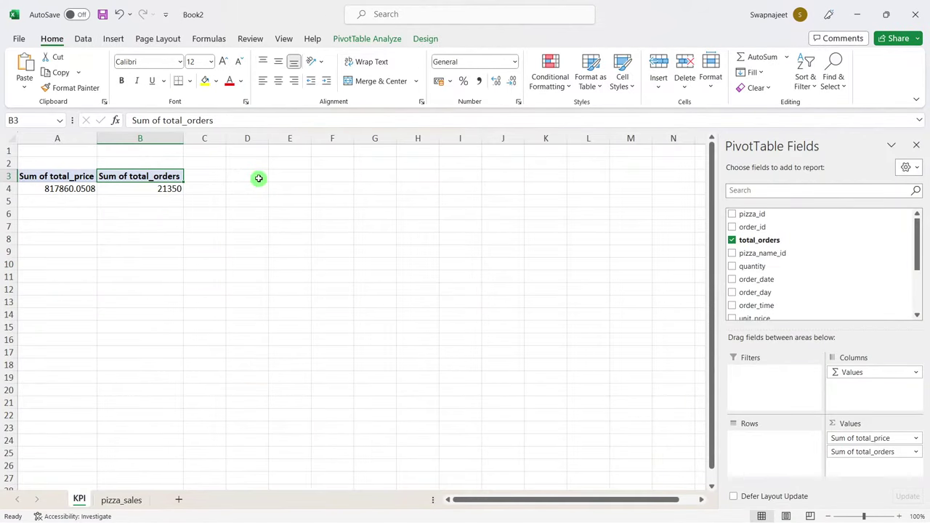
Step: Enter the label Avg Order Value in D3 and autofit column D
{"action": "left_click", "coordinate": [257, 176]}
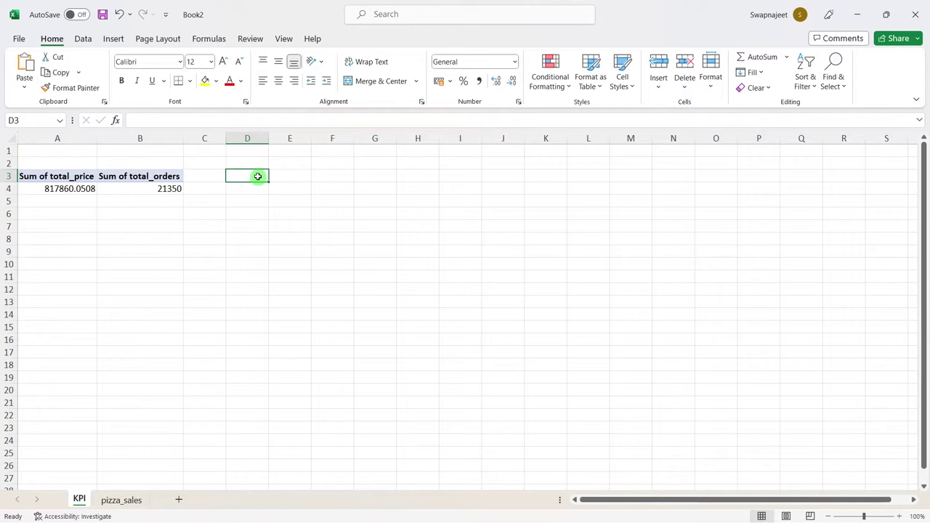
{"action": "type", "text": "Avg Order Value"}
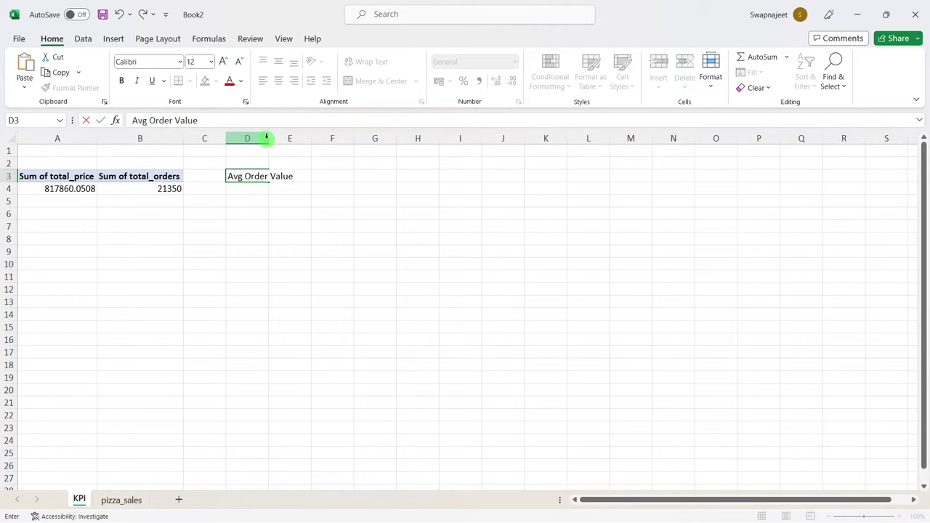
{"action": "left_click", "coordinate": [266, 138]}
{"action": "double_click", "coordinate": [269, 138]}
{"action": "left_click", "coordinate": [355, 297]}
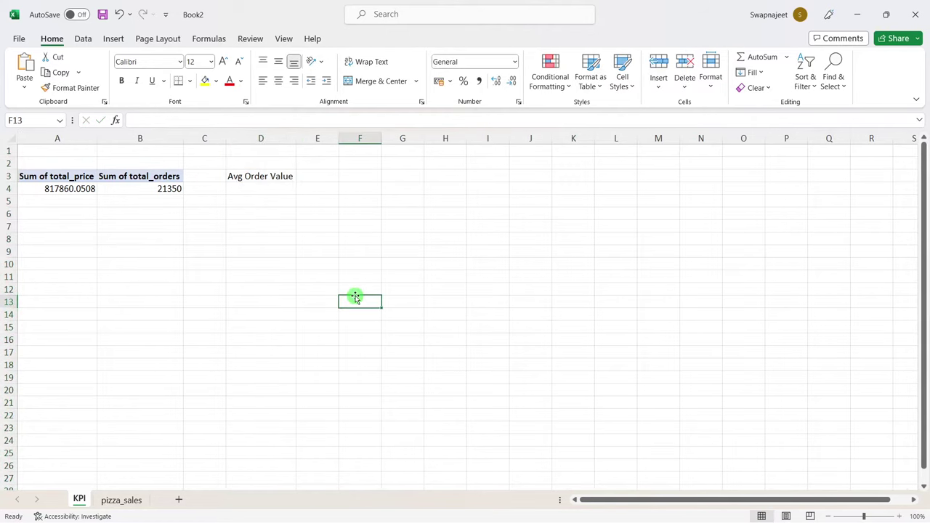
{"action": "key", "text": "alt+Tab"}
{"action": "left_click", "coordinate": [311, 367]}
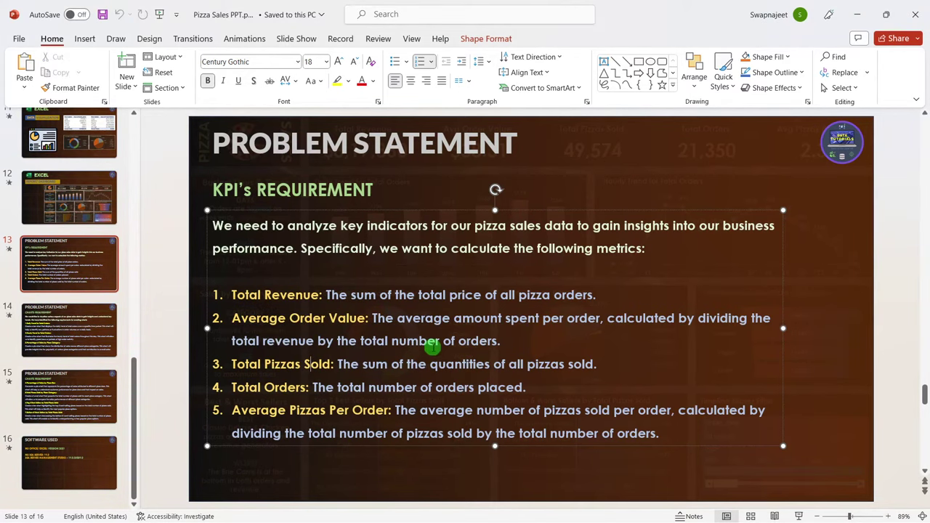
{"action": "key", "text": "alt+Tab"}
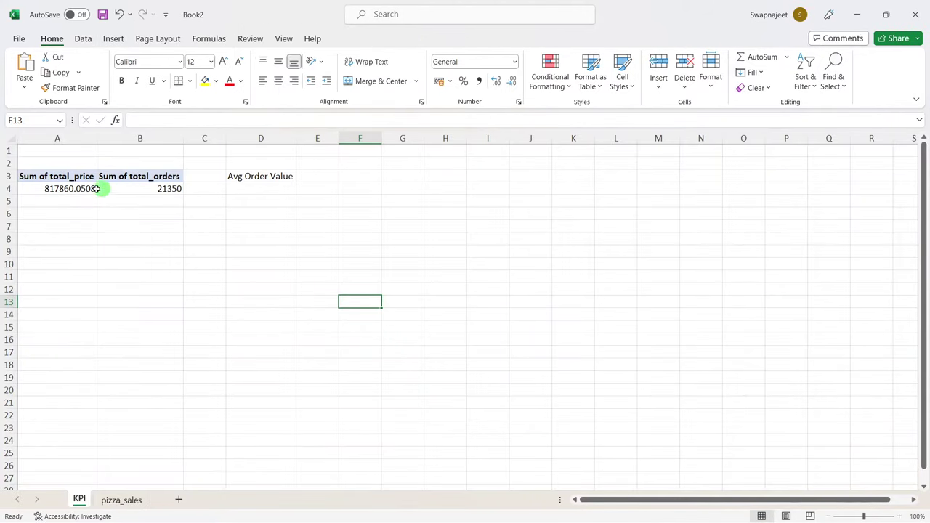
Step: In D4, divide the pivot's total price by total orders, giving 38.30726233
{"action": "left_click", "coordinate": [73, 190]}
{"action": "left_click", "coordinate": [146, 189]}
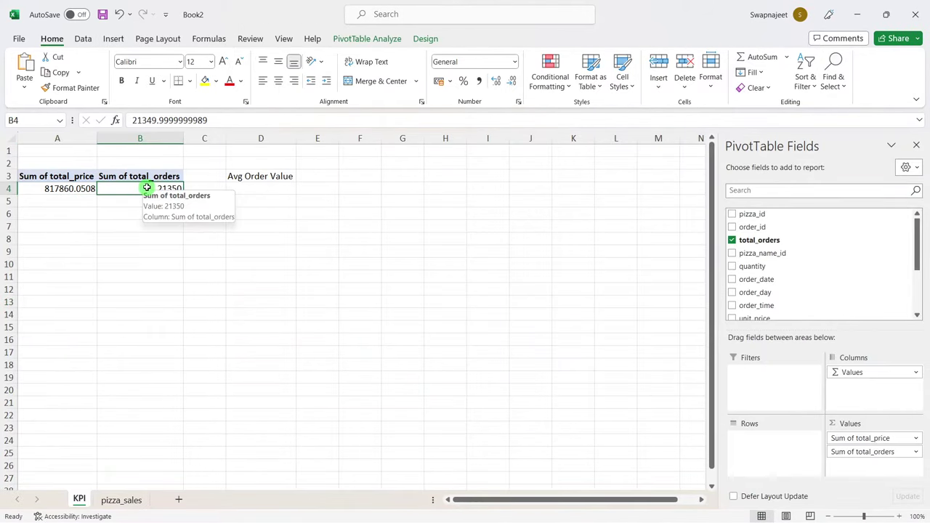
{"action": "left_click", "coordinate": [255, 190]}
{"action": "type", "text": "="}
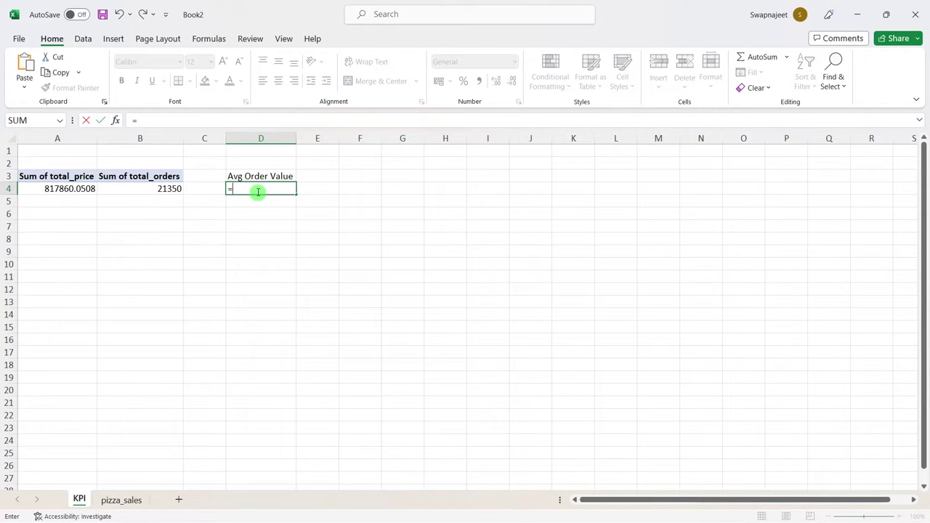
{"action": "left_click", "coordinate": [71, 189]}
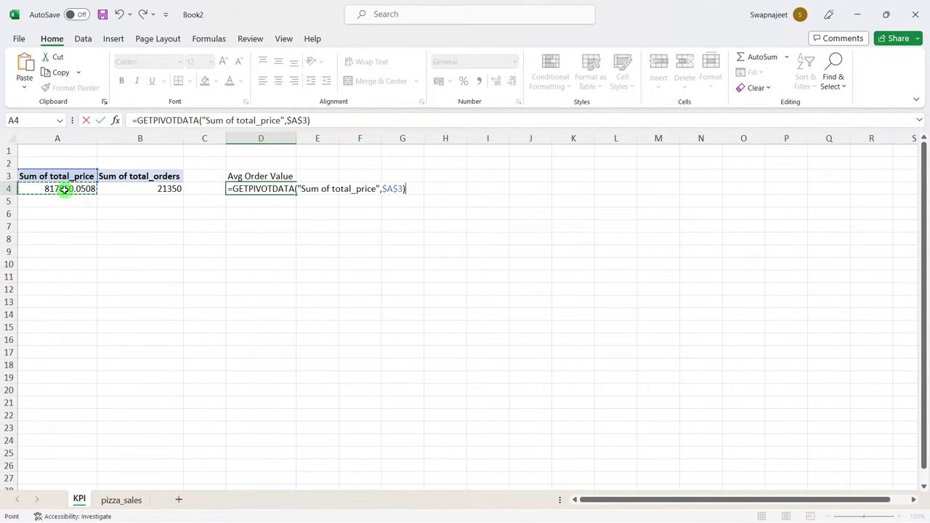
{"action": "left_click", "coordinate": [136, 193]}
{"action": "key", "text": "Return"}
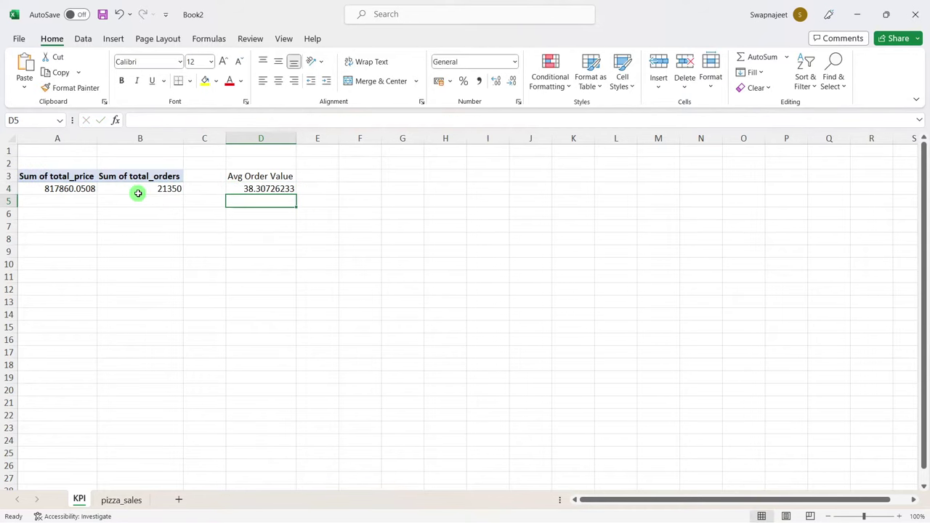
Step: Check the Total Orders requirement on the slide and review the pivot's value headers
{"action": "left_click", "coordinate": [266, 264]}
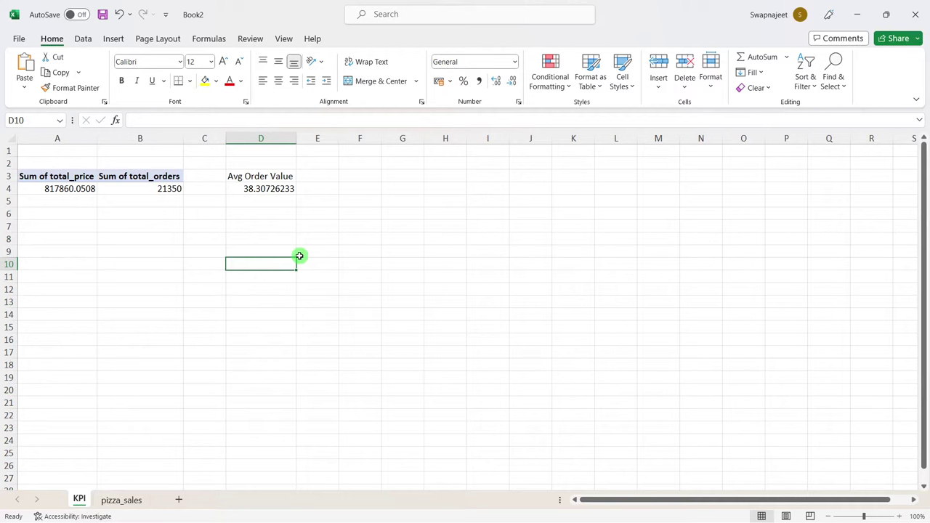
{"action": "key", "text": "alt+Tab"}
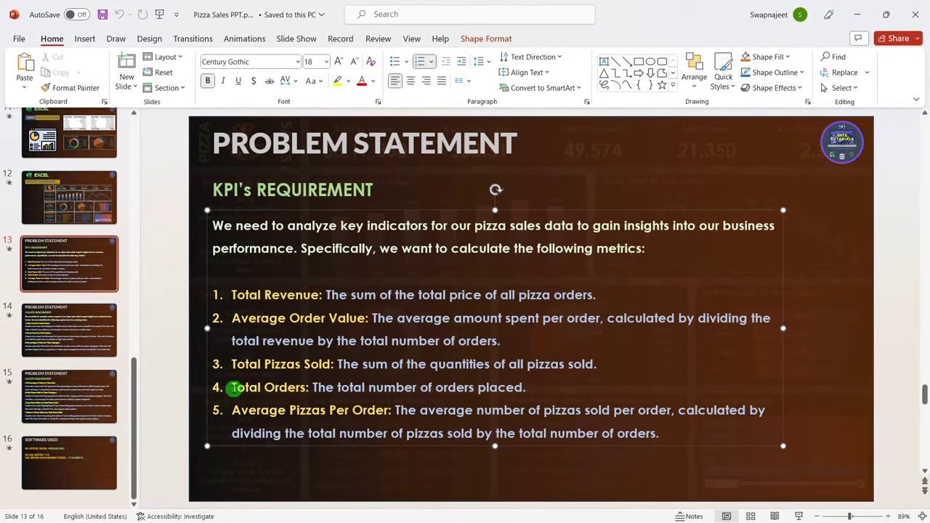
{"action": "left_click_drag", "start_coordinate": [234, 388], "coordinate": [307, 386]}
{"action": "key", "text": "alt+Tab"}
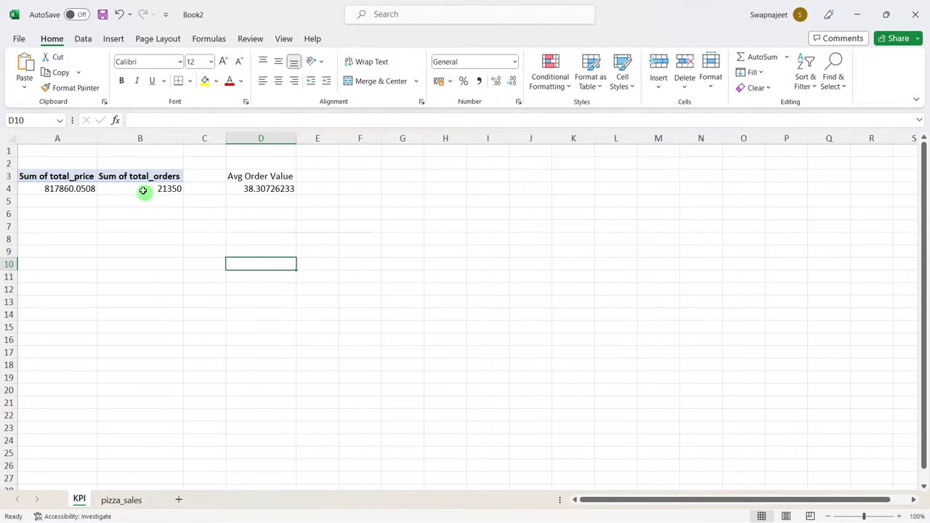
{"action": "left_click", "coordinate": [122, 178]}
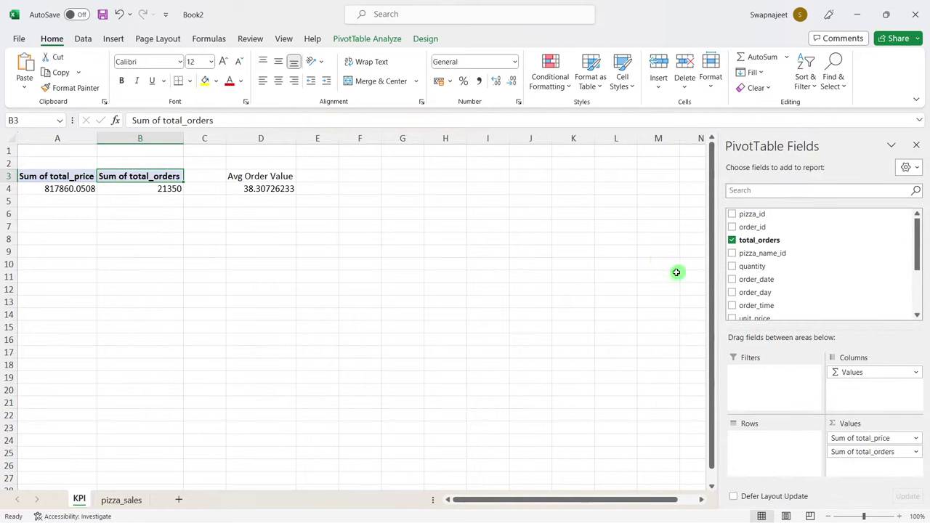
{"action": "left_click", "coordinate": [917, 145]}
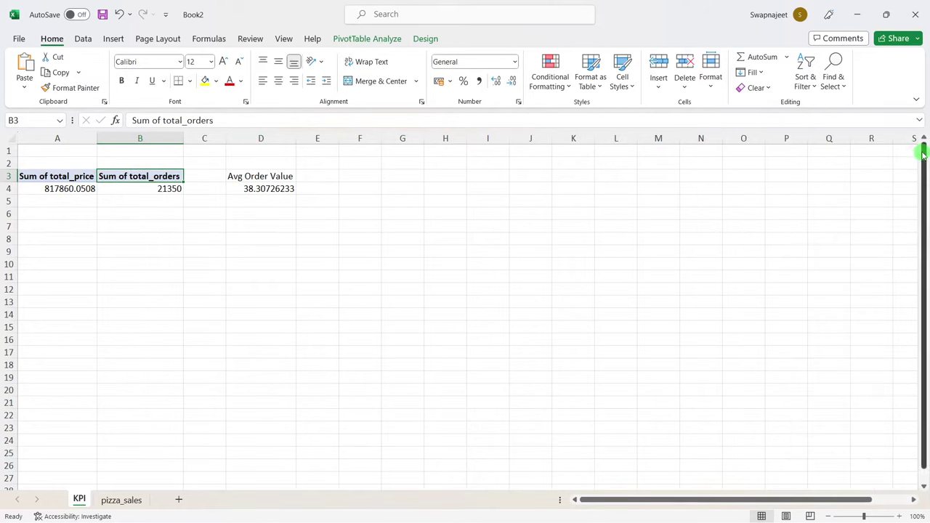
{"action": "mouse_move", "coordinate": [64, 177]}
{"action": "left_mouse_down"}
{"action": "mouse_move", "coordinate": [111, 175]}
{"action": "mouse_move", "coordinate": [62, 175]}
{"action": "left_mouse_up"}
{"action": "left_click", "coordinate": [77, 176]}
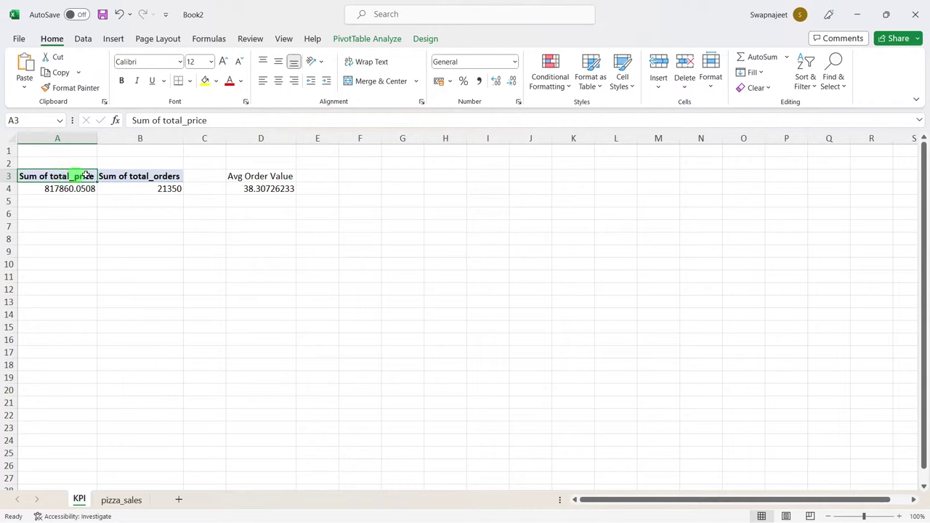
{"action": "mouse_move", "coordinate": [133, 176]}
{"action": "left_mouse_down"}
{"action": "mouse_move", "coordinate": [133, 188]}
{"action": "mouse_move", "coordinate": [68, 176]}
{"action": "left_mouse_up"}
{"action": "left_click", "coordinate": [77, 176]}
{"action": "left_click", "coordinate": [119, 175]}
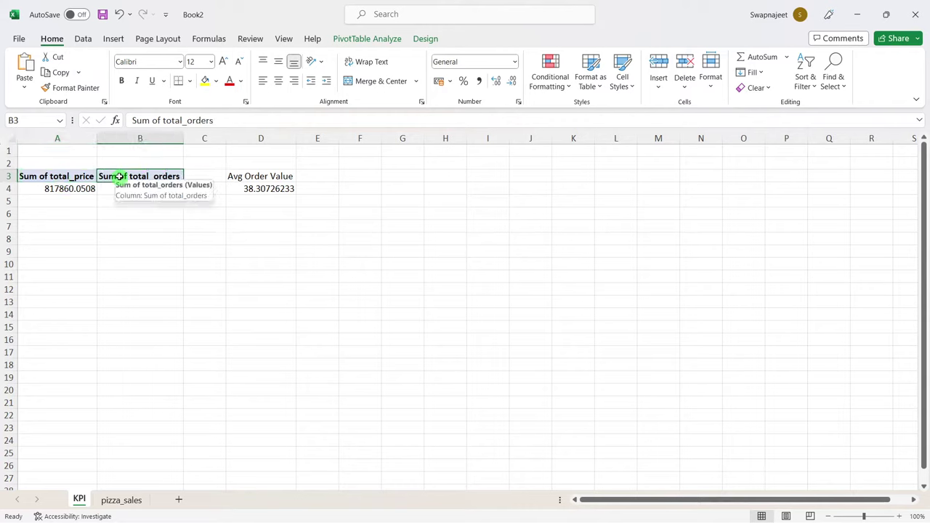
Step: Add quantity to the pivot's Values area from the Field List, giving Sum of quantity 49574
{"action": "left_click", "coordinate": [371, 41]}
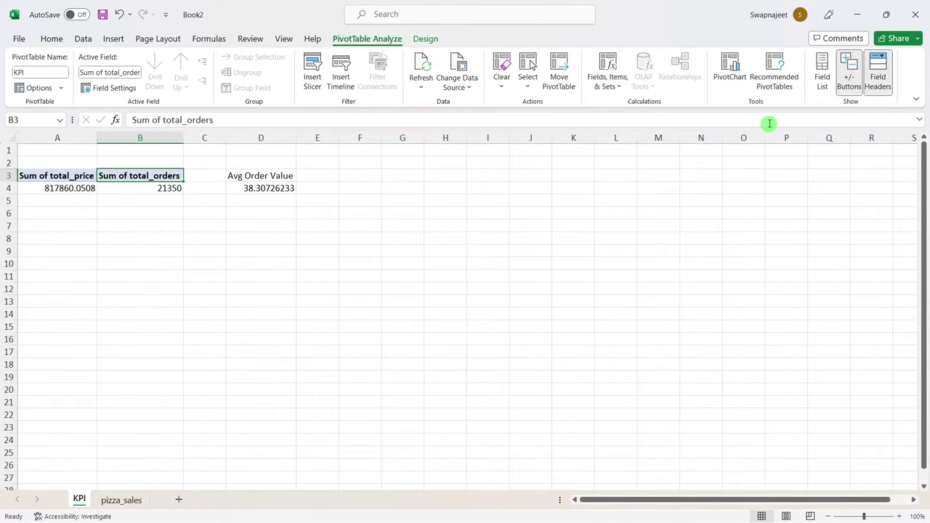
{"action": "left_click", "coordinate": [824, 78]}
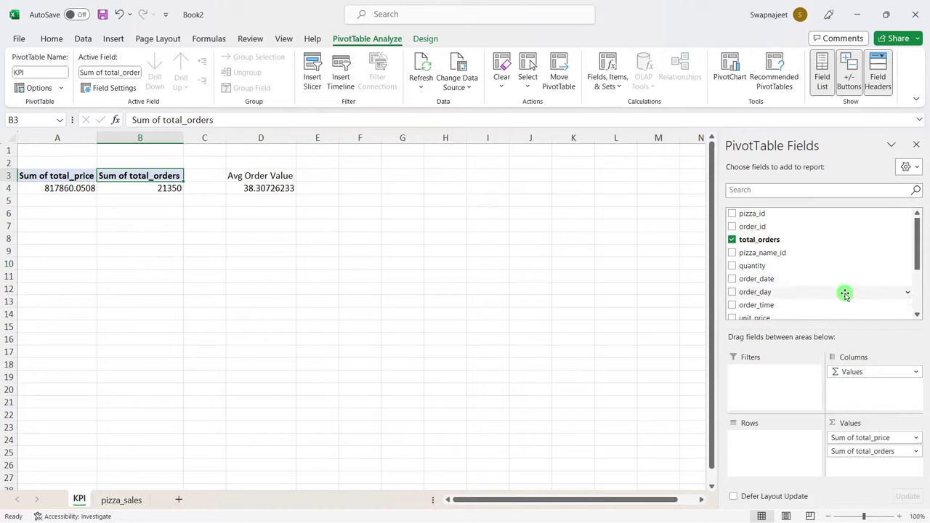
{"action": "scroll", "coordinate": [844, 292], "scroll_direction": "down", "scroll_amount": 2}
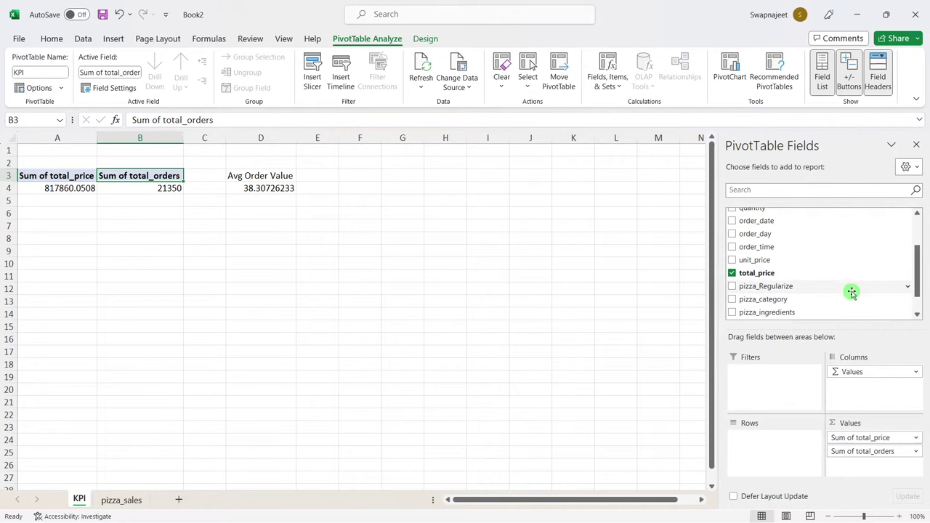
{"action": "scroll", "coordinate": [807, 271], "scroll_direction": "up", "scroll_amount": 1}
{"action": "mouse_move", "coordinate": [744, 241]}
{"action": "left_mouse_down"}
{"action": "mouse_move", "coordinate": [889, 475]}
{"action": "mouse_move", "coordinate": [875, 465]}
{"action": "left_mouse_up"}
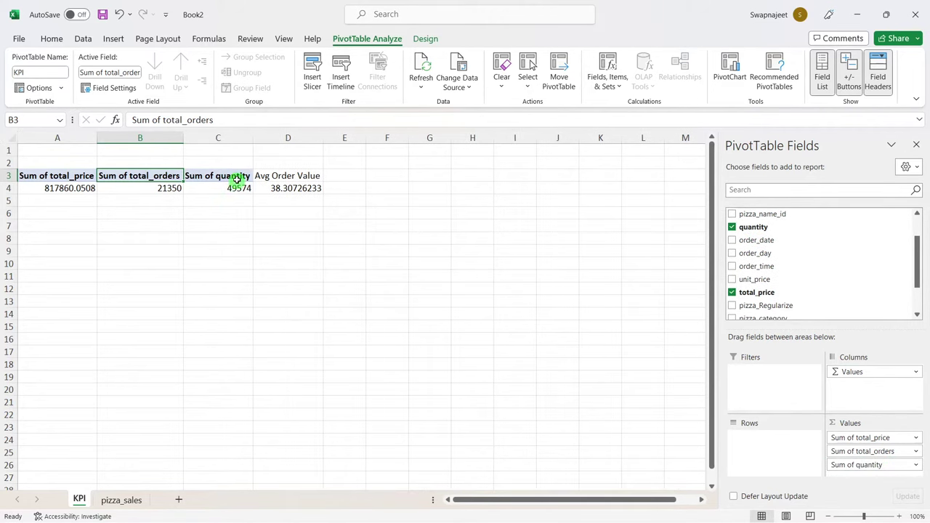
{"action": "left_click", "coordinate": [237, 179]}
{"action": "left_click", "coordinate": [395, 238]}
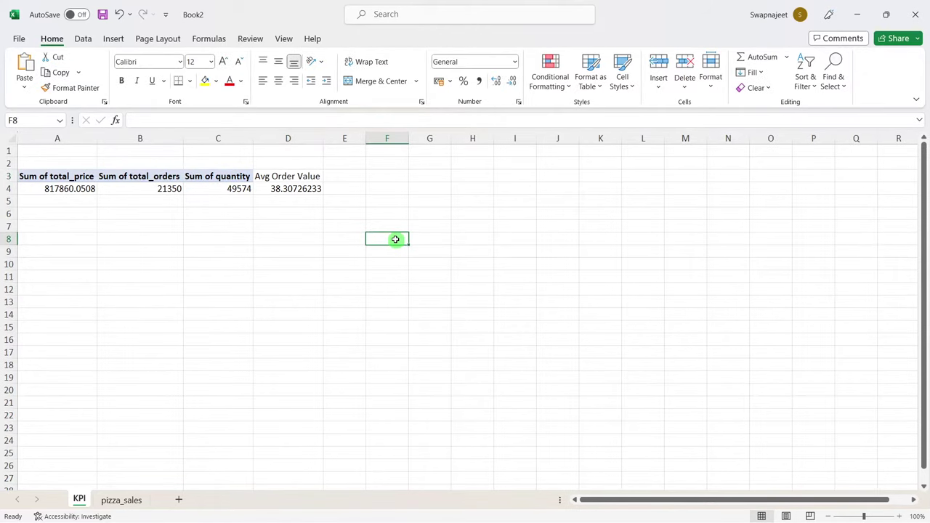
{"action": "key", "text": "alt+Tab"}
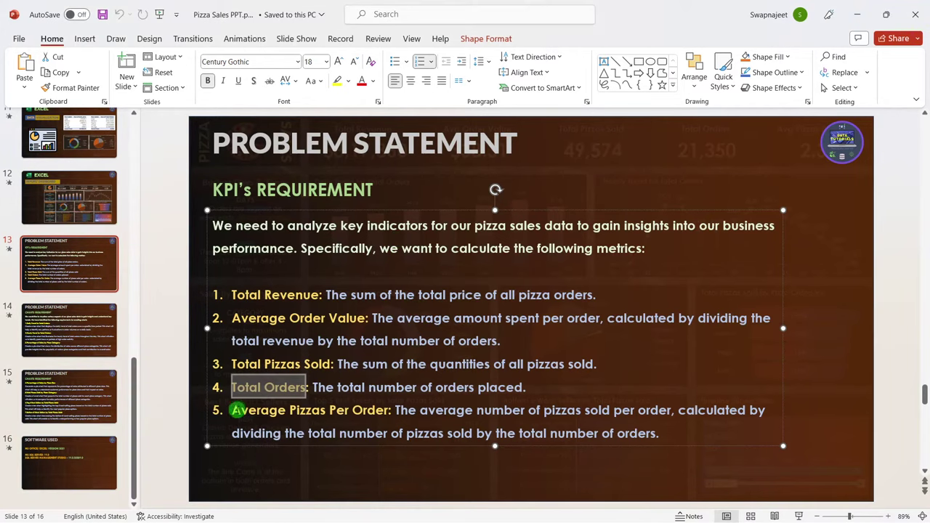
Step: Enter the header Avg Pizzas Per Order in E3 and autofit column E
{"action": "left_click_drag", "start_coordinate": [233, 410], "coordinate": [389, 410]}
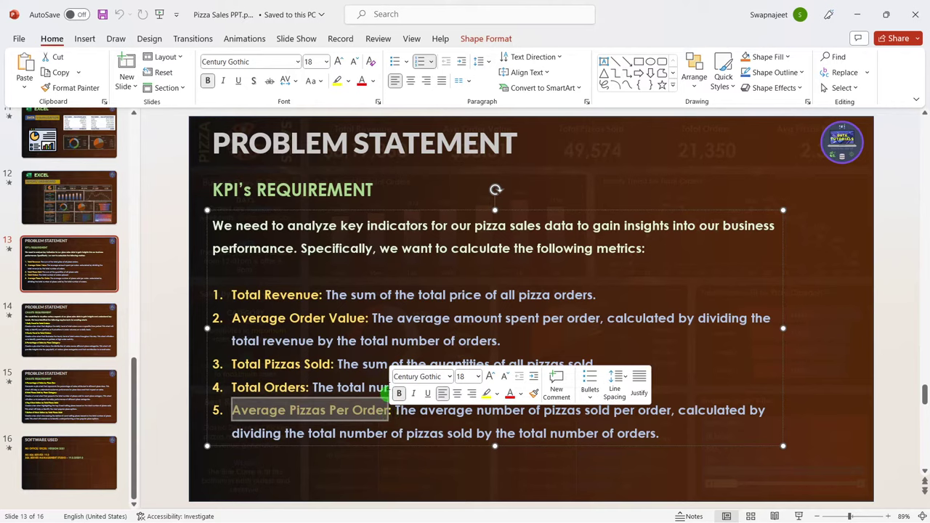
{"action": "key", "text": "alt+Tab"}
{"action": "left_click", "coordinate": [346, 174]}
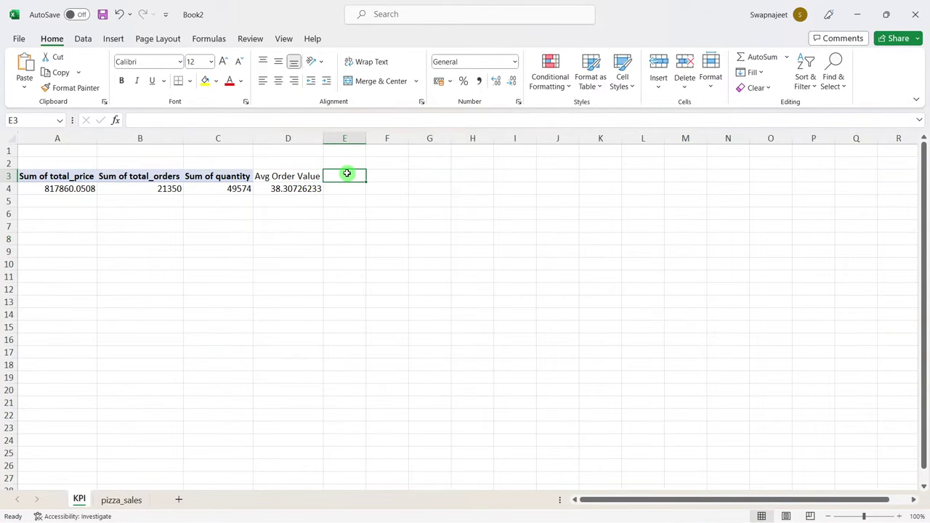
{"action": "type", "text": "Avg Pizzas Per Order"}
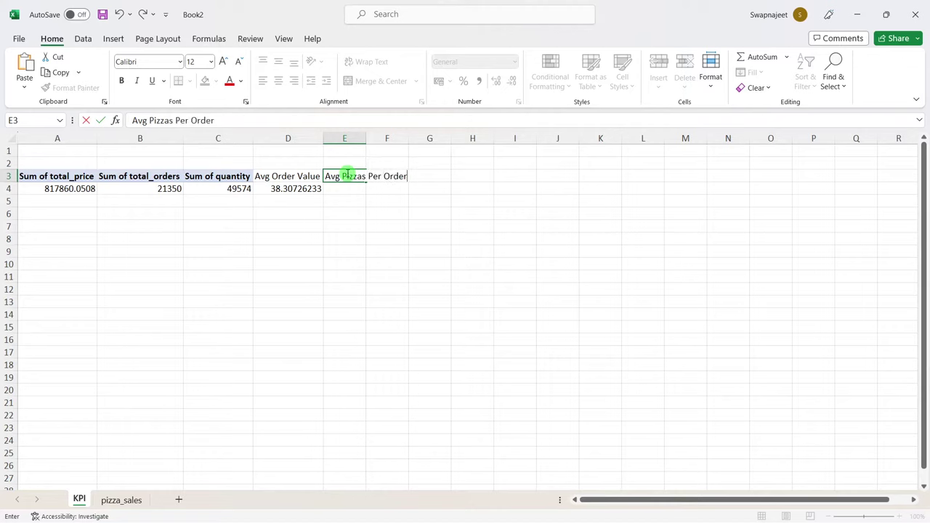
{"action": "key", "text": "Tab"}
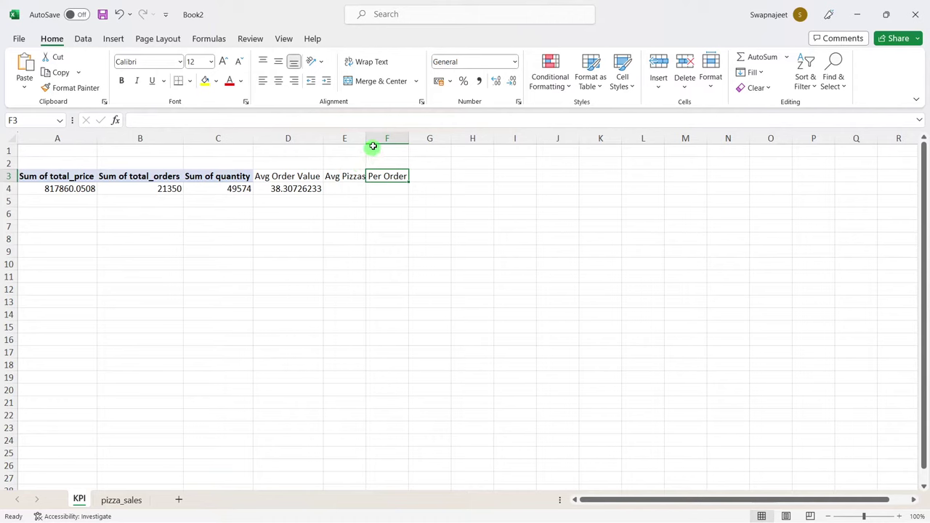
{"action": "double_click", "coordinate": [366, 138]}
{"action": "left_click", "coordinate": [409, 251]}
{"action": "key", "text": "alt+Tab"}
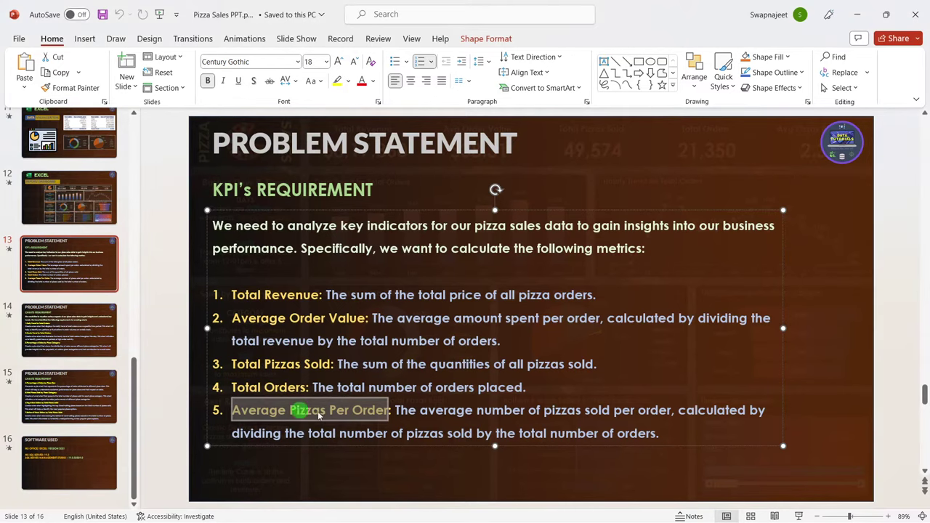
Step: Review the Average Pizzas Per Order calculation on slide 13, then return to Excel
{"action": "left_click", "coordinate": [393, 410]}
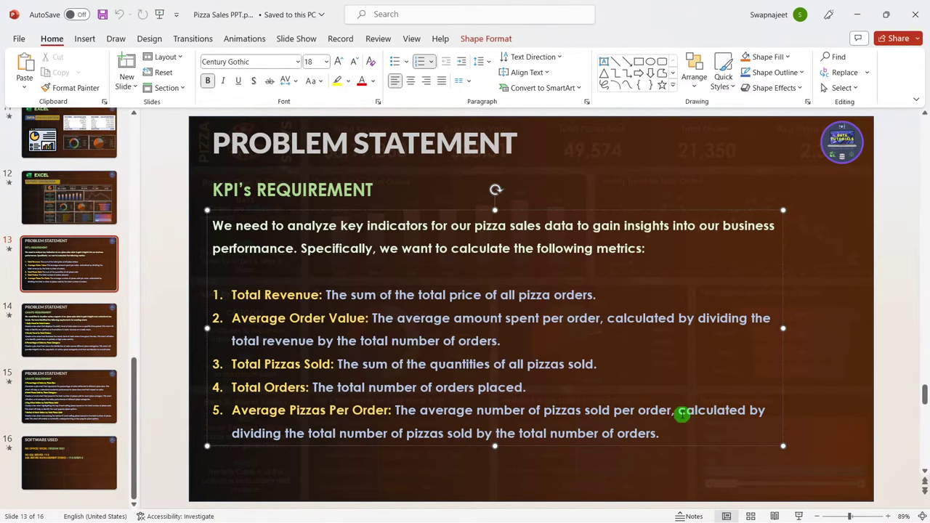
{"action": "left_click_drag", "start_coordinate": [682, 413], "coordinate": [691, 424]}
{"action": "left_click", "coordinate": [296, 434]}
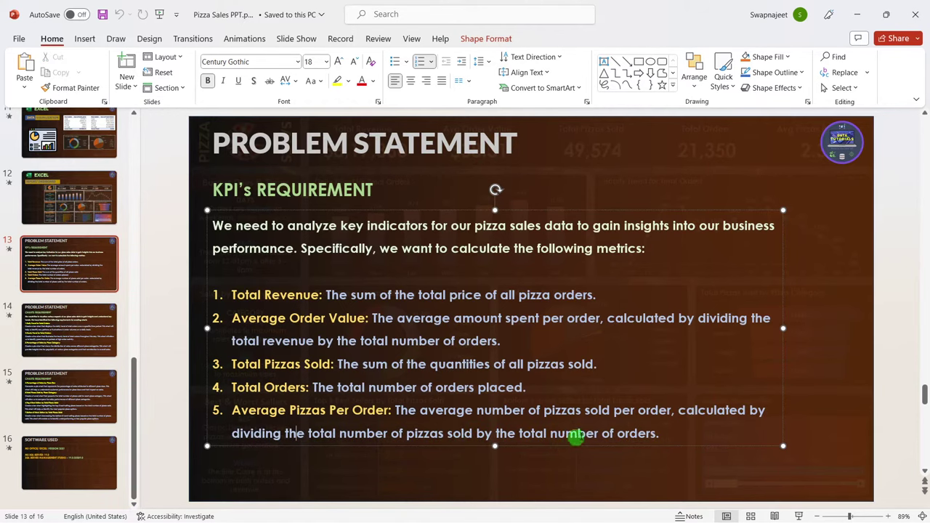
{"action": "key", "text": "alt+Tab"}
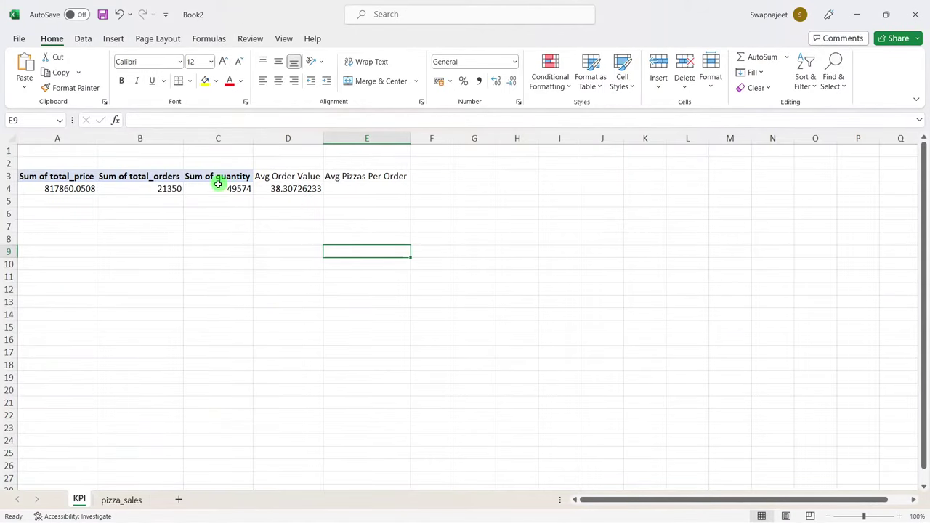
Step: In E4, divide Sum of quantity by Sum of total_orders, giving 2.321967213
{"action": "left_click", "coordinate": [219, 187]}
{"action": "left_click", "coordinate": [167, 190]}
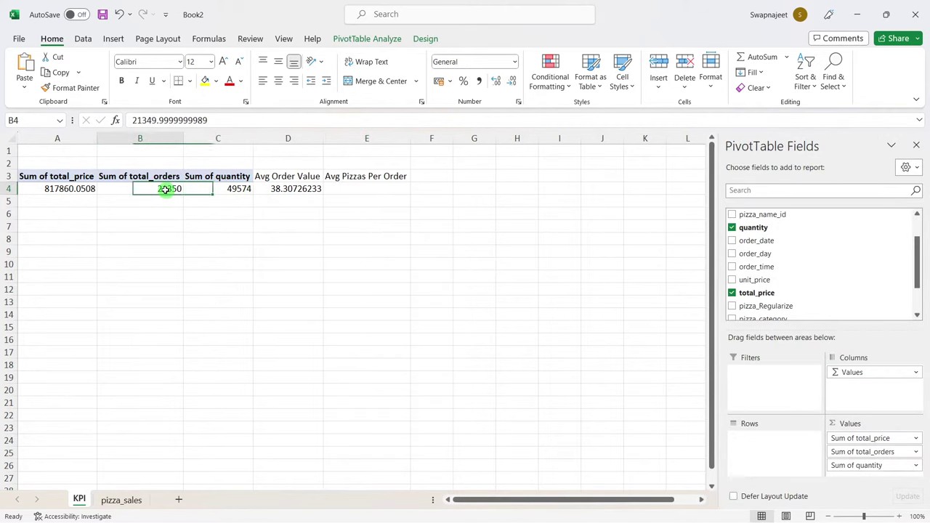
{"action": "left_click", "coordinate": [333, 190]}
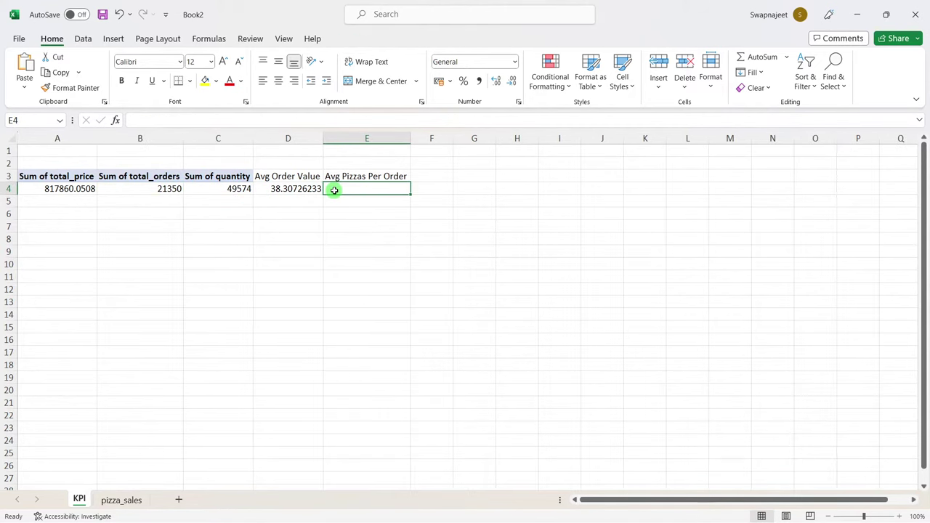
{"action": "type", "text": "="}
{"action": "left_click", "coordinate": [220, 188]}
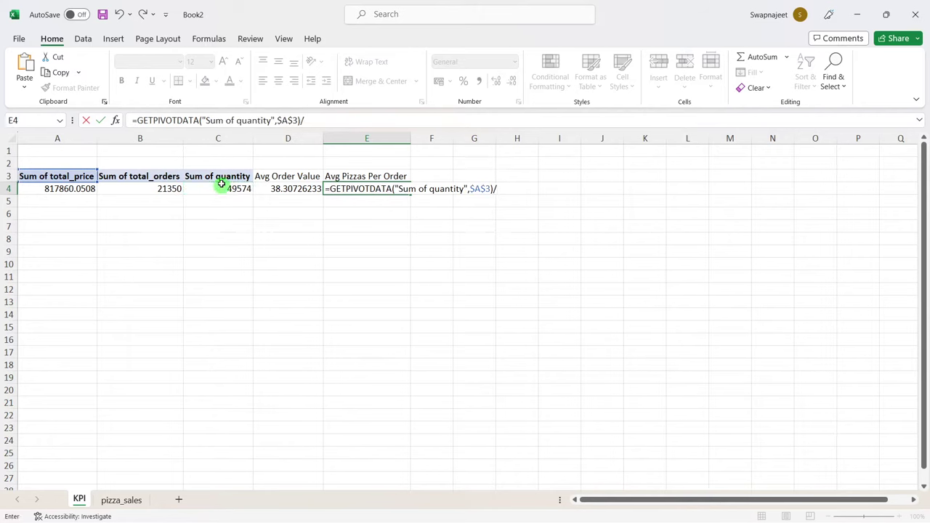
{"action": "left_click", "coordinate": [145, 185]}
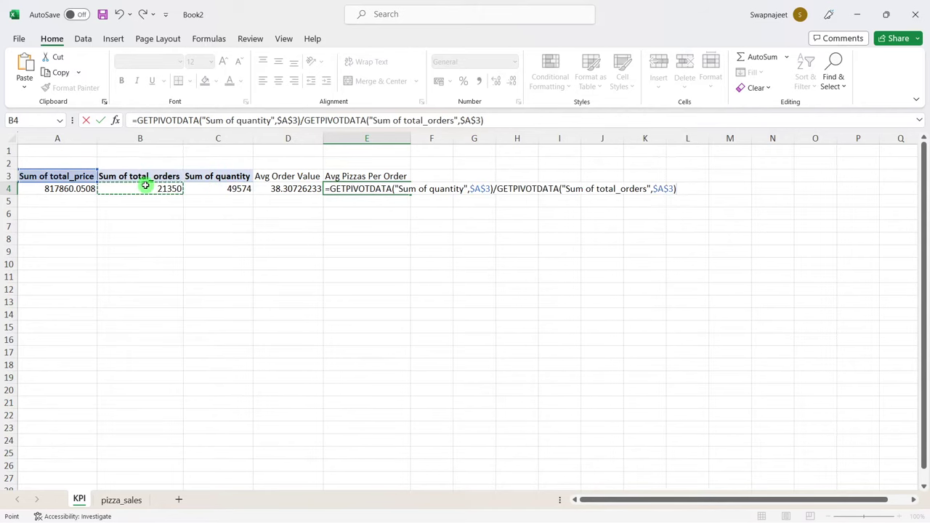
{"action": "key", "text": "Return"}
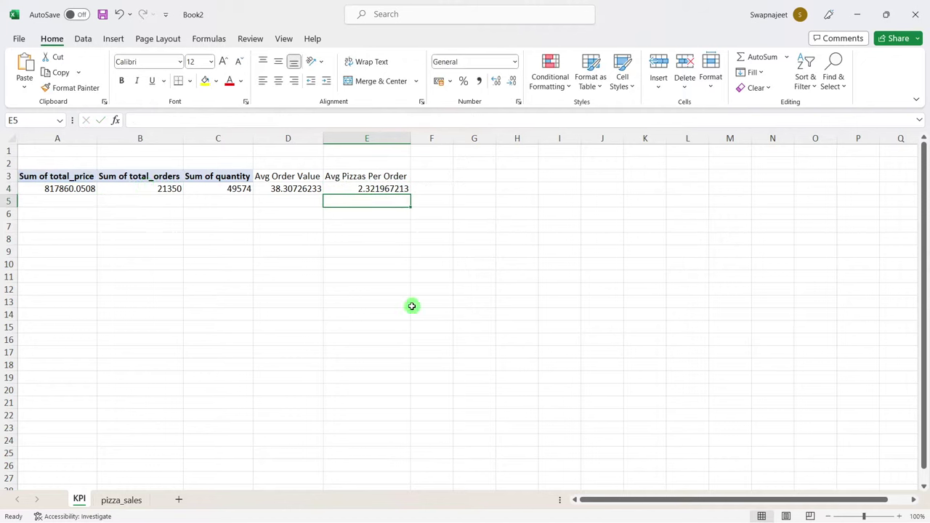
Step: Enlarge the five KPI values in A4:E4 to font size 20
{"action": "left_click", "coordinate": [58, 189]}
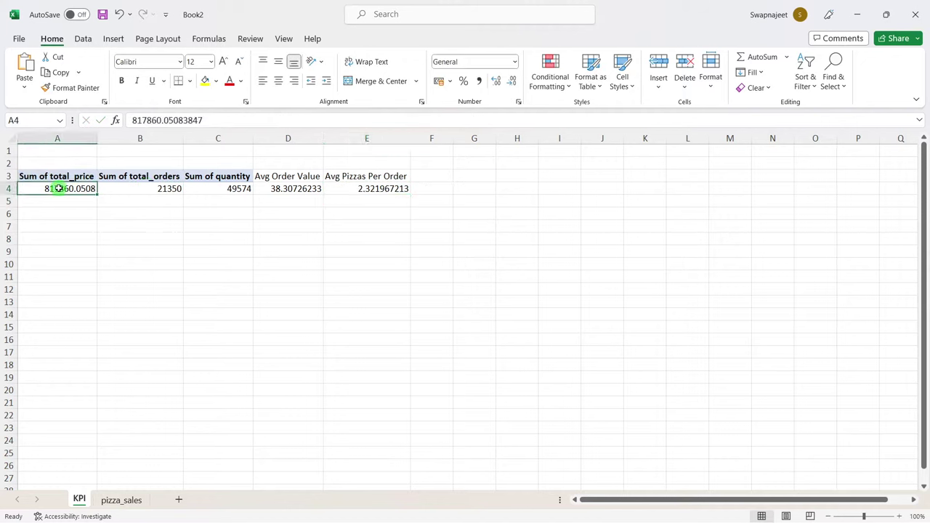
{"action": "left_click", "coordinate": [918, 143]}
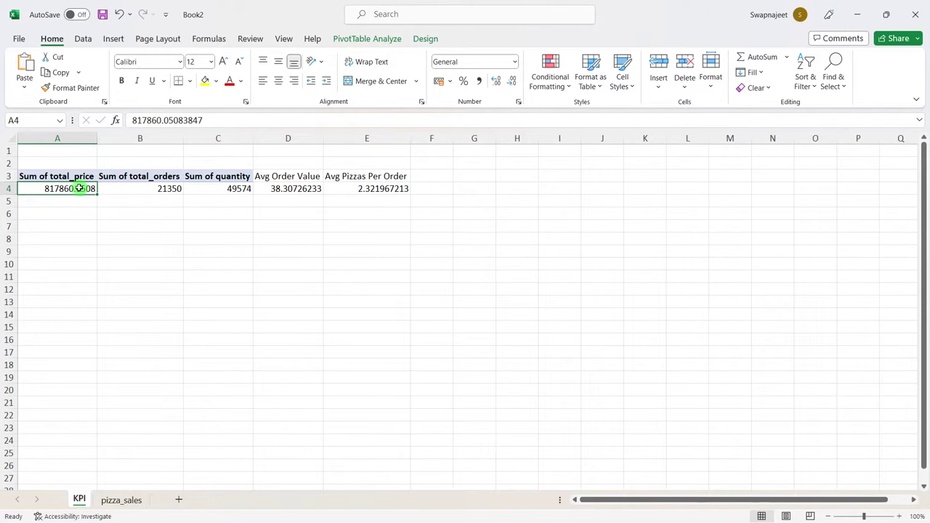
{"action": "left_click_drag", "start_coordinate": [79, 188], "coordinate": [404, 192]}
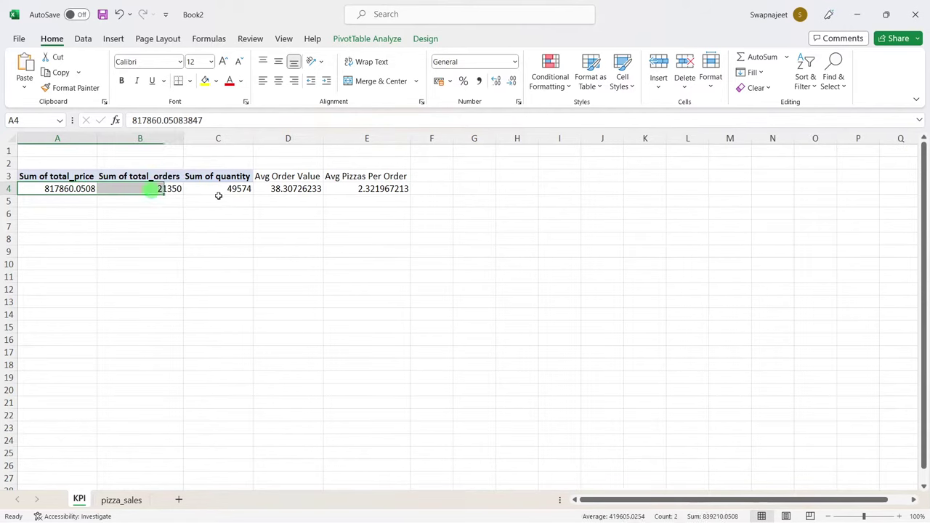
{"action": "left_click", "coordinate": [223, 61]}
{"action": "left_click", "coordinate": [223, 61]}
{"action": "left_click", "coordinate": [224, 61]}
{"action": "left_click", "coordinate": [223, 61]}
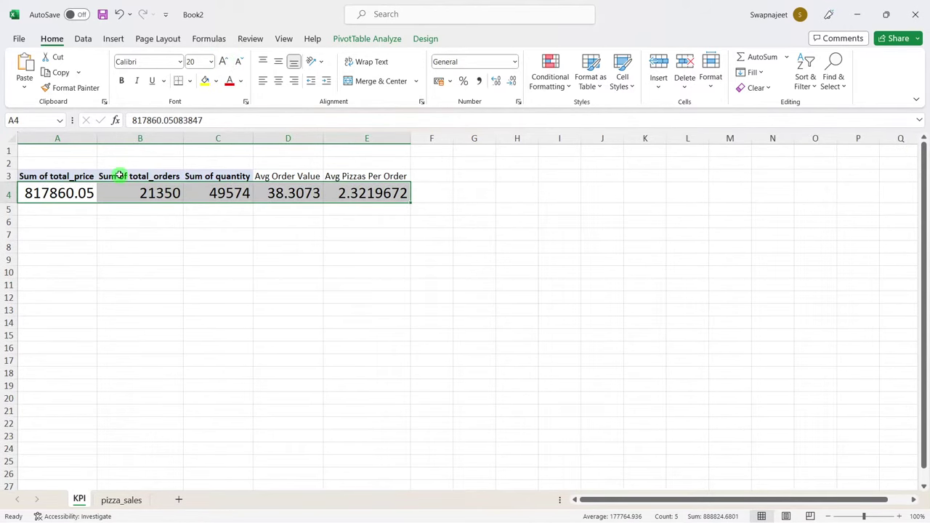
Step: Autofit all column widths on the KPI sheet, then review the requirements slide and SQL document
{"action": "left_click", "coordinate": [12, 139]}
{"action": "double_click", "coordinate": [95, 138]}
{"action": "left_click", "coordinate": [424, 309]}
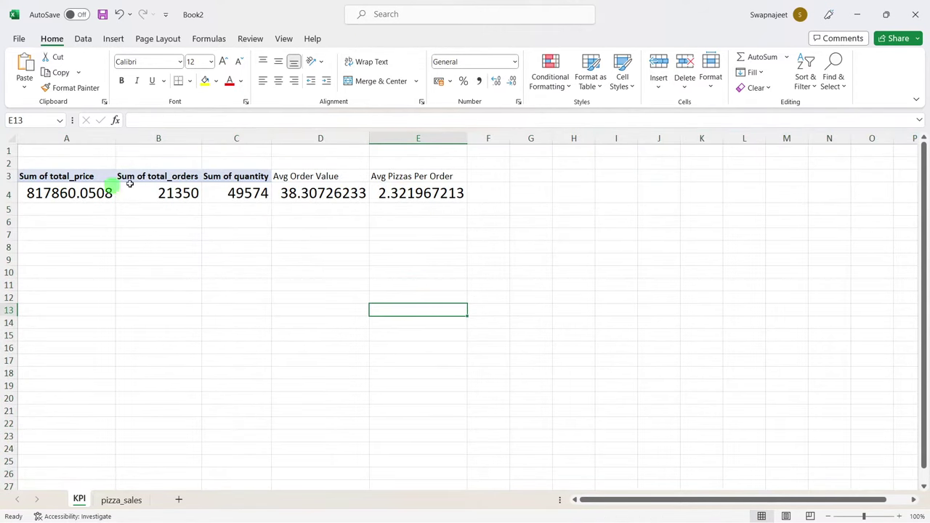
{"action": "left_click", "coordinate": [80, 192]}
{"action": "left_click_drag", "start_coordinate": [80, 193], "coordinate": [425, 193]}
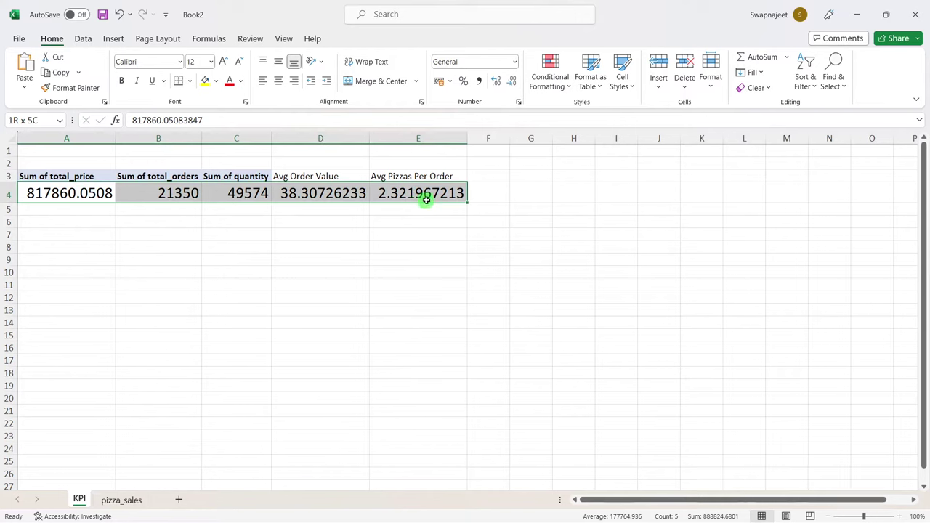
{"action": "left_click", "coordinate": [426, 275]}
{"action": "key", "text": "alt+Tab"}
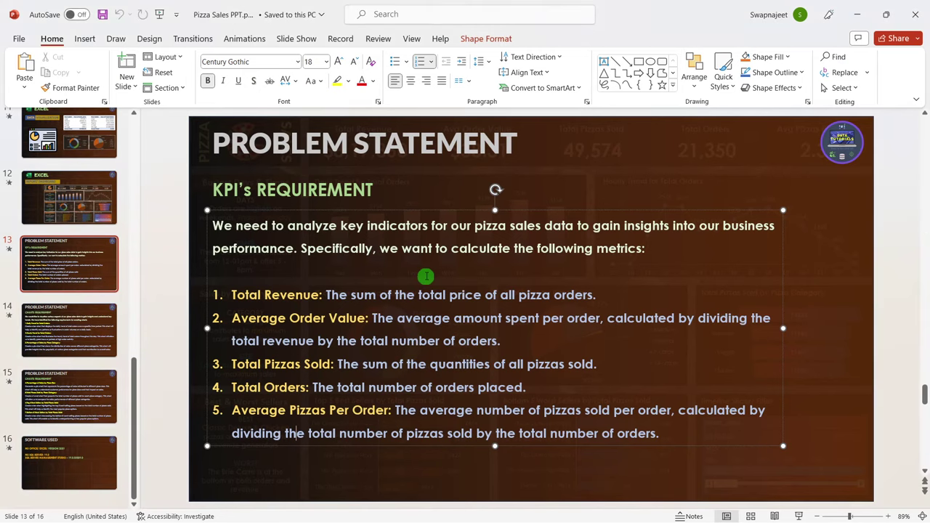
{"action": "key", "text": "alt+Tab"}
{"action": "key", "text": "alt+Tab"}
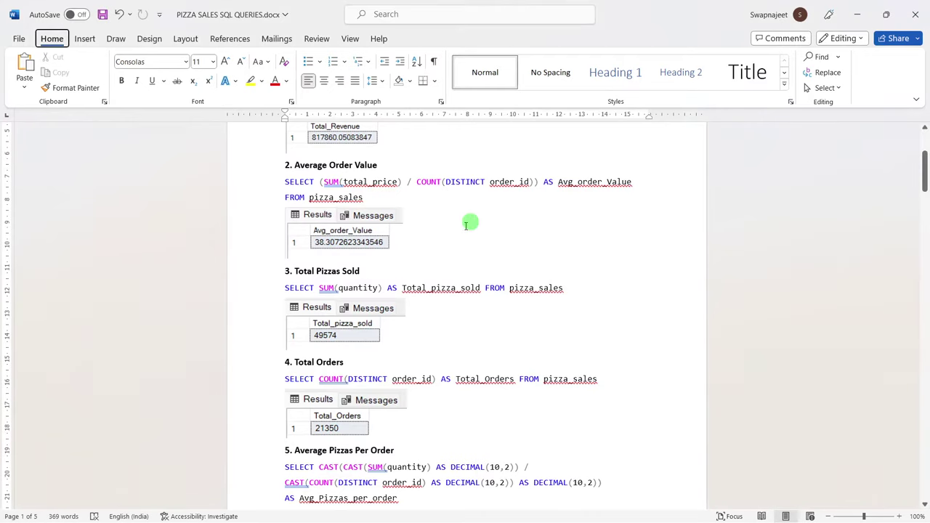
{"action": "scroll", "coordinate": [603, 298], "scroll_direction": "up", "scroll_amount": 5}
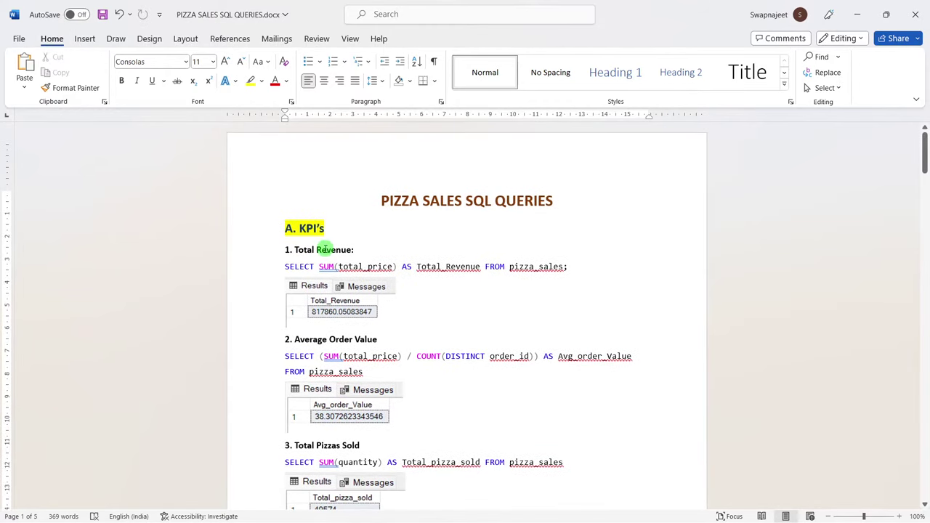
{"action": "key", "text": "alt+Tab"}
Step: Type Total Revenue in A2, Total Orders in B2 and Total Pizzas Sold in C2
{"action": "left_click", "coordinate": [86, 190]}
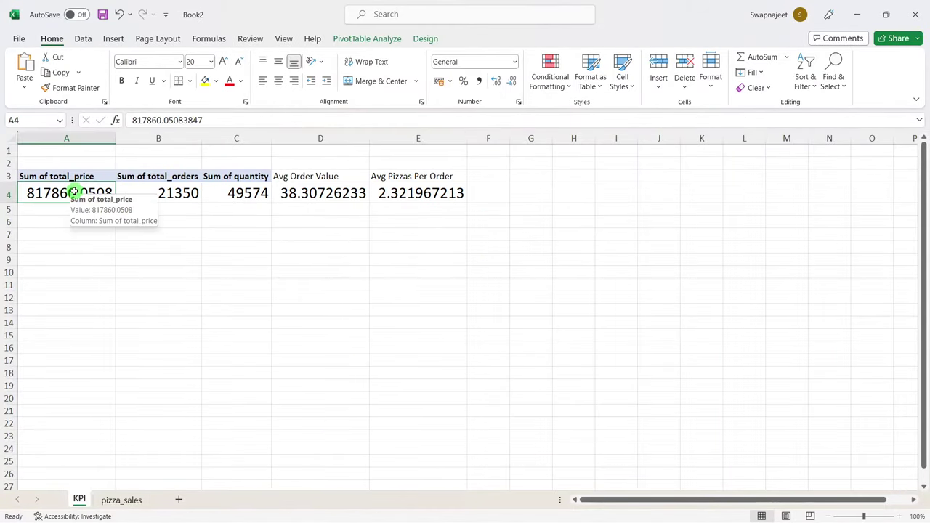
{"action": "left_click", "coordinate": [63, 164]}
{"action": "type", "text": "Total Revenue"}
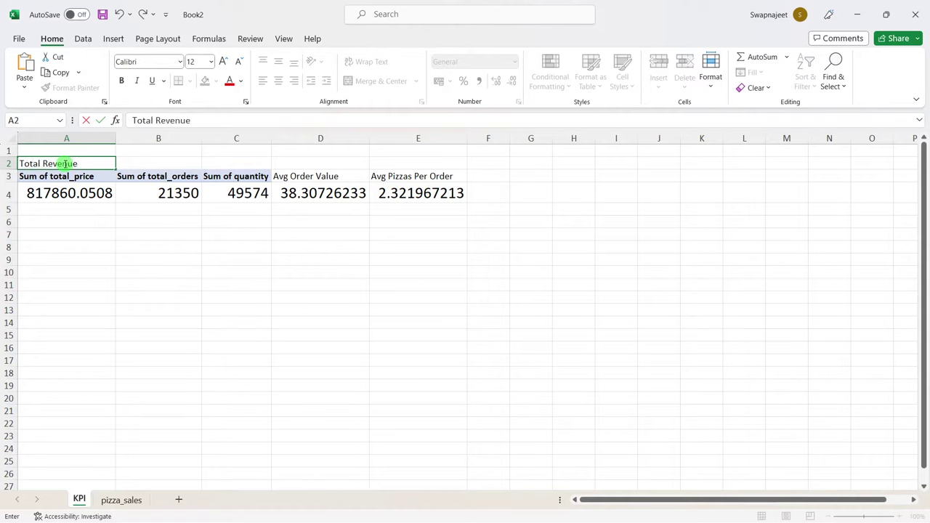
{"action": "left_click", "coordinate": [206, 358]}
{"action": "left_click", "coordinate": [170, 164]}
{"action": "type", "text": "Total Orders"}
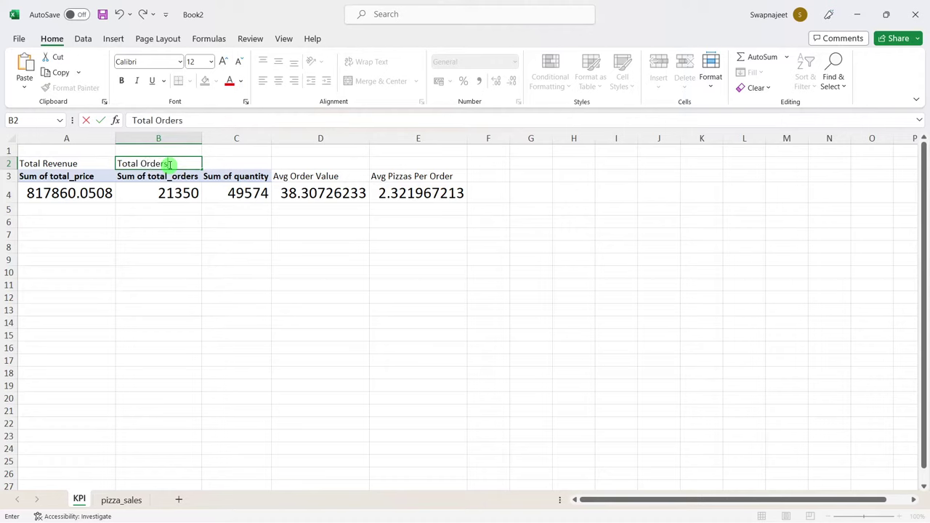
{"action": "left_click", "coordinate": [247, 164]}
{"action": "type", "text": "Total Pizzas Sold"}
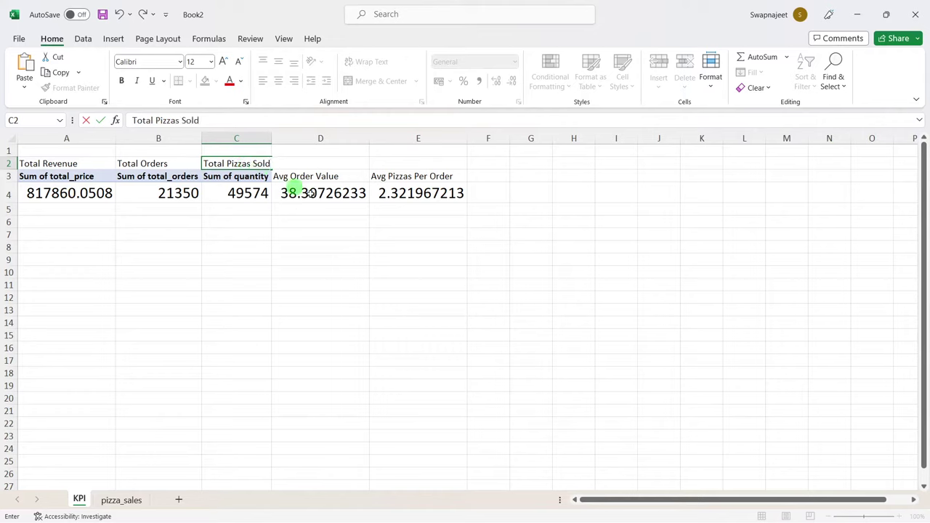
{"action": "left_click", "coordinate": [418, 298]}
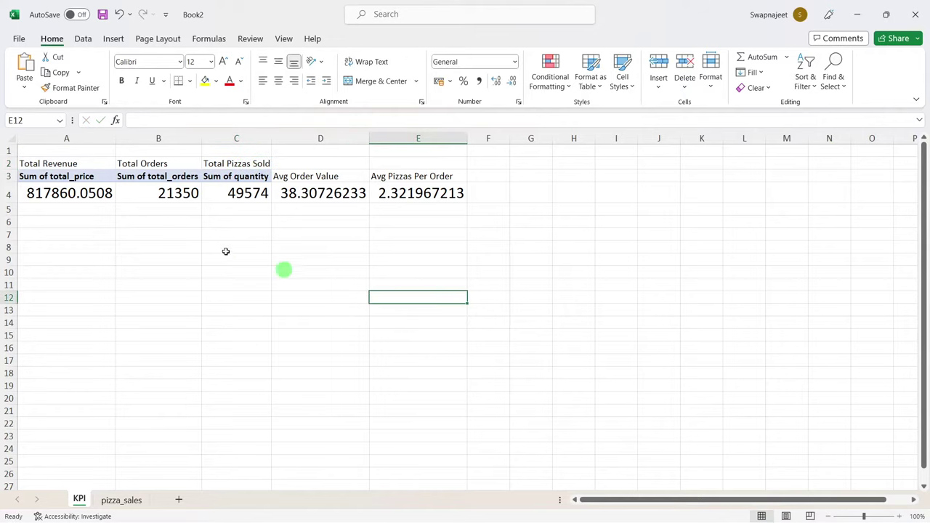
{"action": "left_click", "coordinate": [88, 164]}
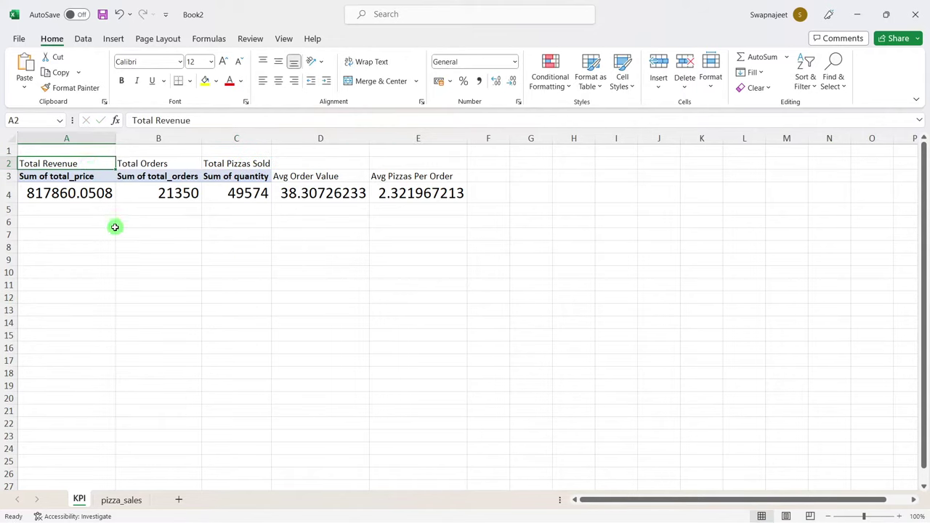
{"action": "key", "text": "alt+Tab"}
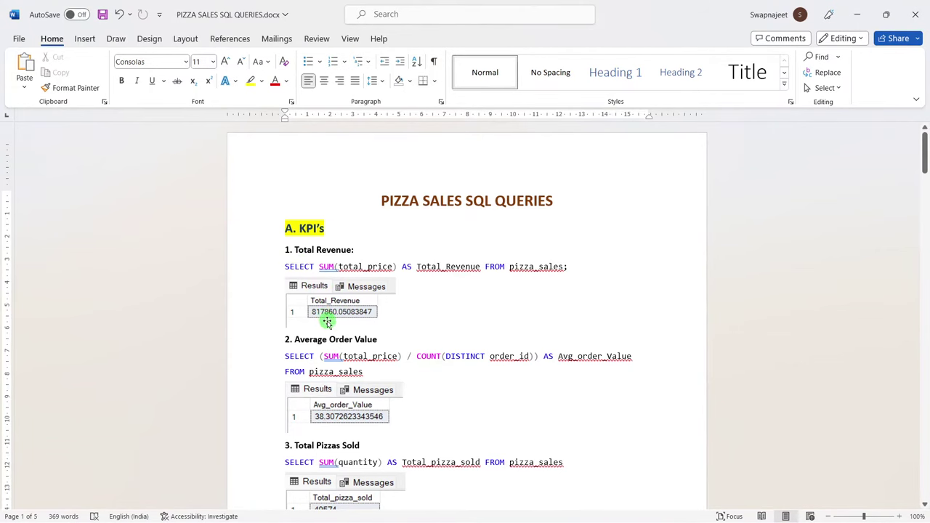
{"action": "key", "text": "alt+Tab"}
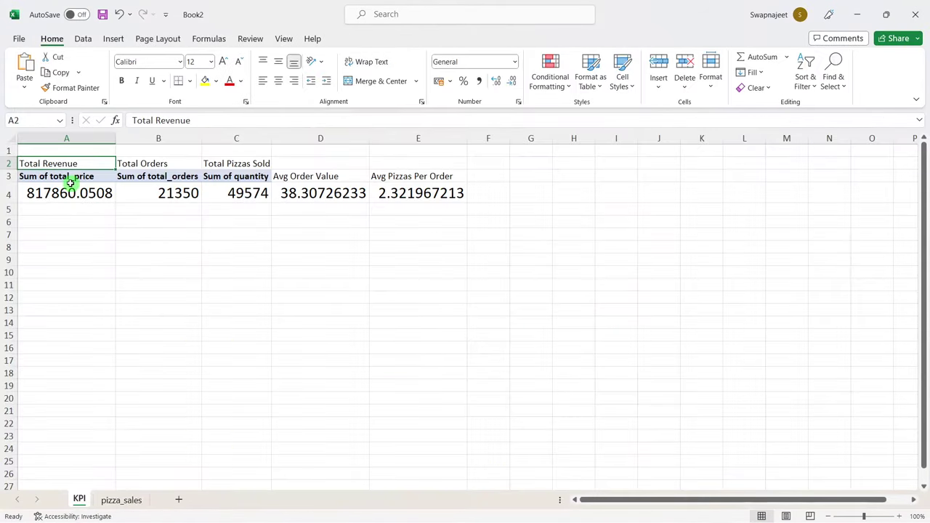
{"action": "left_click", "coordinate": [100, 193]}
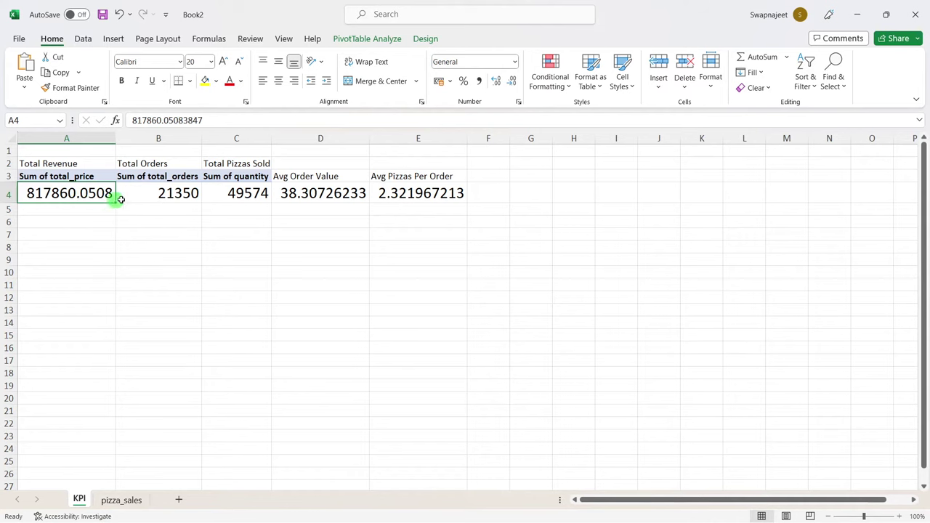
{"action": "left_click", "coordinate": [152, 206]}
{"action": "left_click", "coordinate": [155, 176]}
{"action": "key", "text": "alt+Tab"}
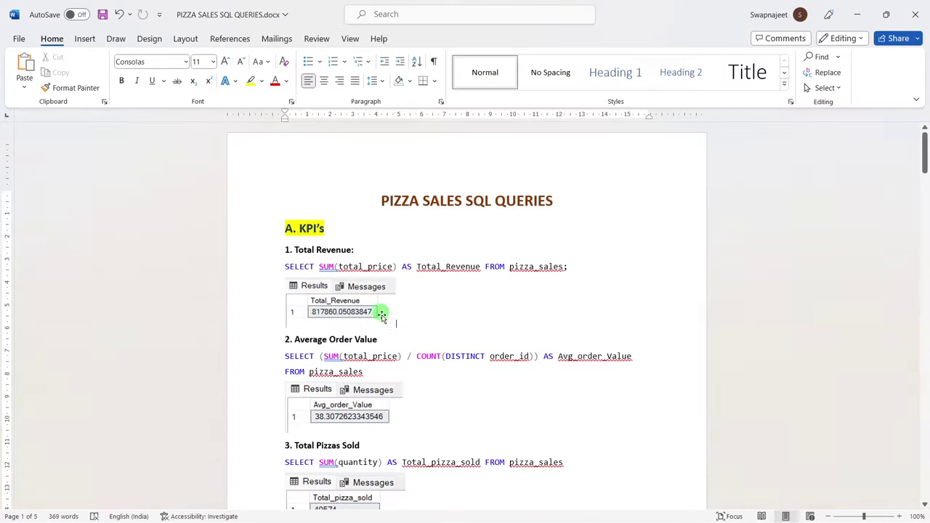
{"action": "scroll", "coordinate": [359, 353], "scroll_direction": "down", "scroll_amount": 2}
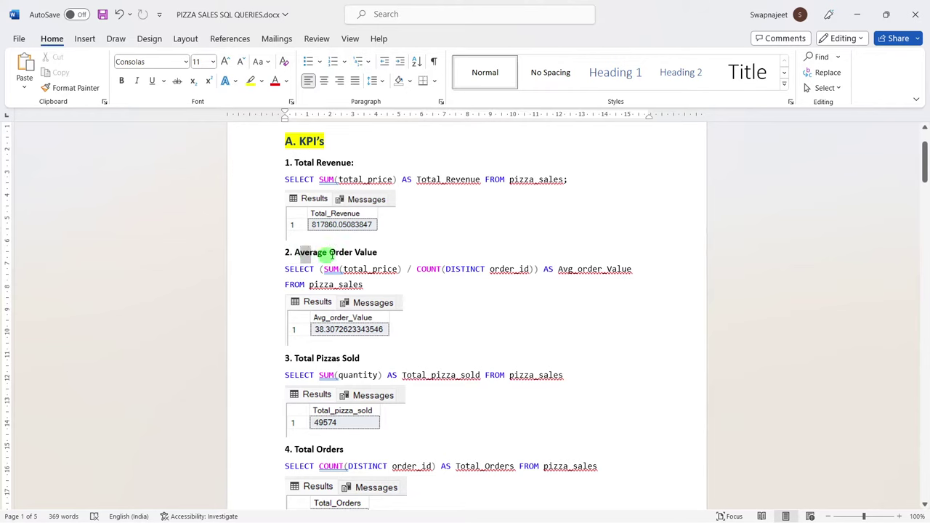
{"action": "left_click_drag", "start_coordinate": [295, 253], "coordinate": [386, 254]}
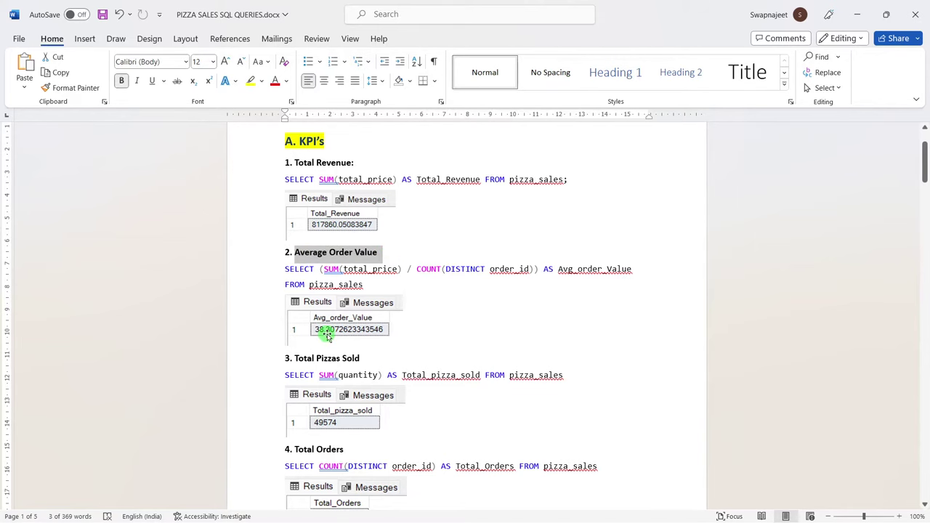
{"action": "key", "text": "alt+Tab"}
{"action": "left_click_drag", "start_coordinate": [305, 178], "coordinate": [311, 192]}
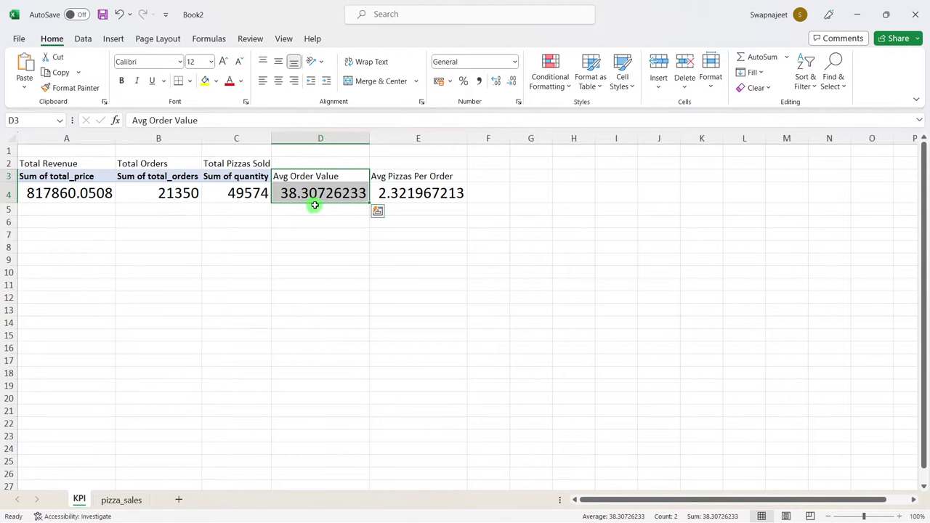
{"action": "key", "text": "alt+Tab"}
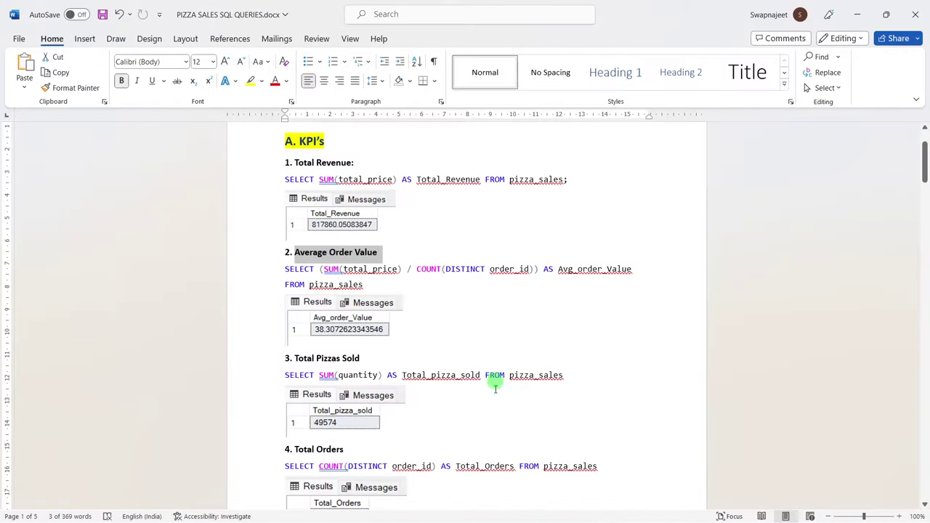
{"action": "scroll", "coordinate": [407, 353], "scroll_direction": "down", "scroll_amount": 2}
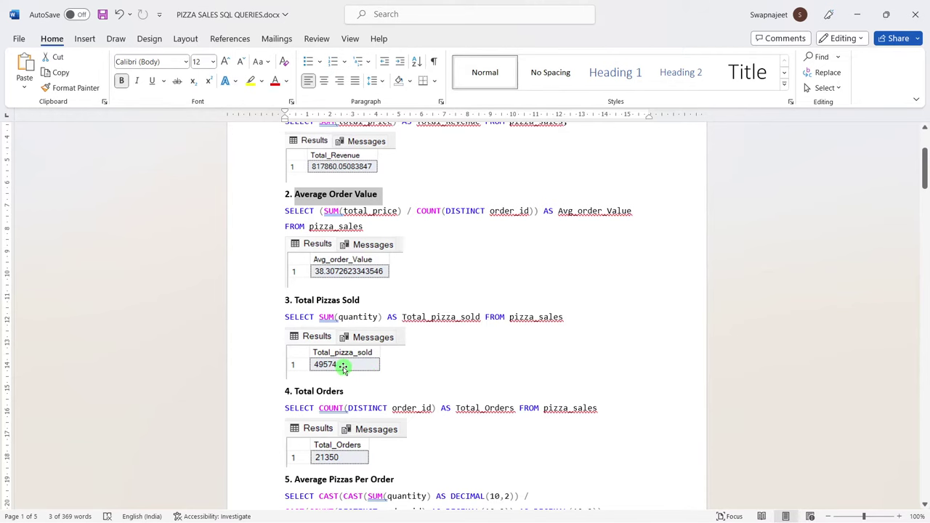
{"action": "key", "text": "alt+Tab"}
{"action": "left_click_drag", "start_coordinate": [231, 168], "coordinate": [230, 190]}
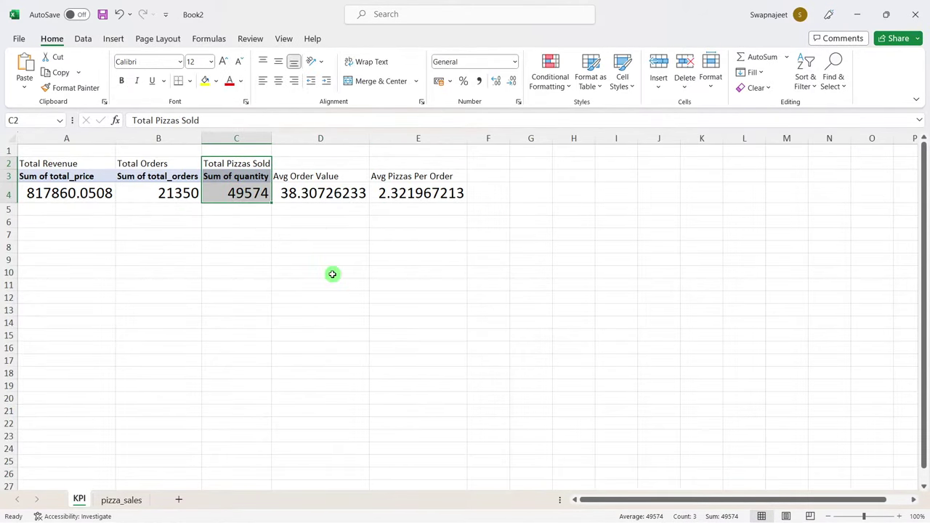
{"action": "key", "text": "alt+Tab"}
{"action": "scroll", "coordinate": [436, 349], "scroll_direction": "down", "scroll_amount": 2}
{"action": "scroll", "coordinate": [393, 389], "scroll_direction": "down", "scroll_amount": 2}
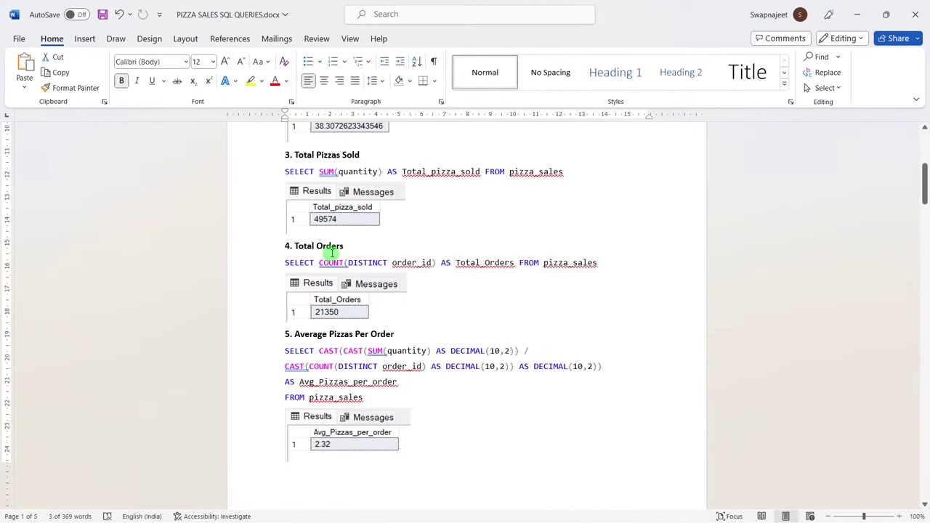
{"action": "key", "text": "alt+Tab"}
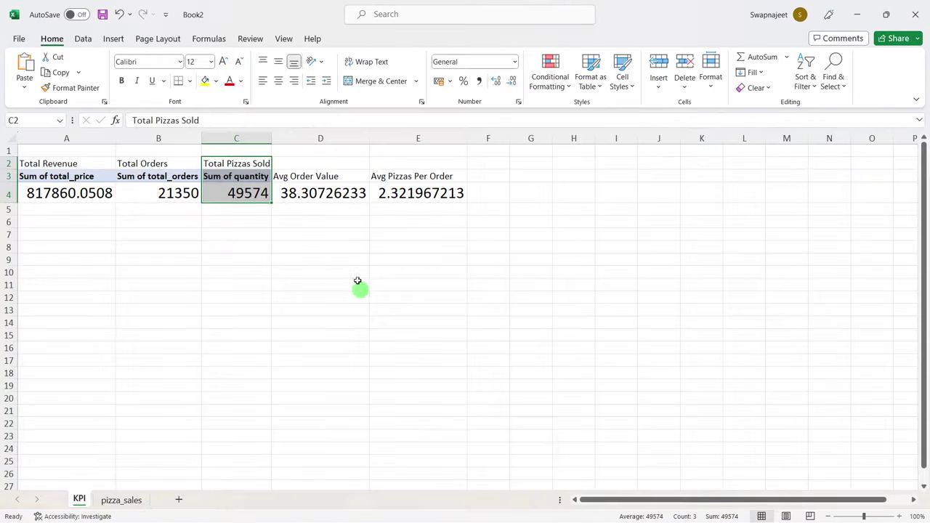
{"action": "left_click_drag", "start_coordinate": [180, 164], "coordinate": [178, 194]}
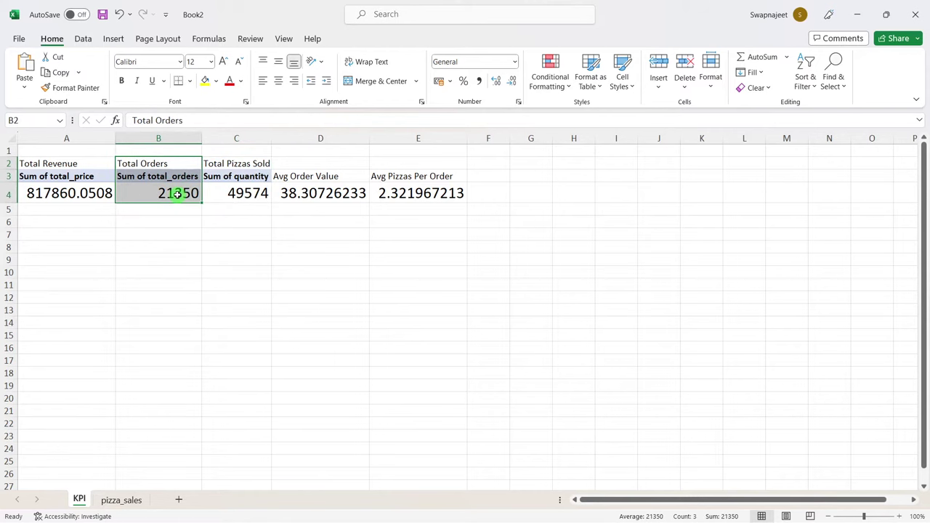
{"action": "key", "text": "alt+Tab"}
{"action": "scroll", "coordinate": [411, 404], "scroll_direction": "down", "scroll_amount": 1}
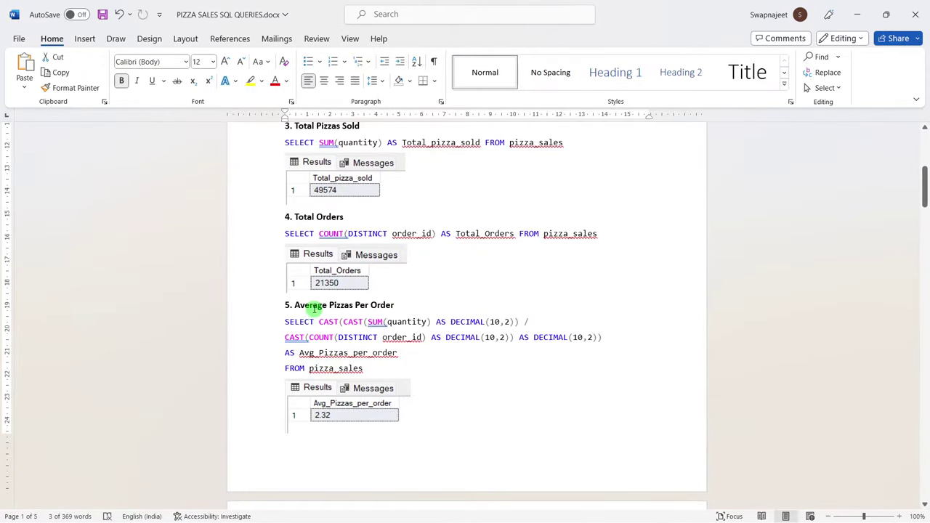
{"action": "key", "text": "alt+Tab"}
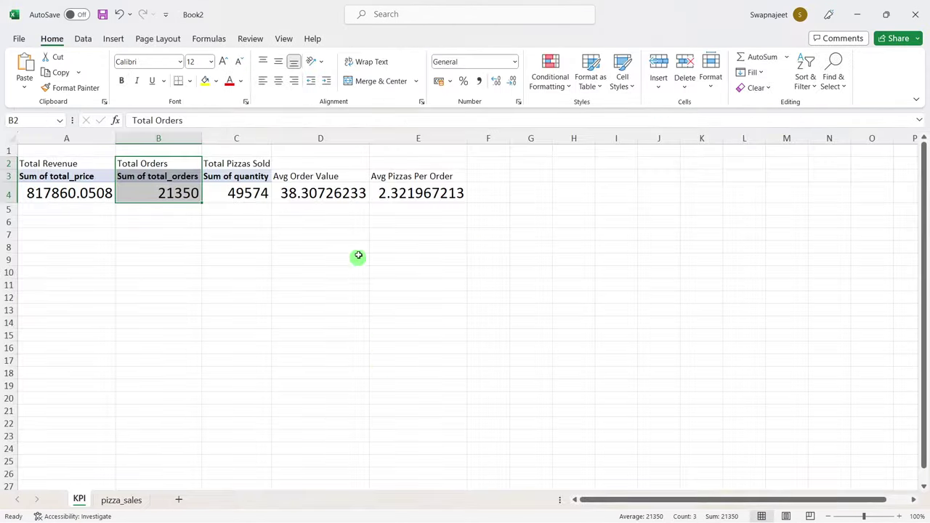
{"action": "left_click", "coordinate": [413, 222]}
{"action": "left_click_drag", "start_coordinate": [407, 176], "coordinate": [405, 201]}
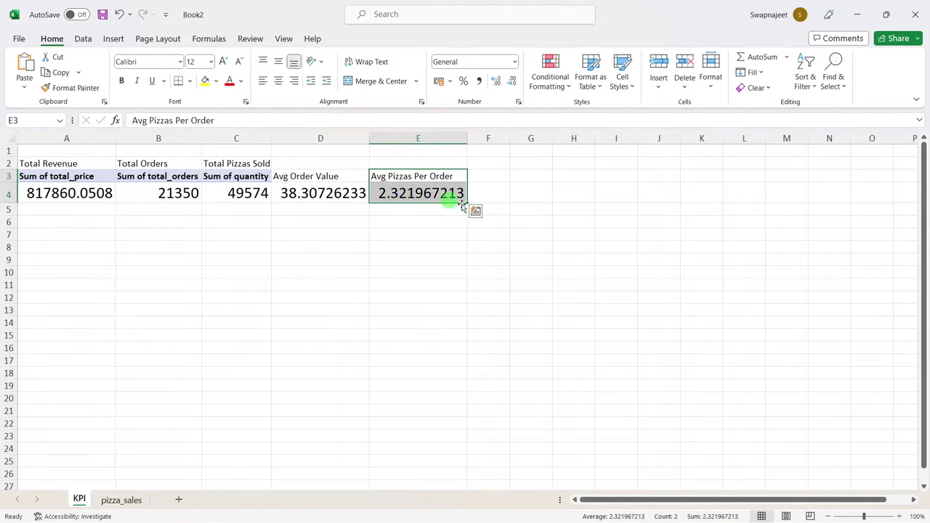
{"action": "left_click", "coordinate": [330, 246]}
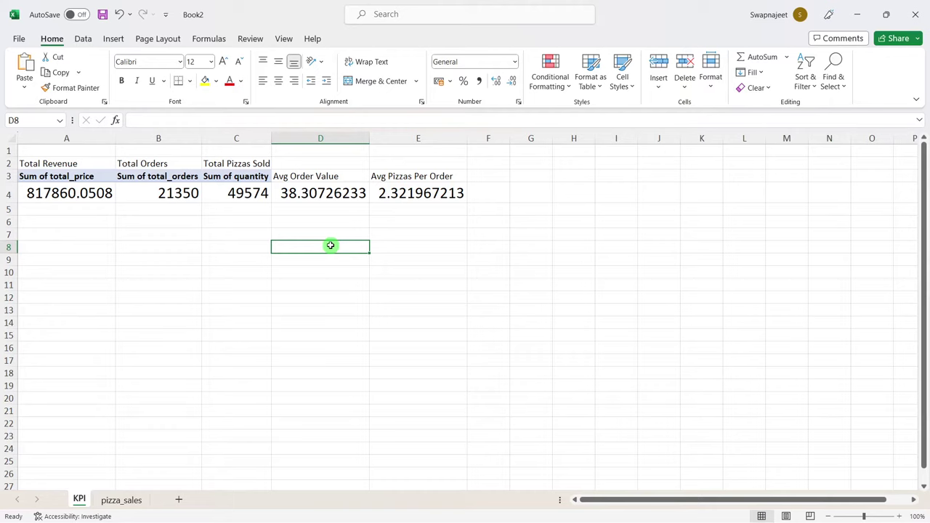
{"action": "left_click", "coordinate": [428, 323]}
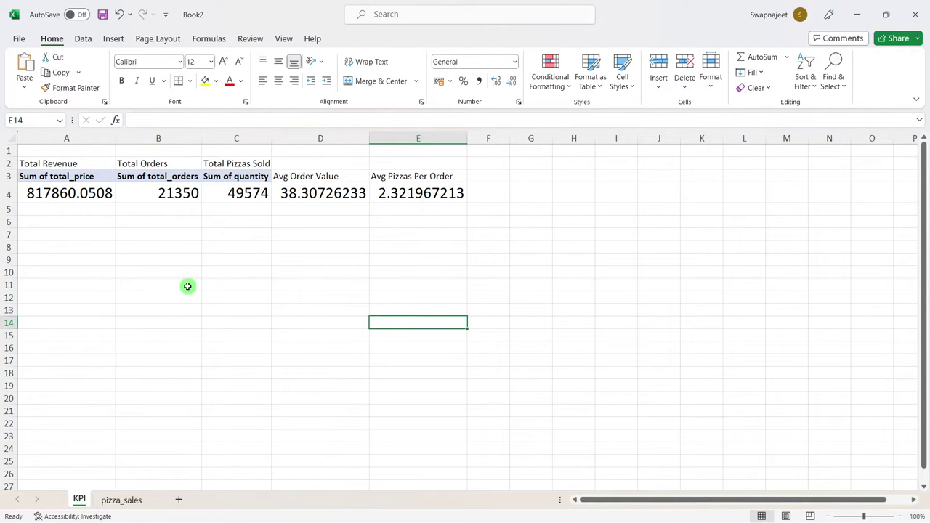
Step: Insert a new blank sheet and name it Dashboard
{"action": "left_click", "coordinate": [180, 500]}
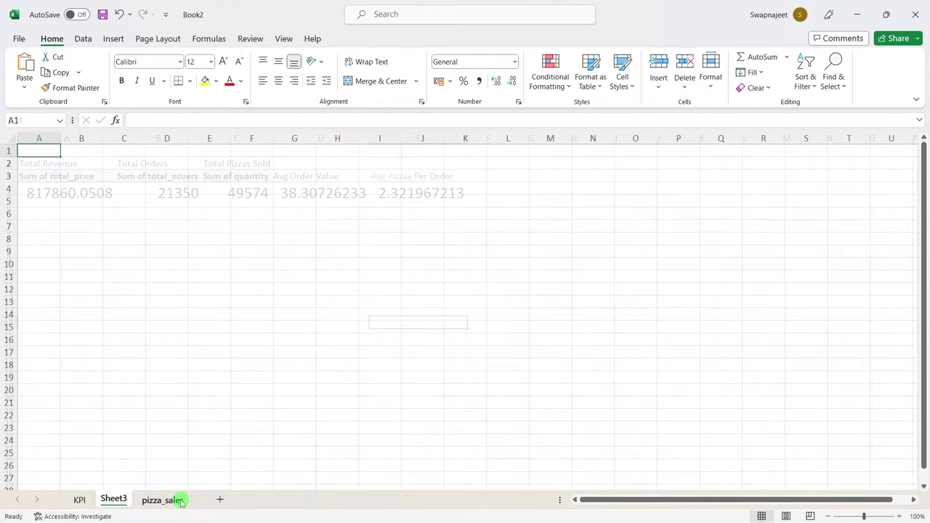
{"action": "double_click", "coordinate": [116, 500]}
{"action": "type", "text": "Dashboard"}
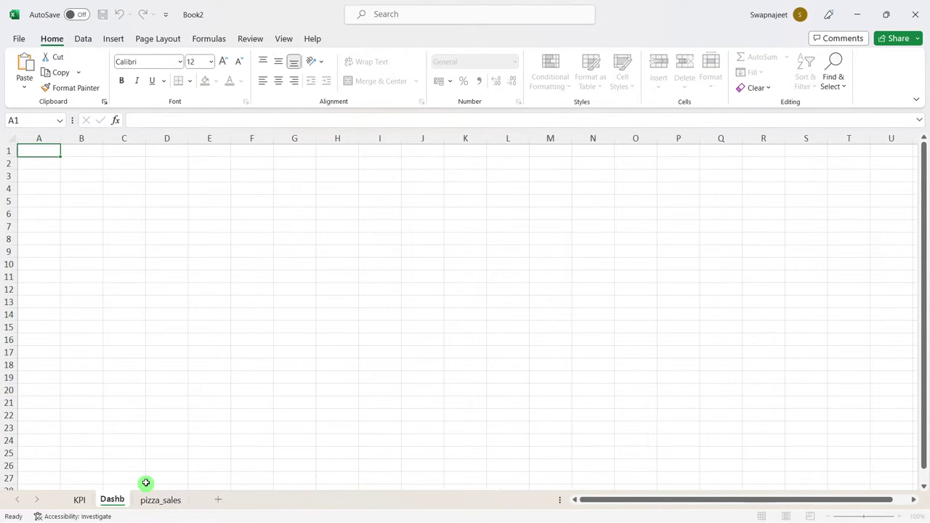
{"action": "key", "text": "Return"}
{"action": "left_click", "coordinate": [175, 438]}
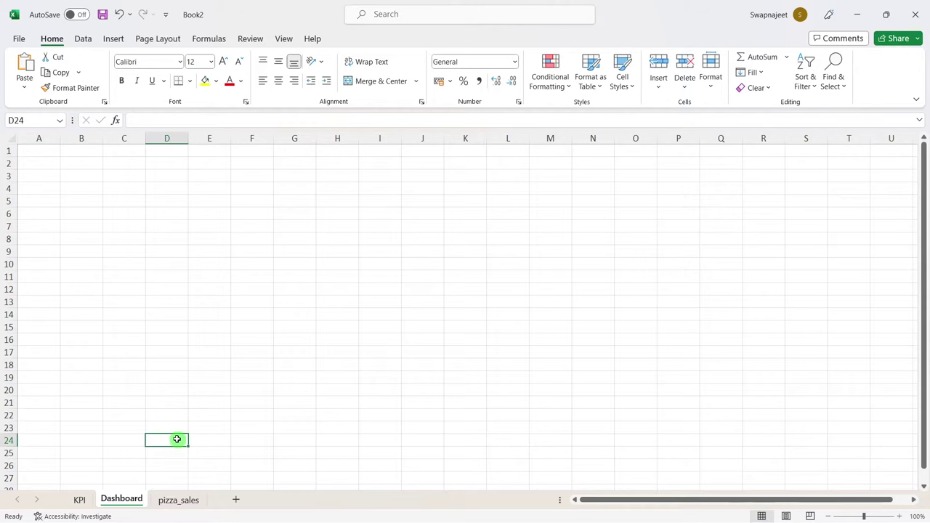
{"action": "left_click", "coordinate": [177, 215]}
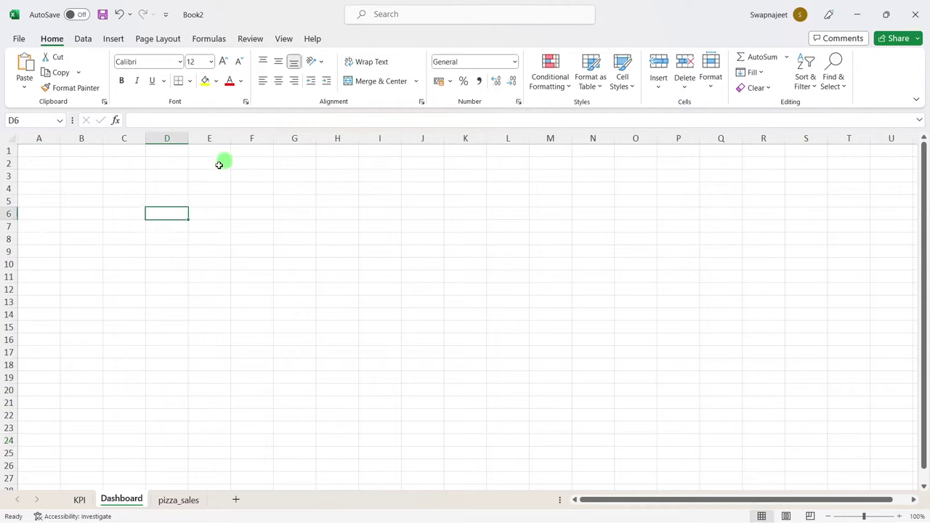
Step: Hide the Dashboard sheet's gridlines, then bring up the finished Pizza Sales Data dashboard
{"action": "left_click", "coordinate": [114, 40]}
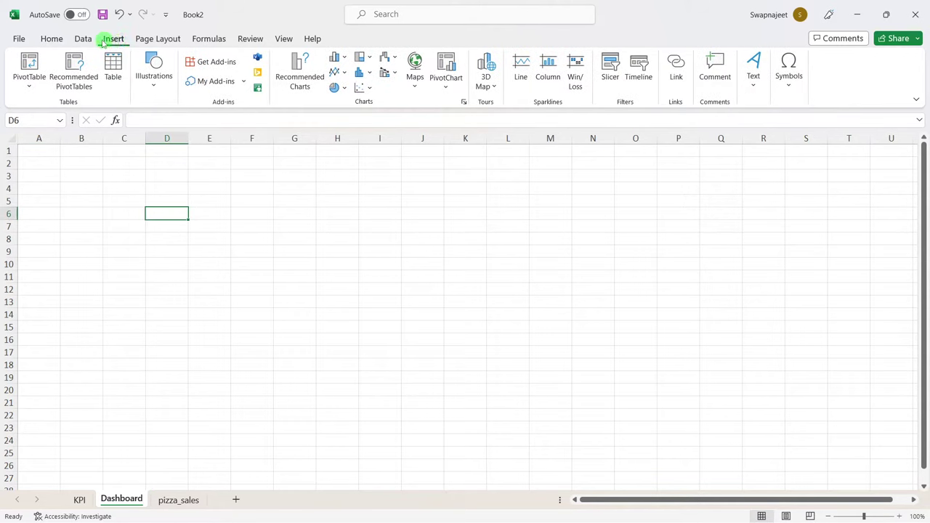
{"action": "left_click", "coordinate": [277, 44]}
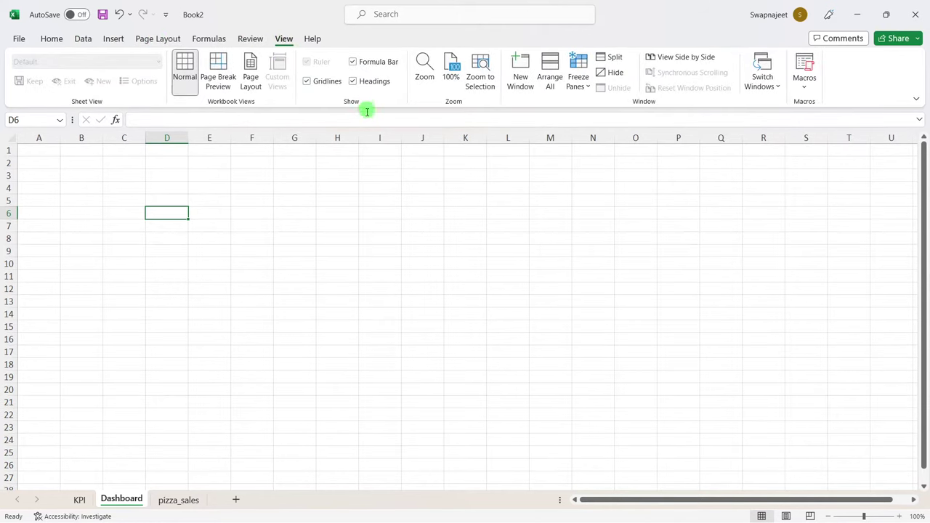
{"action": "left_click", "coordinate": [324, 80]}
{"action": "left_click", "coordinate": [259, 290]}
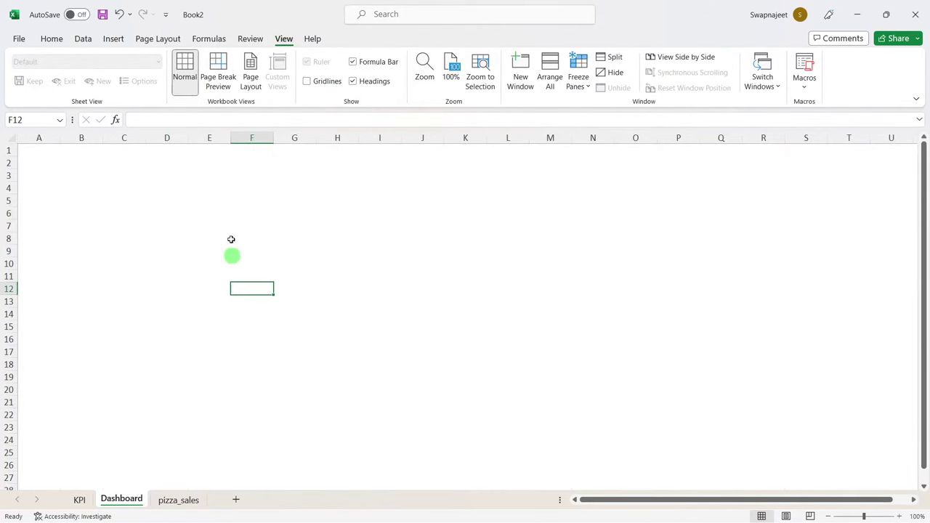
{"action": "left_click_drag", "start_coordinate": [280, 200], "coordinate": [690, 363]}
{"action": "left_click", "coordinate": [234, 287]}
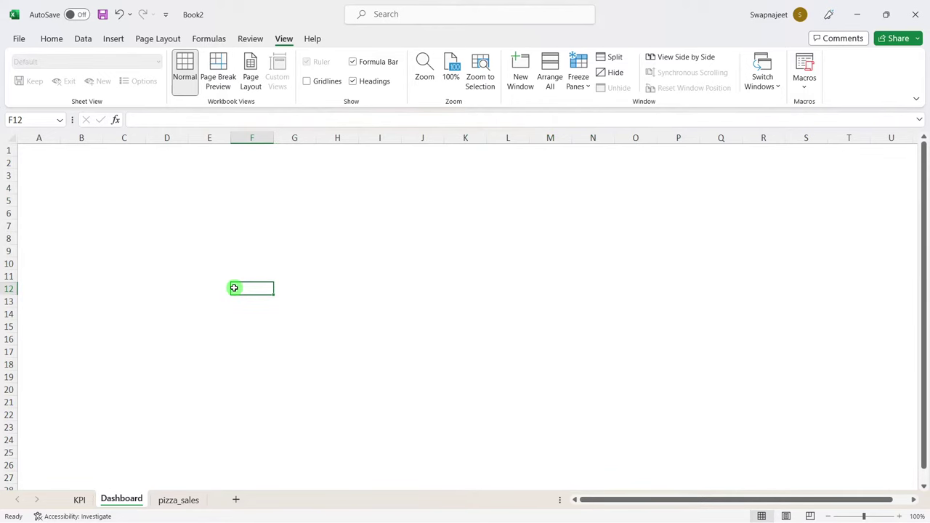
{"action": "key", "text": "alt+Tab"}
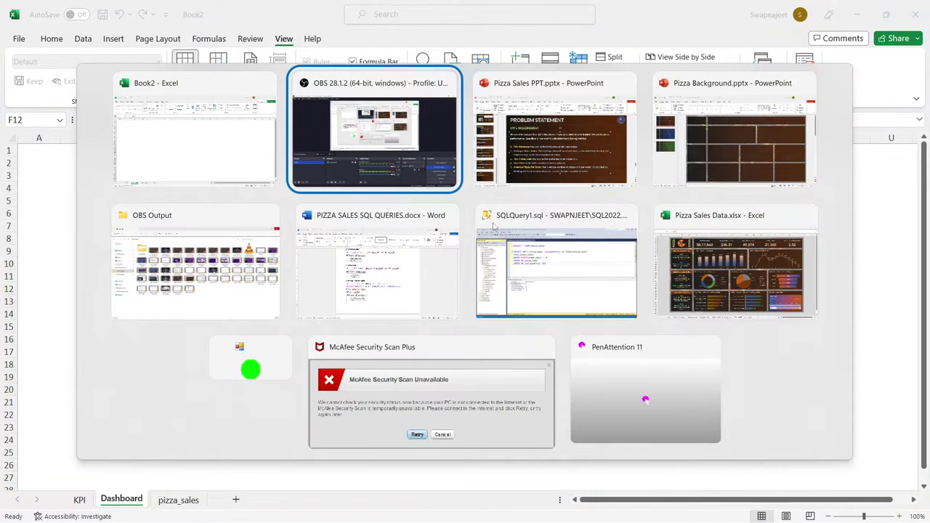
{"action": "left_click", "coordinate": [690, 279]}
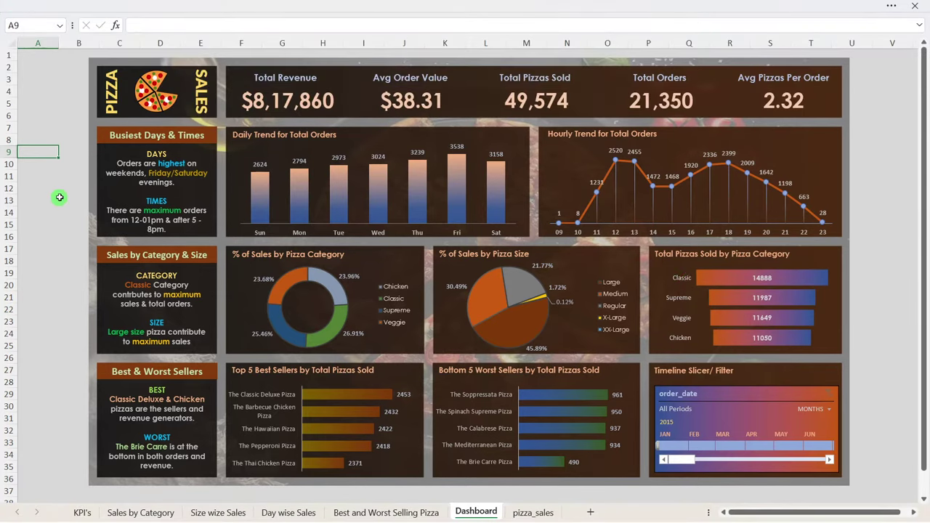
Step: Look over the finished dashboard image, then switch to the Pizza Background presentation
{"action": "left_click", "coordinate": [90, 125]}
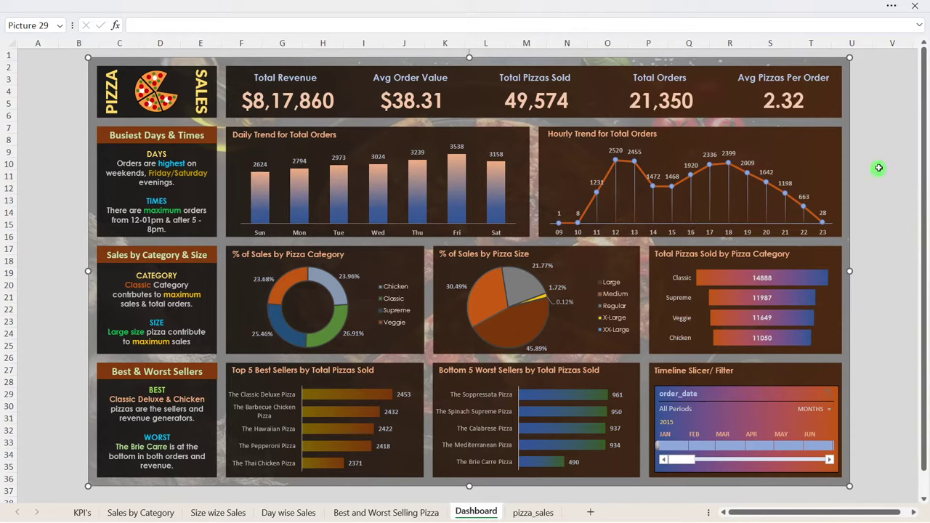
{"action": "left_click", "coordinate": [886, 118]}
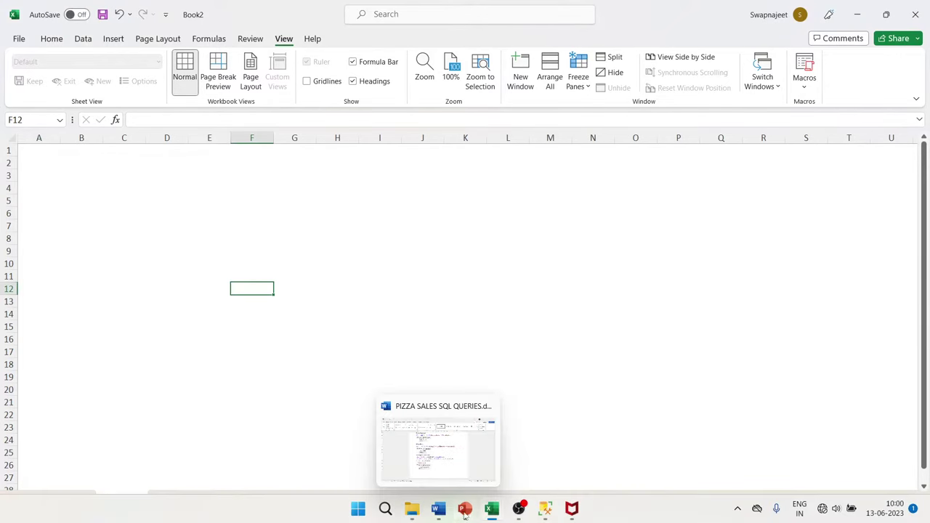
{"action": "mouse_move", "coordinate": [472, 512]}
{"action": "left_click", "coordinate": [518, 457]}
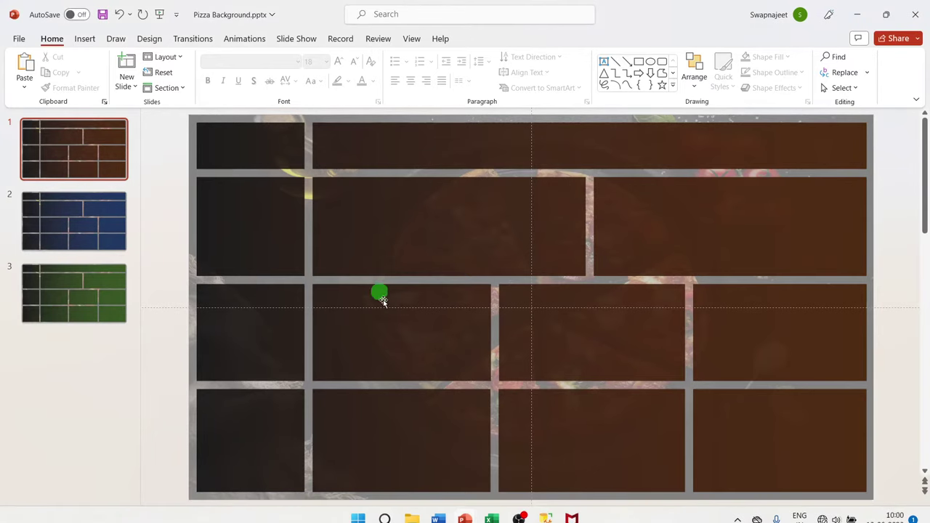
{"action": "left_click", "coordinate": [94, 374]}
{"action": "left_click", "coordinate": [85, 168]}
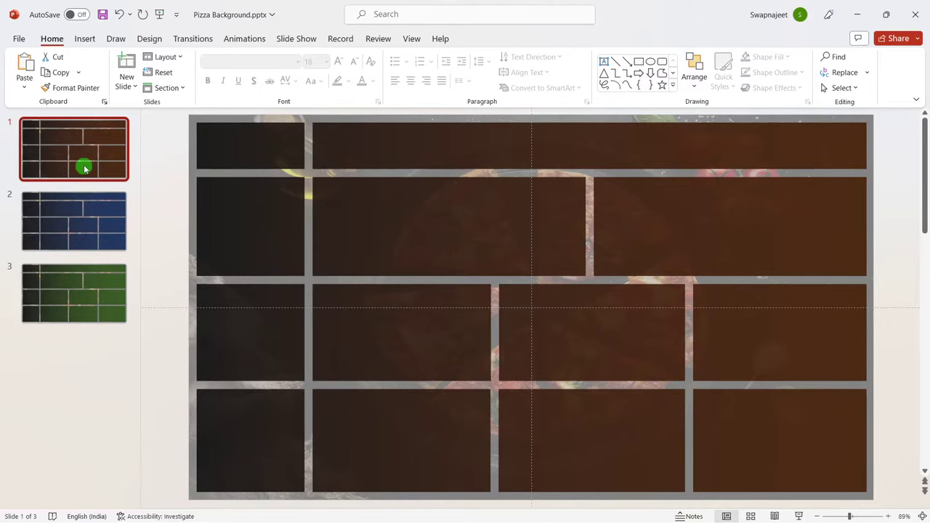
{"action": "key", "text": "Down"}
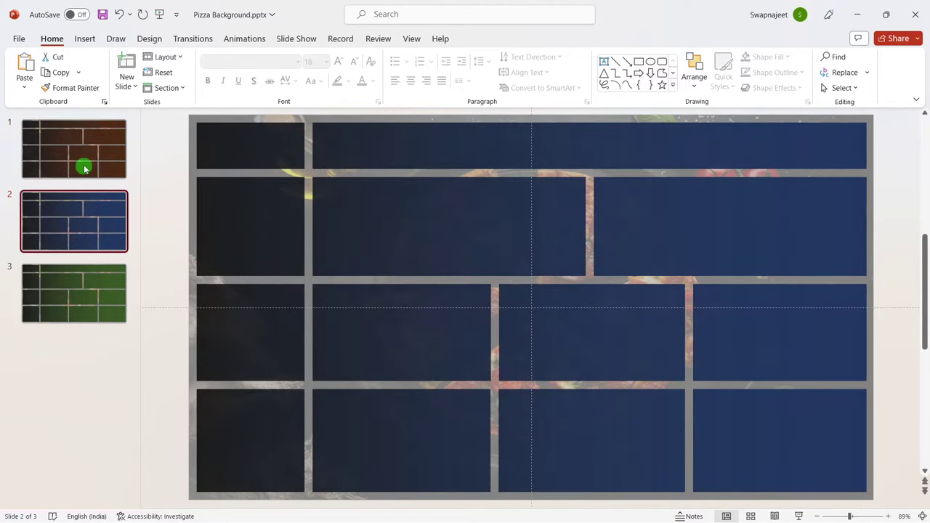
{"action": "key", "text": "Down"}
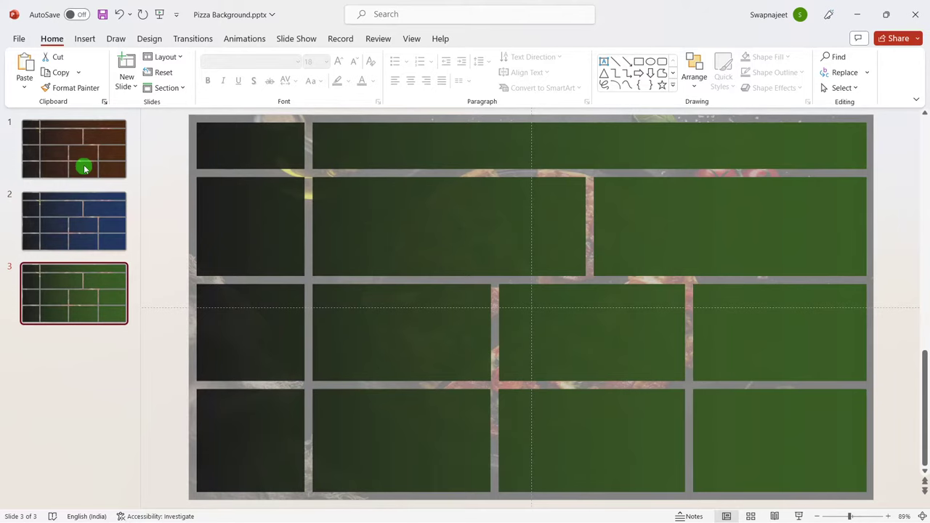
{"action": "key", "text": "Up"}
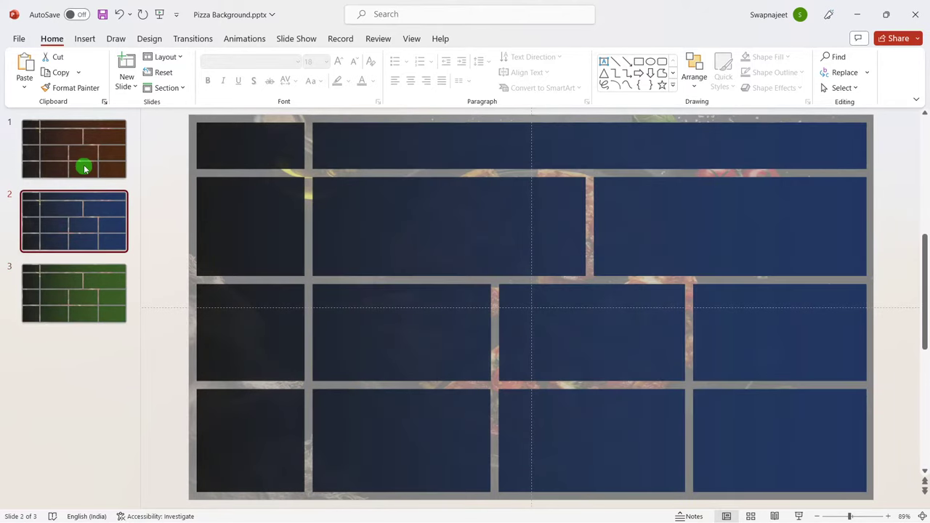
{"action": "key", "text": "Up"}
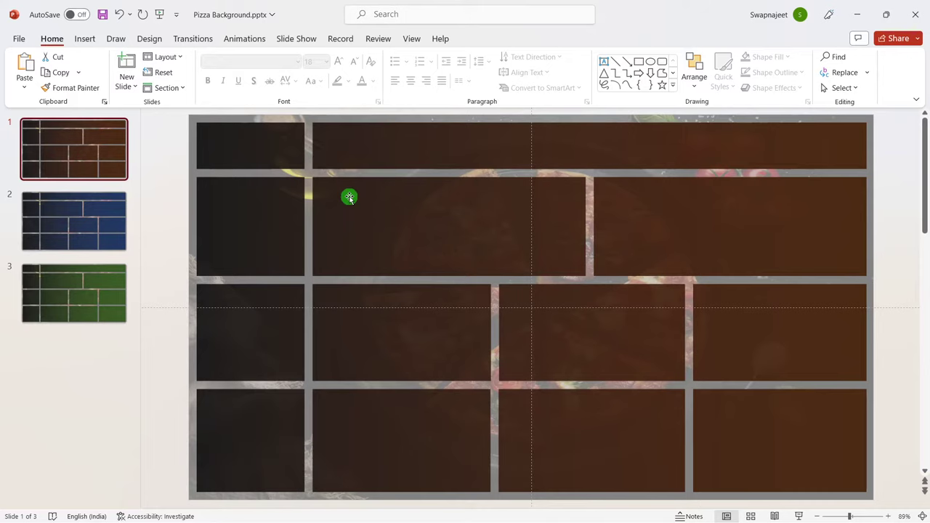
Step: Save just the current slide as JPEG Pizza Background.jpg on drive D (New Volume)
{"action": "left_click", "coordinate": [19, 42]}
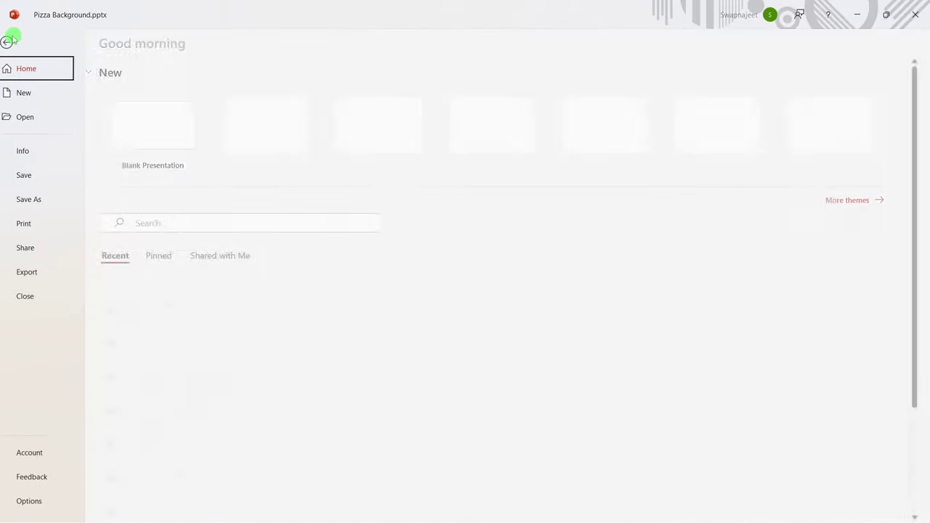
{"action": "left_click", "coordinate": [45, 203]}
{"action": "left_click", "coordinate": [334, 170]}
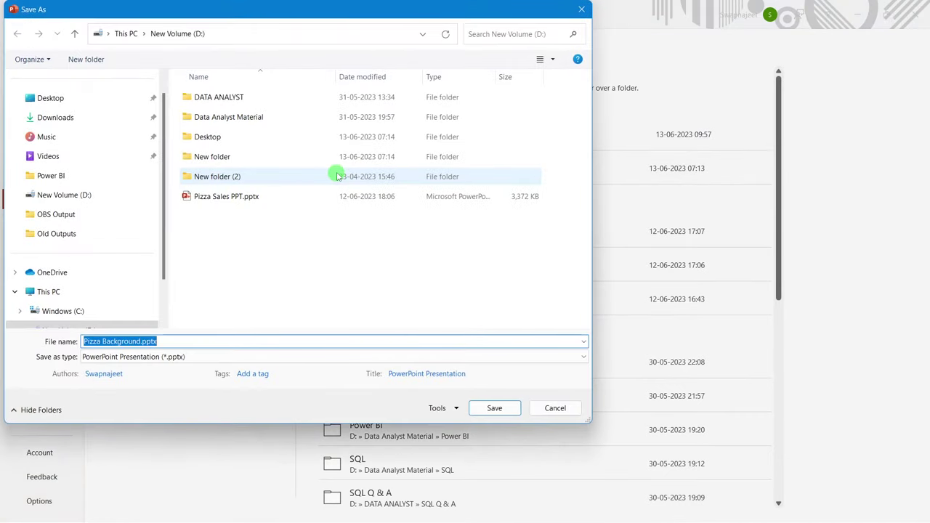
{"action": "left_click", "coordinate": [153, 358]}
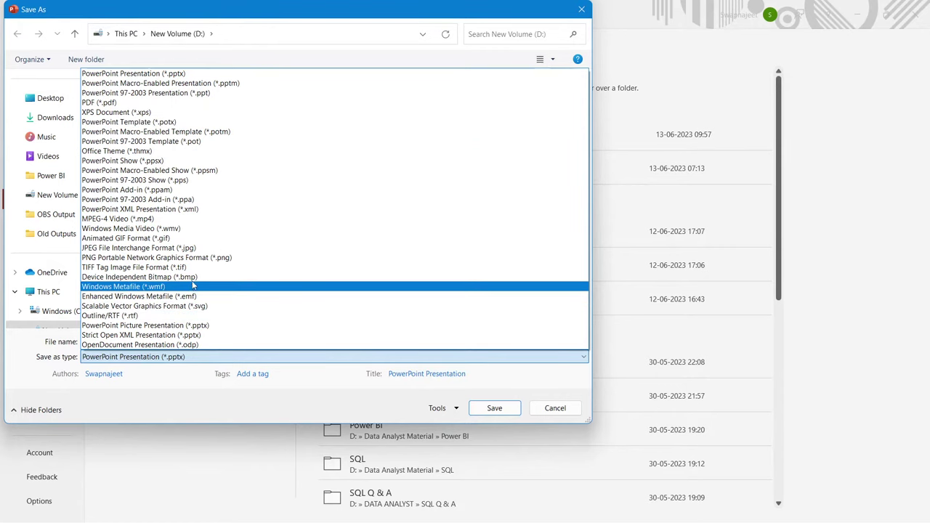
{"action": "left_click", "coordinate": [193, 248]}
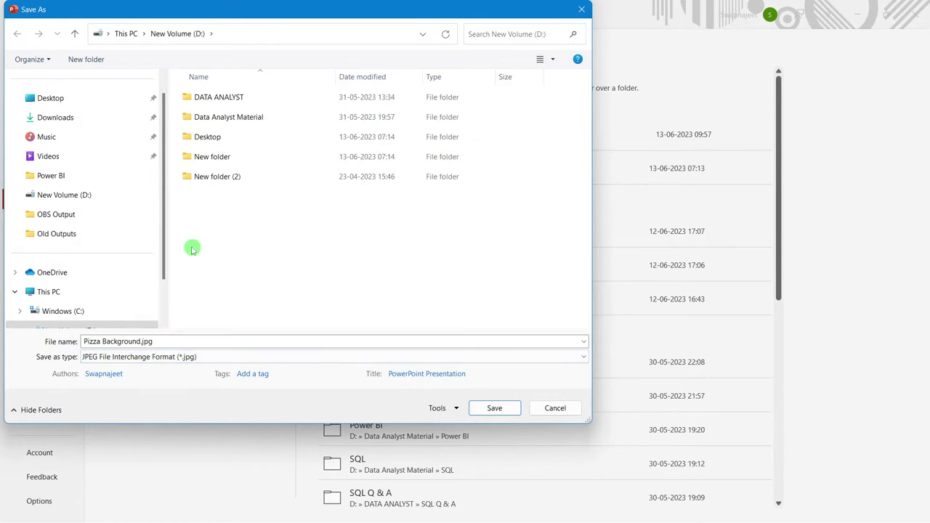
{"action": "left_click", "coordinate": [505, 408]}
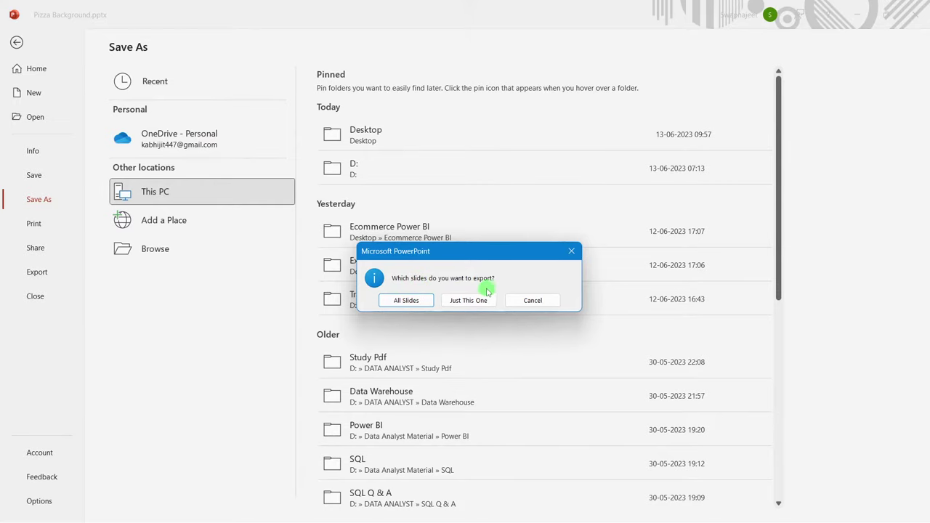
{"action": "left_click", "coordinate": [469, 304]}
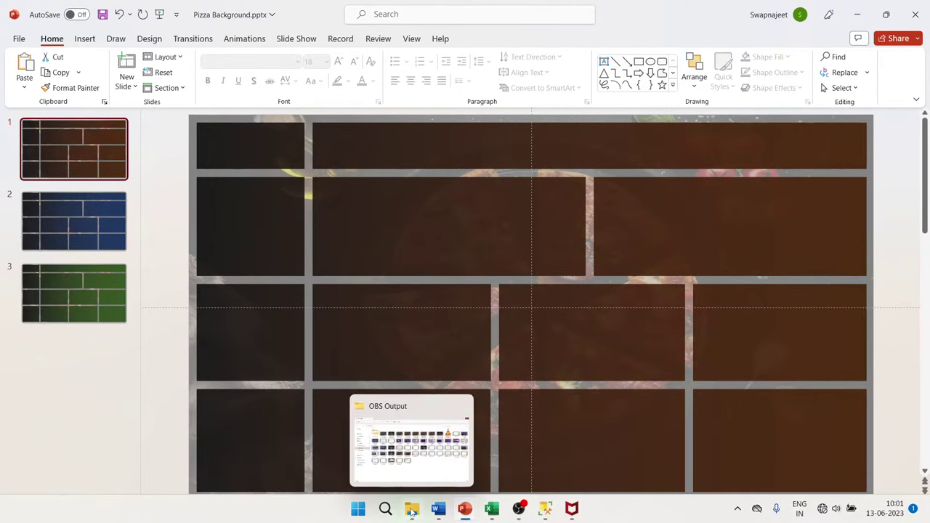
Step: Open Pizza Background.jpg from drive D in Windows Photos
{"action": "left_click", "coordinate": [411, 512]}
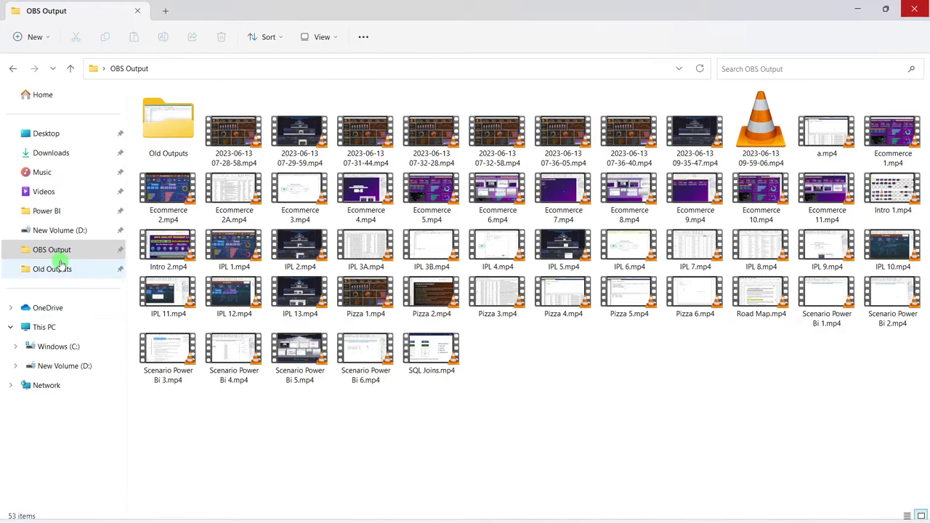
{"action": "left_click", "coordinate": [81, 368]}
{"action": "double_click", "coordinate": [827, 138]}
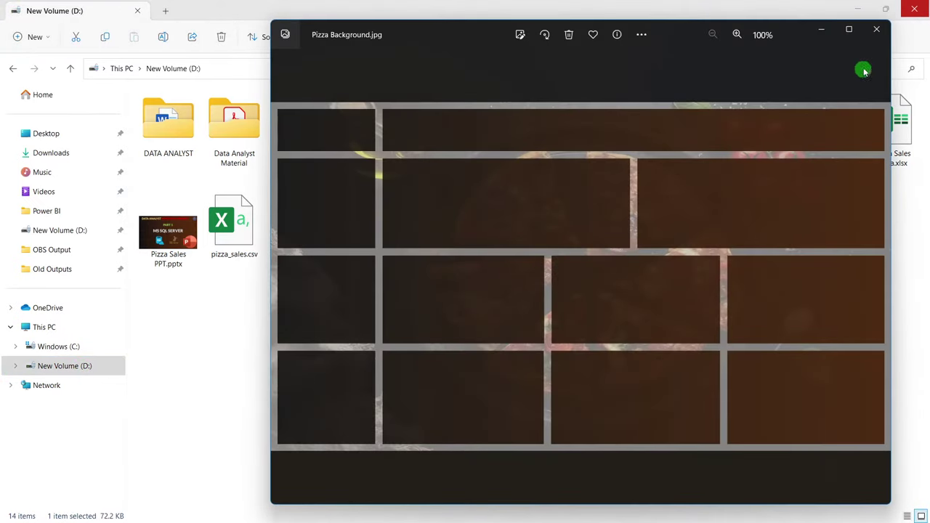
Step: Copy the image to the clipboard and return to the Book2 workbook
{"action": "right_click", "coordinate": [586, 215]}
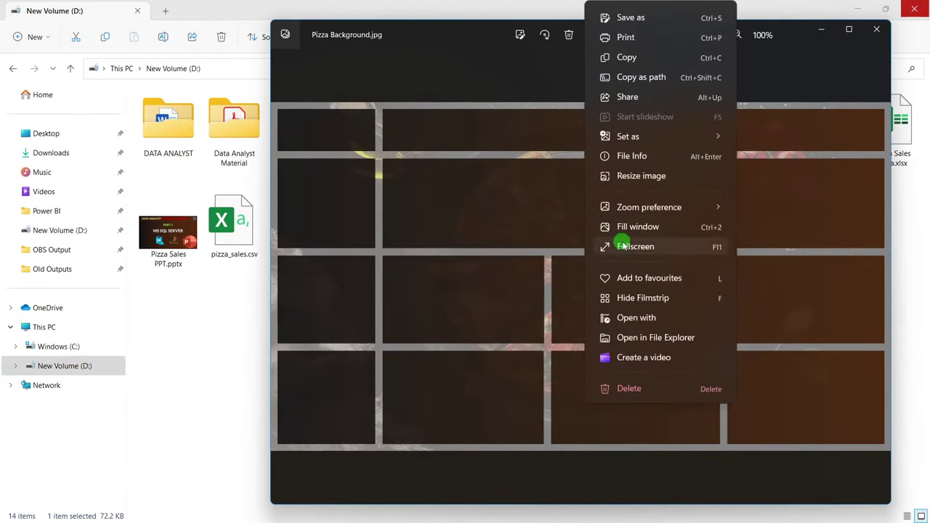
{"action": "left_click", "coordinate": [635, 58]}
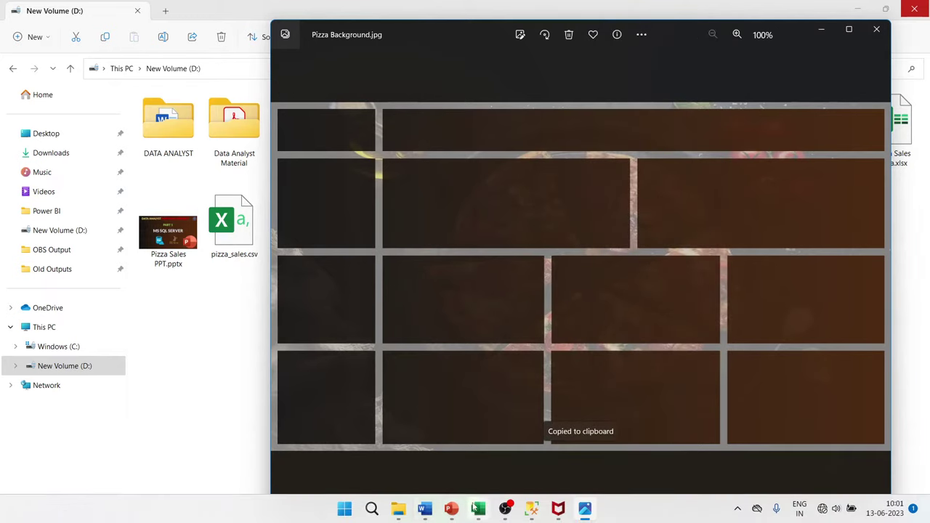
{"action": "mouse_move", "coordinate": [478, 508]}
{"action": "left_click", "coordinate": [538, 440]}
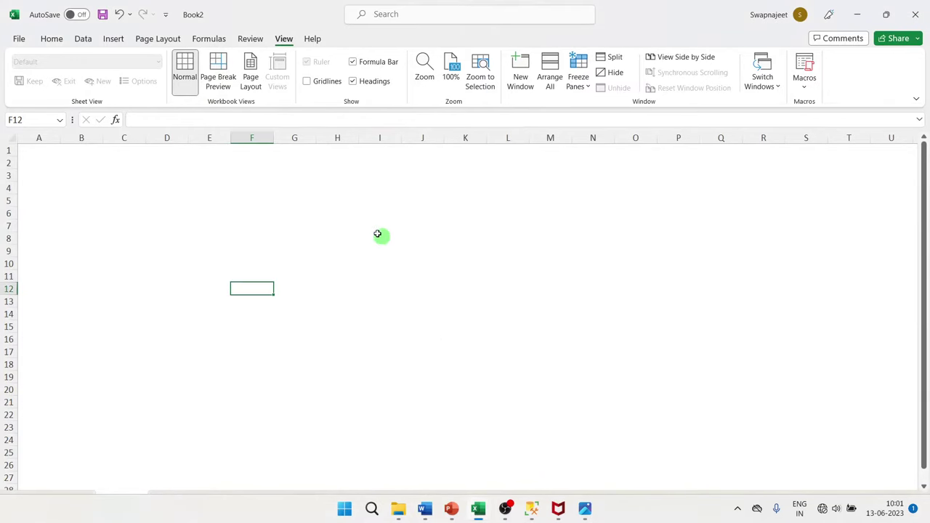
Step: Paste the Pizza Background image at cell B2 of the Dashboard sheet and drag it into place
{"action": "left_click", "coordinate": [72, 165]}
{"action": "key", "text": "ctrl+v"}
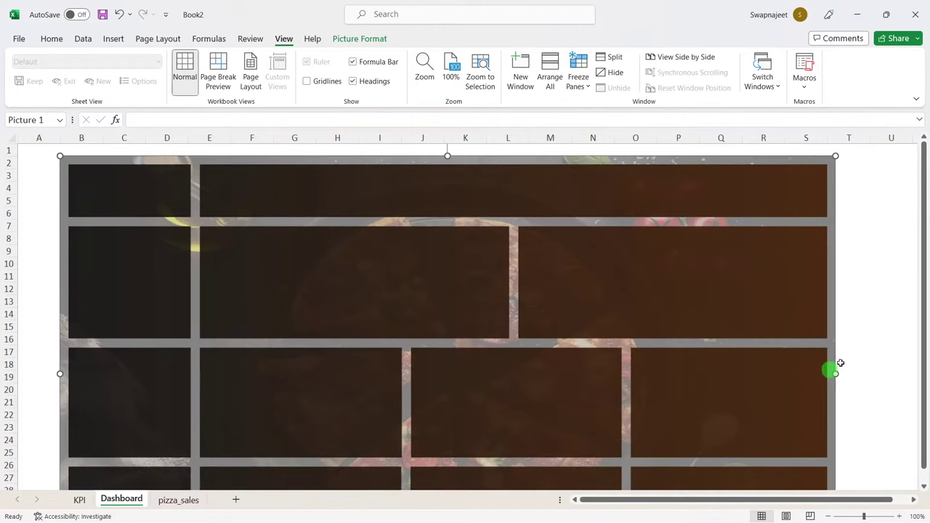
{"action": "scroll", "coordinate": [841, 297], "scroll_direction": "down", "scroll_amount": 4}
{"action": "scroll", "coordinate": [841, 298], "scroll_direction": "up", "scroll_amount": 4}
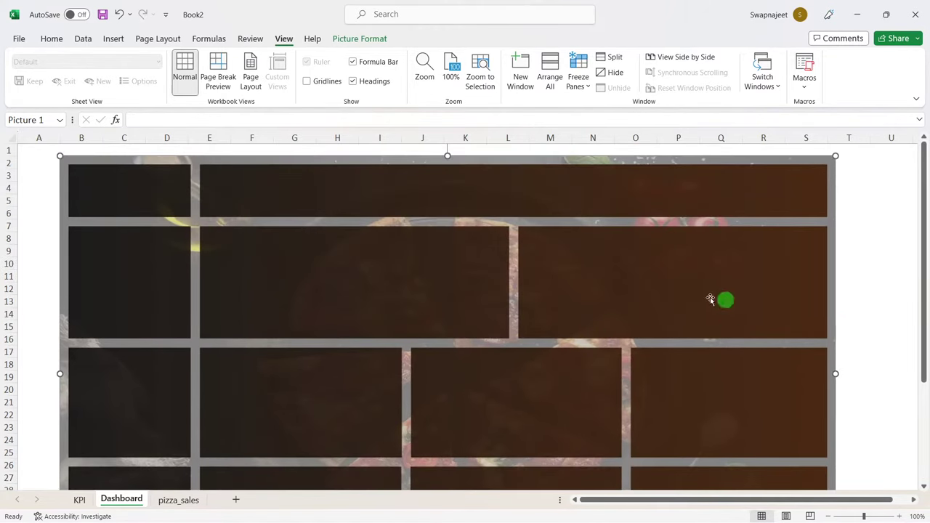
{"action": "left_click_drag", "start_coordinate": [618, 289], "coordinate": [657, 285]}
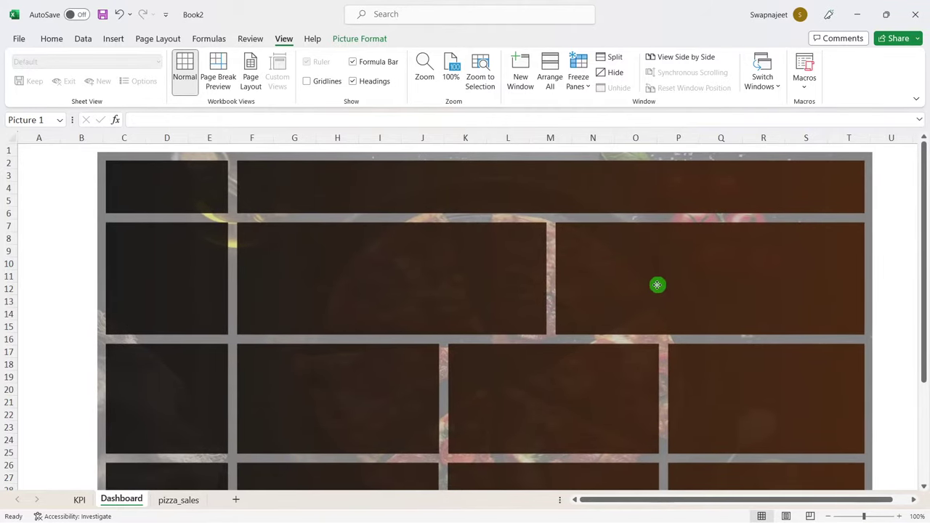
{"action": "left_click_drag", "start_coordinate": [656, 285], "coordinate": [647, 283]}
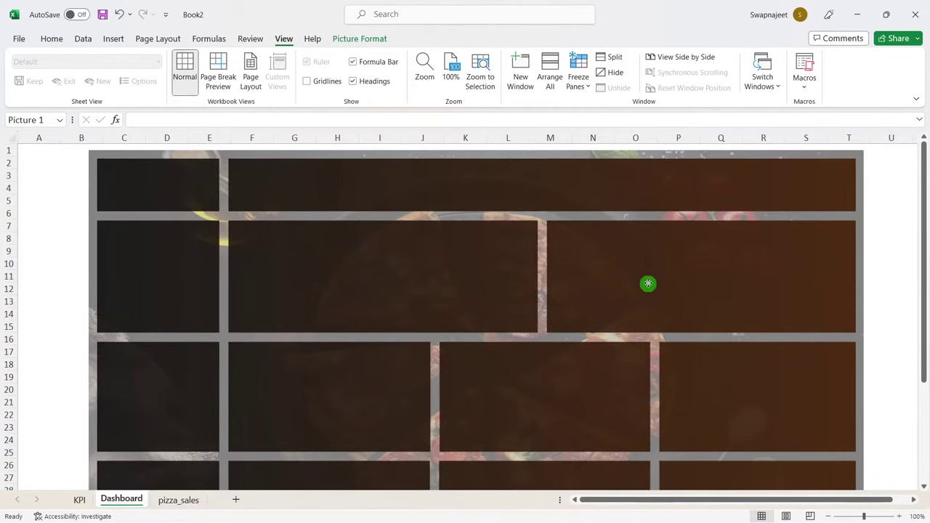
{"action": "left_click", "coordinate": [897, 252]}
Step: Resize the background picture to 20 cm high and 35 cm wide
{"action": "left_click", "coordinate": [353, 186]}
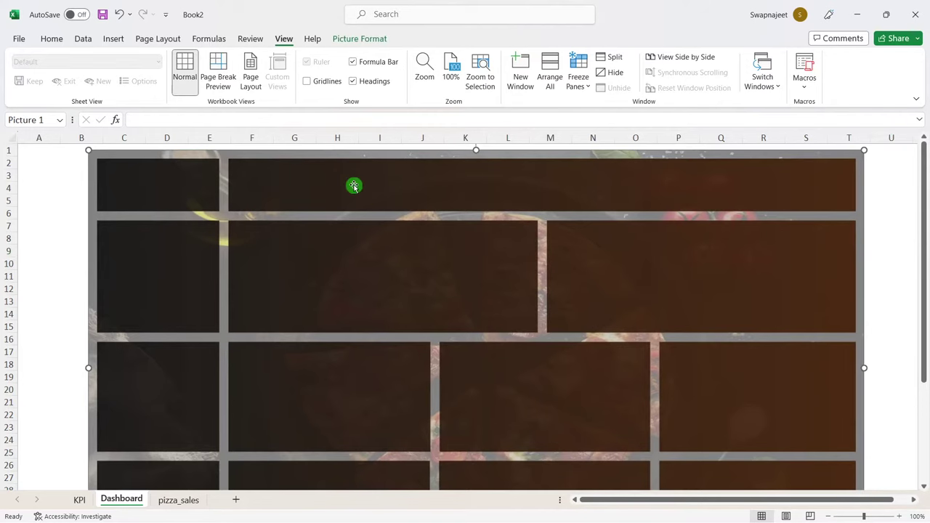
{"action": "left_click", "coordinate": [357, 39]}
{"action": "left_click", "coordinate": [849, 61]}
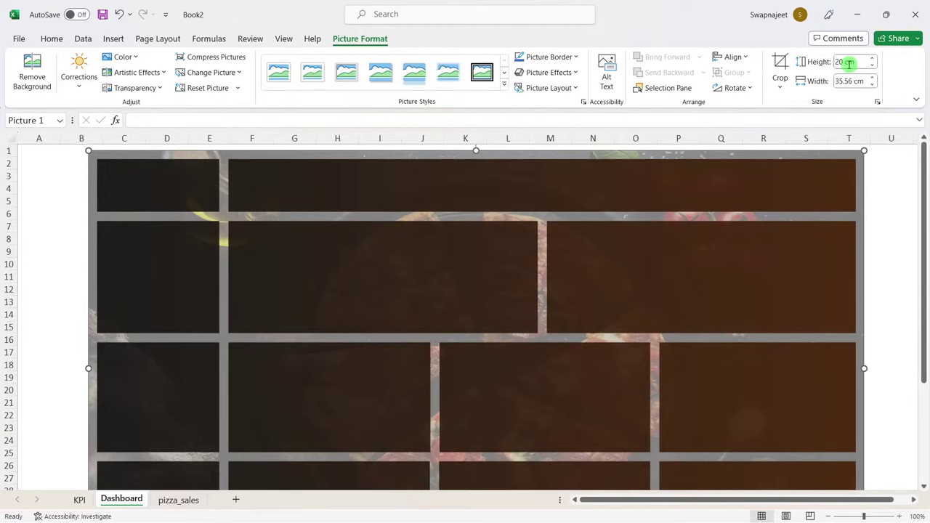
{"action": "key", "text": "Return"}
{"action": "left_click", "coordinate": [847, 81]}
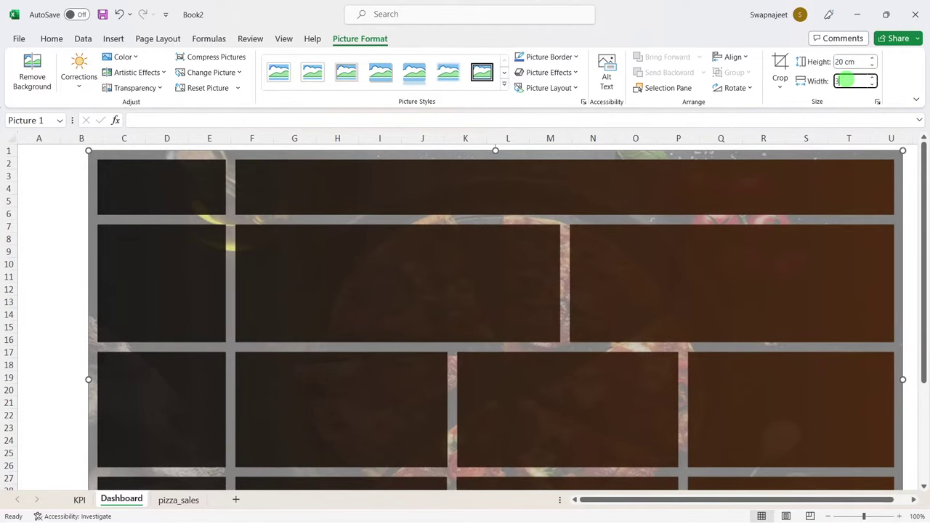
{"action": "type", "text": "5"}
{"action": "key", "text": "Return"}
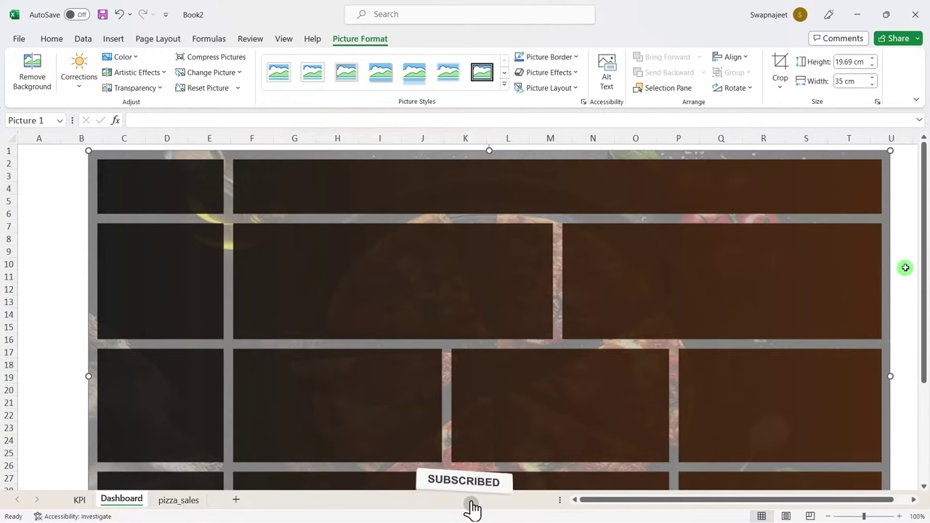
Step: Shift the resized background picture slightly left on the sheet
{"action": "left_click", "coordinate": [905, 267]}
{"action": "scroll", "coordinate": [901, 280], "scroll_direction": "down", "scroll_amount": 3}
{"action": "scroll", "coordinate": [899, 285], "scroll_direction": "up", "scroll_amount": 3}
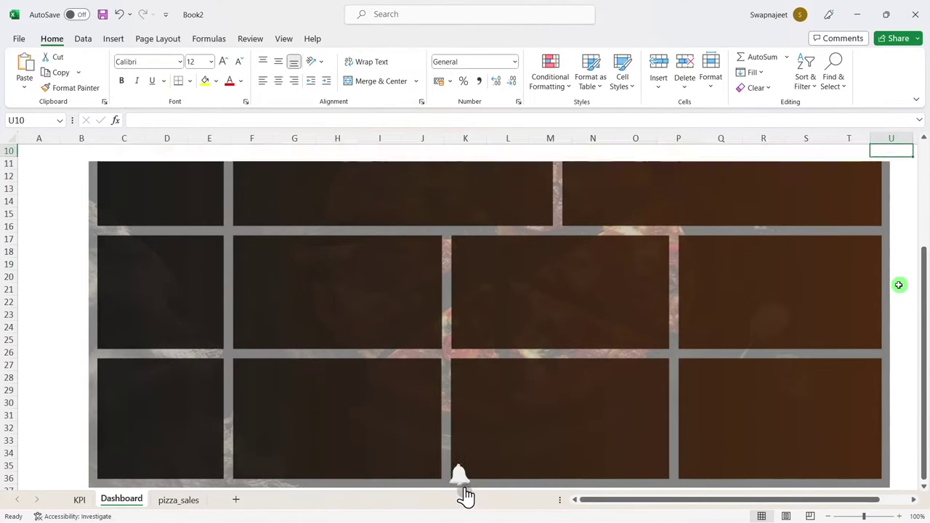
{"action": "left_click", "coordinate": [702, 289]}
{"action": "left_click_drag", "start_coordinate": [702, 289], "coordinate": [687, 290]}
{"action": "left_click", "coordinate": [896, 214]}
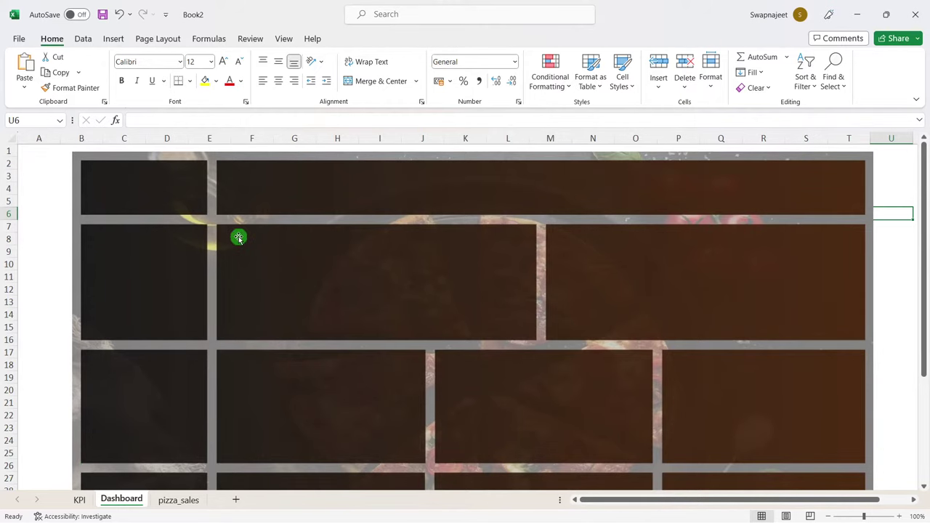
Step: Bring up the finished pizza sales dashboard full screen for reference
{"action": "left_click", "coordinate": [79, 500]}
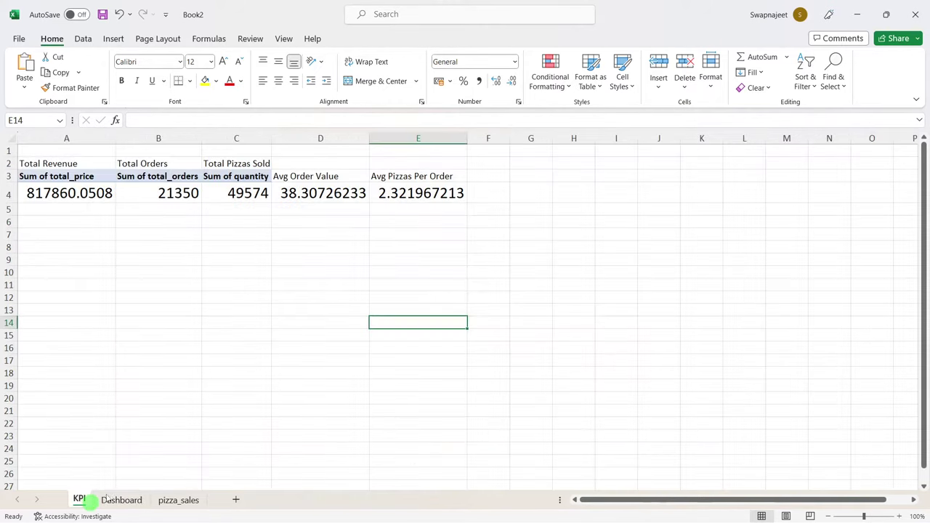
{"action": "left_click", "coordinate": [121, 500]}
{"action": "key", "text": "alt+Tab"}
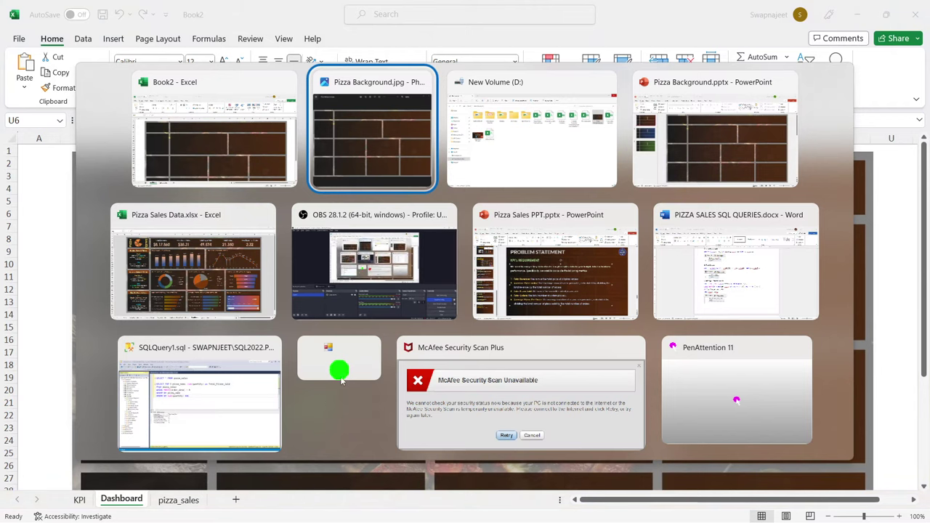
{"action": "key", "text": "alt+Tab"}
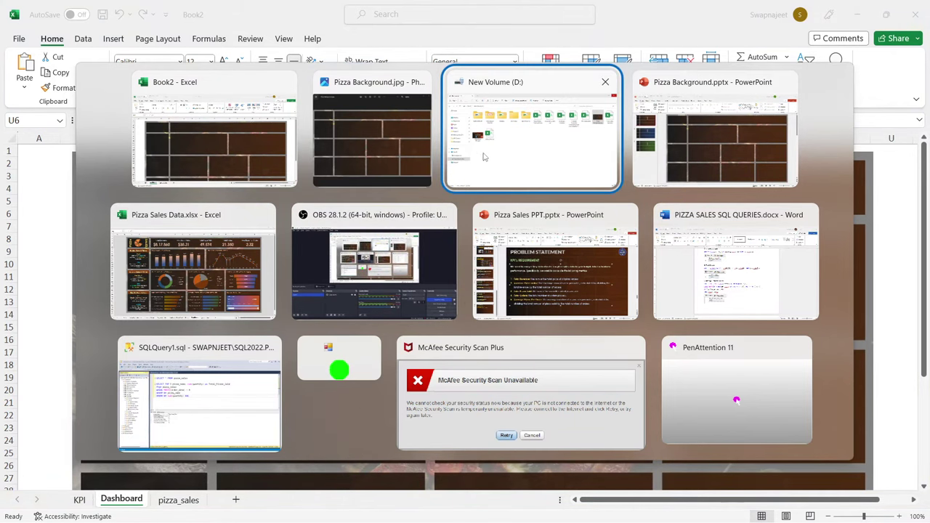
{"action": "left_click", "coordinate": [225, 232]}
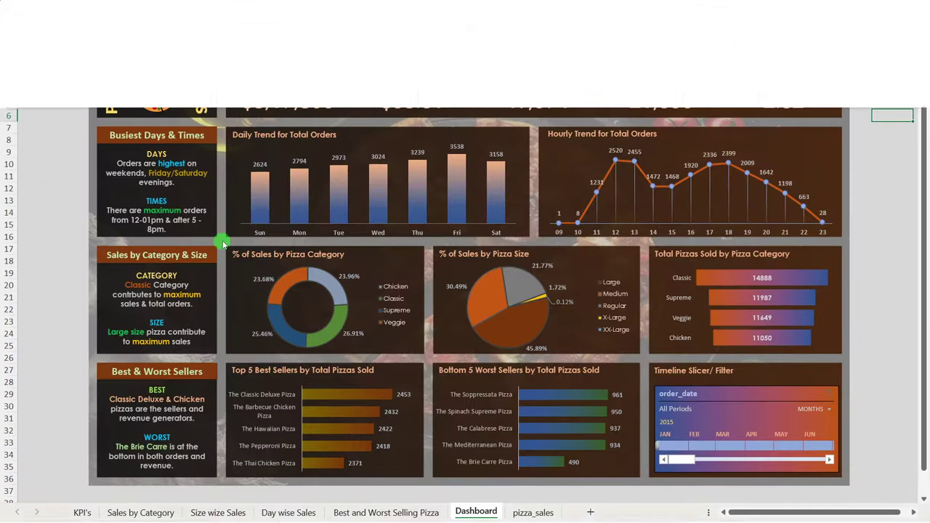
{"action": "key", "text": "ctrl+shift+F1"}
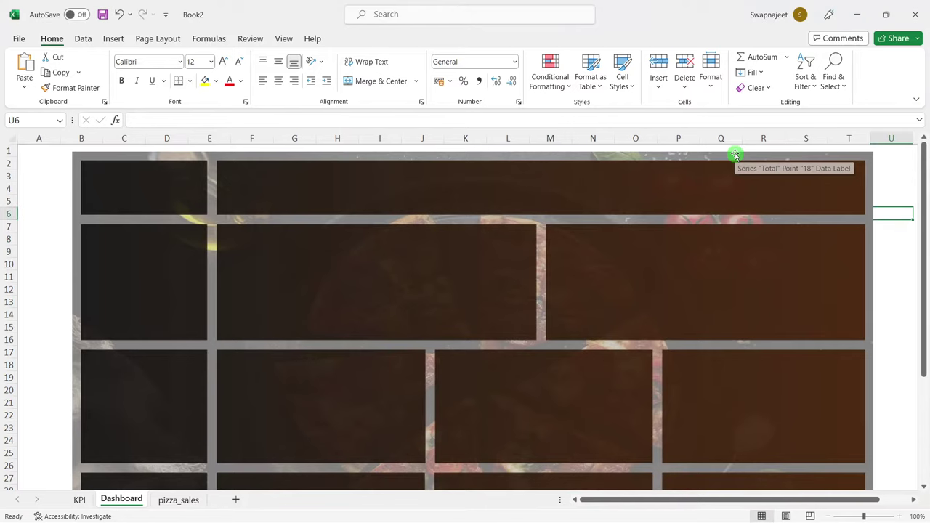
Step: Draw a text box in the wide top tile of the Dashboard sheet
{"action": "left_click", "coordinate": [114, 39]}
{"action": "left_click", "coordinate": [753, 73]}
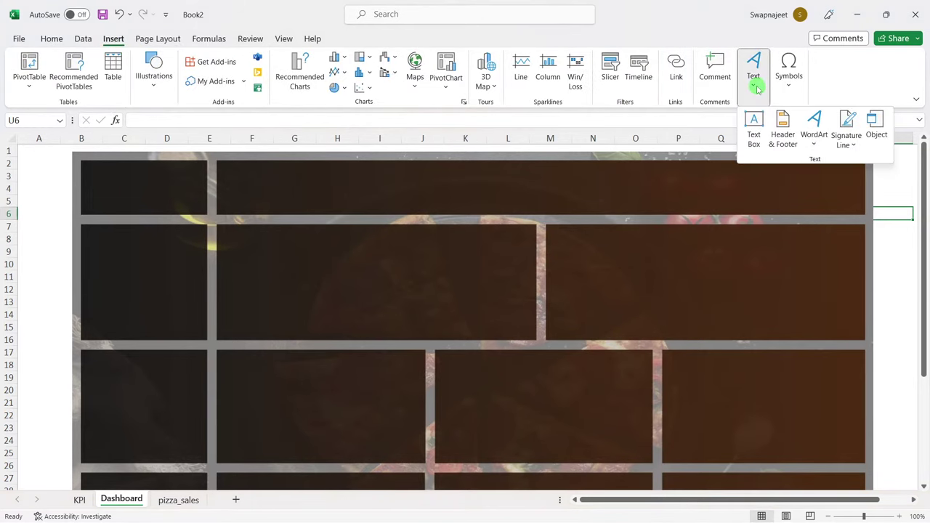
{"action": "left_click", "coordinate": [753, 128]}
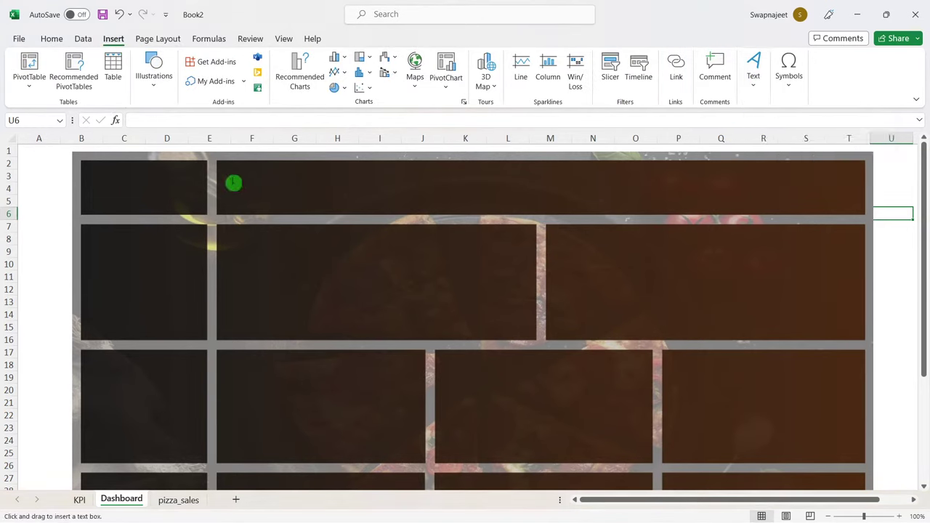
{"action": "left_click_drag", "start_coordinate": [233, 184], "coordinate": [354, 207]}
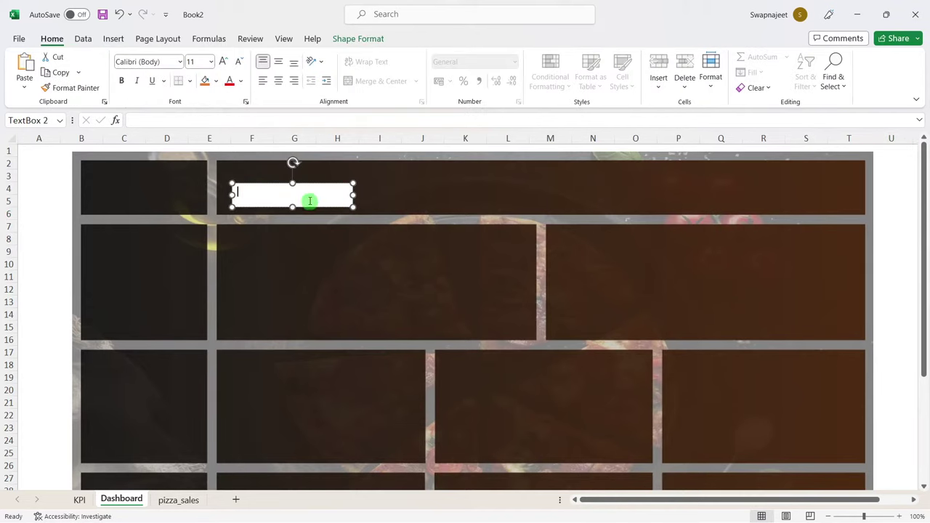
{"action": "left_click", "coordinate": [417, 199]}
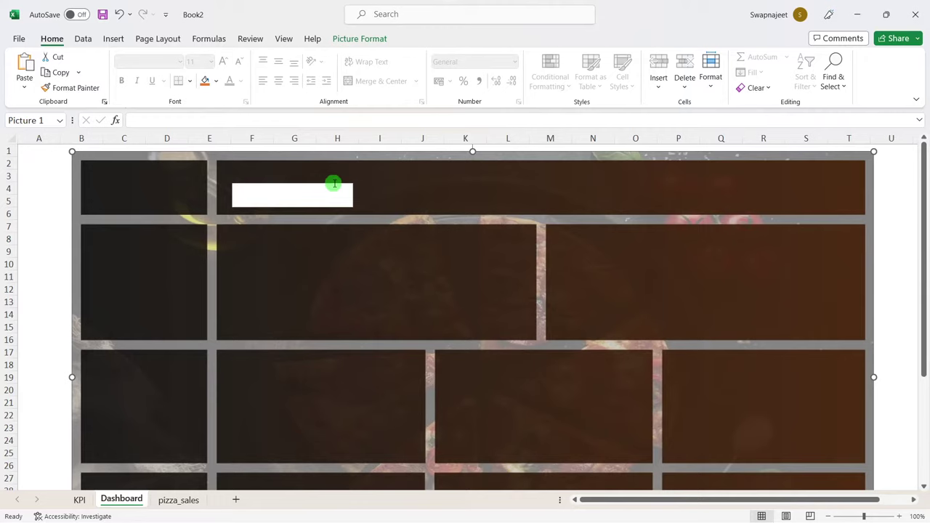
{"action": "left_click", "coordinate": [335, 186]}
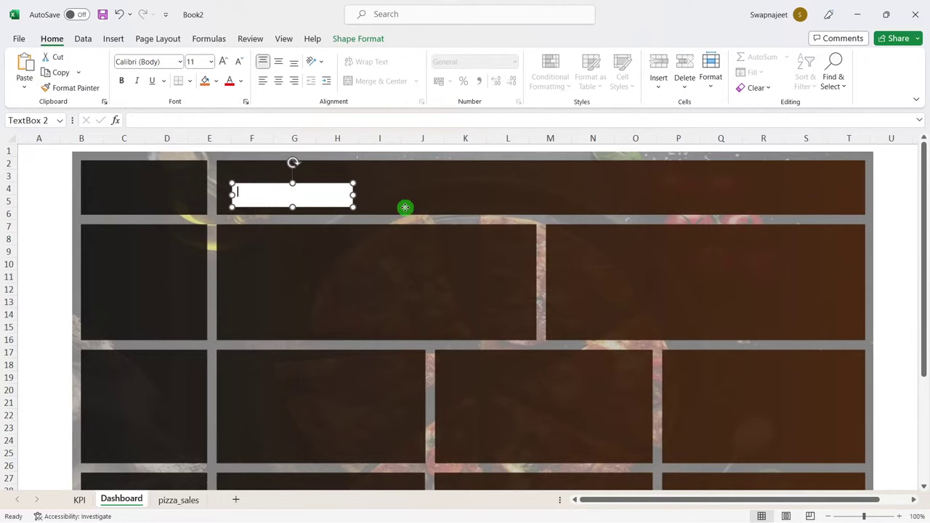
{"action": "left_click", "coordinate": [405, 208]}
{"action": "left_click", "coordinate": [353, 194]}
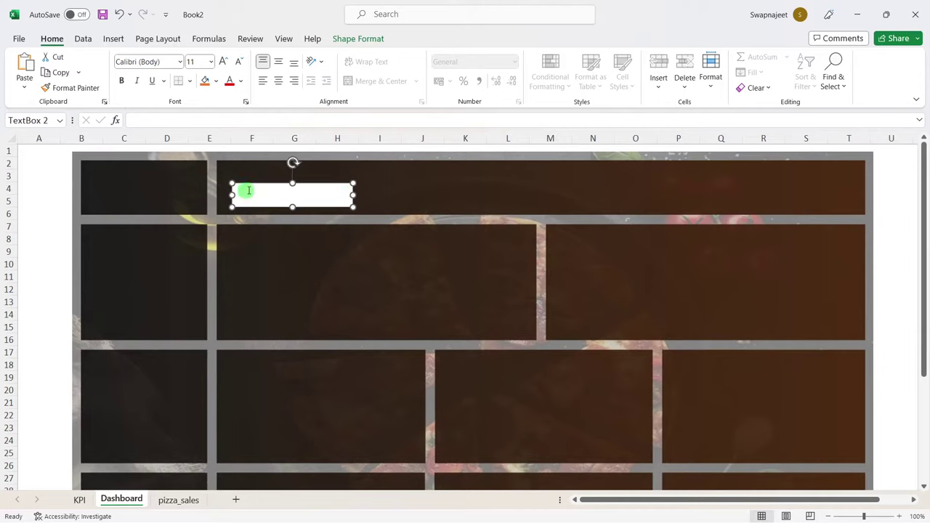
Step: Try linking the text box to KPI!A4, then abandon the formula after Excel's reference error
{"action": "left_click", "coordinate": [140, 120]}
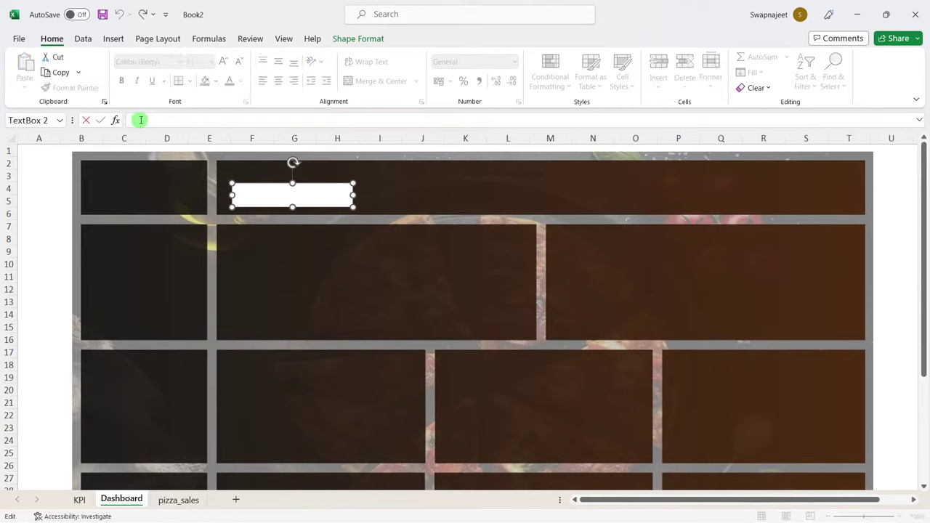
{"action": "type", "text": "="}
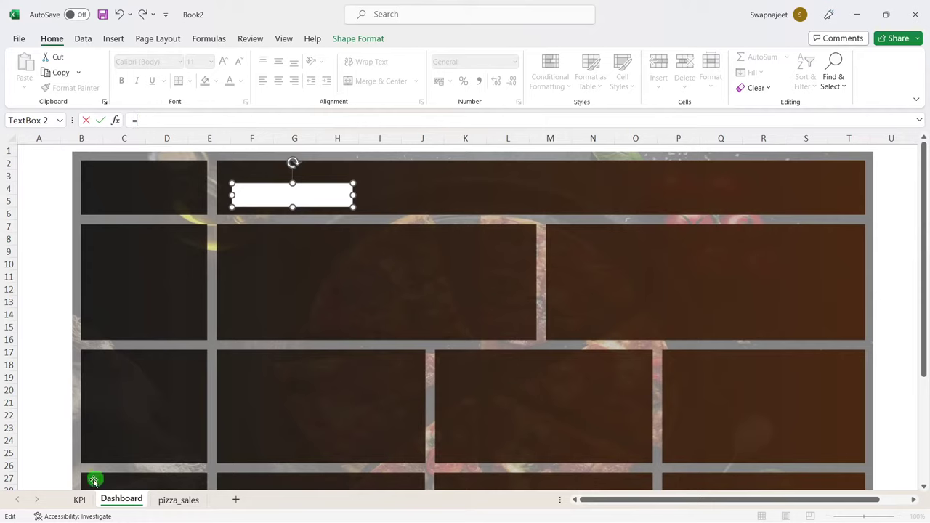
{"action": "left_click", "coordinate": [80, 500]}
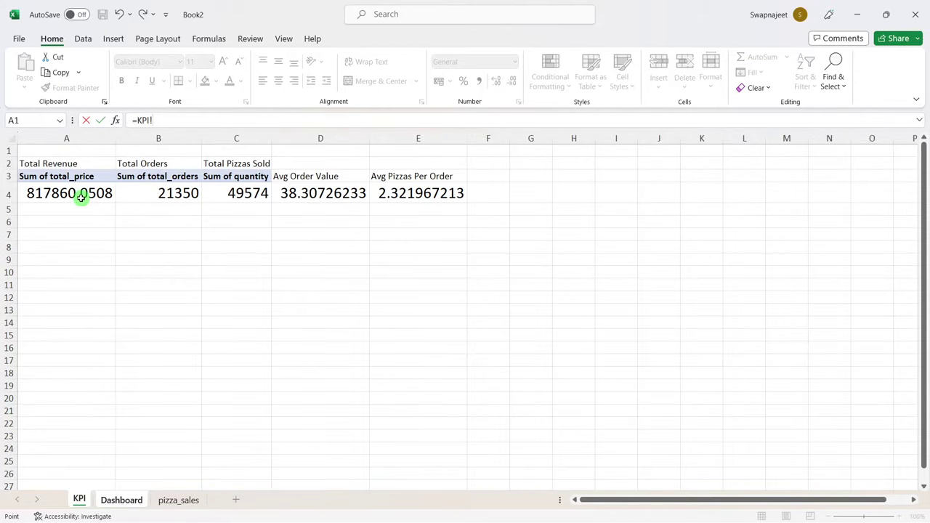
{"action": "left_click", "coordinate": [81, 197]}
{"action": "key", "text": "Return"}
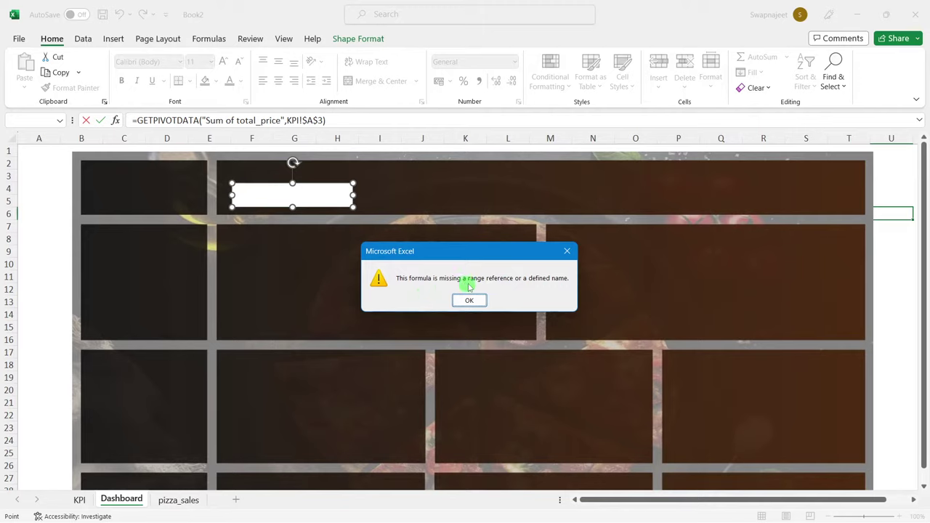
{"action": "left_click", "coordinate": [567, 252]}
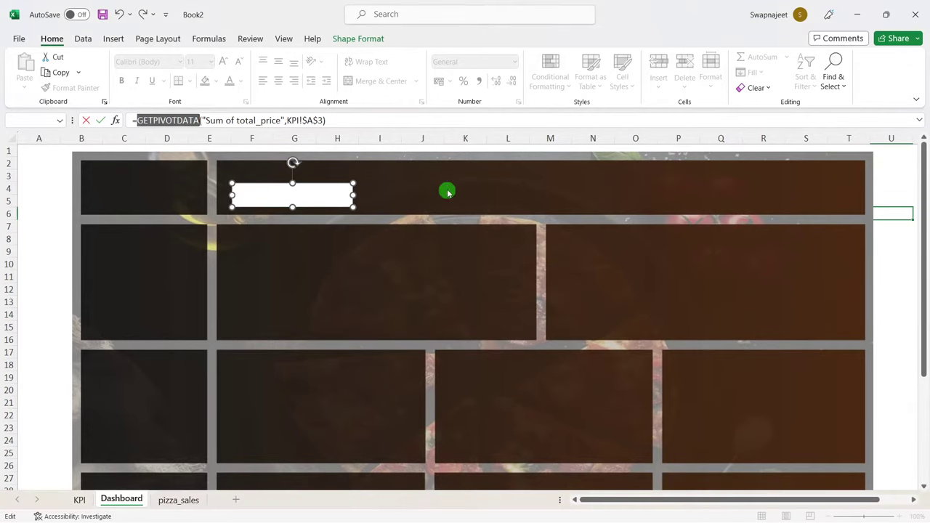
{"action": "key", "text": "Return"}
{"action": "key", "text": "Escape"}
{"action": "key", "text": "Escape"}
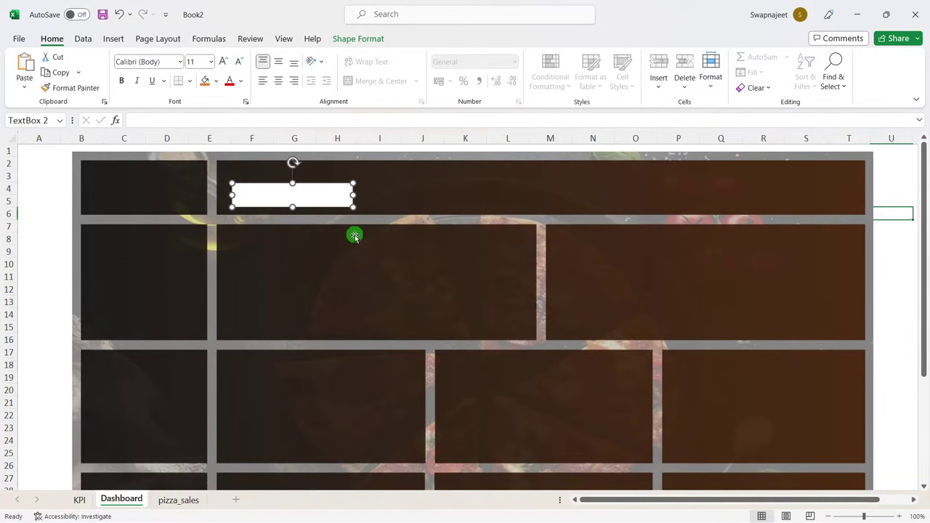
{"action": "left_click", "coordinate": [354, 235]}
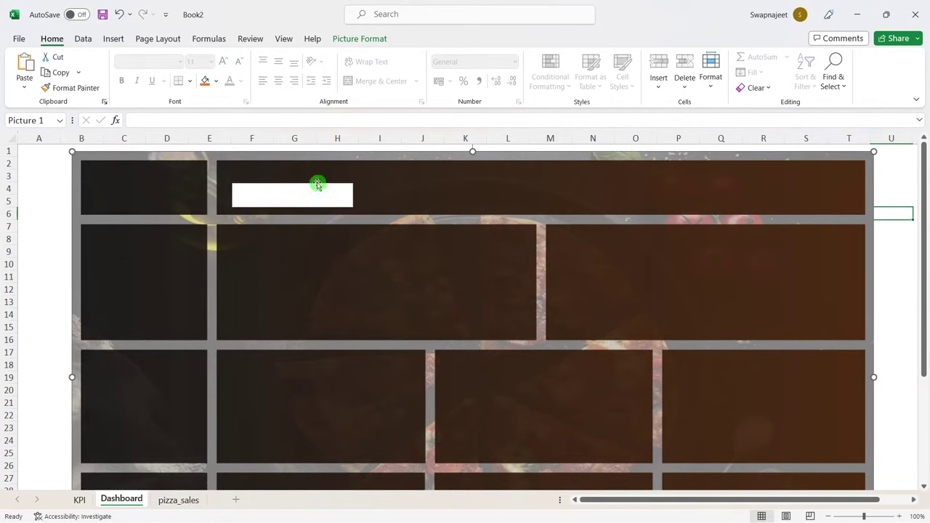
{"action": "left_click", "coordinate": [317, 185]}
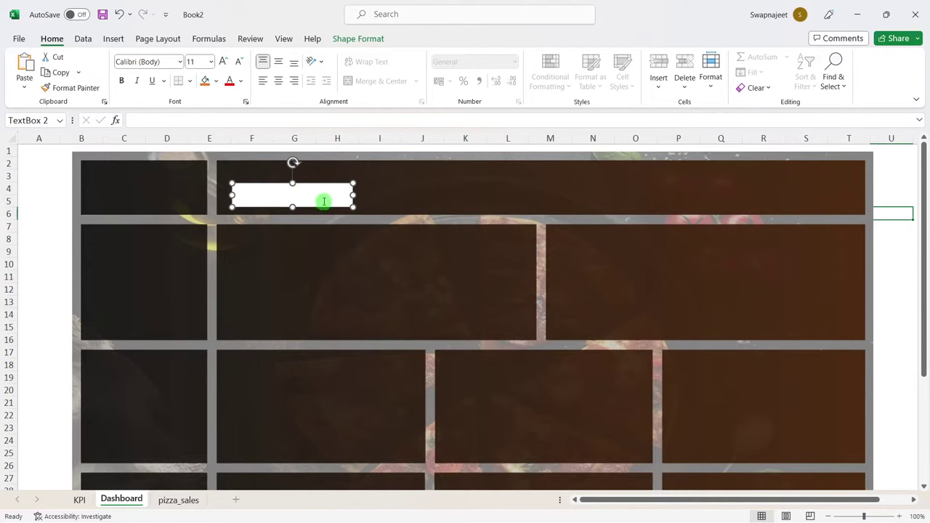
Step: Enter =A4 in KPI cell A6 to repeat total revenue 817860.0508
{"action": "left_click", "coordinate": [78, 500]}
{"action": "left_click", "coordinate": [86, 191]}
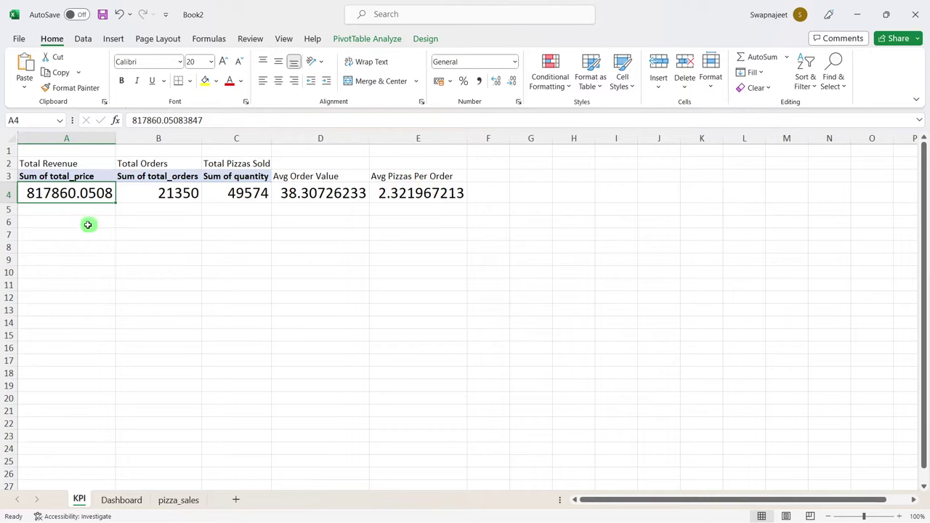
{"action": "left_click", "coordinate": [82, 222]}
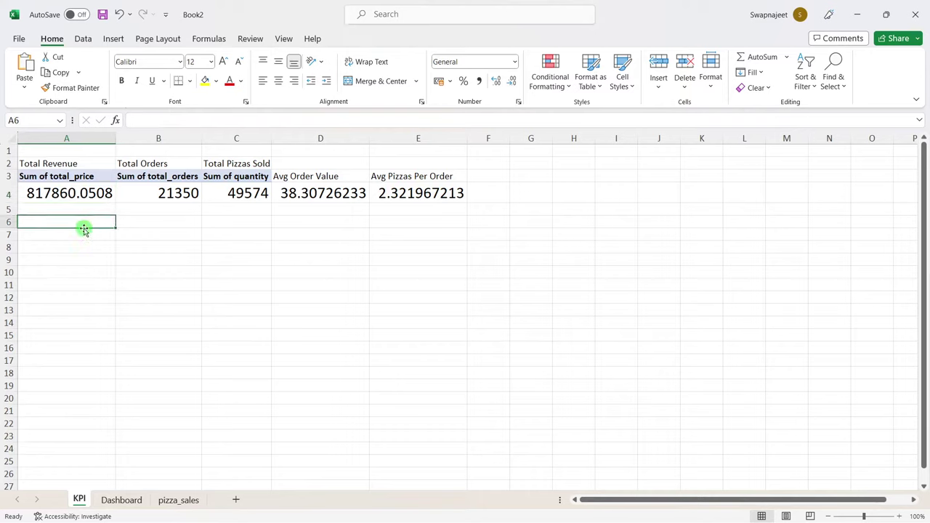
{"action": "type", "text": "="}
{"action": "left_click", "coordinate": [53, 196]}
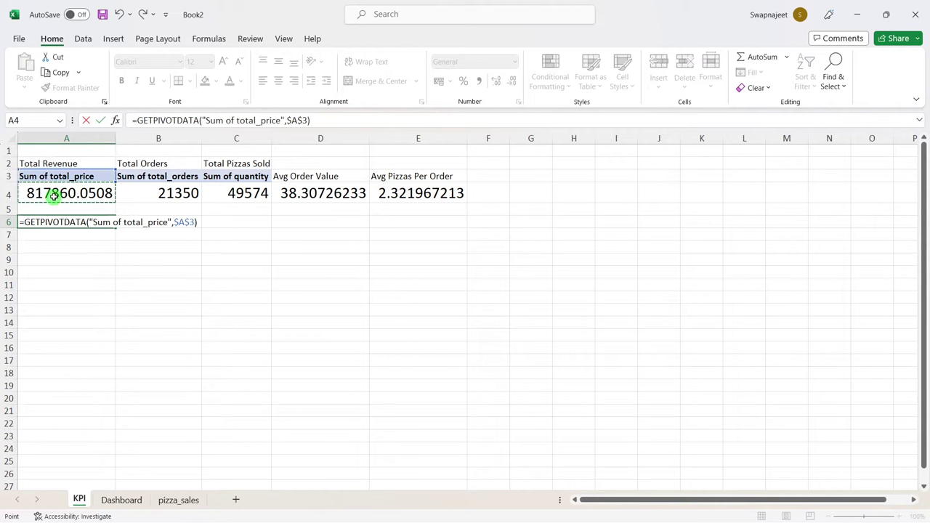
{"action": "key", "text": "Return"}
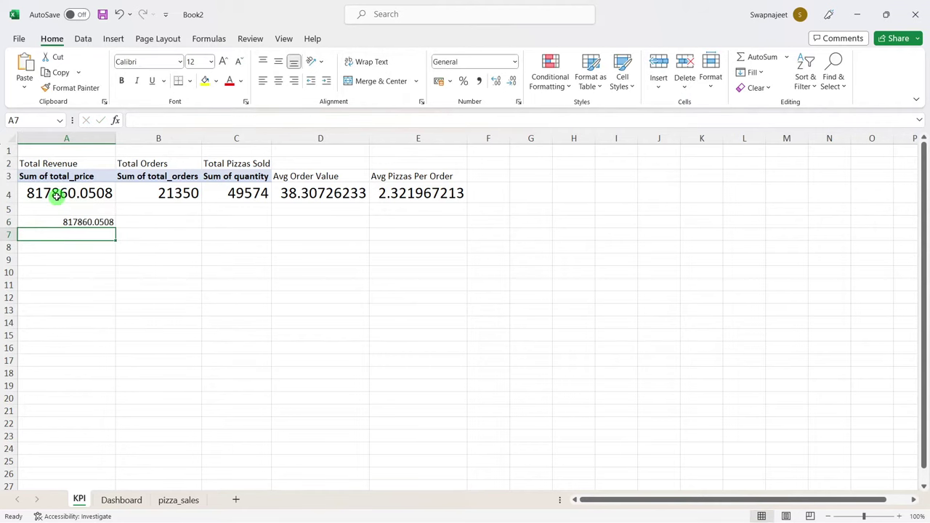
{"action": "left_click", "coordinate": [98, 193]}
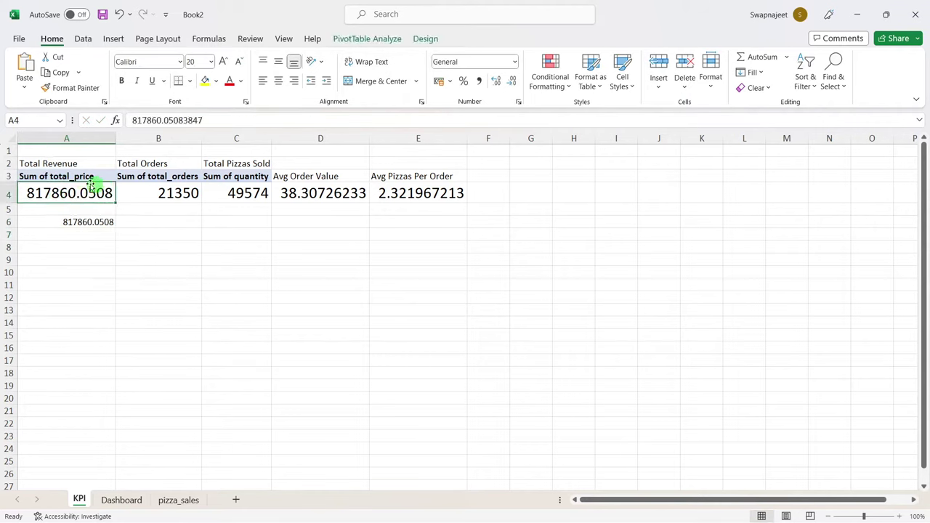
{"action": "left_click", "coordinate": [94, 224]}
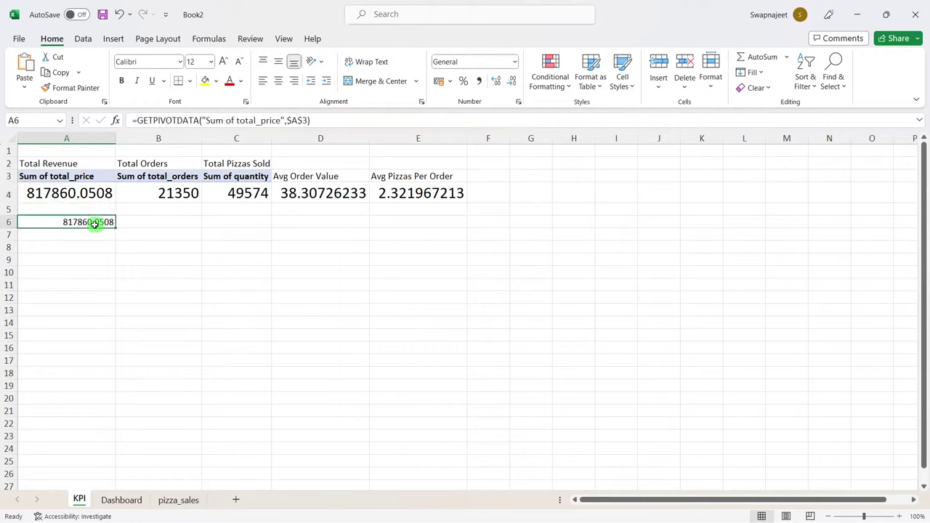
Step: Enter =B4 in B6 and =C4 in C6 for total orders 21350 and pizzas sold 49574
{"action": "left_click", "coordinate": [149, 222]}
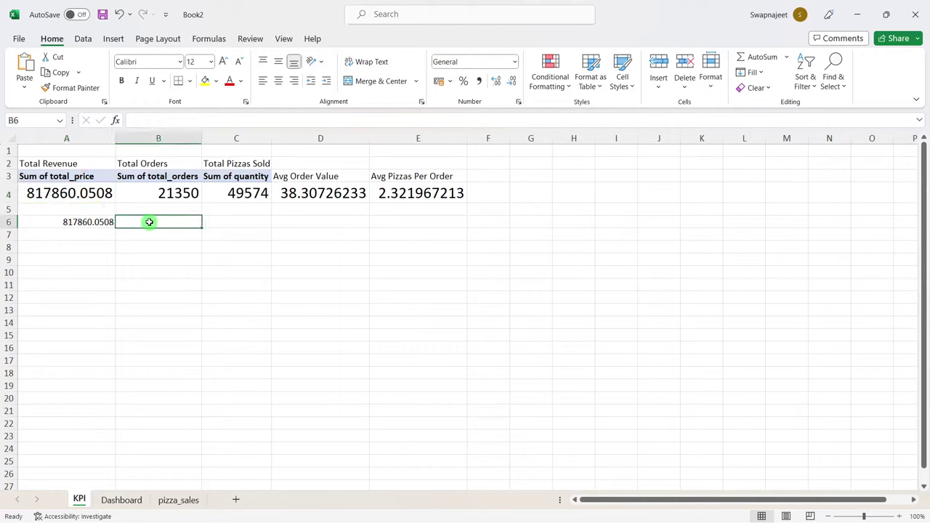
{"action": "type", "text": "="}
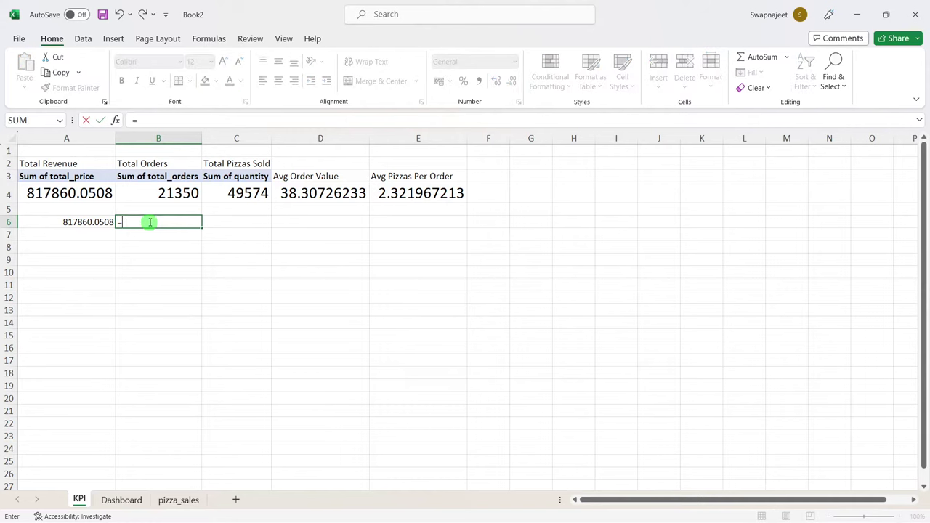
{"action": "left_click", "coordinate": [164, 194]}
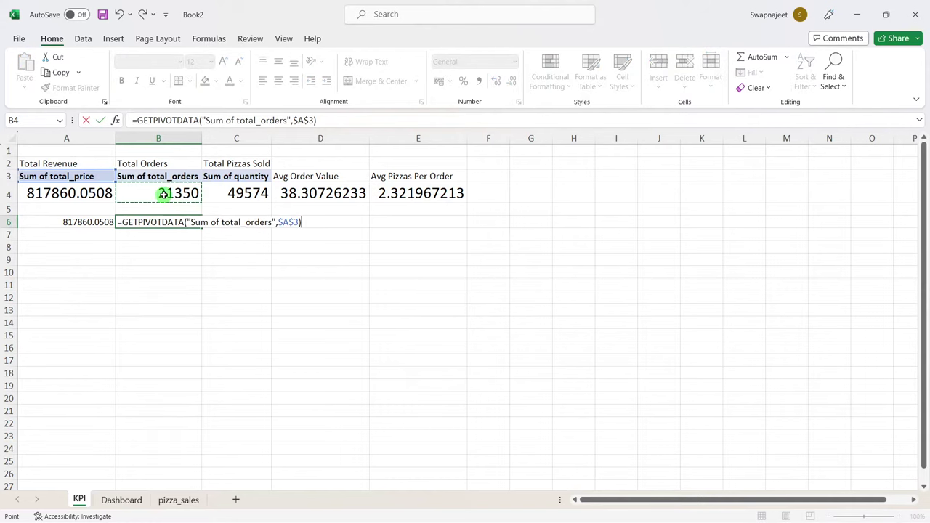
{"action": "key", "text": "Return"}
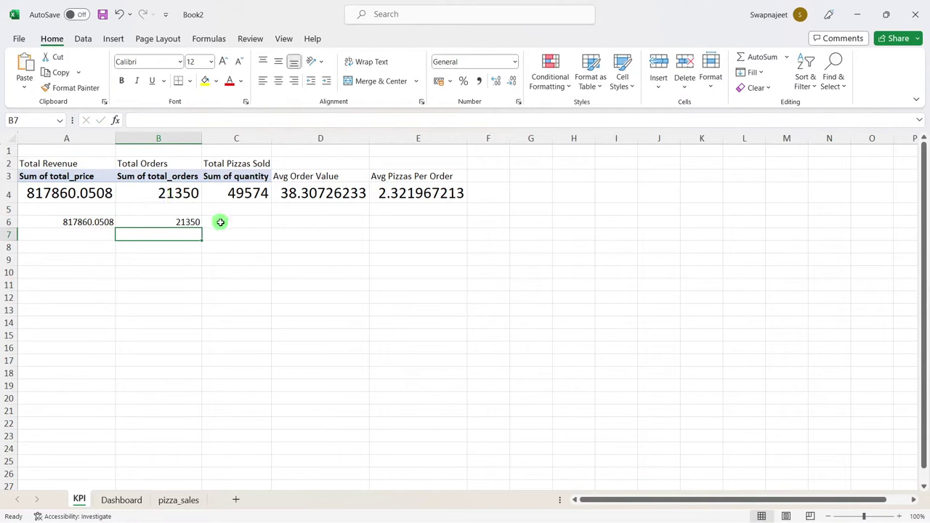
{"action": "left_click", "coordinate": [218, 221]}
{"action": "type", "text": "="}
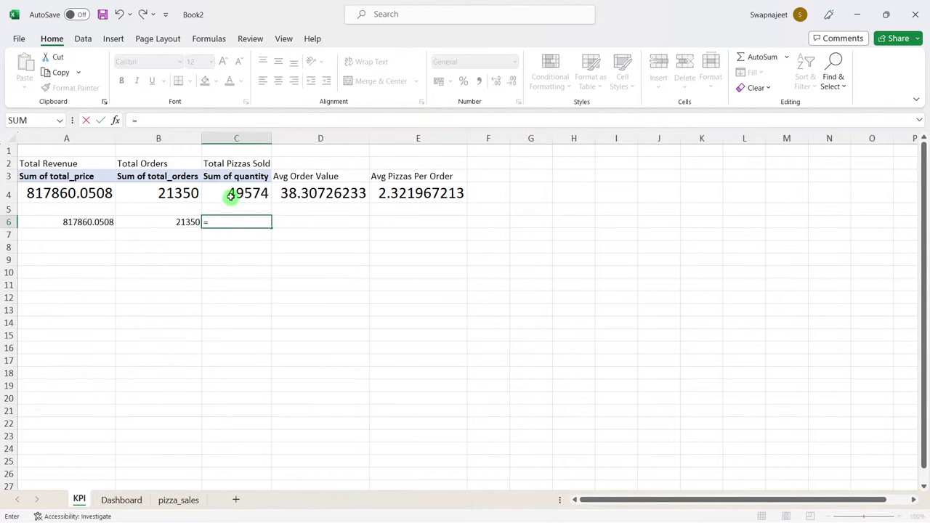
{"action": "left_click", "coordinate": [232, 194]}
{"action": "key", "text": "Return"}
Step: Inspect the Avg Order Value formula and average values in D3:E4, leaving them unchanged
{"action": "left_click", "coordinate": [340, 260]}
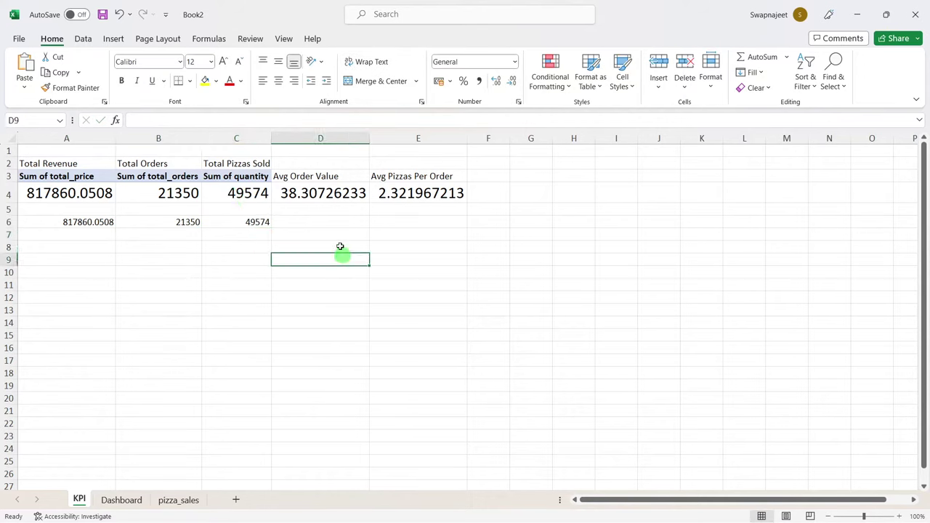
{"action": "left_click_drag", "start_coordinate": [322, 191], "coordinate": [413, 190]}
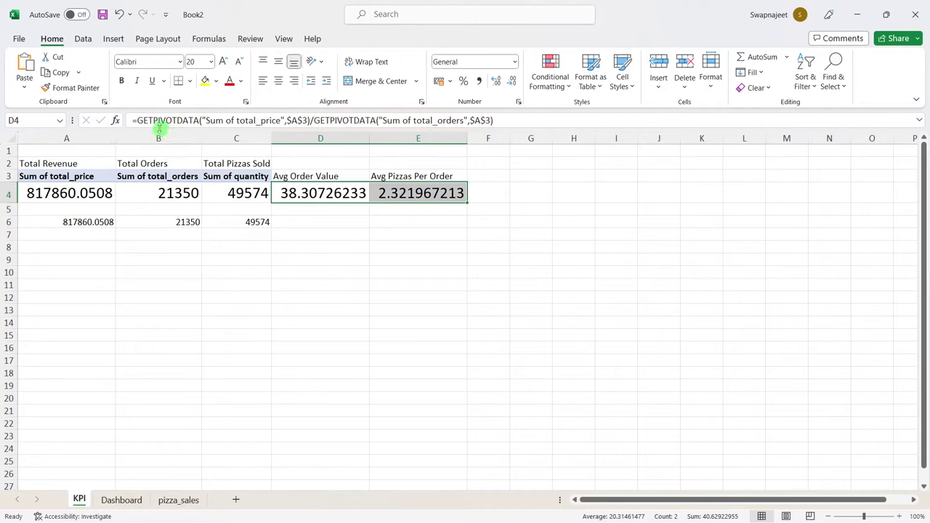
{"action": "left_click", "coordinate": [434, 222]}
{"action": "left_click_drag", "start_coordinate": [312, 177], "coordinate": [397, 198]}
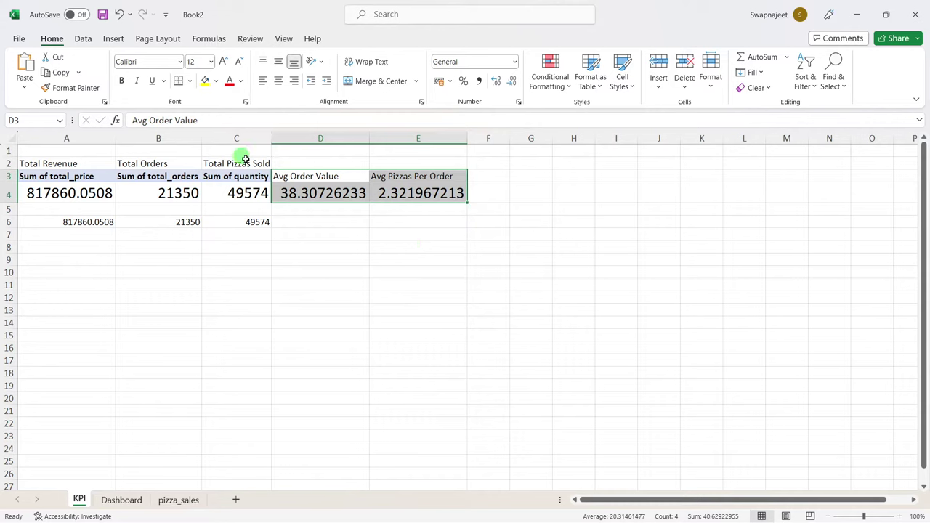
{"action": "left_click", "coordinate": [294, 187]}
{"action": "left_click", "coordinate": [528, 121]}
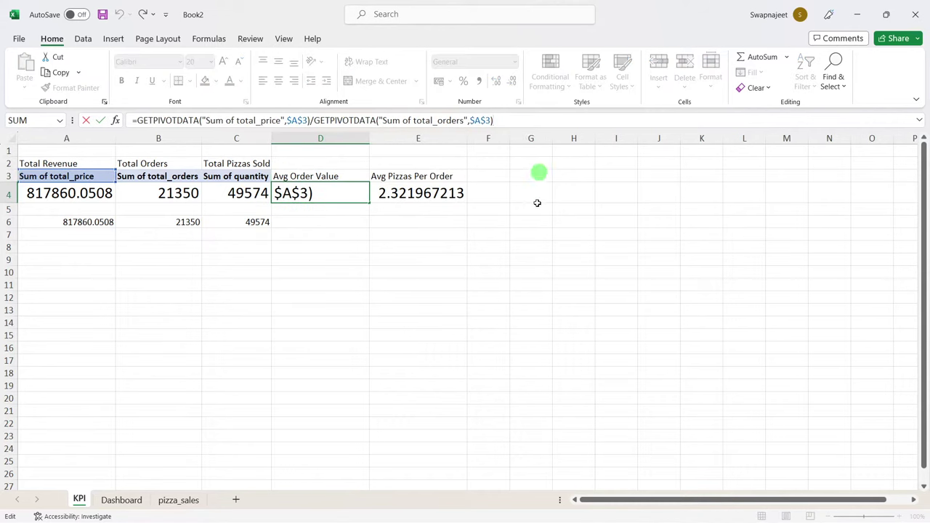
{"action": "left_click", "coordinate": [488, 310]}
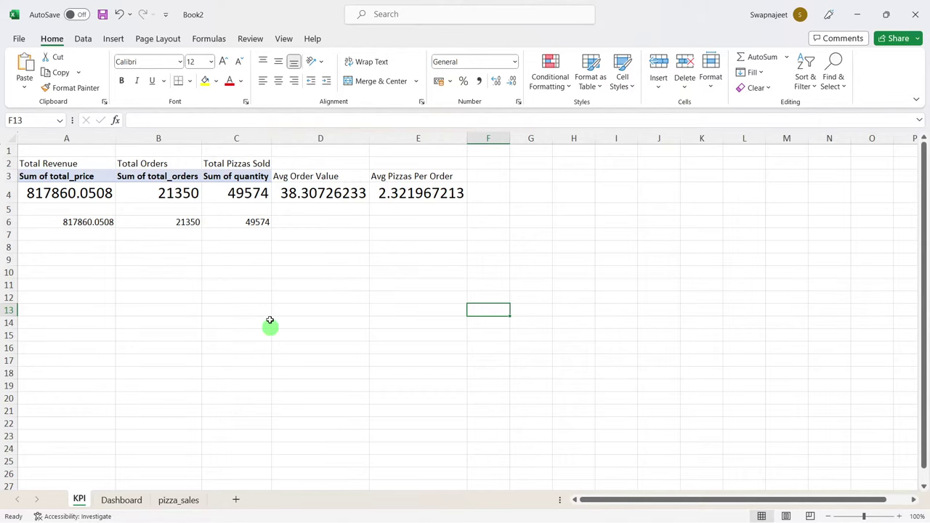
Step: Link TextBox 2 to =KPI!A6 so the top tile shows total revenue 817860.0508
{"action": "left_click", "coordinate": [121, 500]}
{"action": "left_click", "coordinate": [386, 203]}
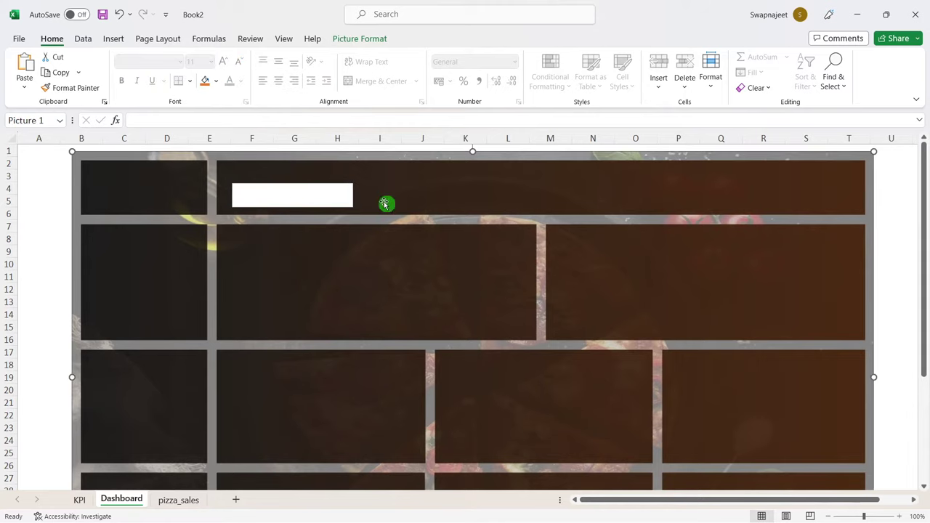
{"action": "left_click", "coordinate": [352, 188]}
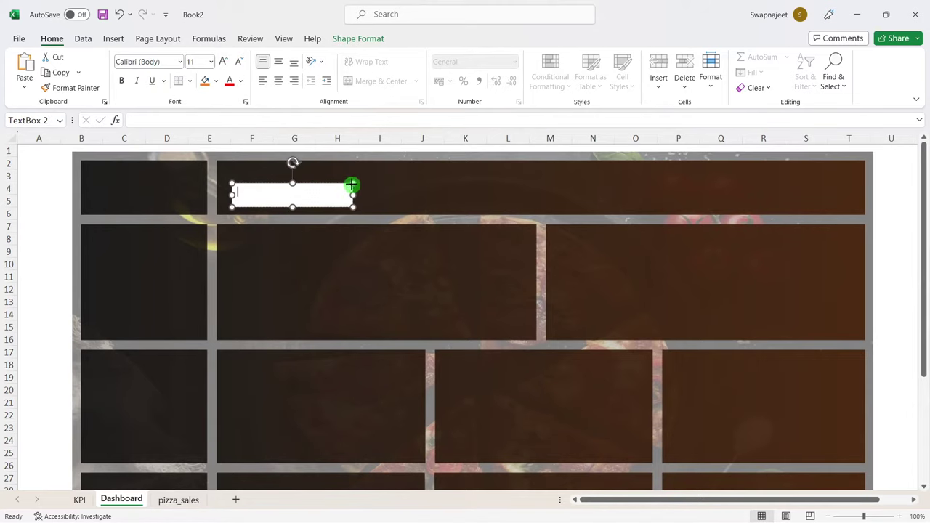
{"action": "left_click", "coordinate": [145, 117]}
{"action": "type", "text": "="}
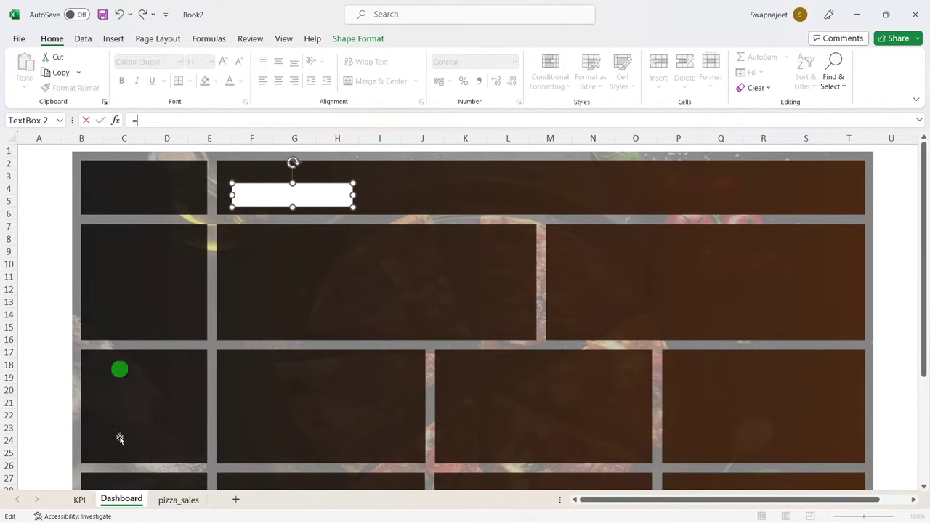
{"action": "left_click", "coordinate": [79, 500]}
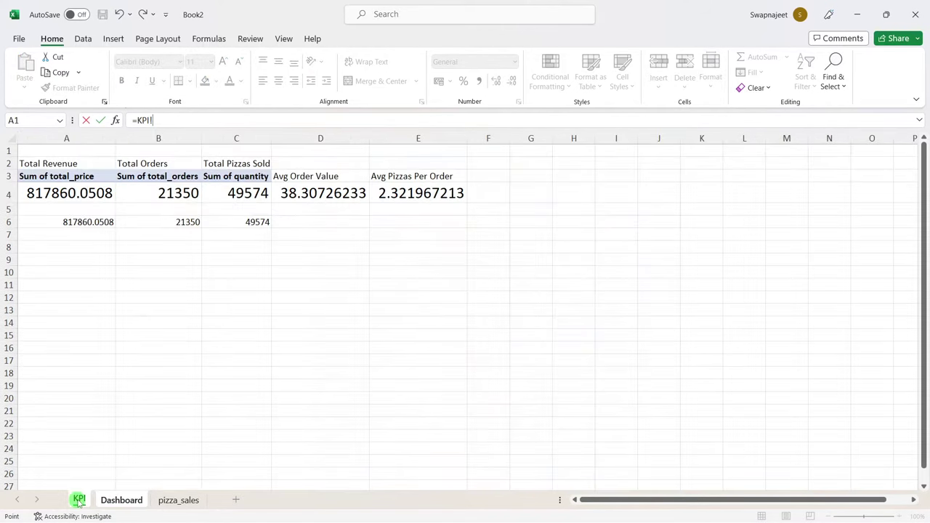
{"action": "left_click", "coordinate": [102, 223]}
{"action": "key", "text": "Return"}
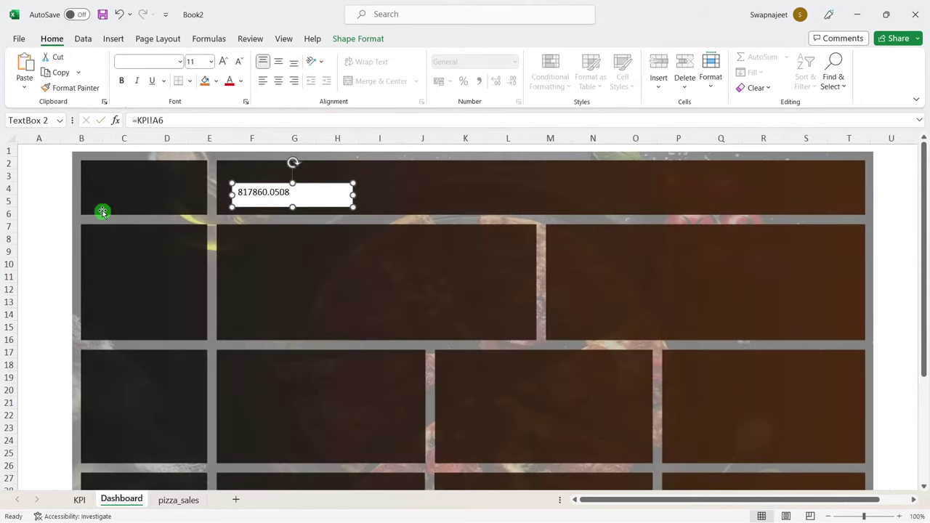
{"action": "left_click", "coordinate": [428, 197]}
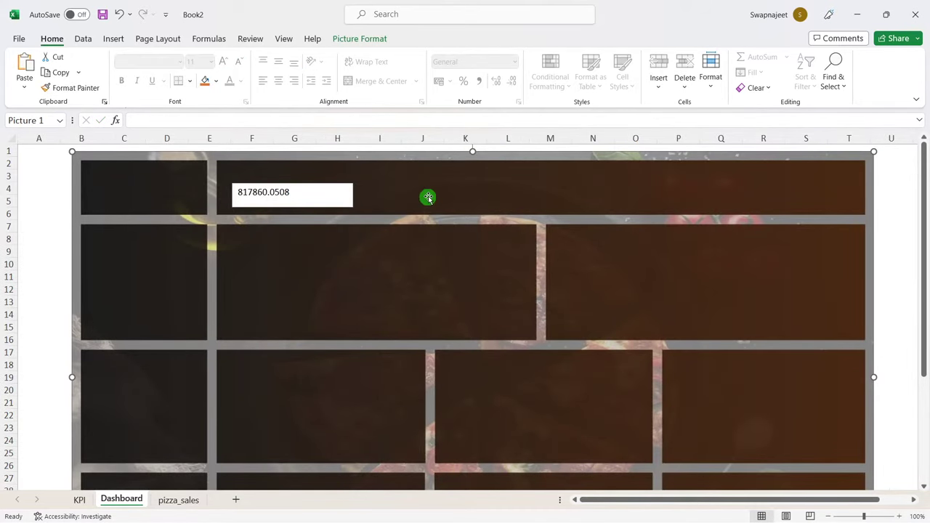
{"action": "left_click", "coordinate": [337, 189]}
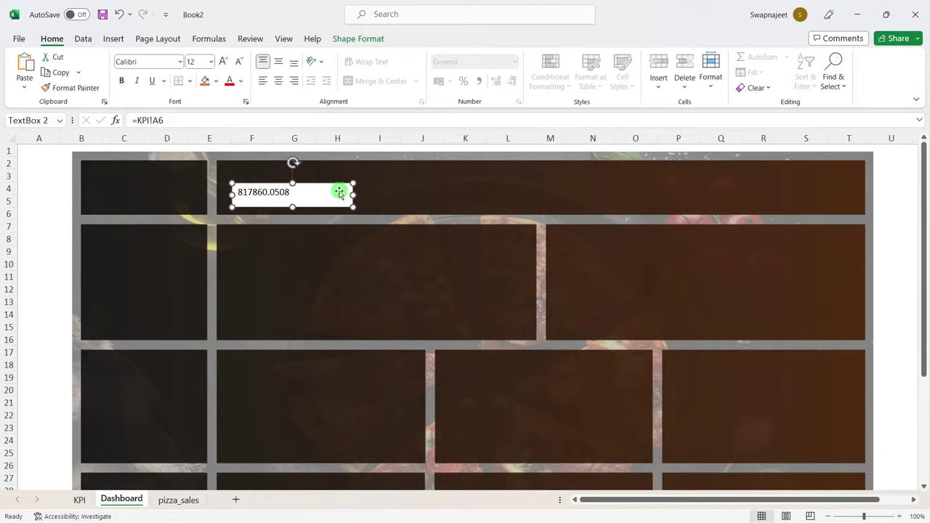
Step: Give the revenue box no fill and no outline
{"action": "left_click", "coordinate": [371, 40]}
{"action": "left_click", "coordinate": [311, 56]}
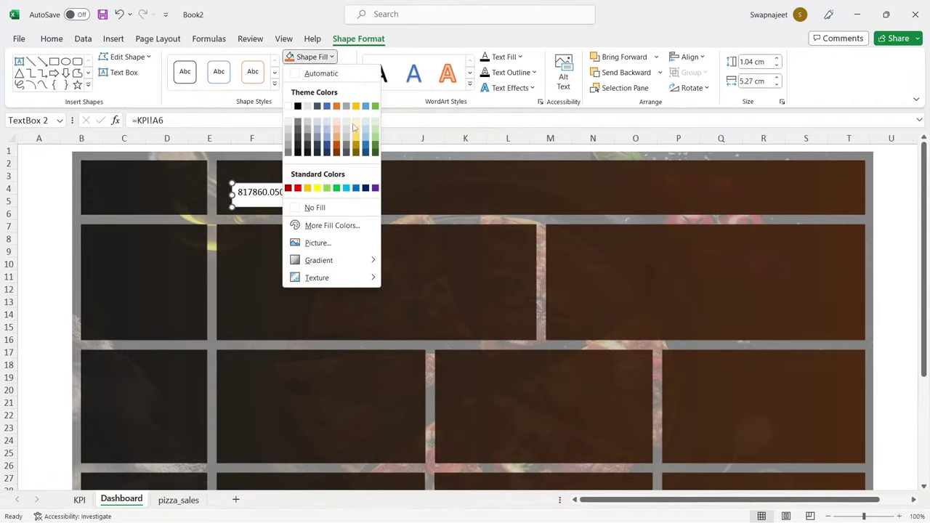
{"action": "left_click", "coordinate": [341, 209]}
{"action": "left_click", "coordinate": [336, 75]}
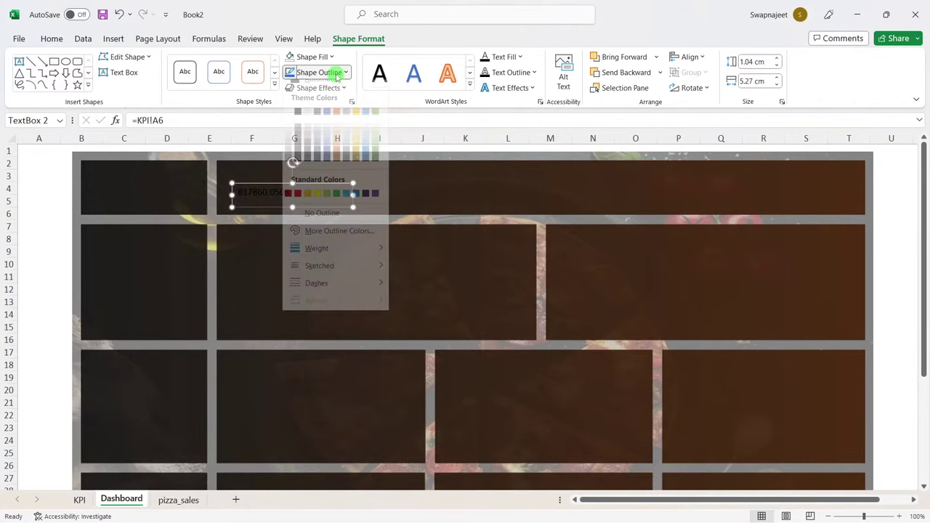
{"action": "left_click", "coordinate": [320, 222]}
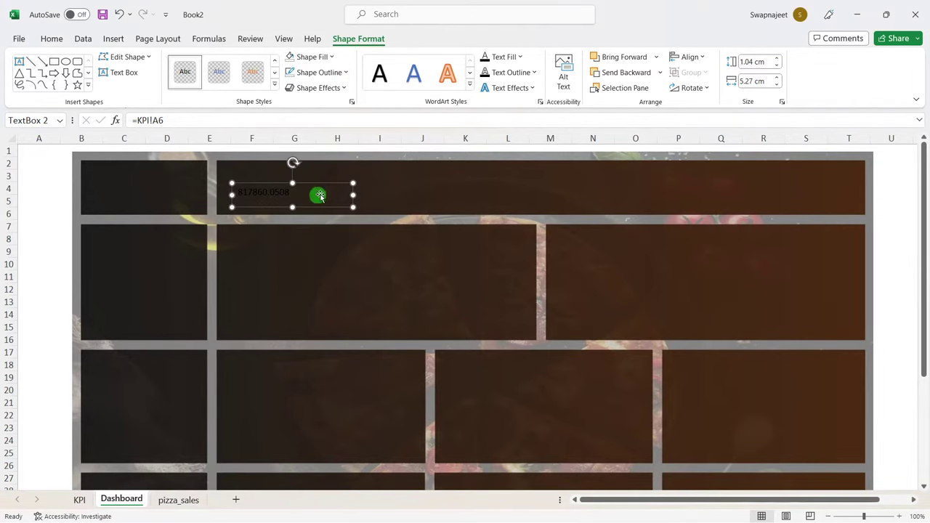
Step: Colour the revenue text Orange Accent 2 Lighter 60% in Century Gothic
{"action": "left_click", "coordinate": [52, 38]}
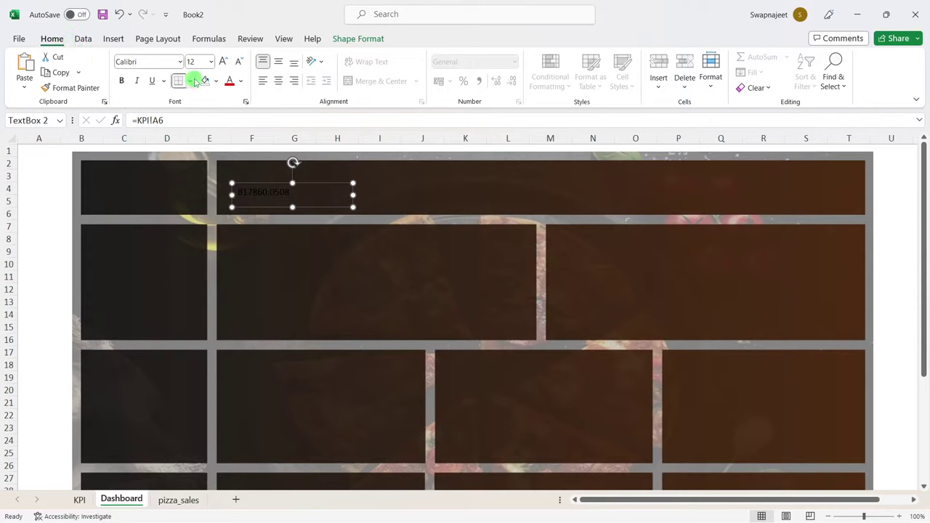
{"action": "left_click", "coordinate": [240, 81]}
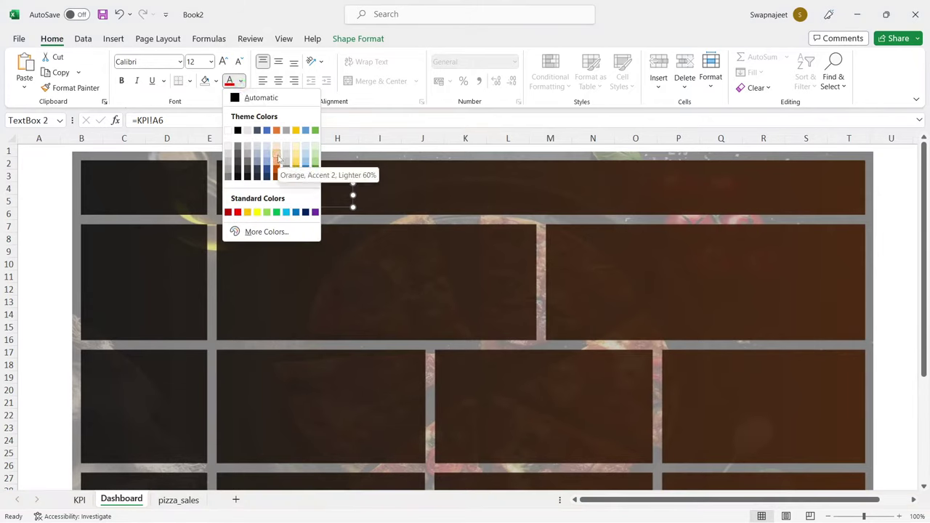
{"action": "left_click", "coordinate": [278, 158]}
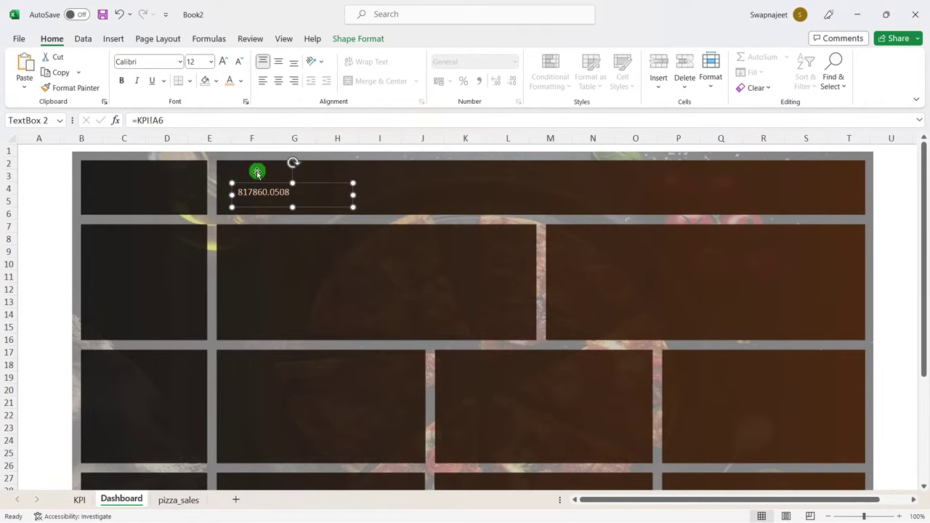
{"action": "left_click", "coordinate": [141, 61]}
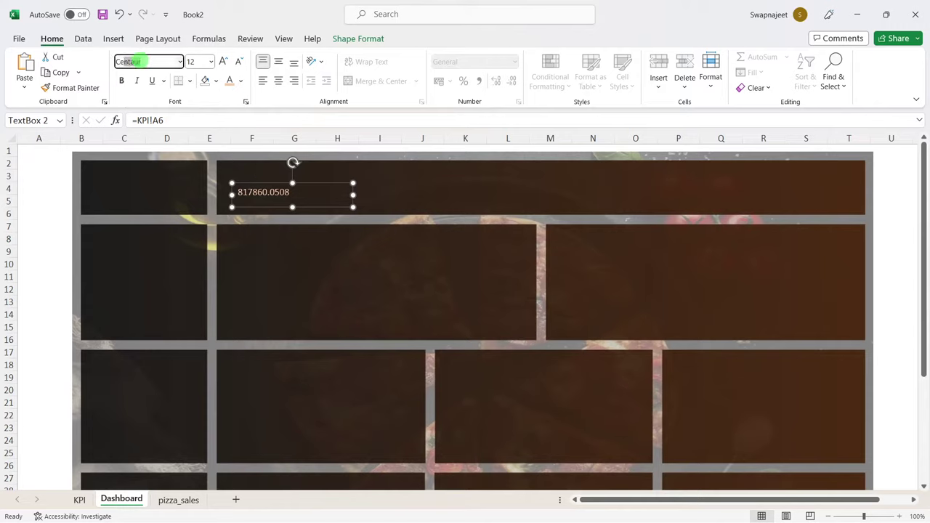
{"action": "type", "text": "u"}
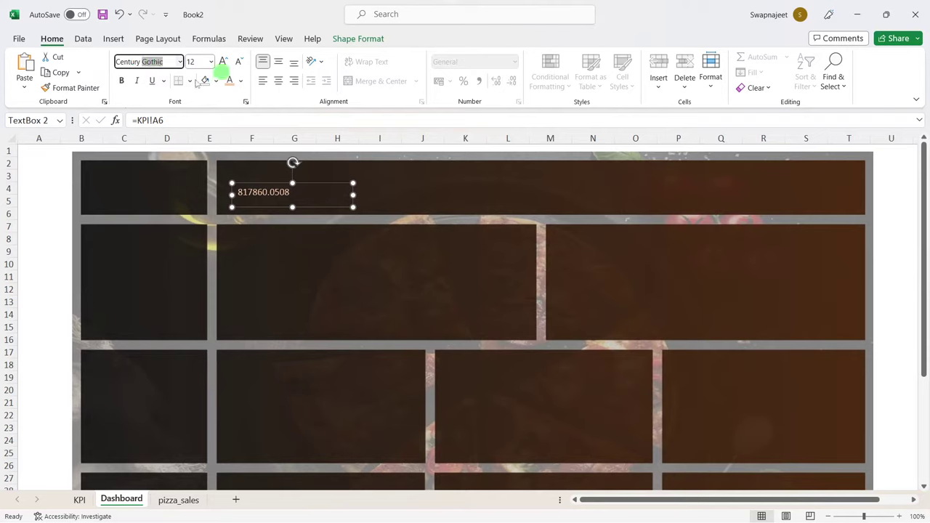
{"action": "left_click", "coordinate": [171, 62]}
{"action": "key", "text": "Return"}
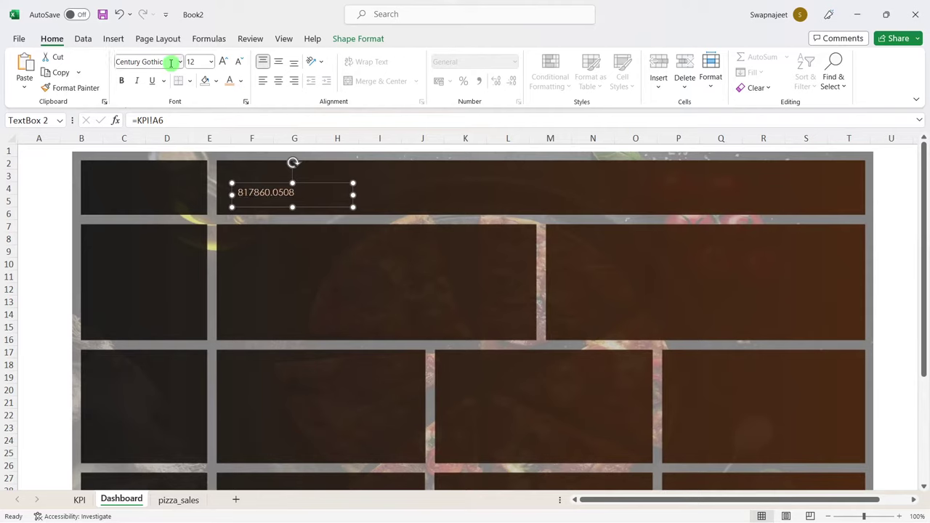
Step: Make the revenue text bold, centred and middle-aligned at size 27
{"action": "left_click", "coordinate": [122, 81]}
{"action": "left_click", "coordinate": [278, 81]}
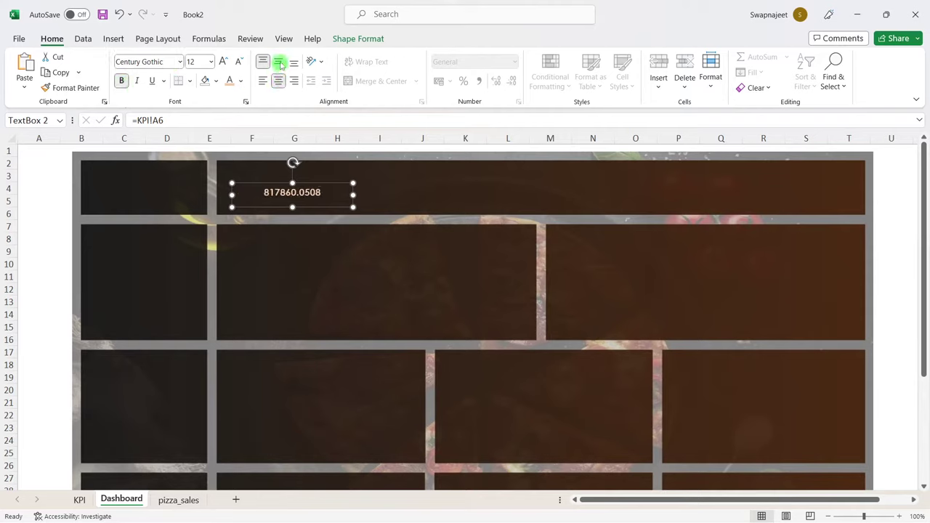
{"action": "left_click", "coordinate": [279, 62]}
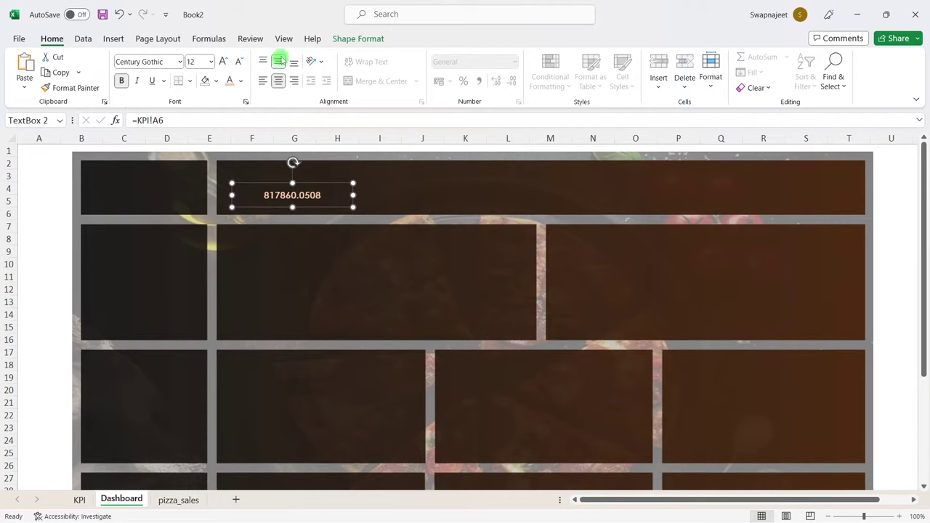
{"action": "left_click", "coordinate": [192, 63]}
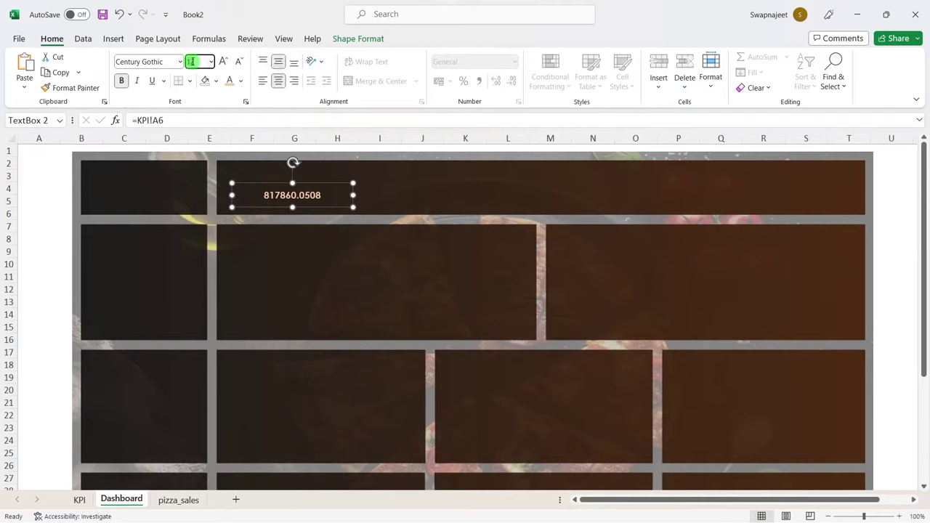
{"action": "type", "text": "27"}
{"action": "key", "text": "Return"}
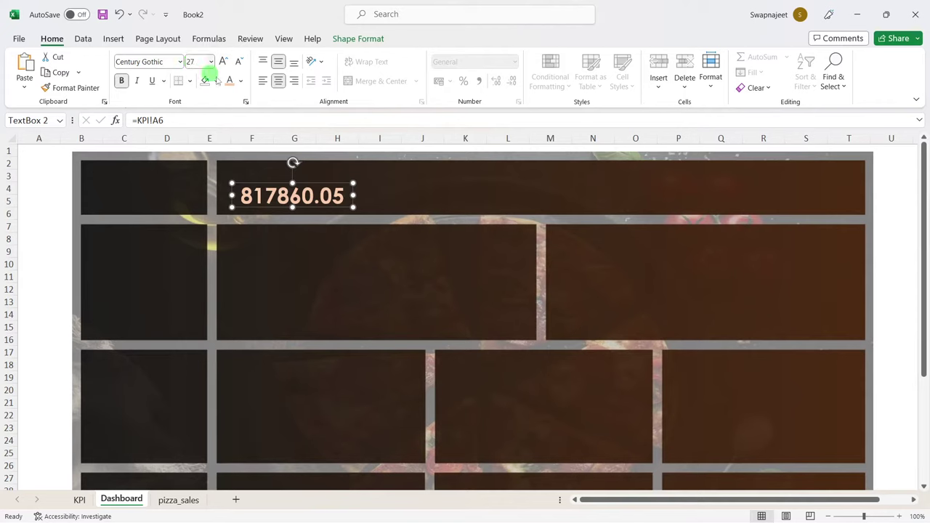
Step: Size the revenue box to 5 cm wide by 1.3 cm high and nudge it into place
{"action": "left_click", "coordinate": [353, 41]}
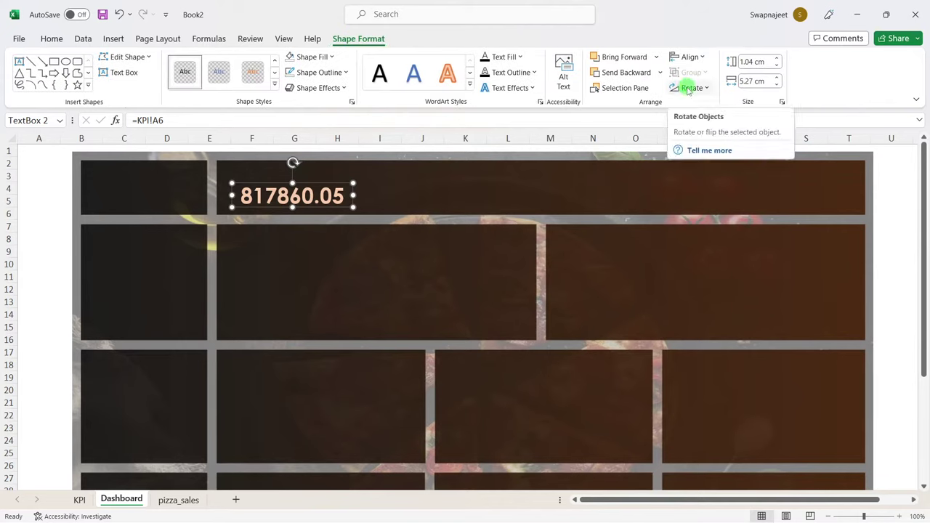
{"action": "left_click", "coordinate": [746, 81]}
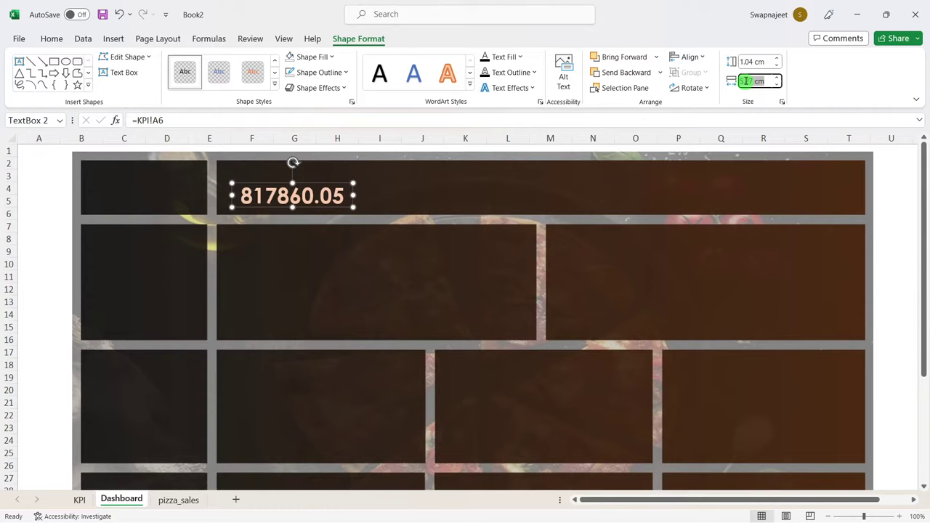
{"action": "key", "text": "Return"}
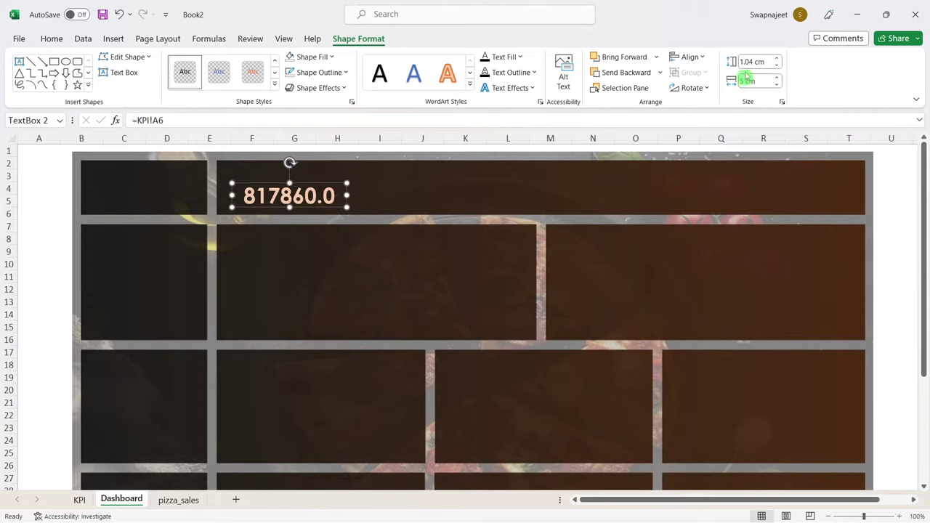
{"action": "left_click", "coordinate": [745, 62]}
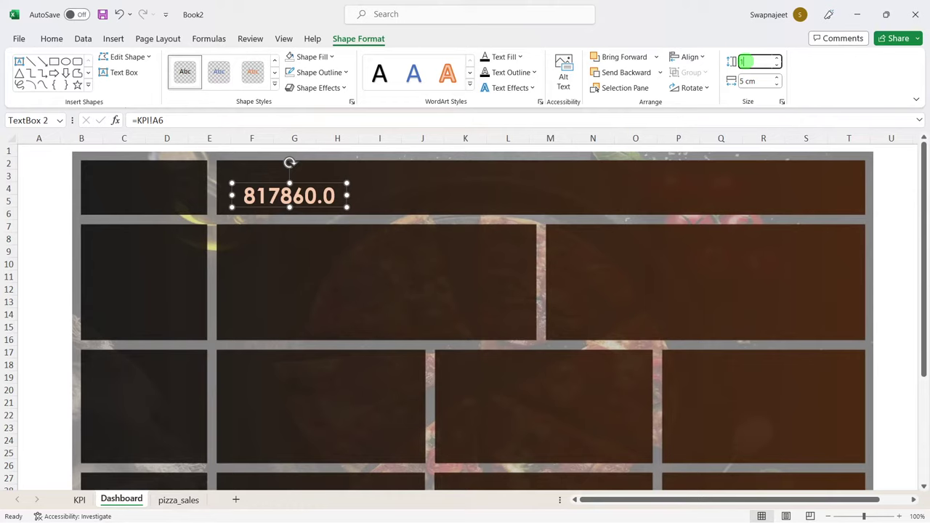
{"action": "type", "text": ".3"}
{"action": "key", "text": "Return"}
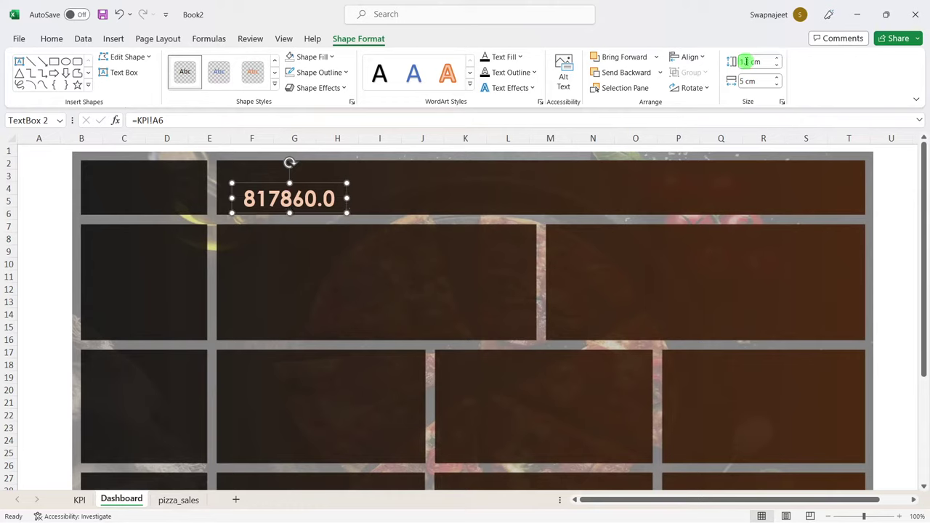
{"action": "left_click", "coordinate": [269, 188]}
{"action": "left_click_drag", "start_coordinate": [270, 183], "coordinate": [262, 180]}
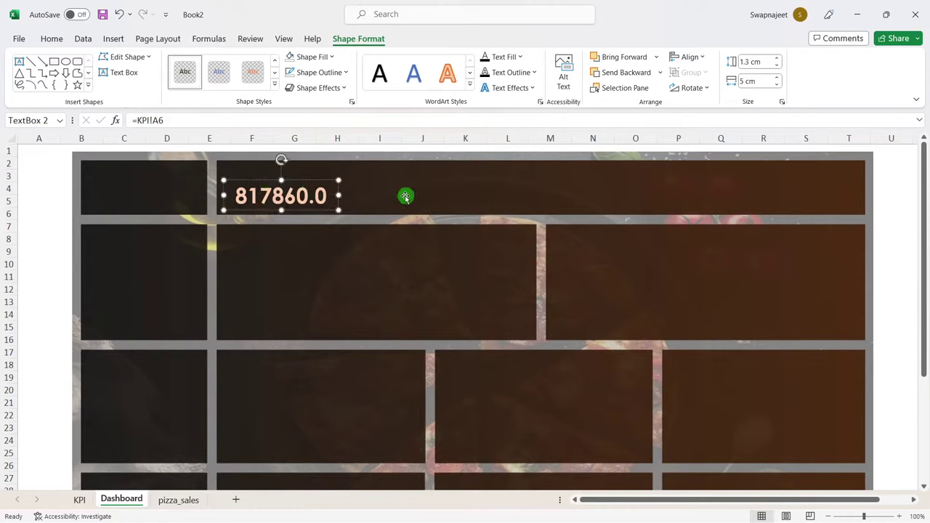
{"action": "left_click", "coordinate": [404, 196]}
Step: Duplicate the revenue box rightward to create more value boxes along the top band
{"action": "left_click", "coordinate": [312, 191]}
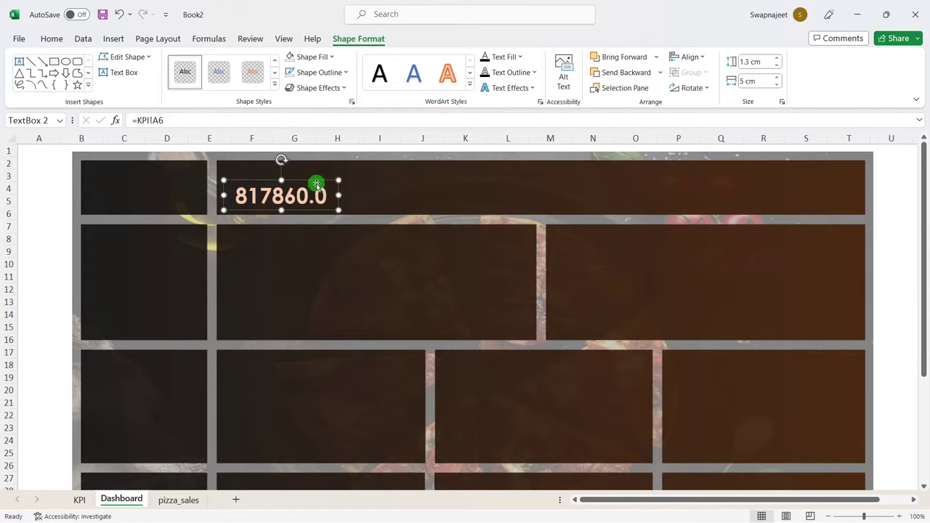
{"action": "left_click_drag", "start_coordinate": [315, 185], "coordinate": [437, 179]}
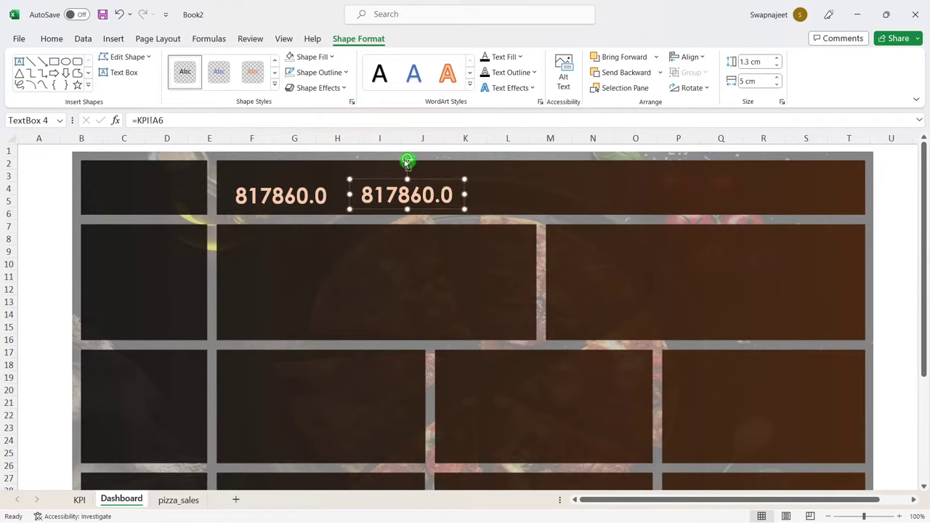
{"action": "mouse_move", "coordinate": [438, 179]}
{"action": "left_mouse_down"}
{"action": "mouse_move", "coordinate": [539, 192]}
{"action": "mouse_move", "coordinate": [556, 183]}
{"action": "mouse_move", "coordinate": [569, 192]}
{"action": "mouse_move", "coordinate": [677, 174]}
{"action": "mouse_move", "coordinate": [843, 177]}
{"action": "left_mouse_up"}
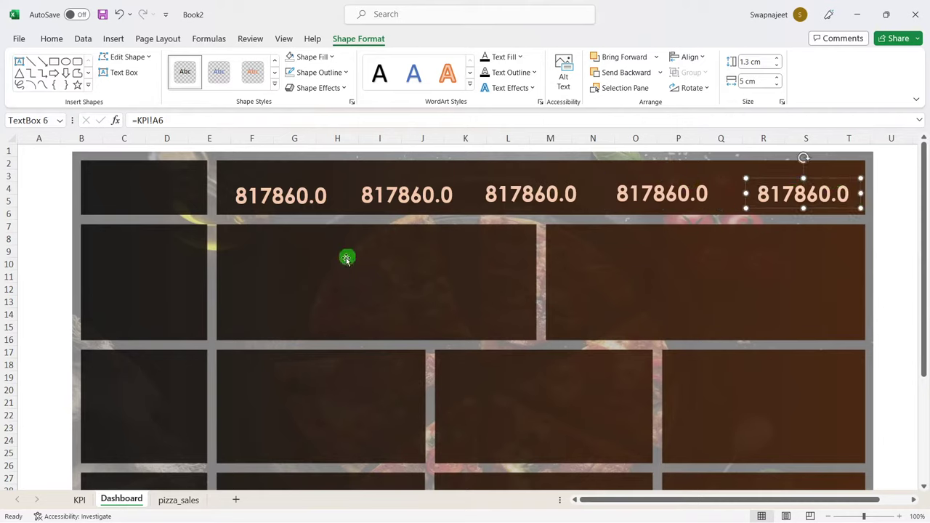
Step: Select all five value boxes and distribute them horizontally
{"action": "left_click", "coordinate": [297, 202], "text": "shift"}
{"action": "left_click", "coordinate": [409, 198], "text": "shift"}
{"action": "left_click", "coordinate": [522, 200], "text": "shift"}
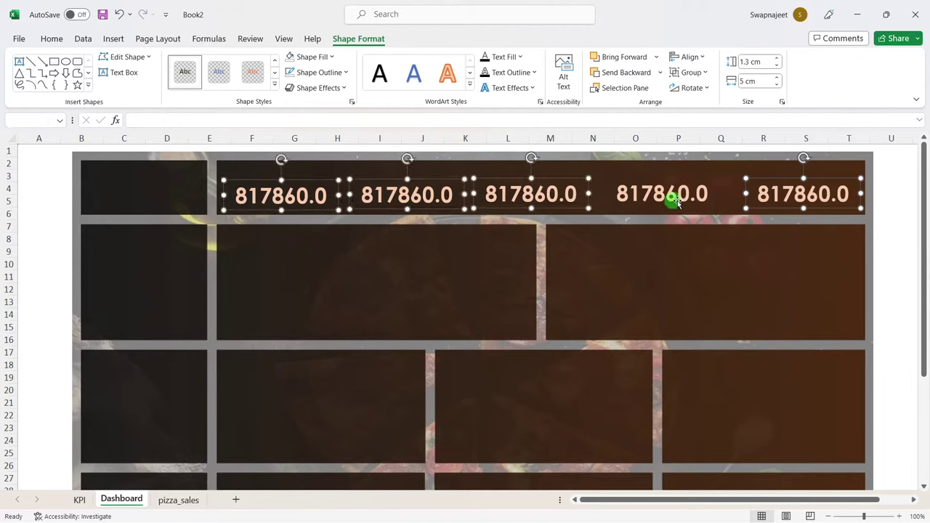
{"action": "left_click", "coordinate": [673, 199], "text": "shift"}
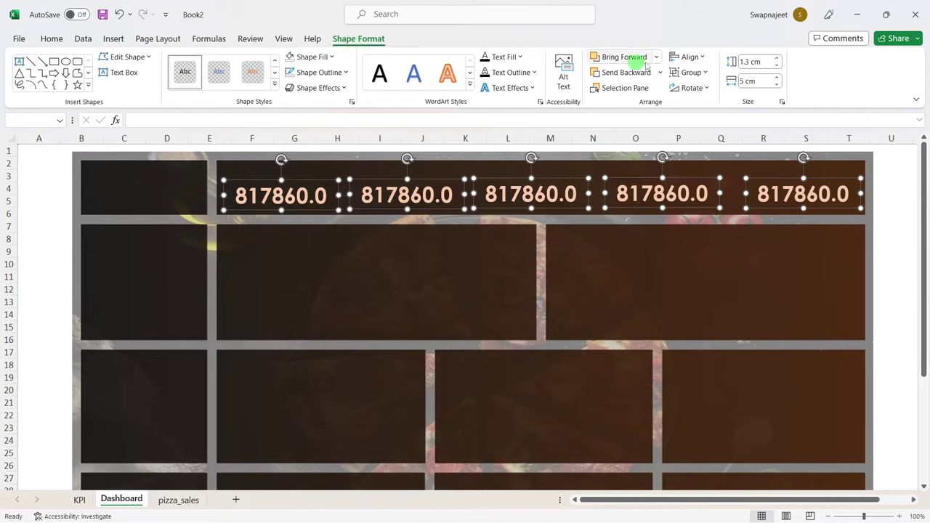
{"action": "left_click", "coordinate": [692, 58]}
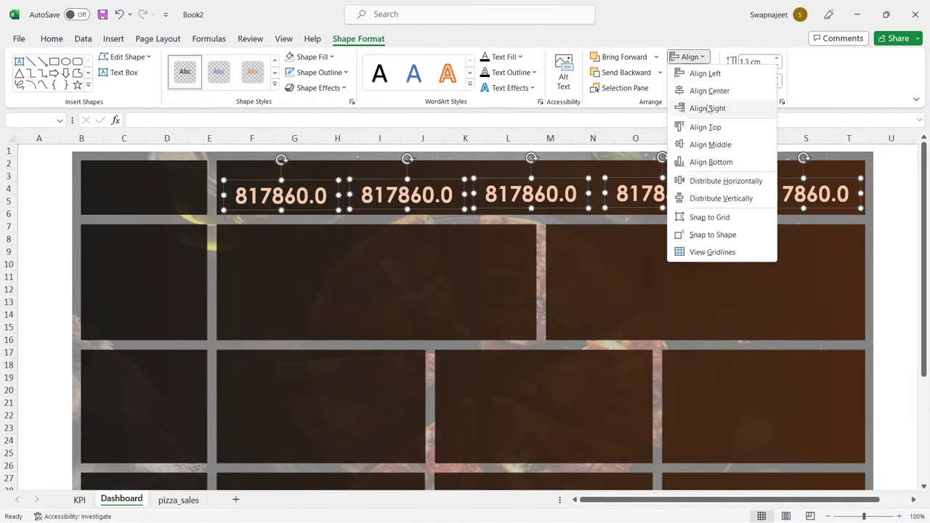
{"action": "left_click", "coordinate": [722, 183]}
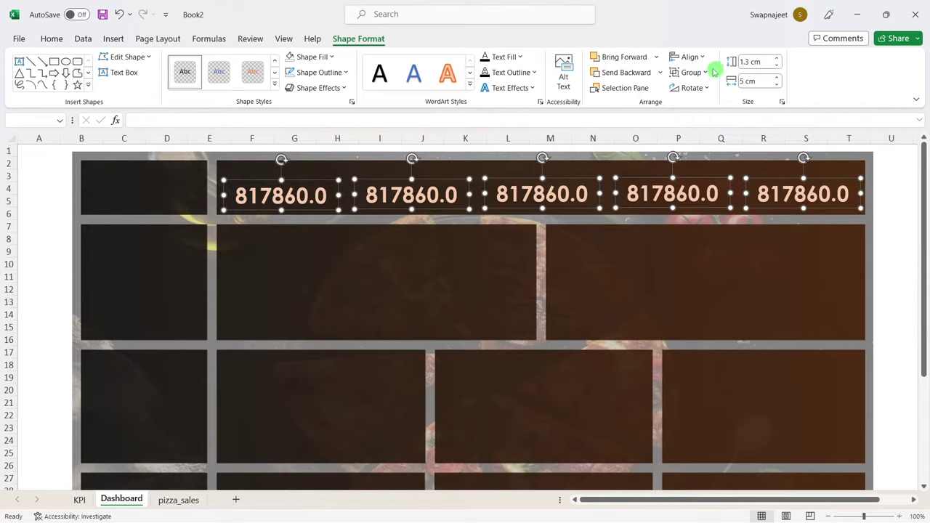
{"action": "left_click", "coordinate": [689, 57]}
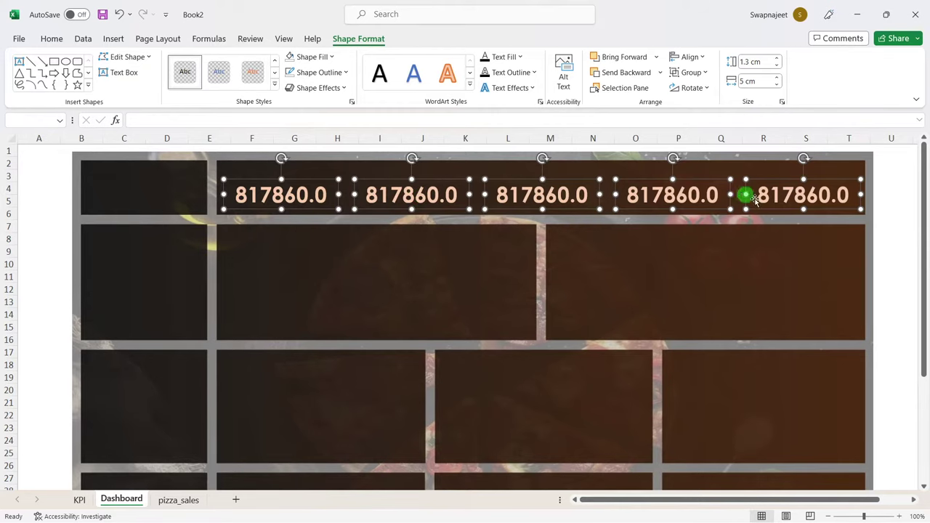
{"action": "left_click", "coordinate": [893, 187]}
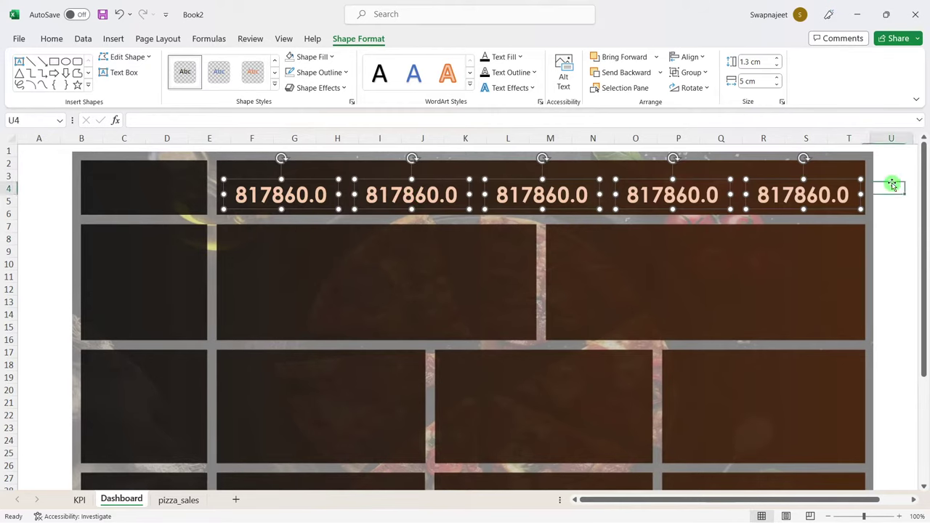
Step: Copy the first value box into the second-row tile, remove its =KPI!A6 link, and title it Total
{"action": "left_click", "coordinate": [275, 192]}
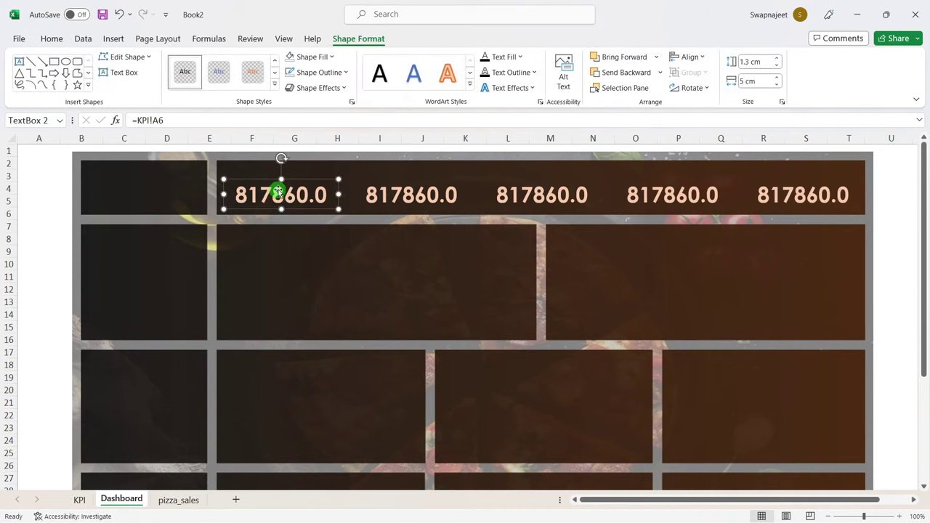
{"action": "left_click_drag", "start_coordinate": [278, 190], "coordinate": [295, 245], "text": "ctrl"}
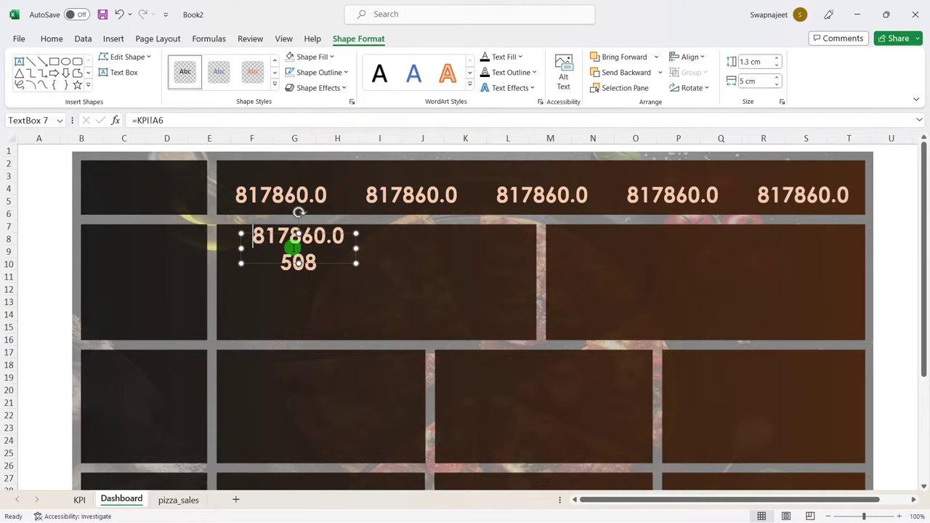
{"action": "left_click_drag", "start_coordinate": [176, 121], "coordinate": [138, 121]}
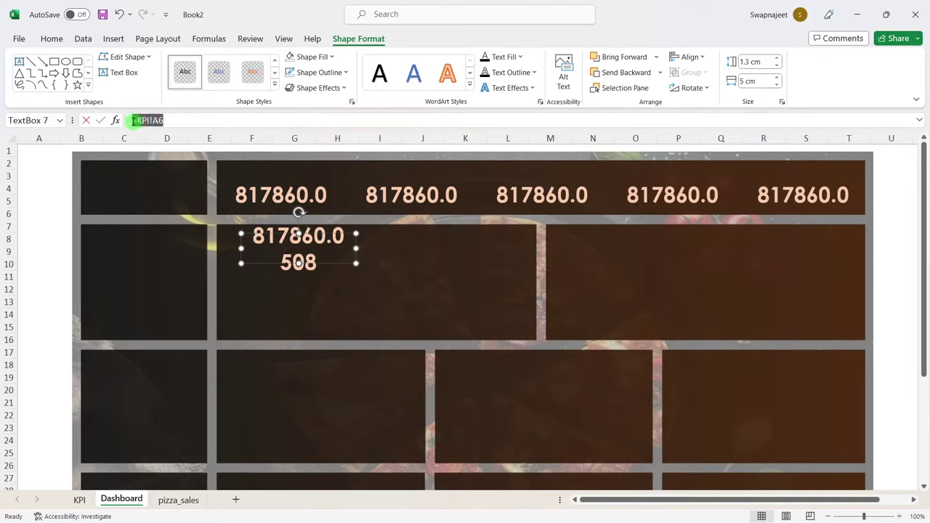
{"action": "key", "text": "BackSpace"}
{"action": "left_click", "coordinate": [289, 248]}
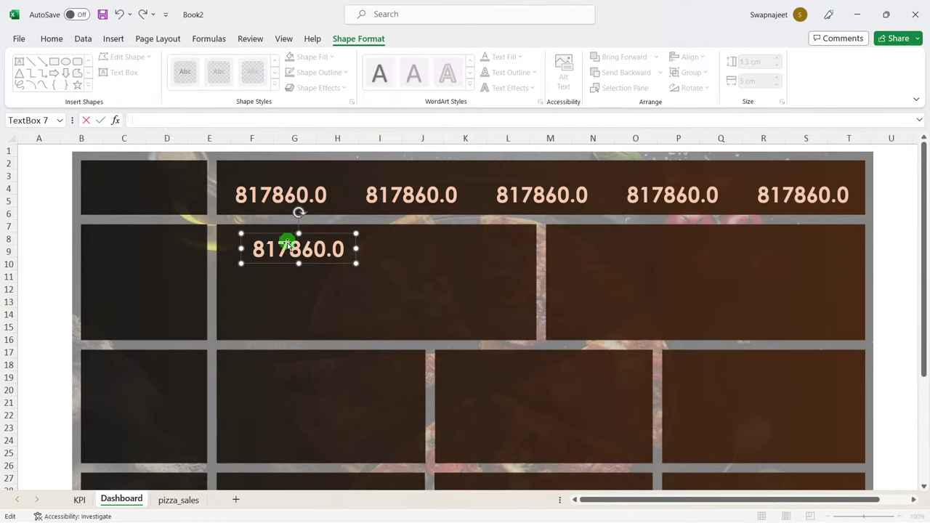
{"action": "key", "text": "ctrl+a"}
{"action": "key", "text": "BackSpace"}
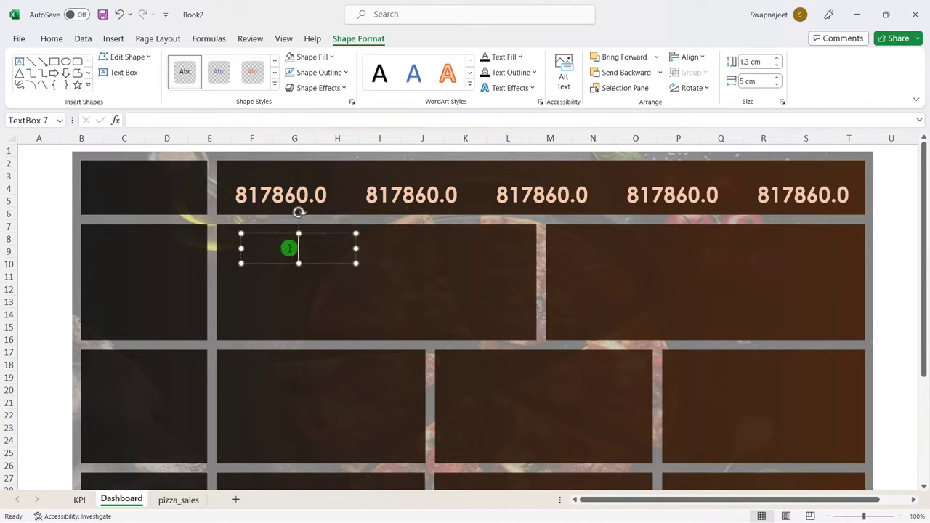
{"action": "type", "text": "Total "}
{"action": "type", "text": "Rev"}
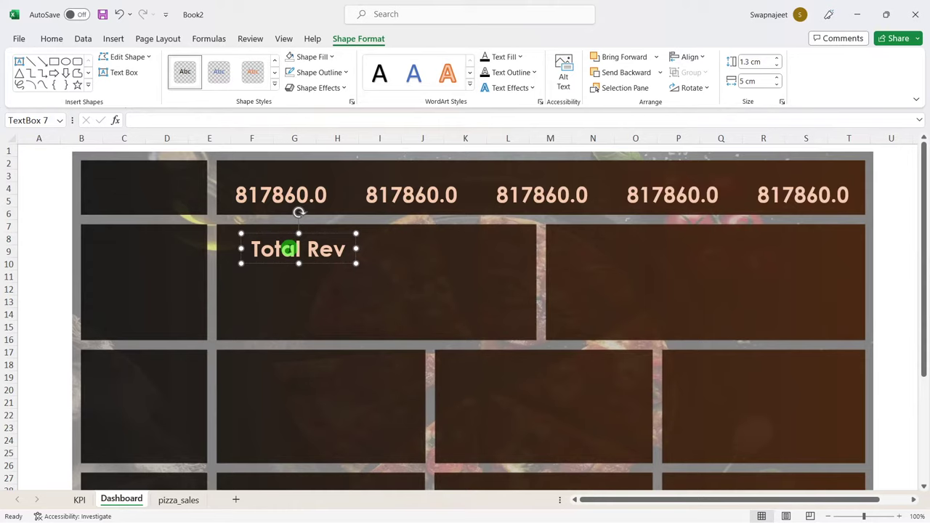
{"action": "type", "text": "enue"}
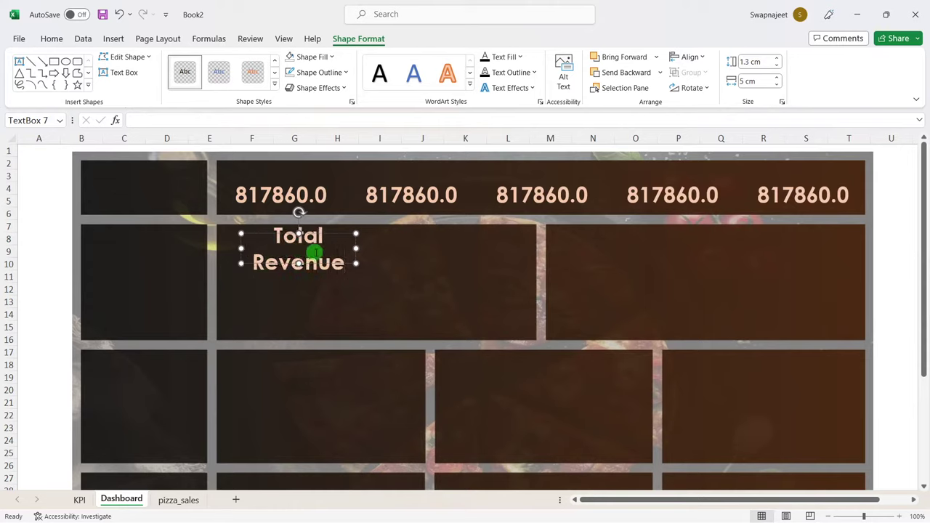
{"action": "key", "text": "ctrl+BackSpace"}
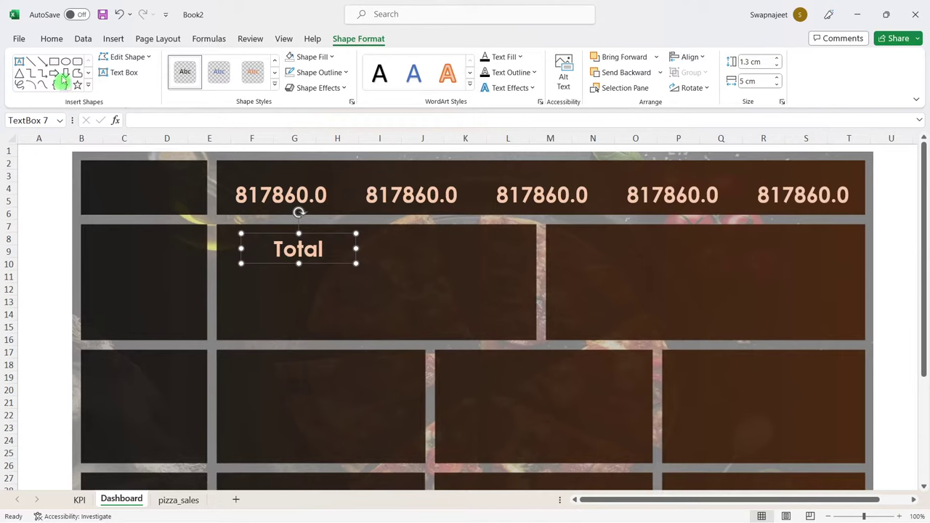
{"action": "left_click", "coordinate": [52, 39]}
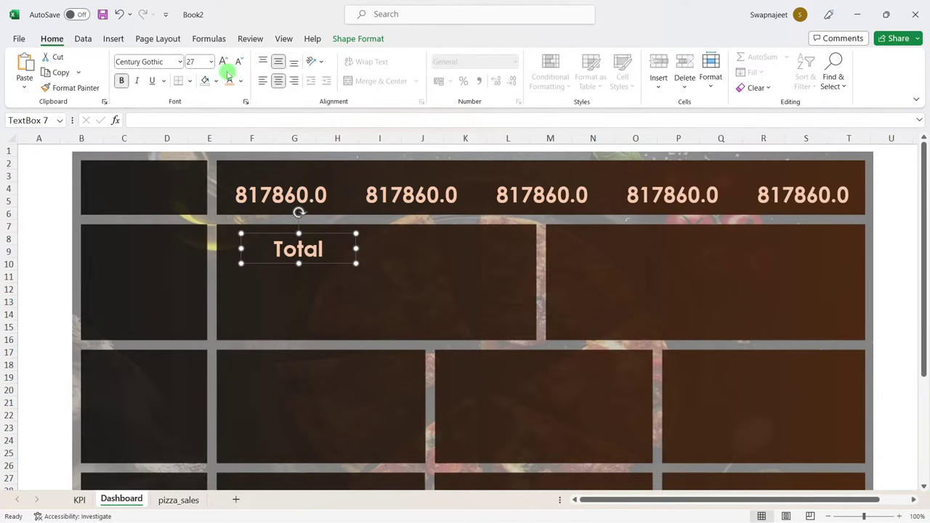
Step: Change the Total Revenue title's font size and colour its text light blue
{"action": "left_click", "coordinate": [191, 61]}
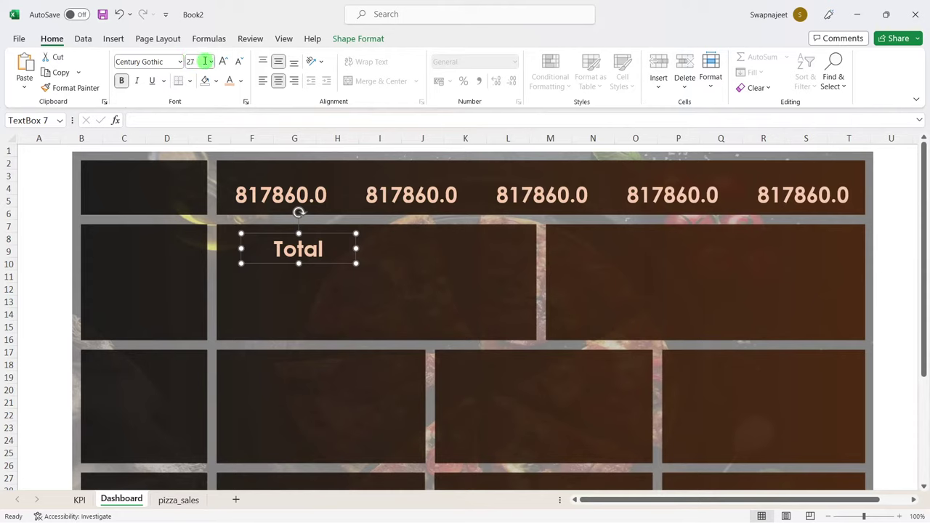
{"action": "left_click", "coordinate": [191, 61]}
{"action": "type", "text": "14"}
{"action": "key", "text": "Return"}
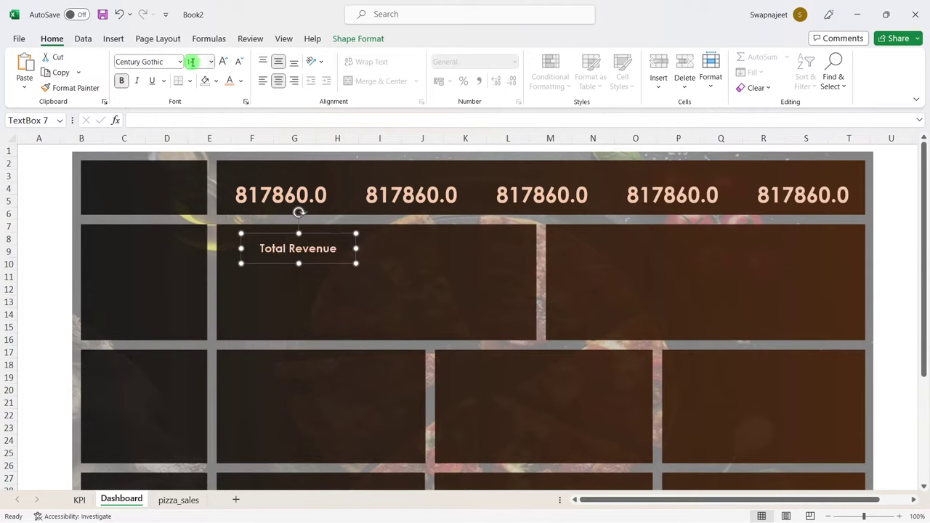
{"action": "left_click", "coordinate": [240, 81]}
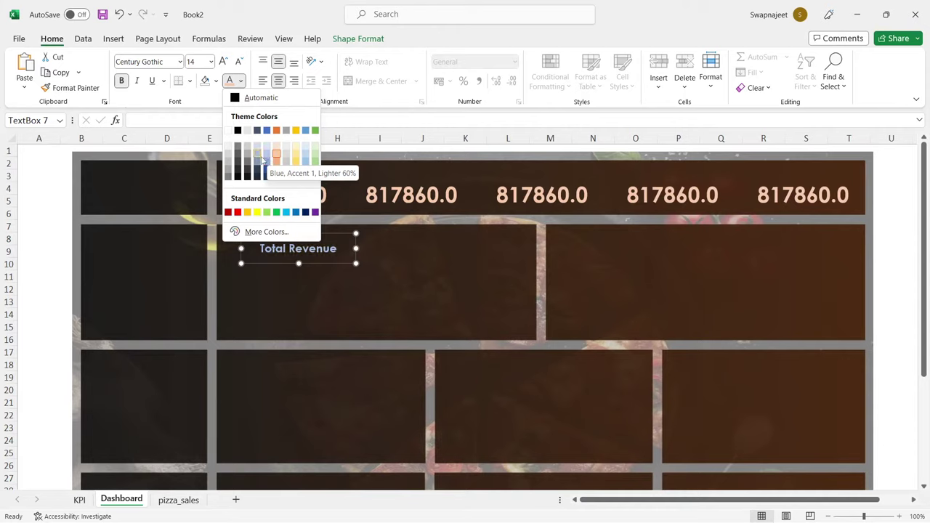
{"action": "left_click", "coordinate": [268, 161]}
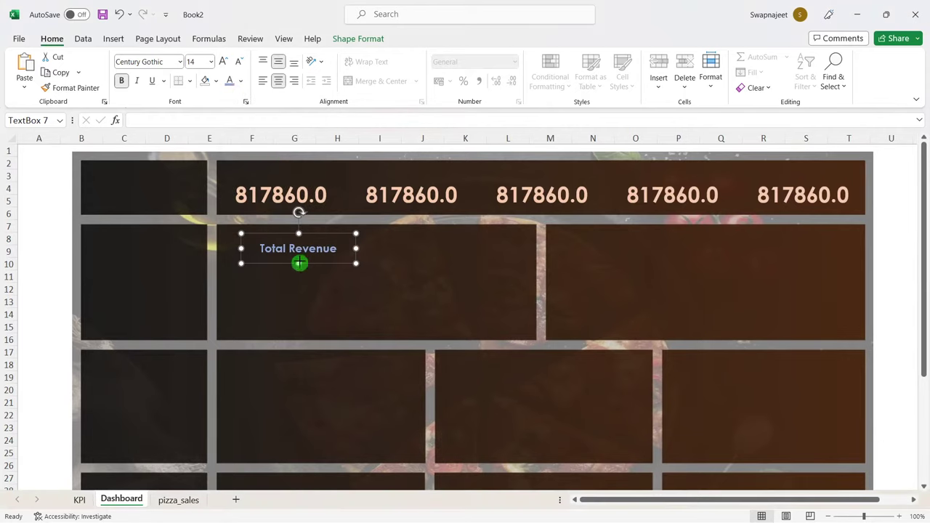
Step: Shorten the title box and settle its font size at 12
{"action": "left_click_drag", "start_coordinate": [299, 263], "coordinate": [289, 163]}
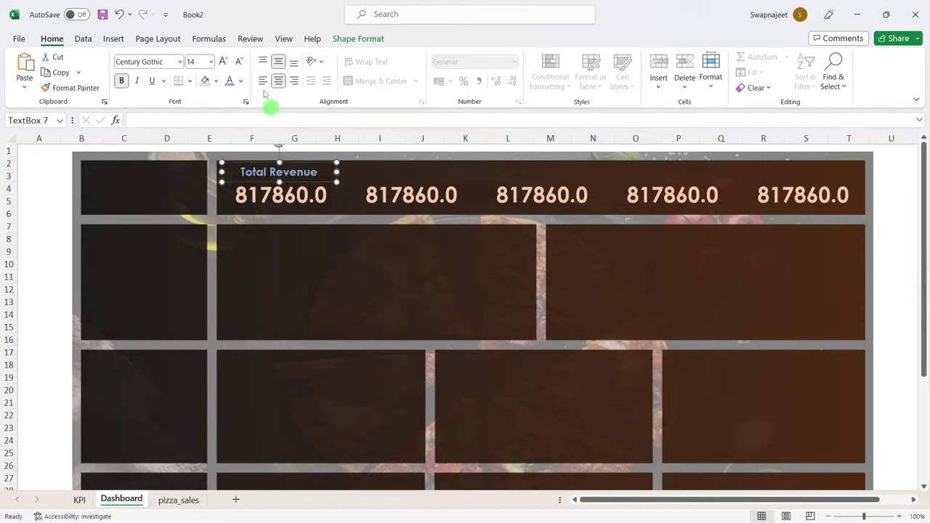
{"action": "left_click", "coordinate": [240, 62]}
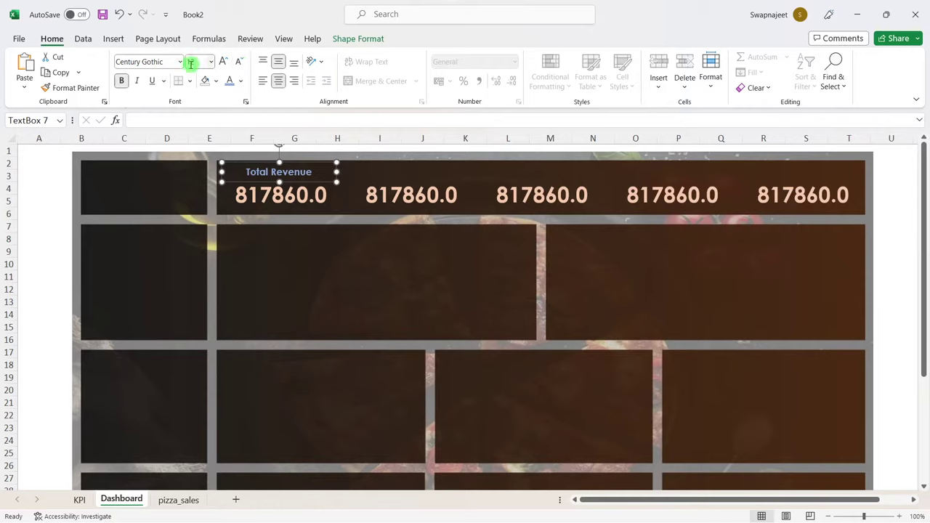
{"action": "type", "text": "13"}
{"action": "key", "text": "Return"}
{"action": "left_click", "coordinate": [354, 285]}
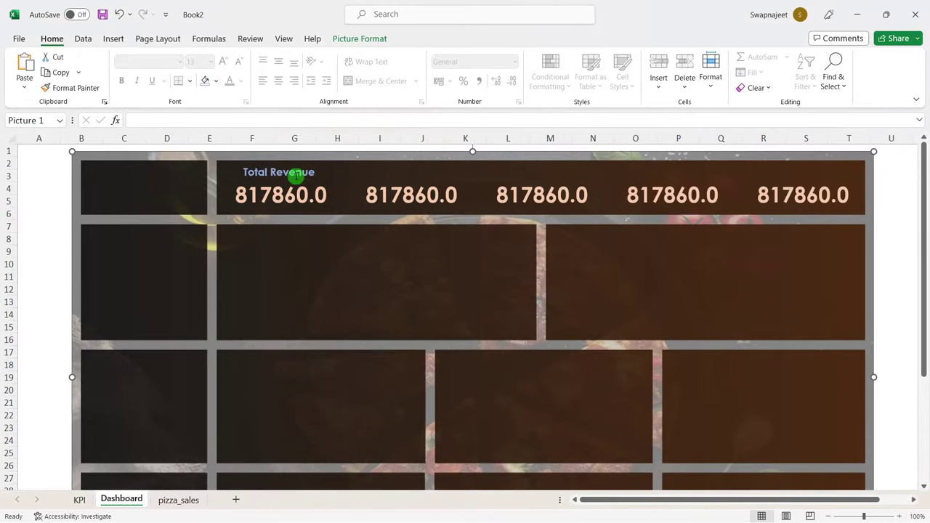
{"action": "left_click", "coordinate": [296, 172]}
{"action": "left_click", "coordinate": [201, 61]}
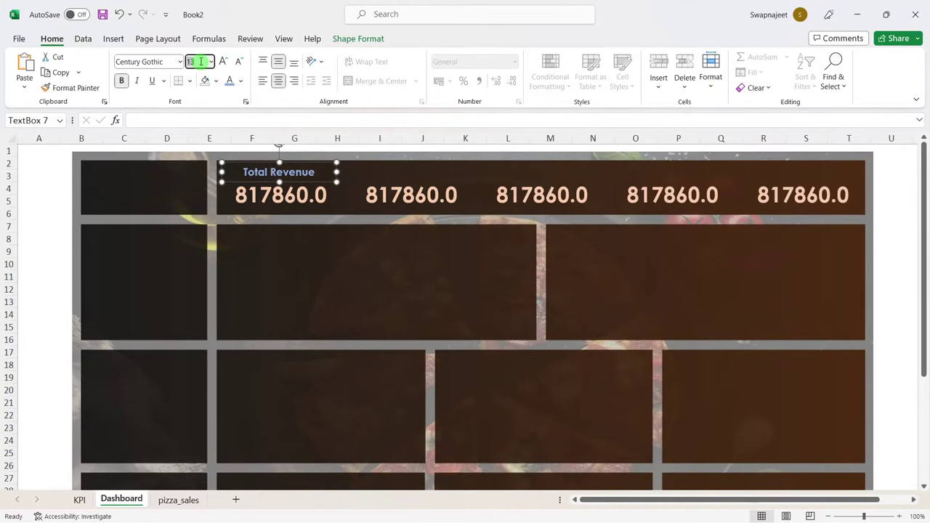
{"action": "type", "text": "2"}
{"action": "key", "text": "Return"}
{"action": "left_click", "coordinate": [298, 225]}
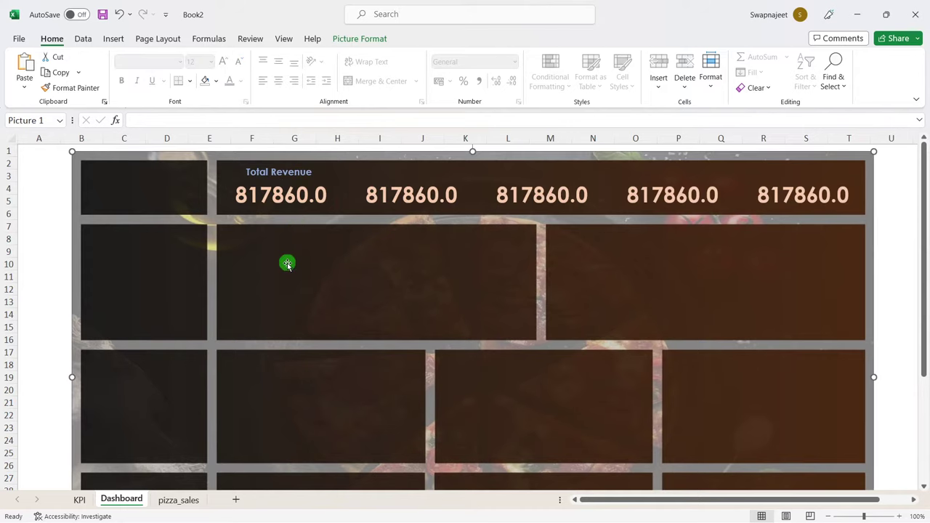
{"action": "left_click", "coordinate": [298, 171]}
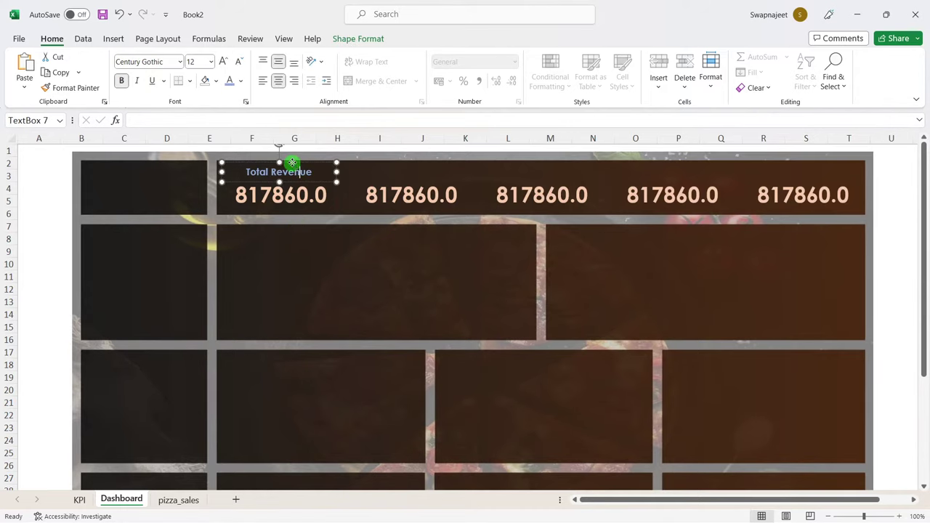
Step: Copy the Total Revenue title above the second, third, fourth and fifth 817860.0 values
{"action": "left_click_drag", "start_coordinate": [299, 162], "coordinate": [436, 161], "text": "ctrl"}
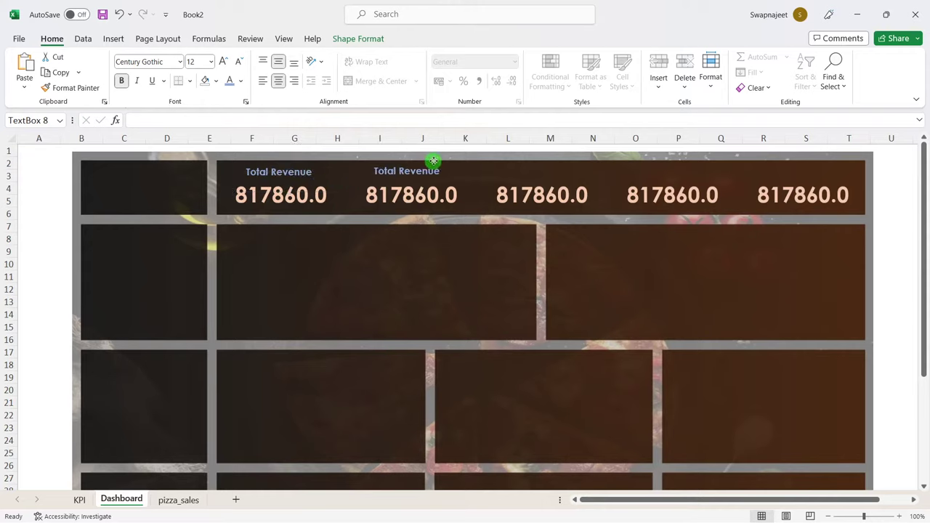
{"action": "mouse_move", "coordinate": [442, 159]}
{"action": "left_mouse_down", "text": "ctrl"}
{"action": "mouse_move", "coordinate": [450, 172]}
{"action": "mouse_move", "coordinate": [579, 161]}
{"action": "left_mouse_up", "text": "ctrl"}
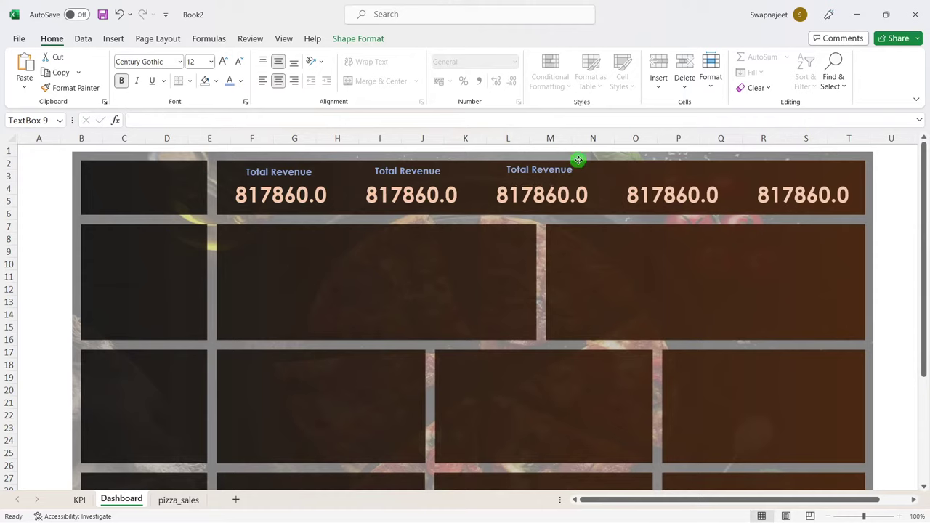
{"action": "left_click_drag", "start_coordinate": [590, 159], "coordinate": [706, 161], "text": "ctrl"}
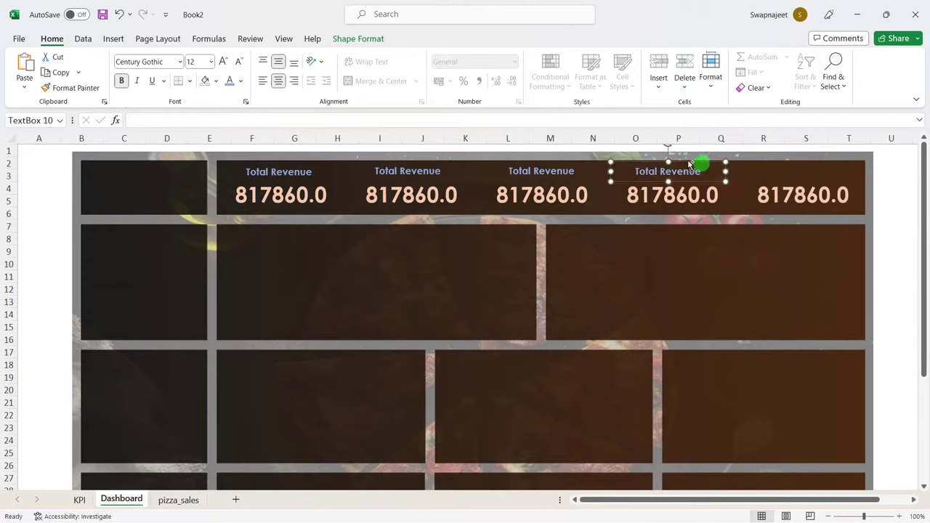
{"action": "key", "text": "ctrl+d"}
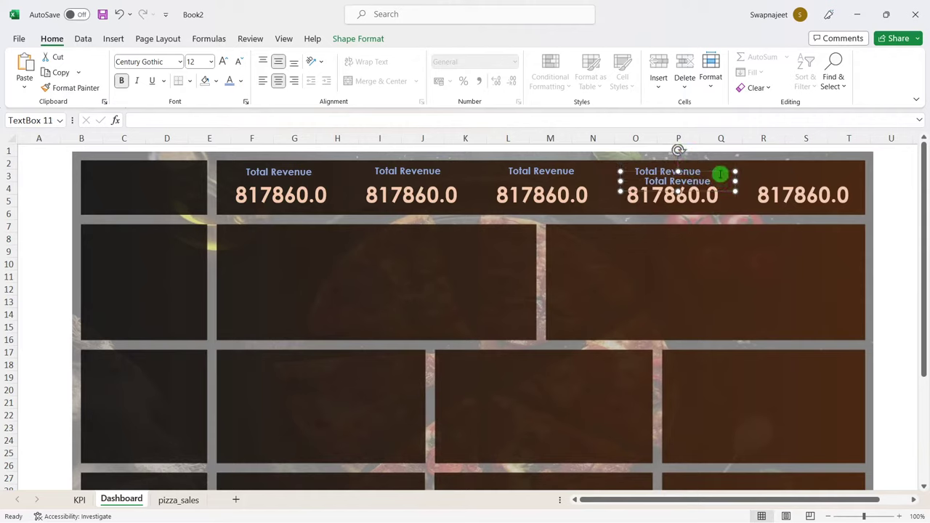
{"action": "left_click_drag", "start_coordinate": [720, 174], "coordinate": [839, 166]}
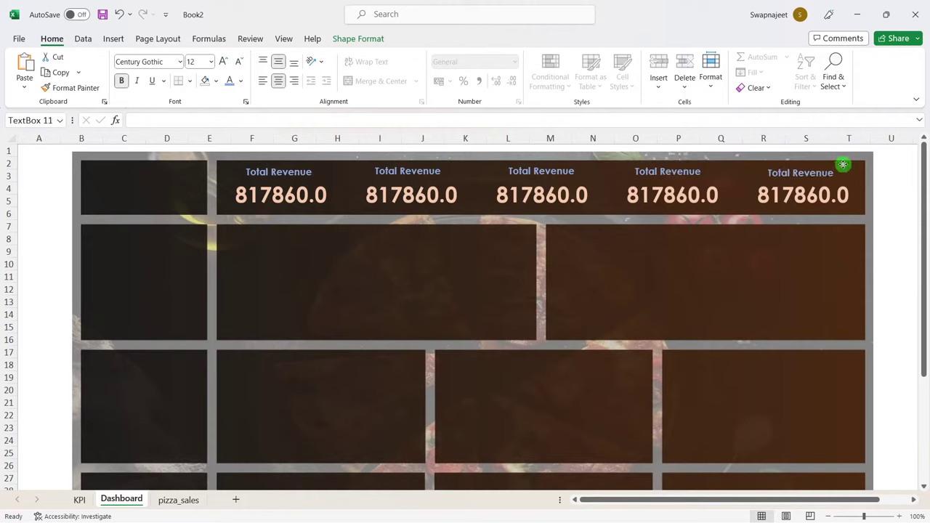
{"action": "left_click", "coordinate": [824, 241]}
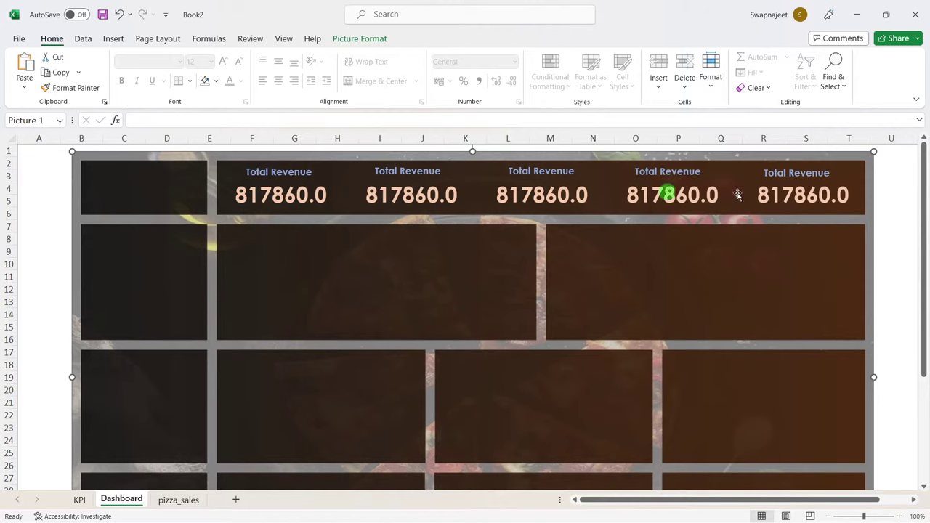
Step: Select all five title boxes, distribute them horizontally and align them on one row
{"action": "left_click", "coordinate": [913, 192]}
{"action": "left_click", "coordinate": [291, 172]}
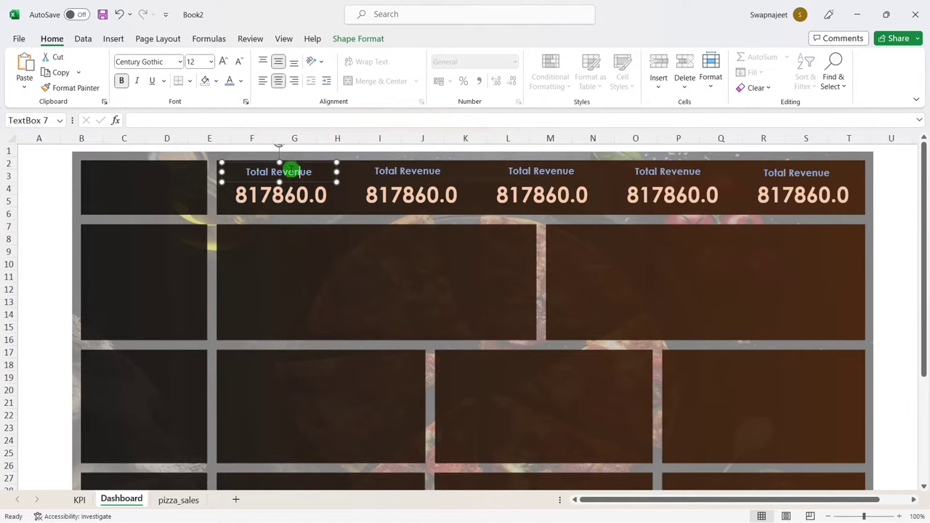
{"action": "left_click", "coordinate": [400, 177], "text": "ctrl"}
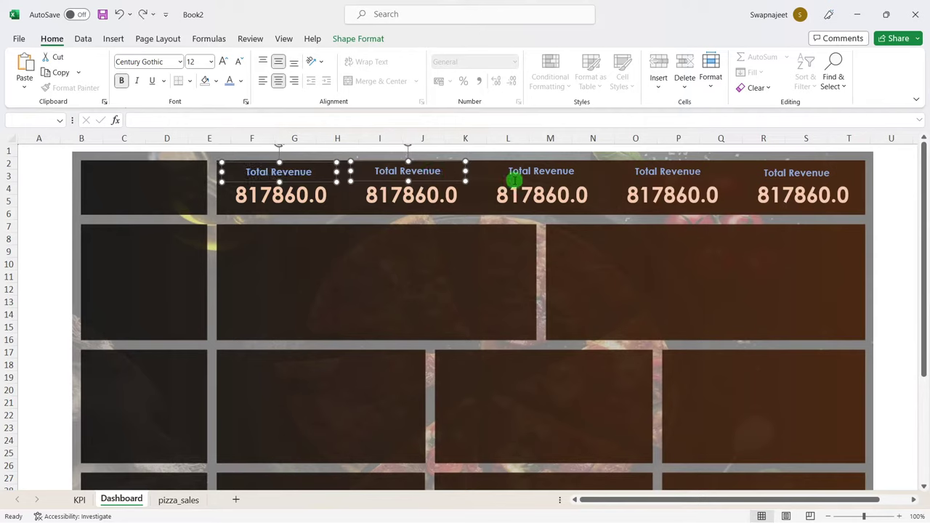
{"action": "left_click", "coordinate": [324, 248]}
{"action": "left_click", "coordinate": [297, 177]}
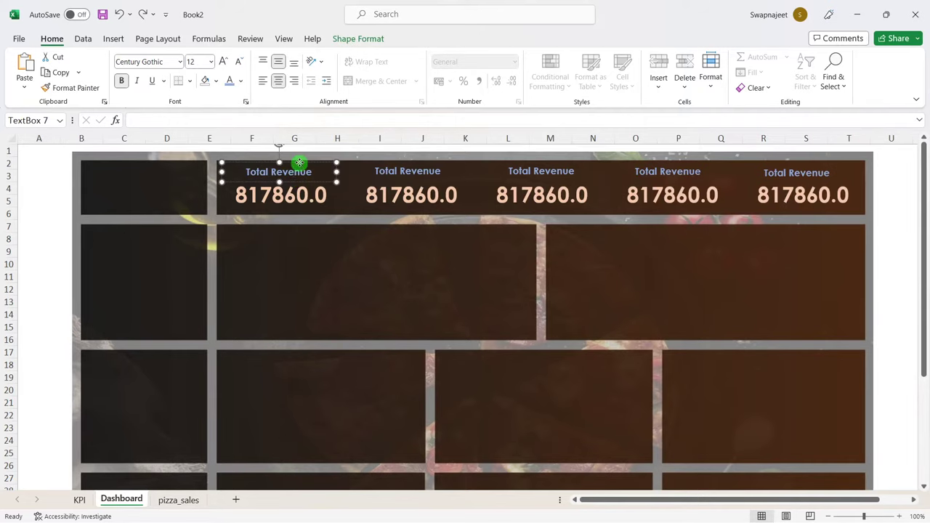
{"action": "left_click", "coordinate": [396, 172], "text": "ctrl"}
{"action": "left_click", "coordinate": [519, 173], "text": "ctrl"}
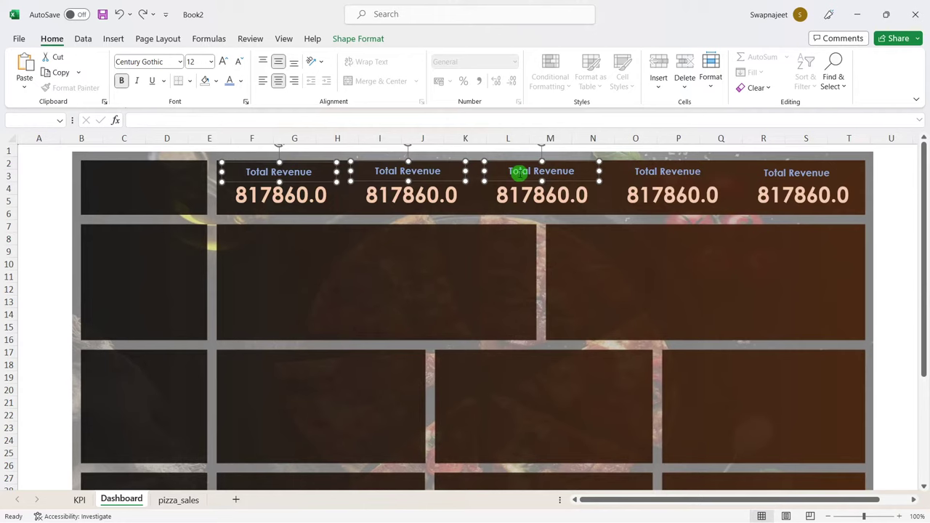
{"action": "left_click", "coordinate": [634, 168], "text": "ctrl"}
{"action": "left_click", "coordinate": [799, 172], "text": "ctrl"}
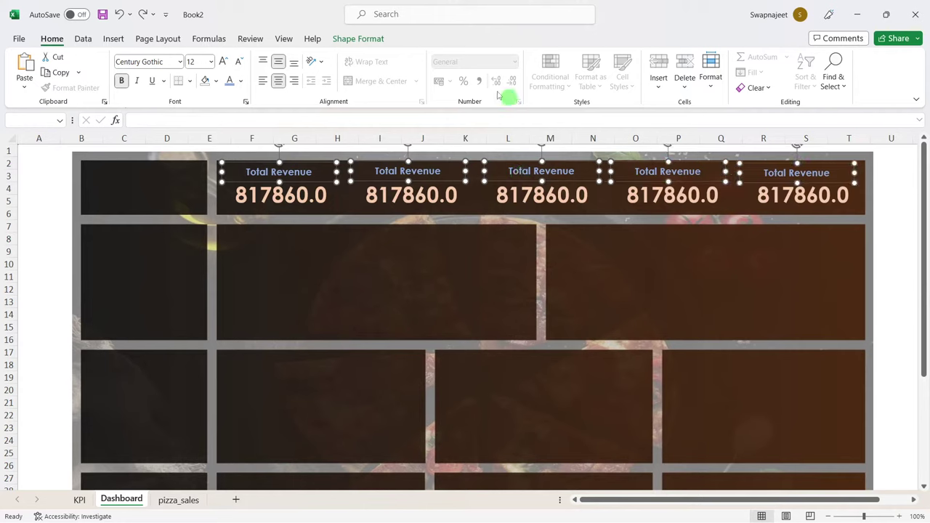
{"action": "left_click", "coordinate": [359, 39]}
{"action": "left_click", "coordinate": [690, 56]}
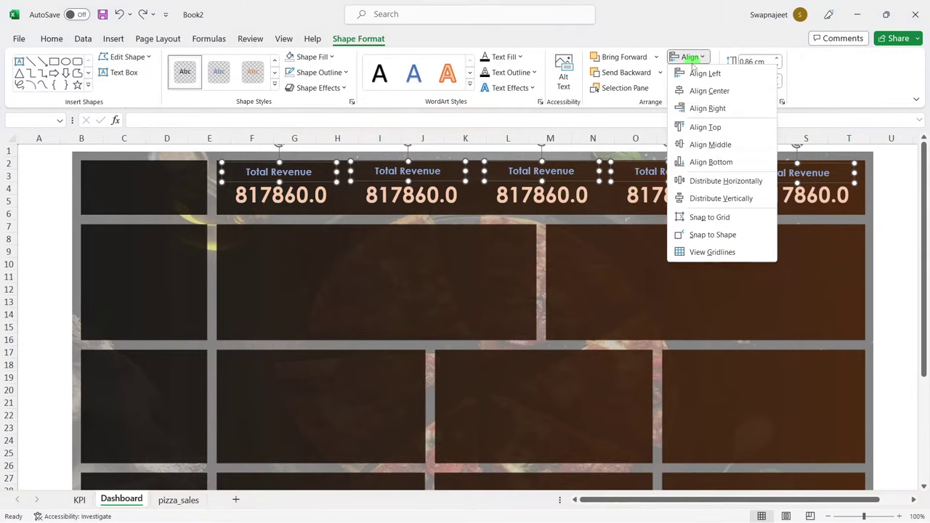
{"action": "left_click", "coordinate": [712, 182]}
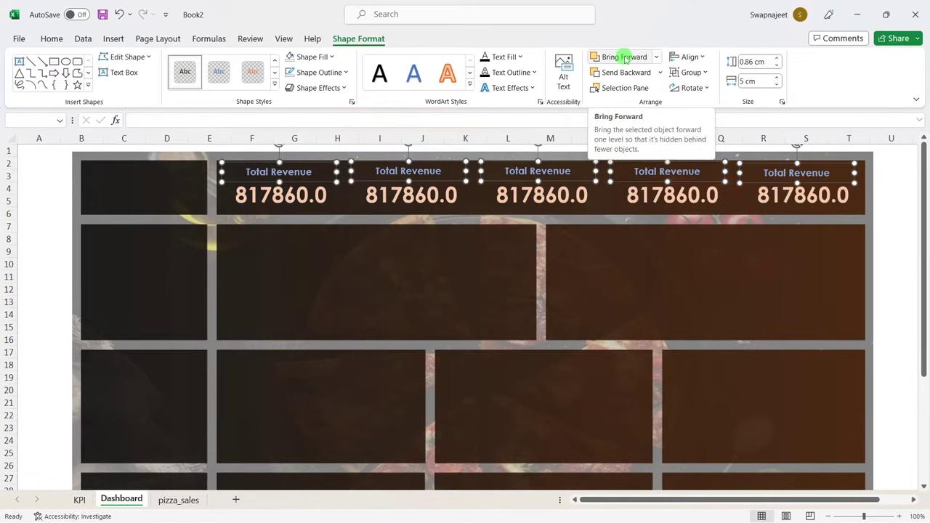
{"action": "left_click", "coordinate": [689, 56]}
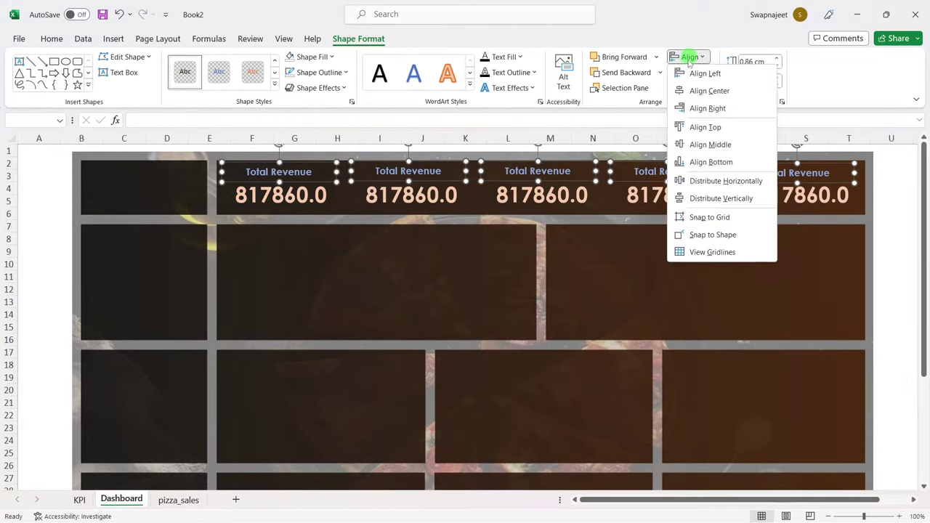
{"action": "left_click", "coordinate": [703, 143]}
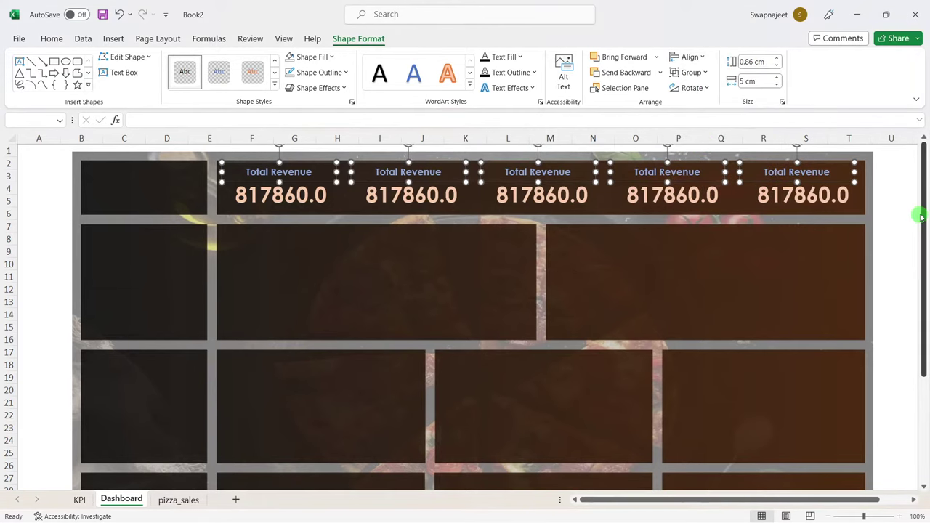
{"action": "left_click", "coordinate": [900, 203]}
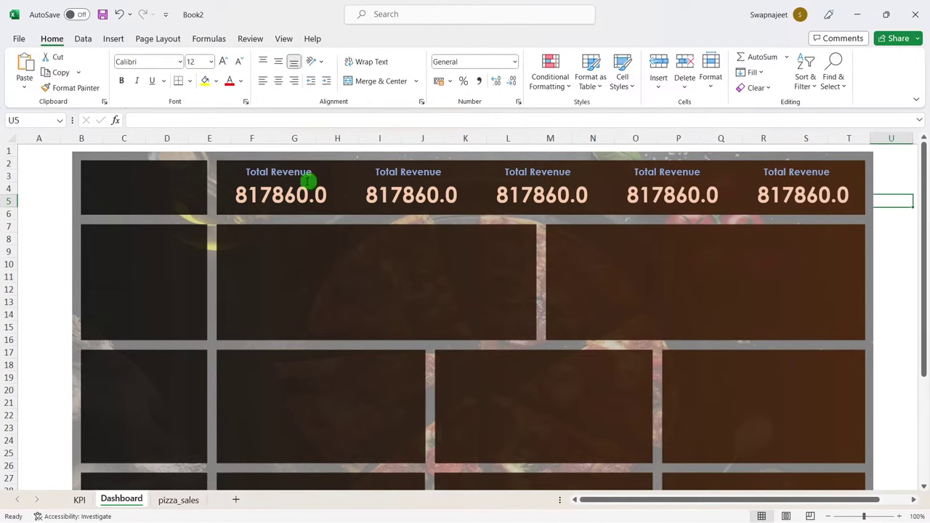
Step: Nudge the fourth and fifth title boxes right to centre them over their values
{"action": "left_click", "coordinate": [418, 170]}
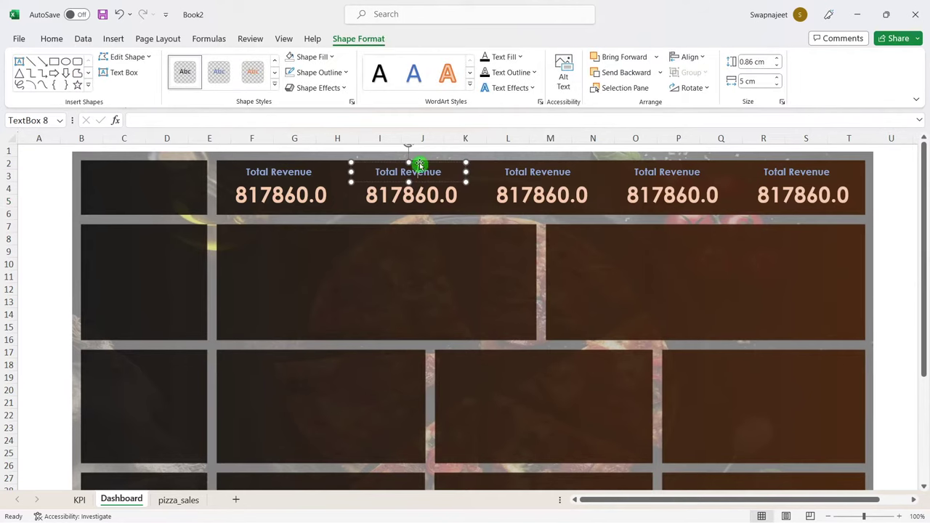
{"action": "left_click", "coordinate": [537, 163]}
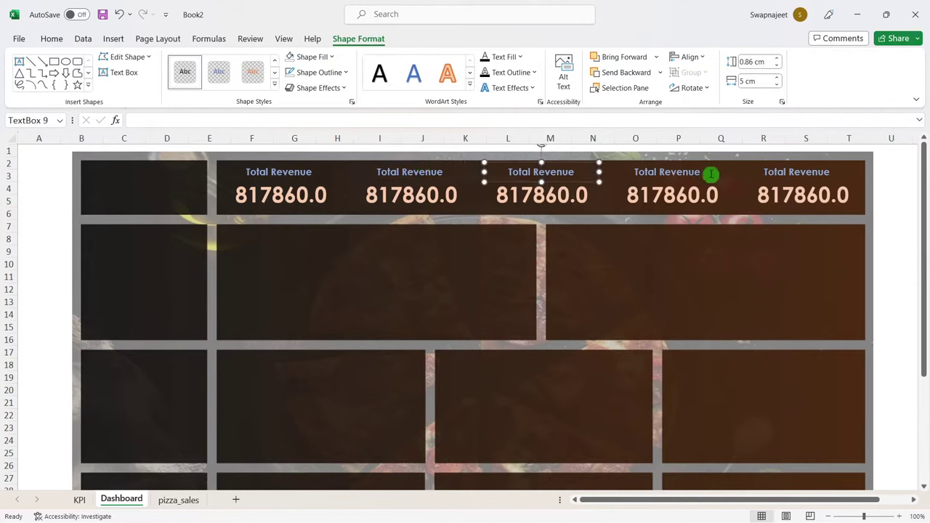
{"action": "left_click", "coordinate": [689, 172]}
{"action": "key", "text": "Right"}
{"action": "key", "text": "Right"}
{"action": "key", "text": "Right"}
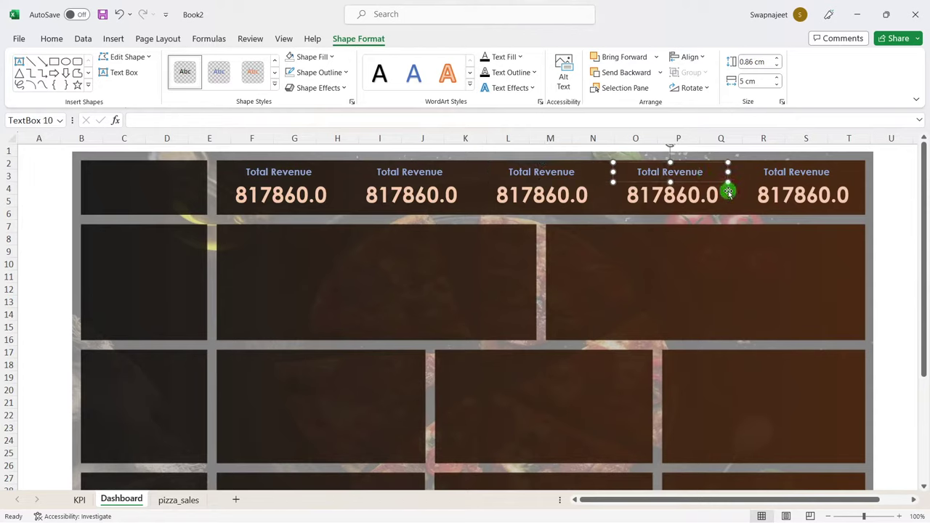
{"action": "left_click", "coordinate": [800, 173]}
{"action": "key", "text": "Right"}
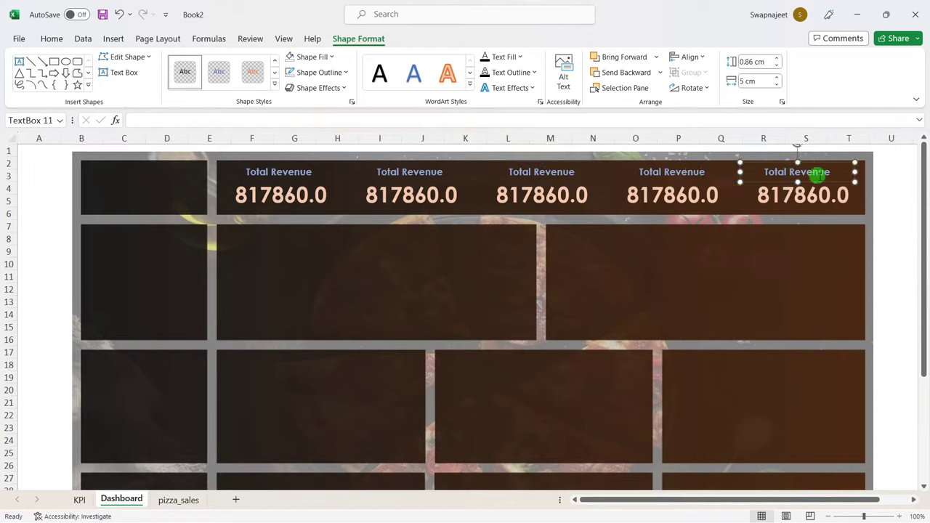
{"action": "key", "text": "Right"}
{"action": "left_click", "coordinate": [892, 207]}
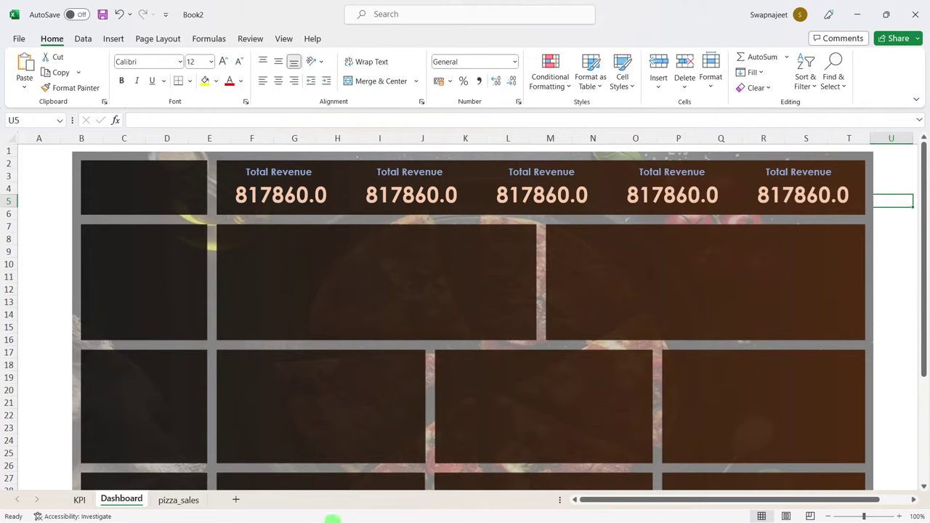
Step: Retitle the second and third boxes Avg Order Value and Total Pizzas Sold, using the PowerPoint list
{"action": "mouse_move", "coordinate": [456, 512]}
{"action": "left_click", "coordinate": [418, 470]}
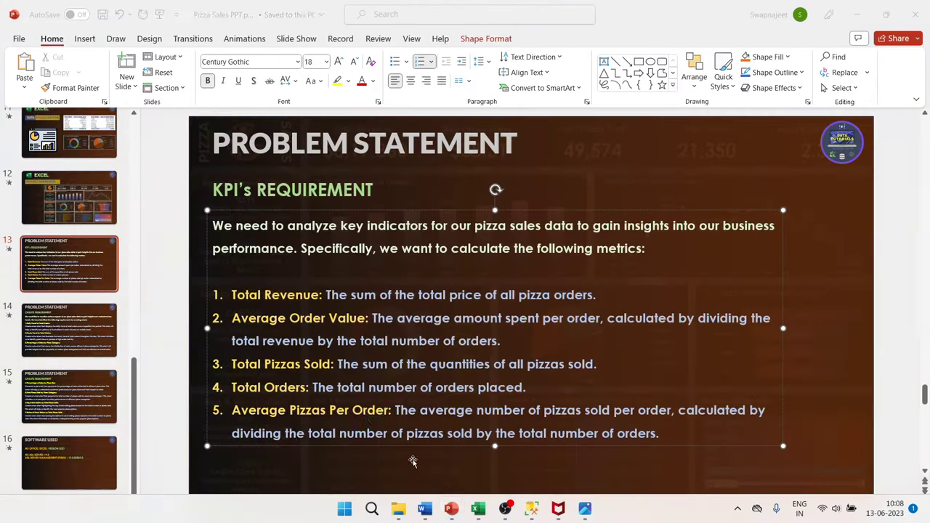
{"action": "key", "text": "alt+Tab"}
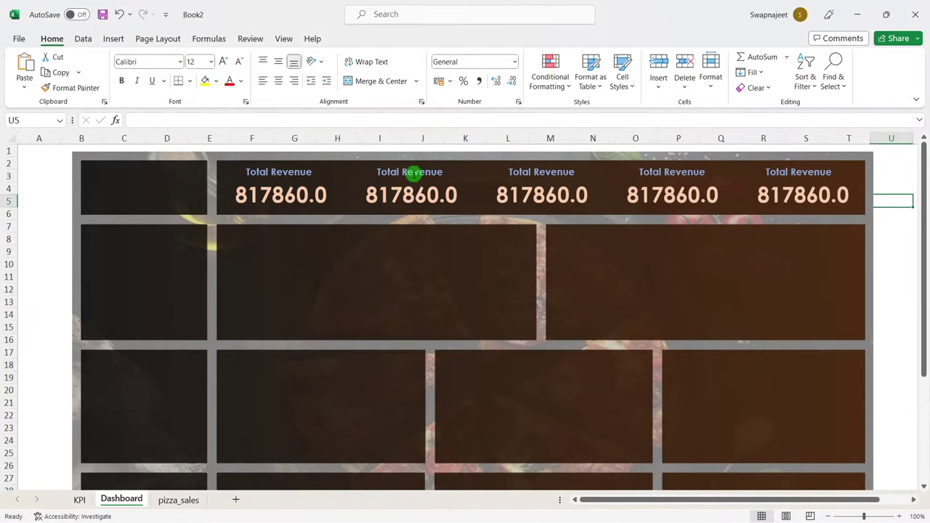
{"action": "double_click", "coordinate": [413, 173]}
{"action": "key", "text": "Delete"}
{"action": "type", "text": "Avg Order Value"}
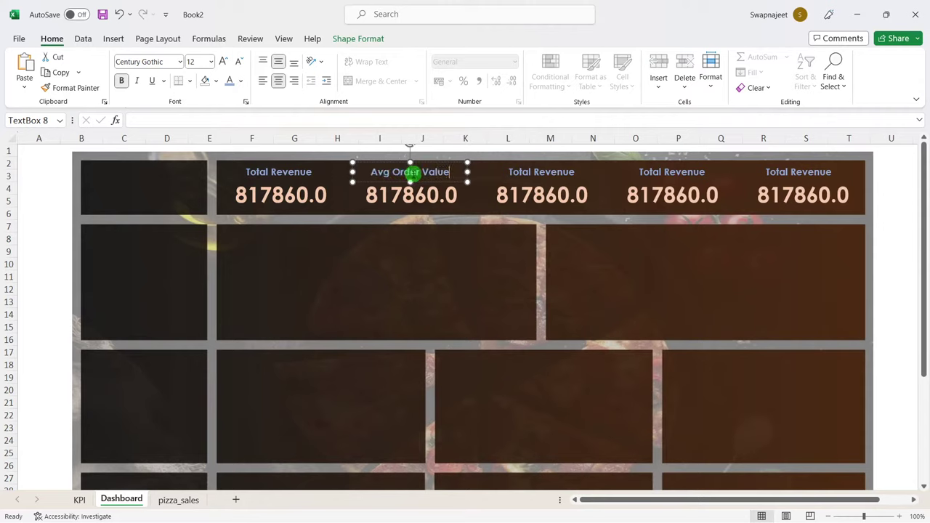
{"action": "key", "text": "alt+Tab"}
{"action": "key", "text": "alt+Tab"}
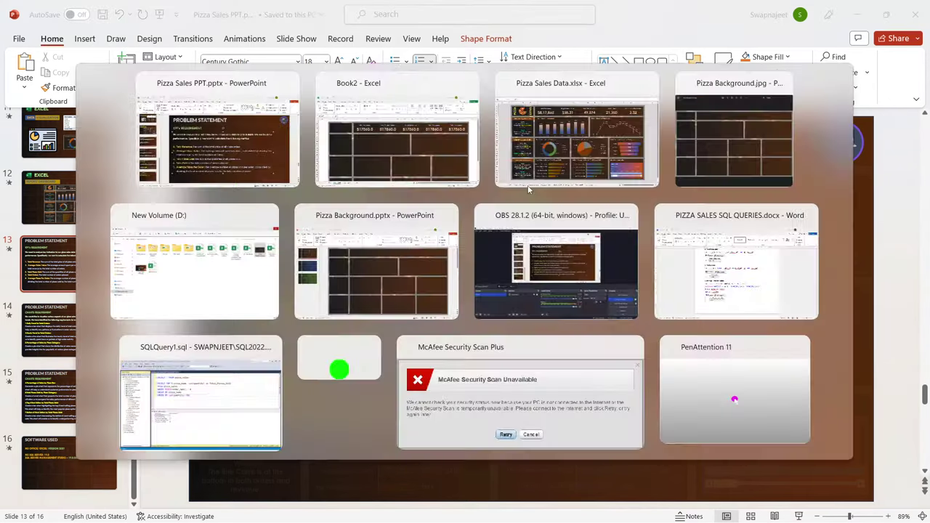
{"action": "double_click", "coordinate": [545, 172]}
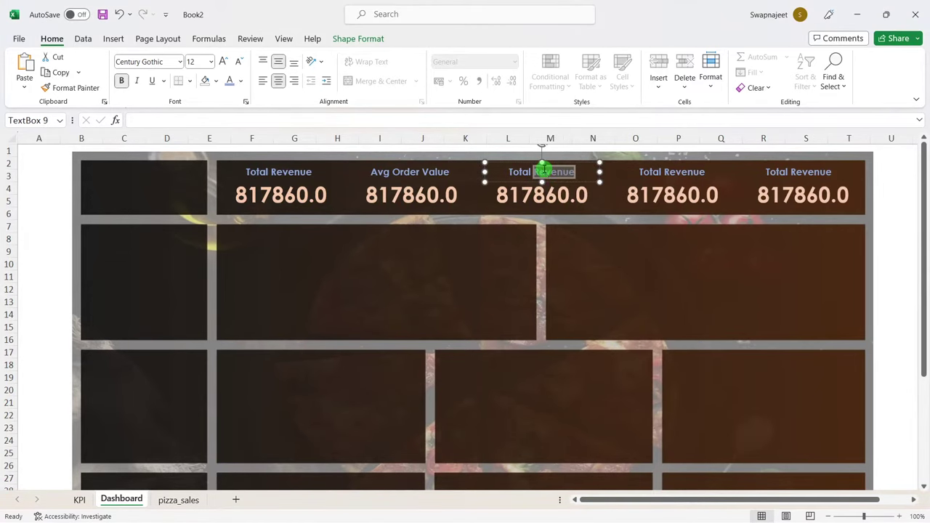
{"action": "type", "text": "Pizzas So"}
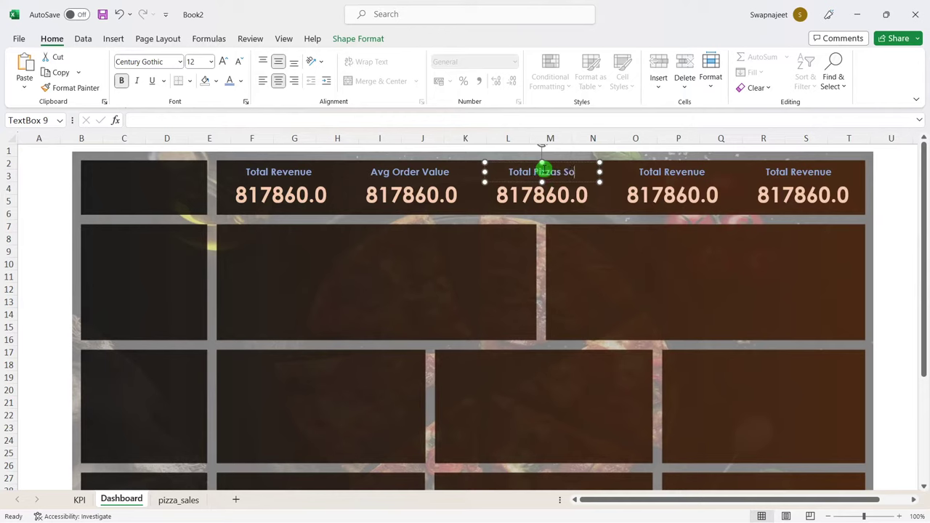
{"action": "type", "text": "ld"}
Step: Retitle the fourth and fifth boxes Total Orders and Avg Pizzas Per Order
{"action": "key", "text": "alt+Tab"}
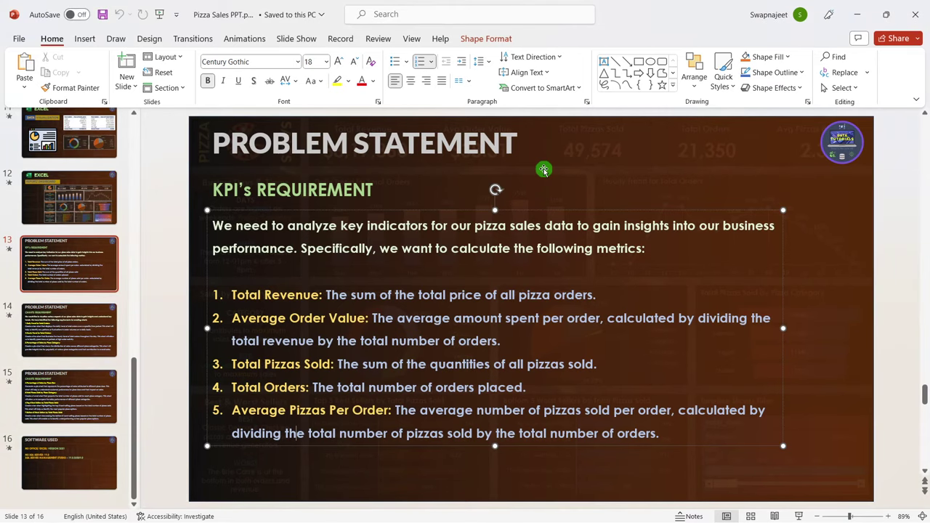
{"action": "key", "text": "alt+Tab"}
{"action": "double_click", "coordinate": [674, 174]}
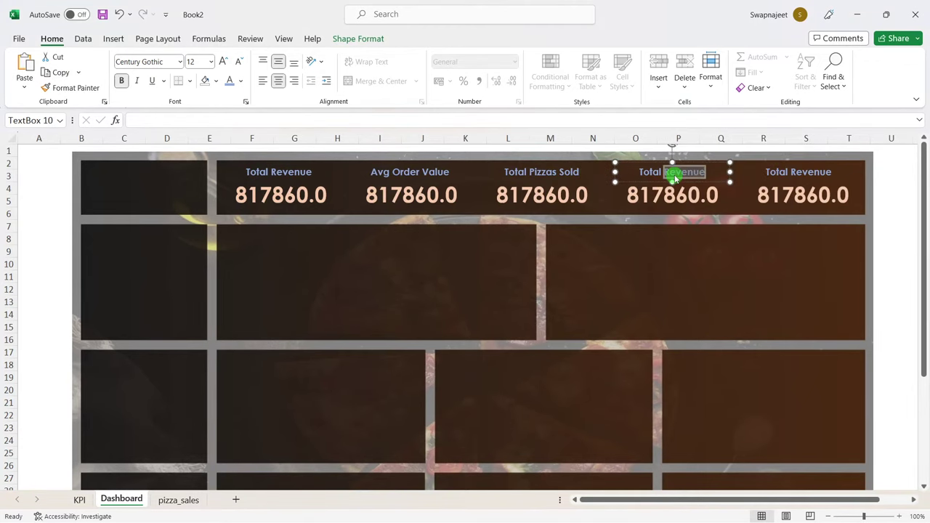
{"action": "type", "text": "Orders"}
{"action": "key", "text": "alt+Tab"}
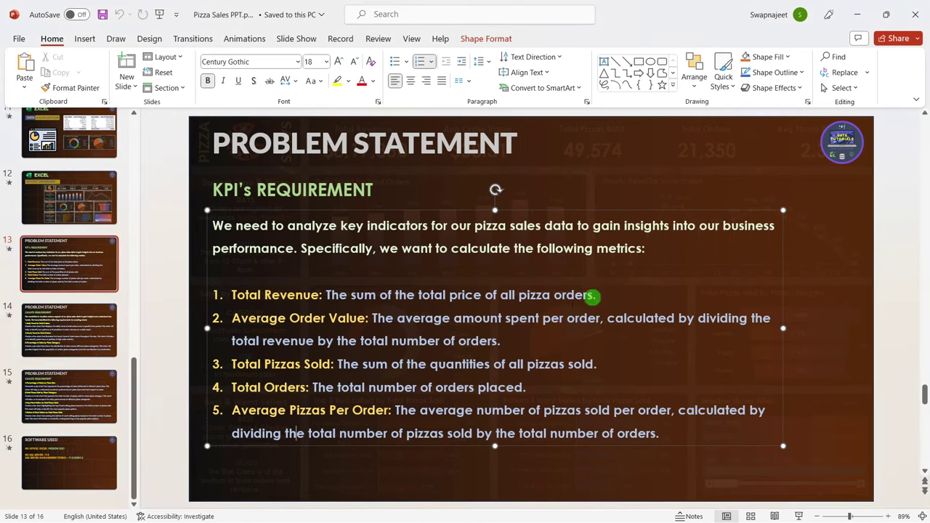
{"action": "key", "text": "alt+Tab"}
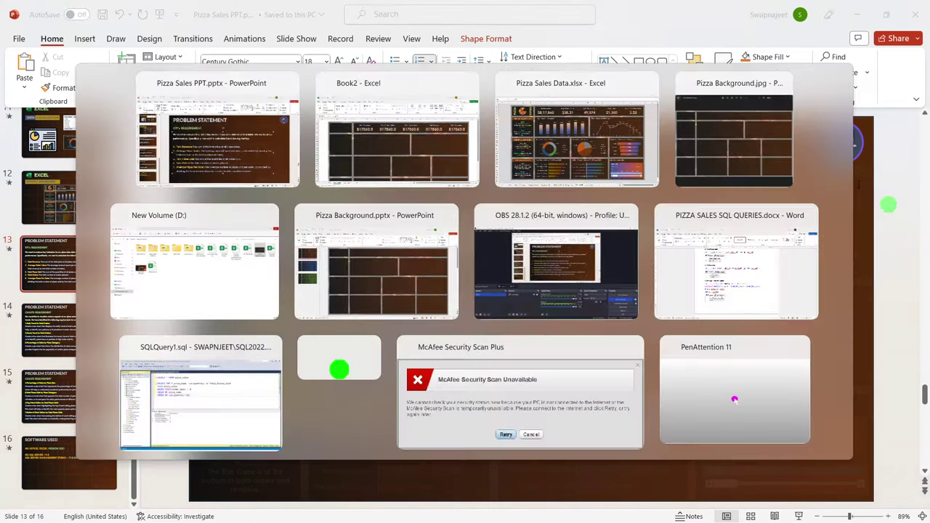
{"action": "double_click", "coordinate": [794, 172]}
{"action": "type", "text": "Avg Pizzas"}
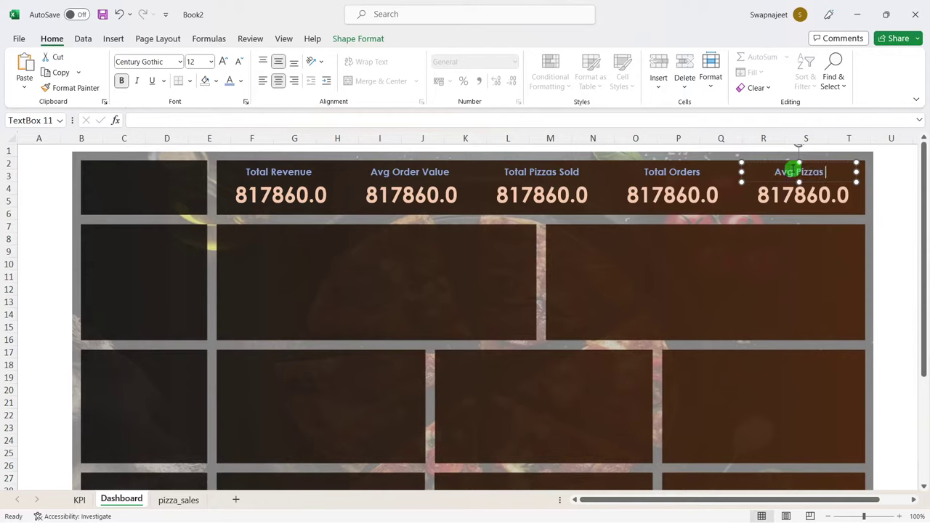
{"action": "type", "text": " Per Ord"}
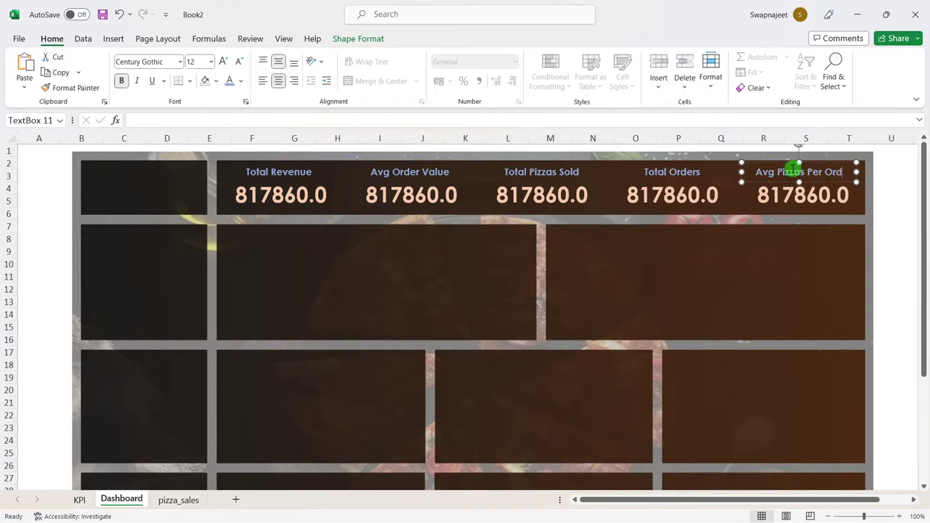
{"action": "type", "text": "er"}
{"action": "left_click", "coordinate": [912, 202]}
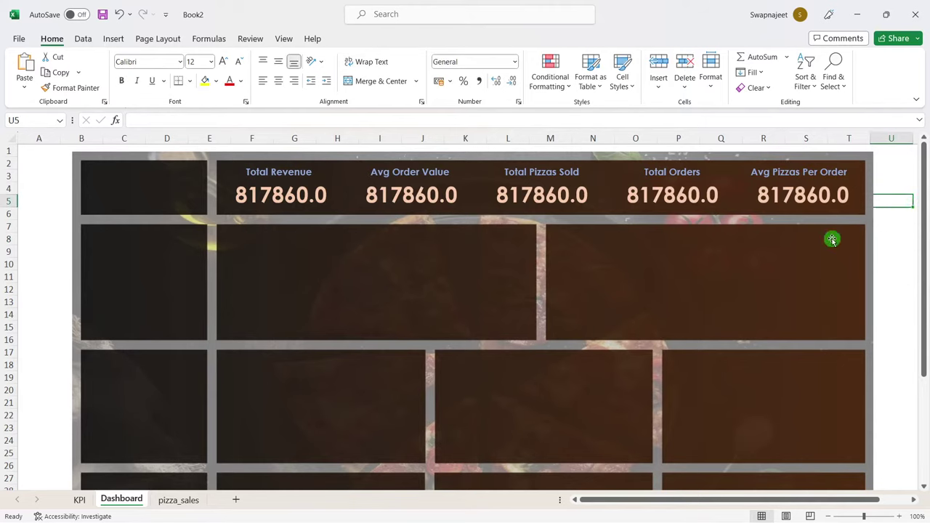
Step: Link the Avg Order Value box to KPI!D4 so it shows 38.30726
{"action": "left_click", "coordinate": [396, 201]}
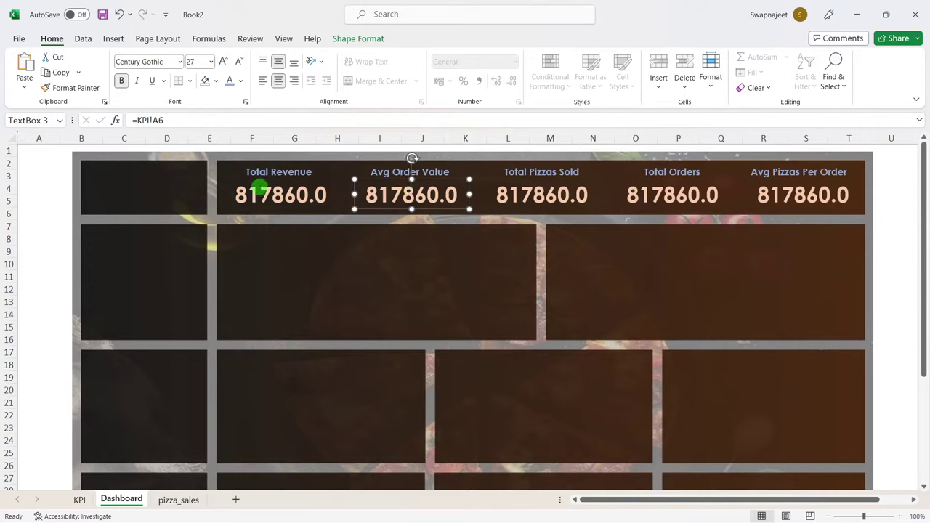
{"action": "left_click_drag", "start_coordinate": [166, 119], "coordinate": [138, 120]}
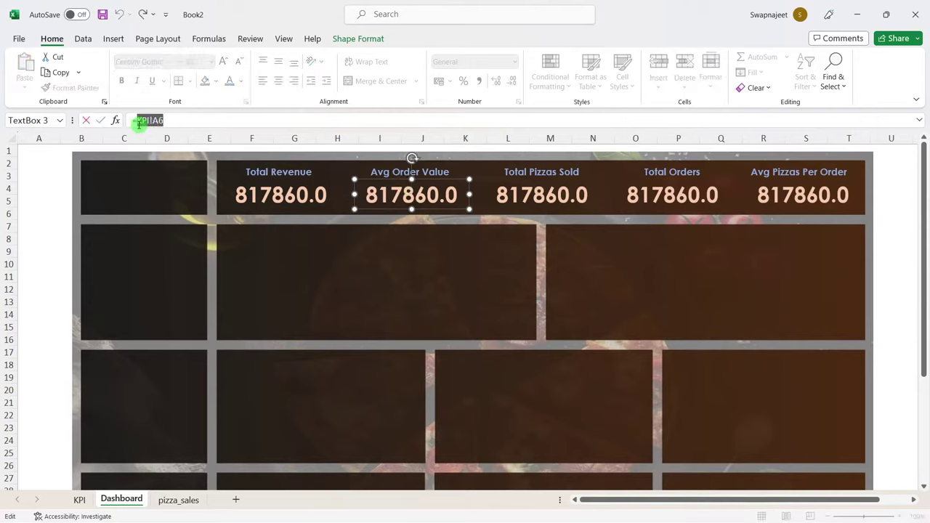
{"action": "left_click_drag", "start_coordinate": [138, 120], "coordinate": [128, 120]}
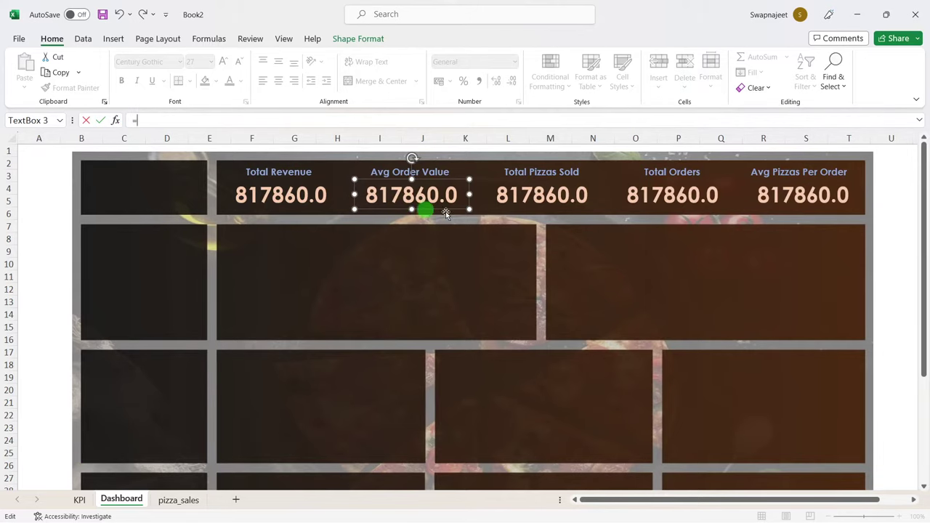
{"action": "left_click", "coordinate": [78, 501]}
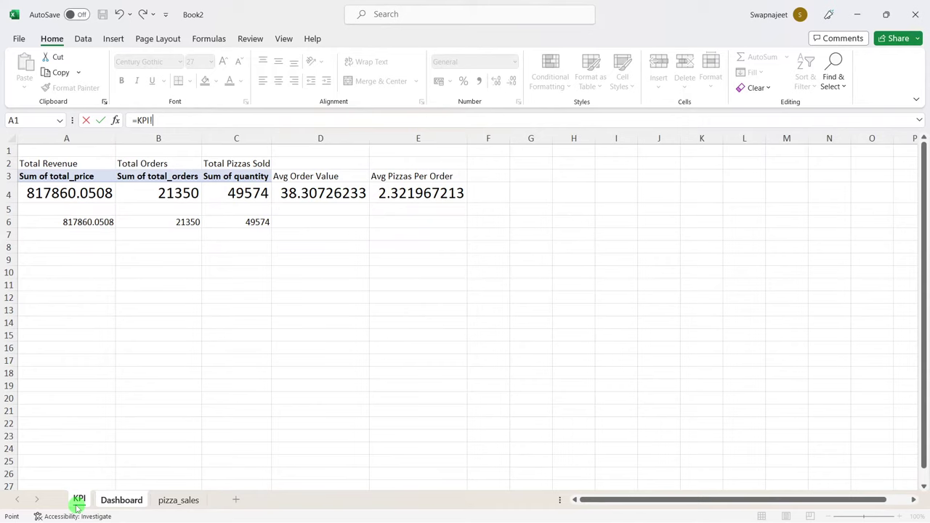
{"action": "left_click", "coordinate": [301, 194]}
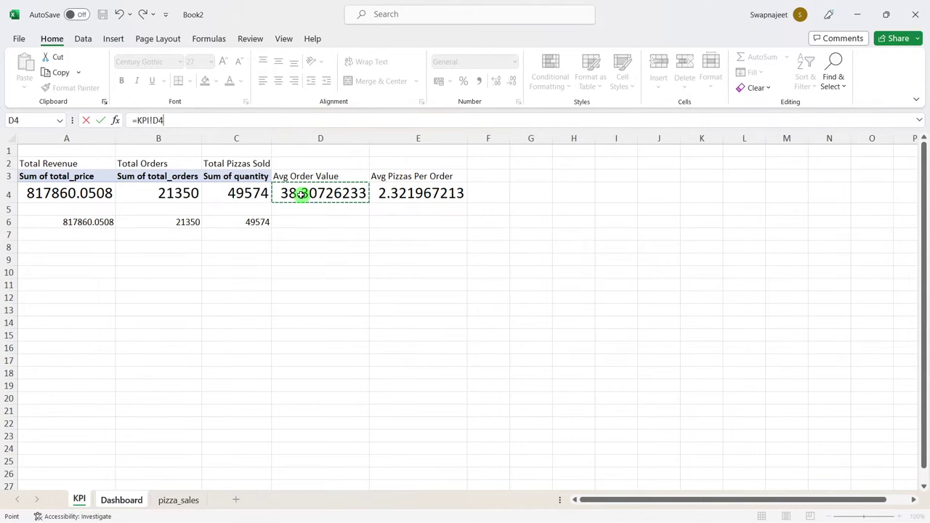
{"action": "key", "text": "Return"}
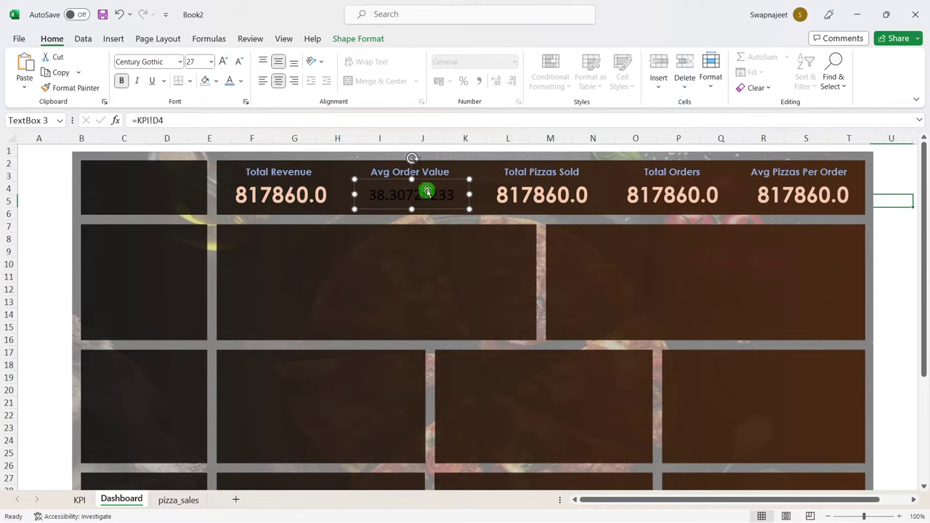
{"action": "left_click", "coordinate": [342, 237]}
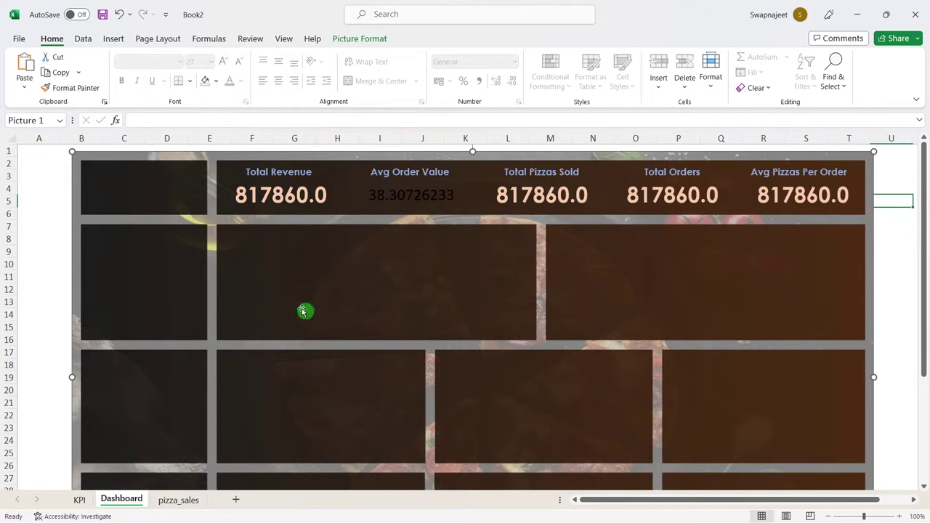
Step: Format-paint the Total Revenue value's style onto the Avg Order Value box
{"action": "left_click", "coordinate": [273, 193]}
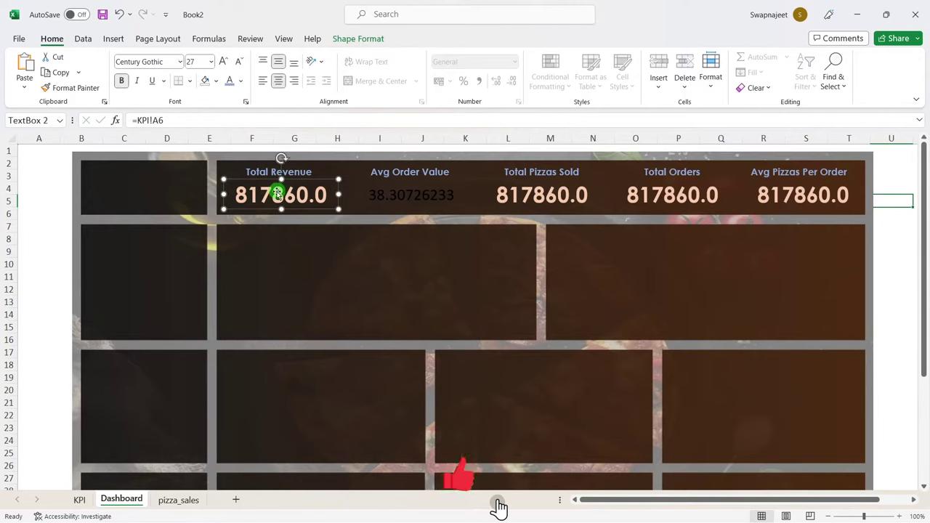
{"action": "left_click", "coordinate": [73, 87]}
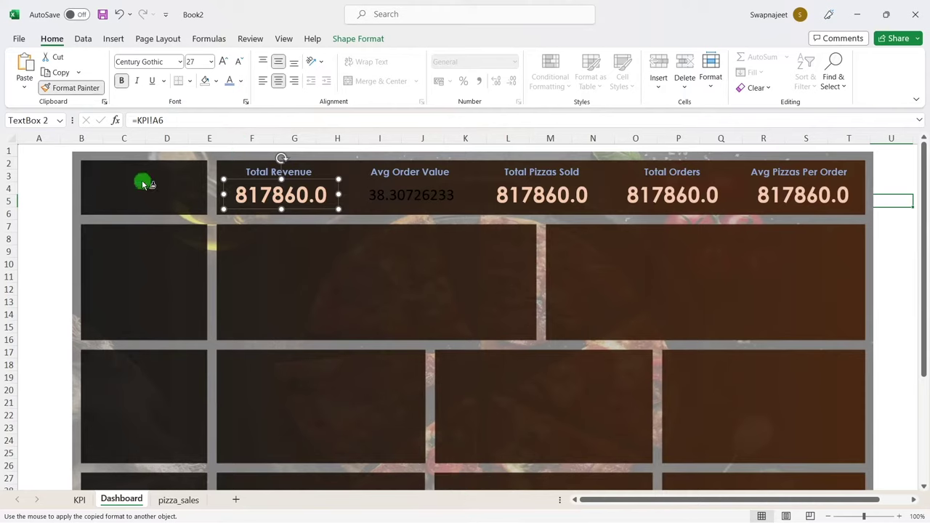
{"action": "left_click", "coordinate": [411, 194]}
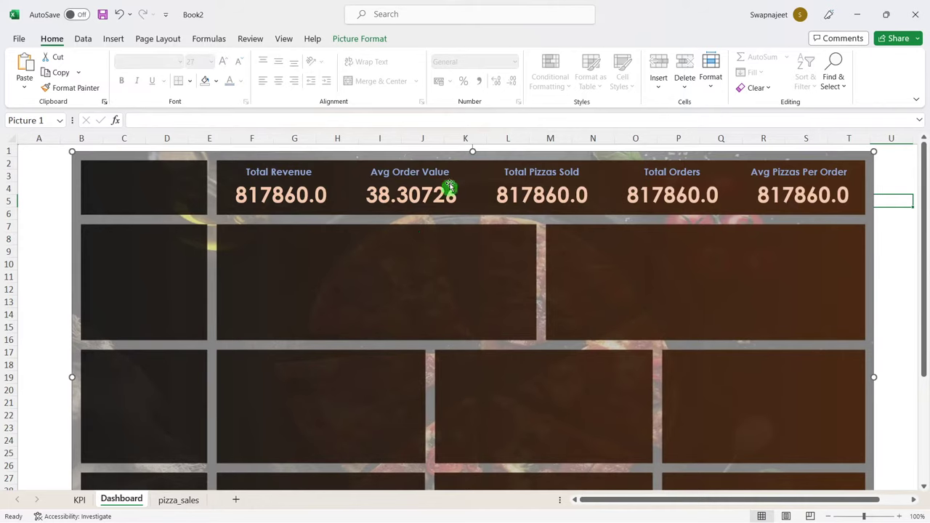
Step: Link the Total Pizzas Sold box to KPI!C6 instead of KPI!A6
{"action": "left_click", "coordinate": [528, 191]}
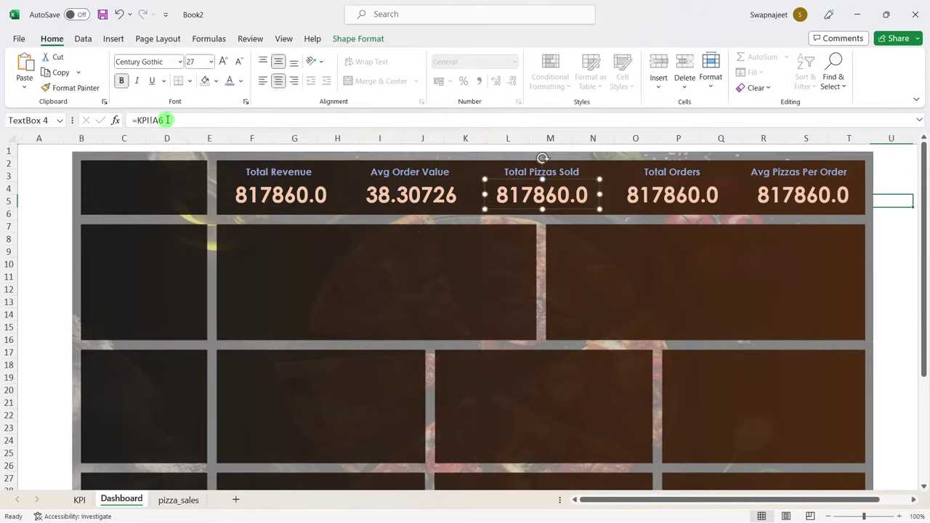
{"action": "left_click_drag", "start_coordinate": [167, 120], "coordinate": [138, 119]}
{"action": "key", "text": "BackSpace"}
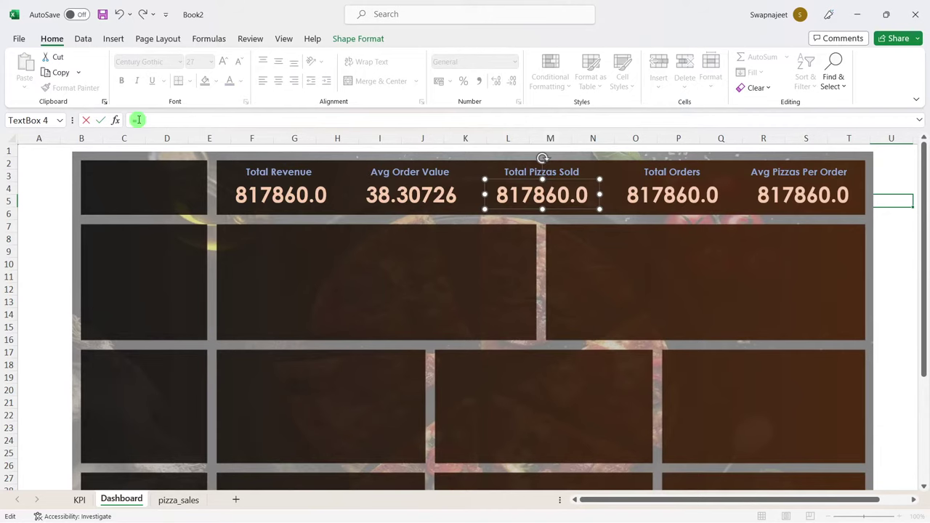
{"action": "left_click", "coordinate": [79, 500]}
{"action": "left_click", "coordinate": [128, 500]}
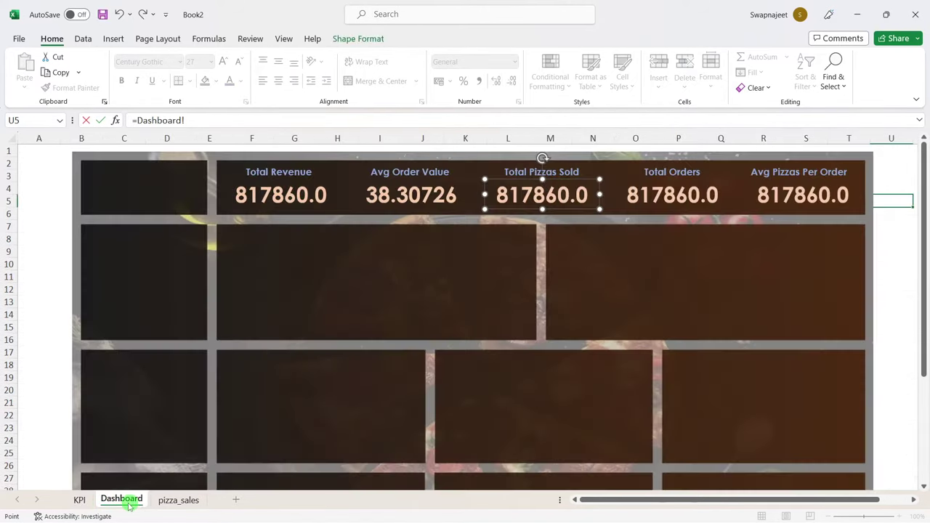
{"action": "left_click", "coordinate": [80, 499]}
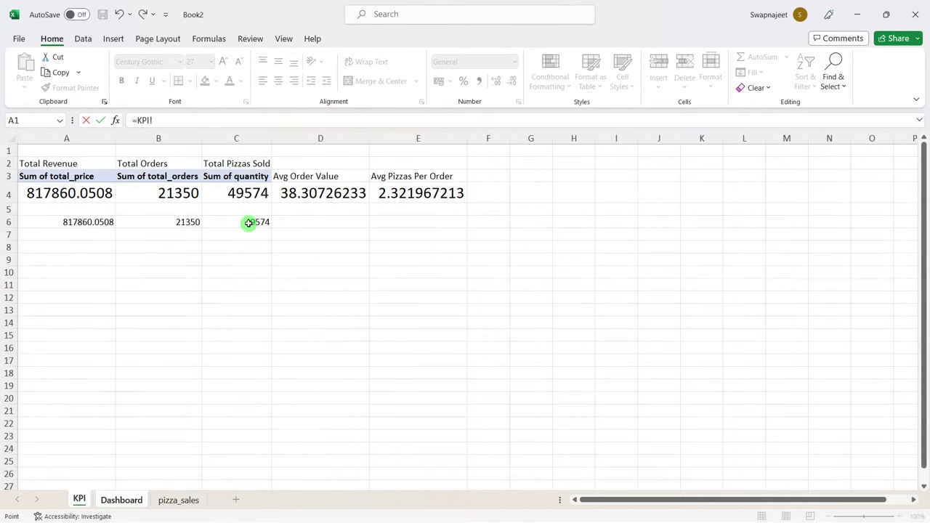
{"action": "key", "text": "Return"}
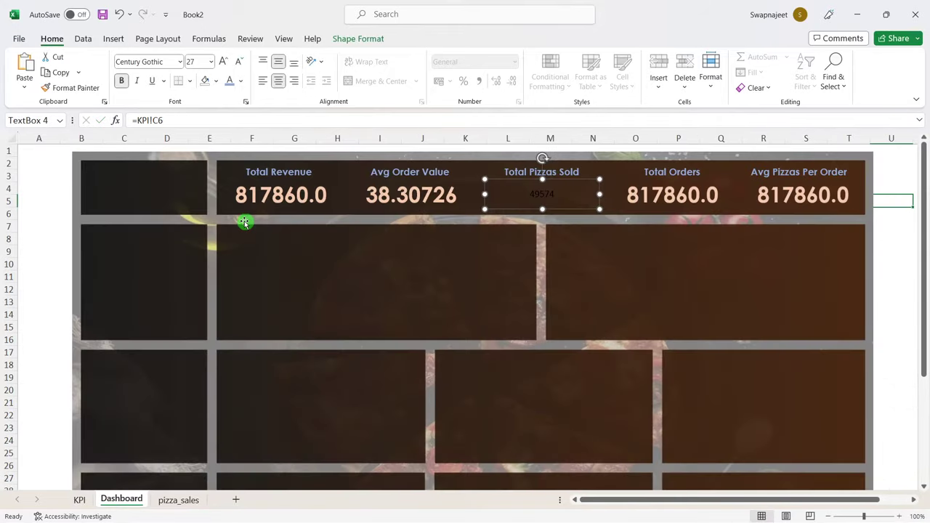
Step: Link the Total Orders box to KPI!B6
{"action": "left_click", "coordinate": [657, 198]}
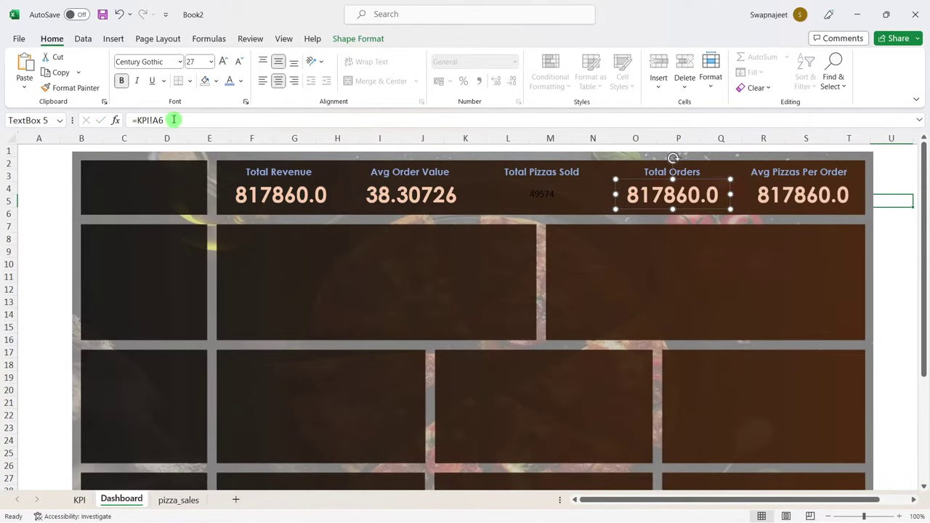
{"action": "left_click_drag", "start_coordinate": [166, 120], "coordinate": [138, 120]}
{"action": "key", "text": "BackSpace"}
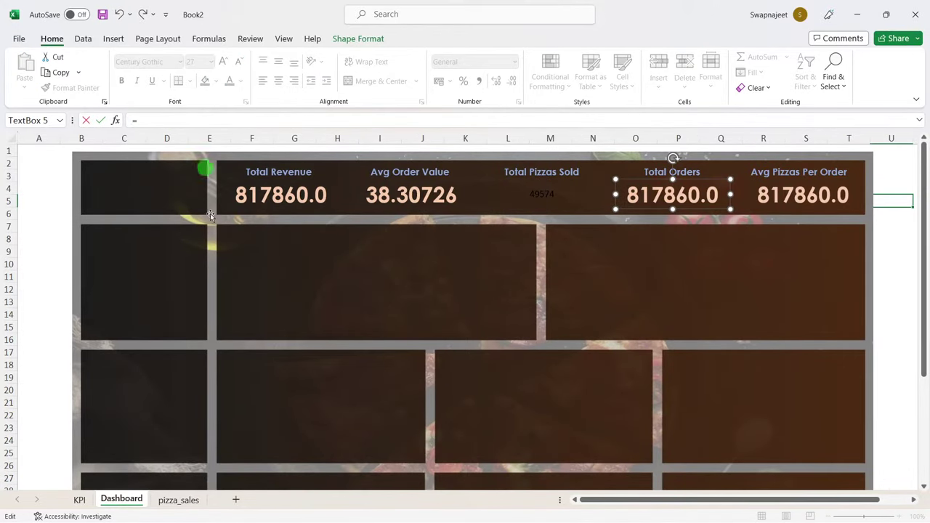
{"action": "left_click", "coordinate": [81, 500]}
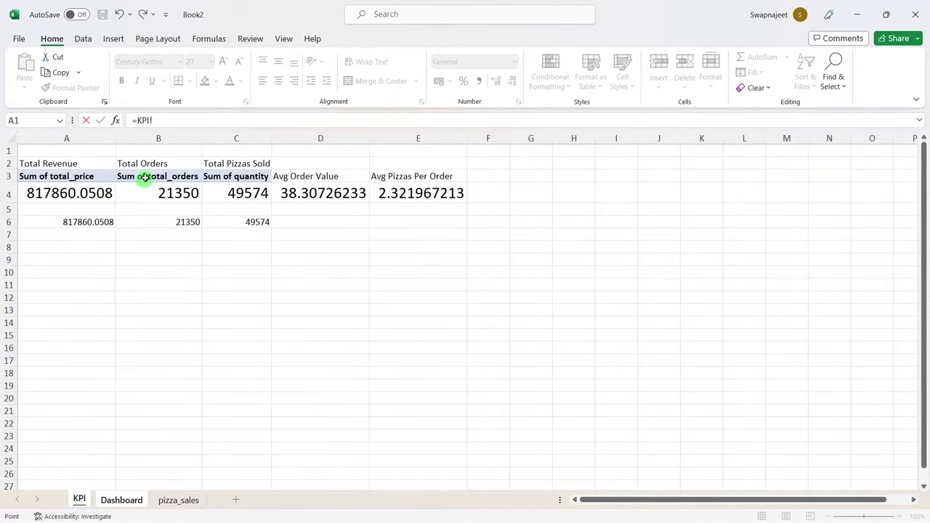
{"action": "left_click", "coordinate": [179, 223]}
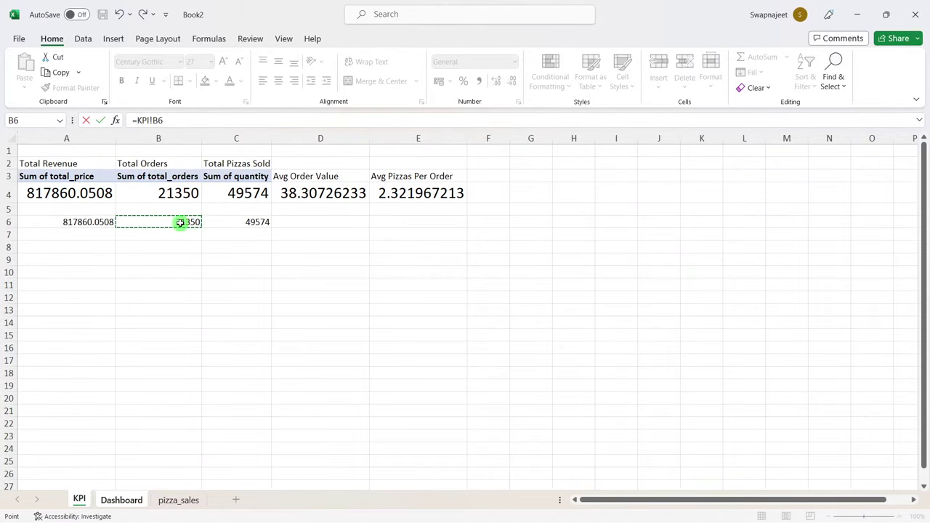
{"action": "key", "text": "Return"}
Step: Link the Avg Pizzas Per Order box to KPI!E4
{"action": "left_click", "coordinate": [807, 197]}
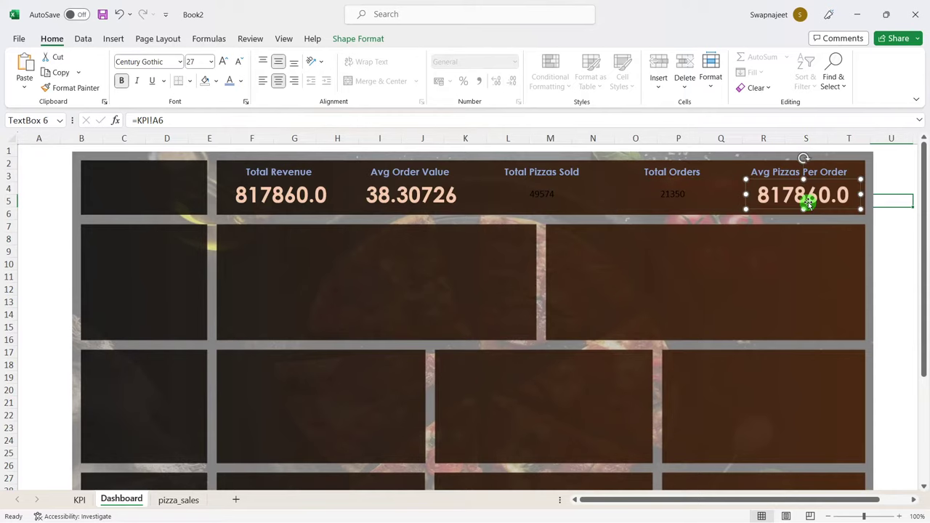
{"action": "left_click", "coordinate": [159, 121]}
{"action": "left_click_drag", "start_coordinate": [160, 121], "coordinate": [136, 121]}
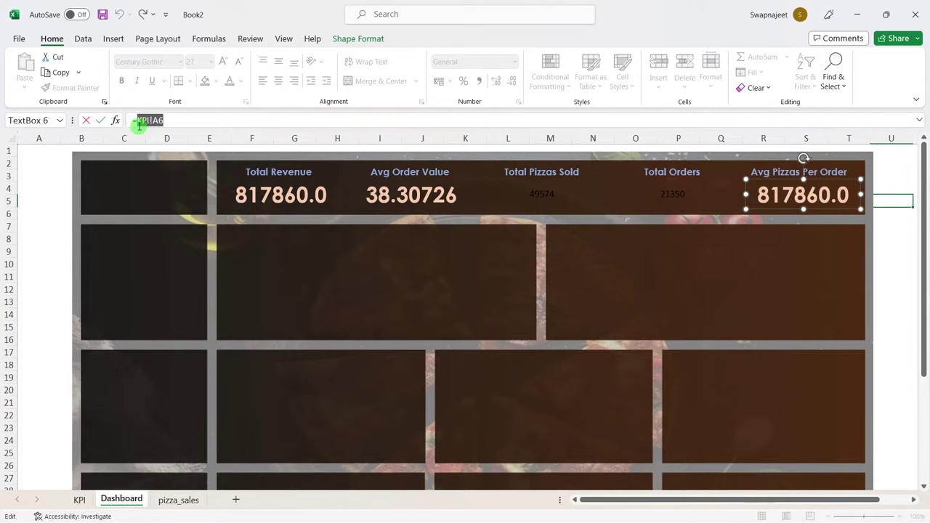
{"action": "key", "text": "BackSpace"}
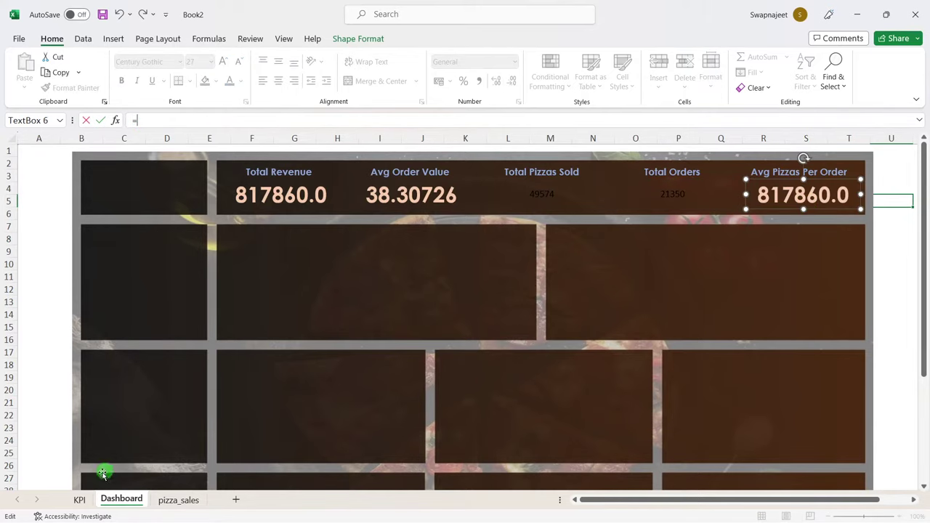
{"action": "left_click", "coordinate": [79, 500]}
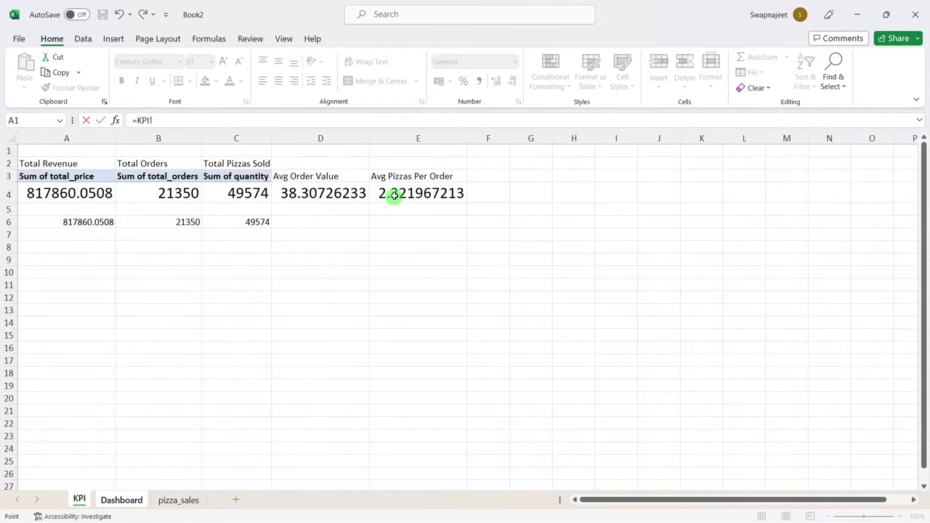
{"action": "left_click", "coordinate": [392, 195]}
{"action": "key", "text": "Return"}
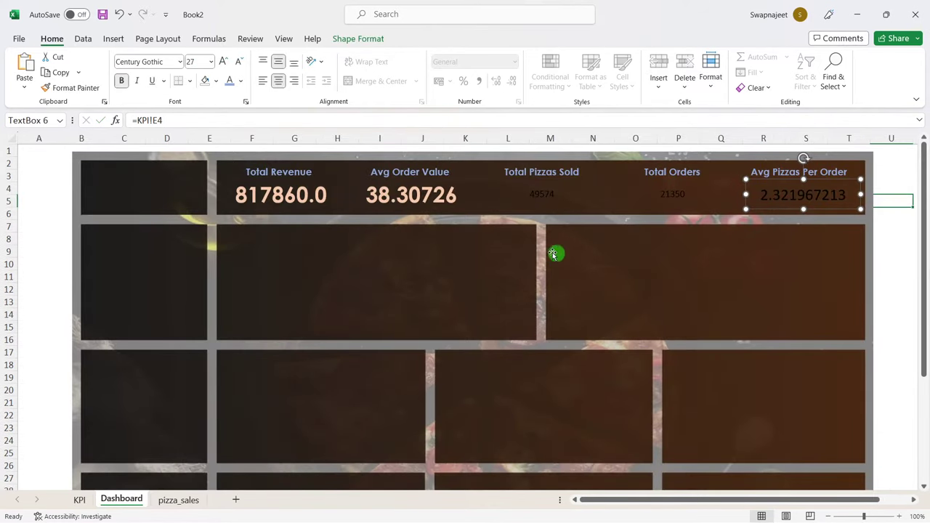
Step: Format-paint the Avg Order Value style onto the Total Pizzas Sold, Total Orders and Avg Pizzas Per Order boxes
{"action": "left_click", "coordinate": [399, 201]}
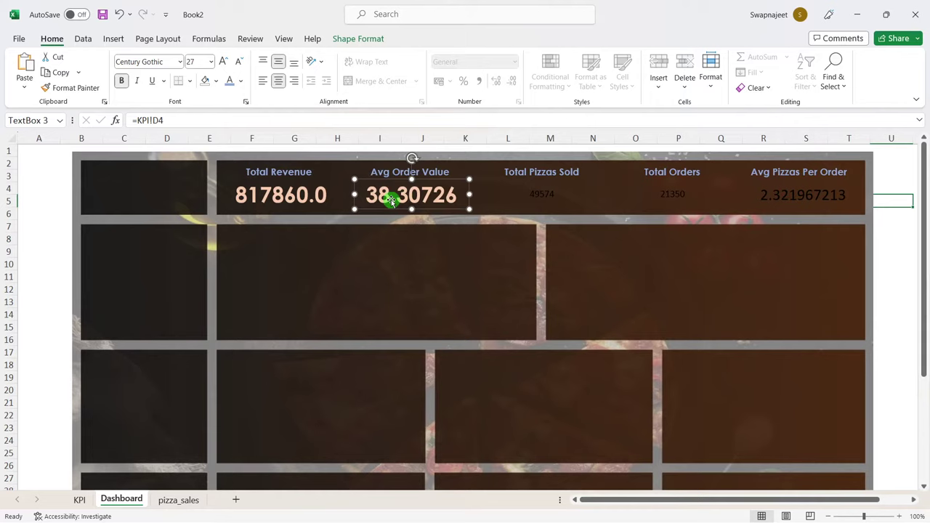
{"action": "left_click", "coordinate": [76, 88]}
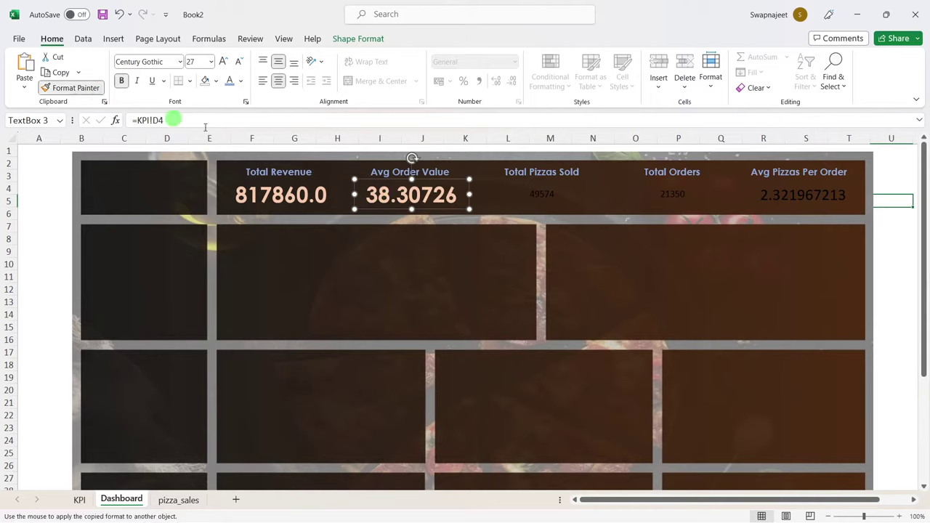
{"action": "left_click", "coordinate": [541, 195]}
{"action": "left_click", "coordinate": [75, 88]}
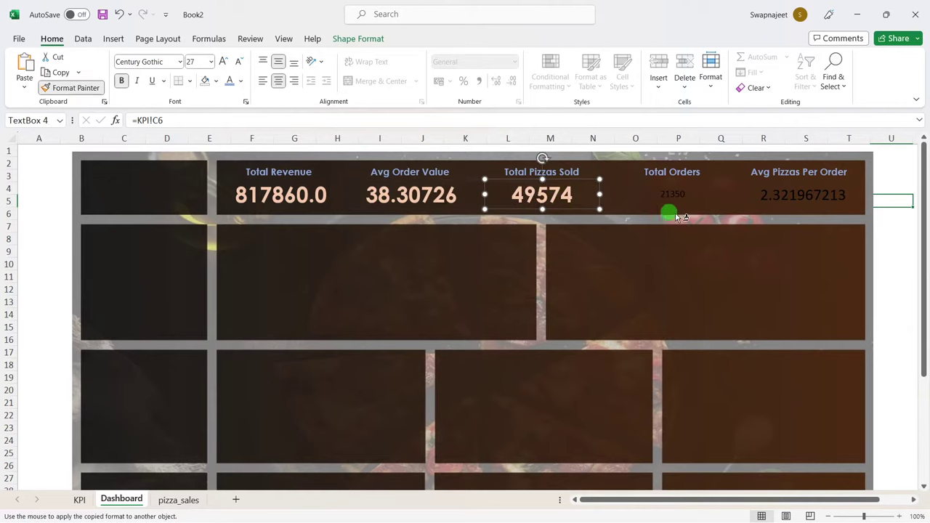
{"action": "left_click", "coordinate": [672, 196]}
{"action": "left_click", "coordinate": [76, 88]}
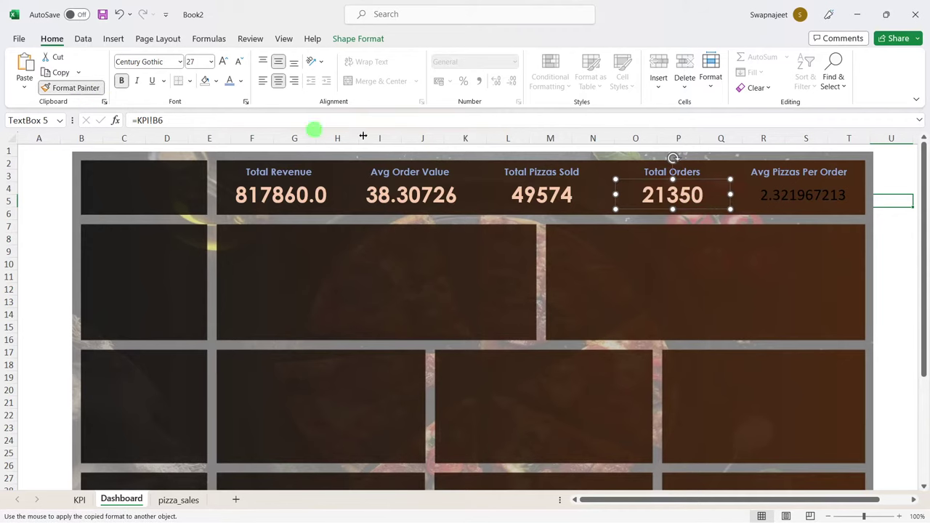
{"action": "left_click", "coordinate": [768, 196]}
{"action": "left_click", "coordinate": [888, 231]}
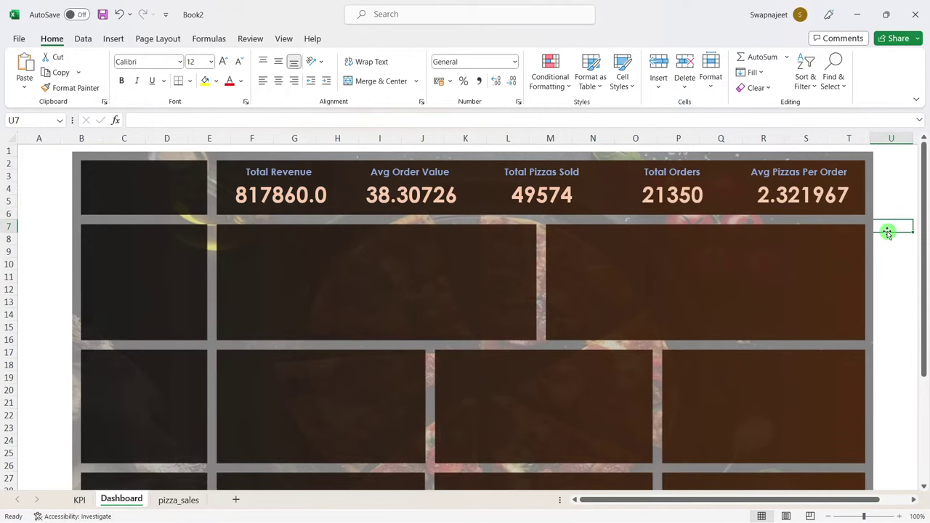
Step: Check the Total Revenue, Avg Order Value and Avg Pizzas Per Order links, then go to the KPI sheet
{"action": "left_click", "coordinate": [271, 197]}
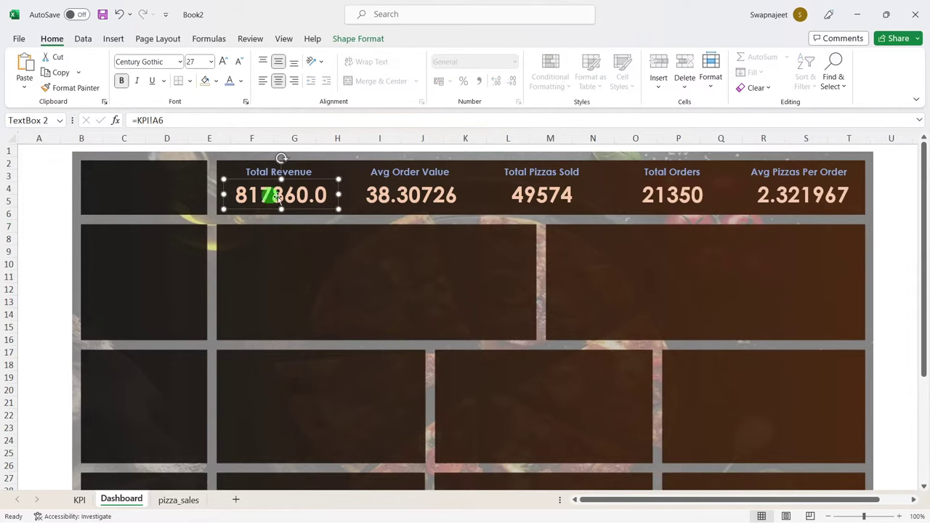
{"action": "left_click", "coordinate": [373, 196]}
{"action": "left_click", "coordinate": [775, 202]}
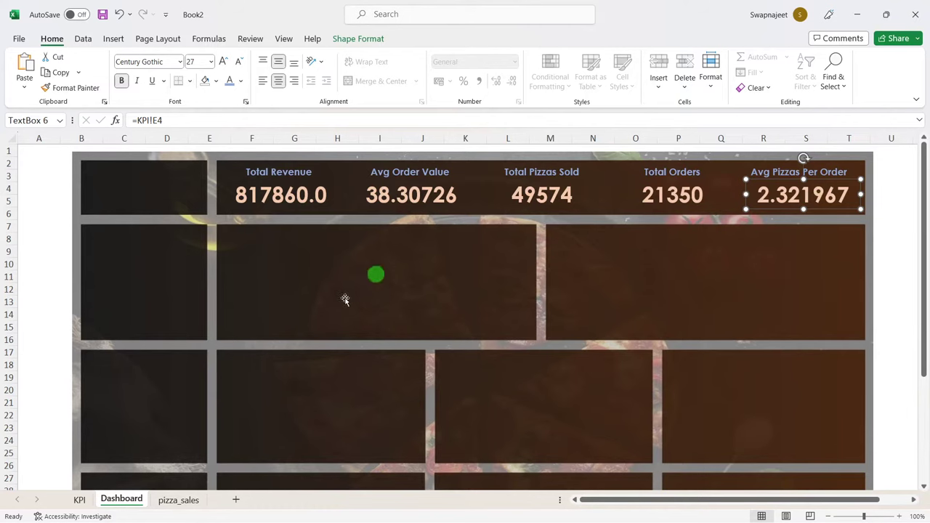
{"action": "left_click", "coordinate": [81, 500]}
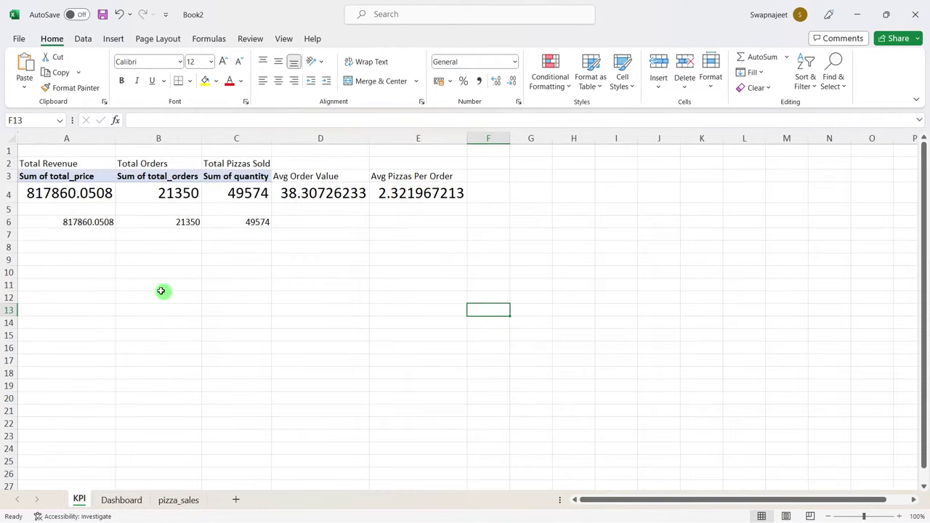
Step: Open Format Cells for KPI cell A6, choose Custom and clear the General format code
{"action": "left_click", "coordinate": [90, 223]}
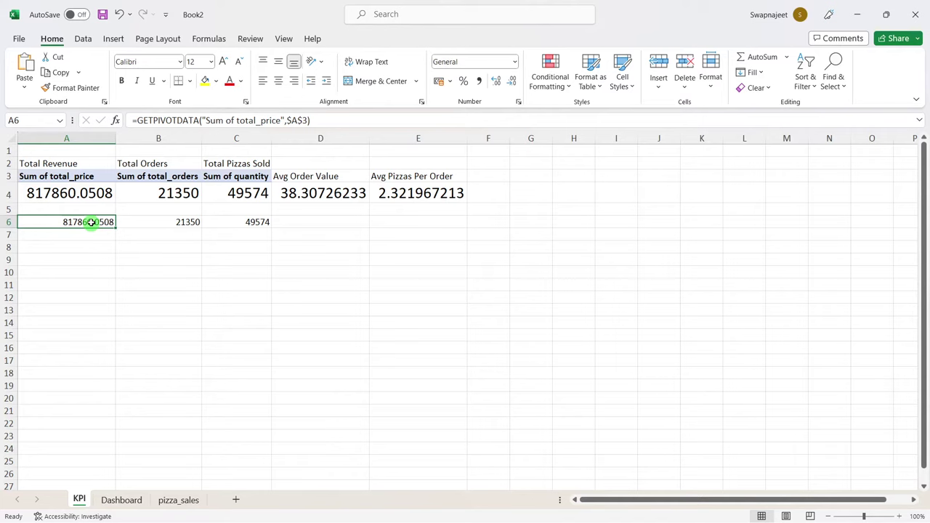
{"action": "right_click", "coordinate": [90, 223]}
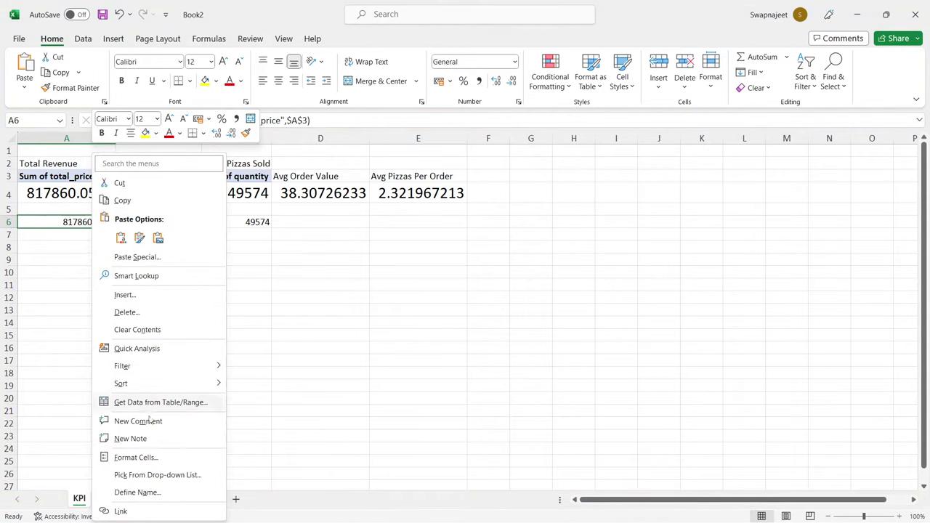
{"action": "left_click", "coordinate": [143, 455]}
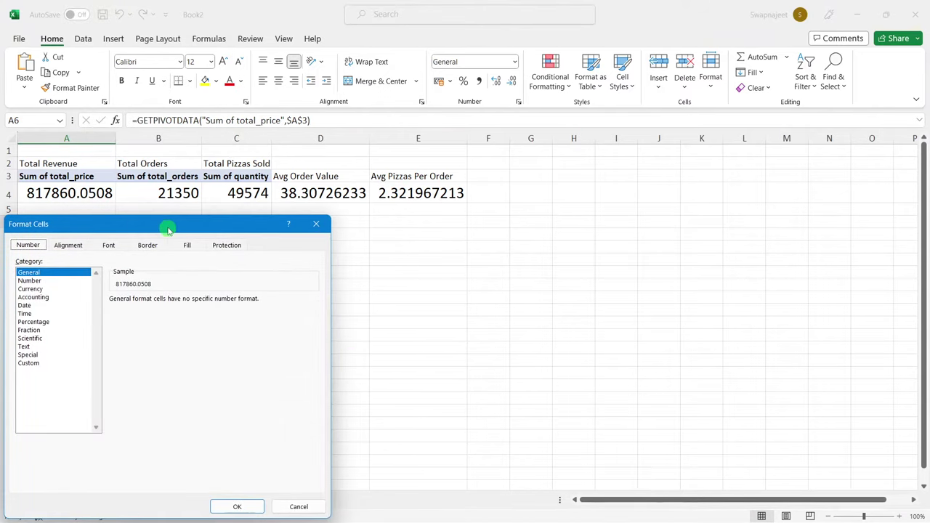
{"action": "left_click_drag", "start_coordinate": [166, 221], "coordinate": [584, 190]}
{"action": "left_click", "coordinate": [445, 324]}
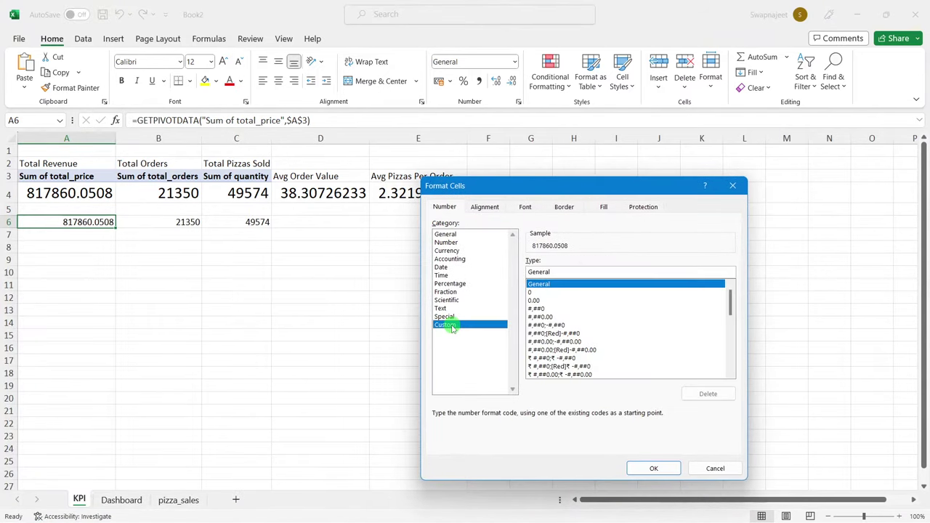
{"action": "left_click", "coordinate": [548, 270]}
{"action": "left_click_drag", "start_coordinate": [558, 271], "coordinate": [514, 272]}
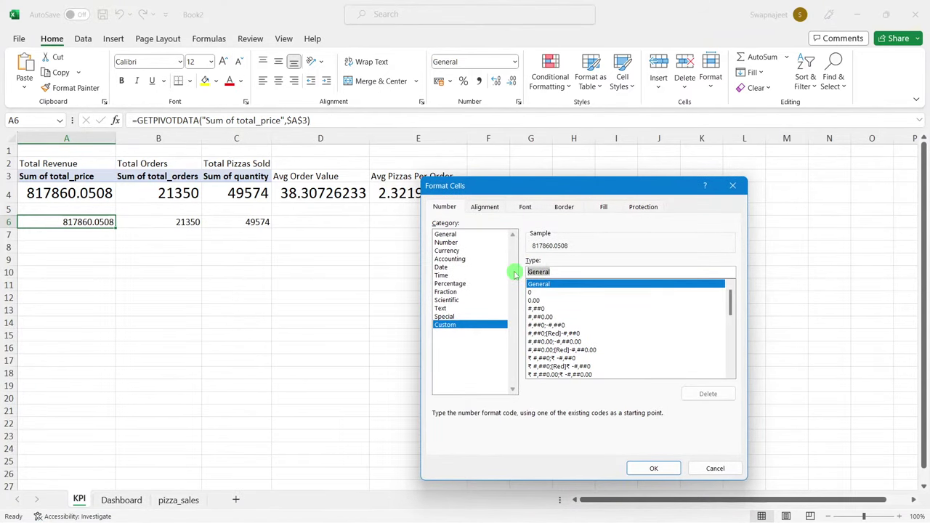
{"action": "key", "text": "BackSpace"}
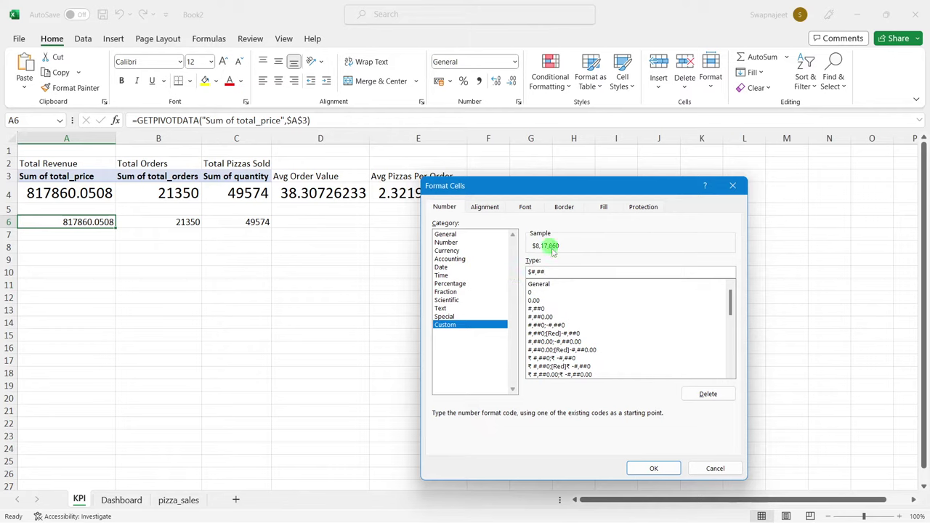
Step: Confirm the revenue currency format and give D4's Avg Order Value the custom format $#.00
{"action": "left_click", "coordinate": [655, 468]}
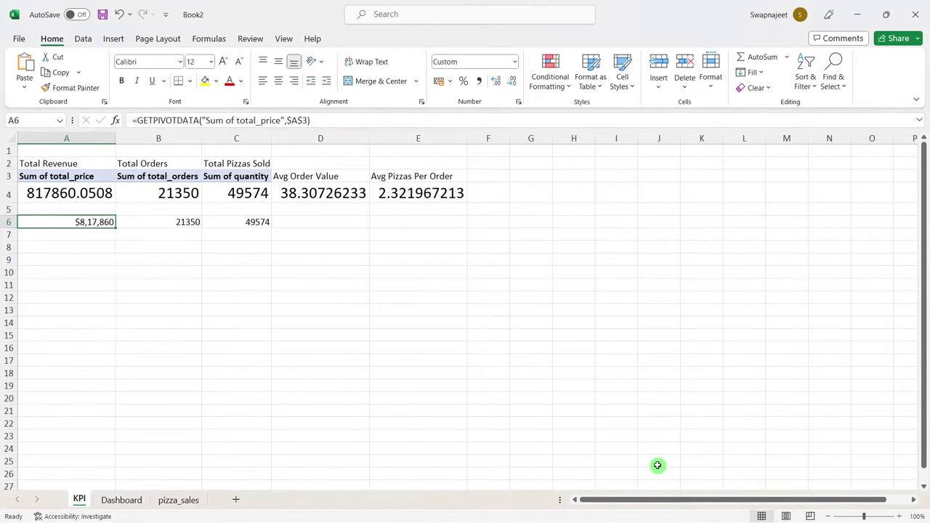
{"action": "left_click", "coordinate": [234, 304]}
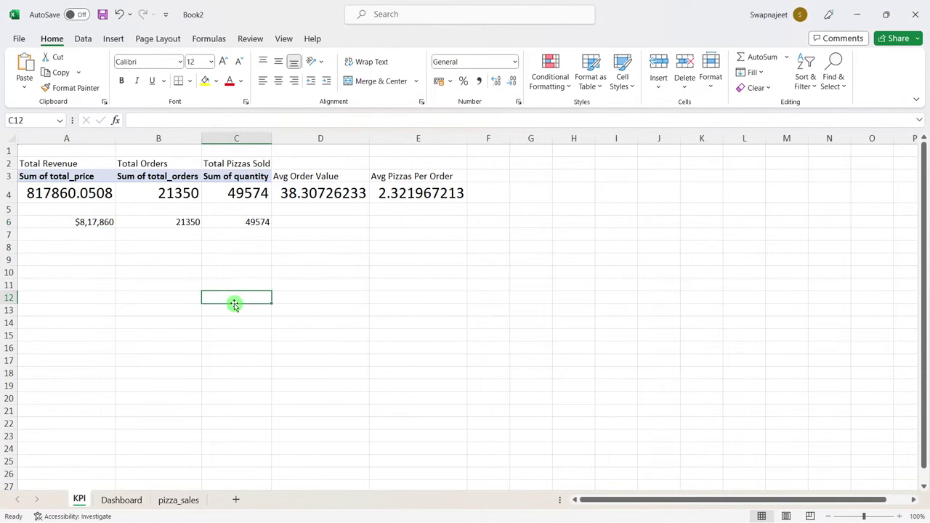
{"action": "left_click", "coordinate": [298, 193]}
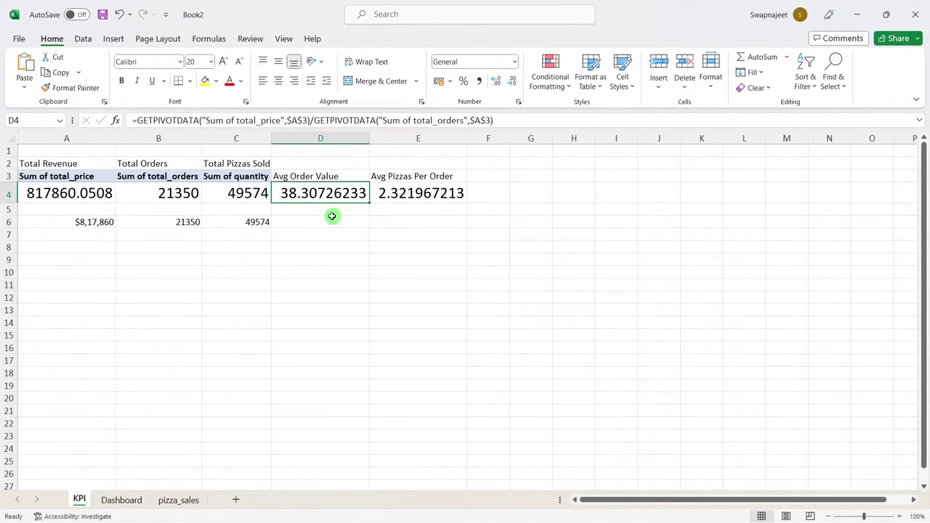
{"action": "key", "text": "ctrl+1"}
{"action": "left_click_drag", "start_coordinate": [340, 140], "coordinate": [654, 185]}
{"action": "left_click", "coordinate": [517, 322]}
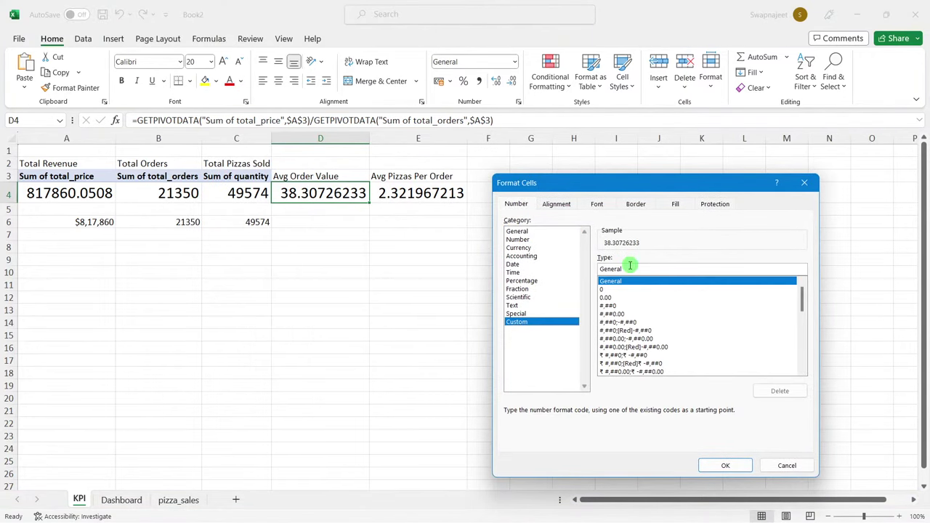
{"action": "left_click_drag", "start_coordinate": [630, 266], "coordinate": [583, 270]}
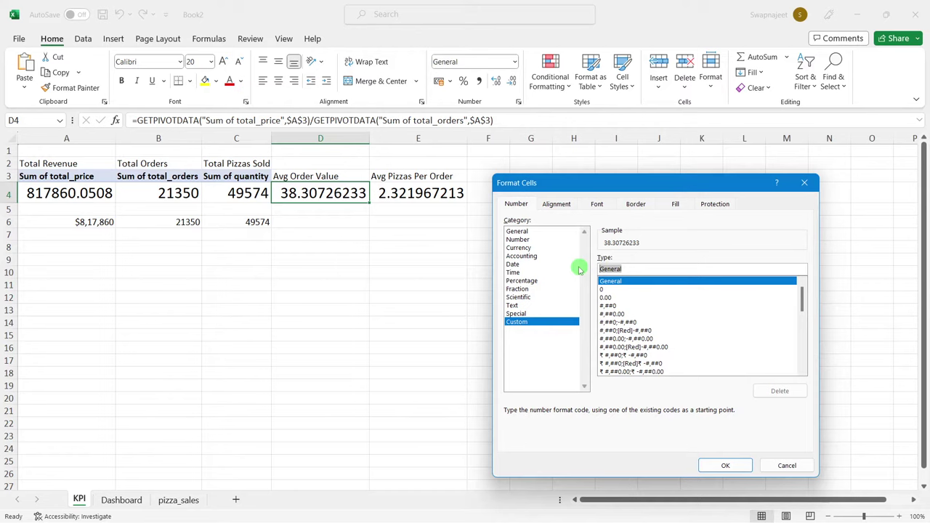
{"action": "type", "text": "$#.00"}
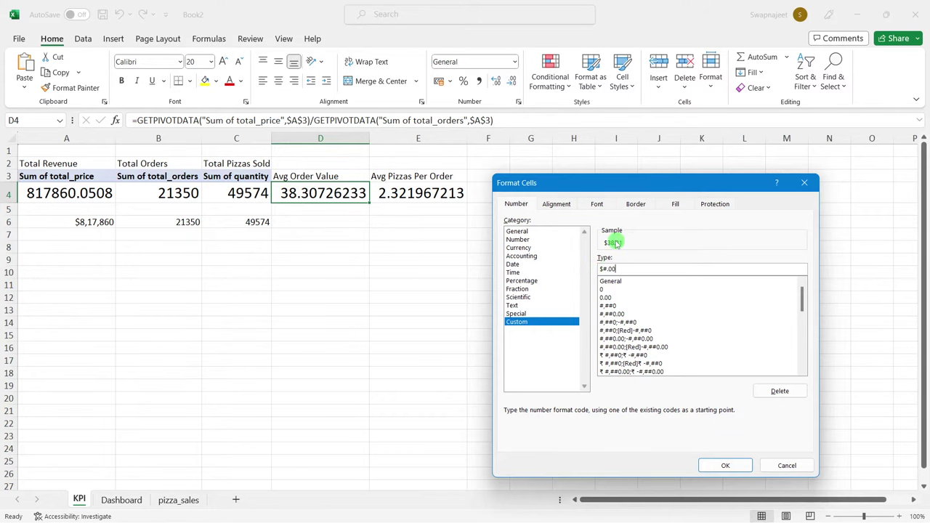
{"action": "left_click", "coordinate": [725, 465]}
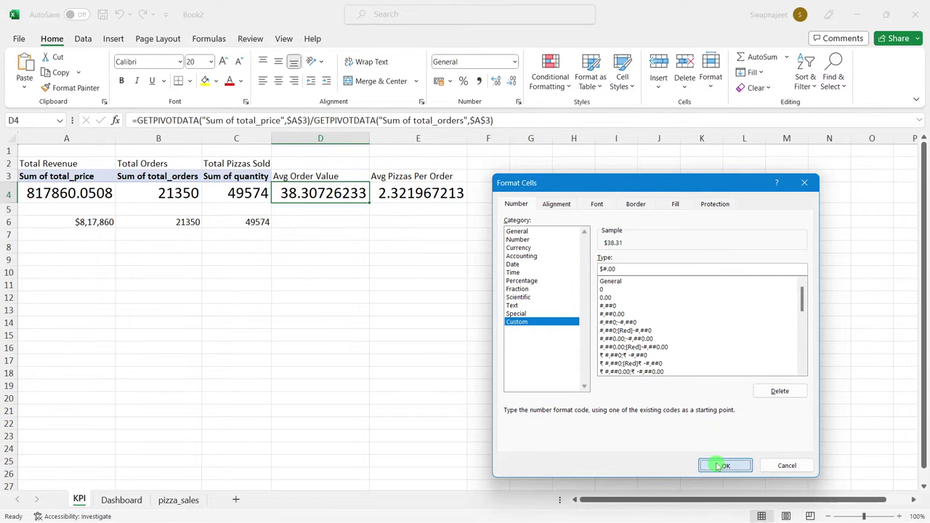
Step: Trim Avg Pizzas Per Order in E4 to two decimals so it shows 2.32
{"action": "left_click", "coordinate": [357, 248]}
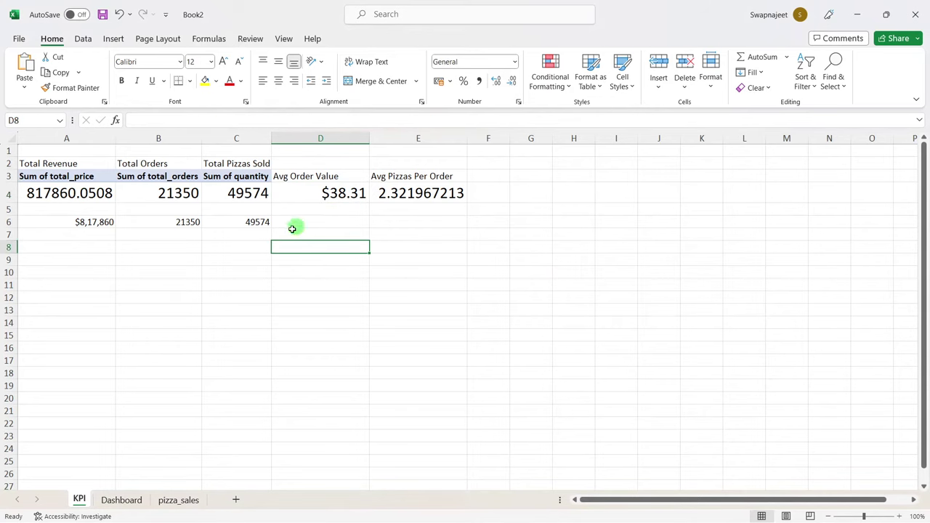
{"action": "left_click", "coordinate": [408, 195]}
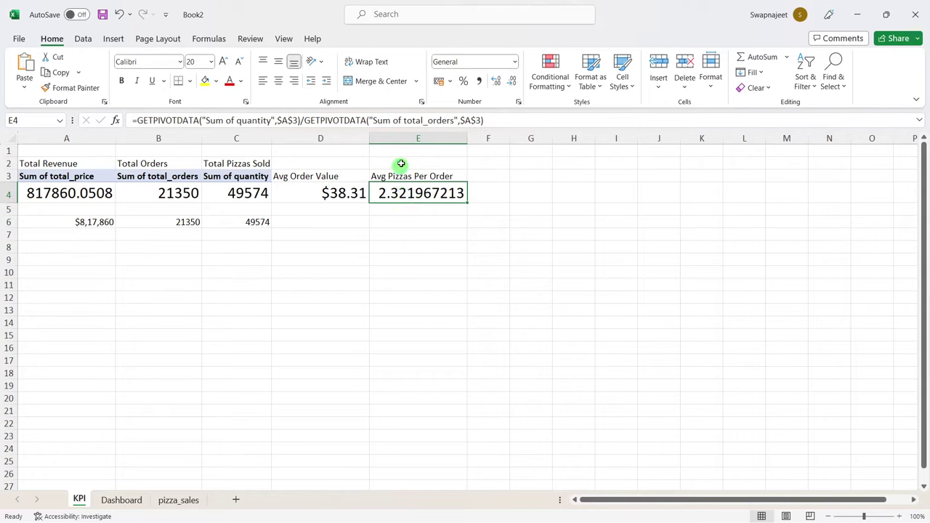
{"action": "left_click", "coordinate": [511, 85]}
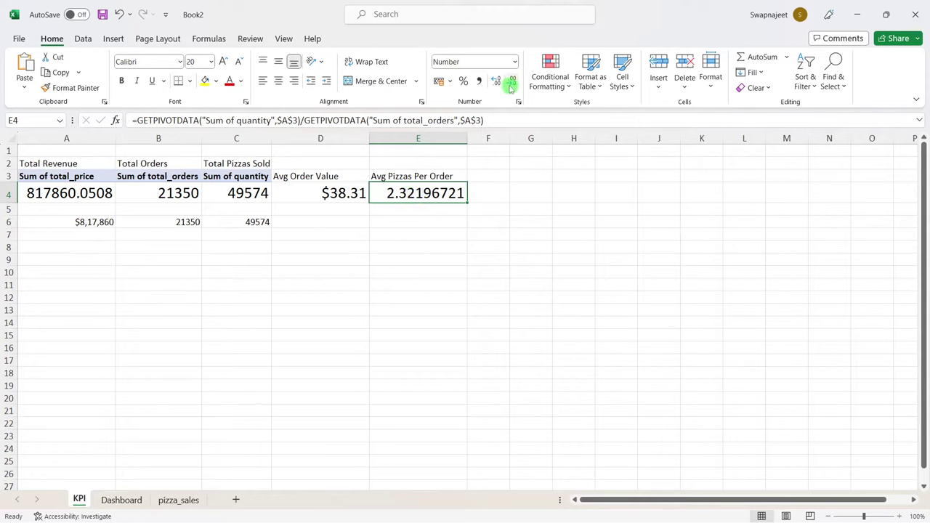
{"action": "left_click", "coordinate": [513, 84]}
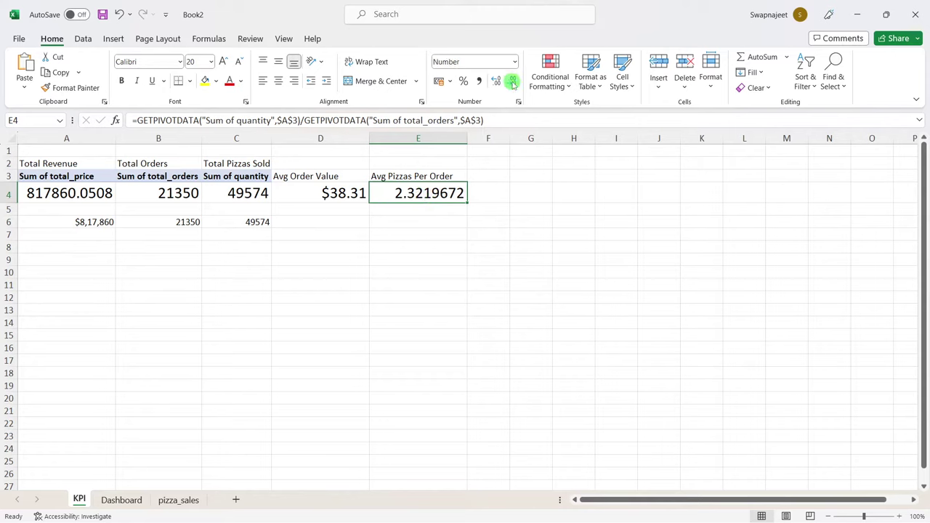
{"action": "left_click", "coordinate": [513, 85]}
{"action": "left_click", "coordinate": [513, 84]}
{"action": "left_click", "coordinate": [513, 84]}
{"action": "left_click", "coordinate": [513, 84]}
{"action": "left_click", "coordinate": [447, 244]}
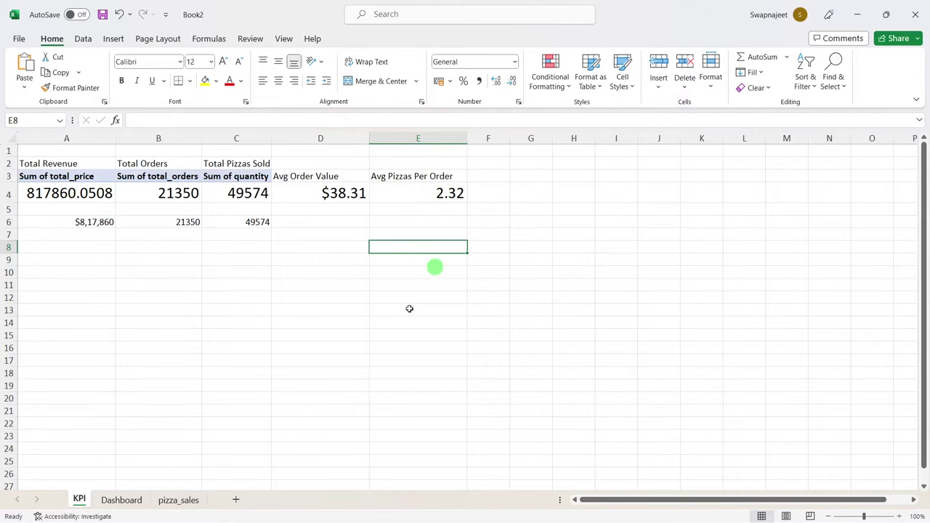
Step: On the Dashboard sheet, draw a text box in the large panel below the KPIs
{"action": "left_click", "coordinate": [135, 500]}
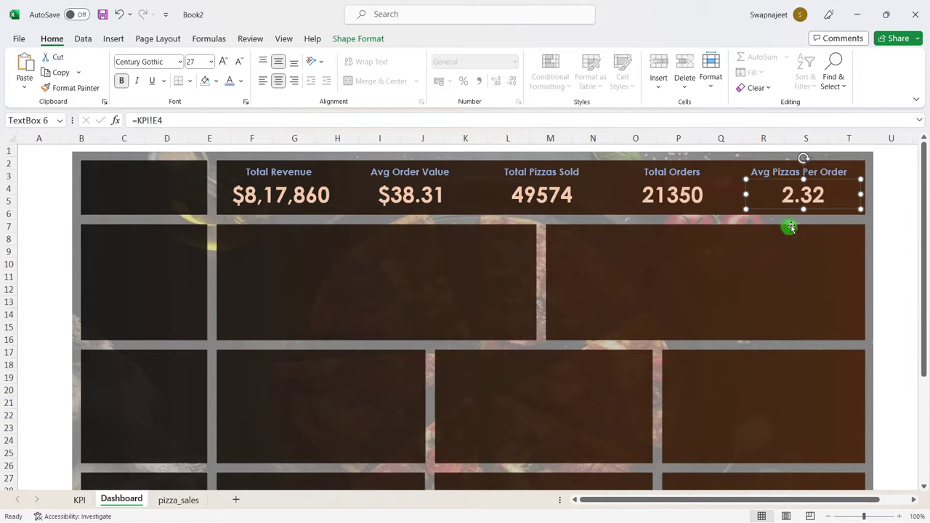
{"action": "left_click", "coordinate": [893, 202]}
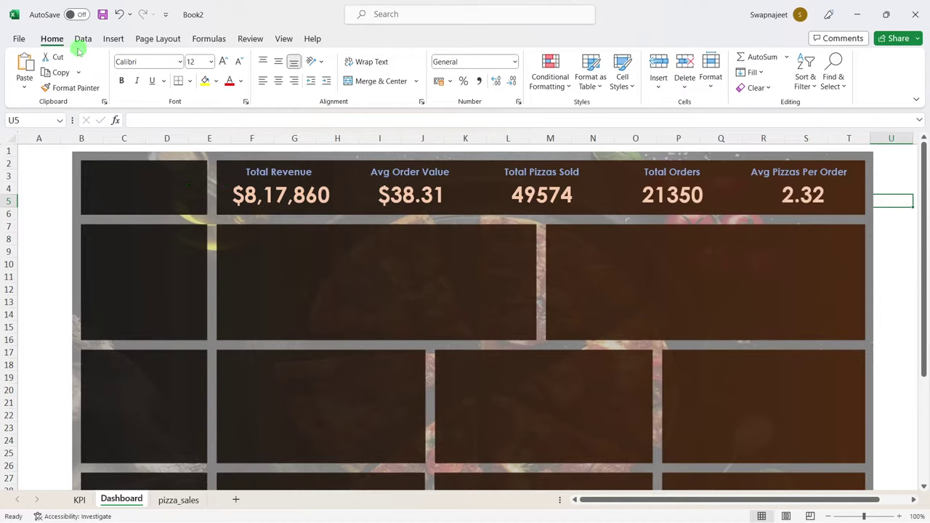
{"action": "left_click", "coordinate": [116, 40]}
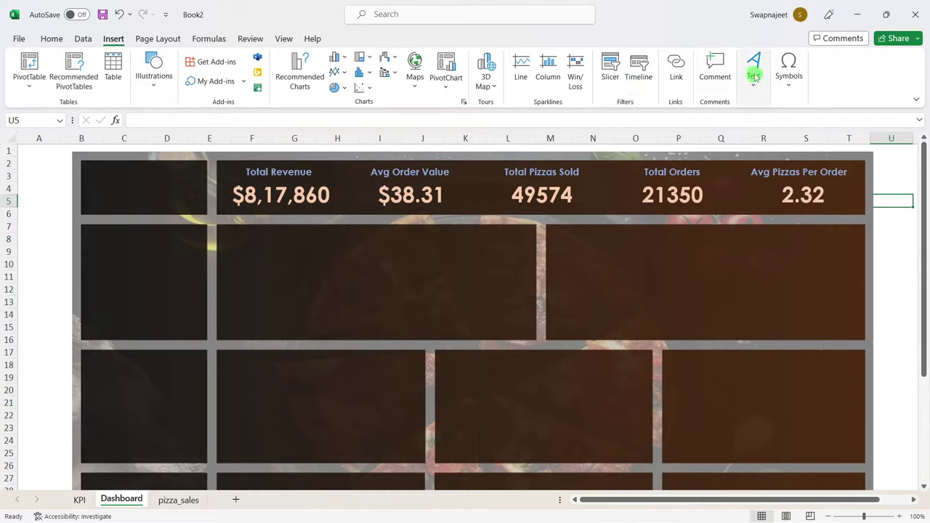
{"action": "left_click", "coordinate": [754, 69]}
{"action": "left_click", "coordinate": [755, 124]}
{"action": "left_click_drag", "start_coordinate": [290, 253], "coordinate": [334, 311]}
{"action": "type", "text": "PIZZA"}
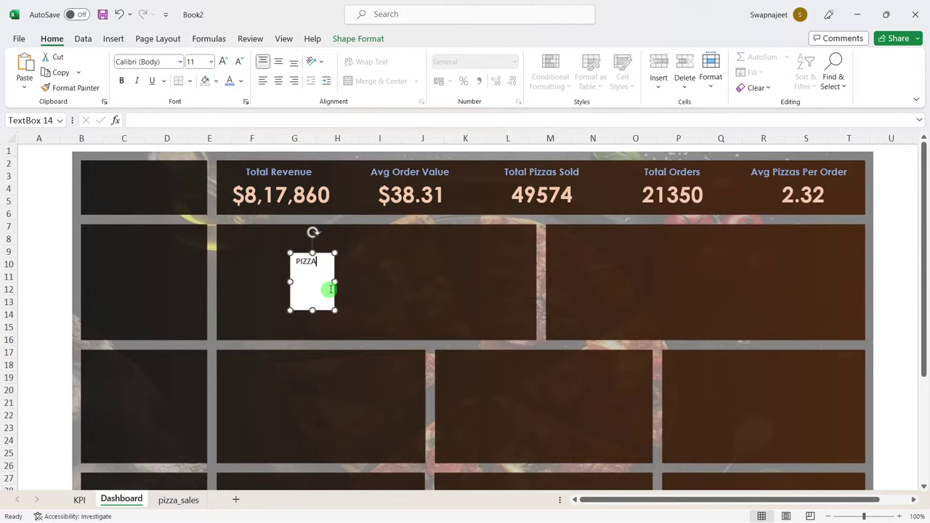
Step: Remove the PIZZA text box's white fill and outline
{"action": "left_click", "coordinate": [368, 274]}
{"action": "left_click", "coordinate": [326, 259]}
{"action": "left_click", "coordinate": [354, 40]}
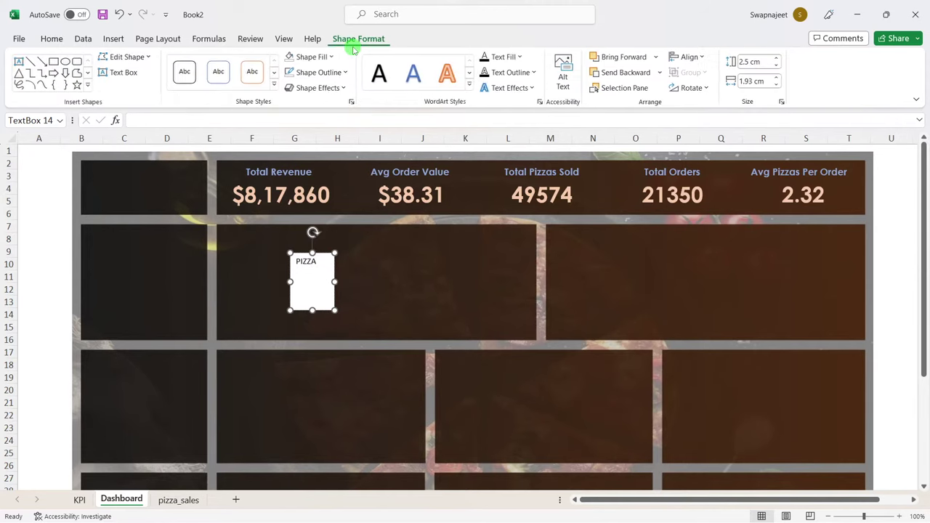
{"action": "left_click", "coordinate": [324, 57]}
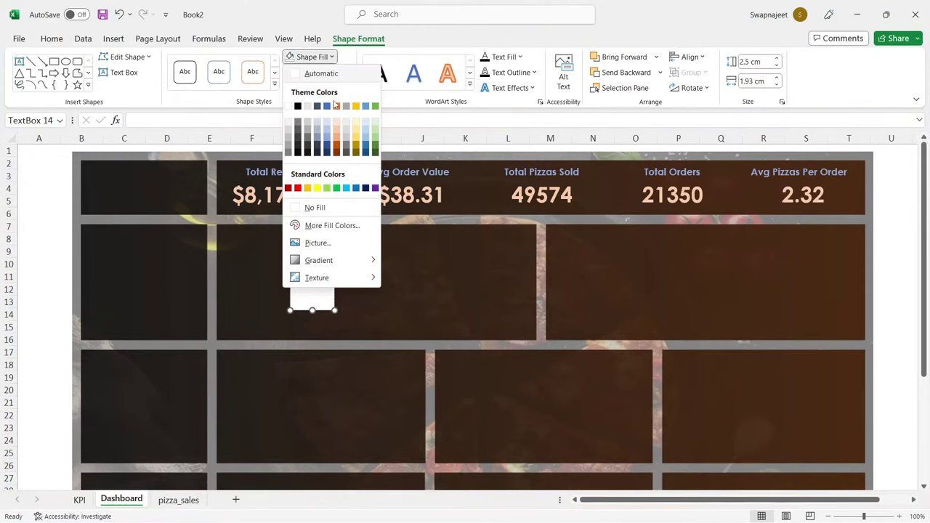
{"action": "left_click", "coordinate": [309, 207]}
{"action": "left_click", "coordinate": [320, 72]}
{"action": "left_click", "coordinate": [322, 223]}
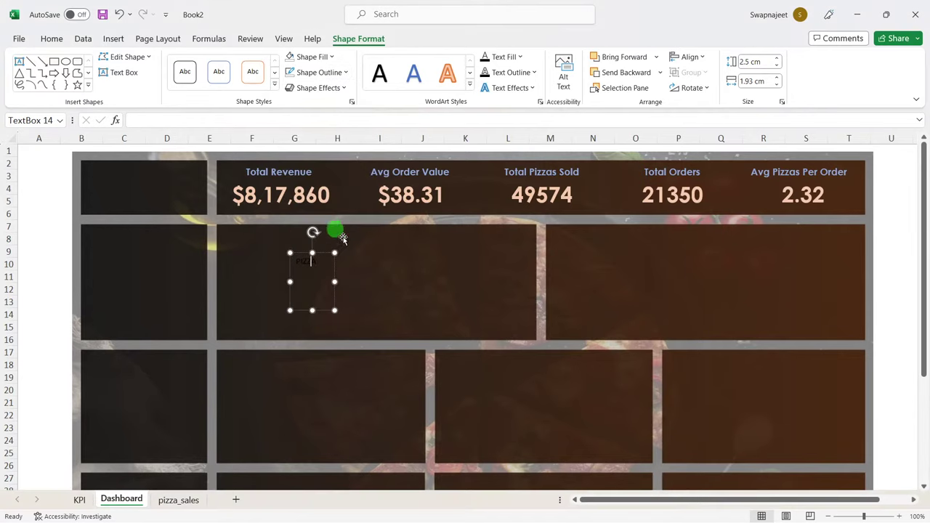
Step: Set the PIZZA text to Lato Black in yellow
{"action": "left_click_drag", "start_coordinate": [316, 263], "coordinate": [297, 266]}
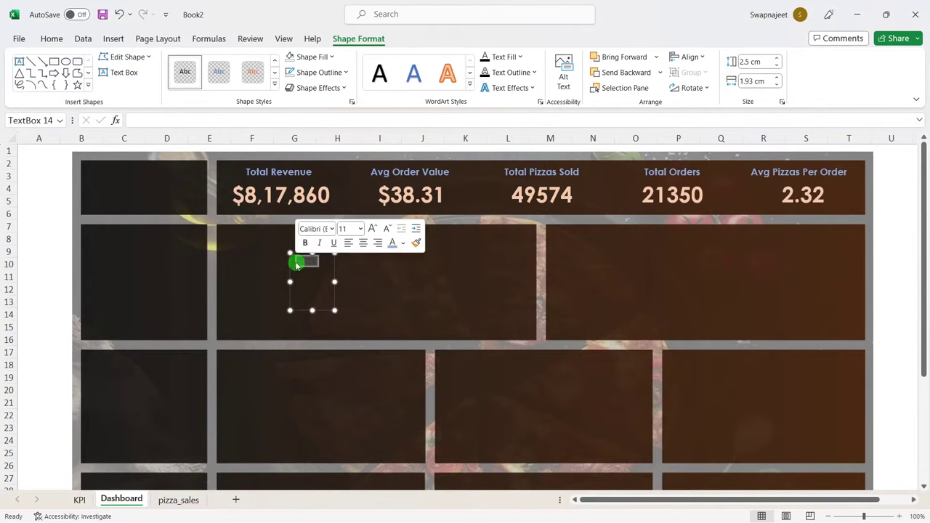
{"action": "left_click", "coordinate": [48, 37]}
{"action": "left_click", "coordinate": [154, 63]}
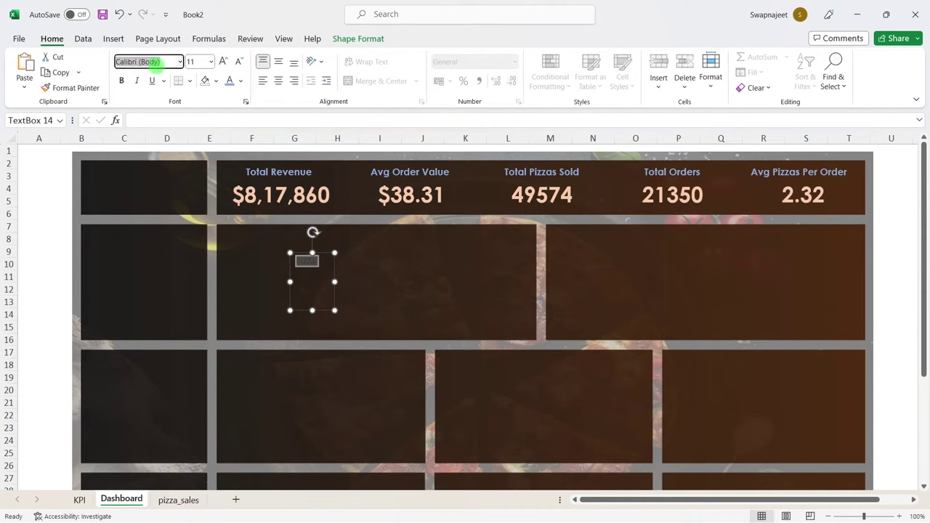
{"action": "type", "text": "Lato Black"}
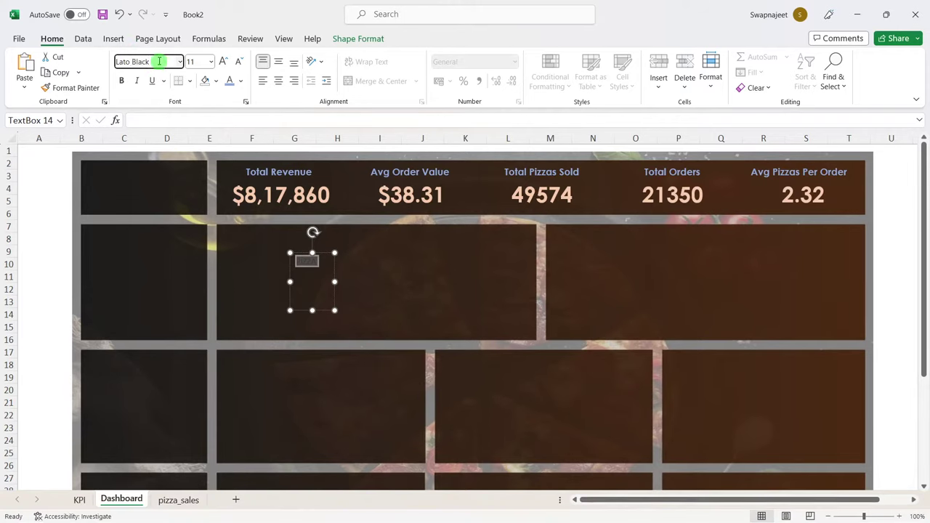
{"action": "key", "text": "Return"}
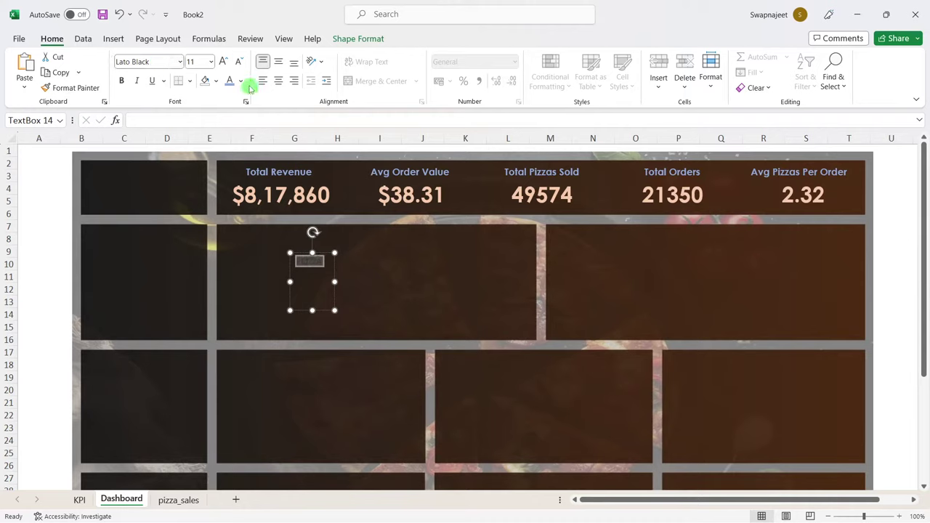
{"action": "left_click", "coordinate": [241, 80]}
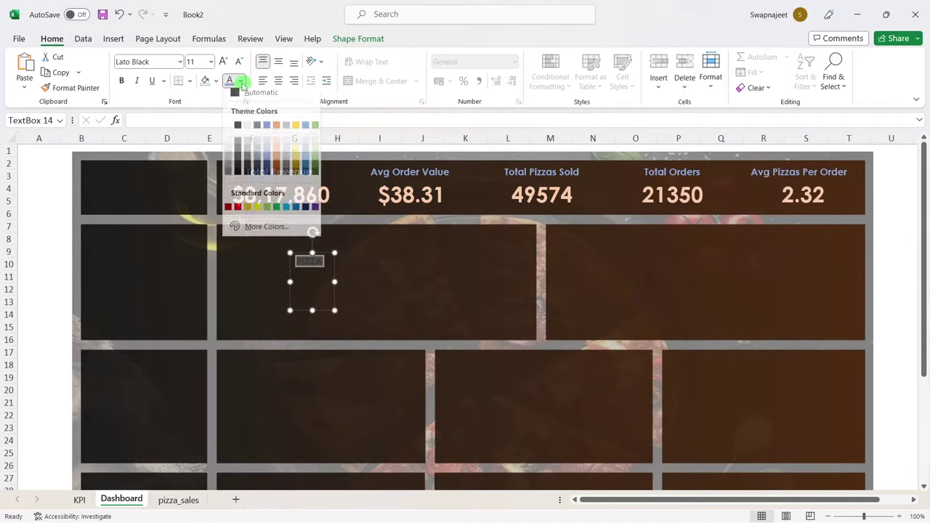
{"action": "left_click", "coordinate": [296, 155]}
Step: Make PIZZA 20 pt and undo the vertical text direction to keep it horizontal
{"action": "left_click", "coordinate": [388, 279]}
{"action": "left_click", "coordinate": [308, 262]}
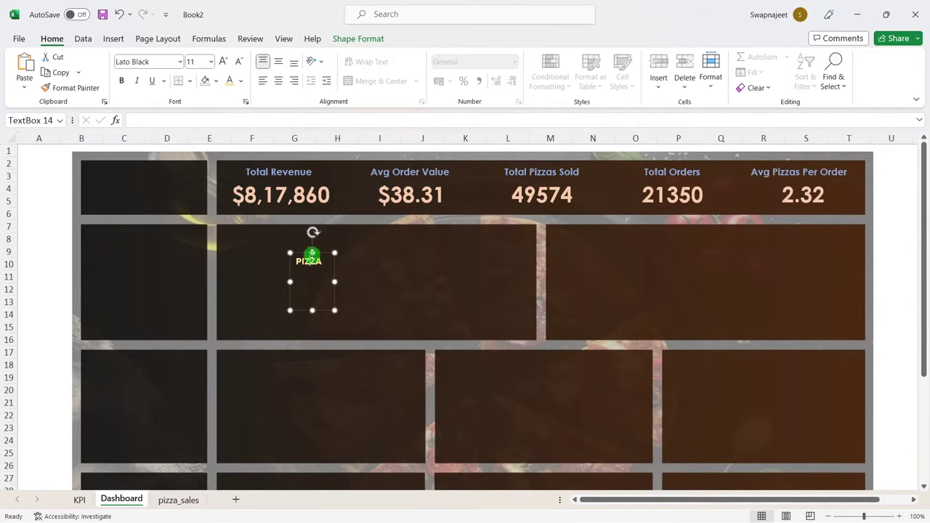
{"action": "left_click", "coordinate": [197, 62]}
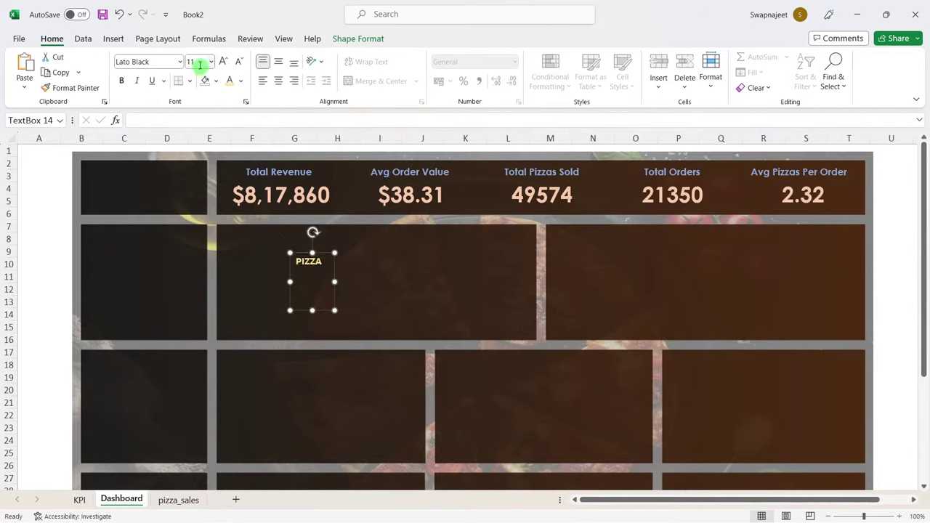
{"action": "type", "text": "20"}
{"action": "key", "text": "Return"}
{"action": "left_click", "coordinate": [325, 62]}
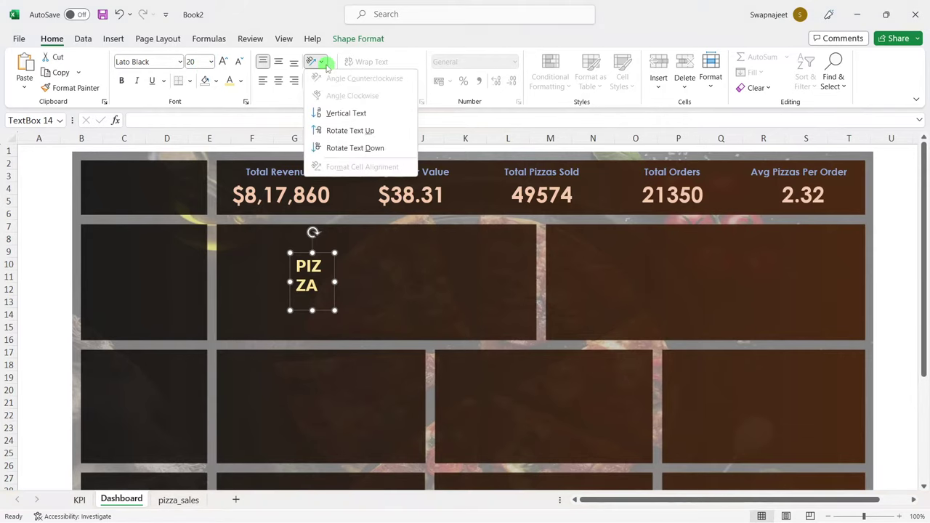
{"action": "left_click", "coordinate": [348, 115]}
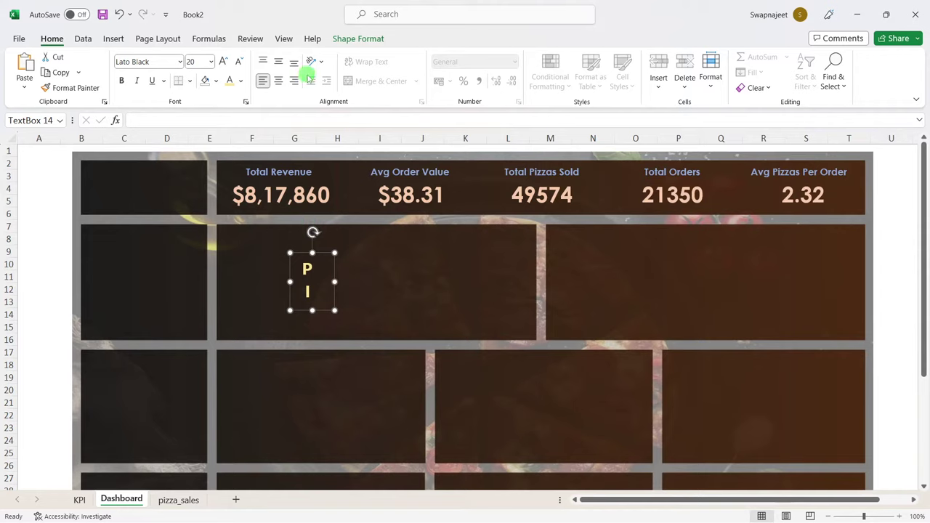
{"action": "key", "text": "ctrl+z"}
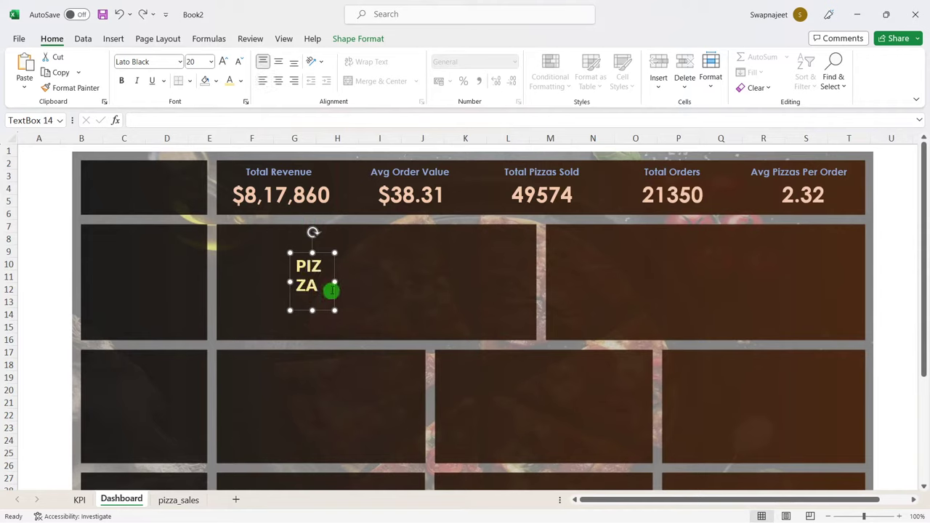
{"action": "left_click", "coordinate": [351, 282]}
Step: Resize the PIZZA box to fit one line and rotate it 90° to stand vertically
{"action": "left_click_drag", "start_coordinate": [352, 282], "coordinate": [354, 279]}
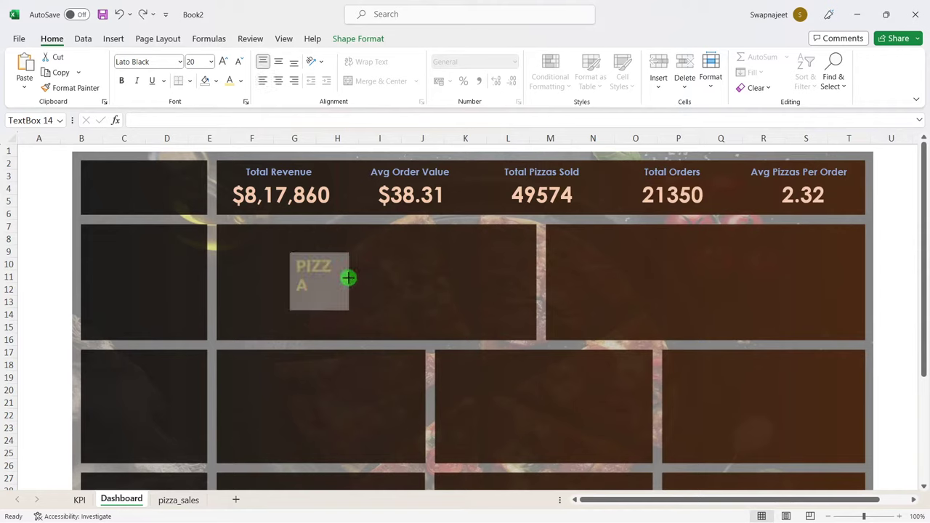
{"action": "left_click_drag", "start_coordinate": [323, 310], "coordinate": [327, 282]}
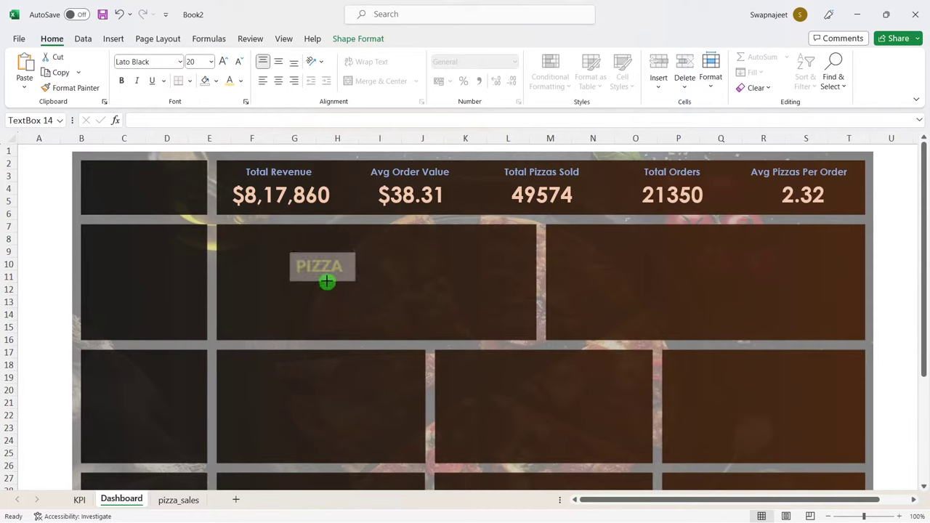
{"action": "mouse_move", "coordinate": [321, 237]}
{"action": "left_mouse_down"}
{"action": "mouse_move", "coordinate": [289, 247]}
{"action": "mouse_move", "coordinate": [294, 266]}
{"action": "mouse_move", "coordinate": [308, 254]}
{"action": "left_mouse_up"}
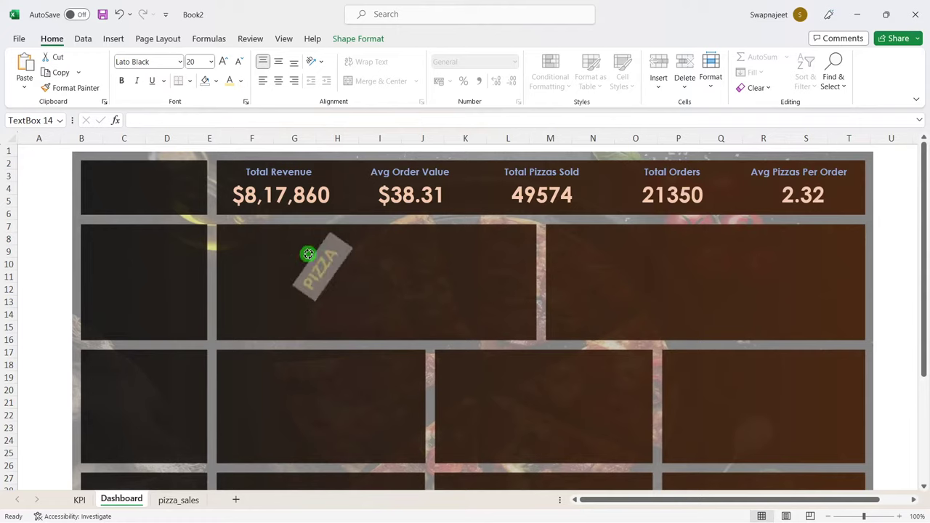
{"action": "left_click_drag", "start_coordinate": [308, 253], "coordinate": [304, 282]}
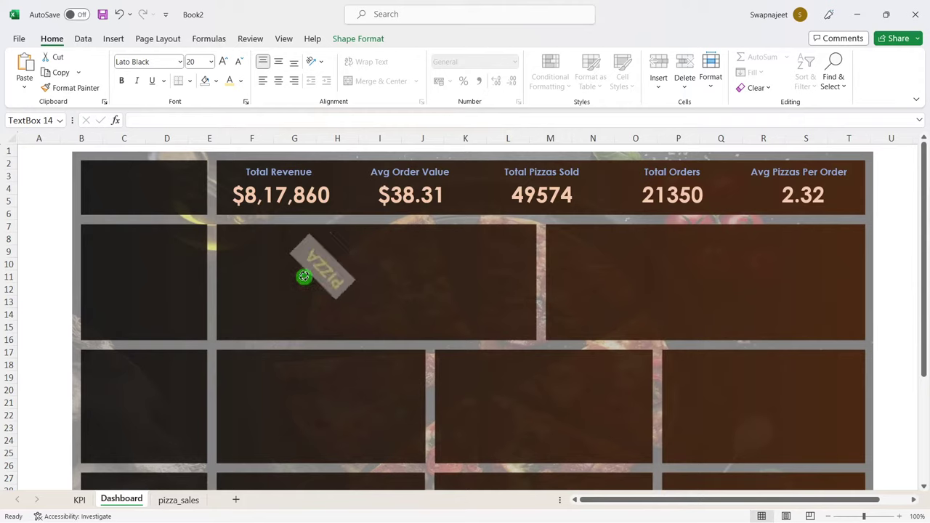
{"action": "left_click_drag", "start_coordinate": [305, 264], "coordinate": [308, 259]}
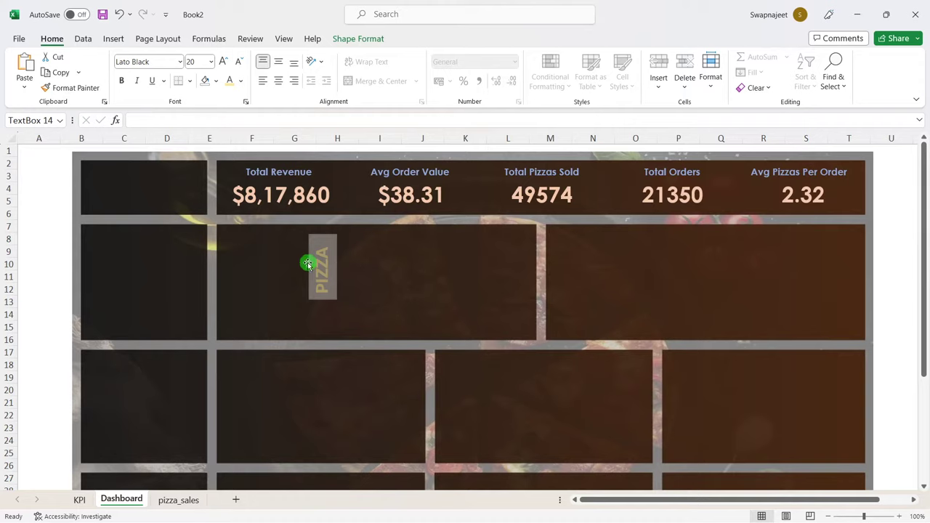
Step: Position the vertical PIZZA title at the left edge of the top-left panel
{"action": "left_click_drag", "start_coordinate": [307, 263], "coordinate": [307, 262]}
{"action": "left_click_drag", "start_coordinate": [325, 233], "coordinate": [325, 239]}
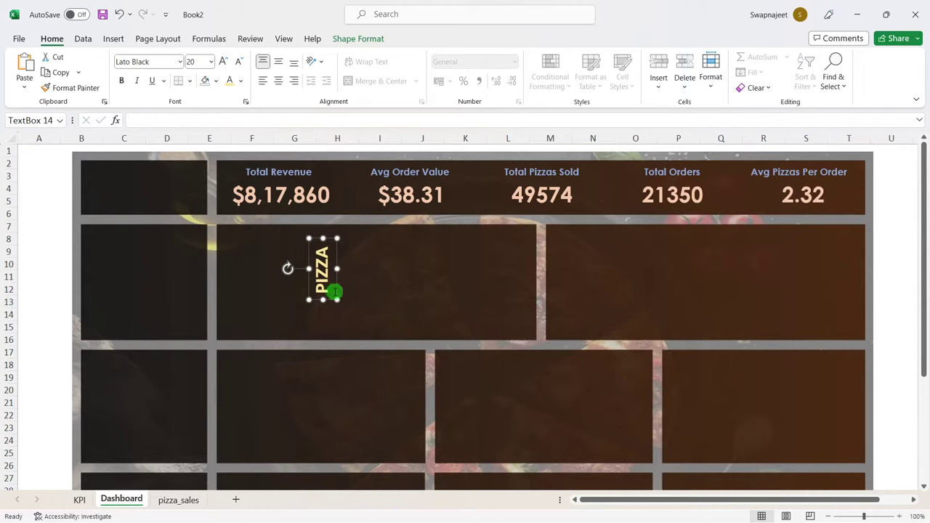
{"action": "left_click_drag", "start_coordinate": [336, 296], "coordinate": [109, 210]}
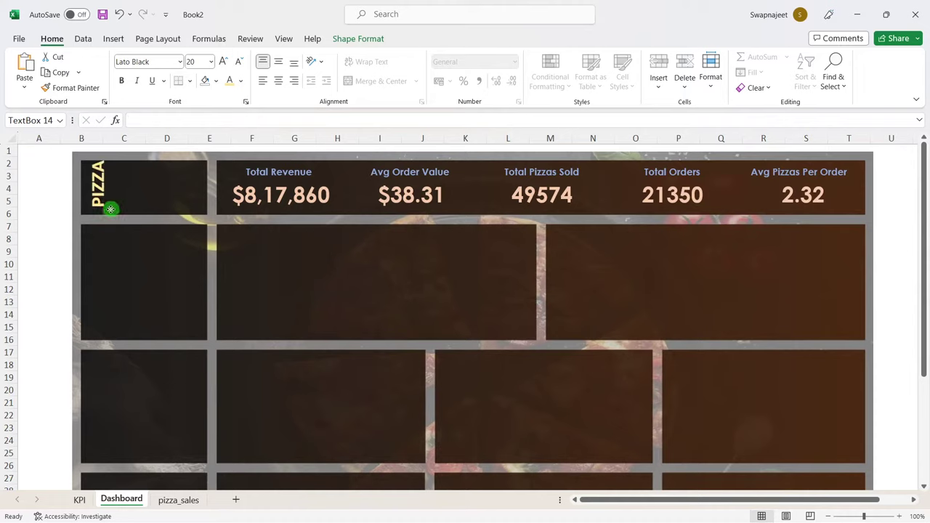
{"action": "left_click_drag", "start_coordinate": [109, 210], "coordinate": [108, 206]}
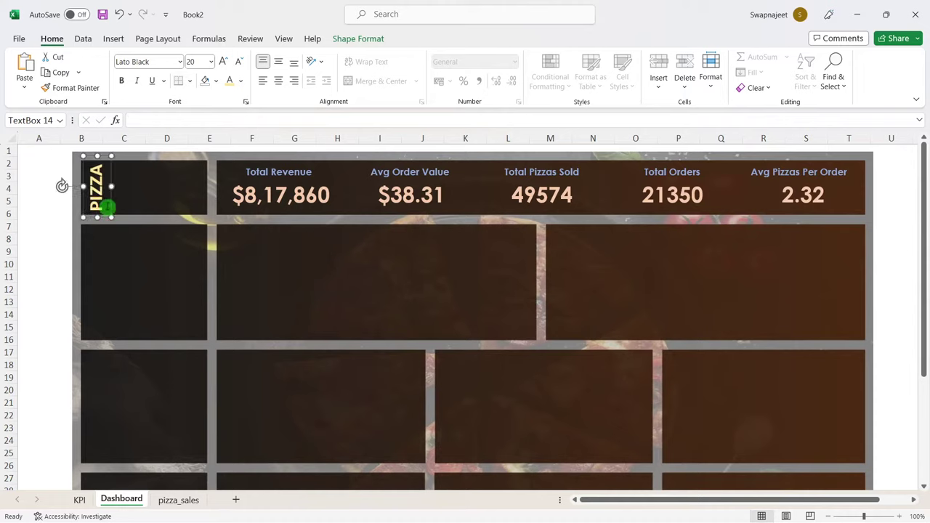
Step: Duplicate the PIZZA box as SALES, rotated, at the right of the top-left panel
{"action": "key", "text": "ctrl+d"}
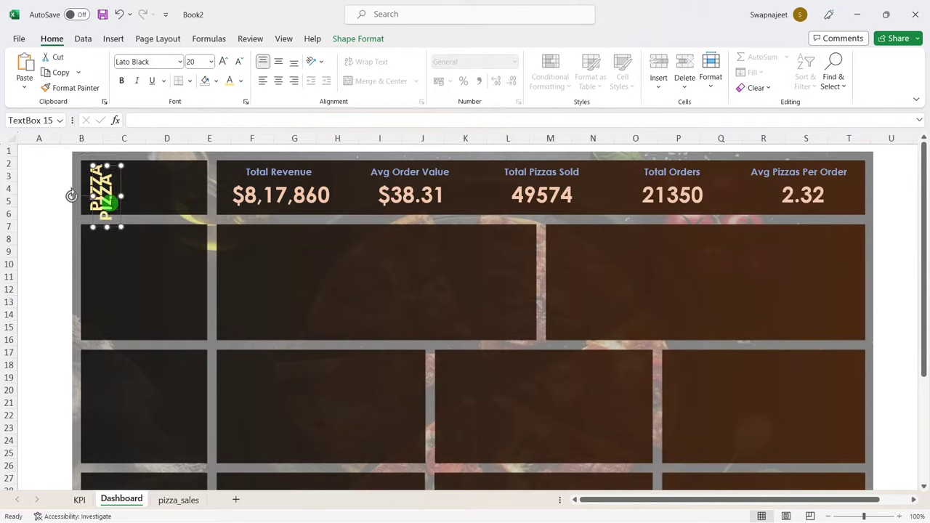
{"action": "left_click_drag", "start_coordinate": [121, 208], "coordinate": [182, 287]}
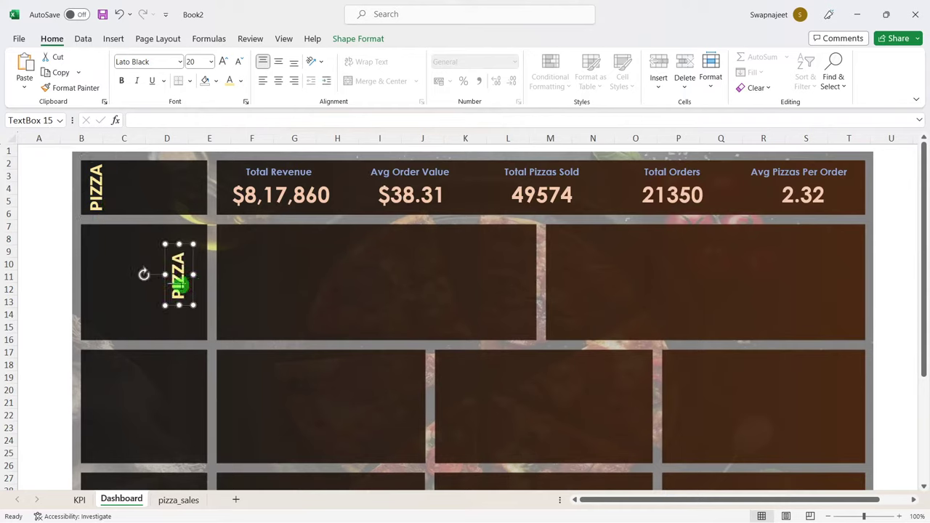
{"action": "type", "text": "SALES"}
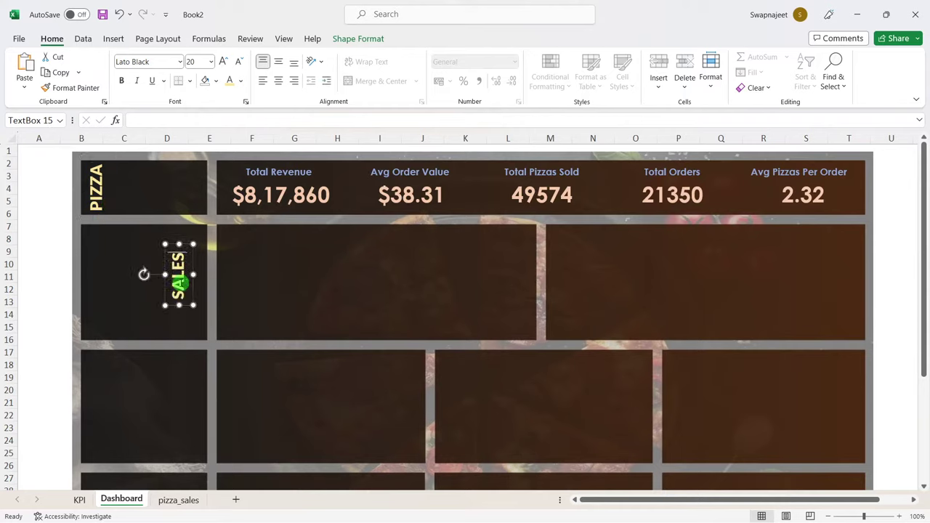
{"action": "left_click", "coordinate": [159, 289]}
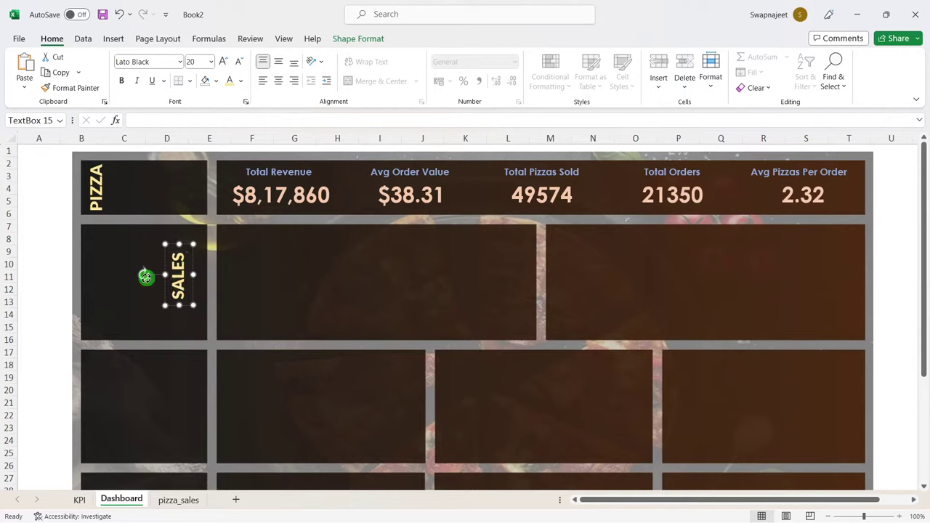
{"action": "left_click_drag", "start_coordinate": [146, 277], "coordinate": [214, 274]}
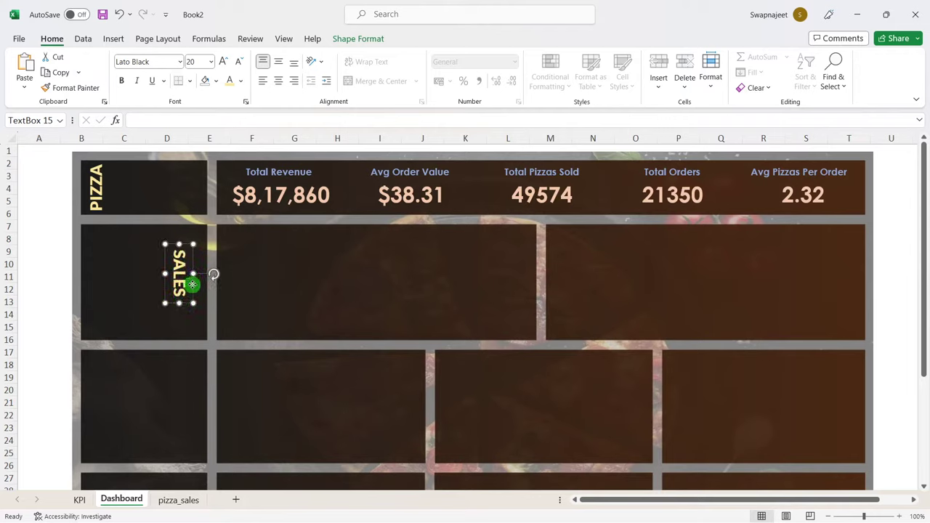
{"action": "left_click_drag", "start_coordinate": [192, 284], "coordinate": [204, 200]}
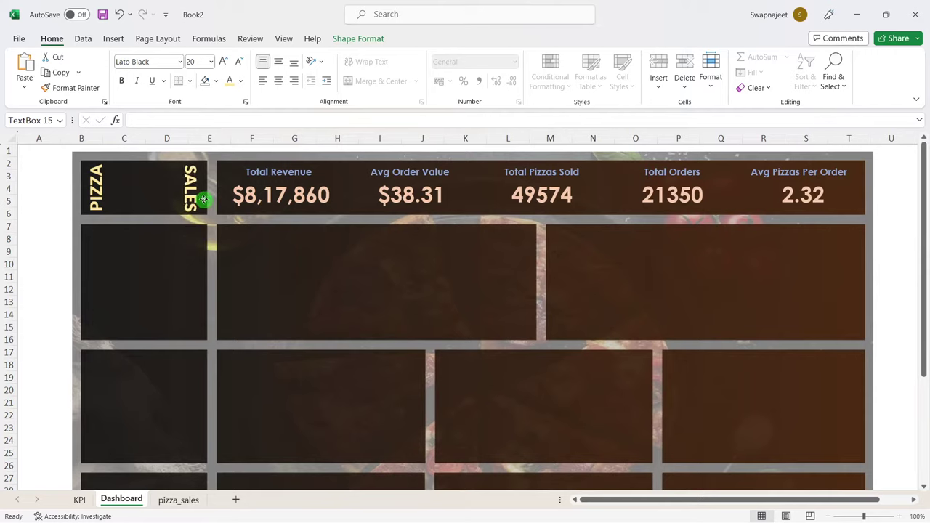
{"action": "left_click", "coordinate": [327, 284]}
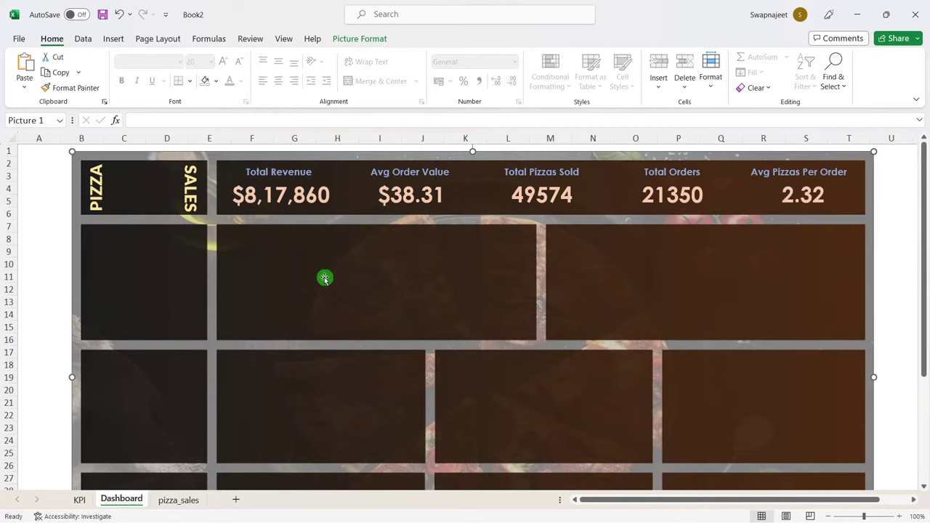
Step: Copy the pizza logo from the finished Pizza Sales Data workbook
{"action": "key", "text": "alt+Tab"}
{"action": "key", "text": "alt+Tab"}
{"action": "key", "text": "Tab"}
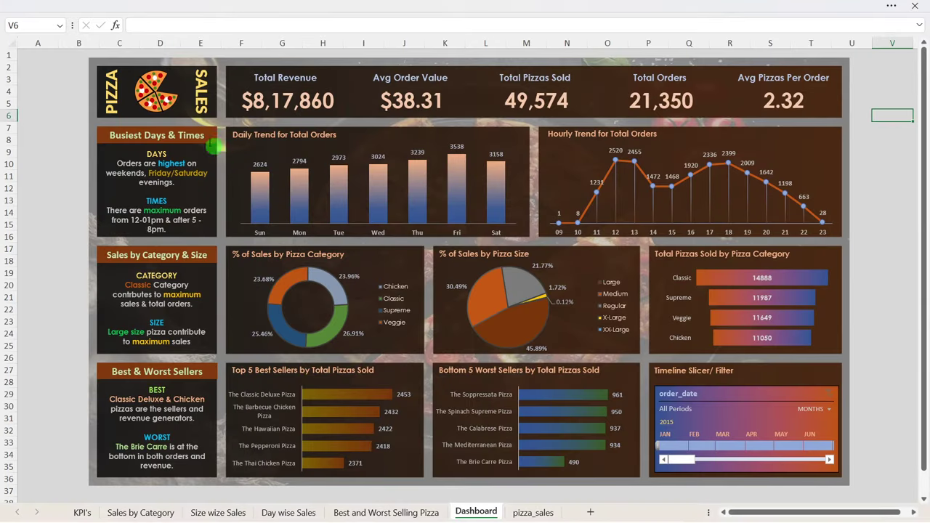
{"action": "left_click", "coordinate": [169, 107]}
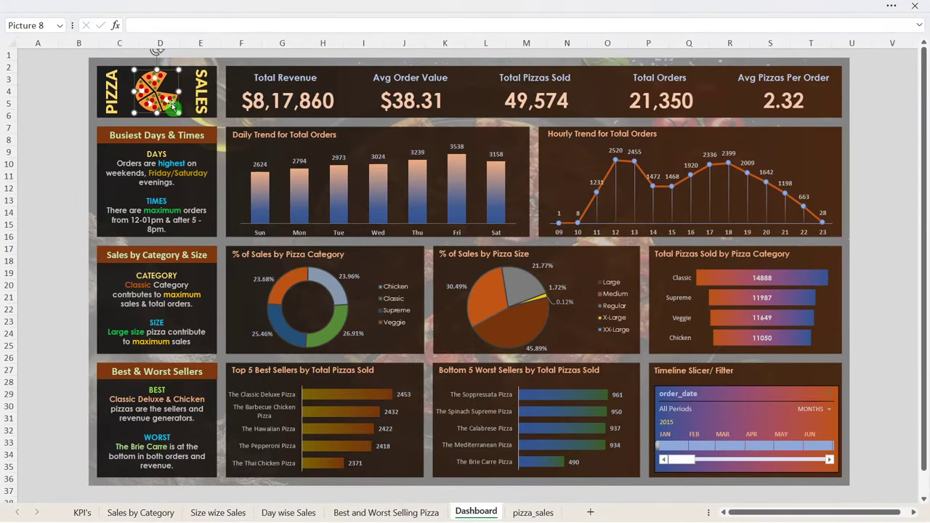
{"action": "key", "text": "alt+Tab"}
{"action": "key", "text": "alt+Tab"}
{"action": "key", "text": "Tab"}
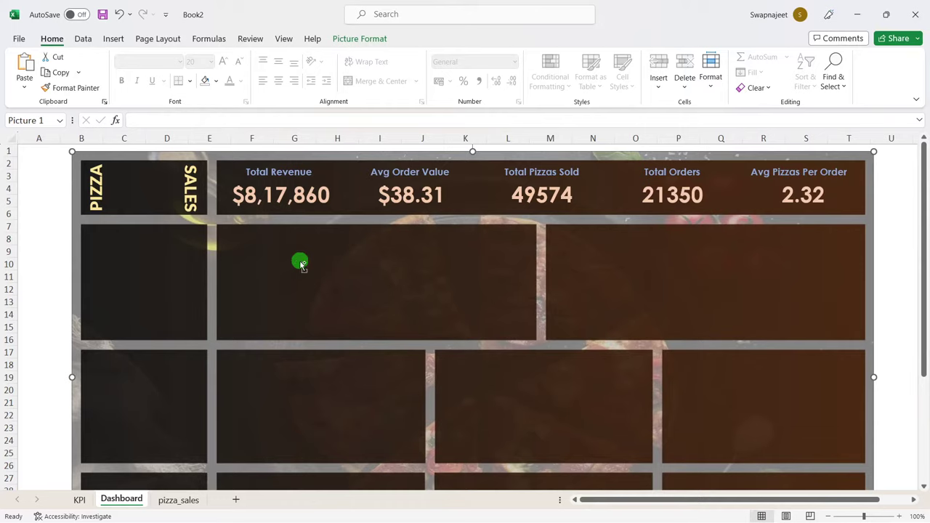
Step: Paste the pizza logo between the PIZZA and SALES titles, then go to the pizza_sales sheet
{"action": "key", "text": "ctrl+v"}
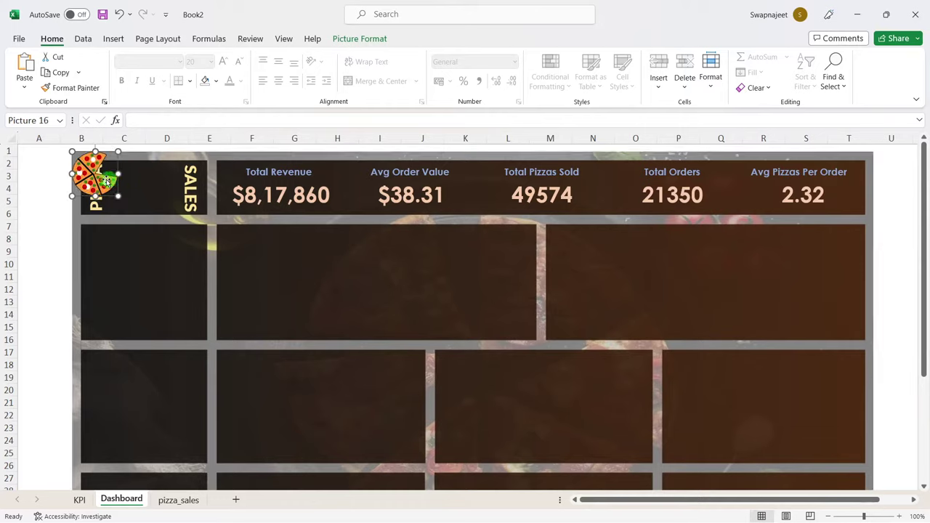
{"action": "left_click_drag", "start_coordinate": [113, 178], "coordinate": [159, 194]}
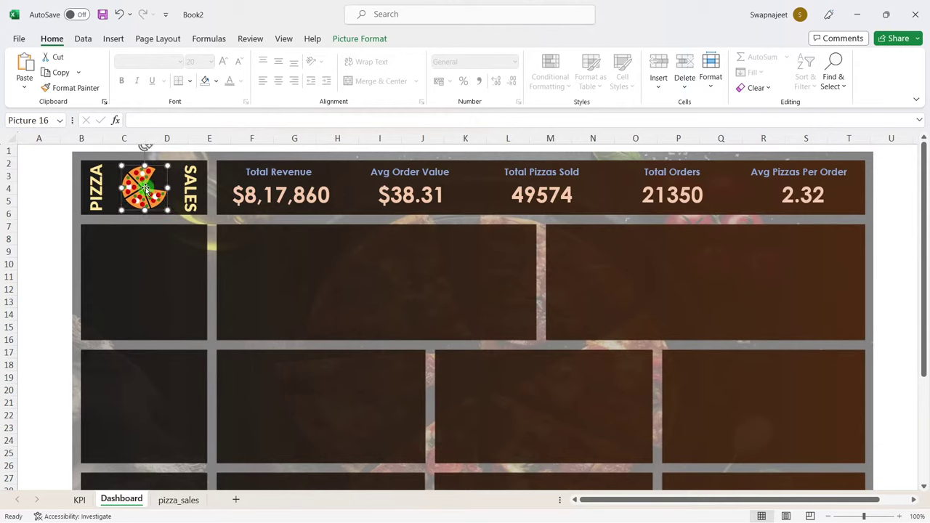
{"action": "left_click", "coordinate": [63, 226]}
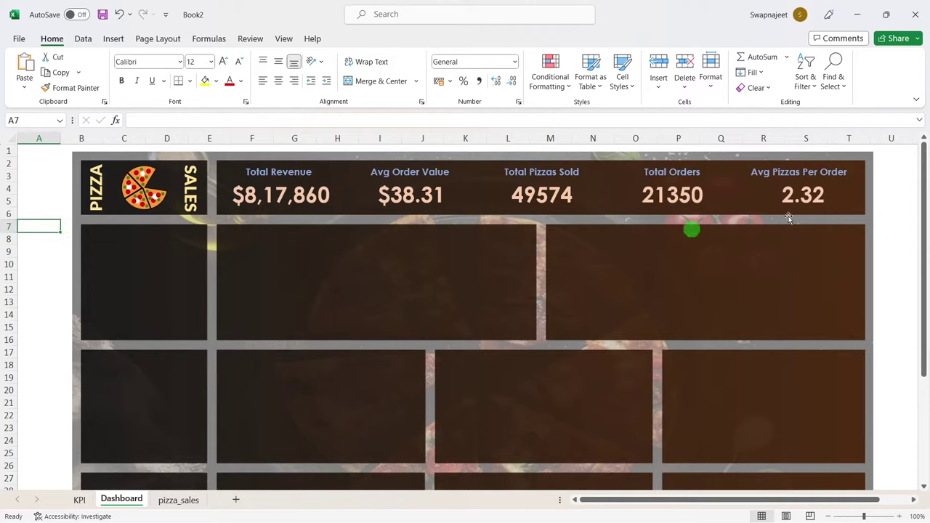
{"action": "left_click", "coordinate": [64, 266]}
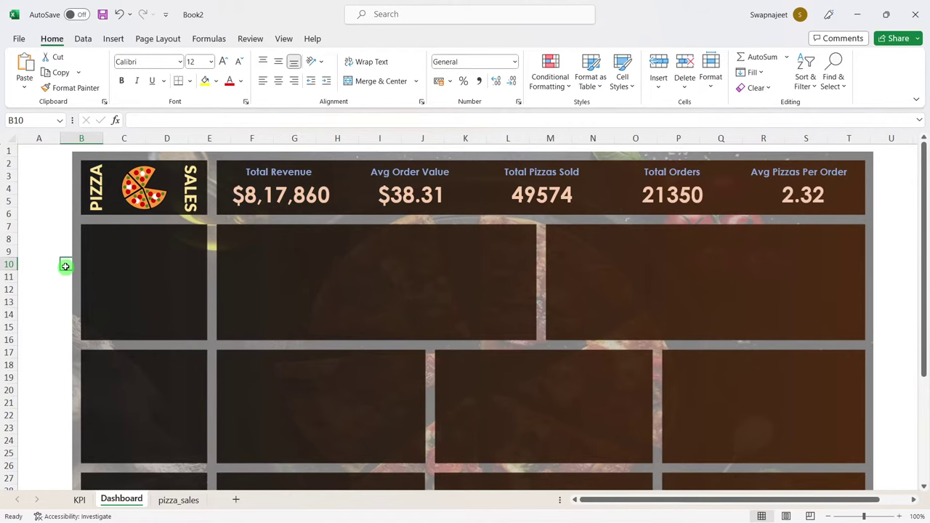
Step: Create a PivotTable from the pizza_sales table on a new sheet
{"action": "left_click", "coordinate": [178, 500]}
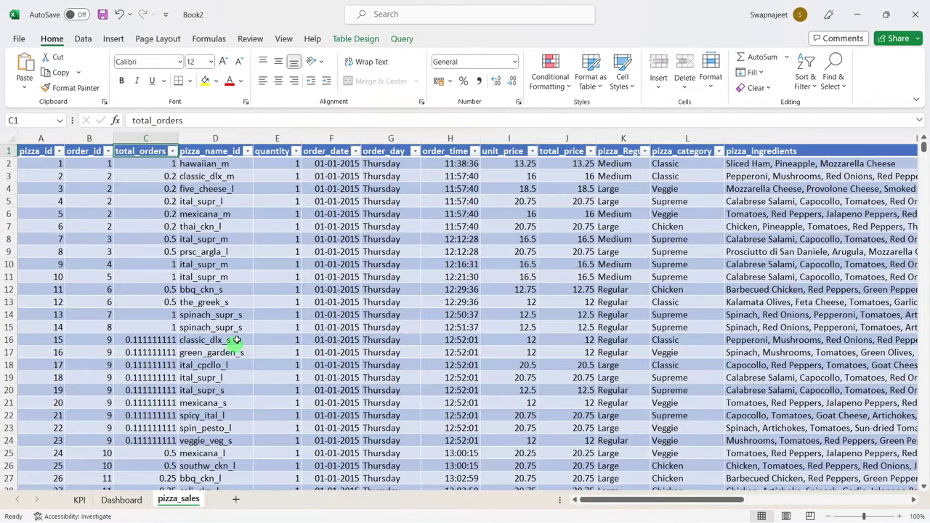
{"action": "left_click", "coordinate": [241, 314]}
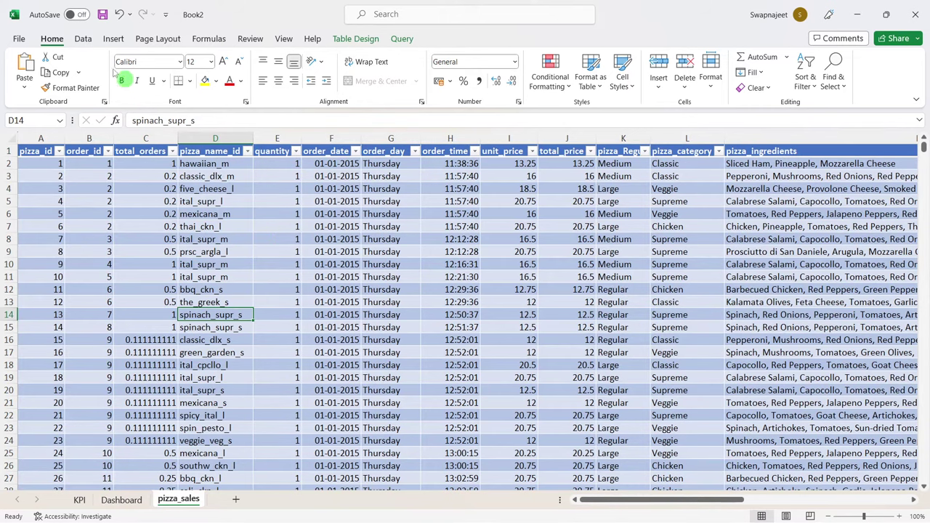
{"action": "left_click", "coordinate": [113, 39]}
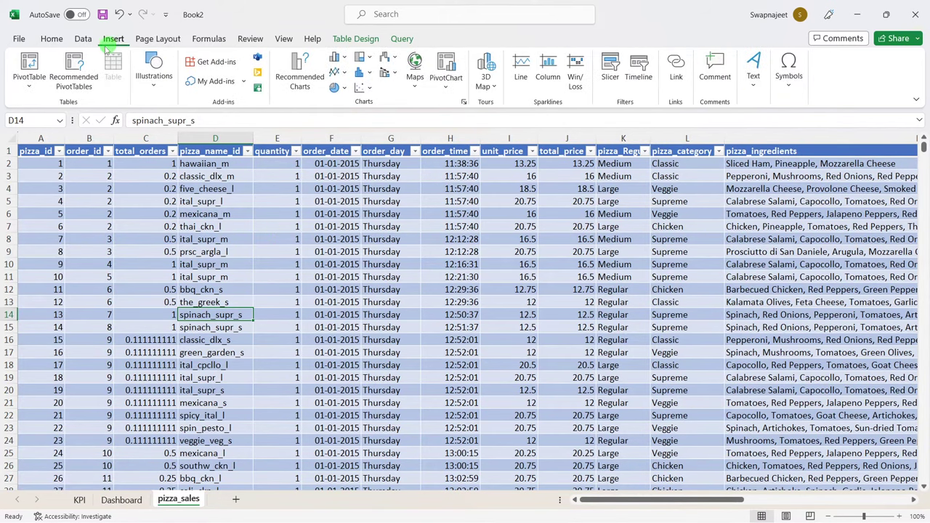
{"action": "left_click", "coordinate": [29, 66]}
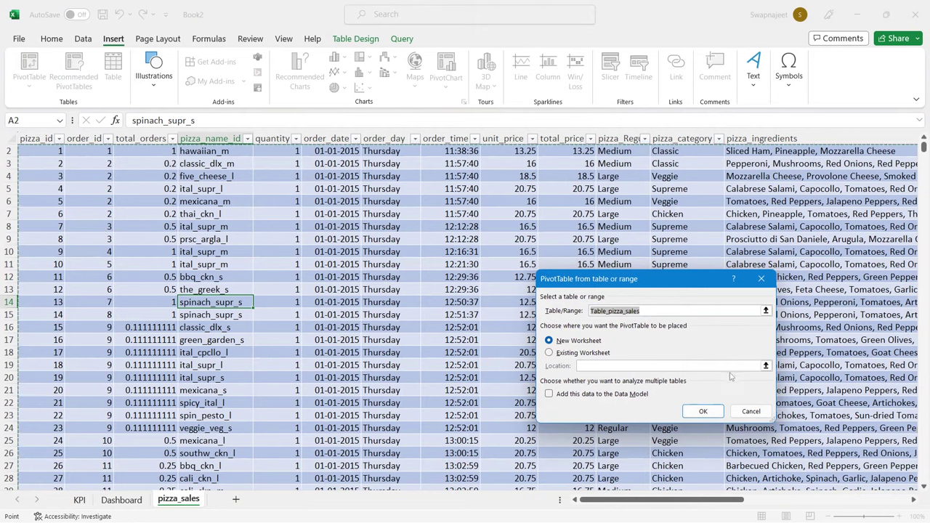
{"action": "left_click", "coordinate": [702, 411]}
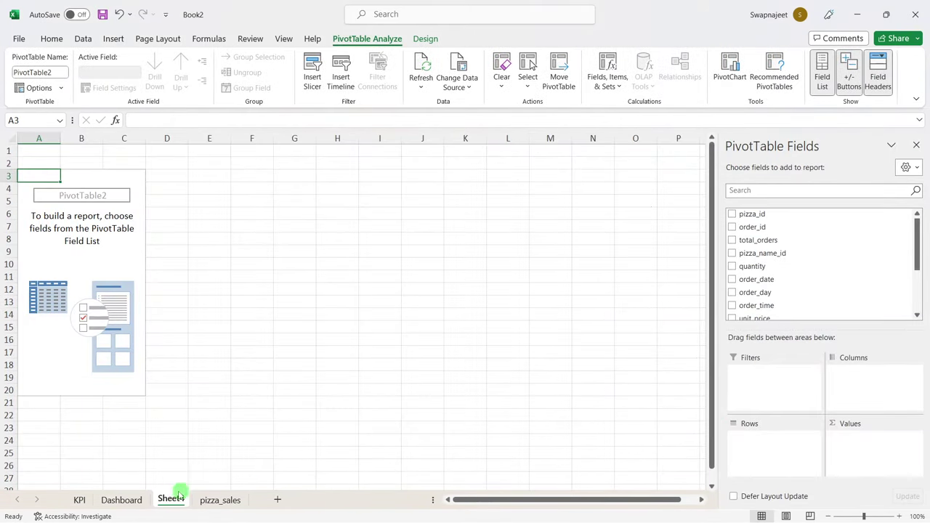
Step: Rename Sheet4 to 'Trends for Total Order'
{"action": "double_click", "coordinate": [172, 498]}
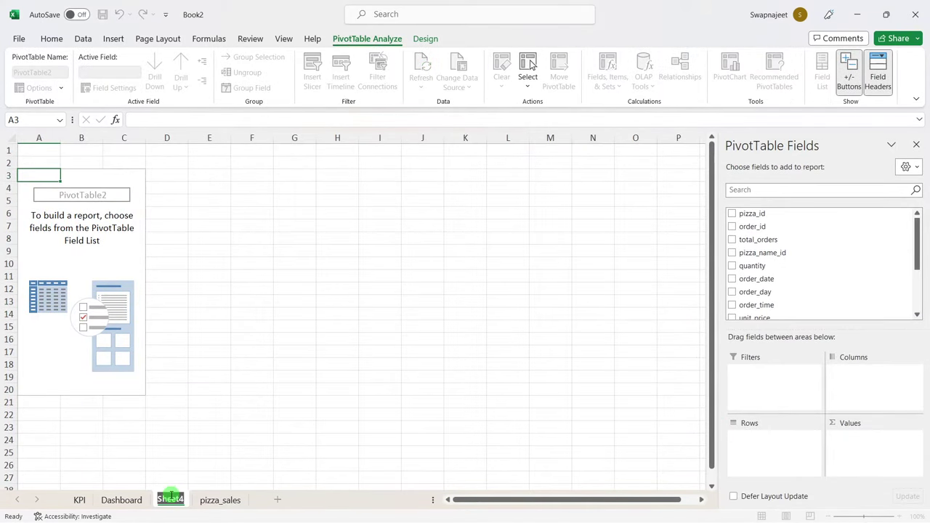
{"action": "type", "text": "Tren"}
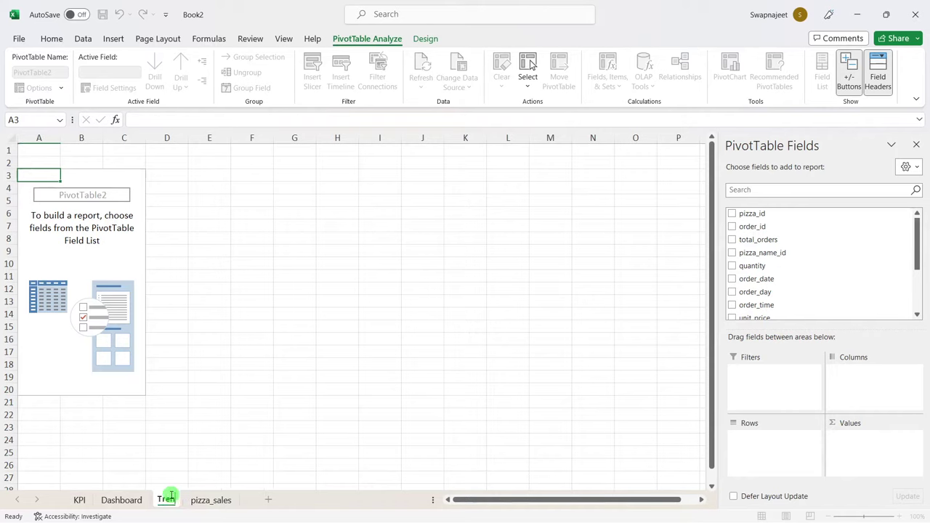
{"action": "type", "text": "ds for T"}
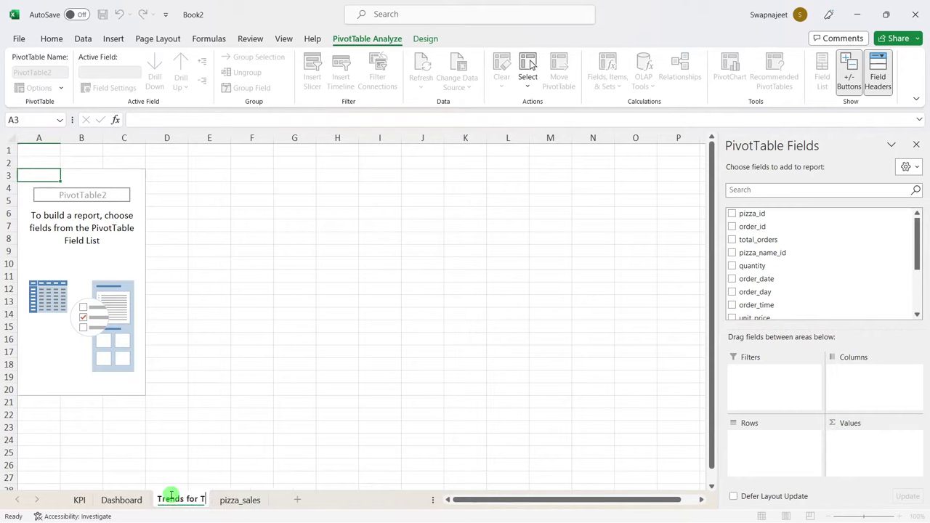
{"action": "type", "text": "otal Order"}
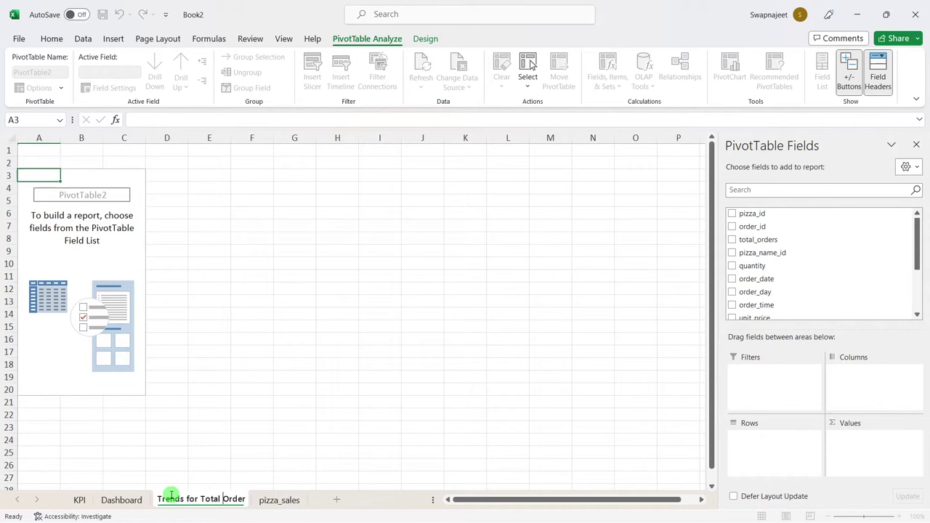
{"action": "left_click", "coordinate": [189, 426]}
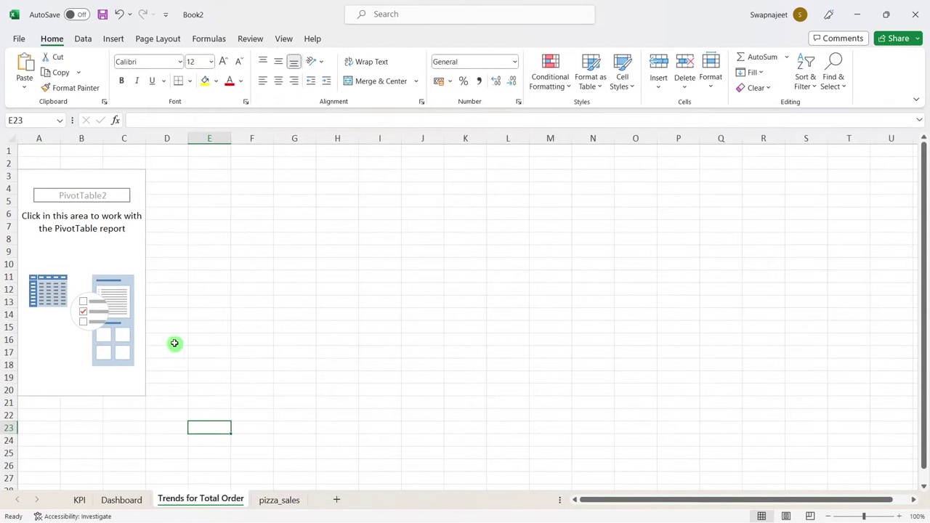
Step: Check the order_day column in pizza_sales and add order_day to the pivot rows
{"action": "left_click", "coordinate": [91, 242]}
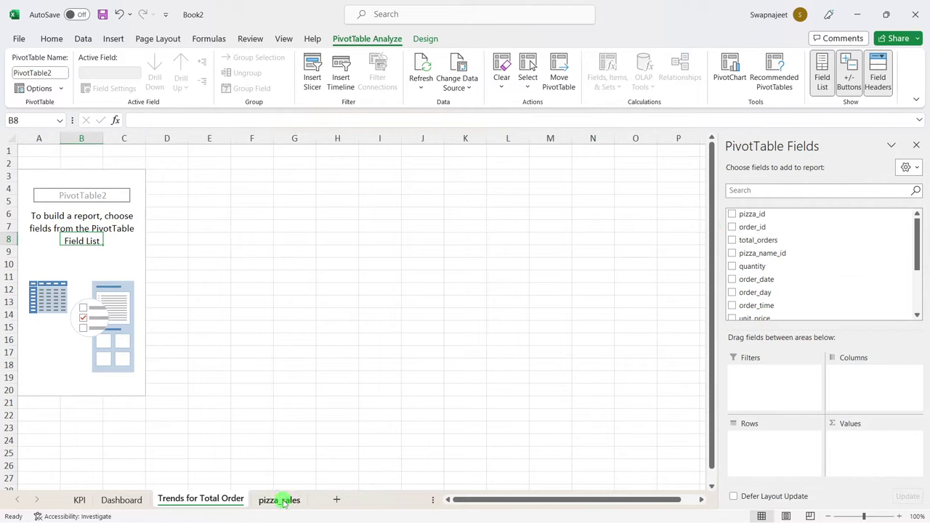
{"action": "left_click", "coordinate": [281, 501]}
{"action": "left_click", "coordinate": [408, 277]}
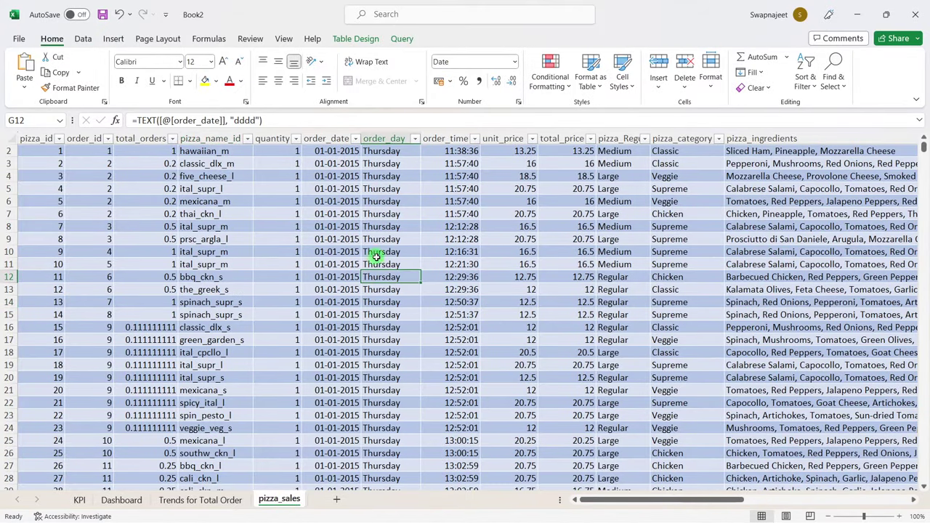
{"action": "scroll", "coordinate": [278, 248], "scroll_direction": "up", "scroll_amount": 1}
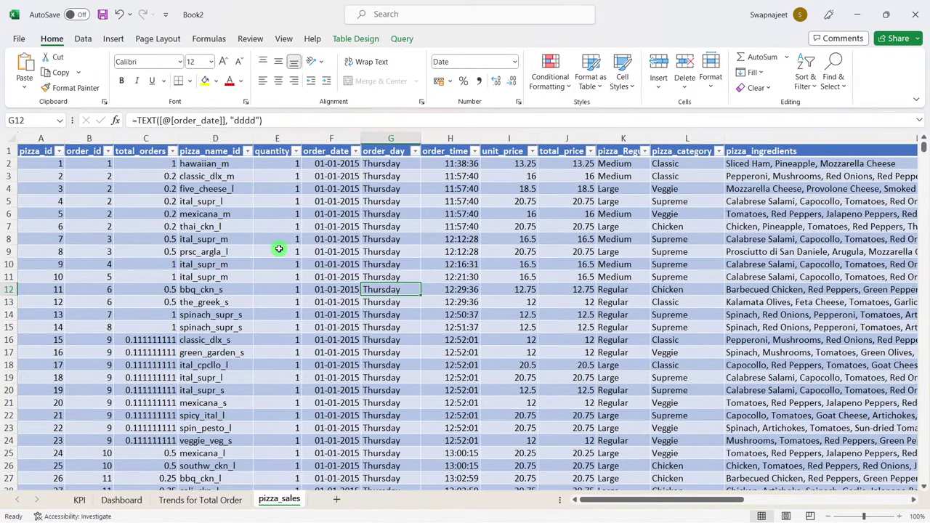
{"action": "left_click_drag", "start_coordinate": [394, 153], "coordinate": [400, 286]}
{"action": "left_click", "coordinate": [392, 251]}
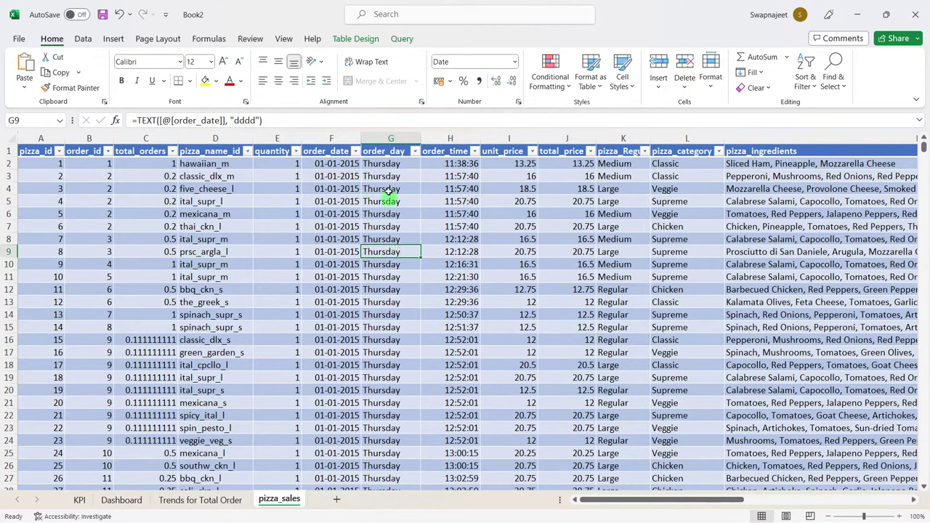
{"action": "left_click", "coordinate": [210, 501]}
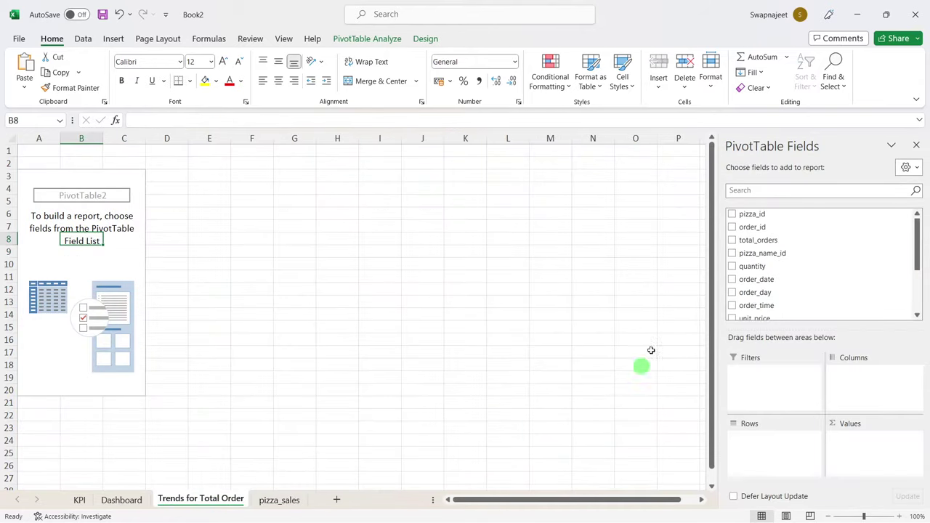
{"action": "left_click", "coordinate": [732, 293]}
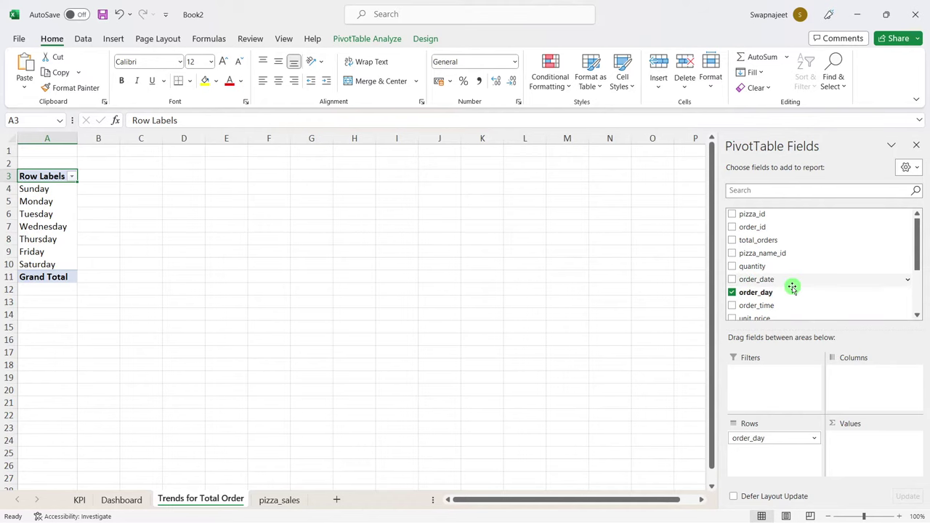
Step: Add Sum of total_orders to the pivot values and select the Sunday–Saturday totals
{"action": "left_click", "coordinate": [276, 500]}
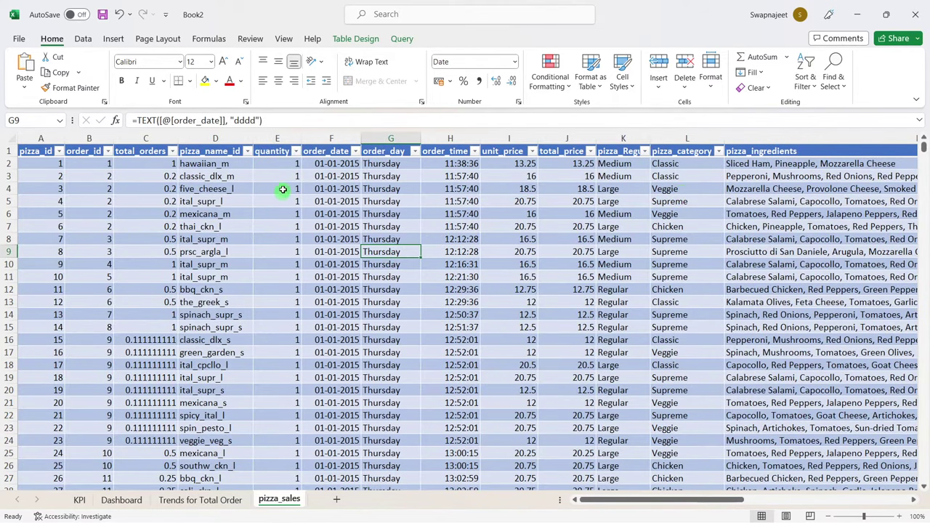
{"action": "left_click", "coordinate": [148, 154]}
{"action": "left_click", "coordinate": [156, 212]}
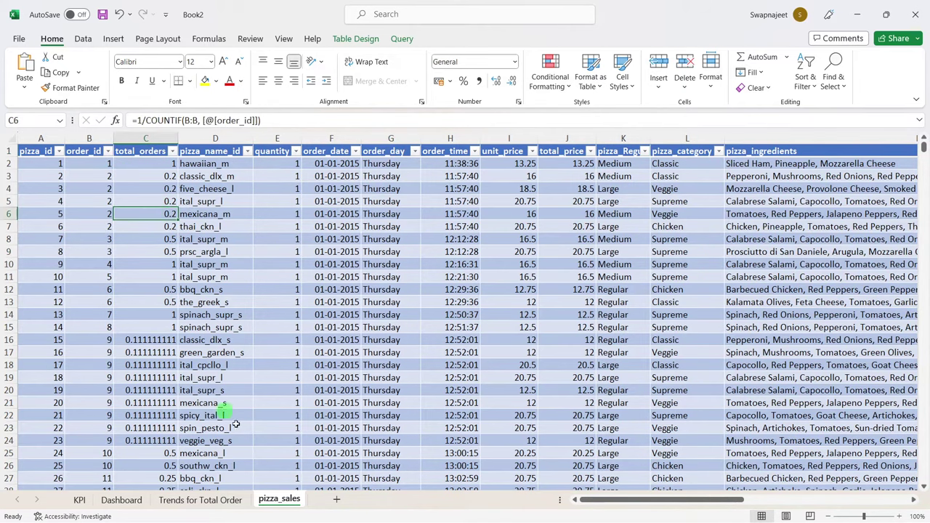
{"action": "left_click", "coordinate": [207, 502]}
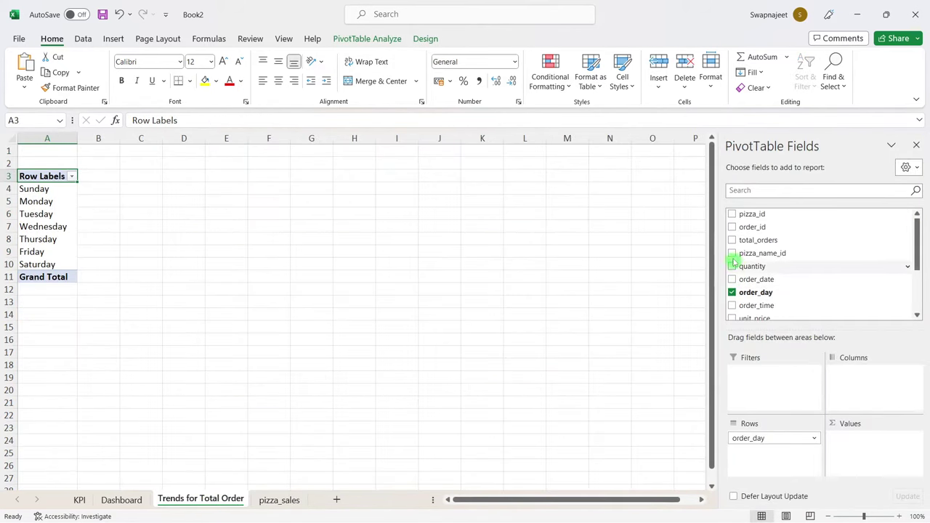
{"action": "left_click", "coordinate": [732, 239]}
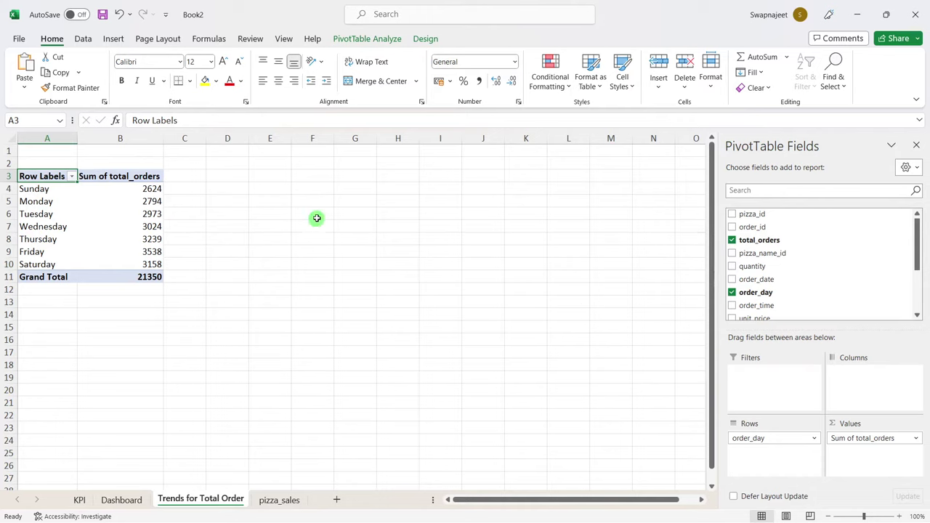
{"action": "left_click_drag", "start_coordinate": [44, 188], "coordinate": [143, 263]}
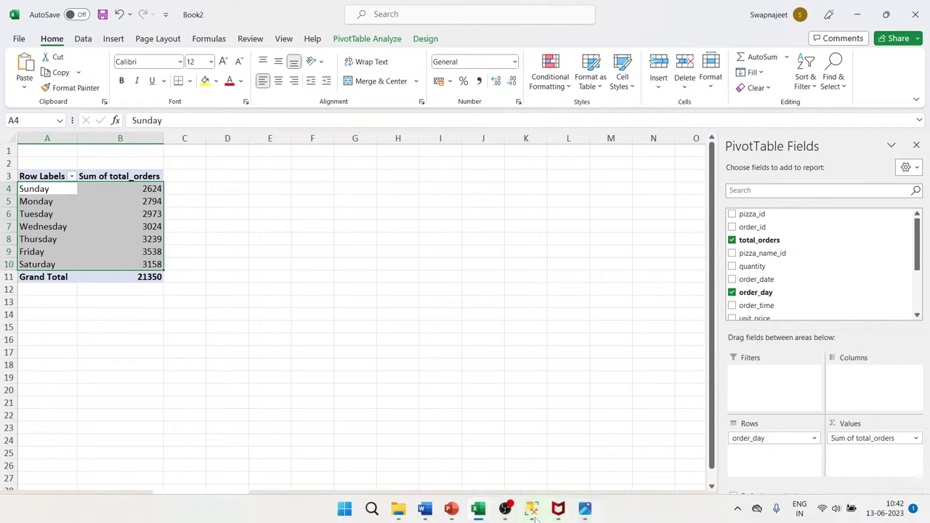
Step: Bring up the SQL queries document alongside the pivot table for comparison
{"action": "mouse_move", "coordinate": [559, 512]}
{"action": "left_click", "coordinate": [426, 510]}
{"action": "scroll", "coordinate": [415, 311], "scroll_direction": "up", "scroll_amount": 1}
{"action": "scroll", "coordinate": [414, 311], "scroll_direction": "down", "scroll_amount": 2}
{"action": "scroll", "coordinate": [416, 314], "scroll_direction": "down", "scroll_amount": 5}
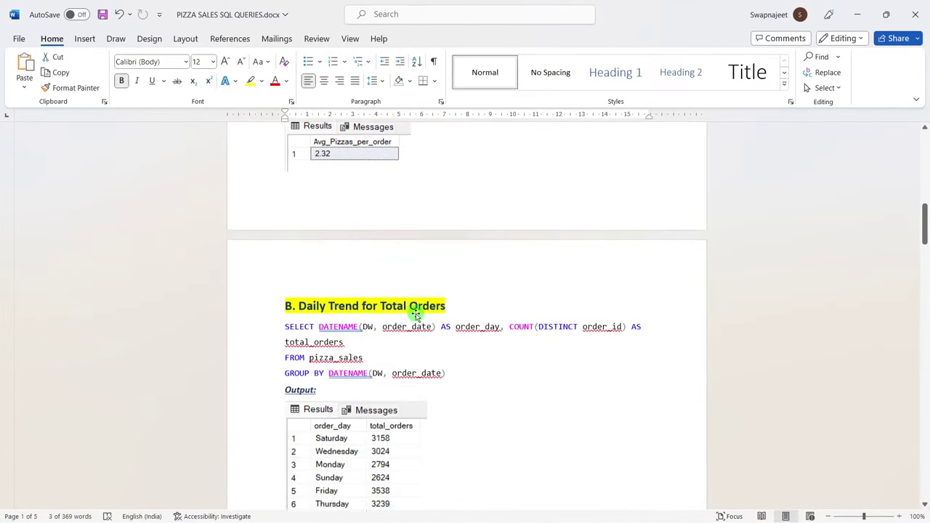
{"action": "scroll", "coordinate": [415, 314], "scroll_direction": "down", "scroll_amount": 5}
{"action": "key", "text": "alt+Tab"}
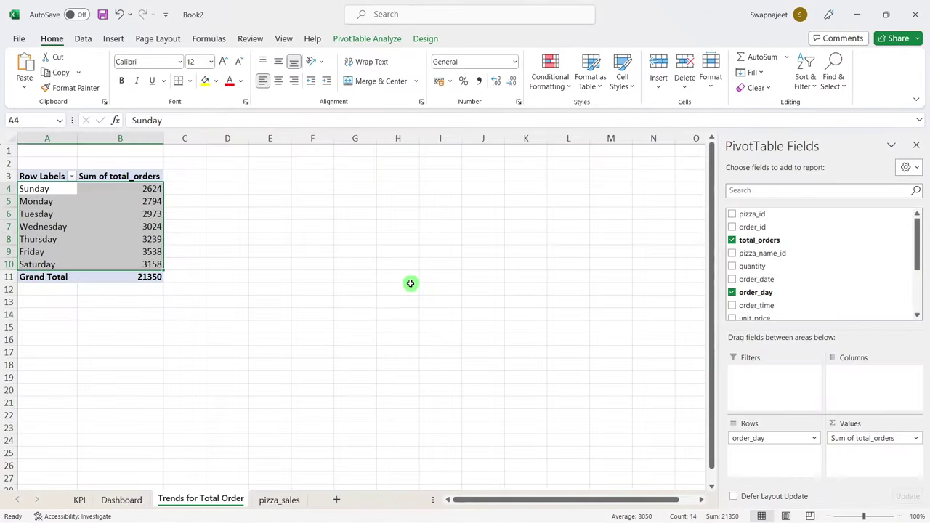
{"action": "left_click", "coordinate": [312, 292]}
{"action": "key", "text": "alt+Tab"}
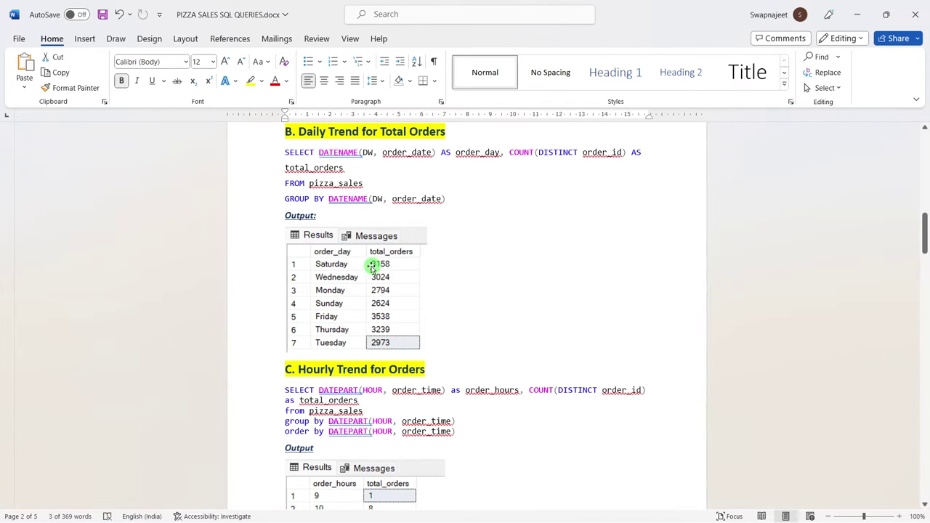
{"action": "key", "text": "alt+Tab"}
Step: Cross-check Saturday 3158, Friday 3538, Thursday 3239 and Sunday 2624 against the SQL results
{"action": "left_click", "coordinate": [120, 265]}
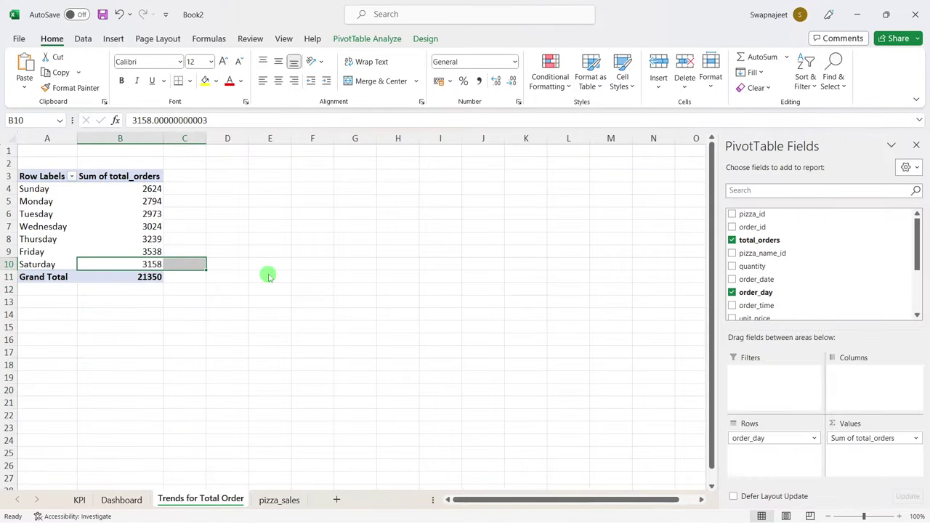
{"action": "key", "text": "alt+Tab"}
{"action": "key", "text": "alt+Tab"}
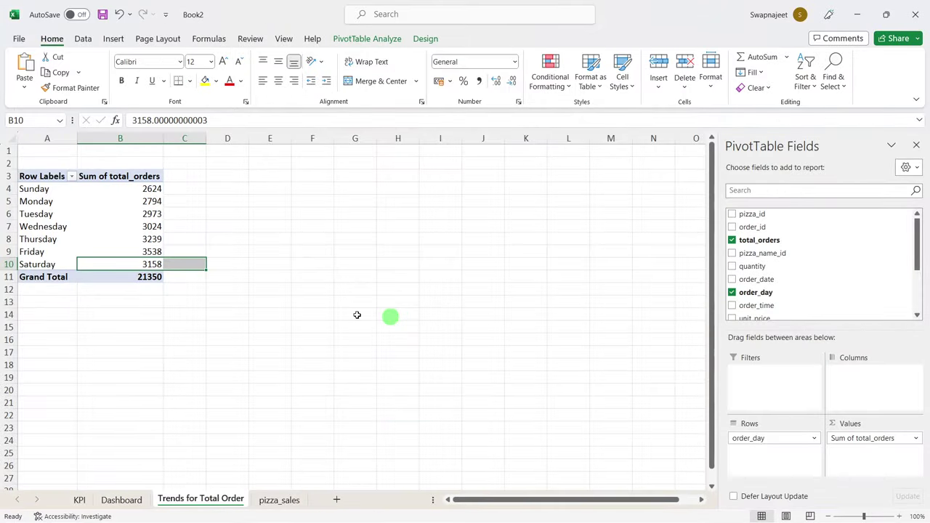
{"action": "left_click_drag", "start_coordinate": [109, 252], "coordinate": [166, 252]}
{"action": "key", "text": "alt+Tab"}
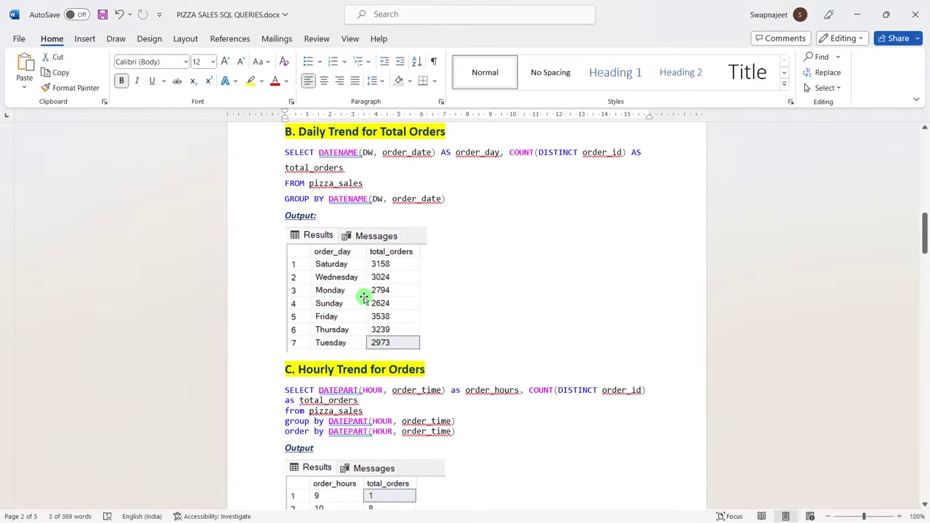
{"action": "key", "text": "alt+Tab"}
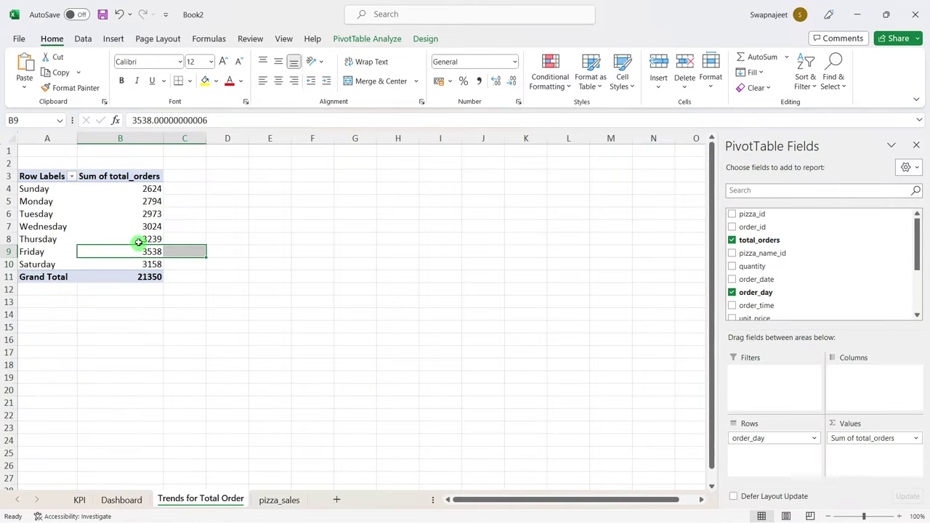
{"action": "left_click", "coordinate": [139, 241]}
{"action": "key", "text": "alt+Tab"}
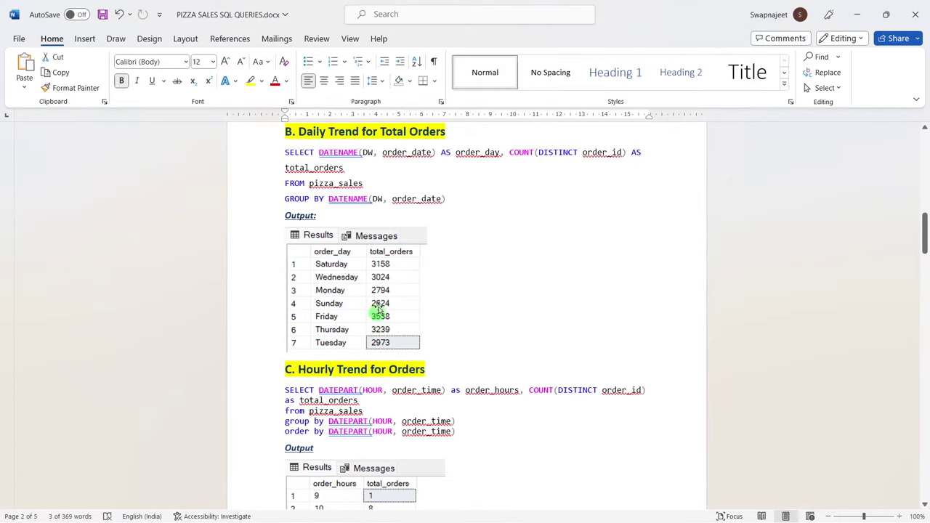
{"action": "key", "text": "alt+Tab"}
{"action": "left_click", "coordinate": [151, 186]}
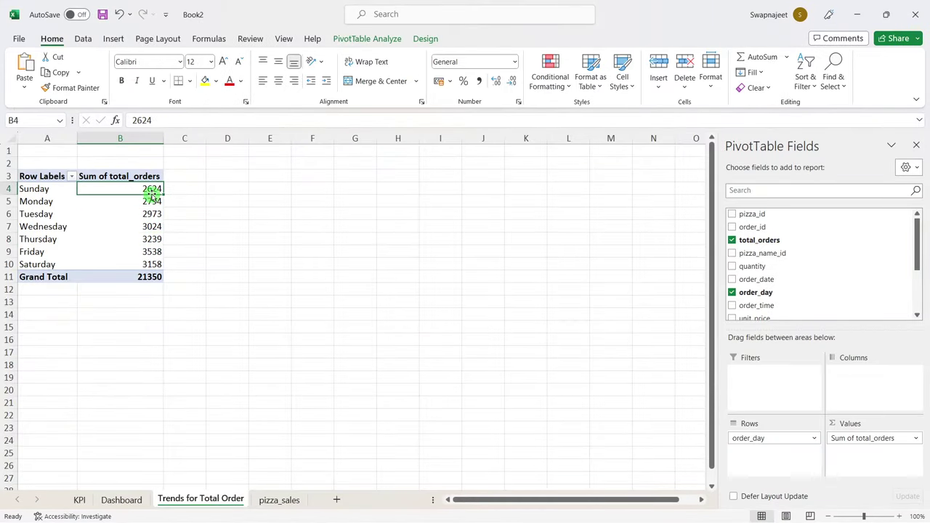
{"action": "key", "text": "alt+Tab"}
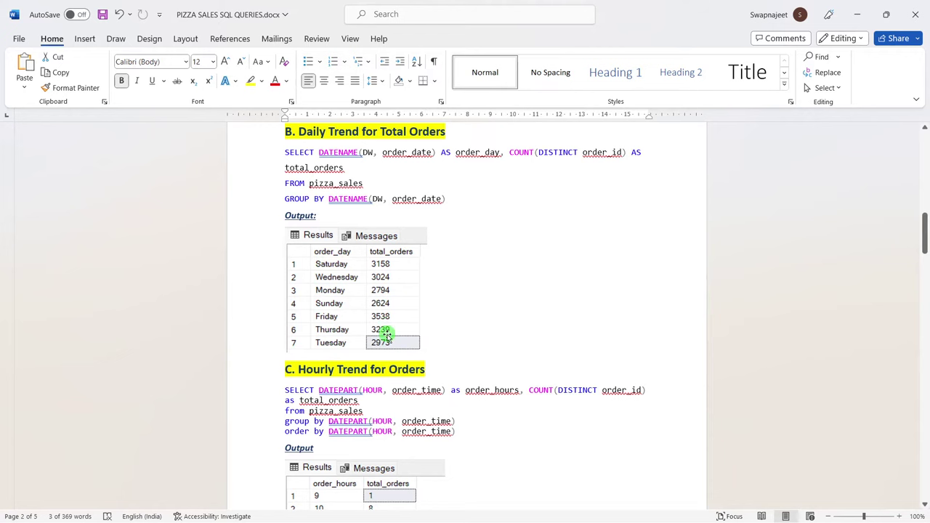
{"action": "key", "text": "alt+Tab"}
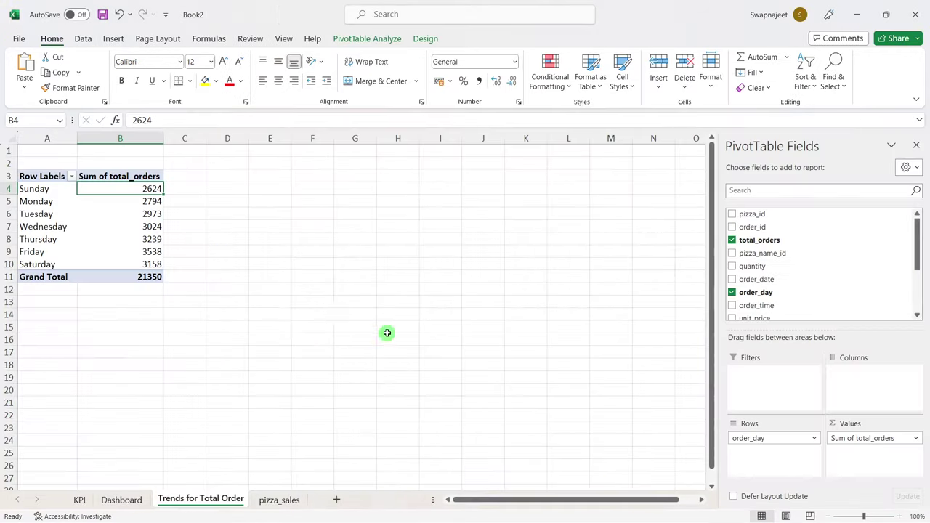
{"action": "left_click", "coordinate": [149, 240]}
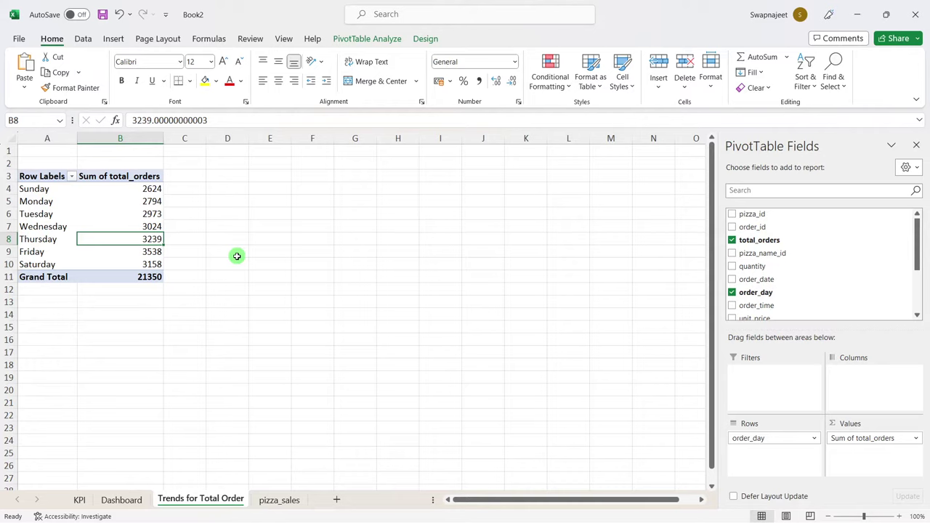
Step: Select a cell inside the orders-by-day pivot table and show PivotTable Analyze options
{"action": "left_click", "coordinate": [40, 189]}
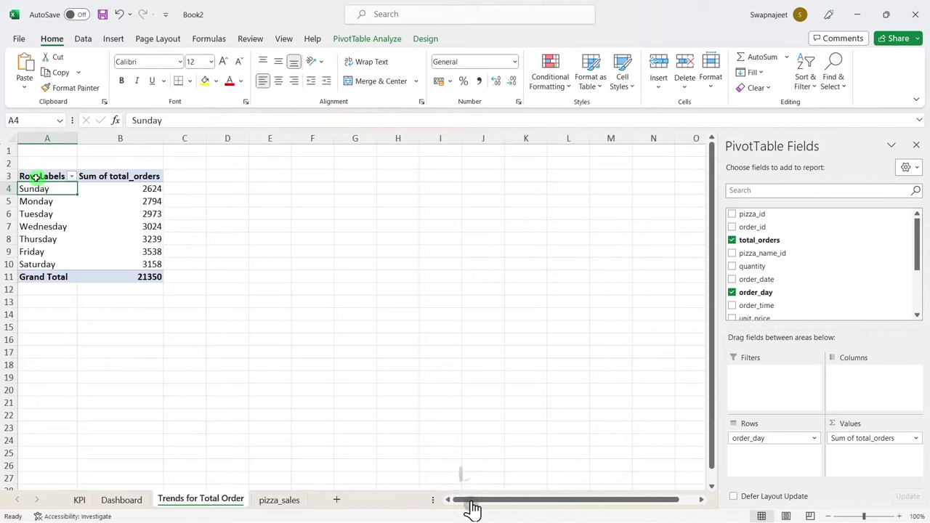
{"action": "left_click_drag", "start_coordinate": [41, 175], "coordinate": [129, 268]}
{"action": "left_click", "coordinate": [119, 227]}
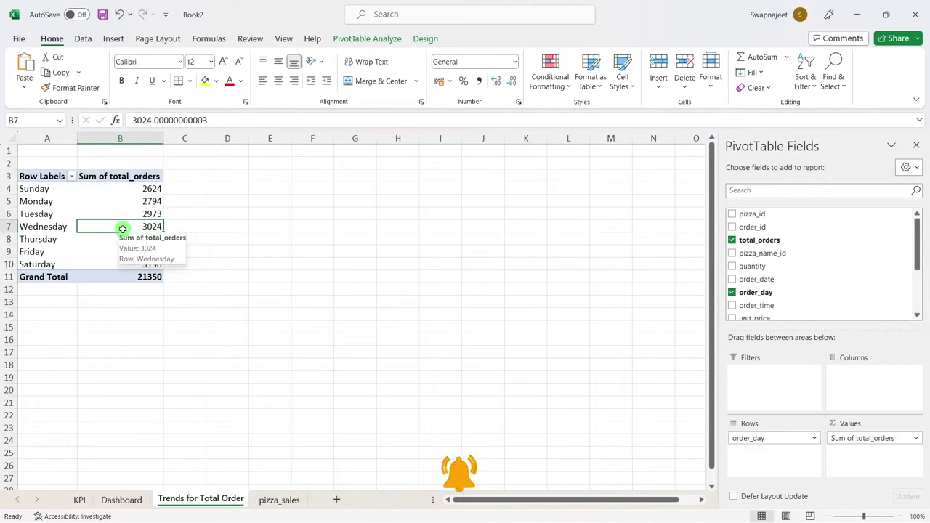
{"action": "left_click", "coordinate": [46, 225]}
{"action": "left_click", "coordinate": [80, 204]}
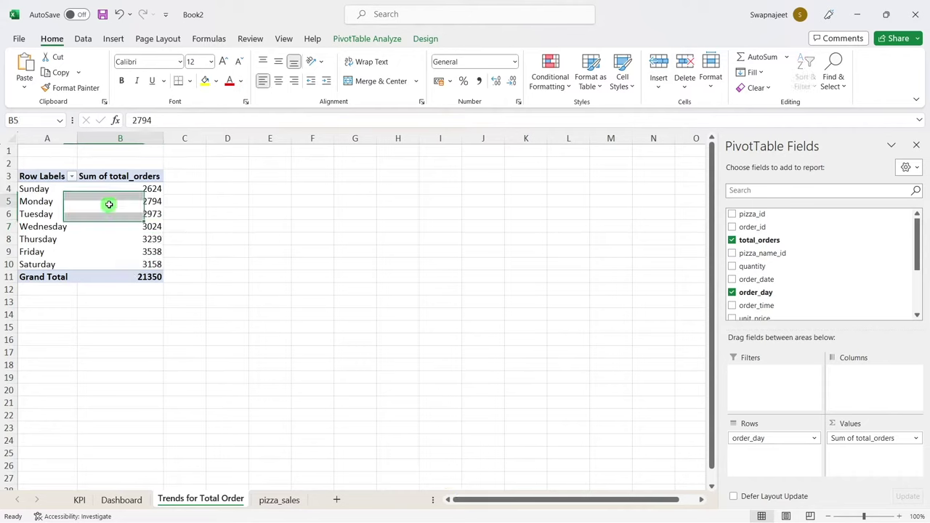
{"action": "left_click", "coordinate": [378, 40]}
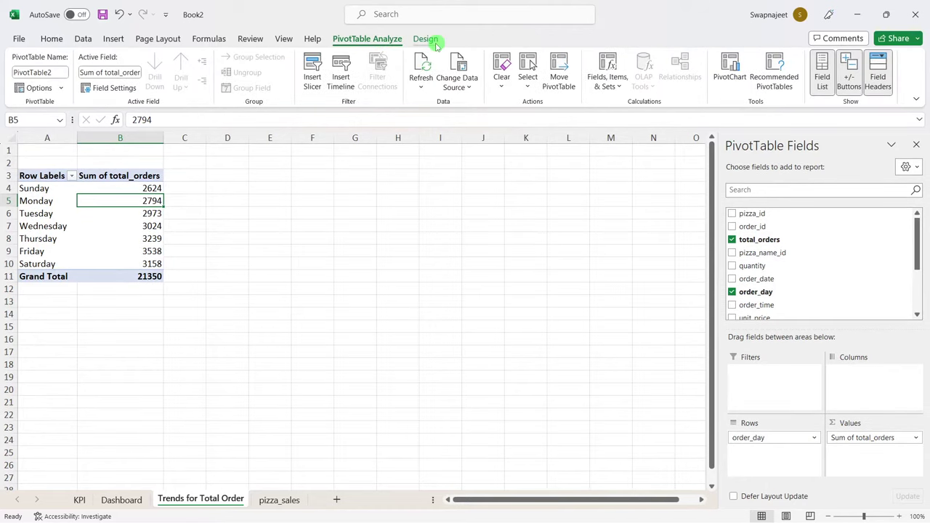
Step: Insert a clustered column PivotChart of weekday orders and move it beside the pivot table
{"action": "left_click", "coordinate": [735, 67]}
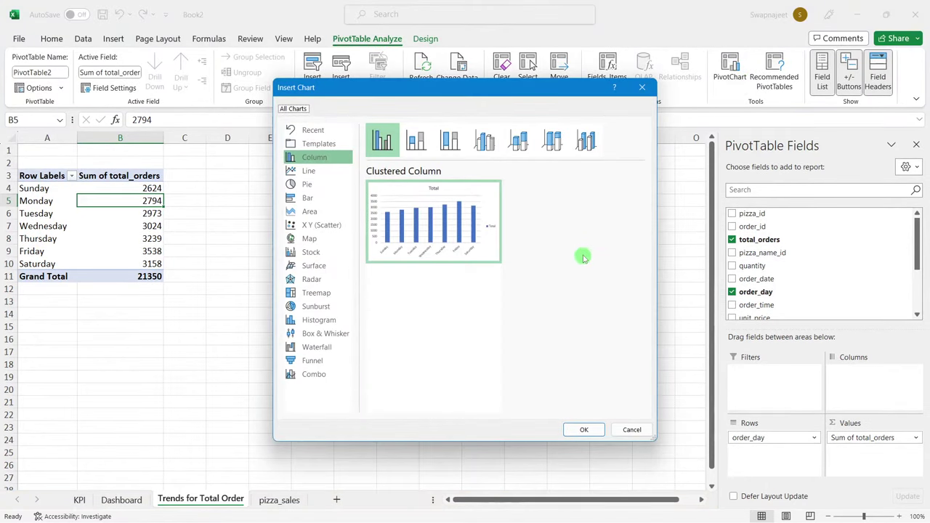
{"action": "left_click", "coordinate": [439, 262]}
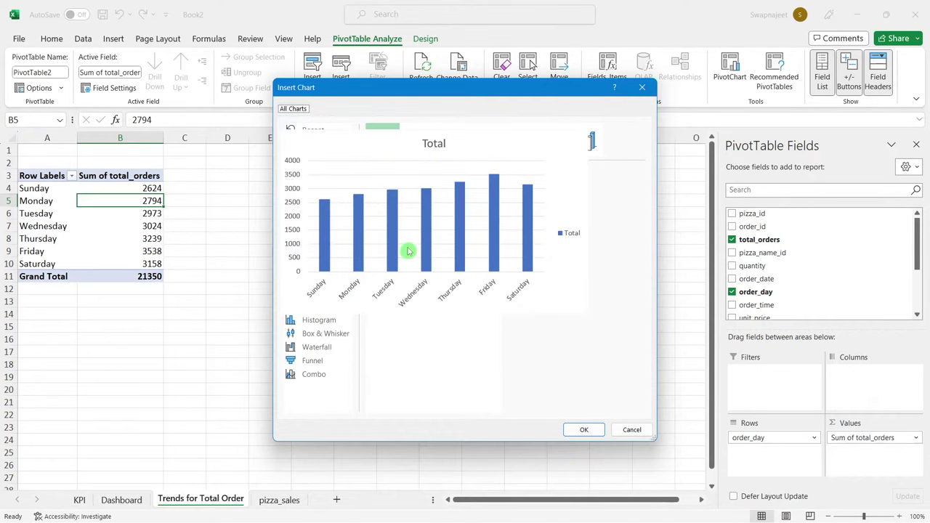
{"action": "mouse_move", "coordinate": [494, 251]}
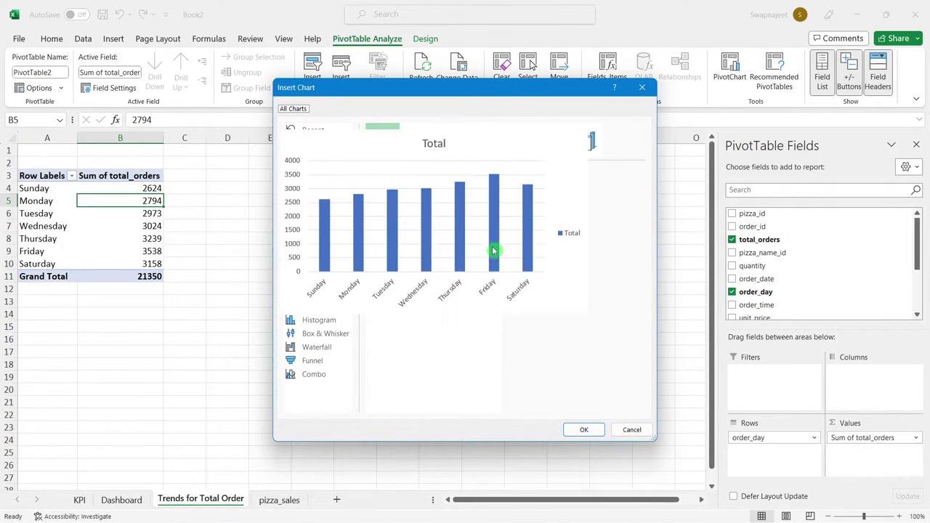
{"action": "left_click", "coordinate": [582, 429]}
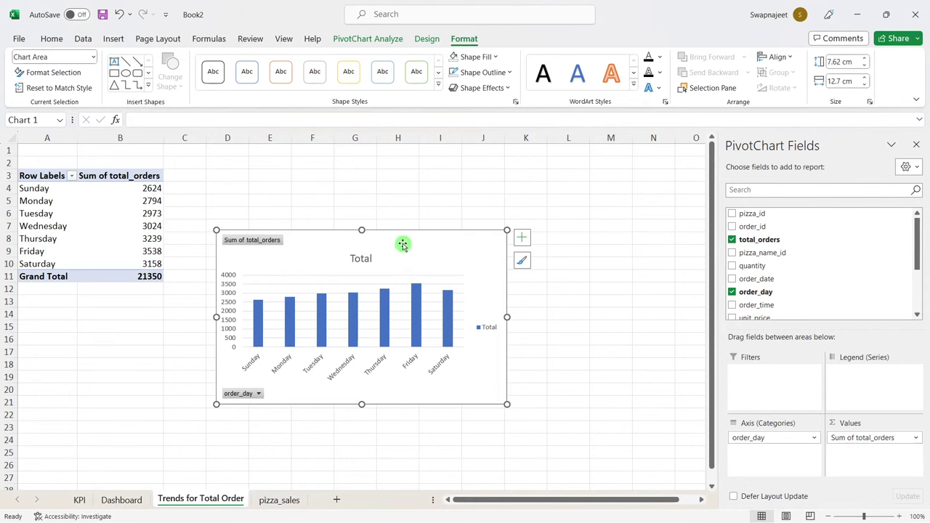
{"action": "mouse_move", "coordinate": [399, 241]}
{"action": "left_mouse_down"}
{"action": "mouse_move", "coordinate": [450, 172]}
{"action": "mouse_move", "coordinate": [427, 181]}
{"action": "left_mouse_up"}
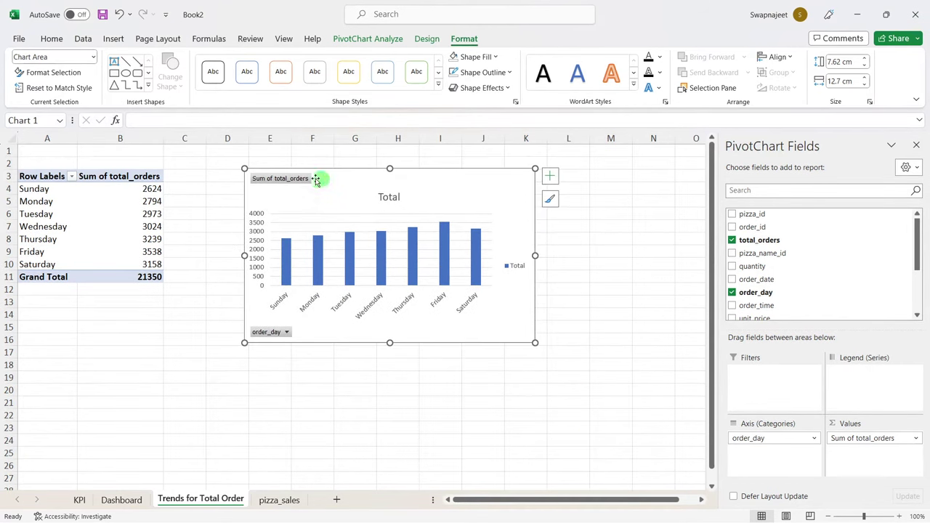
{"action": "right_click", "coordinate": [290, 179]}
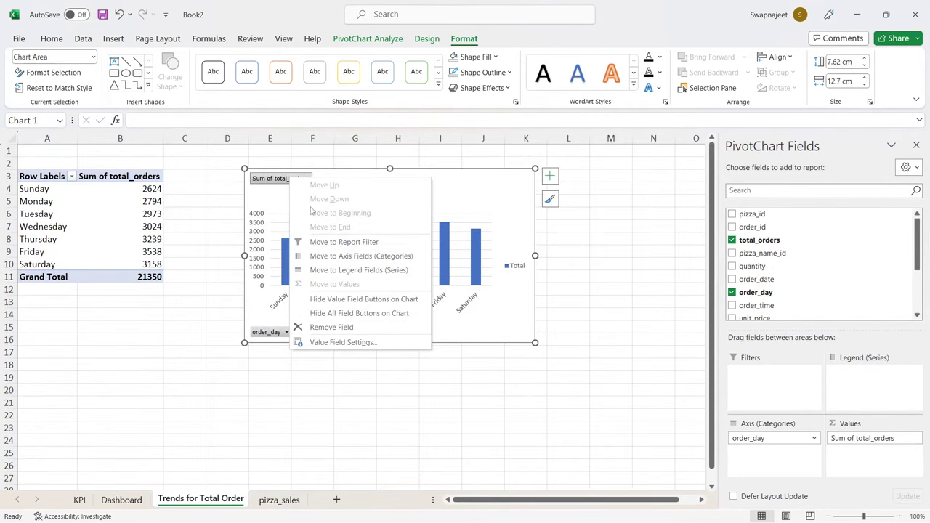
Step: Hide the field buttons and delete the chart's title, gridlines, value axis and legend
{"action": "left_click", "coordinate": [339, 313]}
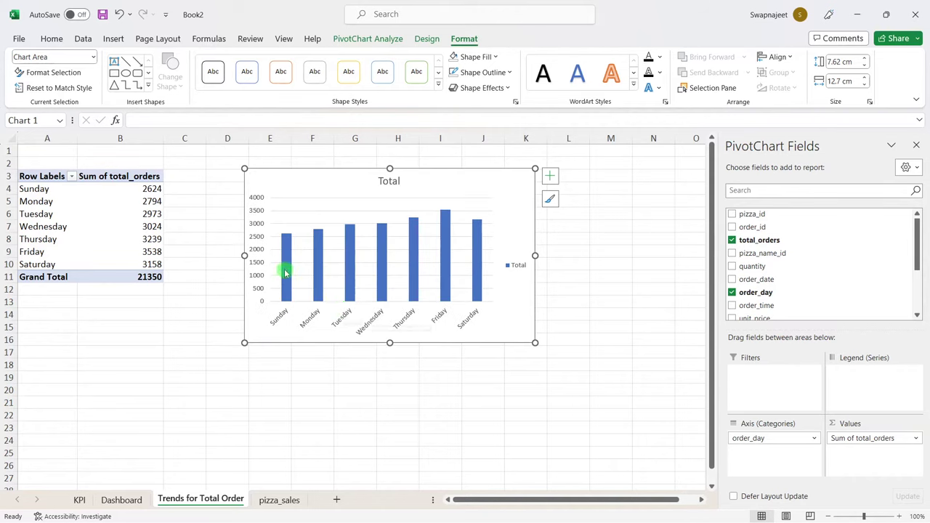
{"action": "left_click", "coordinate": [386, 182]}
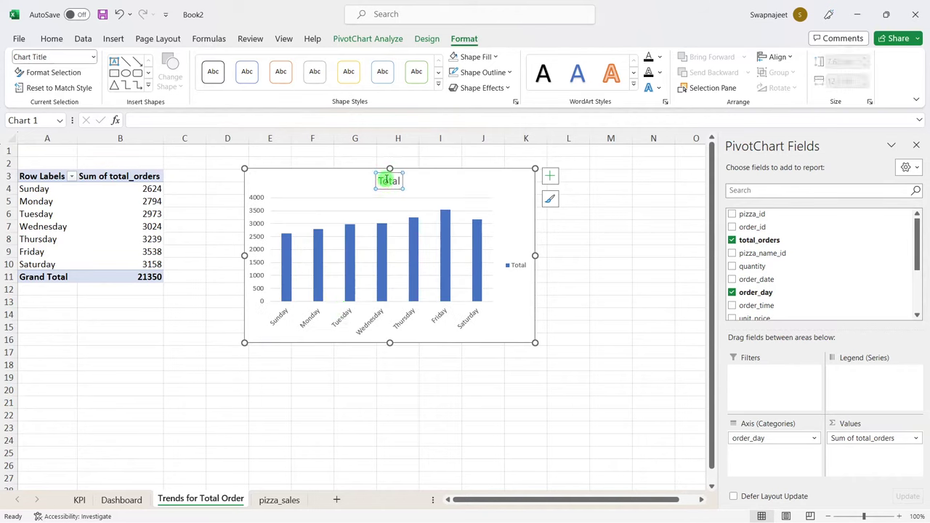
{"action": "key", "text": "Delete"}
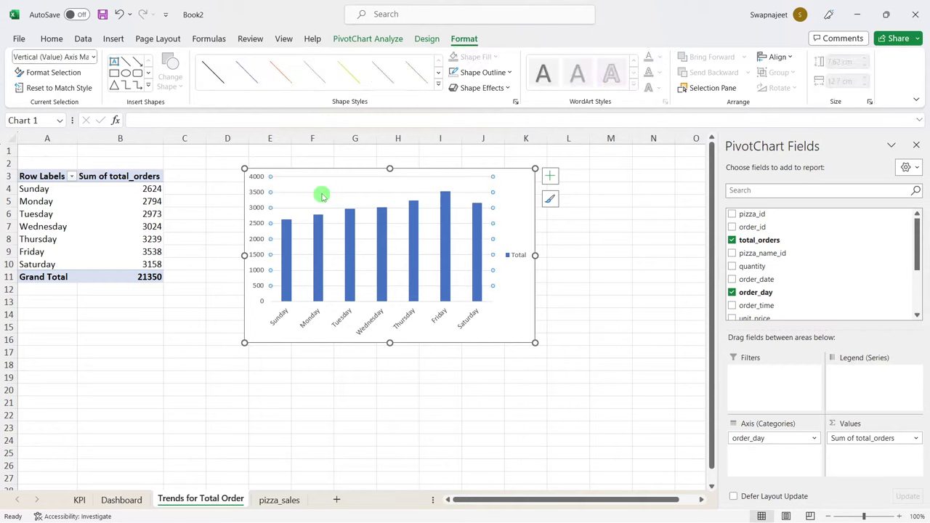
{"action": "key", "text": "Delete"}
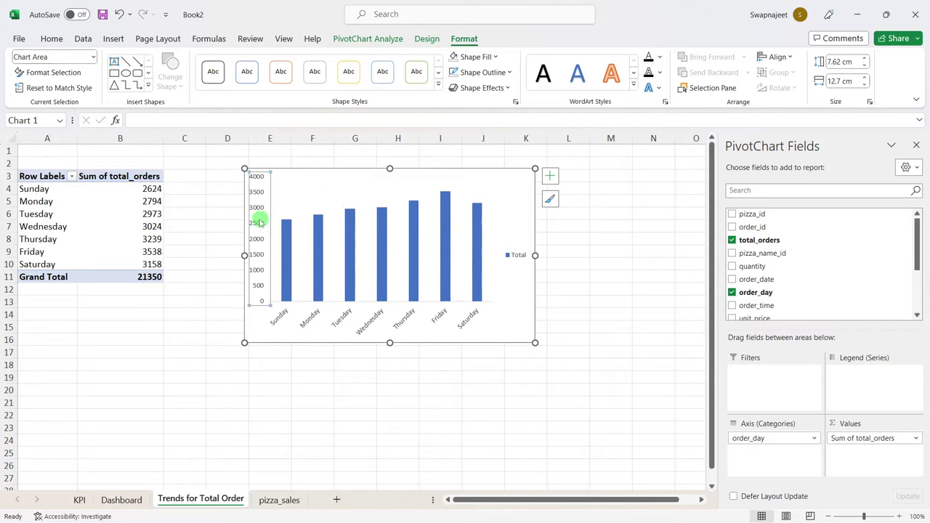
{"action": "left_click", "coordinate": [258, 222]}
{"action": "key", "text": "Delete"}
{"action": "left_click", "coordinate": [519, 254]}
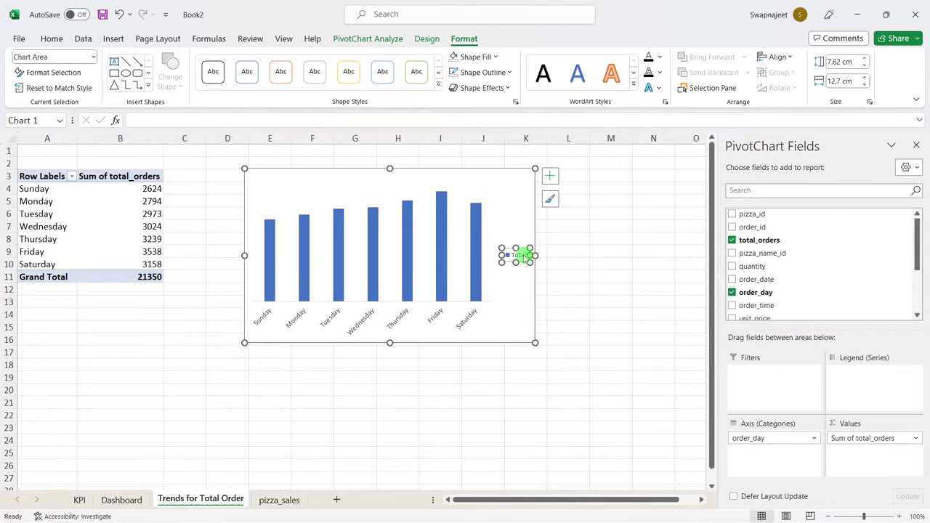
{"action": "key", "text": "Delete"}
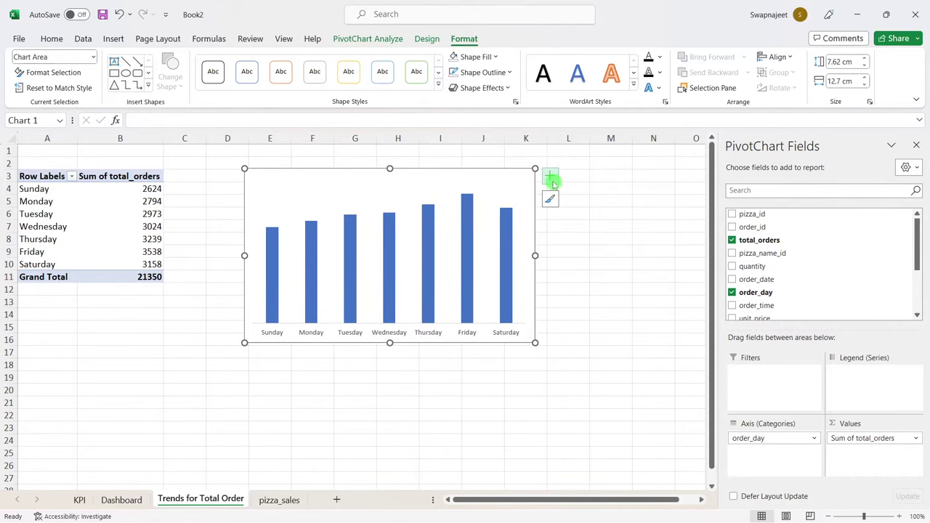
Step: Add data labels above the weekday bars, then shorten the chart and place it beside the table
{"action": "left_click", "coordinate": [550, 178]}
{"action": "left_click", "coordinate": [576, 226]}
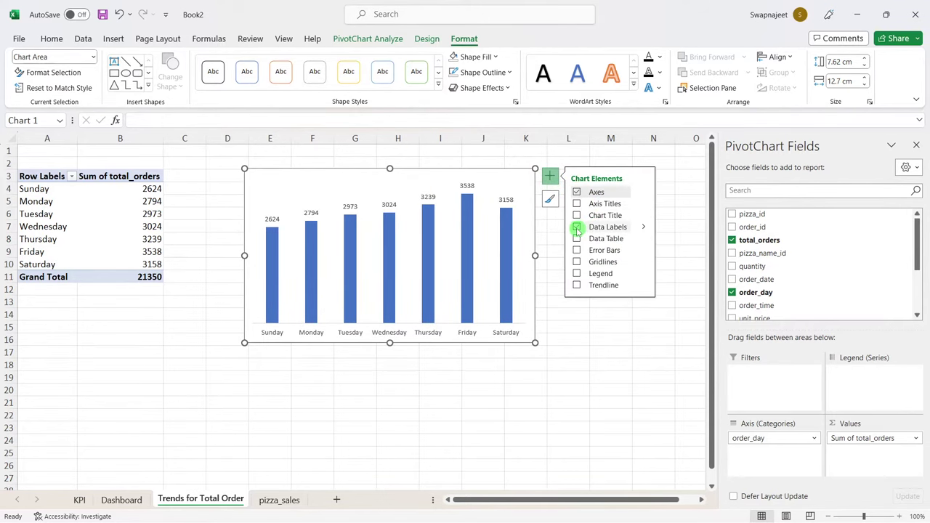
{"action": "left_click", "coordinate": [603, 314]}
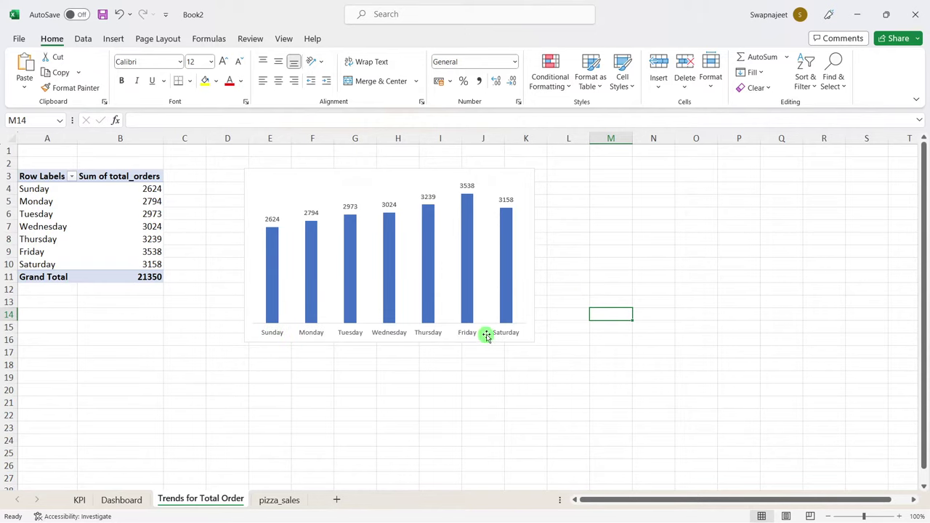
{"action": "left_click_drag", "start_coordinate": [328, 173], "coordinate": [429, 163]}
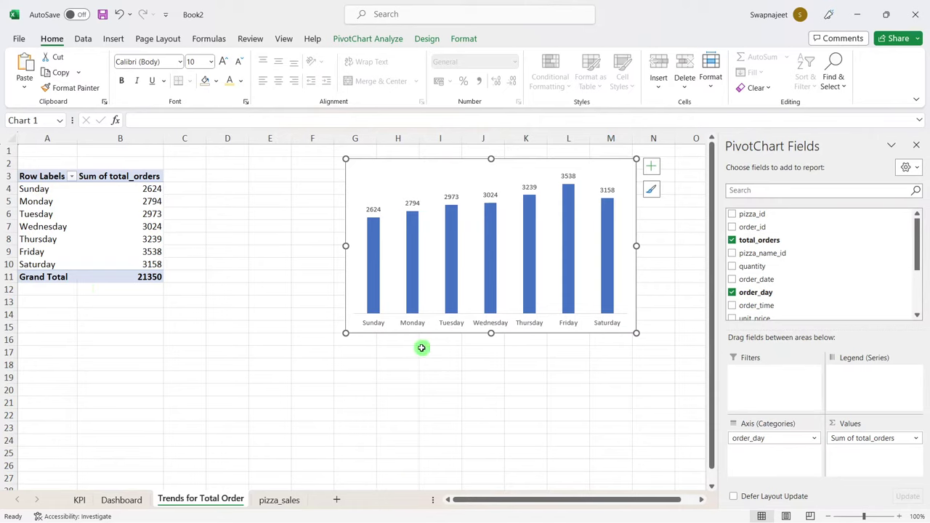
{"action": "left_click_drag", "start_coordinate": [487, 328], "coordinate": [498, 280]}
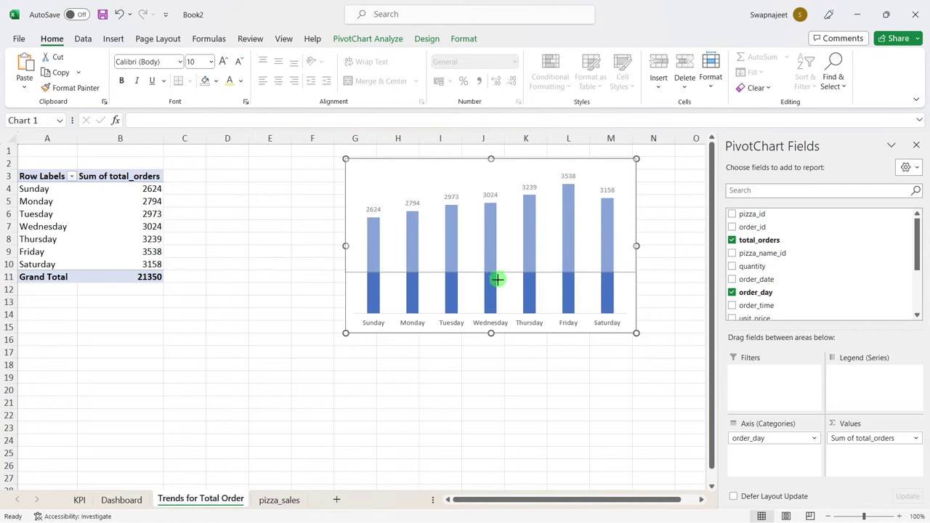
{"action": "left_click_drag", "start_coordinate": [431, 159], "coordinate": [352, 170]}
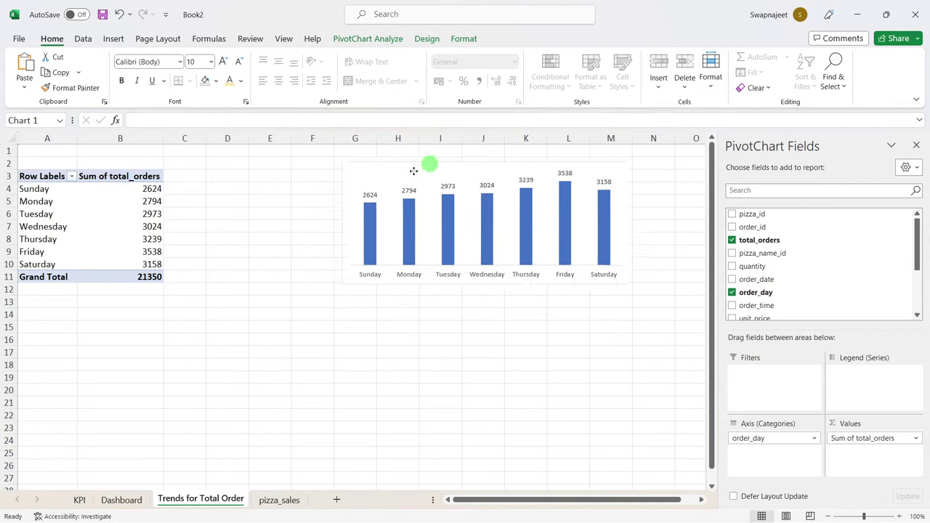
Step: Enter 'Daily Trend for total order' in A2, merge and centre it across A2:B2, and fill it yellow
{"action": "left_click", "coordinate": [62, 162]}
{"action": "type", "text": "Daily Trend for total order"}
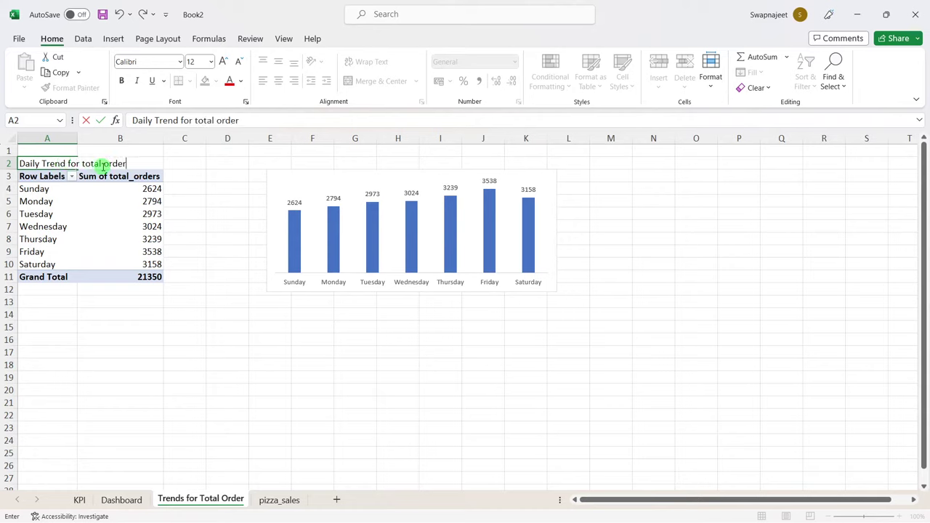
{"action": "left_click", "coordinate": [184, 365]}
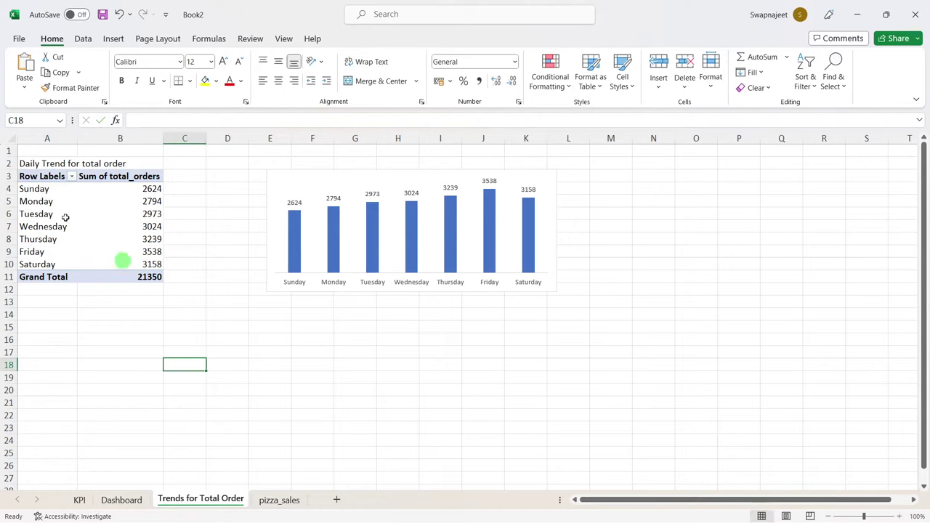
{"action": "left_click_drag", "start_coordinate": [50, 166], "coordinate": [141, 163]}
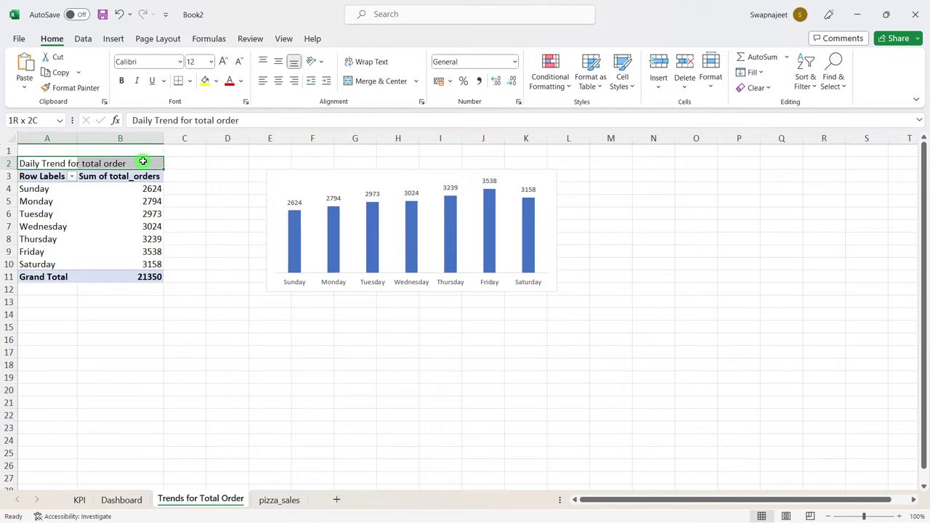
{"action": "left_click", "coordinate": [378, 81]}
{"action": "left_click", "coordinate": [205, 80]}
{"action": "left_click", "coordinate": [217, 365]}
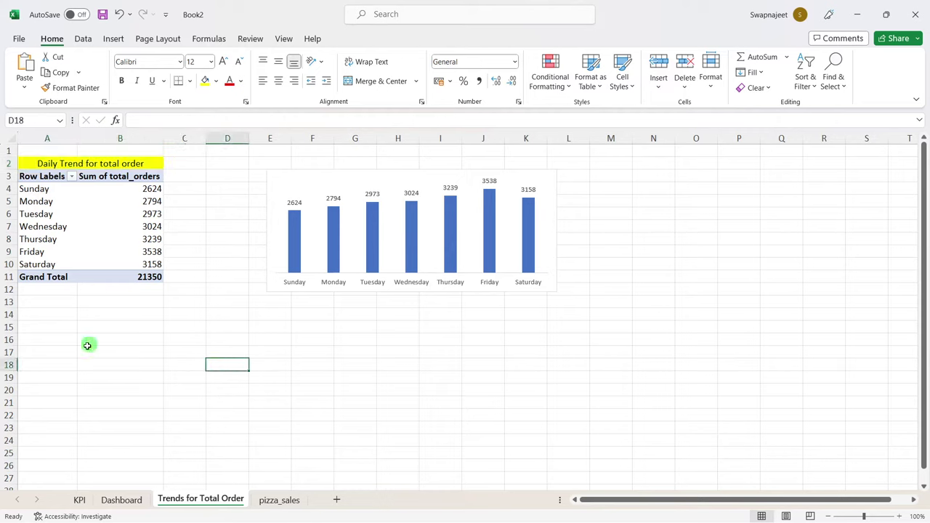
Step: Copy the yellow heading to A17 and change it to 'Hourly Trend for total order'
{"action": "left_click", "coordinate": [71, 162]}
{"action": "key", "text": "ctrl+c"}
{"action": "left_click", "coordinate": [41, 352]}
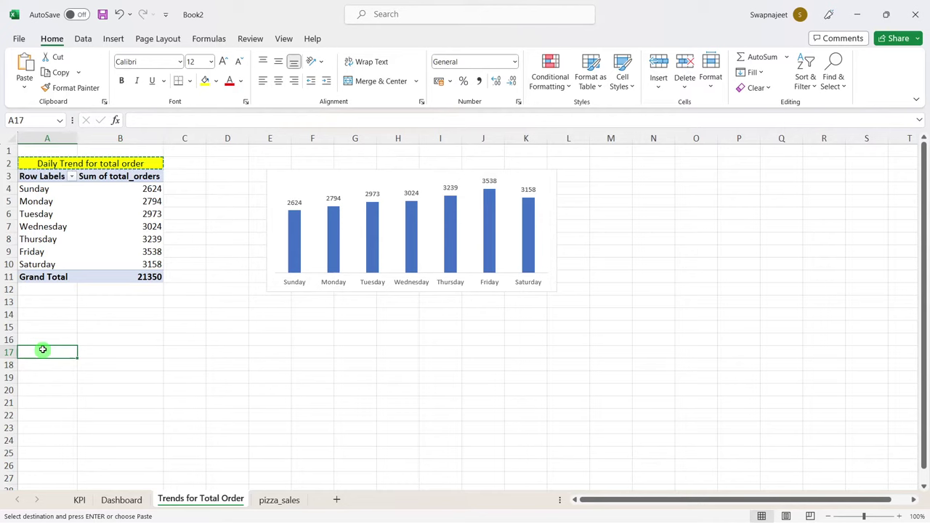
{"action": "key", "text": "ctrl+v"}
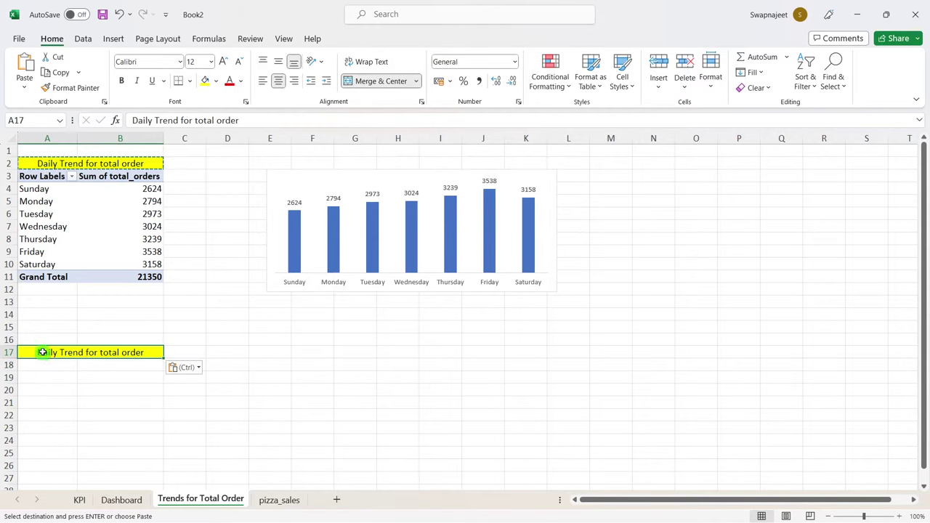
{"action": "double_click", "coordinate": [42, 352]}
{"action": "double_click", "coordinate": [42, 353]}
{"action": "type", "text": "H"}
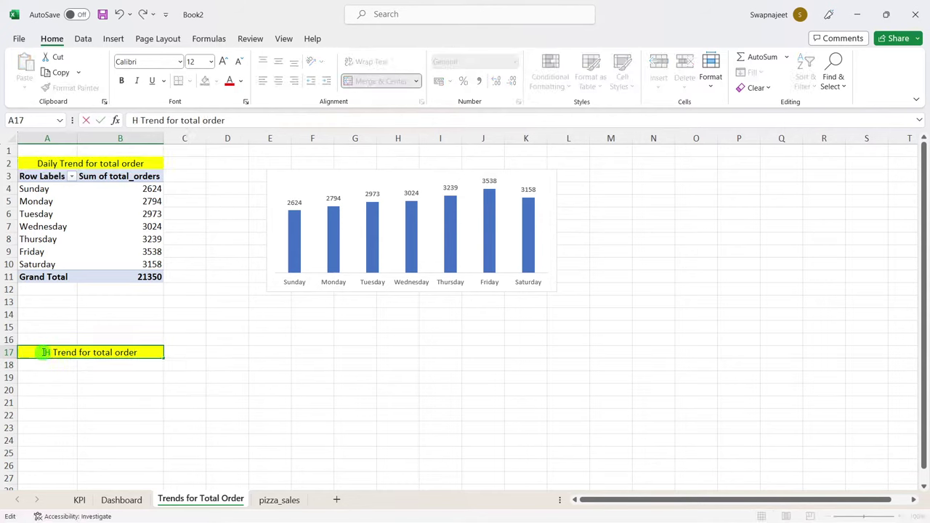
{"action": "type", "text": "ourly"}
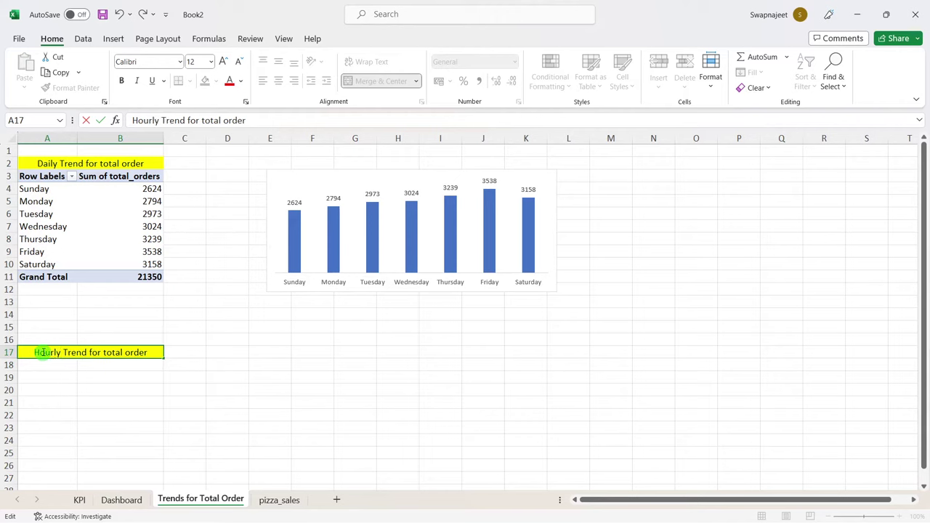
{"action": "left_click", "coordinate": [184, 375]}
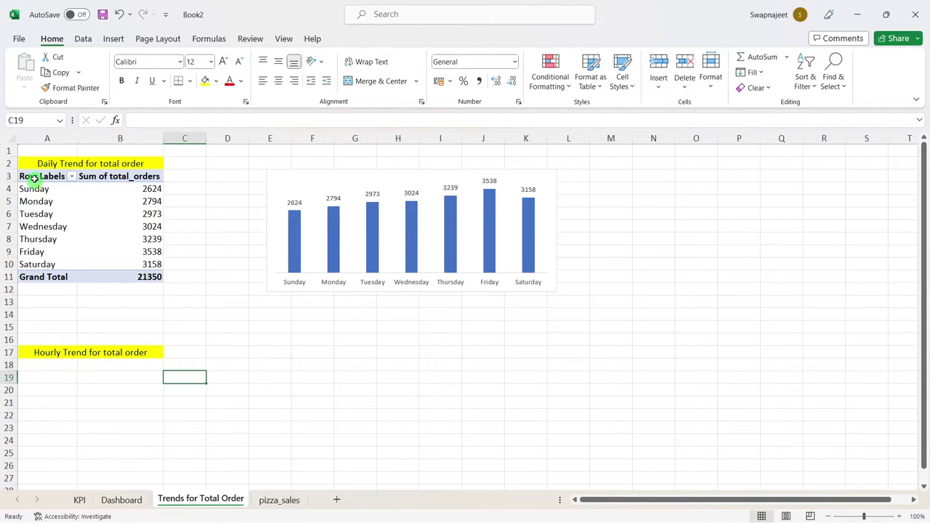
Step: Copy the daily pivot table A3:B11 and paste it at A19
{"action": "left_click_drag", "start_coordinate": [33, 178], "coordinate": [140, 274]}
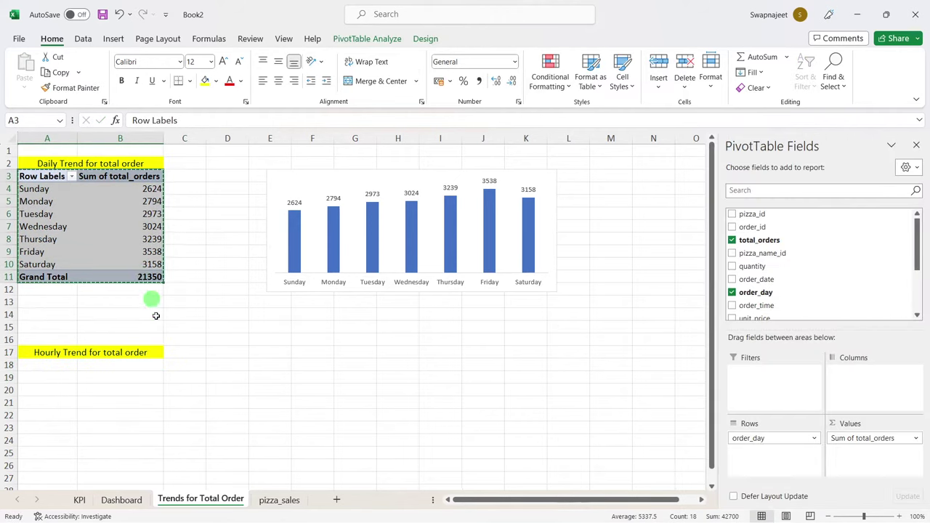
{"action": "key", "text": "ctrl+c"}
{"action": "left_click", "coordinate": [50, 377]}
{"action": "key", "text": "ctrl+v"}
{"action": "left_click", "coordinate": [227, 390]}
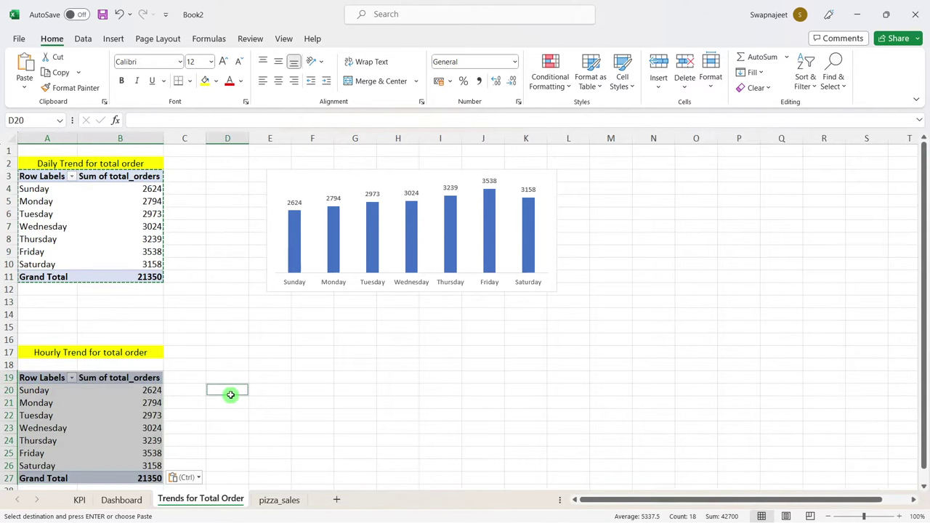
Step: Select cells in the copied and original pivot tables to check the pasted copy
{"action": "scroll", "coordinate": [229, 393], "scroll_direction": "down", "scroll_amount": 3}
{"action": "scroll", "coordinate": [219, 387], "scroll_direction": "up", "scroll_amount": 1}
{"action": "left_click", "coordinate": [342, 377]}
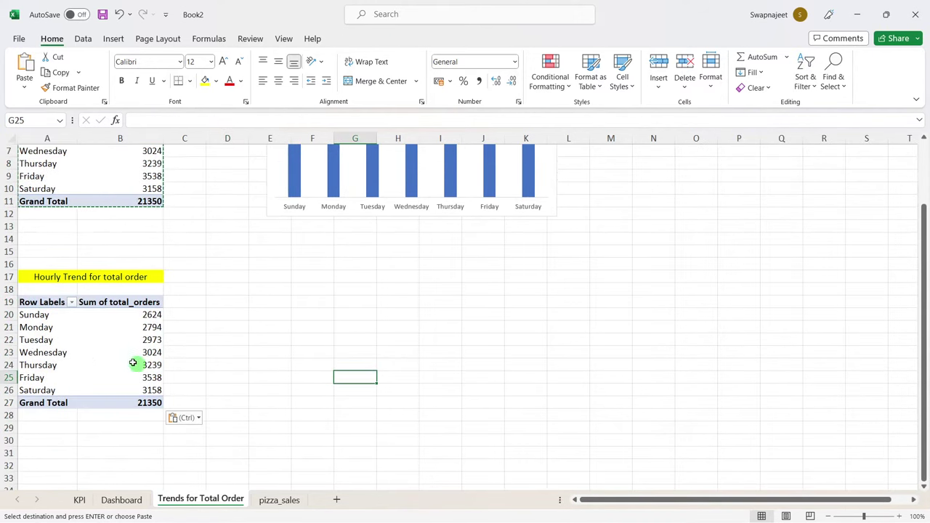
{"action": "left_click", "coordinate": [62, 348]}
{"action": "left_click", "coordinate": [53, 335]}
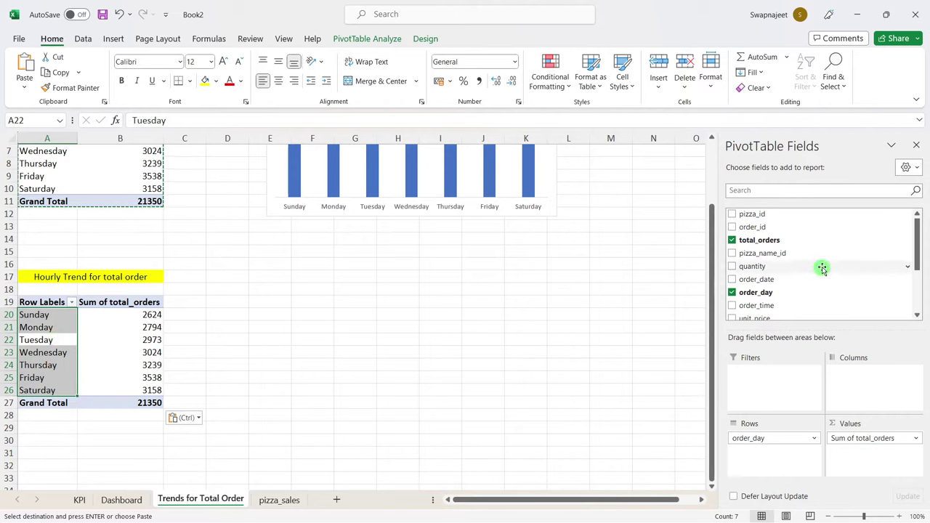
{"action": "scroll", "coordinate": [822, 268], "scroll_direction": "down", "scroll_amount": 2}
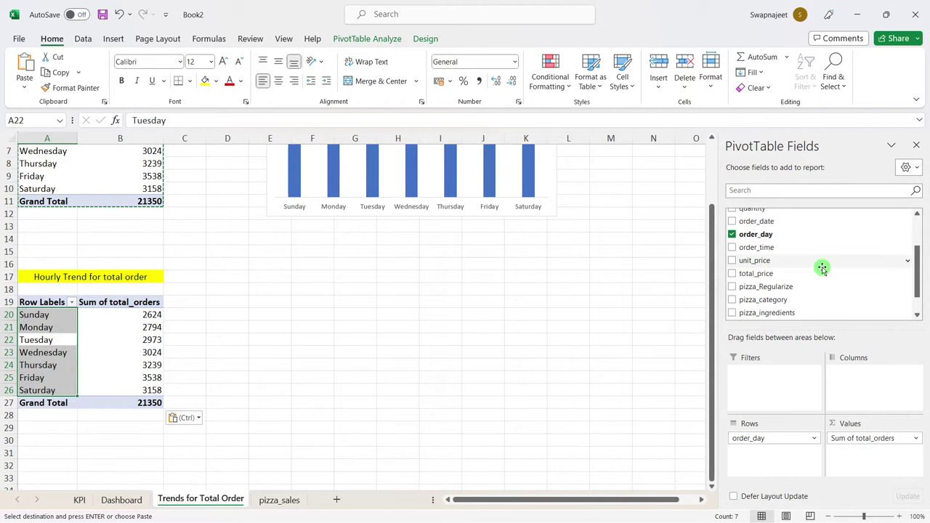
{"action": "scroll", "coordinate": [220, 278], "scroll_direction": "up", "scroll_amount": 2}
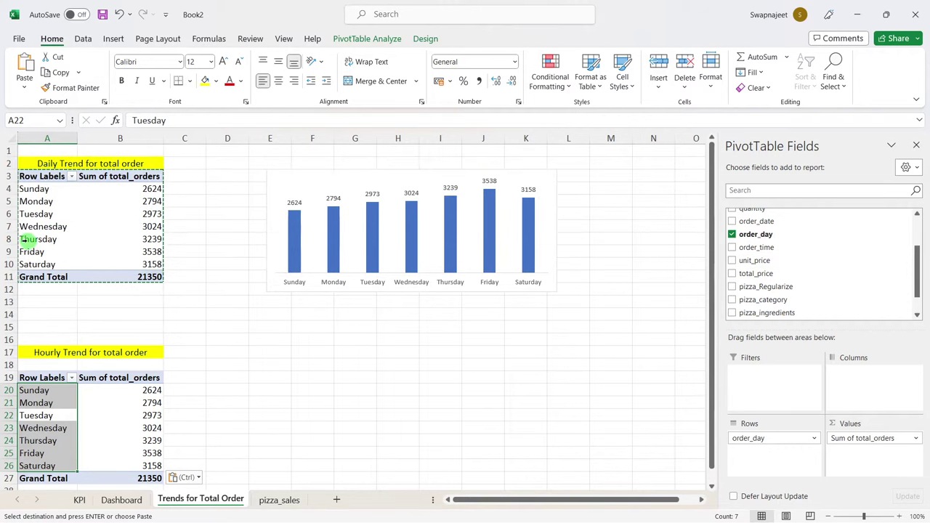
{"action": "left_click", "coordinate": [38, 239]}
{"action": "left_click", "coordinate": [276, 326]}
Step: Rename the upper pivot table to 'Daily Trend' on the PivotTable Analyze tab
{"action": "key", "text": "Escape"}
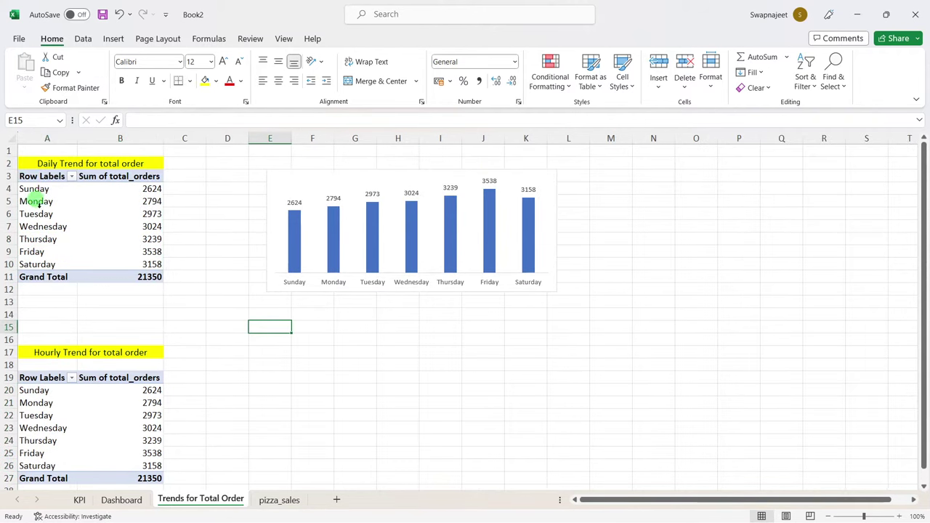
{"action": "left_click", "coordinate": [43, 215]}
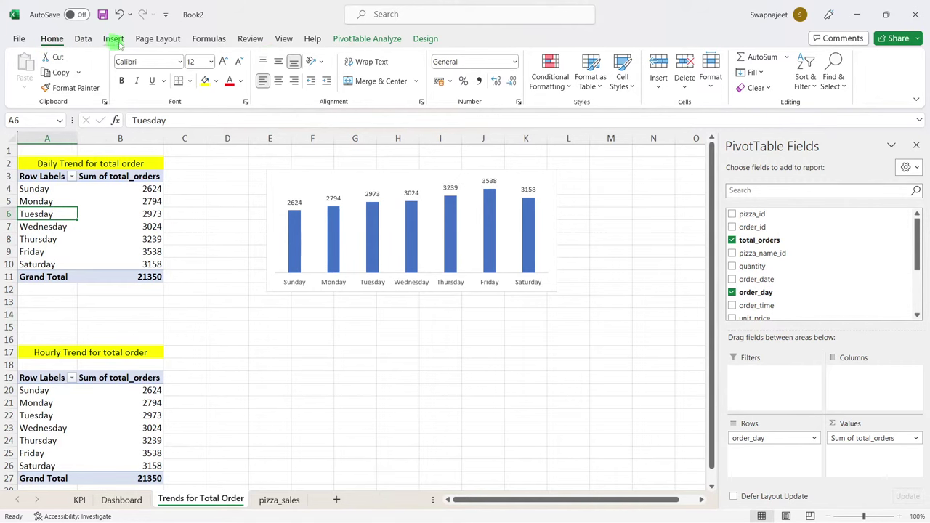
{"action": "left_click", "coordinate": [375, 42]}
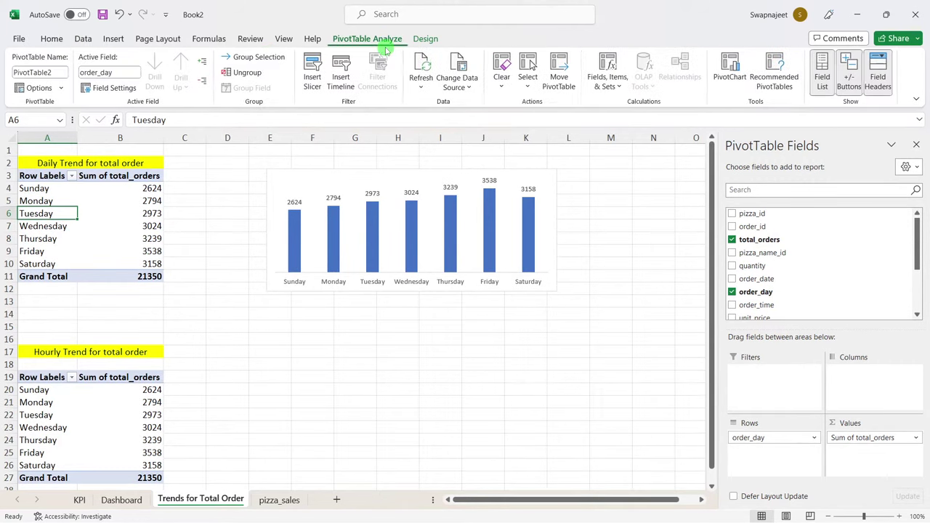
{"action": "left_click", "coordinate": [52, 73]}
{"action": "type", "text": "Daily Trend"}
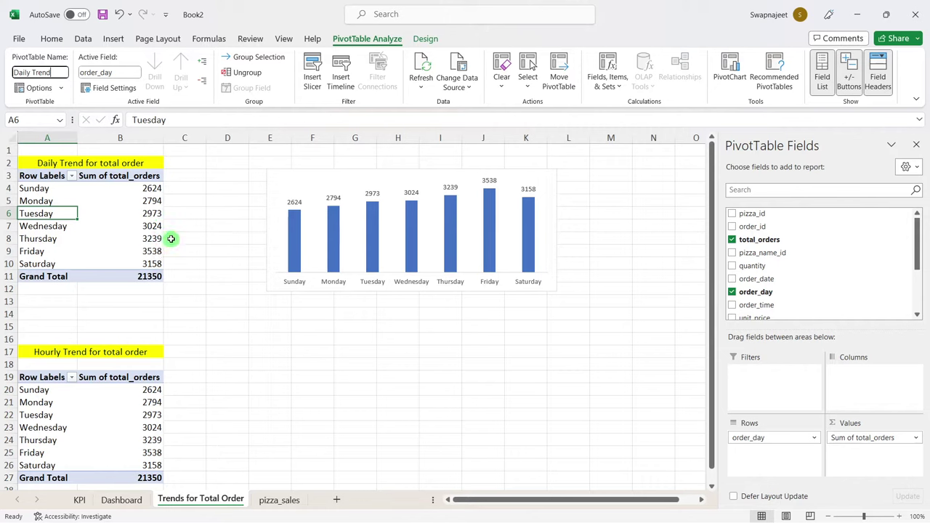
Step: Rename the copied lower pivot table to 'Hourly Trend'
{"action": "left_click", "coordinate": [47, 420]}
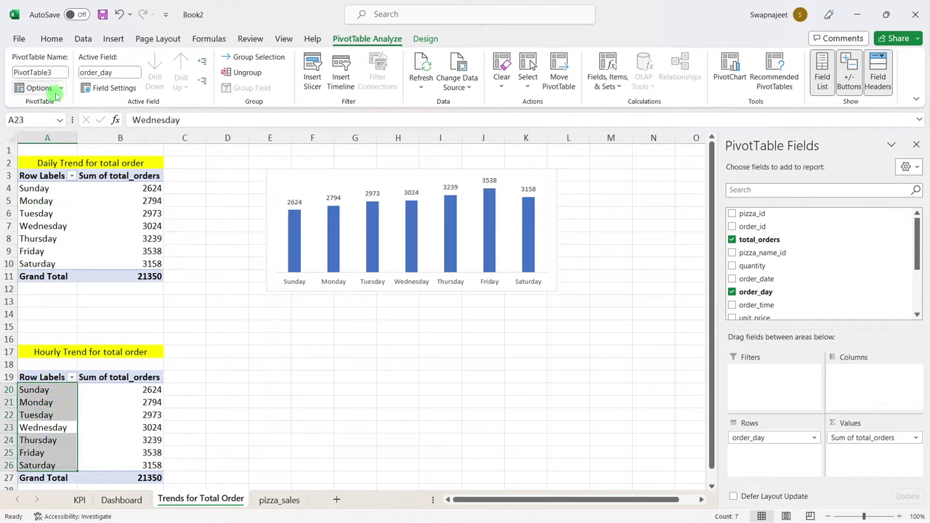
{"action": "left_click", "coordinate": [44, 73]}
{"action": "type", "text": "Hourly"}
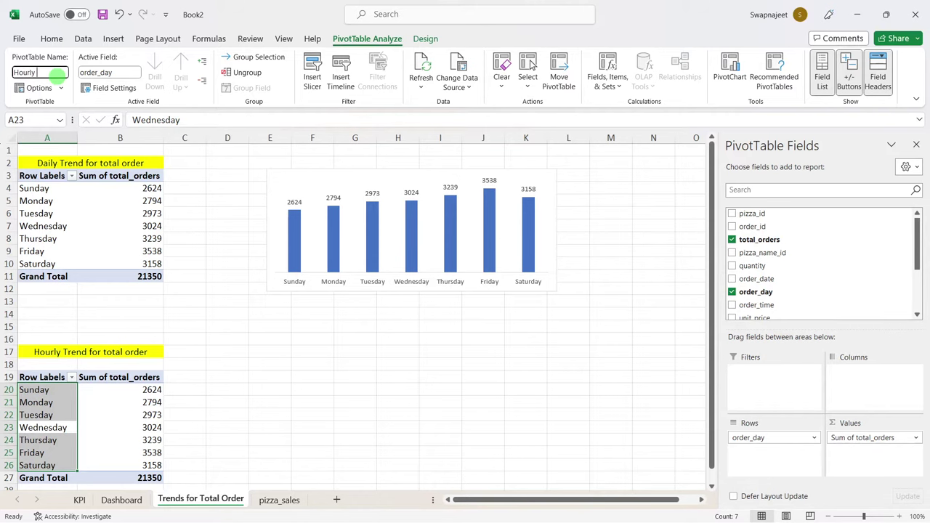
{"action": "type", "text": " Trend"}
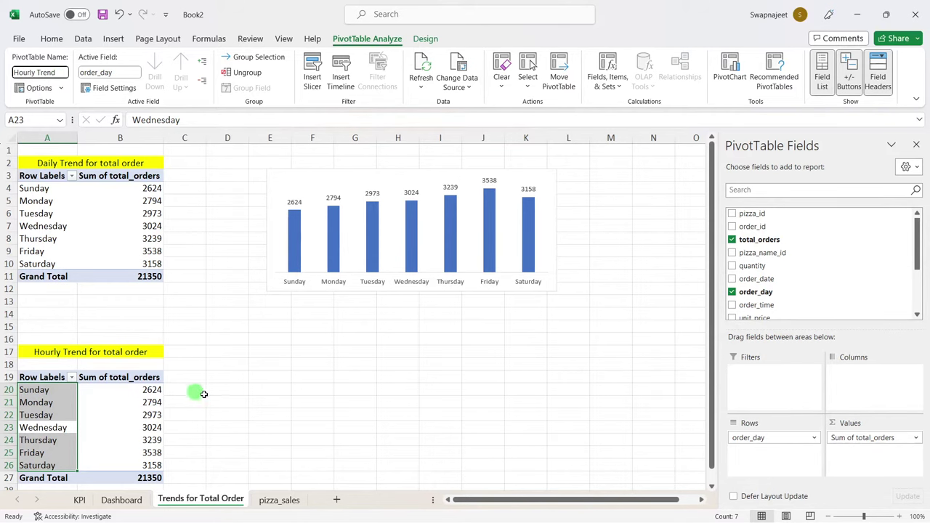
{"action": "left_click", "coordinate": [232, 402]}
{"action": "scroll", "coordinate": [218, 396], "scroll_direction": "down", "scroll_amount": 2}
{"action": "left_click", "coordinate": [69, 352]}
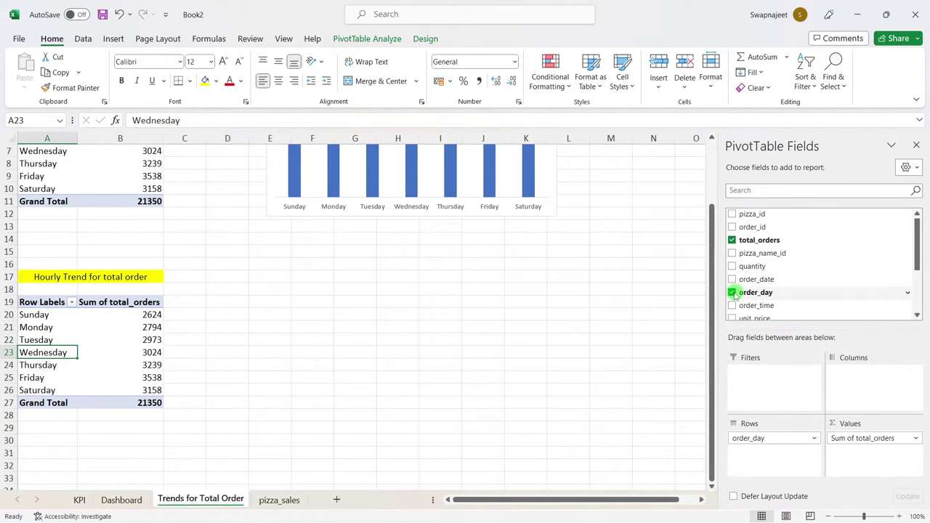
Step: Replace order_day with order_time in the lower pivot's rows, listing hours 09 through 23
{"action": "left_click", "coordinate": [732, 292]}
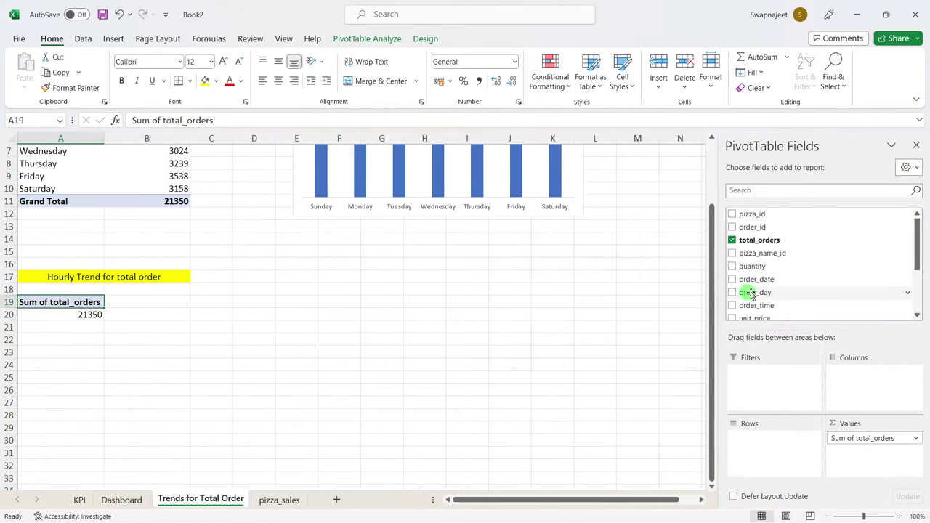
{"action": "left_click", "coordinate": [733, 306]}
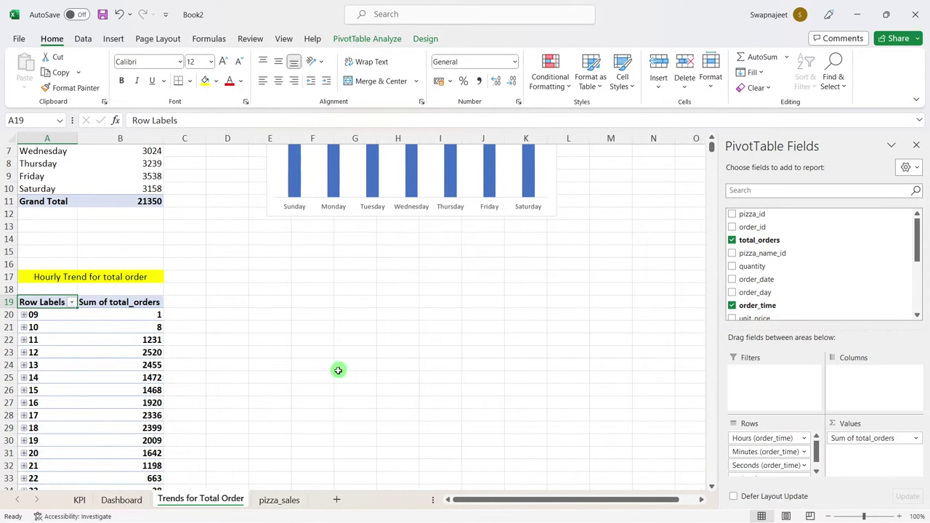
{"action": "scroll", "coordinate": [338, 369], "scroll_direction": "down", "scroll_amount": 3}
{"action": "scroll", "coordinate": [347, 369], "scroll_direction": "up", "scroll_amount": 2}
{"action": "scroll", "coordinate": [141, 311], "scroll_direction": "up", "scroll_amount": 3}
{"action": "scroll", "coordinate": [182, 315], "scroll_direction": "down", "scroll_amount": 4}
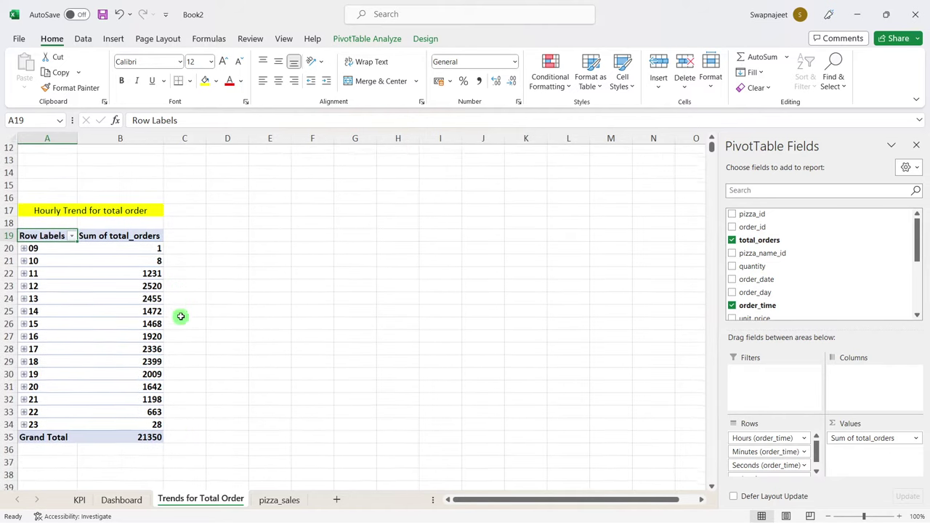
{"action": "left_click_drag", "start_coordinate": [45, 242], "coordinate": [50, 415]}
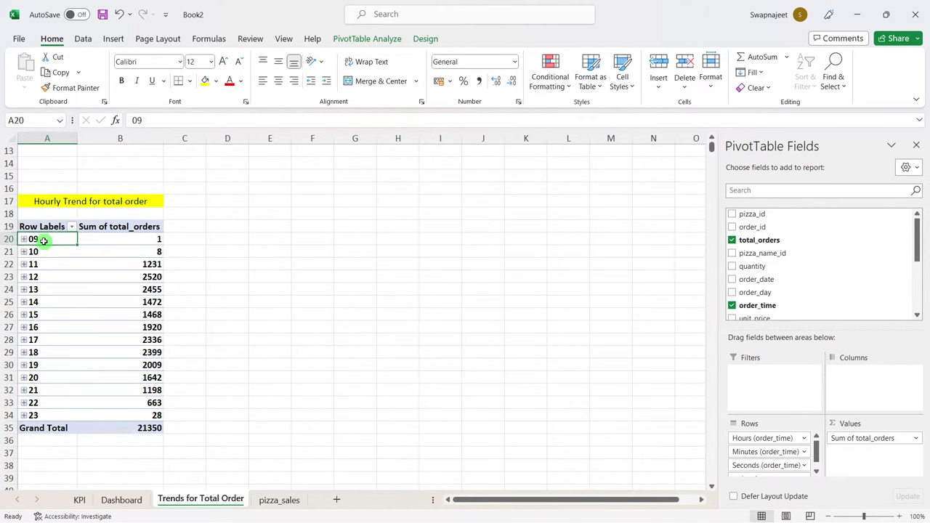
{"action": "left_click", "coordinate": [319, 313]}
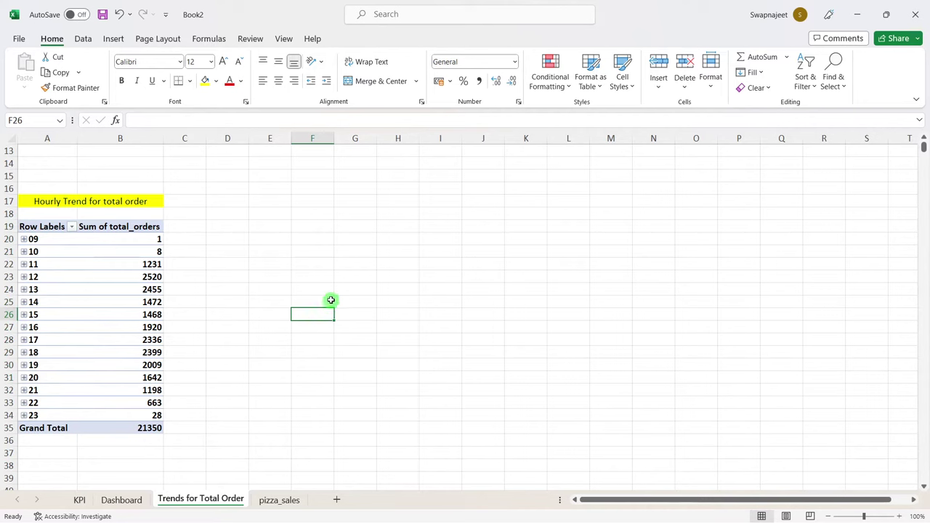
{"action": "left_click", "coordinate": [51, 289]}
{"action": "left_click", "coordinate": [46, 239]}
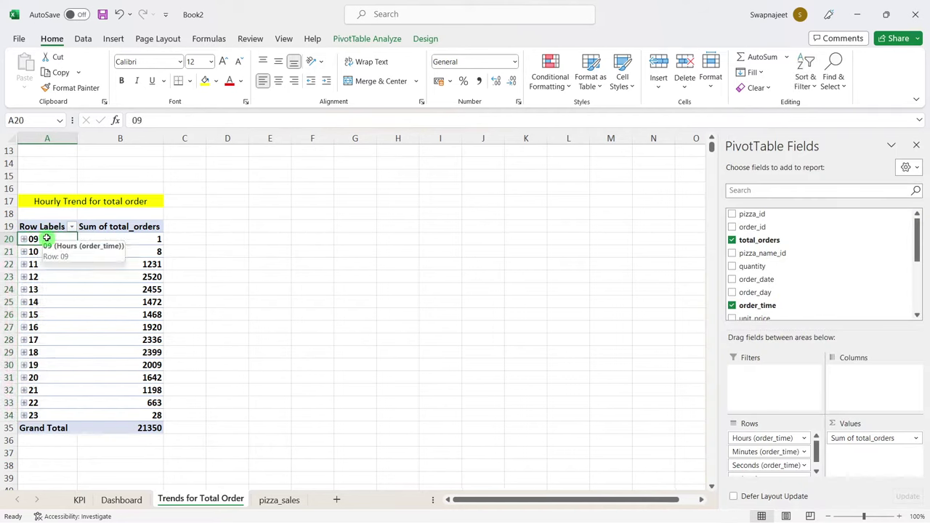
{"action": "left_click", "coordinate": [46, 416]}
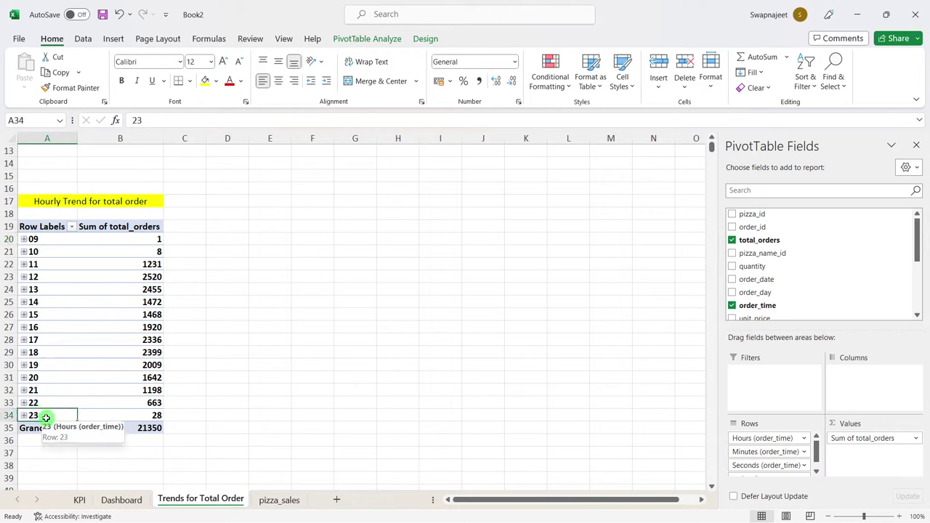
Step: Expand and collapse hours 09 and 10, check hour 13's 2455 total, then bring up the SQL document
{"action": "left_click", "coordinate": [24, 239]}
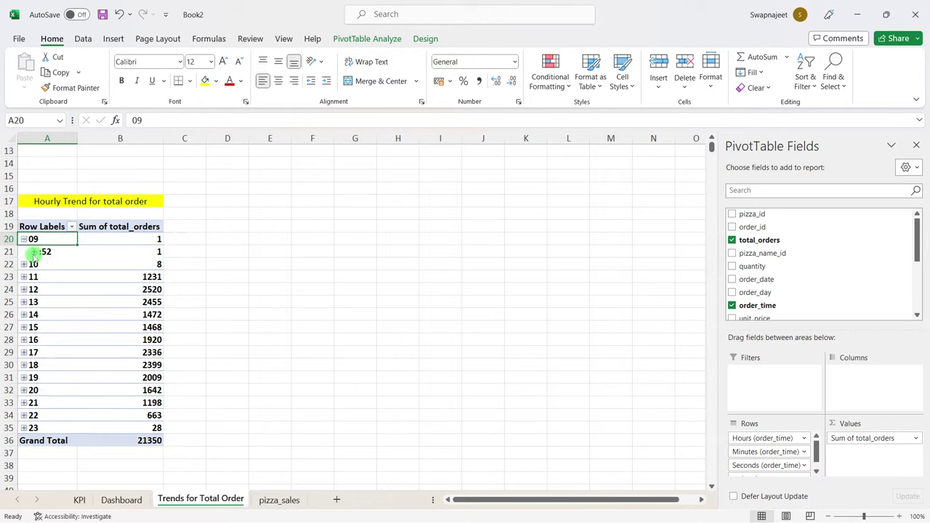
{"action": "left_click", "coordinate": [24, 239]}
{"action": "left_click", "coordinate": [24, 251]}
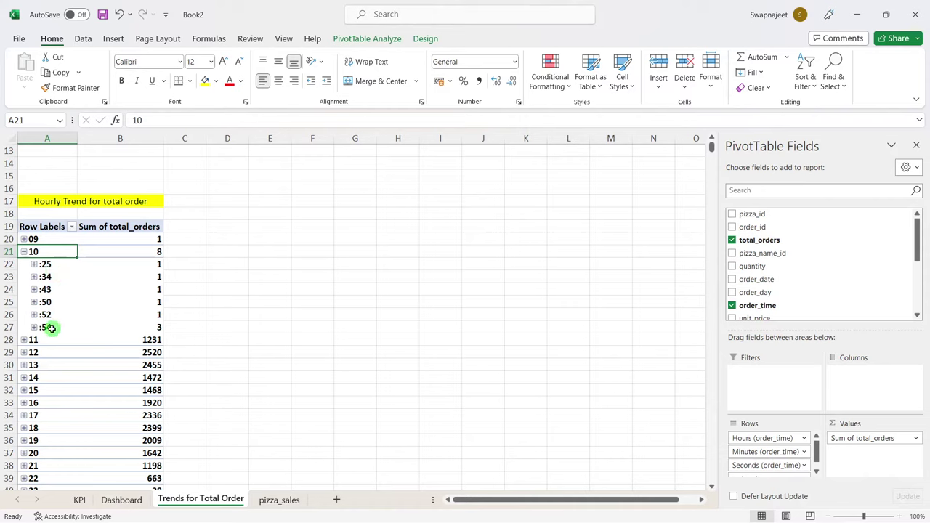
{"action": "left_click", "coordinate": [24, 251]}
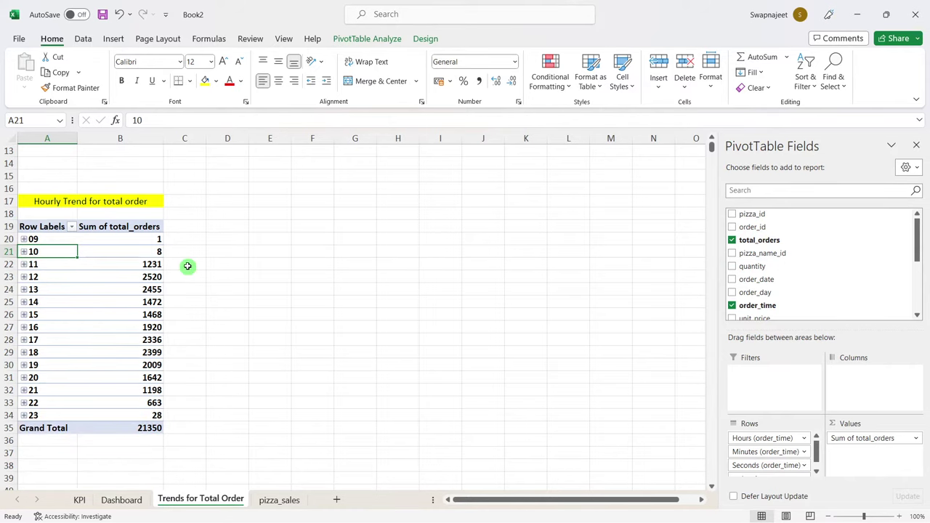
{"action": "left_click", "coordinate": [310, 282]}
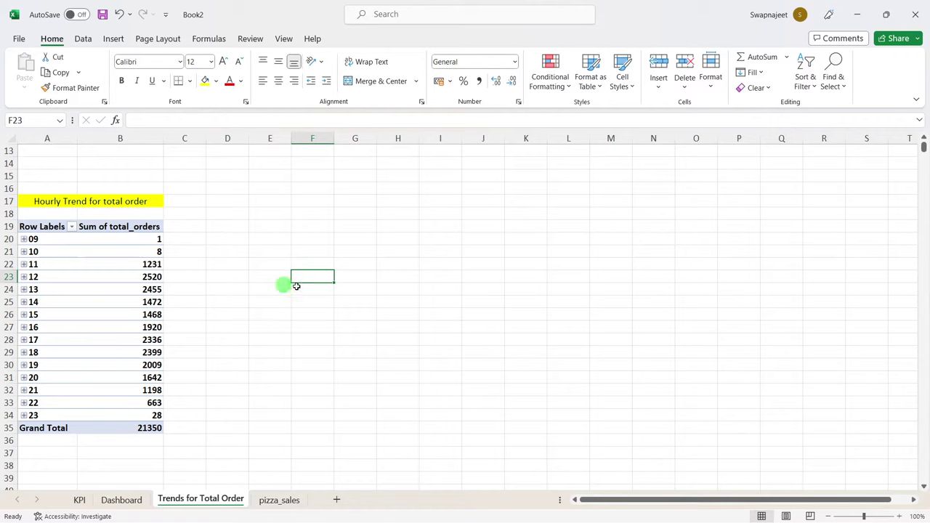
{"action": "left_click", "coordinate": [109, 289]}
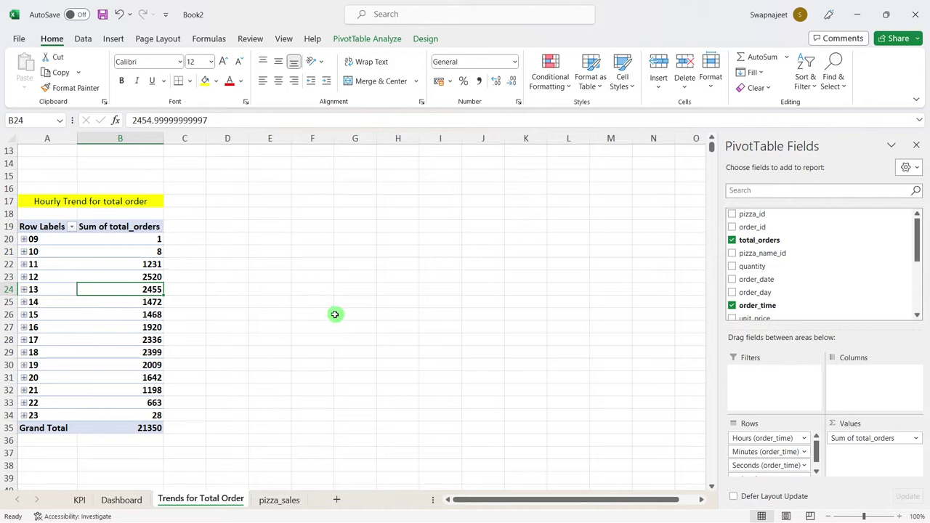
{"action": "key", "text": "alt+Tab"}
{"action": "scroll", "coordinate": [579, 465], "scroll_direction": "down", "scroll_amount": 3}
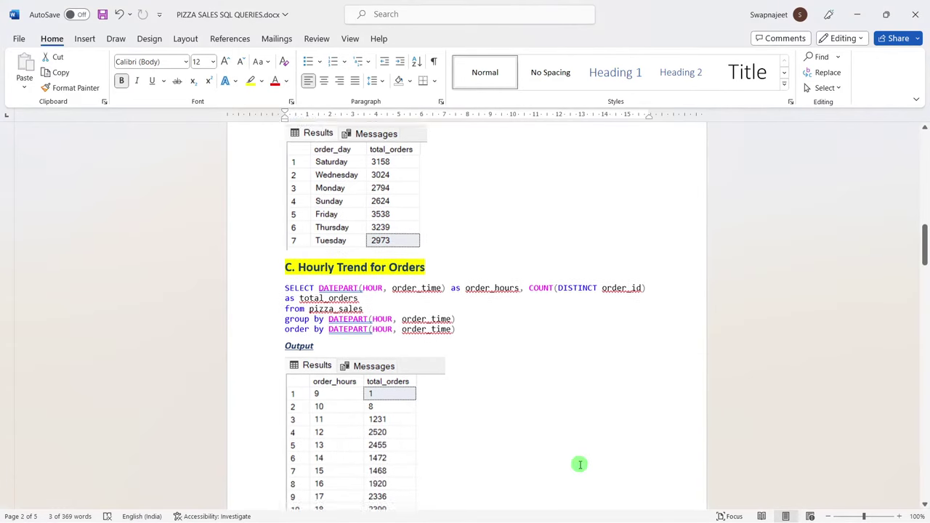
{"action": "scroll", "coordinate": [580, 464], "scroll_direction": "up", "scroll_amount": 1}
{"action": "scroll", "coordinate": [580, 464], "scroll_direction": "down", "scroll_amount": 4}
{"action": "scroll", "coordinate": [579, 461], "scroll_direction": "down", "scroll_amount": 3}
{"action": "scroll", "coordinate": [579, 461], "scroll_direction": "up", "scroll_amount": 2}
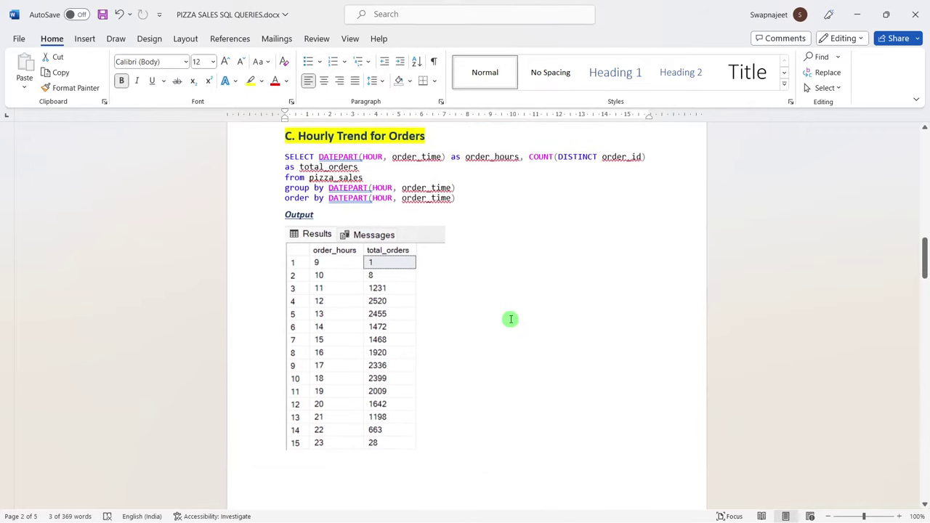
{"action": "key", "text": "alt+Tab"}
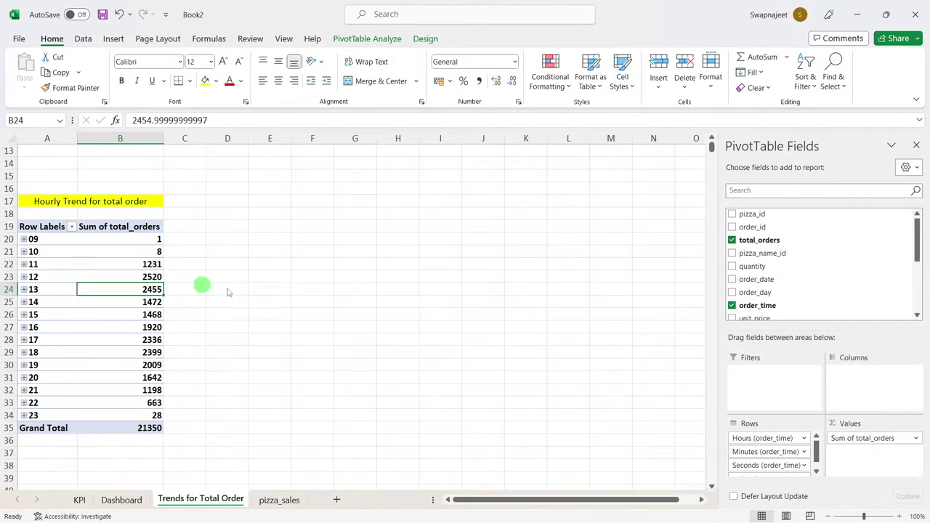
{"action": "key", "text": "alt+Tab"}
{"action": "key", "text": "alt+Tab"}
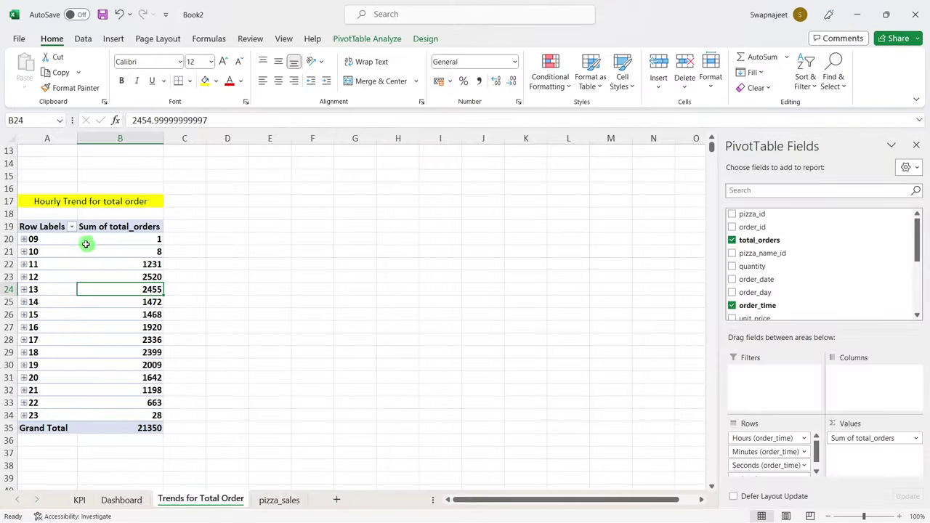
{"action": "key", "text": "alt+Tab"}
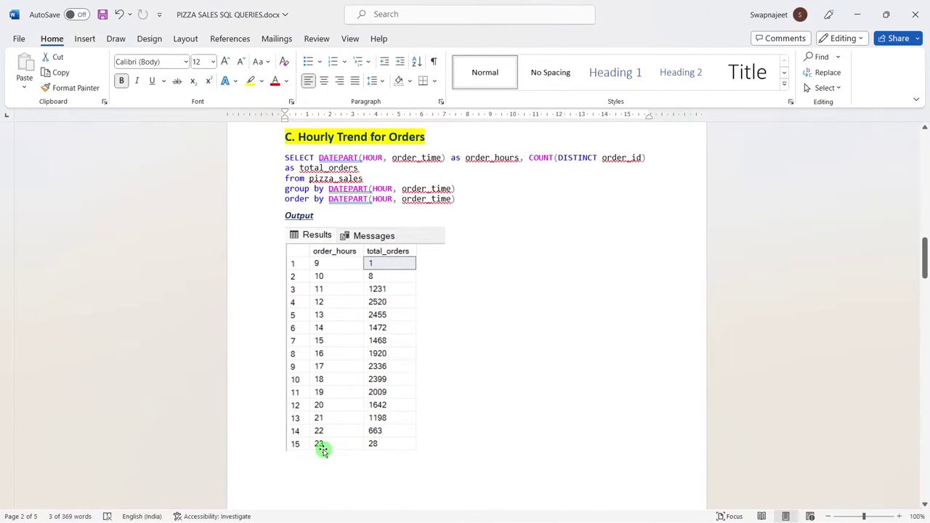
{"action": "key", "text": "alt+Tab"}
{"action": "key", "text": "alt+Tab"}
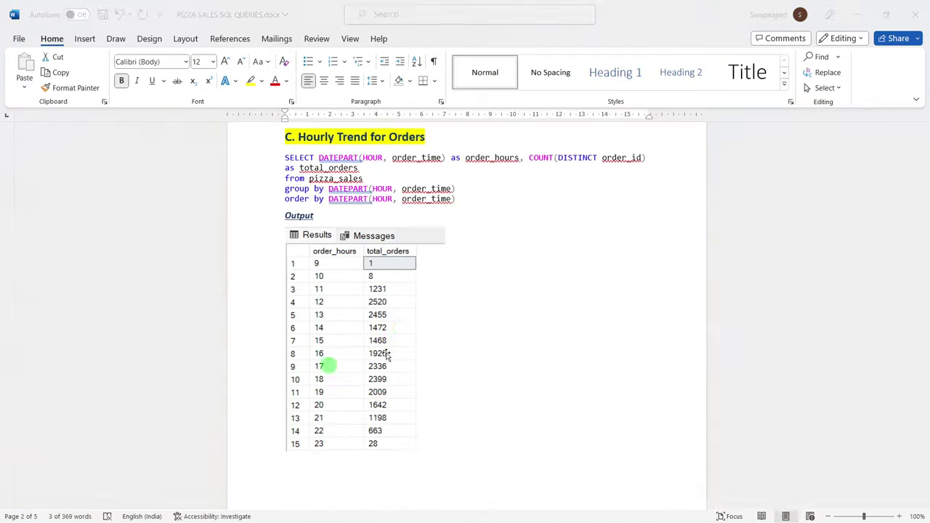
{"action": "key", "text": "alt+Tab"}
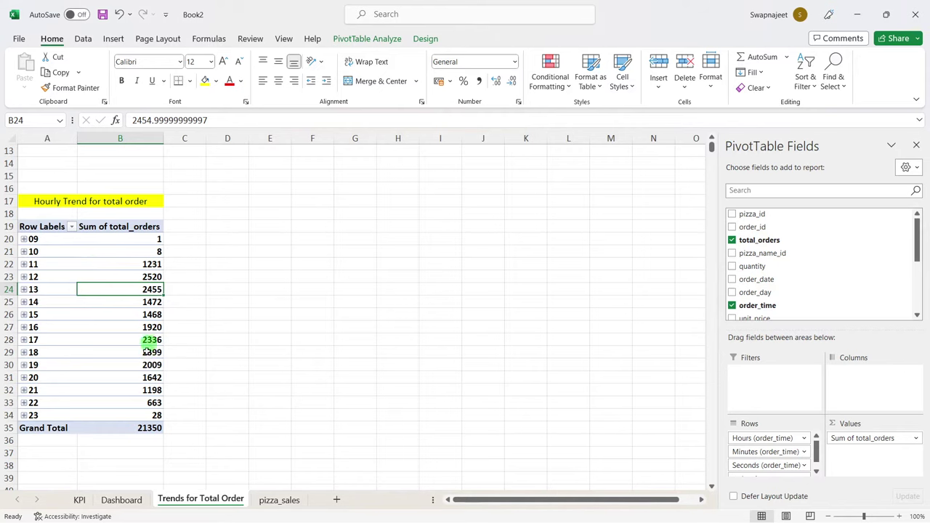
{"action": "mouse_move", "coordinate": [154, 304]}
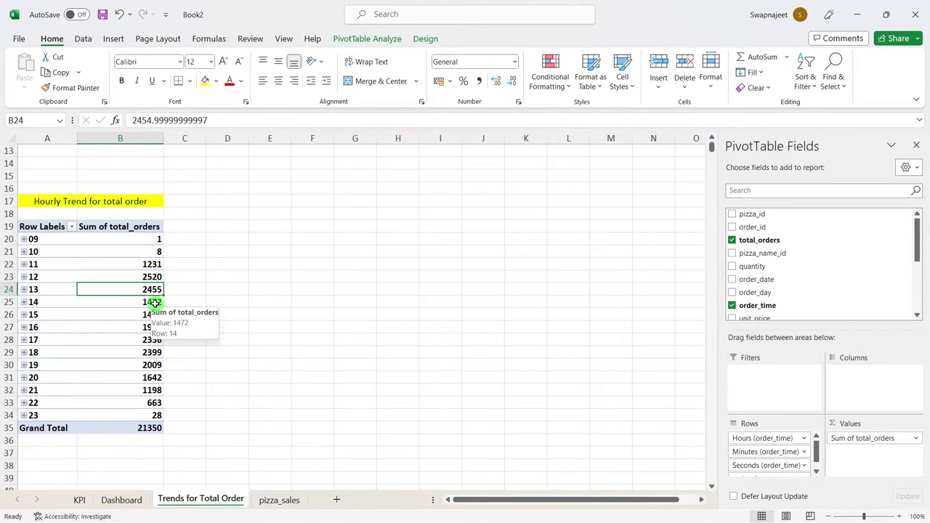
{"action": "scroll", "coordinate": [154, 304], "scroll_direction": "up", "scroll_amount": 4}
{"action": "scroll", "coordinate": [158, 305], "scroll_direction": "down", "scroll_amount": 4}
{"action": "scroll", "coordinate": [158, 305], "scroll_direction": "up", "scroll_amount": 2}
{"action": "scroll", "coordinate": [158, 308], "scroll_direction": "up", "scroll_amount": 1}
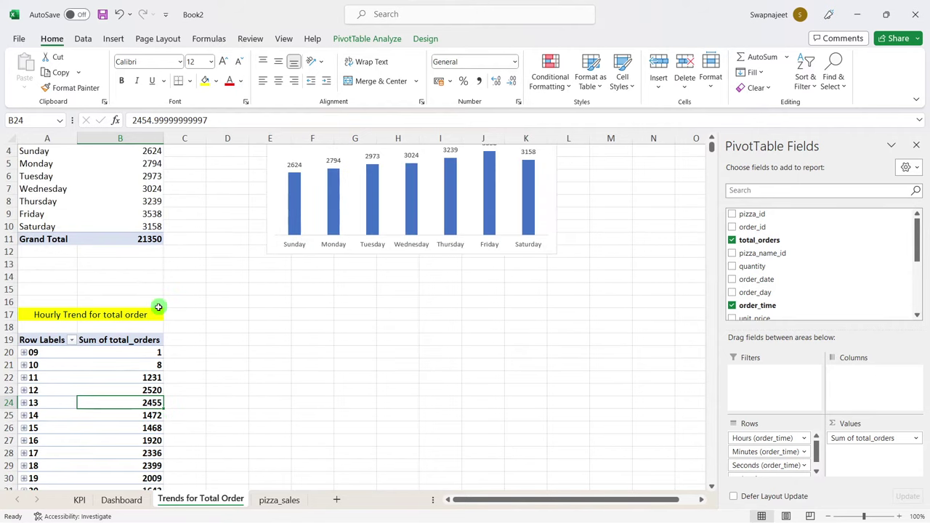
{"action": "scroll", "coordinate": [161, 309], "scroll_direction": "down", "scroll_amount": 2}
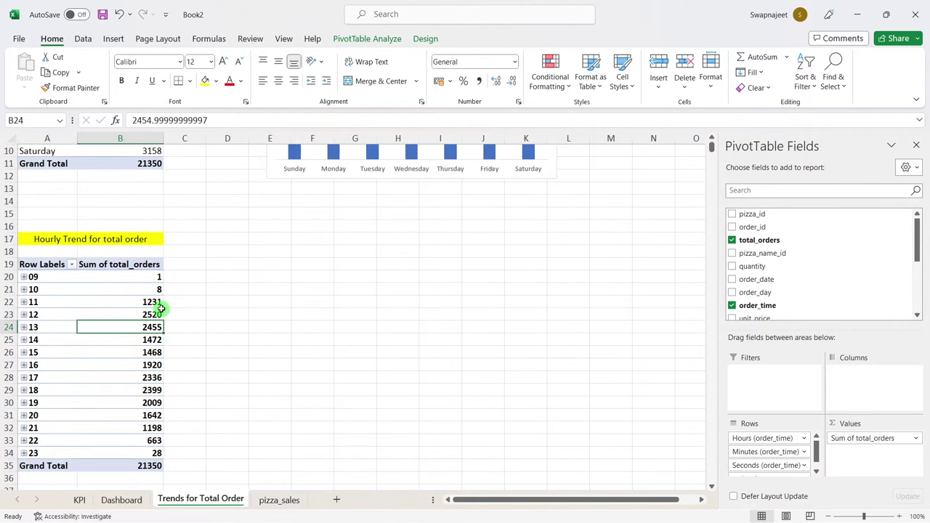
{"action": "left_click", "coordinate": [109, 365]}
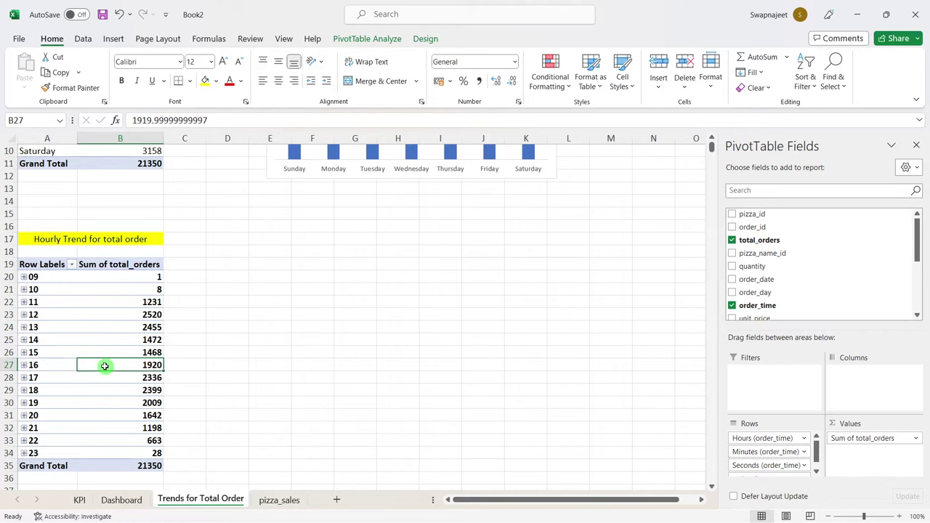
Step: Insert a line PivotChart from the Hourly Trend pivot and place it beside the table
{"action": "left_click", "coordinate": [358, 39]}
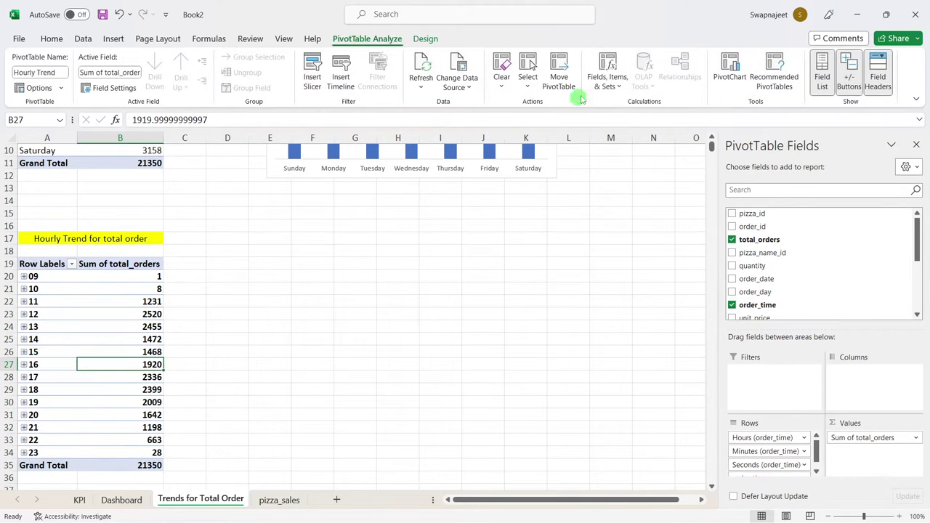
{"action": "left_click", "coordinate": [729, 82]}
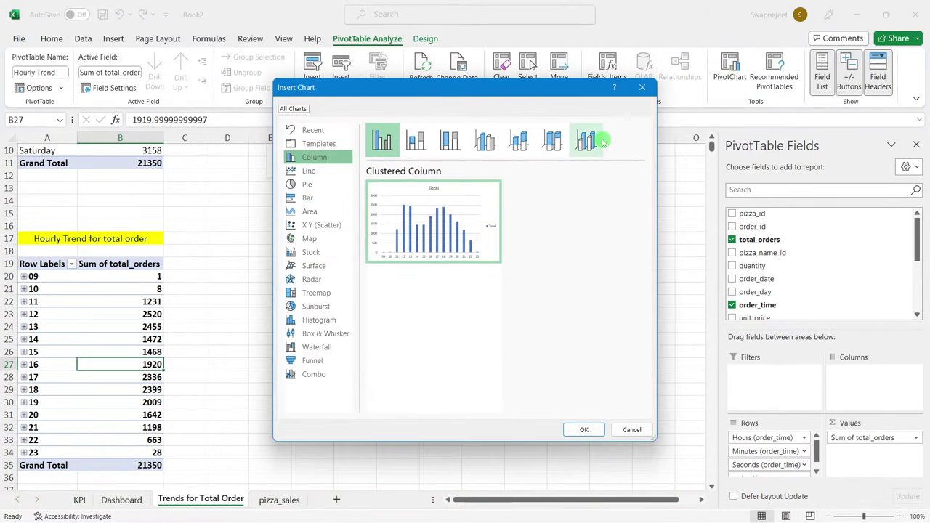
{"action": "left_click", "coordinate": [306, 182]}
{"action": "left_click", "coordinate": [307, 175]}
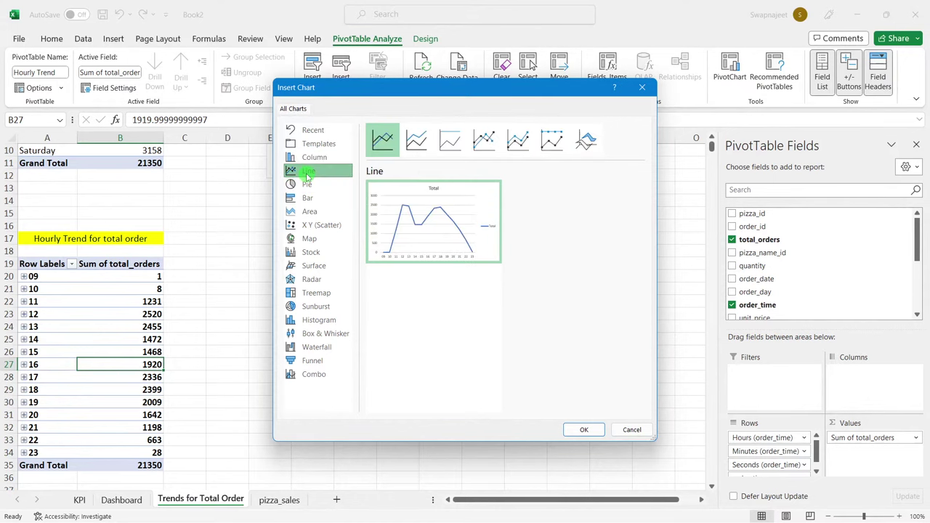
{"action": "left_click", "coordinate": [583, 430]}
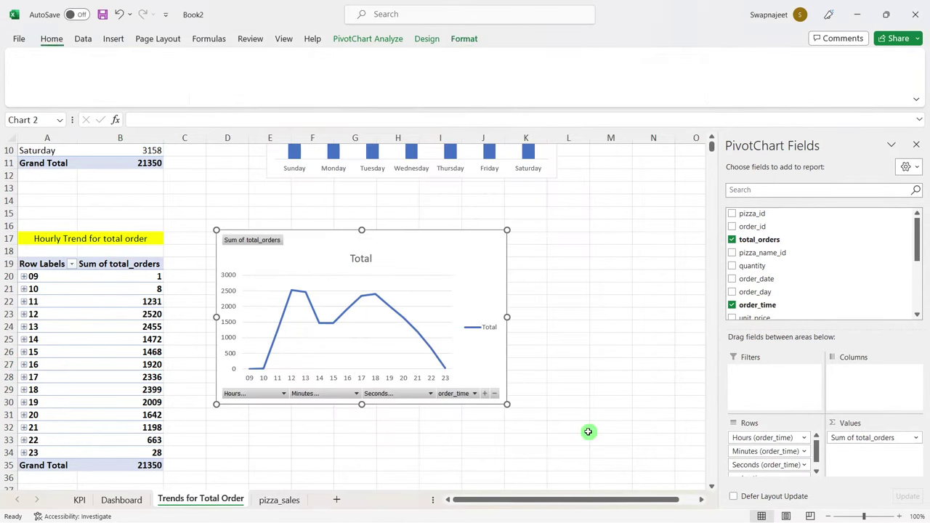
{"action": "left_click_drag", "start_coordinate": [419, 235], "coordinate": [490, 268]}
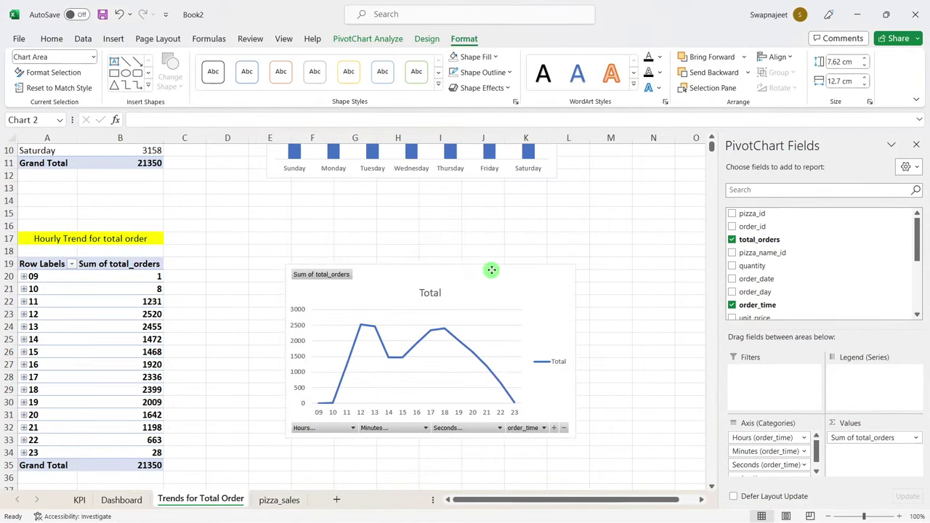
Step: Hide all field buttons, delete the value axis, legend and title, and shorten the chart to 5.58 cm
{"action": "right_click", "coordinate": [342, 279]}
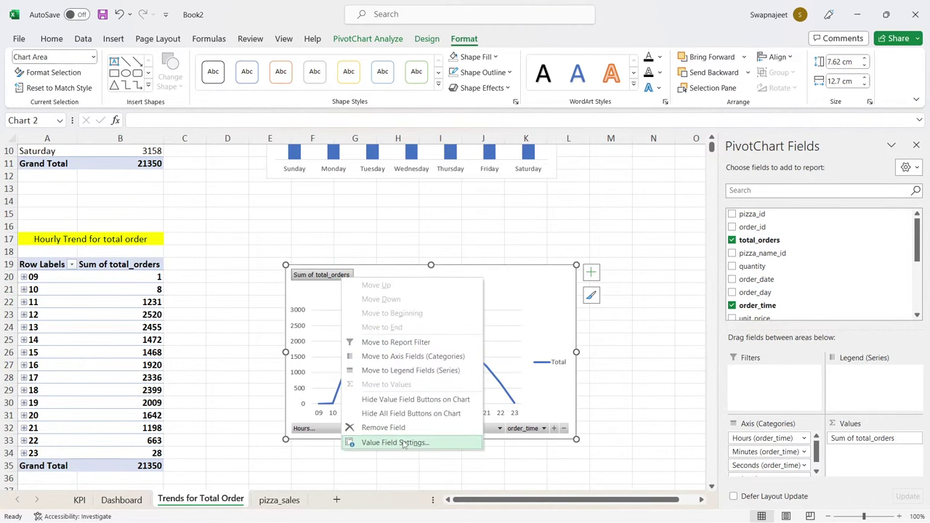
{"action": "left_click", "coordinate": [396, 442]}
{"action": "left_click", "coordinate": [832, 178]}
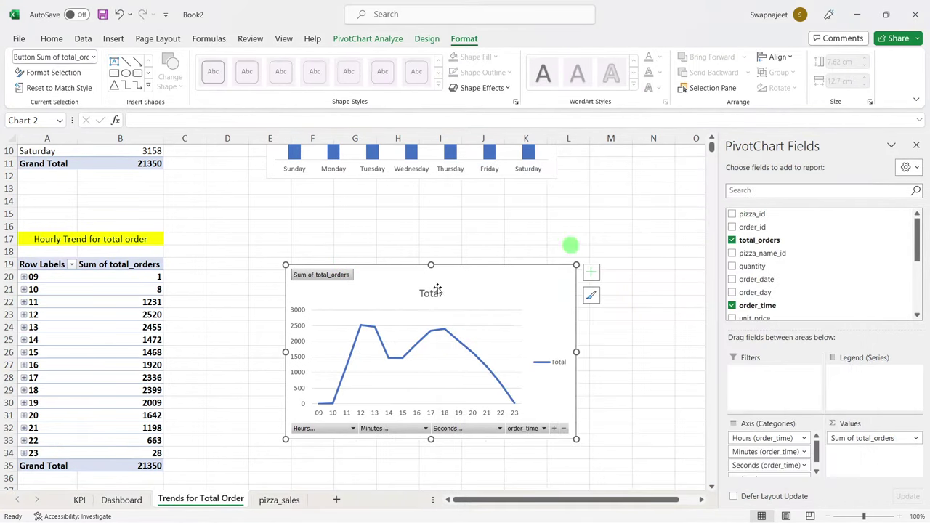
{"action": "right_click", "coordinate": [323, 276]}
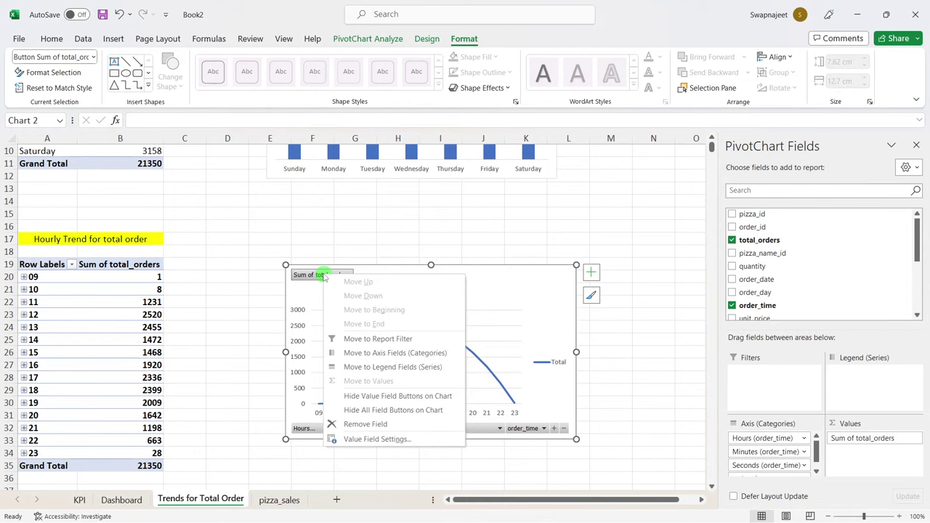
{"action": "left_click", "coordinate": [388, 409]}
{"action": "left_click", "coordinate": [304, 338]}
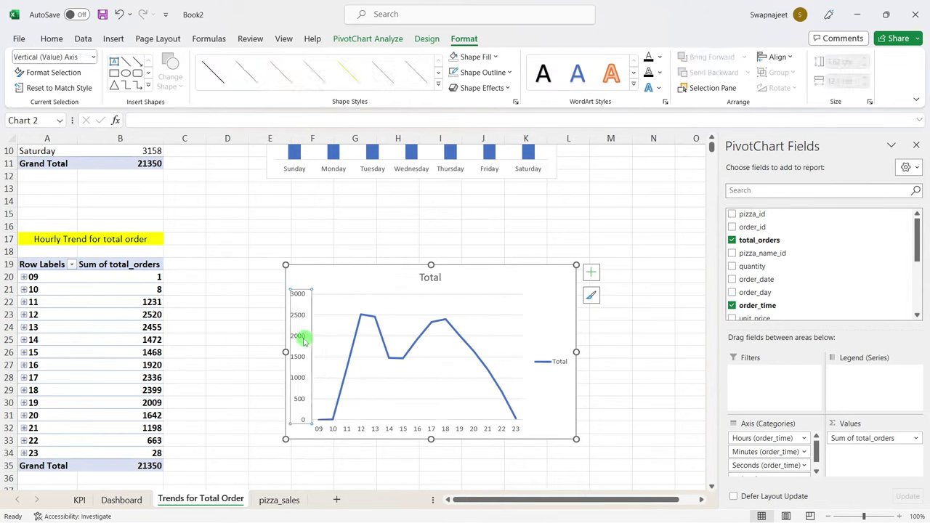
{"action": "key", "text": "Delete"}
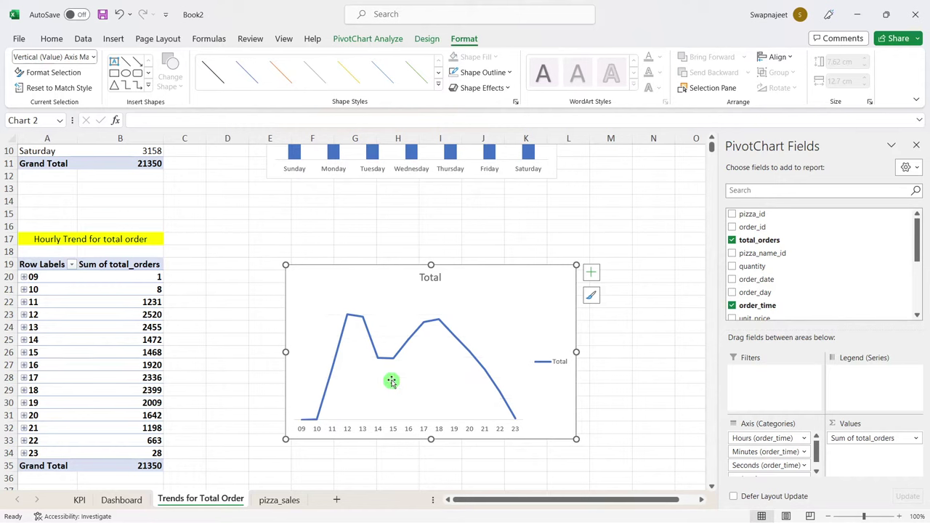
{"action": "left_click", "coordinate": [542, 366]}
{"action": "key", "text": "Delete"}
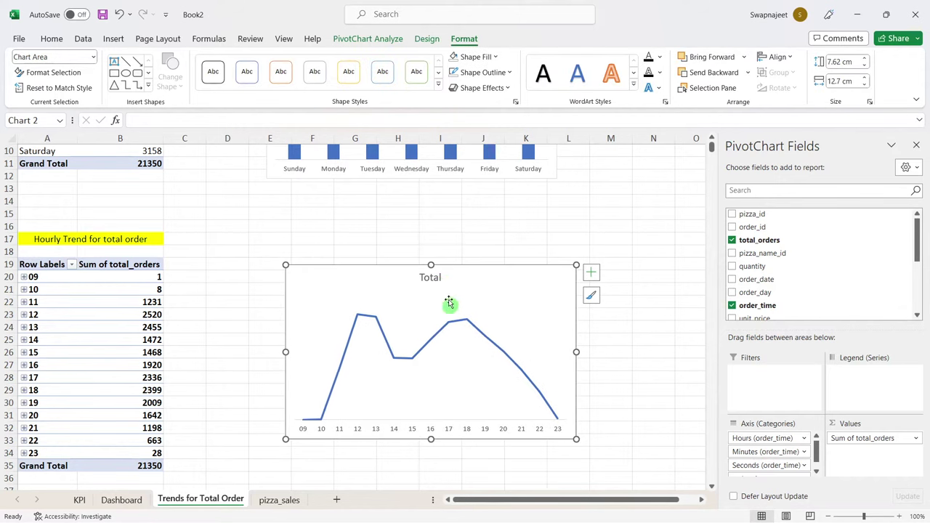
{"action": "left_click", "coordinate": [437, 280]}
{"action": "key", "text": "Delete"}
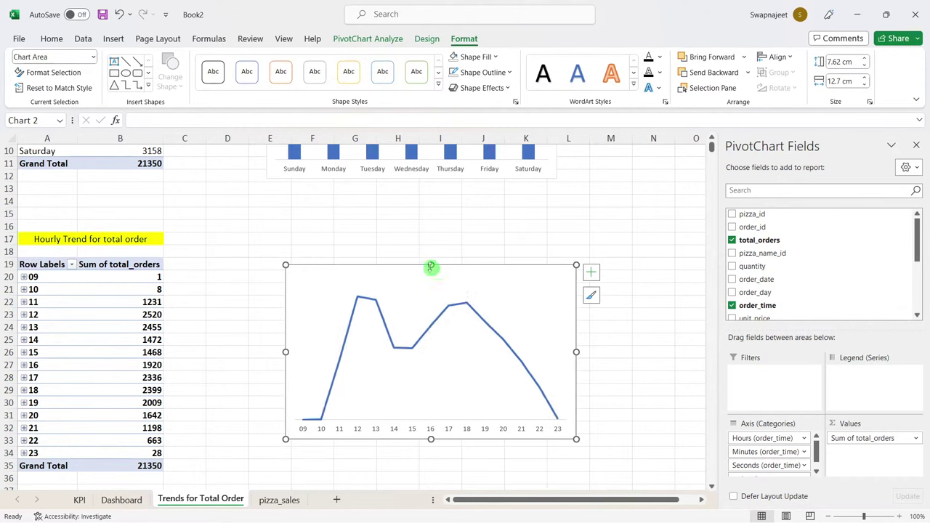
{"action": "mouse_move", "coordinate": [431, 265]}
{"action": "left_mouse_down"}
{"action": "mouse_move", "coordinate": [432, 313]}
{"action": "mouse_move", "coordinate": [422, 273]}
{"action": "left_mouse_up"}
Step: Select the daily orders column chart on the Trends for Total Order sheet for copying
{"action": "scroll", "coordinate": [661, 271], "scroll_direction": "up", "scroll_amount": 3}
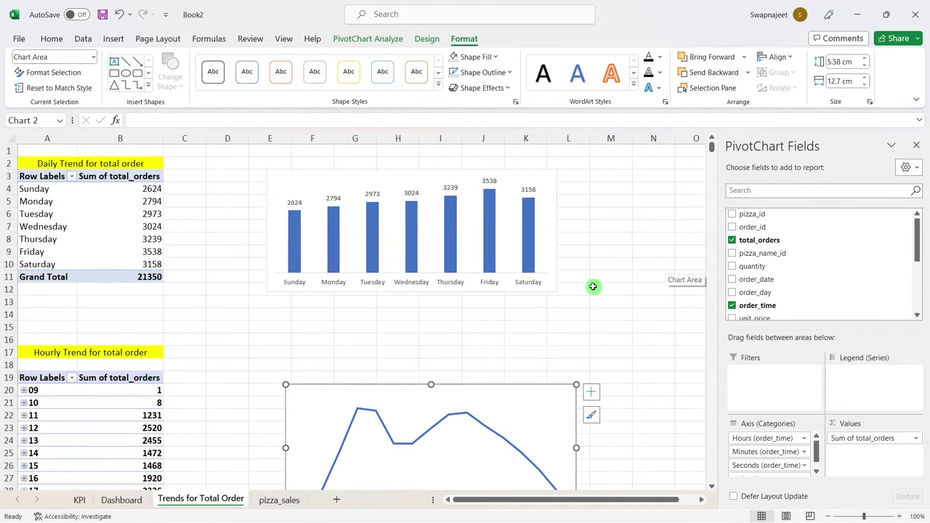
{"action": "scroll", "coordinate": [604, 289], "scroll_direction": "down", "scroll_amount": 1}
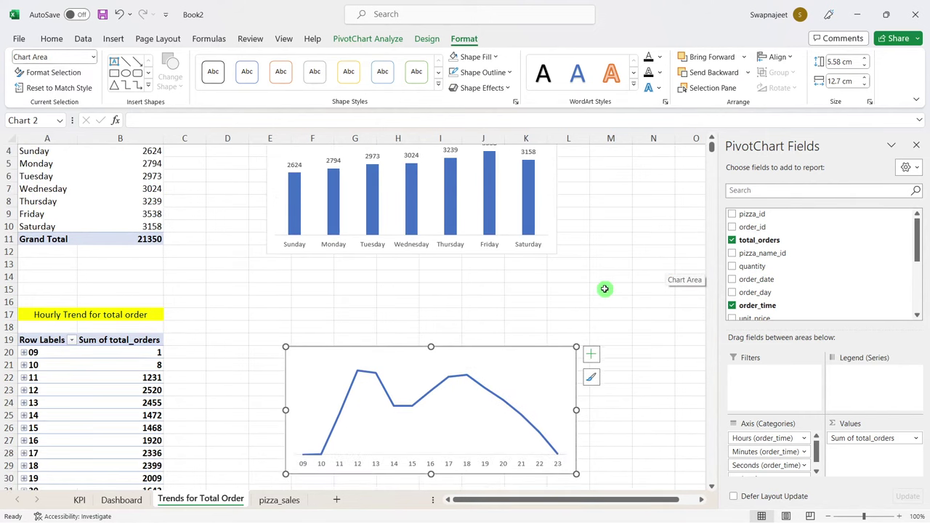
{"action": "left_click", "coordinate": [122, 500]}
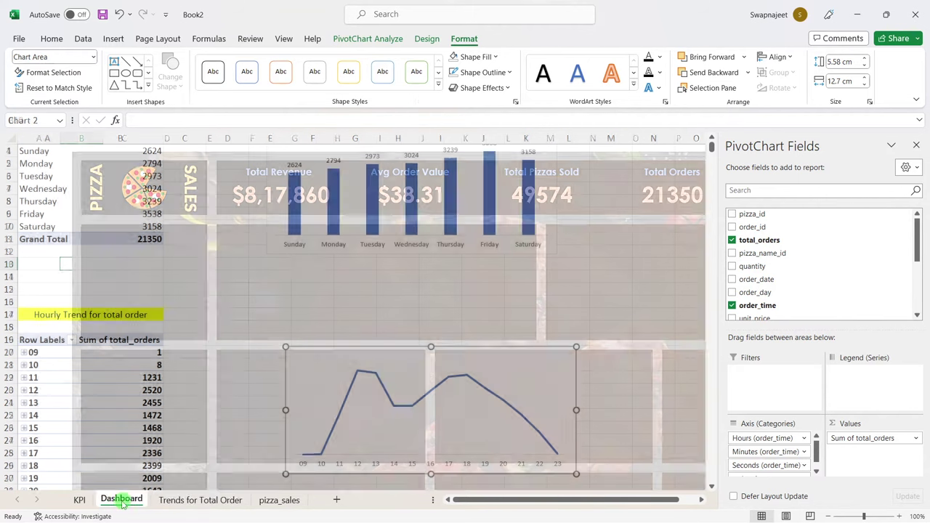
{"action": "left_click", "coordinate": [193, 500]}
{"action": "left_click", "coordinate": [415, 187]}
{"action": "scroll", "coordinate": [433, 223], "scroll_direction": "up", "scroll_amount": 1}
{"action": "scroll", "coordinate": [432, 223], "scroll_direction": "up", "scroll_amount": 1}
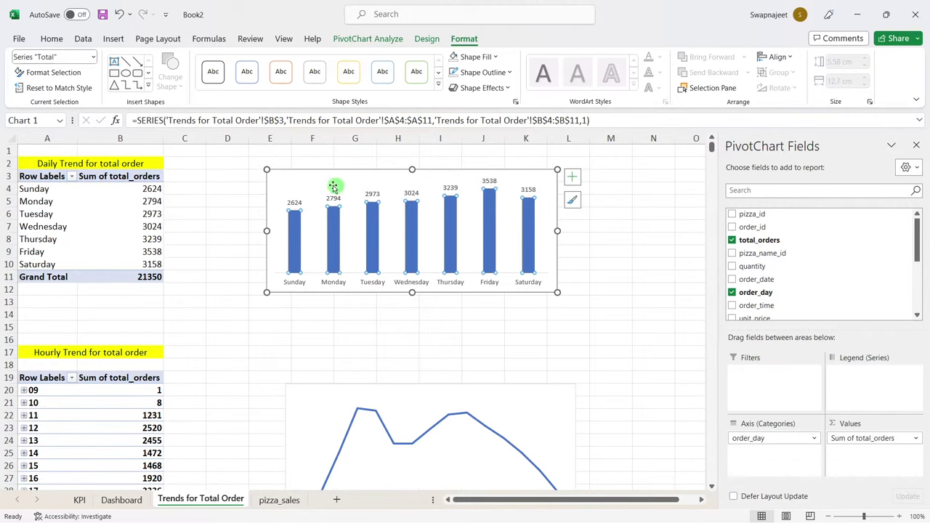
{"action": "left_click", "coordinate": [297, 176]}
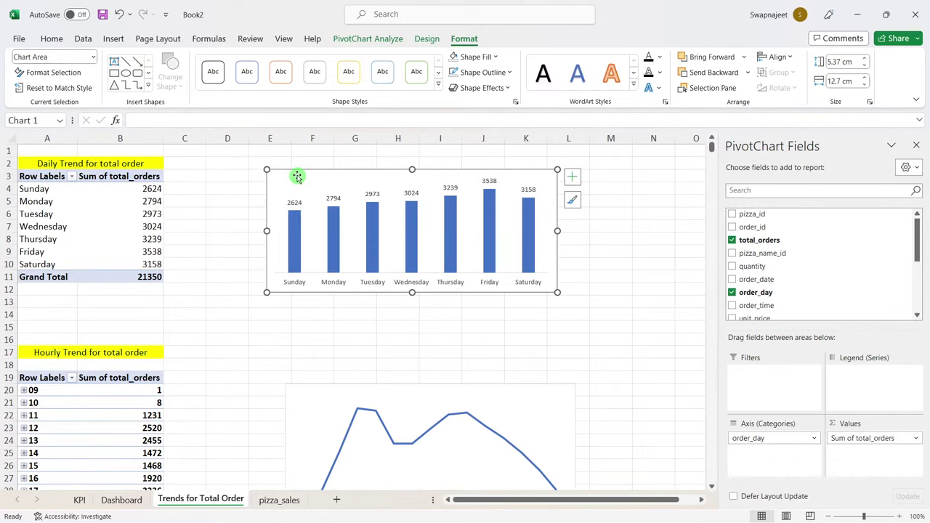
Step: Paste the chart onto the Dashboard sheet, fit it into the upper middle panel, and close the field list
{"action": "left_click", "coordinate": [121, 500]}
{"action": "left_click", "coordinate": [328, 274]}
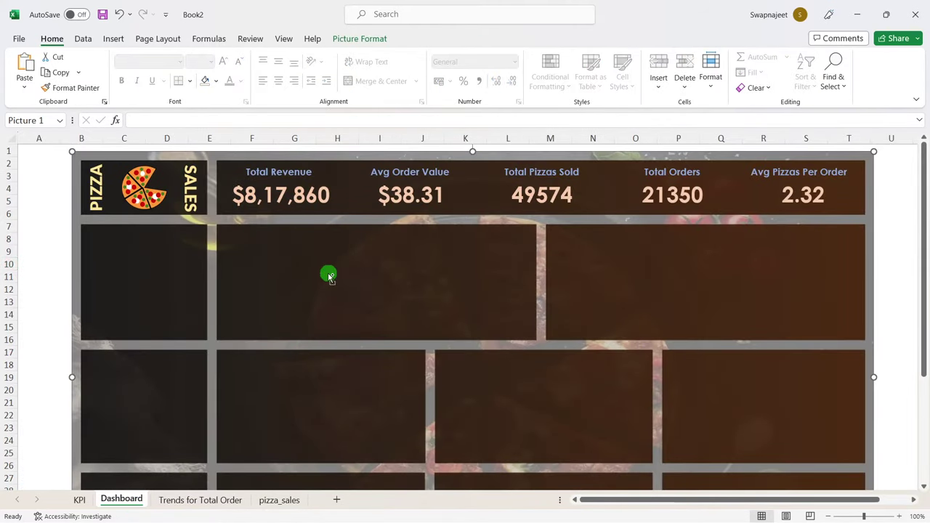
{"action": "key", "text": "ctrl+v"}
{"action": "mouse_move", "coordinate": [170, 159]}
{"action": "left_mouse_down"}
{"action": "mouse_move", "coordinate": [315, 233]}
{"action": "mouse_move", "coordinate": [313, 241]}
{"action": "left_mouse_up"}
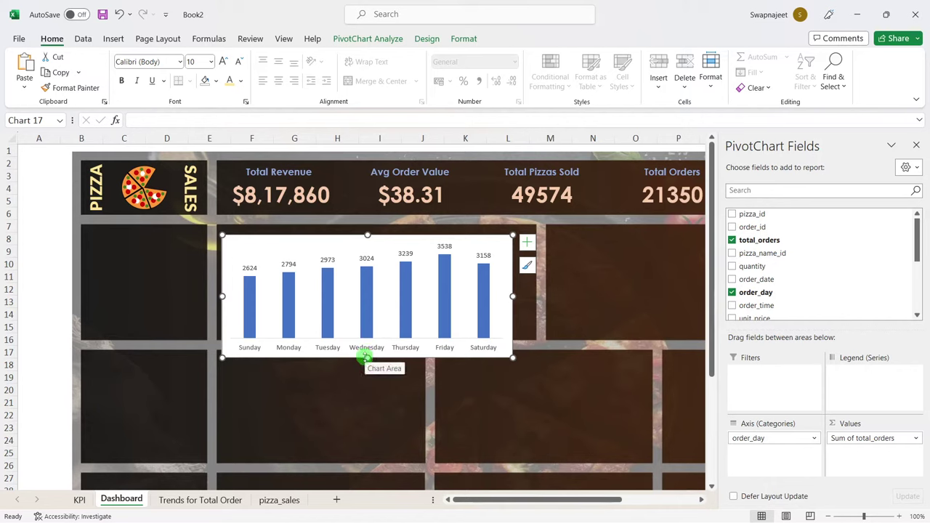
{"action": "left_click_drag", "start_coordinate": [367, 357], "coordinate": [367, 335]}
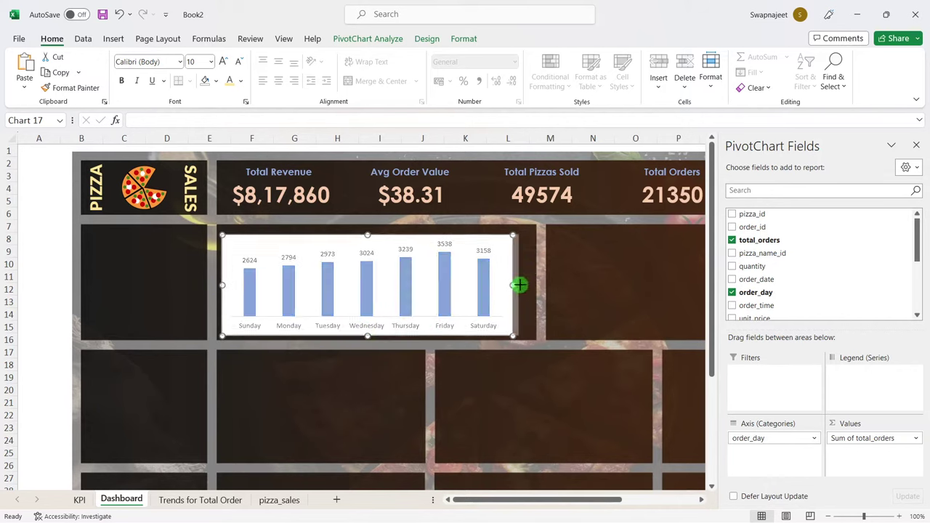
{"action": "left_click_drag", "start_coordinate": [523, 291], "coordinate": [534, 290]}
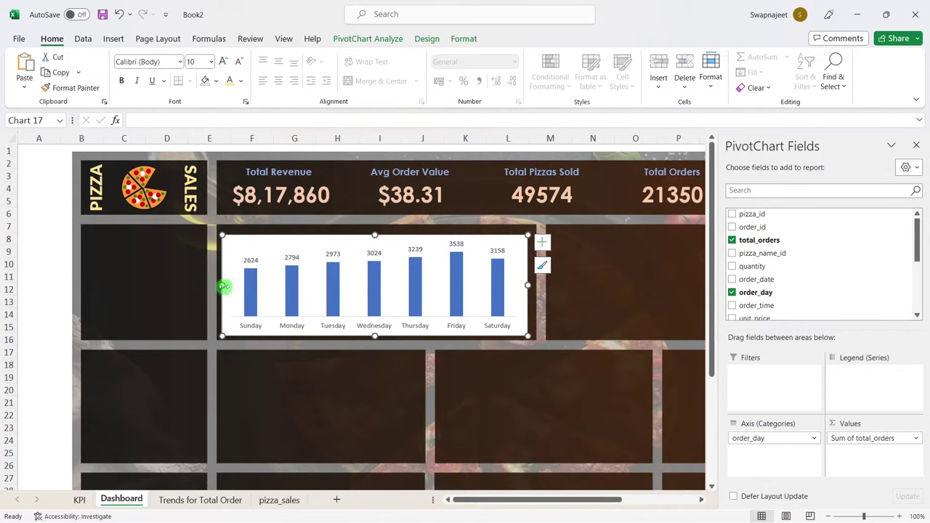
{"action": "left_click_drag", "start_coordinate": [223, 285], "coordinate": [228, 285]}
{"action": "left_click", "coordinate": [916, 146]}
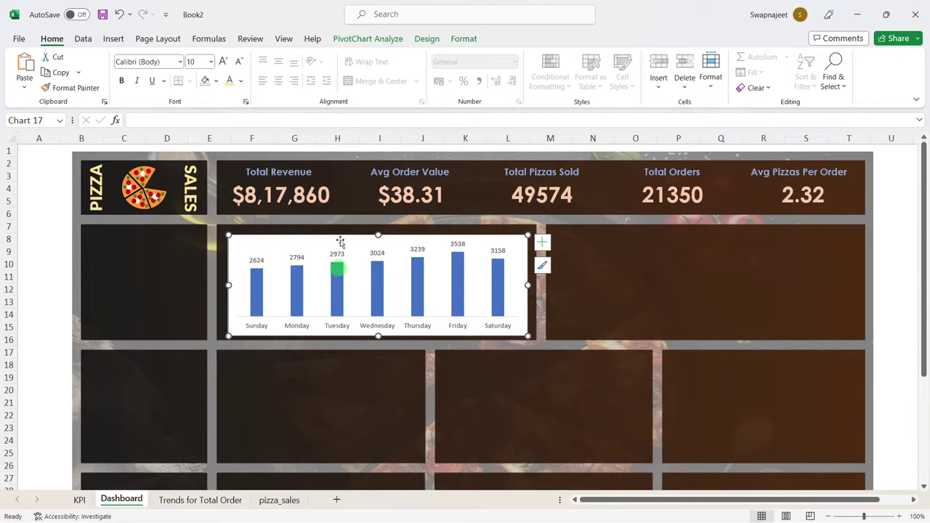
Step: Set the dashboard column chart's area to No fill with No line border
{"action": "right_click", "coordinate": [235, 243]}
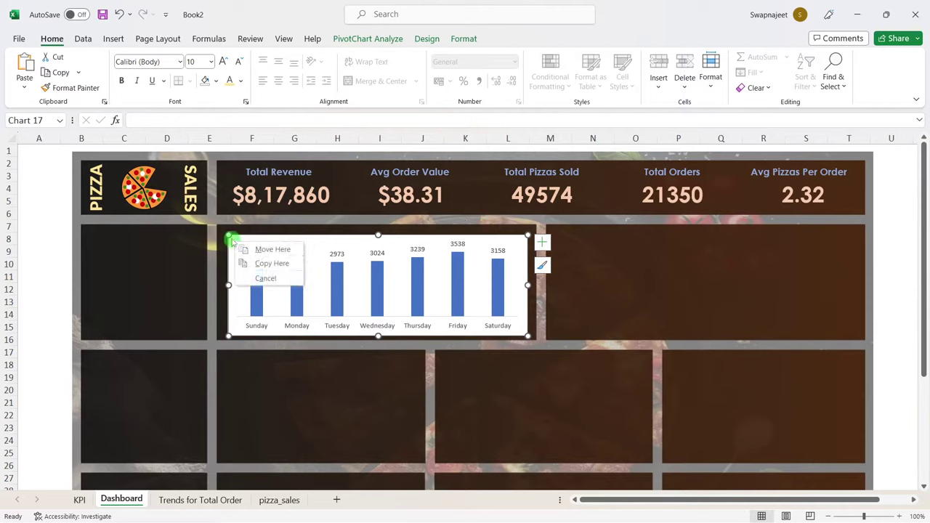
{"action": "right_click", "coordinate": [230, 240]}
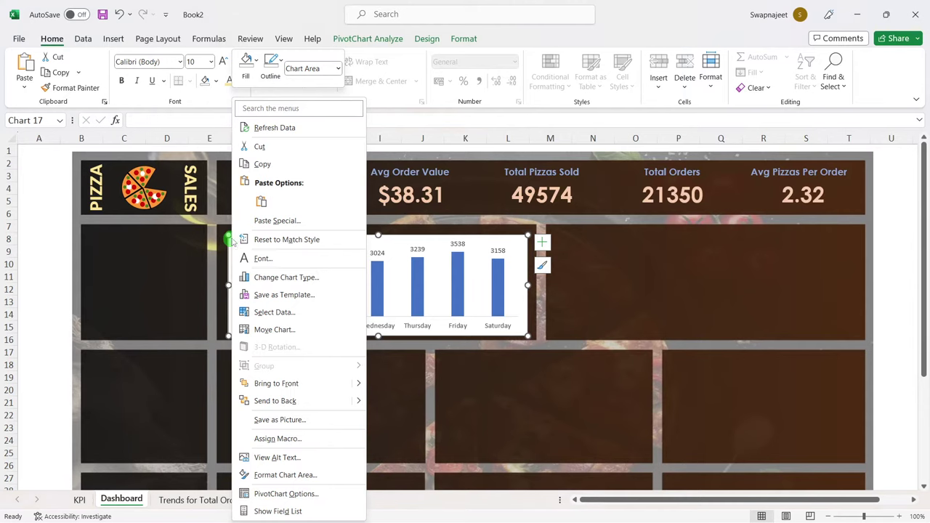
{"action": "left_click", "coordinate": [286, 475]}
{"action": "left_click_drag", "start_coordinate": [373, 164], "coordinate": [649, 174]}
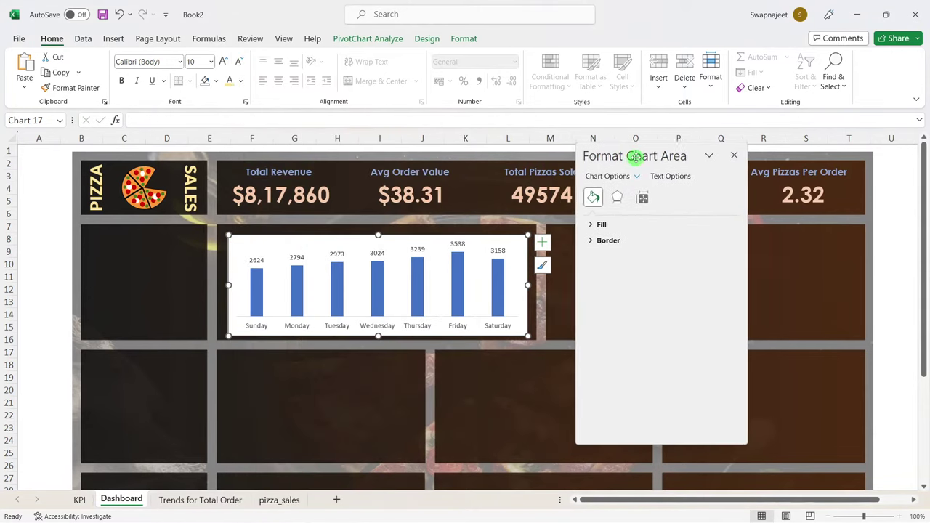
{"action": "left_click", "coordinate": [592, 224]}
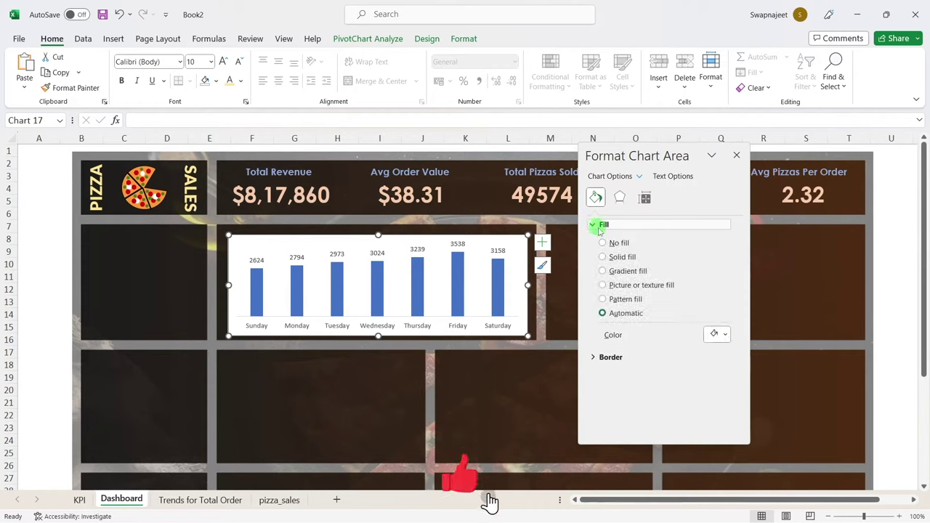
{"action": "left_click", "coordinate": [603, 242]}
{"action": "left_click", "coordinate": [618, 332]}
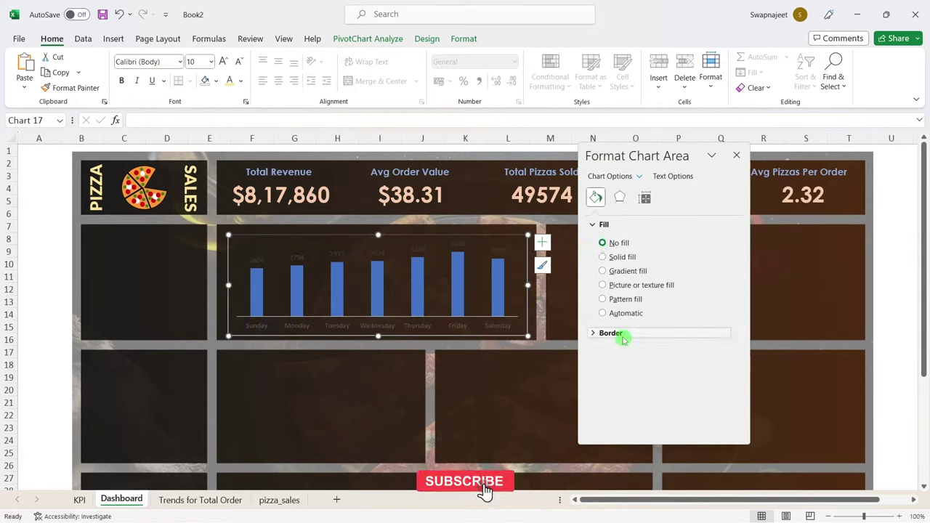
{"action": "left_click", "coordinate": [624, 351]}
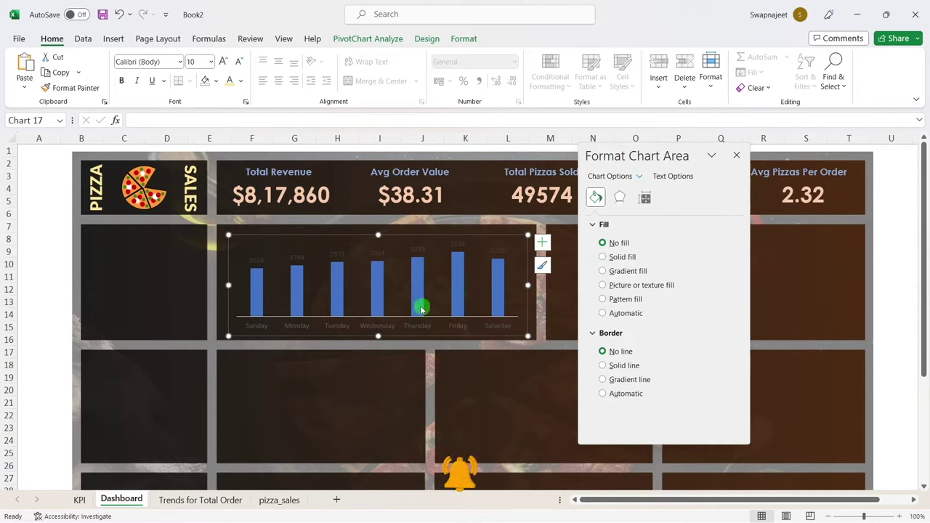
{"action": "left_click", "coordinate": [263, 297]}
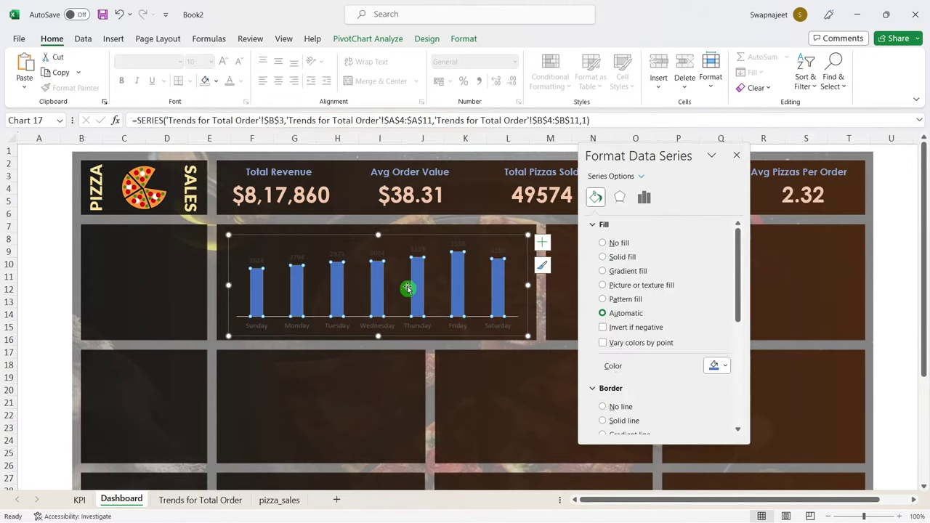
Step: Set the columns' gap width to 110% and switch them to a gradient fill, trimming the extra stops
{"action": "left_click", "coordinate": [645, 201]}
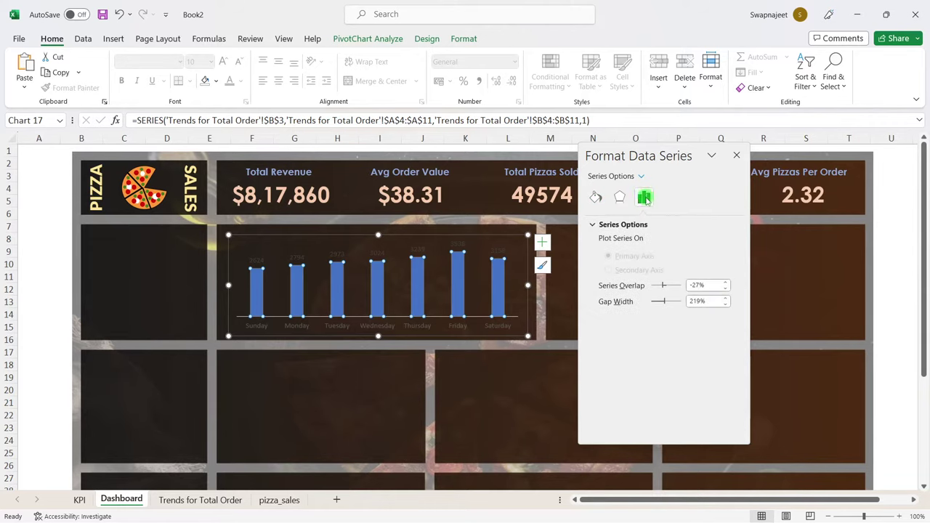
{"action": "left_click", "coordinate": [705, 302]}
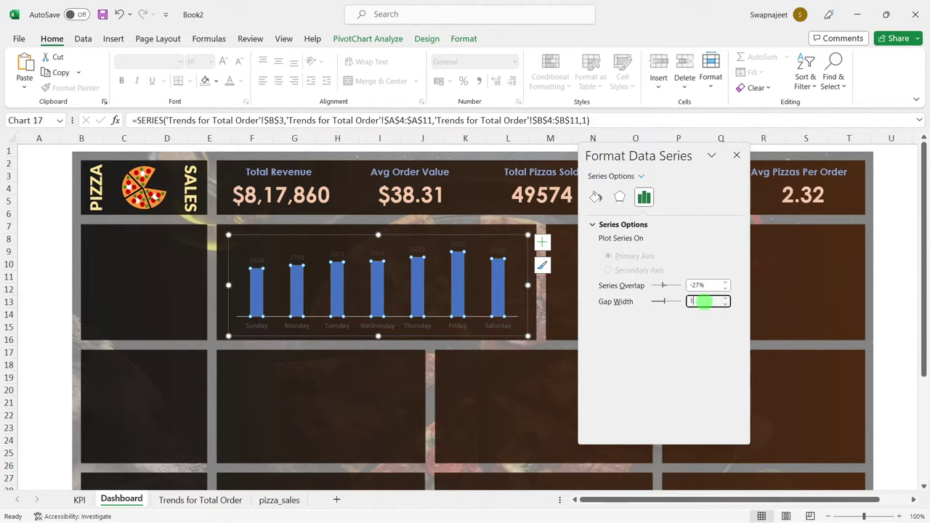
{"action": "key", "text": "Return"}
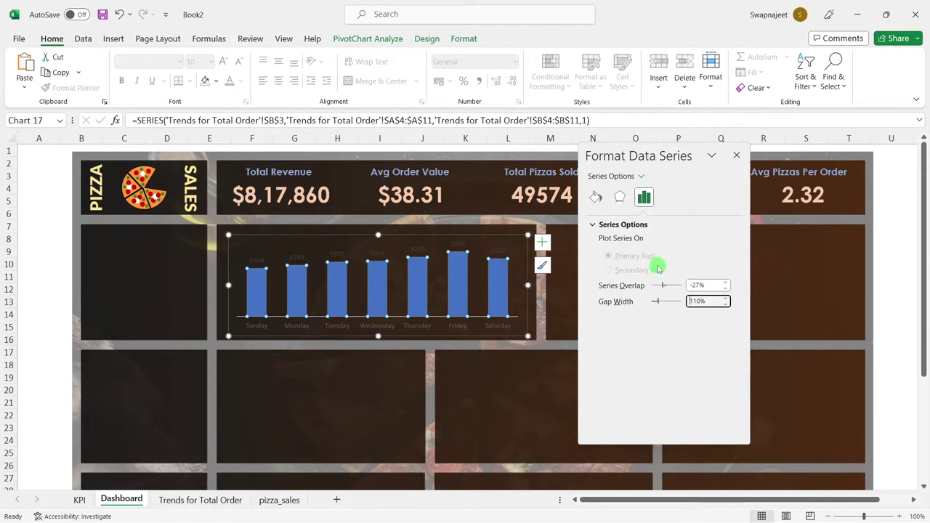
{"action": "left_click", "coordinate": [597, 197]}
{"action": "left_click", "coordinate": [624, 269]}
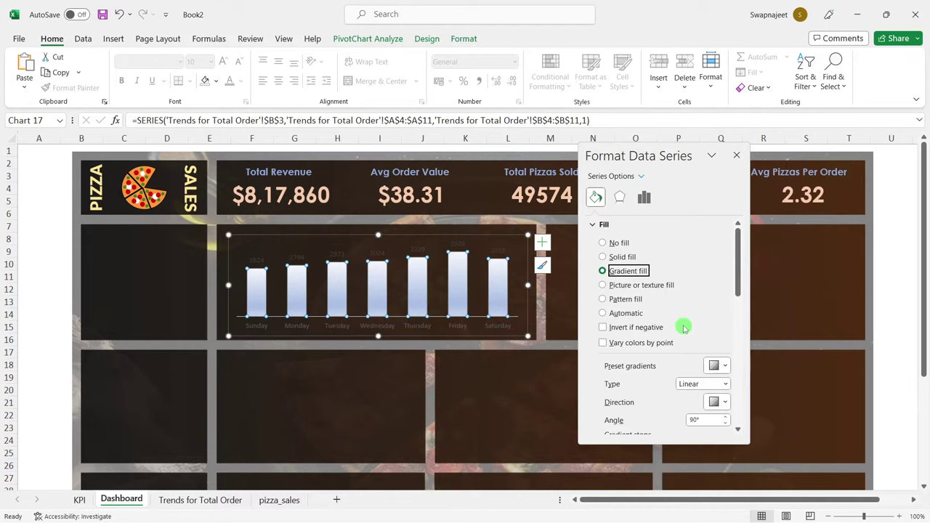
{"action": "scroll", "coordinate": [705, 301], "scroll_direction": "down", "scroll_amount": 3}
{"action": "scroll", "coordinate": [735, 272], "scroll_direction": "down", "scroll_amount": 3}
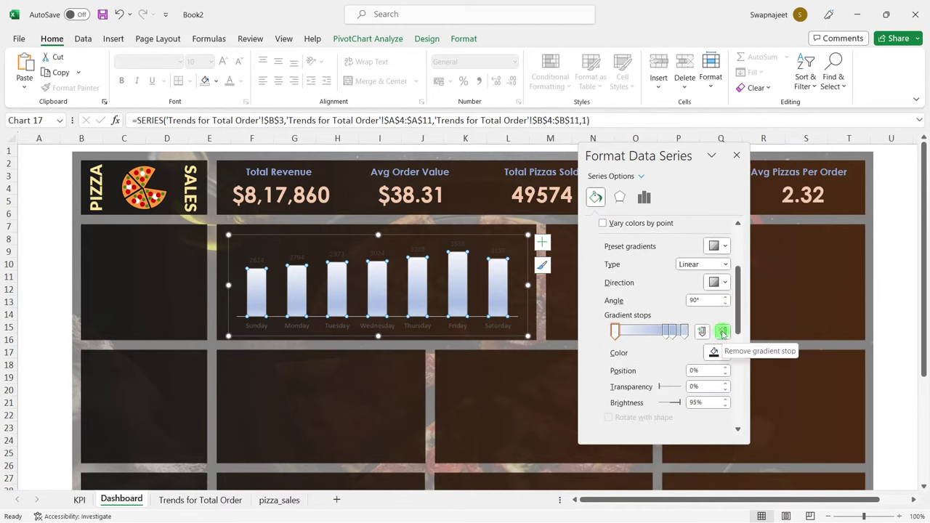
{"action": "left_click", "coordinate": [723, 332]}
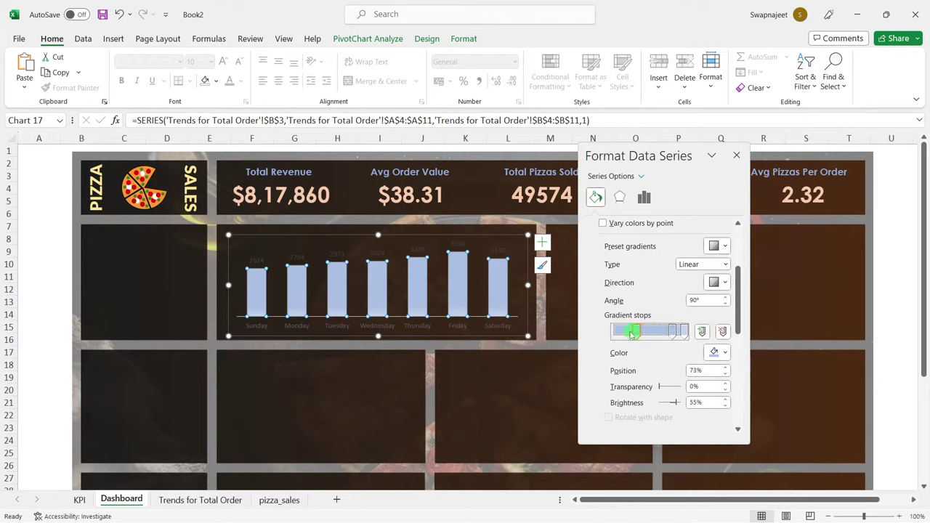
{"action": "mouse_move", "coordinate": [667, 332]}
{"action": "left_mouse_down"}
{"action": "mouse_move", "coordinate": [602, 336]}
{"action": "mouse_move", "coordinate": [612, 333]}
{"action": "left_mouse_up"}
Step: Colour the first gradient stop peach and the 83% stop dark blue
{"action": "left_click", "coordinate": [725, 353]}
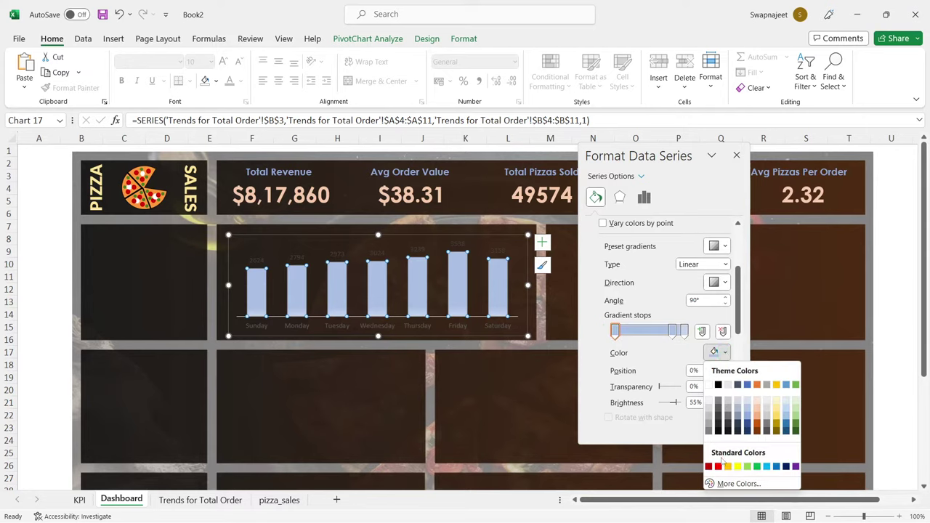
{"action": "left_click", "coordinate": [723, 483]}
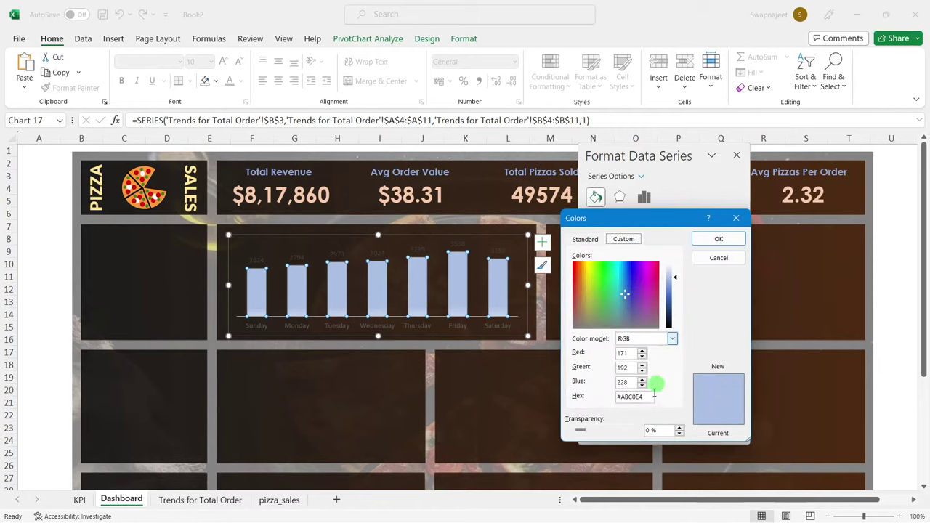
{"action": "left_click_drag", "start_coordinate": [636, 396], "coordinate": [607, 400]}
{"action": "type", "text": "#F4B183"}
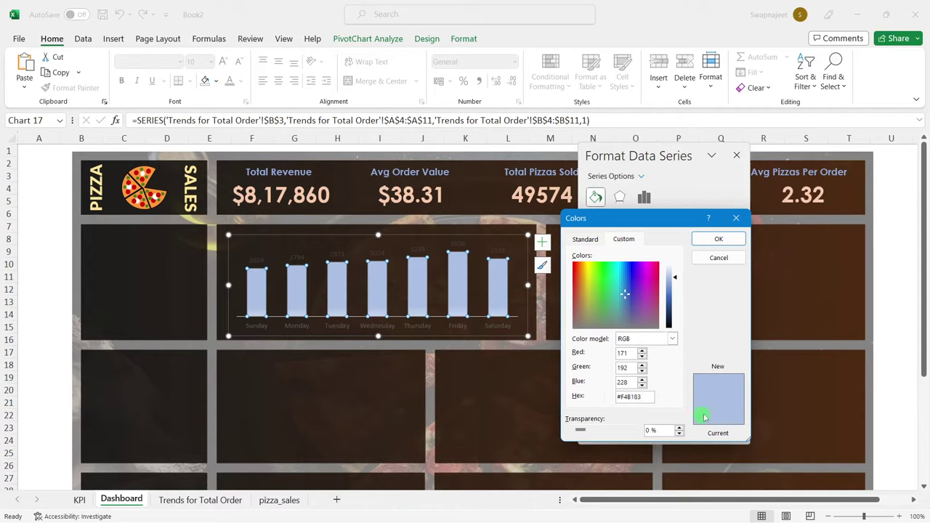
{"action": "left_click", "coordinate": [719, 239]}
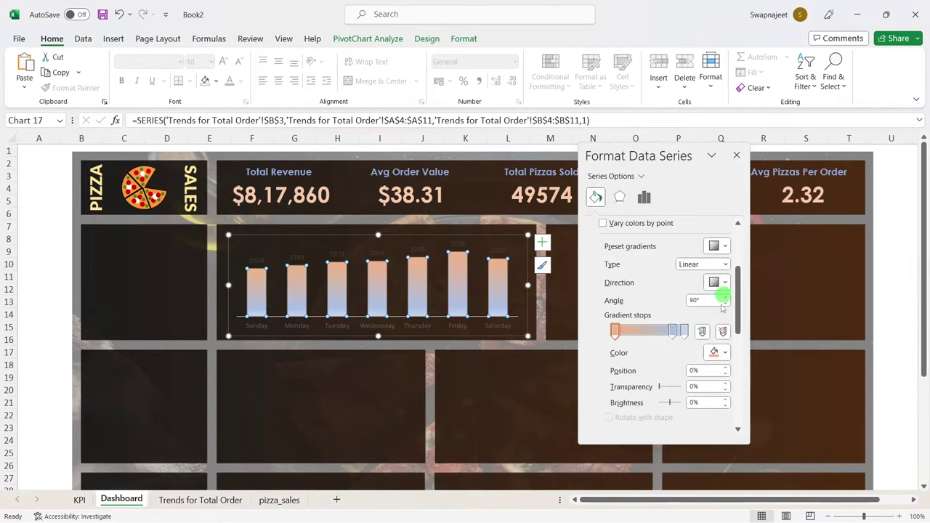
{"action": "left_click", "coordinate": [672, 332]}
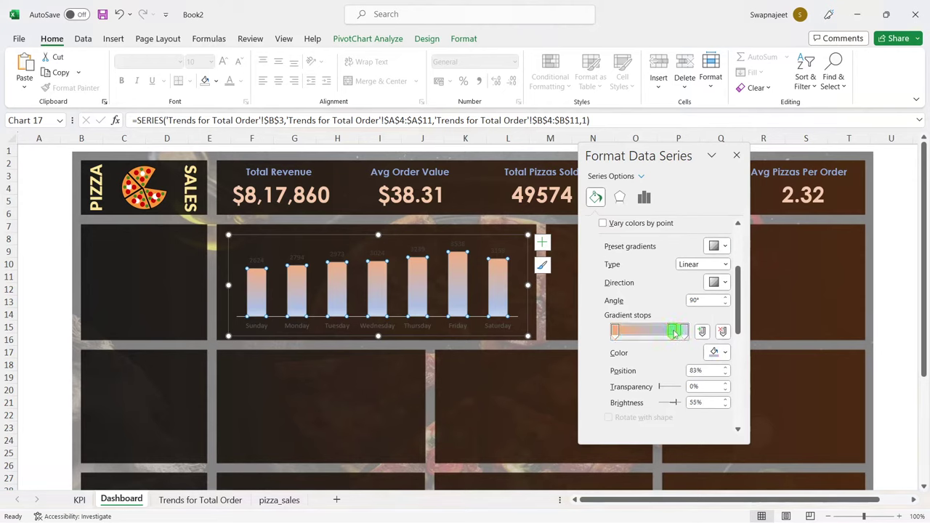
{"action": "left_click", "coordinate": [714, 351]}
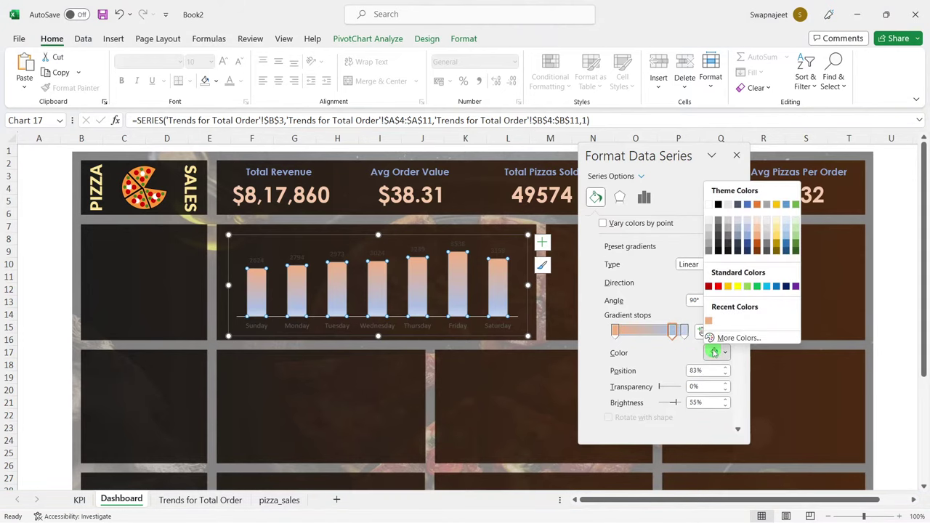
{"action": "left_click", "coordinate": [732, 337]}
{"action": "left_click_drag", "start_coordinate": [644, 396], "coordinate": [630, 396]}
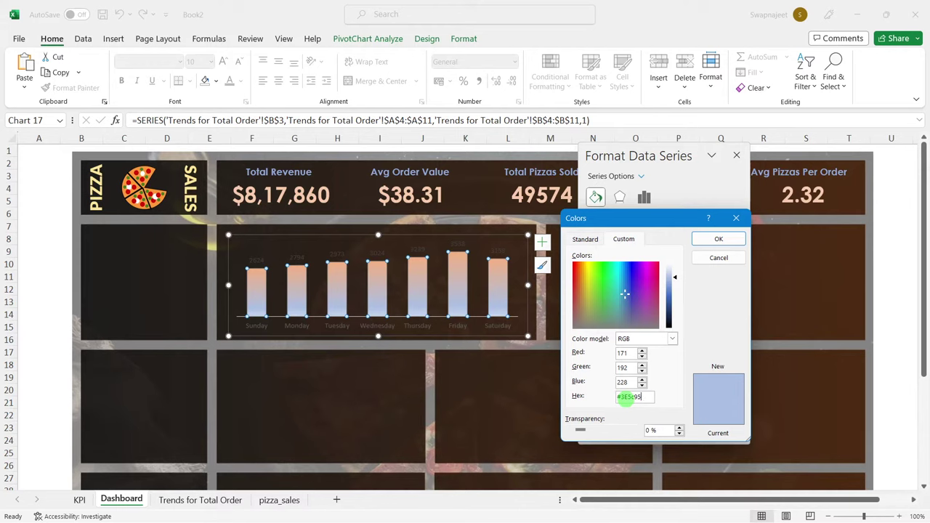
{"action": "left_click", "coordinate": [719, 239]}
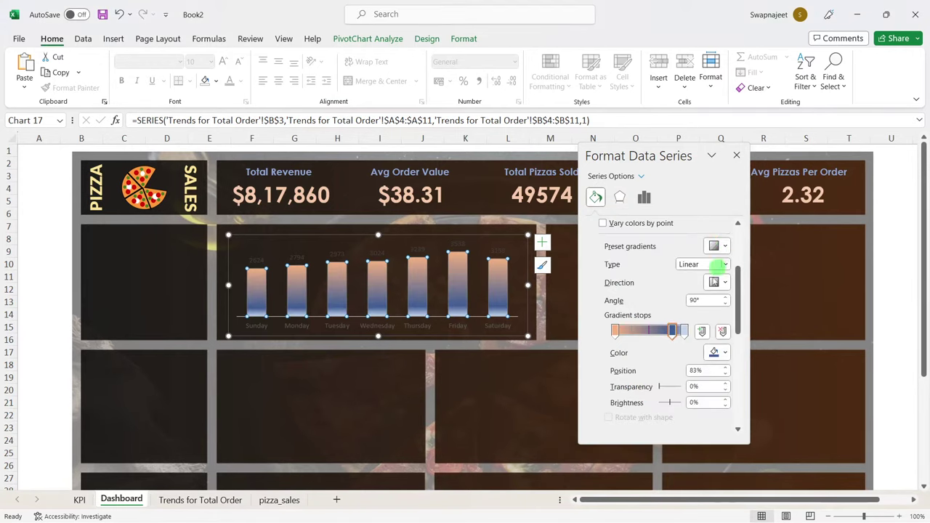
Step: Add a third gradient stop at 100% coloured #2F5597 and close the format pane
{"action": "left_click", "coordinate": [686, 335]}
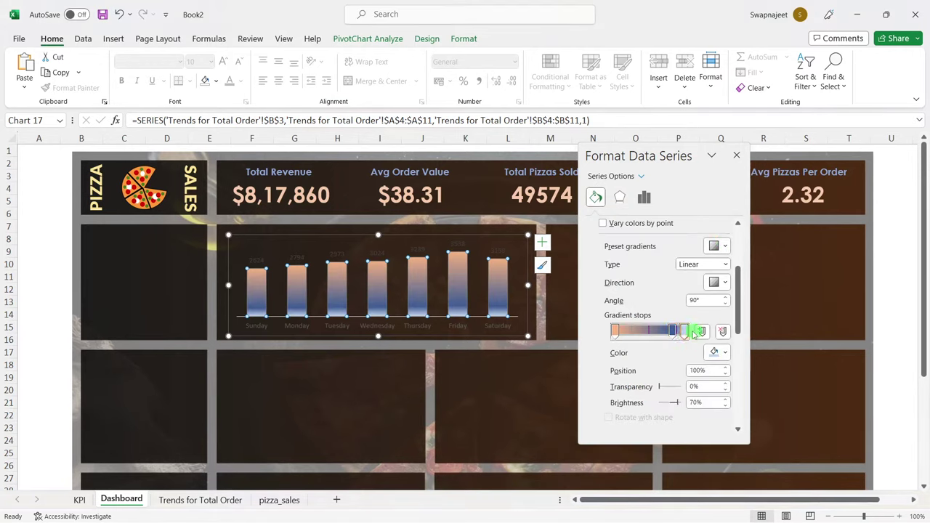
{"action": "left_click", "coordinate": [727, 352]}
{"action": "left_click", "coordinate": [728, 338]}
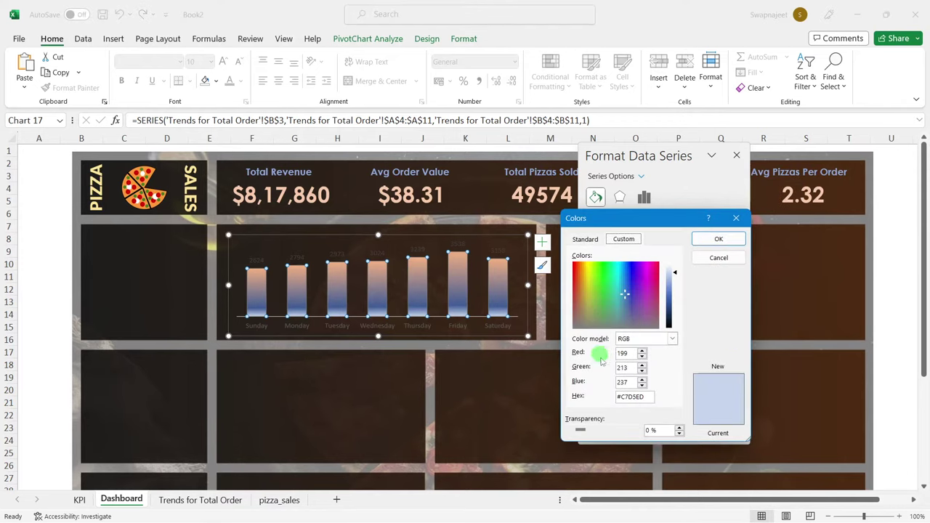
{"action": "left_click_drag", "start_coordinate": [646, 399], "coordinate": [607, 396]}
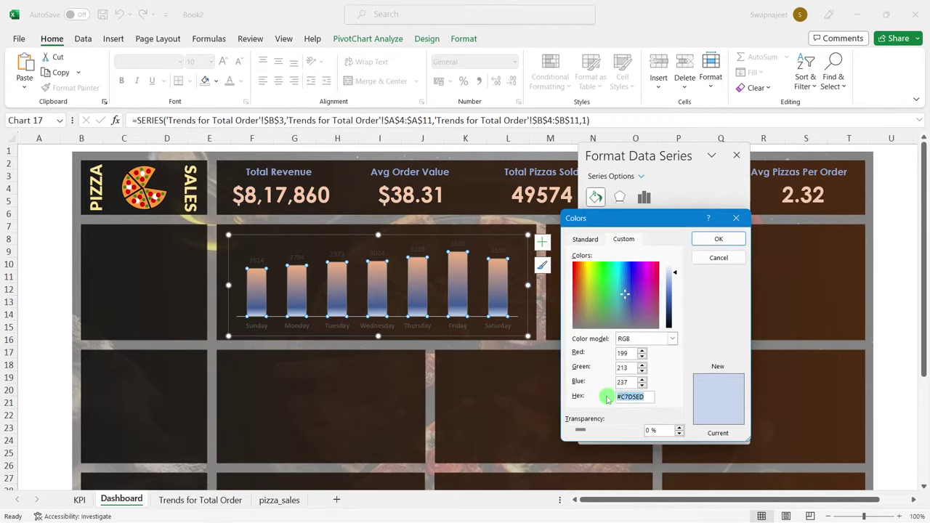
{"action": "type", "text": "#2F5597"}
{"action": "left_click", "coordinate": [717, 238]}
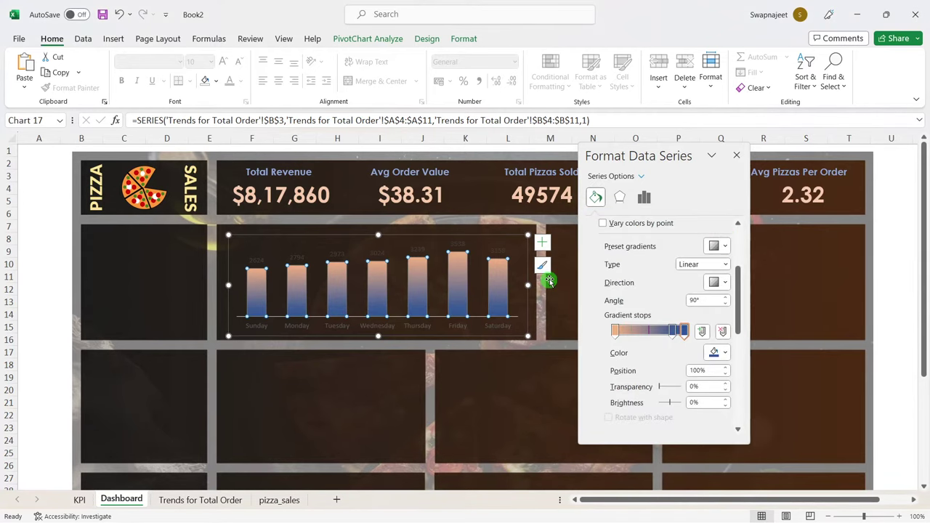
{"action": "left_click", "coordinate": [736, 155]}
{"action": "left_click", "coordinate": [316, 304]}
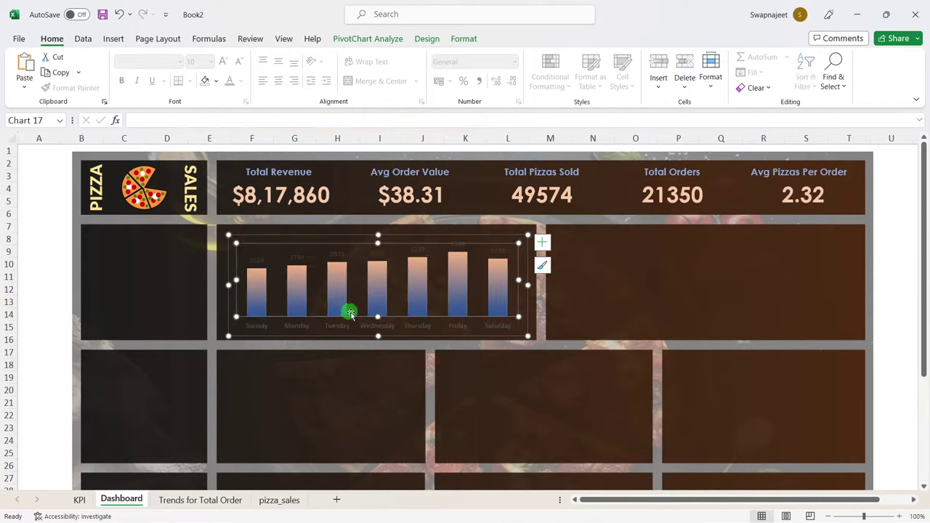
Step: Stretch the daily orders chart's plot area to fill more of the chart
{"action": "left_click_drag", "start_coordinate": [378, 317], "coordinate": [379, 328]}
{"action": "left_click", "coordinate": [378, 329]}
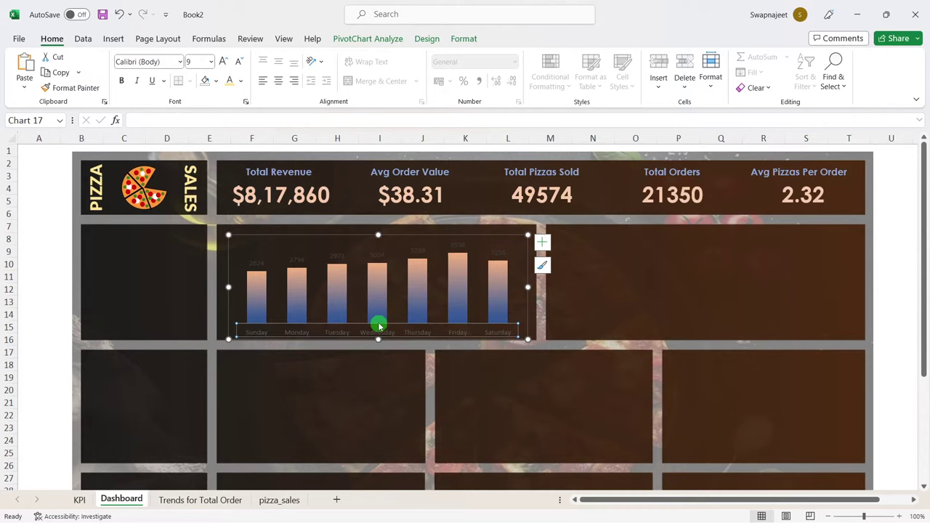
{"action": "left_click", "coordinate": [436, 309]}
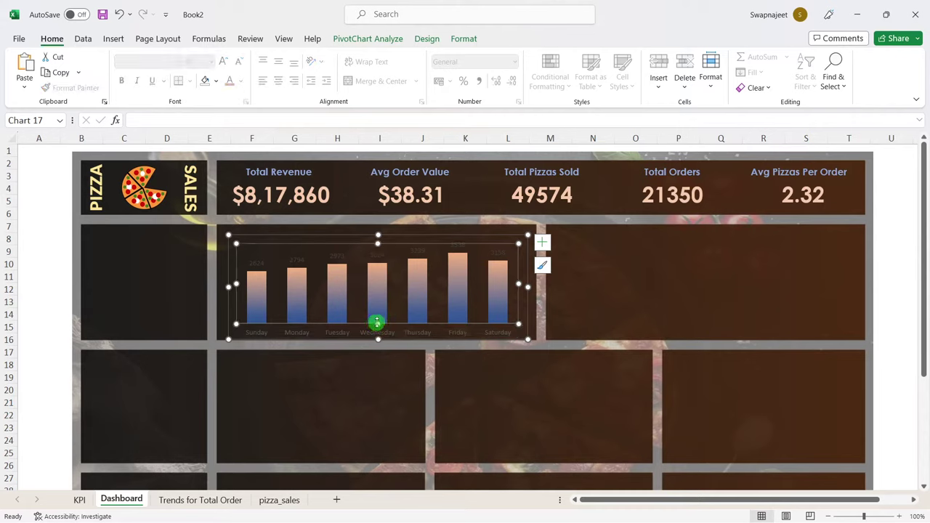
{"action": "left_click", "coordinate": [619, 306]}
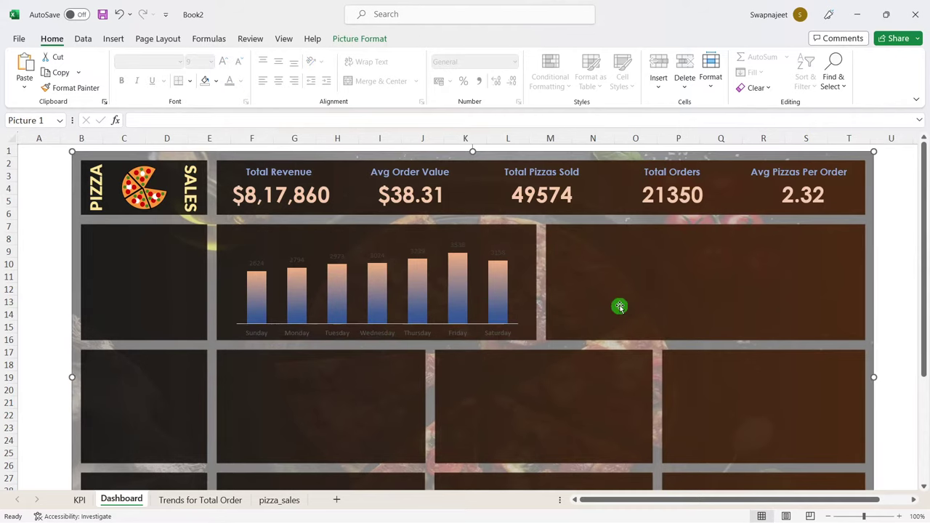
Step: Colour the chart's value labels White, Darker 25% (light grey)
{"action": "left_click", "coordinate": [252, 261]}
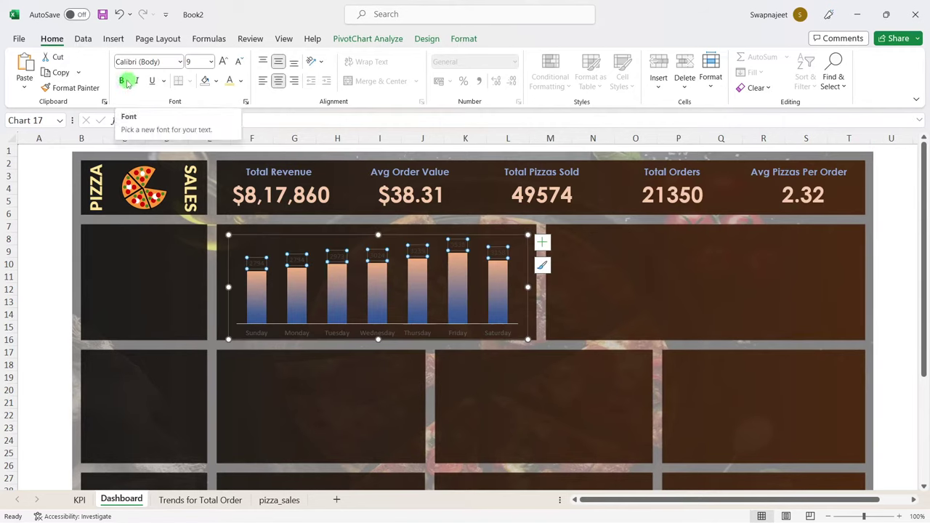
{"action": "left_click", "coordinate": [241, 80]}
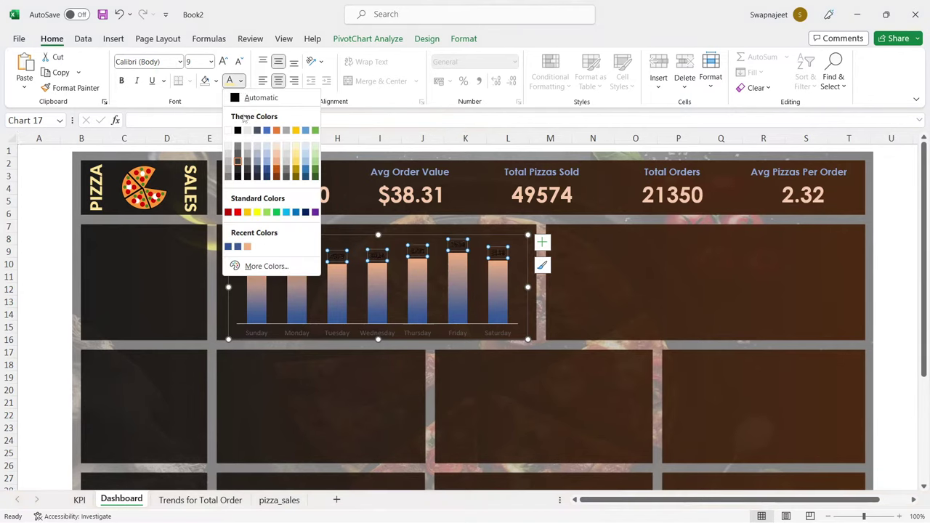
{"action": "left_click", "coordinate": [230, 154]}
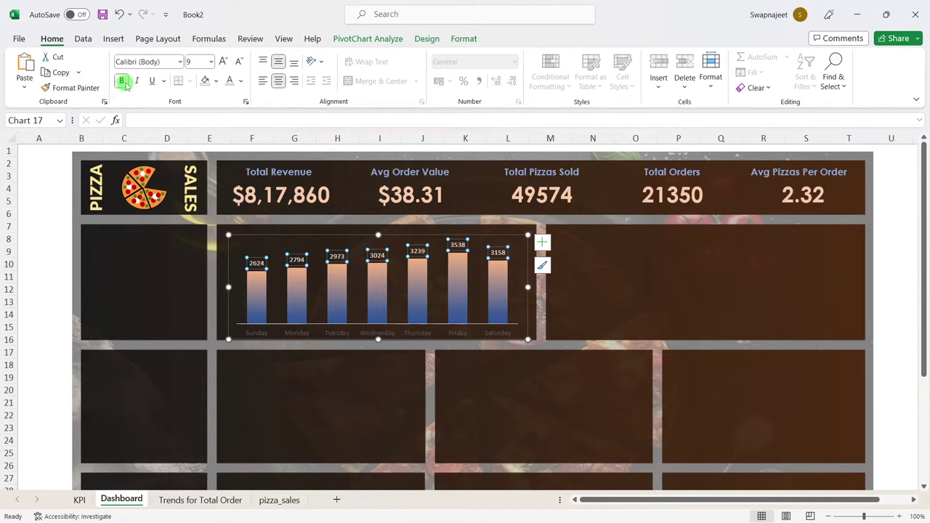
Step: Make the Sunday–Saturday day labels white and bold
{"action": "left_click", "coordinate": [258, 332]}
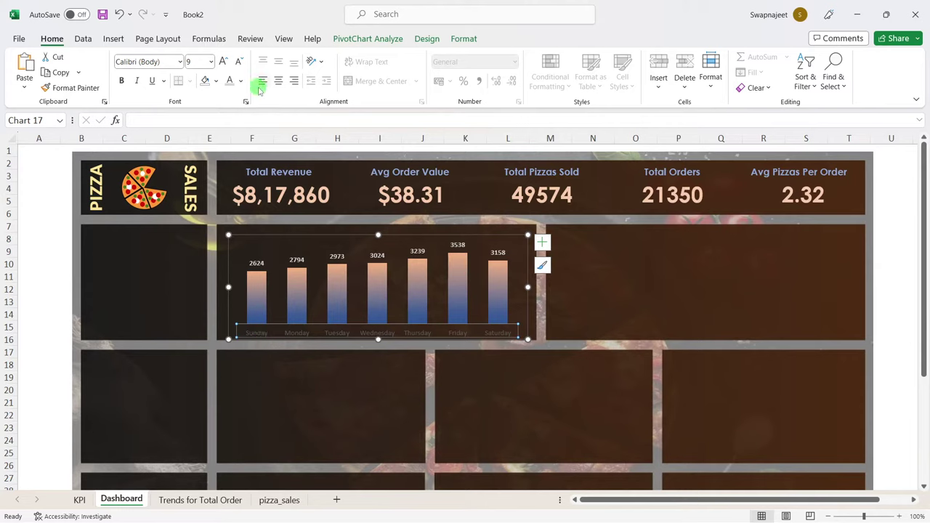
{"action": "left_click", "coordinate": [233, 82]}
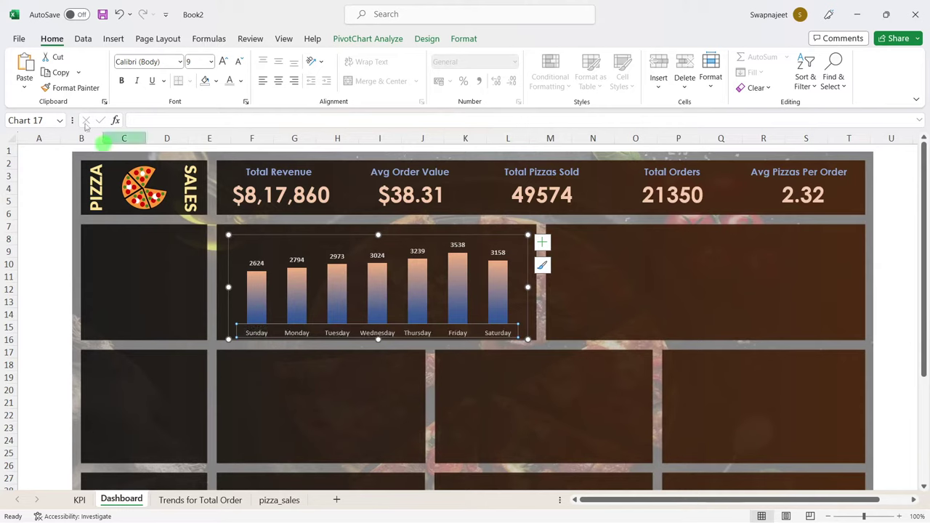
{"action": "left_click", "coordinate": [122, 80]}
{"action": "left_click", "coordinate": [740, 294]}
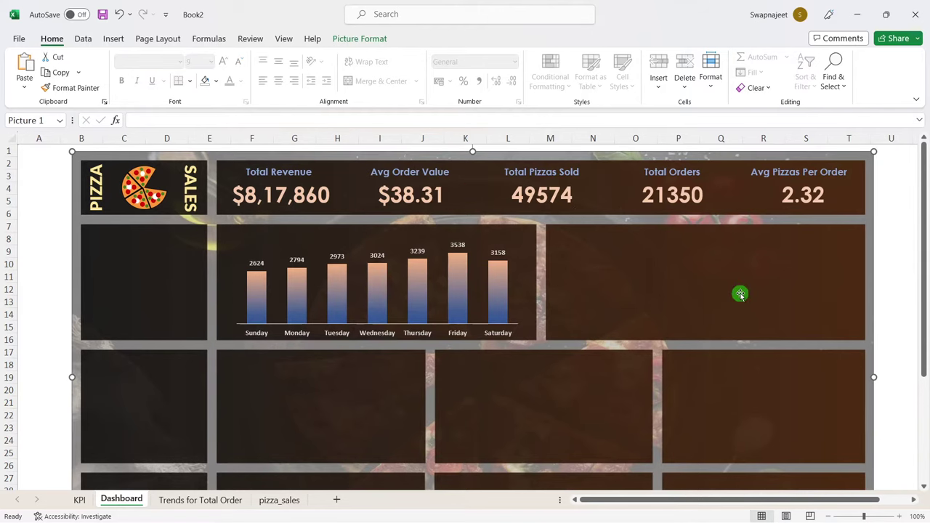
{"action": "left_click", "coordinate": [892, 252]}
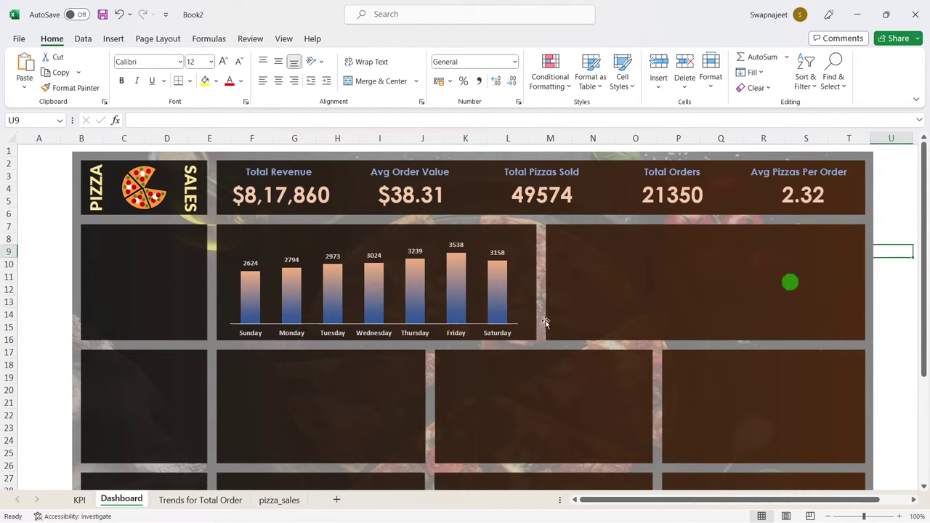
Step: Copy the hourly trend line chart from Trends for Total Order and paste it onto Dashboard
{"action": "left_click", "coordinate": [218, 498]}
{"action": "left_click", "coordinate": [338, 349]}
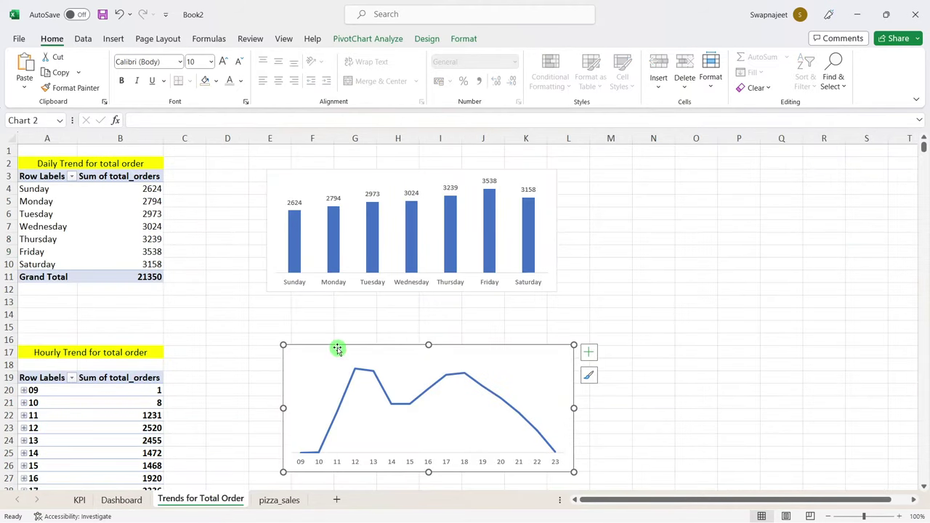
{"action": "left_click", "coordinate": [80, 501]}
{"action": "left_click", "coordinate": [106, 500]}
{"action": "key", "text": "ctrl+v"}
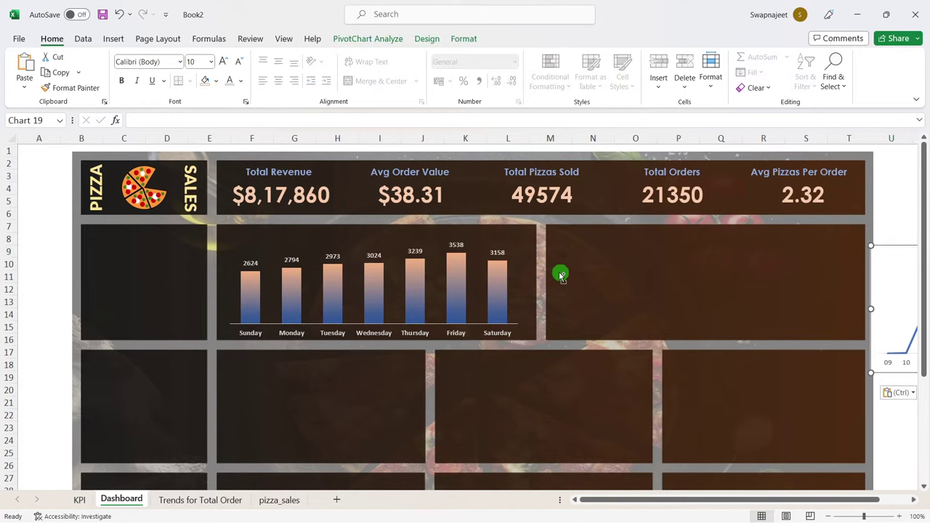
Step: Move and resize the line chart to fit the upper-right panel beside the weekday chart
{"action": "left_click_drag", "start_coordinate": [877, 247], "coordinate": [593, 233]}
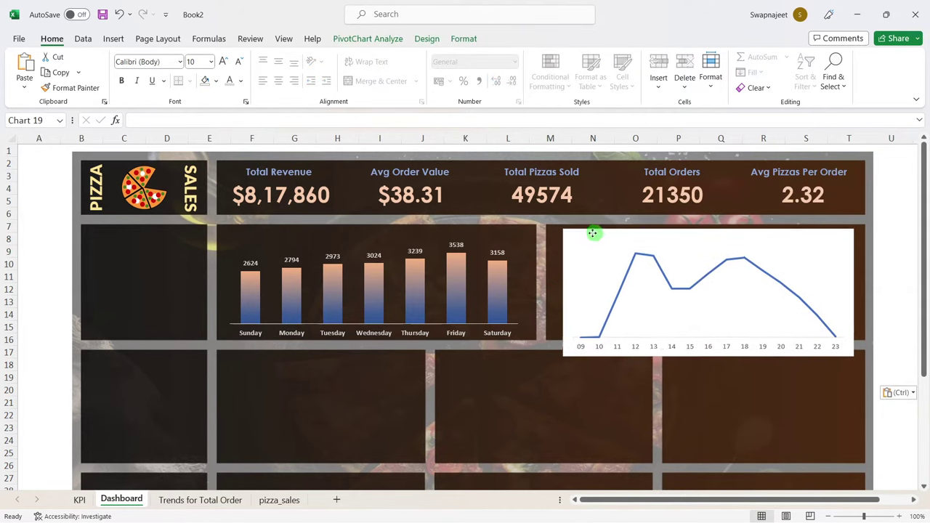
{"action": "left_click_drag", "start_coordinate": [593, 234], "coordinate": [588, 237]}
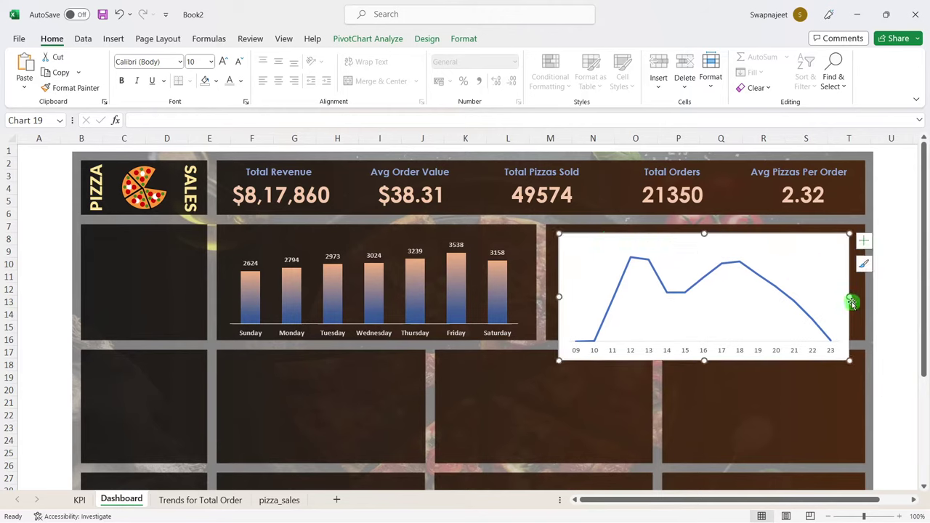
{"action": "left_click_drag", "start_coordinate": [851, 304], "coordinate": [861, 297]}
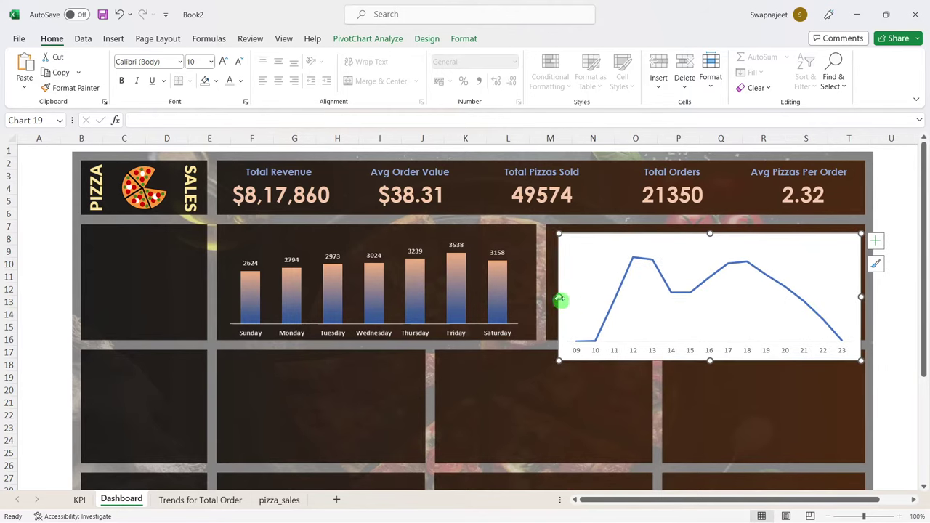
{"action": "left_click_drag", "start_coordinate": [559, 299], "coordinate": [551, 296]}
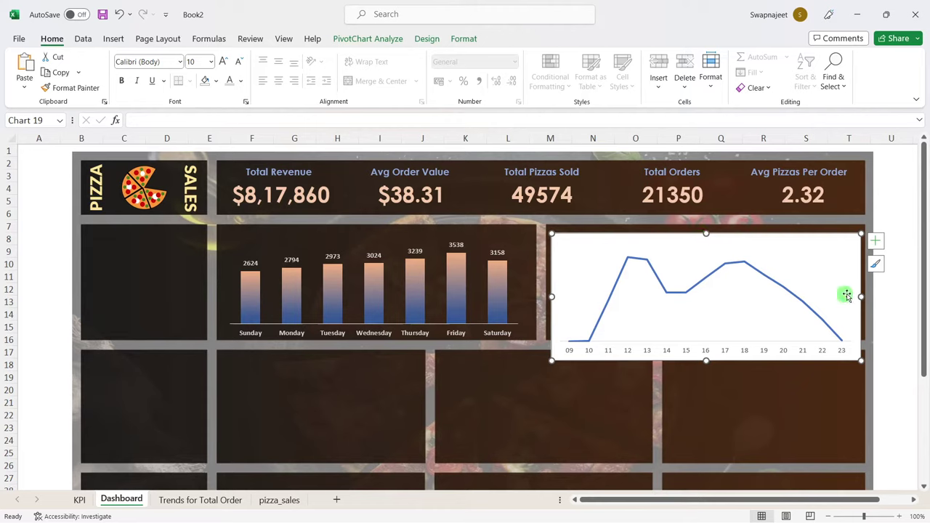
{"action": "left_click_drag", "start_coordinate": [804, 237], "coordinate": [809, 238]}
{"action": "left_click_drag", "start_coordinate": [709, 358], "coordinate": [710, 337]}
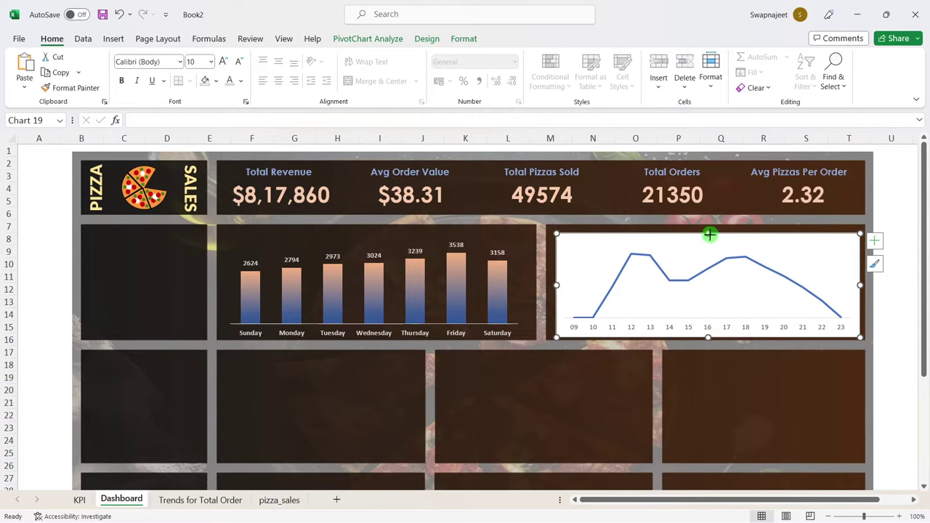
{"action": "left_click_drag", "start_coordinate": [709, 235], "coordinate": [710, 238]}
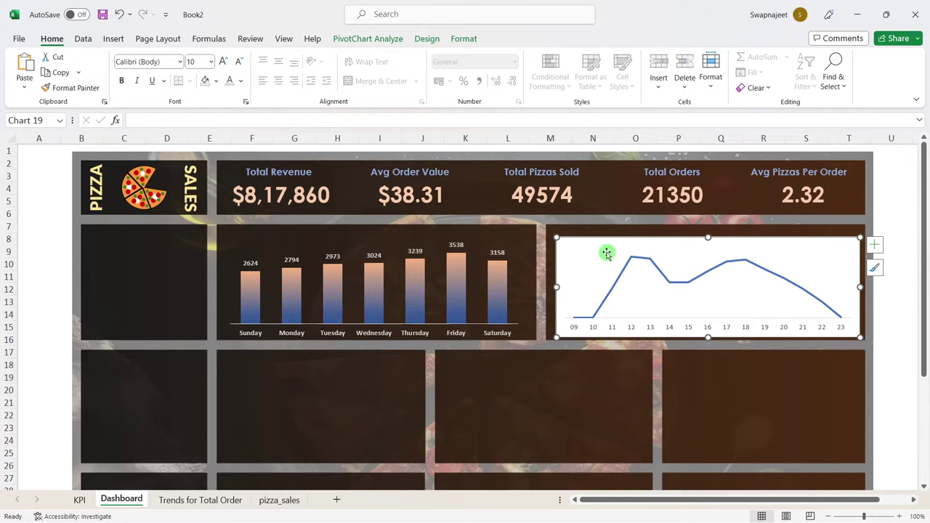
Step: Apply Chart Style 4 to the hourly line chart and open its Format Chart Area settings
{"action": "left_click", "coordinate": [429, 40]}
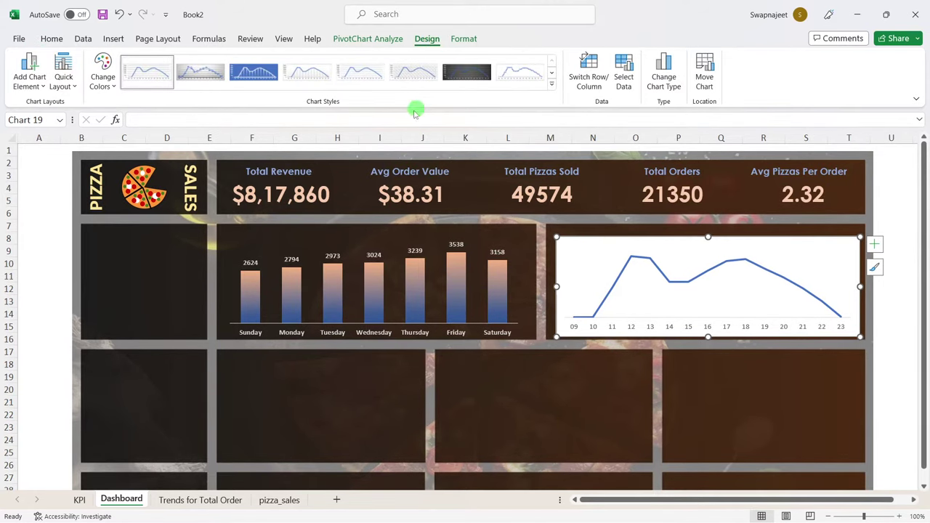
{"action": "left_click", "coordinate": [317, 83]}
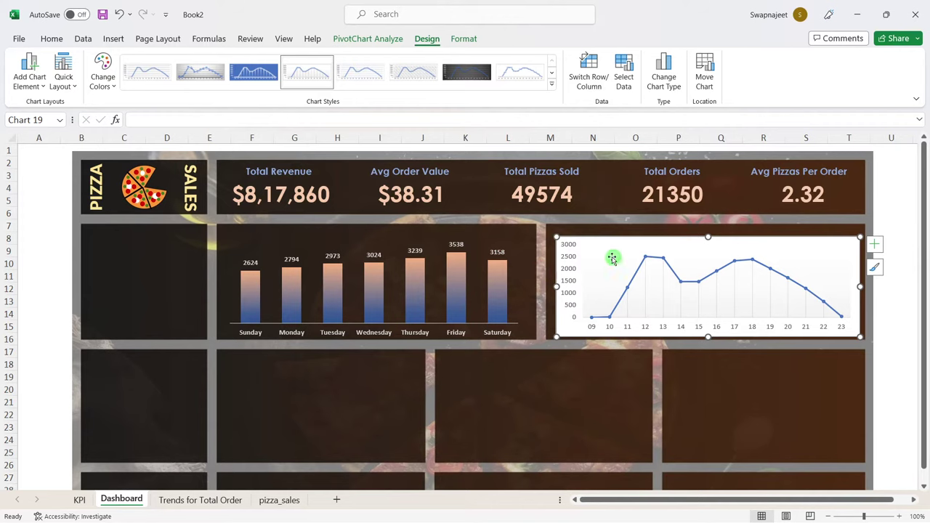
{"action": "right_click", "coordinate": [585, 256]}
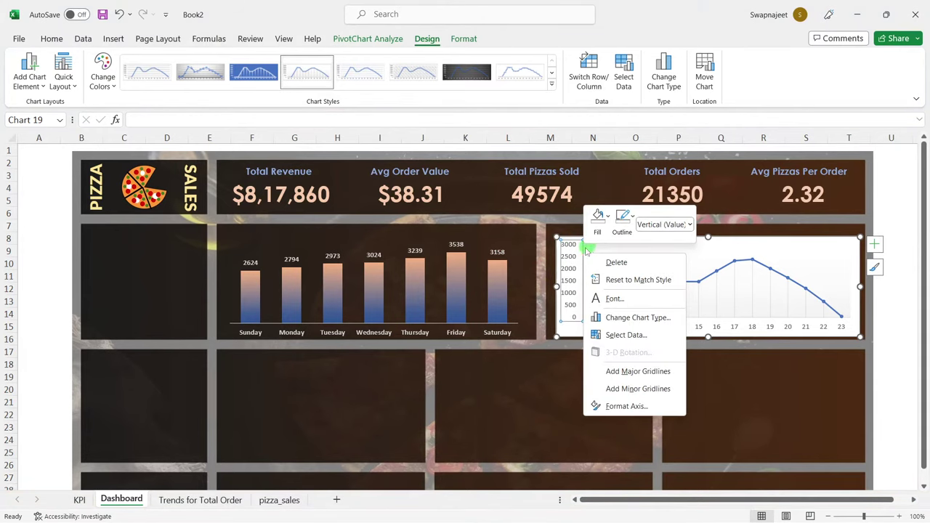
{"action": "right_click", "coordinate": [619, 249]}
{"action": "left_click", "coordinate": [593, 243]}
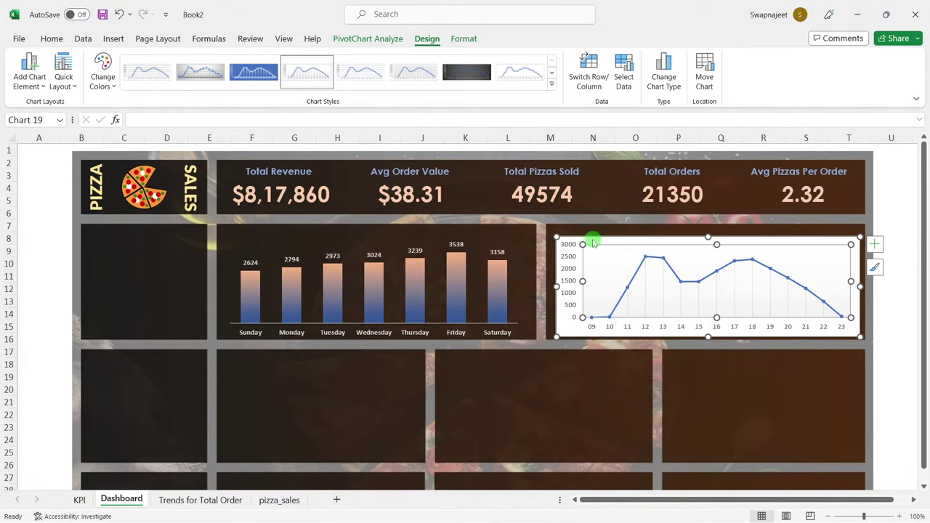
{"action": "right_click", "coordinate": [593, 244]}
{"action": "left_click", "coordinate": [640, 476]}
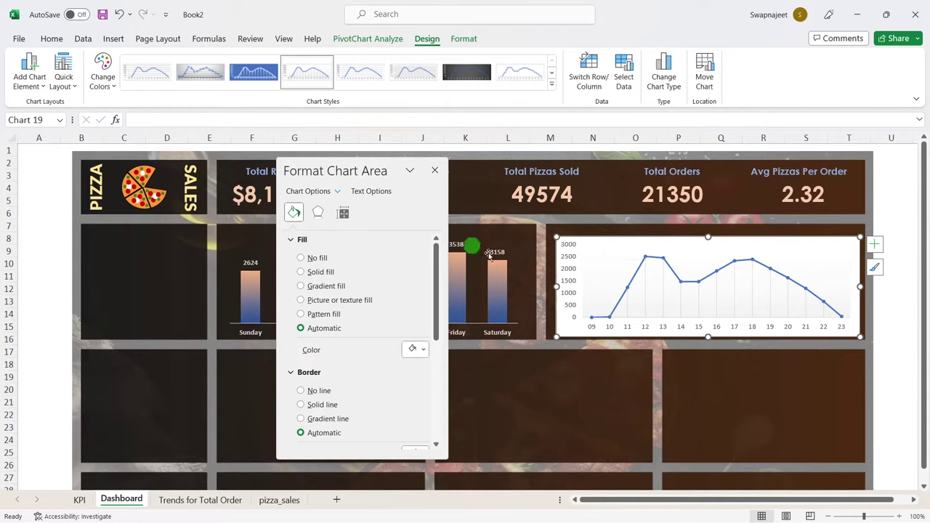
Step: Set the chart area to No fill and No line, and the plot area to No fill
{"action": "left_click", "coordinate": [300, 258]}
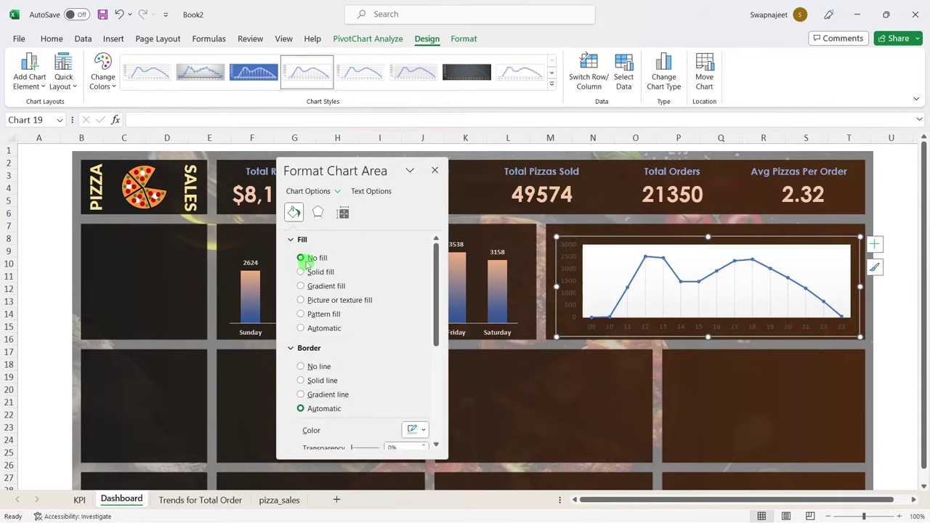
{"action": "left_click", "coordinate": [322, 369]}
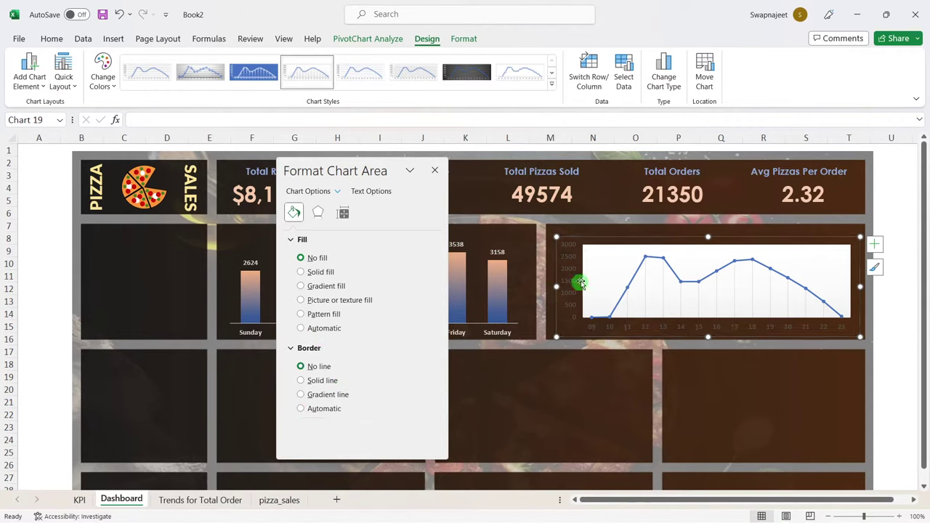
{"action": "left_click", "coordinate": [597, 256]}
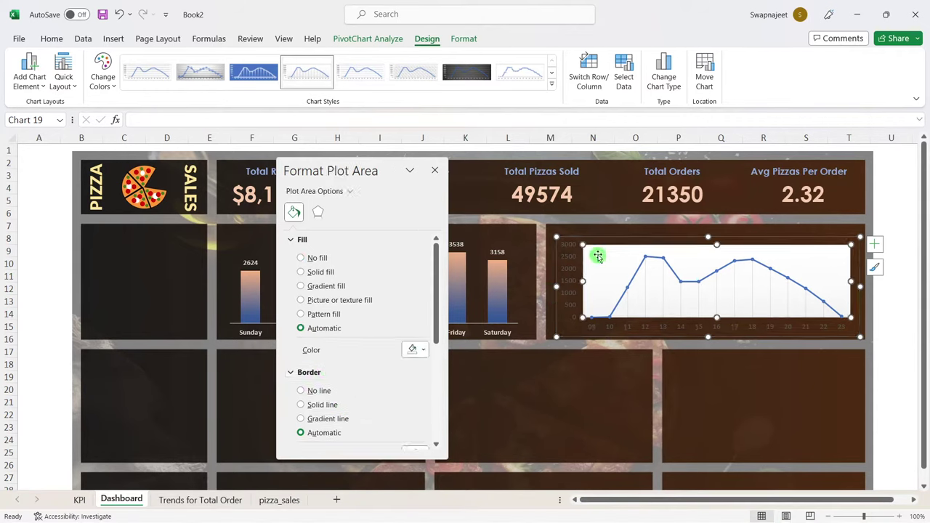
{"action": "left_click", "coordinate": [305, 258]}
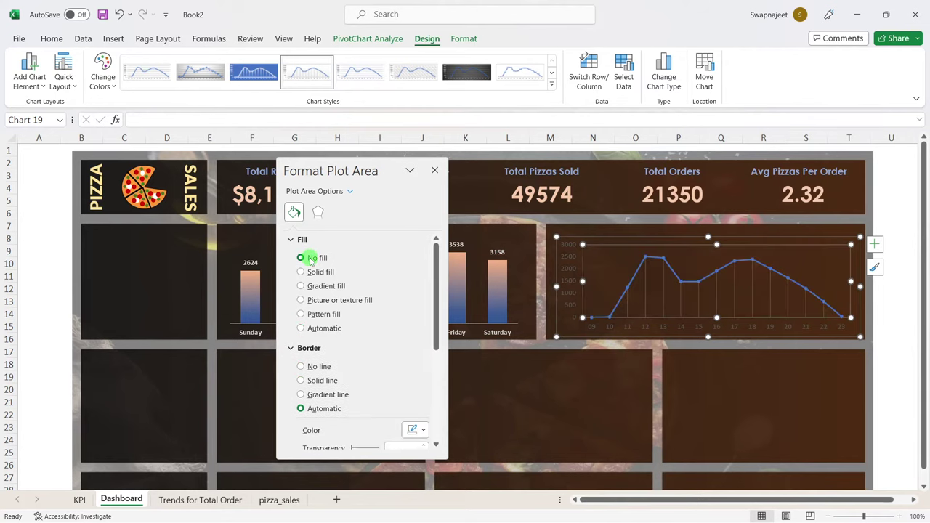
Step: Delete the vertical axis and select the hourly orders line for formatting
{"action": "left_click", "coordinate": [574, 281]}
{"action": "key", "text": "Delete"}
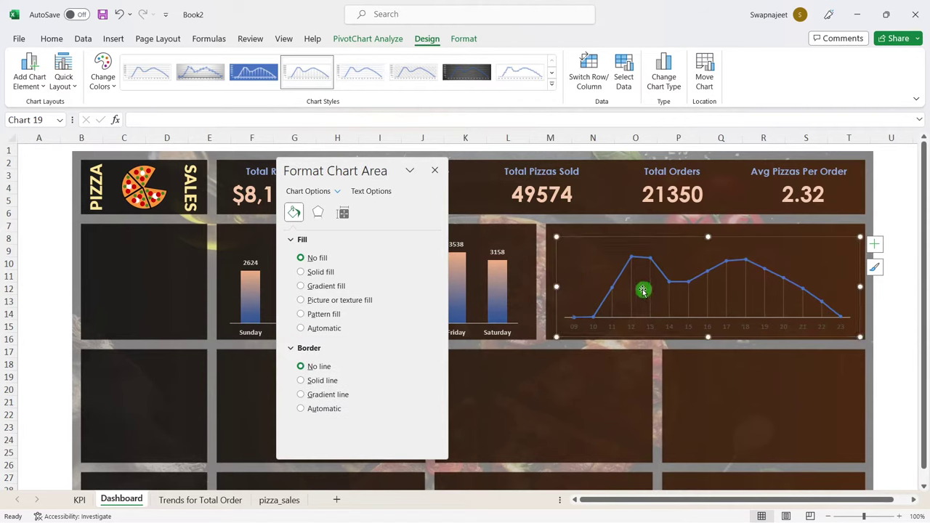
{"action": "left_click", "coordinate": [626, 266]}
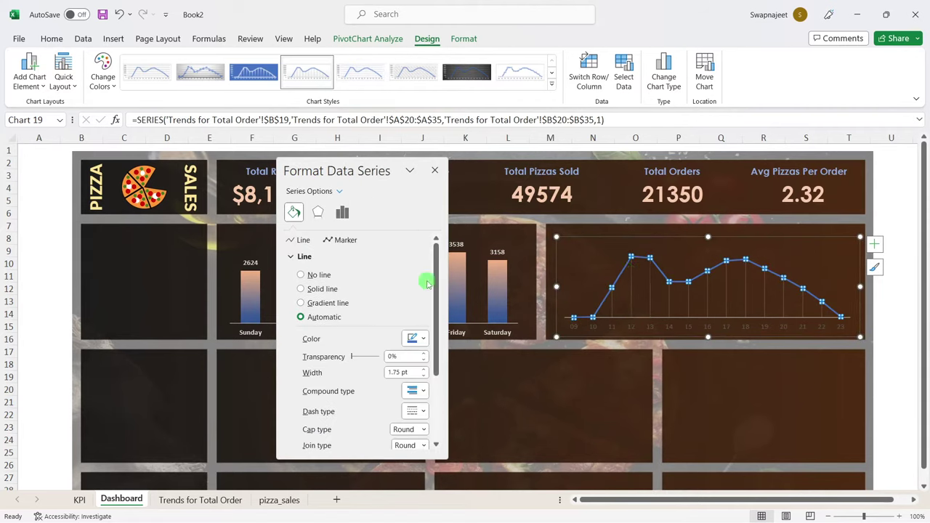
{"action": "scroll", "coordinate": [370, 290], "scroll_direction": "down", "scroll_amount": 1}
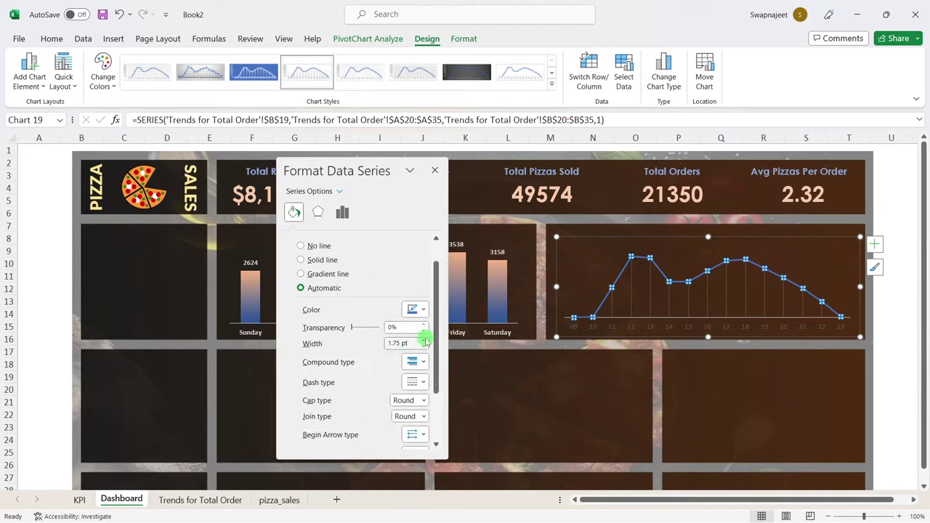
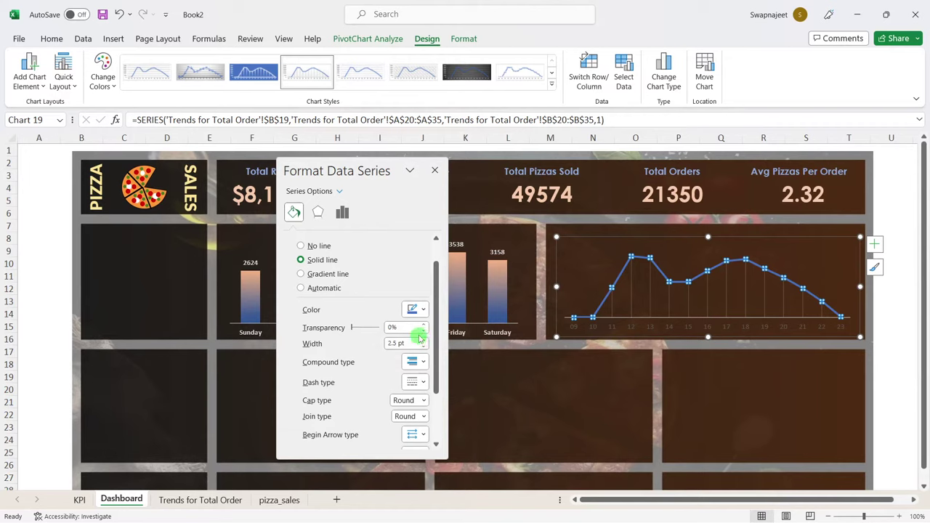
Step: Recolour the hourly trend line dark orange using custom hex colour CC5D12
{"action": "left_click", "coordinate": [418, 309]}
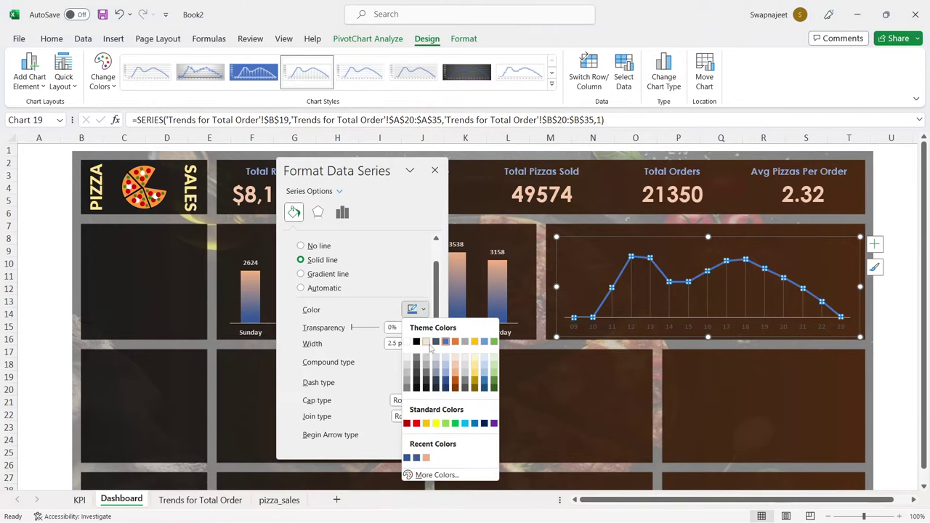
{"action": "left_click", "coordinate": [426, 474]}
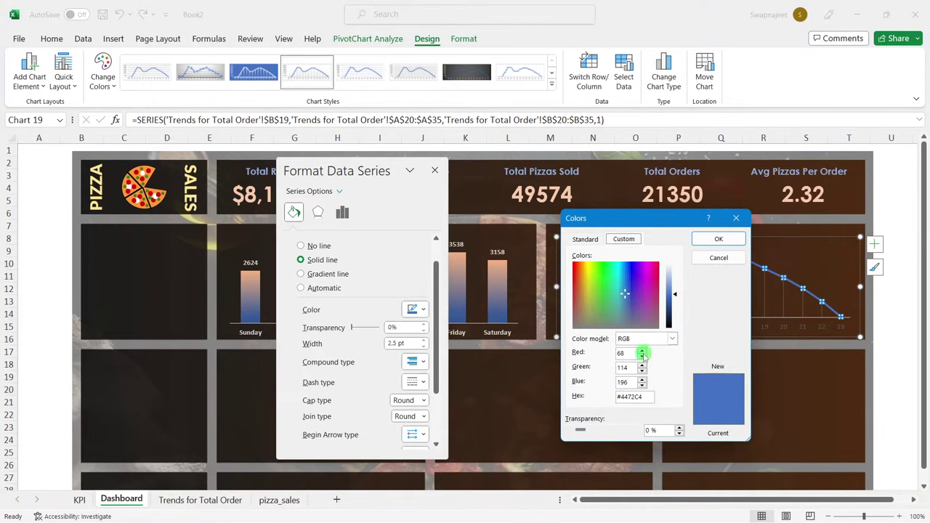
{"action": "left_click_drag", "start_coordinate": [646, 396], "coordinate": [613, 397]}
{"action": "type", "text": "#cc5d12"}
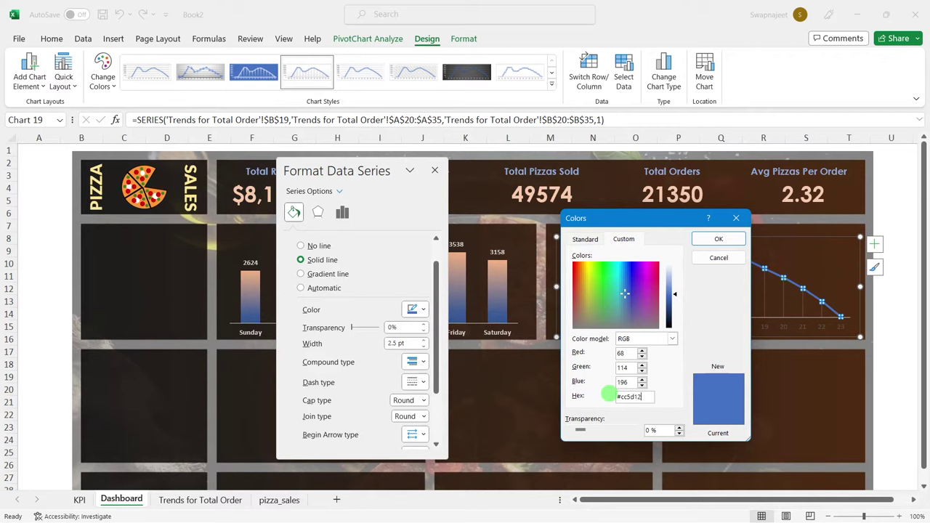
{"action": "key", "text": "Return"}
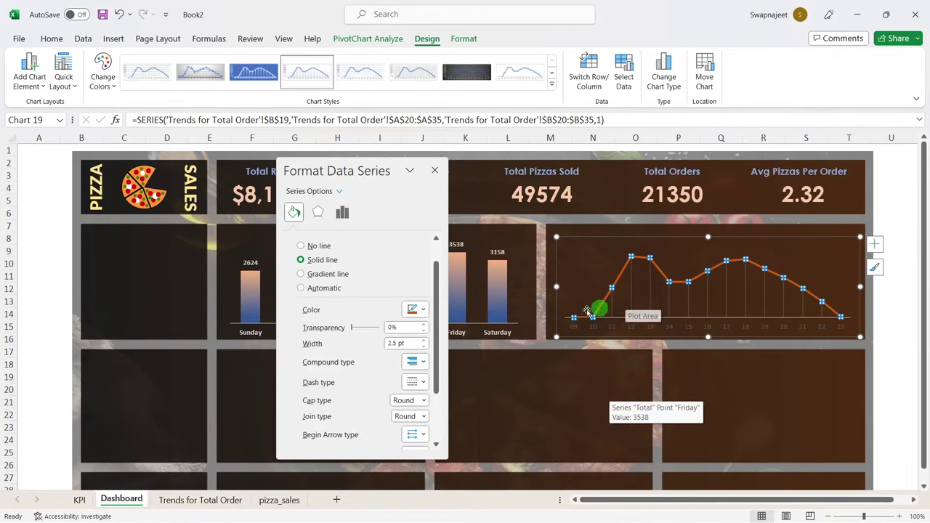
{"action": "scroll", "coordinate": [368, 266], "scroll_direction": "up", "scroll_amount": 2}
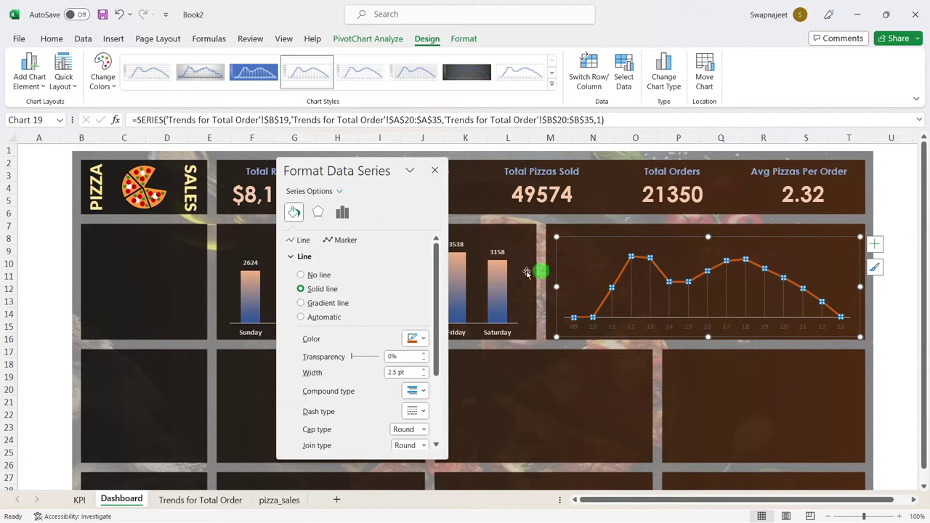
Step: Give the trend line's points built-in circle markers at size 7
{"action": "left_click", "coordinate": [342, 239]}
{"action": "left_click", "coordinate": [293, 257]}
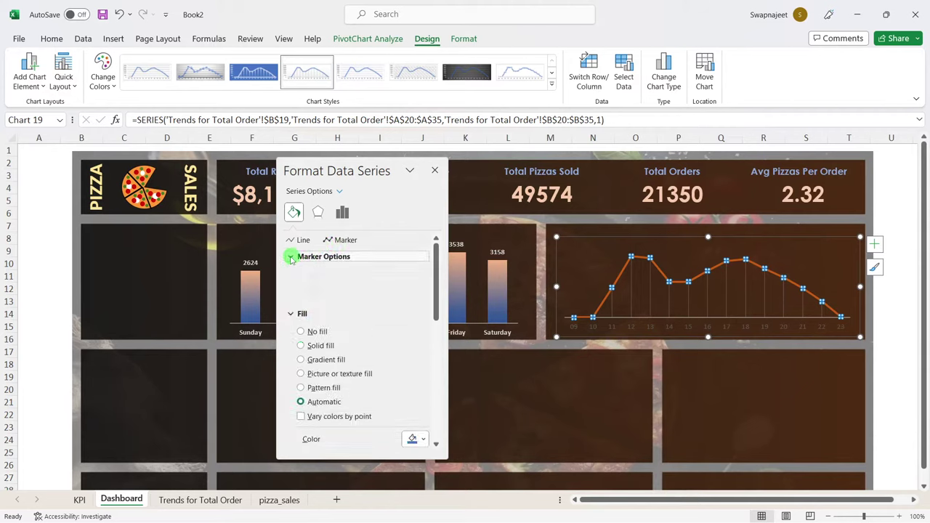
{"action": "left_click", "coordinate": [311, 301]}
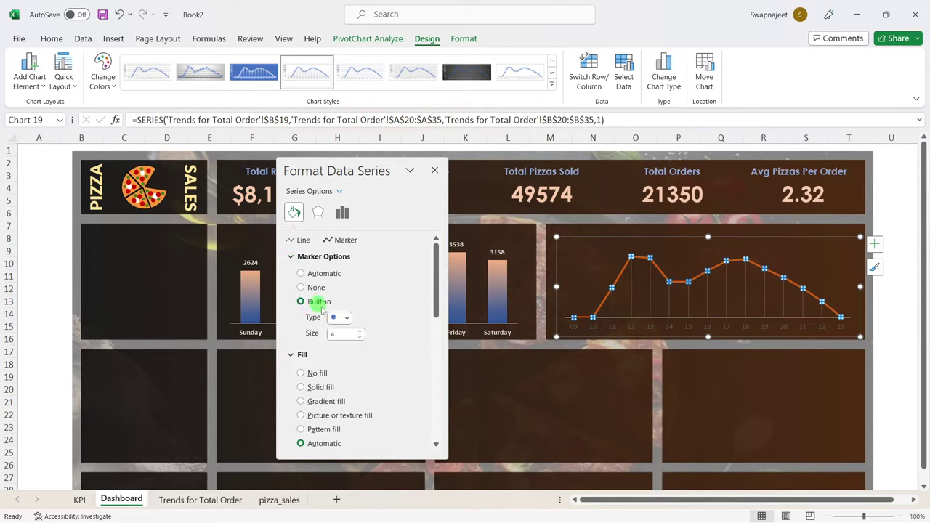
{"action": "left_click", "coordinate": [342, 317]}
{"action": "left_click", "coordinate": [336, 412]}
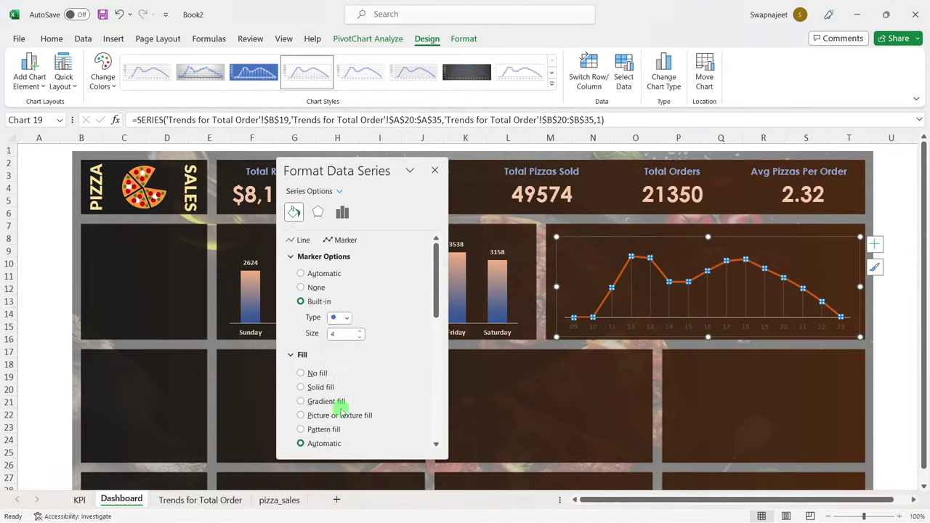
{"action": "left_click", "coordinate": [360, 331]}
{"action": "left_click", "coordinate": [360, 330]}
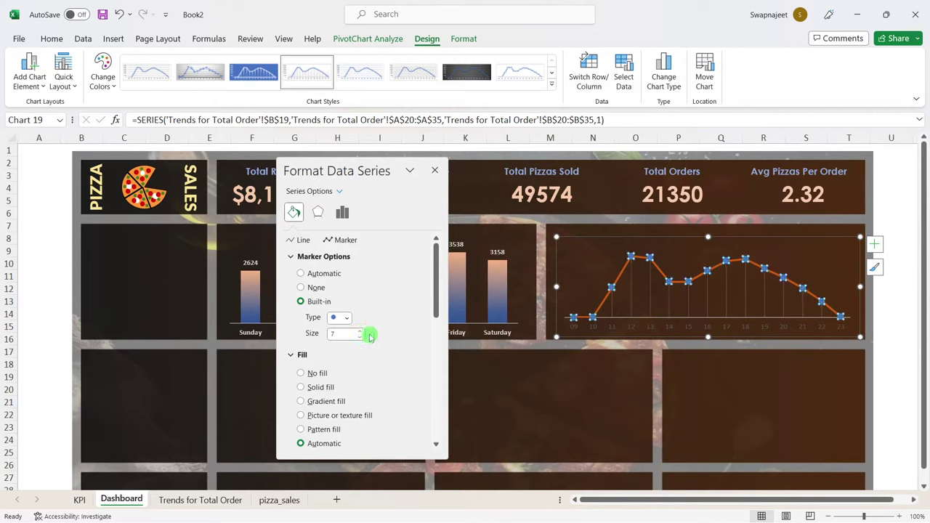
Step: Fill the circle markers with solid blue
{"action": "scroll", "coordinate": [379, 342], "scroll_direction": "down", "scroll_amount": 1}
{"action": "scroll", "coordinate": [379, 342], "scroll_direction": "down", "scroll_amount": 2}
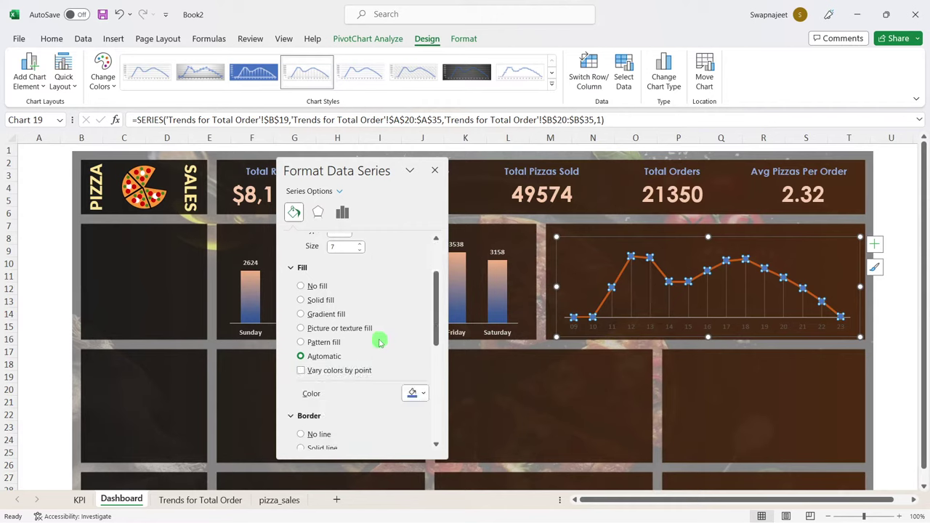
{"action": "scroll", "coordinate": [380, 342], "scroll_direction": "down", "scroll_amount": 2}
{"action": "left_click", "coordinate": [414, 335]}
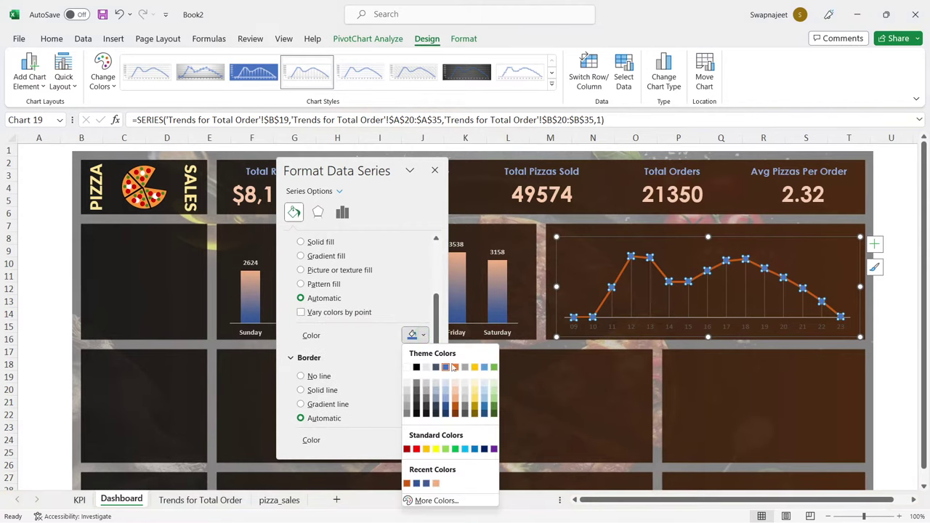
{"action": "left_click", "coordinate": [446, 399]}
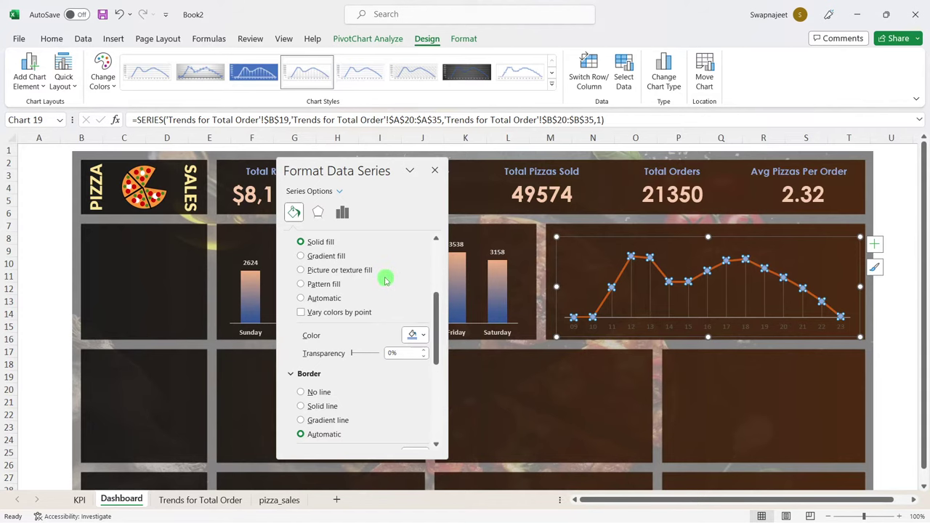
{"action": "scroll", "coordinate": [386, 274], "scroll_direction": "up", "scroll_amount": 2}
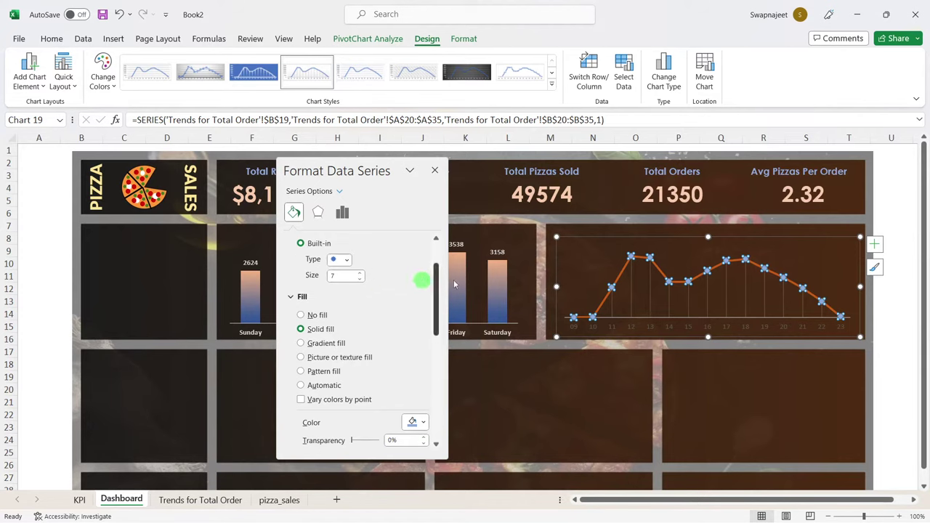
{"action": "left_click", "coordinate": [632, 286]}
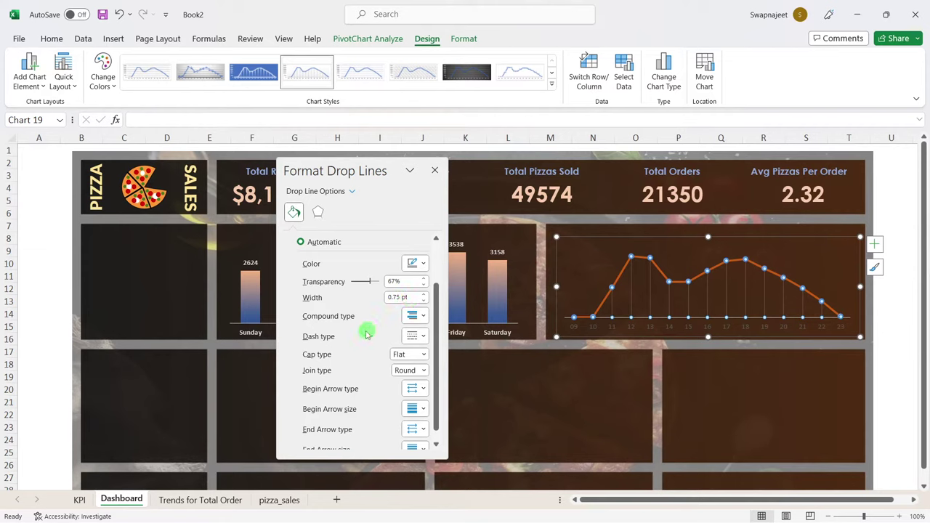
Step: Switch the drop lines to a gradient line and remove the middle 74% stop
{"action": "scroll", "coordinate": [365, 332], "scroll_direction": "down", "scroll_amount": 1}
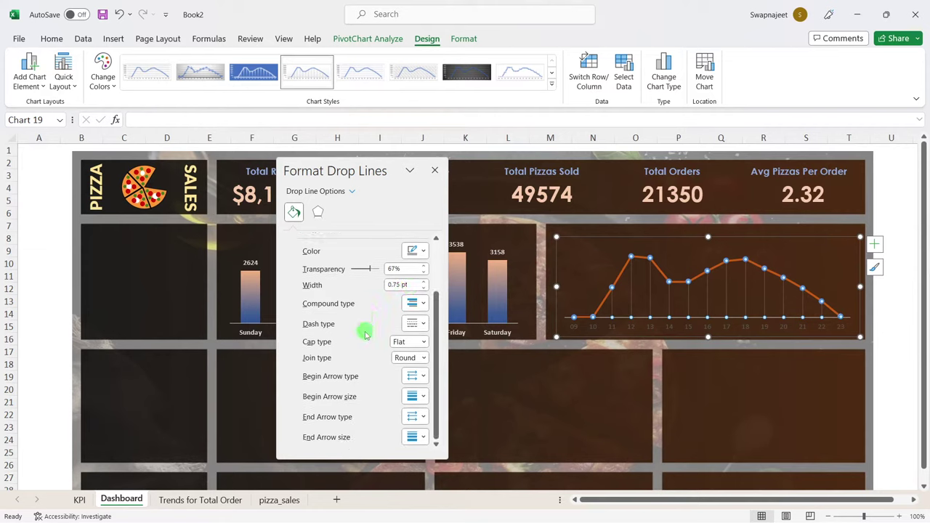
{"action": "scroll", "coordinate": [363, 331], "scroll_direction": "up", "scroll_amount": 4}
{"action": "scroll", "coordinate": [356, 330], "scroll_direction": "up", "scroll_amount": 1}
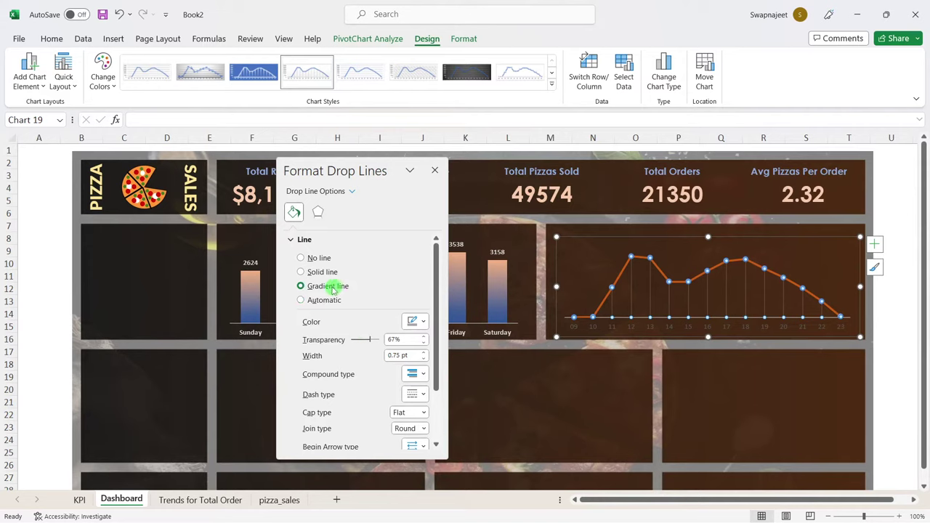
{"action": "scroll", "coordinate": [349, 361], "scroll_direction": "down", "scroll_amount": 2}
{"action": "left_click", "coordinate": [369, 346]}
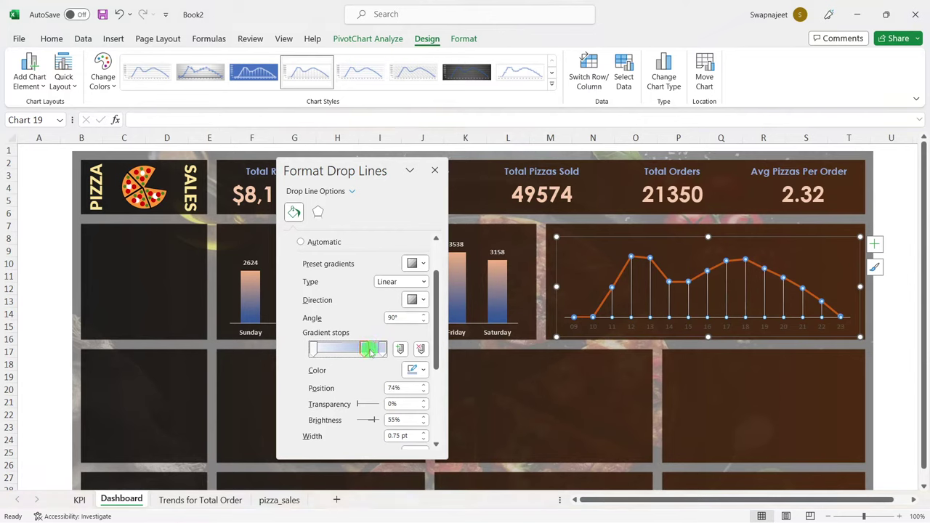
{"action": "left_click_drag", "start_coordinate": [367, 350], "coordinate": [355, 361]}
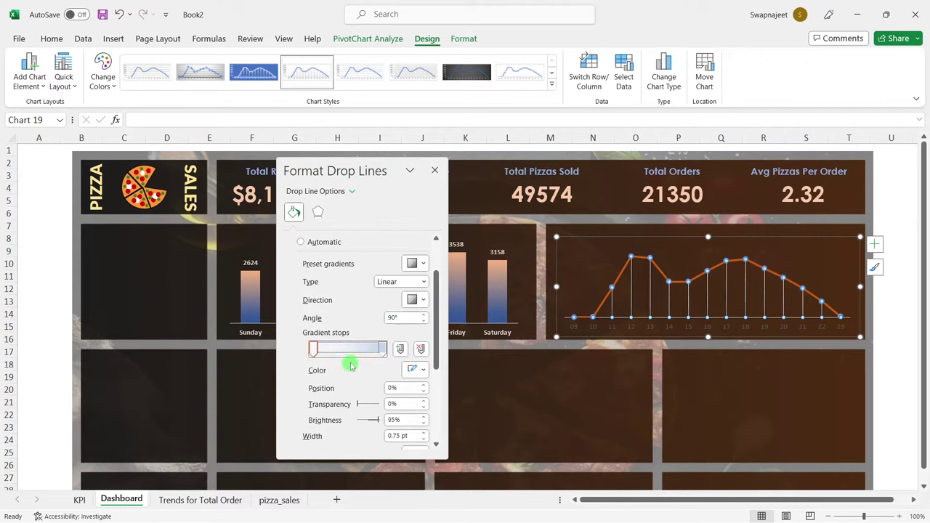
Step: Make the gradient run from light blue to Orange Accent 2 Darker 50%, then close the pane
{"action": "left_click", "coordinate": [414, 371]}
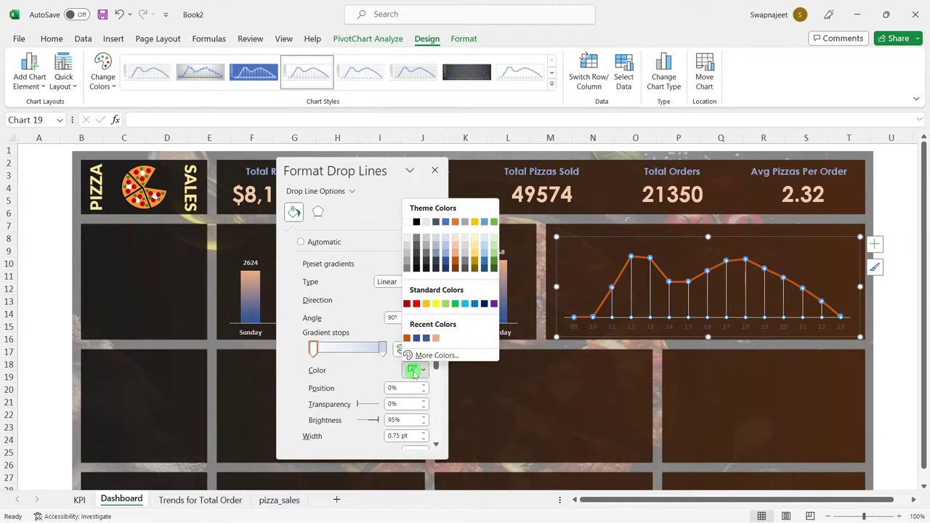
{"action": "left_click", "coordinate": [446, 254]}
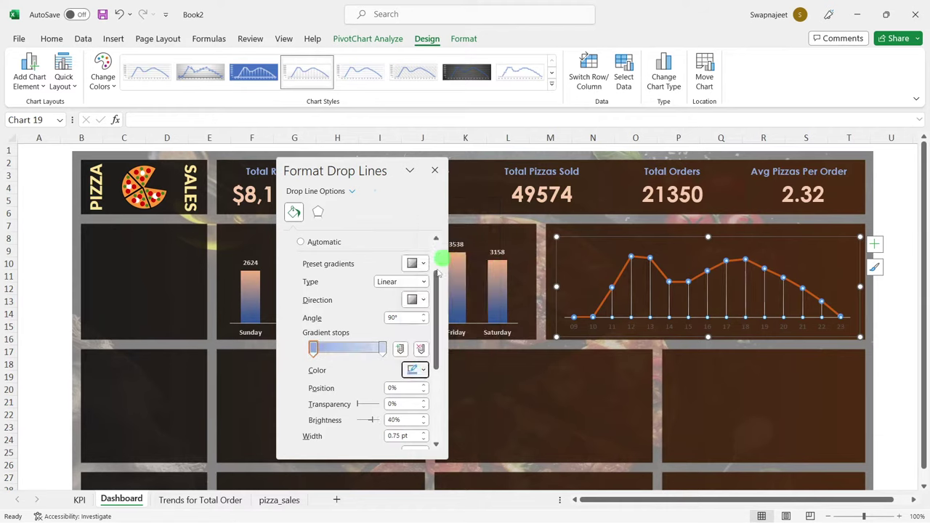
{"action": "left_click", "coordinate": [383, 349]}
{"action": "left_click", "coordinate": [410, 369]}
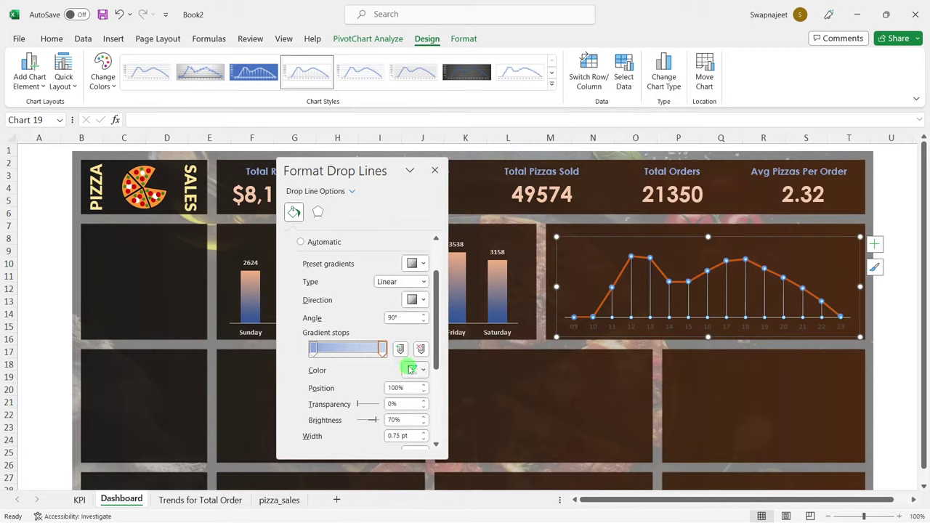
{"action": "left_click", "coordinate": [412, 370]}
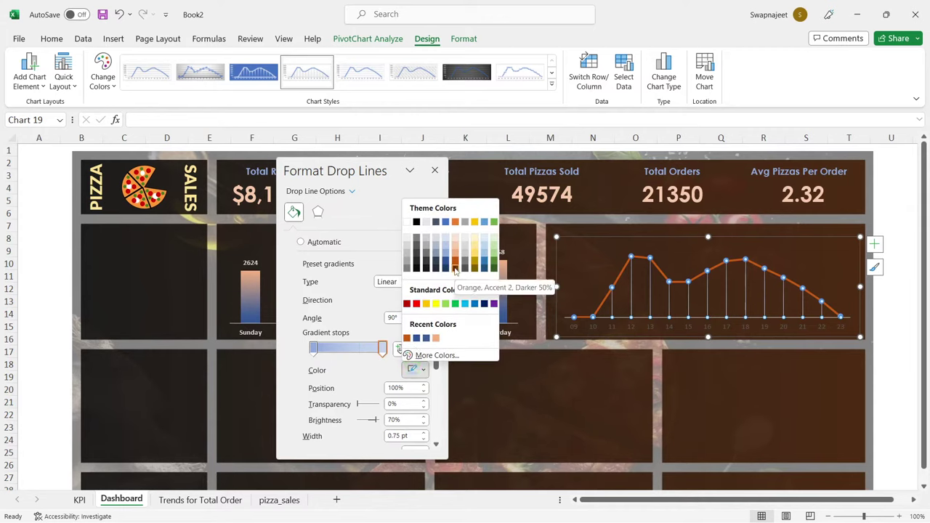
{"action": "left_click", "coordinate": [454, 267]}
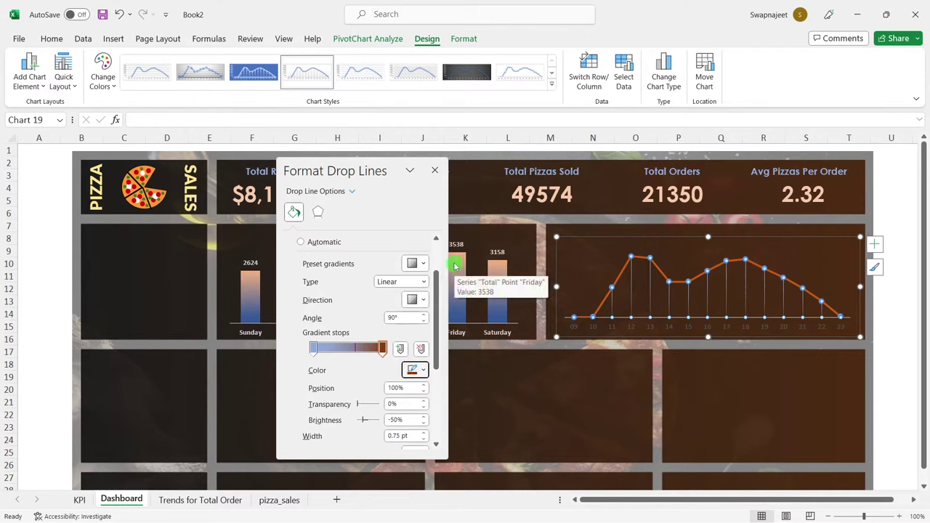
{"action": "left_click", "coordinate": [434, 176]}
{"action": "left_click", "coordinate": [893, 275]}
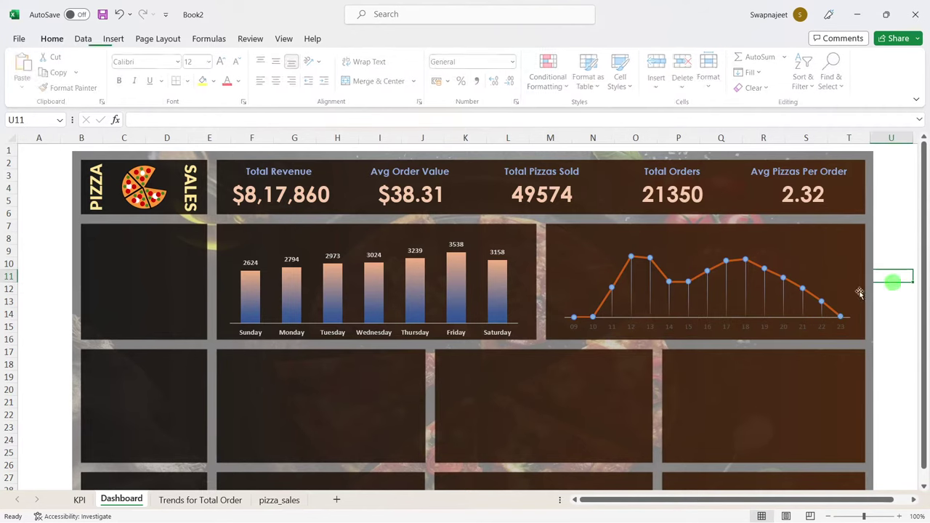
Step: Stretch the plot area slightly taller and show data labels on the line points
{"action": "left_click", "coordinate": [685, 247]}
{"action": "left_click", "coordinate": [679, 291]}
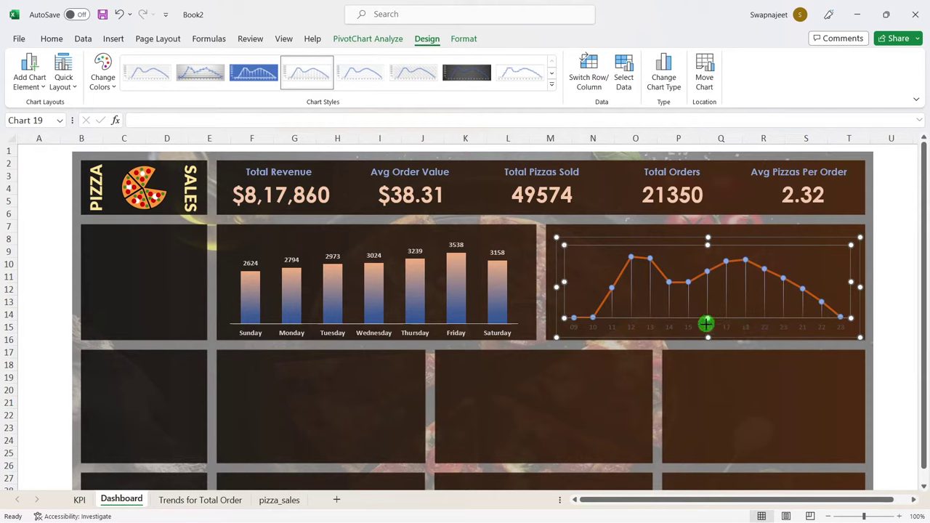
{"action": "left_click_drag", "start_coordinate": [707, 318], "coordinate": [707, 323]}
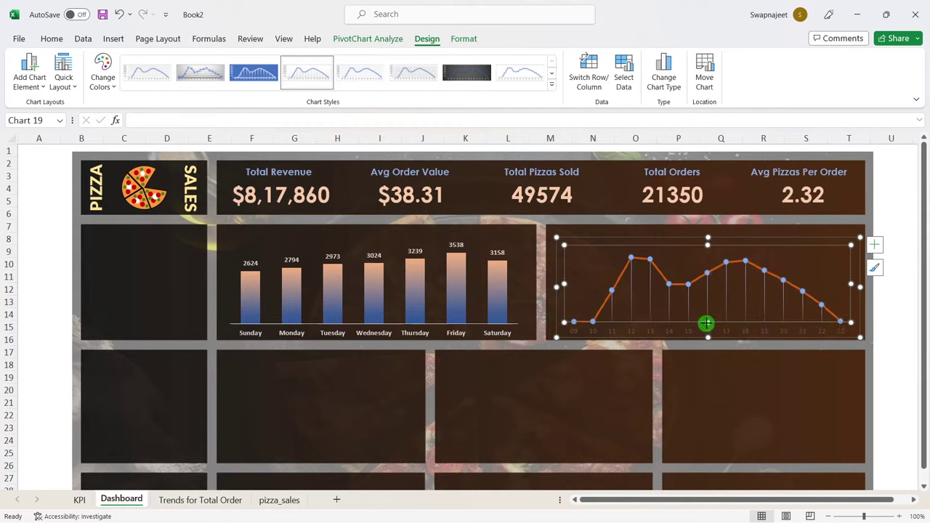
{"action": "left_click", "coordinate": [874, 245]}
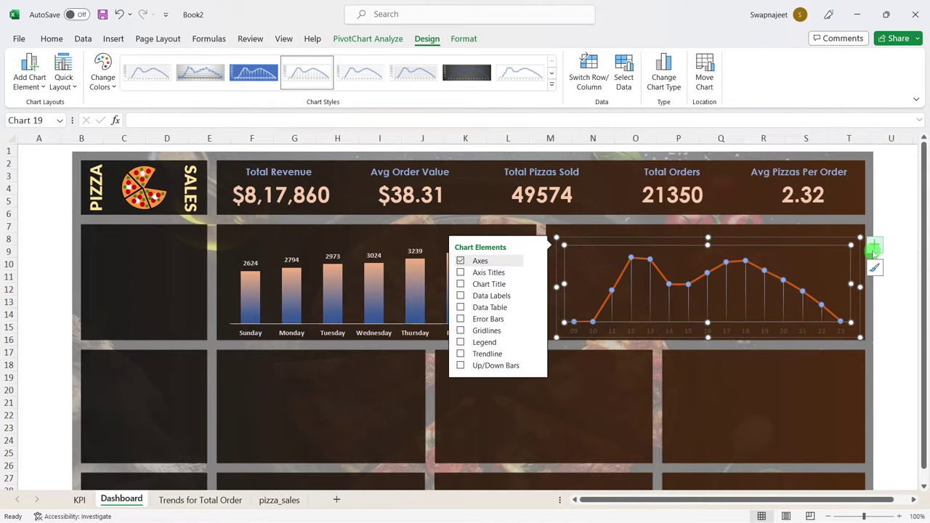
{"action": "left_click", "coordinate": [460, 296]}
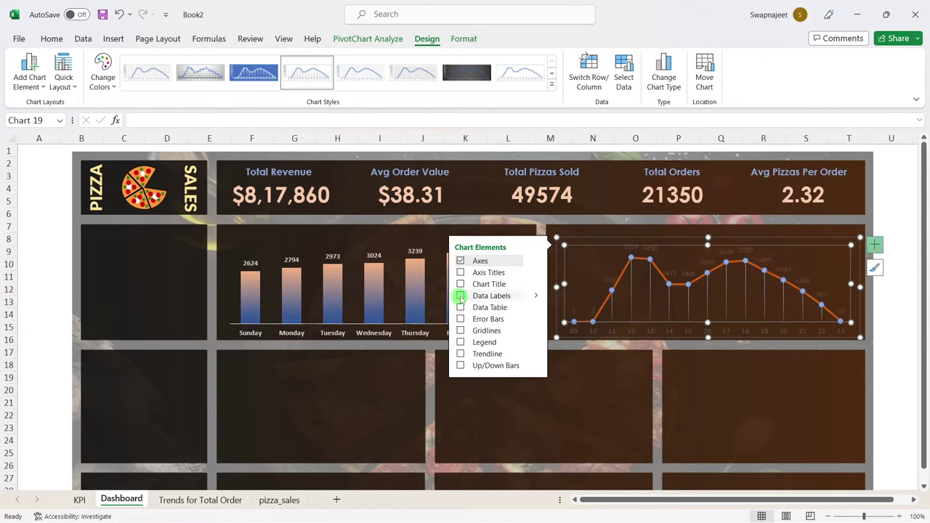
{"action": "left_click", "coordinate": [908, 232]}
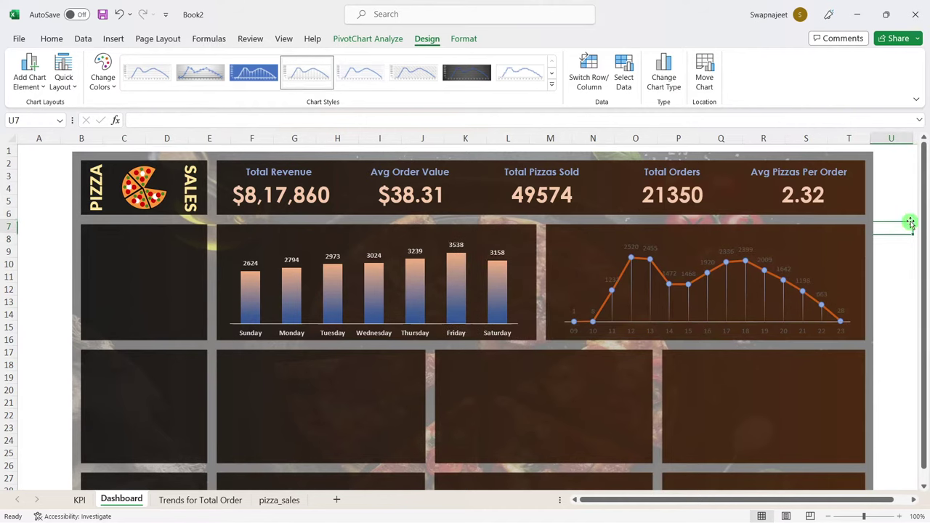
Step: Make the line chart's data labels bold at font size 8.5
{"action": "left_click", "coordinate": [629, 249]}
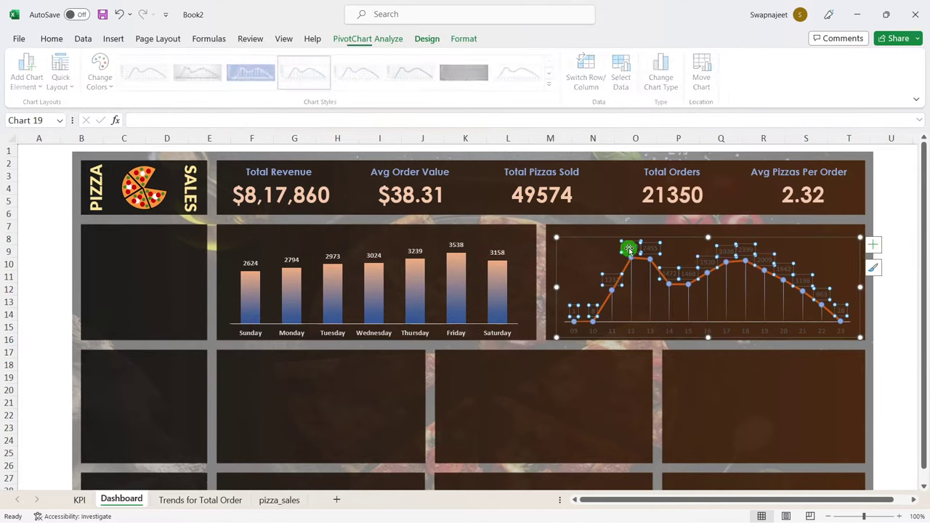
{"action": "left_click", "coordinate": [52, 40]}
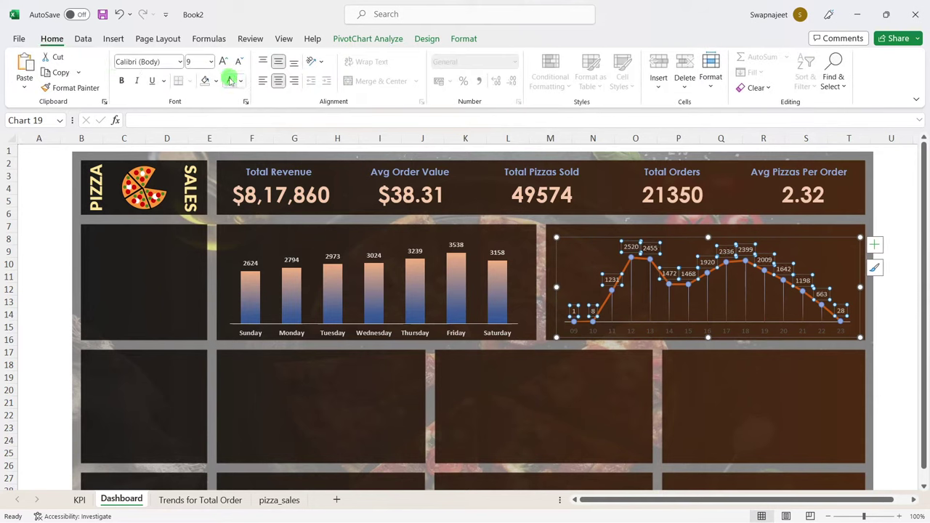
{"action": "left_click", "coordinate": [121, 81]}
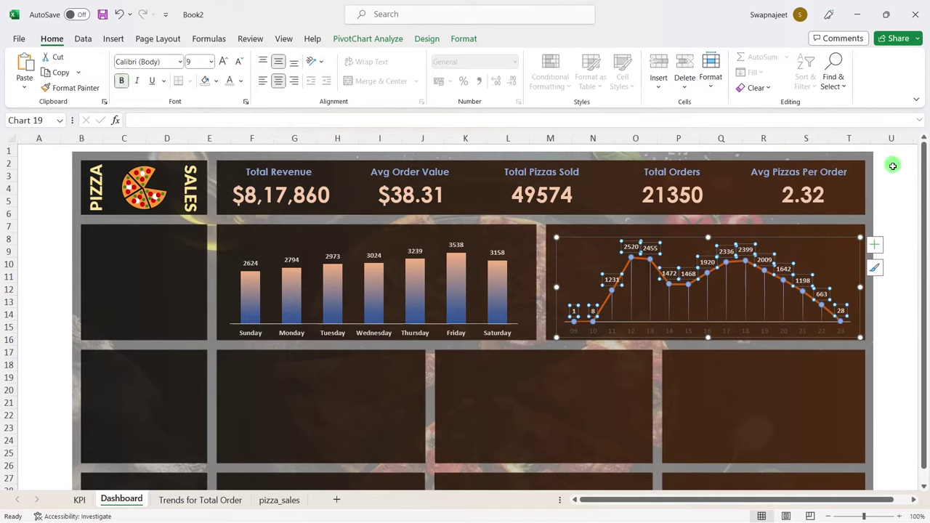
{"action": "left_click", "coordinate": [198, 62]}
{"action": "type", "text": "8.5"}
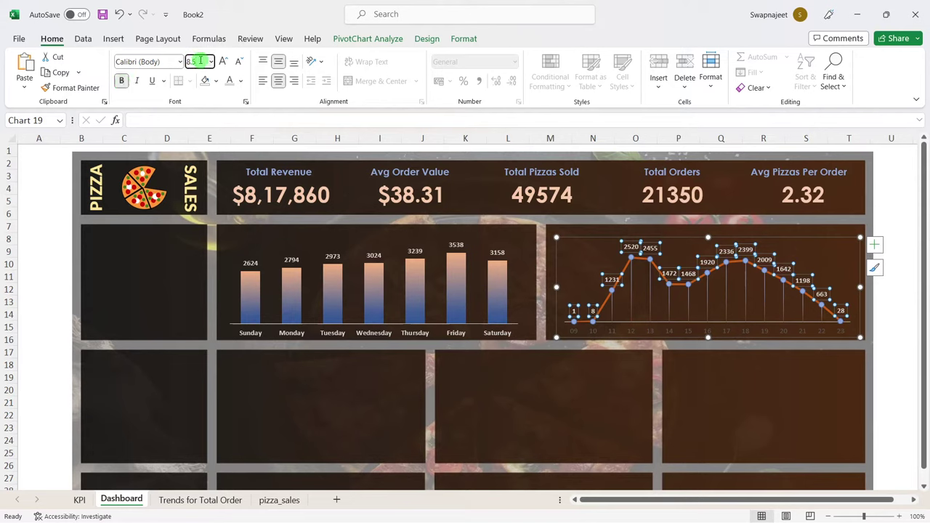
{"action": "key", "text": "Return"}
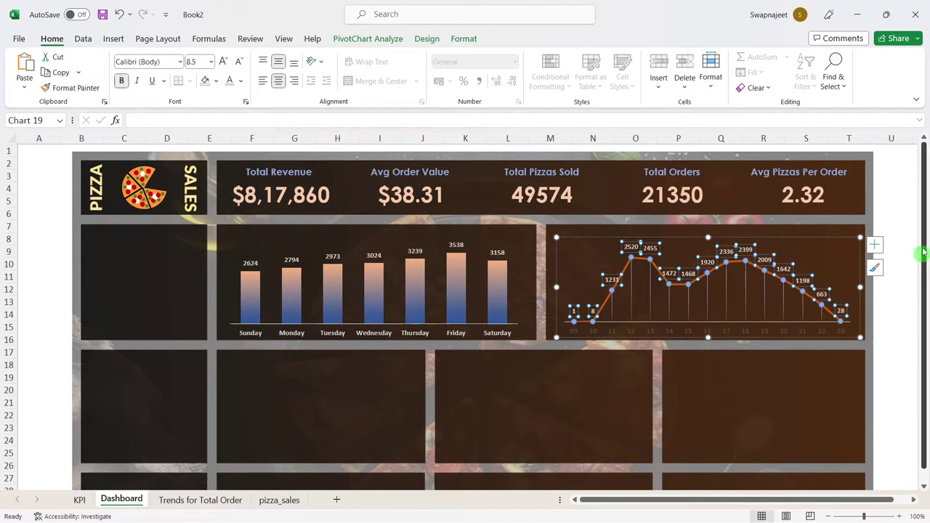
{"action": "left_click", "coordinate": [914, 212]}
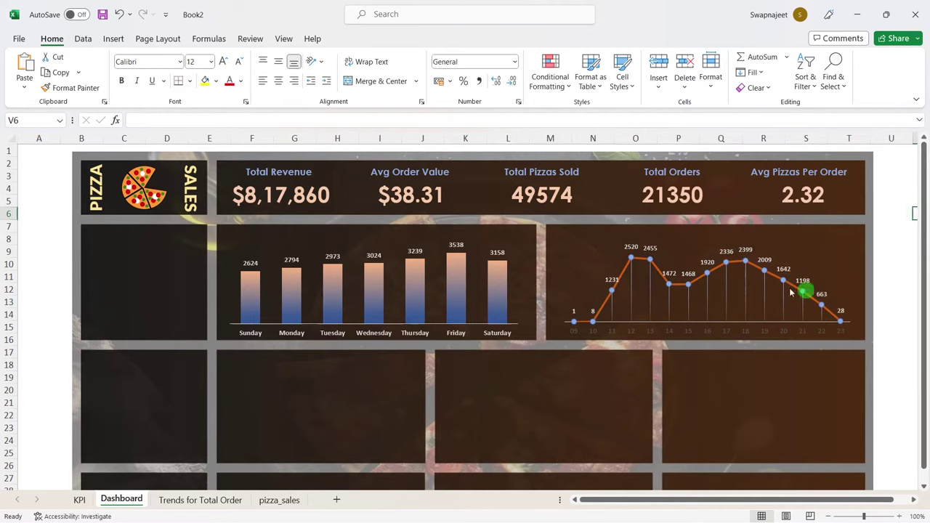
Step: Turn the hour axis labels white and drag the plot area's bottom edge lower
{"action": "left_click", "coordinate": [581, 331]}
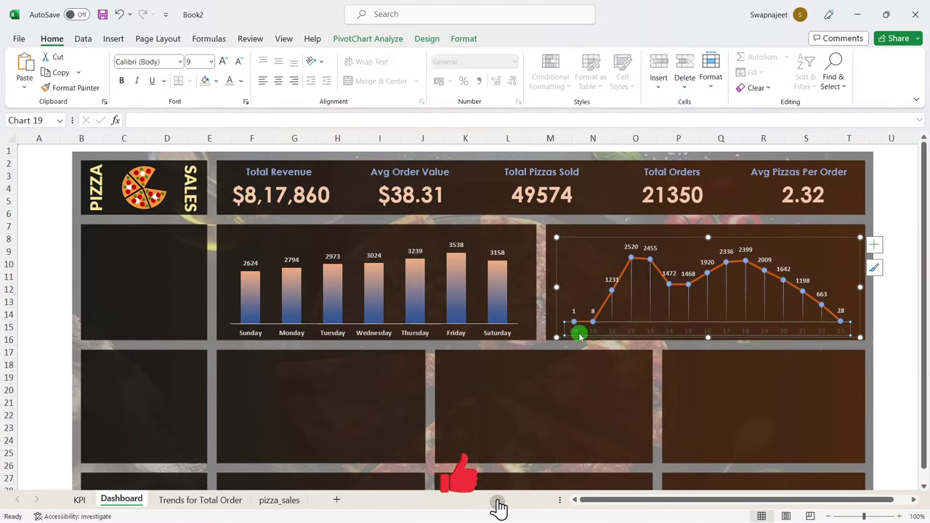
{"action": "left_click", "coordinate": [229, 81]}
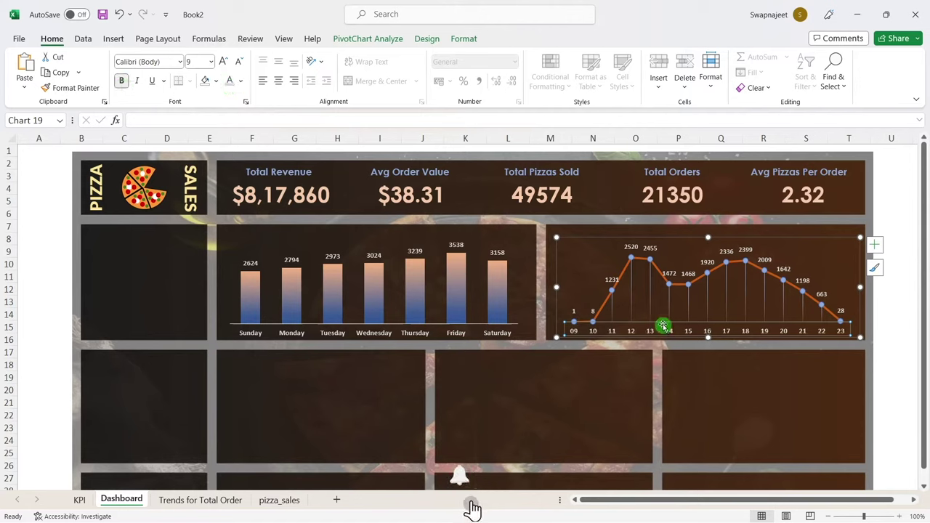
{"action": "left_click", "coordinate": [602, 276]}
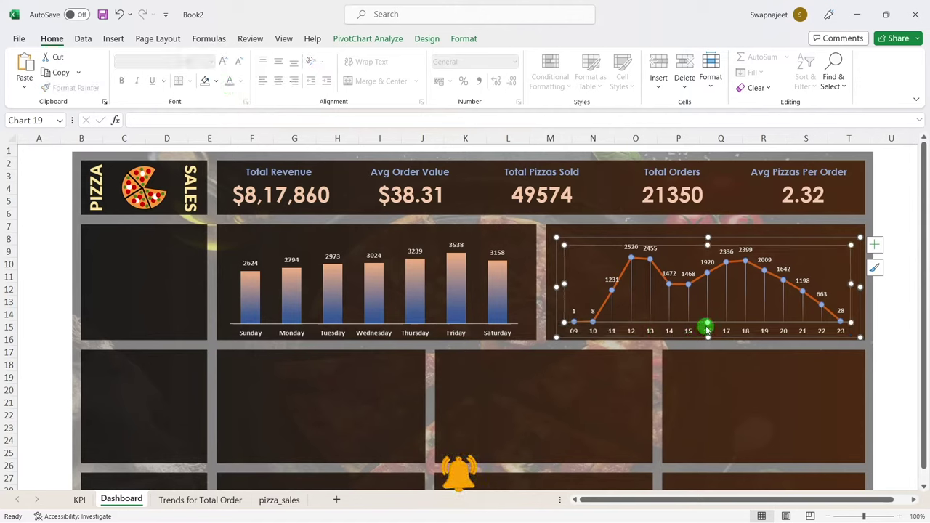
{"action": "left_click", "coordinate": [706, 323]}
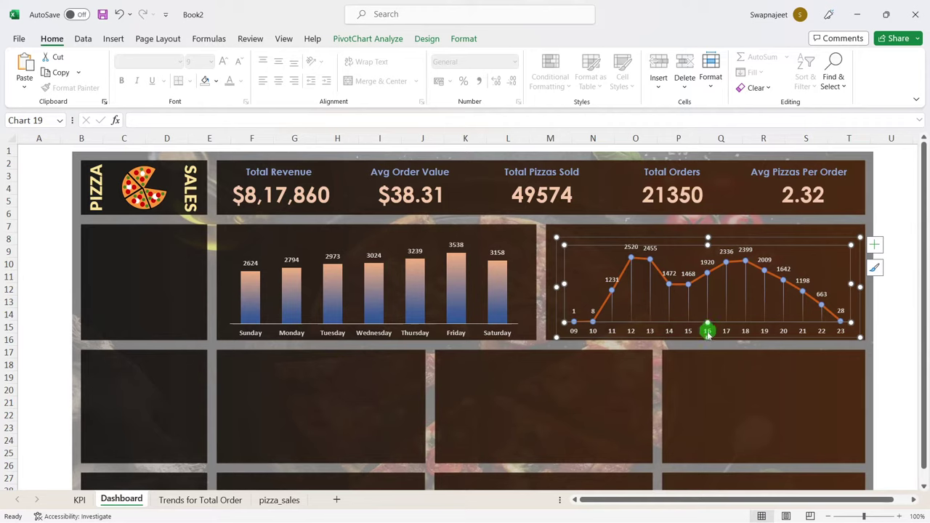
{"action": "left_click_drag", "start_coordinate": [707, 322], "coordinate": [708, 341]}
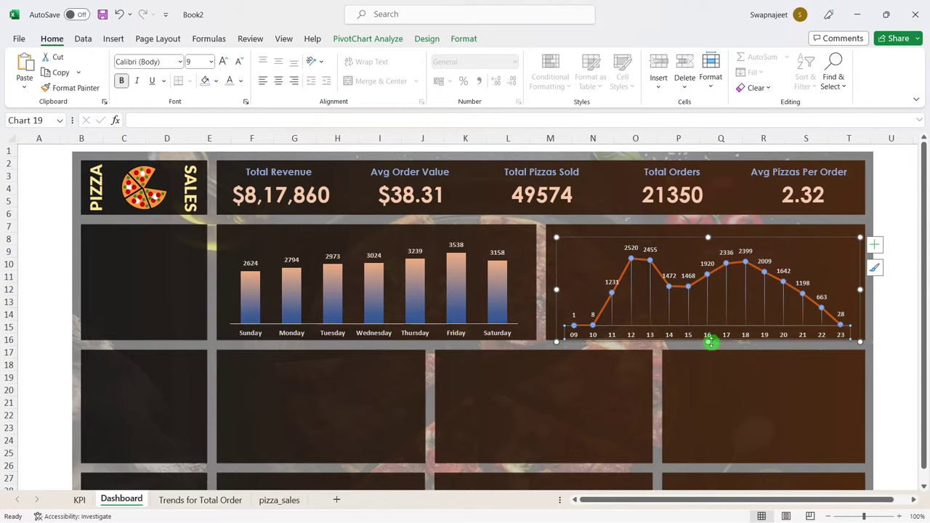
{"action": "left_click_drag", "start_coordinate": [709, 339], "coordinate": [710, 339]}
{"action": "left_click", "coordinate": [883, 298]}
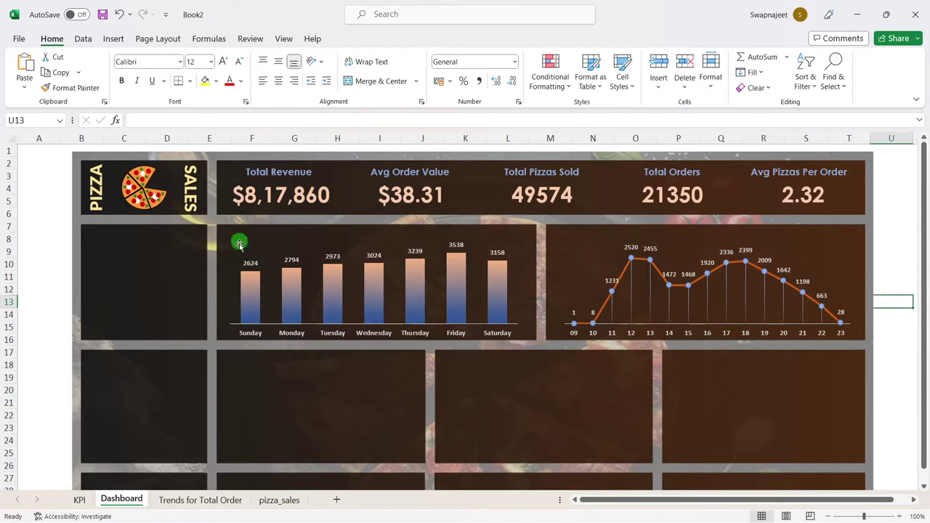
Step: Duplicate the Total Revenue heading onto the bar chart panel, resize it and left-align it
{"action": "left_click", "coordinate": [283, 171]}
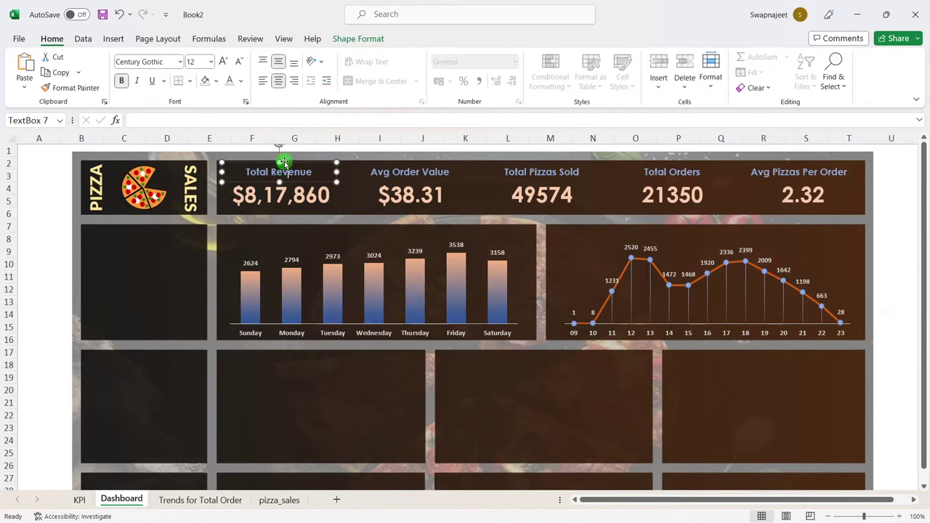
{"action": "key", "text": "ctrl+d"}
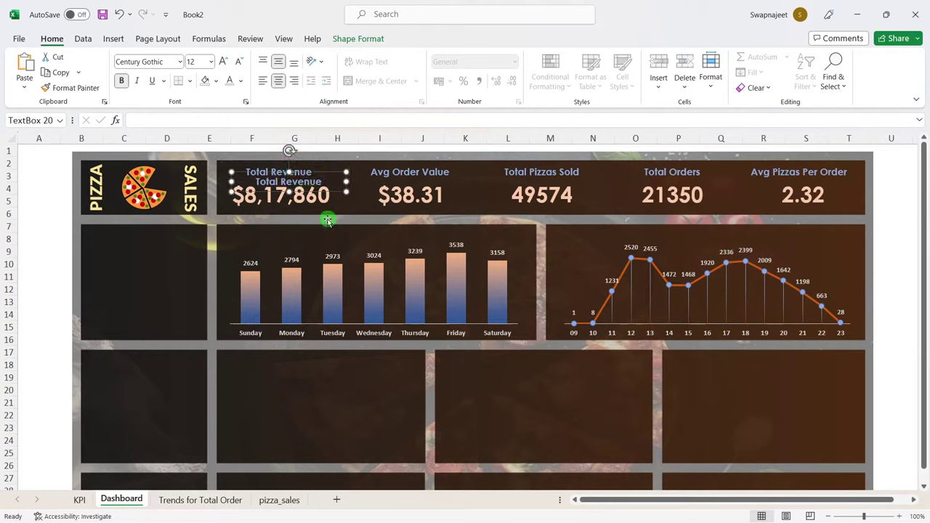
{"action": "left_click_drag", "start_coordinate": [328, 172], "coordinate": [307, 227]}
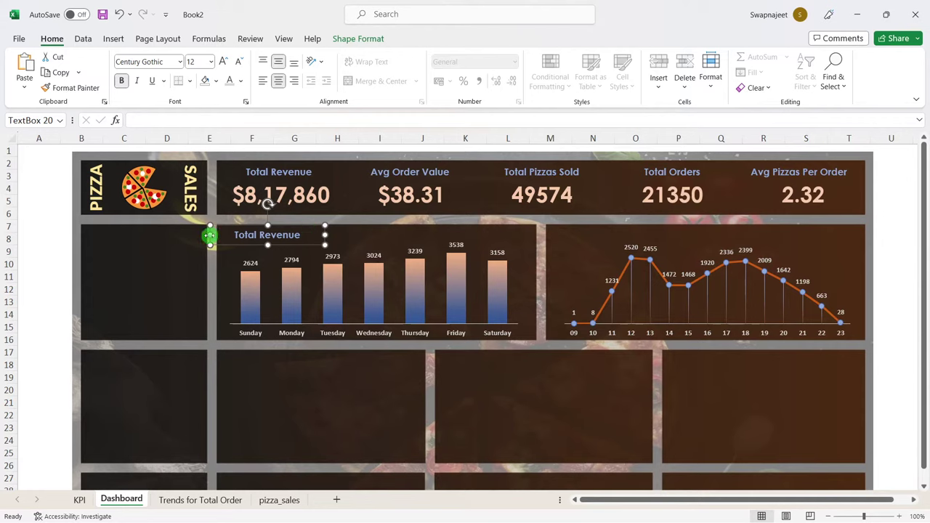
{"action": "left_click_drag", "start_coordinate": [211, 235], "coordinate": [223, 237]}
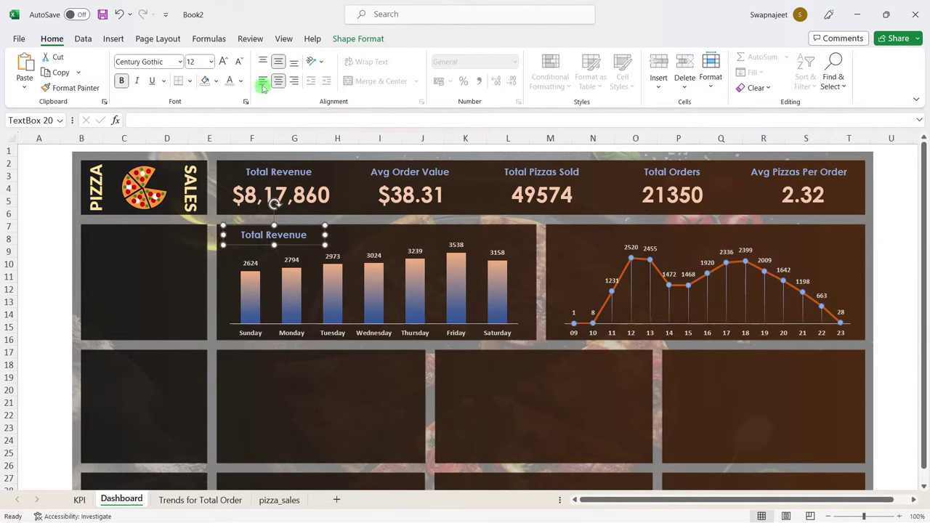
{"action": "left_click", "coordinate": [263, 80]}
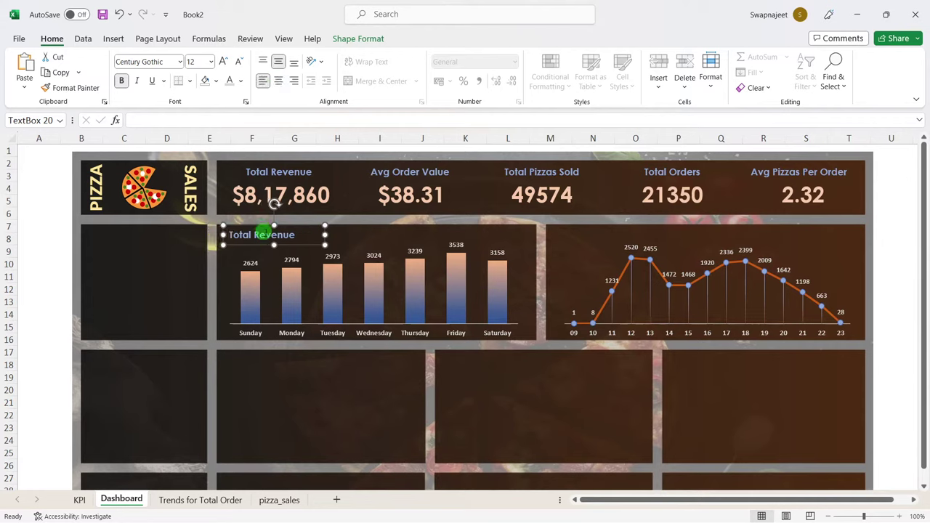
{"action": "left_click_drag", "start_coordinate": [324, 234], "coordinate": [439, 233]}
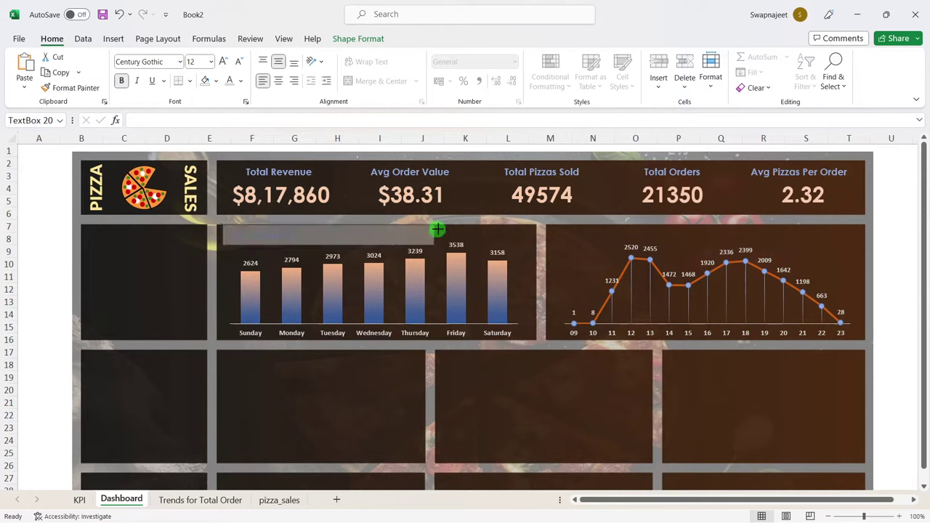
Step: Retype the copied heading as 'Daily Trend for Total Orders'
{"action": "triple_click", "coordinate": [280, 235]}
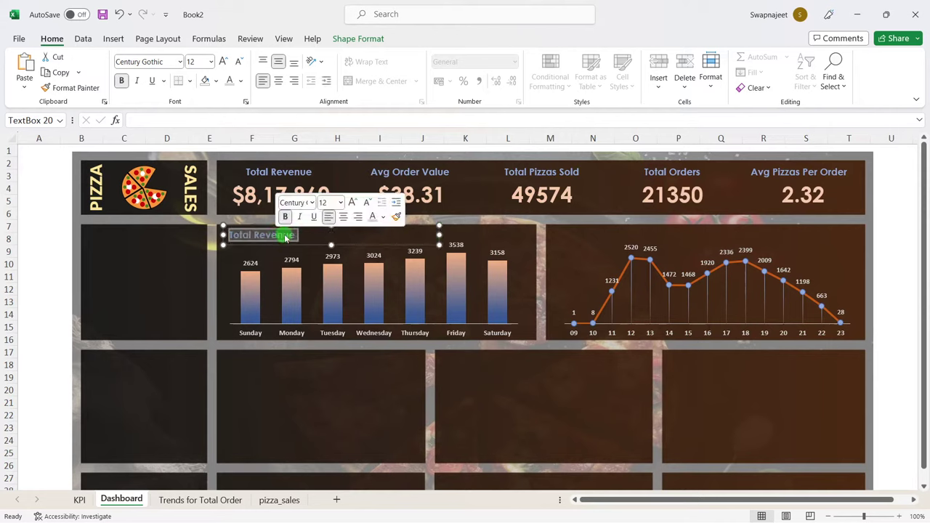
{"action": "type", "text": "Daily Trend for"}
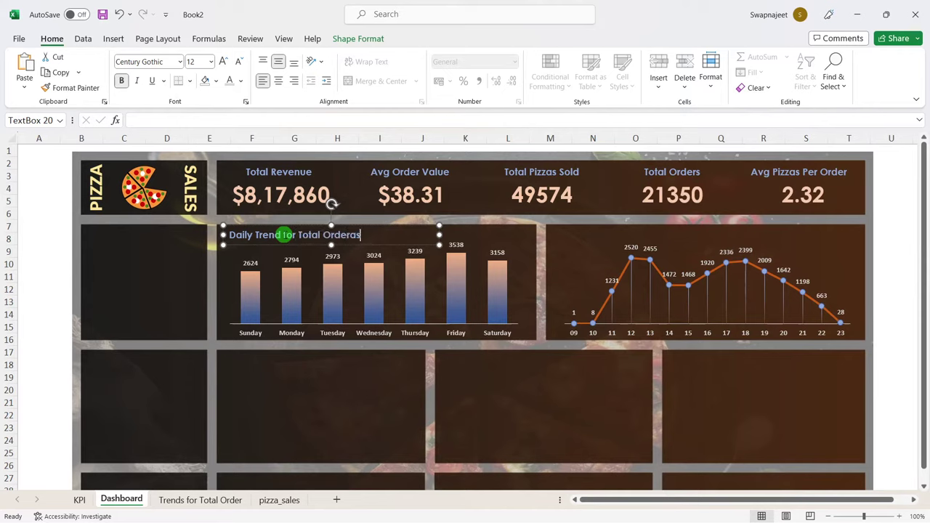
{"action": "left_click", "coordinate": [371, 234]}
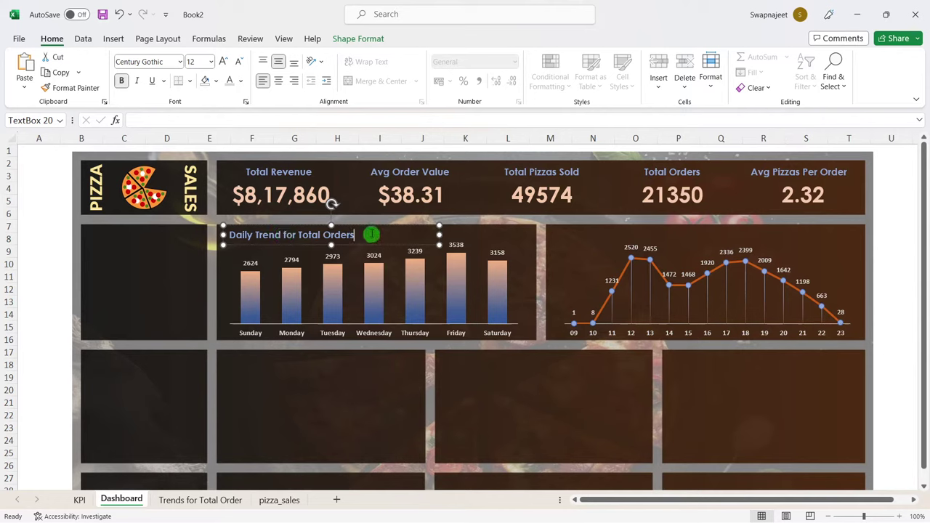
{"action": "left_click", "coordinate": [373, 226]}
{"action": "left_click", "coordinate": [296, 235]}
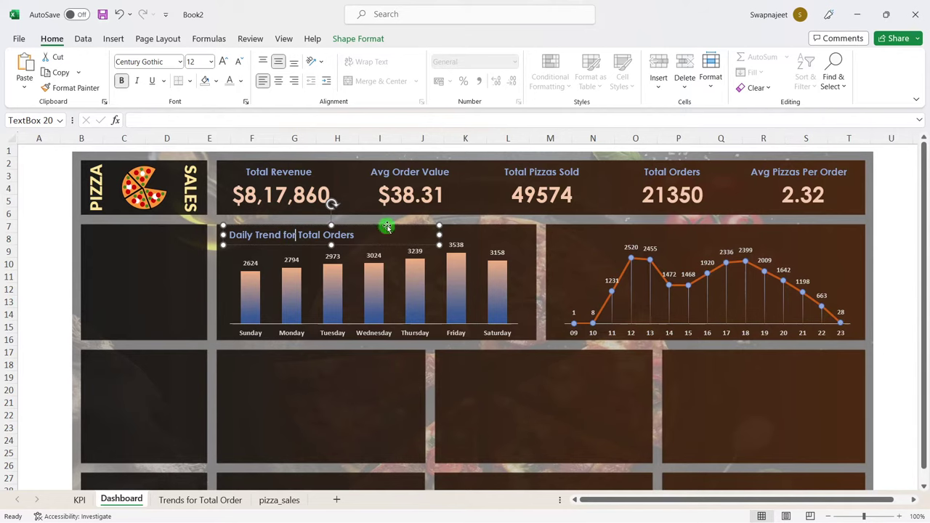
Step: Make the title light gold at font size 10.5 and nudge it into place
{"action": "left_click", "coordinate": [242, 82]}
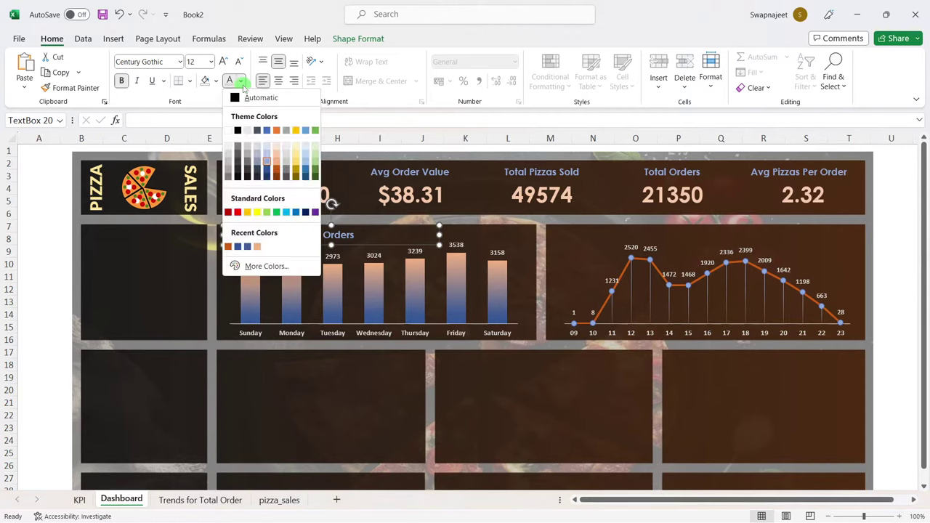
{"action": "left_click", "coordinate": [284, 157]}
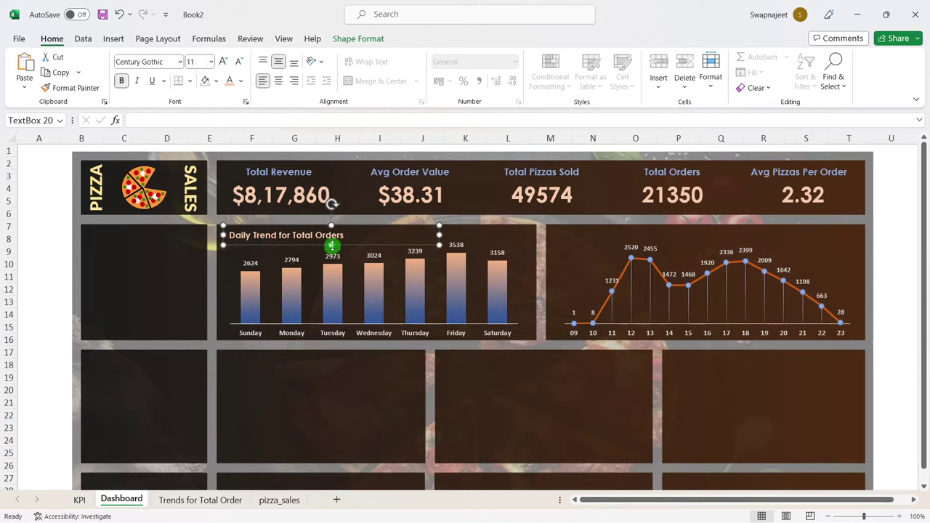
{"action": "left_click_drag", "start_coordinate": [332, 241], "coordinate": [332, 232]}
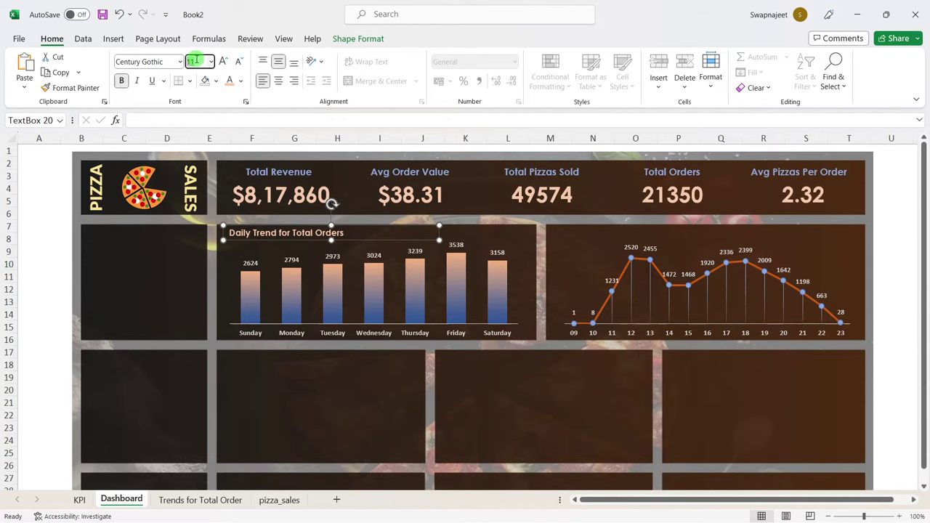
{"action": "left_click", "coordinate": [199, 61]}
{"action": "type", "text": "10.5"}
{"action": "key", "text": "Return"}
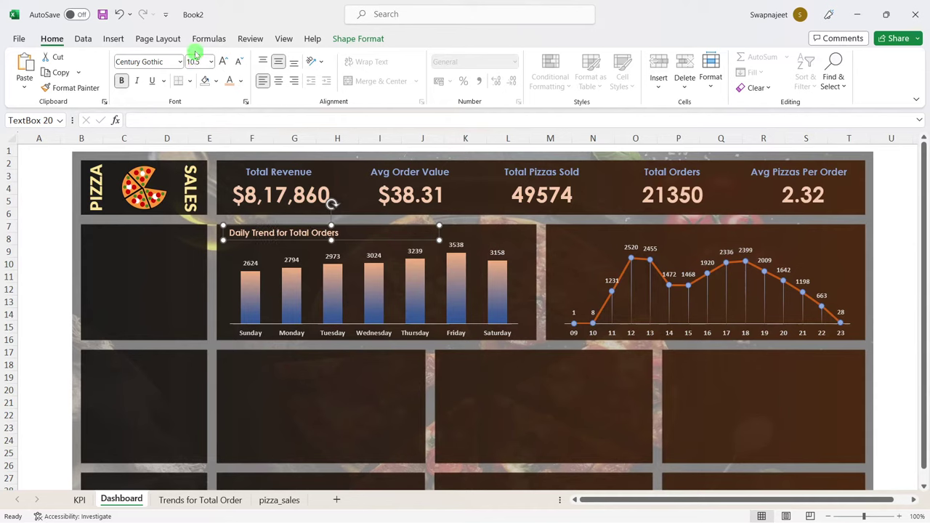
{"action": "left_click_drag", "start_coordinate": [297, 228], "coordinate": [296, 227]}
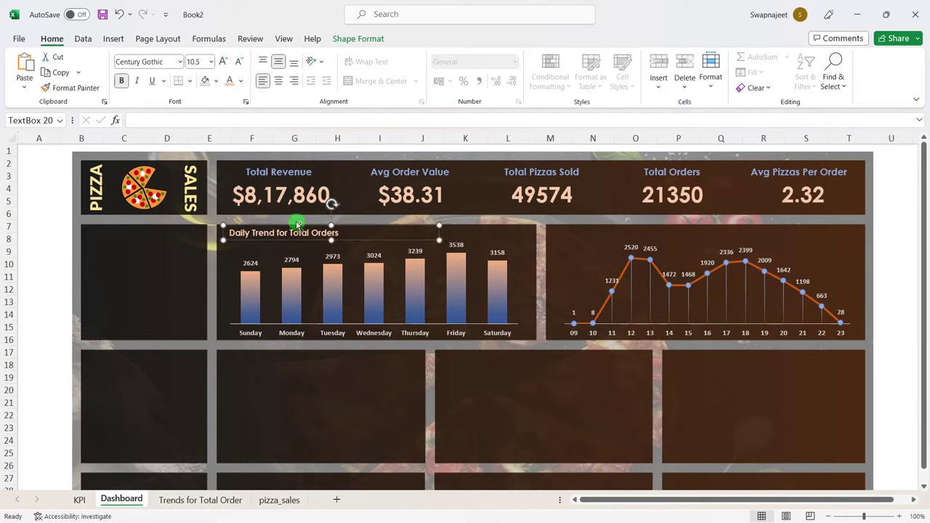
{"action": "key", "text": "ctrl+d"}
Step: Place the copied title on the hourly chart as 'Hourly Trend for Total Orders' and nudge the Daily title left
{"action": "left_click_drag", "start_coordinate": [369, 235], "coordinate": [687, 225]}
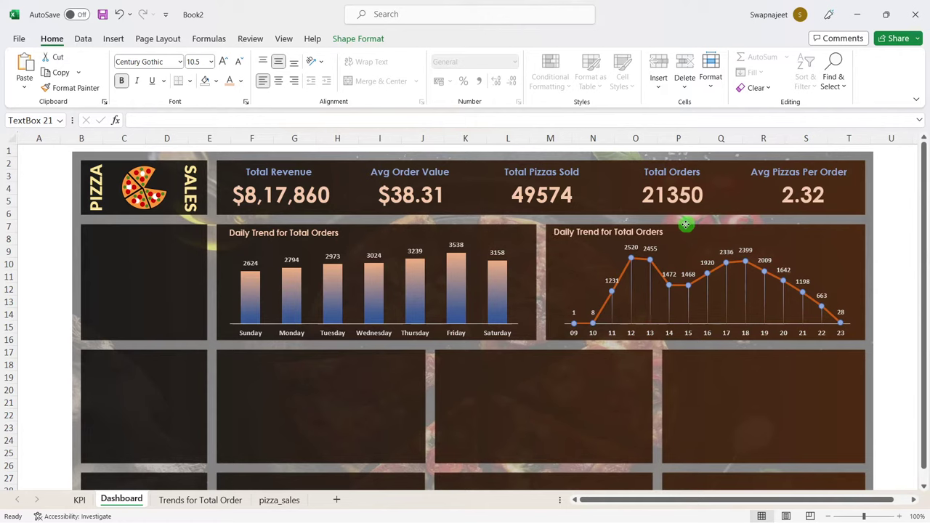
{"action": "left_click_drag", "start_coordinate": [686, 225], "coordinate": [686, 224]}
{"action": "double_click", "coordinate": [567, 232]}
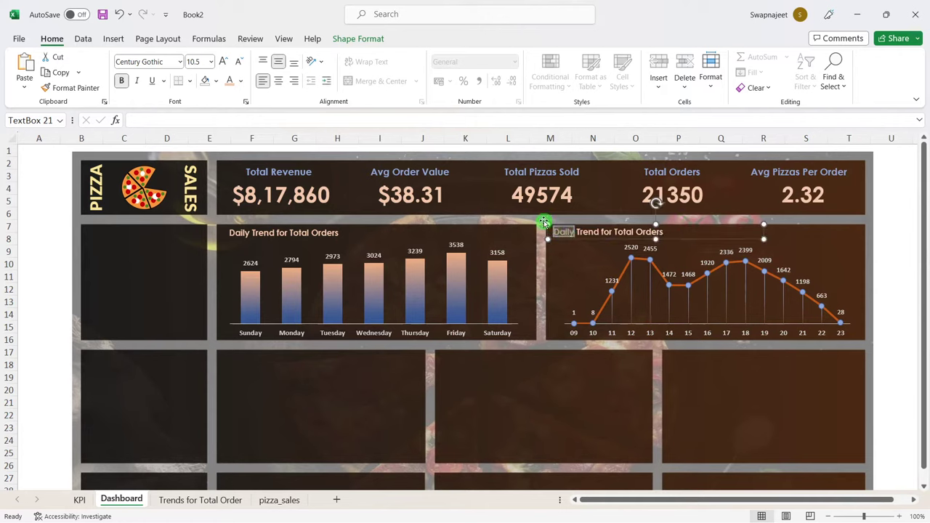
{"action": "type", "text": "Hou"}
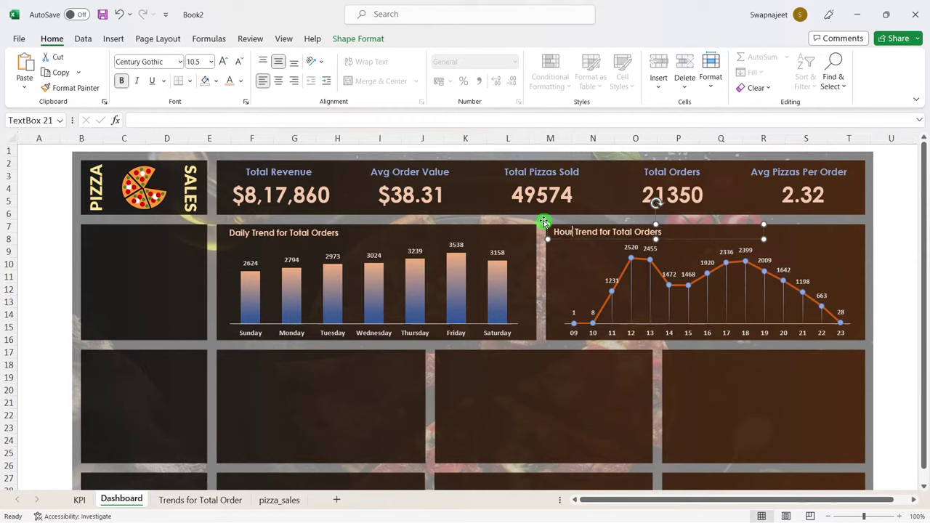
{"action": "type", "text": "rly"}
{"action": "left_click", "coordinate": [294, 231]}
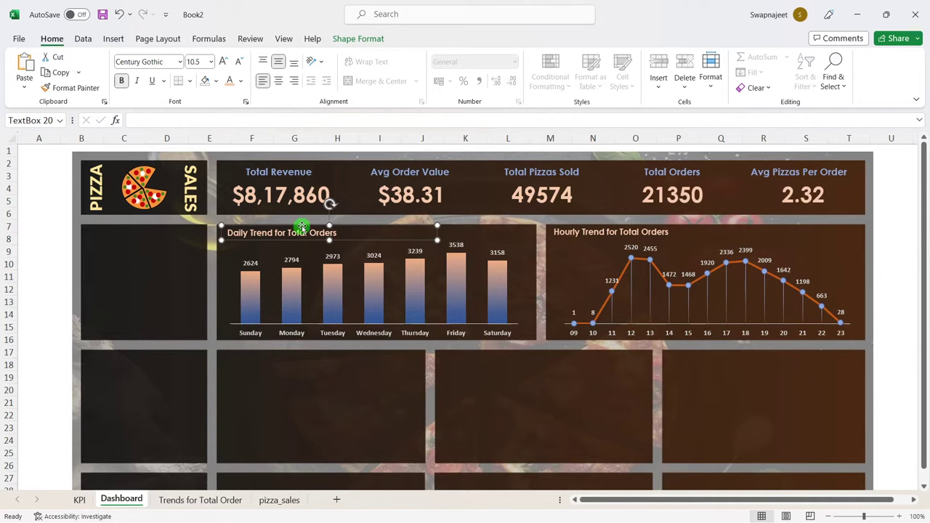
{"action": "left_click_drag", "start_coordinate": [305, 228], "coordinate": [301, 227]}
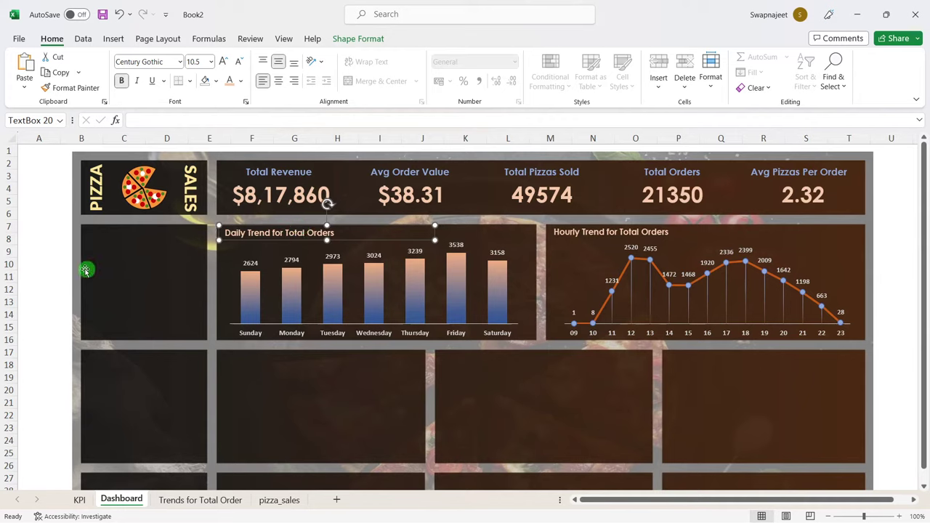
Step: Duplicate the Total Revenue heading into the empty left panel and fill it dark orange
{"action": "left_click", "coordinate": [133, 264]}
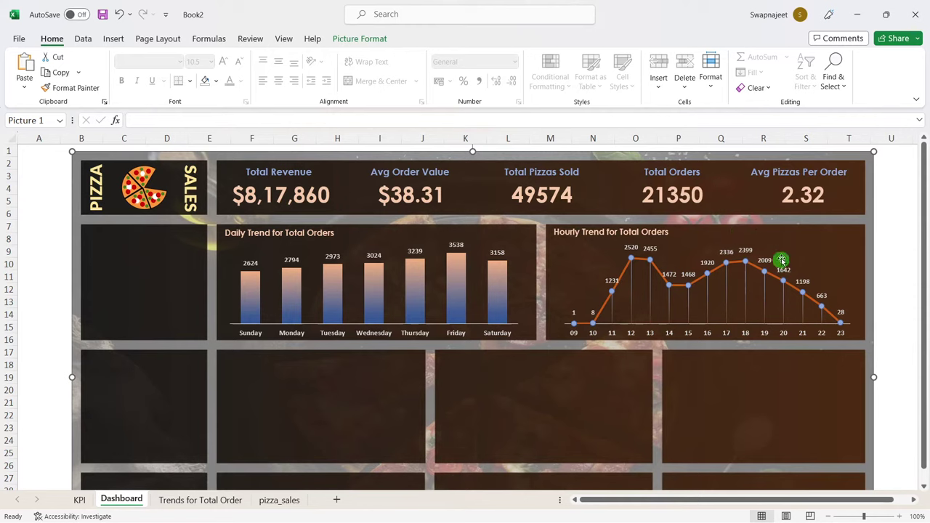
{"action": "left_click", "coordinate": [287, 169]}
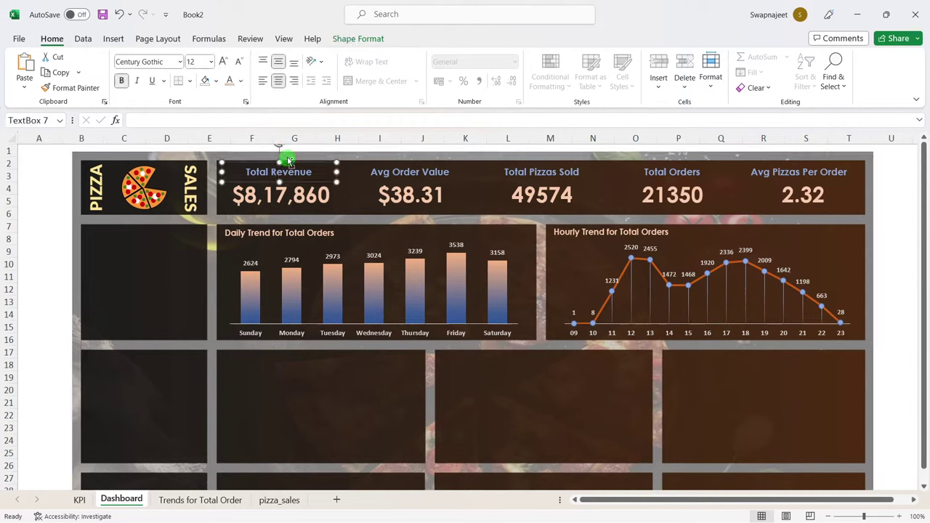
{"action": "key", "text": "ctrl+d"}
{"action": "mouse_move", "coordinate": [320, 171]}
{"action": "left_mouse_down"}
{"action": "mouse_move", "coordinate": [166, 232]}
{"action": "mouse_move", "coordinate": [176, 231]}
{"action": "left_mouse_up"}
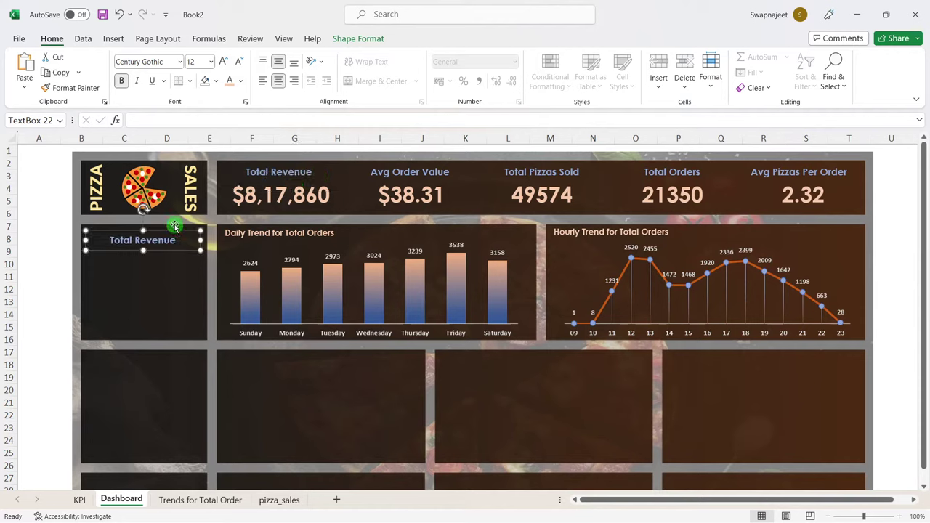
{"action": "left_click", "coordinate": [356, 39]}
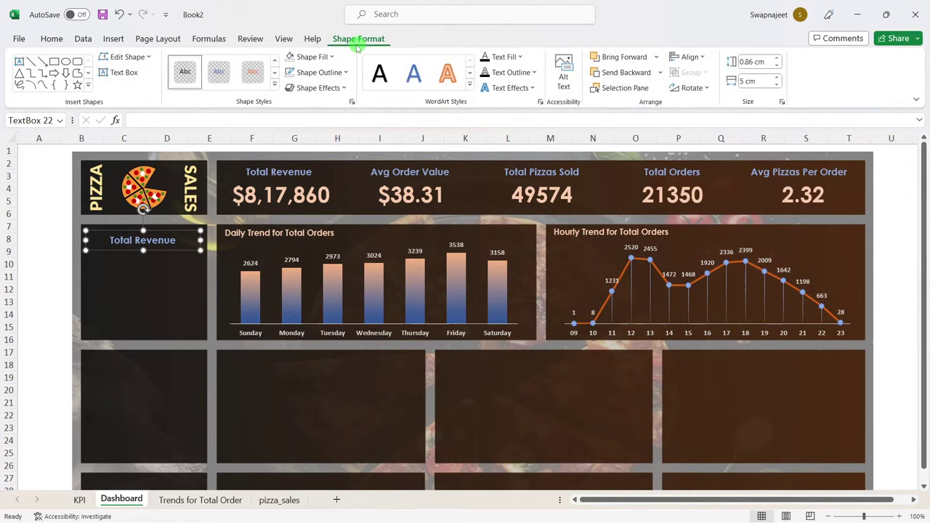
{"action": "left_click", "coordinate": [329, 61]}
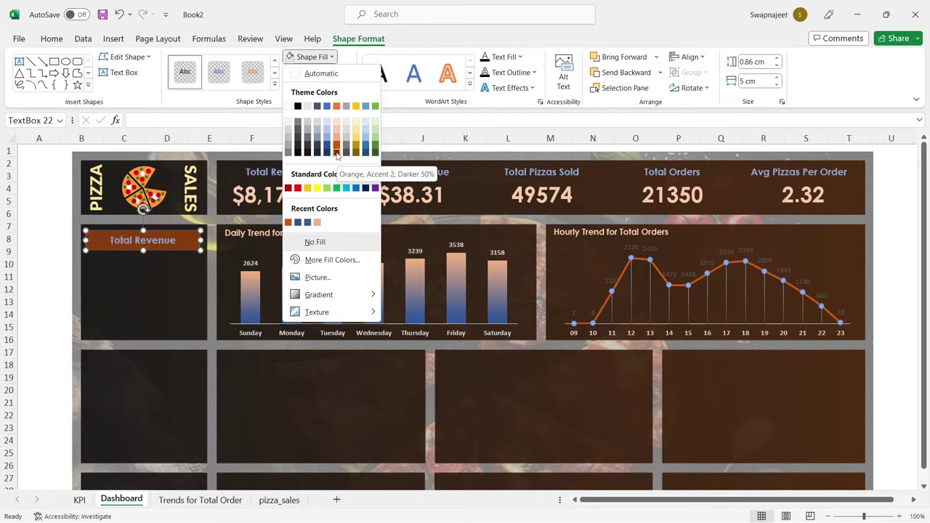
{"action": "left_click", "coordinate": [337, 154]}
{"action": "left_click_drag", "start_coordinate": [144, 247], "coordinate": [150, 244]}
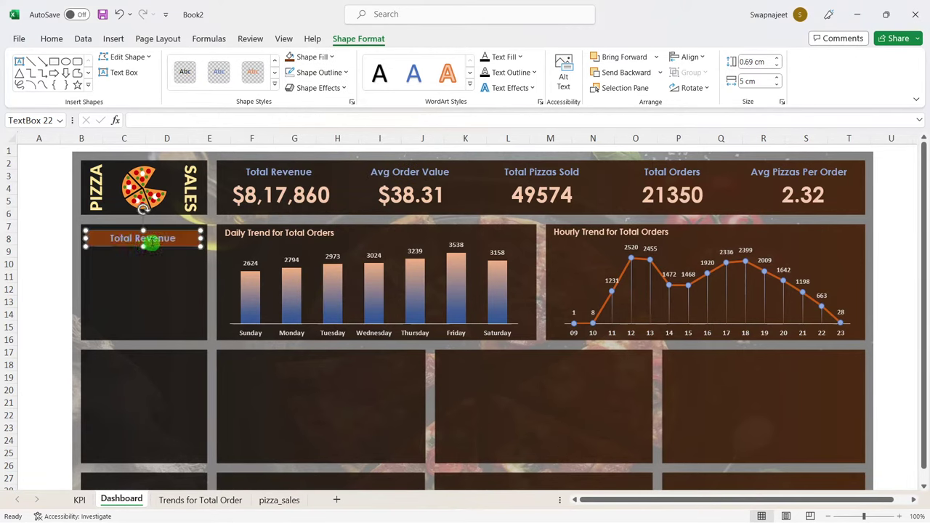
Step: Make the heading text white and move the box to the panel top
{"action": "triple_click", "coordinate": [148, 243]}
{"action": "left_click", "coordinate": [53, 39]}
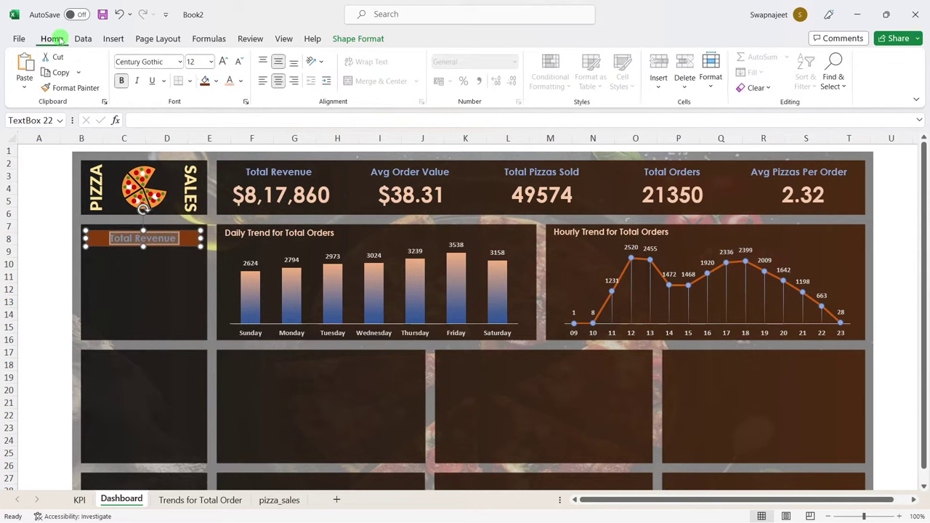
{"action": "left_click", "coordinate": [240, 80]}
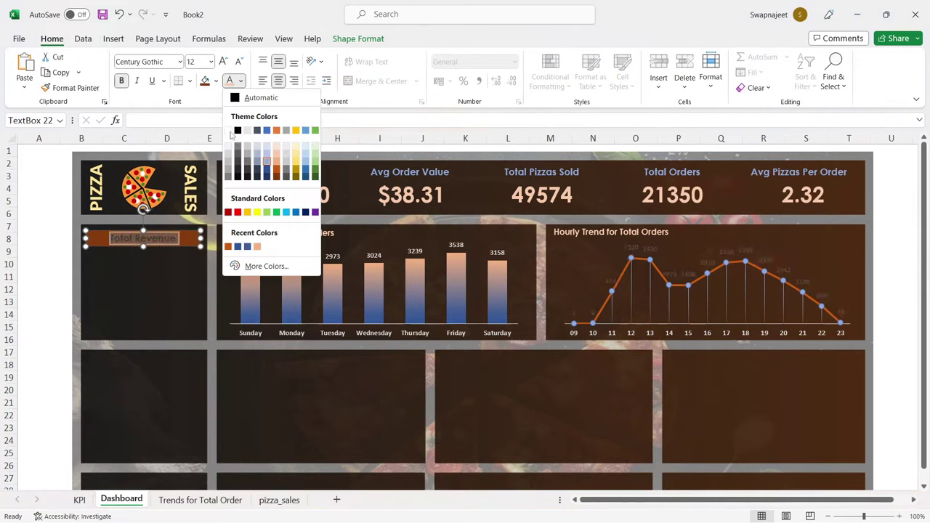
{"action": "left_click", "coordinate": [229, 130]}
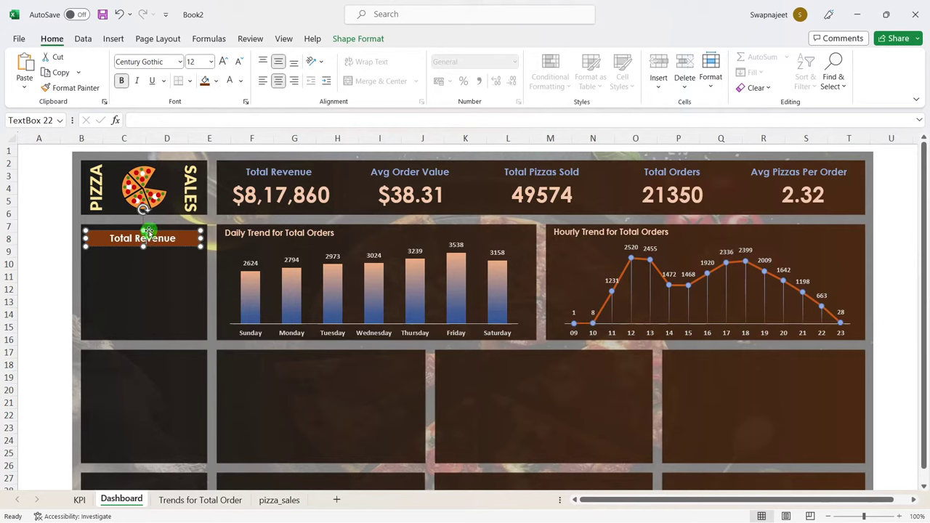
{"action": "left_click_drag", "start_coordinate": [147, 232], "coordinate": [144, 225]}
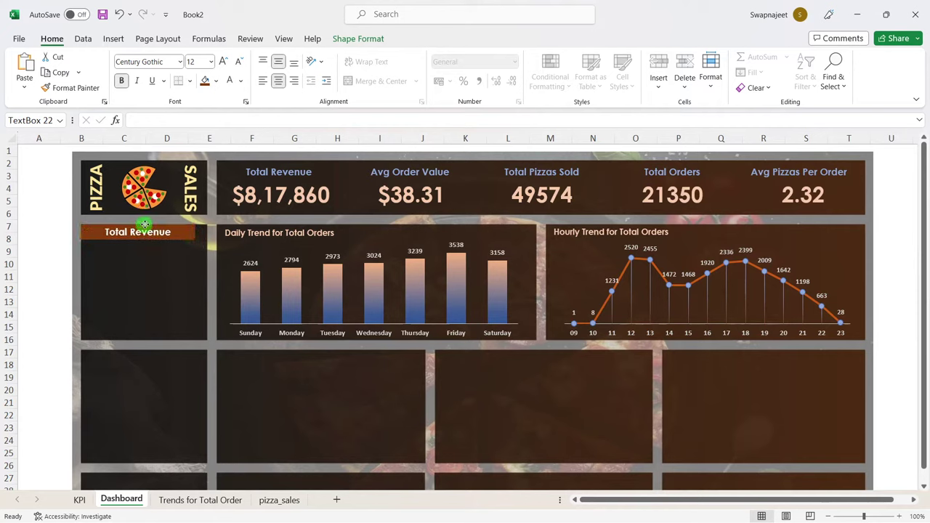
Step: Widen the heading across the panel, fine-tune its position, and switch to the reference workbook
{"action": "left_click", "coordinate": [144, 224]}
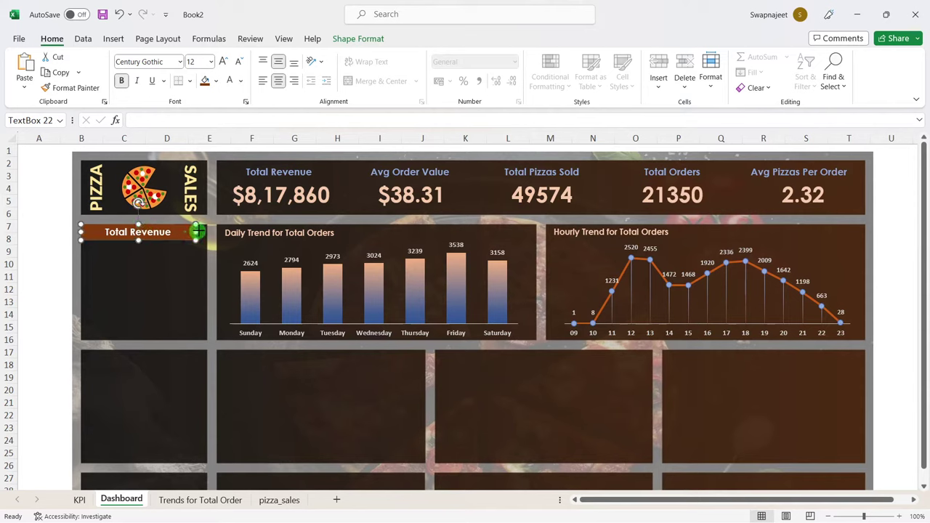
{"action": "left_click_drag", "start_coordinate": [197, 231], "coordinate": [208, 233]}
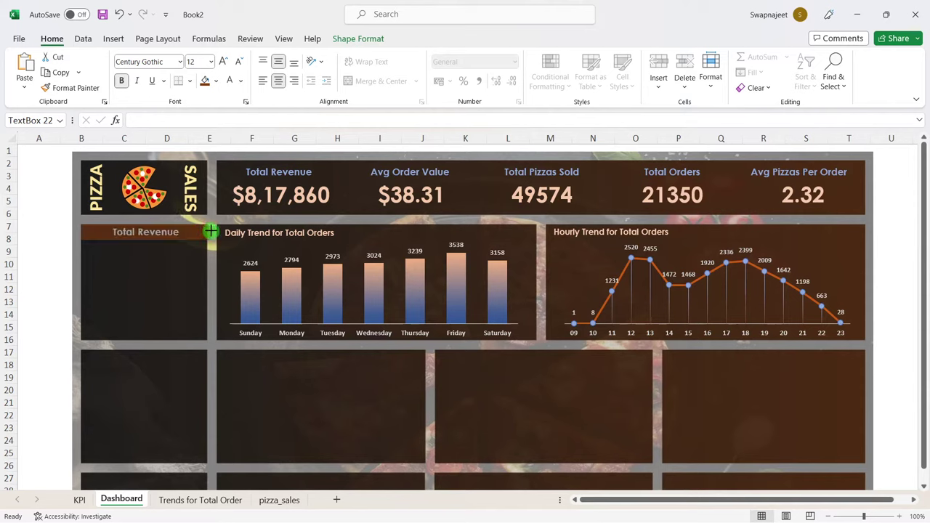
{"action": "left_click", "coordinate": [177, 273]}
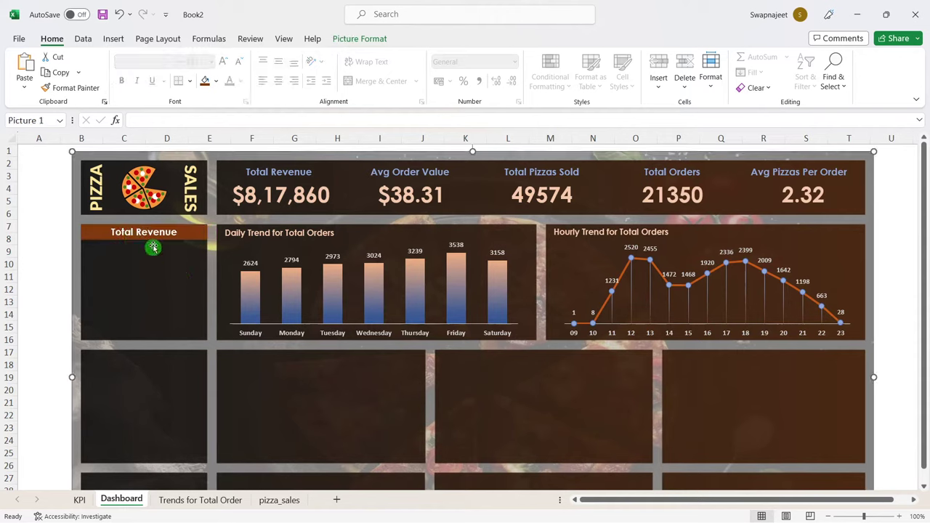
{"action": "left_click", "coordinate": [154, 244]}
{"action": "left_click_drag", "start_coordinate": [146, 243], "coordinate": [146, 246]}
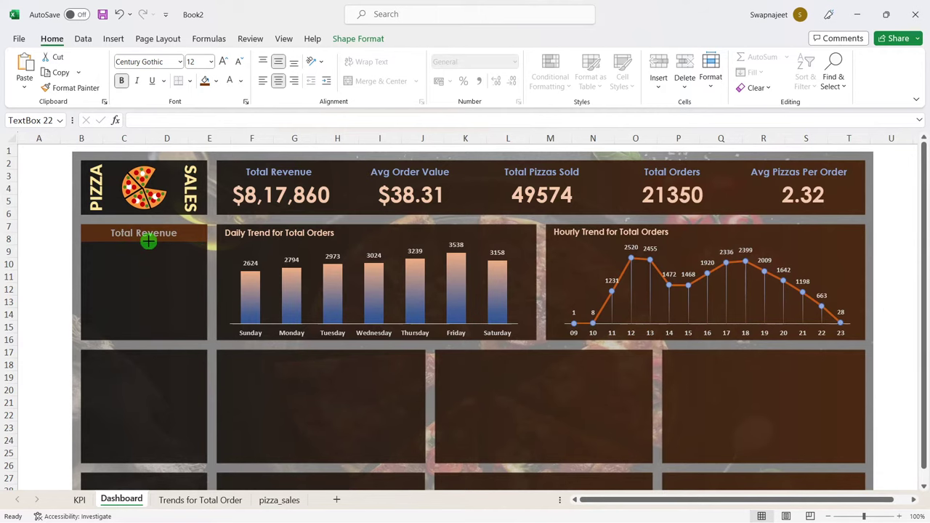
{"action": "left_click", "coordinate": [152, 253]}
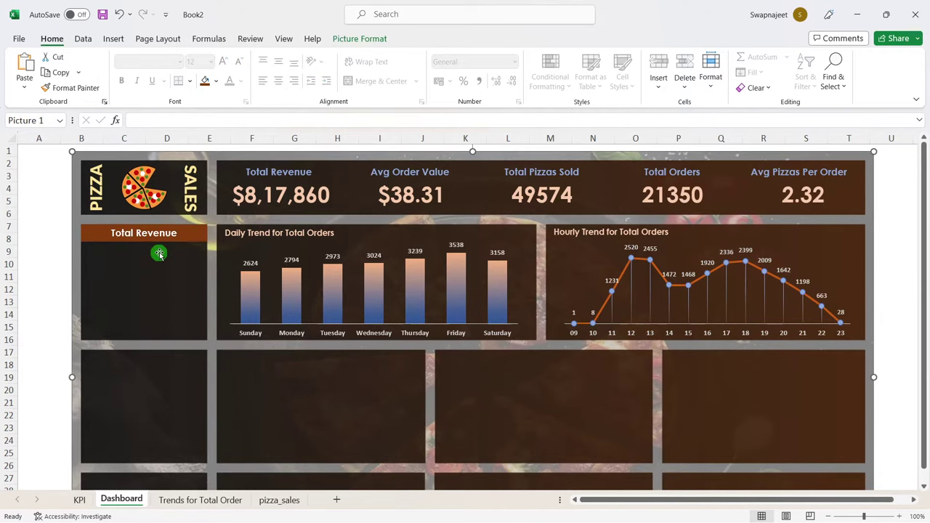
{"action": "key", "text": "alt+Tab"}
Step: View the finished Pizza Sales Data workbook, then return to Book2
{"action": "left_click", "coordinate": [161, 257]}
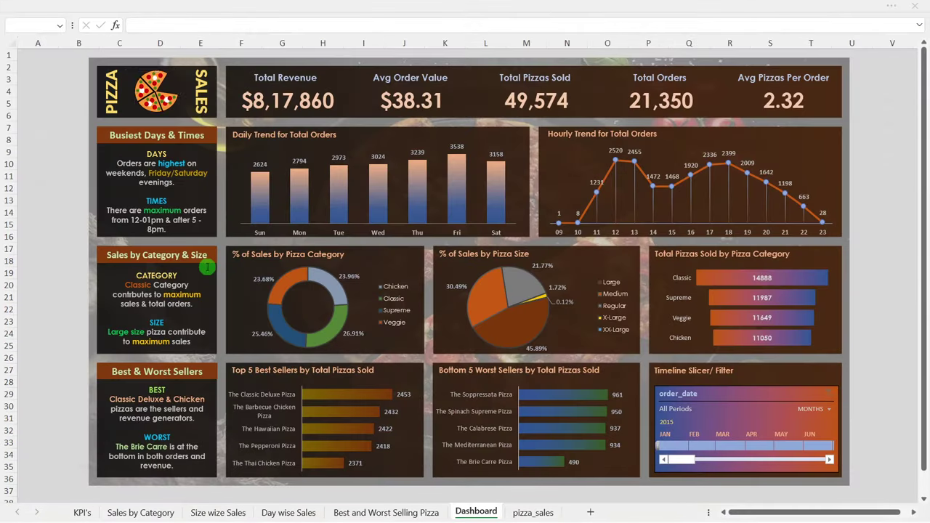
{"action": "key", "text": "Escape"}
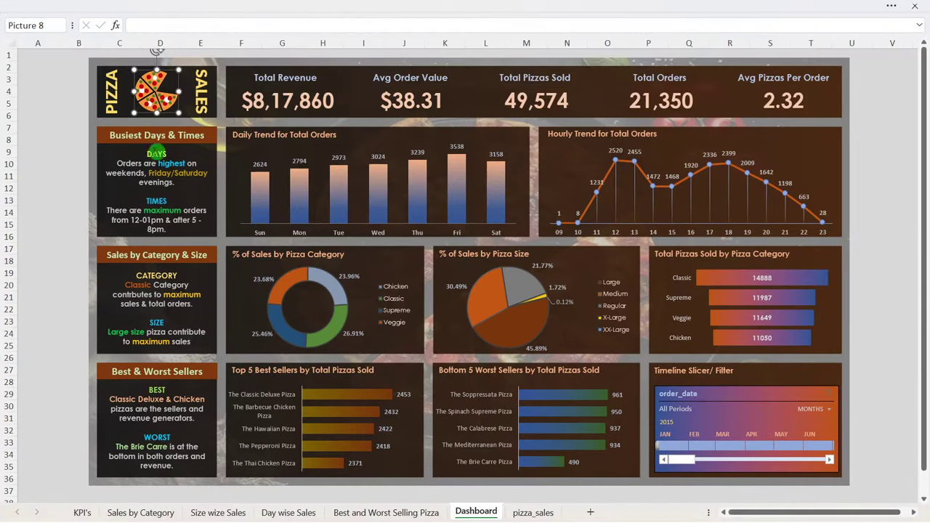
{"action": "key", "text": "alt+Tab"}
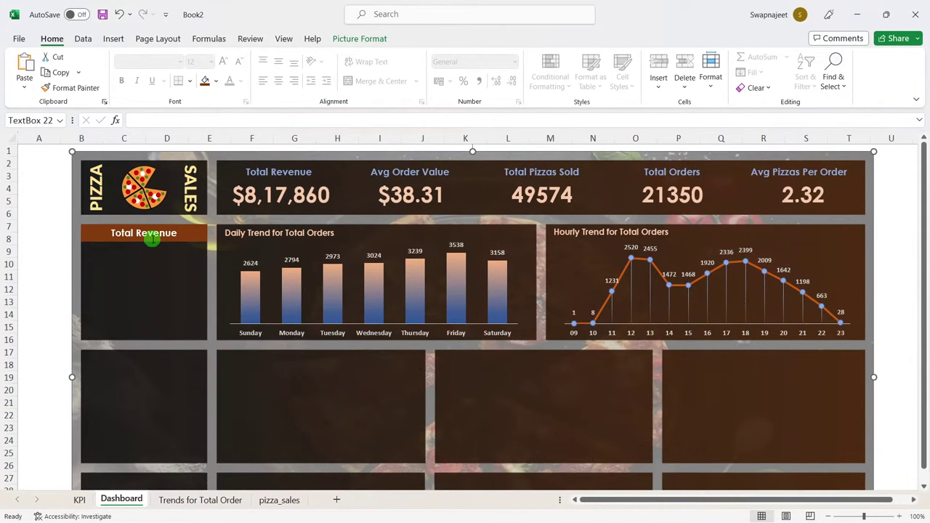
Step: Retitle the left-panel heading 'Busiest Days and Times'
{"action": "triple_click", "coordinate": [151, 239]}
{"action": "type", "text": "Busiest"}
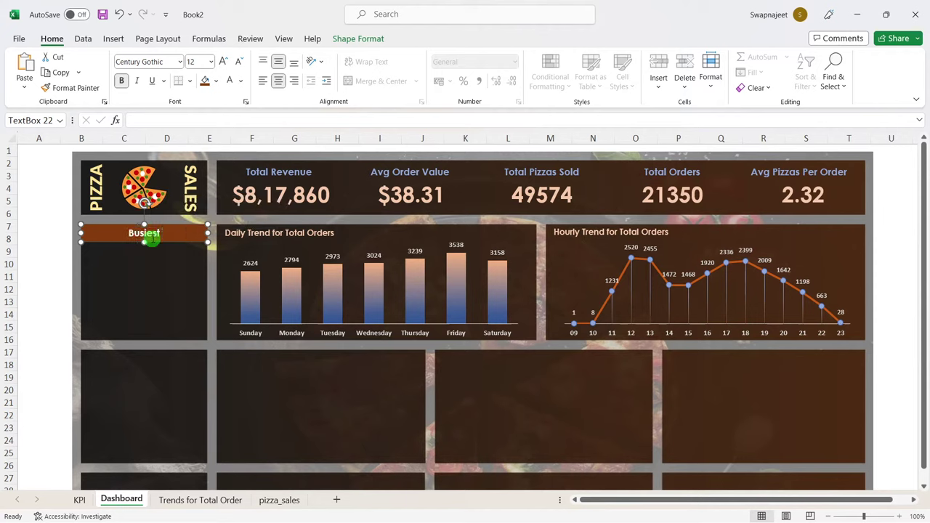
{"action": "type", "text": " Days"}
{"action": "type", "text": " and Time"}
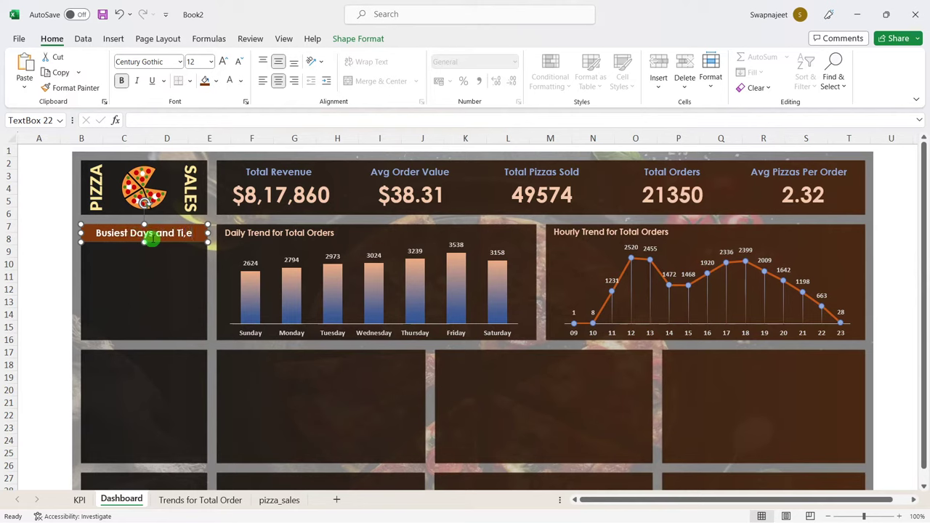
{"action": "key", "text": "BackSpace"}
{"action": "key", "text": "BackSpace"}
{"action": "type", "text": "mes"}
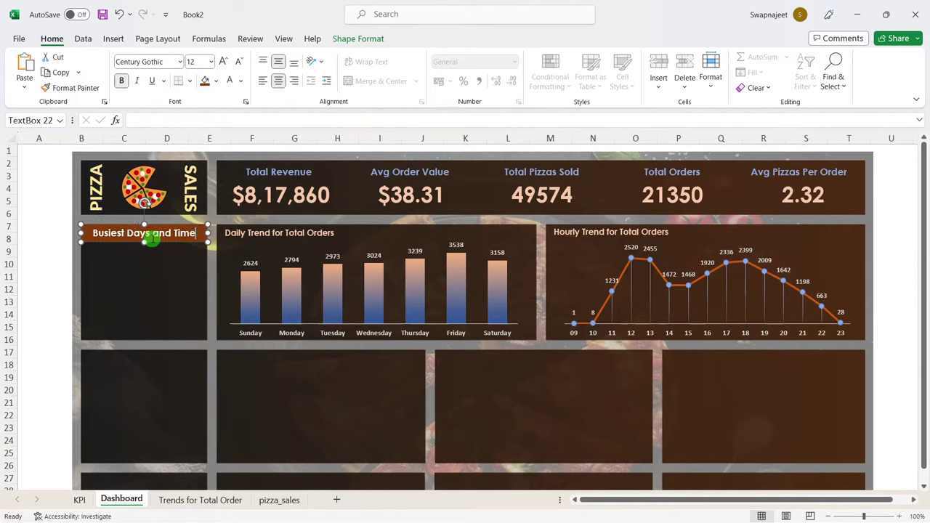
{"action": "left_click", "coordinate": [73, 240]}
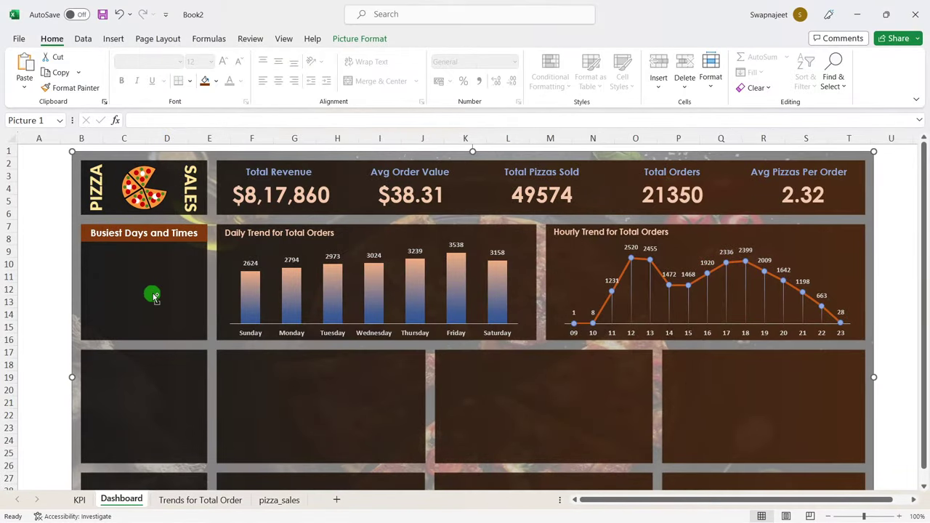
Step: Paste the copied DAYS/TIMES insights text box below the heading
{"action": "left_click", "coordinate": [152, 296]}
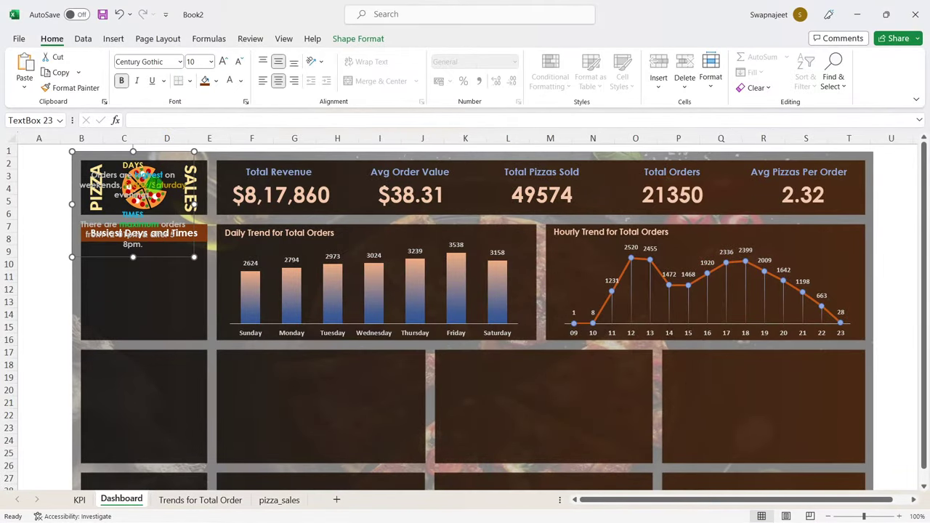
{"action": "key", "text": "ctrl+v"}
{"action": "left_click_drag", "start_coordinate": [174, 231], "coordinate": [177, 246]}
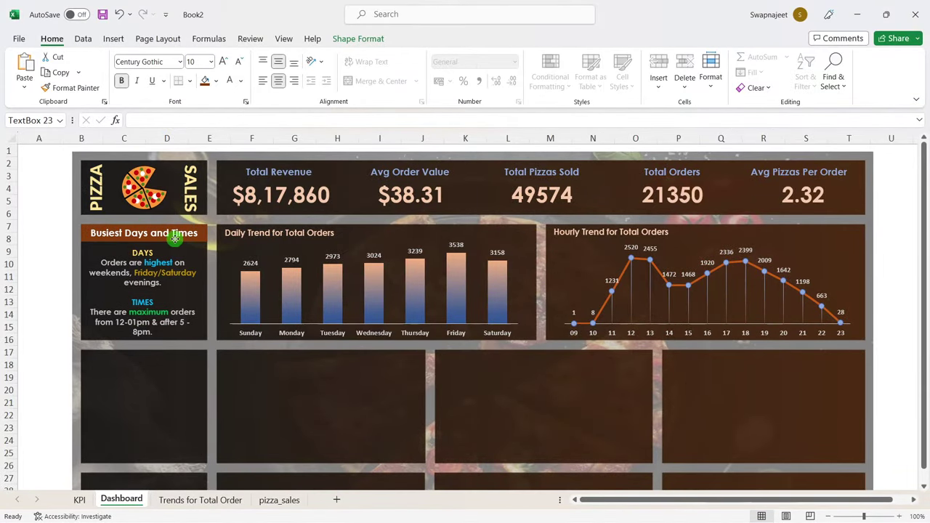
{"action": "left_click", "coordinate": [45, 302]}
{"action": "left_click", "coordinate": [154, 252]}
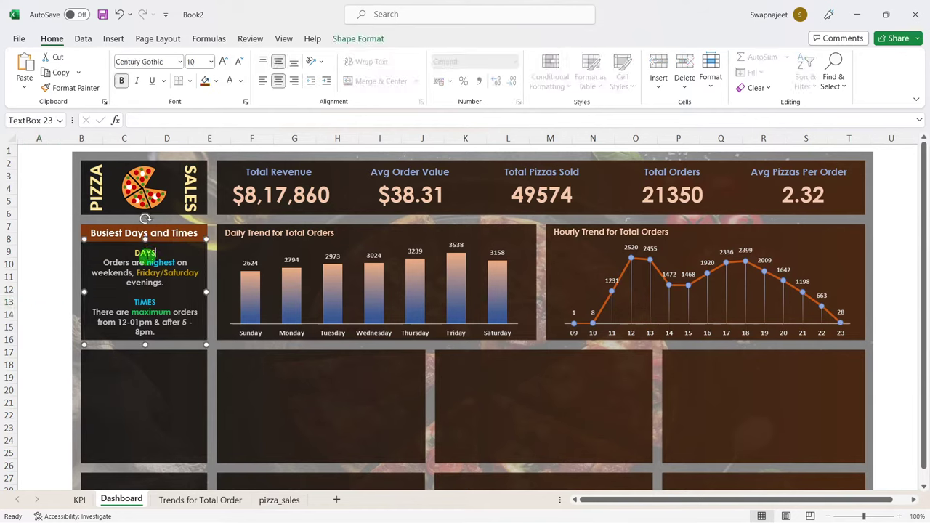
Step: Check font colours in the insights text and shorten the box from the bottom
{"action": "double_click", "coordinate": [145, 252]}
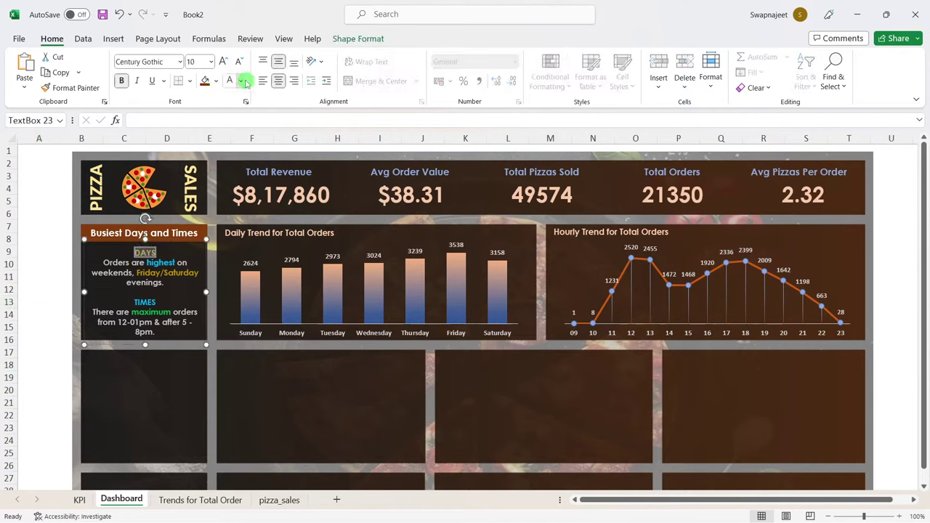
{"action": "left_click", "coordinate": [241, 80]}
{"action": "left_click", "coordinate": [128, 281]}
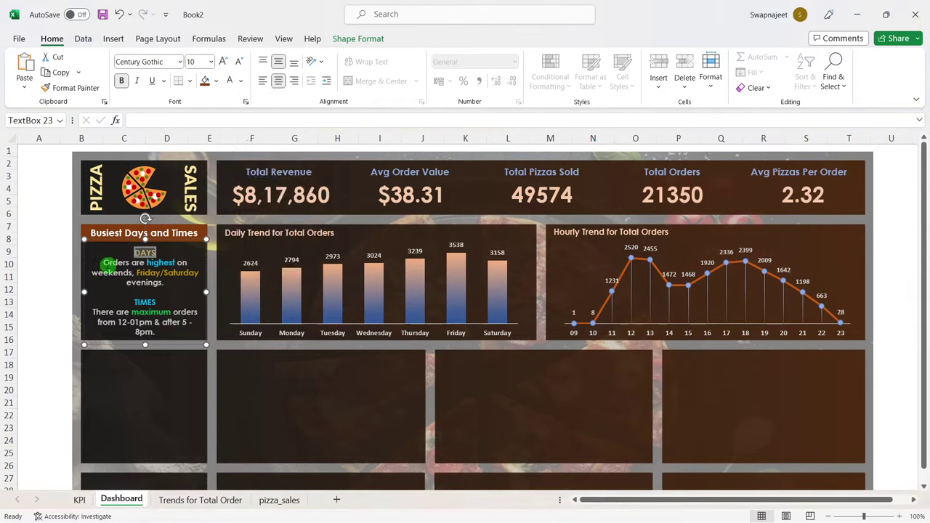
{"action": "left_click_drag", "start_coordinate": [103, 262], "coordinate": [178, 284]}
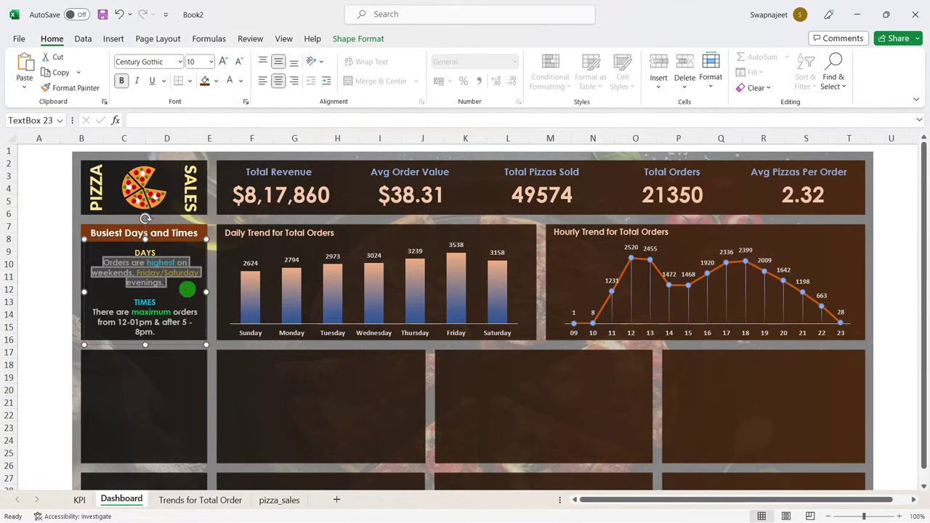
{"action": "left_click", "coordinate": [163, 282]}
{"action": "left_click_drag", "start_coordinate": [146, 263], "coordinate": [175, 263]}
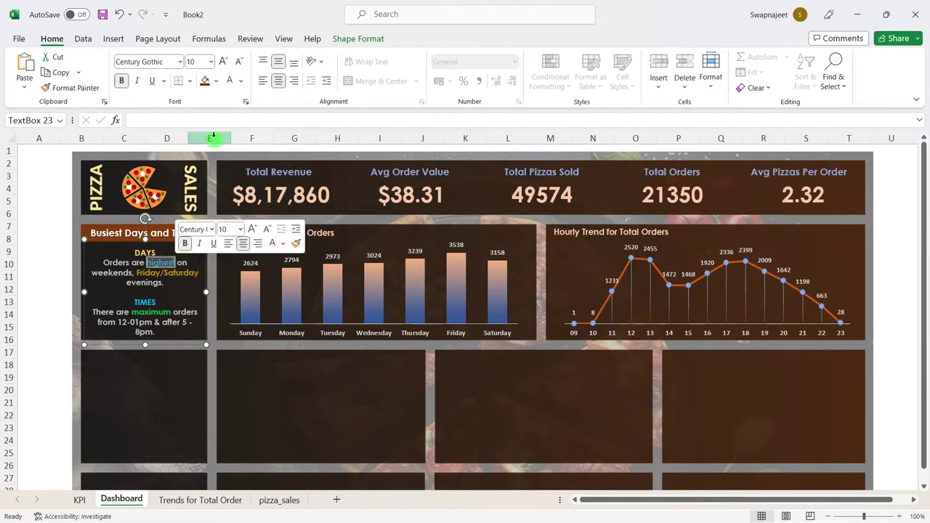
{"action": "left_click", "coordinate": [240, 81]}
{"action": "left_click", "coordinate": [124, 282]}
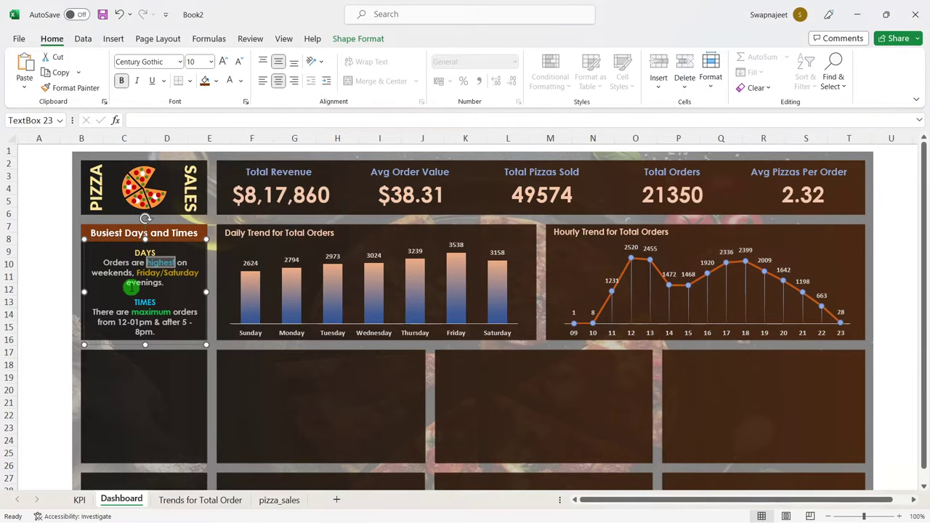
{"action": "left_click_drag", "start_coordinate": [145, 347], "coordinate": [143, 339]}
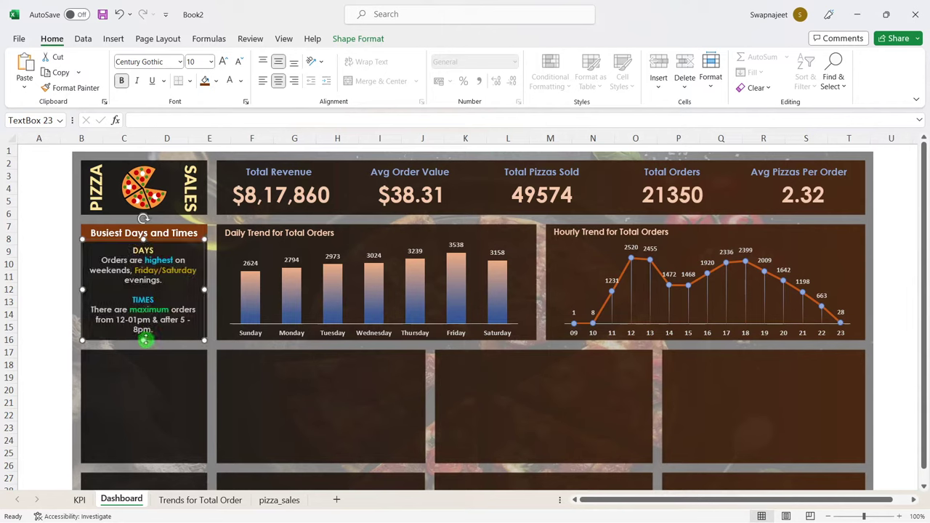
{"action": "left_click", "coordinate": [55, 314]}
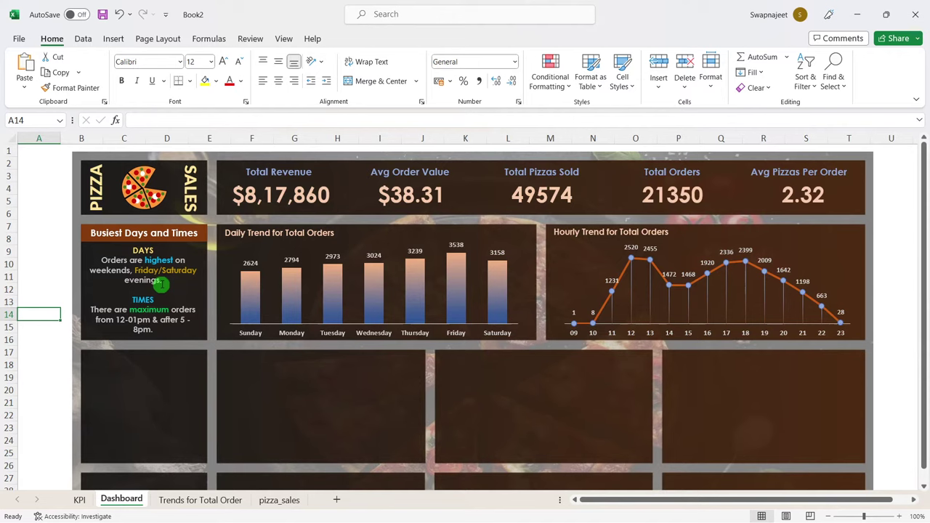
Step: Shrink the Busiest Days and Times heading to size 11 and make it white
{"action": "left_click", "coordinate": [145, 233]}
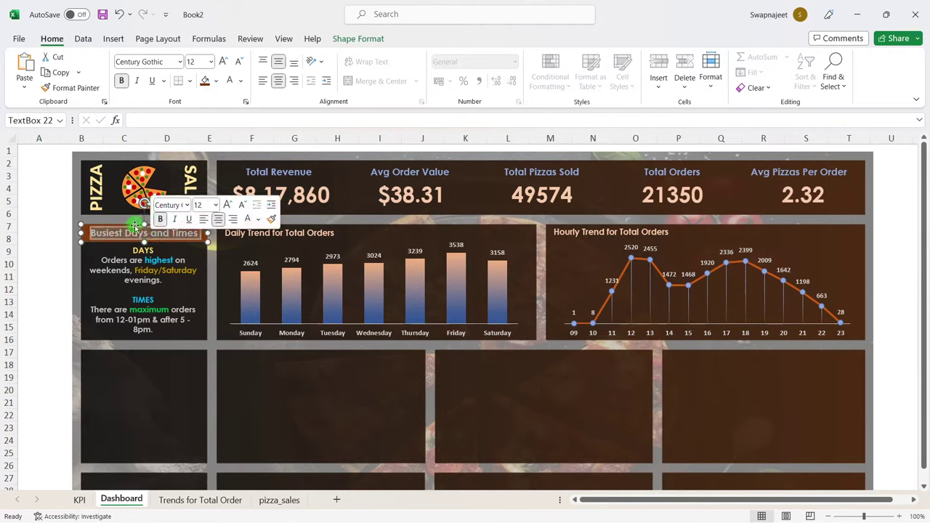
{"action": "left_click", "coordinate": [239, 62]}
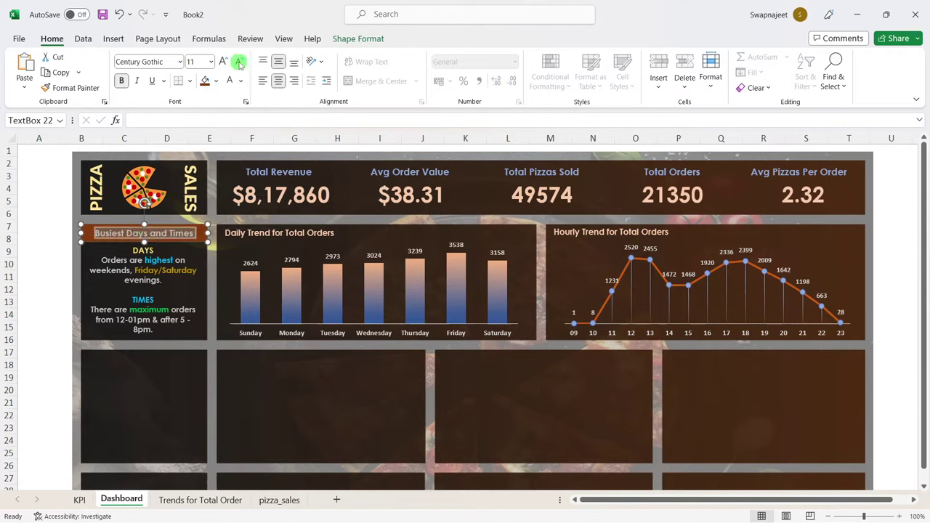
{"action": "left_click", "coordinate": [241, 81]}
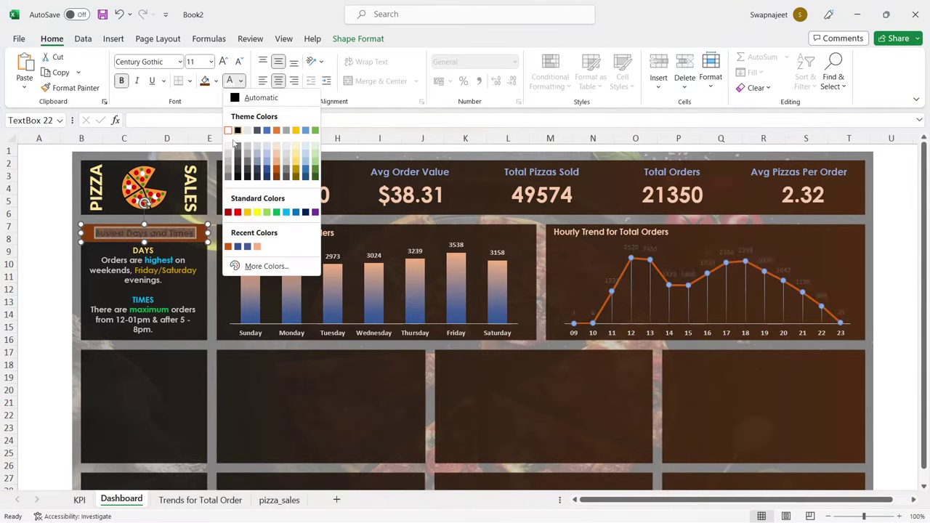
{"action": "left_click", "coordinate": [227, 131]}
{"action": "left_click", "coordinate": [43, 289]}
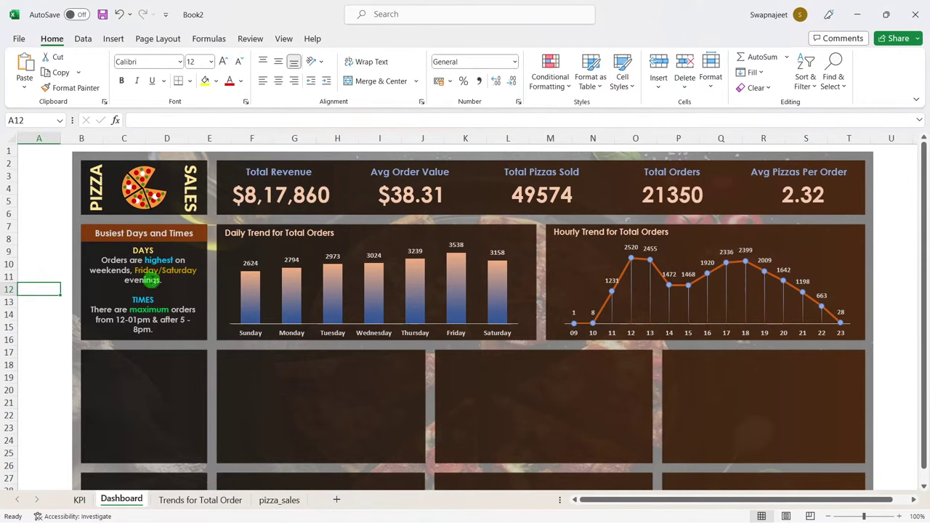
Step: Select the insights box, then the Daily Trend for Total Orders chart
{"action": "left_click", "coordinate": [152, 280]}
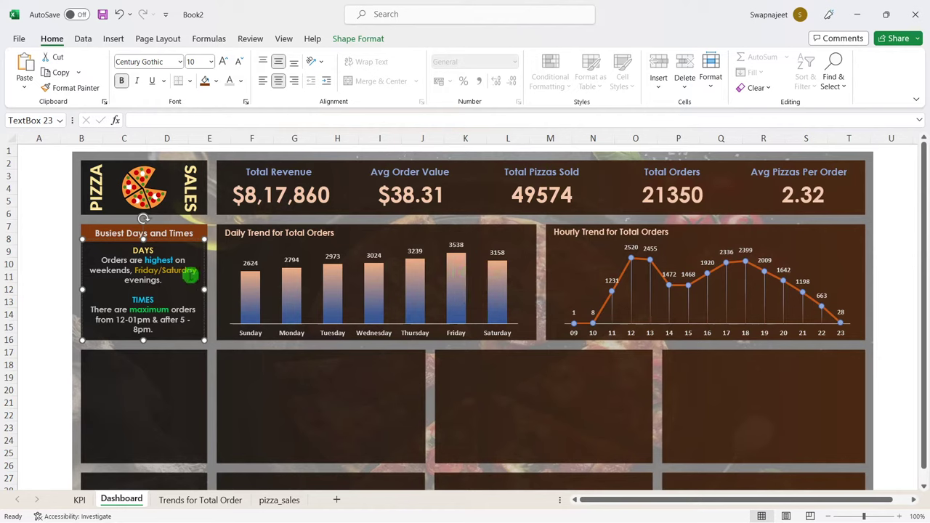
{"action": "left_click", "coordinate": [163, 280]}
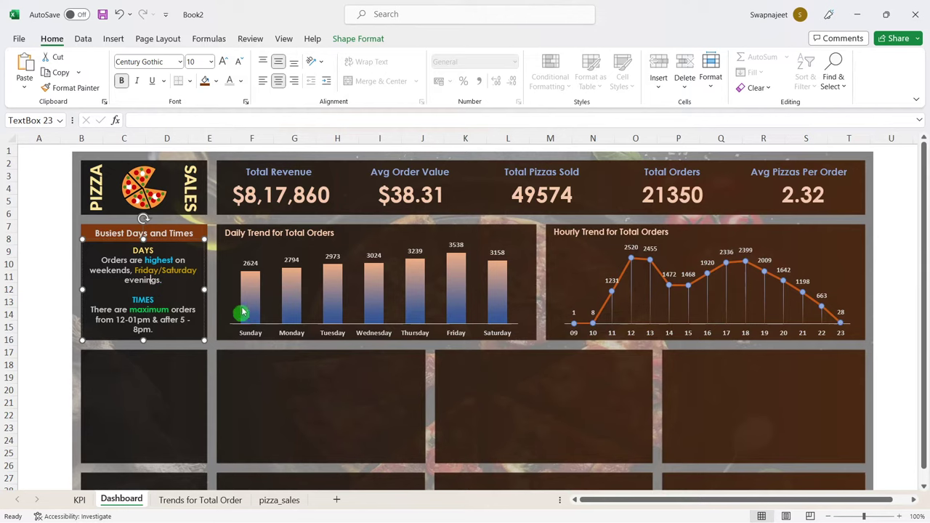
{"action": "left_click", "coordinate": [254, 287]}
{"action": "left_click", "coordinate": [259, 258]}
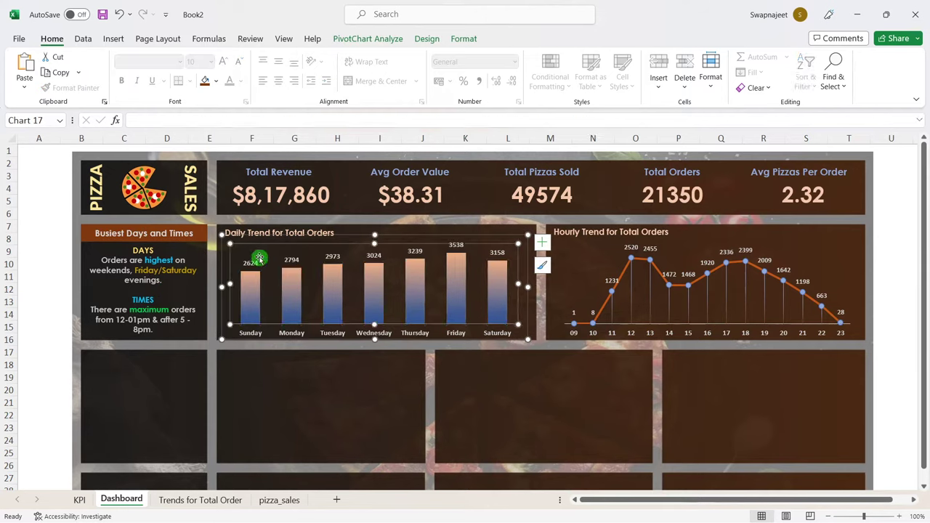
Step: Click into the Busiest Days and Times insights box at the 'after 5 - 8pm' line
{"action": "left_click", "coordinate": [289, 427]}
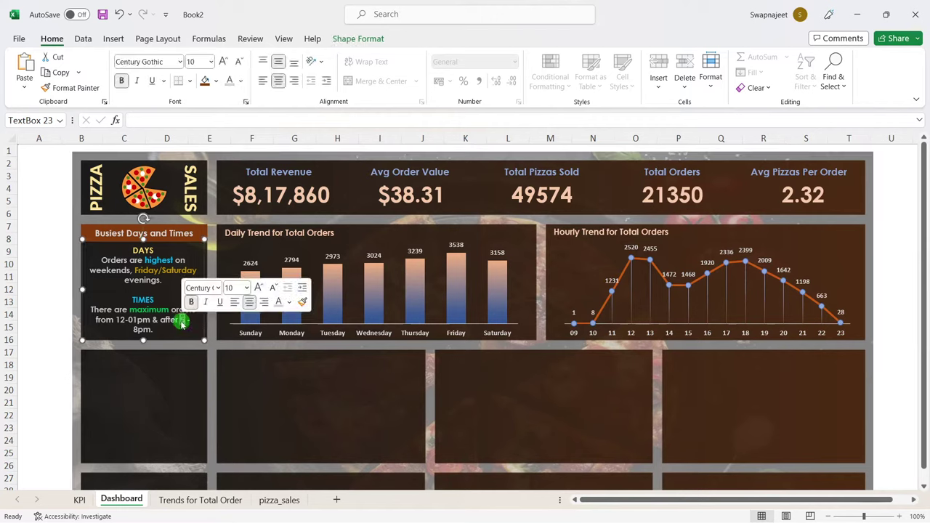
{"action": "left_click", "coordinate": [144, 320]}
{"action": "type", "text": "4"}
Step: Change the evening peak to 'after 4 - 8pm' in the insights box, then show the pizza_sales sheet
{"action": "left_click", "coordinate": [178, 376]}
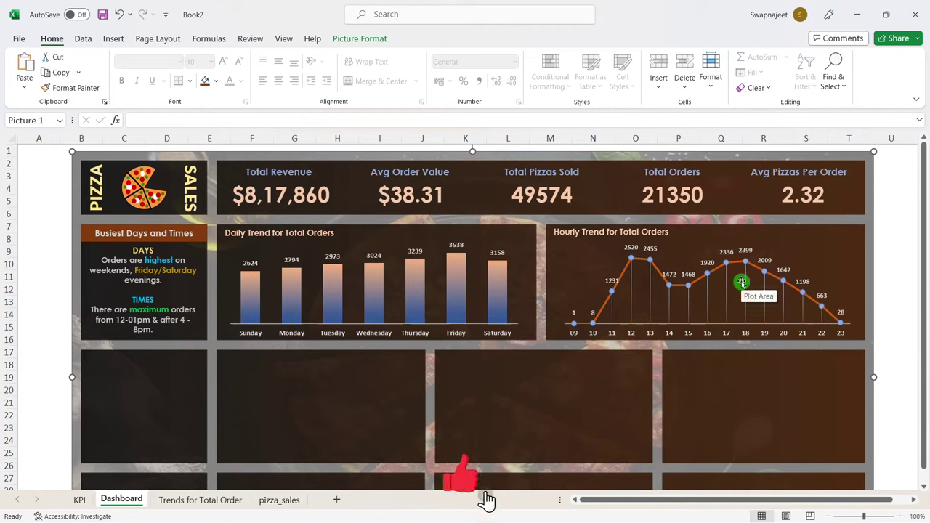
{"action": "left_click", "coordinate": [894, 237]}
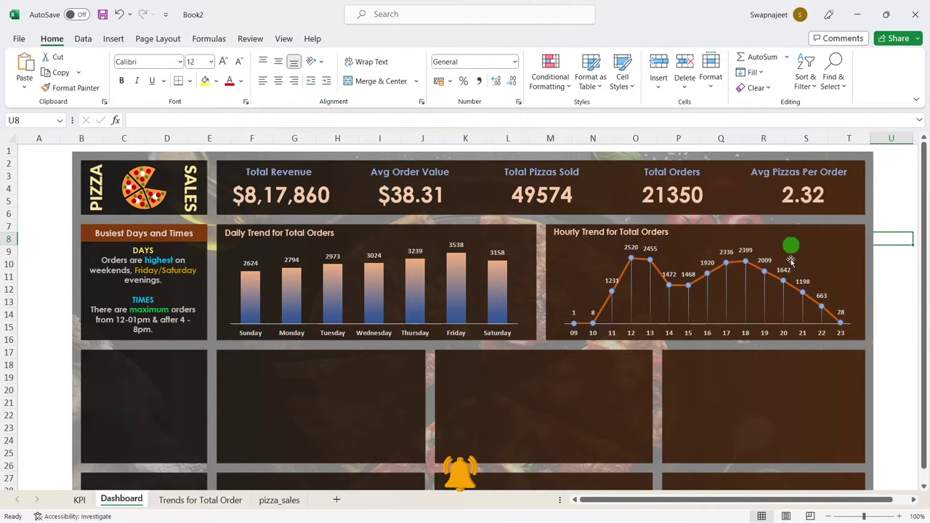
{"action": "left_click", "coordinate": [903, 207]}
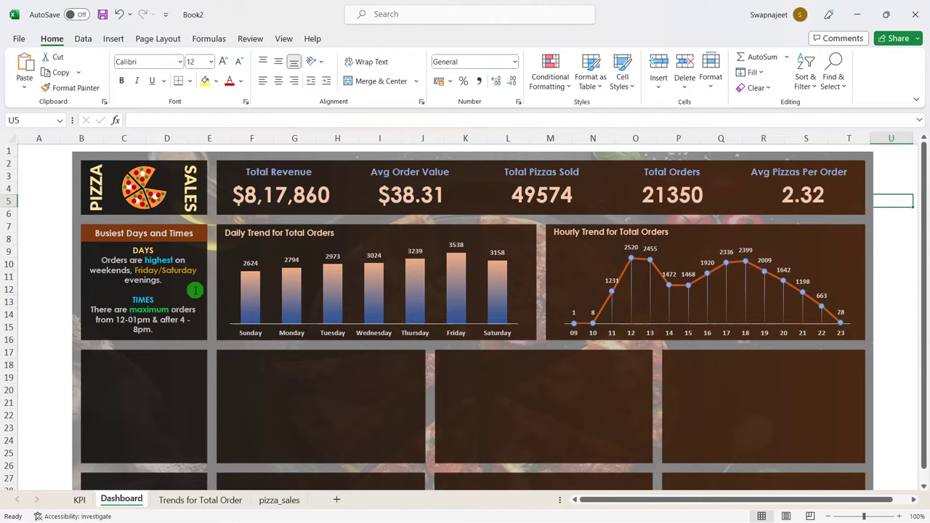
{"action": "left_click", "coordinate": [187, 282]}
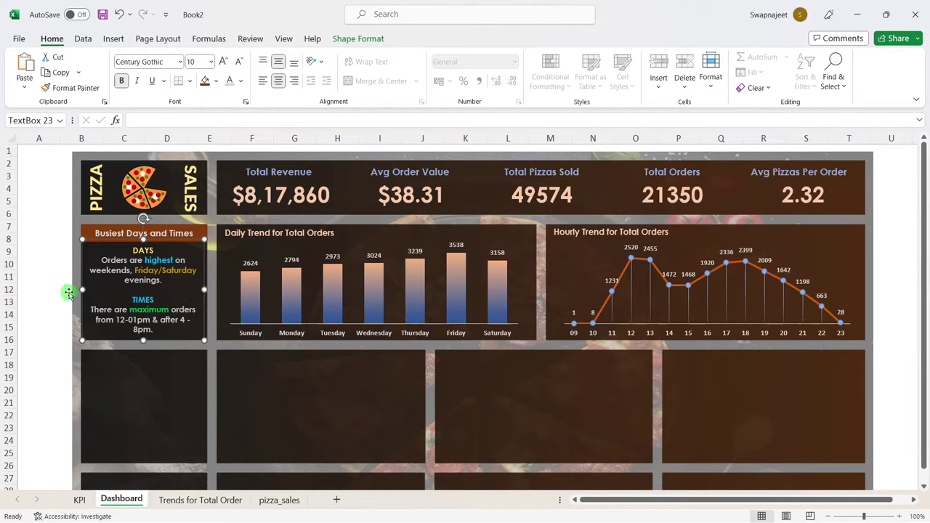
{"action": "left_click", "coordinate": [50, 283]}
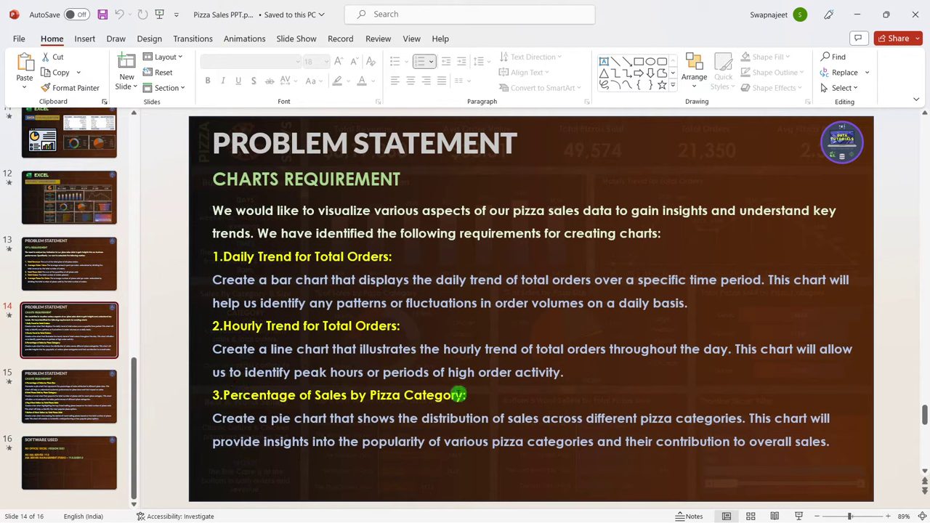
{"action": "key", "text": "alt+Tab"}
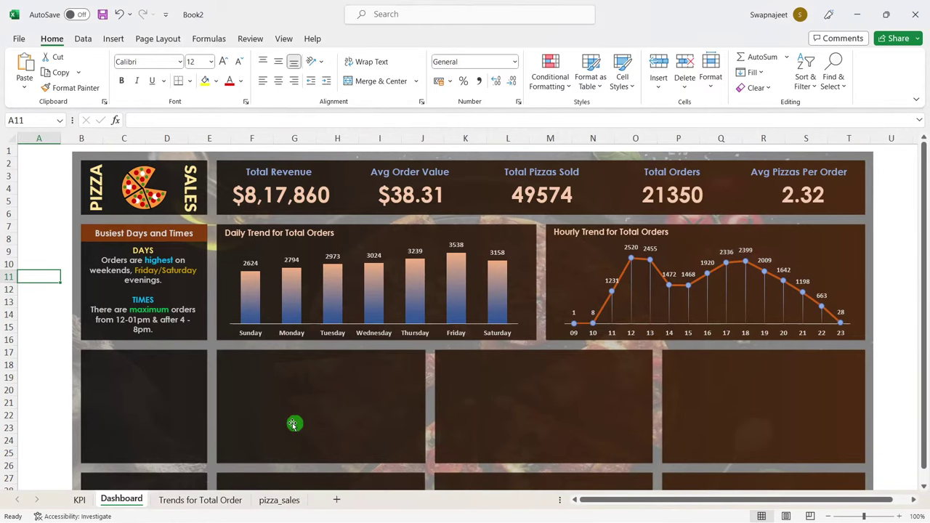
{"action": "left_click", "coordinate": [264, 504]}
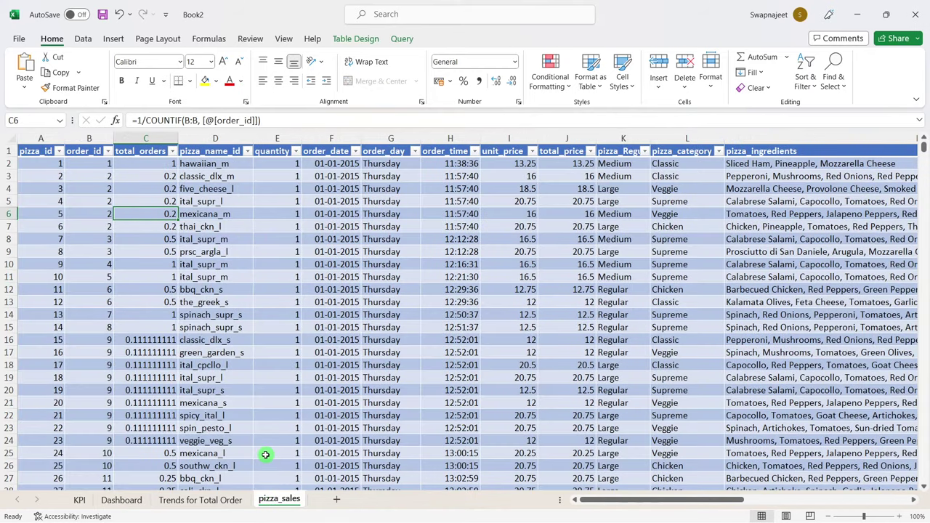
Step: Insert a PivotTable from Table_pizza_sales on a new worksheet
{"action": "left_click", "coordinate": [232, 265]}
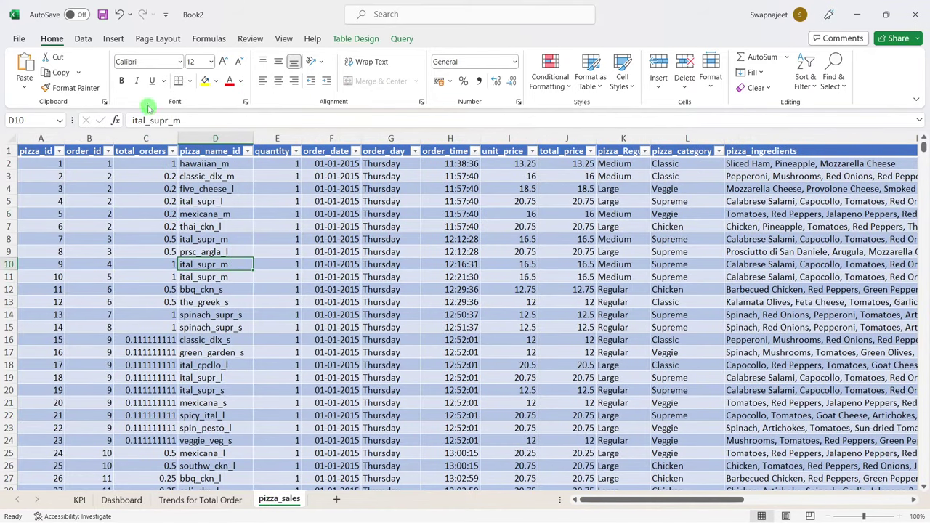
{"action": "left_click", "coordinate": [113, 39]}
{"action": "left_click", "coordinate": [29, 69]}
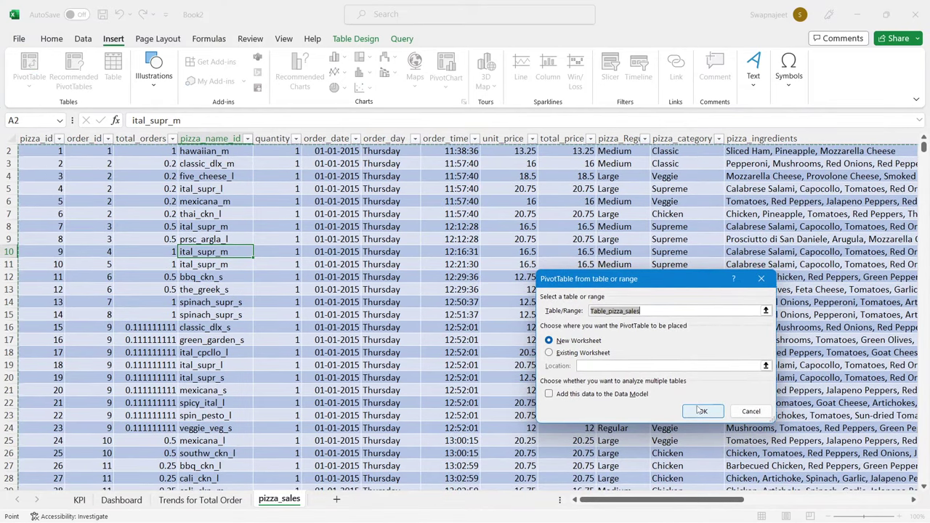
{"action": "left_click", "coordinate": [701, 412]}
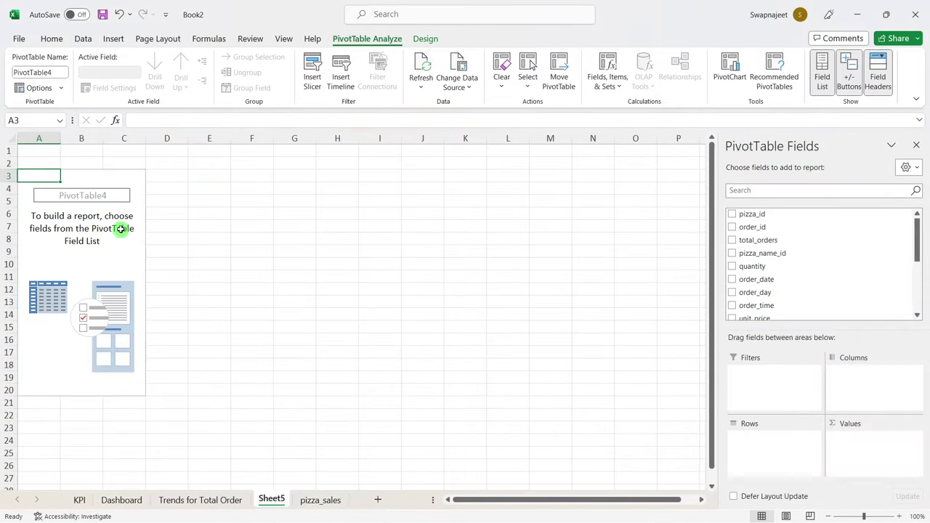
{"action": "left_click", "coordinate": [102, 227]}
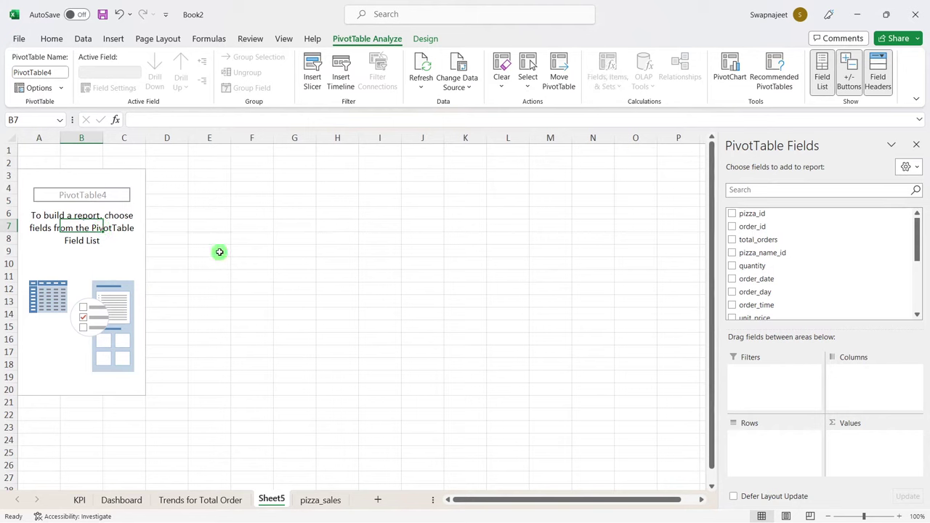
{"action": "key", "text": "alt+Tab"}
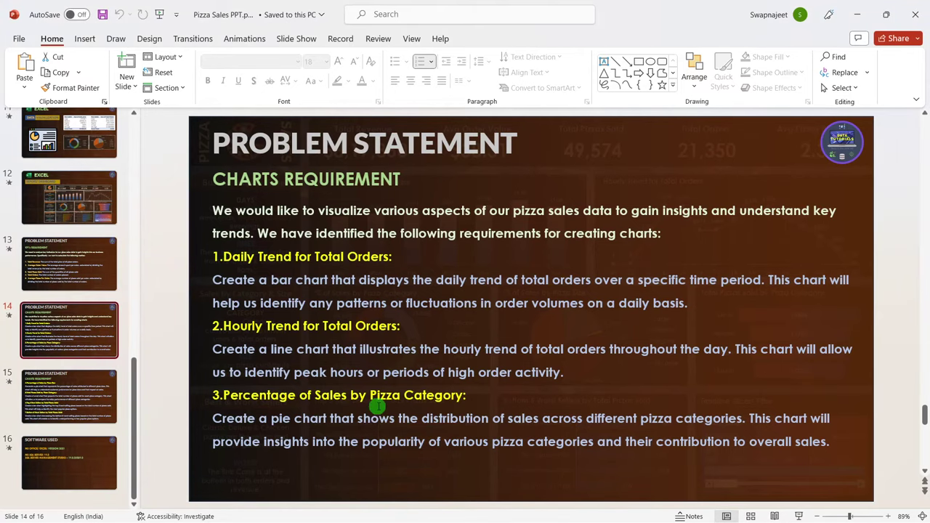
{"action": "key", "text": "alt+Tab"}
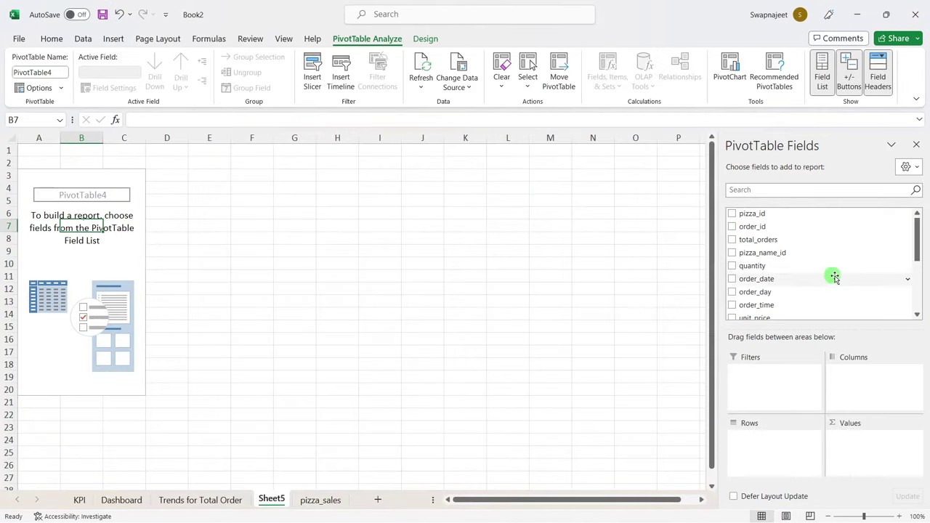
Step: Put pizza_category in Rows and Sum of total_price in Values, totalling 817860.0508
{"action": "scroll", "coordinate": [824, 272], "scroll_direction": "down", "scroll_amount": 3}
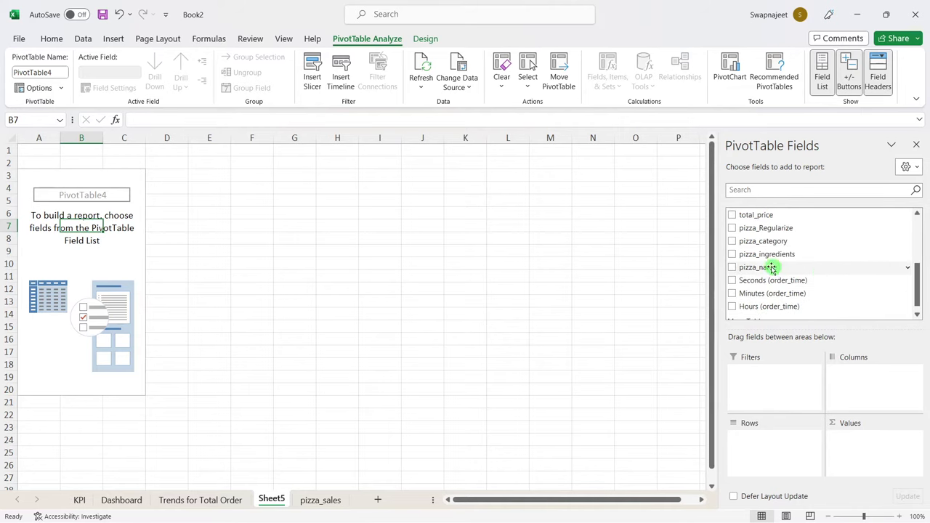
{"action": "left_click", "coordinate": [732, 241]}
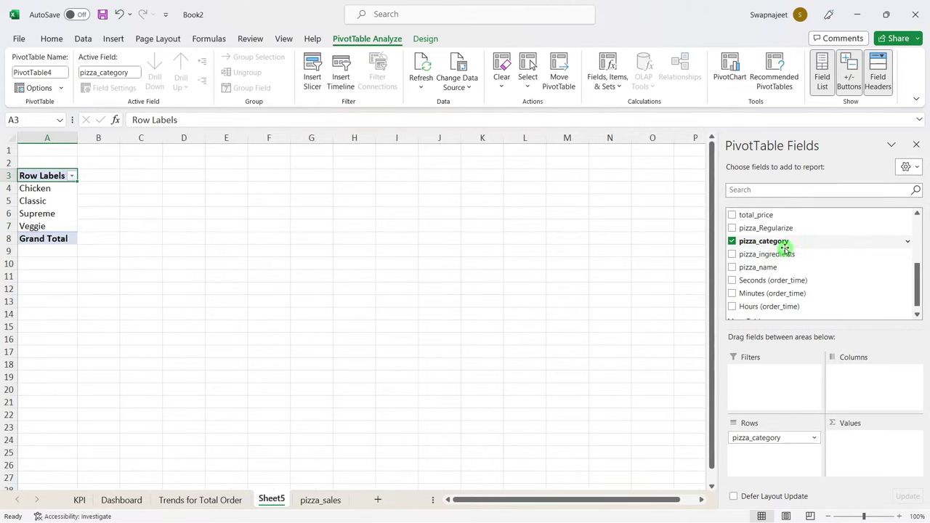
{"action": "left_click", "coordinate": [733, 215]}
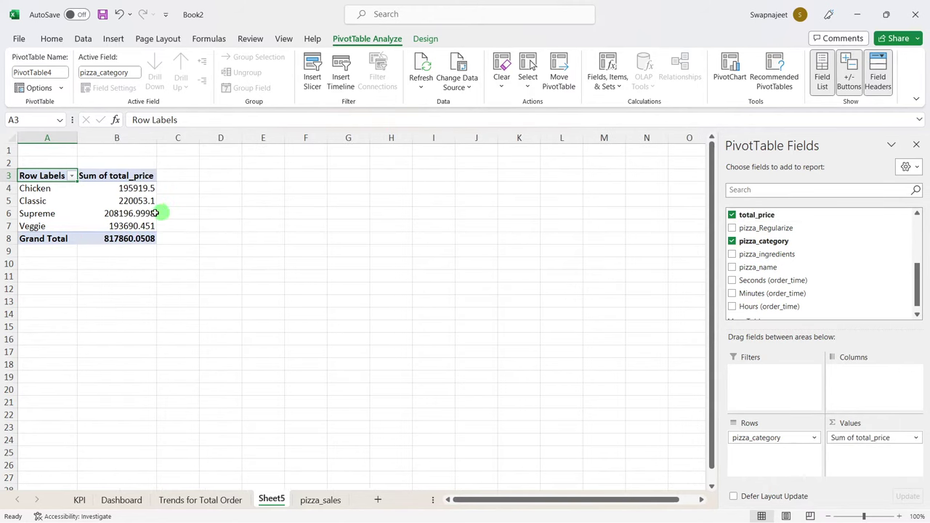
{"action": "left_click", "coordinate": [56, 188]}
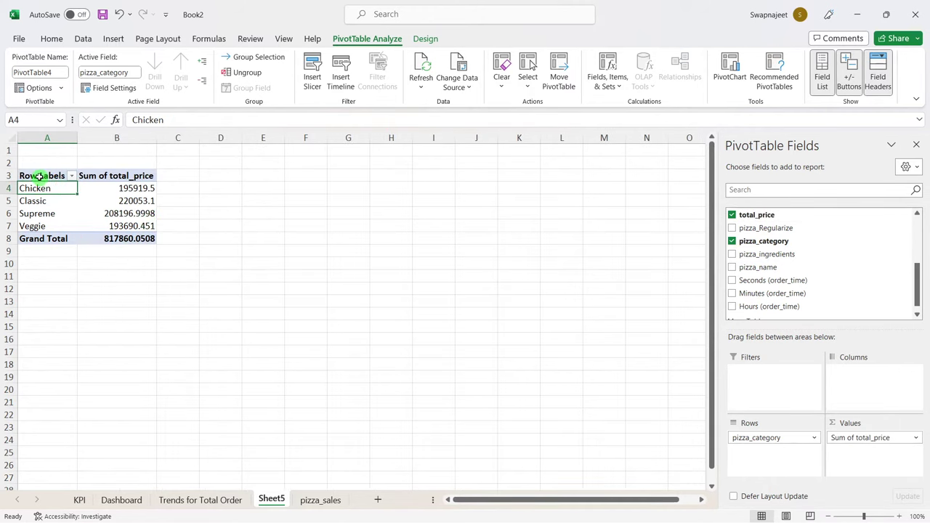
{"action": "left_click_drag", "start_coordinate": [38, 176], "coordinate": [124, 216]}
{"action": "left_click", "coordinate": [127, 213]}
{"action": "left_click", "coordinate": [427, 55]}
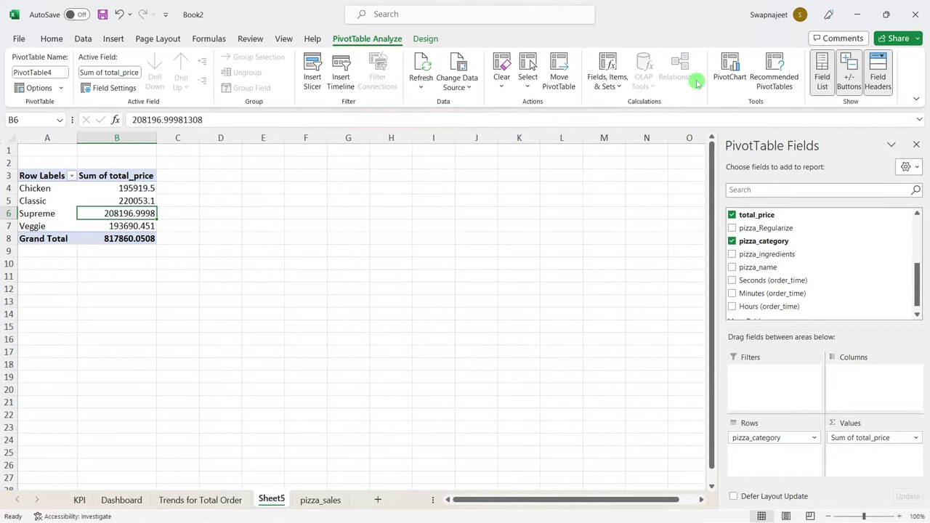
{"action": "left_click", "coordinate": [737, 90]}
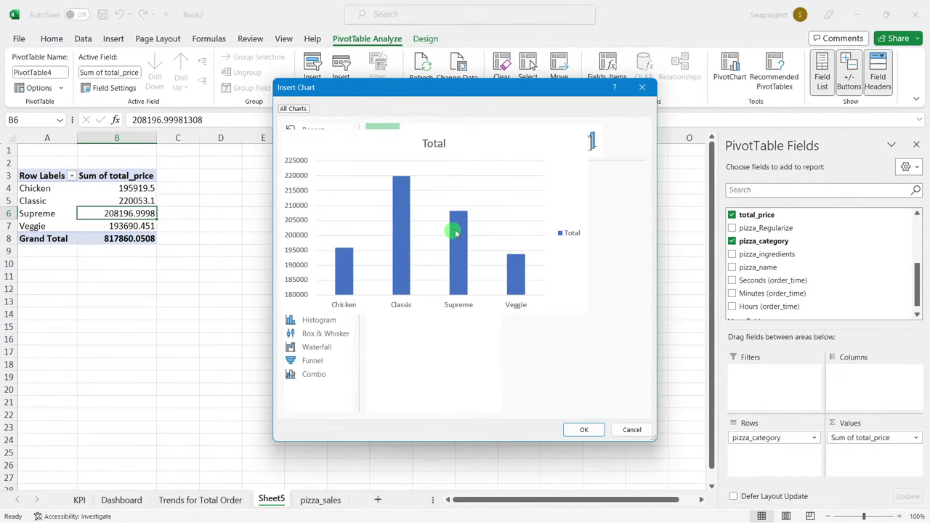
Step: Insert a doughnut PivotChart of category sales with field buttons hidden and no Total title
{"action": "left_click", "coordinate": [306, 184]}
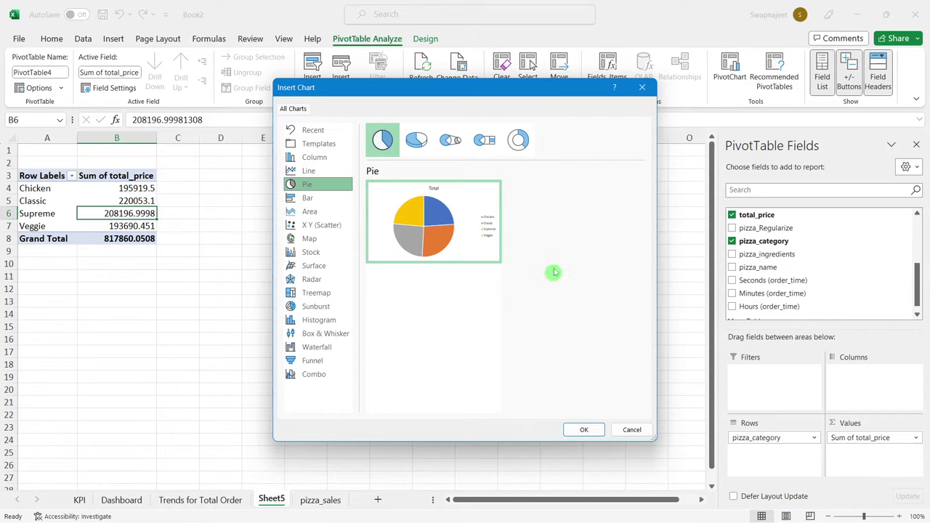
{"action": "left_click", "coordinate": [519, 147]}
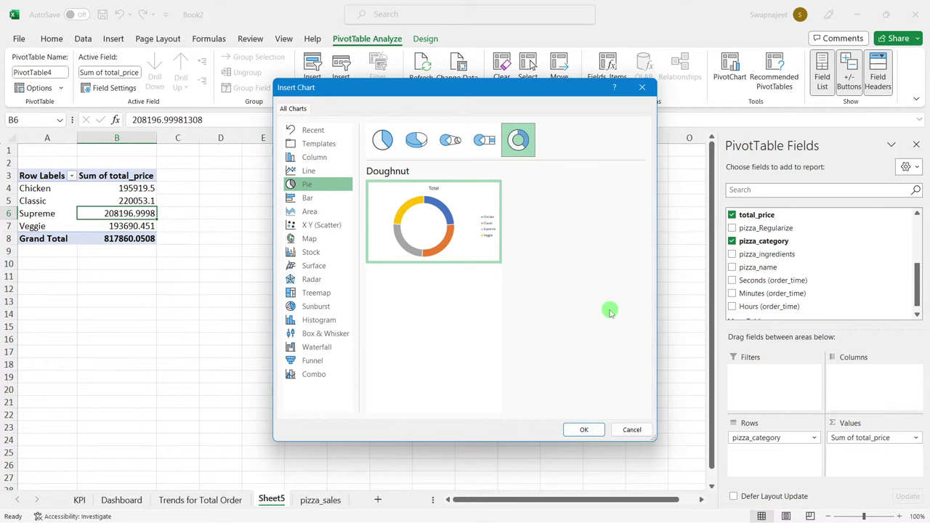
{"action": "left_click", "coordinate": [584, 429]}
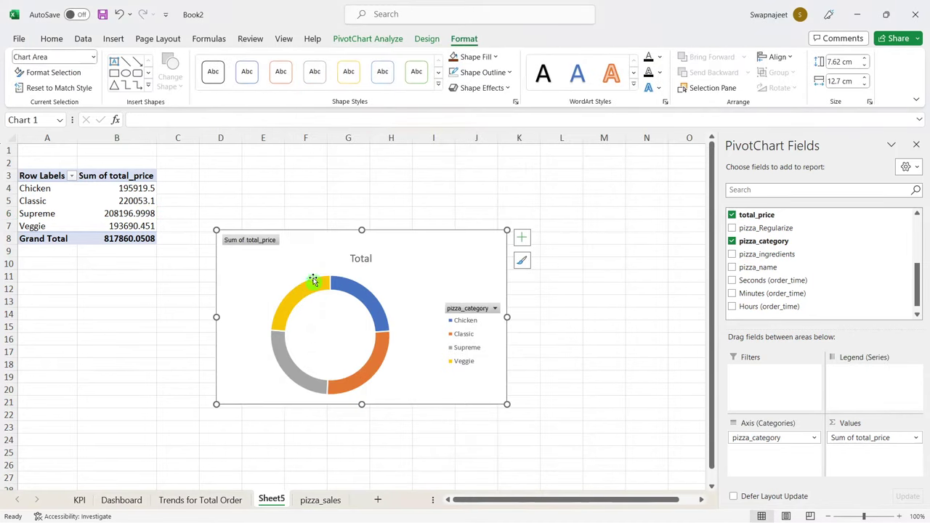
{"action": "right_click", "coordinate": [267, 244]}
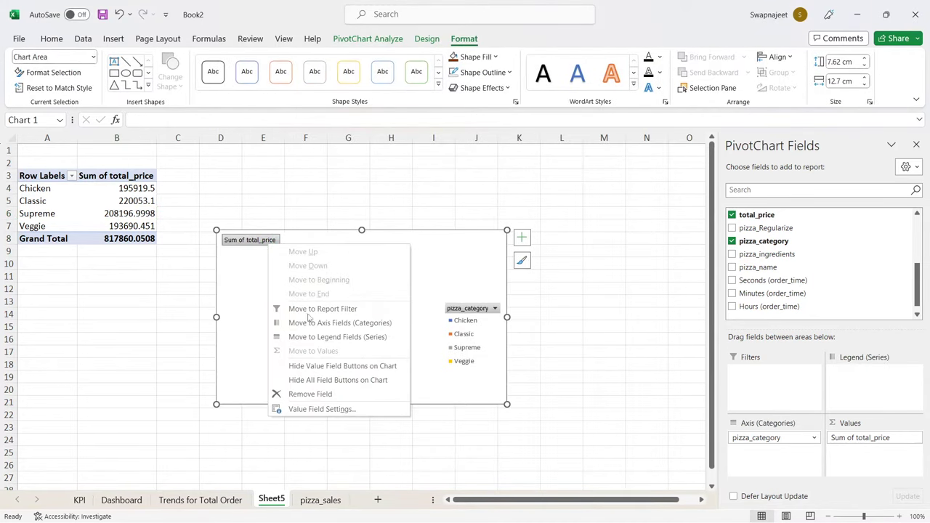
{"action": "left_click", "coordinate": [317, 379]}
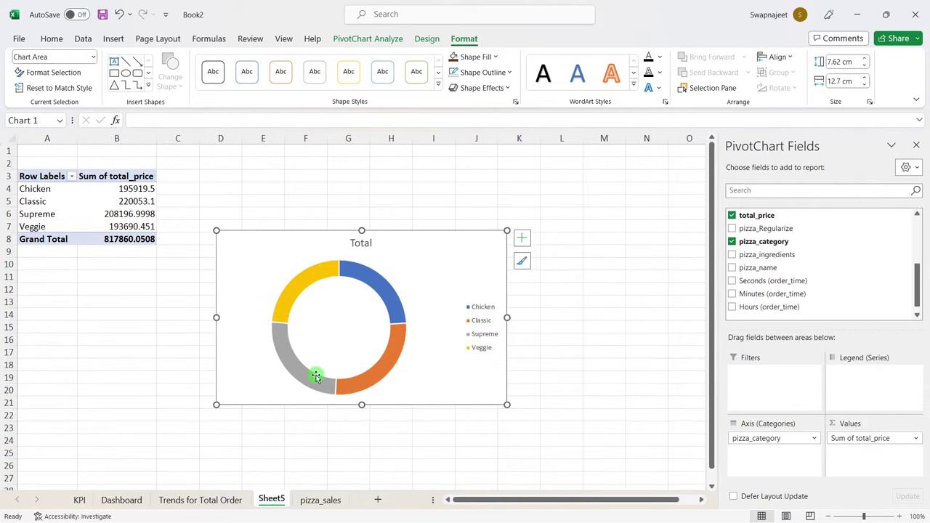
{"action": "left_click", "coordinate": [367, 245]}
{"action": "key", "text": "Delete"}
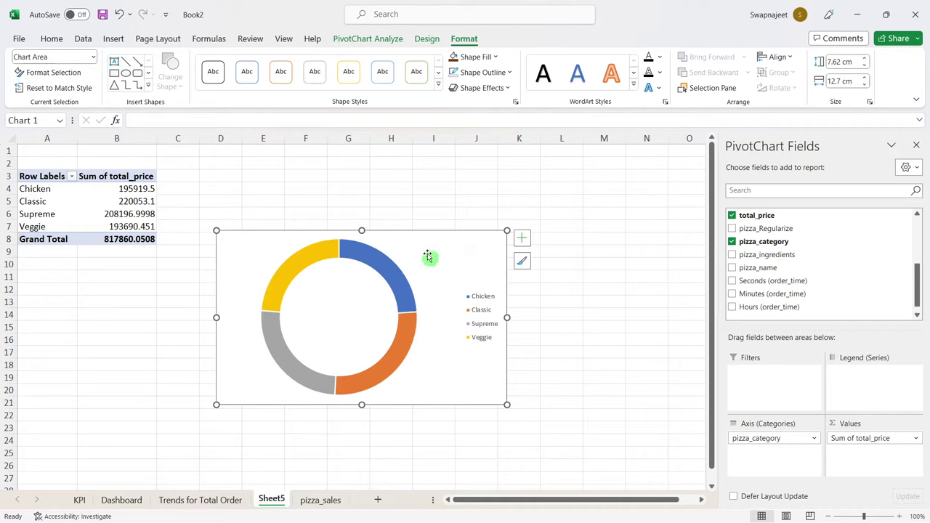
Step: Add data labels to the doughnut showing percentages instead of sales values
{"action": "left_click", "coordinate": [522, 238]}
{"action": "left_click", "coordinate": [549, 266]}
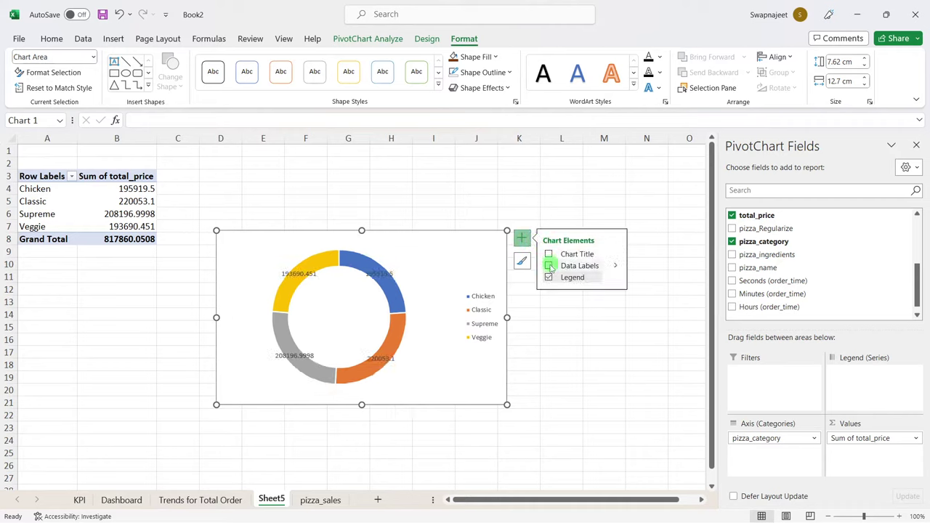
{"action": "left_click", "coordinate": [614, 268]}
{"action": "left_click", "coordinate": [604, 365]}
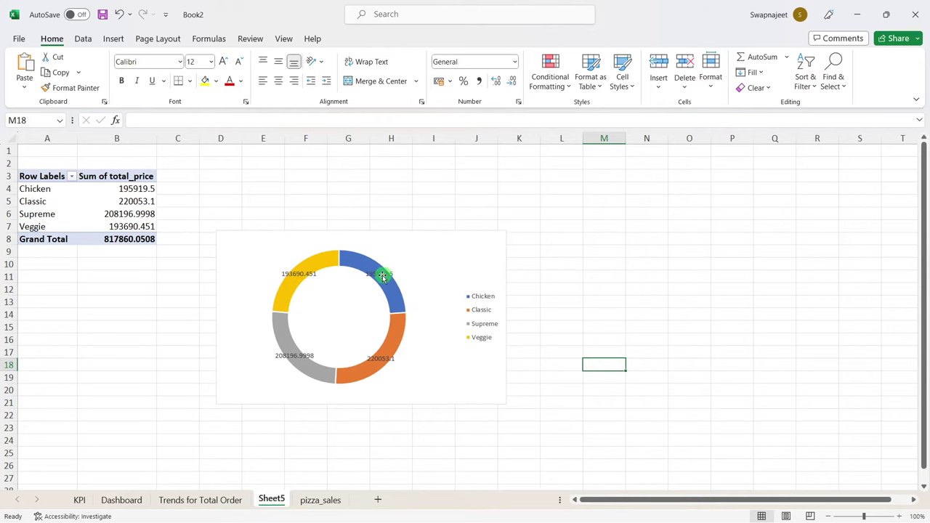
{"action": "left_click", "coordinate": [305, 274]}
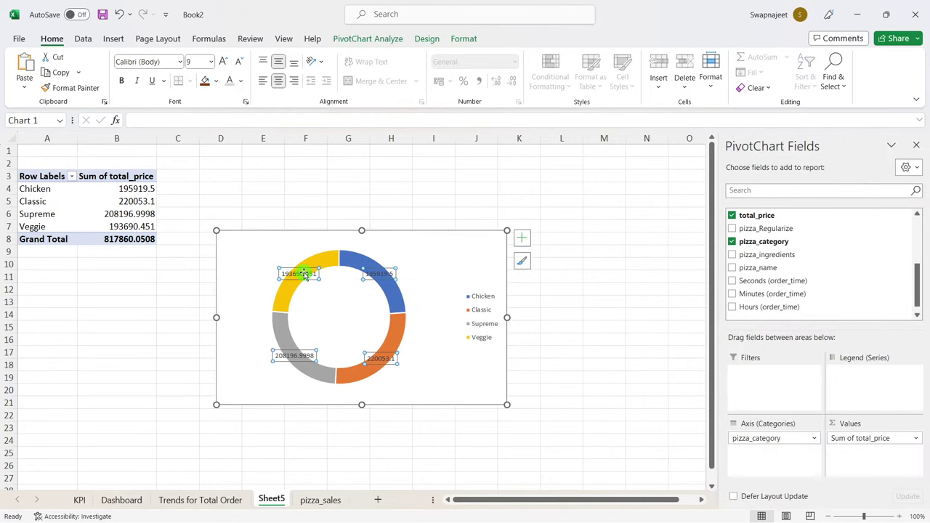
{"action": "right_click", "coordinate": [305, 274]}
{"action": "left_click", "coordinate": [359, 425]}
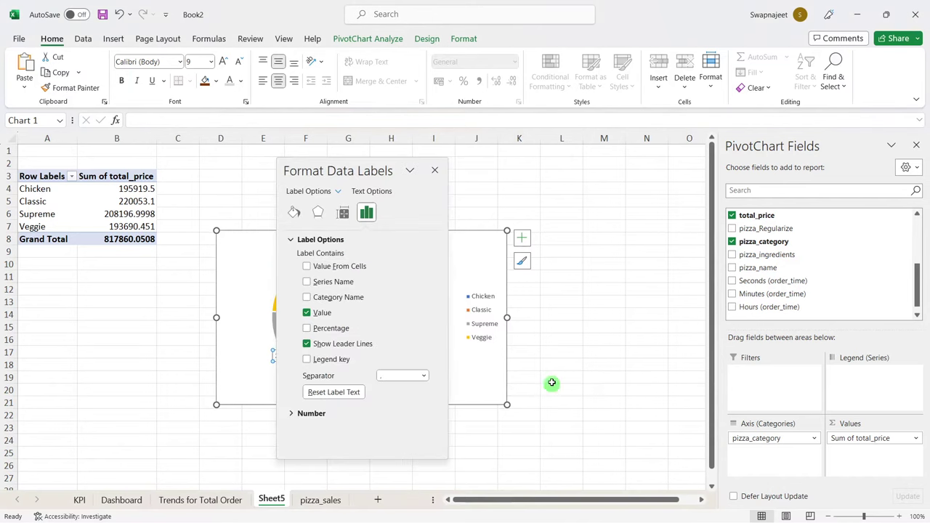
{"action": "left_click_drag", "start_coordinate": [312, 167], "coordinate": [566, 159]}
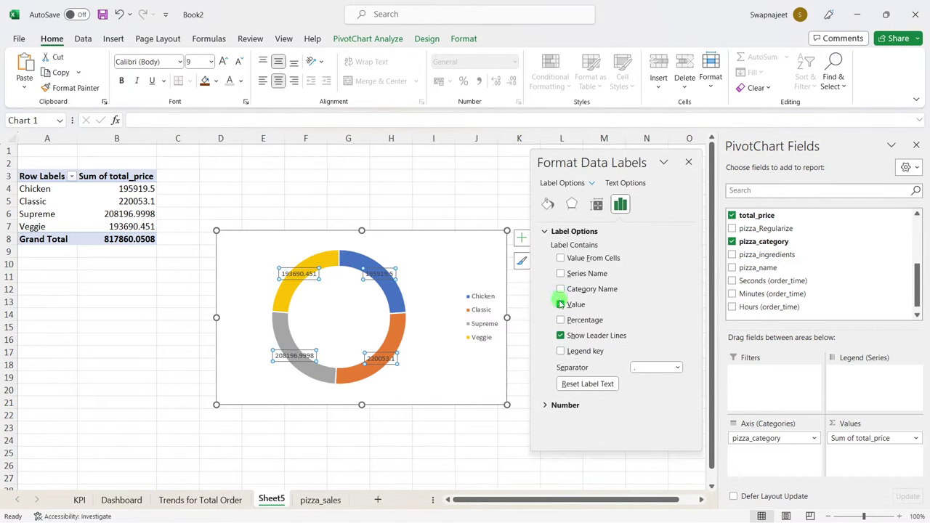
{"action": "left_click", "coordinate": [560, 305]}
{"action": "left_click", "coordinate": [560, 320]}
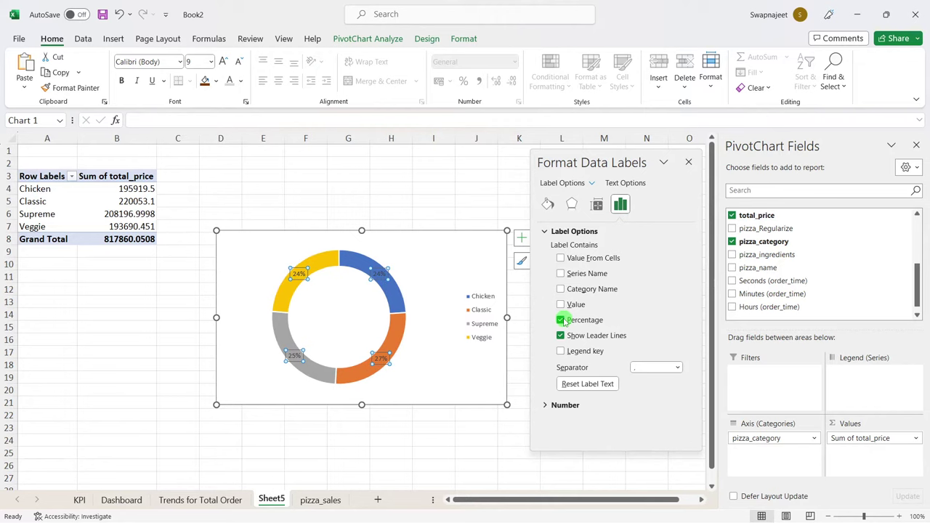
{"action": "left_click", "coordinate": [369, 279]}
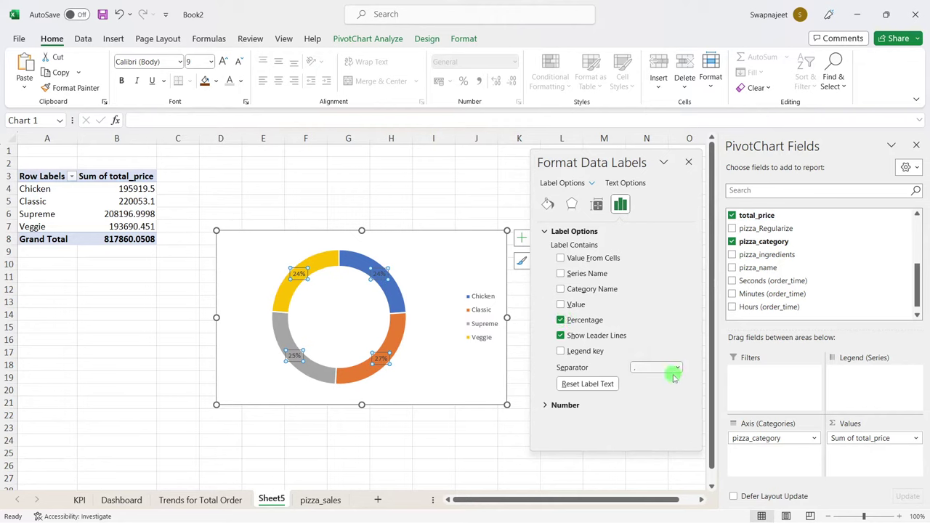
Step: Format the data labels as Percentage with 2 decimal places, e.g. 26.91%
{"action": "left_click", "coordinate": [566, 404]}
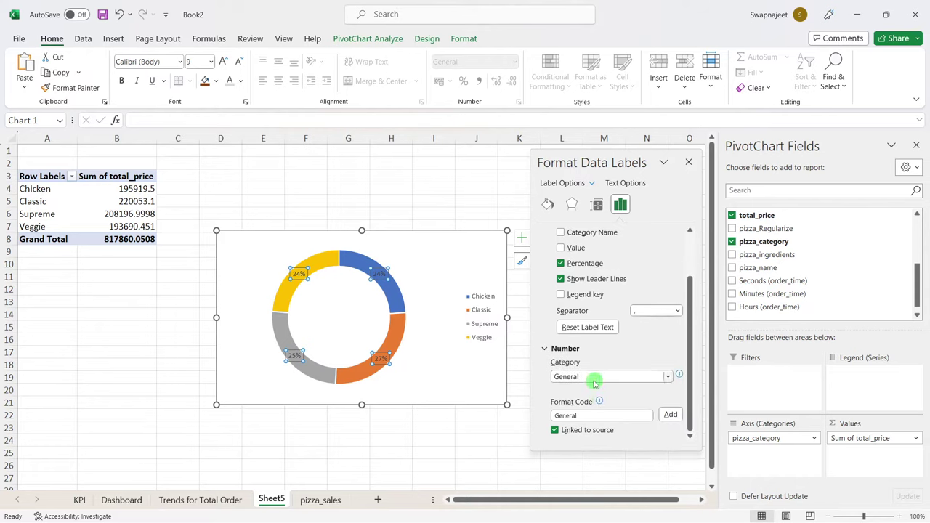
{"action": "left_click", "coordinate": [583, 376]}
{"action": "left_click", "coordinate": [573, 306]}
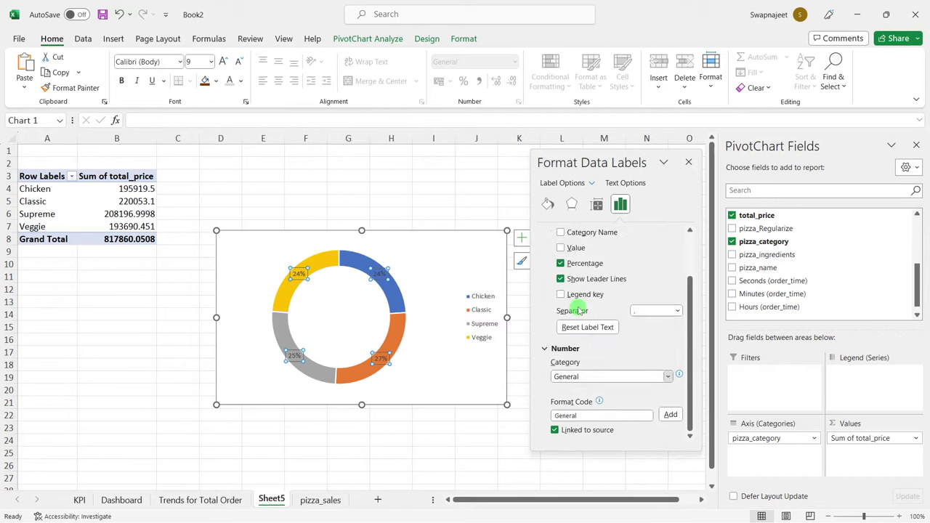
{"action": "double_click", "coordinate": [621, 393]}
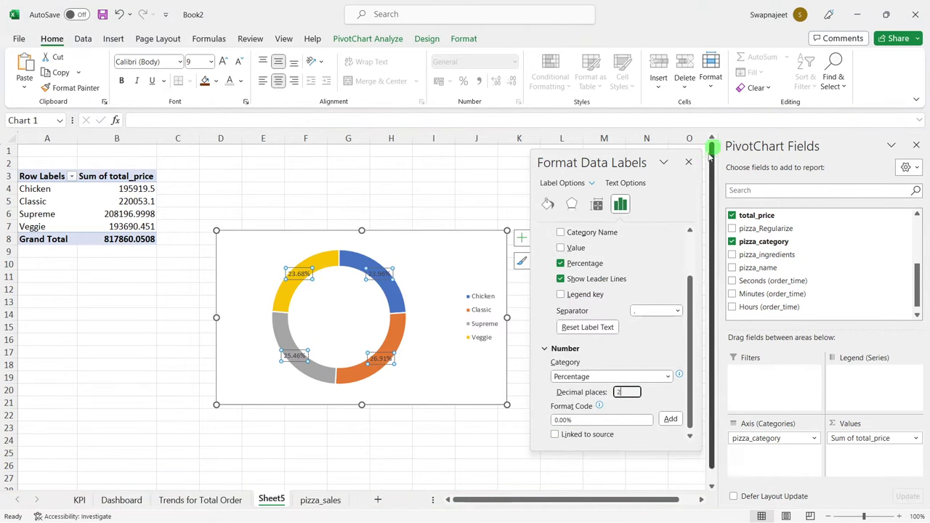
{"action": "left_click", "coordinate": [688, 161]}
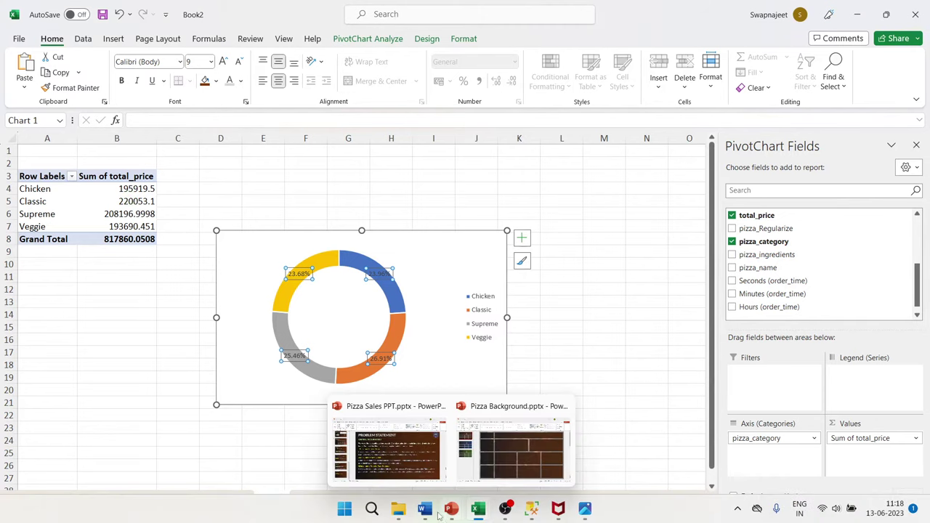
{"action": "left_click", "coordinate": [425, 510]}
{"action": "scroll", "coordinate": [499, 359], "scroll_direction": "down", "scroll_amount": 3}
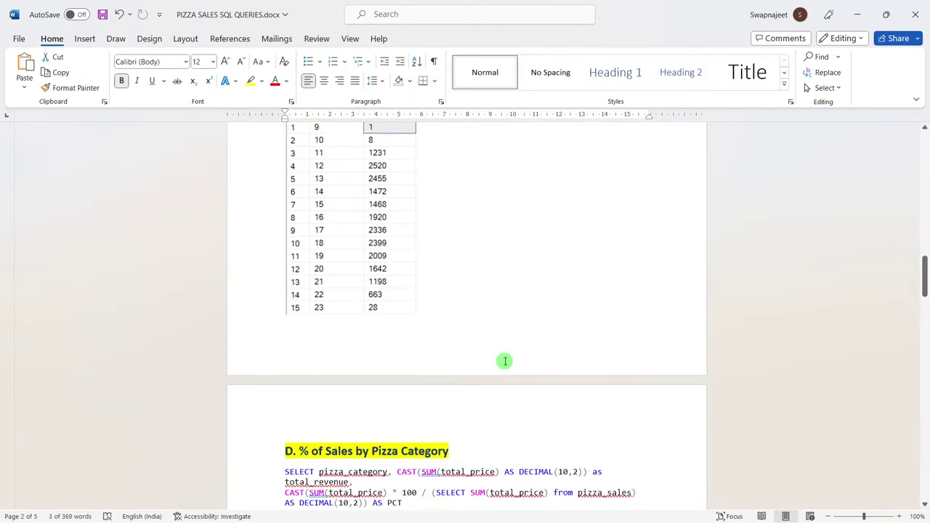
{"action": "scroll", "coordinate": [505, 362], "scroll_direction": "down", "scroll_amount": 5}
{"action": "scroll", "coordinate": [505, 361], "scroll_direction": "down", "scroll_amount": 4}
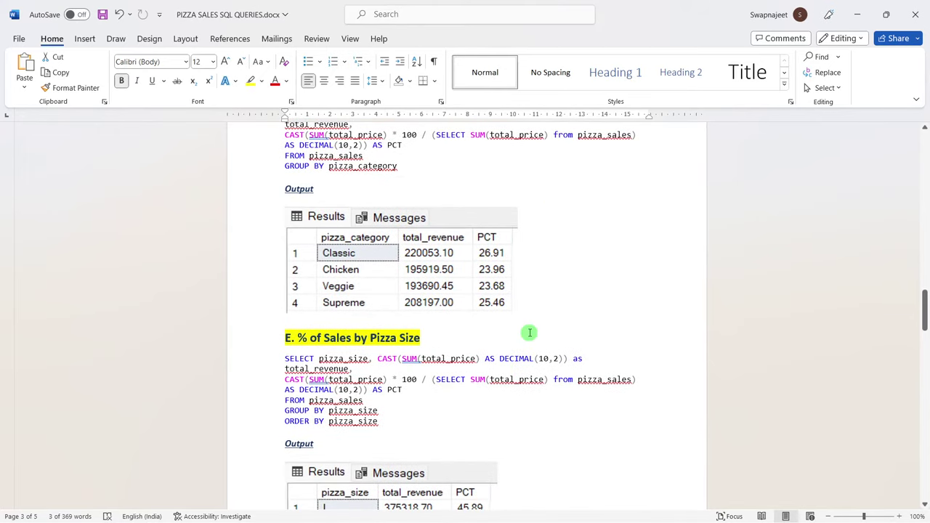
{"action": "key", "text": "alt+Tab"}
{"action": "left_click", "coordinate": [45, 204]}
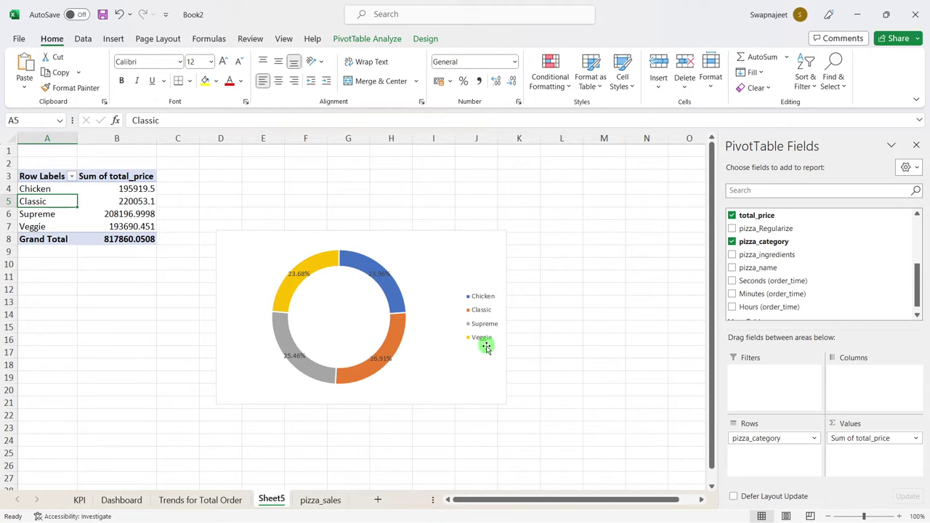
{"action": "mouse_move", "coordinate": [296, 286]}
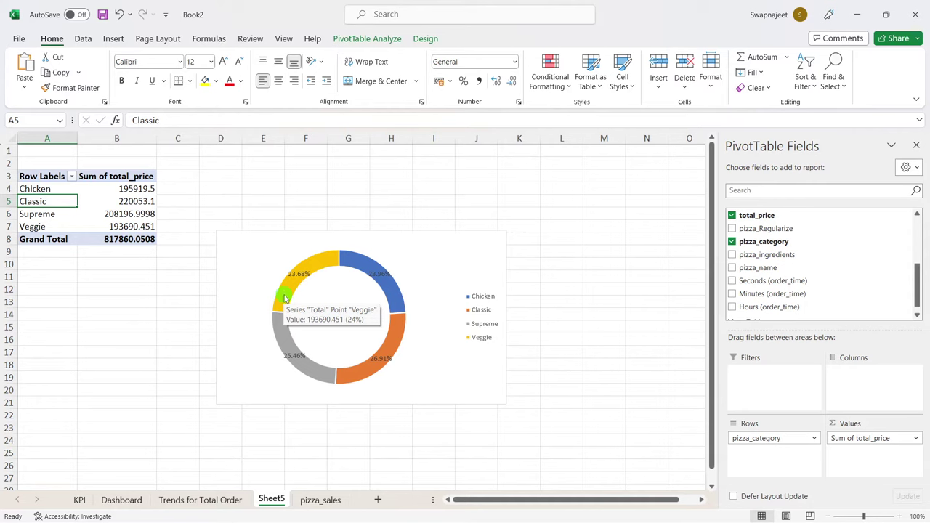
{"action": "key", "text": "alt+Tab"}
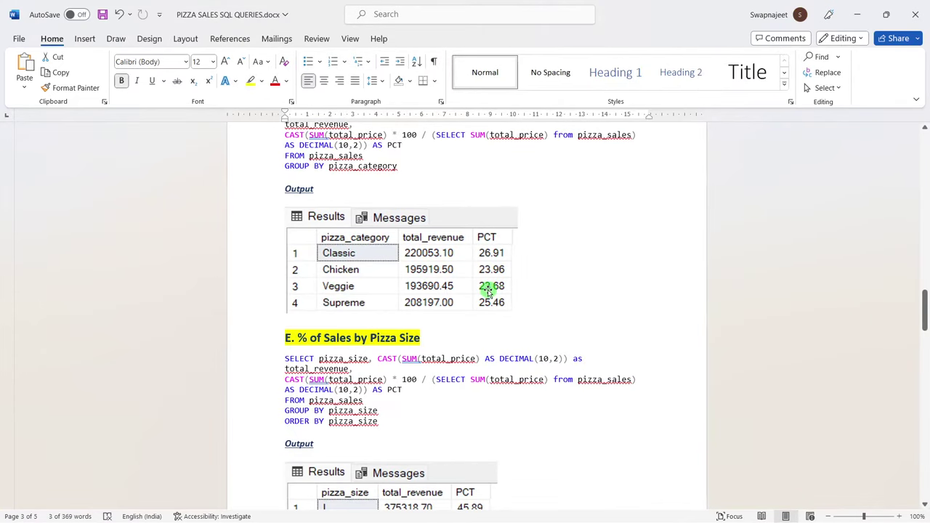
{"action": "key", "text": "alt+Tab"}
{"action": "left_click", "coordinate": [122, 190]}
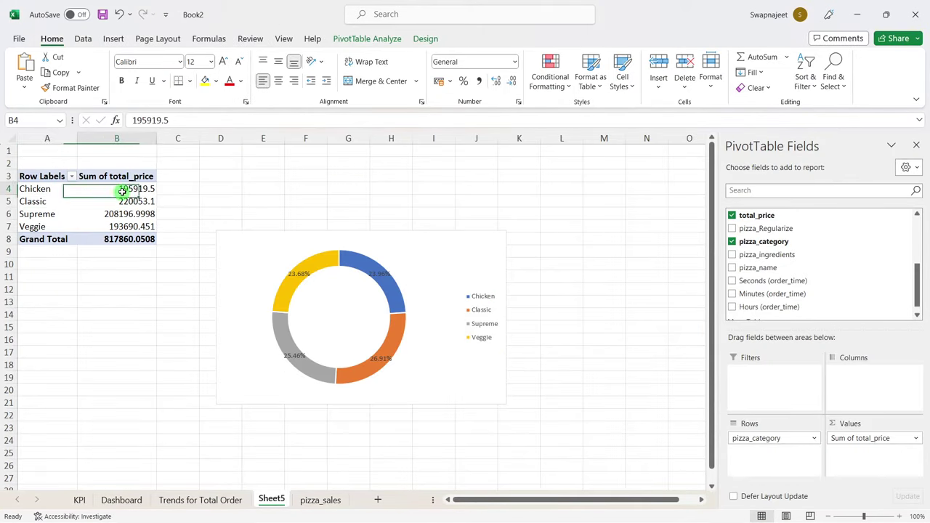
{"action": "right_click", "coordinate": [123, 190]}
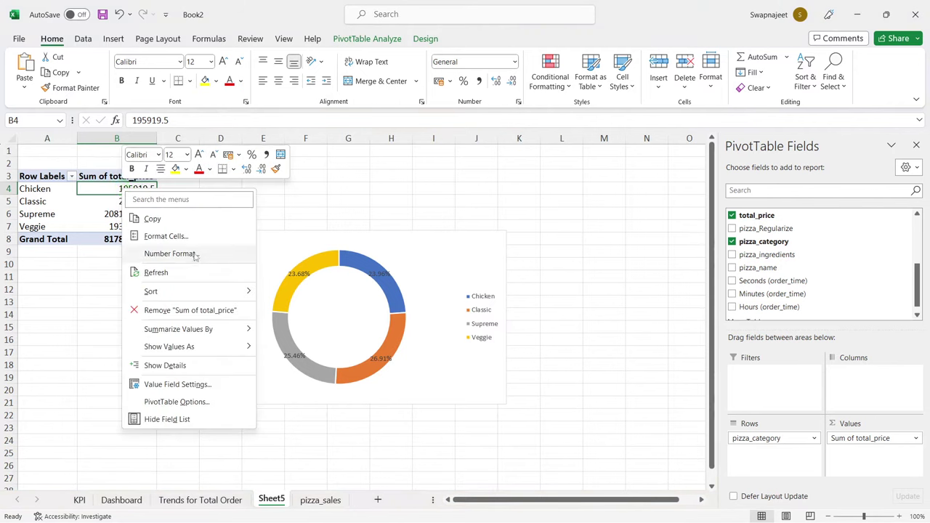
{"action": "mouse_move", "coordinate": [188, 347]}
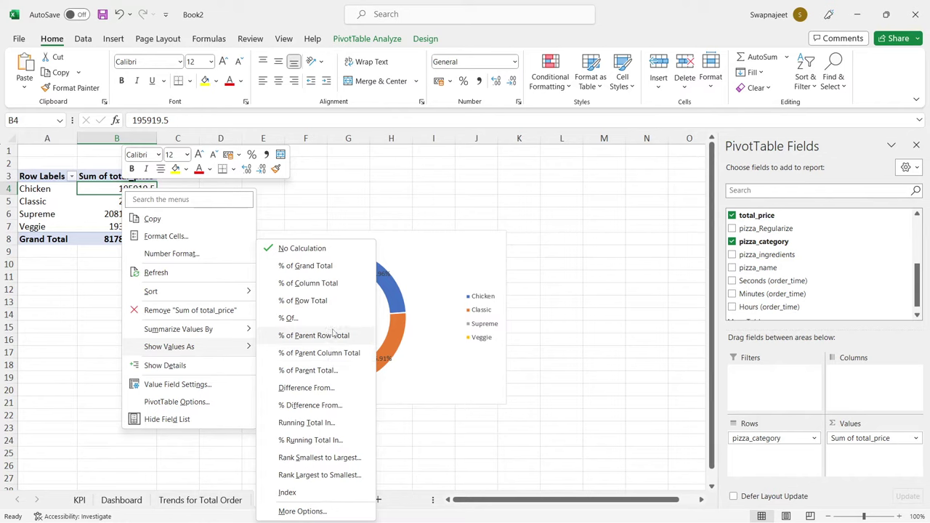
{"action": "left_click", "coordinate": [304, 265]}
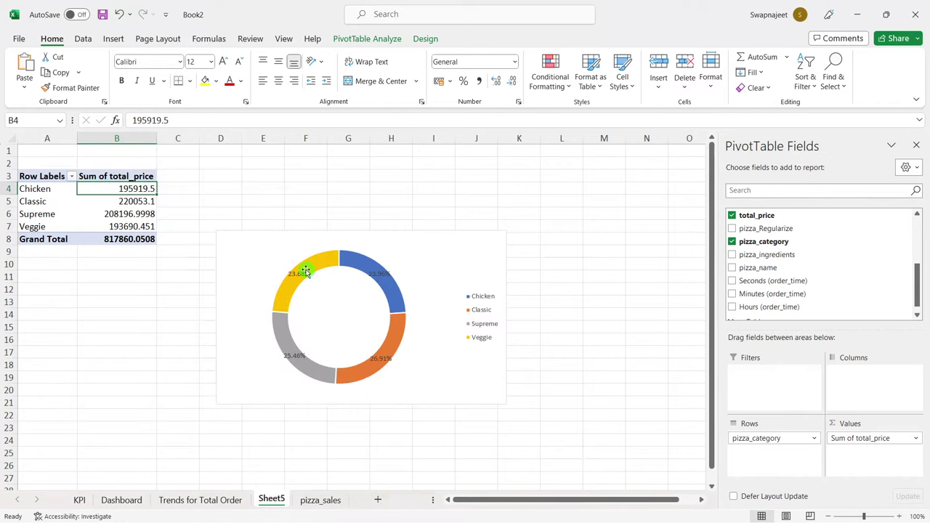
{"action": "left_click", "coordinate": [41, 191]}
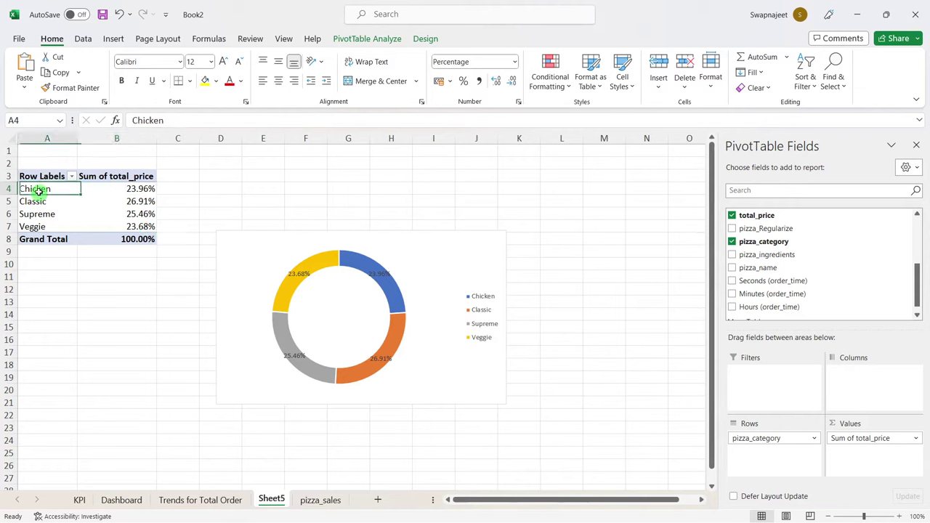
{"action": "key", "text": "alt+Tab"}
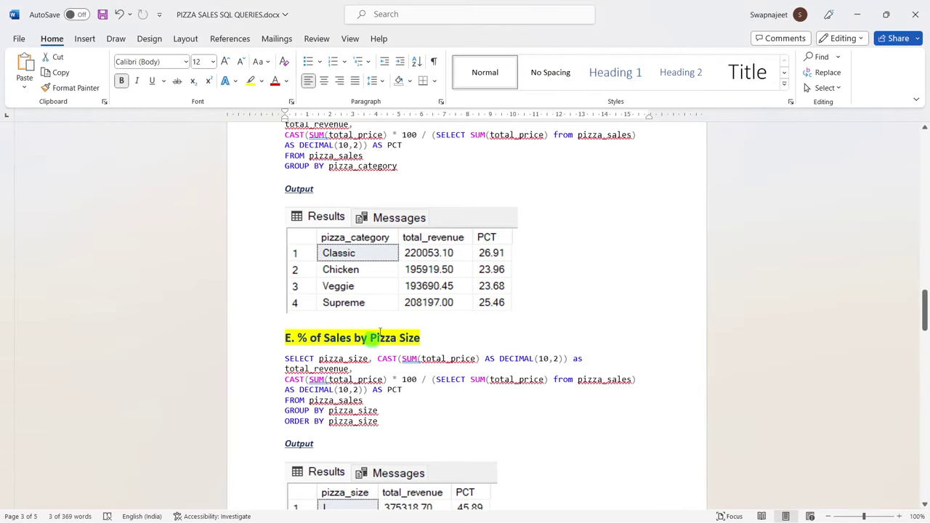
{"action": "key", "text": "alt+Tab"}
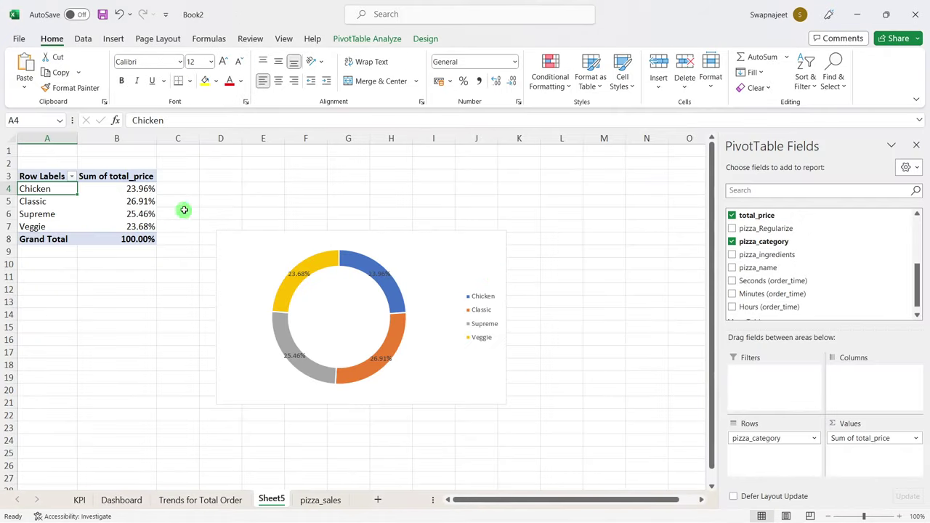
{"action": "left_click", "coordinate": [129, 202]}
{"action": "key", "text": "alt+Tab"}
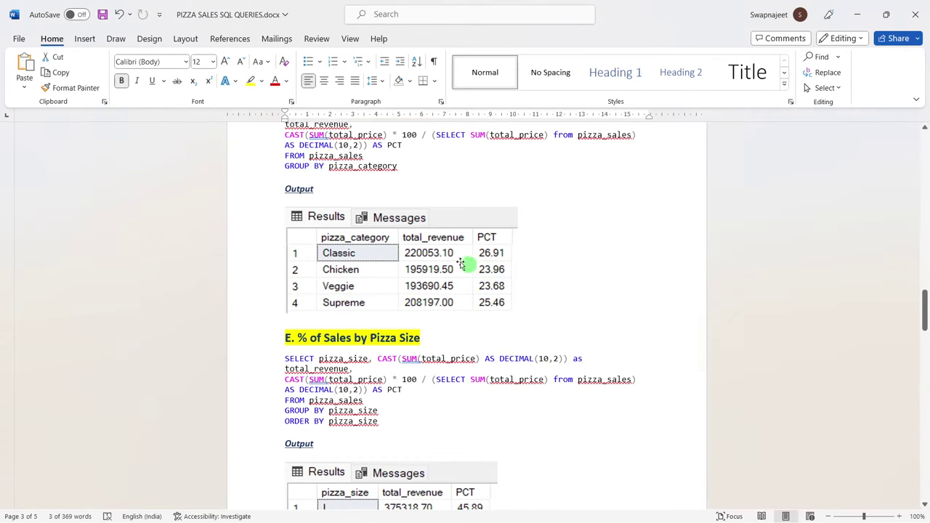
{"action": "key", "text": "alt+Tab"}
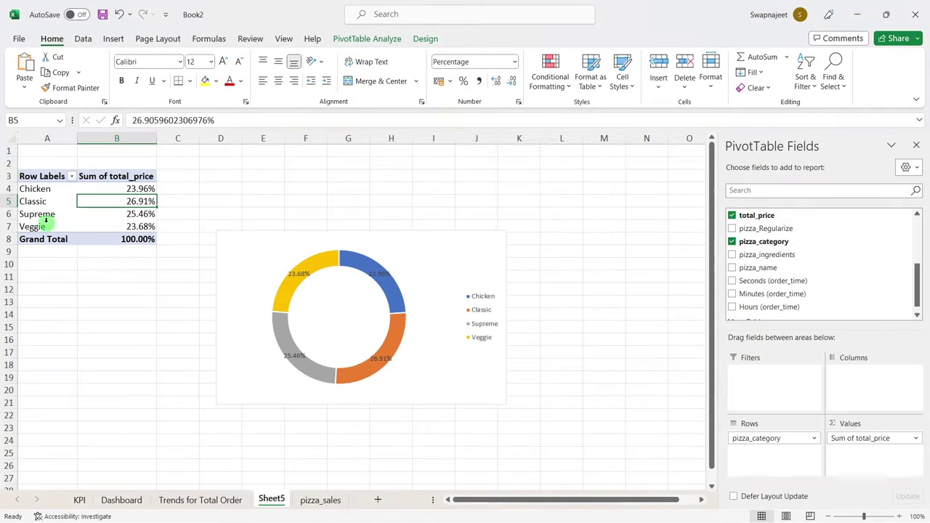
{"action": "key", "text": "alt+Tab"}
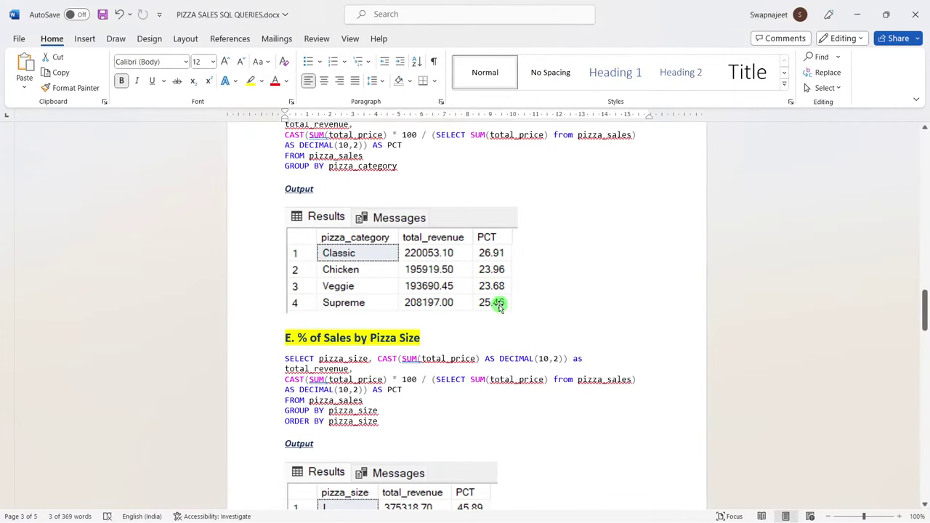
{"action": "key", "text": "alt+Tab"}
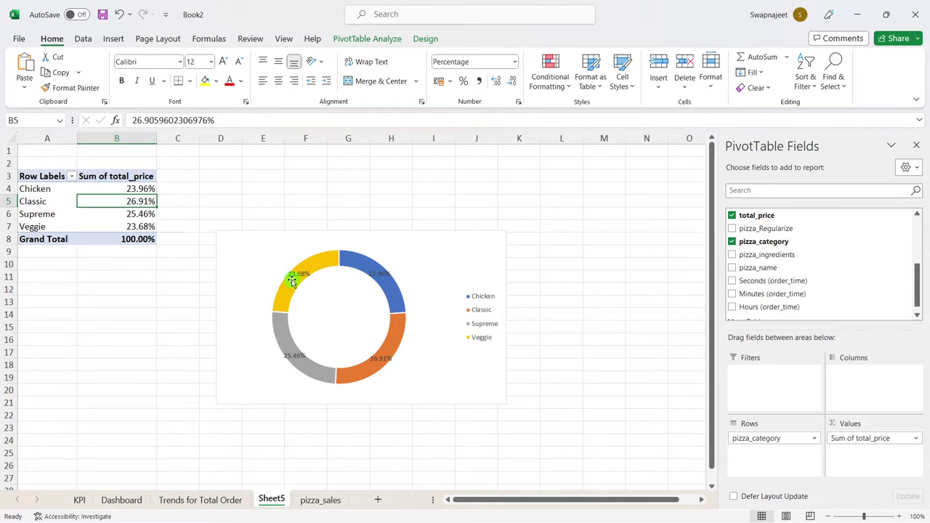
Step: Drag the Veggie 23.68% label outside the doughnut ring
{"action": "left_click", "coordinate": [313, 274]}
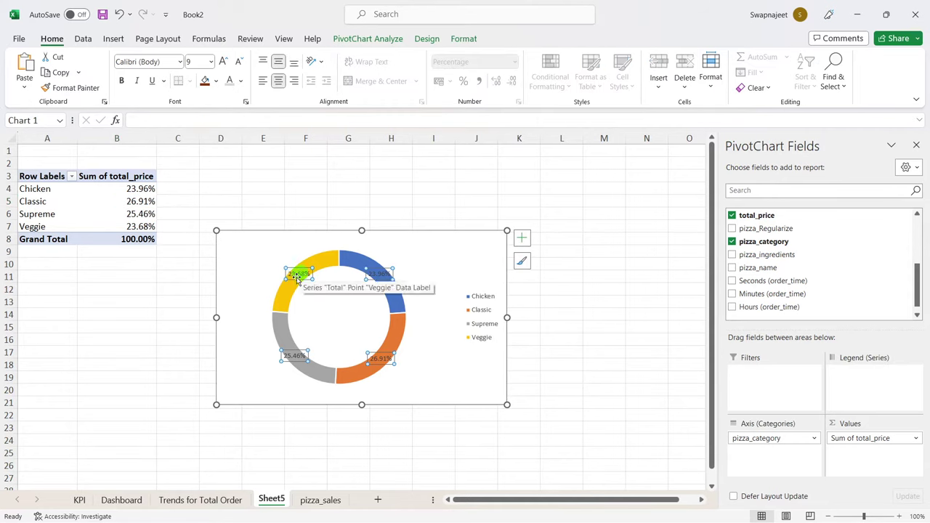
{"action": "left_click", "coordinate": [522, 237]}
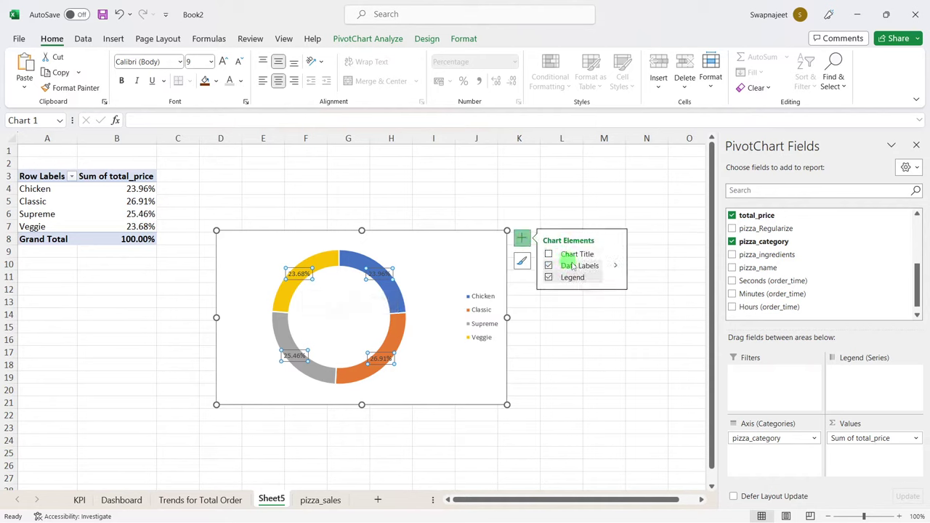
{"action": "left_click", "coordinate": [614, 269]}
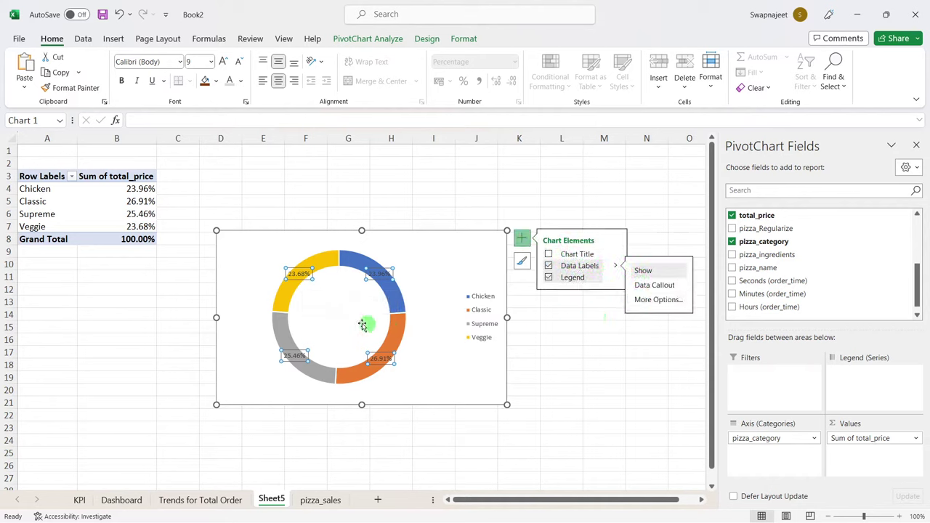
{"action": "left_click", "coordinate": [473, 280]}
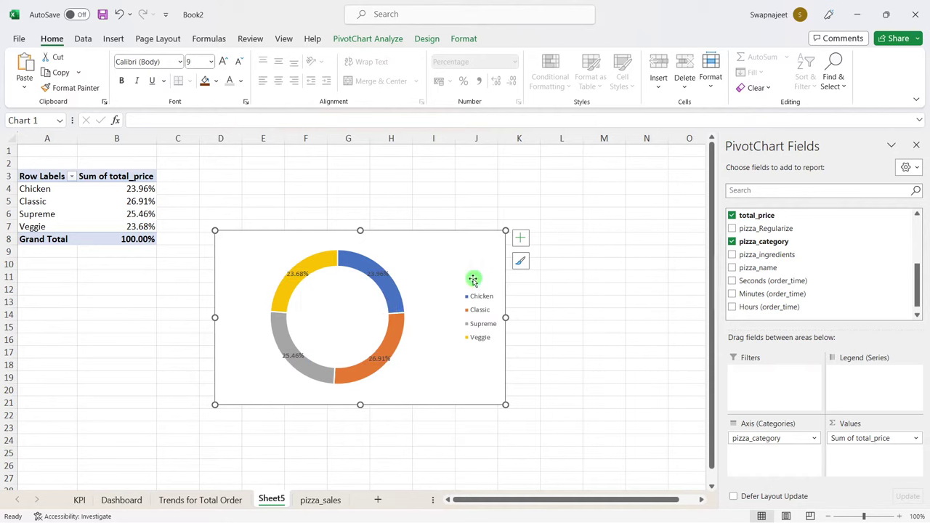
{"action": "left_click", "coordinate": [297, 274]}
{"action": "left_click_drag", "start_coordinate": [296, 273], "coordinate": [278, 265]}
{"action": "left_click", "coordinate": [376, 272]}
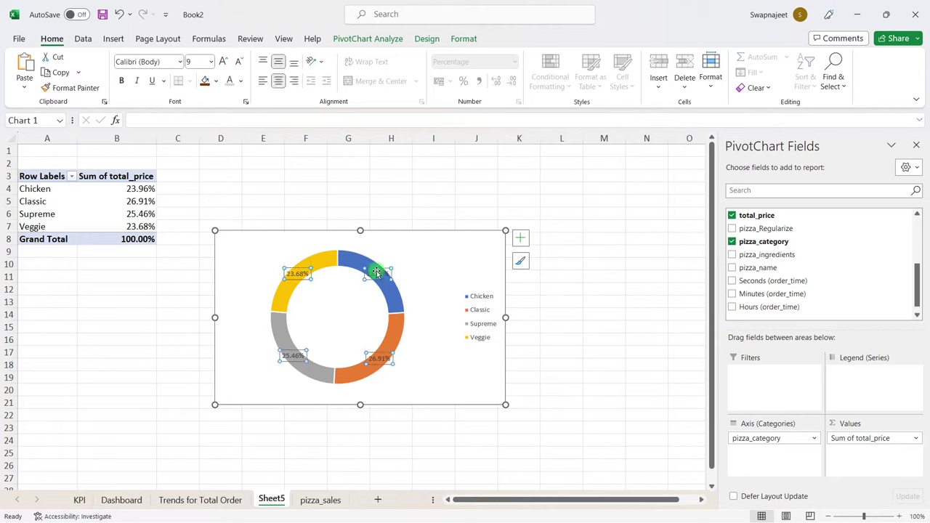
{"action": "left_click", "coordinate": [300, 273]}
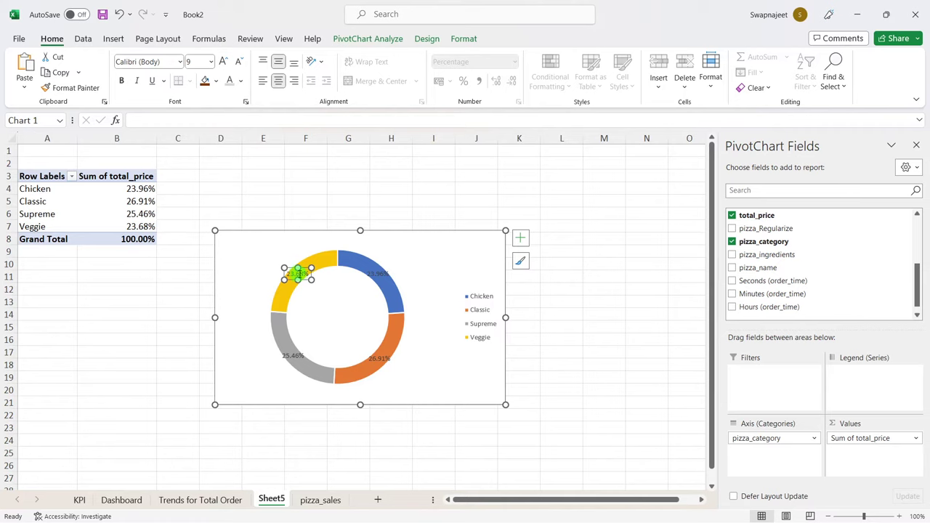
{"action": "left_click_drag", "start_coordinate": [300, 273], "coordinate": [276, 264]}
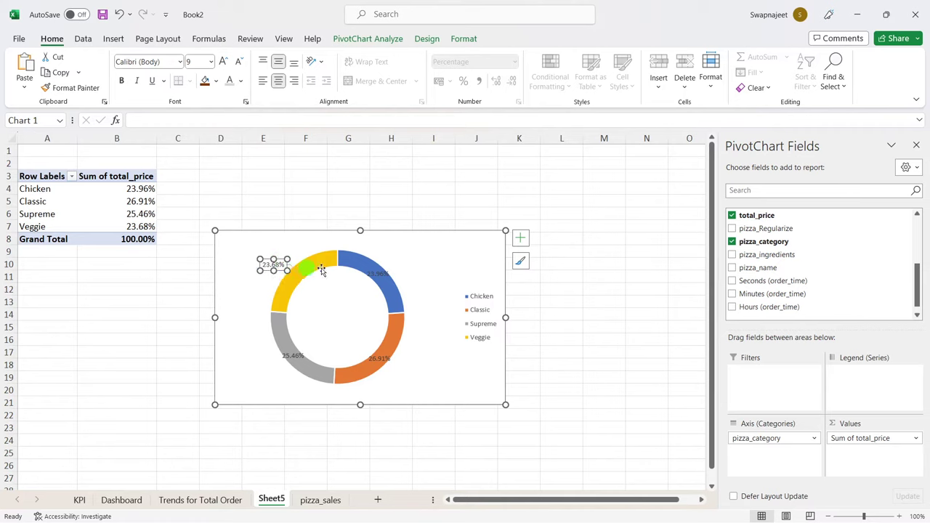
Step: Drag the Chicken 23.96%, Supreme 25.46% and Classic 26.91% labels outside the ring
{"action": "left_click", "coordinate": [376, 272]}
{"action": "left_click_drag", "start_coordinate": [380, 268], "coordinate": [407, 260]}
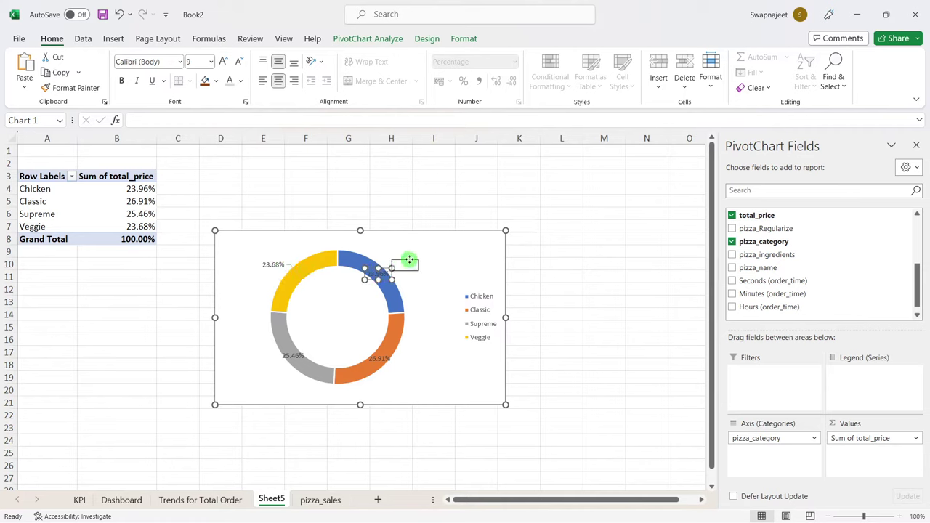
{"action": "left_click_drag", "start_coordinate": [293, 355], "coordinate": [270, 370]}
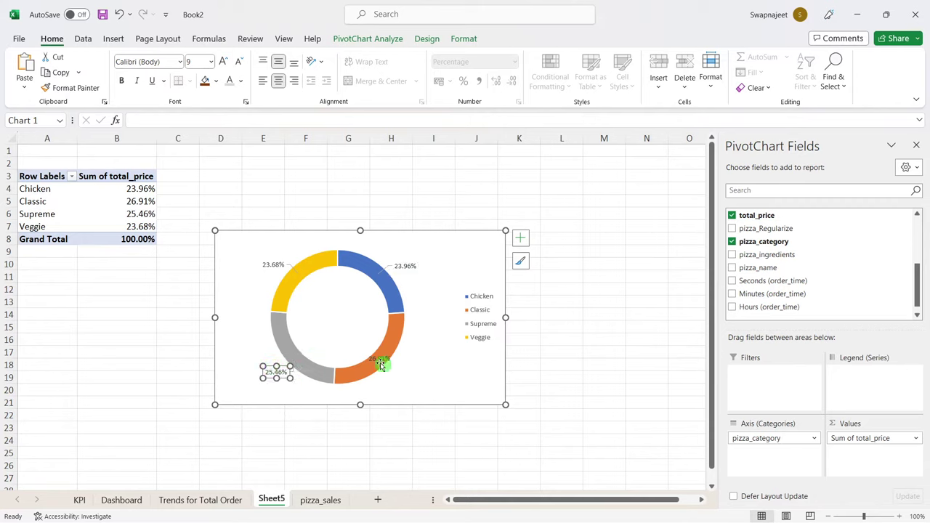
{"action": "left_click", "coordinate": [379, 358]}
{"action": "left_click_drag", "start_coordinate": [386, 353], "coordinate": [411, 366]}
{"action": "left_click", "coordinate": [614, 262]}
Step: Shrink the doughnut chart and move it up beside the PivotTable
{"action": "left_click", "coordinate": [462, 247]}
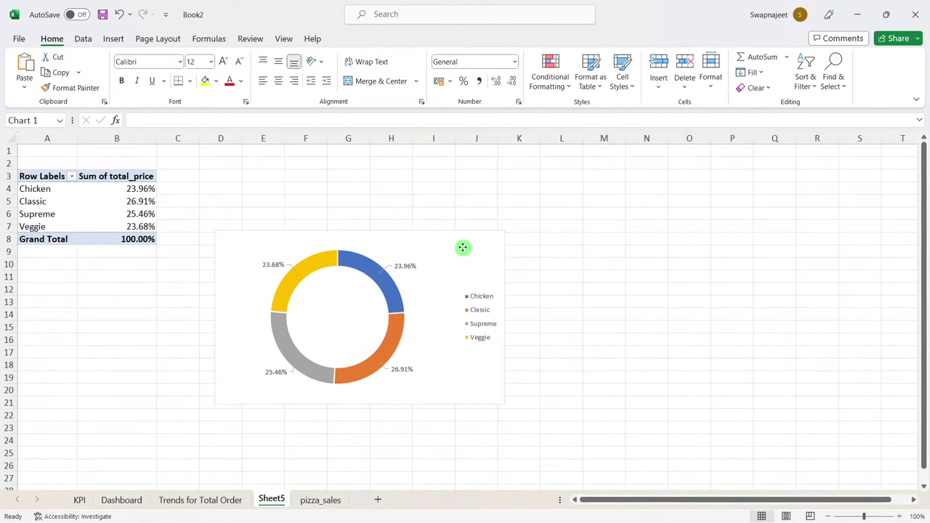
{"action": "left_click_drag", "start_coordinate": [364, 383], "coordinate": [364, 386]}
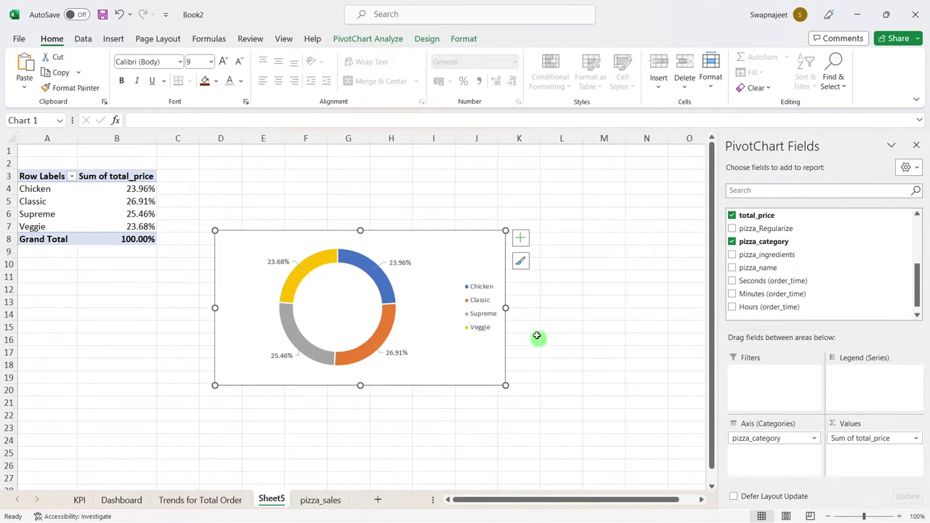
{"action": "left_click_drag", "start_coordinate": [507, 307], "coordinate": [483, 307]}
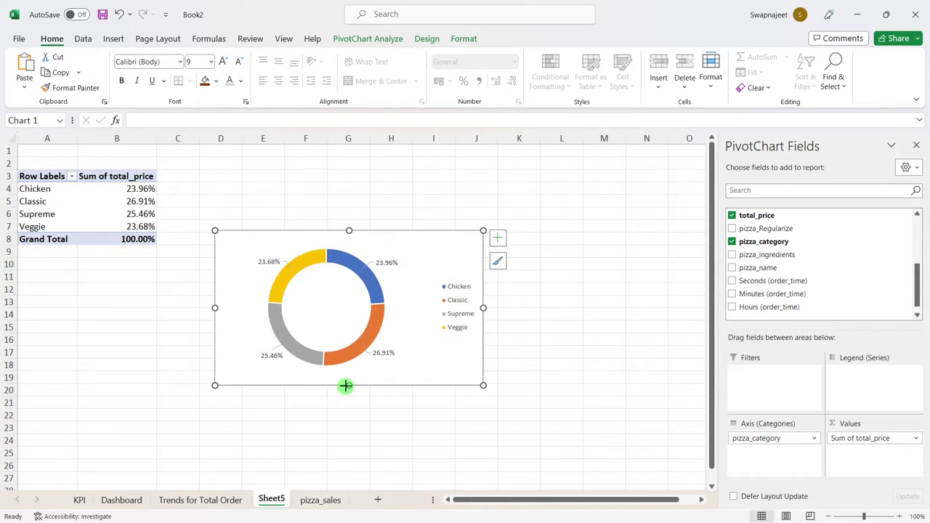
{"action": "left_click_drag", "start_coordinate": [349, 386], "coordinate": [349, 355]}
{"action": "mouse_move", "coordinate": [368, 235]}
{"action": "left_mouse_down"}
{"action": "mouse_move", "coordinate": [400, 165]}
{"action": "mouse_move", "coordinate": [390, 158]}
{"action": "left_mouse_up"}
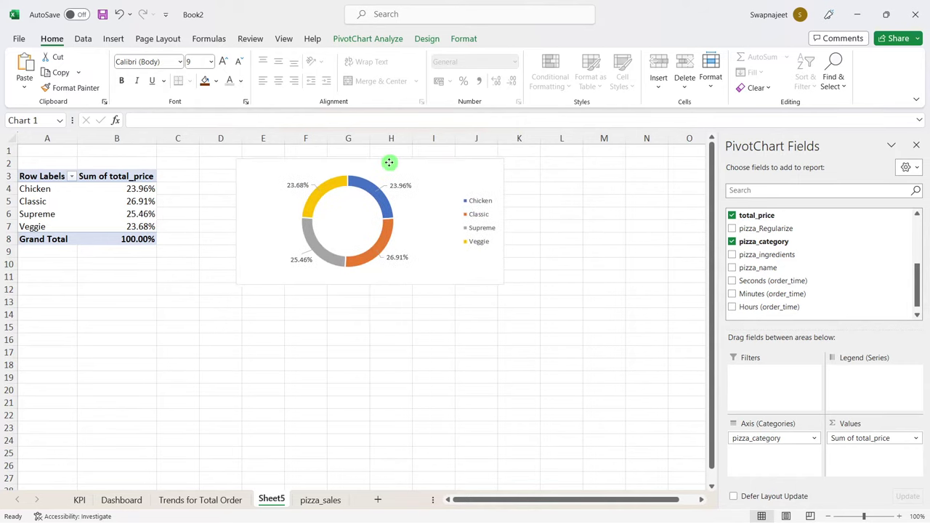
Step: Read chart requirements 4 to 7 on PowerPoint slide 15, then return to Excel
{"action": "left_click", "coordinate": [492, 338]}
{"action": "key", "text": "alt+Tab"}
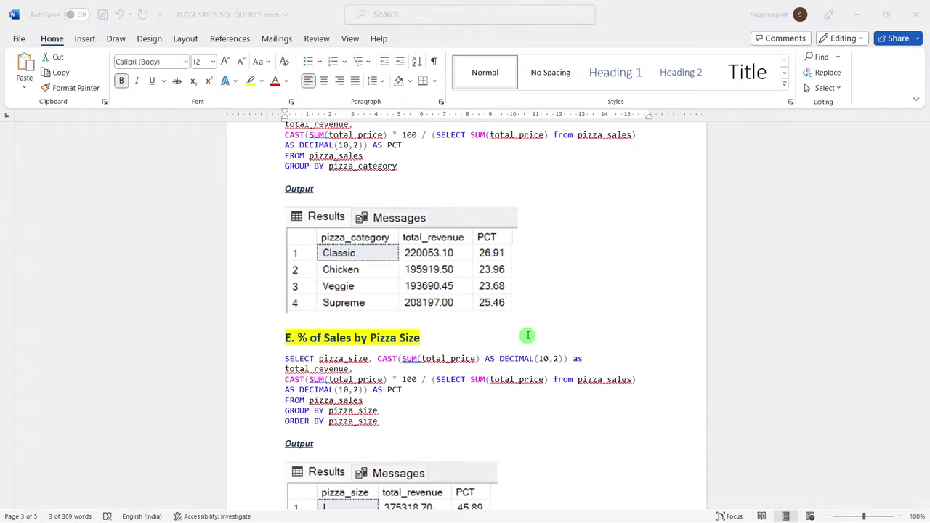
{"action": "key", "text": "alt+Tab"}
{"action": "left_click", "coordinate": [555, 148]}
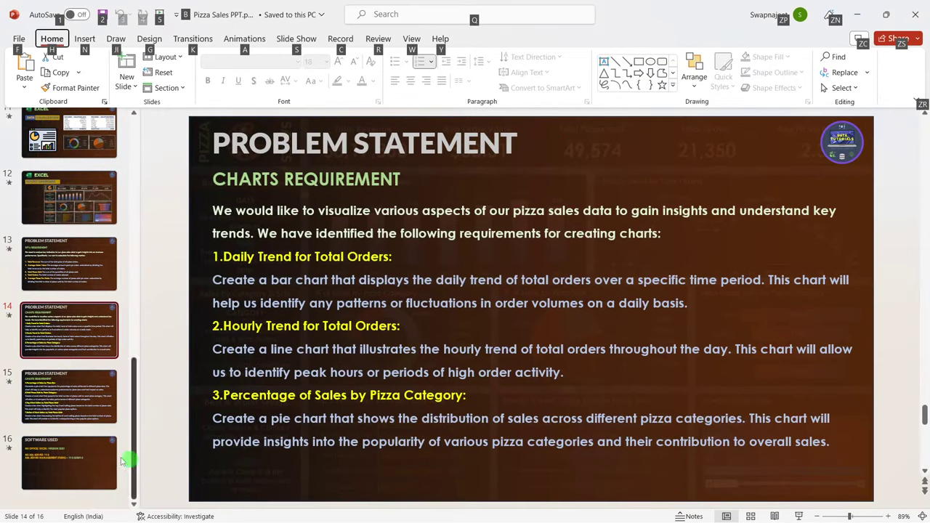
{"action": "left_click", "coordinate": [76, 381]}
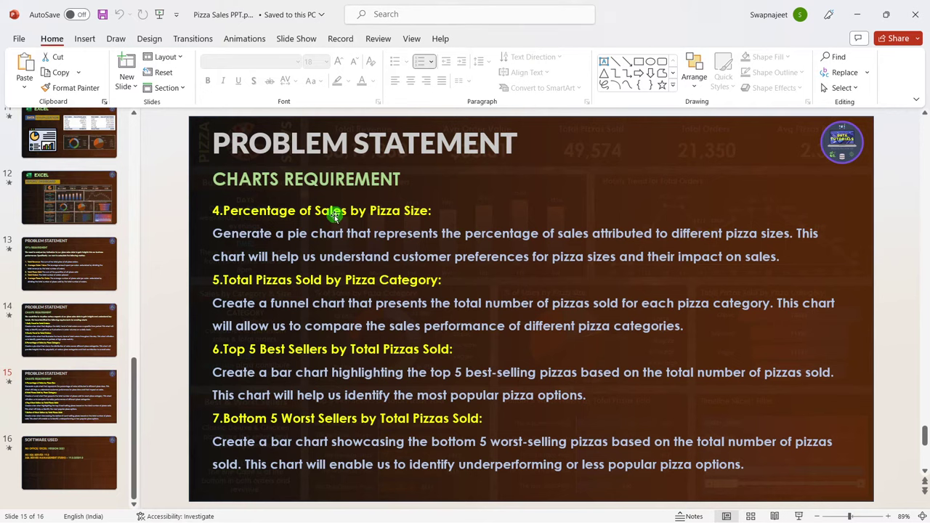
{"action": "key", "text": "alt+Tab"}
{"action": "key", "text": "alt+Tab"}
{"action": "key", "text": "Tab"}
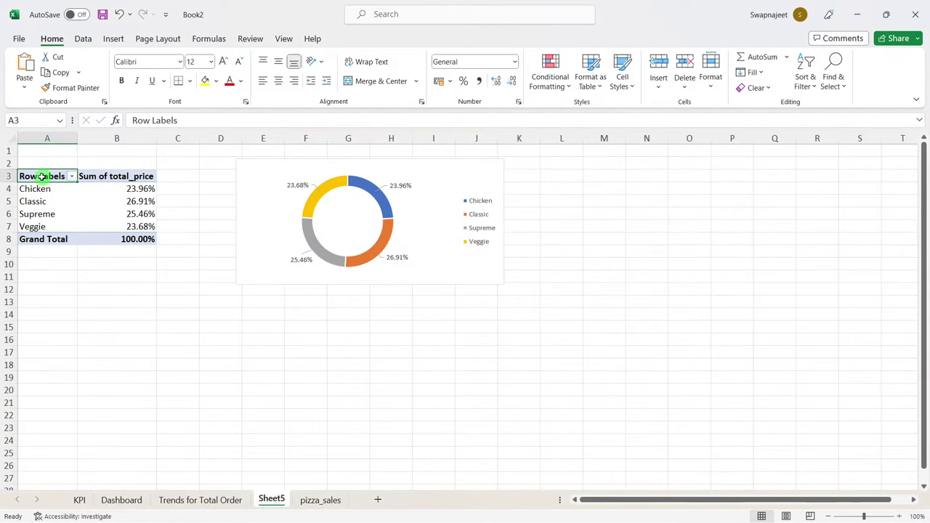
Step: Rename the category PivotTable to '% of sales by category'
{"action": "left_click_drag", "start_coordinate": [42, 176], "coordinate": [119, 226]}
{"action": "left_click", "coordinate": [104, 211]}
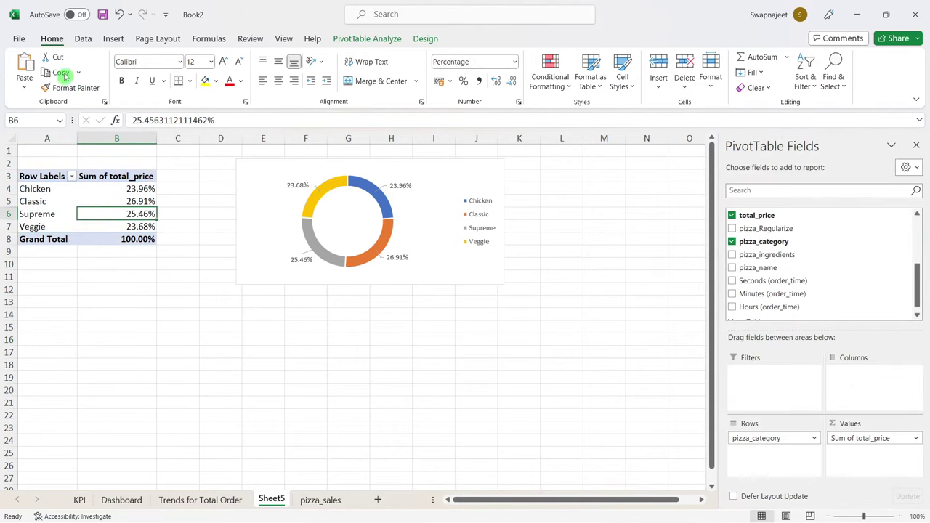
{"action": "left_click", "coordinate": [367, 38]}
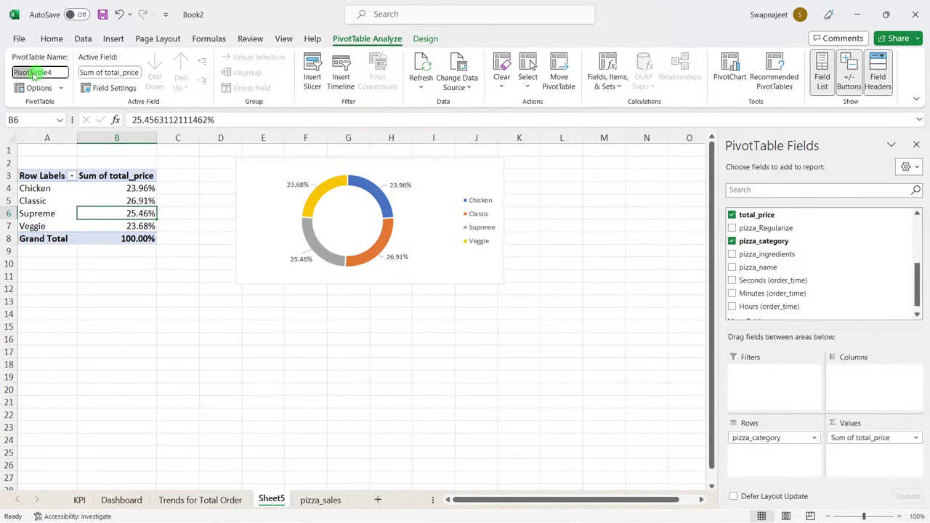
{"action": "left_click_drag", "start_coordinate": [45, 73], "coordinate": [63, 72]}
{"action": "type", "text": "ales by category"}
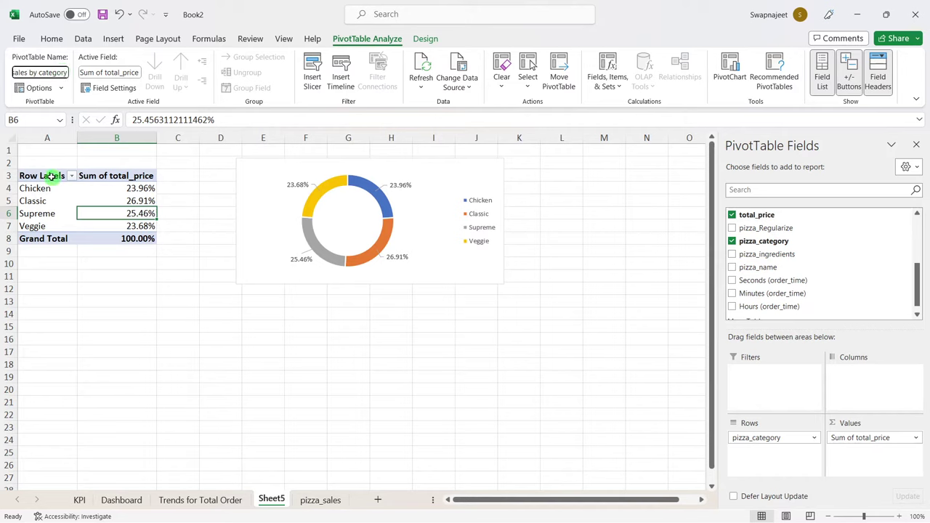
Step: Copy the PivotTable and paste the duplicate at cell A16
{"action": "mouse_move", "coordinate": [51, 176]}
{"action": "left_mouse_down"}
{"action": "mouse_move", "coordinate": [139, 226]}
{"action": "mouse_move", "coordinate": [140, 239]}
{"action": "left_mouse_up"}
{"action": "key", "text": "ctrl+c"}
{"action": "left_click", "coordinate": [67, 338]}
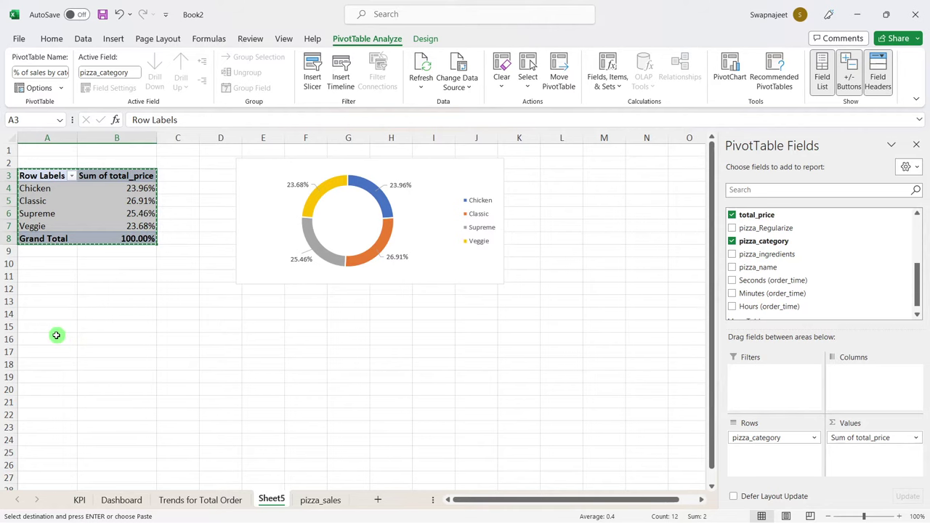
{"action": "key", "text": "ctrl+v"}
Step: Rename the copied PivotTable to '% of sales by pizza size'
{"action": "left_click", "coordinate": [85, 364]}
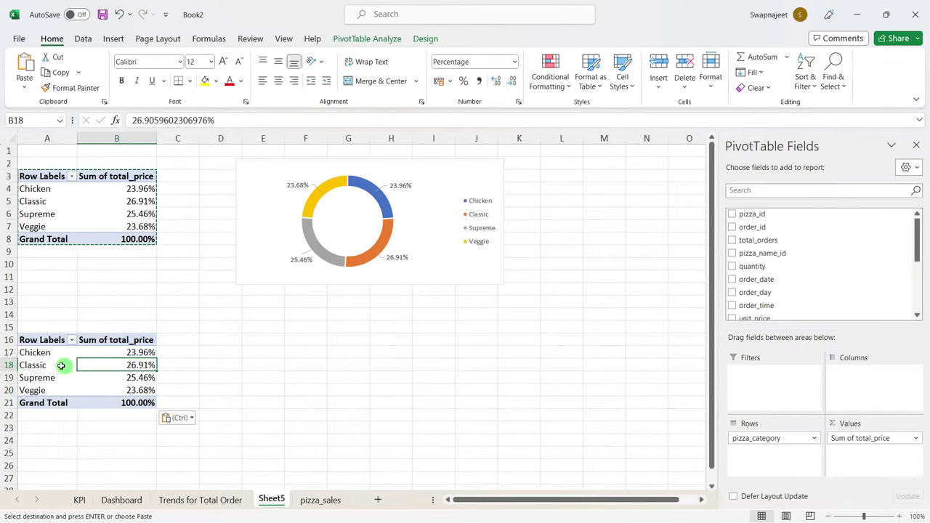
{"action": "left_click", "coordinate": [59, 365]}
{"action": "left_click", "coordinate": [367, 39]}
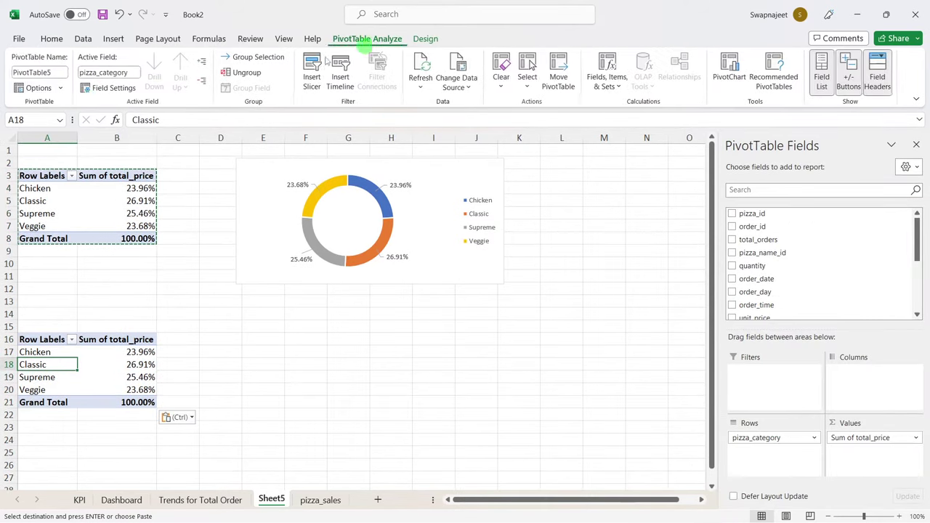
{"action": "double_click", "coordinate": [56, 72]}
{"action": "type", "text": "% of sale"}
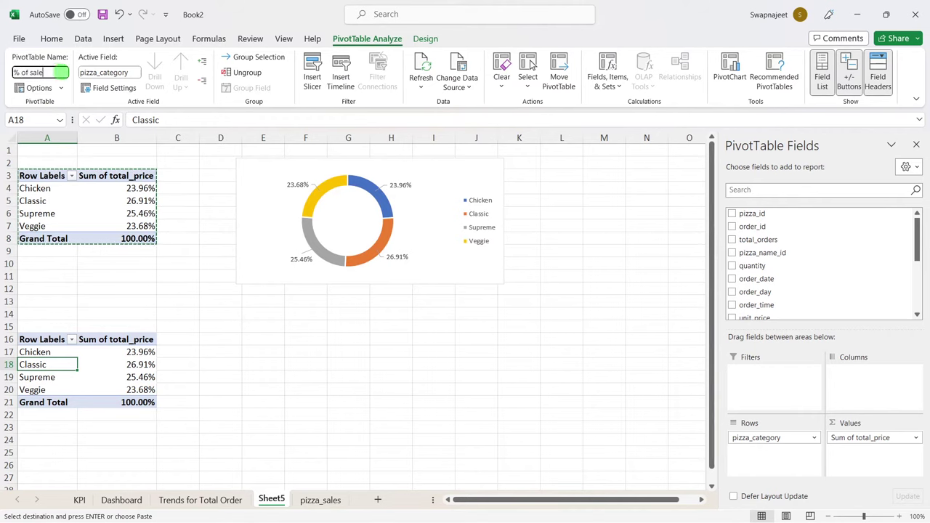
{"action": "type", "text": "s by pizza size"}
{"action": "left_click", "coordinate": [82, 386]}
{"action": "left_click_drag", "start_coordinate": [51, 364], "coordinate": [50, 377]}
{"action": "left_click", "coordinate": [66, 365]}
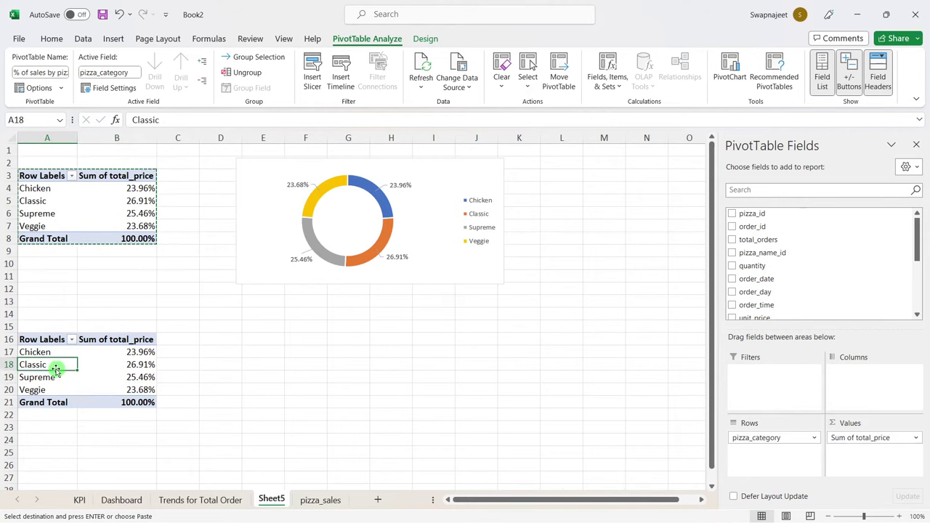
{"action": "scroll", "coordinate": [766, 299], "scroll_direction": "down", "scroll_amount": 3}
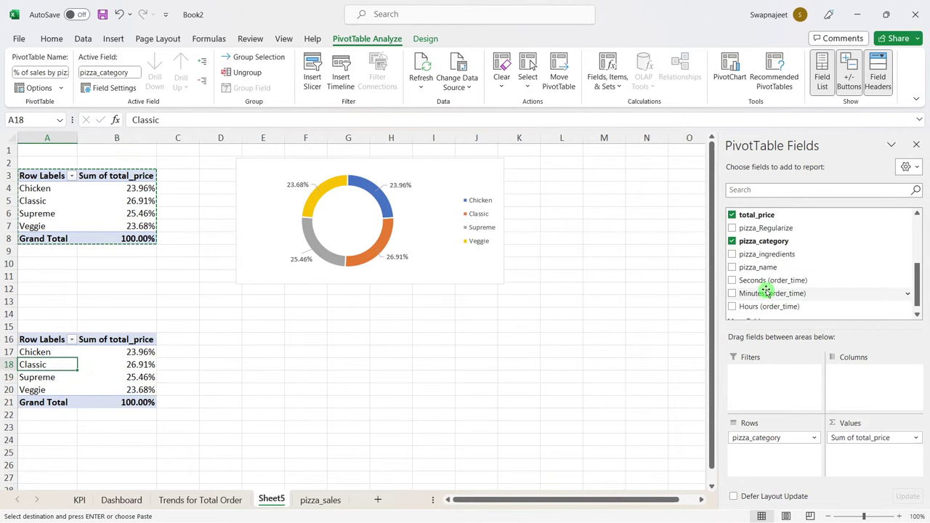
Step: Remove pizza_category from the lower PivotTable, leaving only the 100.00% total
{"action": "left_click", "coordinate": [732, 242]}
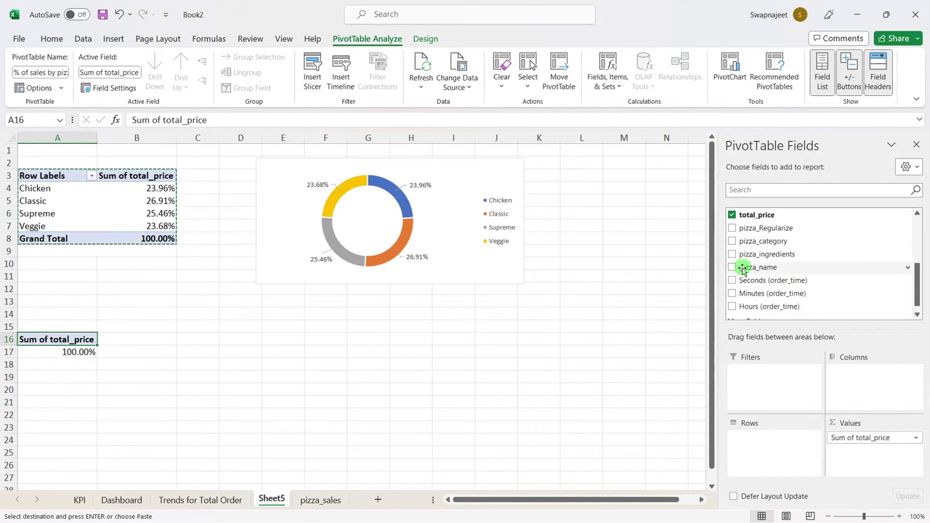
{"action": "left_click", "coordinate": [732, 268]}
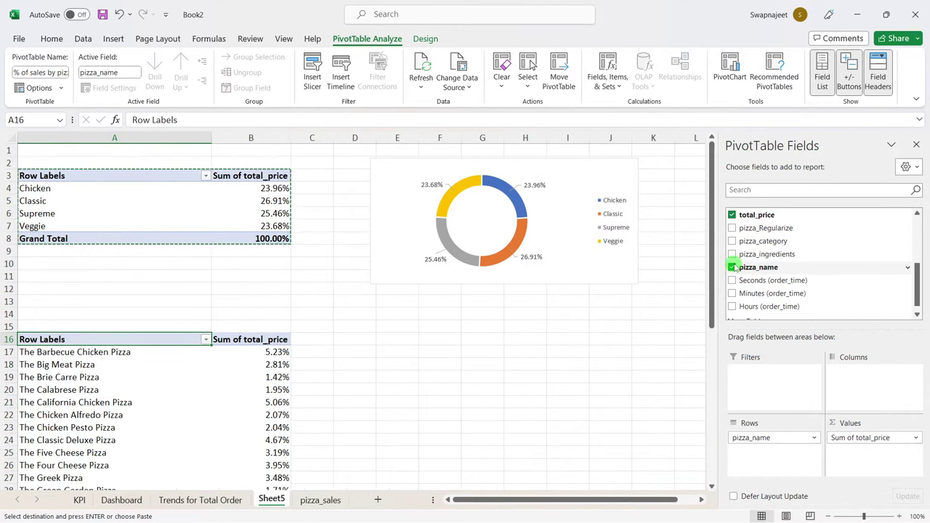
{"action": "left_click", "coordinate": [732, 268]}
{"action": "scroll", "coordinate": [741, 279], "scroll_direction": "up", "scroll_amount": 3}
{"action": "scroll", "coordinate": [746, 284], "scroll_direction": "up", "scroll_amount": 2}
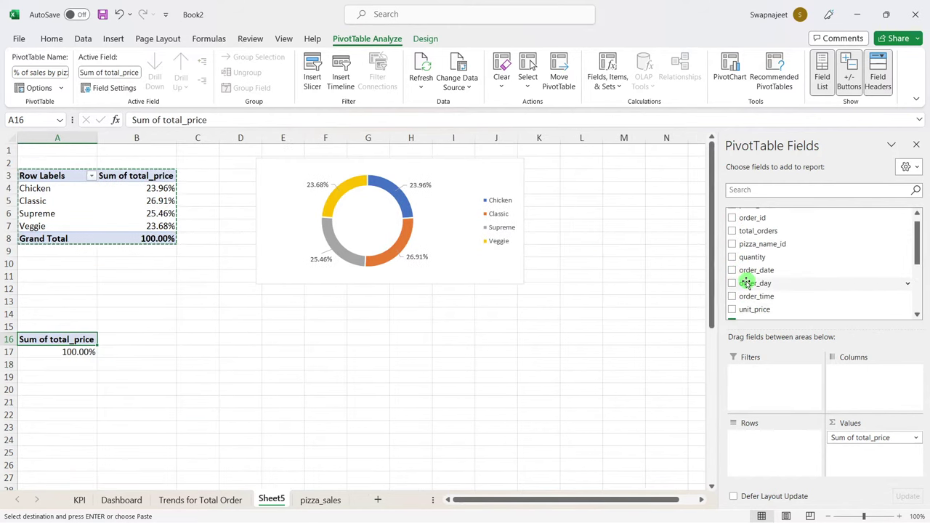
{"action": "scroll", "coordinate": [745, 291], "scroll_direction": "up", "scroll_amount": 1}
{"action": "scroll", "coordinate": [756, 284], "scroll_direction": "down", "scroll_amount": 3}
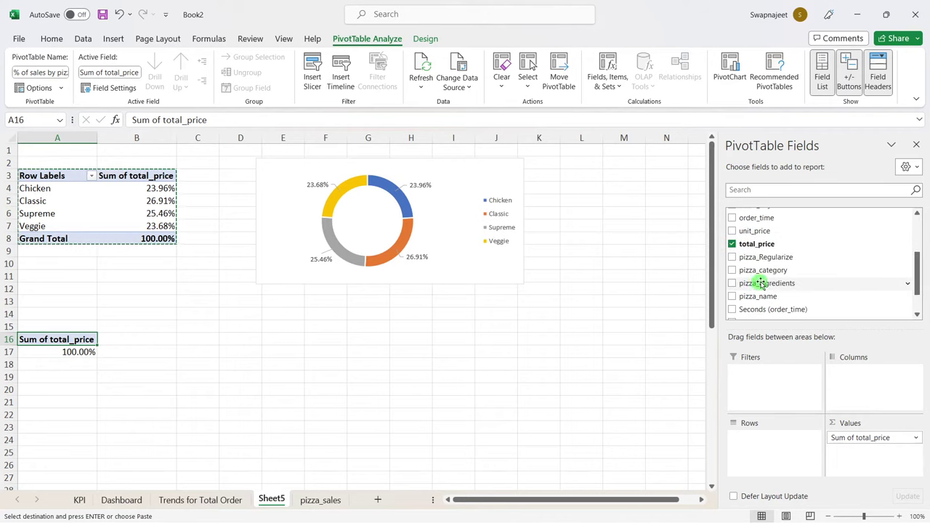
{"action": "scroll", "coordinate": [760, 287], "scroll_direction": "down", "scroll_amount": 2}
{"action": "scroll", "coordinate": [788, 305], "scroll_direction": "up", "scroll_amount": 1}
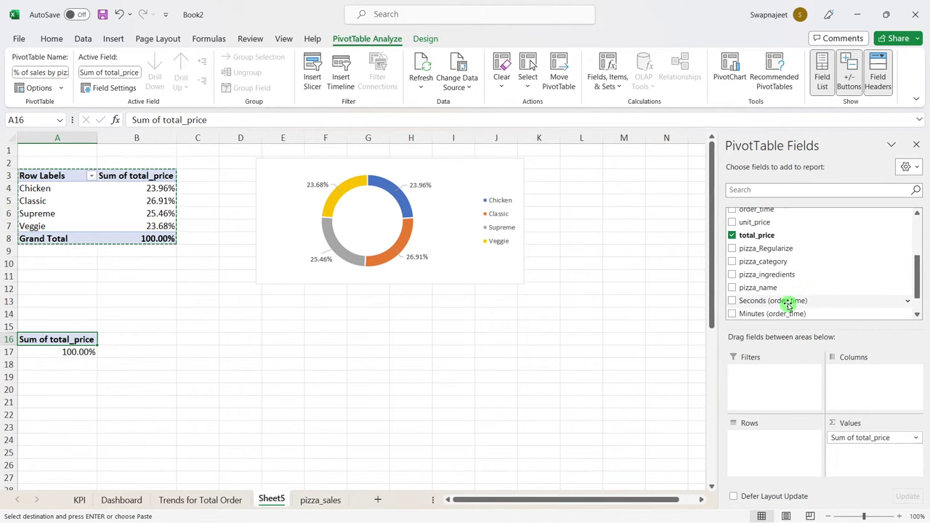
{"action": "scroll", "coordinate": [788, 301], "scroll_direction": "up", "scroll_amount": 1}
Step: Search the PivotTable field list for 'si' to find a size field, then clear the search
{"action": "left_click", "coordinate": [789, 191]}
{"action": "type", "text": "siu"}
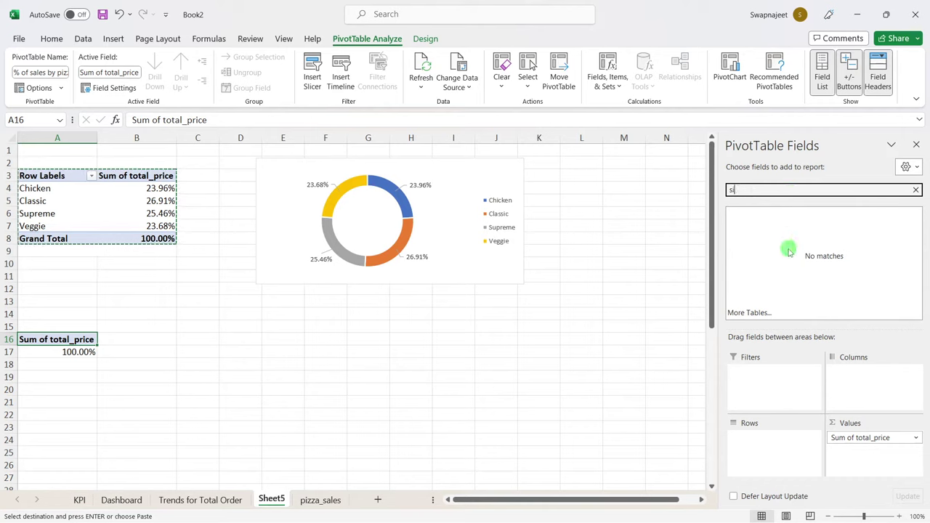
{"action": "key", "text": "BackSpace"}
{"action": "key", "text": "BackSpace"}
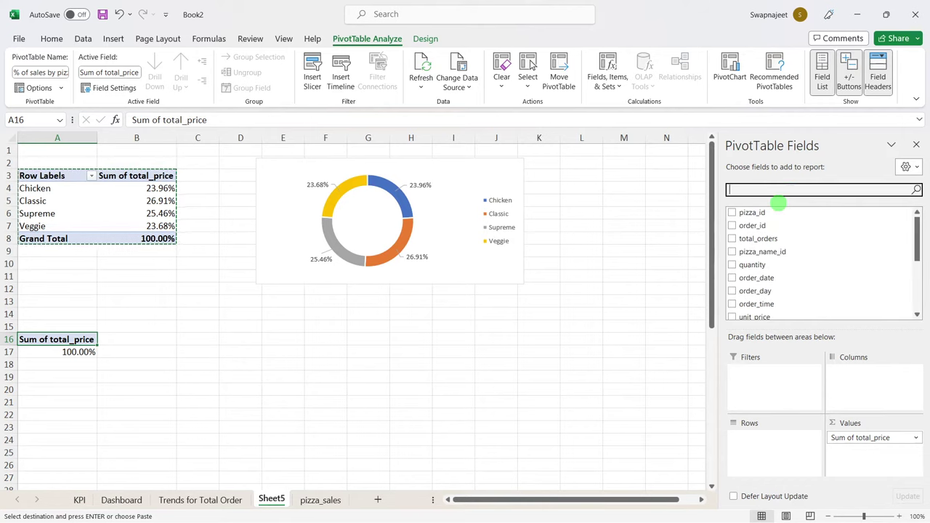
{"action": "type", "text": "siz"}
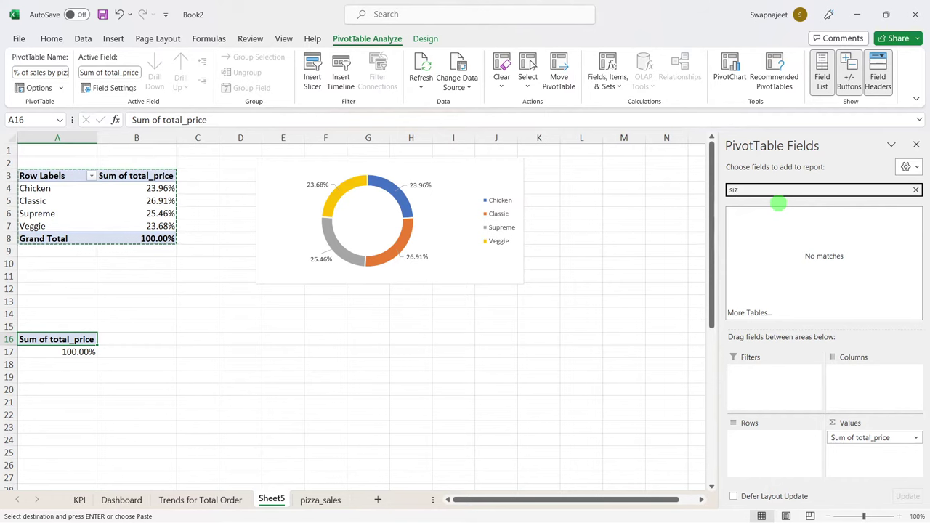
{"action": "left_click", "coordinate": [915, 189]}
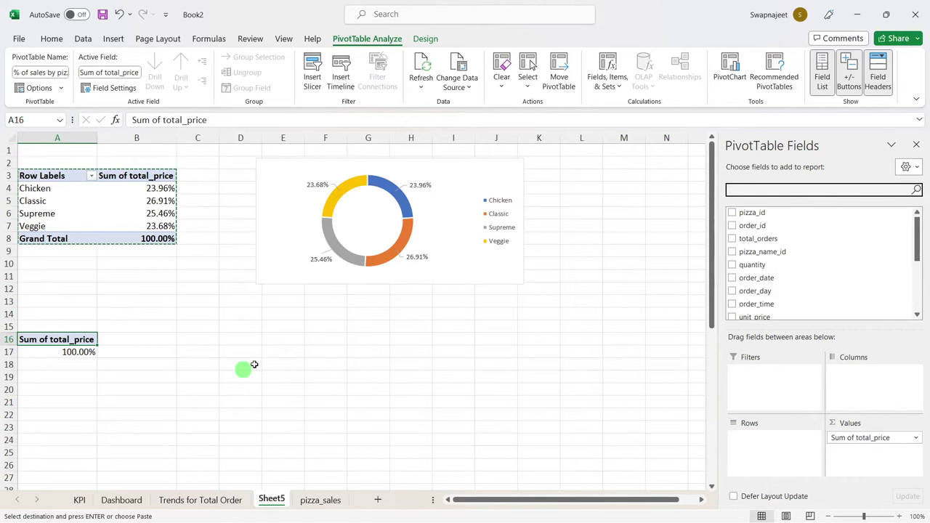
Step: Autofit the pizza_Regularize column on the pizza_sales sheet and inspect its size values
{"action": "left_click", "coordinate": [325, 499]}
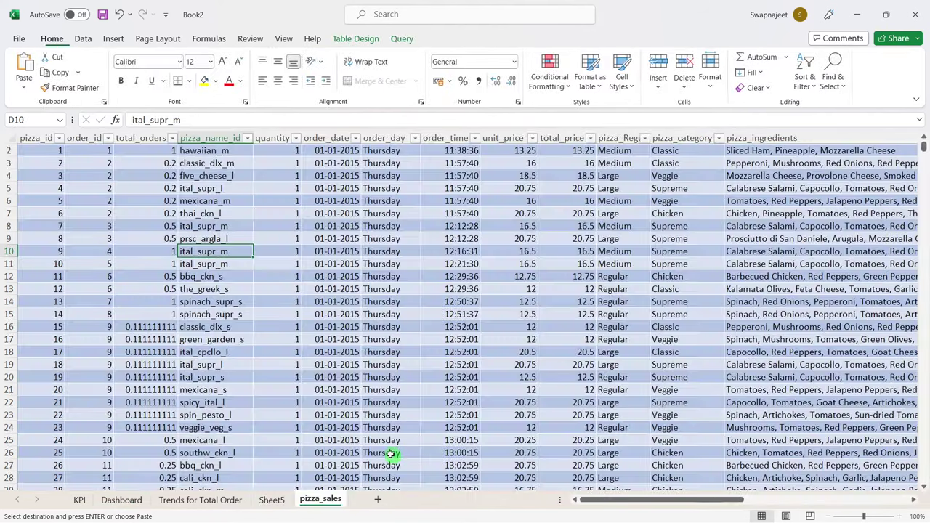
{"action": "left_click", "coordinate": [524, 342]}
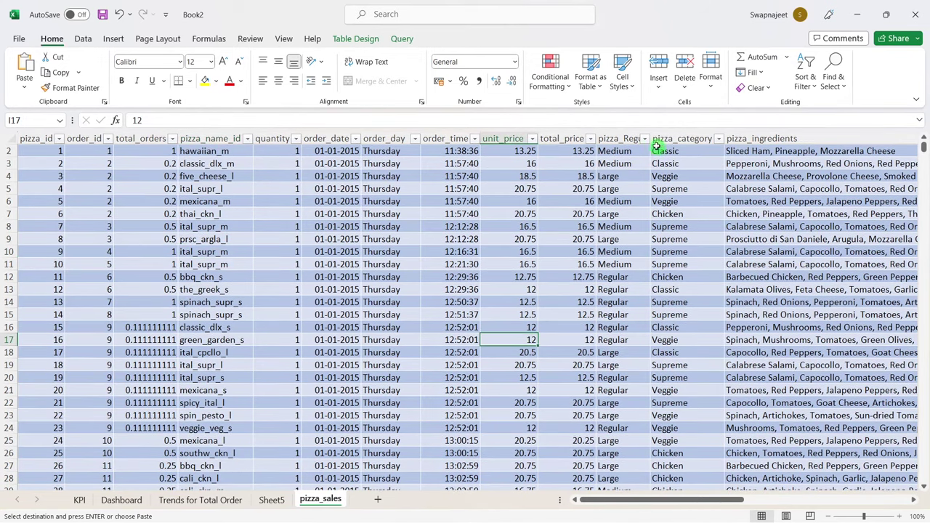
{"action": "left_click", "coordinate": [647, 138]}
{"action": "left_click", "coordinate": [648, 138]}
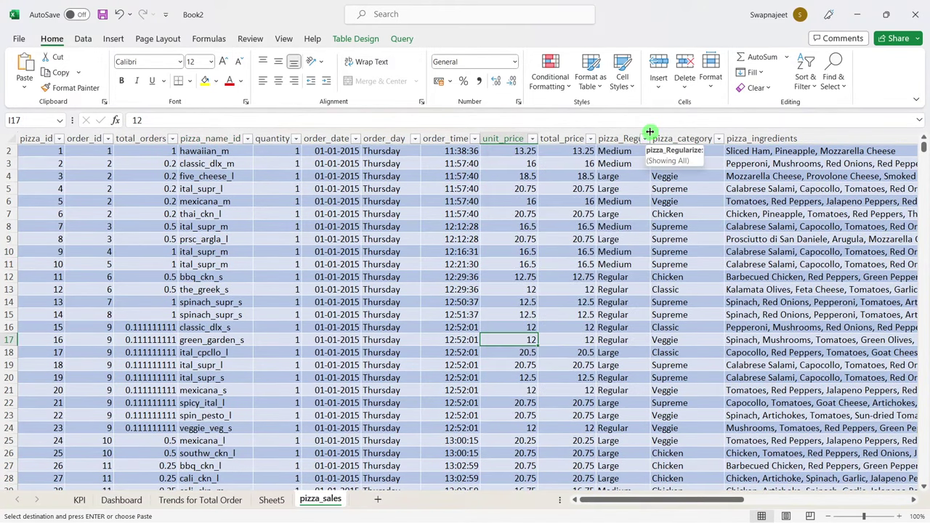
{"action": "double_click", "coordinate": [650, 138]}
{"action": "left_click", "coordinate": [650, 176]}
{"action": "left_click", "coordinate": [610, 138]}
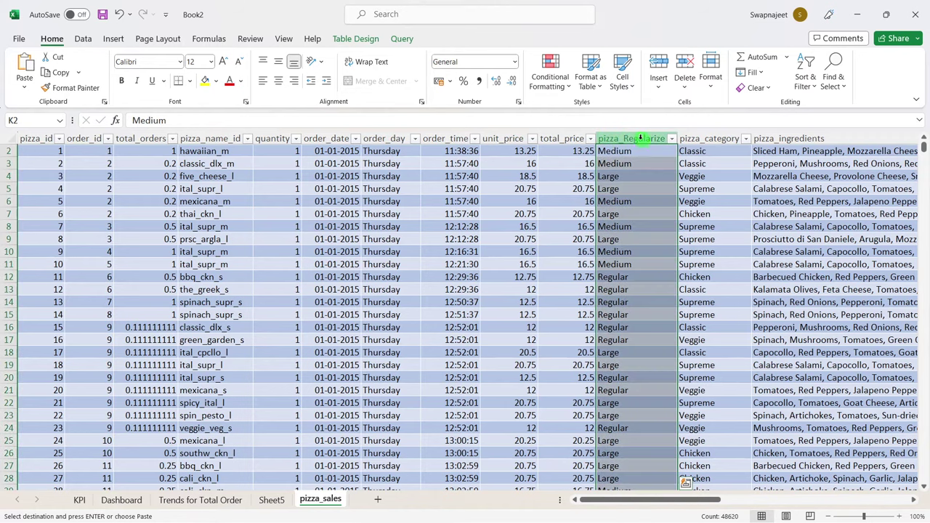
{"action": "left_click", "coordinate": [648, 174]}
{"action": "left_click", "coordinate": [643, 138]}
{"action": "scroll", "coordinate": [925, 155], "scroll_direction": "up", "scroll_amount": 1}
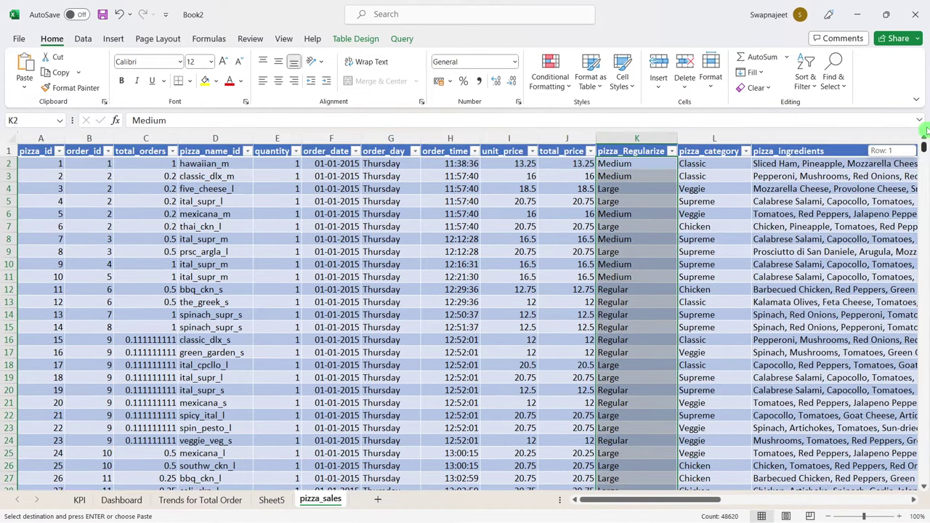
{"action": "left_click", "coordinate": [671, 150]}
{"action": "left_click", "coordinate": [642, 154]}
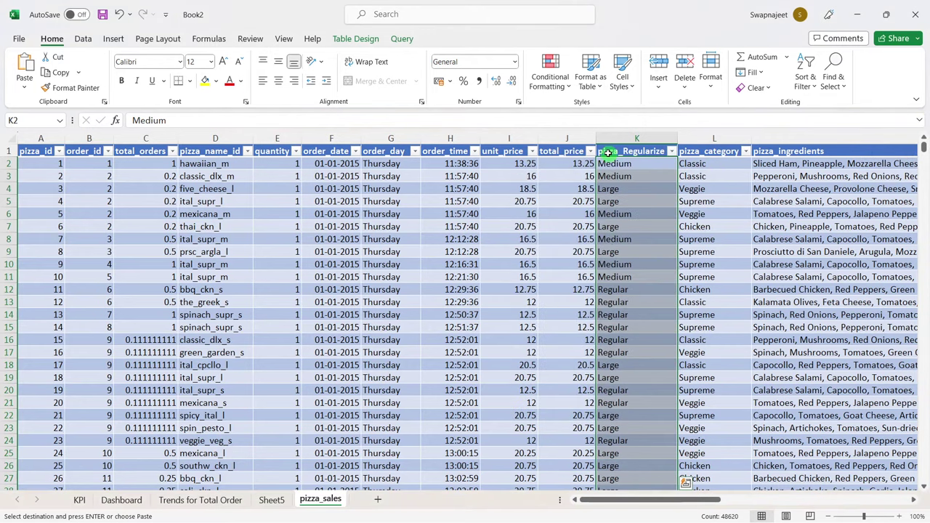
Step: Rename the K1 header from pizza_Regularize to pizza_size
{"action": "left_click", "coordinate": [629, 151]}
{"action": "double_click", "coordinate": [630, 151]}
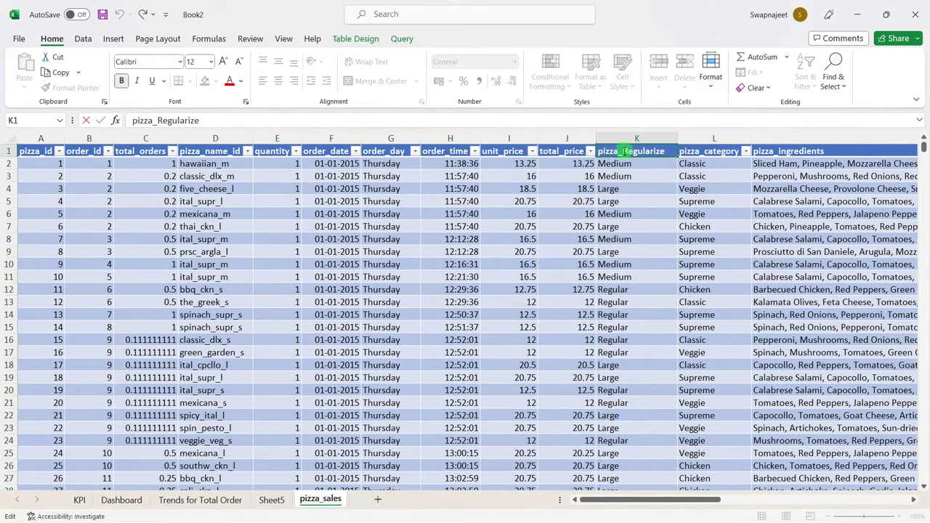
{"action": "left_click_drag", "start_coordinate": [627, 150], "coordinate": [668, 152]}
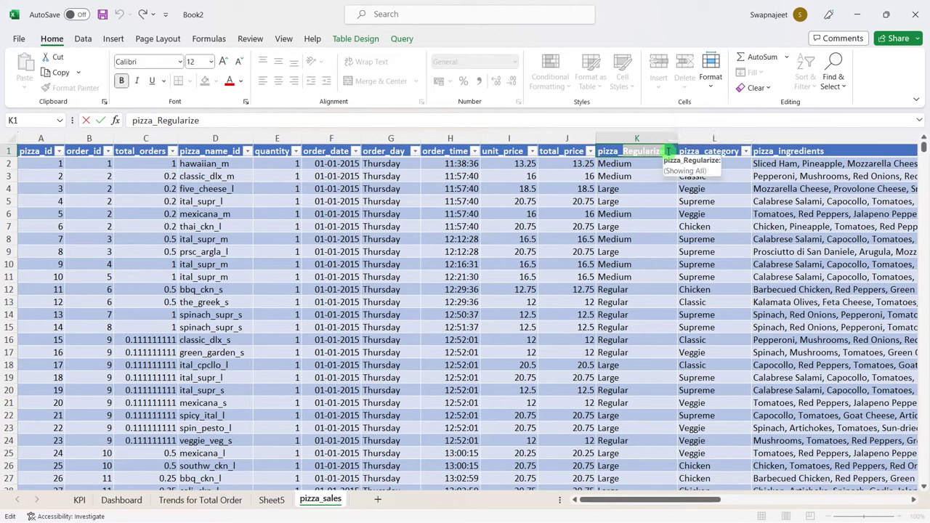
{"action": "type", "text": "Si"}
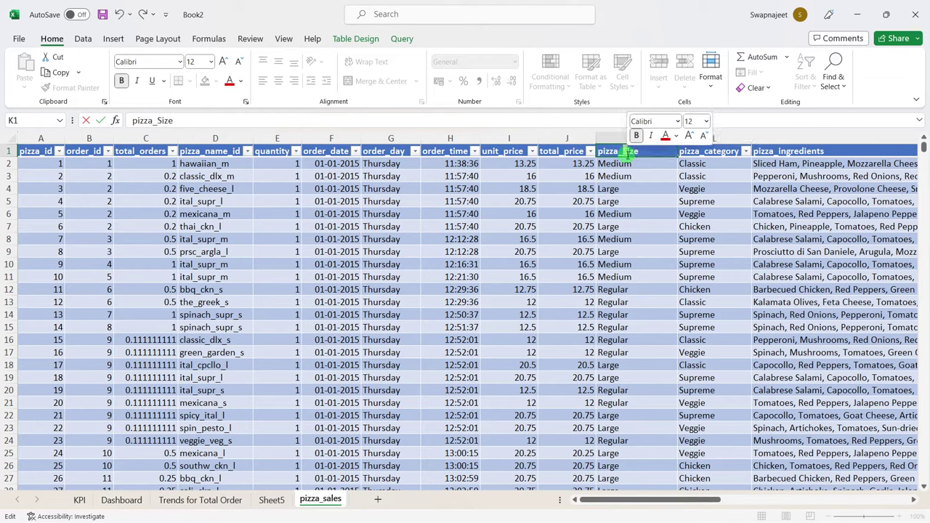
{"action": "left_click", "coordinate": [644, 265]}
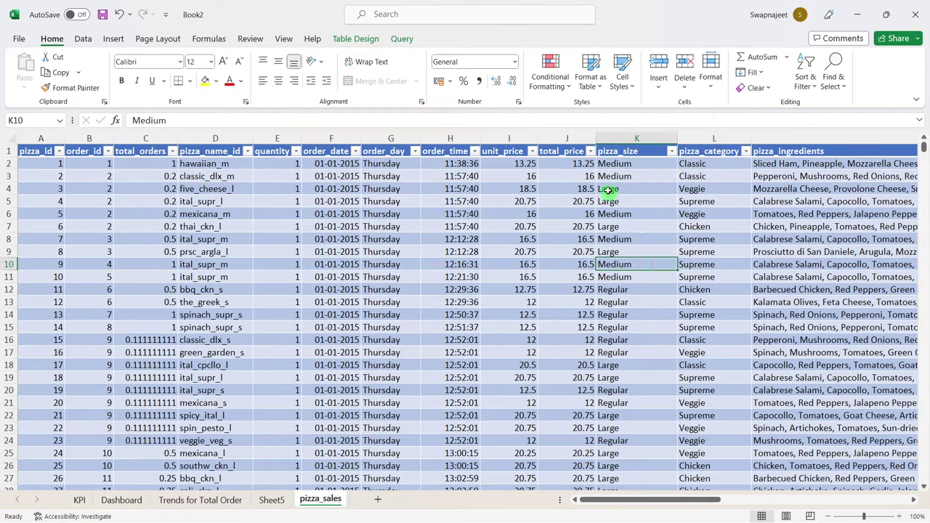
Step: Select all pizza_size values down to the last row to check the column
{"action": "left_click", "coordinate": [615, 149]}
{"action": "key", "text": "ctrl+shift+Down"}
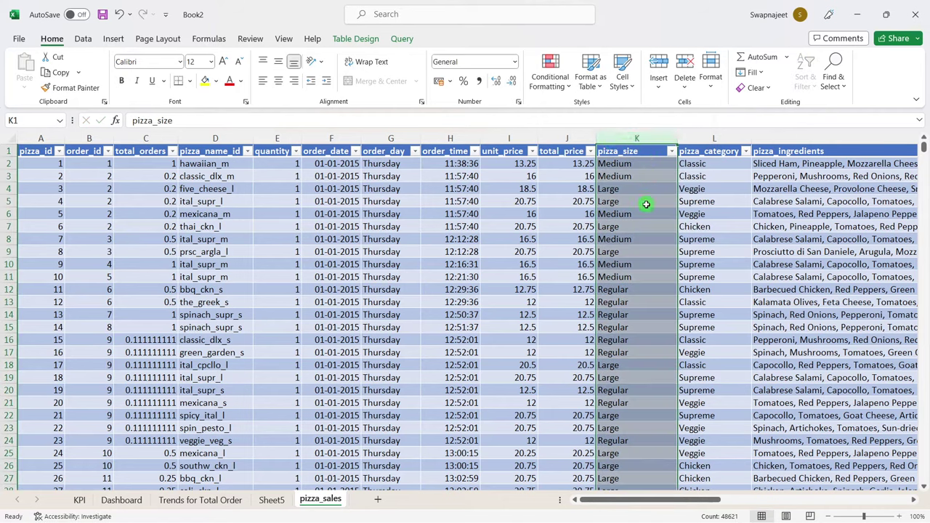
{"action": "left_click", "coordinate": [626, 152]}
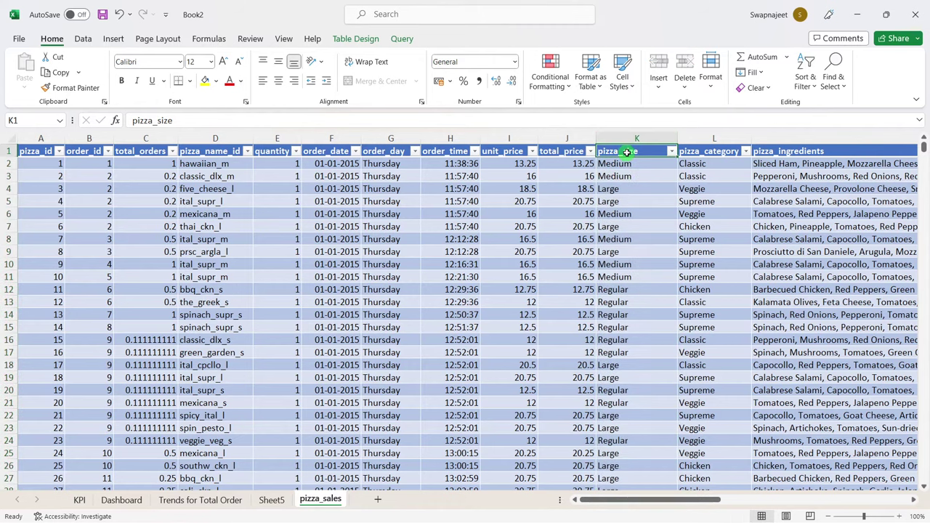
{"action": "left_click", "coordinate": [629, 214]}
{"action": "left_click", "coordinate": [626, 163]}
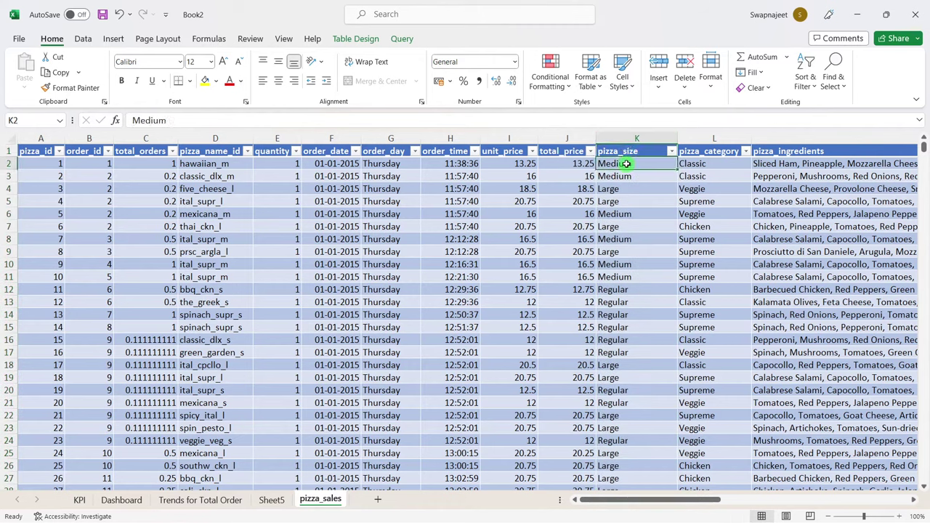
{"action": "key", "text": "ctrl+shift+Down"}
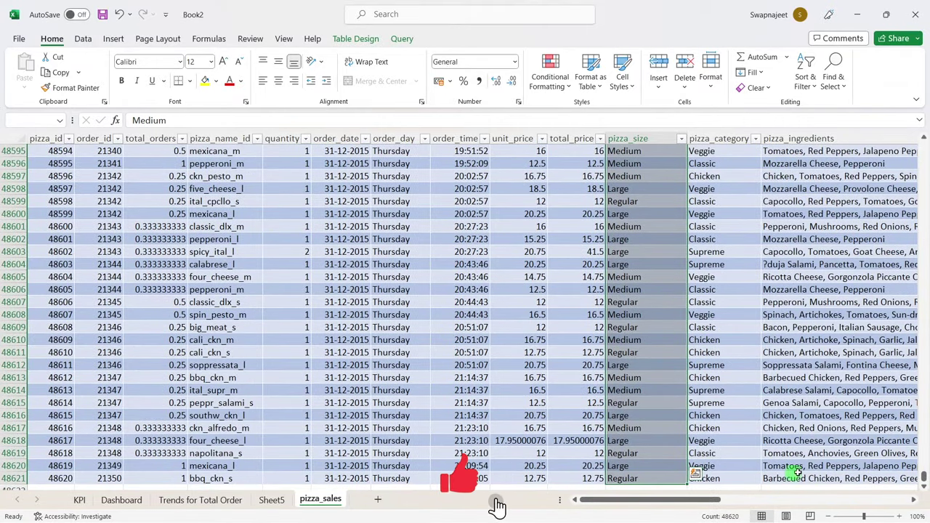
{"action": "left_click_drag", "start_coordinate": [923, 474], "coordinate": [923, 207]}
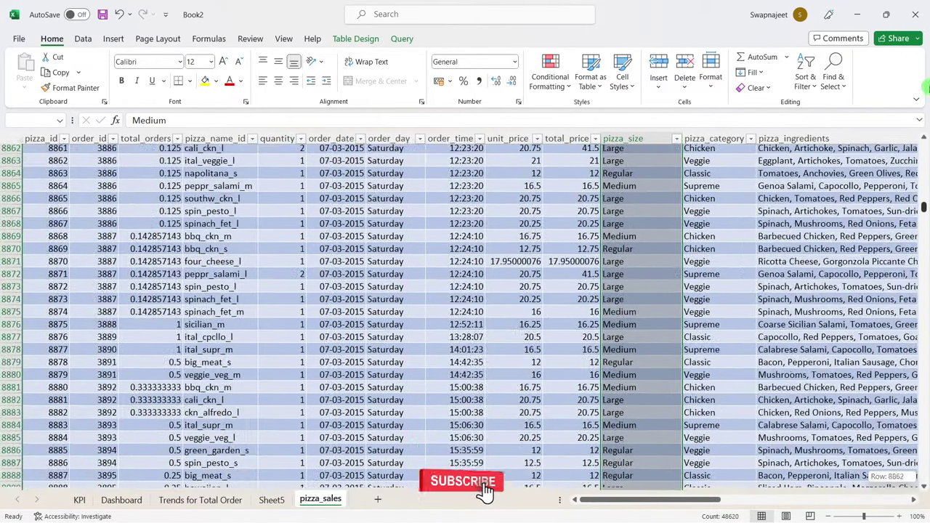
{"action": "left_click_drag", "start_coordinate": [926, 86], "coordinate": [924, 73]}
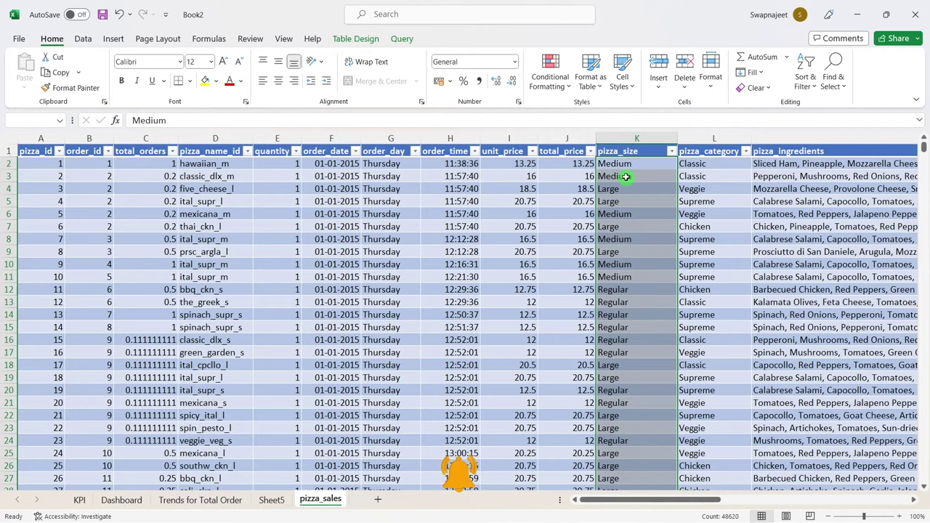
{"action": "left_click", "coordinate": [589, 240]}
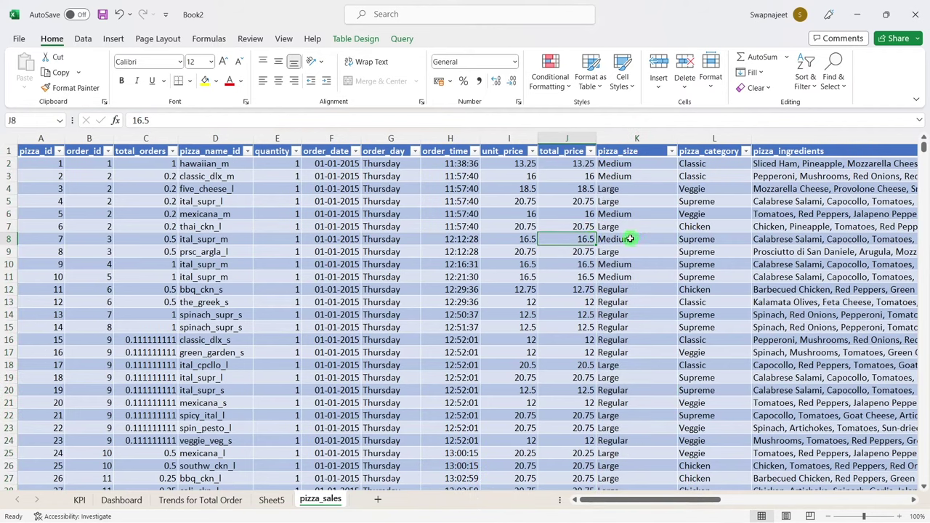
Step: Reselect the pizza_size header, then go back to Sheet5
{"action": "left_click", "coordinate": [629, 154]}
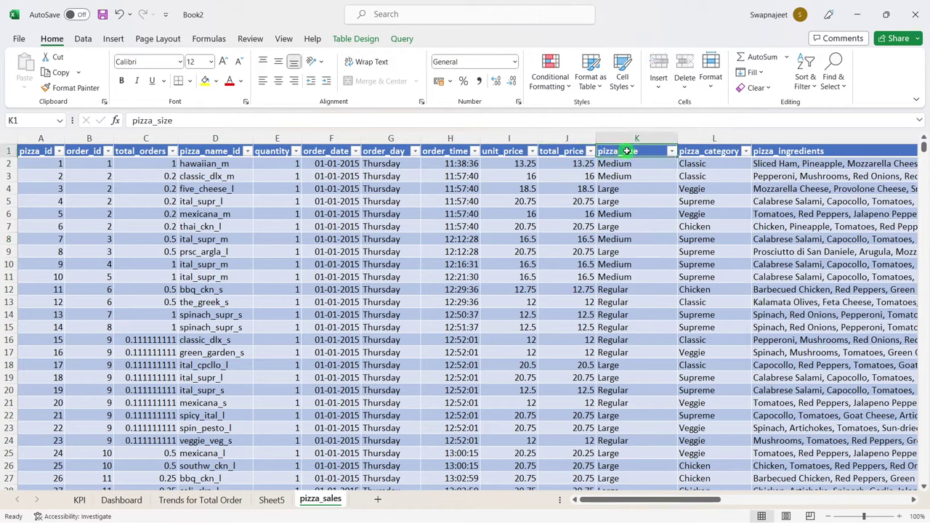
{"action": "left_click", "coordinate": [642, 204]}
{"action": "left_click", "coordinate": [627, 151]}
{"action": "left_click", "coordinate": [261, 500]}
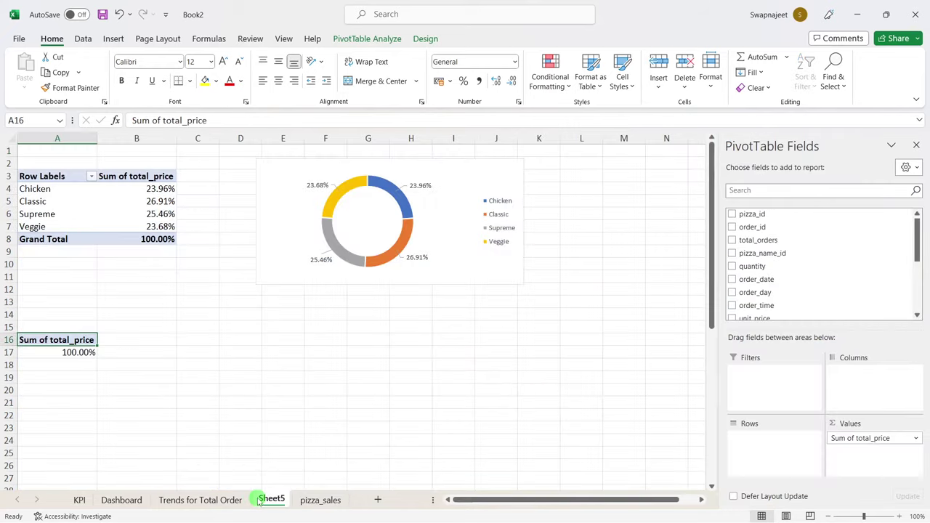
Step: Refresh the second PivotTable and add pizza_size as its row labels
{"action": "left_click", "coordinate": [71, 352]}
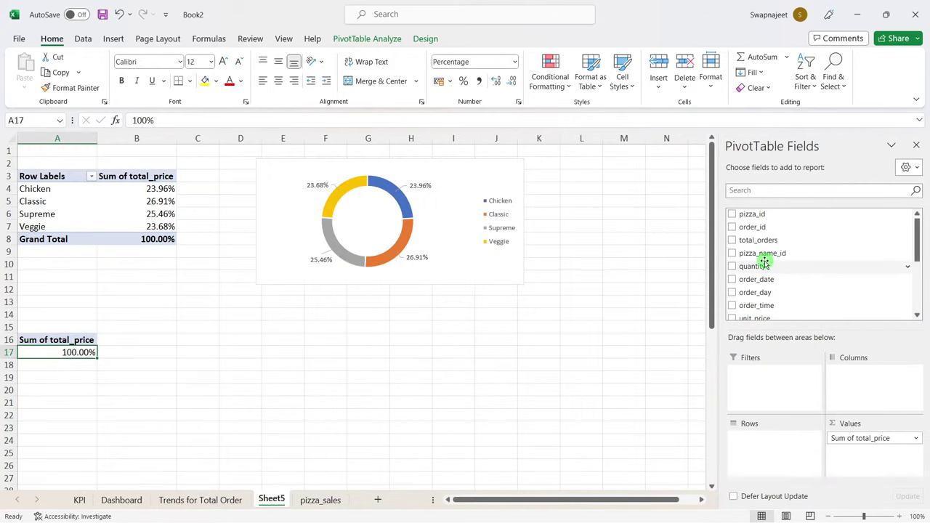
{"action": "scroll", "coordinate": [768, 283], "scroll_direction": "down", "scroll_amount": 5}
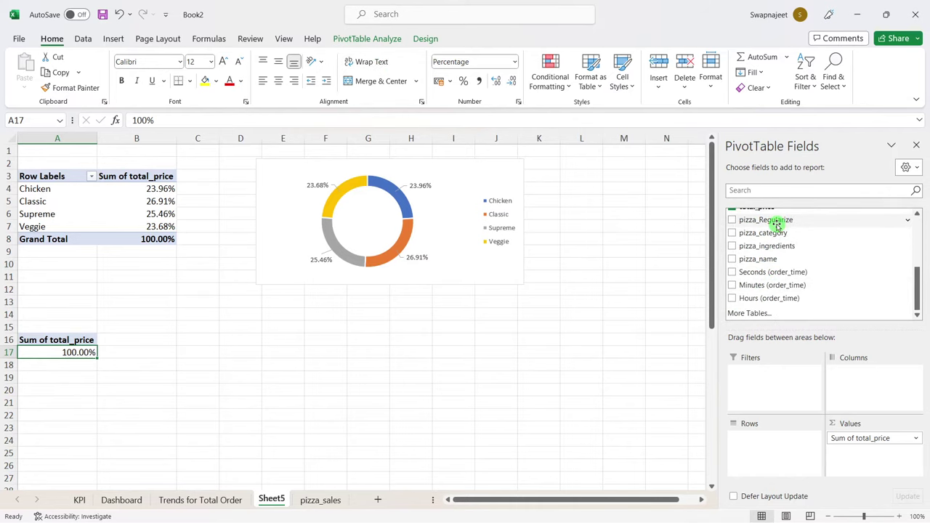
{"action": "left_click", "coordinate": [363, 39]}
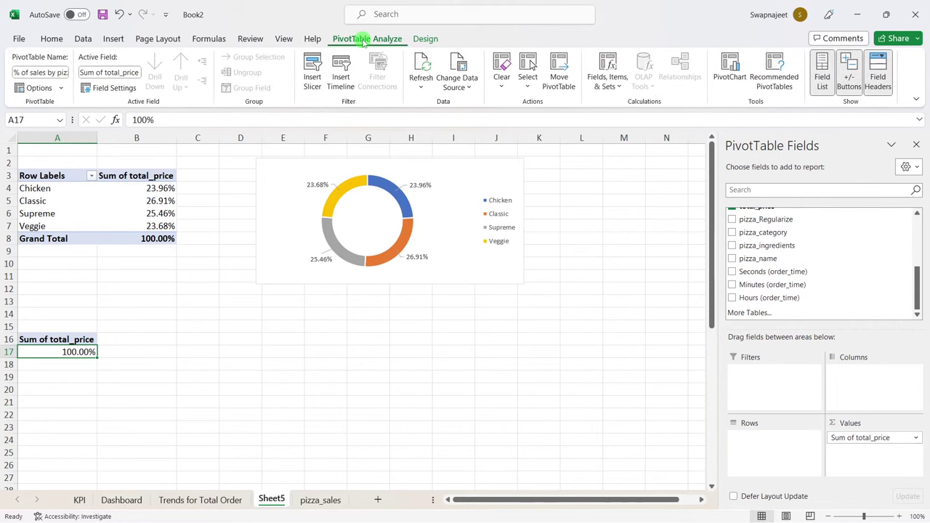
{"action": "left_click", "coordinate": [421, 71]}
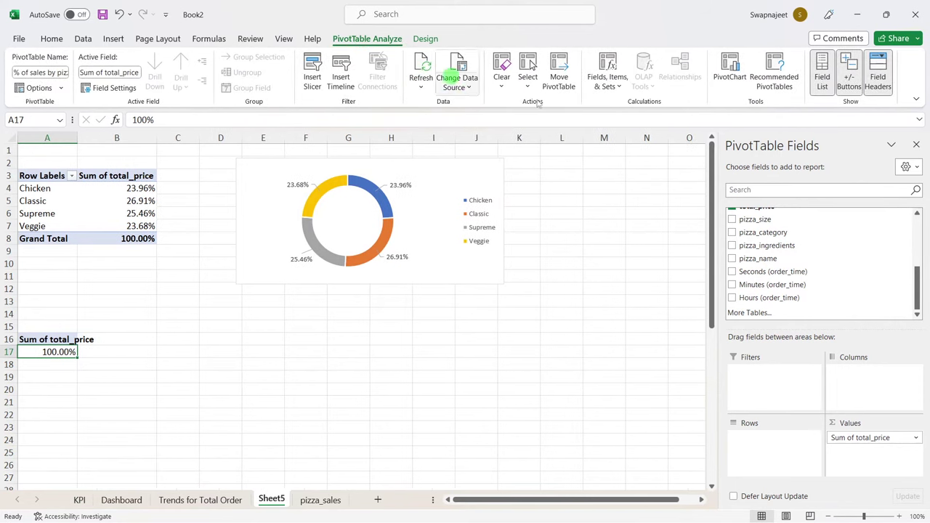
{"action": "left_click", "coordinate": [732, 220]}
Step: Select the size breakdown A17:B20 and bring up the PivotChart chart-type choices
{"action": "left_click", "coordinate": [100, 372]}
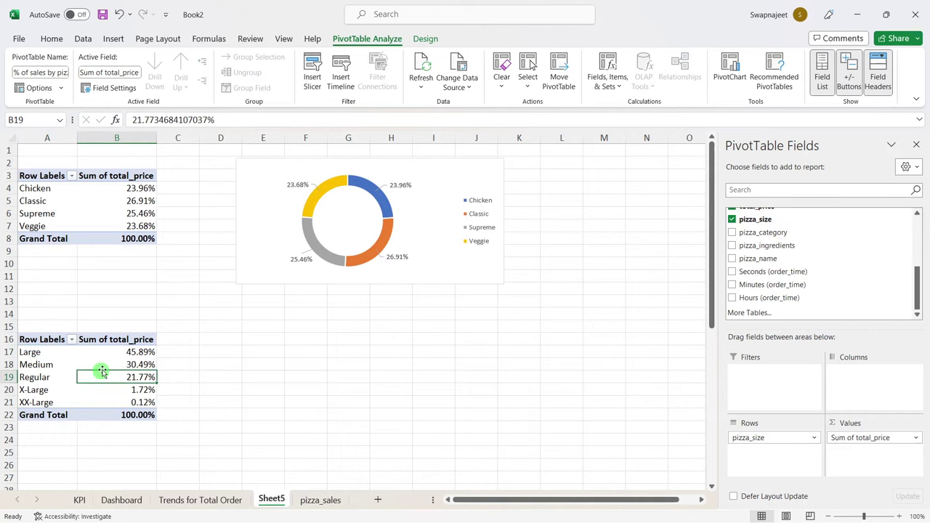
{"action": "left_click_drag", "start_coordinate": [42, 352], "coordinate": [102, 388]}
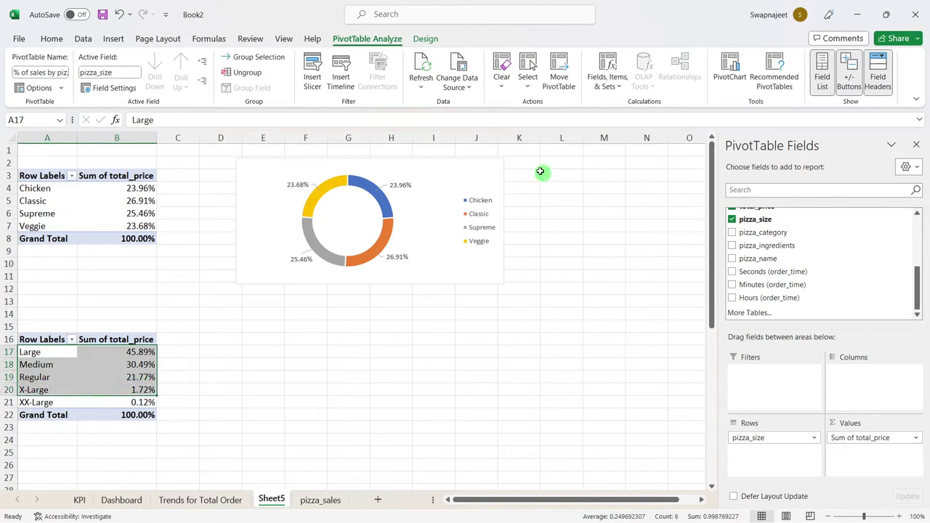
{"action": "left_click", "coordinate": [739, 80]}
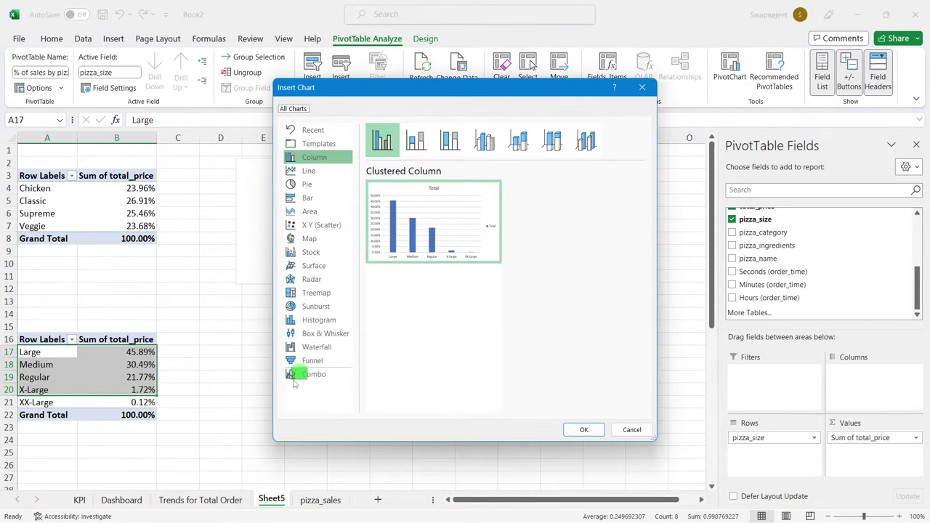
Step: Insert a pie PivotChart and shrink it to 5.13 × 9.6 cm below the doughnut
{"action": "left_click", "coordinate": [306, 184]}
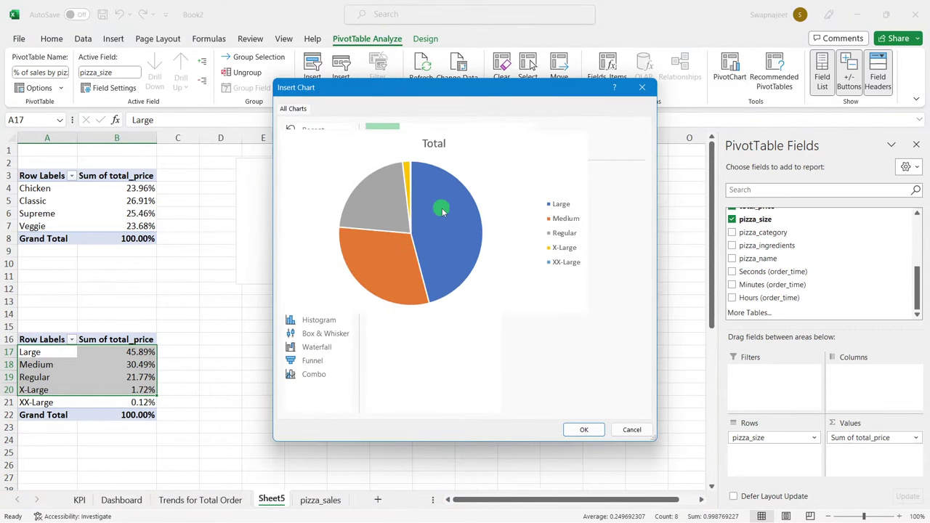
{"action": "left_click", "coordinate": [586, 430]}
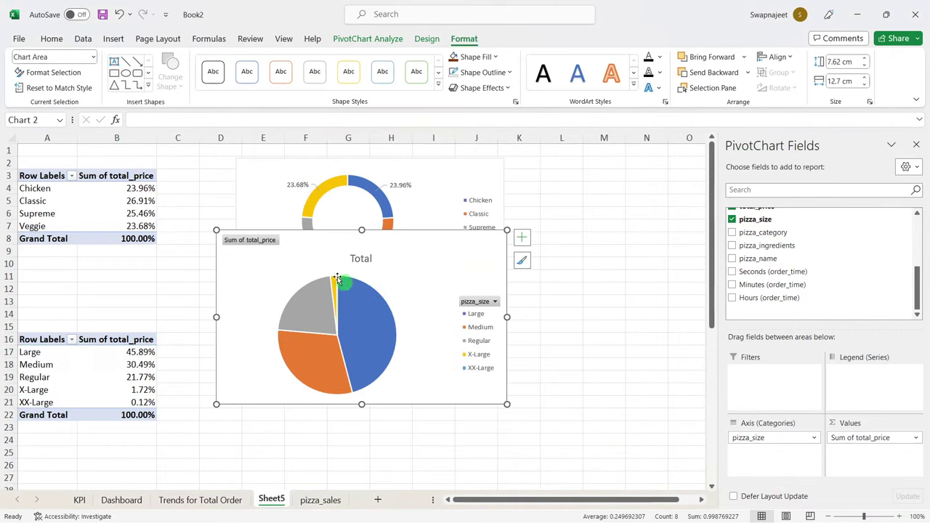
{"action": "left_click_drag", "start_coordinate": [216, 231], "coordinate": [289, 287]}
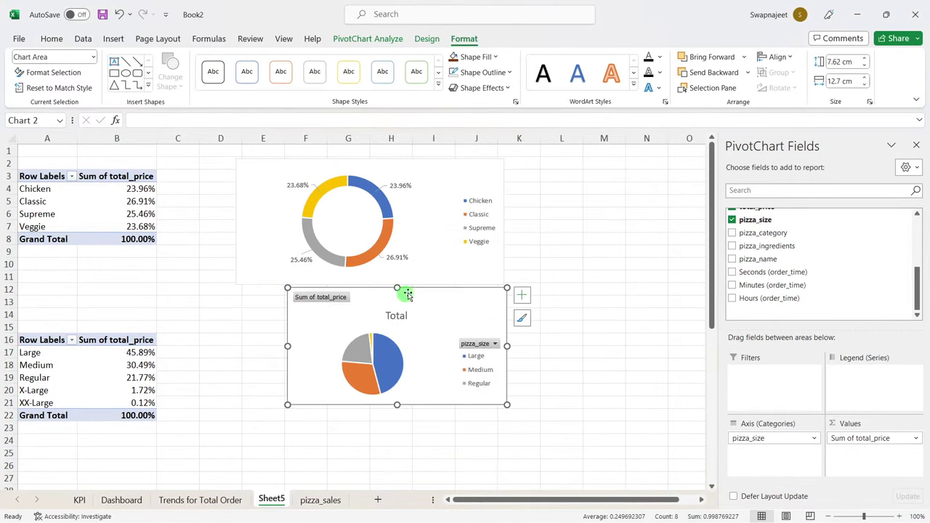
{"action": "mouse_move", "coordinate": [415, 290]}
{"action": "left_mouse_down"}
{"action": "mouse_move", "coordinate": [384, 321]}
{"action": "mouse_move", "coordinate": [383, 339]}
{"action": "left_mouse_up"}
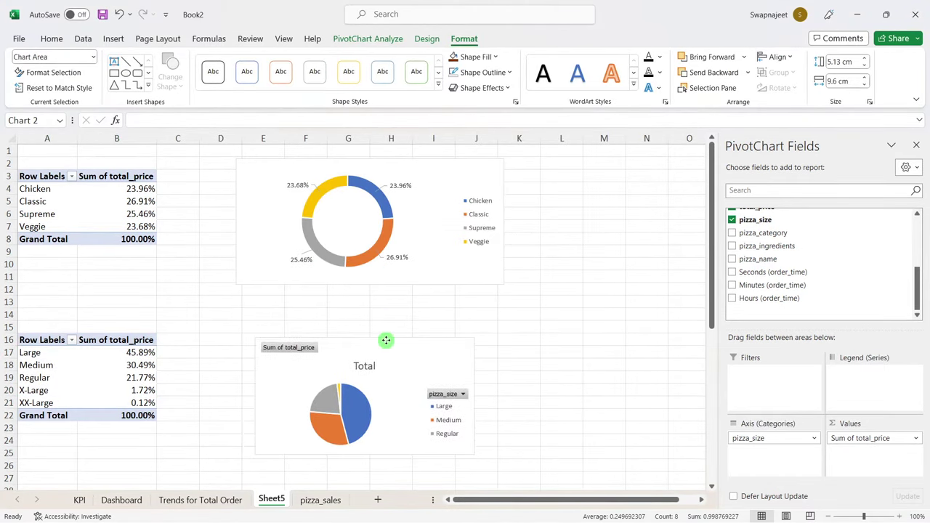
Step: Hide all field buttons on the size pie and delete its Total title
{"action": "right_click", "coordinate": [289, 349]}
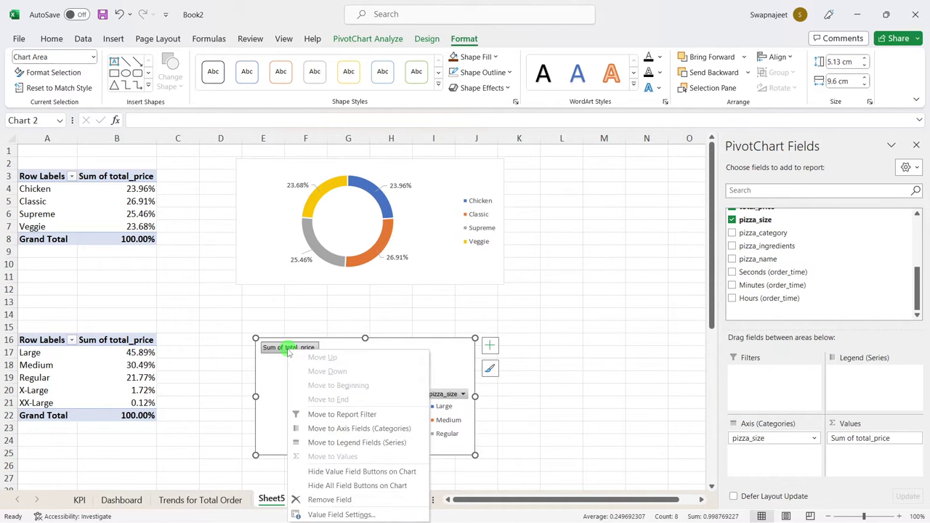
{"action": "left_click", "coordinate": [348, 485]}
{"action": "left_click", "coordinate": [365, 350]}
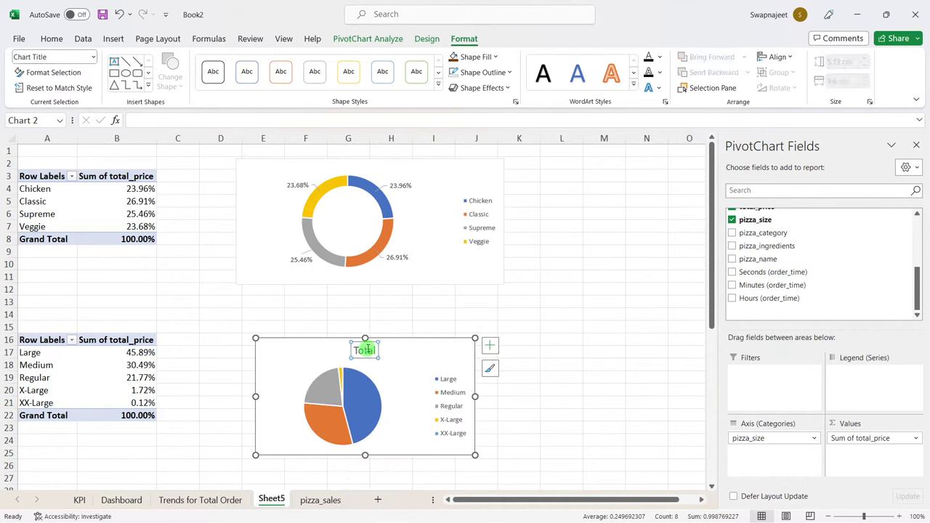
{"action": "key", "text": "Delete"}
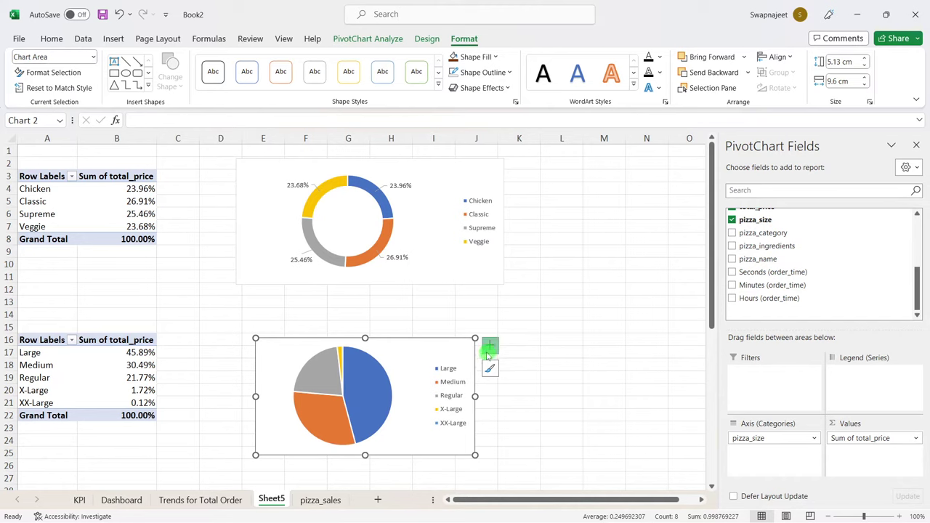
Step: Show percentage data labels on every pie slice
{"action": "left_click", "coordinate": [490, 346]}
{"action": "left_click", "coordinate": [517, 373]}
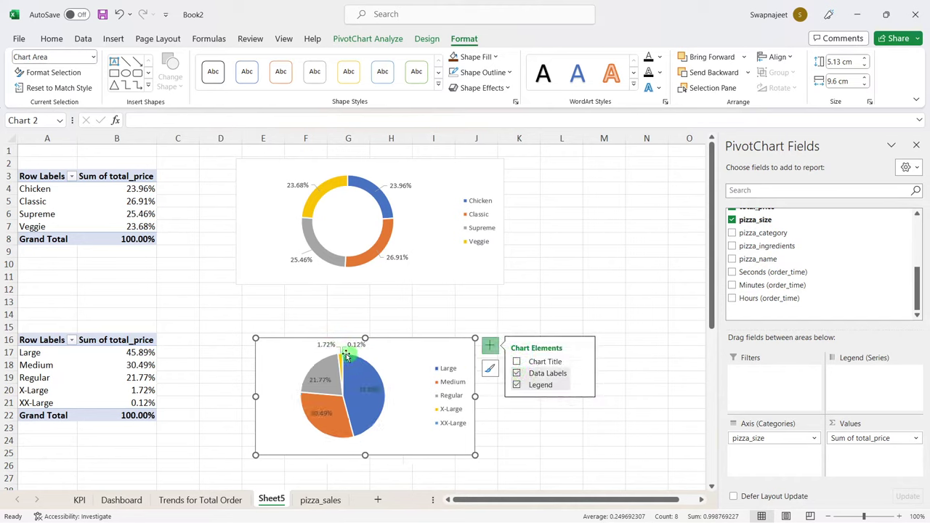
{"action": "left_click", "coordinate": [583, 373]}
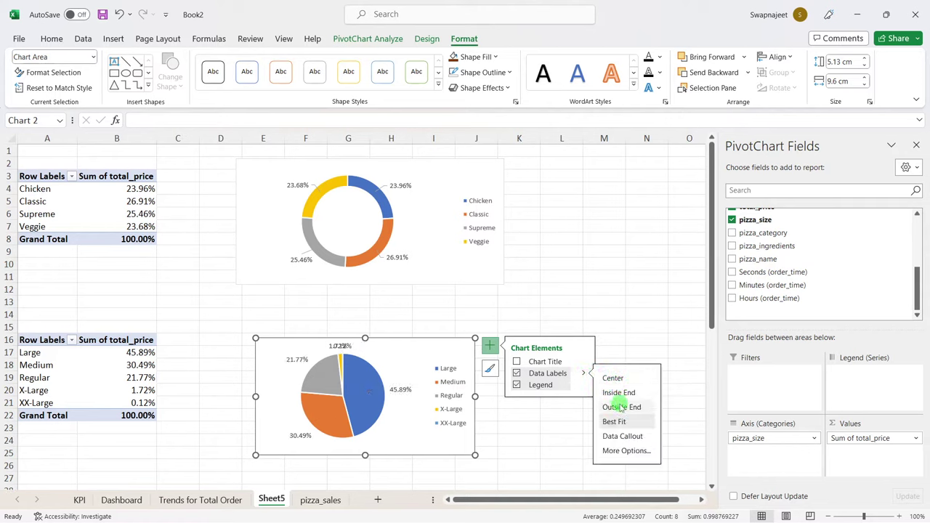
{"action": "left_click", "coordinate": [644, 316]}
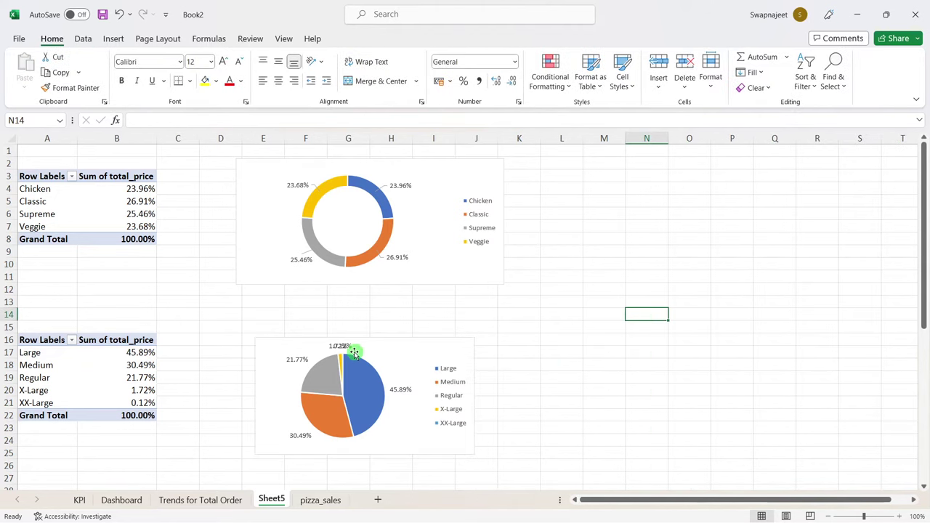
Step: Separate the overlapping 1.72% X-Large and 0.12% XX-Large labels
{"action": "left_click", "coordinate": [345, 347]}
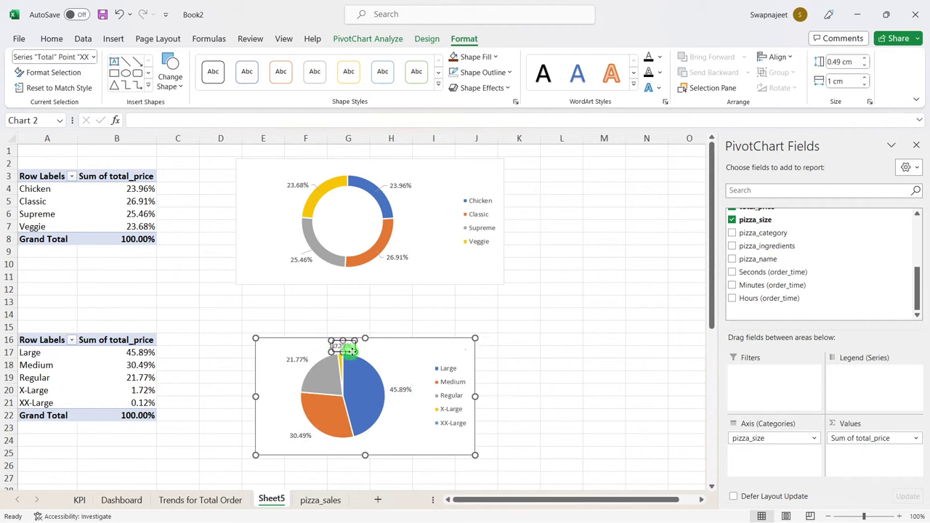
{"action": "left_click_drag", "start_coordinate": [348, 351], "coordinate": [363, 352]}
{"action": "left_click", "coordinate": [333, 343]}
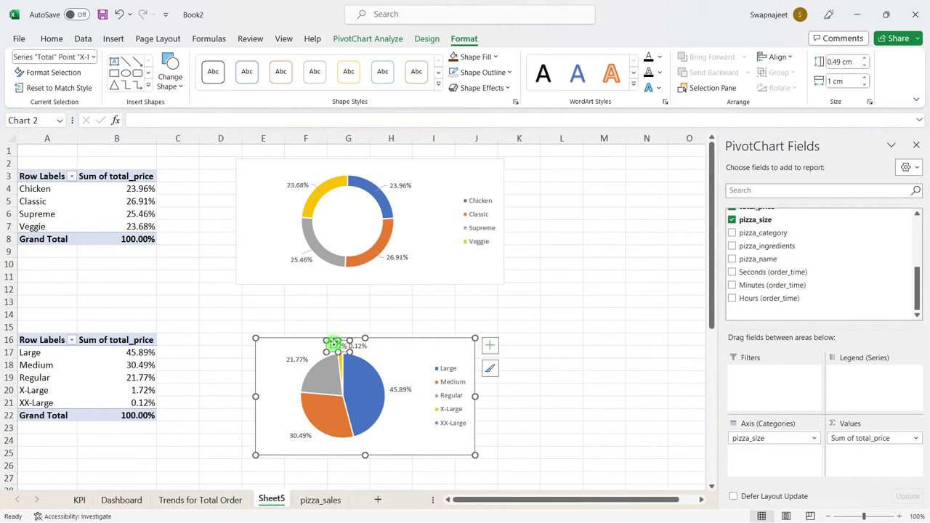
{"action": "left_click_drag", "start_coordinate": [328, 340], "coordinate": [327, 340]}
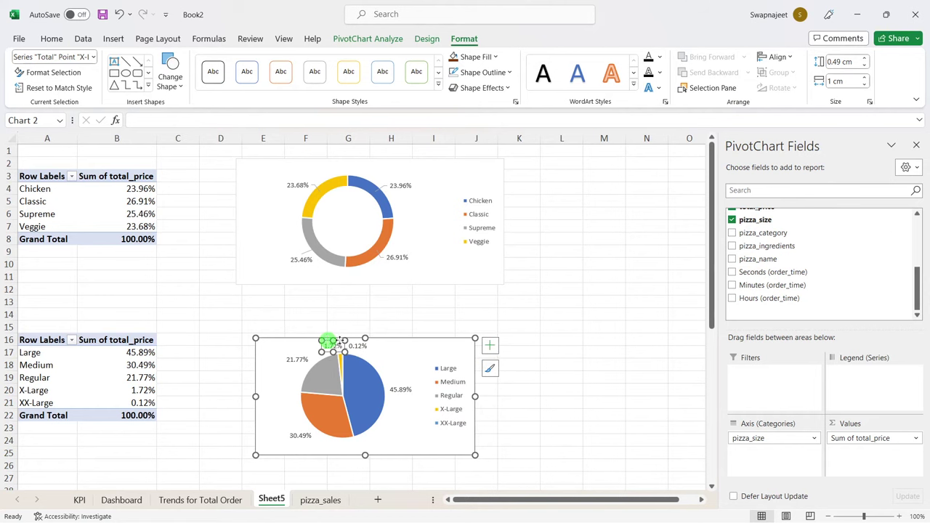
{"action": "left_click", "coordinate": [608, 316]}
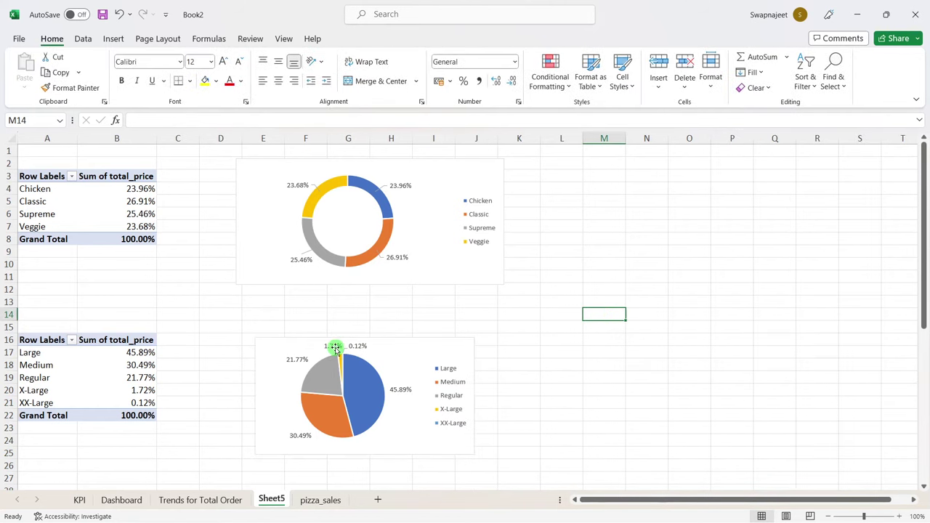
{"action": "left_click", "coordinate": [335, 347]}
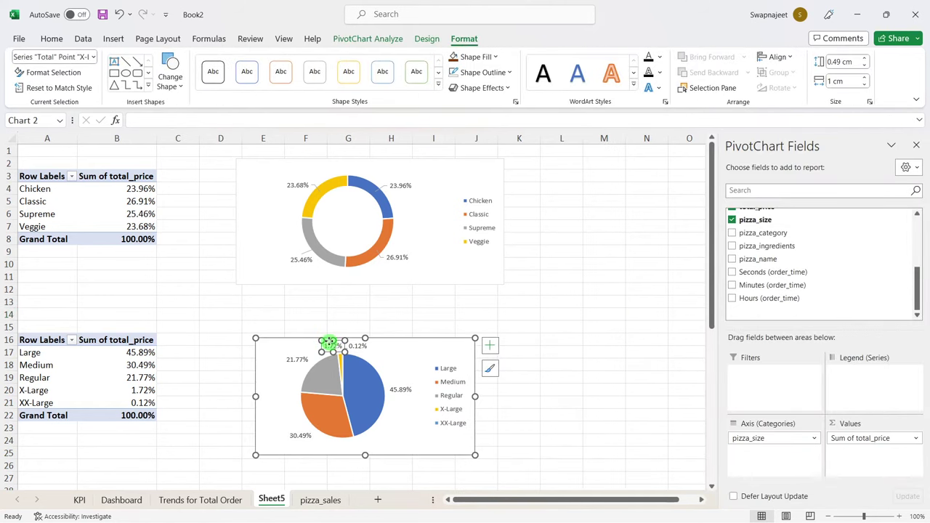
{"action": "left_click_drag", "start_coordinate": [329, 342], "coordinate": [327, 341]}
{"action": "left_click", "coordinate": [554, 323]}
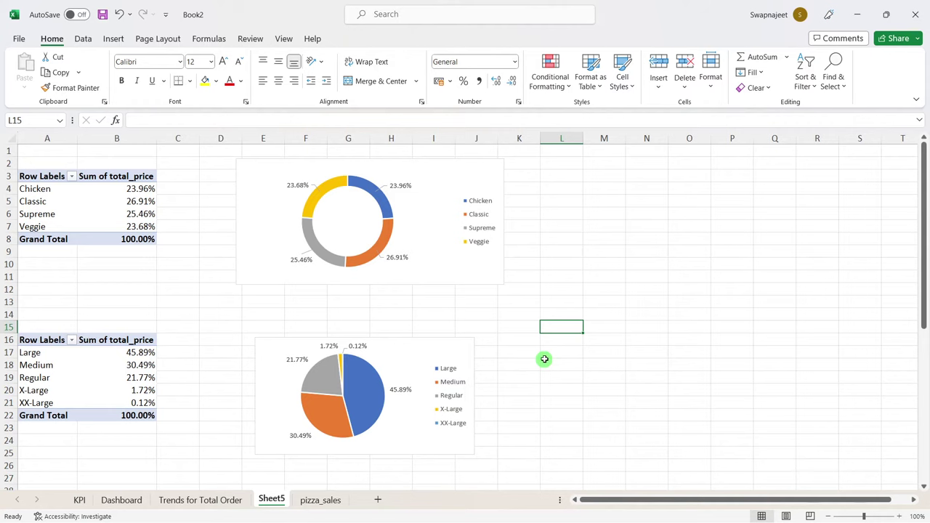
Step: Move the pizza-size pie chart slightly up and left
{"action": "scroll", "coordinate": [545, 359], "scroll_direction": "down", "scroll_amount": 3}
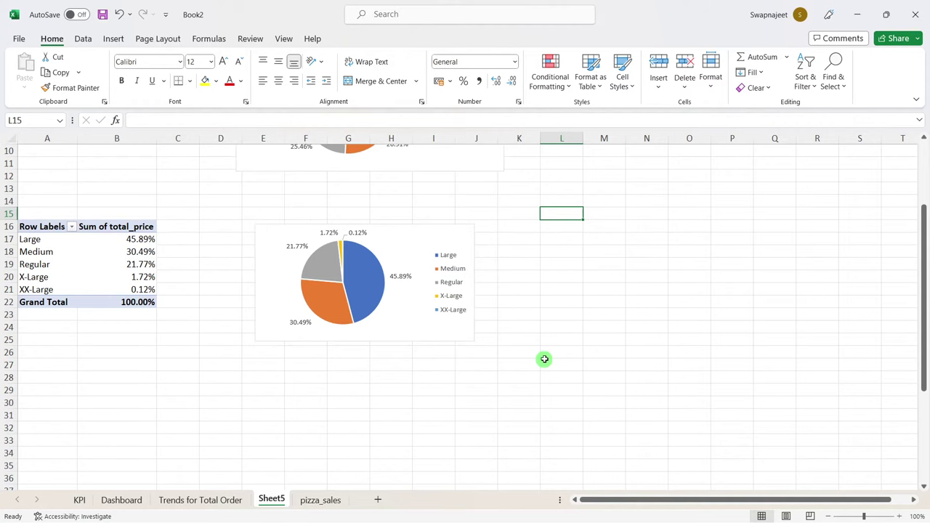
{"action": "left_click", "coordinate": [401, 223]}
{"action": "left_click_drag", "start_coordinate": [402, 224], "coordinate": [388, 216]}
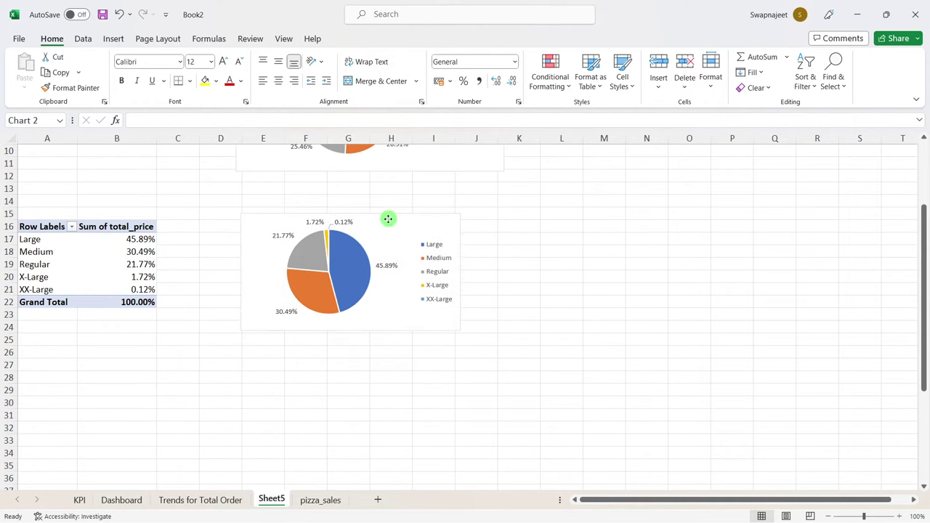
{"action": "left_click", "coordinate": [579, 323]}
Step: Review the Total Pizzas Sold by Pizza Category funnel chart requirement in PowerPoint
{"action": "key", "text": "alt+Tab"}
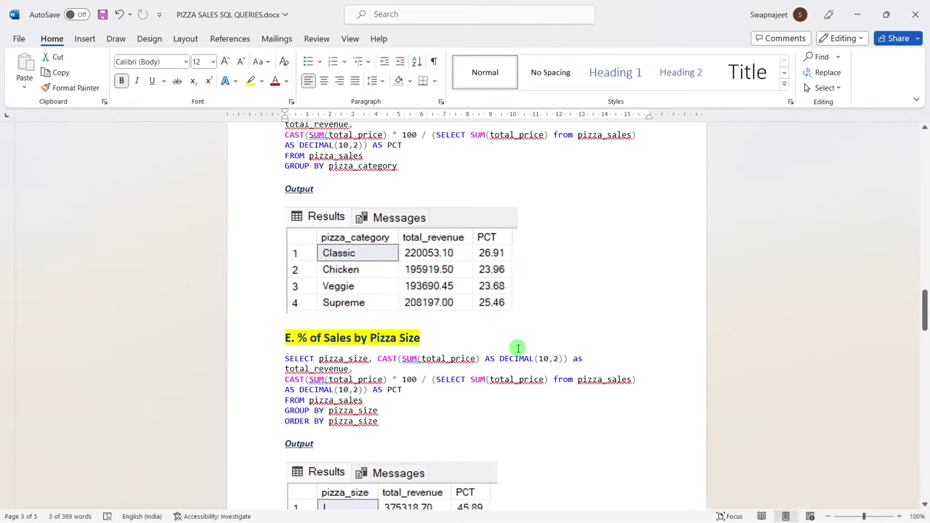
{"action": "key", "text": "alt+Tab"}
{"action": "key", "text": "Tab"}
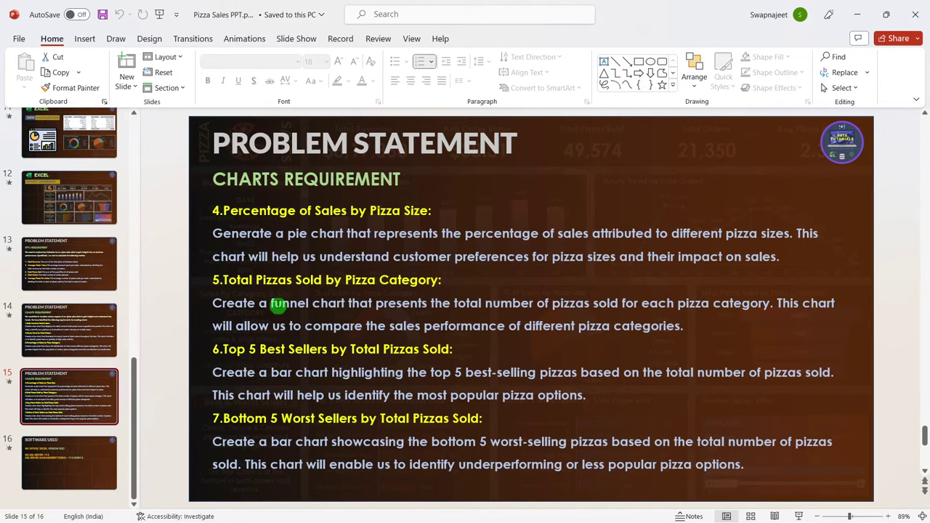
{"action": "left_click_drag", "start_coordinate": [223, 280], "coordinate": [367, 301]}
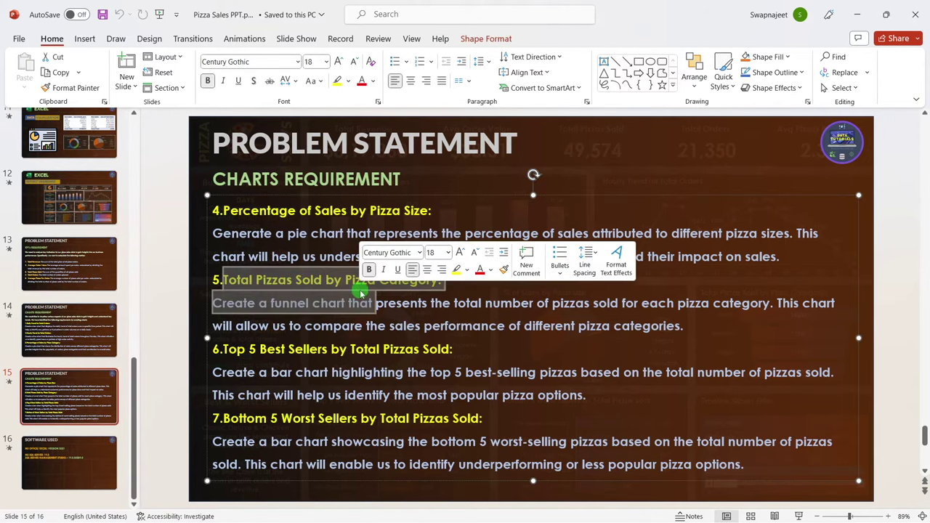
{"action": "left_click", "coordinate": [424, 304]}
{"action": "key", "text": "alt+Tab"}
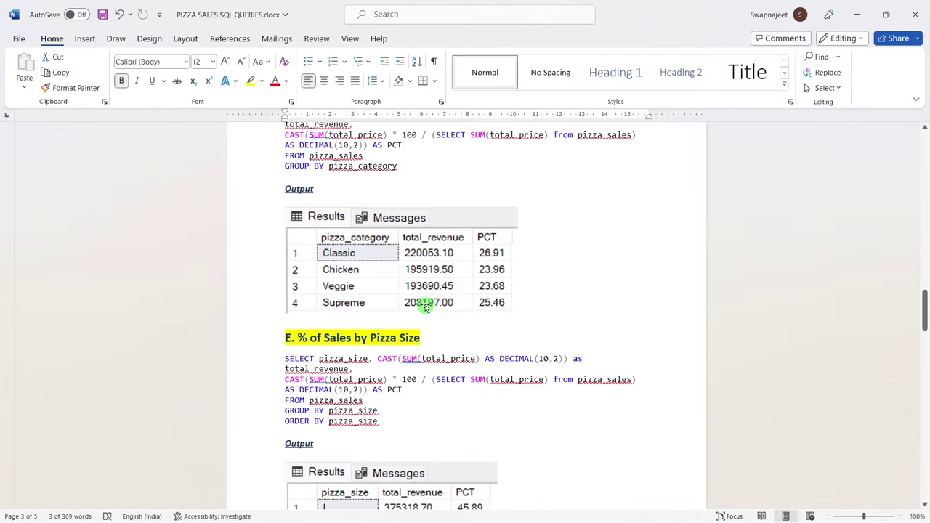
{"action": "key", "text": "alt+Tab"}
{"action": "key", "text": "alt+Tab"}
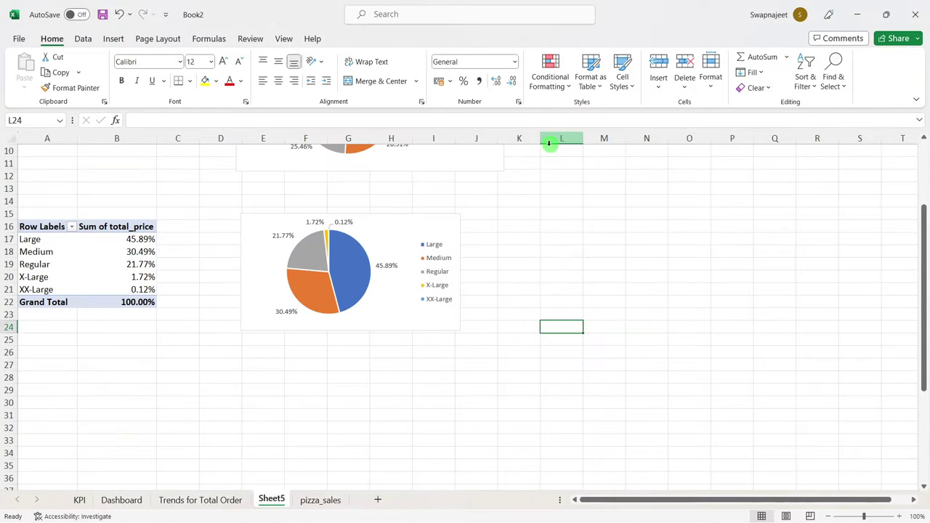
Step: Copy the pizza-size PivotTable and paste it at A29
{"action": "left_click", "coordinate": [56, 239]}
{"action": "left_click_drag", "start_coordinate": [42, 228], "coordinate": [126, 302]}
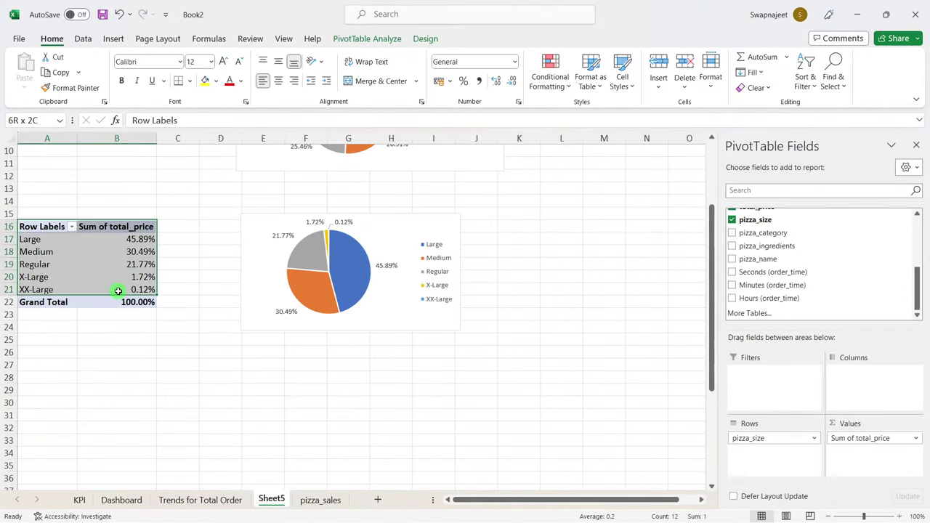
{"action": "key", "text": "ctrl+c"}
{"action": "left_click", "coordinate": [53, 387]}
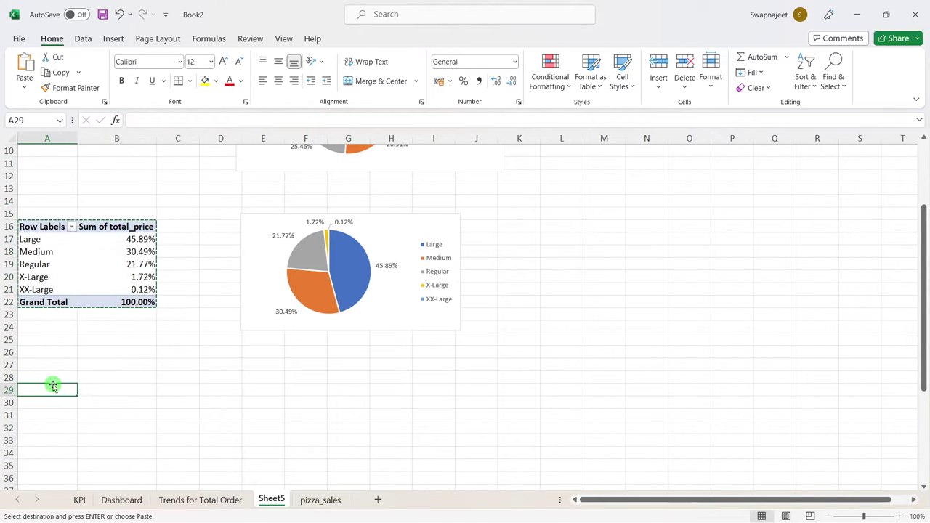
{"action": "key", "text": "ctrl+v"}
{"action": "left_click", "coordinate": [266, 405]}
Step: Rename the copied PivotTable to 'Total Pizzas Sold by Pizza Category'
{"action": "left_click", "coordinate": [136, 415]}
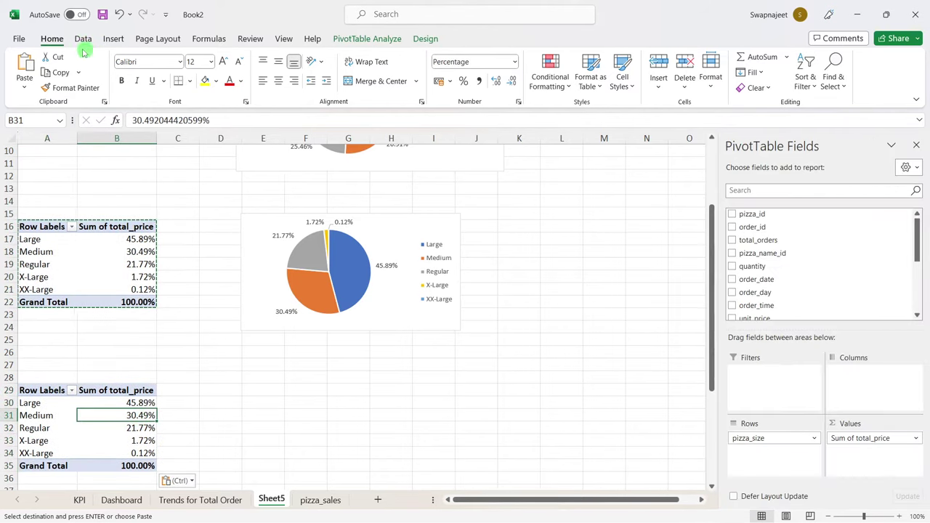
{"action": "left_click", "coordinate": [367, 38]}
{"action": "left_click", "coordinate": [32, 72]}
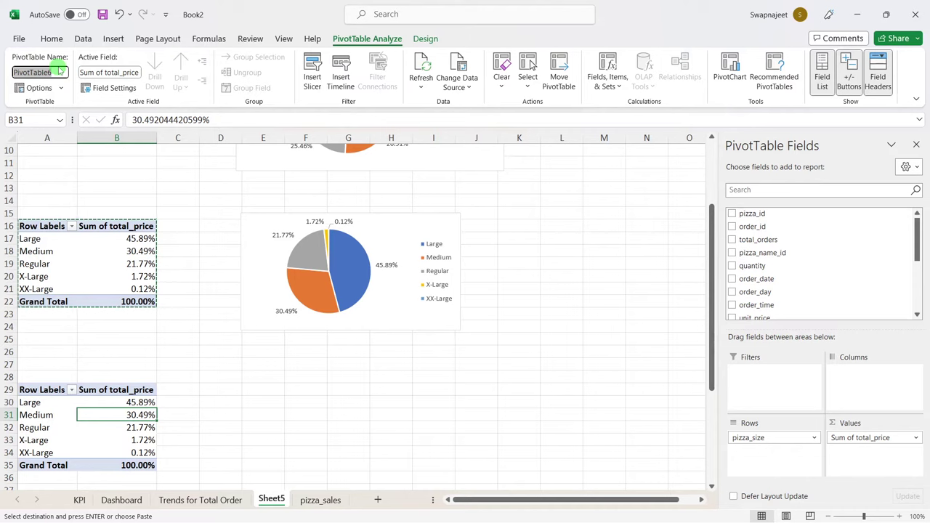
{"action": "type", "text": "TotalPi"}
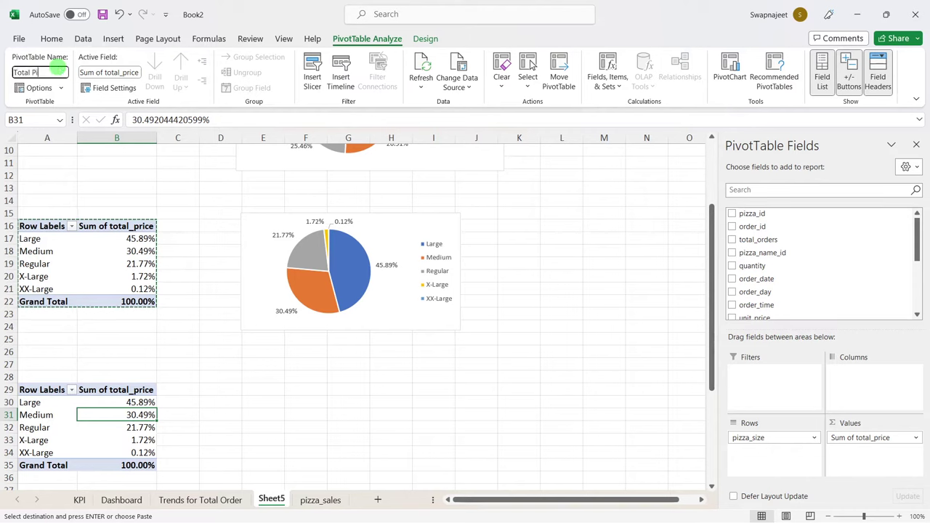
{"action": "type", "text": "zza"}
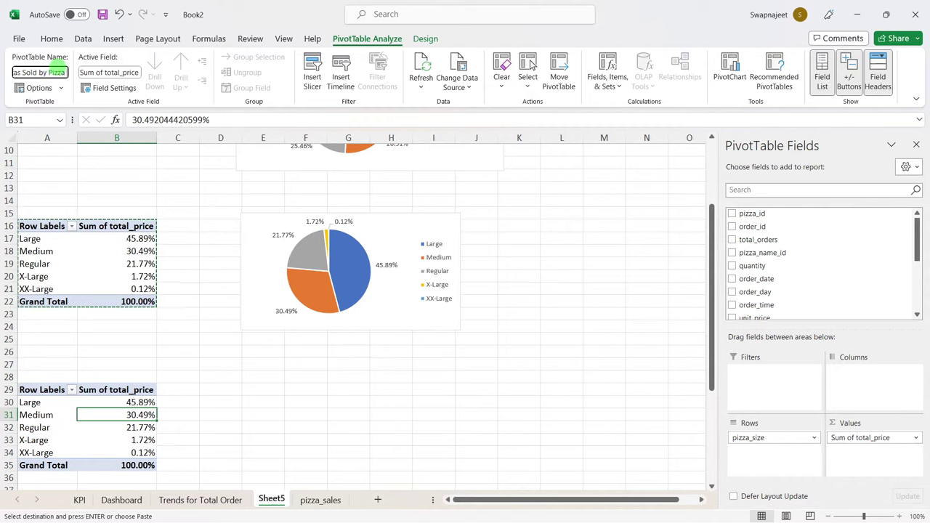
{"action": "type", "text": "gory"}
{"action": "key", "text": "Return"}
Step: Swap the copy's fields to pizza_category rows and Sum of quantity values
{"action": "left_click", "coordinate": [55, 419]}
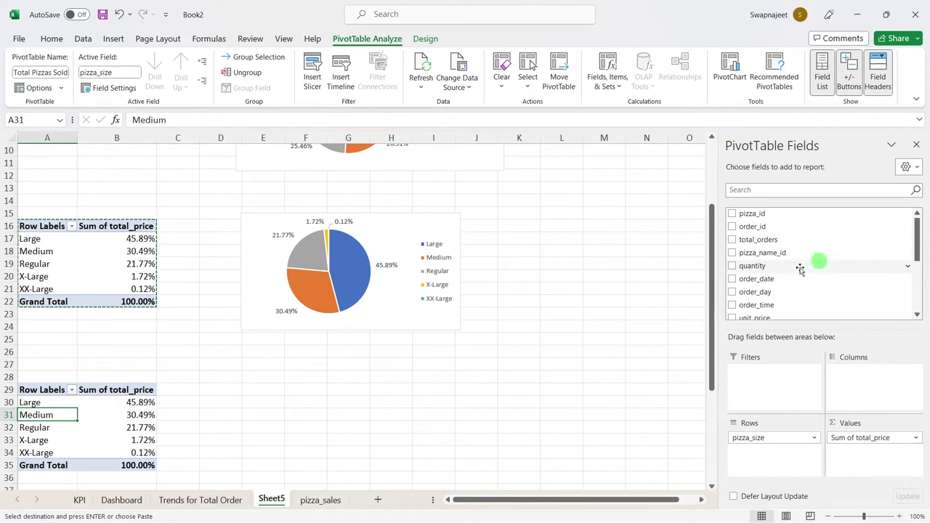
{"action": "scroll", "coordinate": [793, 274], "scroll_direction": "down", "scroll_amount": 5}
{"action": "scroll", "coordinate": [793, 274], "scroll_direction": "up", "scroll_amount": 2}
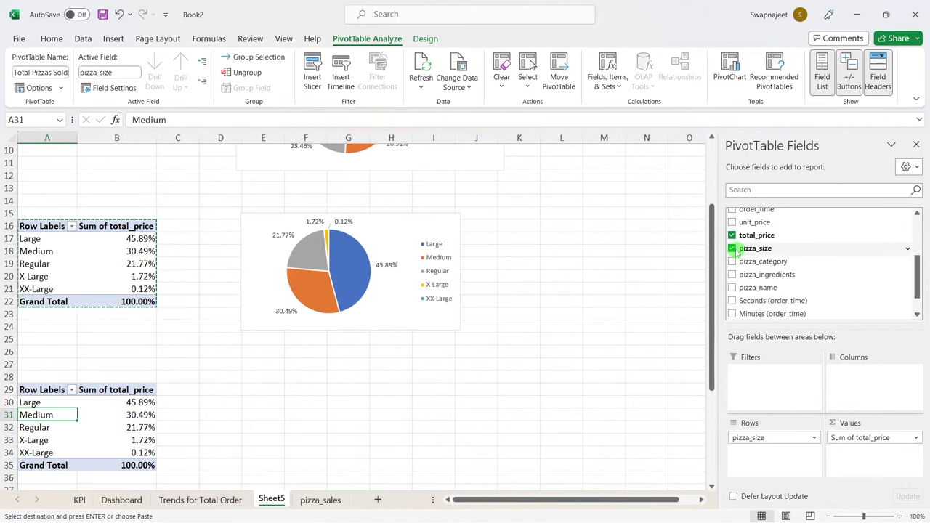
{"action": "left_click", "coordinate": [733, 248]}
{"action": "left_click", "coordinate": [732, 262]}
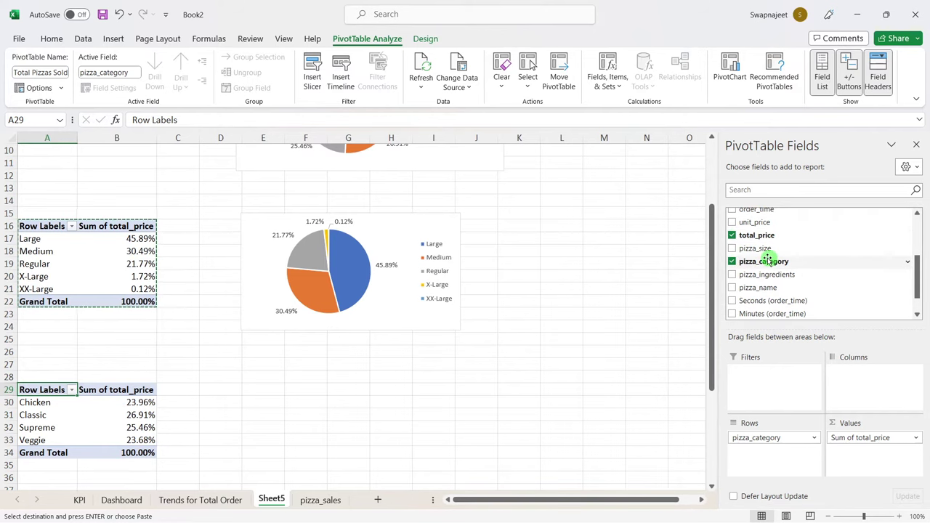
{"action": "scroll", "coordinate": [766, 261], "scroll_direction": "up", "scroll_amount": 1}
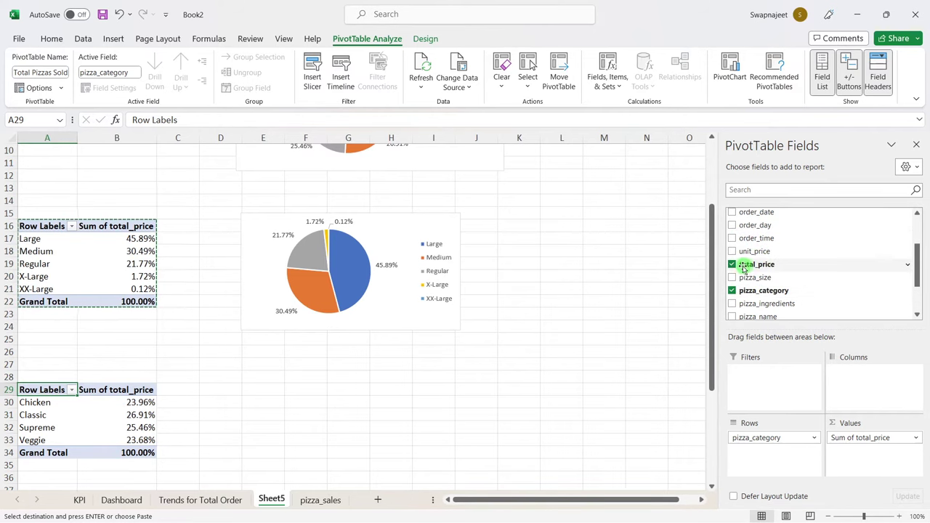
{"action": "left_click", "coordinate": [732, 265]}
{"action": "scroll", "coordinate": [764, 277], "scroll_direction": "down", "scroll_amount": 2}
{"action": "scroll", "coordinate": [767, 278], "scroll_direction": "up", "scroll_amount": 4}
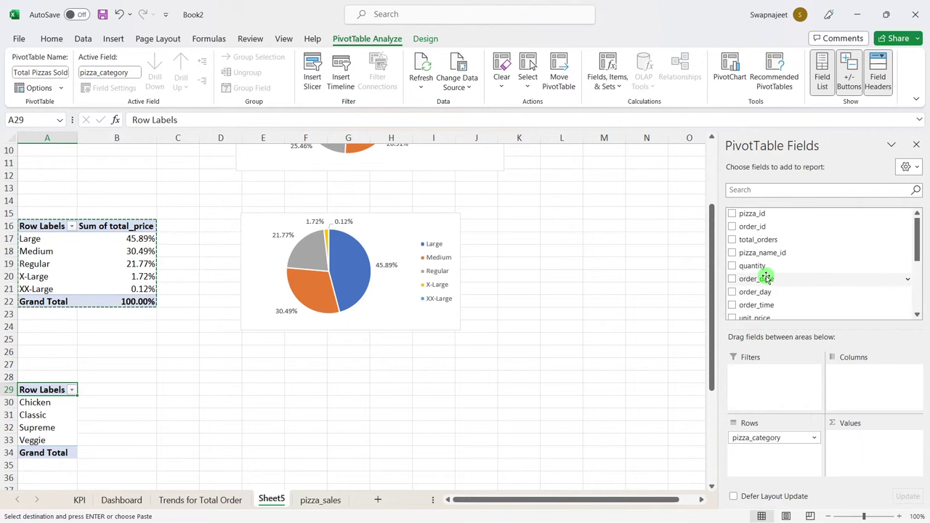
{"action": "left_click", "coordinate": [732, 265]}
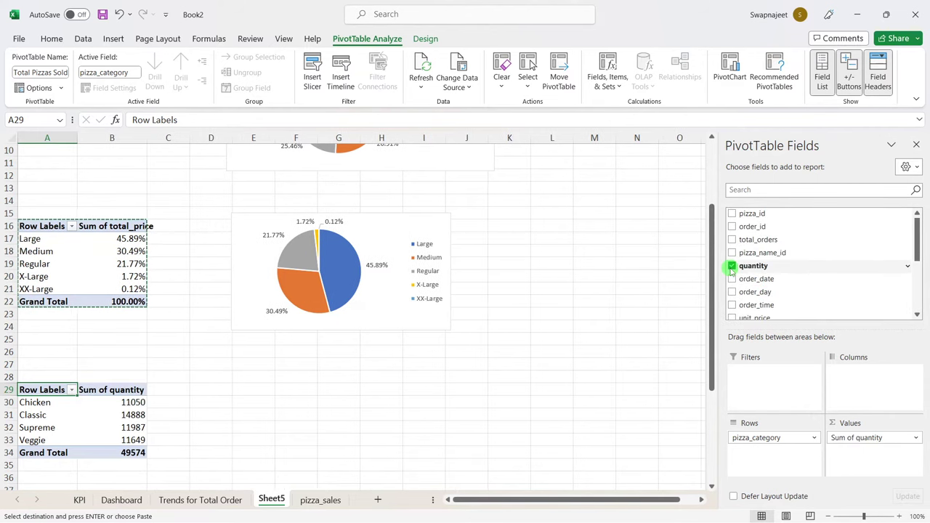
Step: Select the quantity-by-category PivotTable totalling 49574
{"action": "left_click", "coordinate": [62, 415]}
{"action": "left_click_drag", "start_coordinate": [41, 390], "coordinate": [120, 447]}
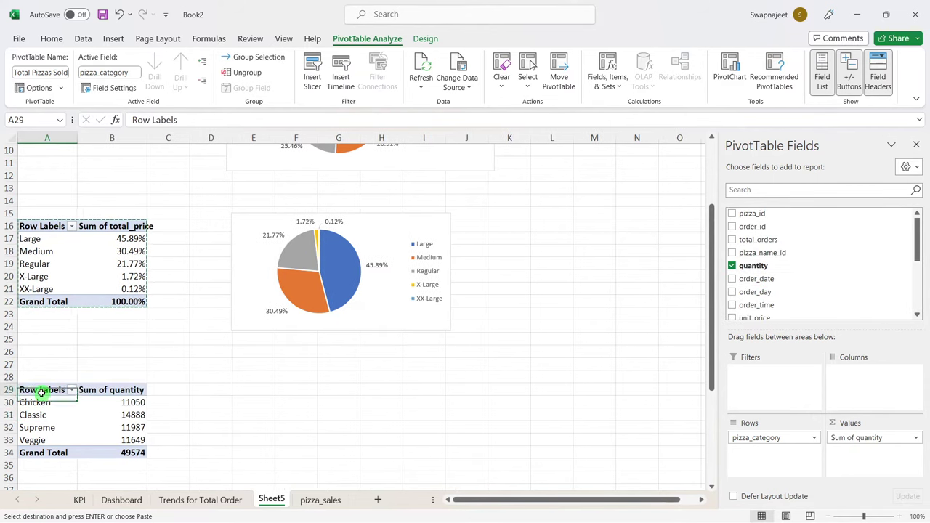
{"action": "scroll", "coordinate": [350, 407], "scroll_direction": "up", "scroll_amount": 3}
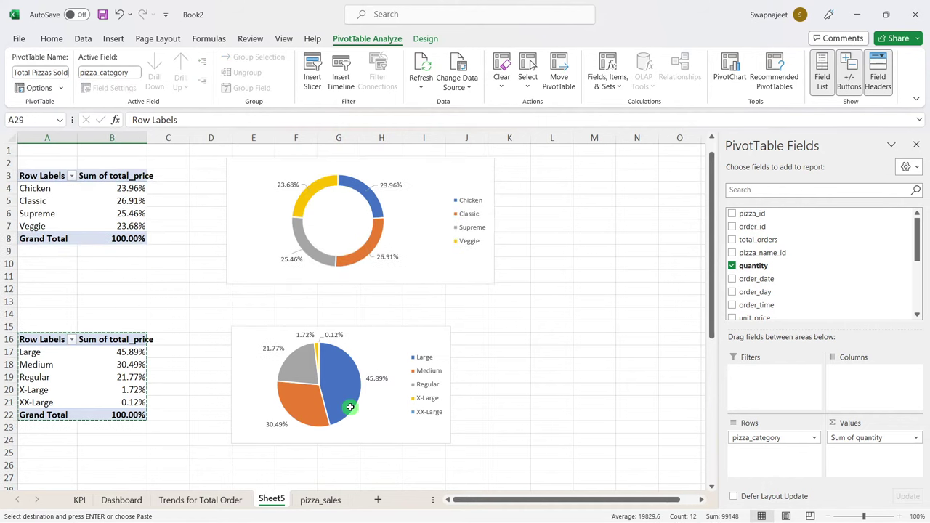
{"action": "scroll", "coordinate": [349, 407], "scroll_direction": "down", "scroll_amount": 3}
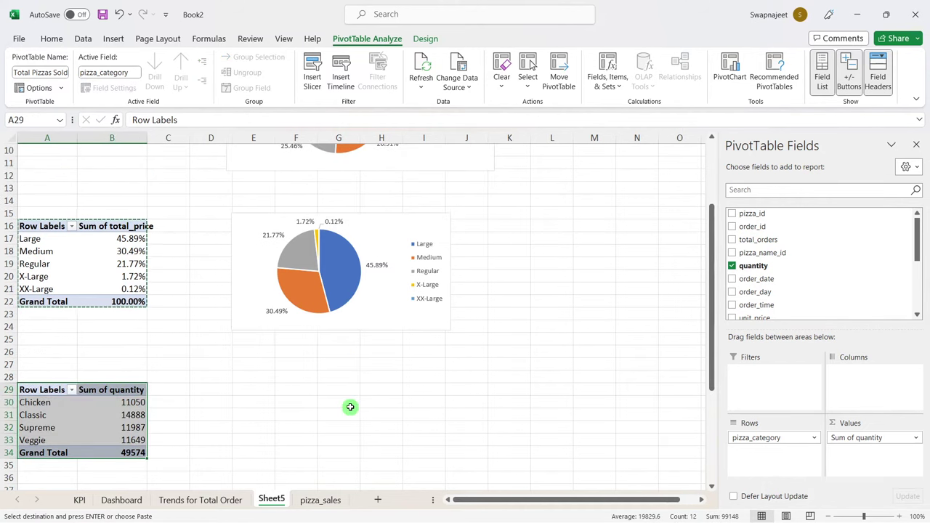
{"action": "left_click", "coordinate": [114, 415]}
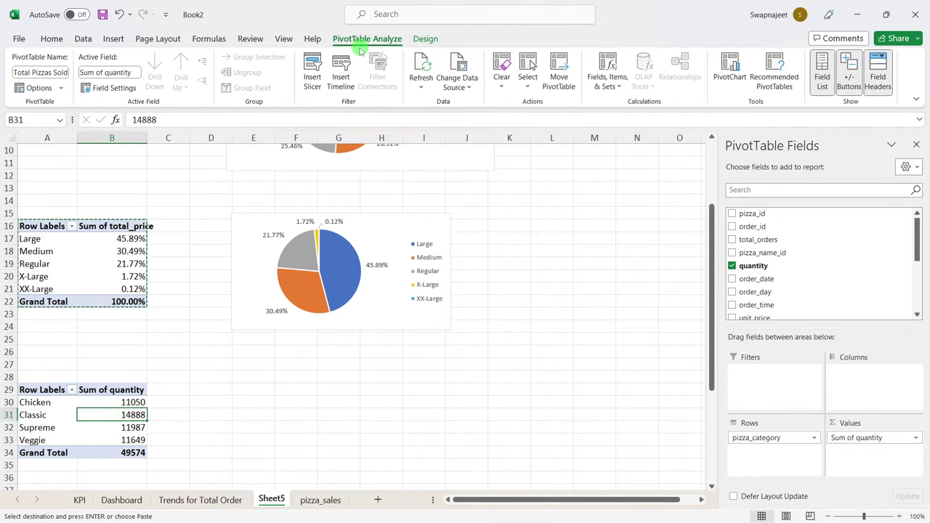
{"action": "left_click", "coordinate": [737, 85]}
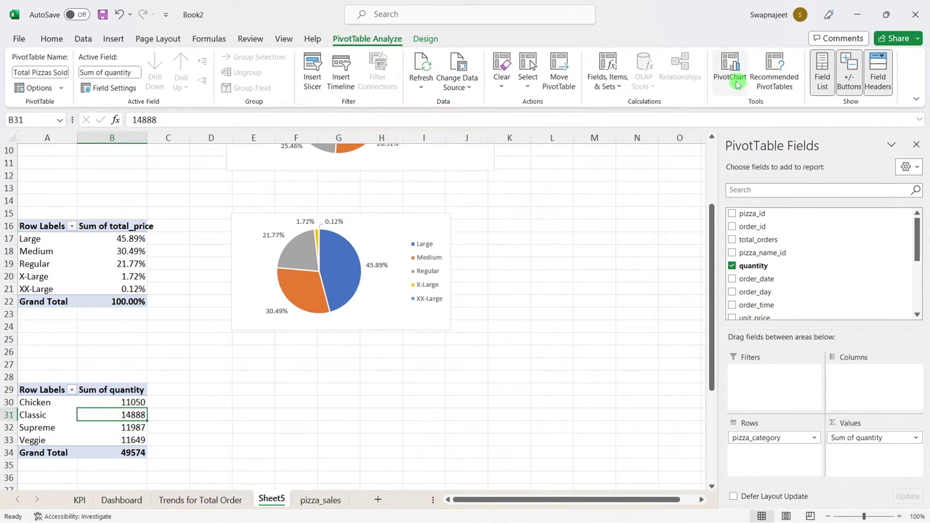
{"action": "left_click", "coordinate": [305, 305]}
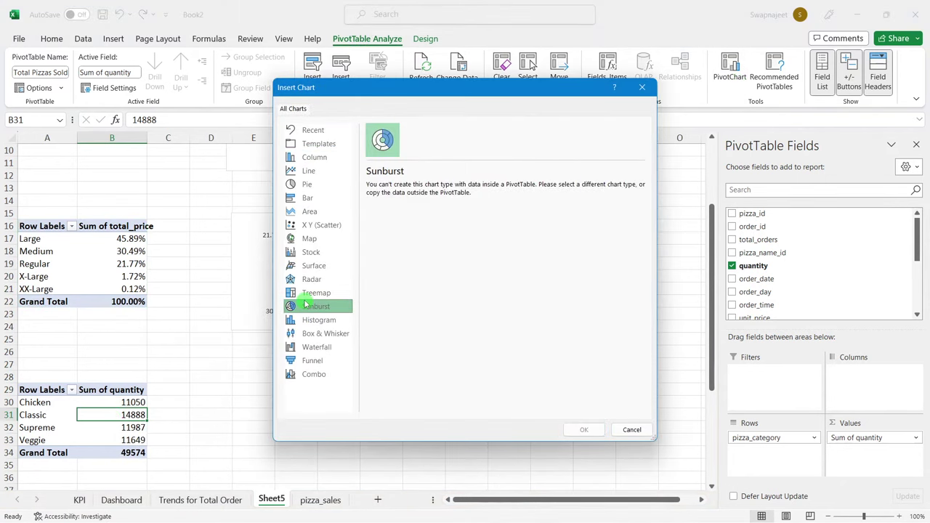
{"action": "left_click", "coordinate": [306, 294]}
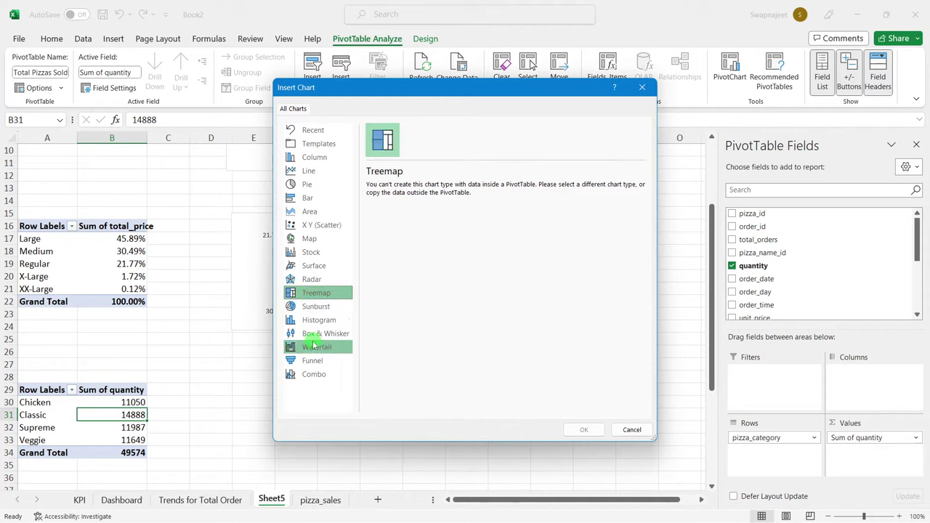
{"action": "left_click", "coordinate": [313, 360]}
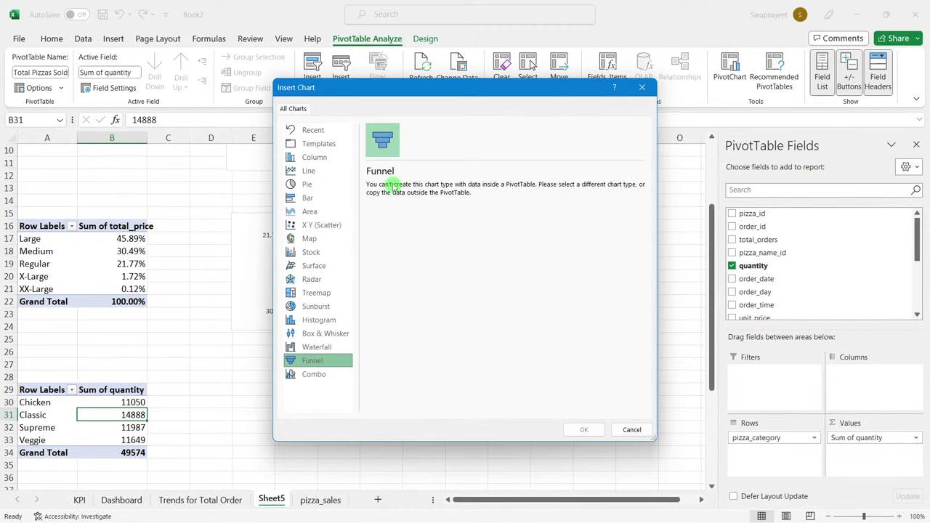
{"action": "left_click", "coordinate": [642, 87]}
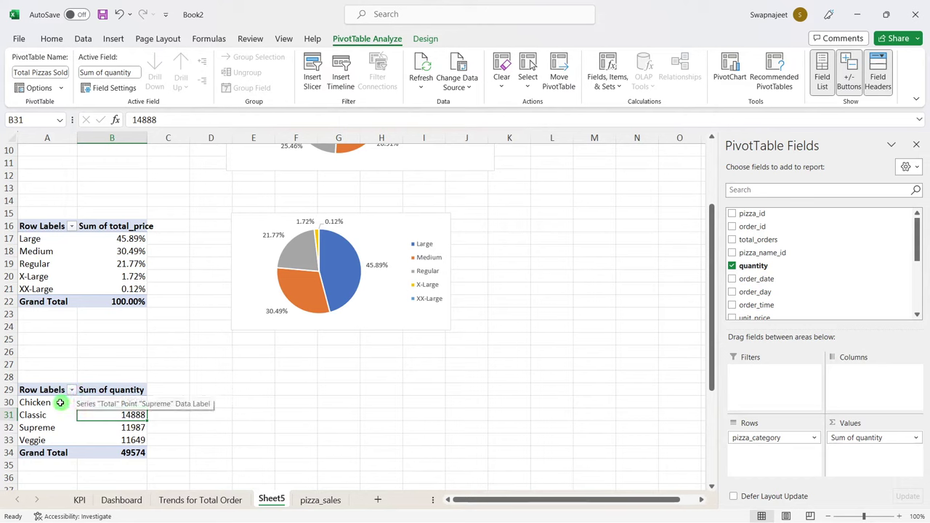
{"action": "left_click_drag", "start_coordinate": [44, 402], "coordinate": [131, 439]}
{"action": "left_click", "coordinate": [101, 426]}
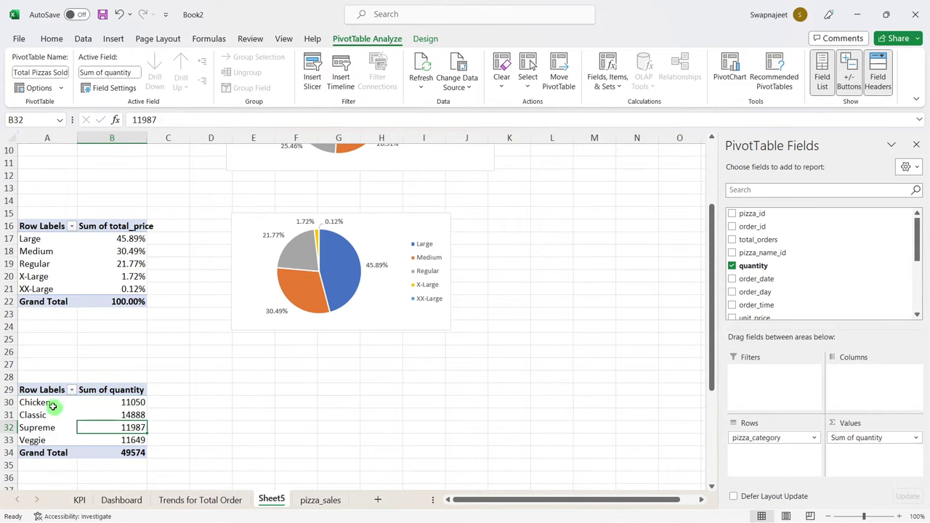
{"action": "left_click_drag", "start_coordinate": [45, 402], "coordinate": [126, 440]}
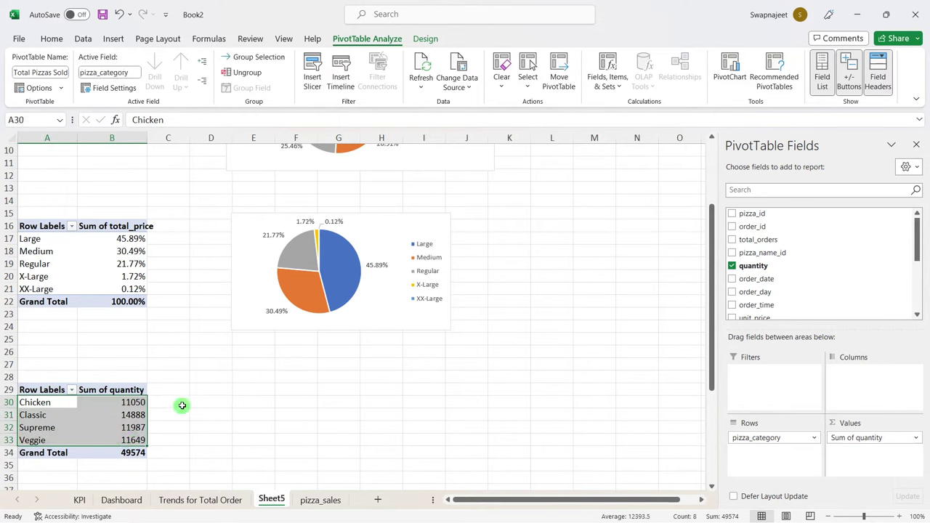
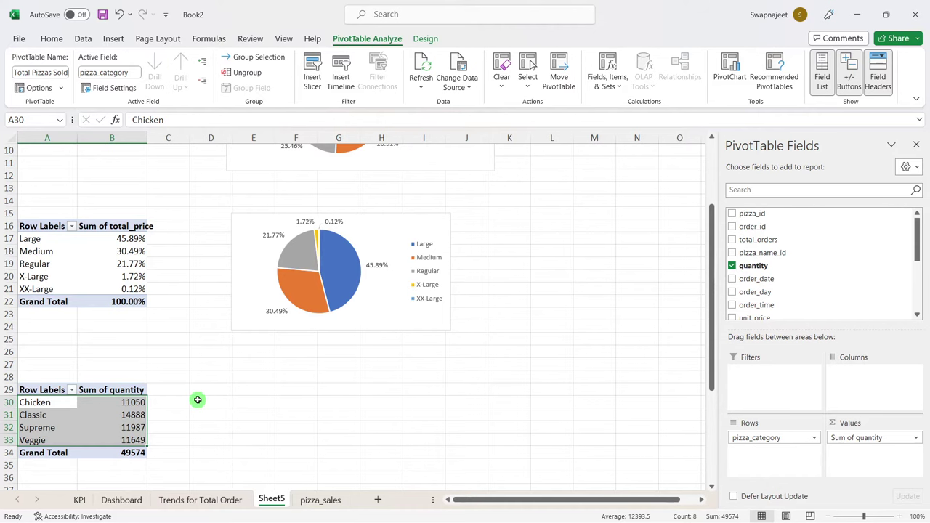
Step: Enter 'Pizza Category' in D29 and 'Total Pizzas Sold' in E29, then widen column D to fit
{"action": "left_click", "coordinate": [135, 414]}
{"action": "left_click", "coordinate": [221, 413]}
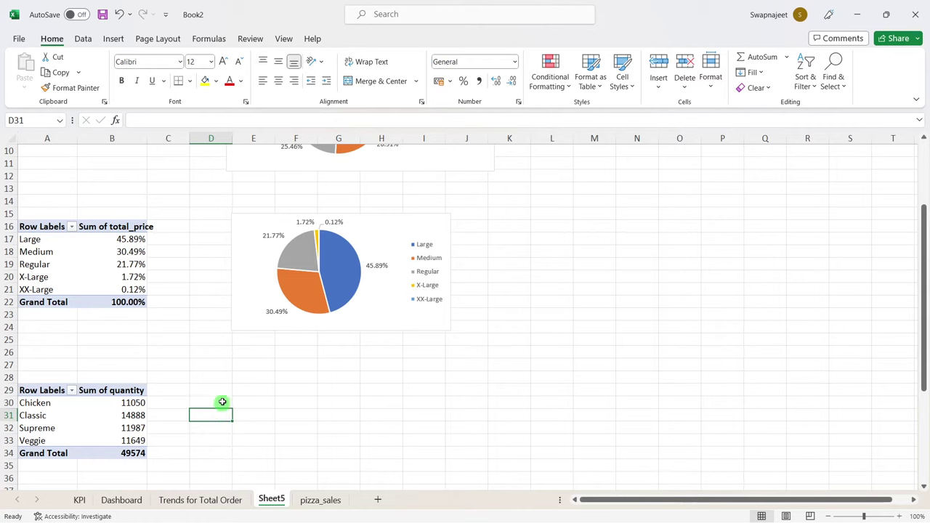
{"action": "left_click", "coordinate": [223, 402]}
{"action": "left_click", "coordinate": [224, 390]}
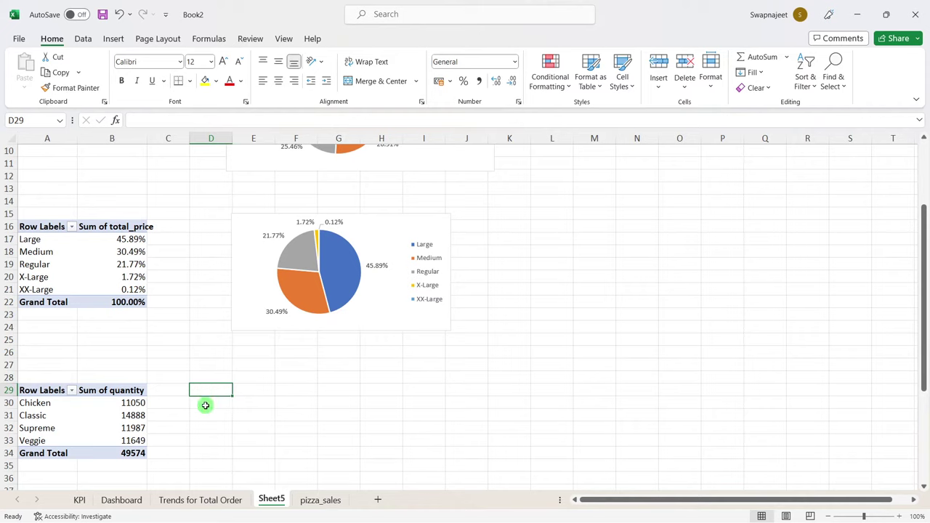
{"action": "type", "text": "Pizza C"}
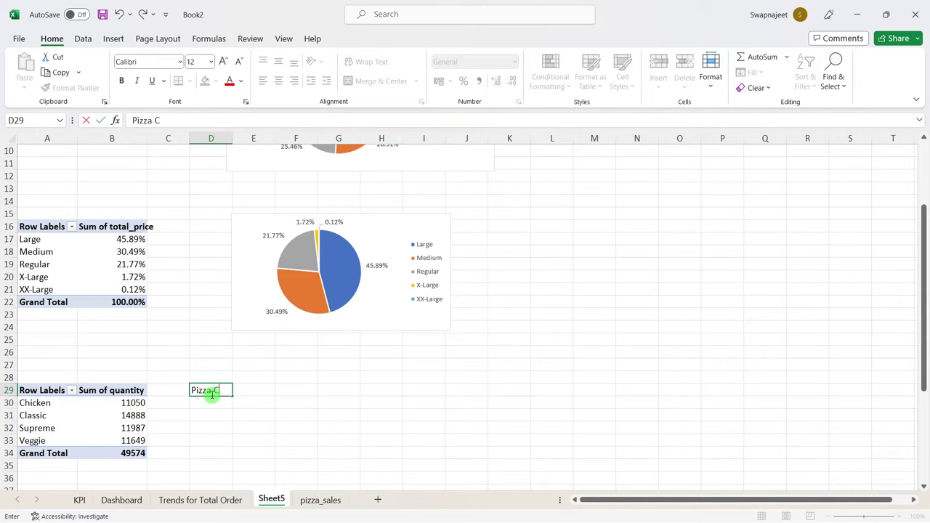
{"action": "type", "text": "y"}
{"action": "key", "text": "Tab"}
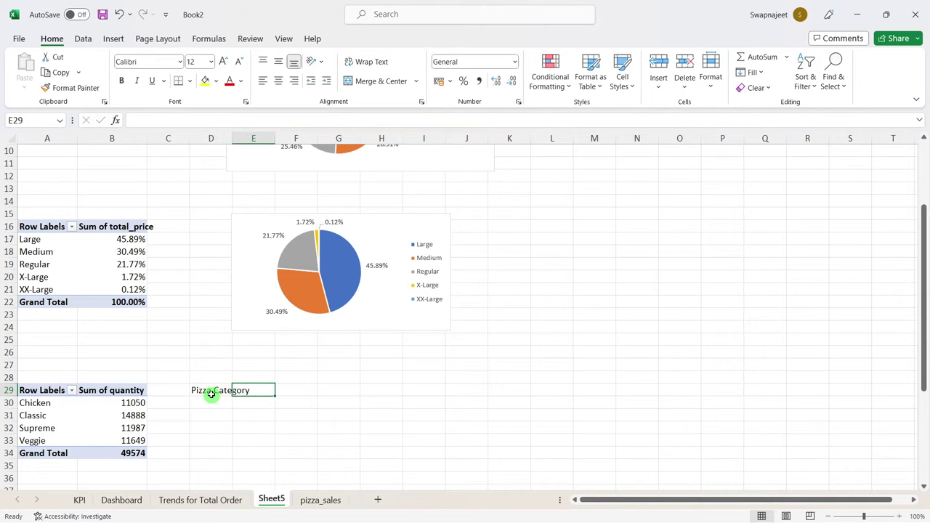
{"action": "type", "text": "Total Pizzas Sold"}
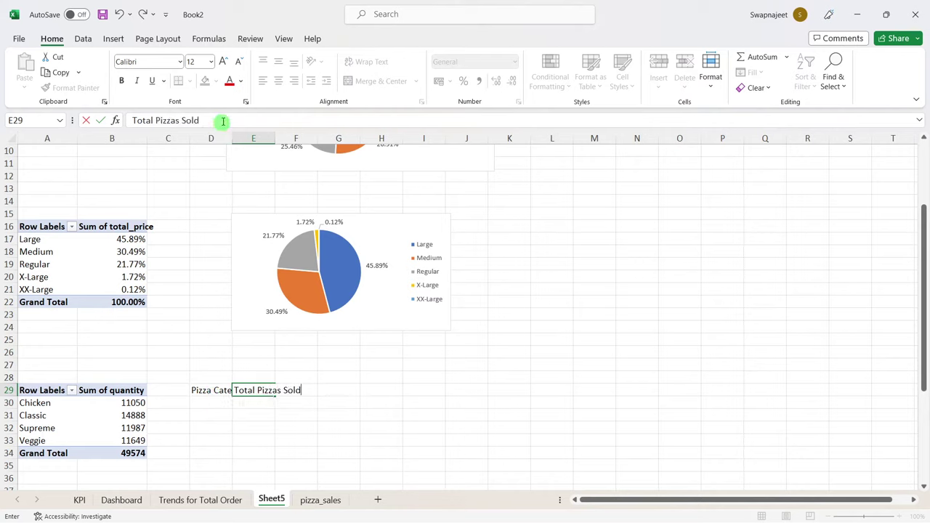
{"action": "left_click_drag", "start_coordinate": [233, 138], "coordinate": [252, 138]}
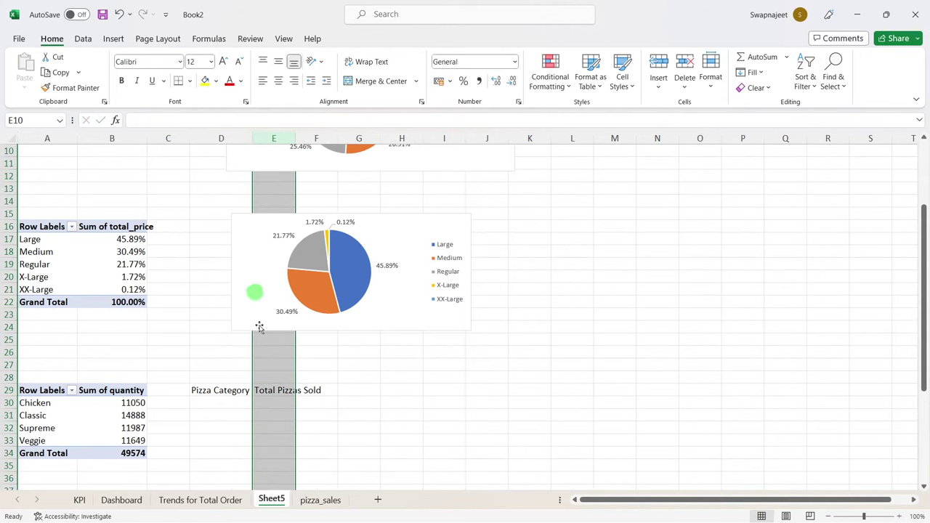
Step: List Chicken, Classic, Supreme and Veggie in D30:D33 by referencing the pivot's row labels with =A30
{"action": "left_click", "coordinate": [225, 402]}
{"action": "type", "text": "="}
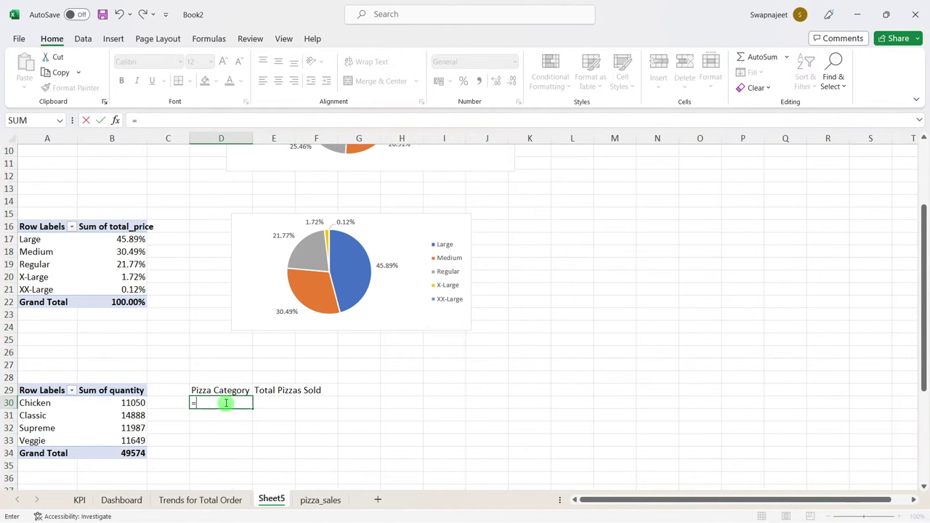
{"action": "left_click", "coordinate": [33, 403]}
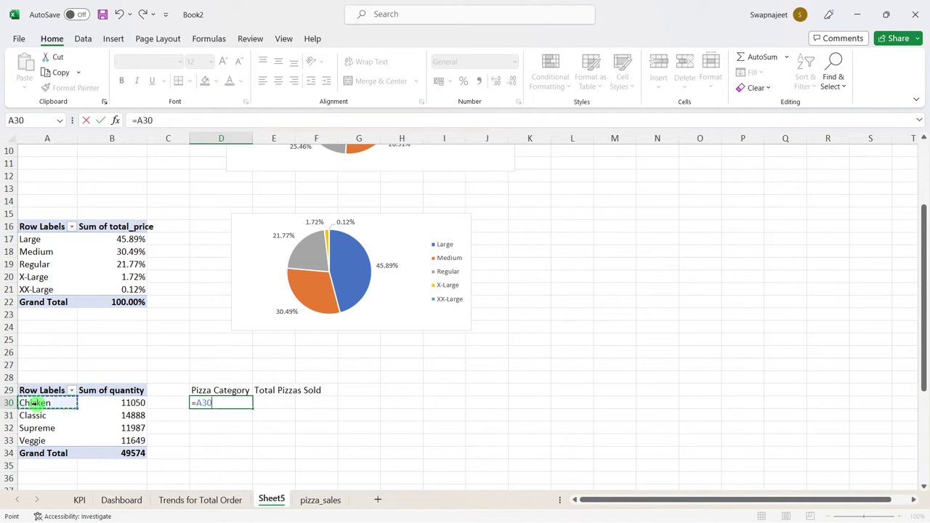
{"action": "key", "text": "Return"}
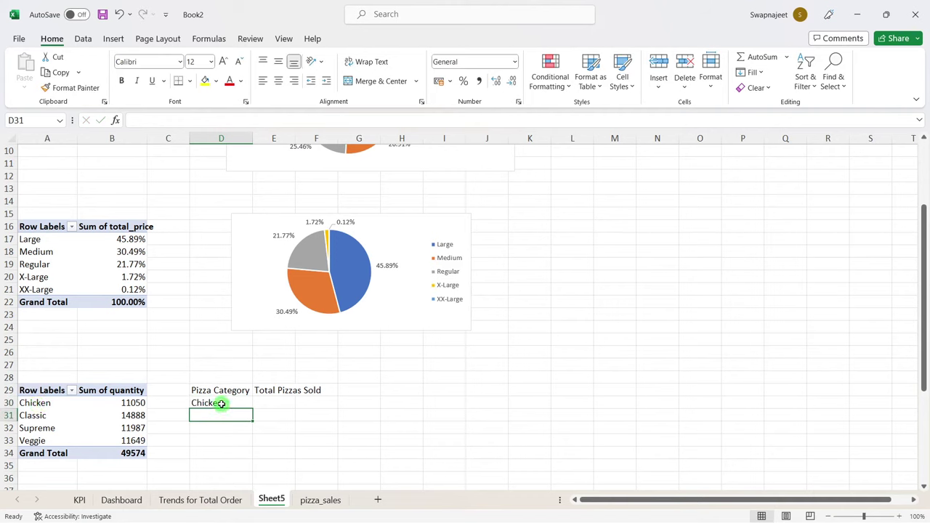
{"action": "left_click", "coordinate": [227, 404]}
{"action": "left_click_drag", "start_coordinate": [251, 409], "coordinate": [251, 443]}
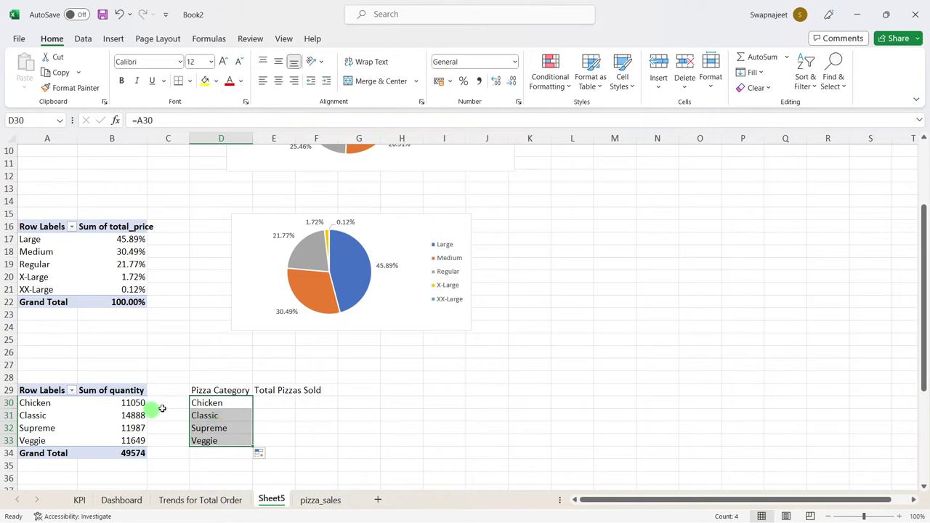
Step: Pull Chicken's 11050 quantity into E30 from the pivot and copy it down to E33
{"action": "left_click", "coordinate": [284, 405]}
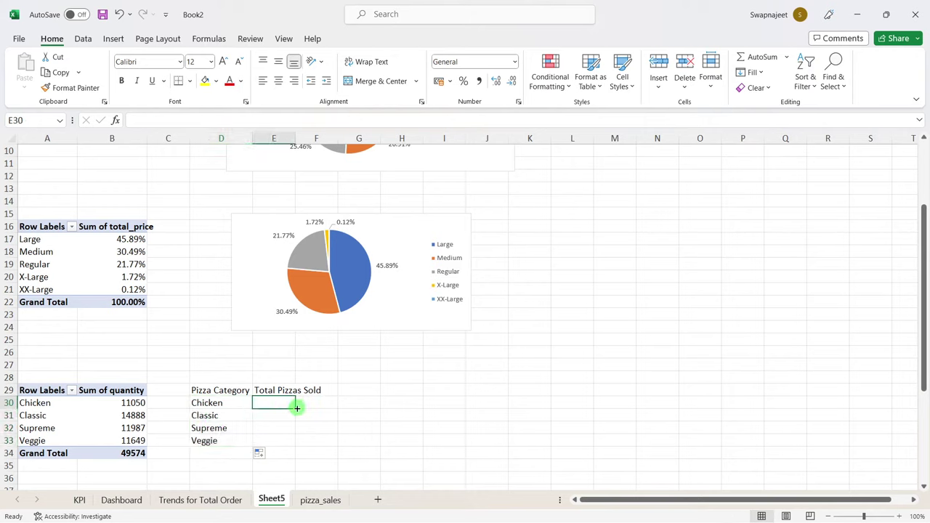
{"action": "type", "text": "="}
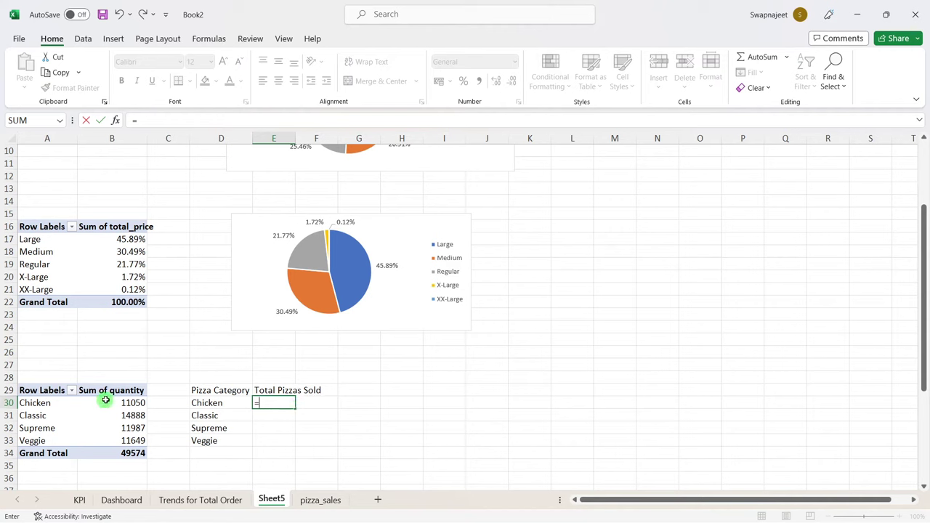
{"action": "left_click", "coordinate": [106, 401]}
{"action": "key", "text": "Return"}
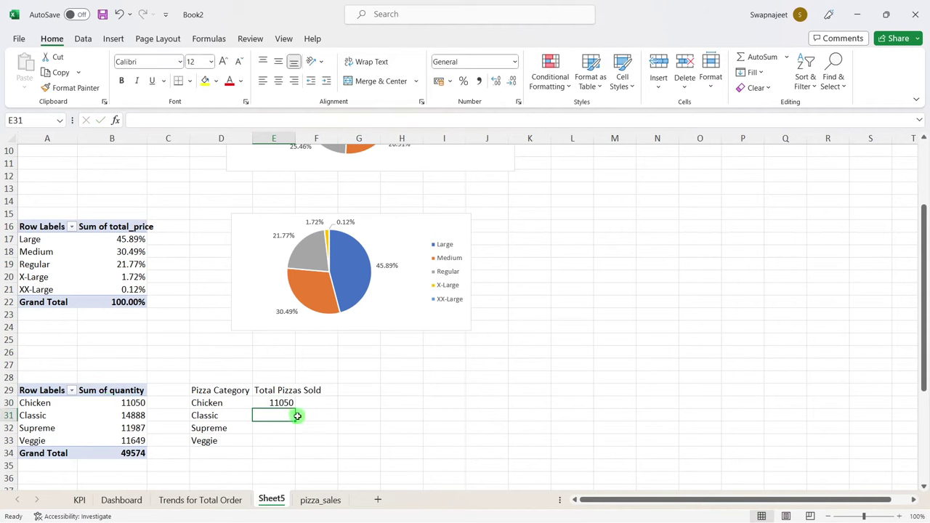
{"action": "left_click", "coordinate": [290, 404]}
{"action": "left_click_drag", "start_coordinate": [295, 411], "coordinate": [283, 441]}
{"action": "left_click", "coordinate": [282, 428]}
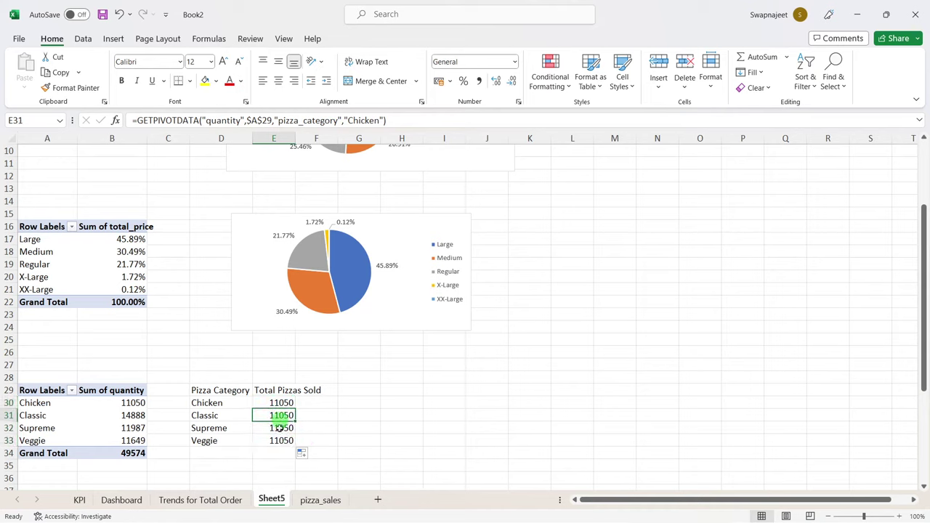
{"action": "left_click", "coordinate": [332, 433]}
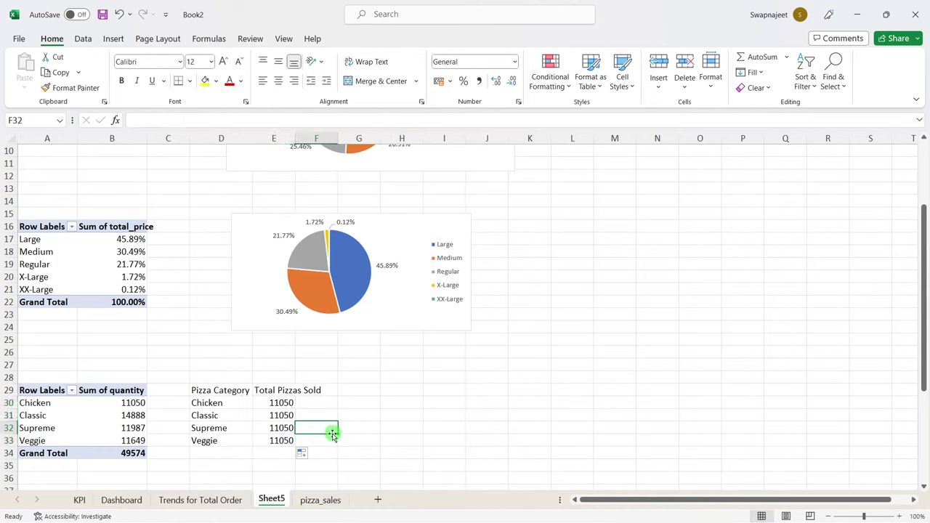
Step: Clear the incorrect totals in E31:E33, keeping only Chicken's formula
{"action": "left_click", "coordinate": [282, 415]}
{"action": "type", "text": "="}
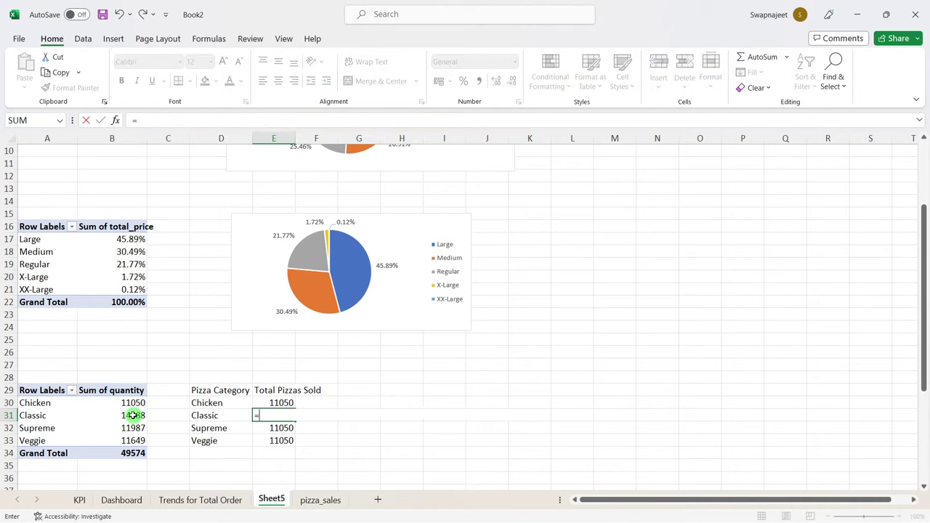
{"action": "left_click", "coordinate": [134, 415]}
{"action": "key", "text": "Return"}
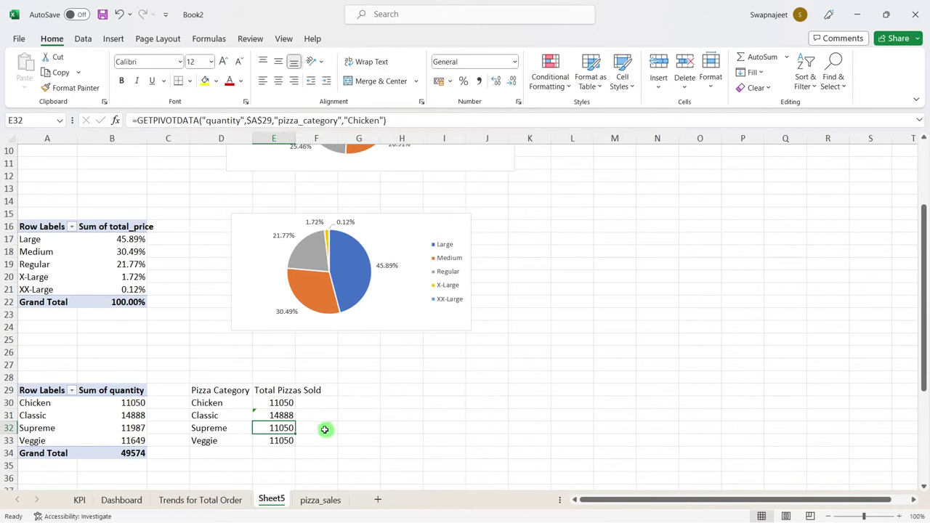
{"action": "left_click_drag", "start_coordinate": [136, 415], "coordinate": [135, 441]}
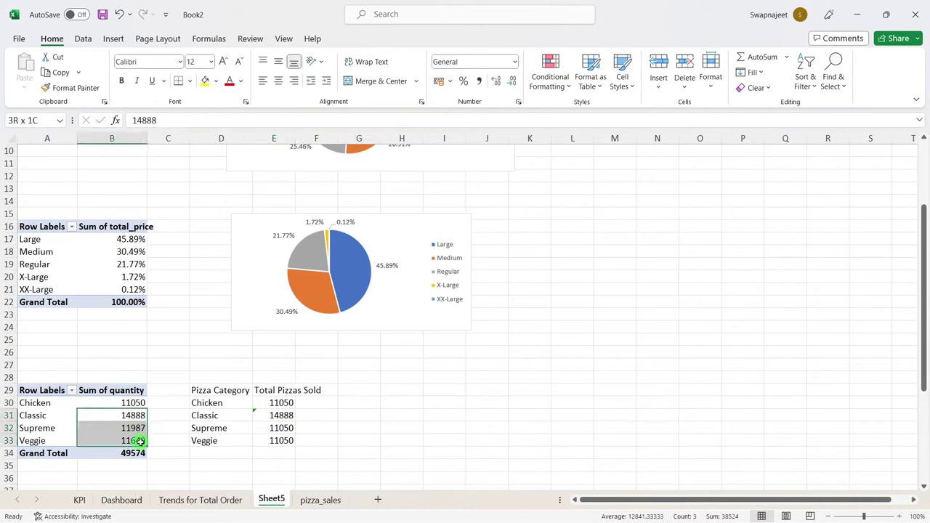
{"action": "left_click", "coordinate": [353, 450]}
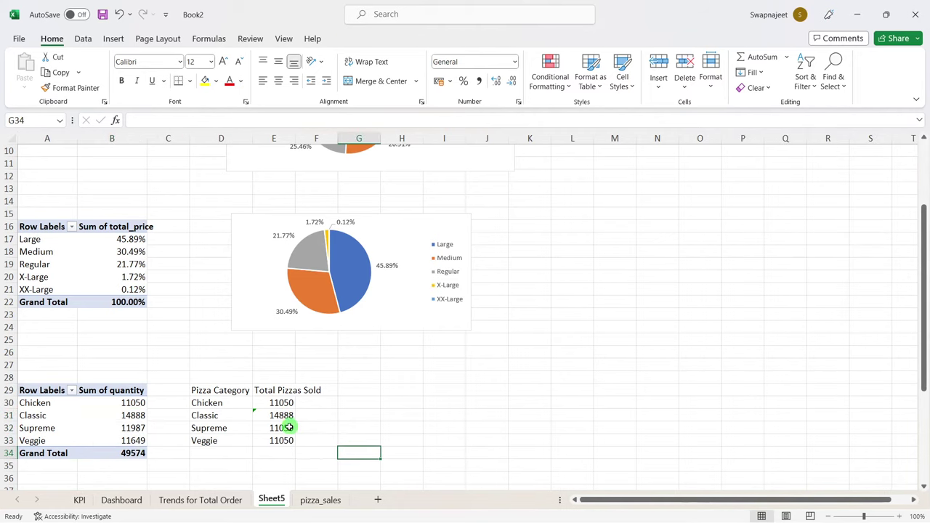
{"action": "left_click_drag", "start_coordinate": [288, 415], "coordinate": [288, 442]}
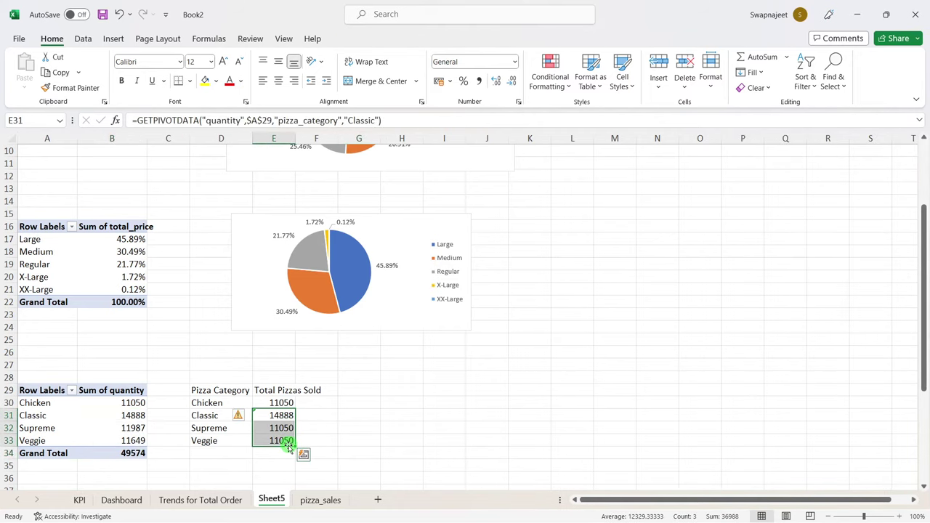
{"action": "key", "text": "Delete"}
Step: Replace the hard-coded "Chicken" item in E30's GETPIVOTDATA formula with cell A30
{"action": "left_click", "coordinate": [351, 427]}
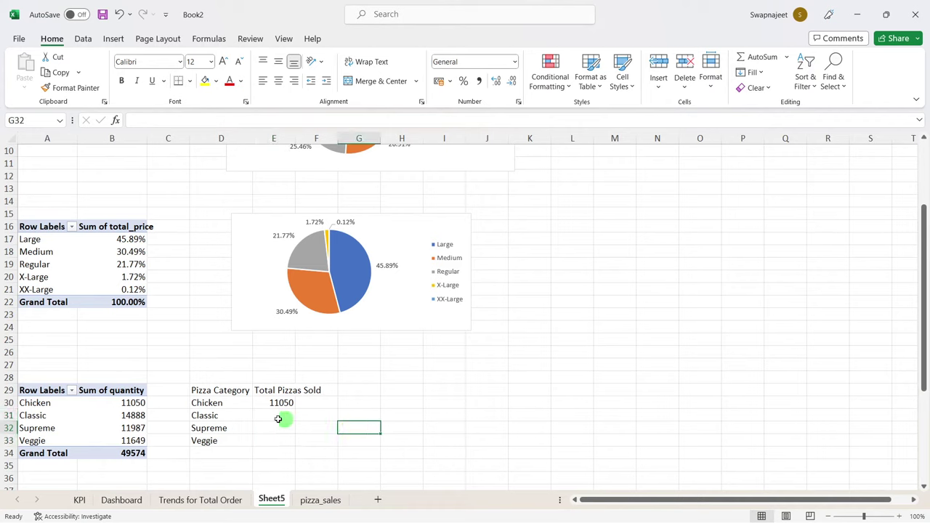
{"action": "left_click", "coordinate": [294, 406]}
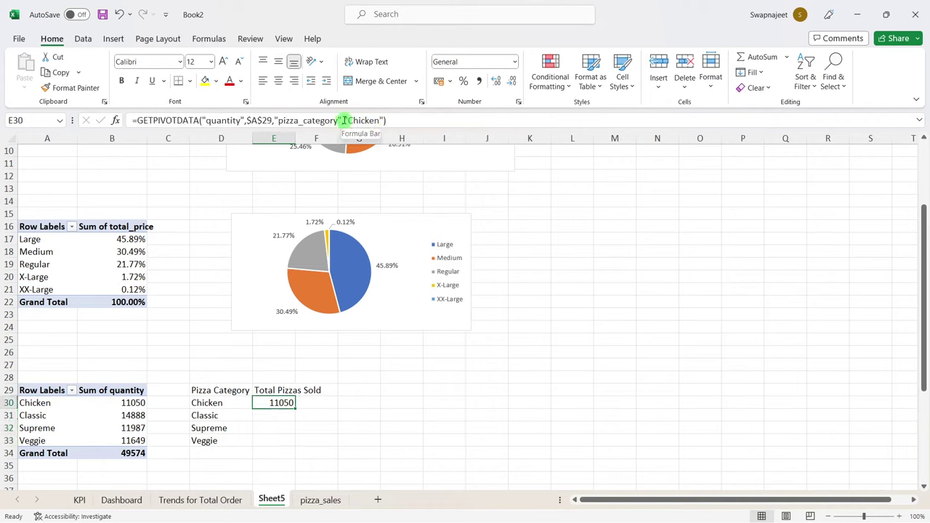
{"action": "left_click_drag", "start_coordinate": [343, 120], "coordinate": [383, 120]}
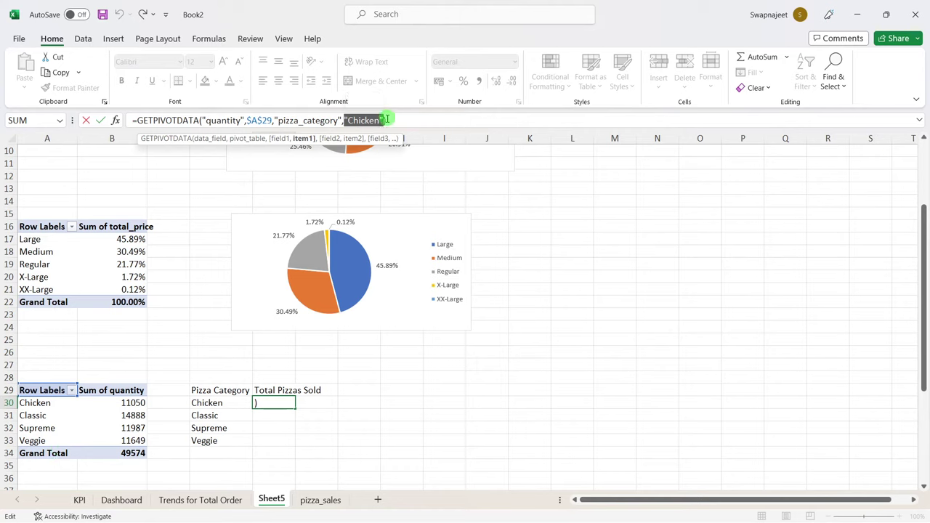
{"action": "key", "text": "BackSpace"}
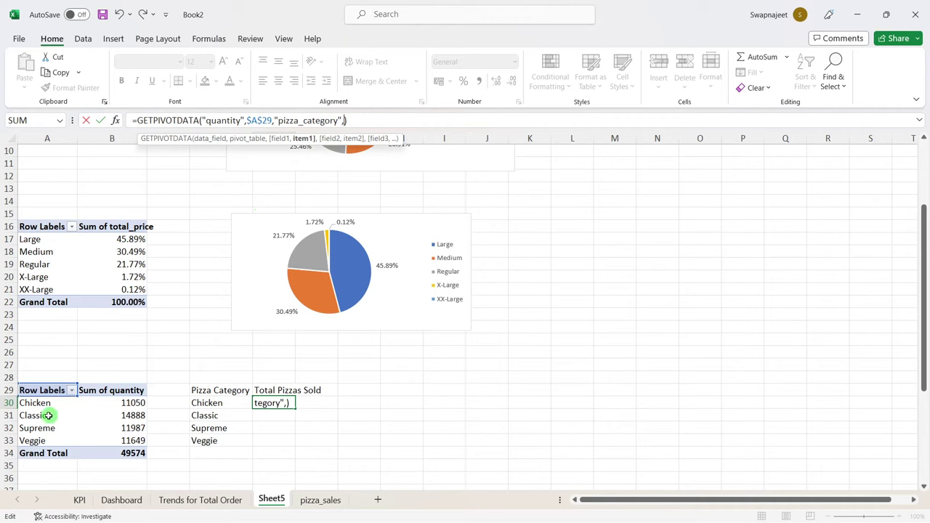
{"action": "left_click", "coordinate": [45, 404]}
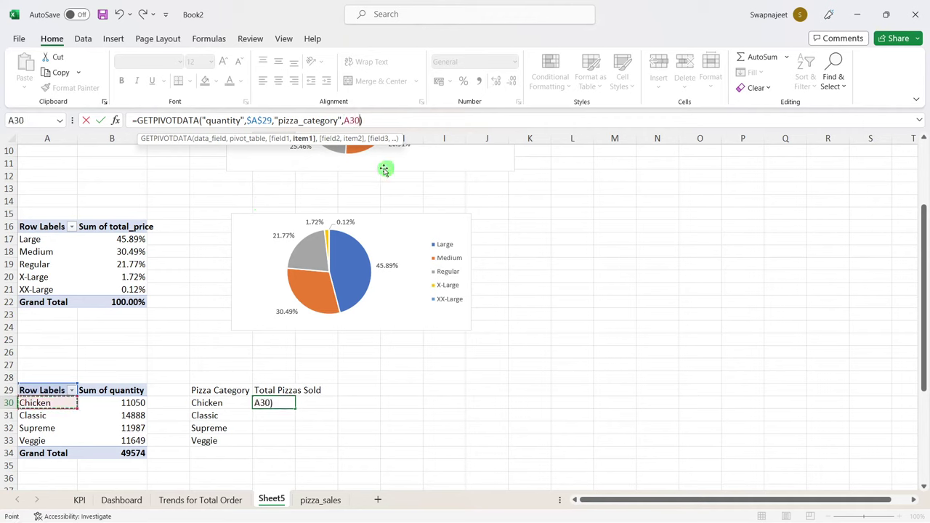
{"action": "key", "text": "Return"}
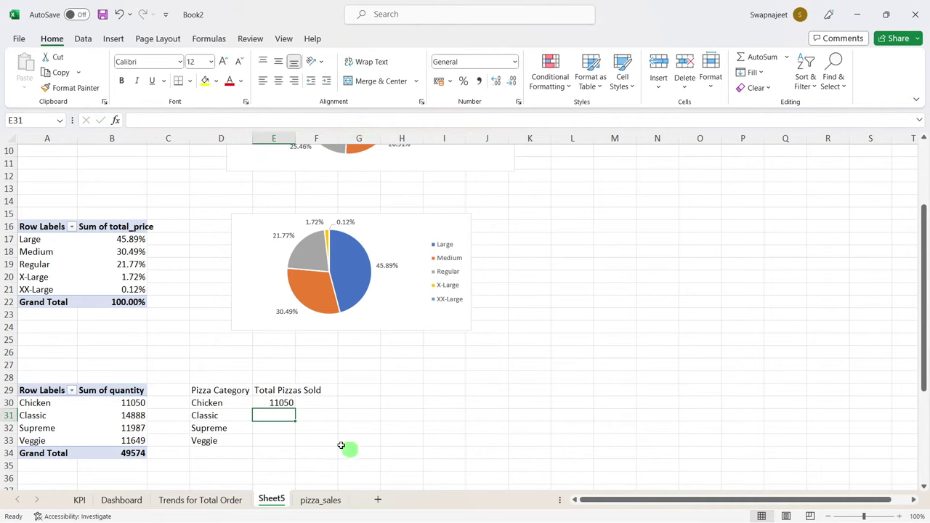
Step: Fill the revised formula down to E33, giving 14888, 11987 and 11649
{"action": "left_click", "coordinate": [281, 403]}
{"action": "left_click_drag", "start_coordinate": [292, 408], "coordinate": [294, 443]}
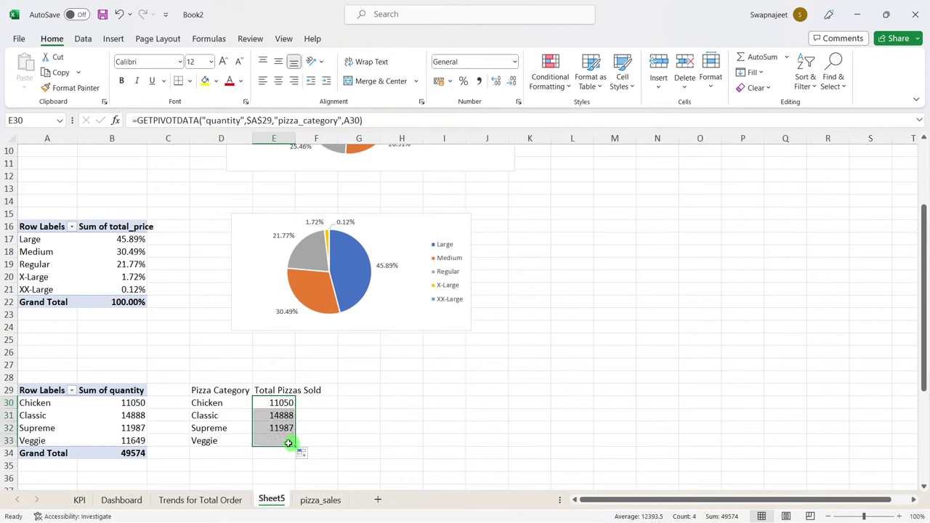
{"action": "left_click", "coordinate": [281, 415]}
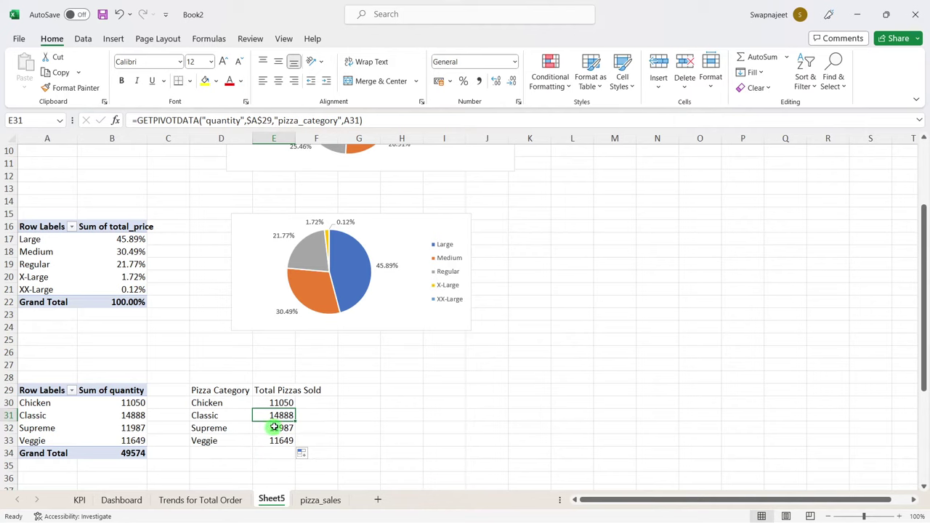
{"action": "left_click", "coordinate": [284, 428]}
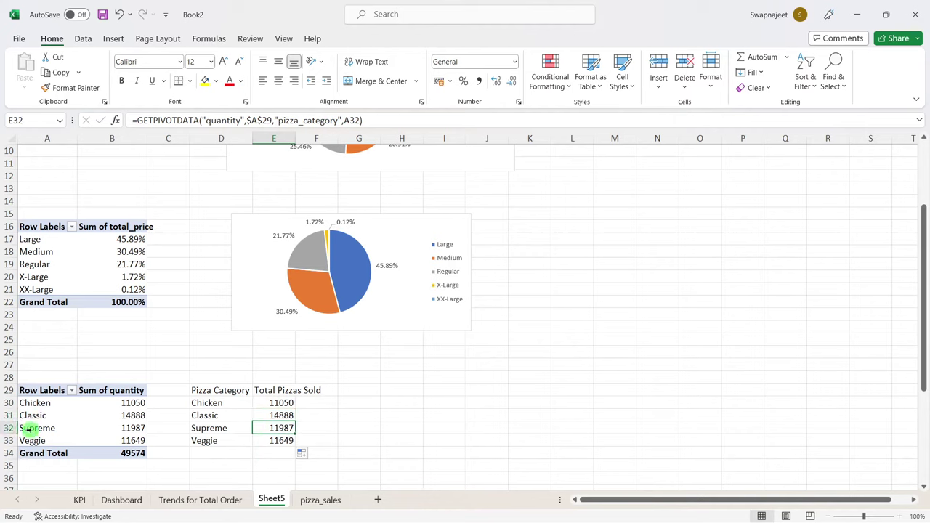
{"action": "left_click", "coordinate": [280, 440]}
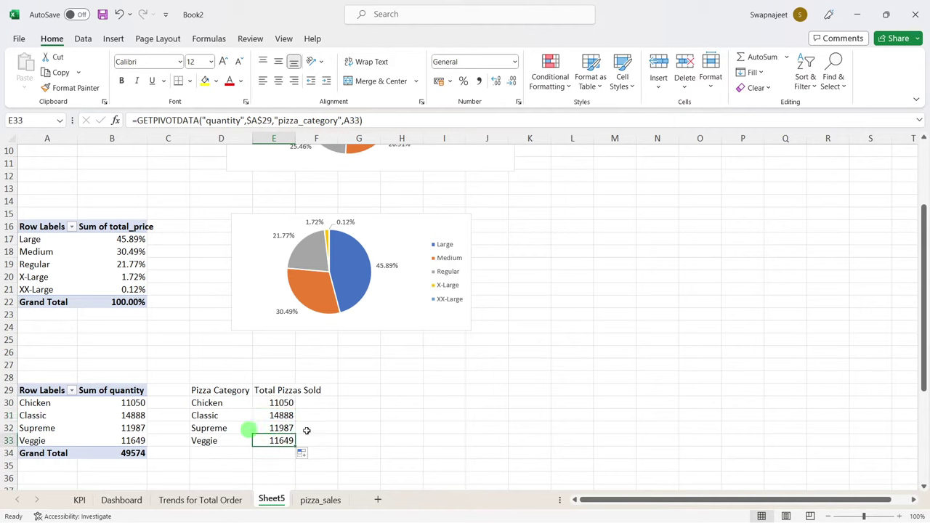
{"action": "left_click", "coordinate": [382, 433]}
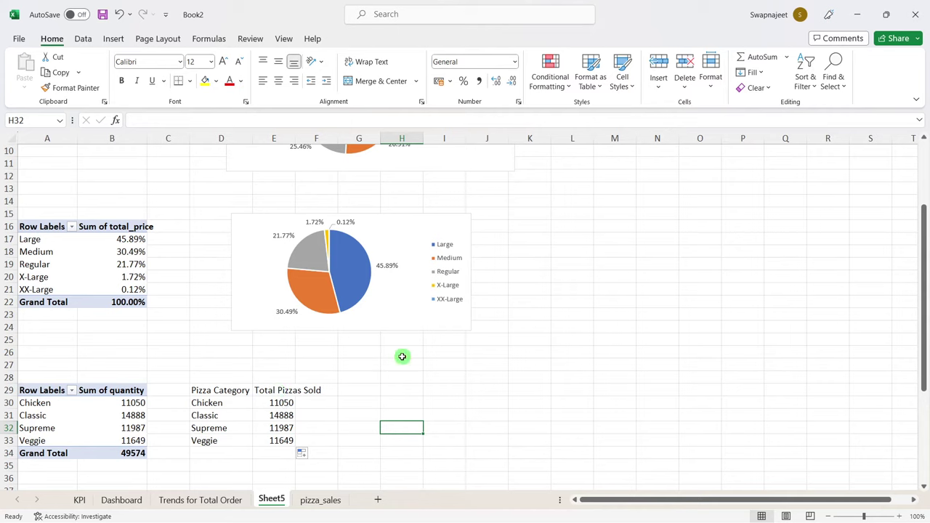
Step: Autofit column E and insert a funnel chart from the D29:E33 category table
{"action": "double_click", "coordinate": [295, 138]}
{"action": "left_click", "coordinate": [428, 462]}
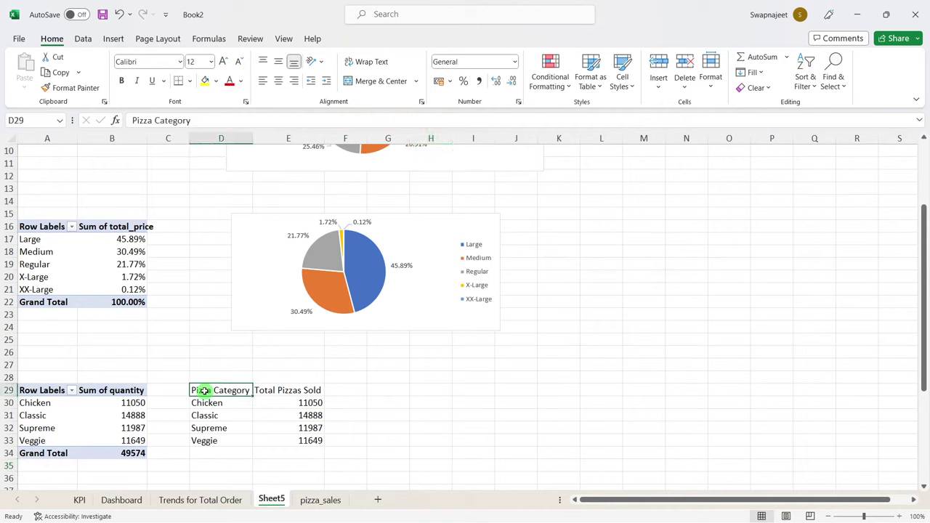
{"action": "left_click_drag", "start_coordinate": [204, 391], "coordinate": [293, 438]}
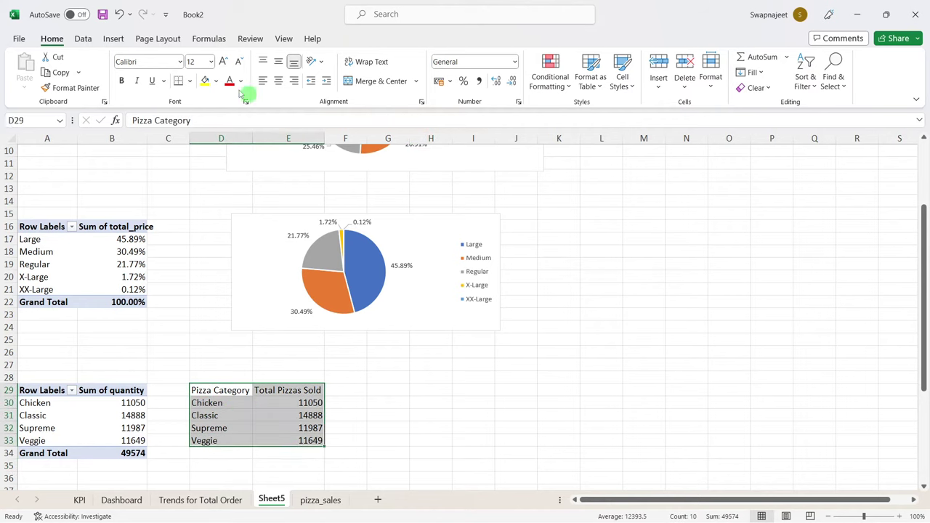
{"action": "left_click", "coordinate": [114, 38]}
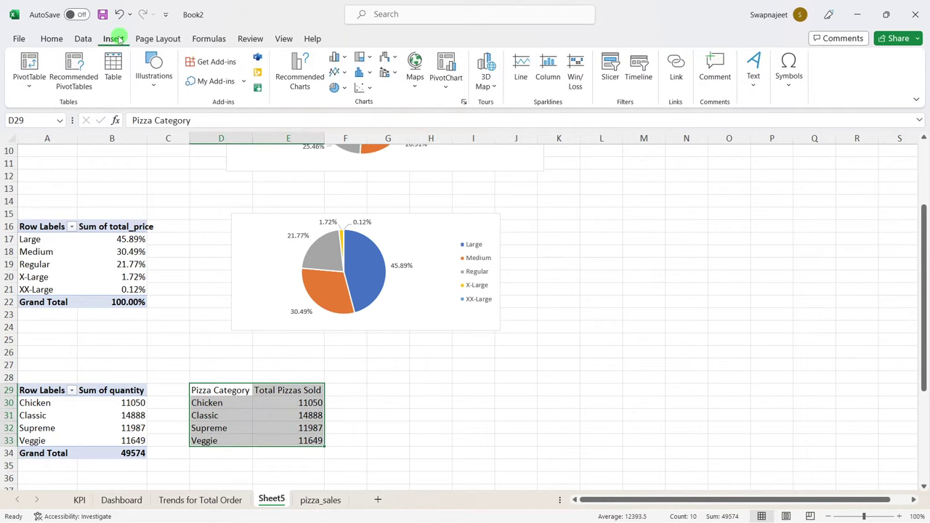
{"action": "left_click", "coordinate": [372, 63]}
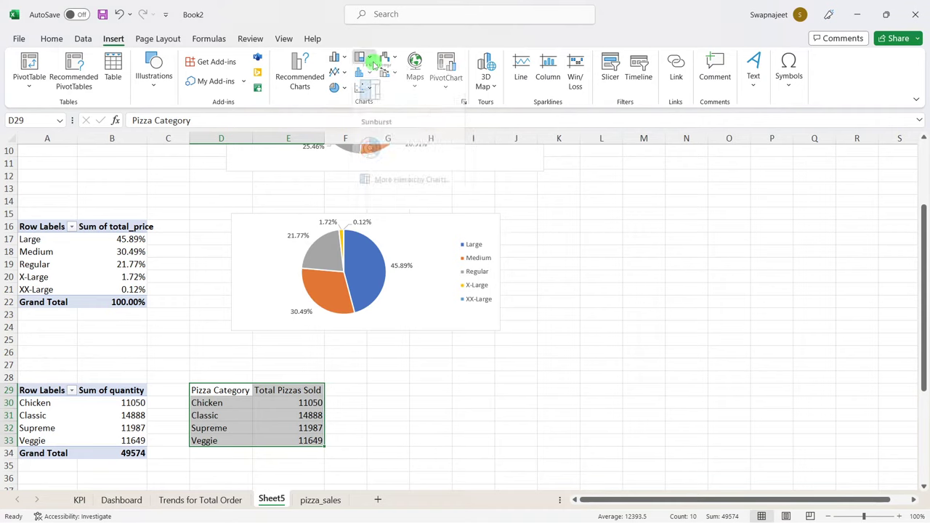
{"action": "left_click", "coordinate": [372, 64]}
{"action": "left_click", "coordinate": [359, 72]}
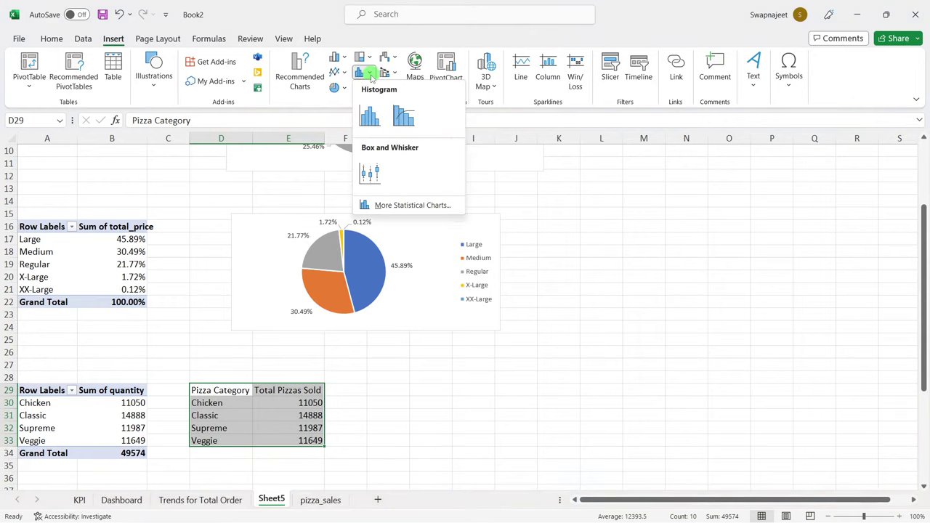
{"action": "left_click", "coordinate": [358, 72]}
{"action": "left_click", "coordinate": [396, 74]}
{"action": "left_click", "coordinate": [394, 72]}
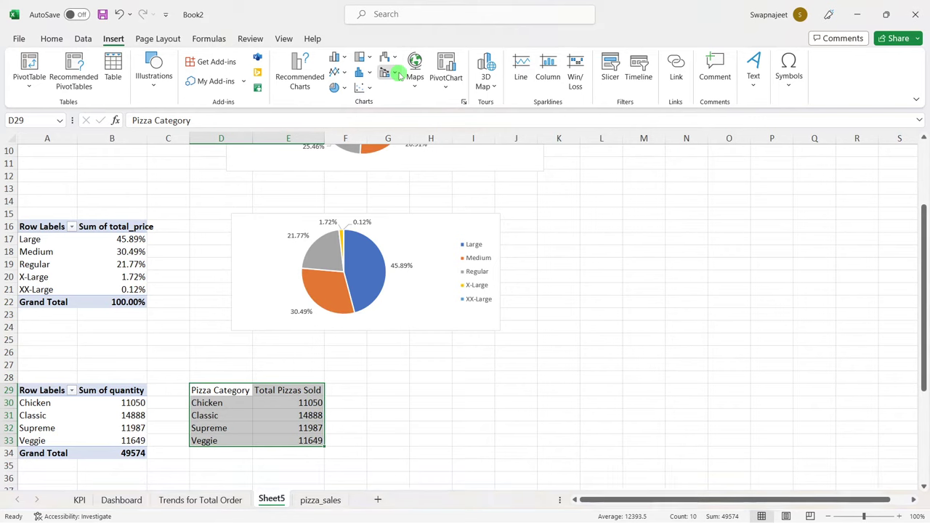
{"action": "left_click", "coordinate": [396, 60]}
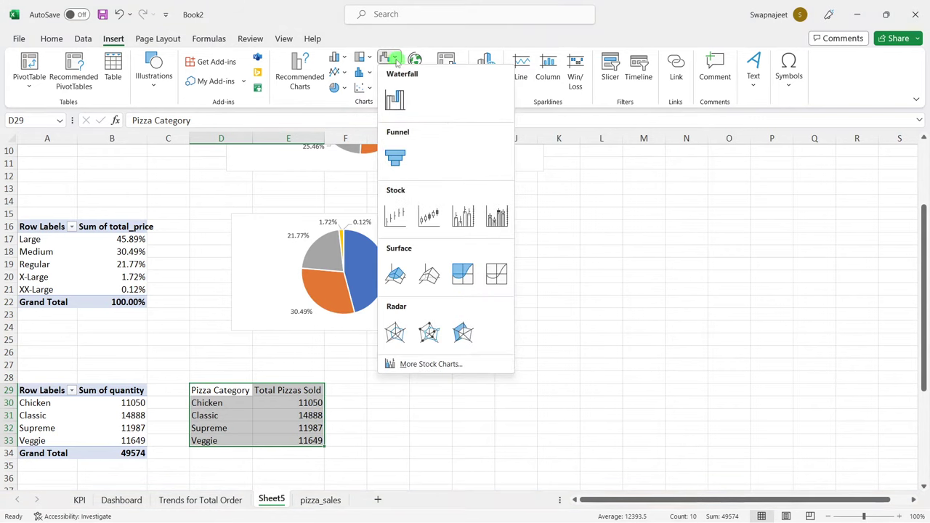
{"action": "left_click", "coordinate": [398, 156]}
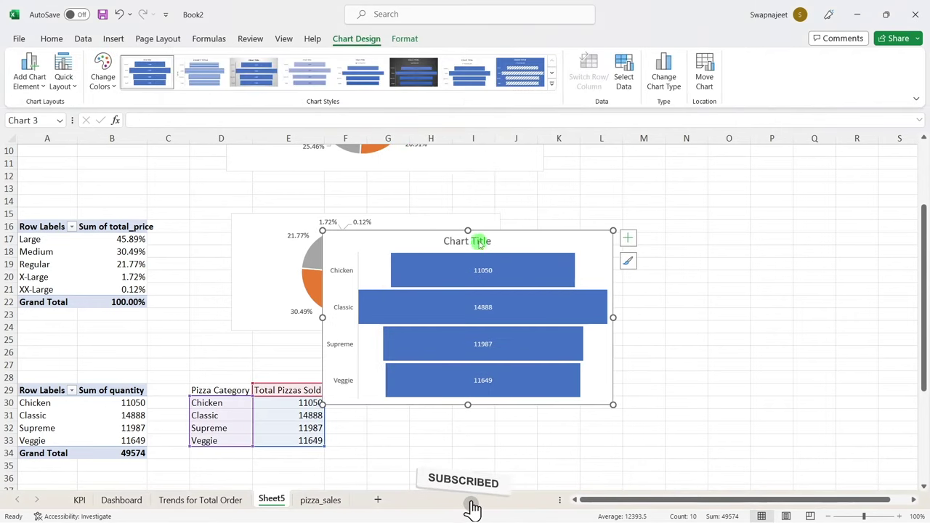
Step: Move the funnel chart off the pie chart, shrink it, and delete its title
{"action": "left_click_drag", "start_coordinate": [492, 230], "coordinate": [574, 311]}
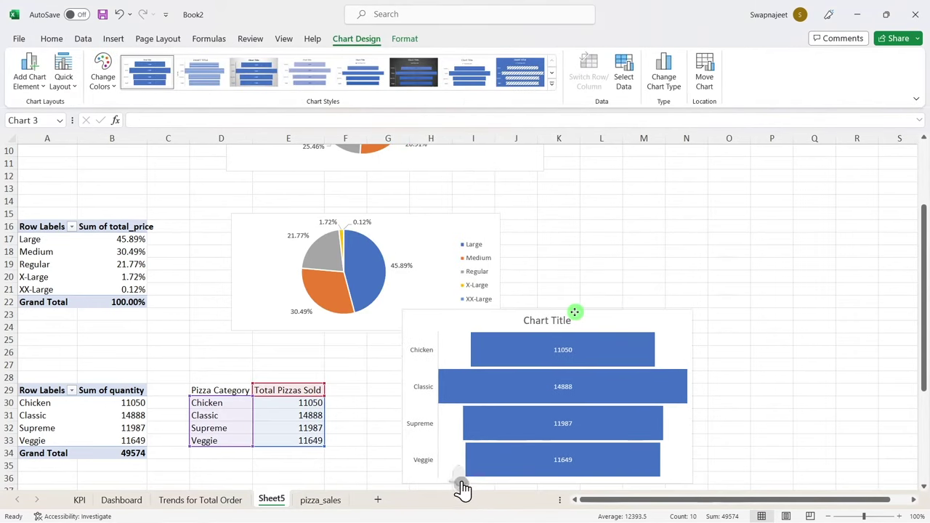
{"action": "scroll", "coordinate": [574, 312], "scroll_direction": "down", "scroll_amount": 4}
{"action": "scroll", "coordinate": [574, 230], "scroll_direction": "up", "scroll_amount": 2}
{"action": "left_click_drag", "start_coordinate": [573, 231], "coordinate": [598, 263]}
{"action": "mouse_move", "coordinate": [423, 265]}
{"action": "left_mouse_down"}
{"action": "mouse_move", "coordinate": [486, 314]}
{"action": "mouse_move", "coordinate": [417, 294]}
{"action": "left_mouse_up"}
{"action": "left_click", "coordinate": [496, 308]}
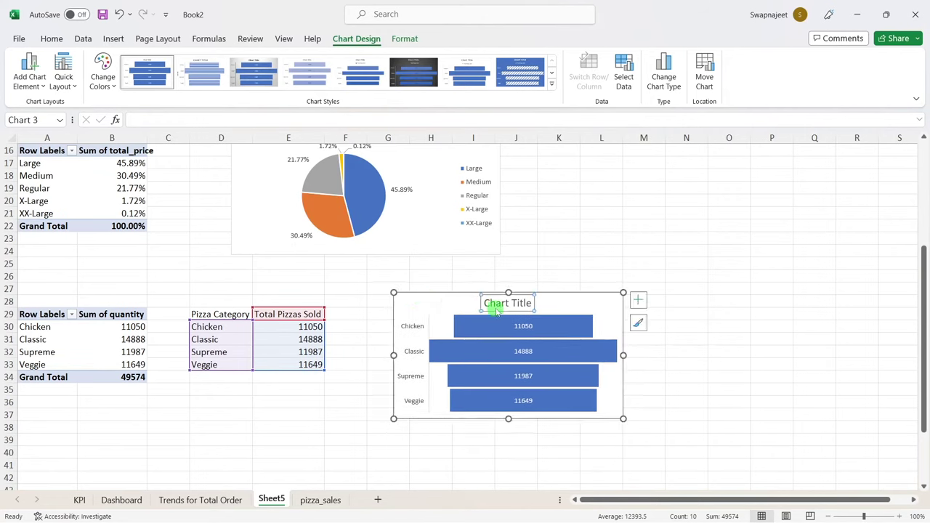
{"action": "key", "text": "Delete"}
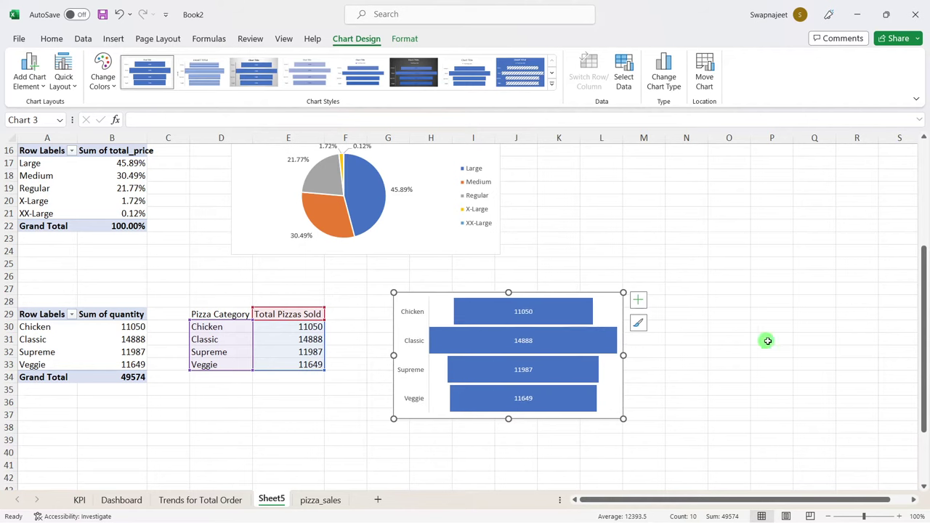
{"action": "left_click", "coordinate": [768, 341]}
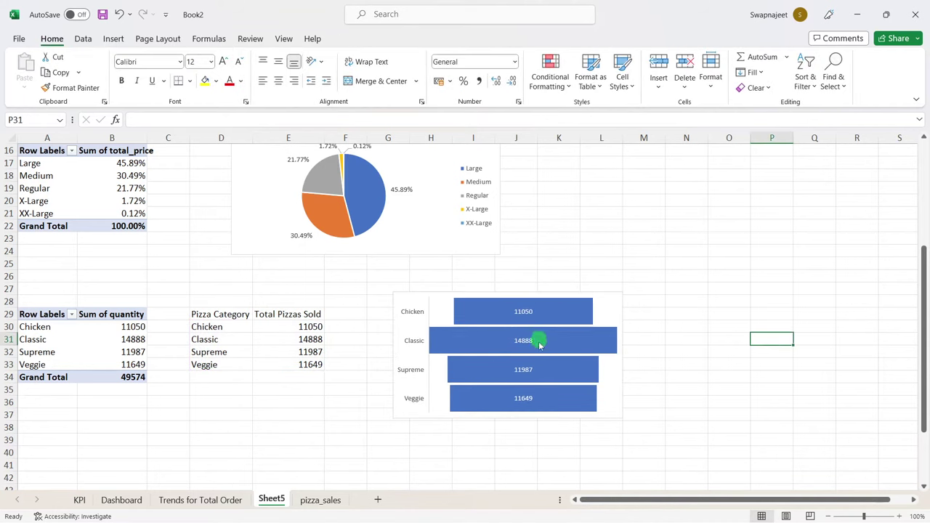
{"action": "mouse_move", "coordinate": [523, 314]}
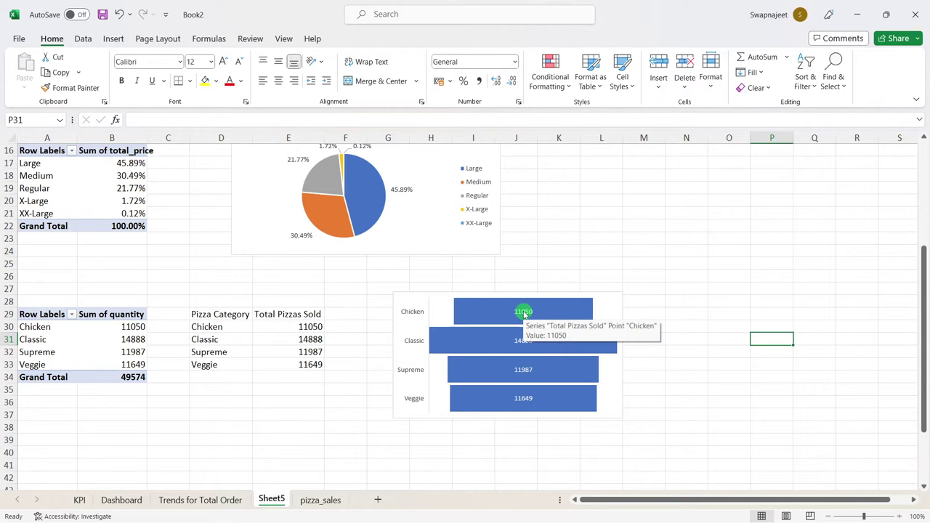
Step: Sort the quantity pivot's values from largest to smallest
{"action": "right_click", "coordinate": [126, 340]}
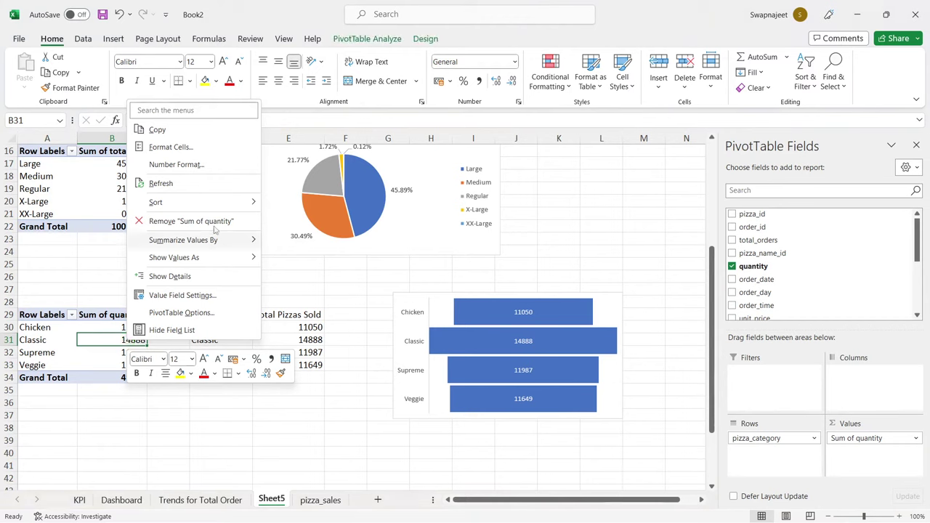
{"action": "mouse_move", "coordinate": [215, 206]}
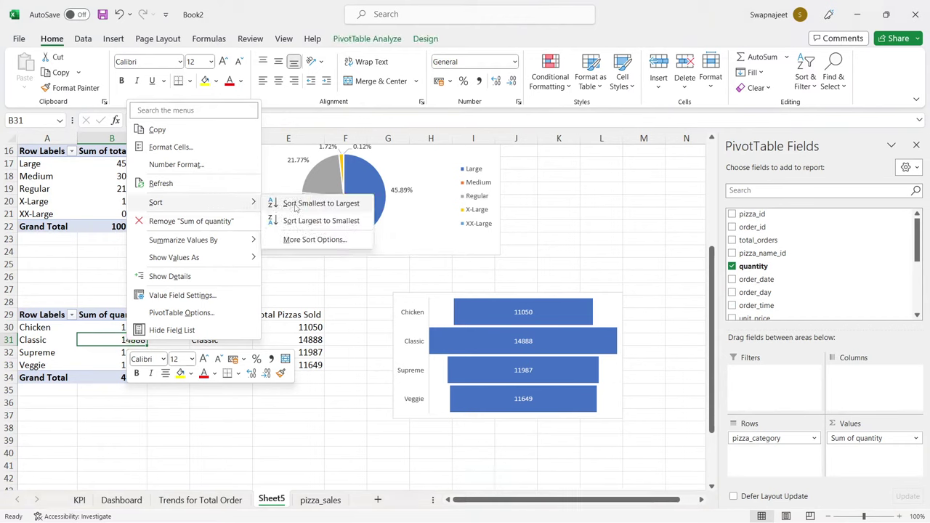
{"action": "left_click", "coordinate": [314, 221]}
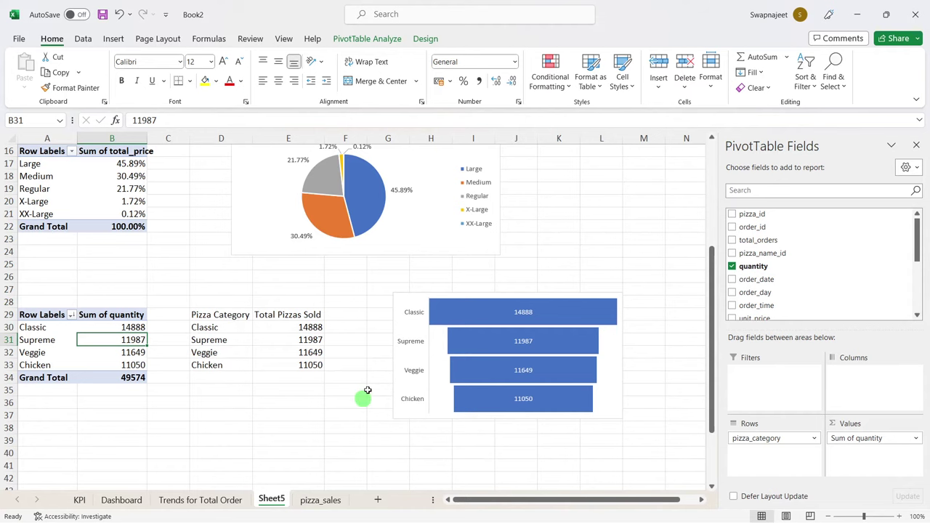
{"action": "left_click", "coordinate": [286, 413]}
{"action": "left_click", "coordinate": [143, 340]}
Step: Check that the helper table follows the sorted pivot, then nudge the funnel chart slightly
{"action": "left_click_drag", "start_coordinate": [218, 327], "coordinate": [317, 372]}
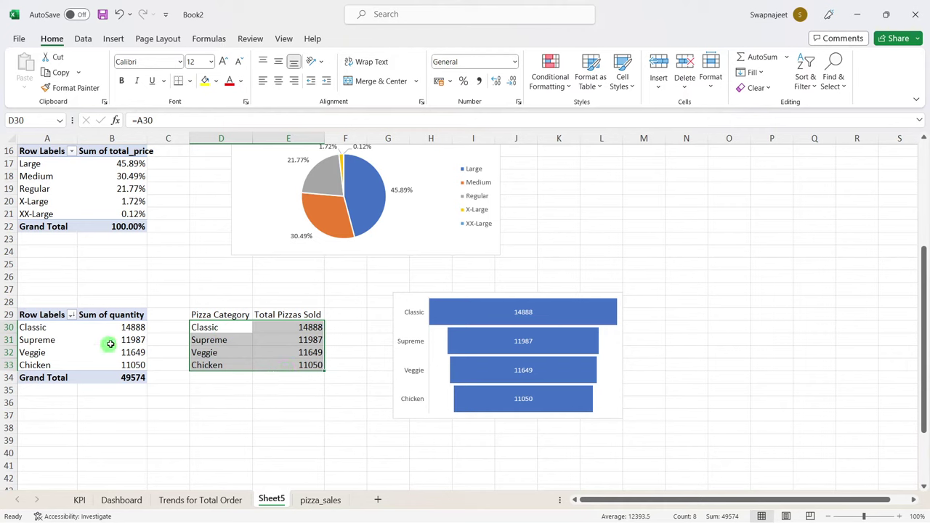
{"action": "left_click", "coordinate": [215, 328]}
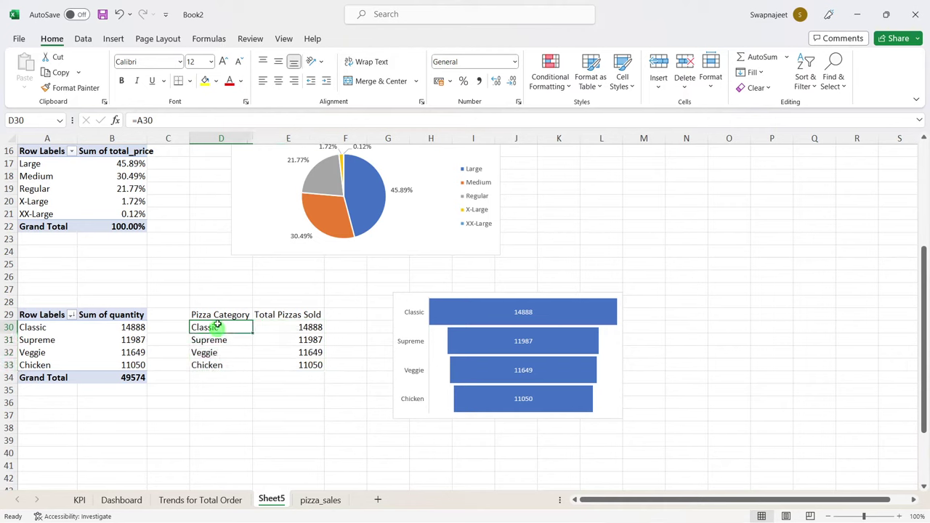
{"action": "left_click", "coordinate": [308, 328]}
{"action": "left_click", "coordinate": [287, 427]}
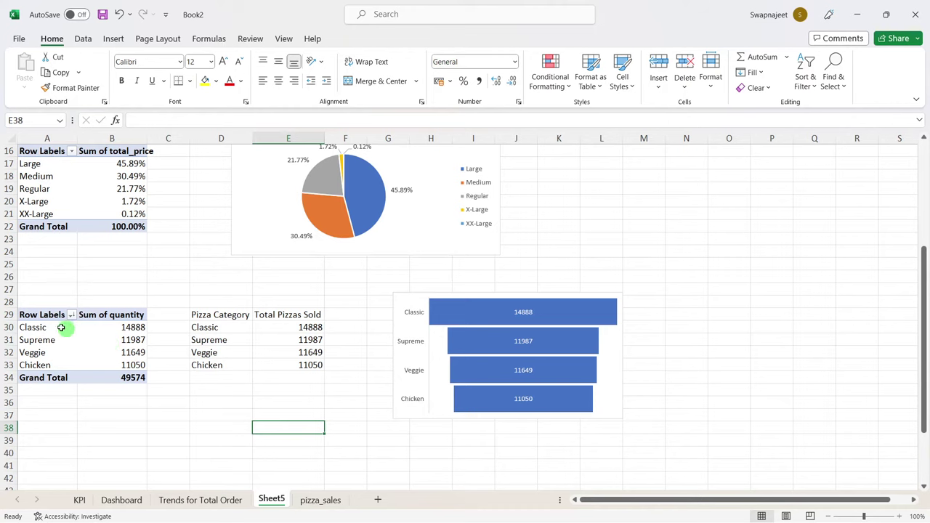
{"action": "left_click_drag", "start_coordinate": [61, 328], "coordinate": [124, 364]}
{"action": "left_click_drag", "start_coordinate": [276, 328], "coordinate": [288, 340]}
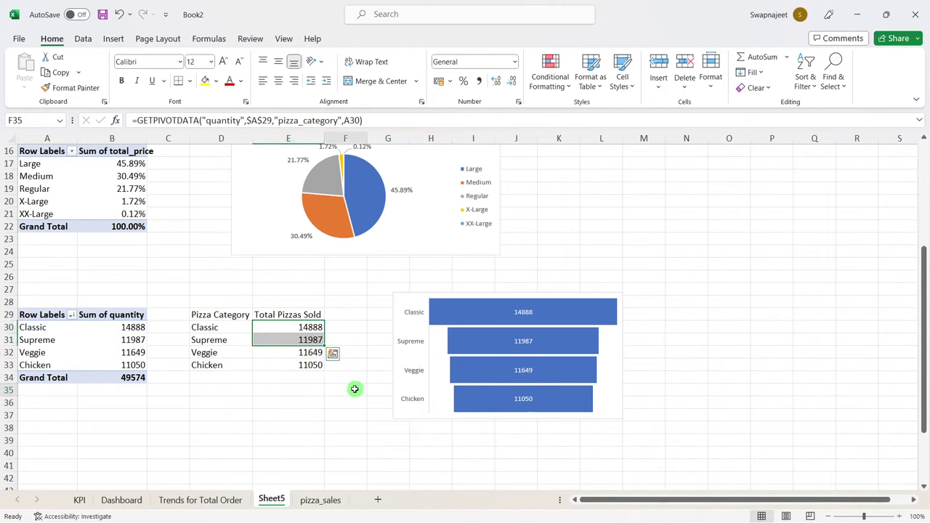
{"action": "left_click", "coordinate": [356, 389]}
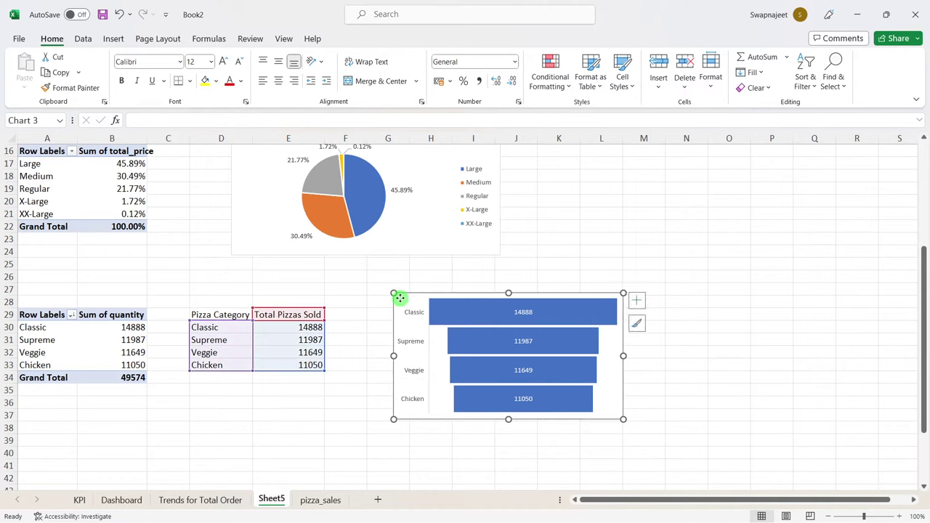
{"action": "left_click_drag", "start_coordinate": [405, 301], "coordinate": [416, 310]}
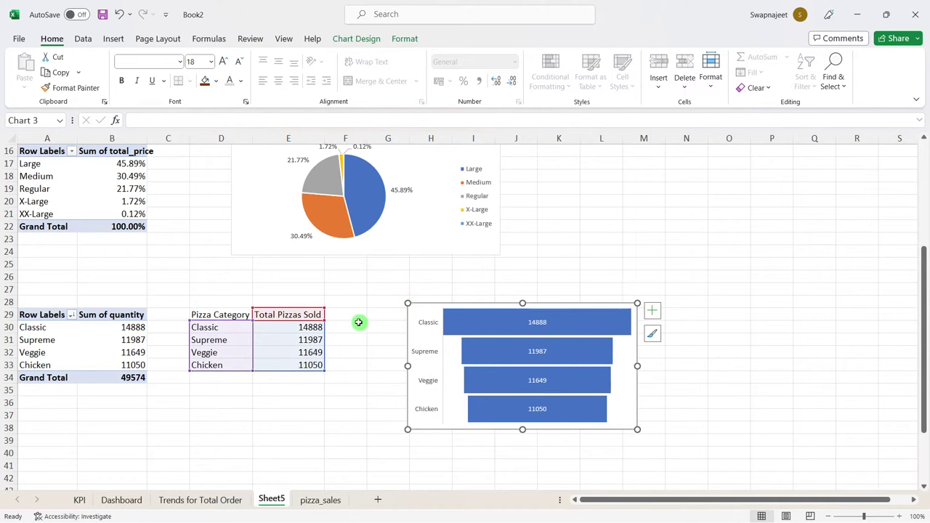
{"action": "scroll", "coordinate": [376, 330], "scroll_direction": "up", "scroll_amount": 5}
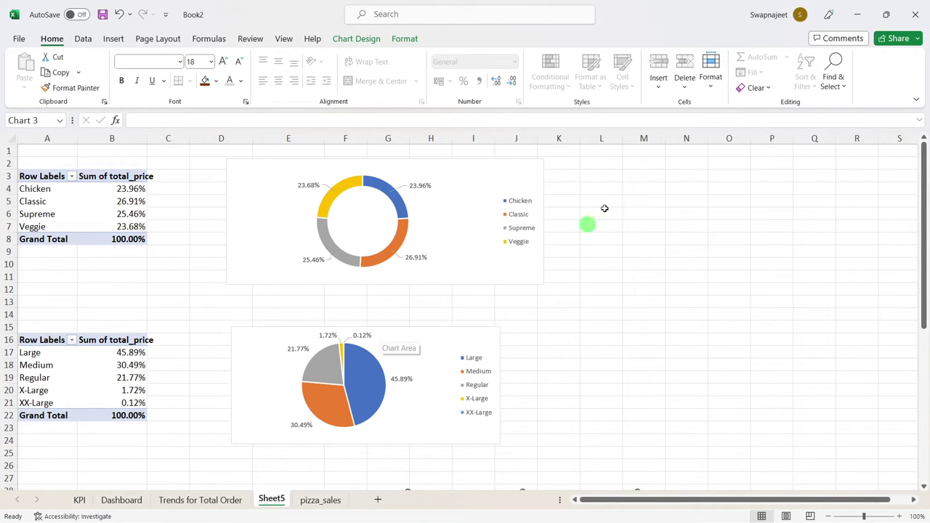
Step: Go to the Dashboard sheet and select the category doughnut chart
{"action": "left_click", "coordinate": [517, 167]}
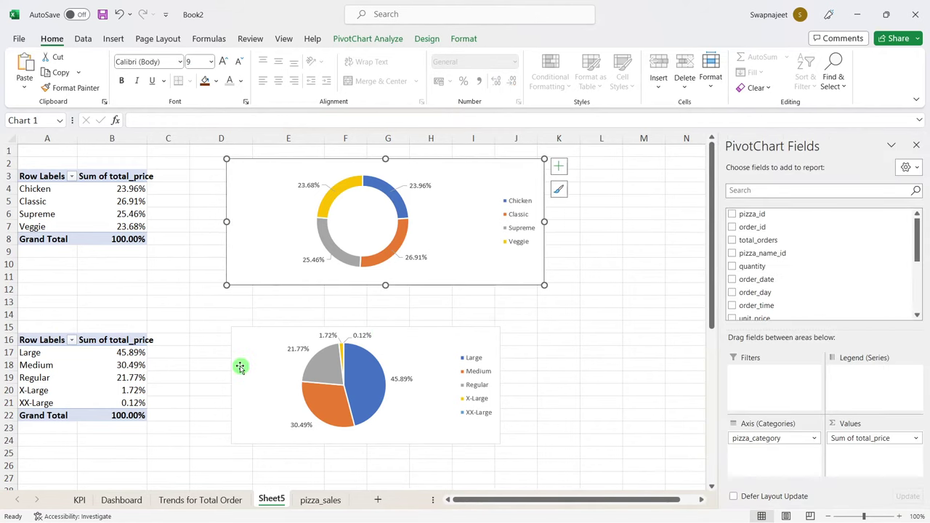
{"action": "left_click", "coordinate": [120, 499]}
{"action": "scroll", "coordinate": [314, 427], "scroll_direction": "down", "scroll_amount": 2}
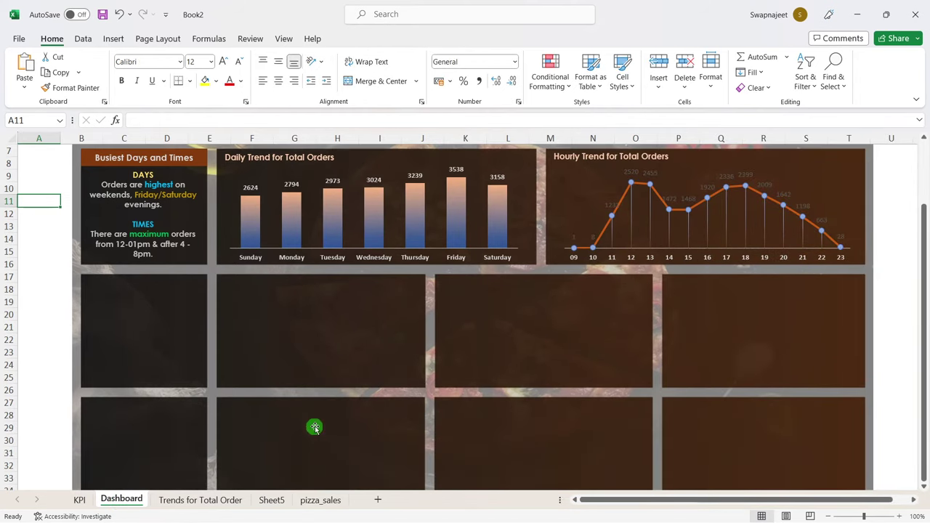
{"action": "scroll", "coordinate": [315, 422], "scroll_direction": "down", "scroll_amount": 2}
{"action": "left_click", "coordinate": [326, 268]}
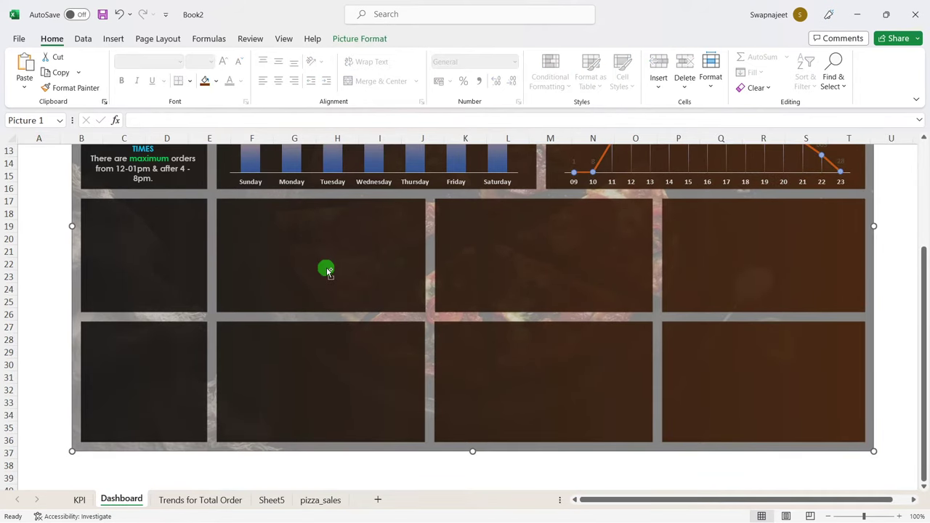
{"action": "left_click", "coordinate": [738, 240]}
{"action": "left_click", "coordinate": [913, 140]}
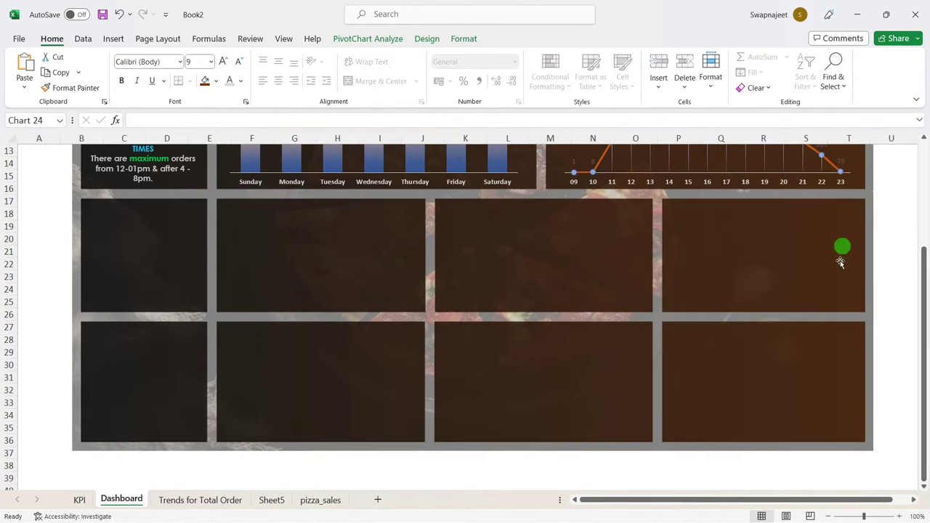
{"action": "scroll", "coordinate": [840, 263], "scroll_direction": "up", "scroll_amount": 4}
Step: Move and resize the doughnut chart into the panel under the daily trend
{"action": "left_click_drag", "start_coordinate": [320, 153], "coordinate": [461, 374]}
{"action": "scroll", "coordinate": [461, 369], "scroll_direction": "down", "scroll_amount": 3}
{"action": "scroll", "coordinate": [461, 369], "scroll_direction": "down", "scroll_amount": 1}
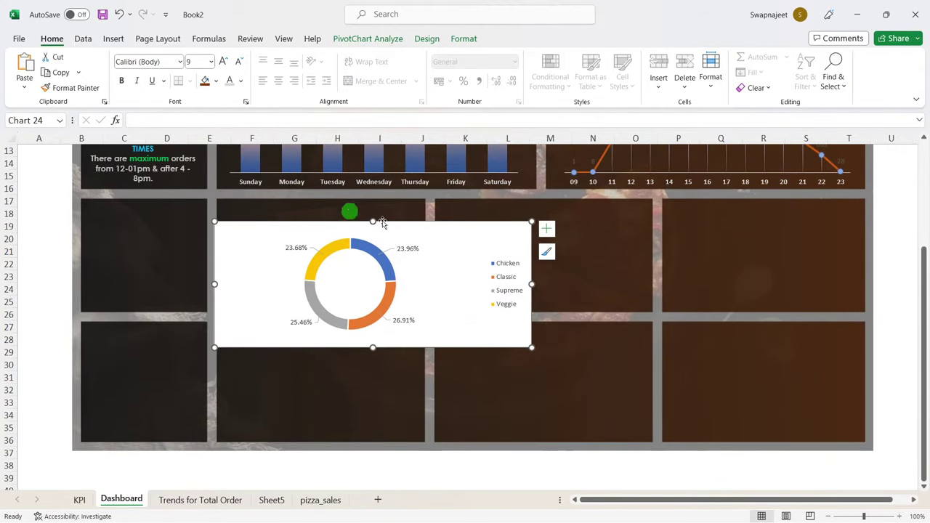
{"action": "left_click_drag", "start_coordinate": [443, 230], "coordinate": [453, 213]}
{"action": "left_click_drag", "start_coordinate": [535, 266], "coordinate": [421, 258]}
{"action": "left_click_drag", "start_coordinate": [321, 332], "coordinate": [321, 307]}
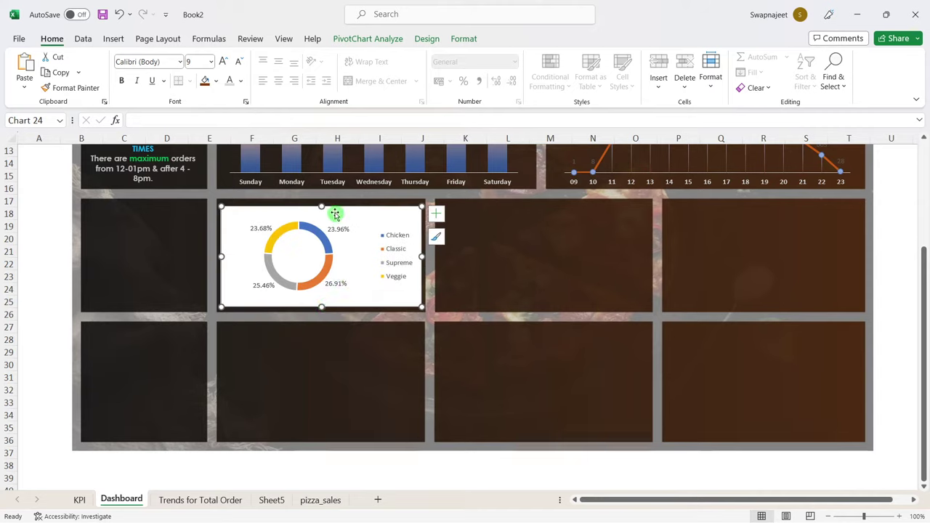
Step: Enlarge the doughnut's plot area within its chart and bring up its chart options
{"action": "left_click", "coordinate": [300, 254]}
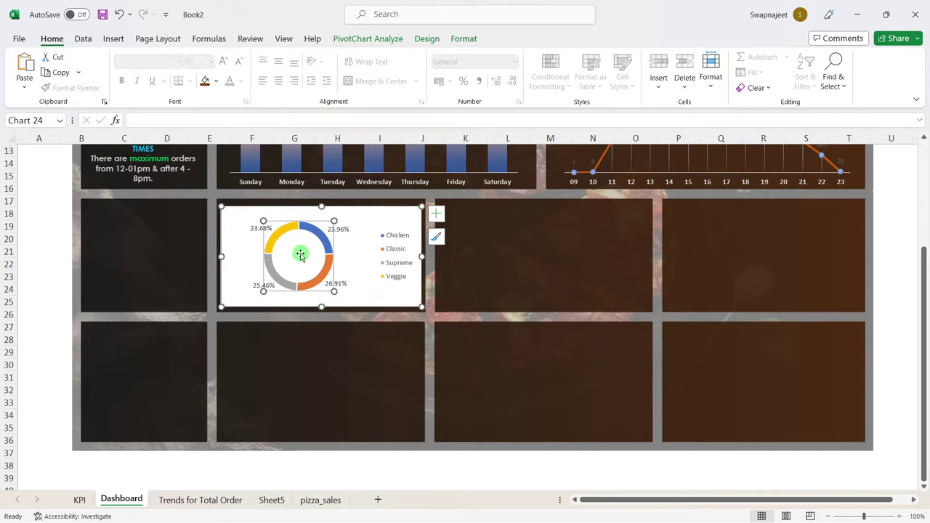
{"action": "left_click_drag", "start_coordinate": [335, 292], "coordinate": [343, 301]}
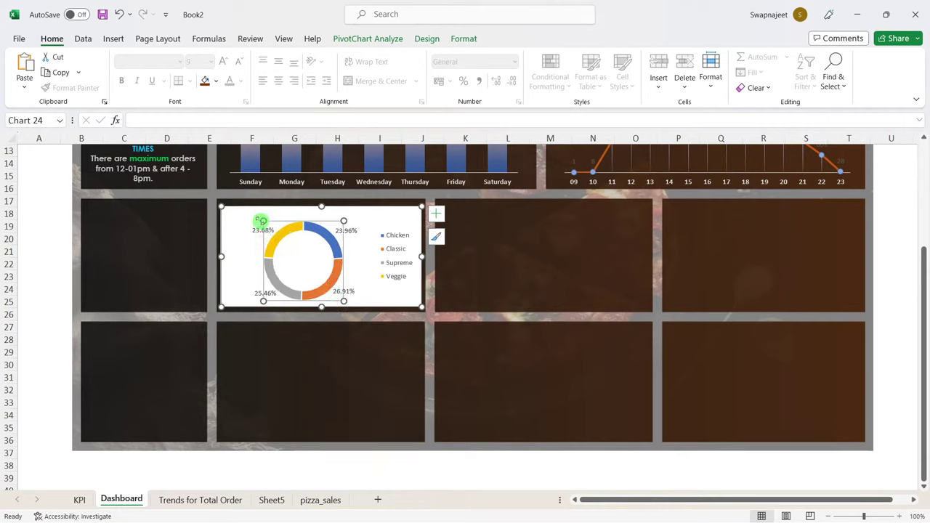
{"action": "mouse_move", "coordinate": [263, 221]}
{"action": "left_mouse_down"}
{"action": "mouse_move", "coordinate": [254, 212]}
{"action": "mouse_move", "coordinate": [262, 218]}
{"action": "left_mouse_up"}
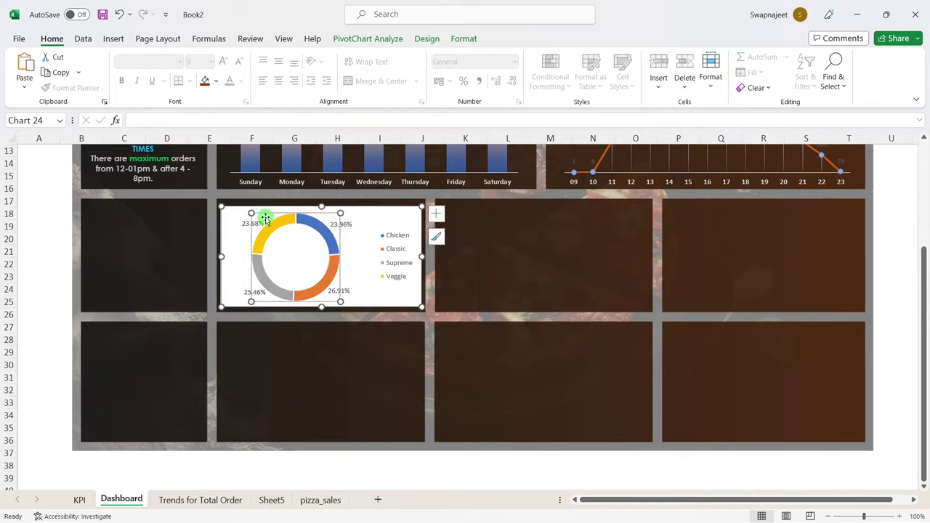
{"action": "left_click", "coordinate": [498, 370]}
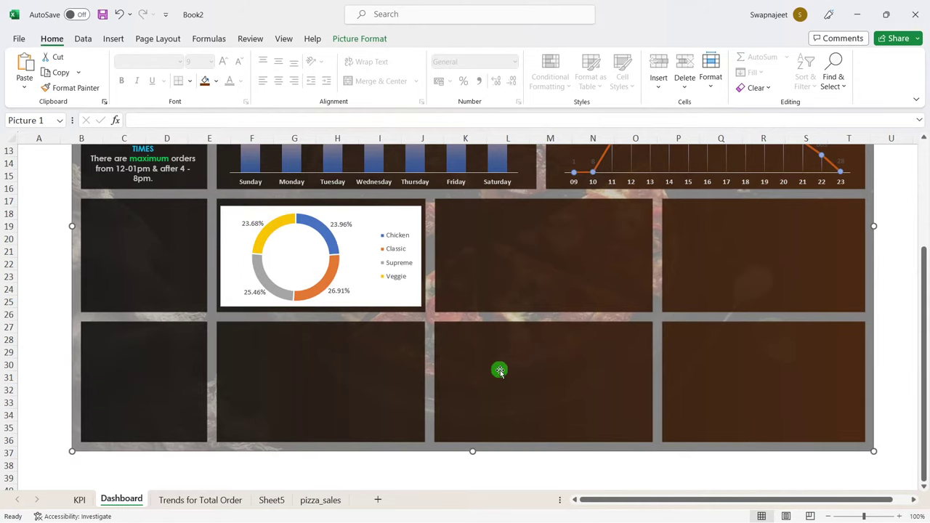
{"action": "right_click", "coordinate": [390, 221]}
Step: Give the doughnut chart area No fill and No line
{"action": "left_click", "coordinate": [451, 474]}
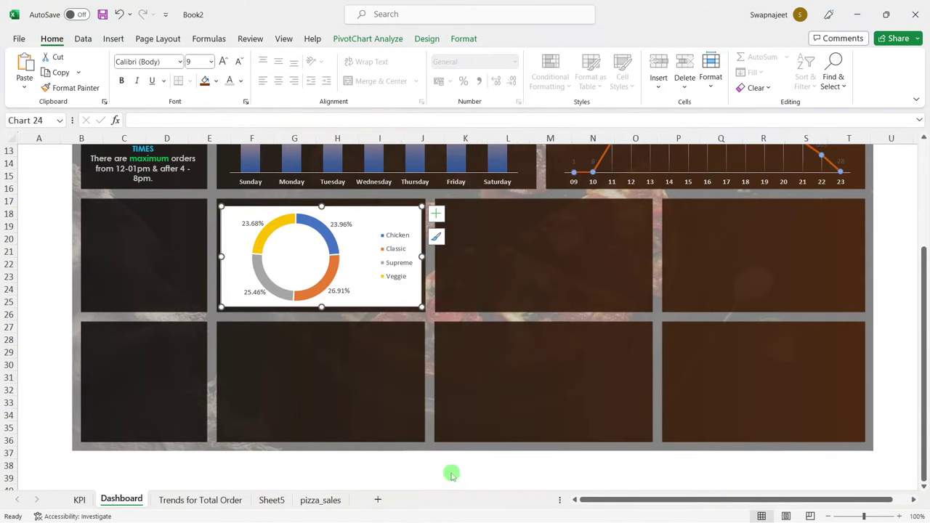
{"action": "scroll", "coordinate": [602, 260], "scroll_direction": "up", "scroll_amount": 2}
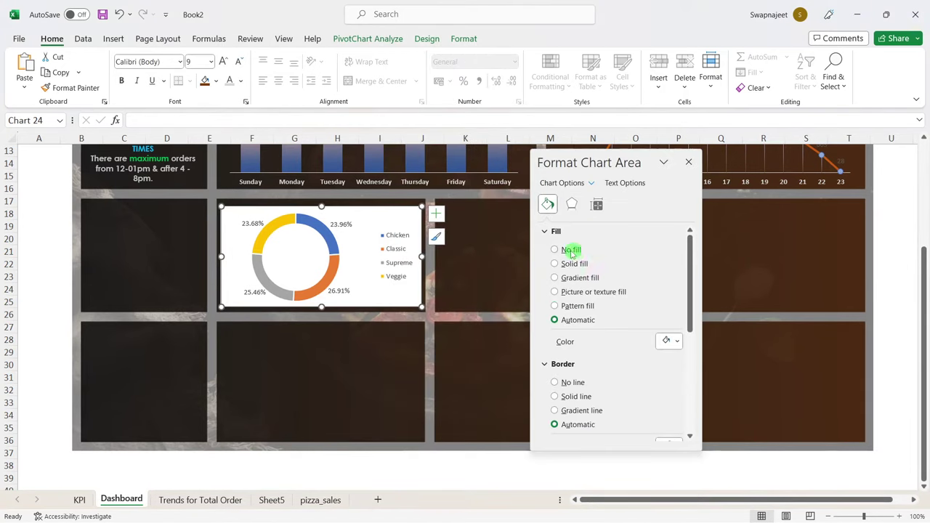
{"action": "left_click", "coordinate": [571, 250]}
{"action": "left_click", "coordinate": [559, 359]}
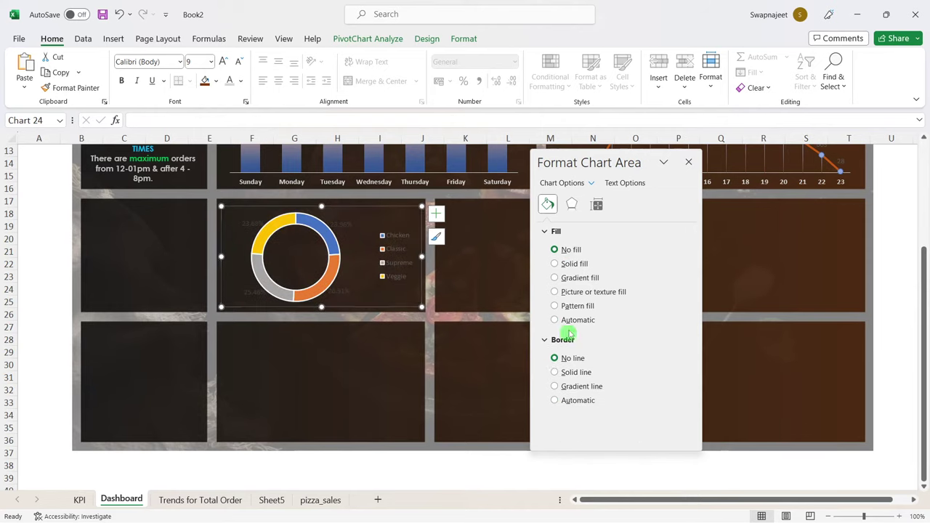
{"action": "left_click", "coordinate": [277, 271]}
{"action": "left_click", "coordinate": [343, 278]}
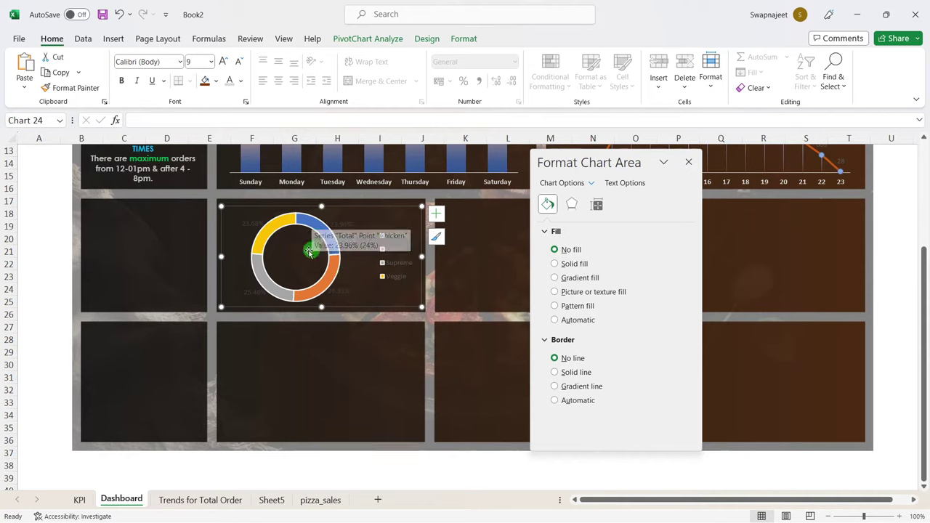
Step: Outline the doughnut slices with a solid Blue-Gray Lighter 40% line
{"action": "left_click", "coordinate": [271, 240]}
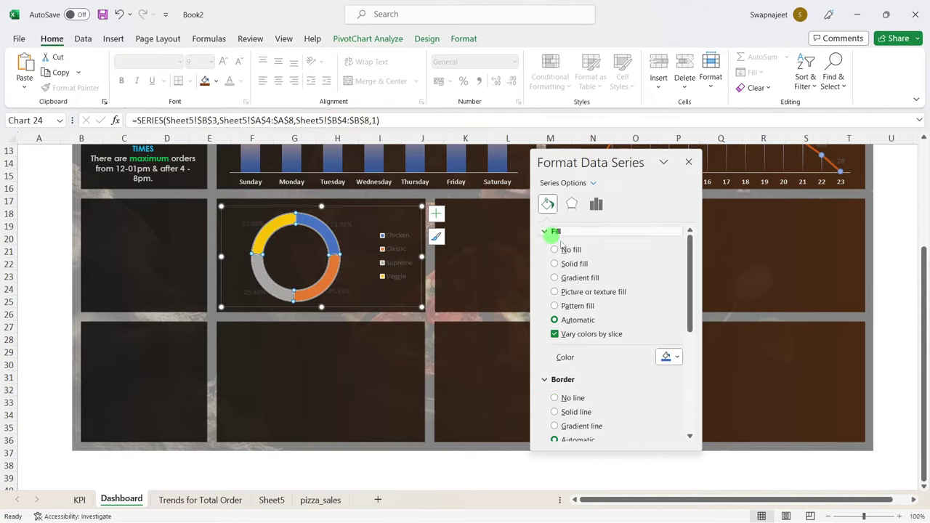
{"action": "scroll", "coordinate": [624, 378], "scroll_direction": "down", "scroll_amount": 1}
{"action": "scroll", "coordinate": [582, 327], "scroll_direction": "down", "scroll_amount": 2}
{"action": "scroll", "coordinate": [596, 307], "scroll_direction": "down", "scroll_amount": 1}
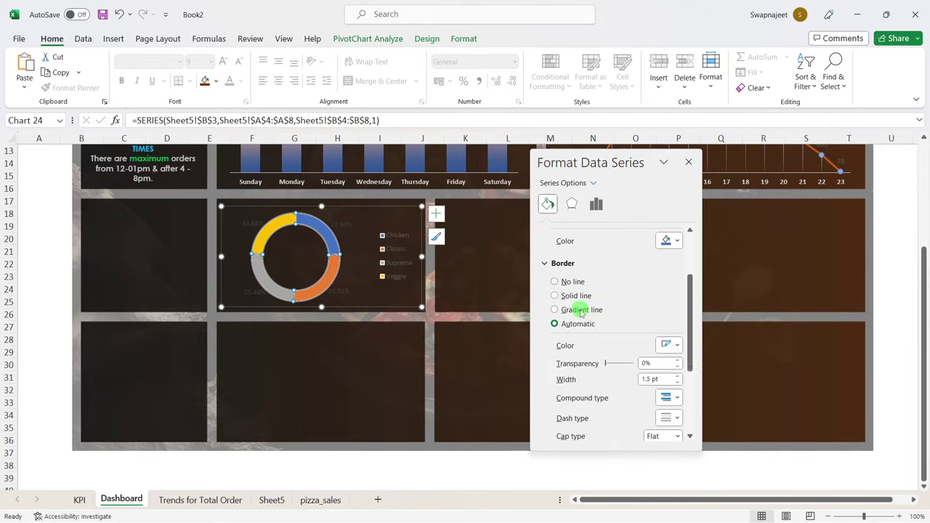
{"action": "scroll", "coordinate": [565, 300], "scroll_direction": "down", "scroll_amount": 1}
{"action": "scroll", "coordinate": [602, 337], "scroll_direction": "down", "scroll_amount": 2}
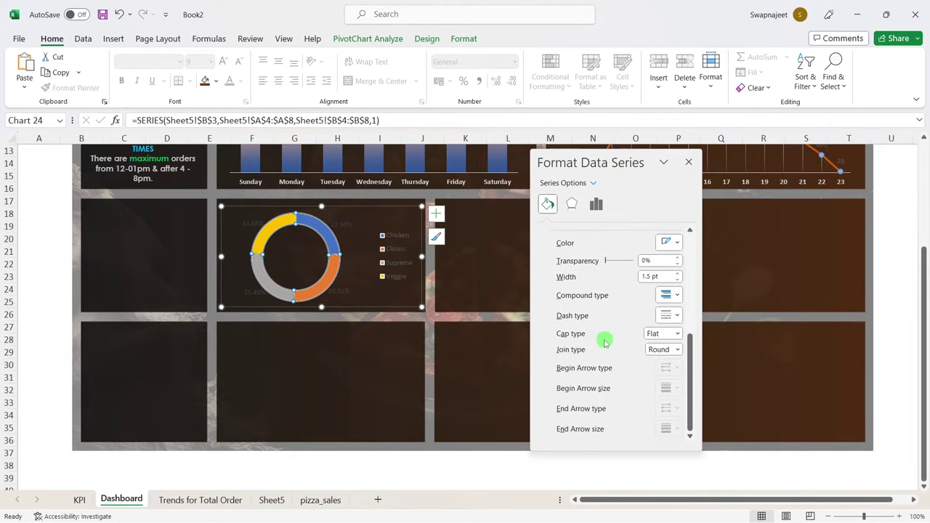
{"action": "scroll", "coordinate": [602, 336], "scroll_direction": "up", "scroll_amount": 2}
{"action": "scroll", "coordinate": [598, 320], "scroll_direction": "up", "scroll_amount": 1}
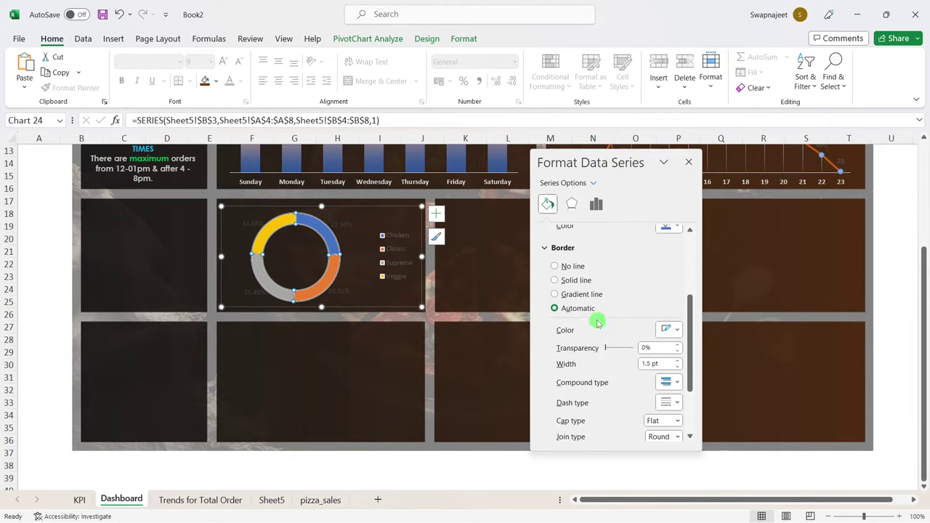
{"action": "left_click", "coordinate": [577, 280]}
{"action": "left_click", "coordinate": [672, 331]}
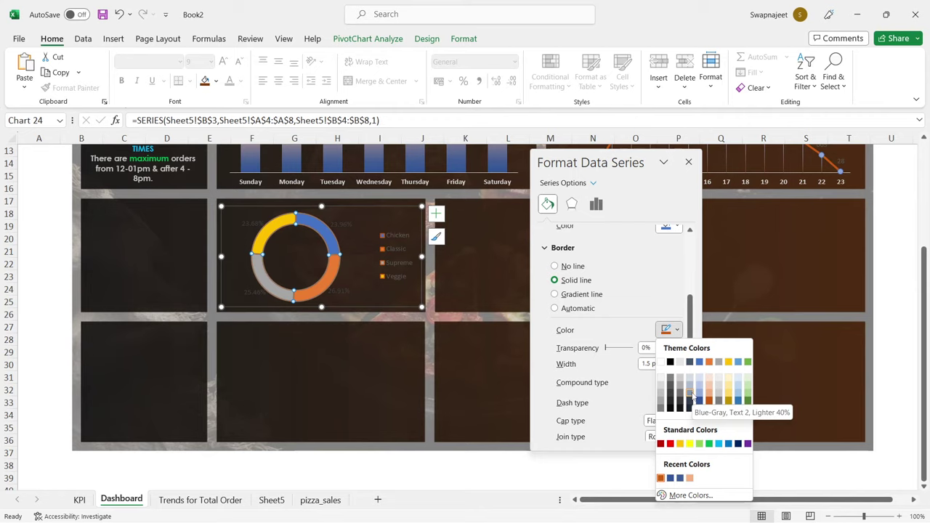
{"action": "left_click", "coordinate": [691, 393]}
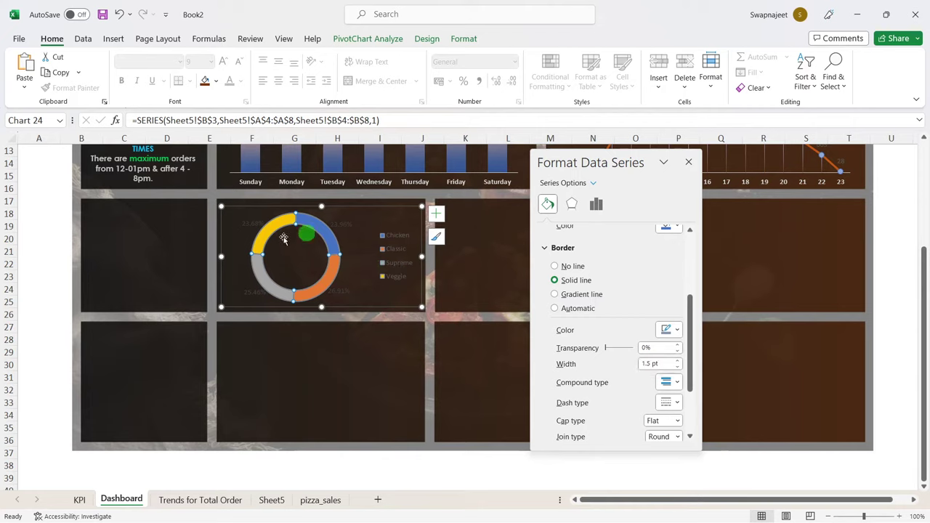
Step: Change the doughnut hole size from 75% to 65%
{"action": "left_click", "coordinate": [597, 204]}
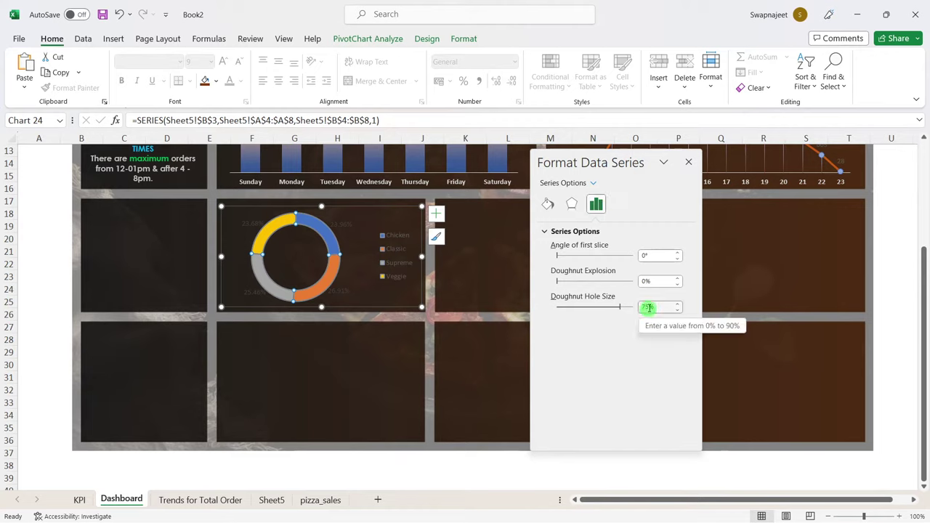
{"action": "double_click", "coordinate": [645, 307]}
{"action": "left_click_drag", "start_coordinate": [657, 306], "coordinate": [630, 307]}
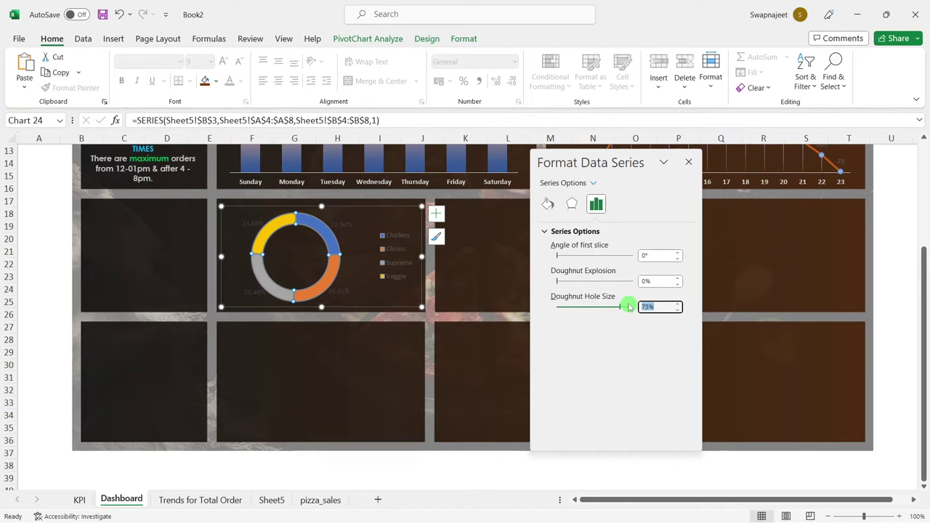
{"action": "type", "text": "65"}
{"action": "key", "text": "Return"}
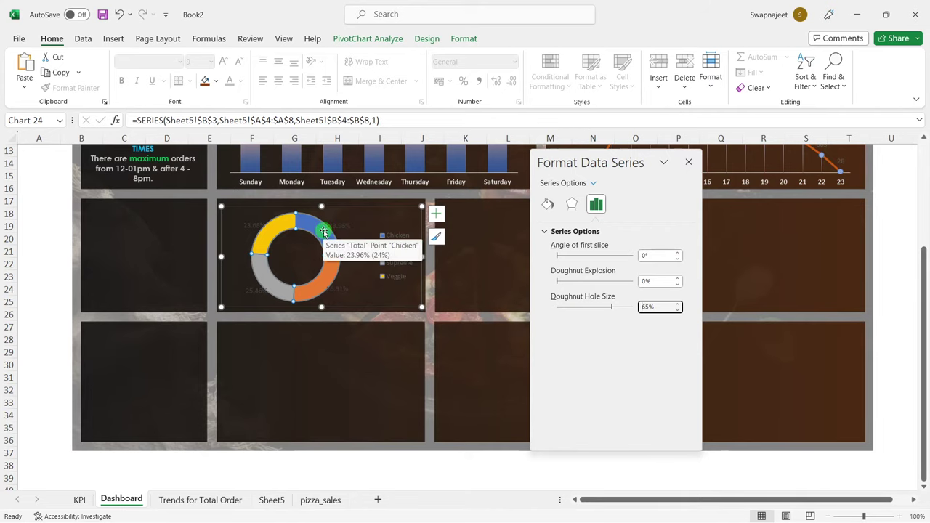
Step: Try gold fills on the Chicken and Classic slices, leaving Classic light gold
{"action": "left_click", "coordinate": [299, 231]}
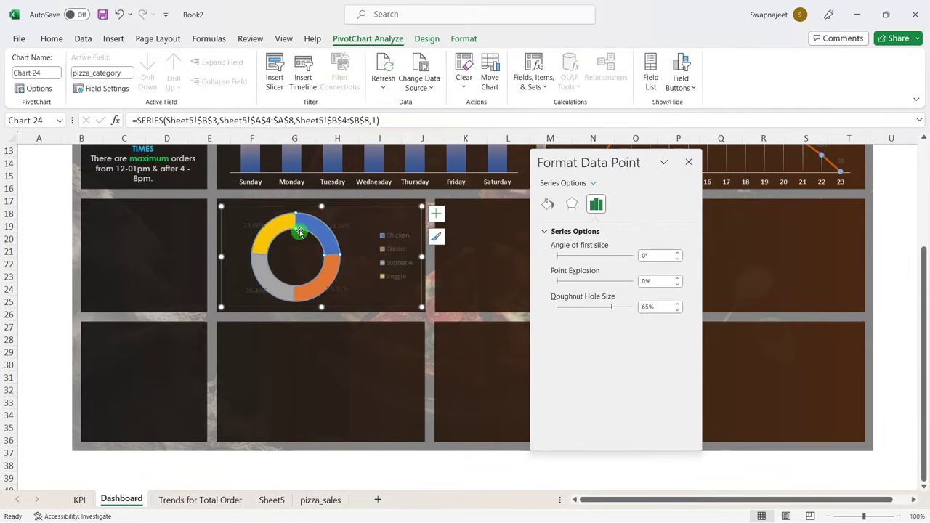
{"action": "left_click", "coordinate": [547, 204]}
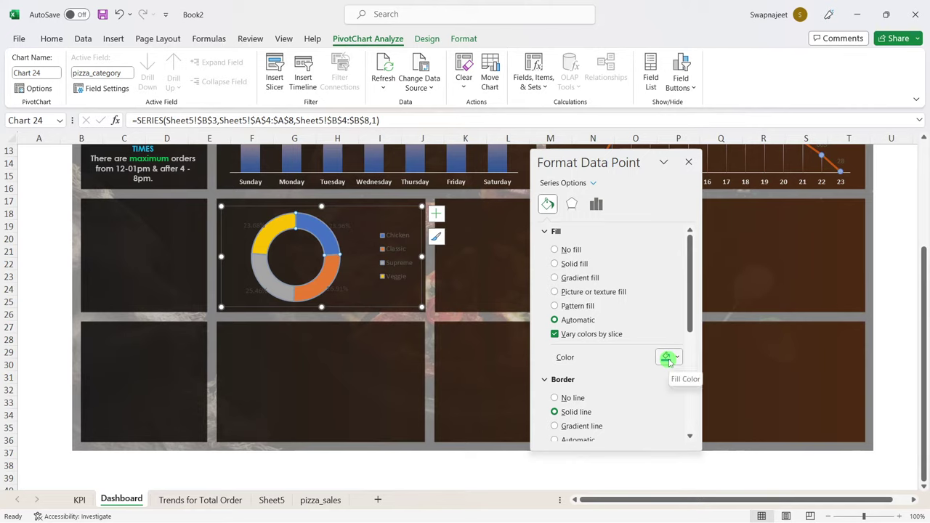
{"action": "left_click", "coordinate": [667, 358]}
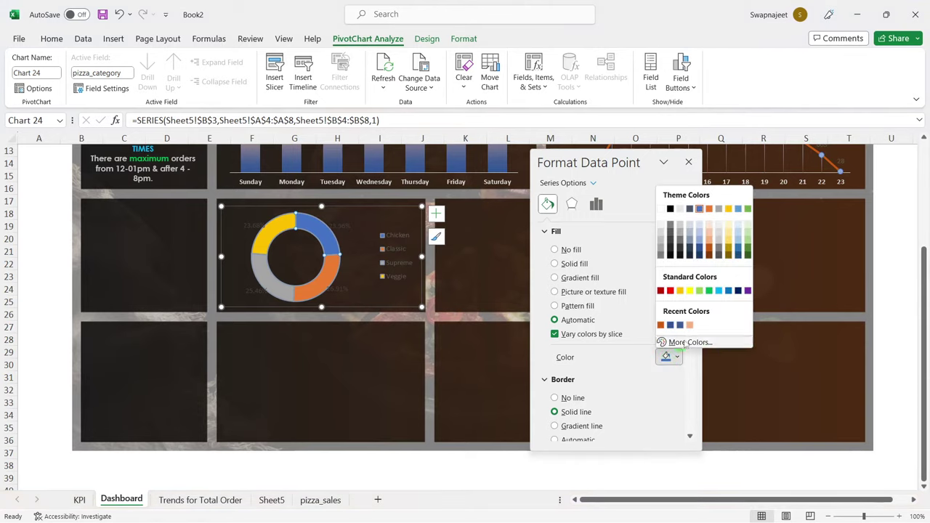
{"action": "left_click", "coordinate": [728, 250]}
{"action": "left_click", "coordinate": [624, 314]}
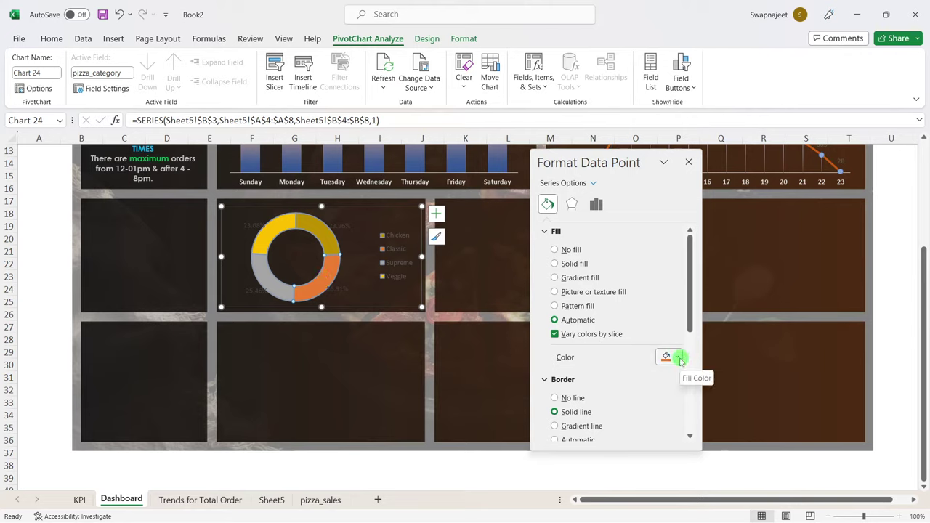
{"action": "left_click", "coordinate": [677, 359]}
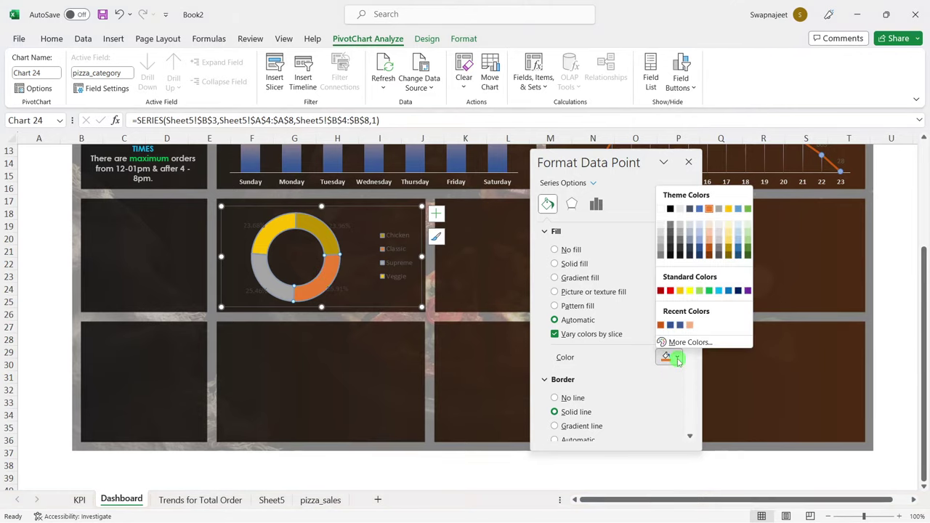
{"action": "left_click", "coordinate": [729, 229]}
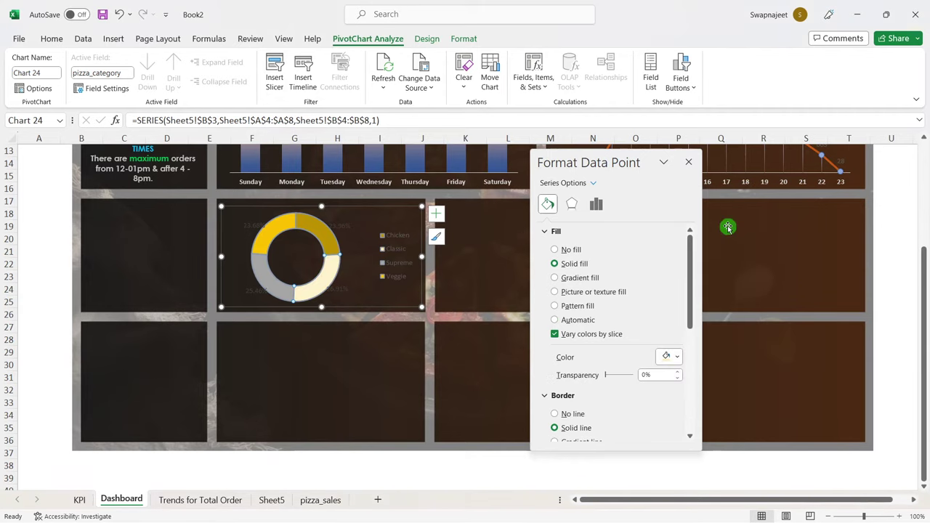
{"action": "left_click", "coordinate": [668, 356]}
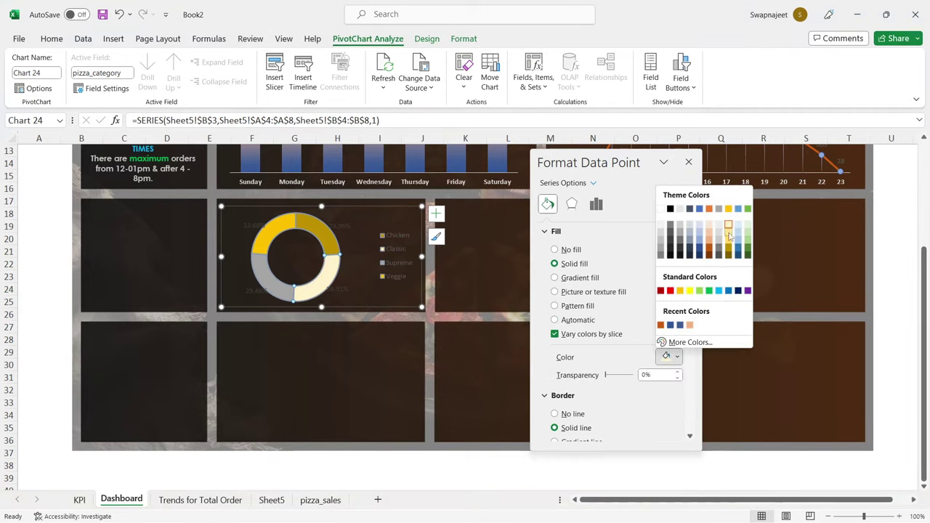
{"action": "left_click", "coordinate": [729, 235]}
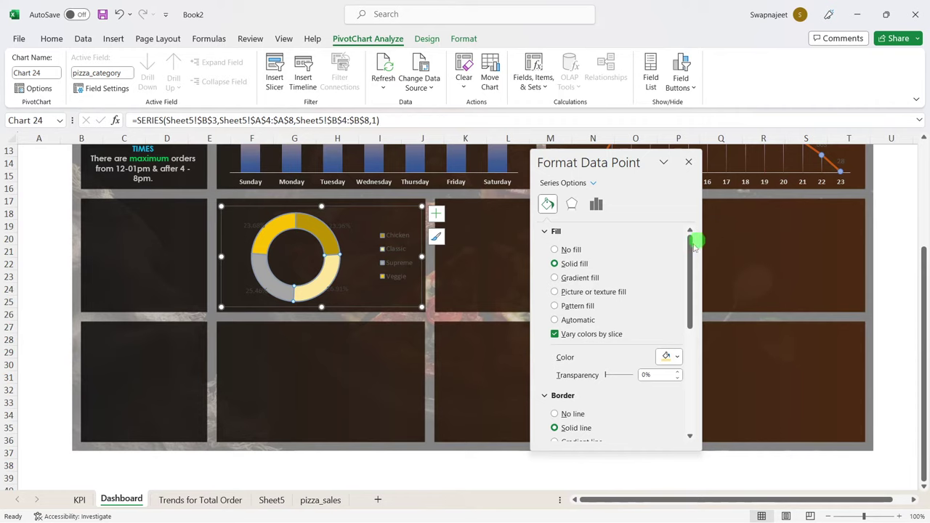
Step: Test blue-gray, green and dark blue fills on the donut slices, undoing the last one
{"action": "left_click", "coordinate": [261, 287]}
{"action": "mouse_move", "coordinate": [268, 281]}
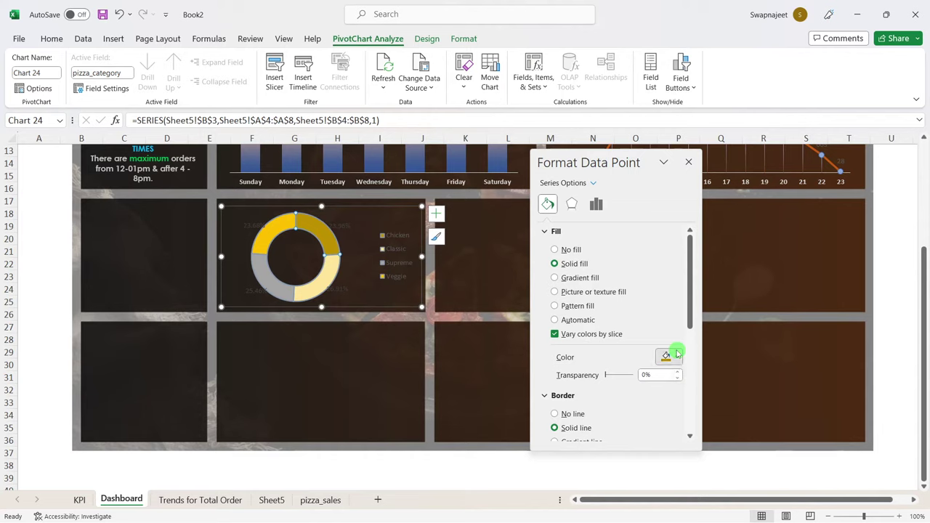
{"action": "left_click", "coordinate": [676, 355]}
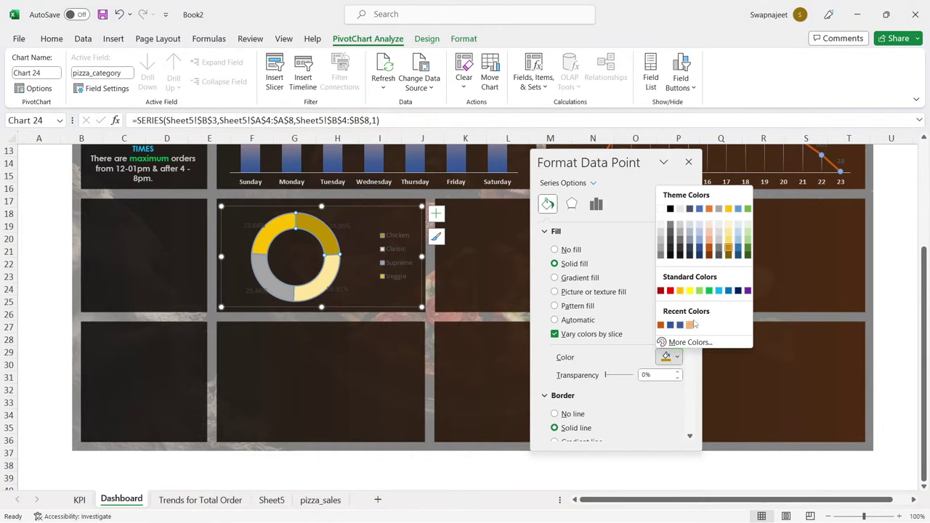
{"action": "left_click", "coordinate": [691, 240]}
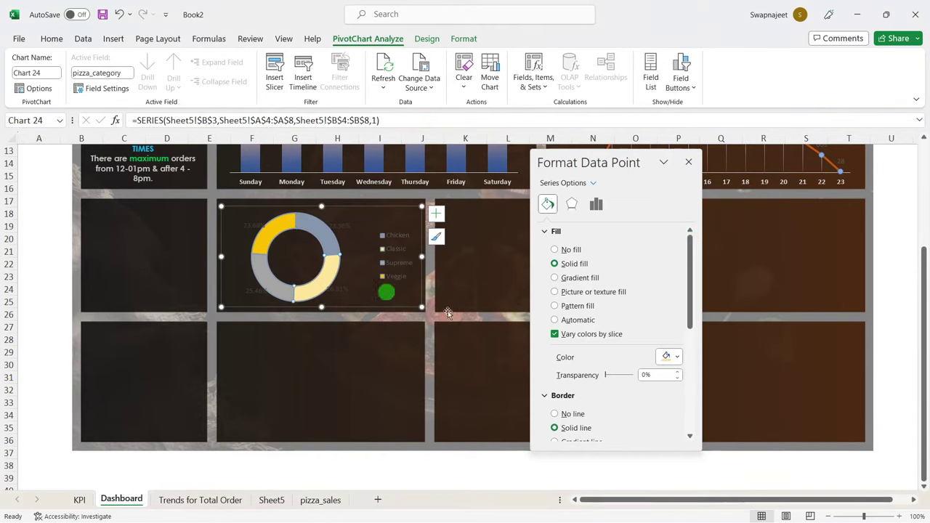
{"action": "left_click", "coordinate": [676, 356]}
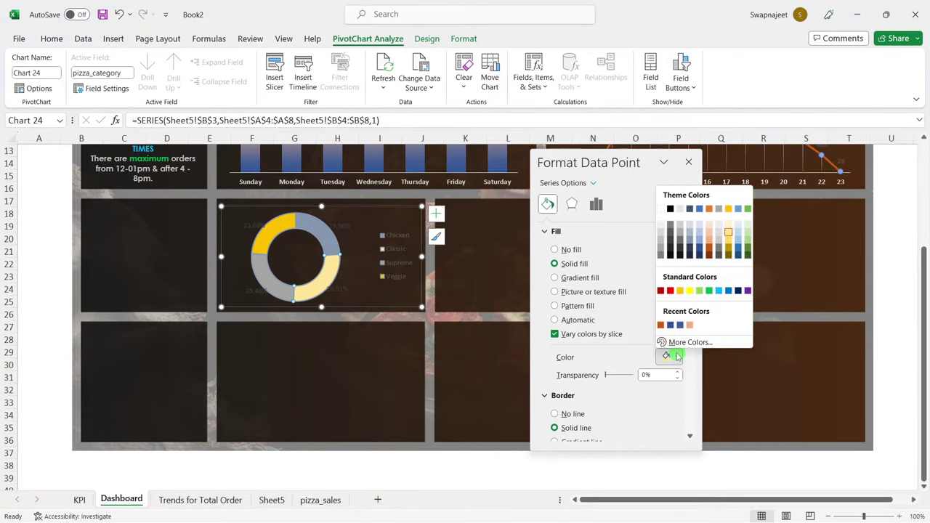
{"action": "left_click", "coordinate": [748, 249]}
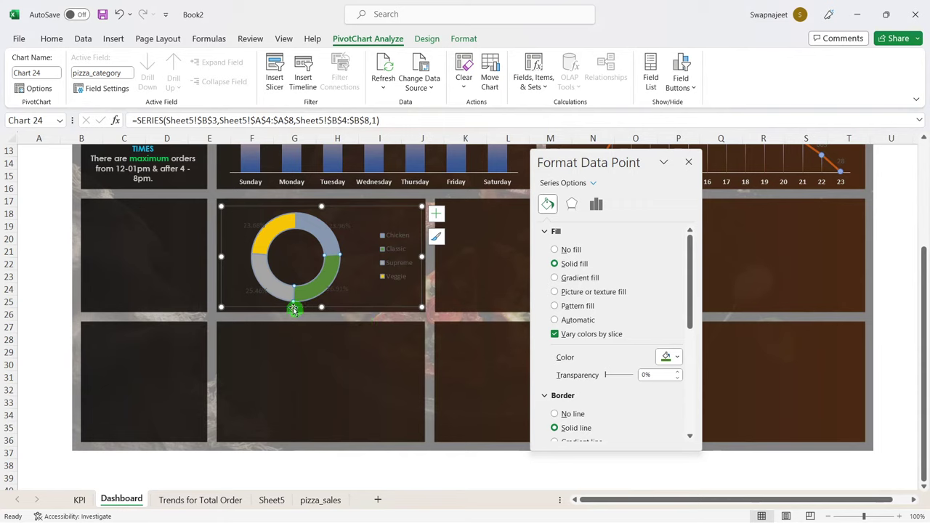
{"action": "left_click", "coordinate": [274, 289]}
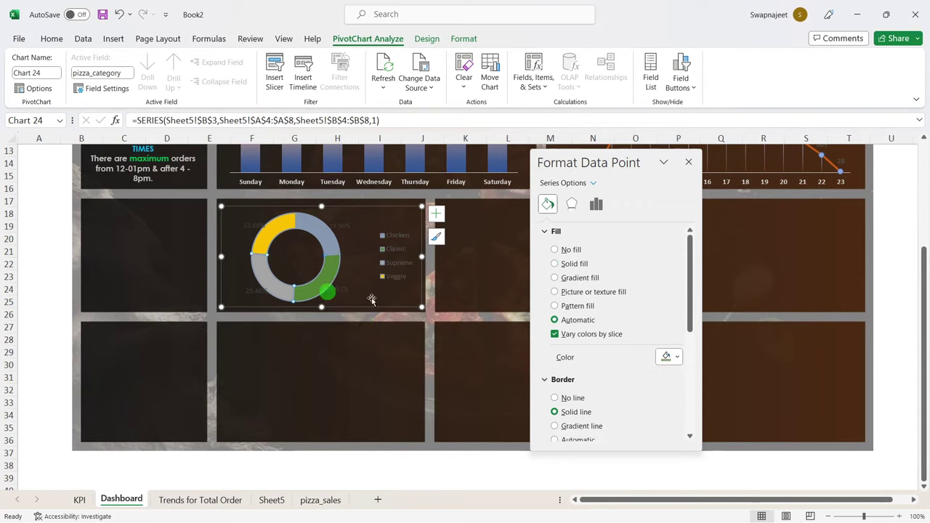
{"action": "left_click", "coordinate": [676, 358]}
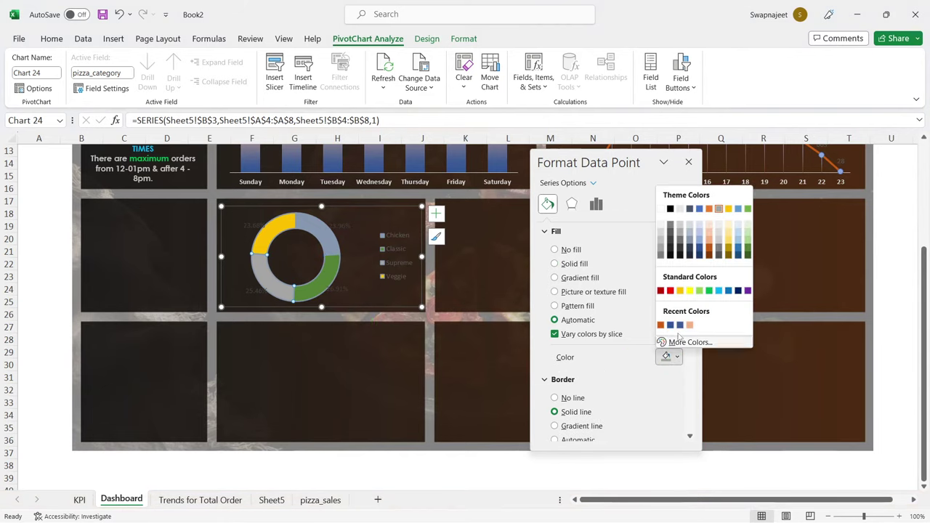
{"action": "left_click", "coordinate": [699, 249]}
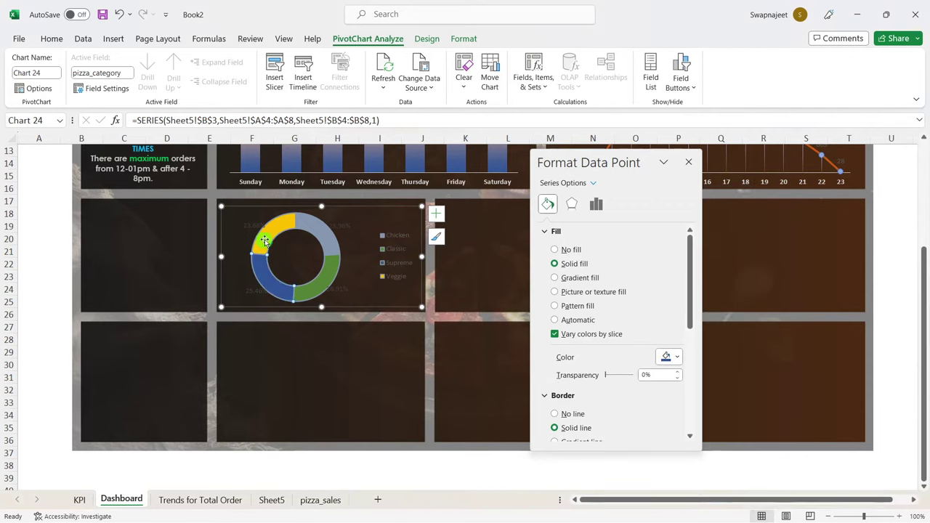
{"action": "key", "text": "ctrl+z"}
Step: Fill the yellow Veggie slice solid orange and the Supreme slice darker navy
{"action": "left_click", "coordinate": [669, 356]}
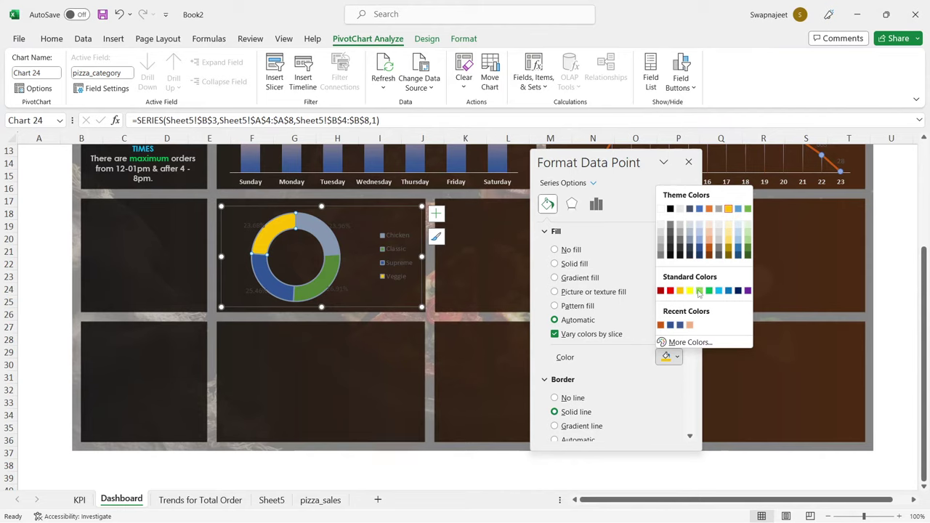
{"action": "left_click", "coordinate": [708, 249]}
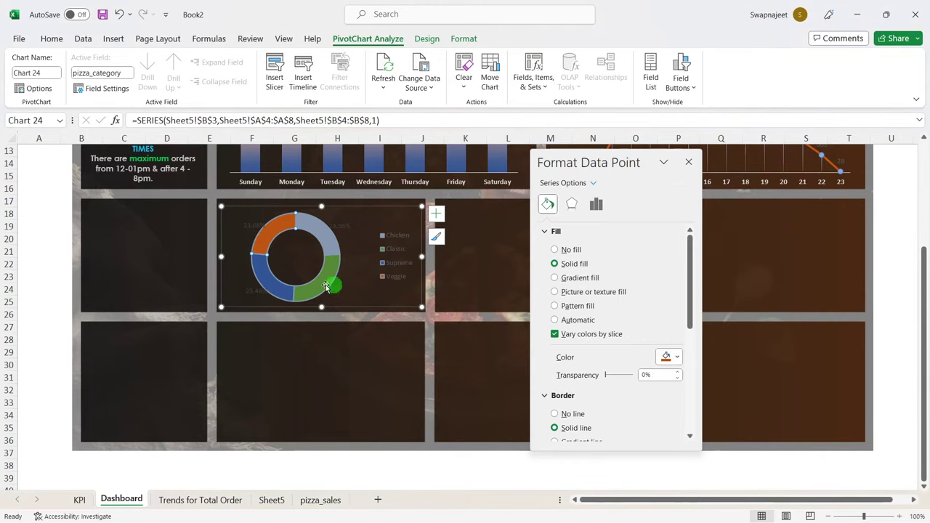
{"action": "left_click", "coordinate": [676, 357]}
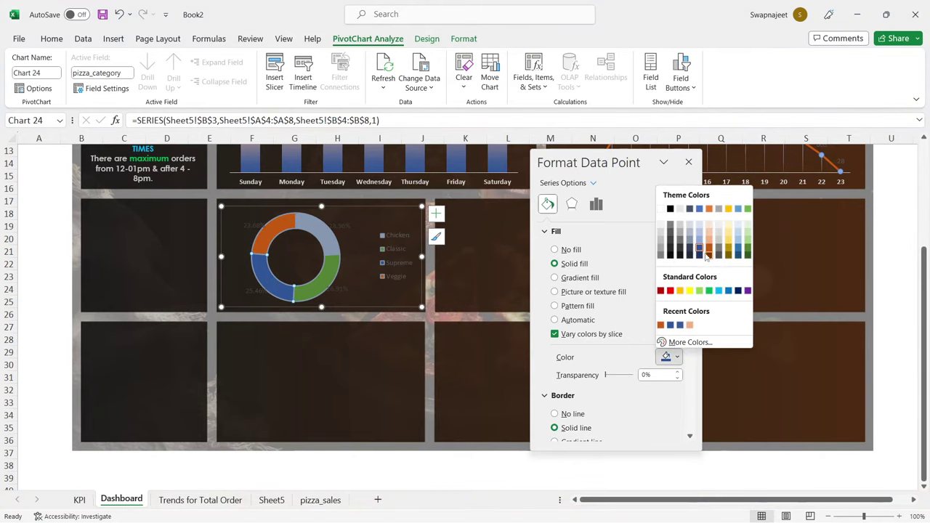
{"action": "left_click", "coordinate": [699, 251]}
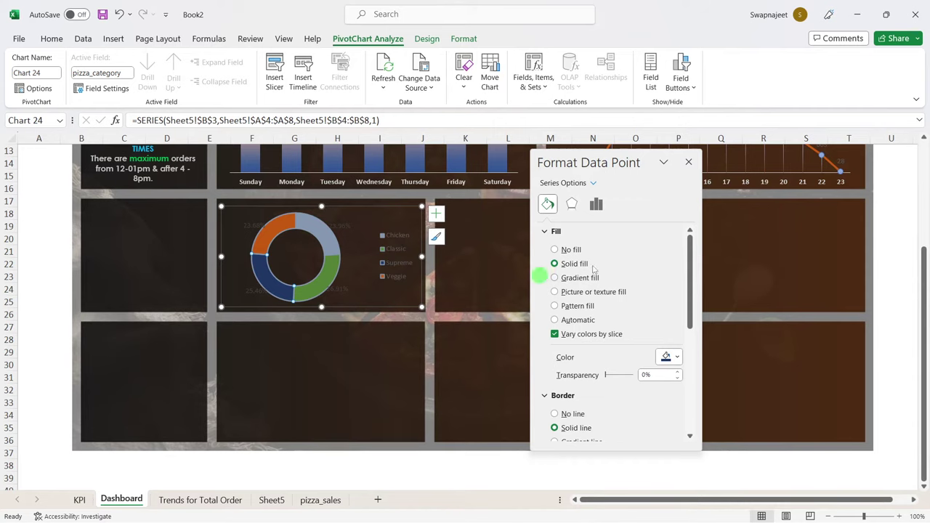
{"action": "left_click", "coordinate": [689, 163]}
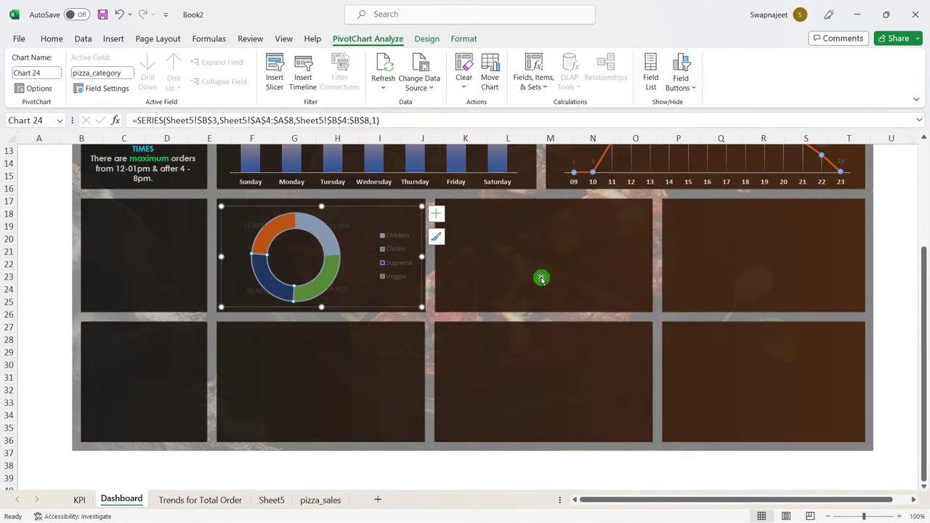
Step: Make the donut chart's percentage data labels bold
{"action": "left_click", "coordinate": [539, 276]}
{"action": "left_click", "coordinate": [251, 227]}
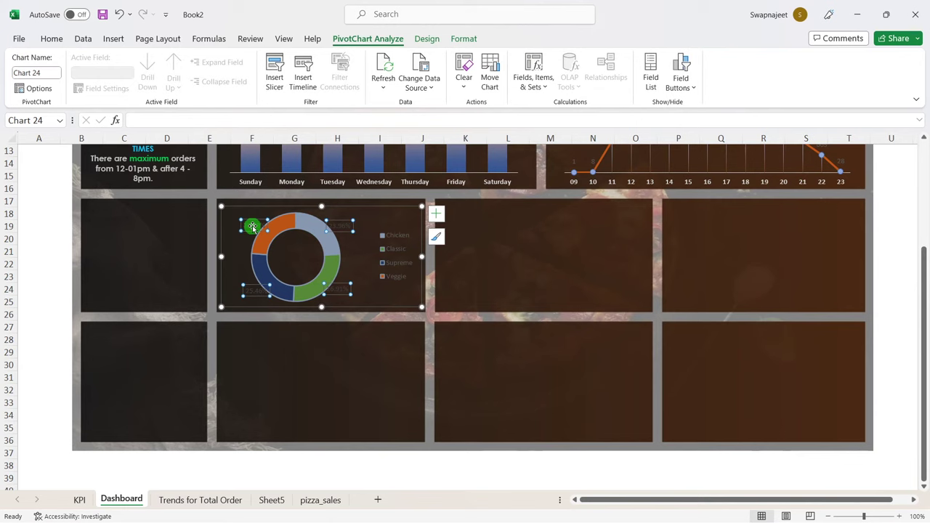
{"action": "left_click", "coordinate": [51, 40]}
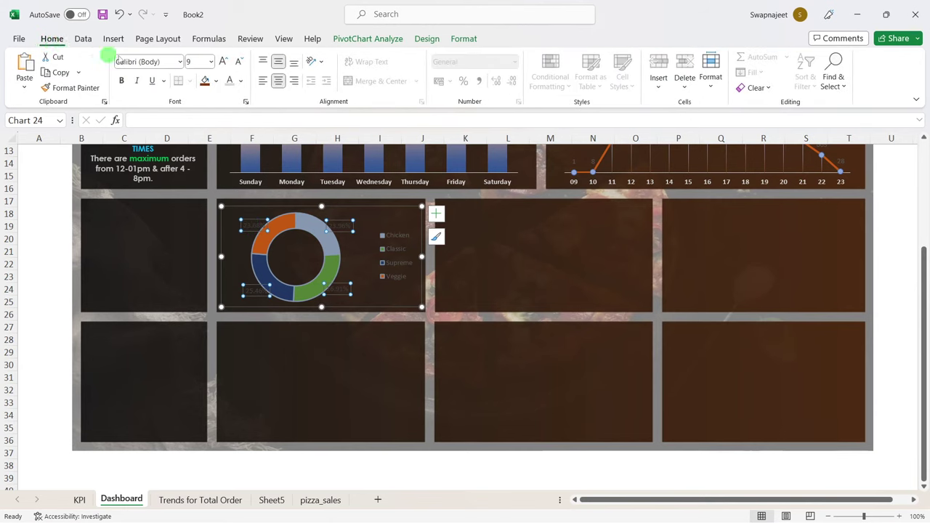
{"action": "left_click", "coordinate": [122, 81]}
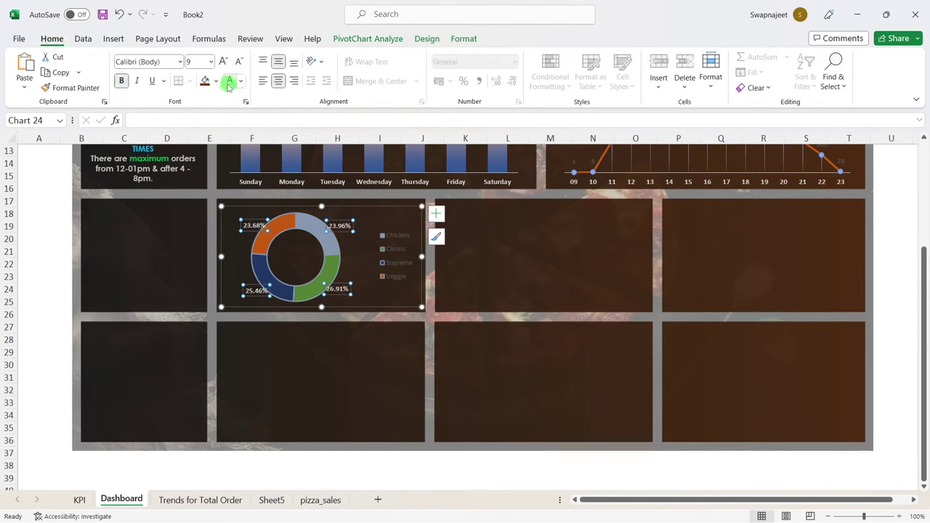
{"action": "scroll", "coordinate": [519, 291], "scroll_direction": "up", "scroll_amount": 2}
{"action": "scroll", "coordinate": [524, 291], "scroll_direction": "up", "scroll_amount": 1}
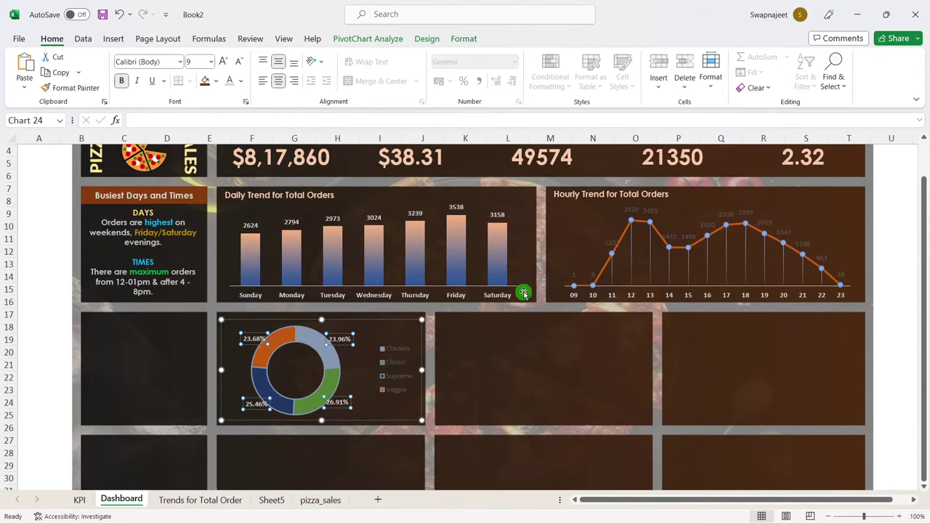
{"action": "scroll", "coordinate": [523, 291], "scroll_direction": "down", "scroll_amount": 1}
Step: Nudge the 23.68%, 23.96%, 26.91% and 25.46% labels outward off the ring
{"action": "left_click", "coordinate": [490, 334]}
{"action": "left_click", "coordinate": [246, 301]}
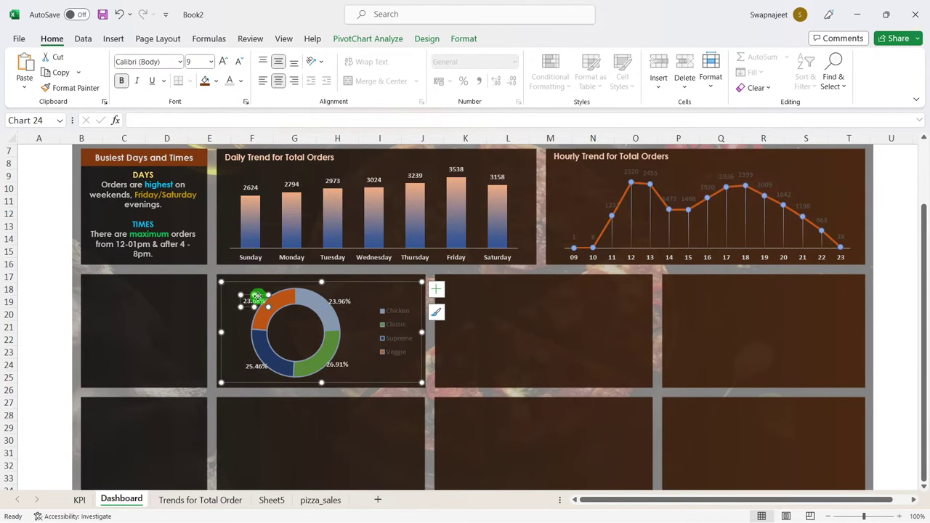
{"action": "left_click_drag", "start_coordinate": [258, 297], "coordinate": [251, 297]}
{"action": "left_click", "coordinate": [338, 300]}
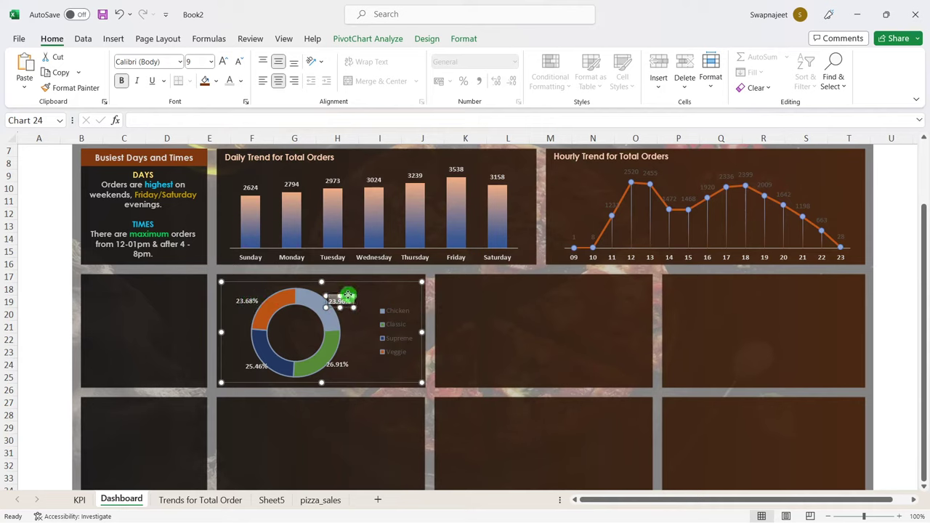
{"action": "left_click_drag", "start_coordinate": [348, 294], "coordinate": [350, 292]}
{"action": "left_click", "coordinate": [342, 361]}
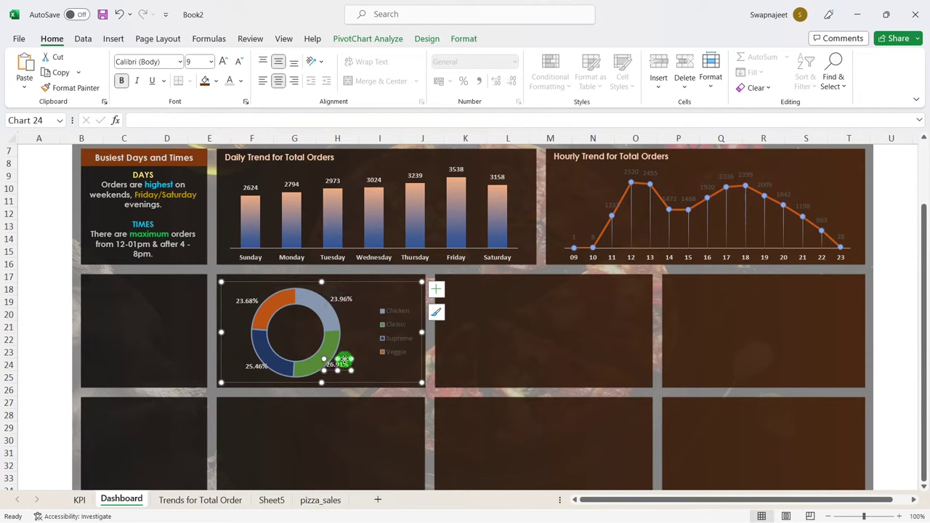
{"action": "left_click_drag", "start_coordinate": [344, 359], "coordinate": [349, 365]}
{"action": "left_click", "coordinate": [256, 362]}
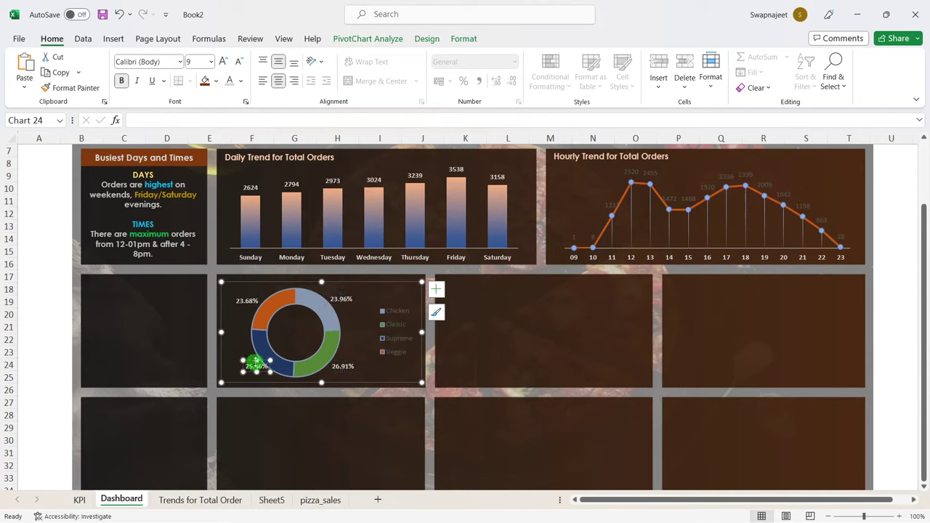
{"action": "left_click_drag", "start_coordinate": [259, 360], "coordinate": [257, 366]}
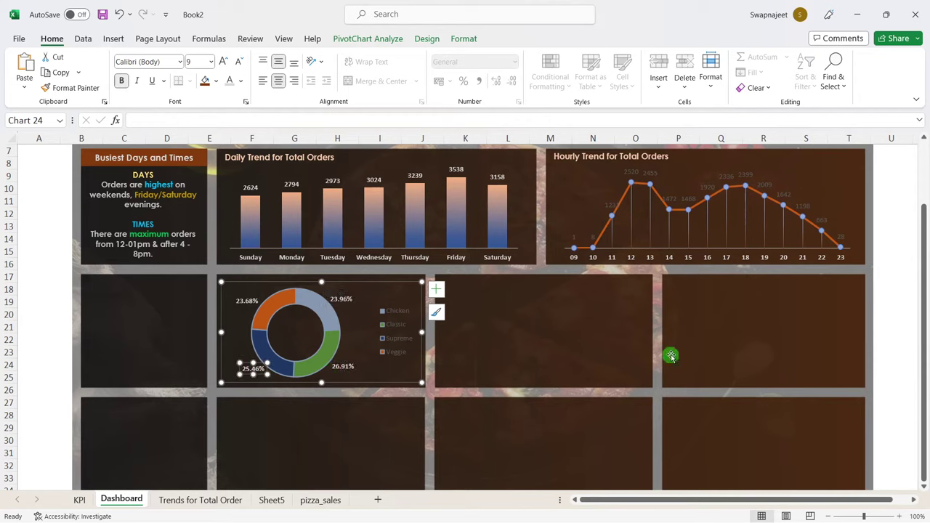
{"action": "left_click", "coordinate": [665, 342]}
Step: Set the donut chart's legend text to white
{"action": "left_click", "coordinate": [388, 331]}
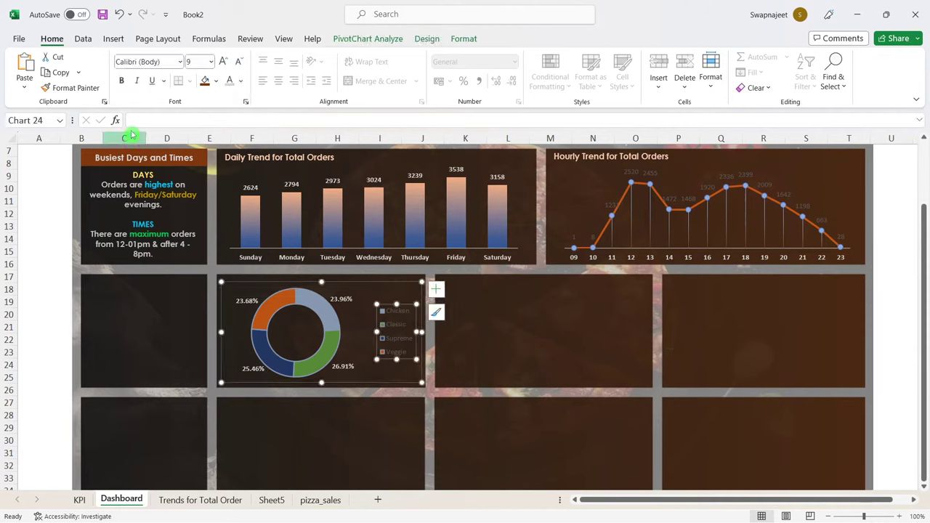
{"action": "left_click", "coordinate": [228, 85]}
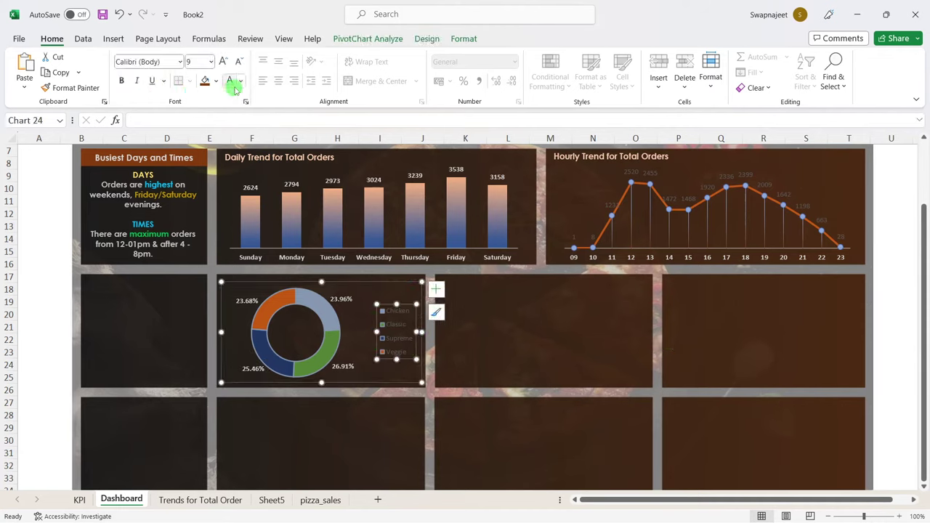
{"action": "left_click", "coordinate": [617, 350]}
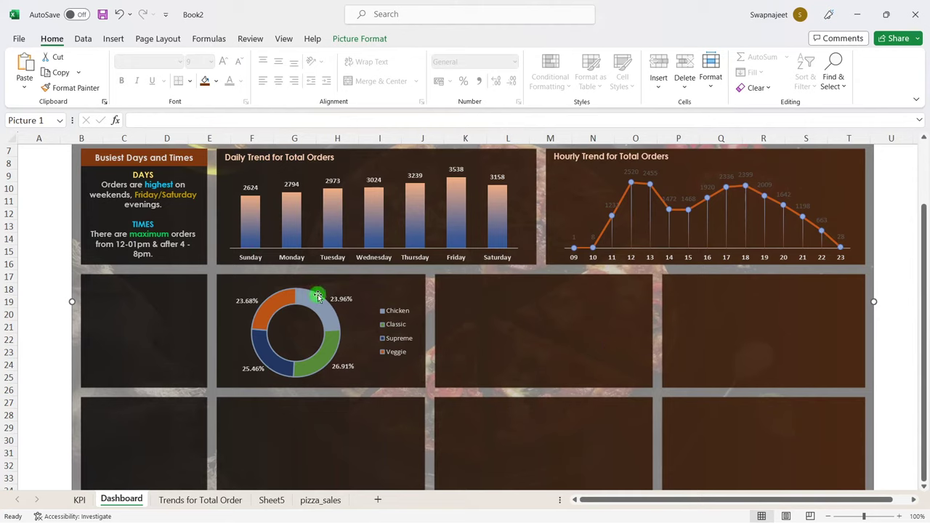
{"action": "left_click", "coordinate": [371, 330]}
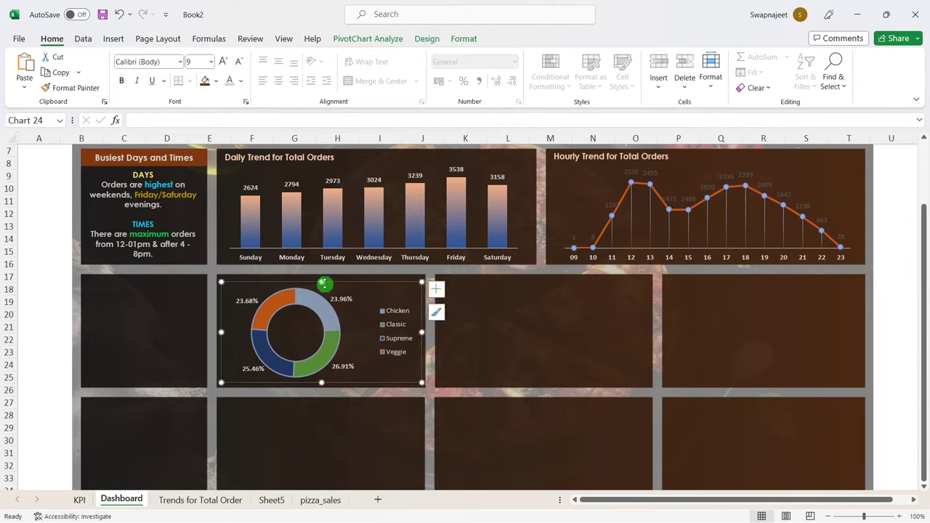
{"action": "left_click", "coordinate": [562, 318]}
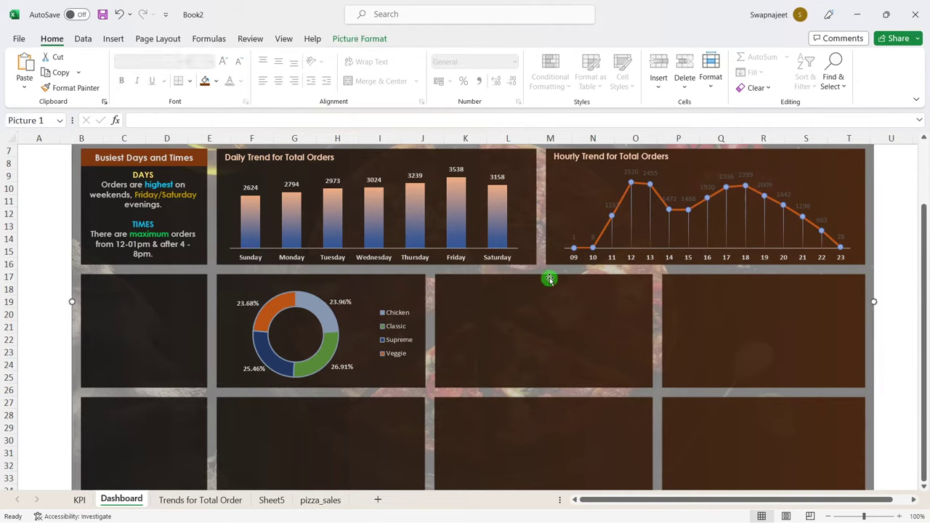
{"action": "scroll", "coordinate": [485, 280], "scroll_direction": "up", "scroll_amount": 1}
Step: Place a title box above the donut chart and duplicate it into the other two panels
{"action": "left_click", "coordinate": [248, 190]}
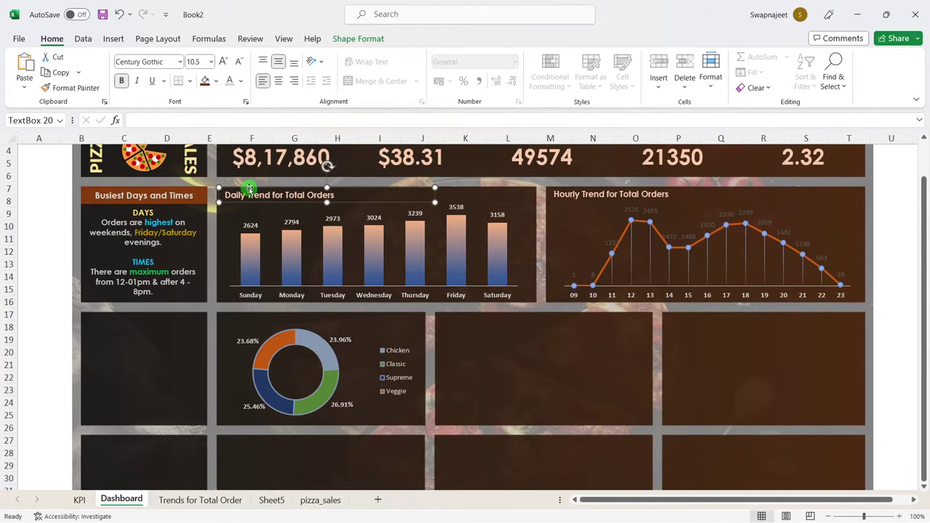
{"action": "left_click", "coordinate": [238, 323]}
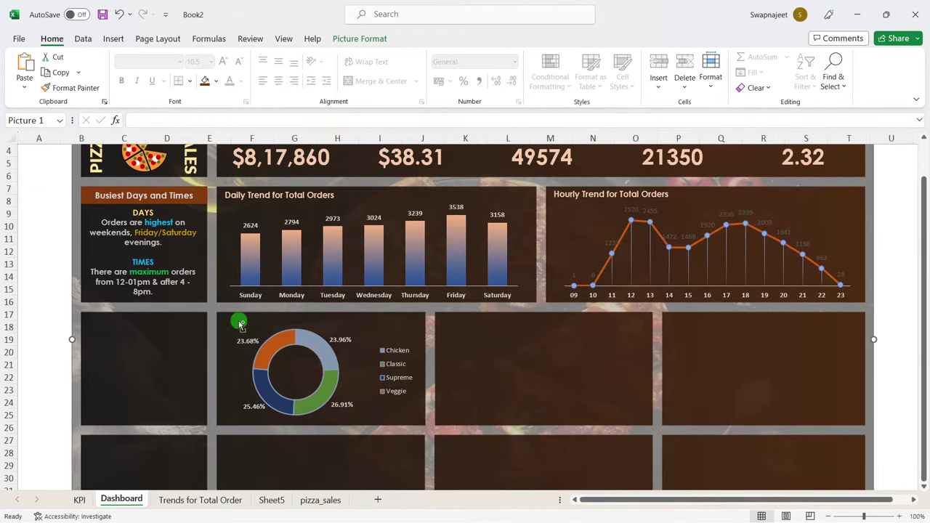
{"action": "left_click", "coordinate": [261, 292]}
{"action": "scroll", "coordinate": [282, 304], "scroll_direction": "up", "scroll_amount": 1}
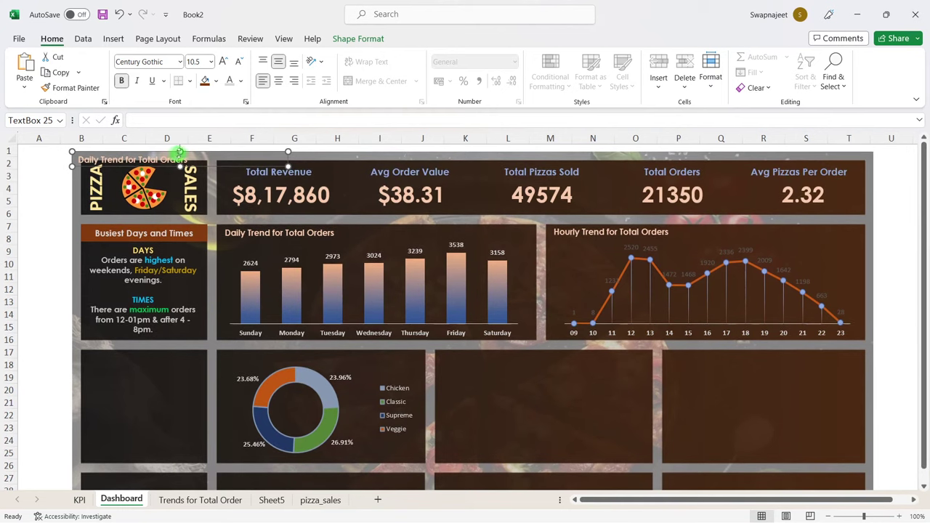
{"action": "left_click_drag", "start_coordinate": [193, 152], "coordinate": [339, 347]}
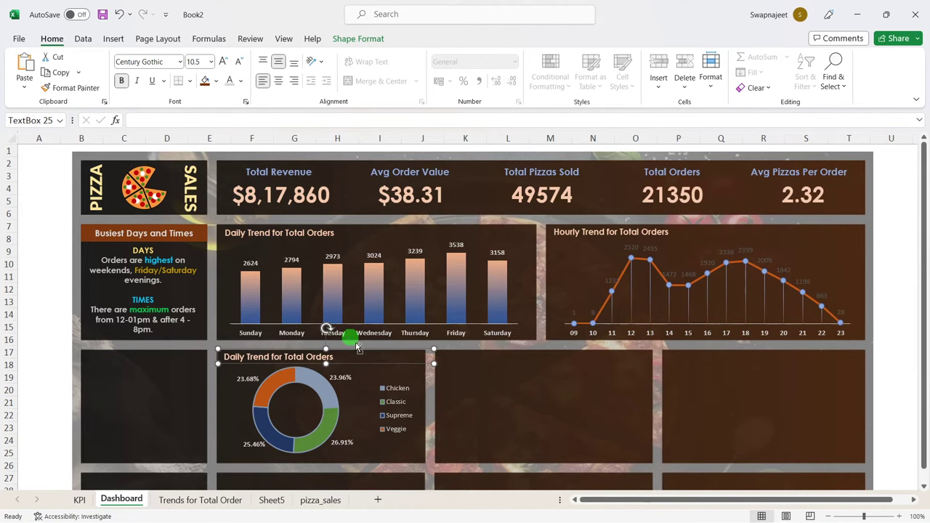
{"action": "key", "text": "ctrl+d"}
{"action": "left_click_drag", "start_coordinate": [403, 360], "coordinate": [848, 350]}
{"action": "key", "text": "ctrl+d"}
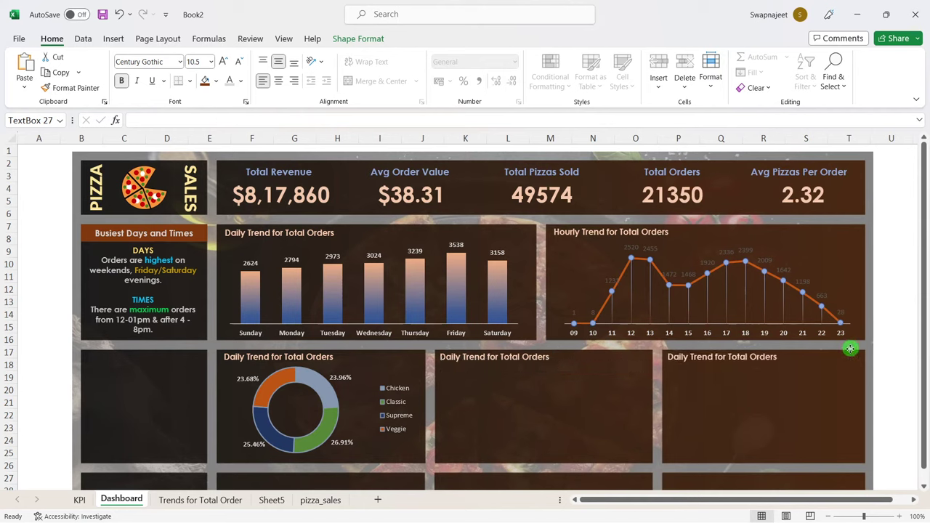
{"action": "left_click_drag", "start_coordinate": [848, 349], "coordinate": [849, 348]}
Step: Title the middle panel '% of Sales by Pizza Size' using the category title text
{"action": "left_click", "coordinate": [265, 357]}
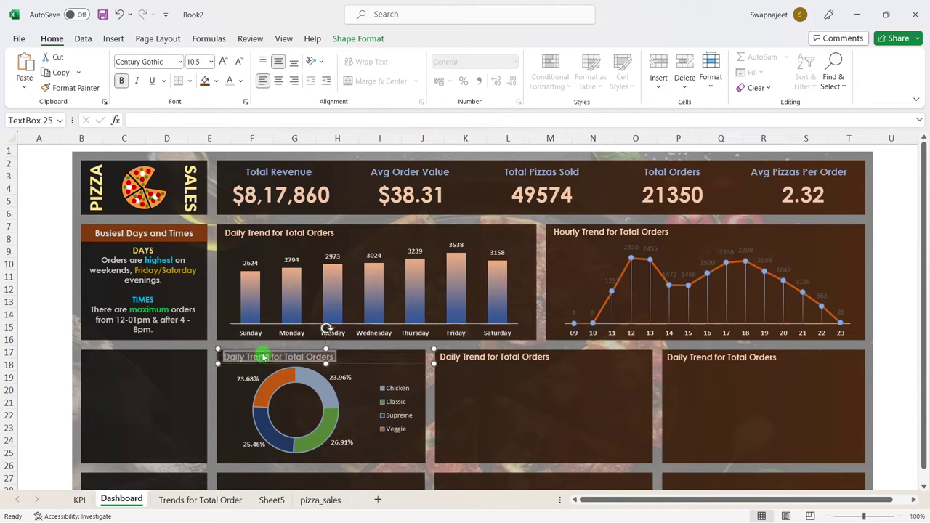
{"action": "type", "text": "% of Sales by Pizza Category"}
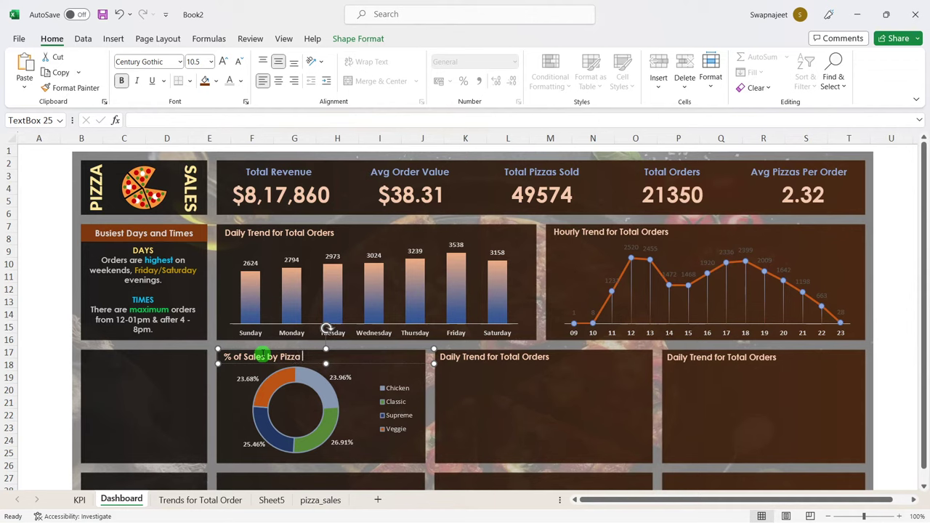
{"action": "triple_click", "coordinate": [332, 357]}
{"action": "key", "text": "ctrl+c"}
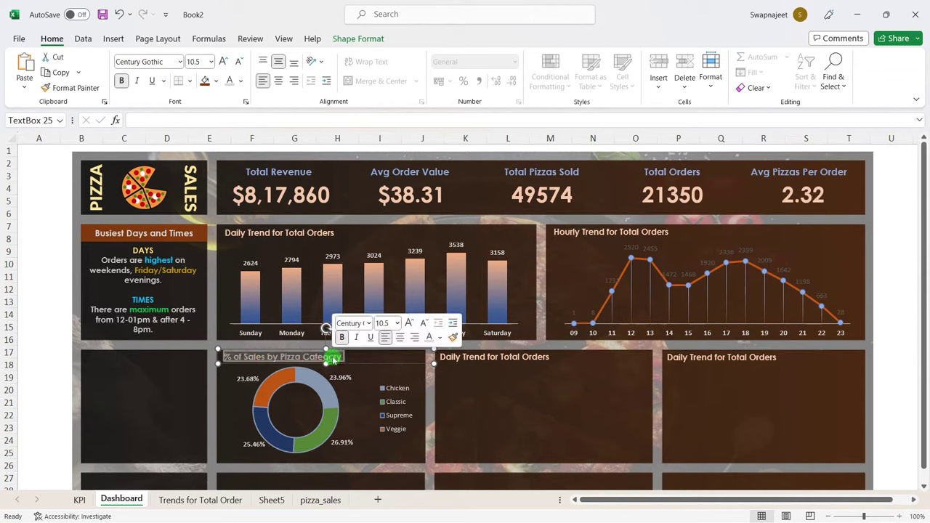
{"action": "triple_click", "coordinate": [494, 357]}
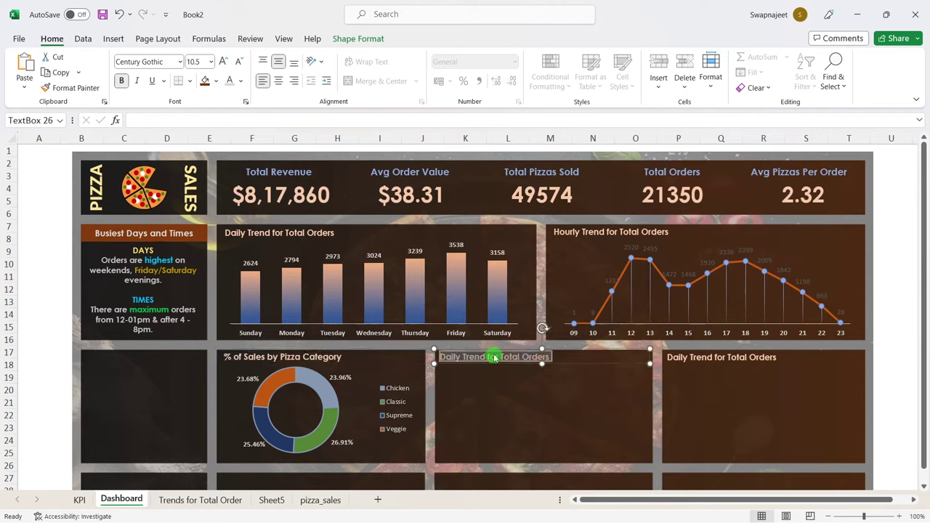
{"action": "key", "text": "ctrl+v"}
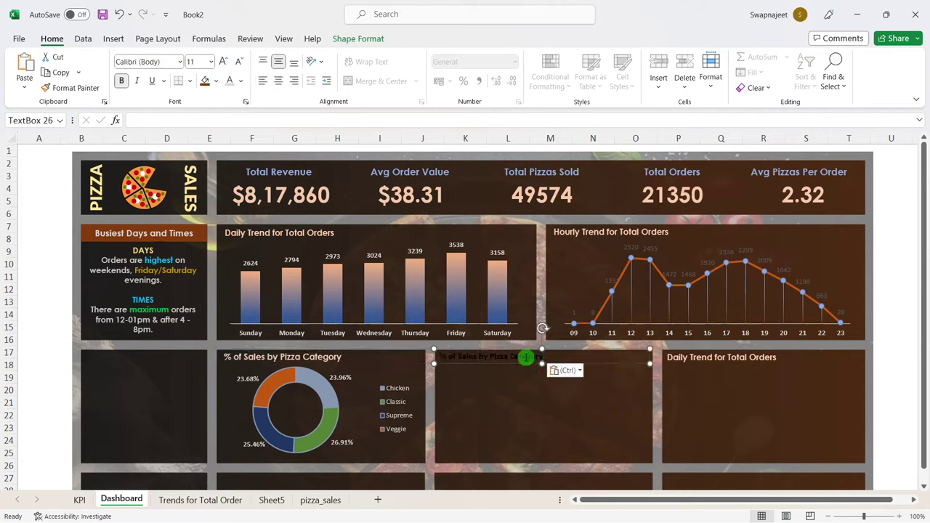
{"action": "key", "text": "BackSpace"}
{"action": "key", "text": "BackSpace"}
{"action": "key", "text": "BackSpace"}
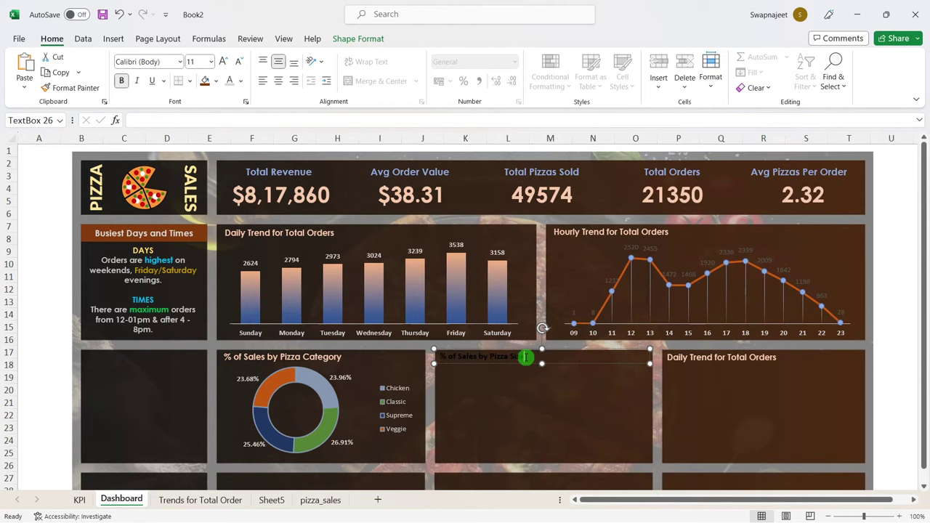
{"action": "left_click", "coordinate": [516, 388]}
Step: Format-paint the Pizza Category title's style onto the Pizza Size title
{"action": "left_click", "coordinate": [322, 357]}
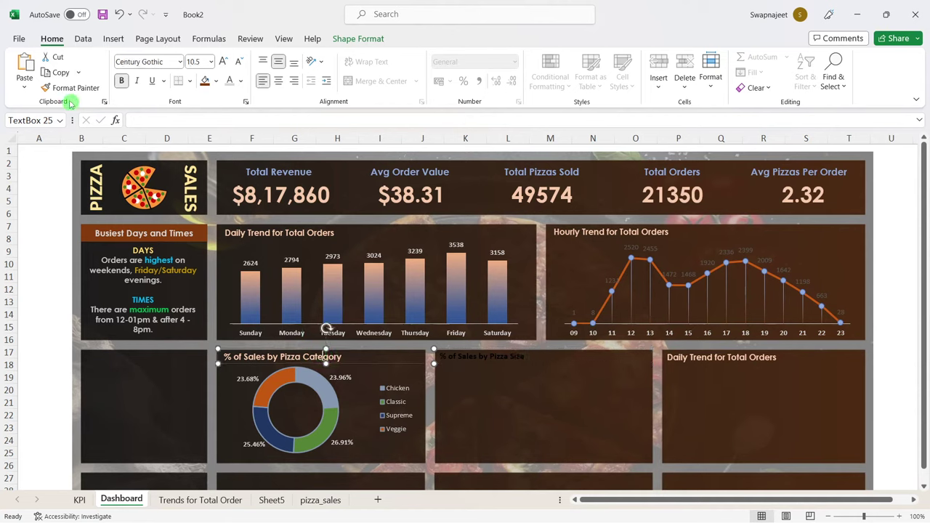
{"action": "left_click", "coordinate": [69, 88]}
{"action": "left_click", "coordinate": [486, 357]}
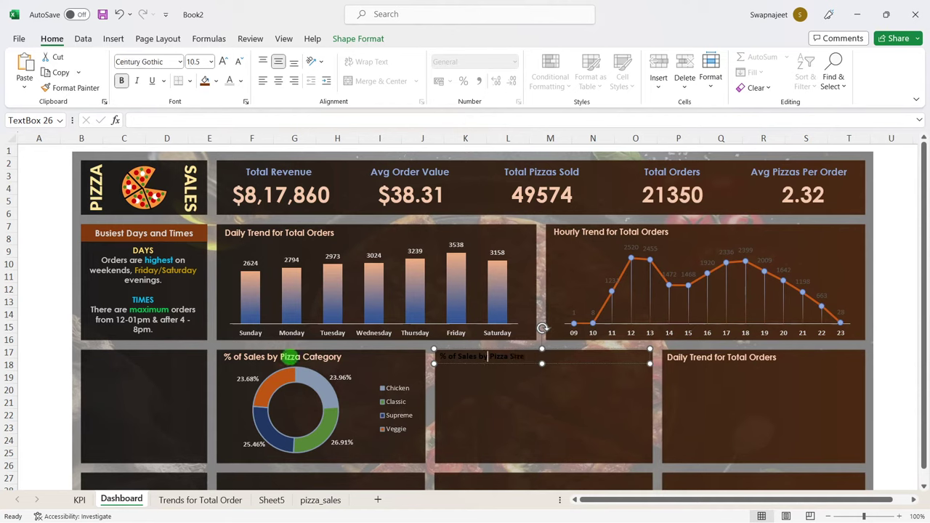
{"action": "left_click", "coordinate": [236, 352]}
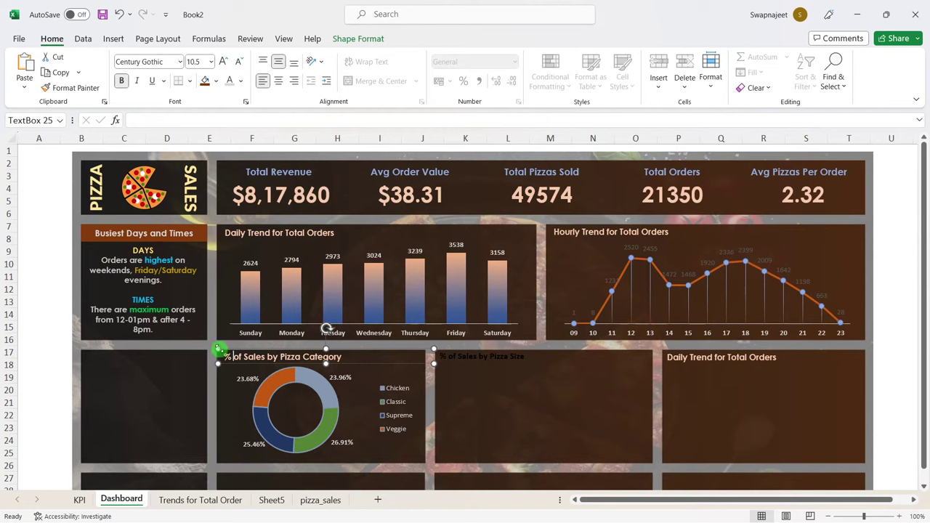
{"action": "left_click", "coordinate": [73, 88]}
{"action": "left_click", "coordinate": [496, 357]}
{"action": "left_click", "coordinate": [538, 398]}
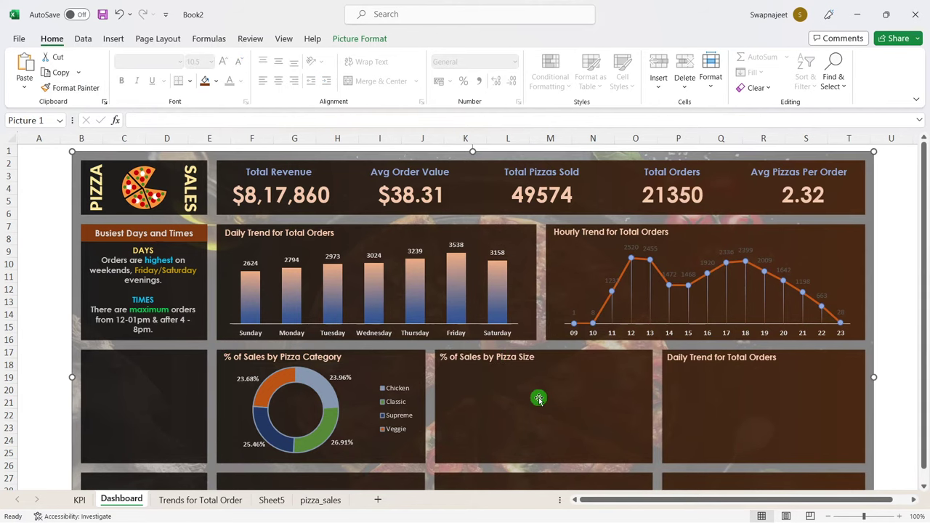
Step: Rename Sheet5 to 'Percentage of Sales' and select its pizza-size pie chart
{"action": "scroll", "coordinate": [538, 398], "scroll_direction": "down", "scroll_amount": 1}
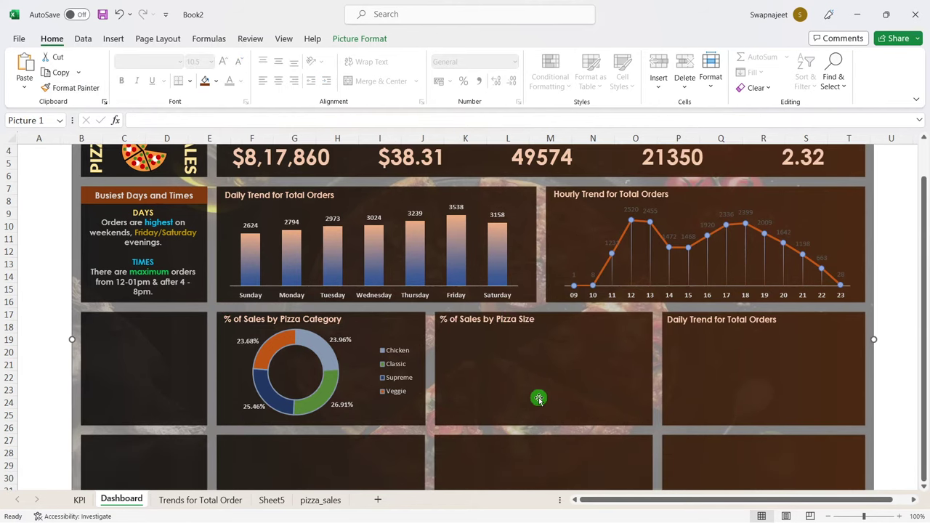
{"action": "left_click", "coordinate": [273, 501]}
{"action": "double_click", "coordinate": [272, 502]}
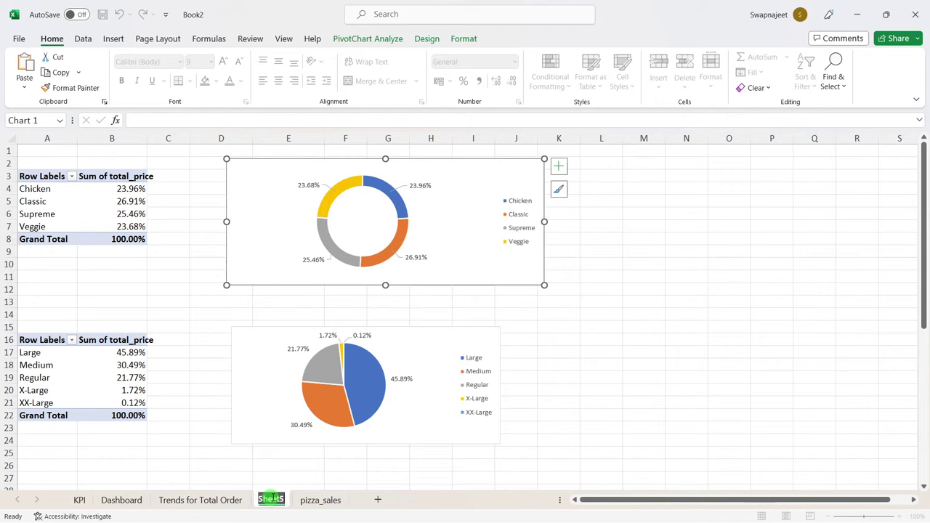
{"action": "type", "text": "Perce"}
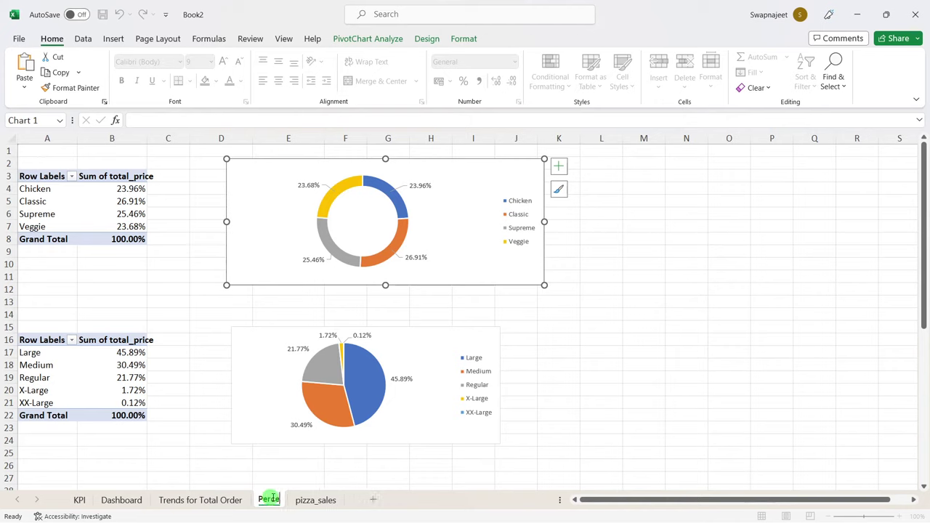
{"action": "type", "text": "ntage of Sales"}
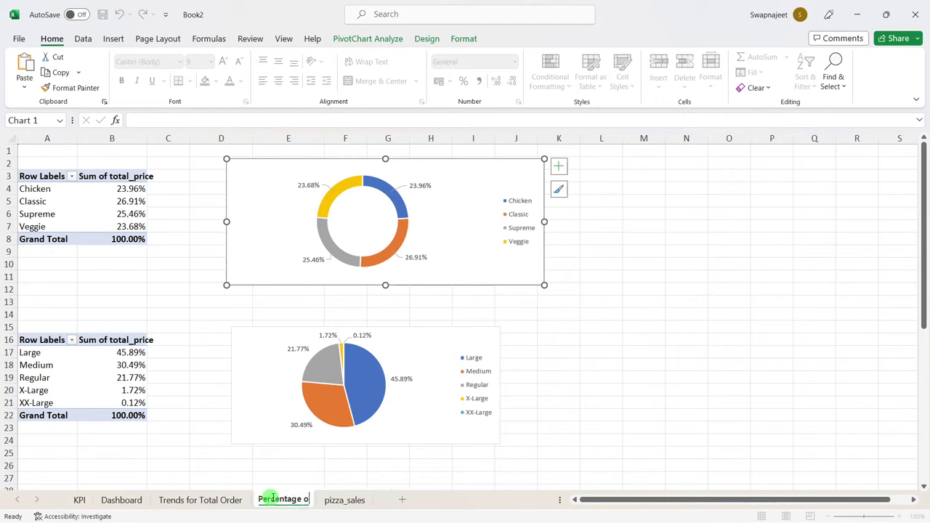
{"action": "left_click", "coordinate": [261, 330]}
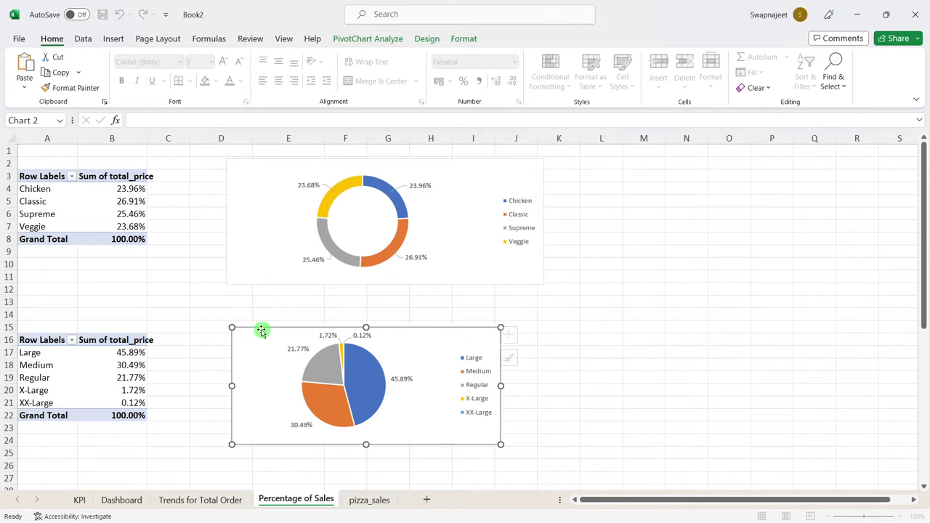
Step: Paste the size pie chart onto Dashboard and resize it into the Pizza Size panel
{"action": "left_click", "coordinate": [353, 500]}
{"action": "left_click", "coordinate": [222, 501]}
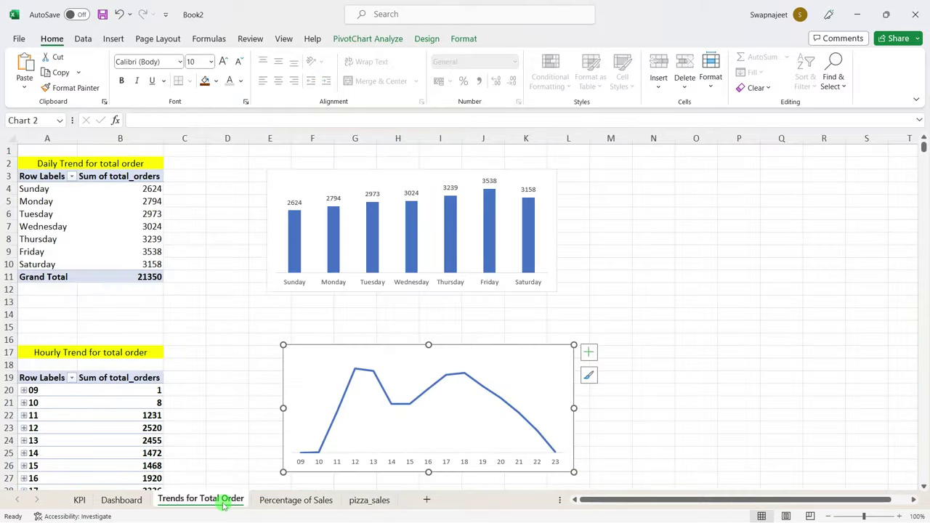
{"action": "left_click", "coordinate": [122, 500]}
{"action": "key", "text": "ctrl+v"}
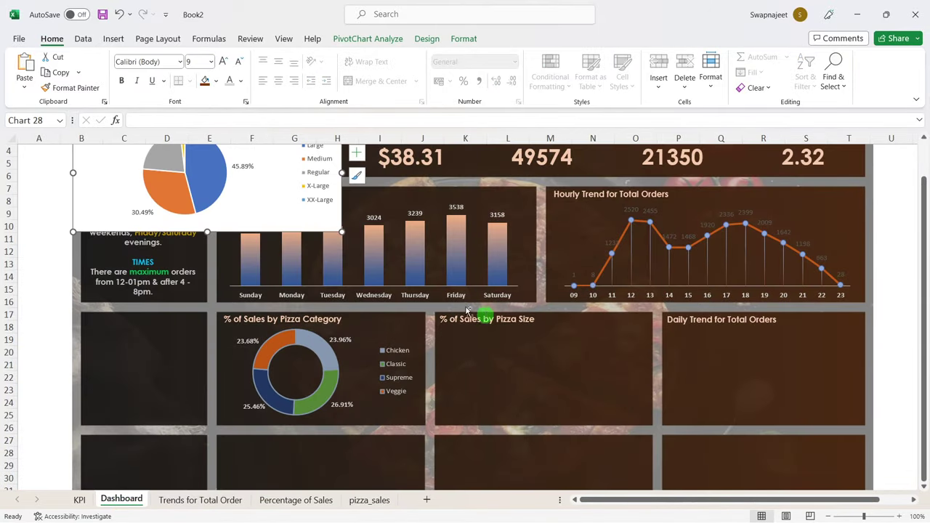
{"action": "left_click_drag", "start_coordinate": [327, 231], "coordinate": [695, 441]}
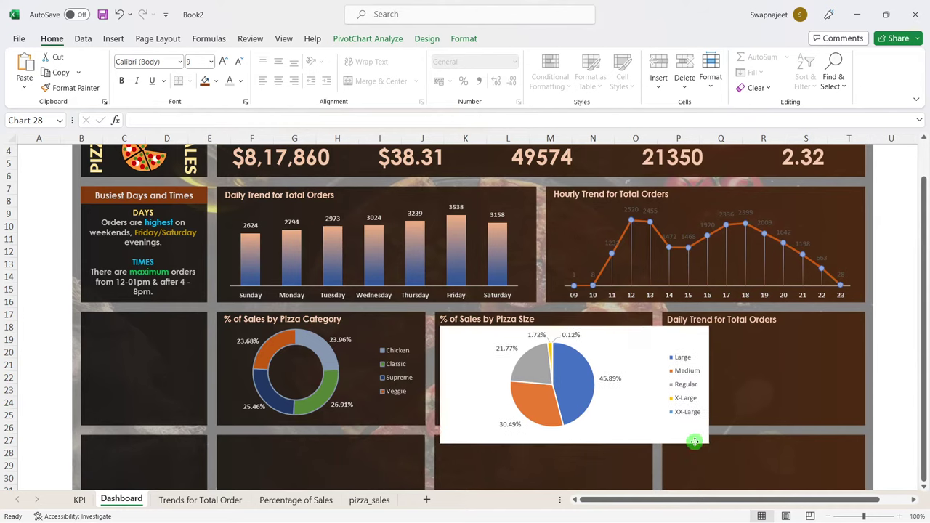
{"action": "left_click_drag", "start_coordinate": [696, 442], "coordinate": [694, 442]}
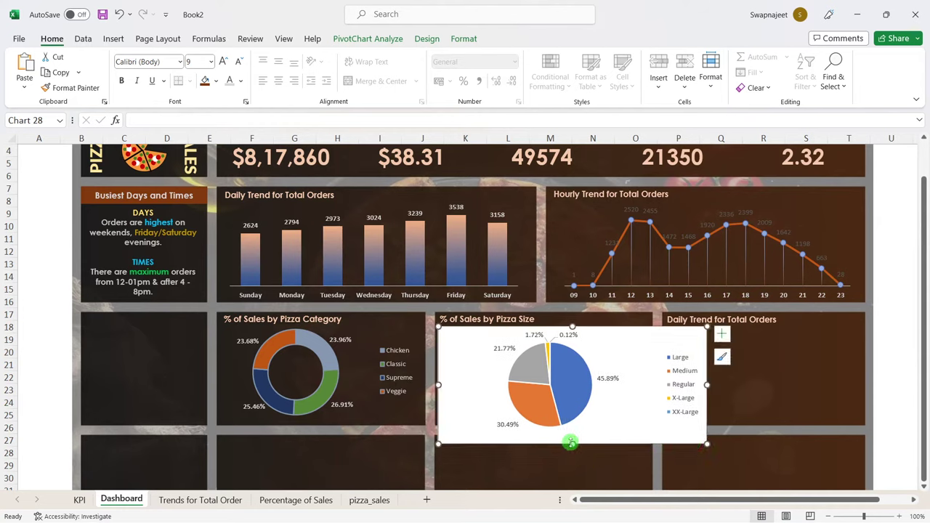
{"action": "left_click_drag", "start_coordinate": [572, 444], "coordinate": [571, 424]}
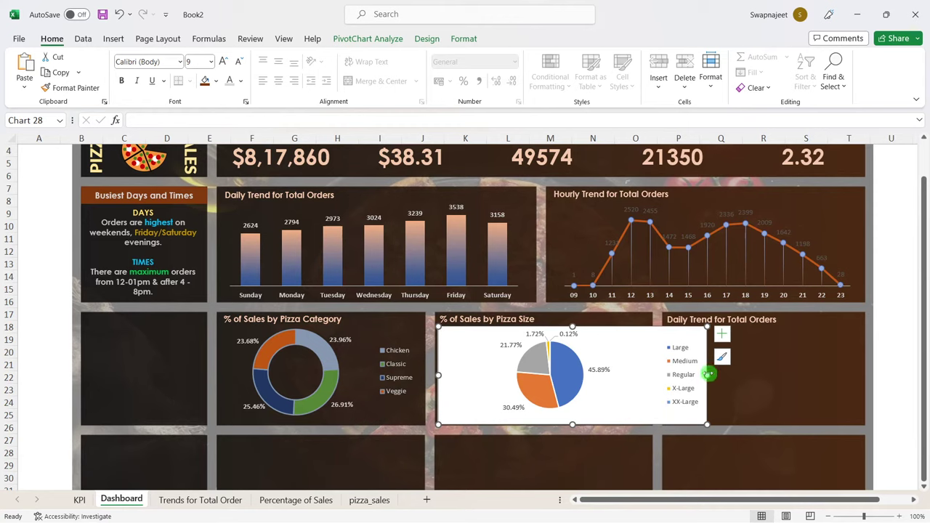
{"action": "left_click_drag", "start_coordinate": [707, 375], "coordinate": [650, 371]}
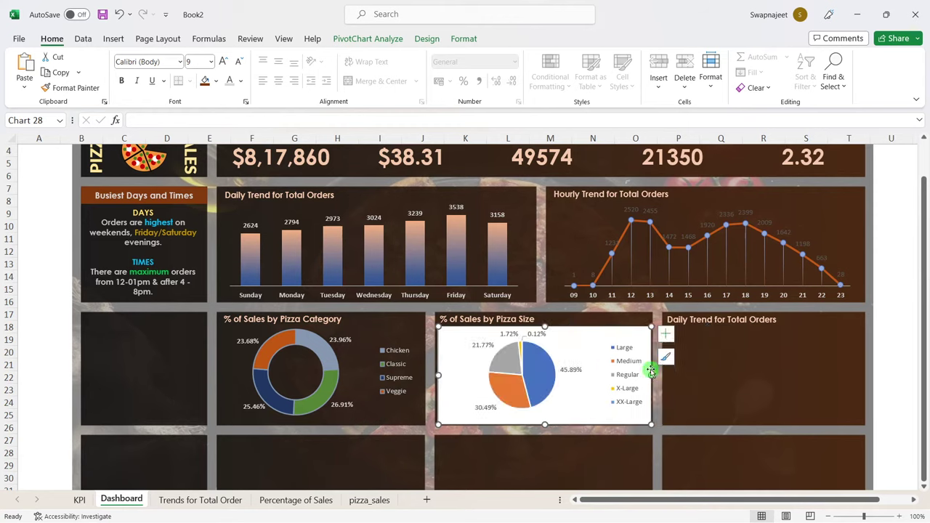
{"action": "right_click", "coordinate": [584, 335]}
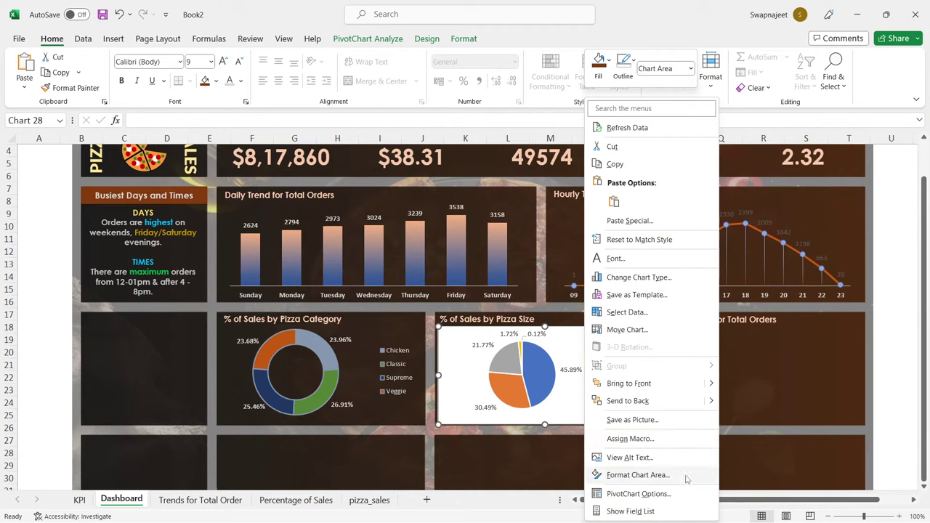
Step: Set the pie chart area to No fill and No line
{"action": "left_click", "coordinate": [637, 475]}
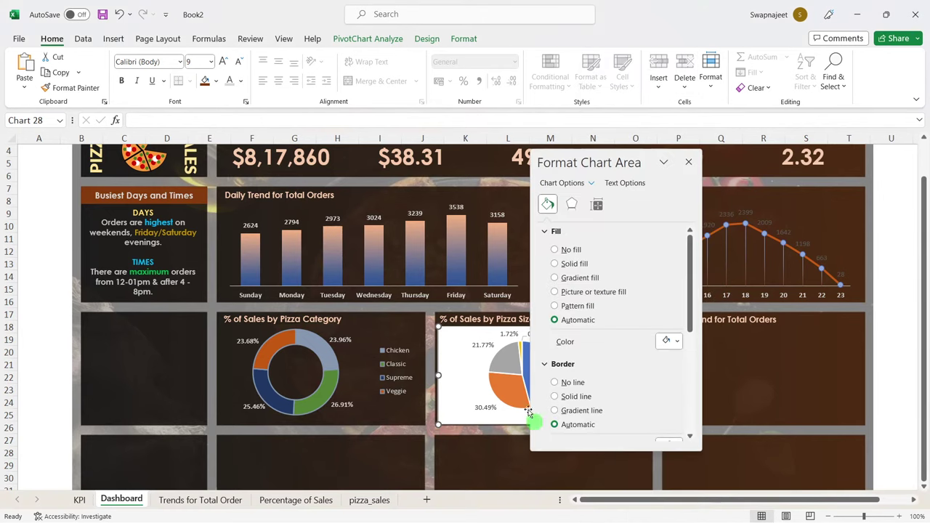
{"action": "left_click_drag", "start_coordinate": [576, 165], "coordinate": [234, 168]}
{"action": "left_click", "coordinate": [218, 256]}
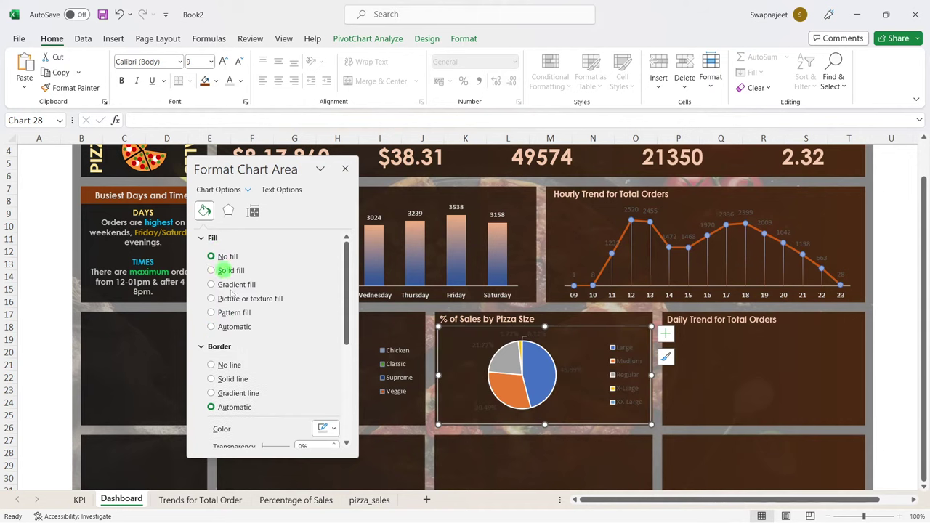
{"action": "left_click", "coordinate": [227, 365]}
{"action": "left_click_drag", "start_coordinate": [285, 164], "coordinate": [128, 173]}
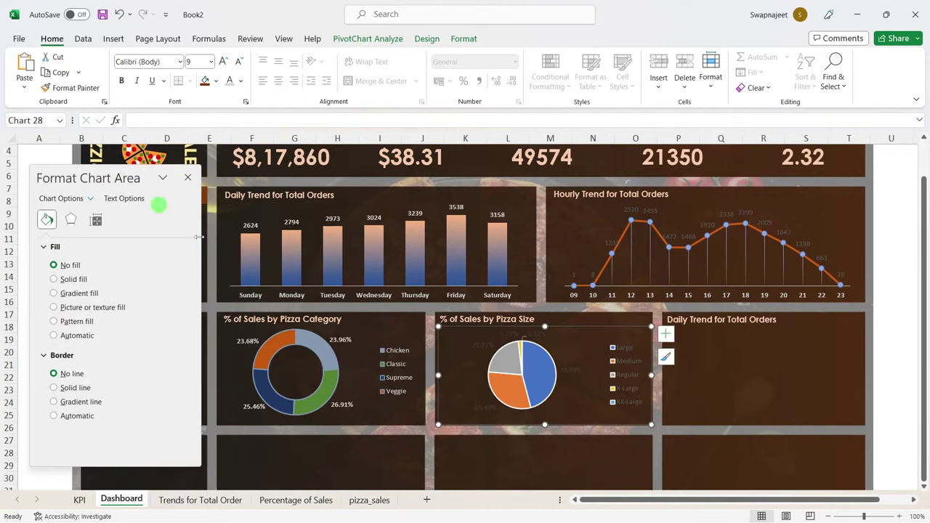
Step: Enlarge and centre the pie's plot area within the chart
{"action": "left_click", "coordinate": [569, 367]}
{"action": "left_click", "coordinate": [554, 354]}
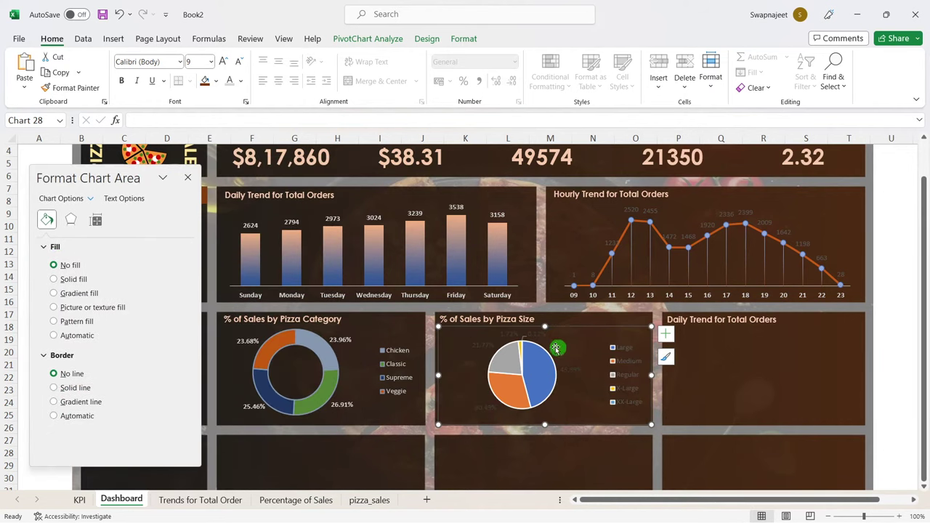
{"action": "left_click", "coordinate": [547, 350]}
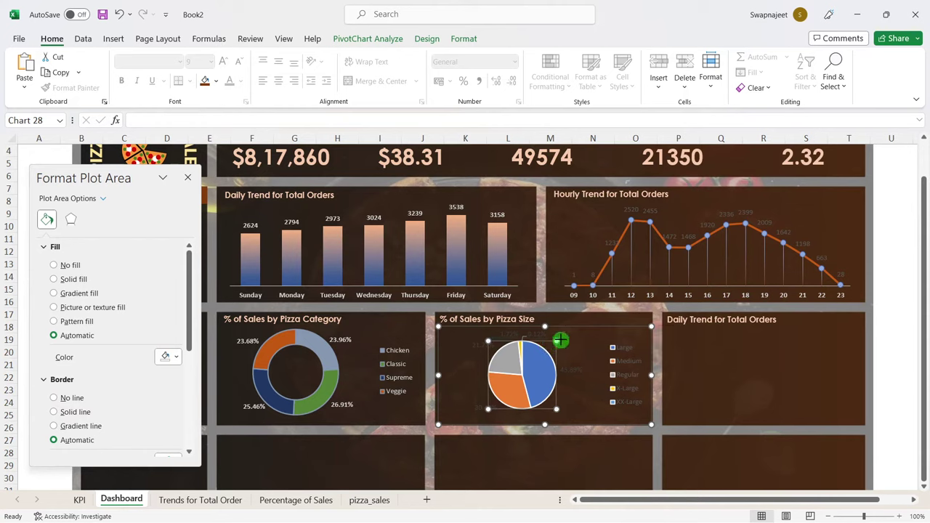
{"action": "left_click_drag", "start_coordinate": [557, 339], "coordinate": [564, 335]}
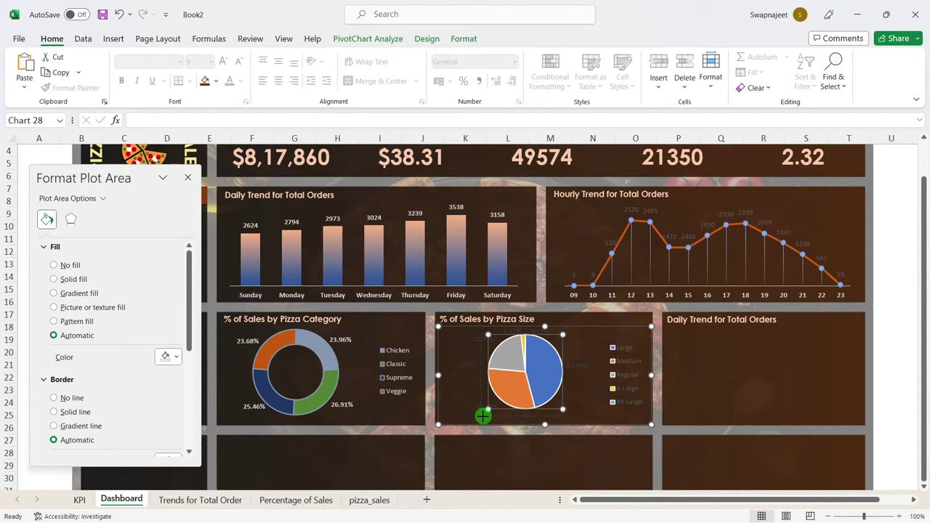
{"action": "left_click_drag", "start_coordinate": [475, 417], "coordinate": [475, 422]}
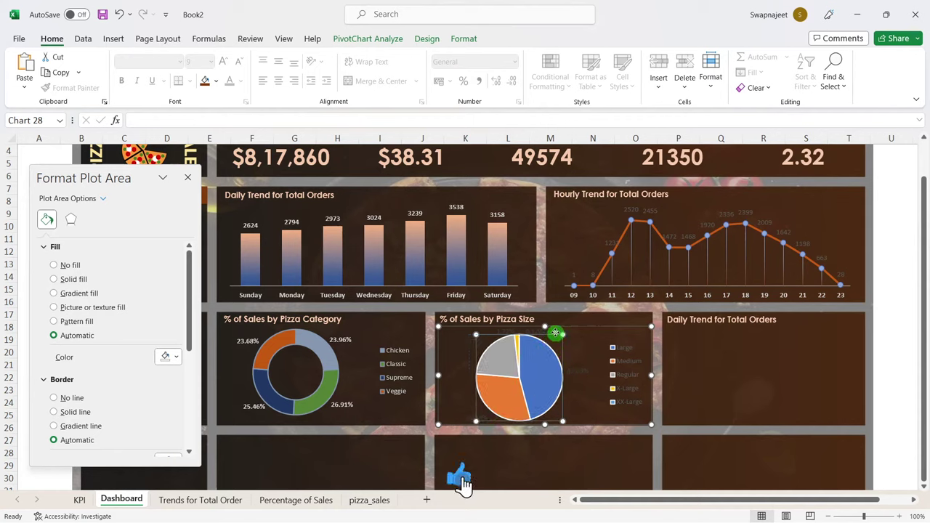
{"action": "left_click_drag", "start_coordinate": [550, 337], "coordinate": [555, 332]}
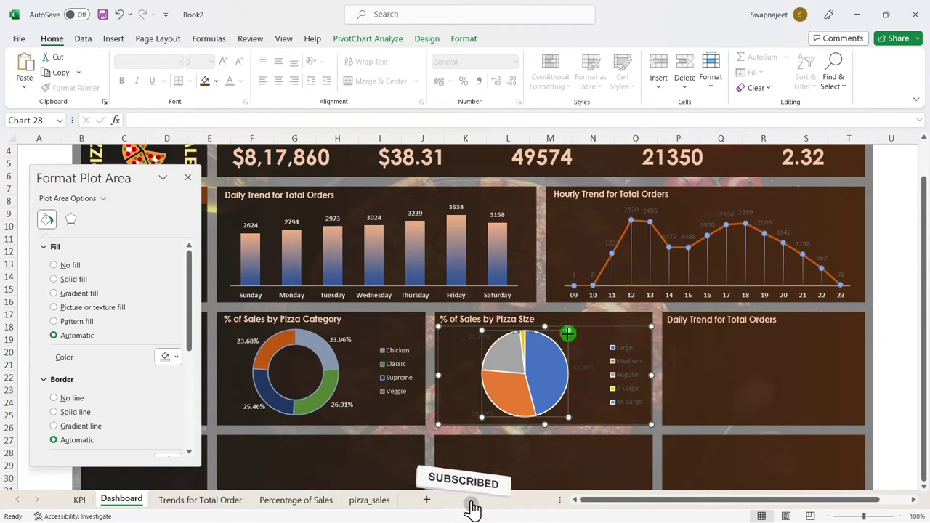
{"action": "left_click", "coordinate": [751, 378]}
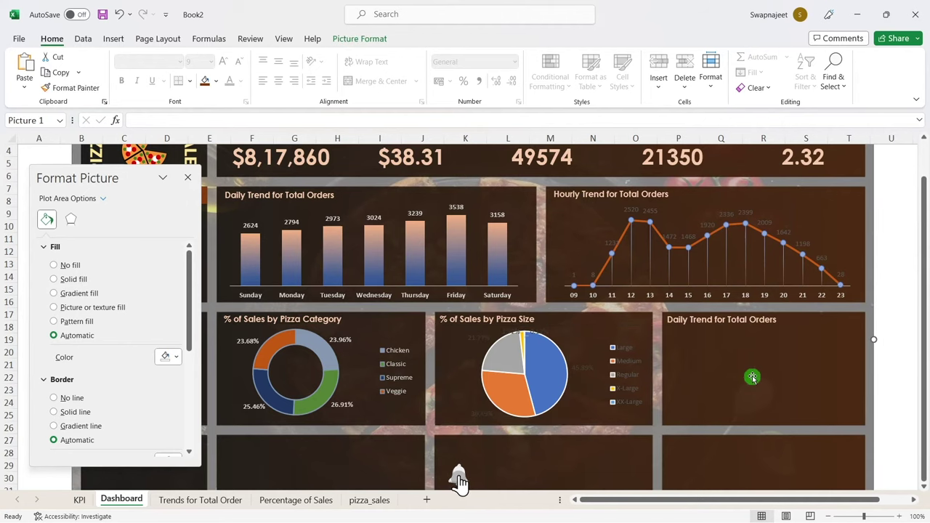
Step: Make the pie's data labels white and bold
{"action": "left_click", "coordinate": [468, 339]}
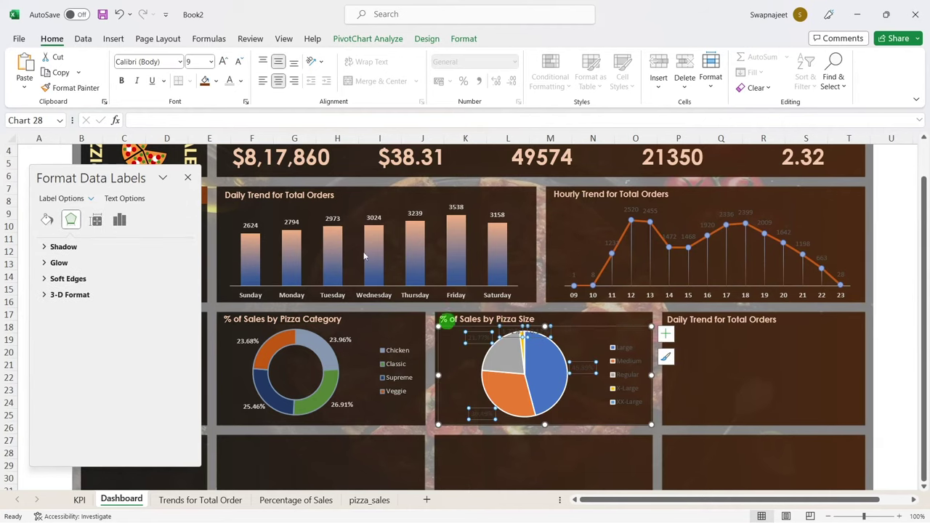
{"action": "left_click", "coordinate": [231, 82]}
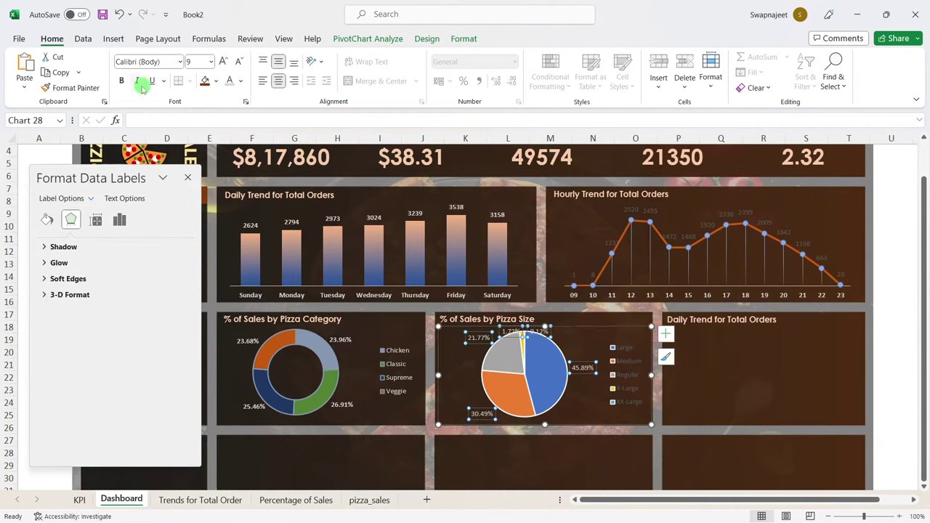
{"action": "left_click", "coordinate": [121, 81]}
{"action": "left_click", "coordinate": [763, 363]}
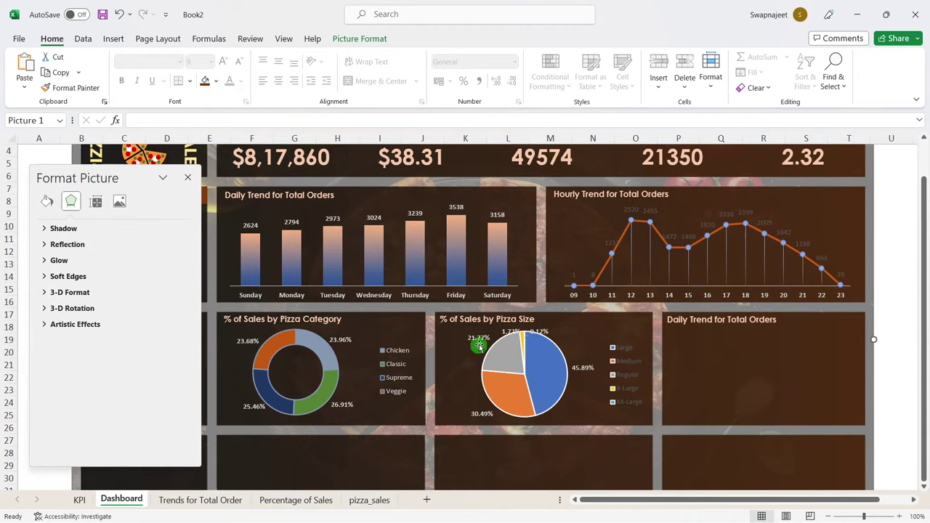
Step: Rotate the pie by setting the first-slice angle to 74°
{"action": "left_click", "coordinate": [557, 357]}
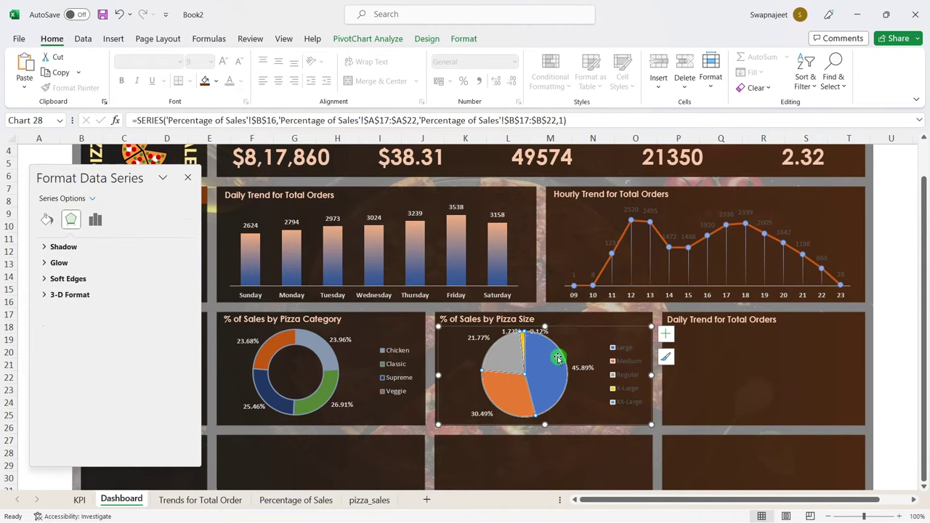
{"action": "left_click", "coordinate": [96, 219]}
{"action": "left_click", "coordinate": [179, 316]}
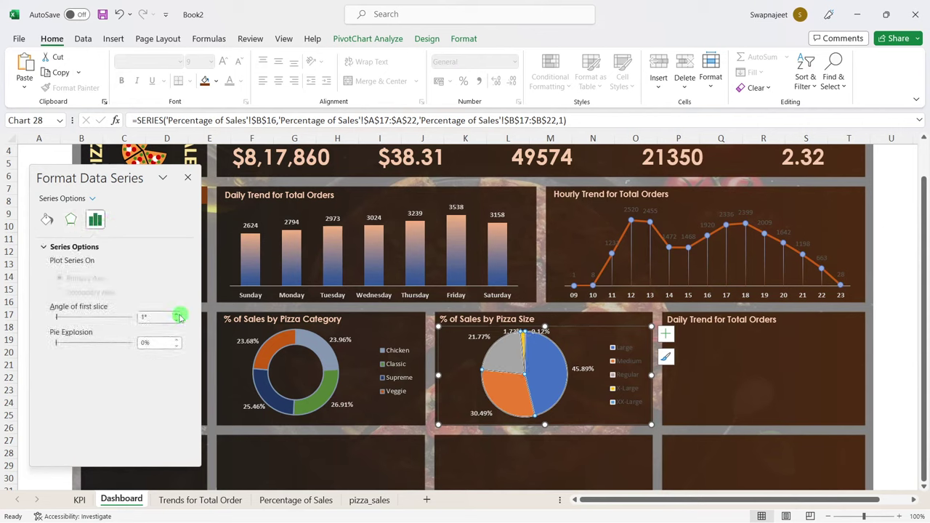
{"action": "left_click", "coordinate": [179, 316]}
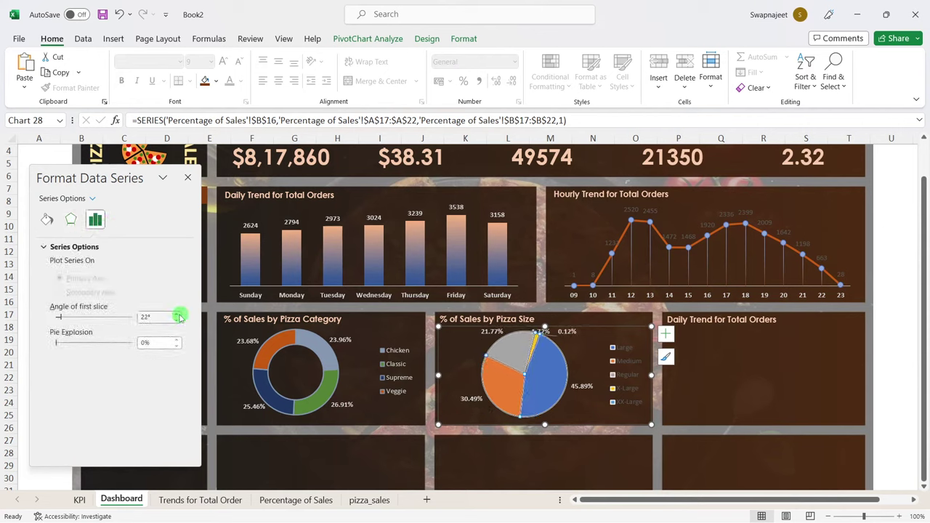
{"action": "left_click", "coordinate": [179, 315]}
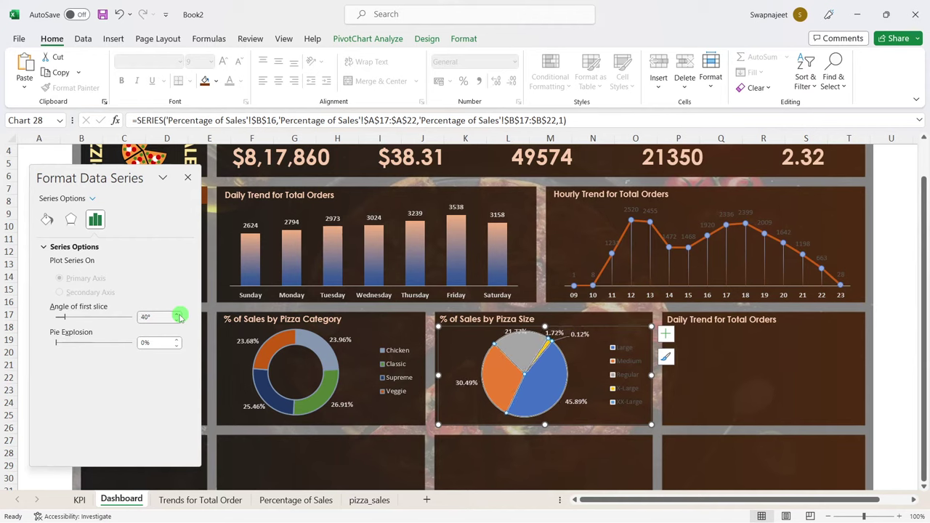
{"action": "left_click", "coordinate": [179, 315]}
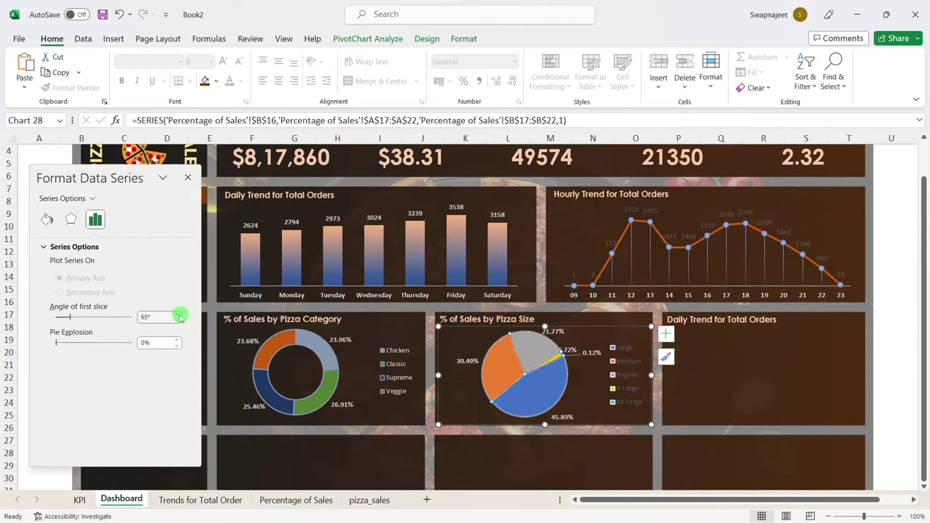
{"action": "left_click", "coordinate": [178, 315]}
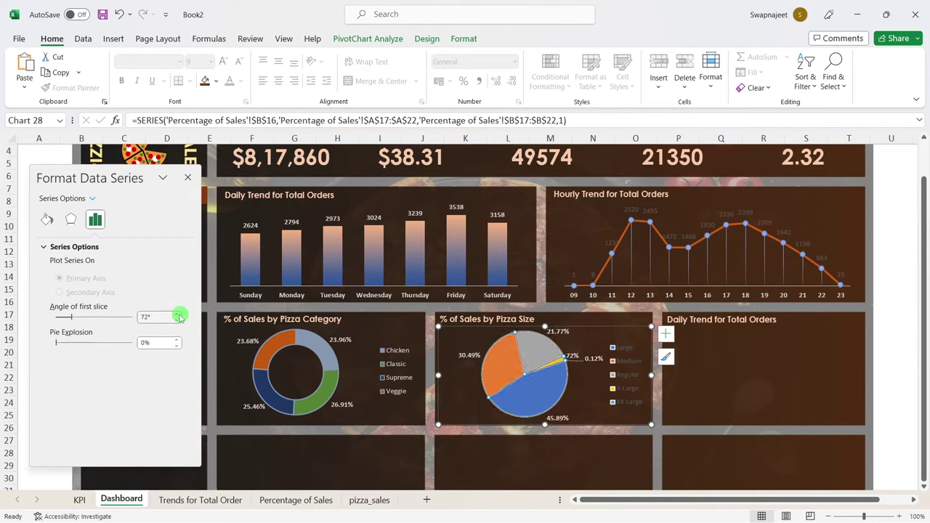
Step: Drag the 0.12% and 1.72% labels apart so they no longer overlap
{"action": "left_click", "coordinate": [594, 363]}
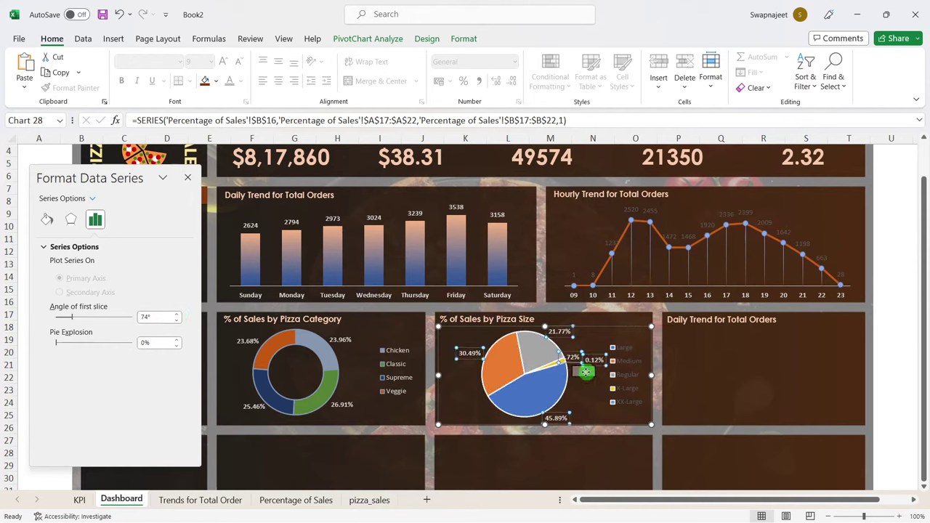
{"action": "left_click", "coordinate": [595, 358]}
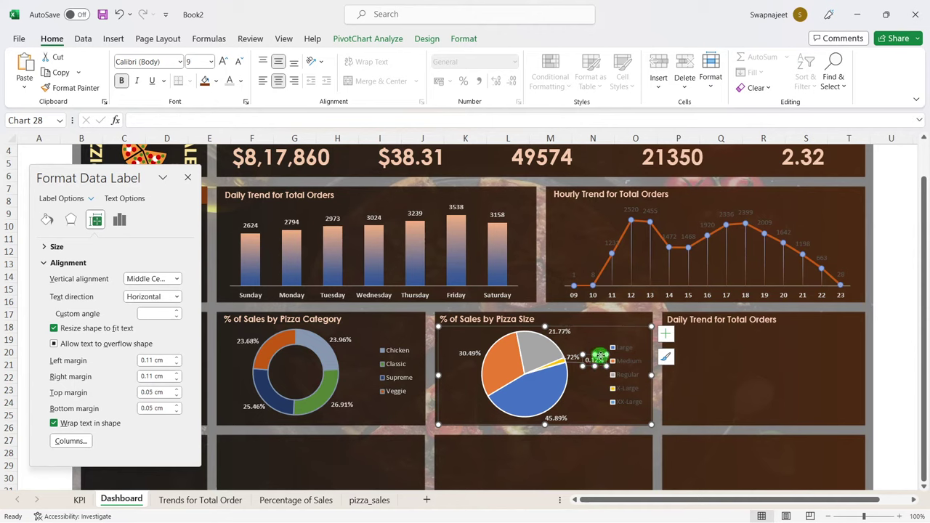
{"action": "left_click_drag", "start_coordinate": [598, 355], "coordinate": [588, 371]}
{"action": "left_click", "coordinate": [575, 356]}
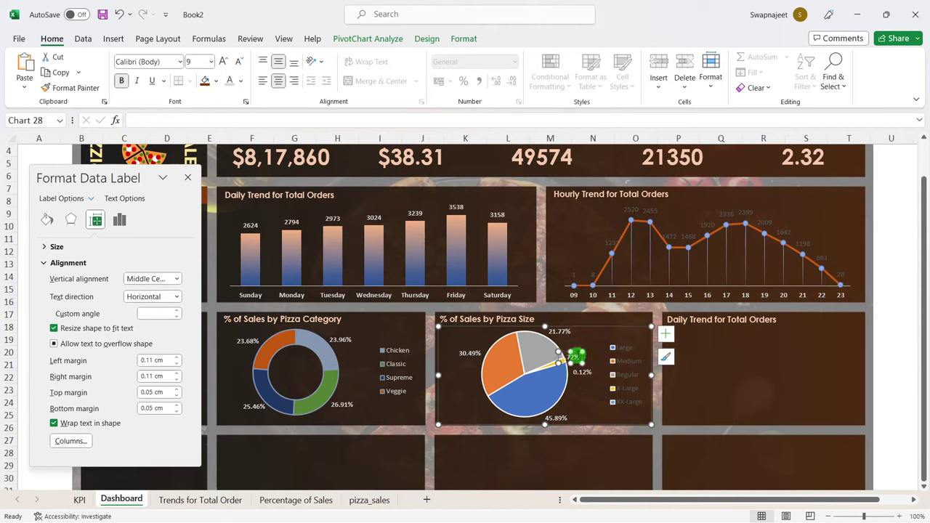
{"action": "left_click_drag", "start_coordinate": [573, 353], "coordinate": [582, 352]}
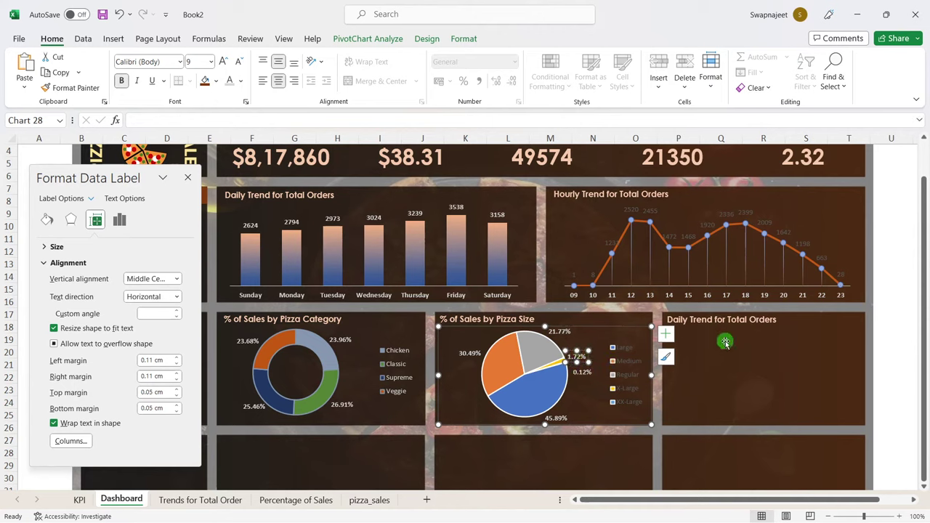
{"action": "left_click", "coordinate": [731, 337]}
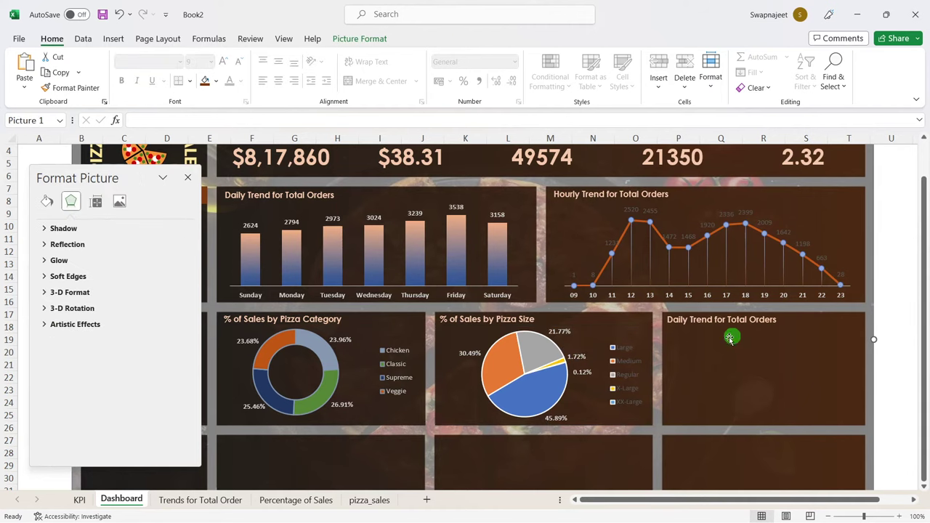
{"action": "left_click", "coordinate": [585, 368]}
{"action": "left_click", "coordinate": [581, 366]}
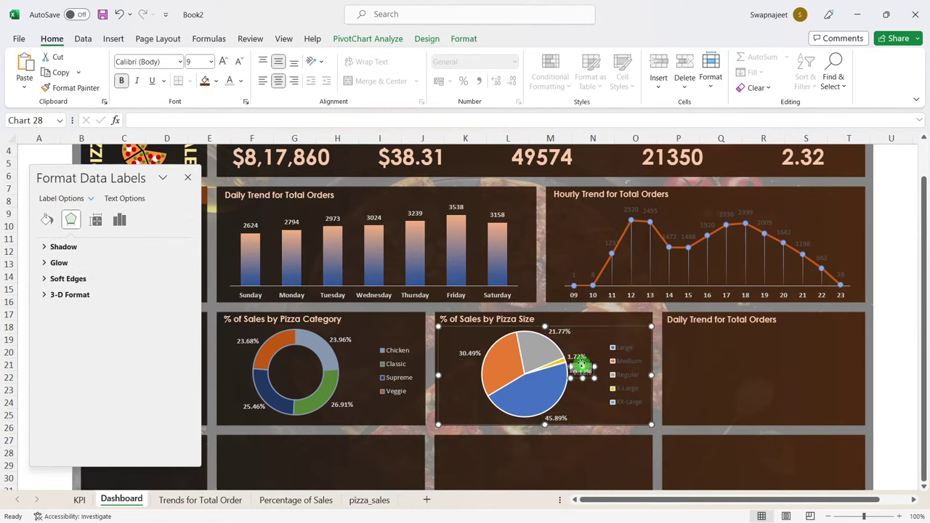
{"action": "left_click_drag", "start_coordinate": [582, 365], "coordinate": [582, 361]}
{"action": "left_click", "coordinate": [757, 367]}
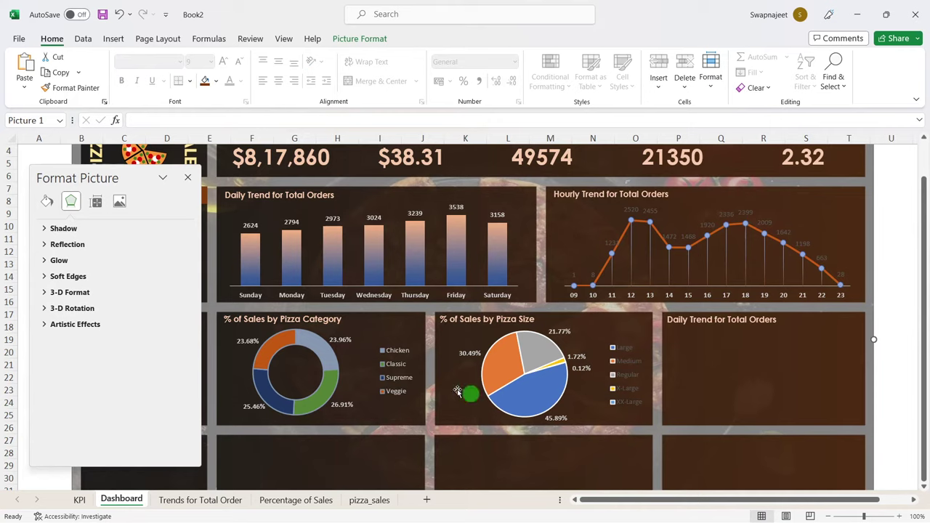
{"action": "left_click", "coordinate": [516, 366]}
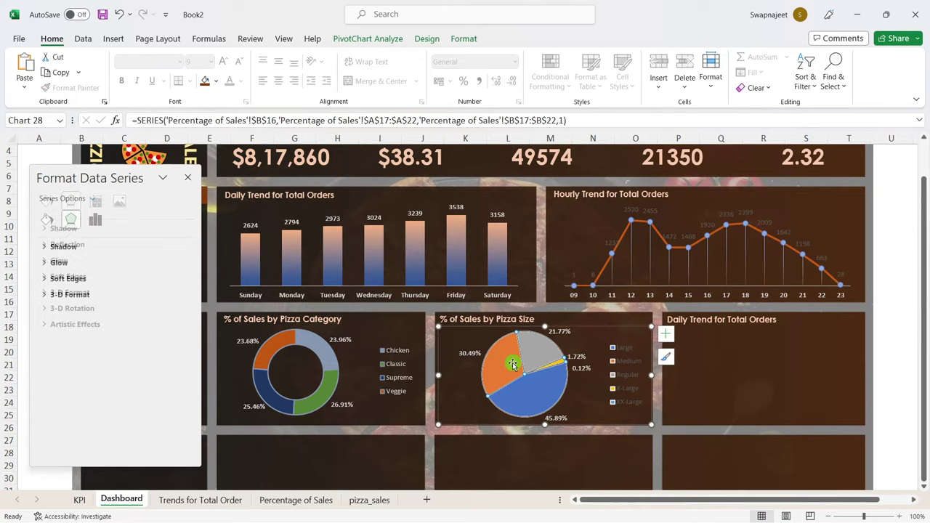
Step: Give all pie slices a solid dark grey border
{"action": "left_click", "coordinate": [47, 219]}
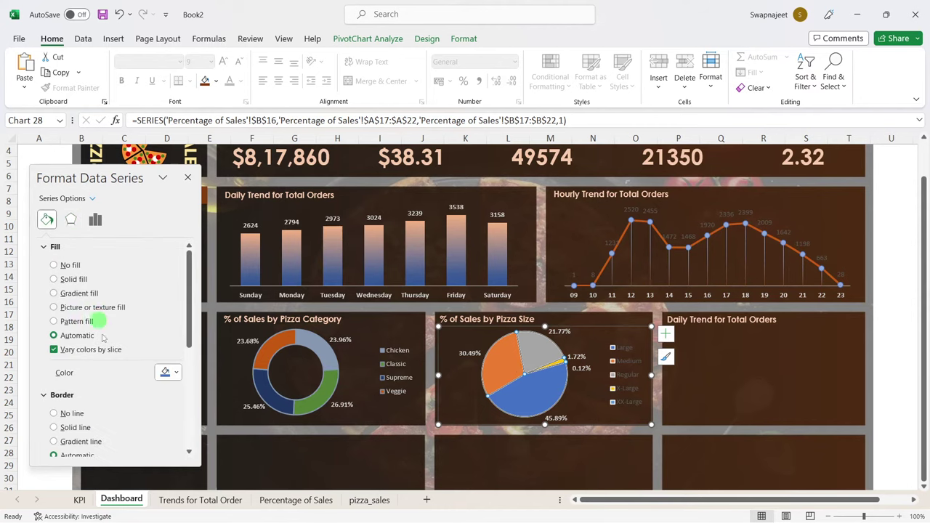
{"action": "scroll", "coordinate": [109, 342], "scroll_direction": "down", "scroll_amount": 1}
{"action": "scroll", "coordinate": [111, 358], "scroll_direction": "down", "scroll_amount": 1}
{"action": "left_click", "coordinate": [57, 311]}
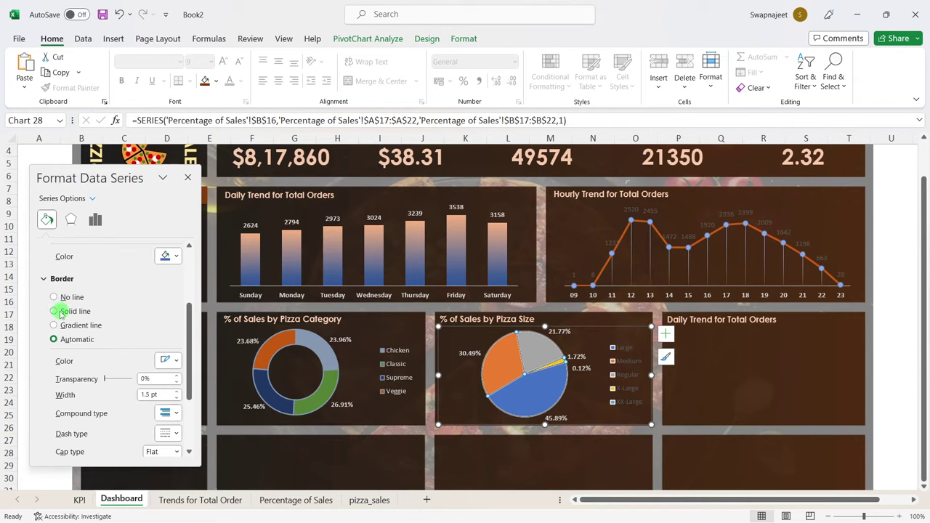
{"action": "left_click", "coordinate": [166, 361]}
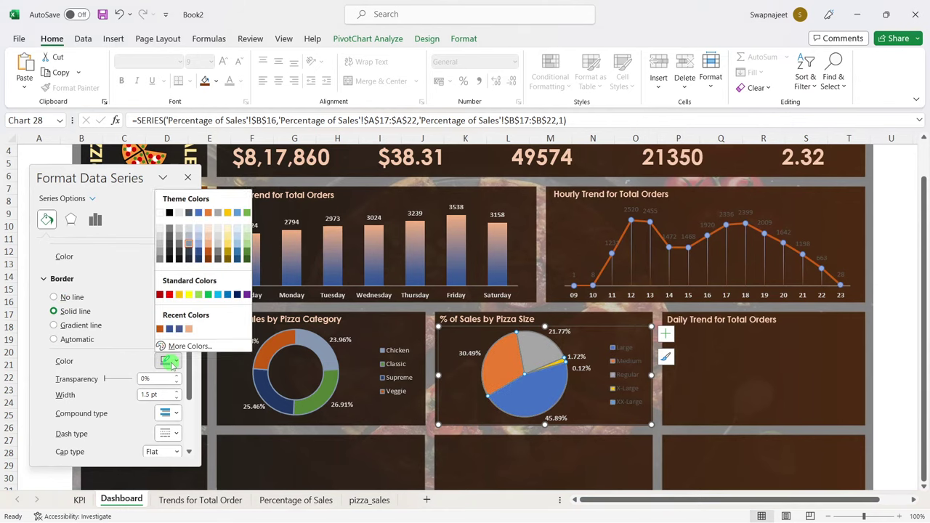
{"action": "left_click", "coordinate": [189, 247]}
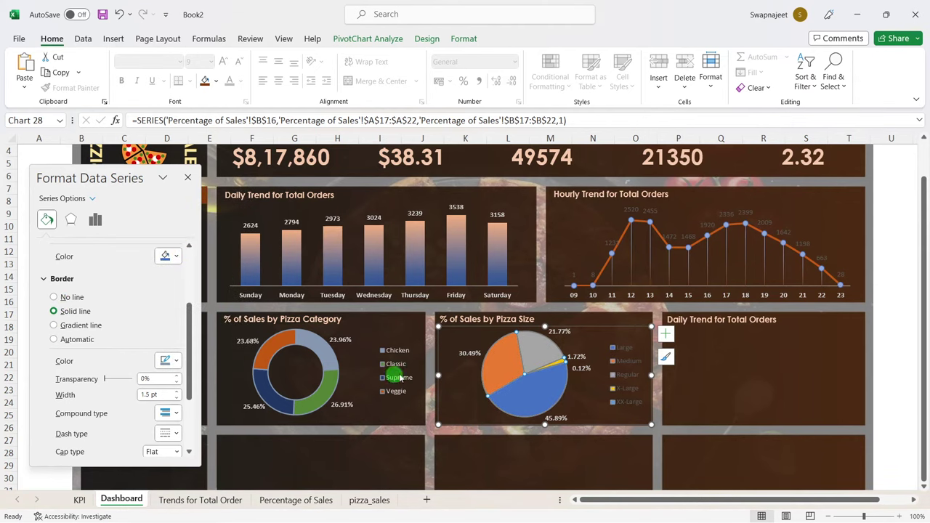
{"action": "mouse_move", "coordinate": [503, 365]}
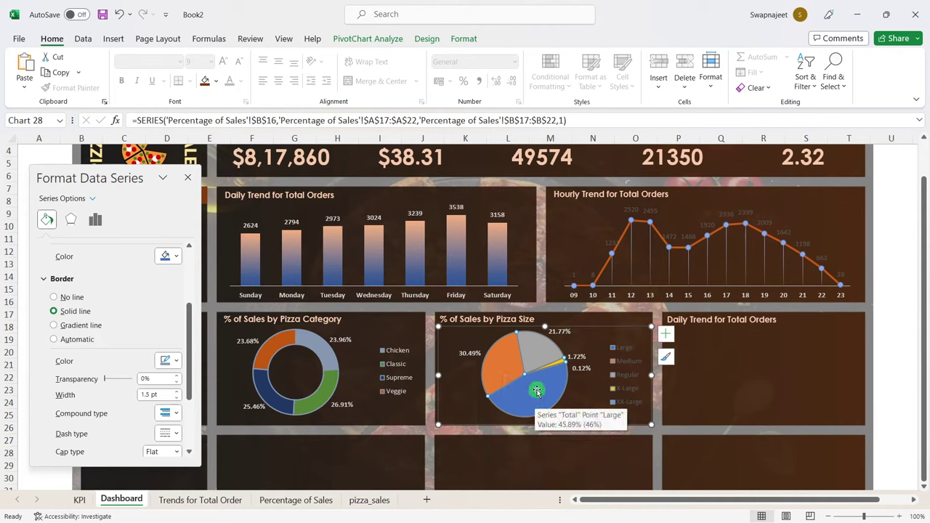
Step: Outline the Large slice in custom dark brown, hex #7f3a0b
{"action": "left_click", "coordinate": [536, 390]}
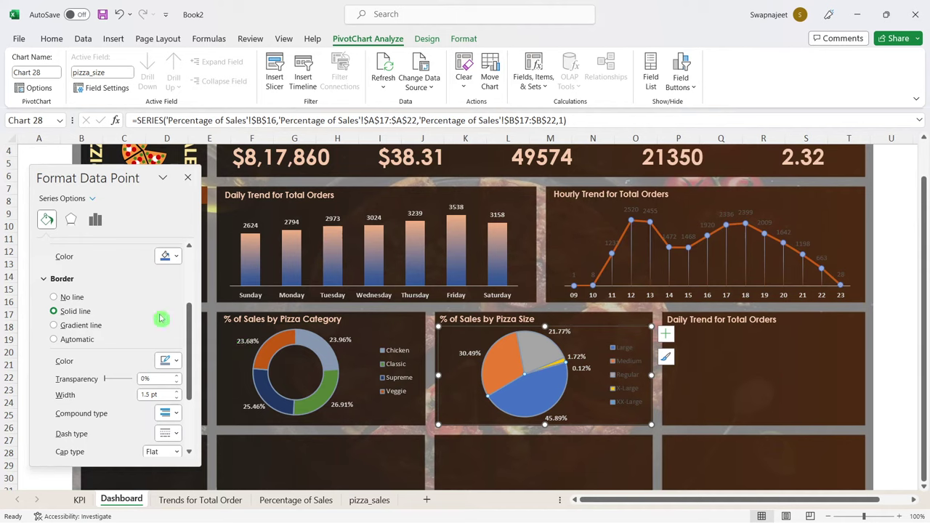
{"action": "scroll", "coordinate": [159, 316], "scroll_direction": "down", "scroll_amount": 2}
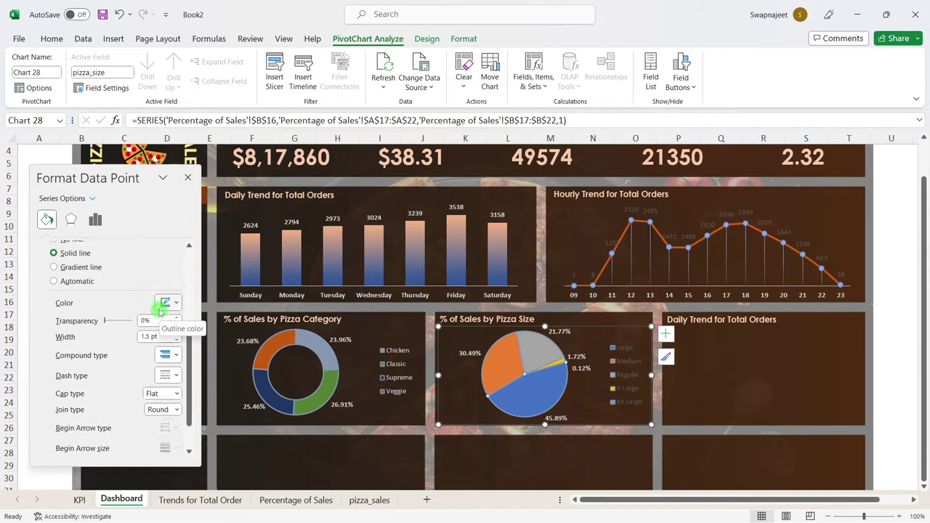
{"action": "left_click", "coordinate": [165, 304]}
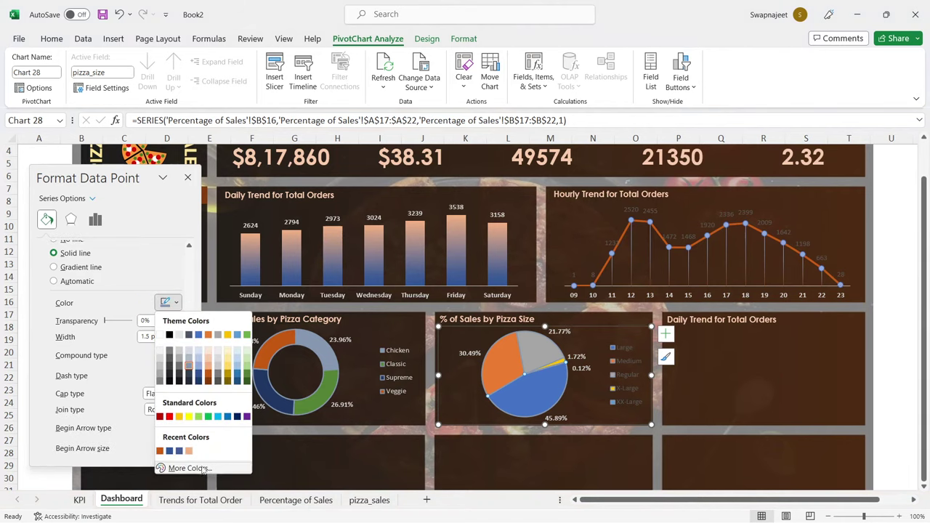
{"action": "left_click", "coordinate": [191, 466]}
{"action": "double_click", "coordinate": [623, 396]}
{"action": "type", "text": "#7f3a0b"}
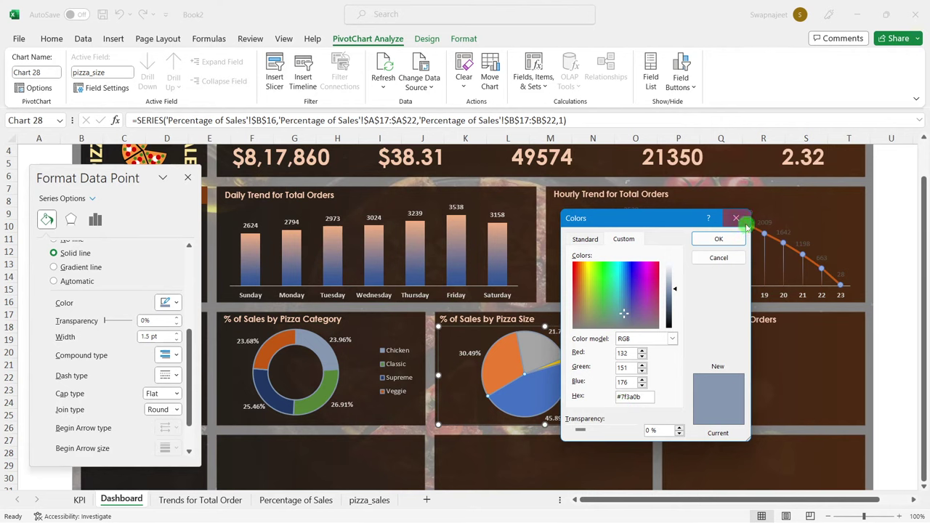
{"action": "left_click", "coordinate": [719, 239]}
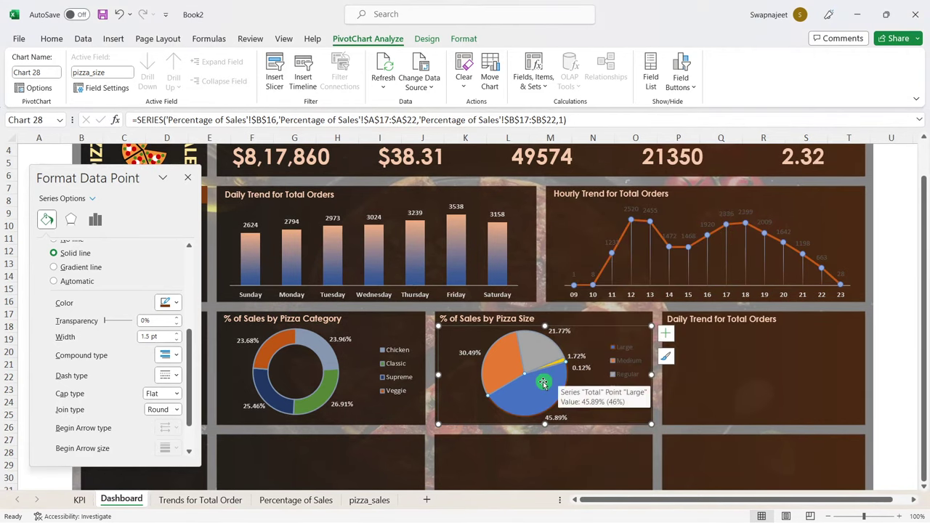
{"action": "left_click", "coordinate": [176, 302]}
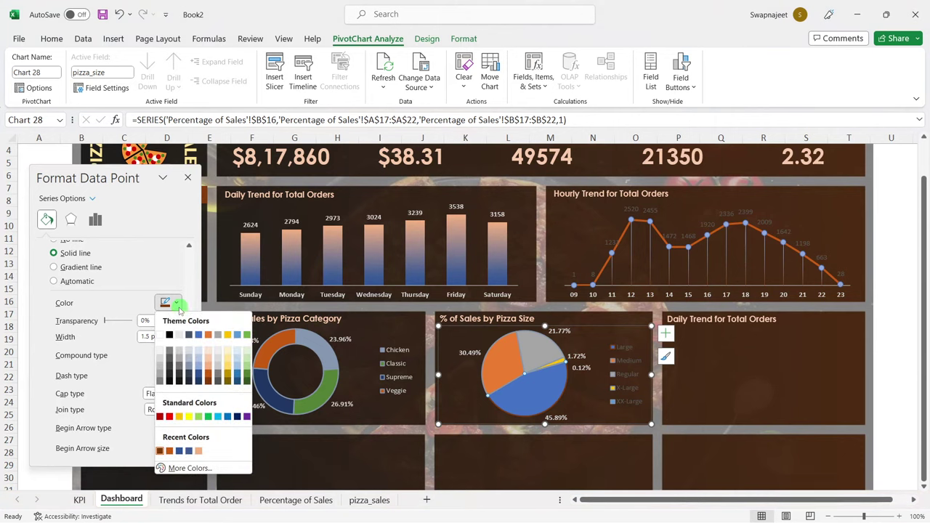
{"action": "left_click", "coordinate": [160, 452]}
Step: Fill the Pizza Size pie's Large slice with dark brown #7f3a0b
{"action": "left_click", "coordinate": [868, 386]}
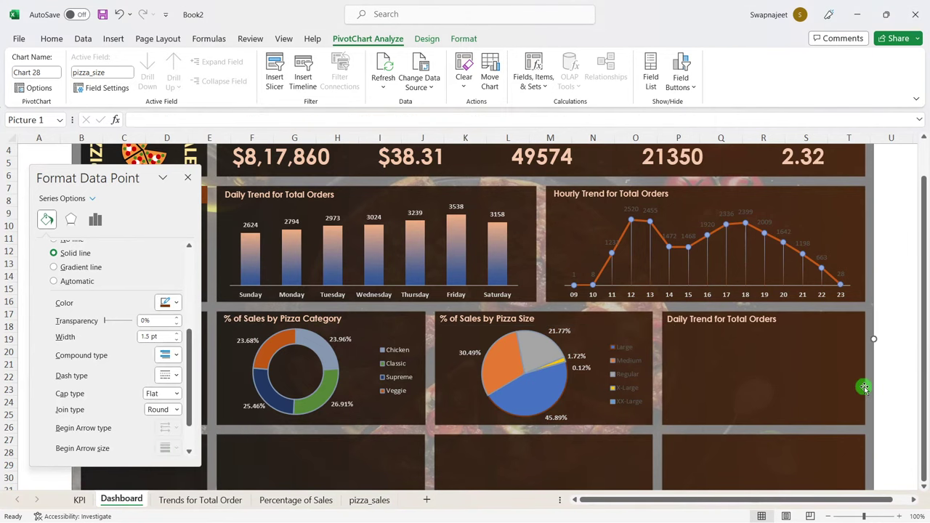
{"action": "key", "text": "Escape"}
{"action": "left_click", "coordinate": [526, 390]}
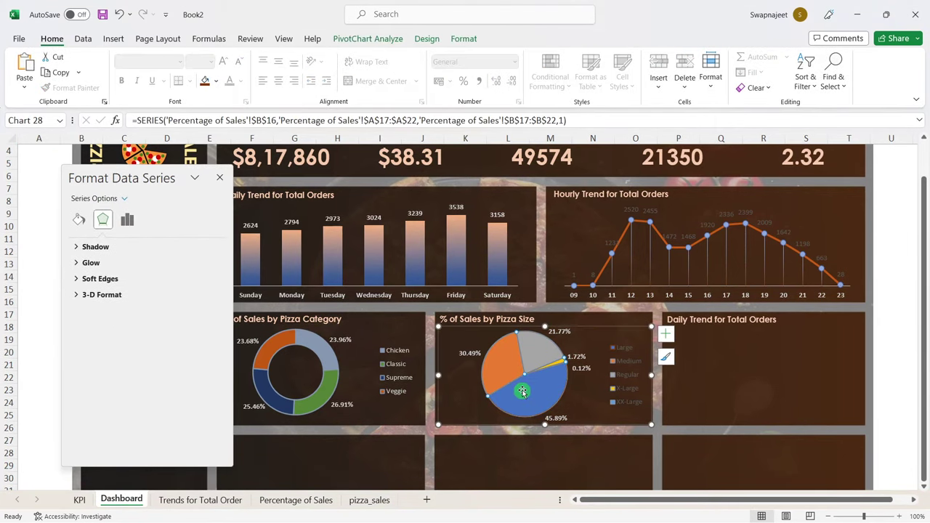
{"action": "left_click", "coordinate": [527, 390]}
{"action": "left_click", "coordinate": [79, 219]}
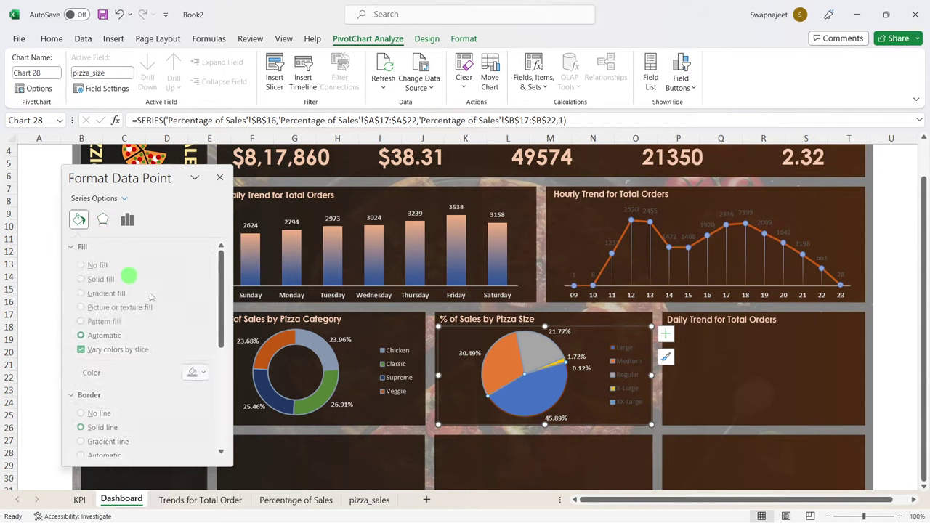
{"action": "left_click", "coordinate": [207, 373]}
{"action": "left_click", "coordinate": [207, 357]}
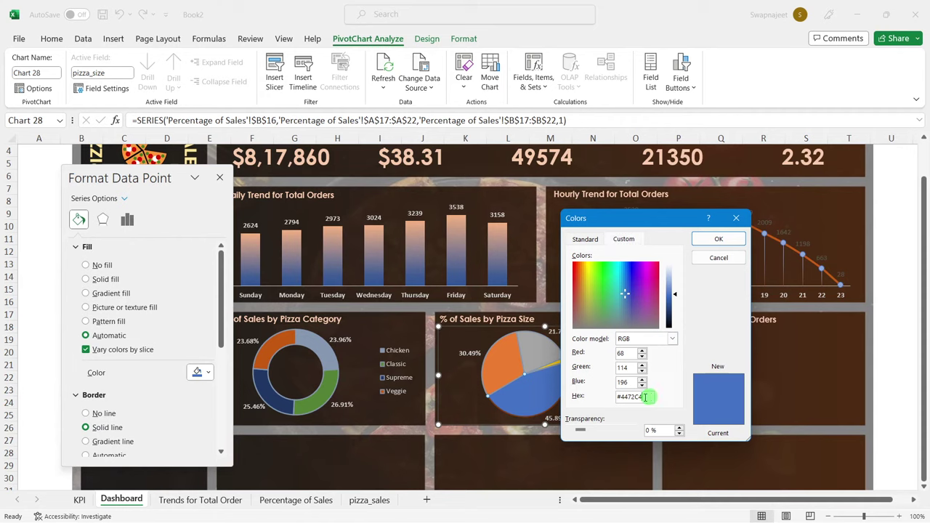
{"action": "left_click_drag", "start_coordinate": [652, 397], "coordinate": [615, 396]}
{"action": "type", "text": "#7f3a0b"}
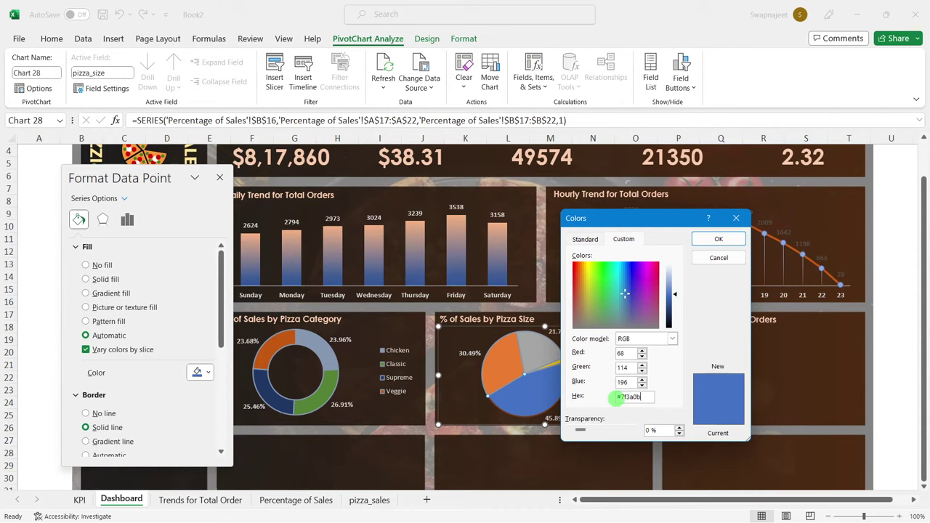
{"action": "left_click", "coordinate": [718, 239]}
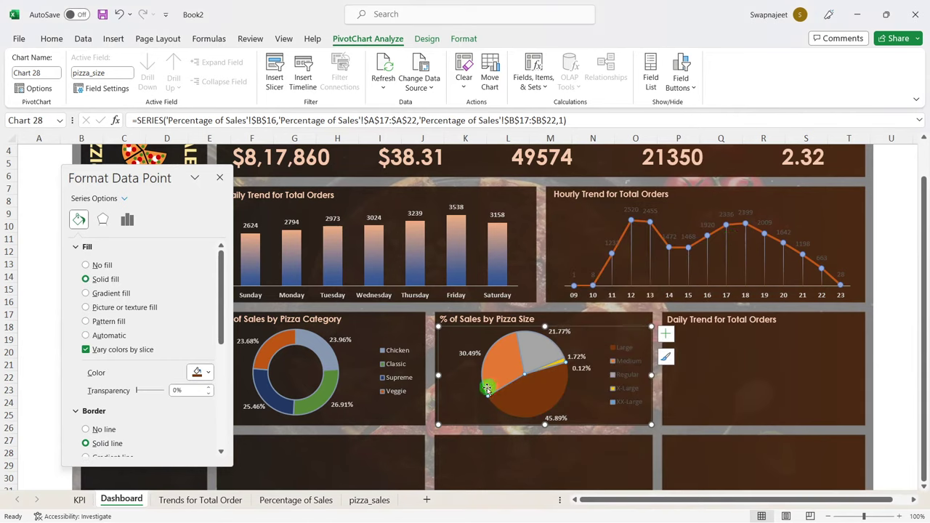
Step: Fill the Medium slice with burnt orange #cc5d12
{"action": "key", "text": "ctrl+z"}
{"action": "left_click", "coordinate": [197, 373]}
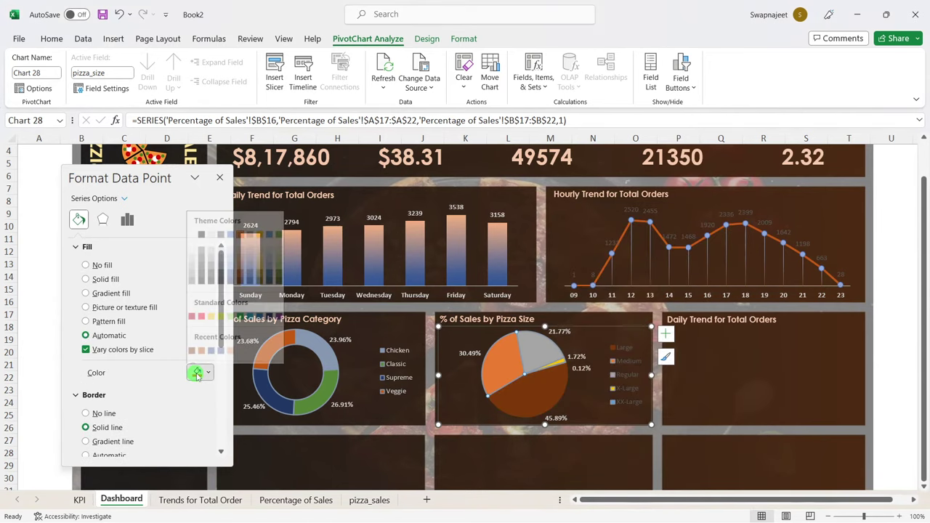
{"action": "left_click", "coordinate": [204, 360]}
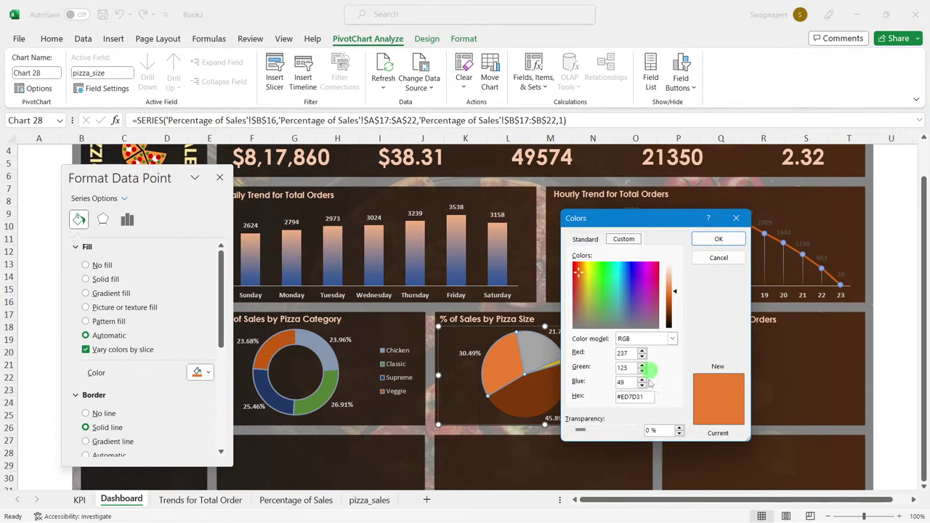
{"action": "double_click", "coordinate": [629, 397]}
{"action": "type", "text": "#cc5d12"}
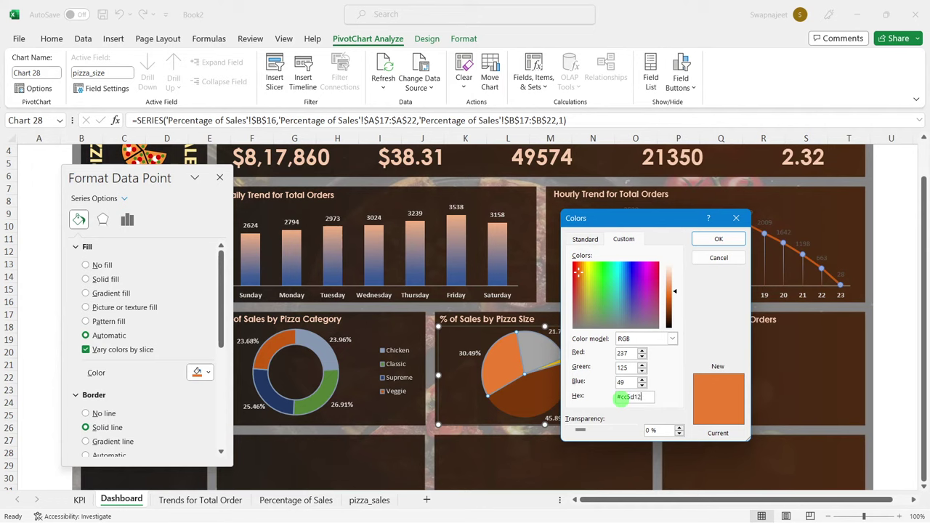
{"action": "left_click", "coordinate": [720, 239]}
{"action": "left_click", "coordinate": [805, 361]}
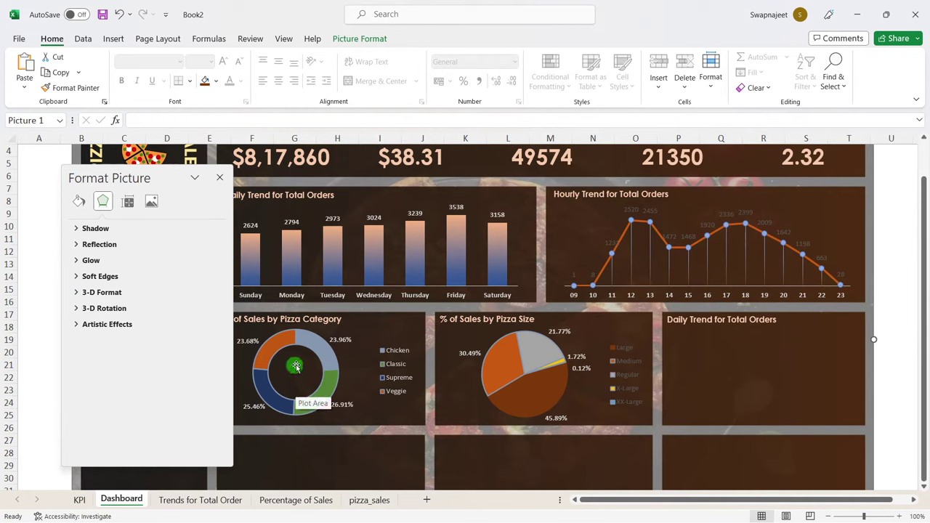
Step: Give the size pie's slices a new border colour
{"action": "left_click", "coordinate": [509, 361]}
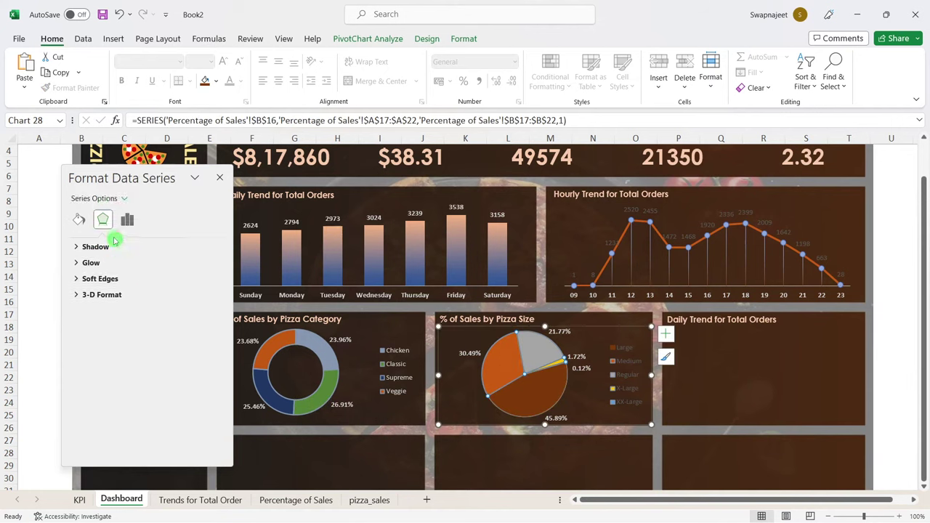
{"action": "left_click", "coordinate": [80, 219]}
{"action": "scroll", "coordinate": [176, 381], "scroll_direction": "down", "scroll_amount": 1}
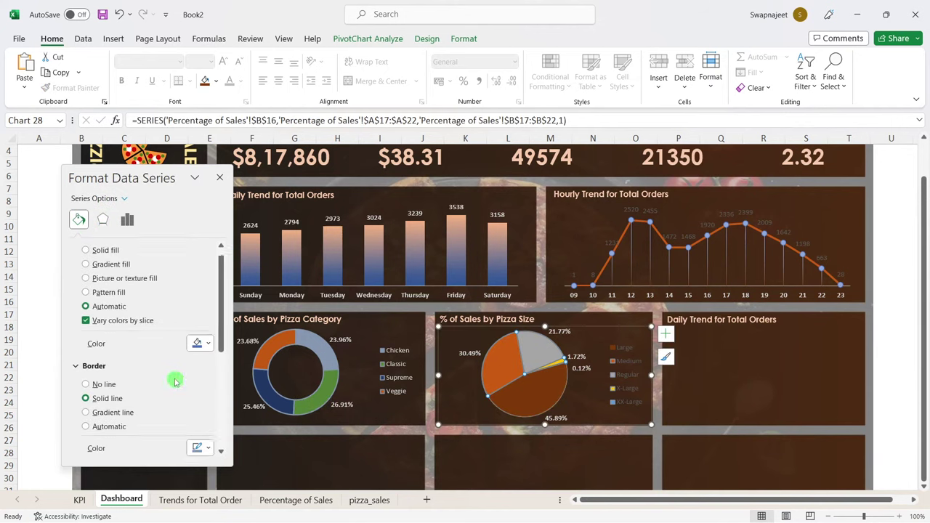
{"action": "scroll", "coordinate": [175, 381], "scroll_direction": "down", "scroll_amount": 2}
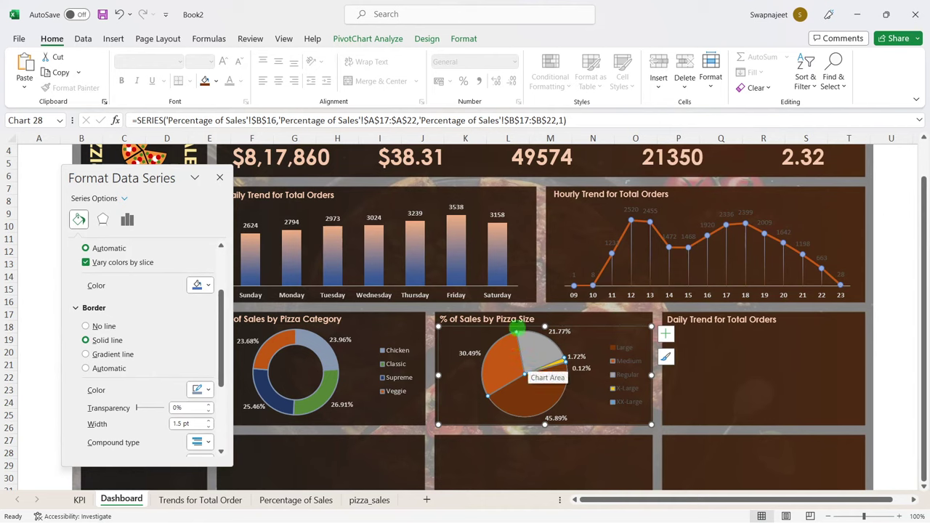
{"action": "left_click", "coordinate": [199, 390]}
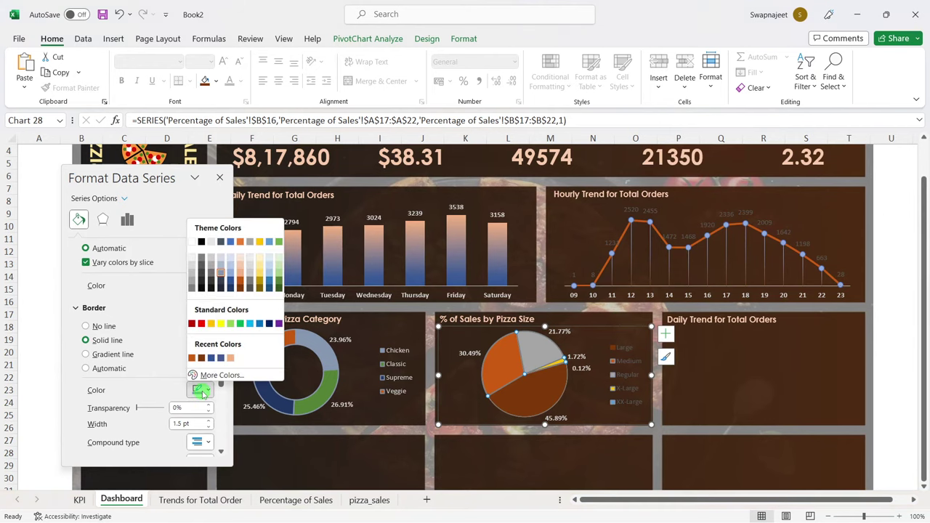
{"action": "left_click", "coordinate": [213, 278]}
Step: Give the category doughnut's slices a new border colour and make the size pie's legend white
{"action": "left_click", "coordinate": [264, 341]}
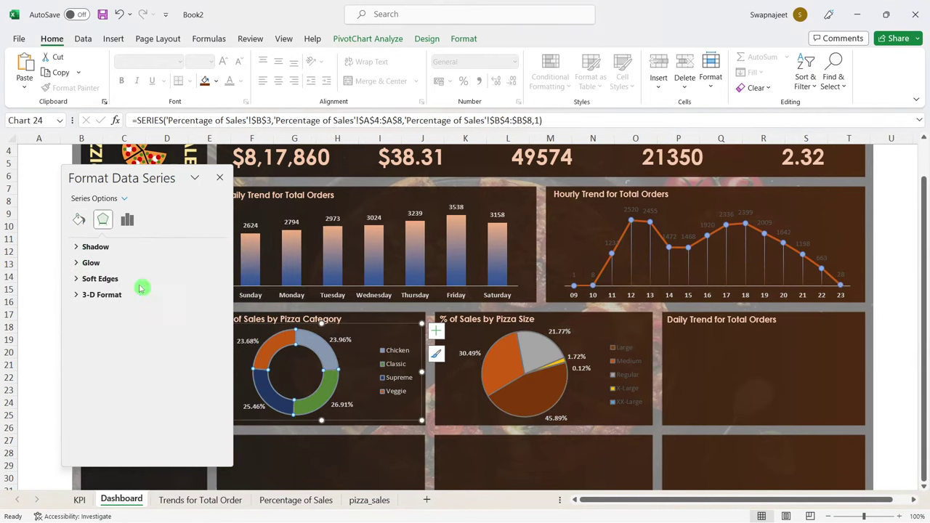
{"action": "left_click", "coordinate": [79, 219]}
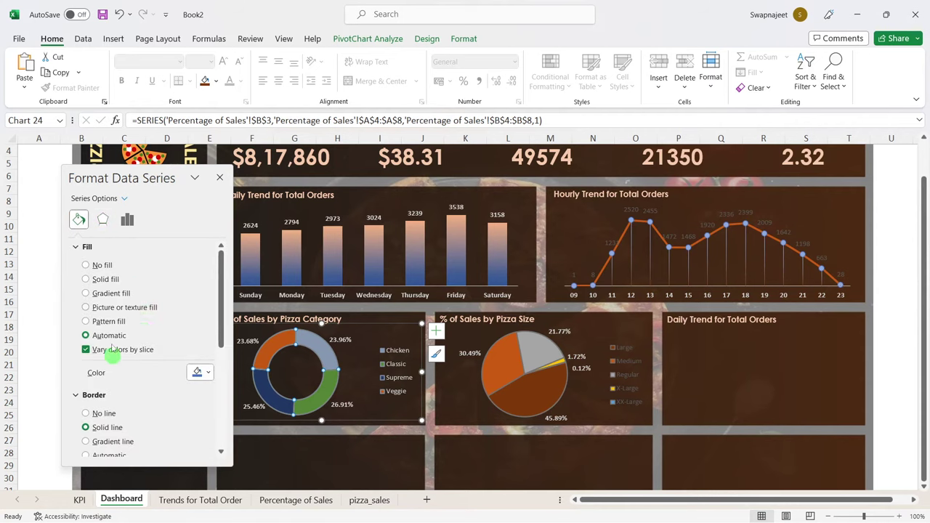
{"action": "scroll", "coordinate": [113, 351], "scroll_direction": "down", "scroll_amount": 2}
{"action": "scroll", "coordinate": [167, 389], "scroll_direction": "down", "scroll_amount": 1}
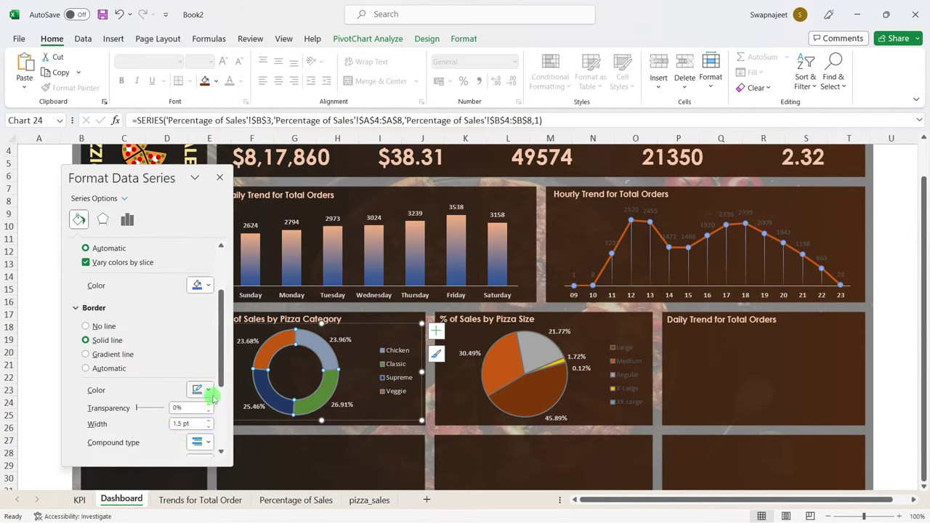
{"action": "left_click", "coordinate": [209, 391]}
{"action": "left_click", "coordinate": [211, 280]}
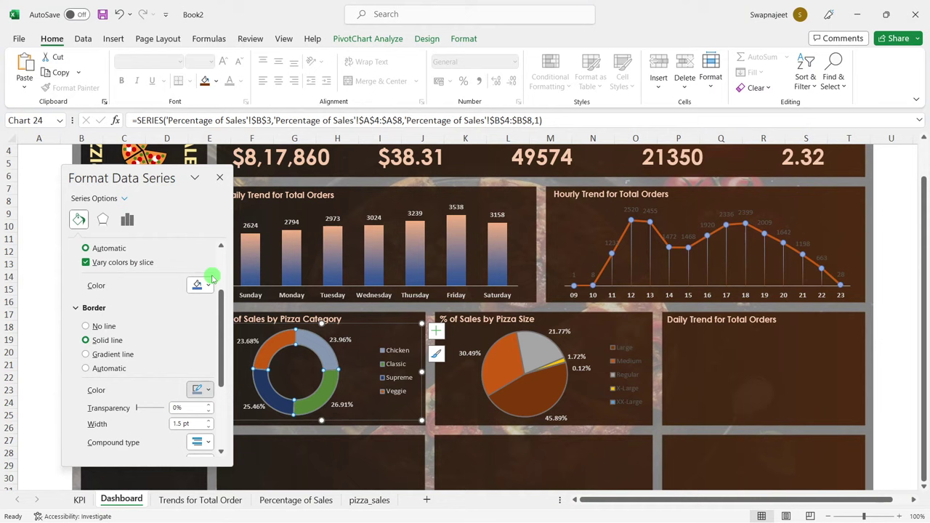
{"action": "left_click", "coordinate": [220, 177]}
{"action": "left_click", "coordinate": [885, 370]}
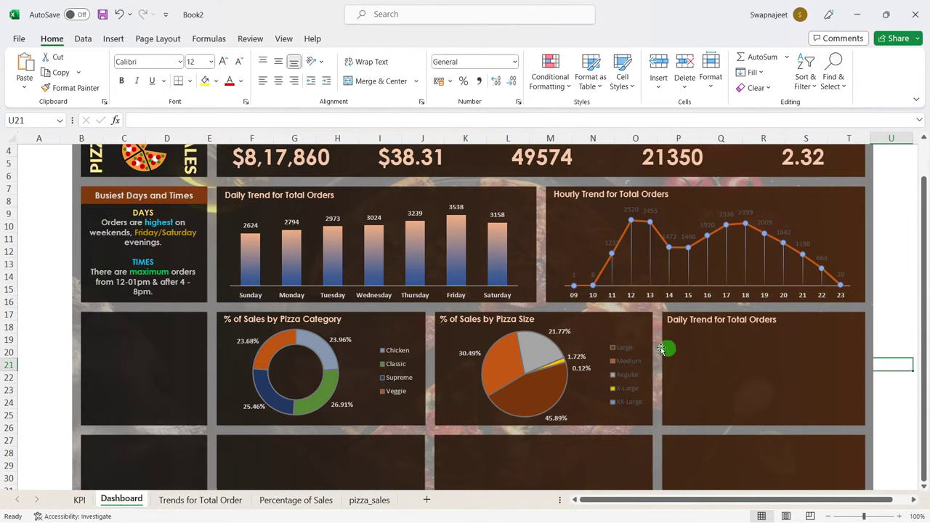
{"action": "left_click", "coordinate": [644, 367]}
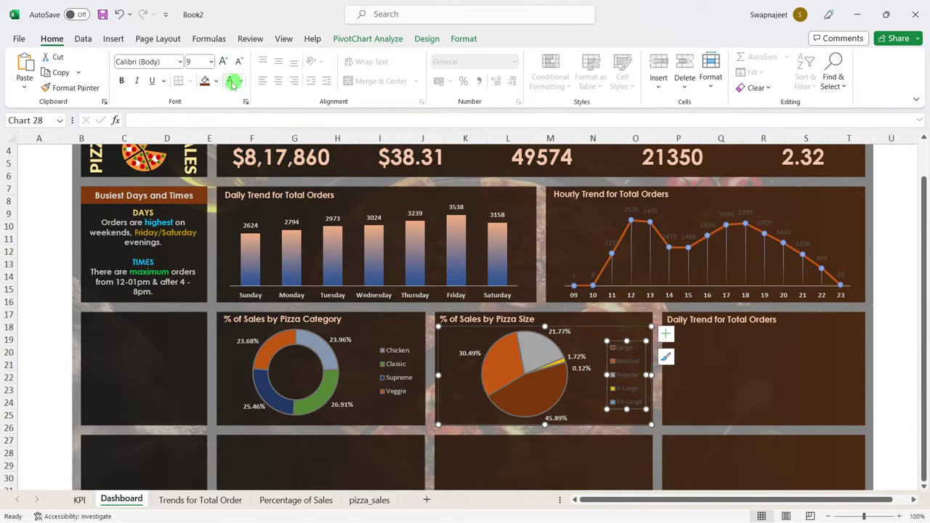
{"action": "left_click", "coordinate": [802, 364]}
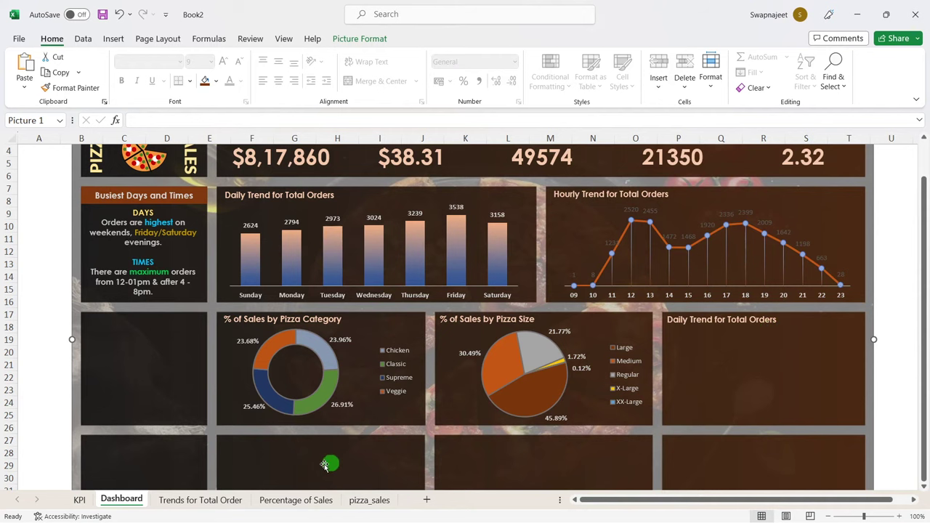
Step: Copy the pizzas-sold funnel chart from Percentage of Sales into the Dashboard's Daily Trend panel
{"action": "left_click", "coordinate": [284, 500]}
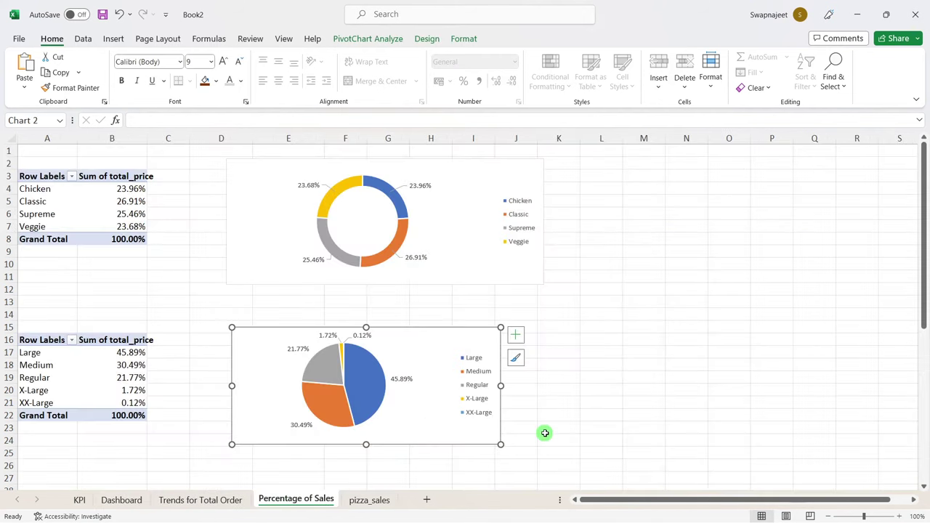
{"action": "scroll", "coordinate": [527, 384], "scroll_direction": "down", "scroll_amount": 3}
{"action": "left_click", "coordinate": [514, 343]}
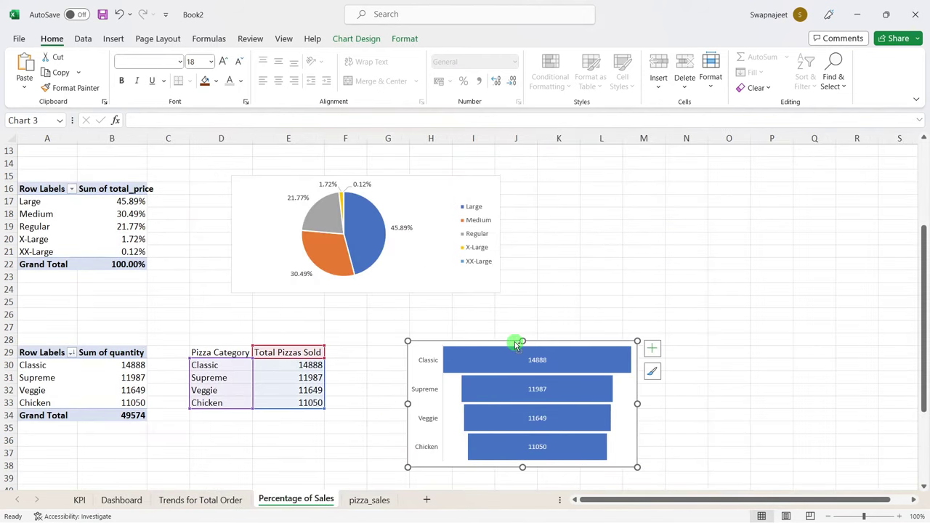
{"action": "left_click", "coordinate": [112, 500]}
{"action": "key", "text": "ctrl+v"}
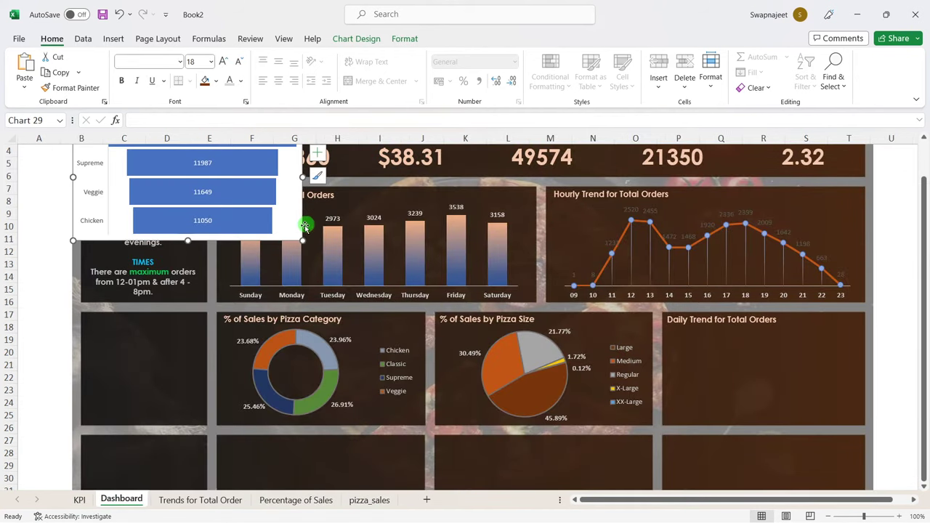
{"action": "left_click_drag", "start_coordinate": [305, 227], "coordinate": [810, 449]}
{"action": "left_click_drag", "start_coordinate": [634, 391], "coordinate": [668, 389]}
Step: Fit the funnel chart to its panel and give its chart area no fill and no border
{"action": "left_click", "coordinate": [764, 433]}
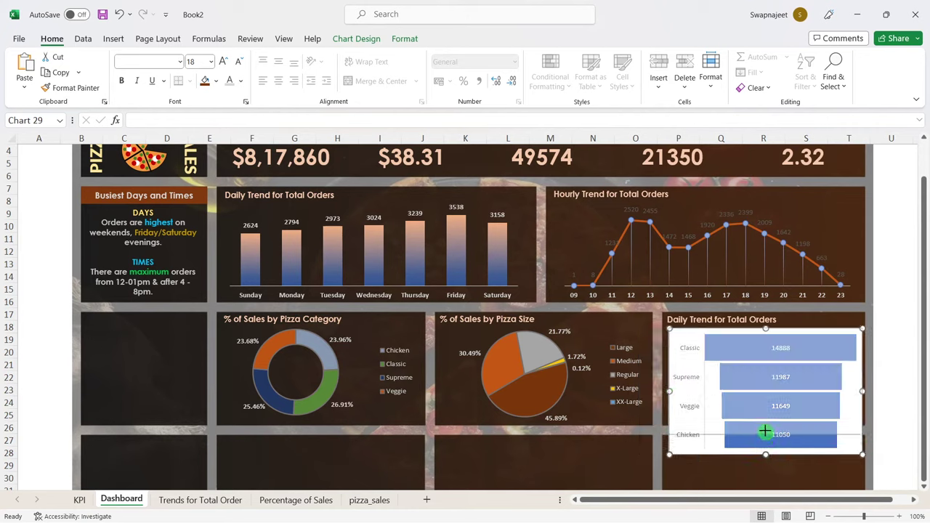
{"action": "left_click_drag", "start_coordinate": [766, 421], "coordinate": [766, 423]}
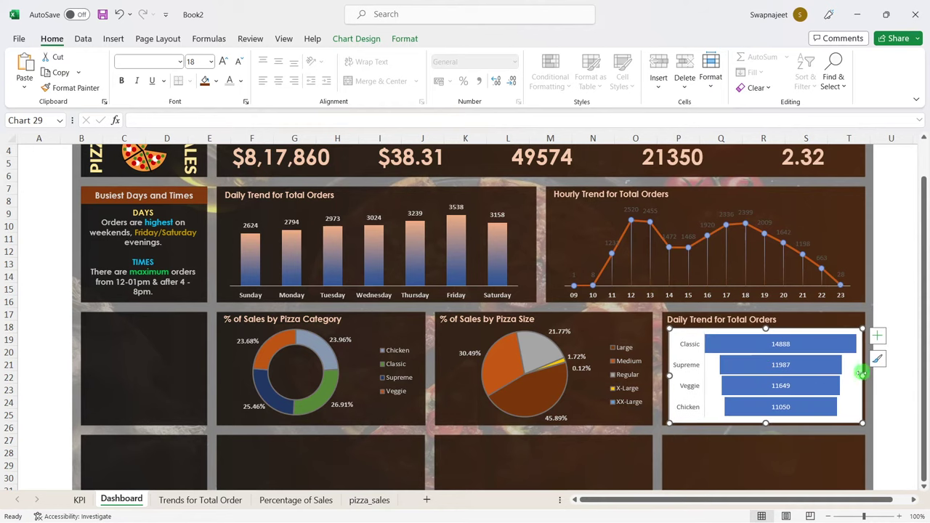
{"action": "right_click", "coordinate": [684, 336]}
{"action": "left_click", "coordinate": [736, 492]}
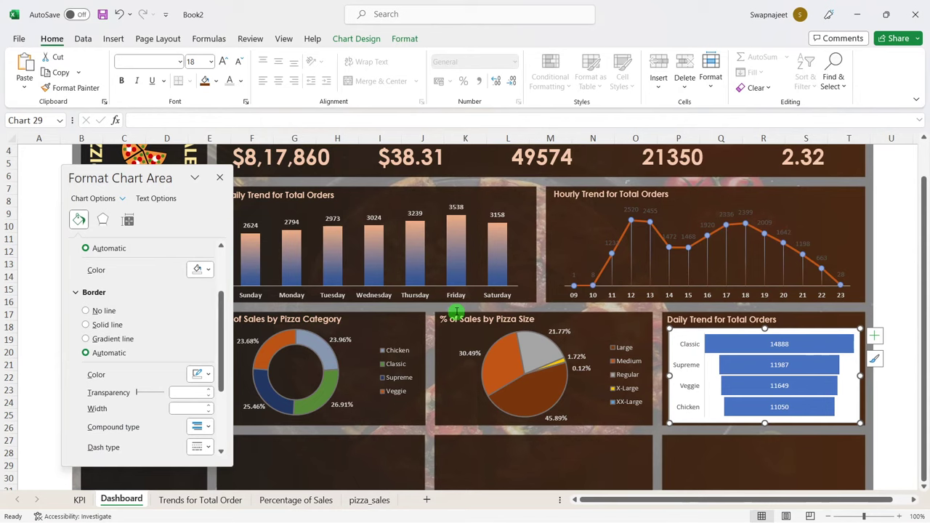
{"action": "scroll", "coordinate": [154, 289], "scroll_direction": "up", "scroll_amount": 2}
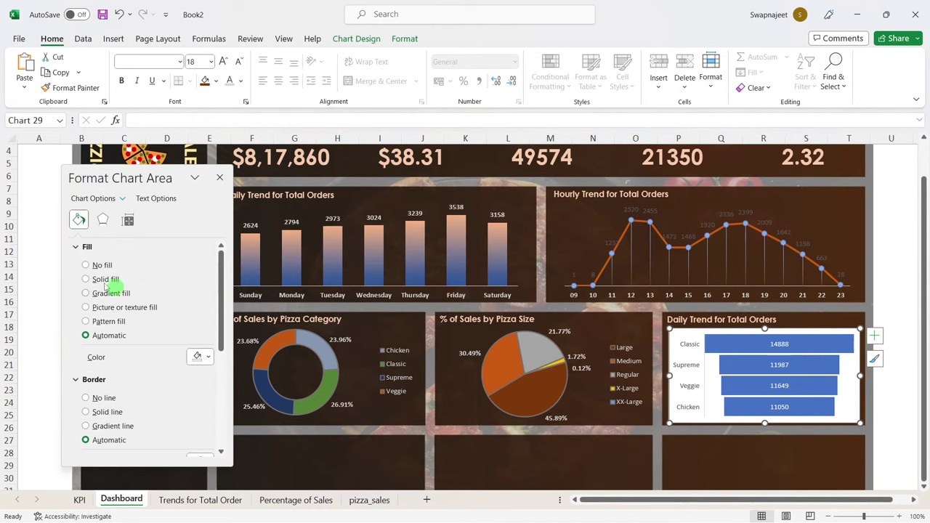
{"action": "left_click", "coordinate": [85, 265]}
{"action": "left_click", "coordinate": [107, 374]}
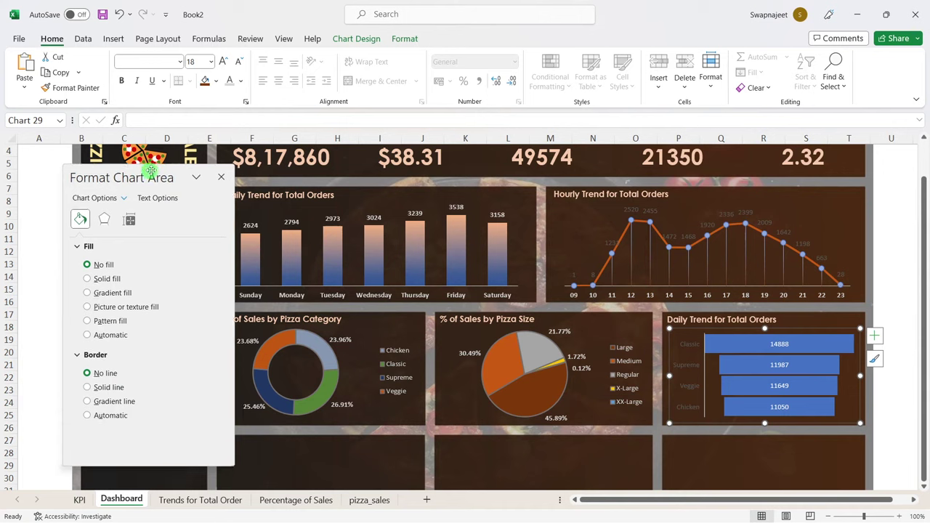
{"action": "left_click_drag", "start_coordinate": [133, 196], "coordinate": [313, 196]}
Step: Remove the funnel chart's category axis line
{"action": "left_click", "coordinate": [705, 387]}
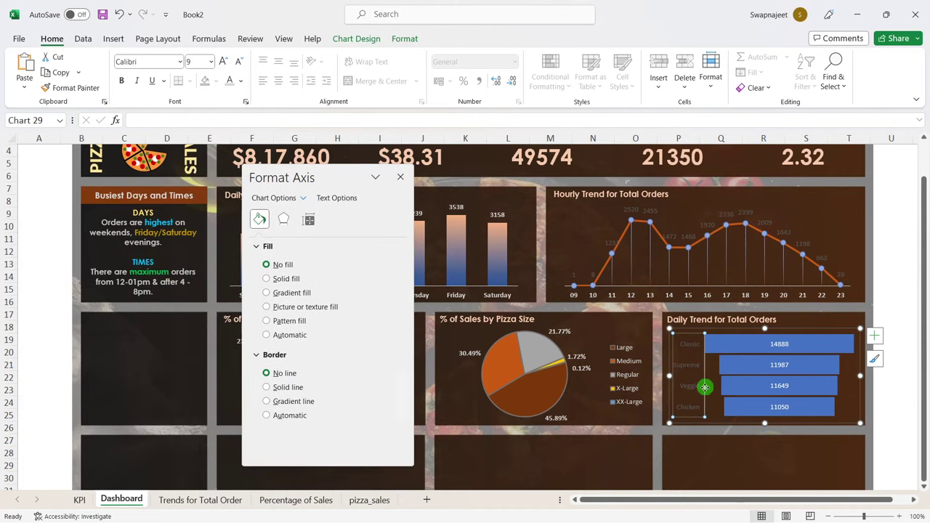
{"action": "scroll", "coordinate": [305, 367], "scroll_direction": "down", "scroll_amount": 1}
{"action": "left_click", "coordinate": [275, 369]}
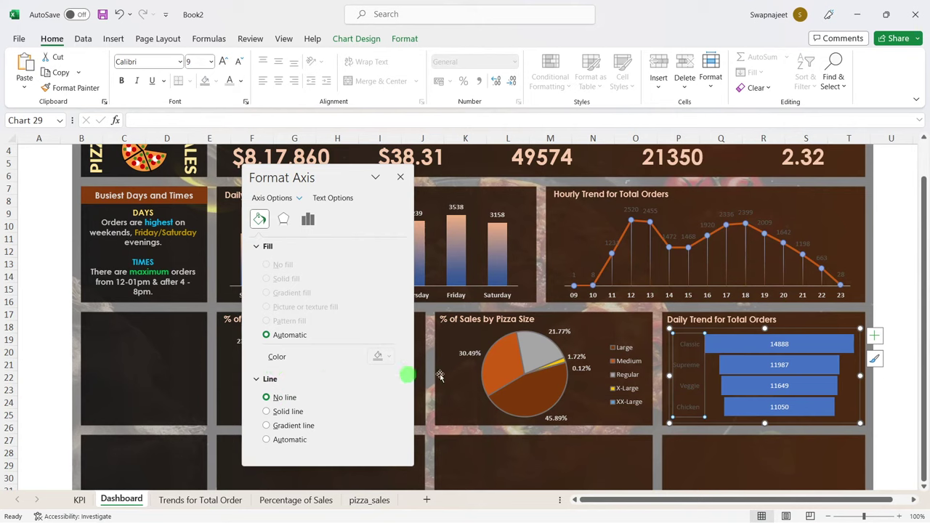
Step: Set the funnel bars' gradient fill angle to 0°
{"action": "left_click", "coordinate": [799, 345]}
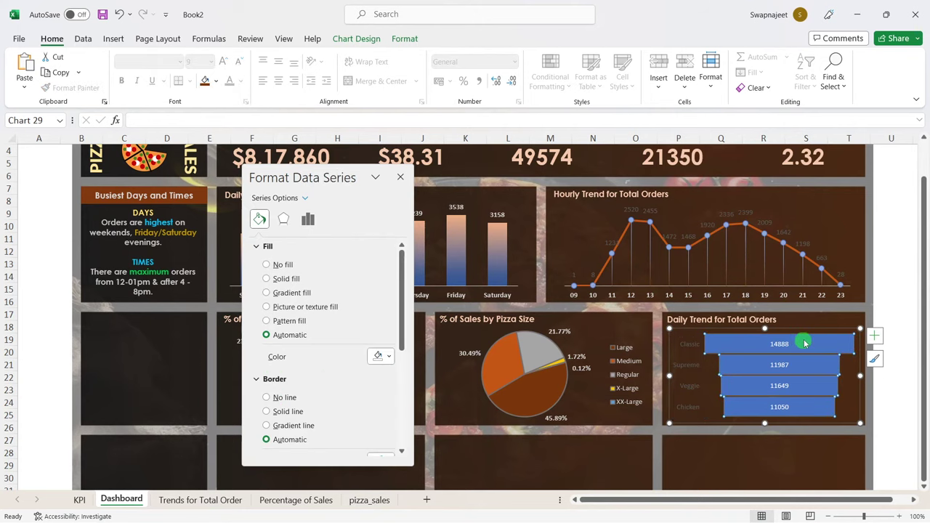
{"action": "mouse_move", "coordinate": [807, 342]}
{"action": "scroll", "coordinate": [331, 325], "scroll_direction": "down", "scroll_amount": 2}
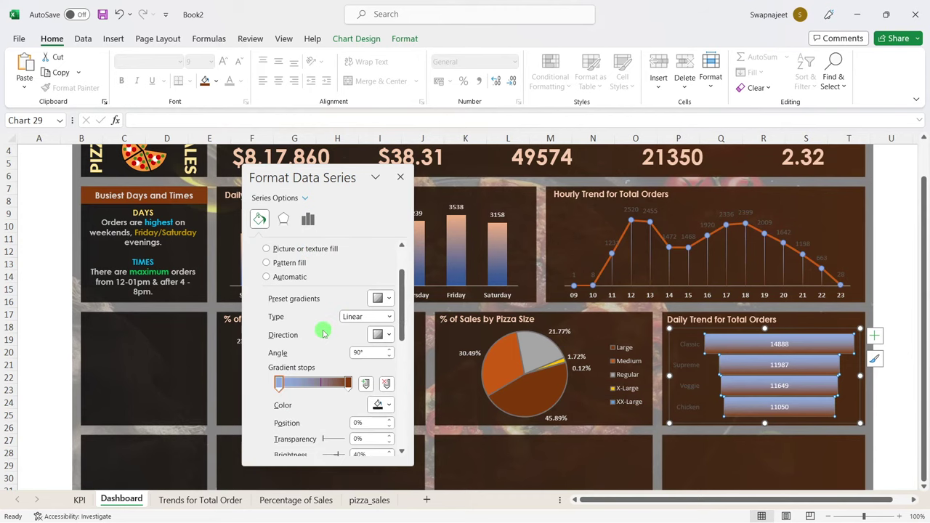
{"action": "scroll", "coordinate": [331, 325], "scroll_direction": "down", "scroll_amount": 2}
{"action": "double_click", "coordinate": [357, 323]}
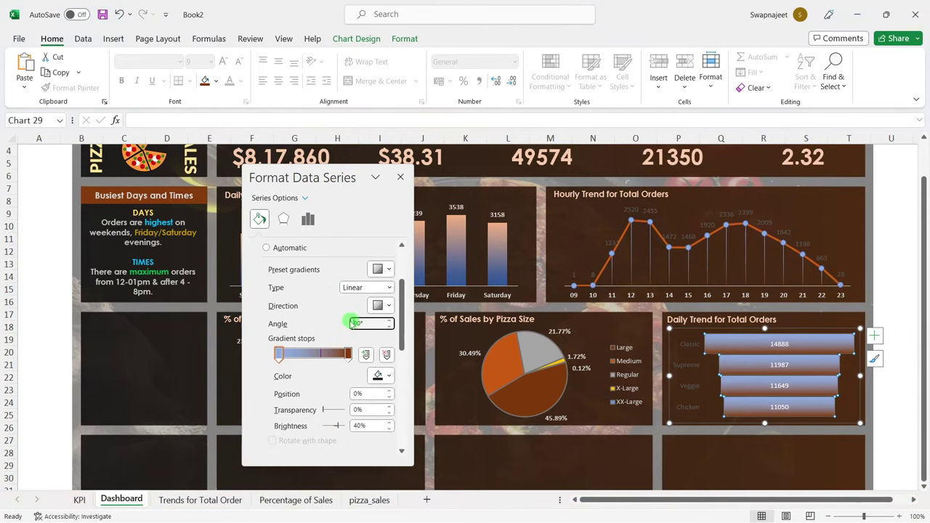
{"action": "left_click_drag", "start_coordinate": [369, 324], "coordinate": [350, 324]}
{"action": "type", "text": "0"}
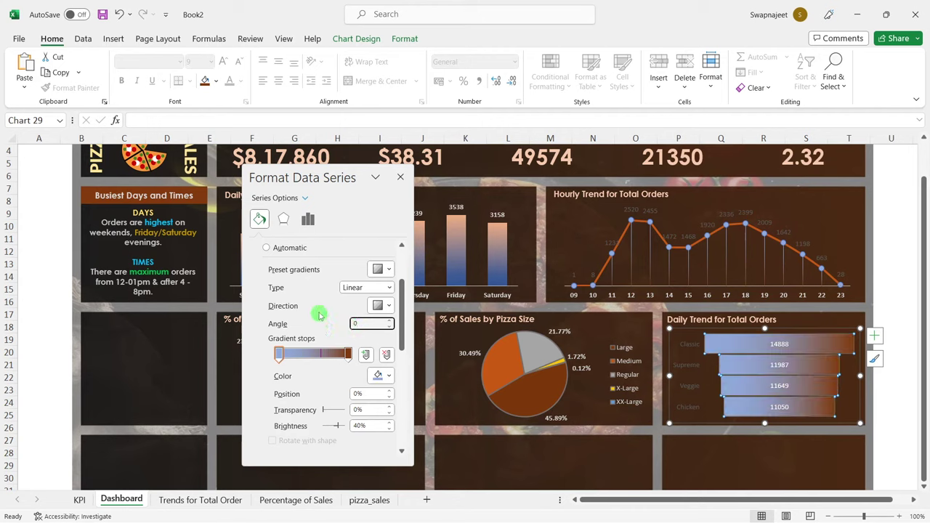
Step: Colour the gradient's left stop orange and its right stop dark blue
{"action": "left_click", "coordinate": [279, 356]}
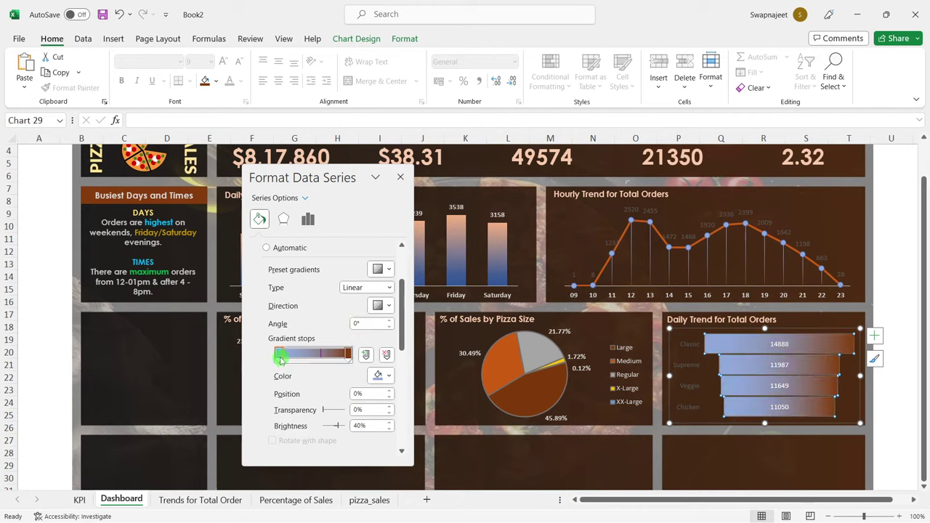
{"action": "left_click", "coordinate": [379, 372]}
{"action": "left_click", "coordinate": [390, 376]}
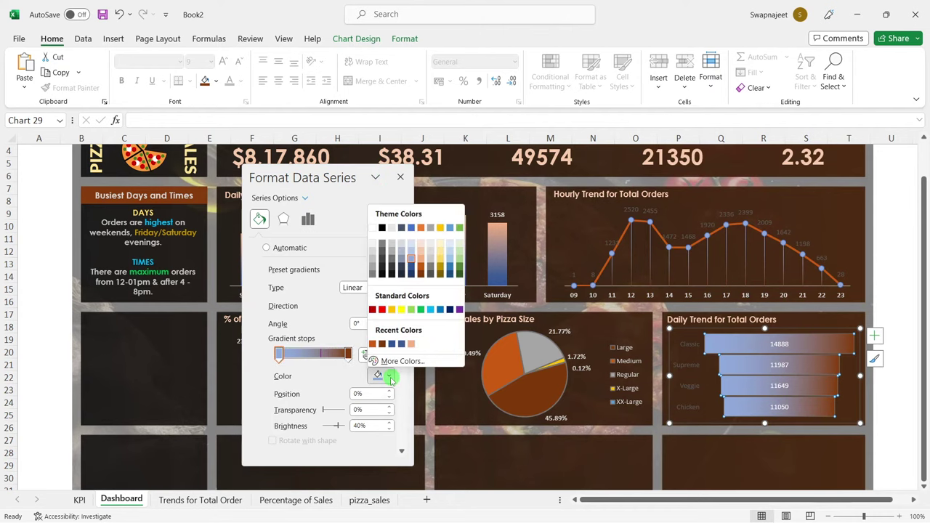
{"action": "left_click", "coordinate": [420, 274]}
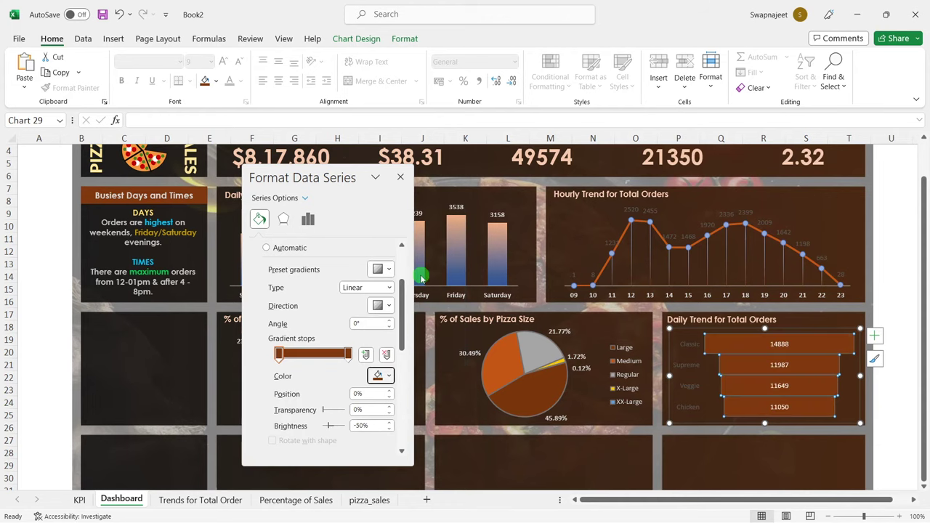
{"action": "left_click", "coordinate": [349, 354]}
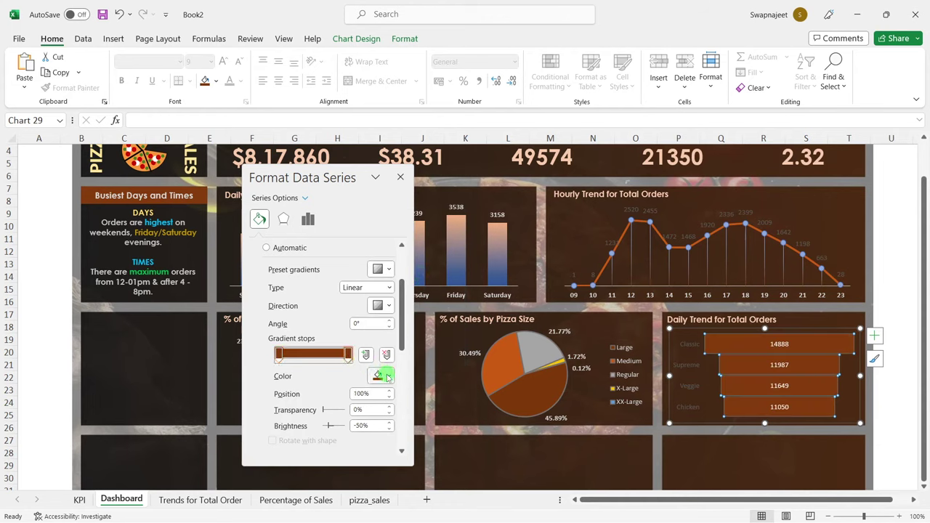
{"action": "left_click", "coordinate": [387, 375]}
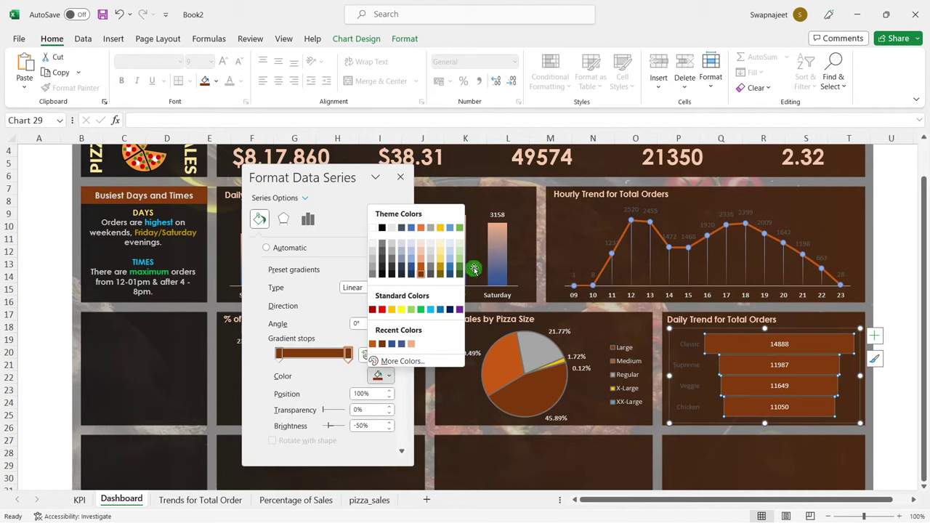
{"action": "left_click", "coordinate": [411, 266]}
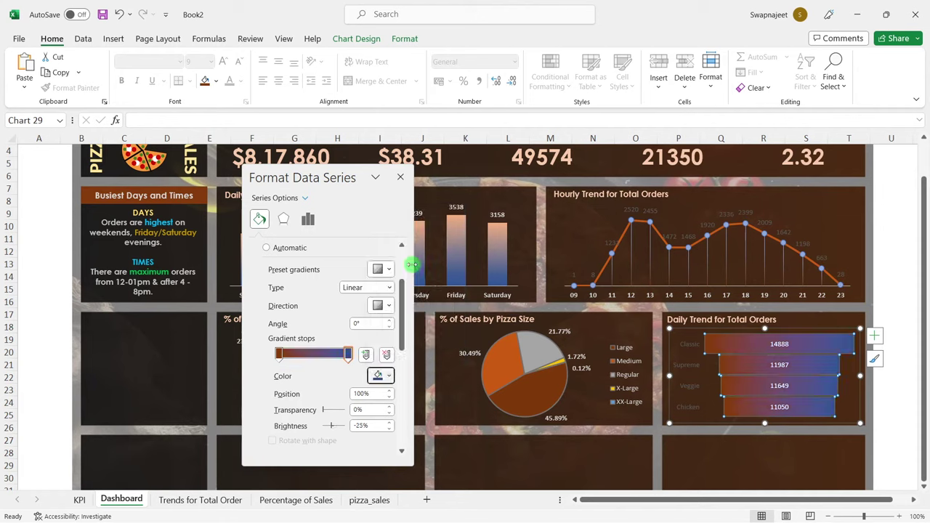
{"action": "left_click", "coordinate": [379, 375]}
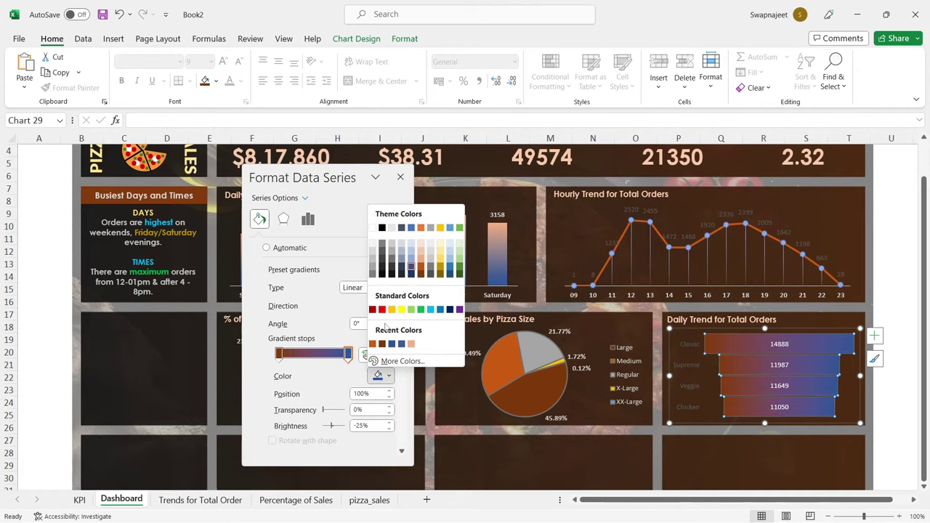
{"action": "left_click", "coordinate": [411, 273]}
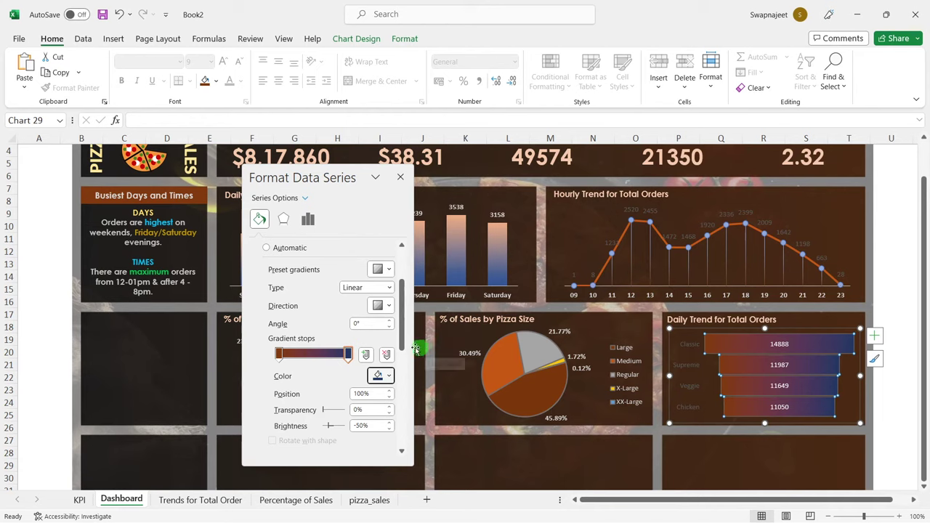
{"action": "left_click", "coordinate": [279, 354]}
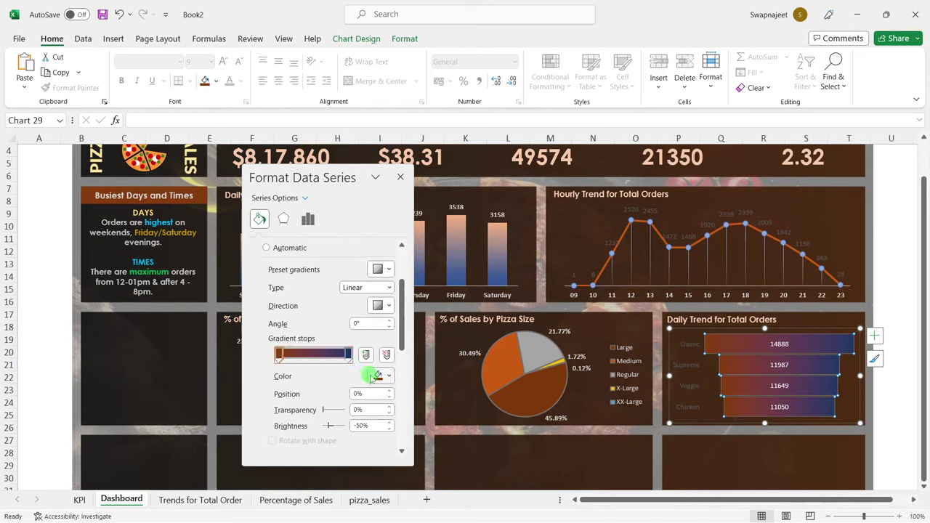
{"action": "left_click", "coordinate": [374, 376]}
{"action": "left_click", "coordinate": [421, 272]}
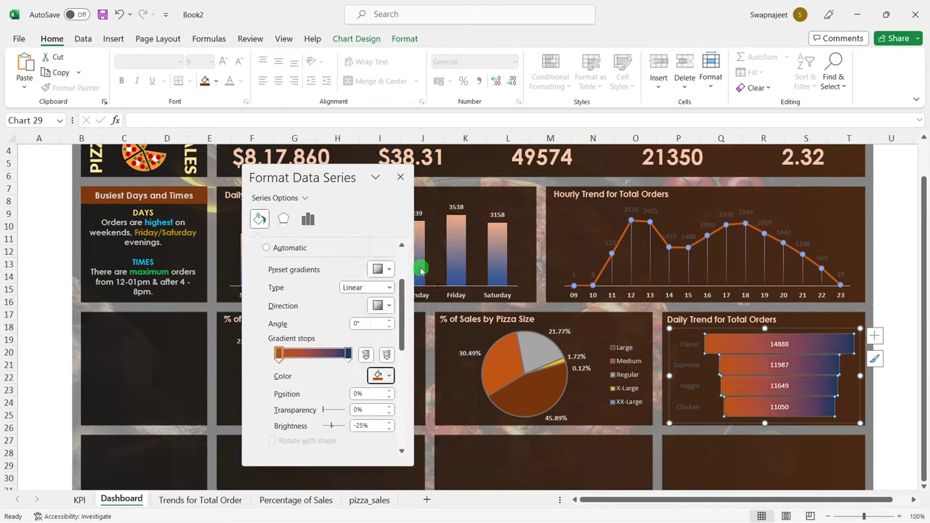
Step: Make the funnel chart's category labels a light font colour
{"action": "left_click", "coordinate": [400, 176]}
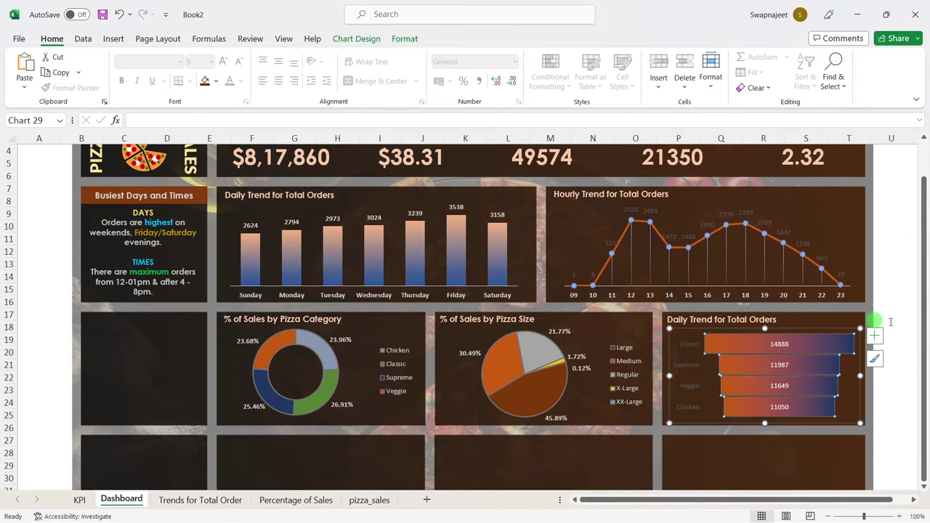
{"action": "left_click", "coordinate": [885, 278]}
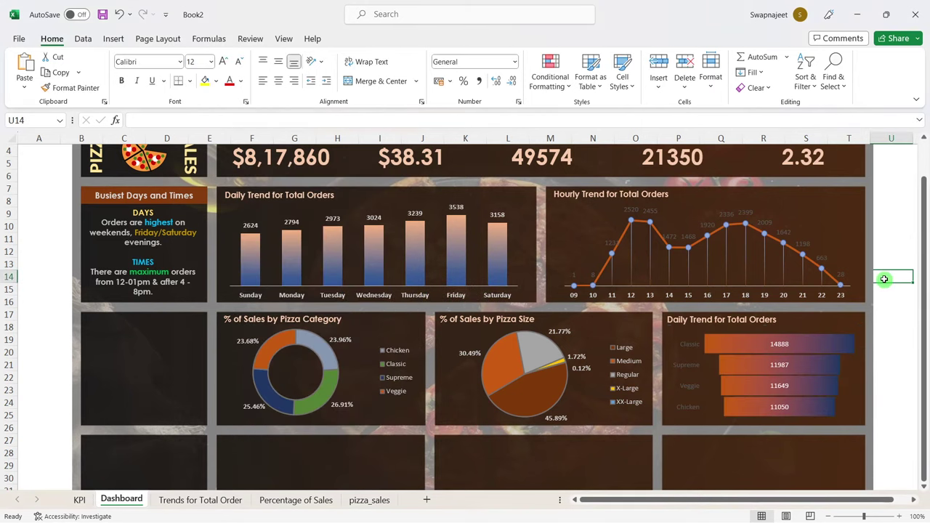
{"action": "left_click", "coordinate": [694, 346]}
{"action": "left_click", "coordinate": [694, 346]}
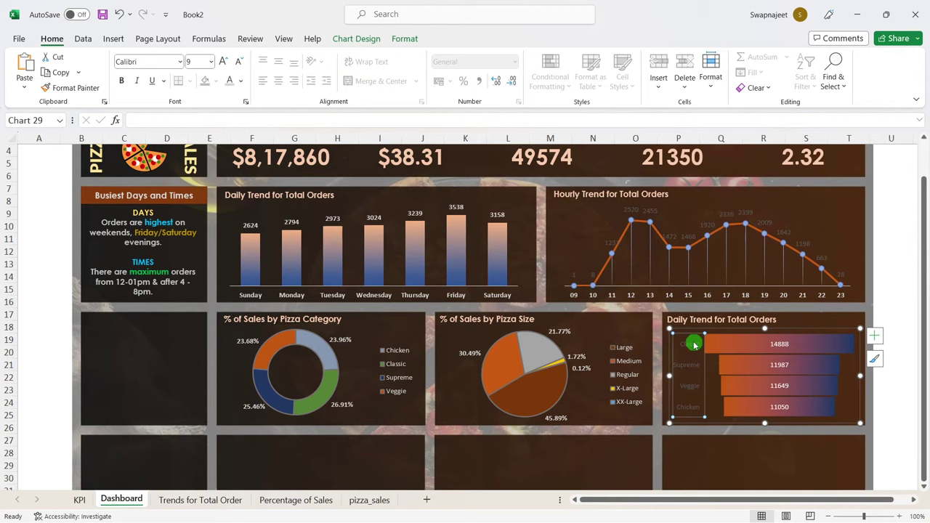
{"action": "left_click", "coordinate": [230, 83]}
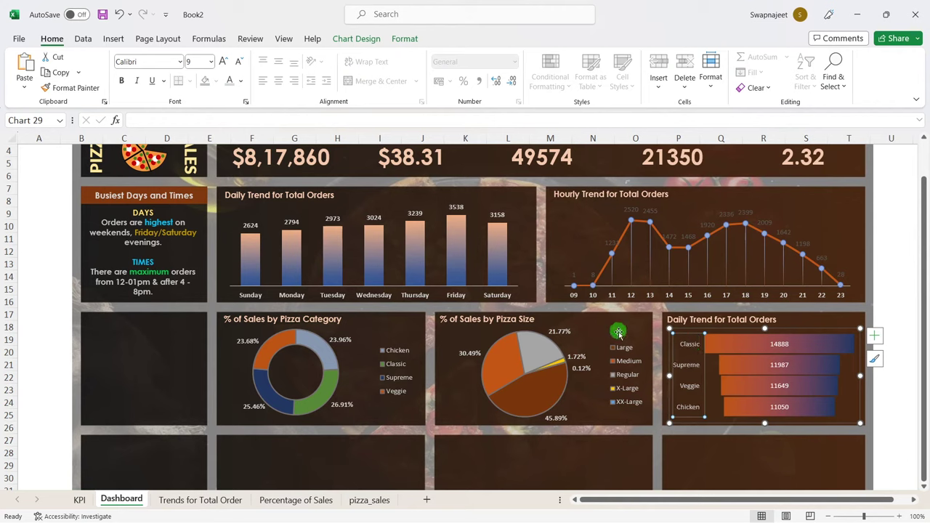
Step: Set the funnel bars' gap width to 25%
{"action": "right_click", "coordinate": [756, 346]}
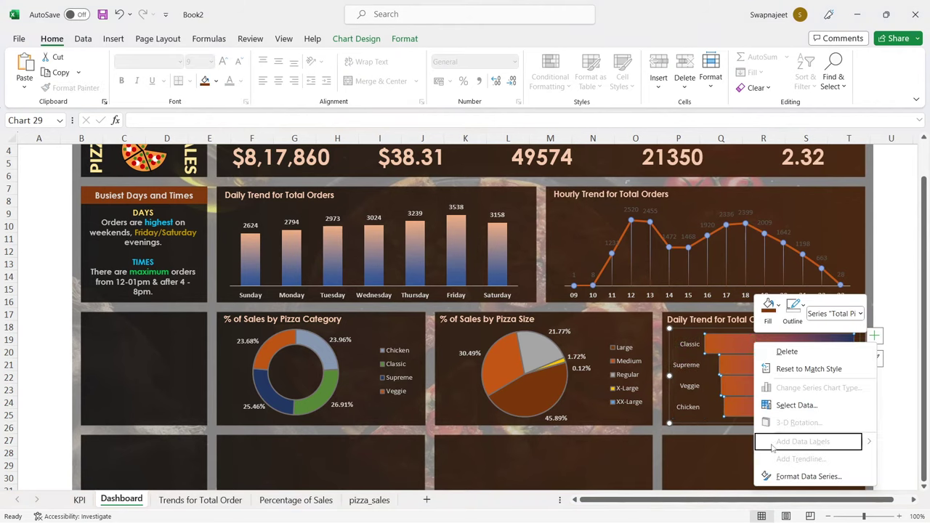
{"action": "left_click", "coordinate": [799, 477]}
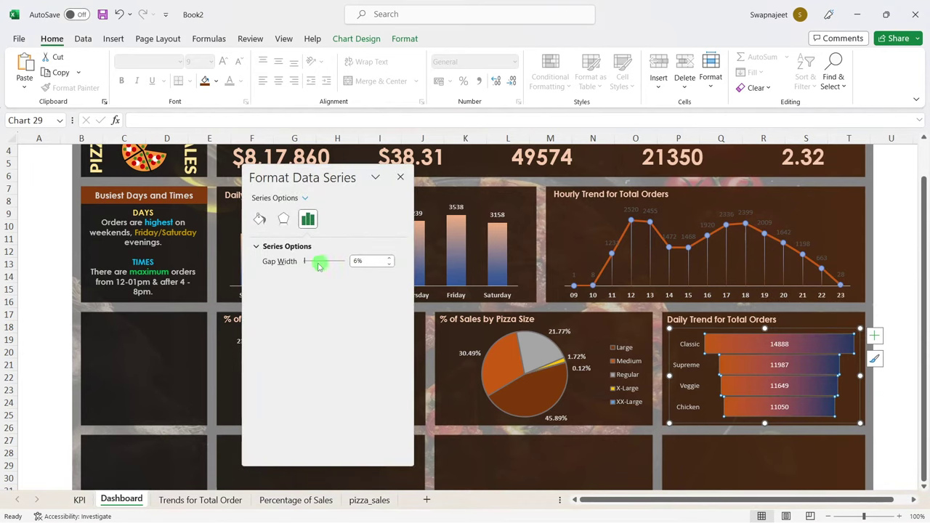
{"action": "double_click", "coordinate": [356, 261]}
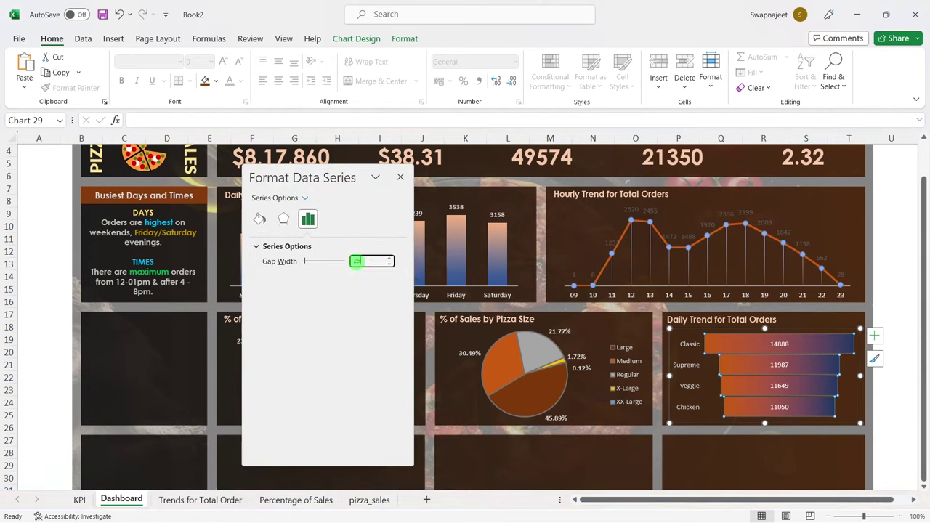
{"action": "key", "text": "Return"}
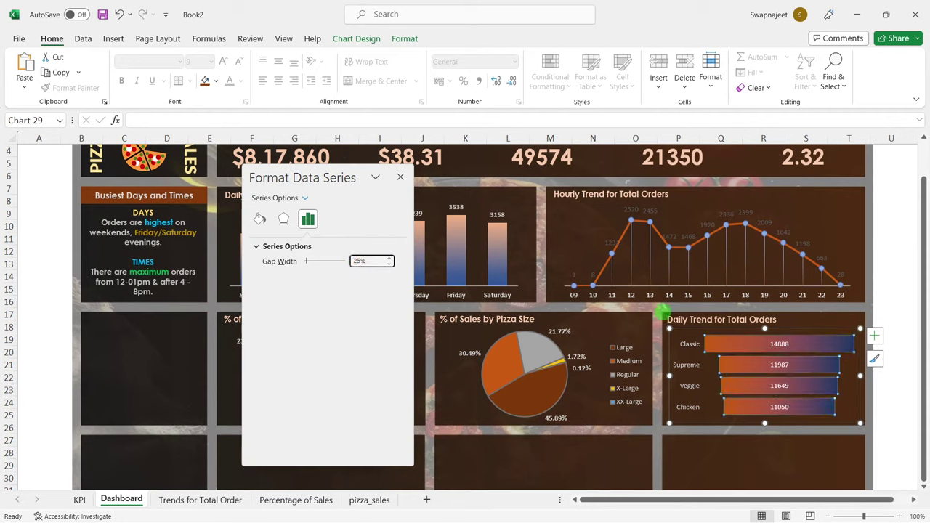
Step: Lighten the gradient's right stop to a blue at -25% brightness
{"action": "left_click", "coordinate": [260, 219]}
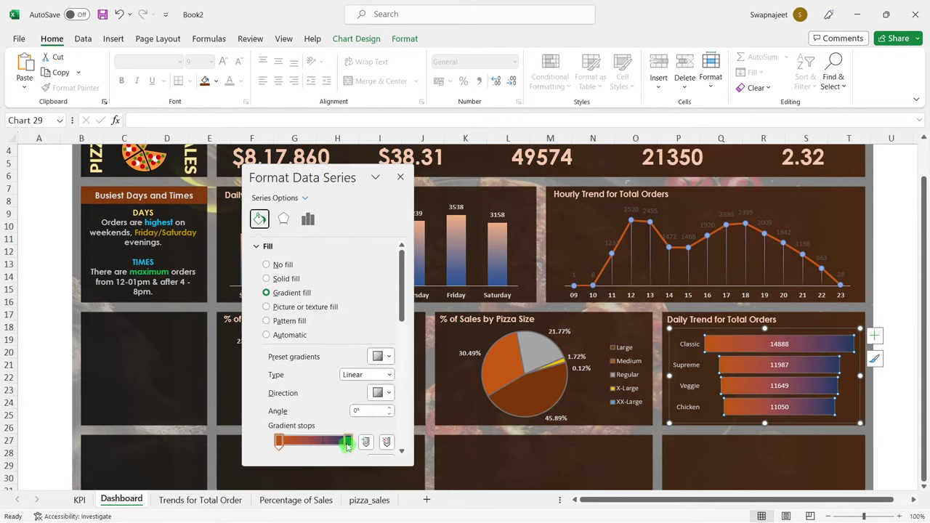
{"action": "left_click", "coordinate": [347, 440]}
{"action": "scroll", "coordinate": [353, 426], "scroll_direction": "down", "scroll_amount": 3}
{"action": "left_click", "coordinate": [381, 347]}
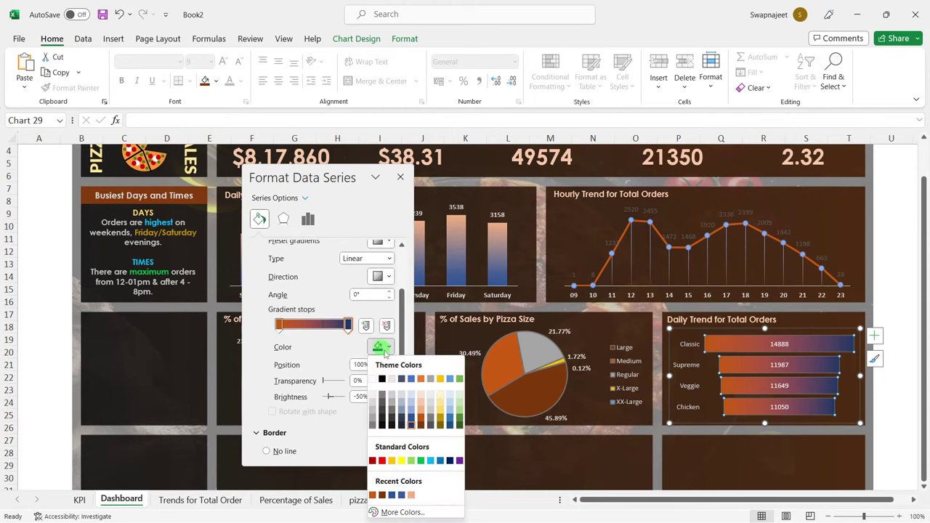
{"action": "left_click", "coordinate": [409, 420]}
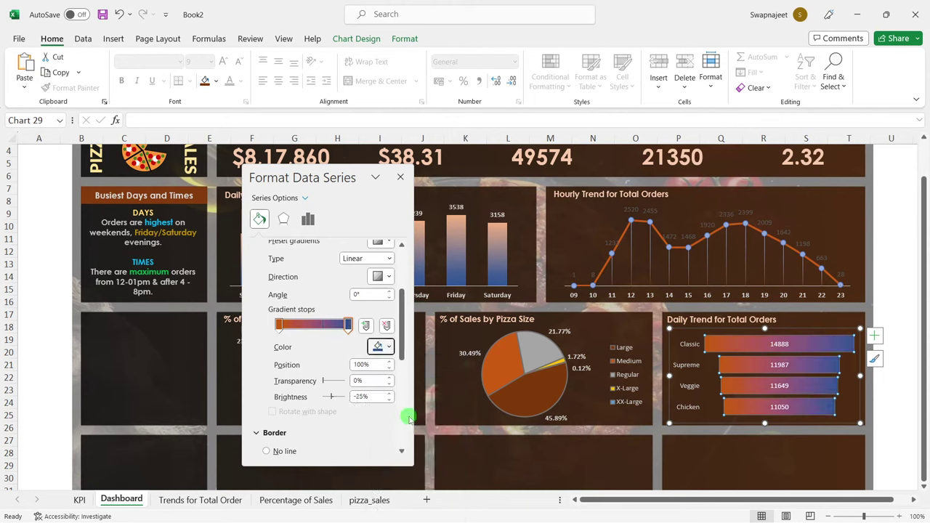
{"action": "left_click", "coordinate": [404, 179]}
{"action": "left_click", "coordinate": [902, 225]}
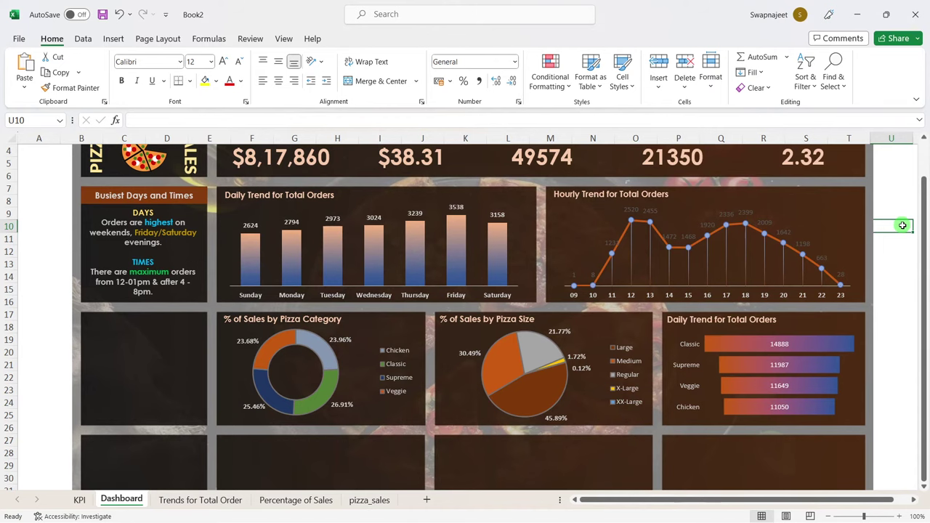
{"action": "scroll", "coordinate": [902, 225], "scroll_direction": "down", "scroll_amount": 1}
{"action": "scroll", "coordinate": [902, 225], "scroll_direction": "up", "scroll_amount": 2}
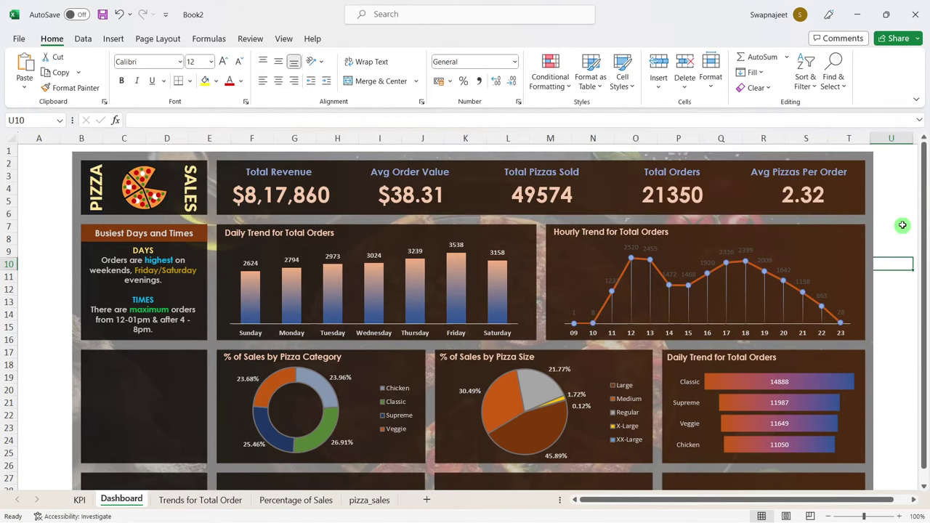
{"action": "scroll", "coordinate": [902, 225], "scroll_direction": "down", "scroll_amount": 1}
{"action": "left_click", "coordinate": [118, 353]}
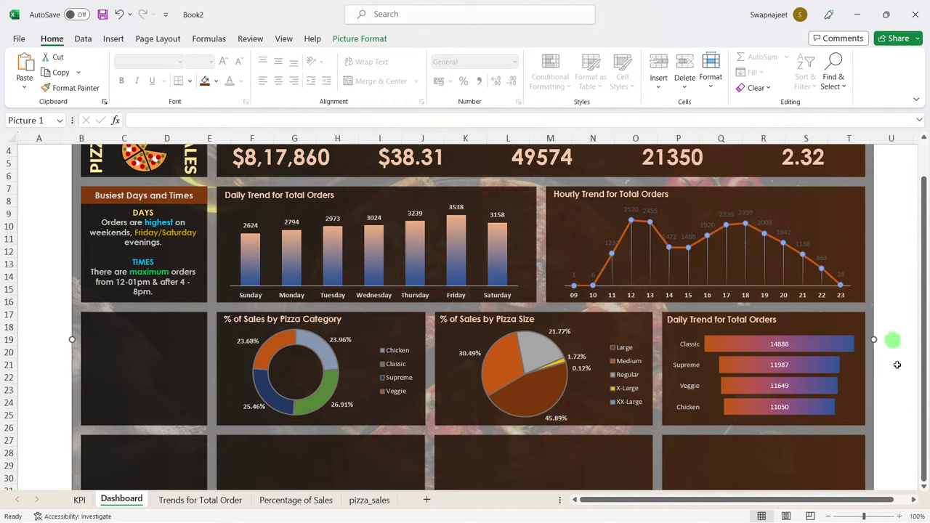
Step: Duplicate the Busiest Days and Times header box into the lower-left panel
{"action": "left_click", "coordinate": [135, 188]}
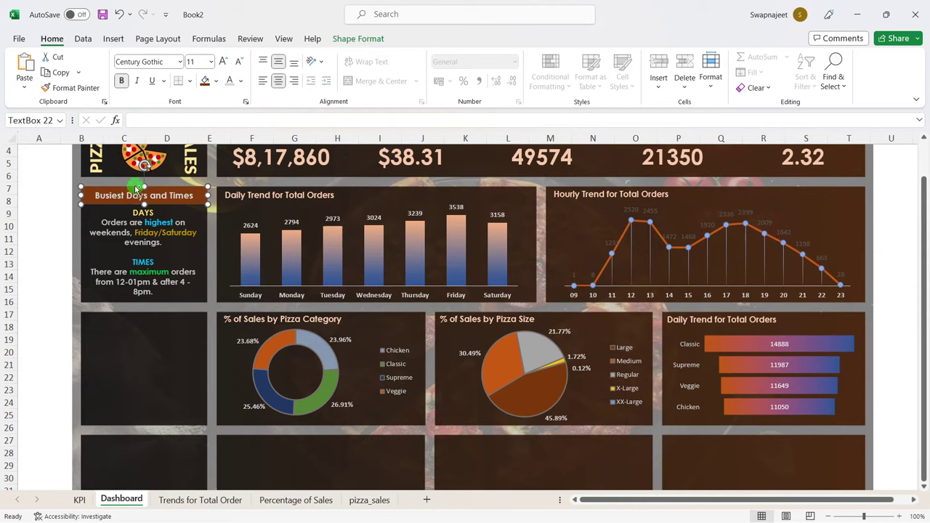
{"action": "key", "text": "ctrl+c"}
{"action": "key", "text": "ctrl+v"}
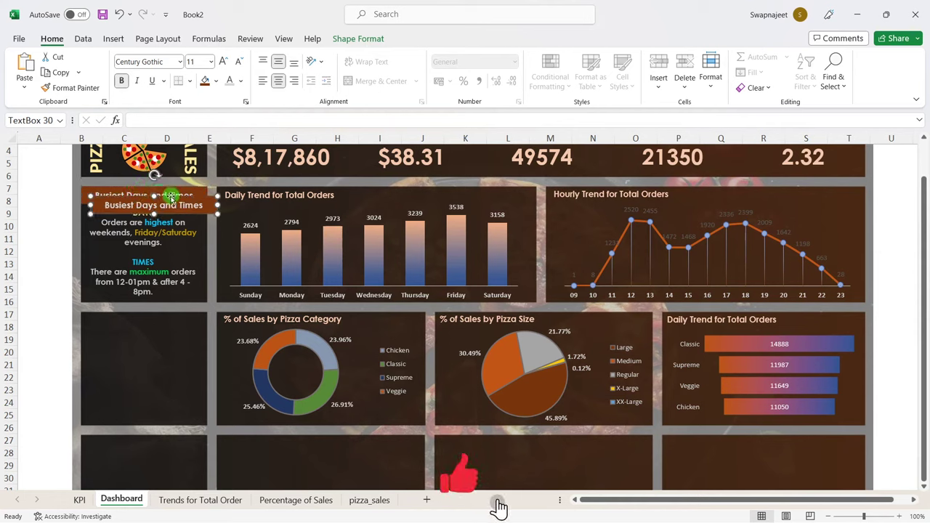
{"action": "mouse_move", "coordinate": [170, 196]}
{"action": "left_mouse_down"}
{"action": "mouse_move", "coordinate": [147, 280]}
{"action": "mouse_move", "coordinate": [161, 312]}
{"action": "left_mouse_up"}
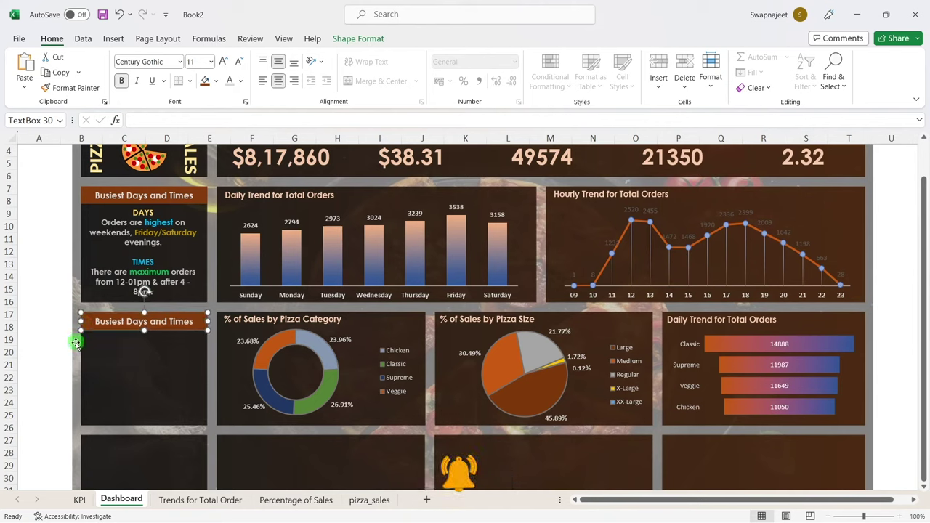
{"action": "left_click", "coordinate": [56, 338]}
{"action": "left_click", "coordinate": [128, 321]}
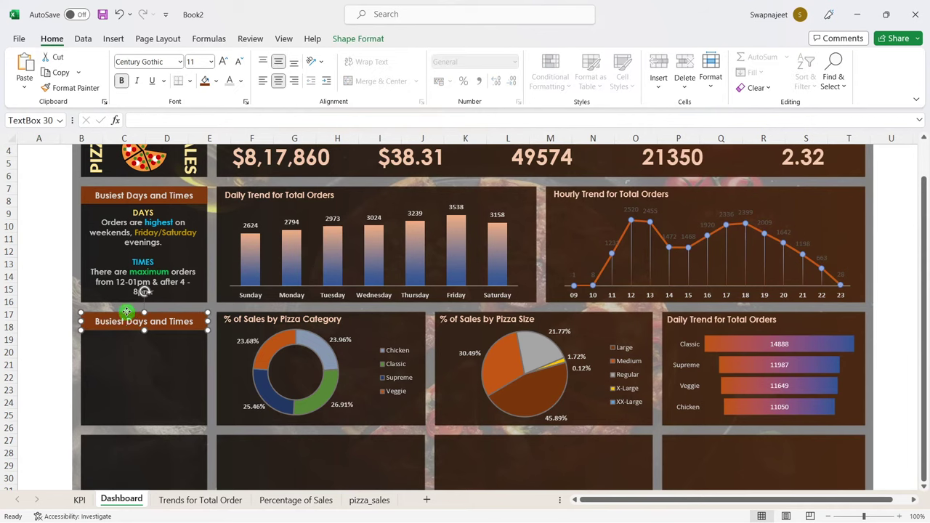
{"action": "left_click", "coordinate": [64, 326]}
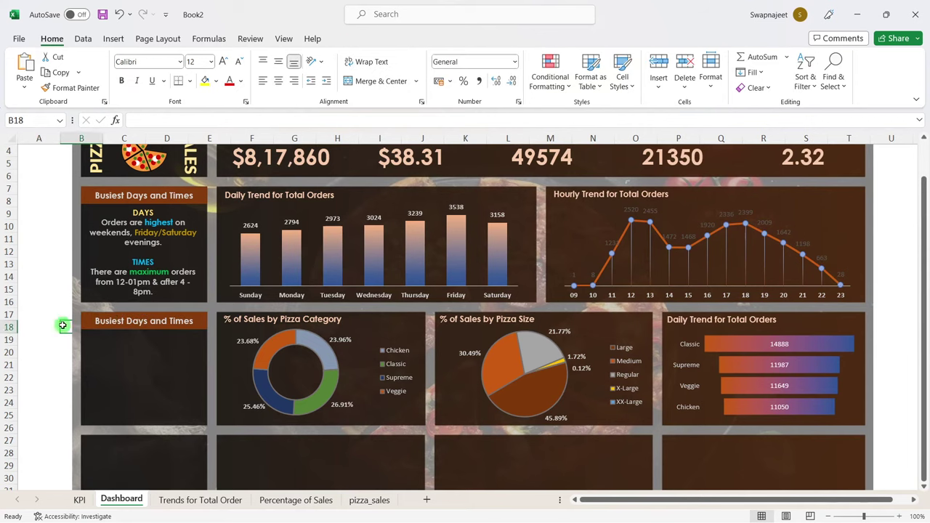
Step: Paste a copy of the days and times text box below the new header
{"action": "left_click", "coordinate": [154, 261]}
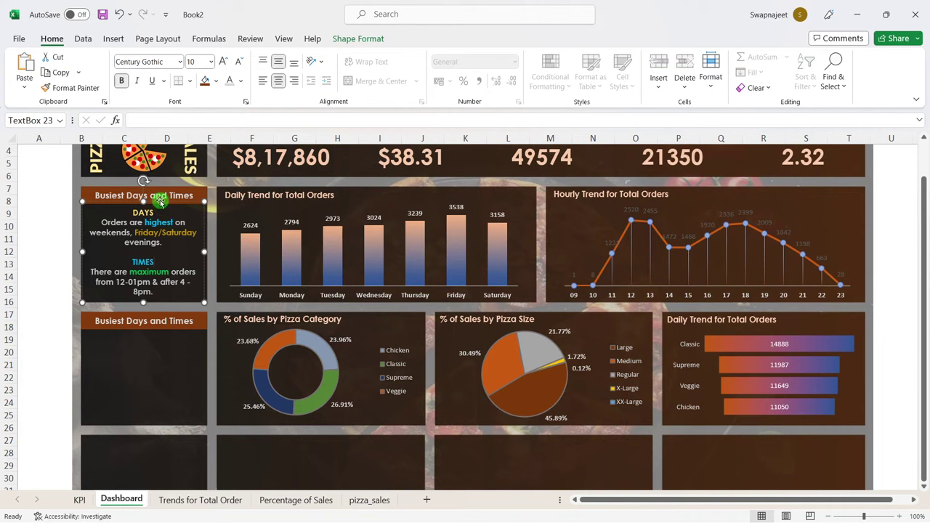
{"action": "left_click", "coordinate": [160, 356]}
{"action": "key", "text": "ctrl+v"}
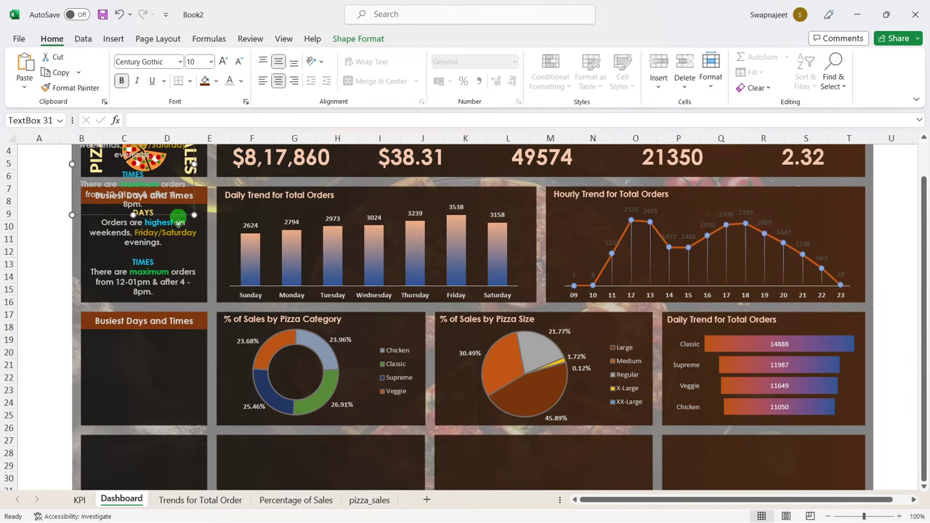
{"action": "left_click_drag", "start_coordinate": [178, 223], "coordinate": [190, 430]}
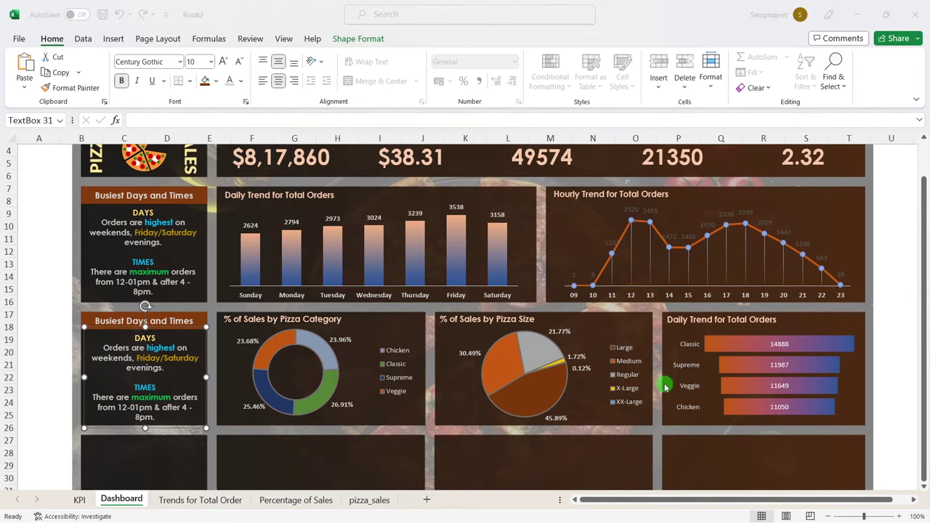
Step: Paste the Sales by Category & Size insight text from the Pizza Sales Data workbook into the new box
{"action": "key", "text": "alt+Tab"}
{"action": "key", "text": "alt+Tab"}
{"action": "key", "text": "alt+Tab"}
{"action": "key", "text": "alt+Tab"}
{"action": "key", "text": "alt+Tab"}
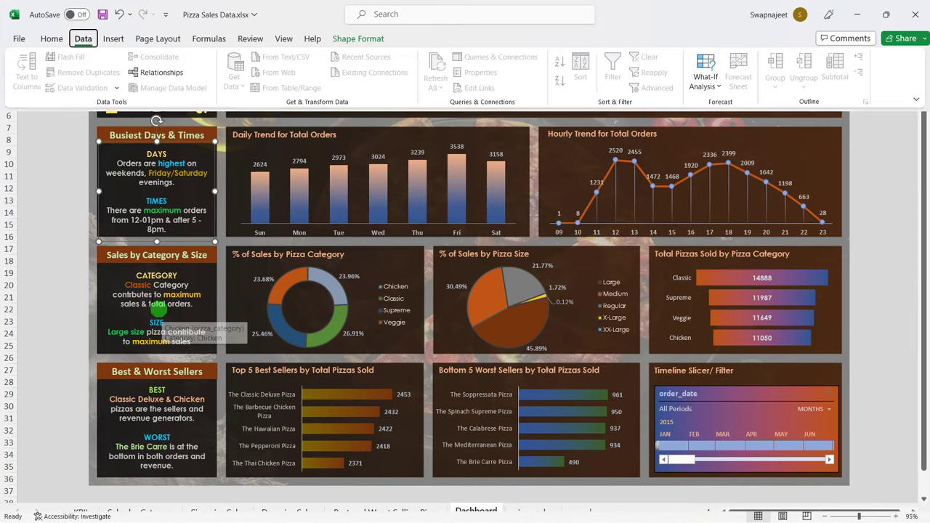
{"action": "key", "text": "ctrl+shift+F1"}
{"action": "left_click_drag", "start_coordinate": [131, 275], "coordinate": [198, 338]}
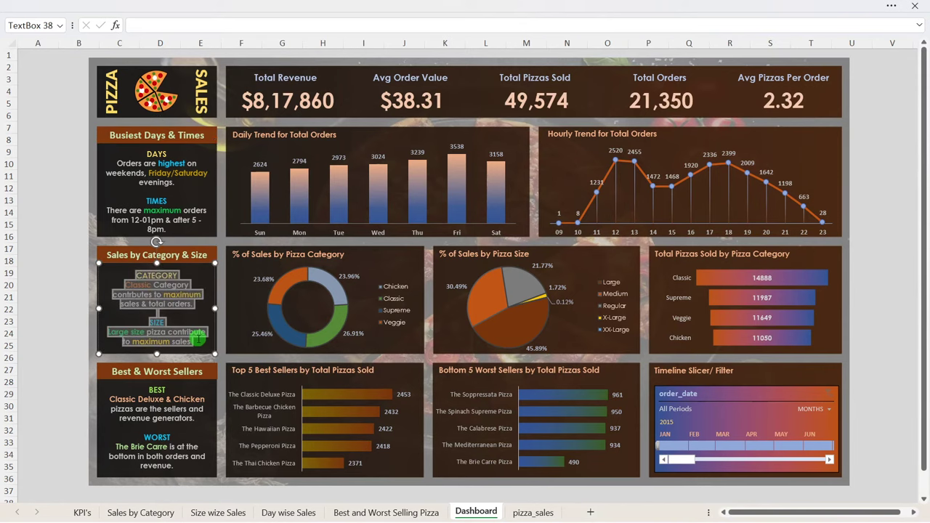
{"action": "key", "text": "alt+Tab"}
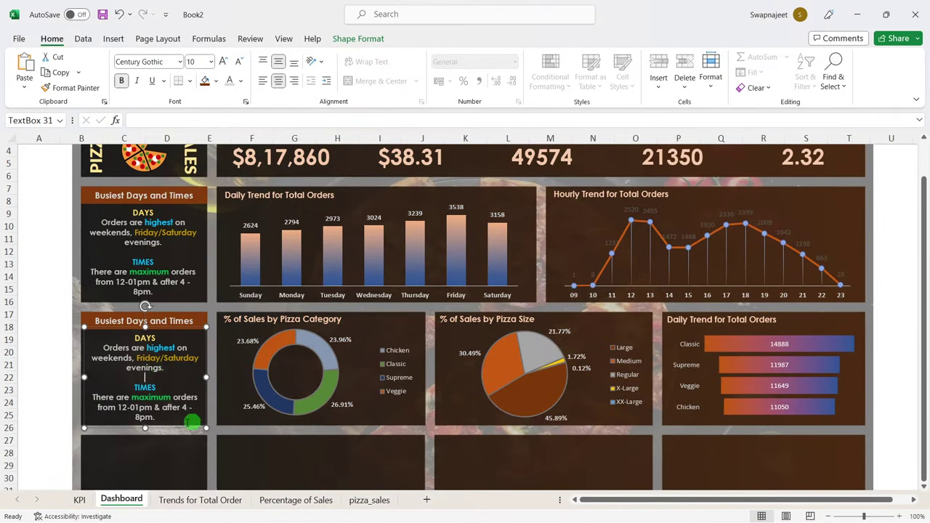
{"action": "left_click_drag", "start_coordinate": [166, 419], "coordinate": [133, 331]}
{"action": "key", "text": "ctrl+v"}
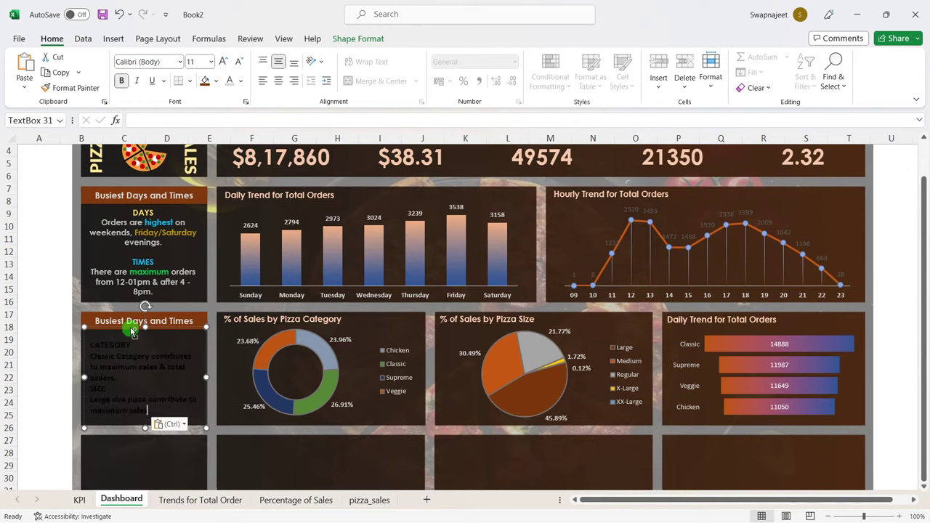
{"action": "left_click", "coordinate": [64, 361]}
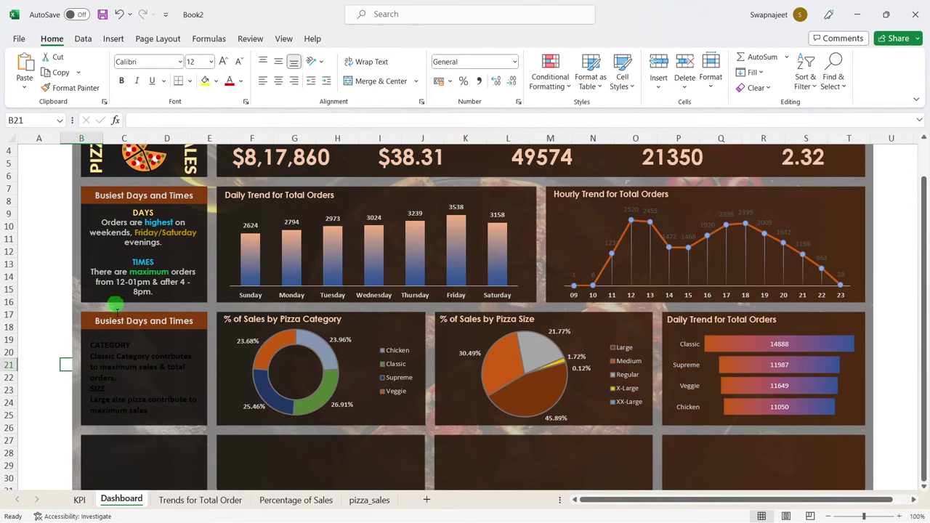
Step: Make the insight text centred, white and Century Gothic
{"action": "left_click", "coordinate": [133, 356]}
{"action": "left_click_drag", "start_coordinate": [90, 344], "coordinate": [161, 411]}
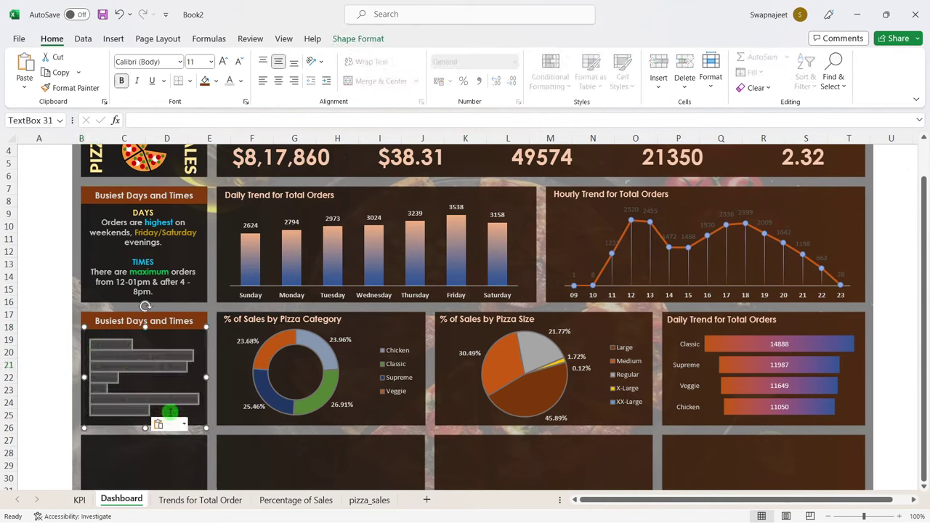
{"action": "left_click", "coordinate": [279, 80]}
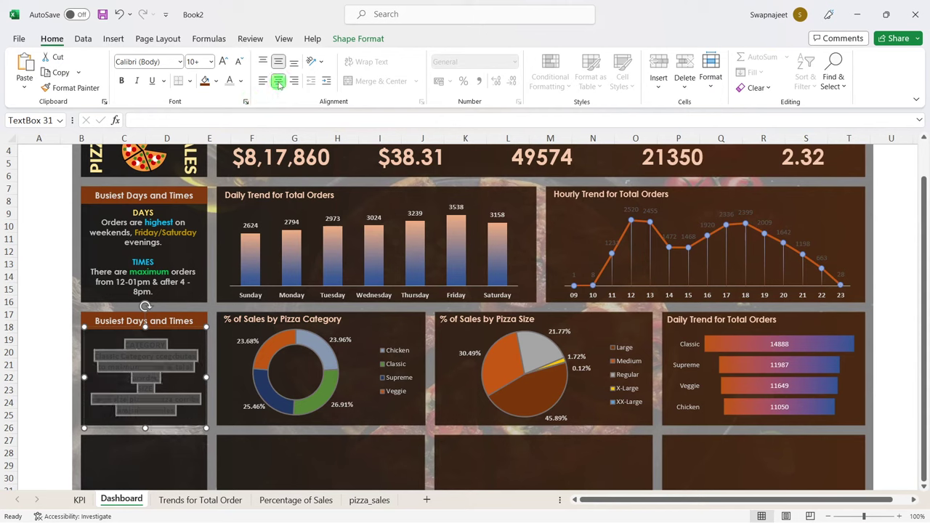
{"action": "left_click", "coordinate": [227, 85]}
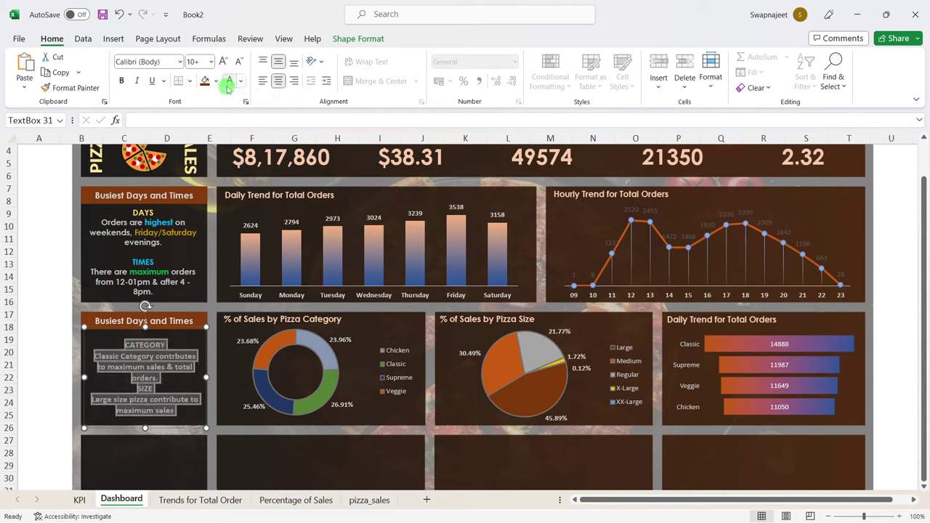
{"action": "left_click", "coordinate": [159, 62]}
{"action": "type", "text": "Century"}
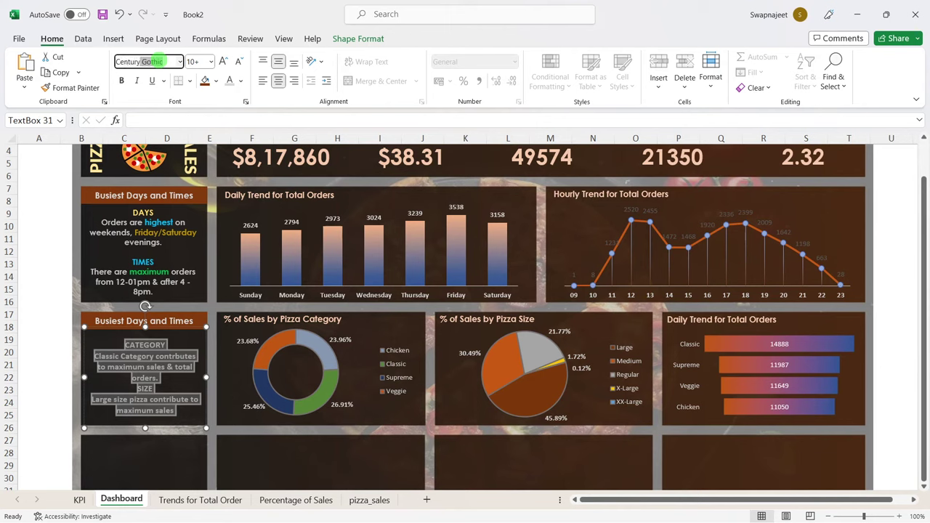
{"action": "key", "text": "Return"}
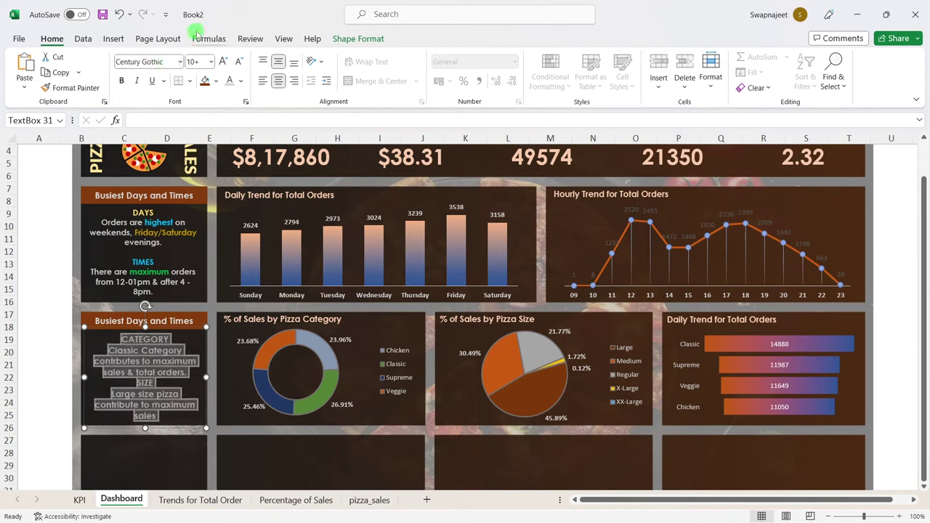
{"action": "left_click", "coordinate": [195, 61]}
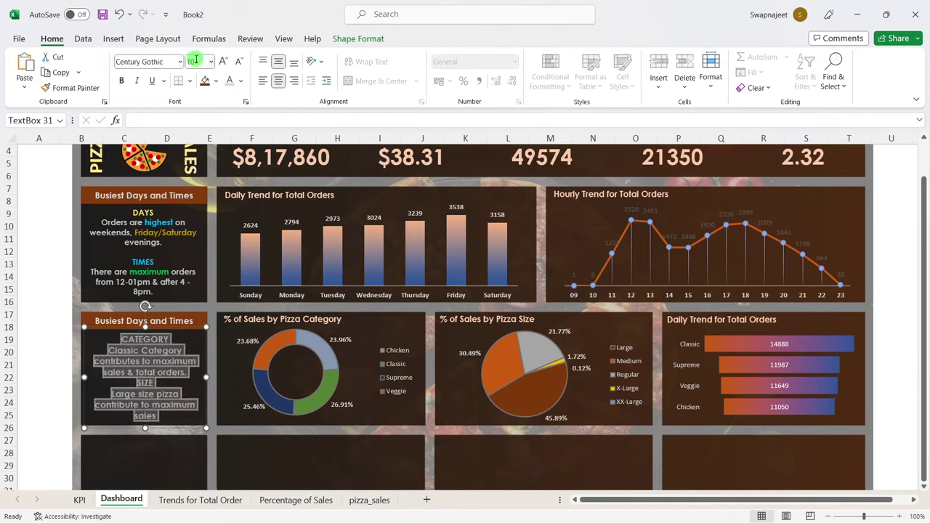
{"action": "left_click", "coordinate": [240, 63]}
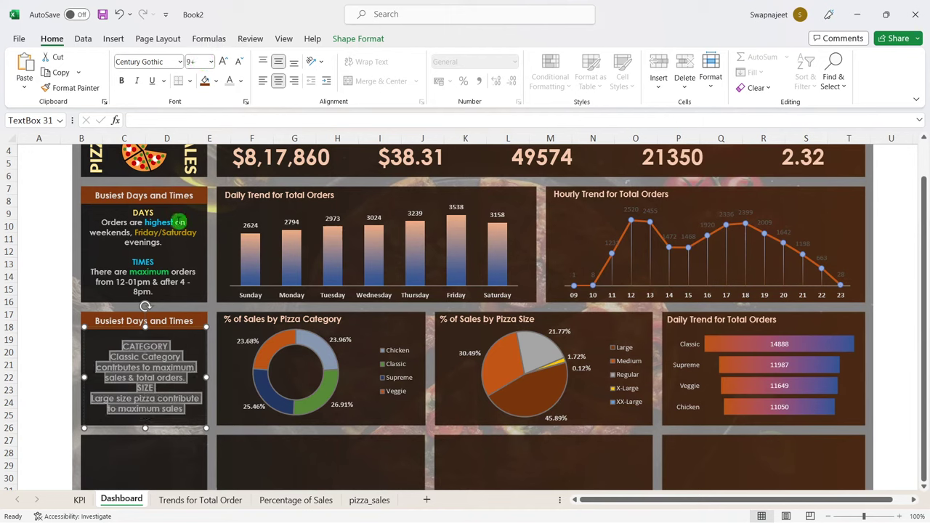
Step: Set the insight text size to 9.5 and add a blank line before SIZE
{"action": "left_click", "coordinate": [166, 222]}
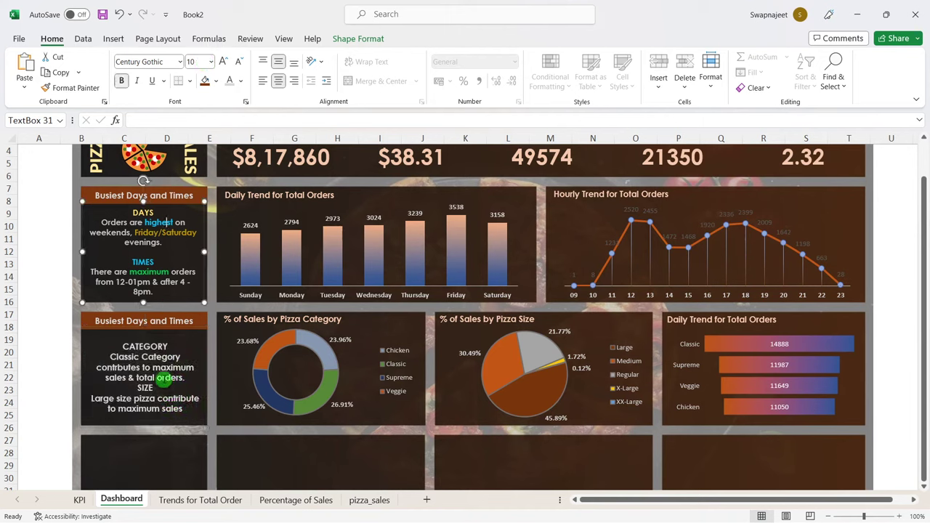
{"action": "left_click", "coordinate": [165, 374]}
{"action": "left_click", "coordinate": [240, 63]}
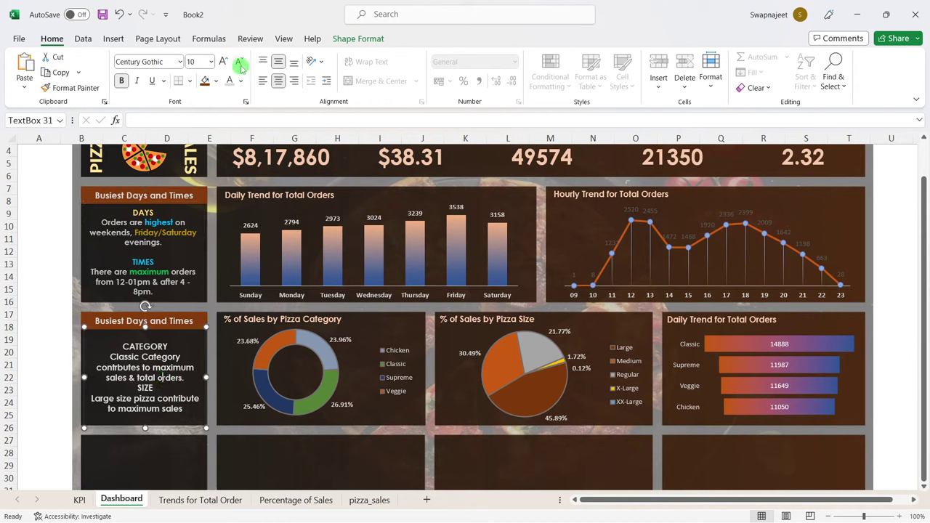
{"action": "left_click", "coordinate": [191, 62]}
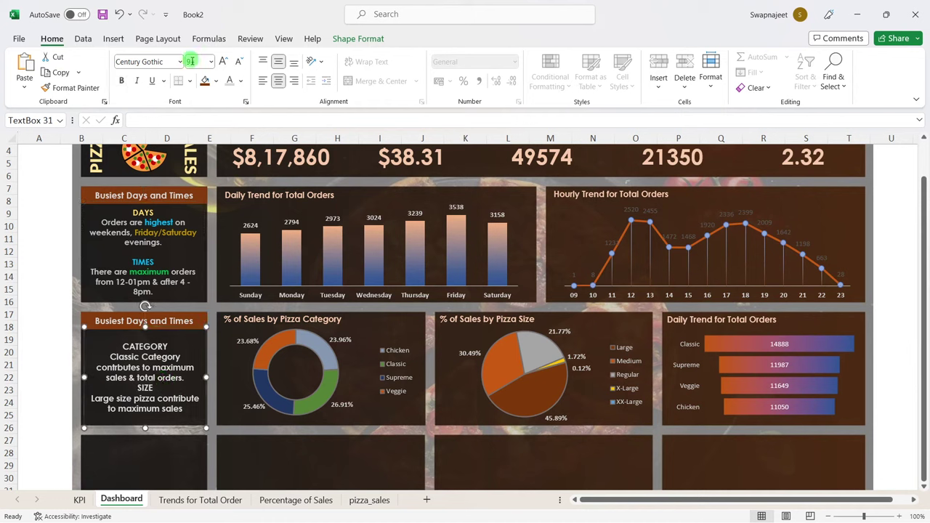
{"action": "type", "text": "9.5"}
{"action": "key", "text": "Return"}
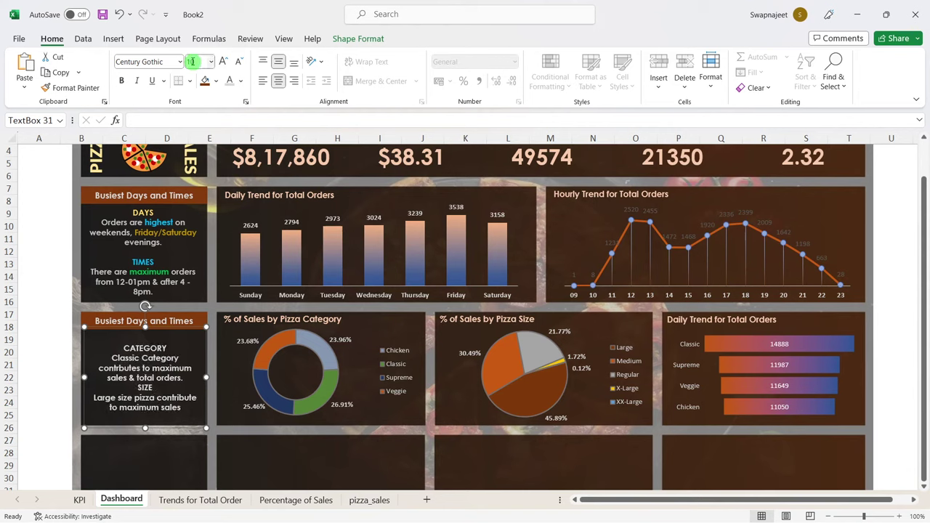
{"action": "left_click", "coordinate": [174, 367]}
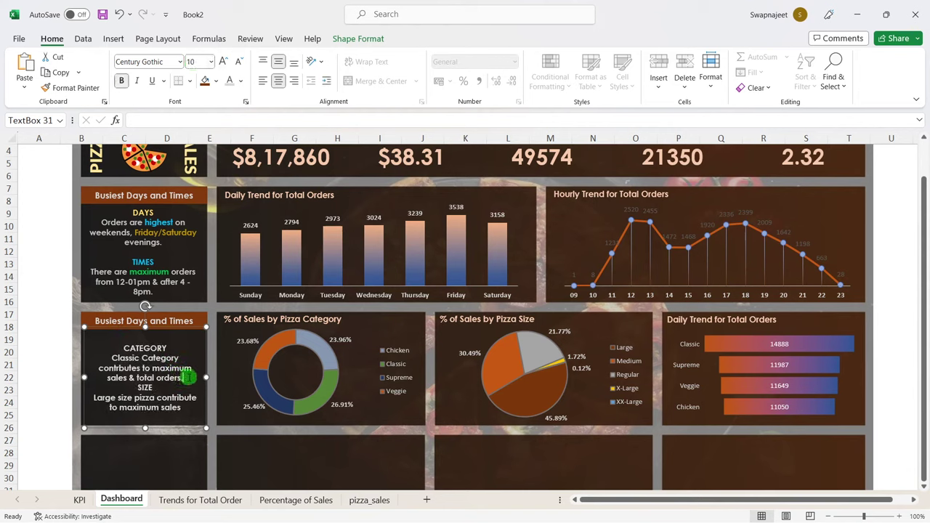
{"action": "key", "text": "Return"}
Step: Colour the CATEGORY and SIZE headings blue
{"action": "double_click", "coordinate": [131, 342]}
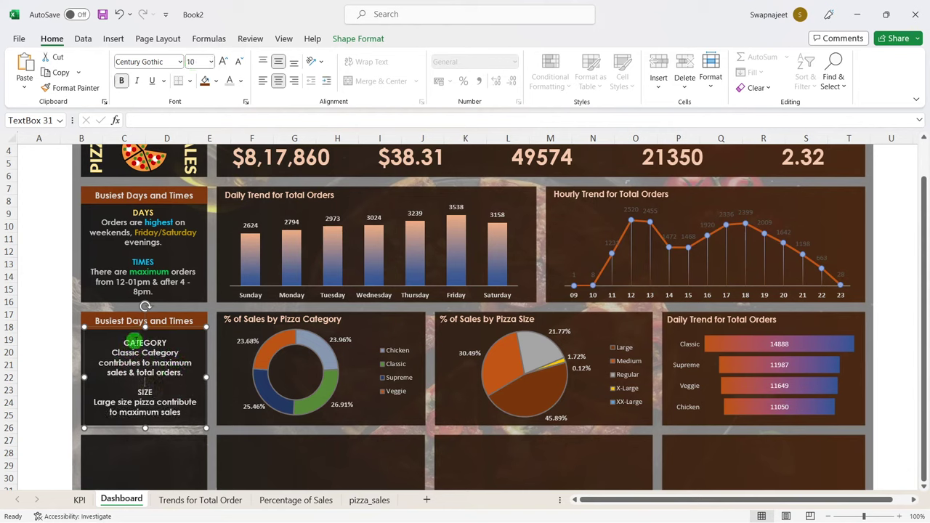
{"action": "left_click", "coordinate": [240, 80]}
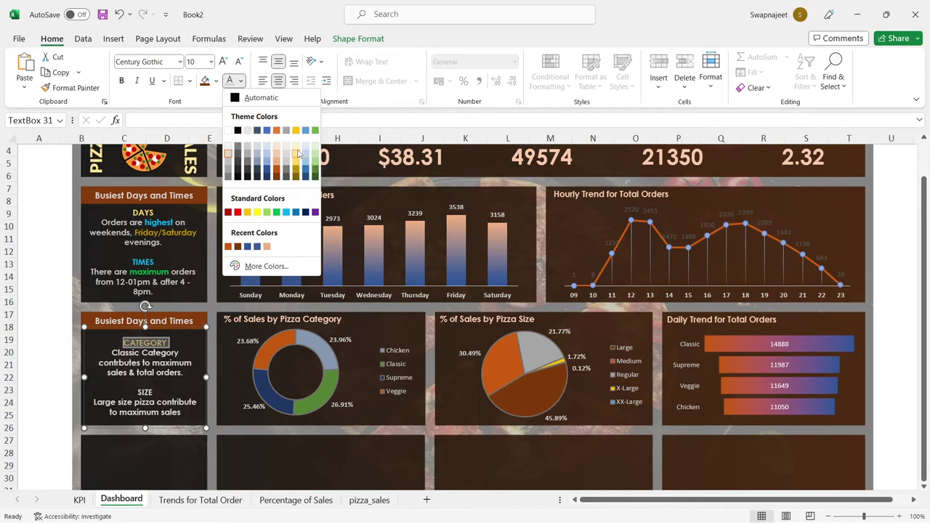
{"action": "left_click", "coordinate": [298, 153]}
{"action": "left_click", "coordinate": [157, 373]}
{"action": "double_click", "coordinate": [157, 390]}
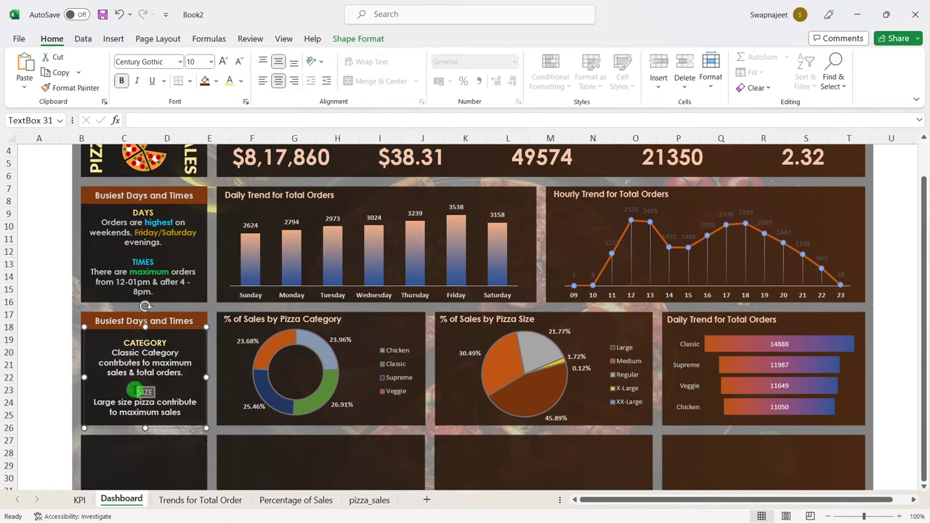
{"action": "left_click", "coordinate": [242, 81]}
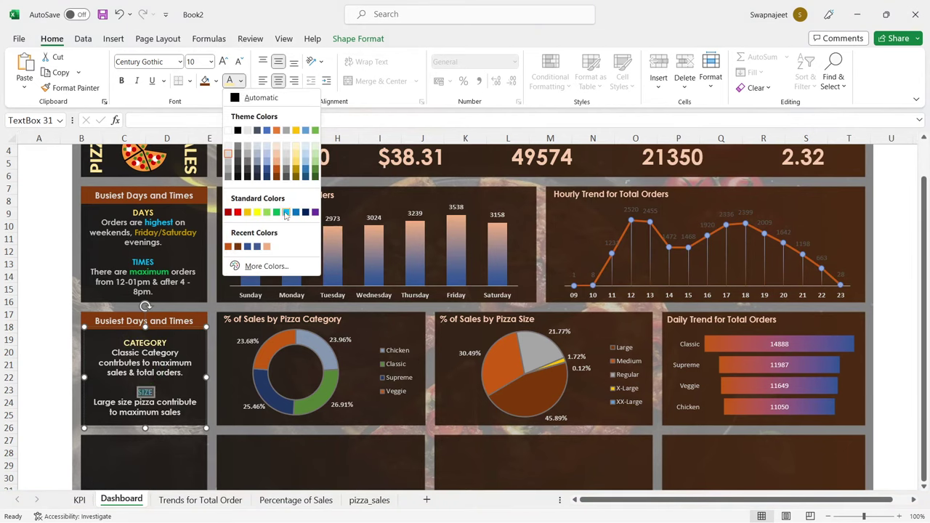
{"action": "left_click", "coordinate": [286, 212]}
Step: Colour 'Classic Category' orange and 'Large size pizza' light green
{"action": "double_click", "coordinate": [125, 352]}
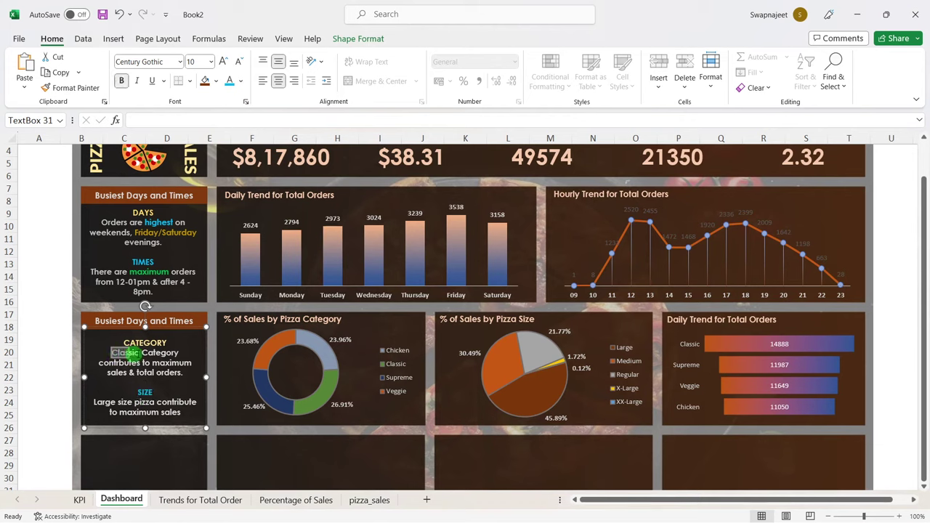
{"action": "left_click_drag", "start_coordinate": [125, 352], "coordinate": [179, 352]}
{"action": "left_click", "coordinate": [242, 81]}
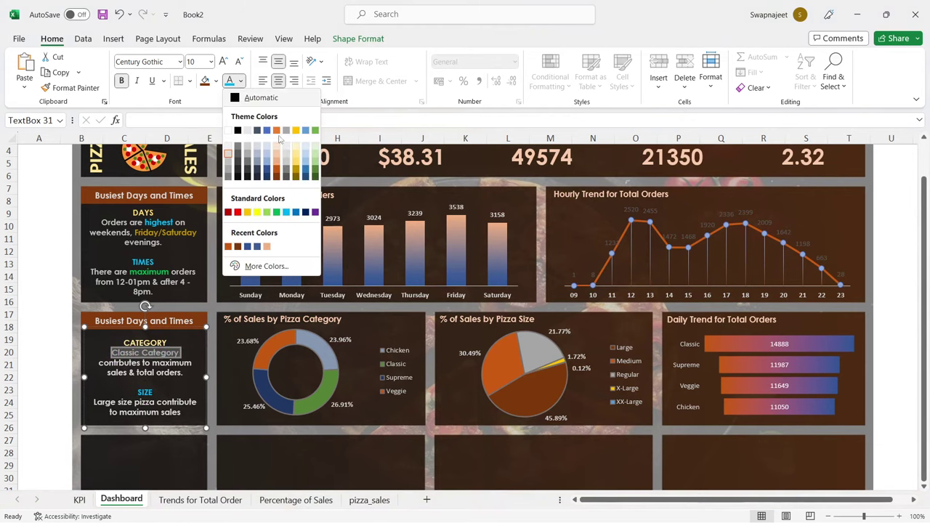
{"action": "left_click", "coordinate": [276, 169]}
{"action": "left_click", "coordinate": [119, 375]}
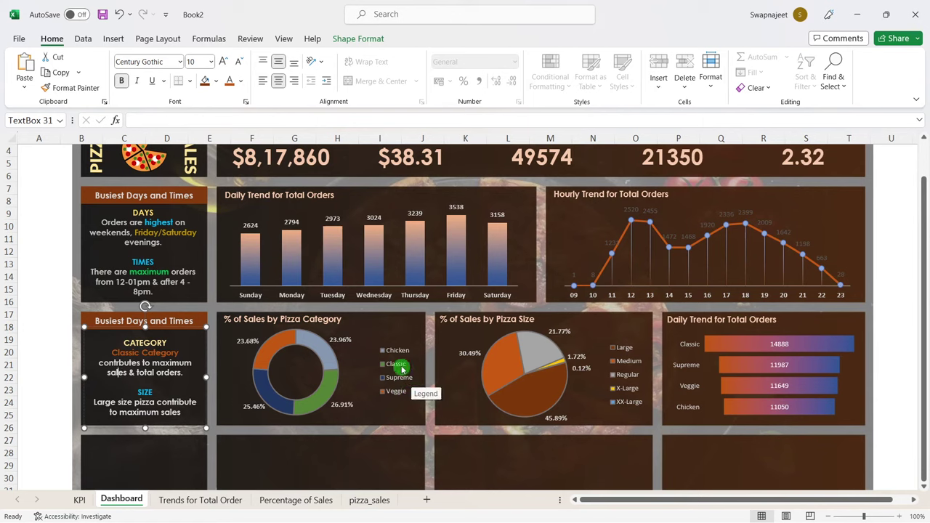
{"action": "mouse_move", "coordinate": [332, 394]}
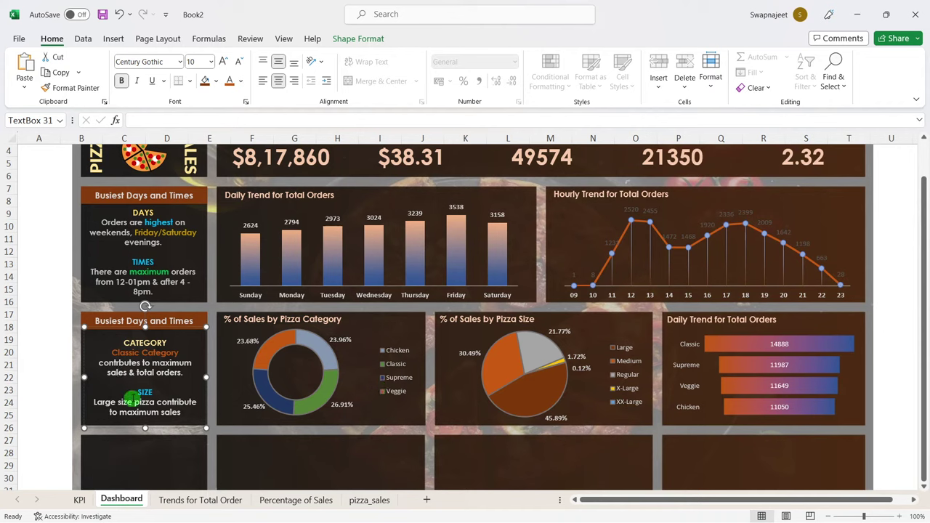
{"action": "left_click_drag", "start_coordinate": [94, 402], "coordinate": [150, 401]}
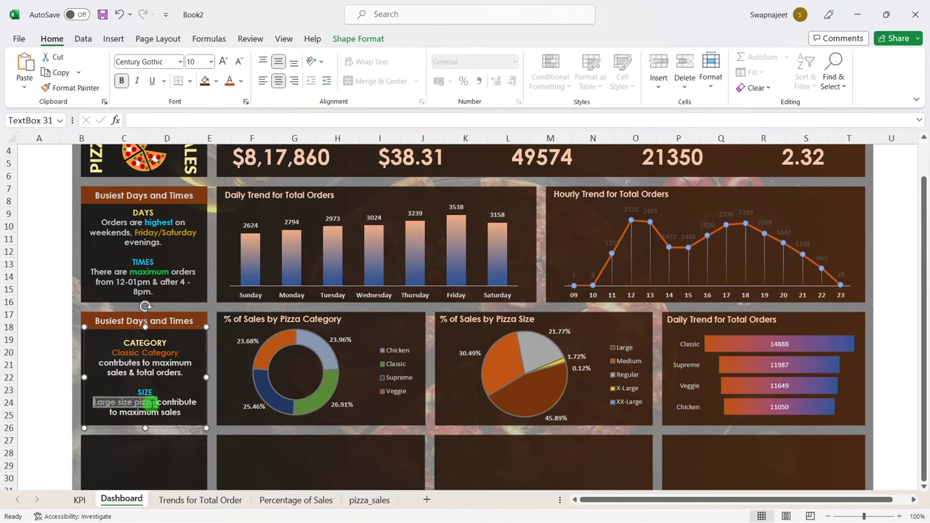
{"action": "left_click", "coordinate": [240, 81]}
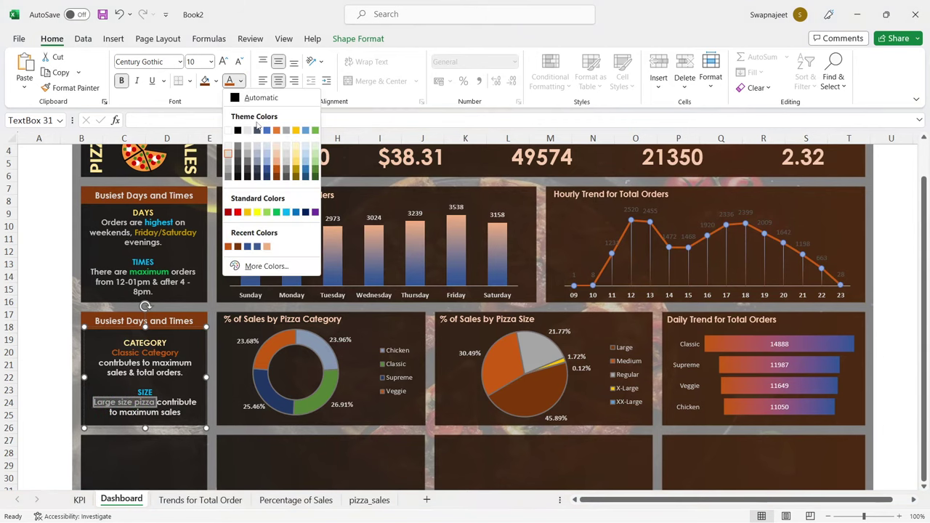
{"action": "left_click", "coordinate": [266, 213]}
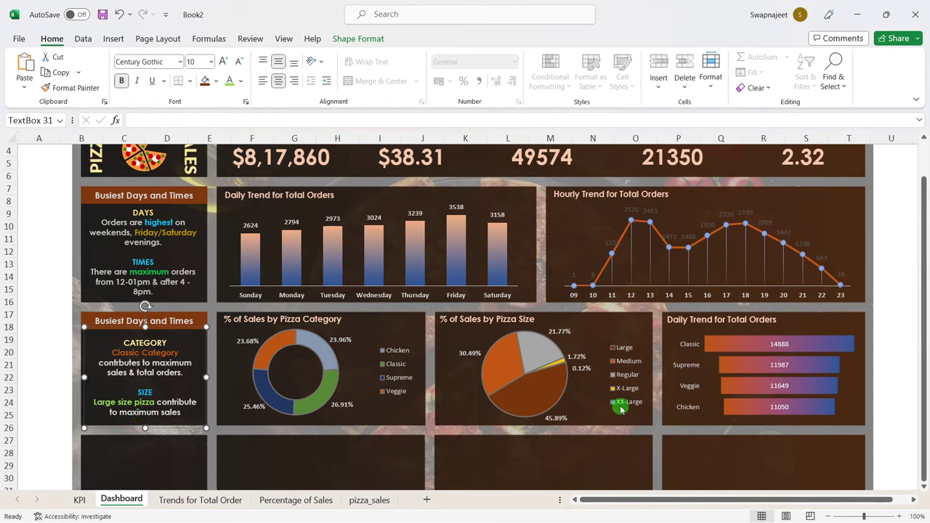
{"action": "mouse_move", "coordinate": [544, 404]}
{"action": "mouse_move", "coordinate": [551, 353]}
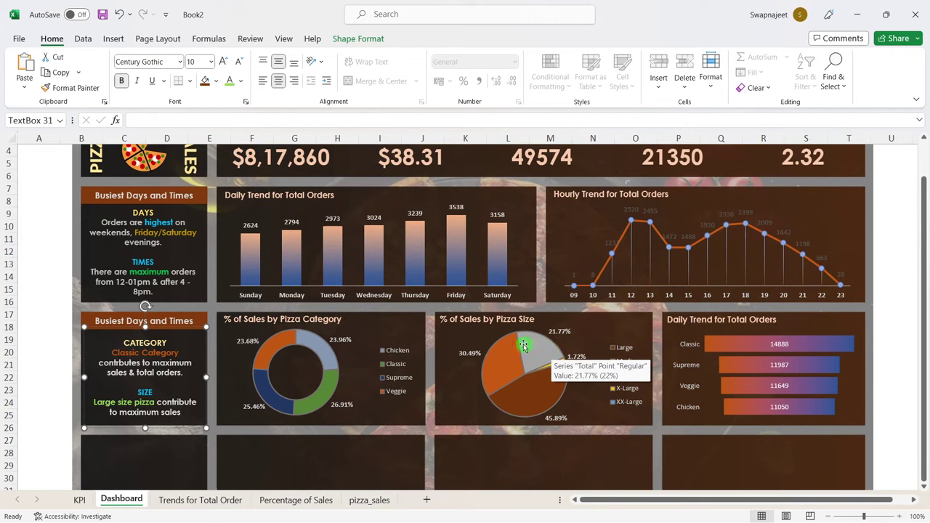
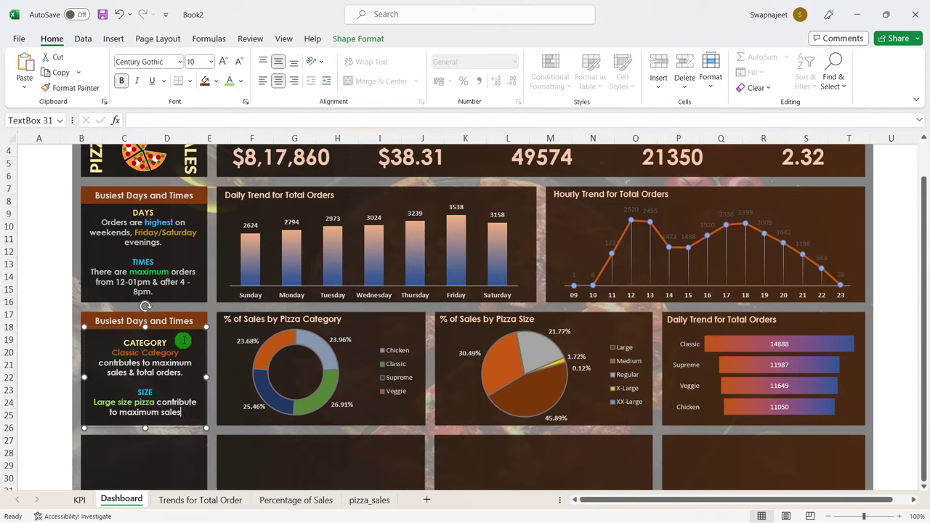
Step: Make both 'maximum' words in the insight text box red
{"action": "double_click", "coordinate": [164, 363]}
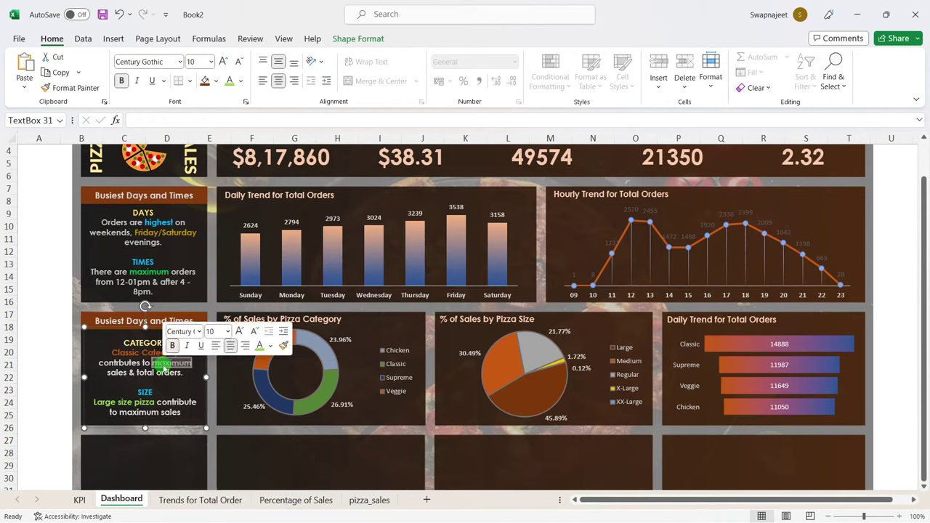
{"action": "left_click", "coordinate": [241, 81]}
{"action": "left_click", "coordinate": [238, 212]}
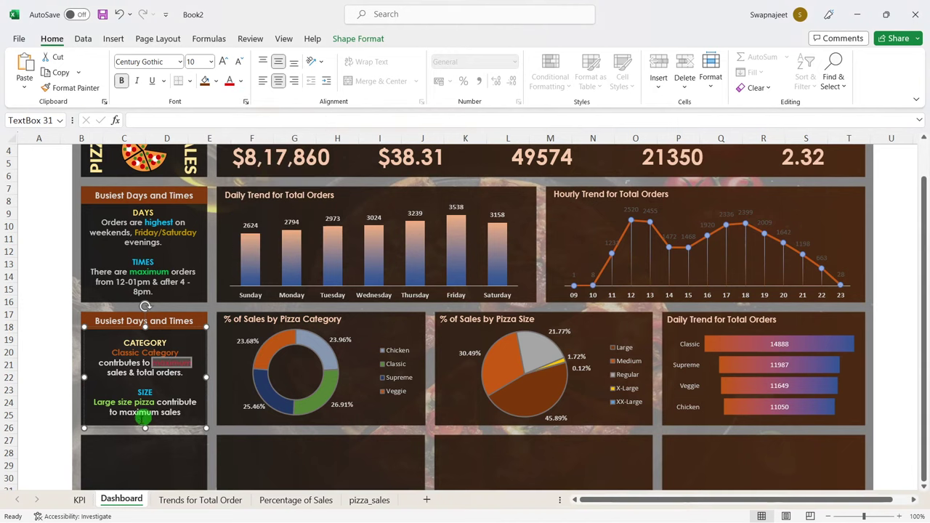
{"action": "double_click", "coordinate": [138, 412]}
{"action": "left_click", "coordinate": [230, 81]}
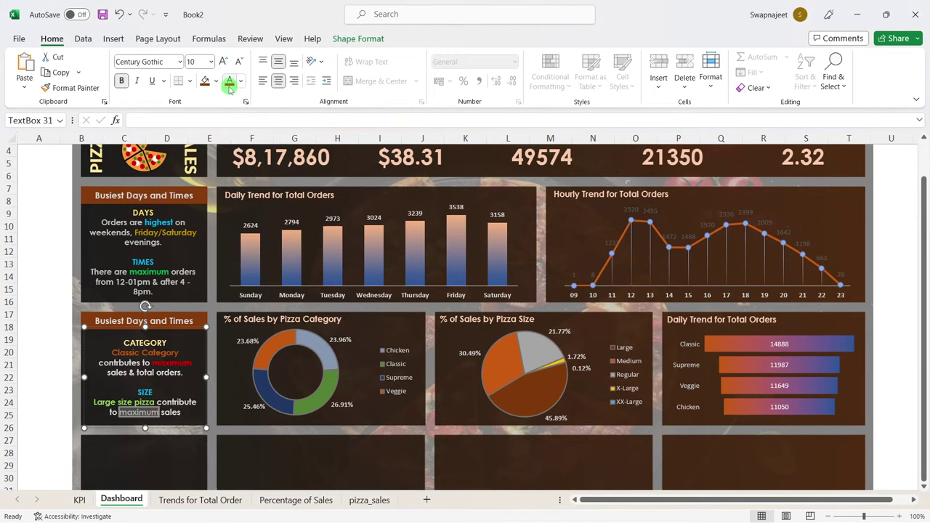
{"action": "left_click", "coordinate": [55, 398]}
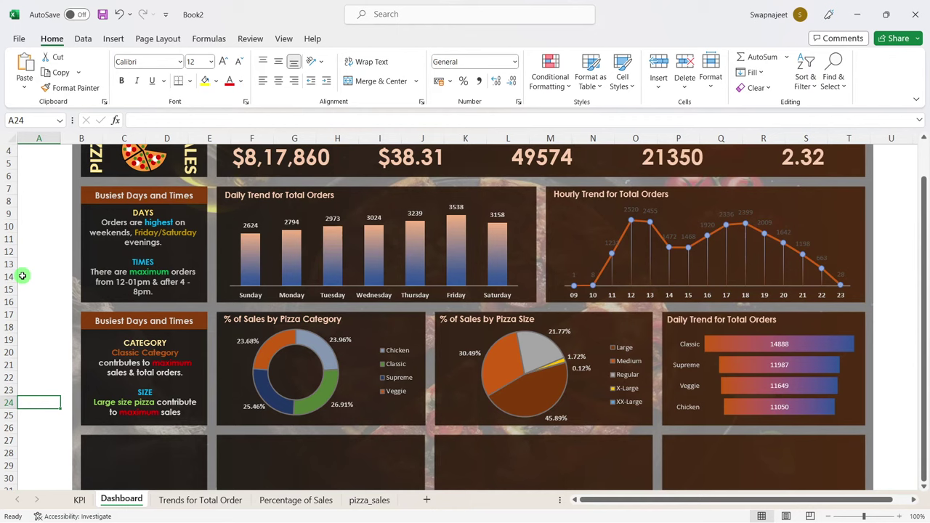
Step: Retitle the bar chart 'Total Pizzas Sold by Pizza Category' and the second panel 'Sales by Category & Size'
{"action": "triple_click", "coordinate": [746, 322]}
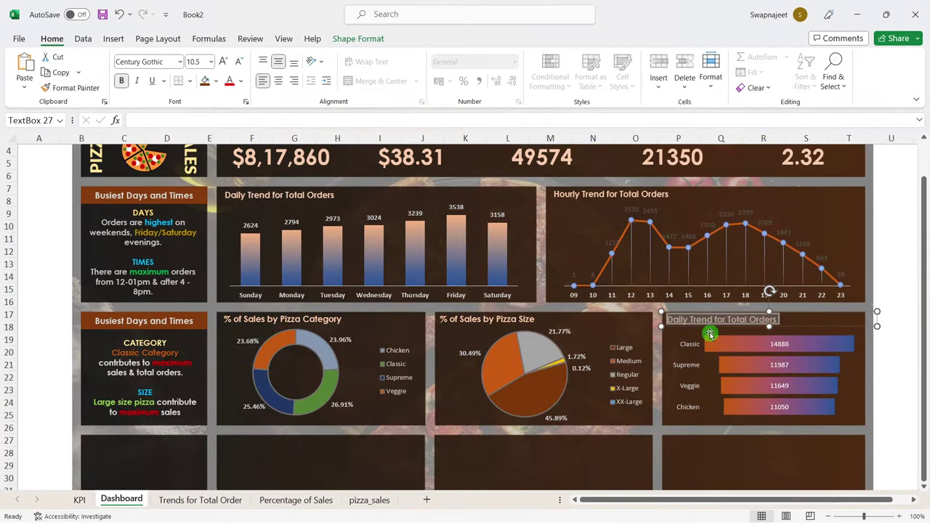
{"action": "type", "text": "T"}
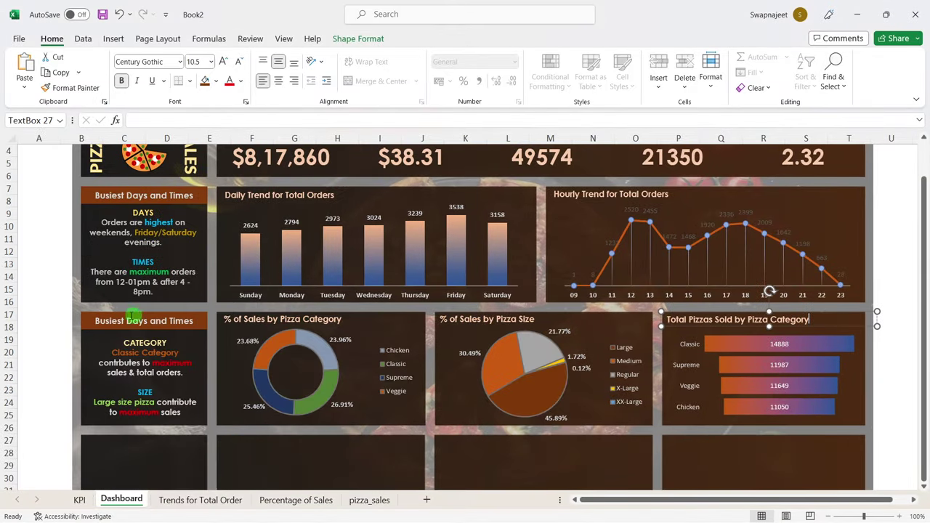
{"action": "triple_click", "coordinate": [129, 317]}
{"action": "type", "text": "Sales by"}
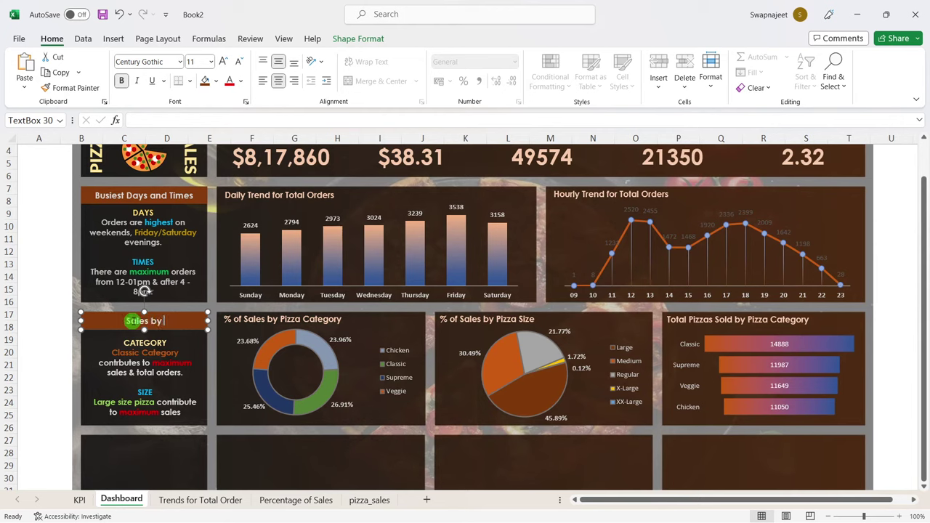
{"action": "type", "text": "ry "}
{"action": "type", "text": "& Size"}
{"action": "left_click", "coordinate": [61, 313]}
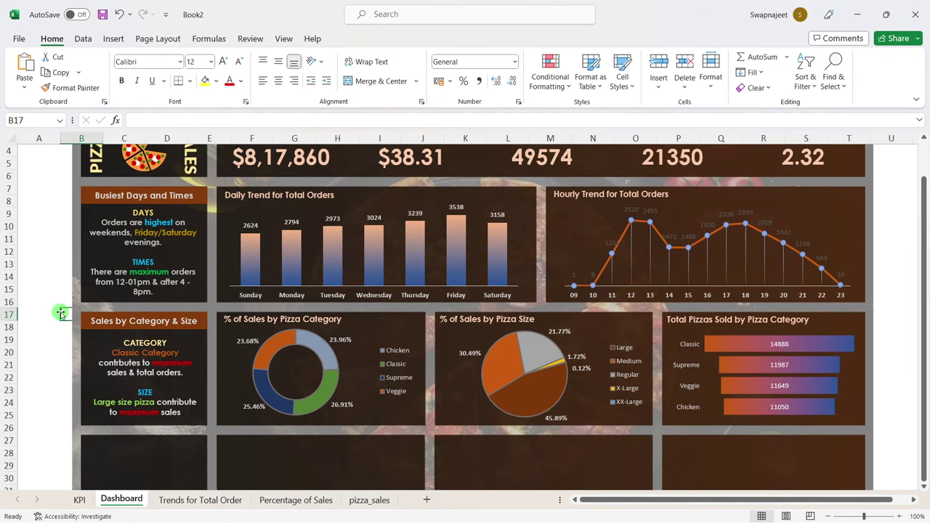
{"action": "scroll", "coordinate": [61, 313], "scroll_direction": "down", "scroll_amount": 2}
{"action": "scroll", "coordinate": [61, 312], "scroll_direction": "down", "scroll_amount": 2}
{"action": "scroll", "coordinate": [61, 312], "scroll_direction": "up", "scroll_amount": 2}
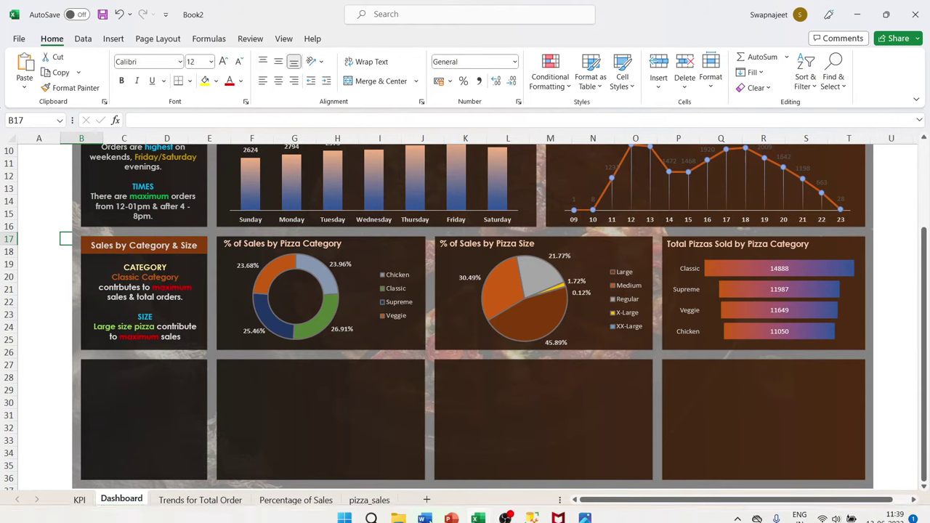
{"action": "scroll", "coordinate": [48, 250], "scroll_direction": "down", "scroll_amount": 3}
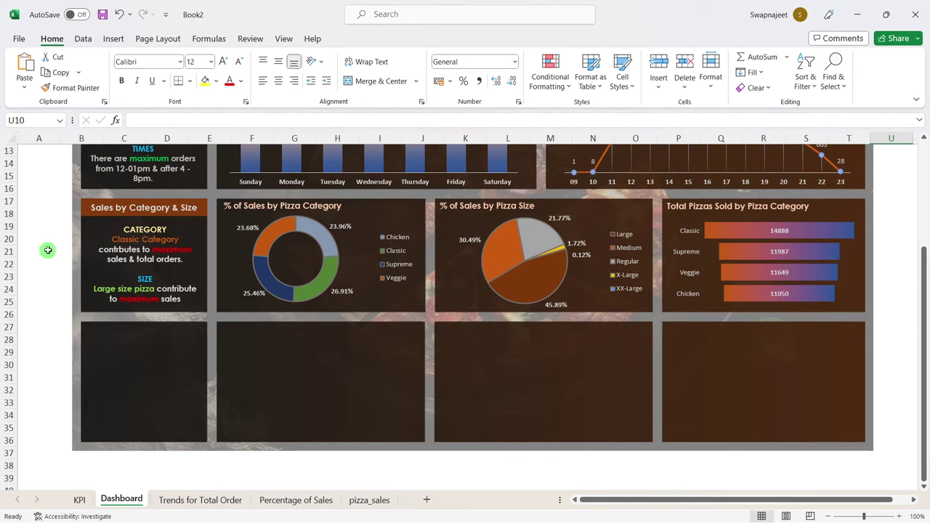
{"action": "key", "text": "alt+Tab"}
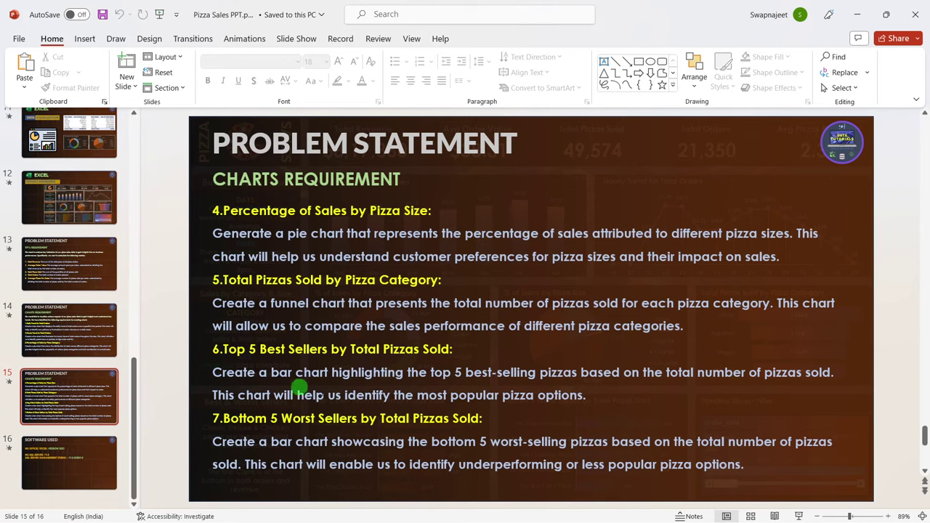
{"action": "key", "text": "alt+Tab"}
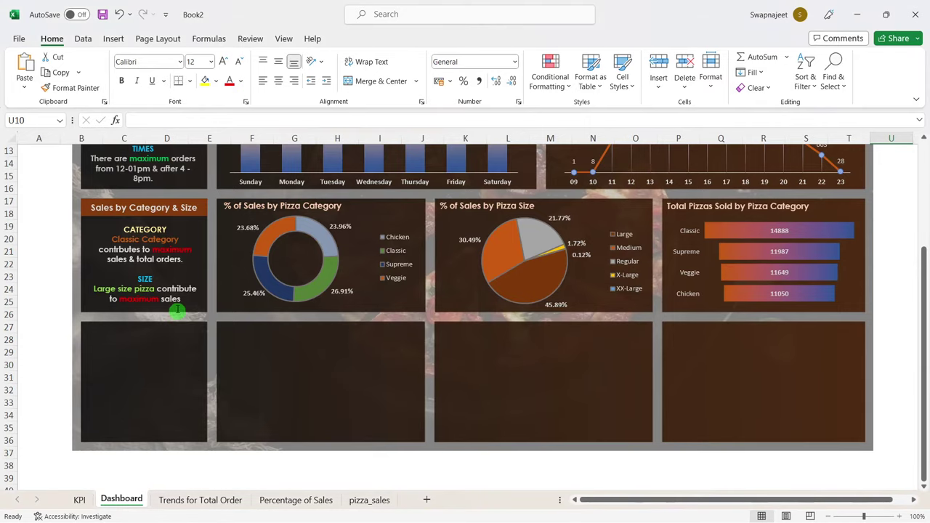
Step: Insert a PivotTable from the pizza_sales table on a new Best and Worst Sellers sheet
{"action": "left_click", "coordinate": [367, 499]}
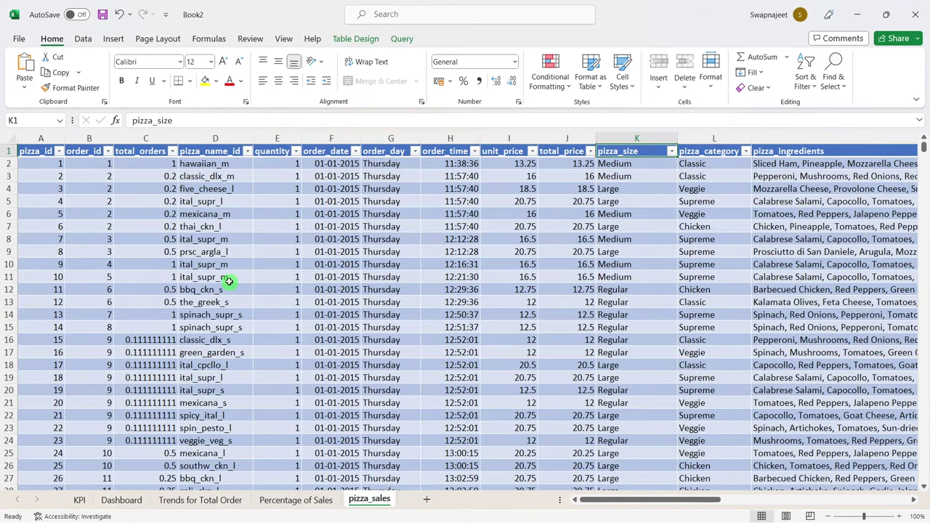
{"action": "left_click", "coordinate": [227, 281]}
{"action": "left_click", "coordinate": [115, 41]}
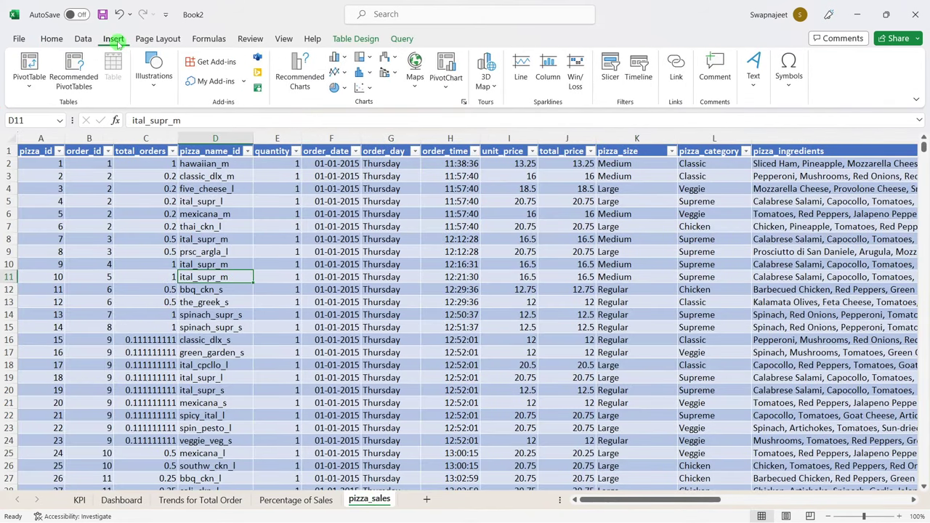
{"action": "left_click", "coordinate": [33, 67]}
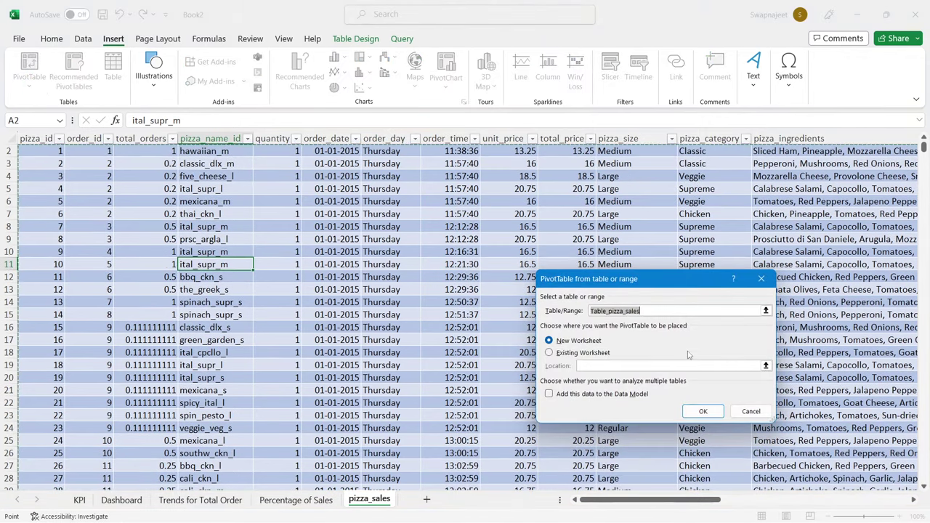
{"action": "left_click", "coordinate": [702, 411]}
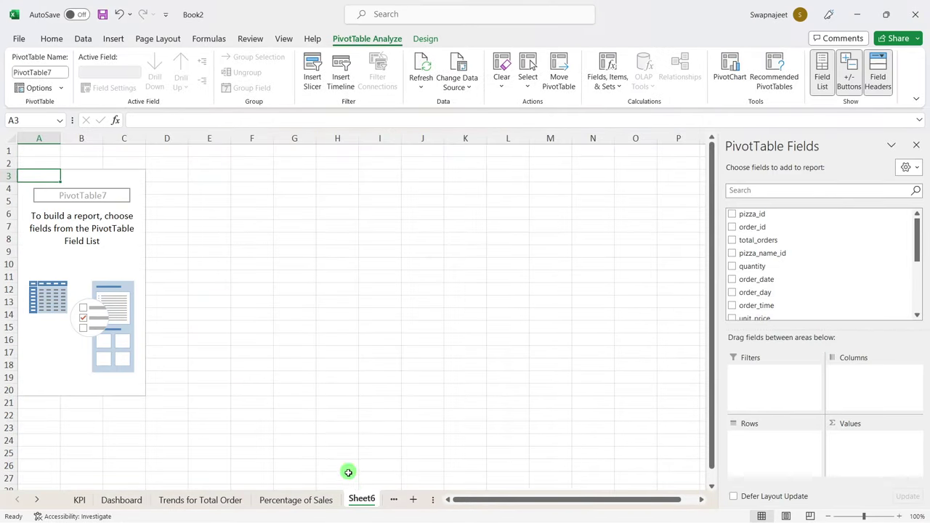
{"action": "type", "text": "Be"}
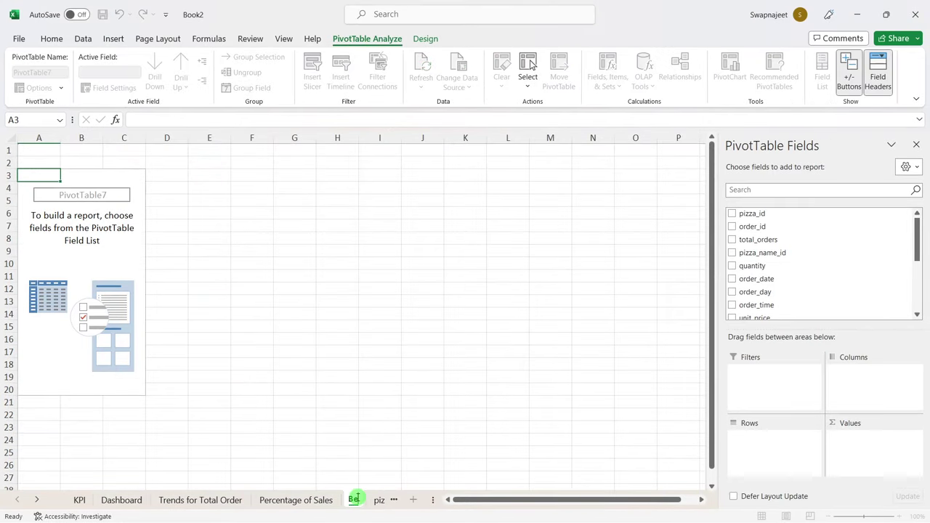
{"action": "type", "text": "st and W"}
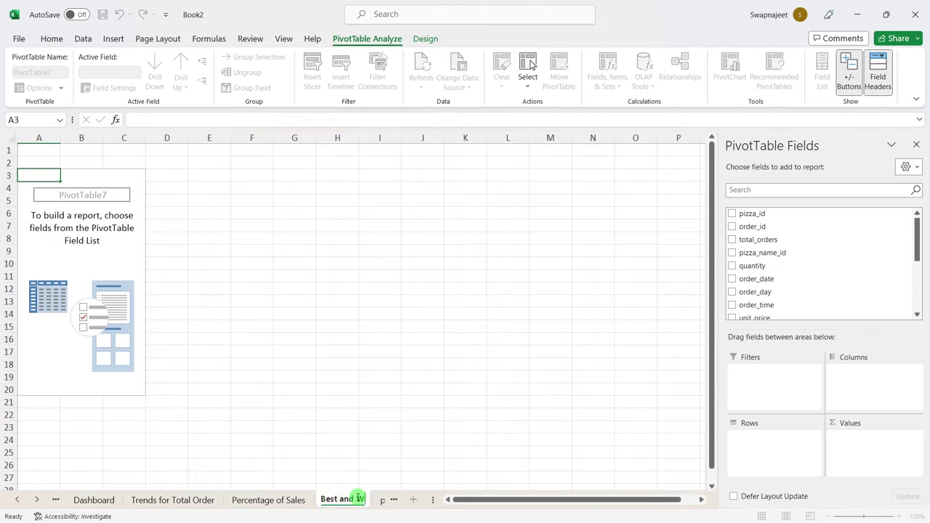
{"action": "type", "text": " Sele"}
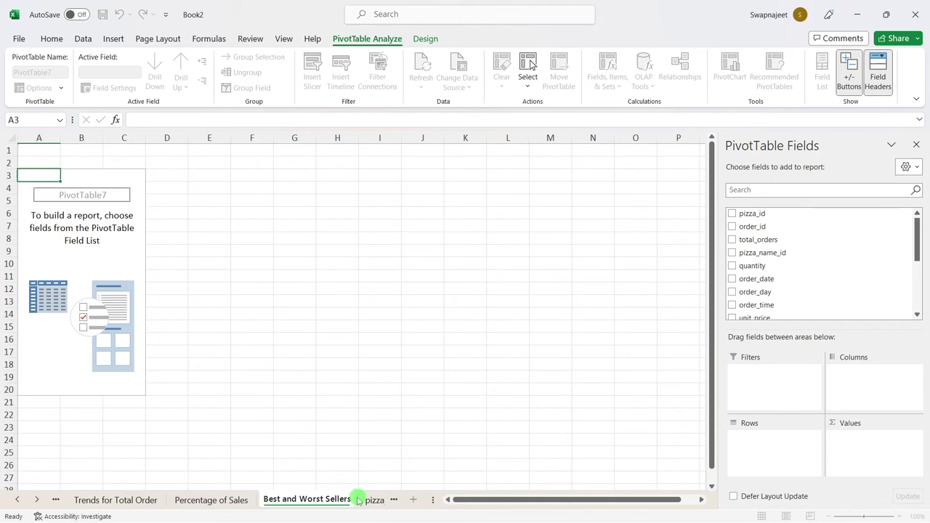
Step: Add pizza names as rows and Sum of quantity as values in the pivot
{"action": "left_click", "coordinate": [375, 391]}
{"action": "left_click", "coordinate": [116, 227]}
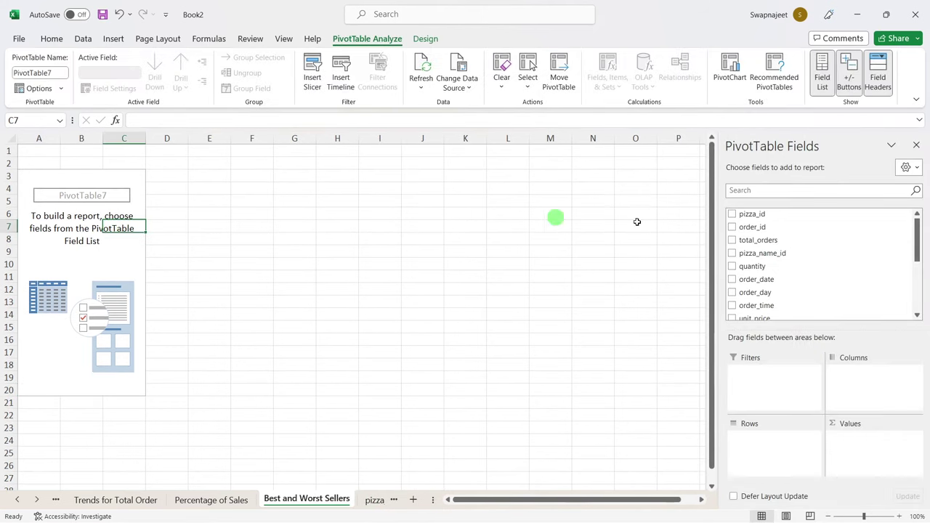
{"action": "scroll", "coordinate": [839, 275], "scroll_direction": "down", "scroll_amount": 3}
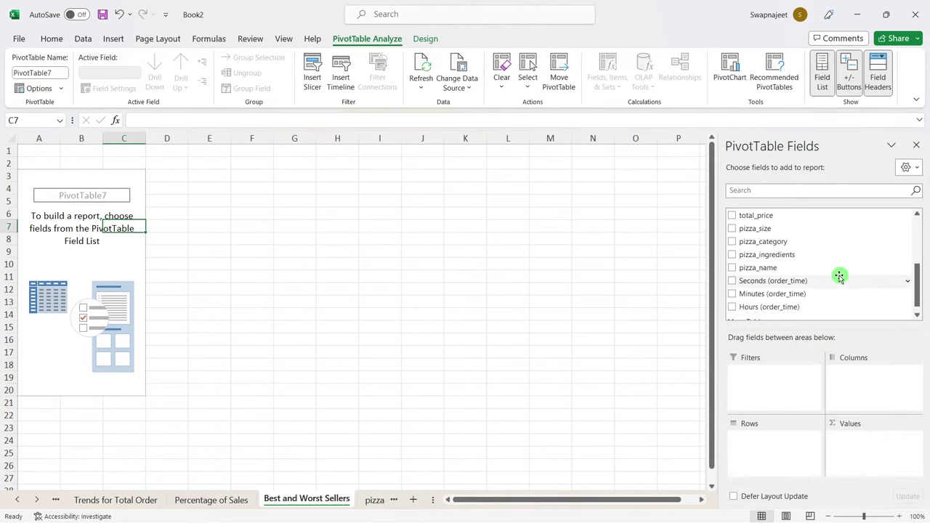
{"action": "left_click", "coordinate": [733, 268]}
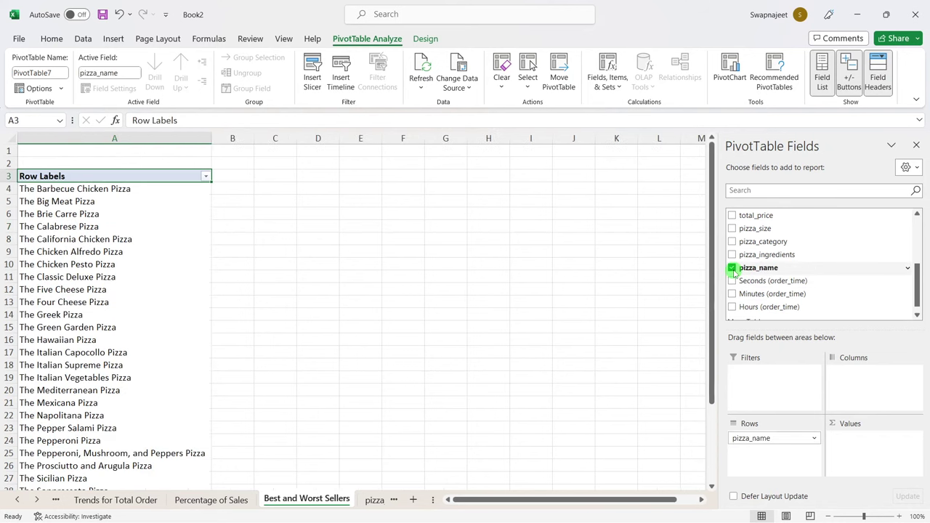
{"action": "scroll", "coordinate": [813, 261], "scroll_direction": "up", "scroll_amount": 1}
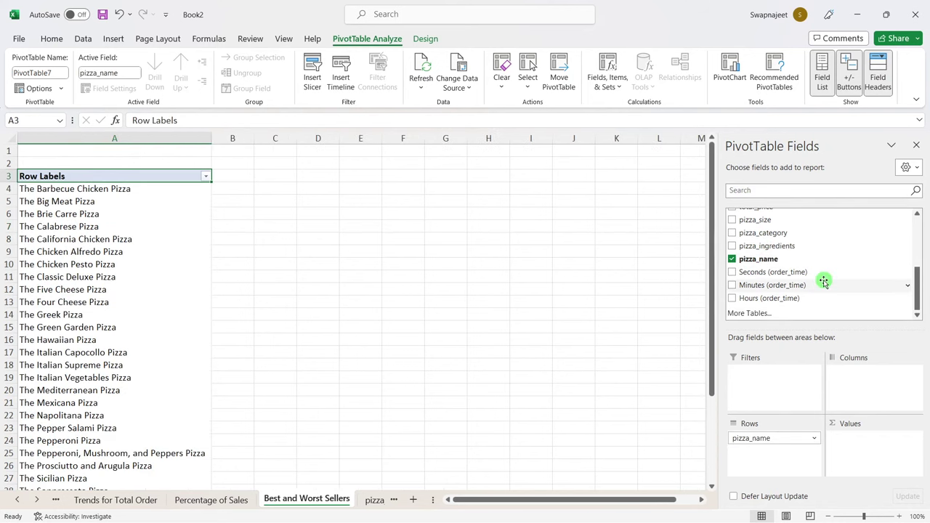
{"action": "scroll", "coordinate": [824, 274], "scroll_direction": "up", "scroll_amount": 1}
{"action": "scroll", "coordinate": [824, 275], "scroll_direction": "up", "scroll_amount": 1}
{"action": "scroll", "coordinate": [823, 271], "scroll_direction": "up", "scroll_amount": 2}
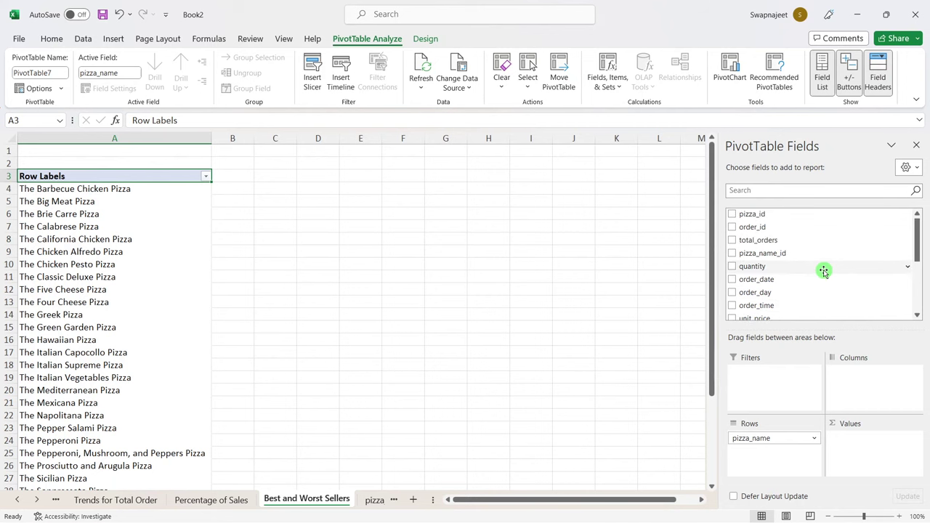
{"action": "left_click", "coordinate": [736, 267]}
{"action": "left_click", "coordinate": [374, 265]}
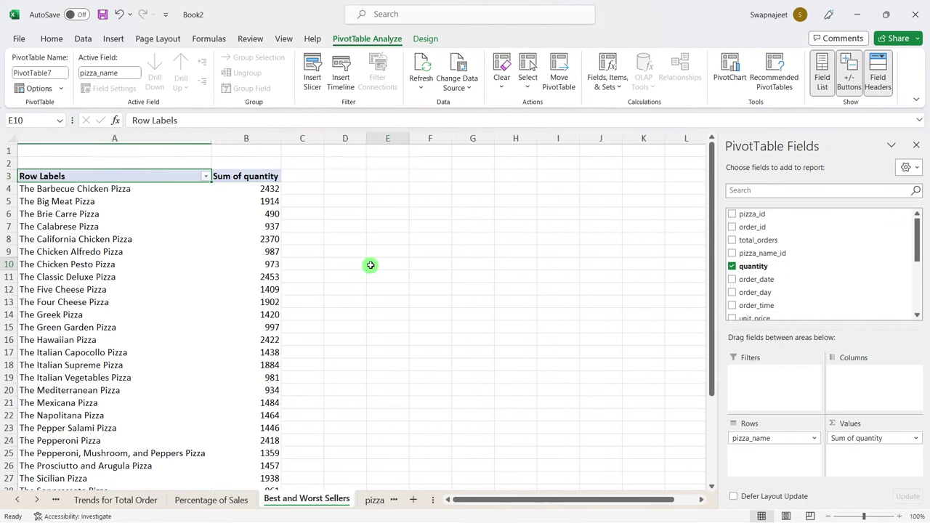
{"action": "left_click", "coordinate": [258, 239]}
{"action": "scroll", "coordinate": [203, 297], "scroll_direction": "down", "scroll_amount": 4}
{"action": "scroll", "coordinate": [203, 297], "scroll_direction": "down", "scroll_amount": 1}
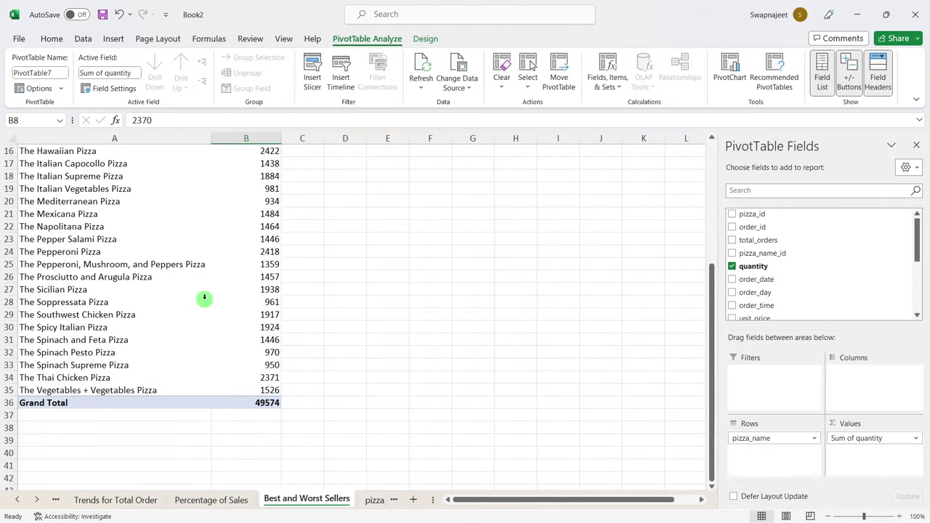
{"action": "scroll", "coordinate": [204, 297], "scroll_direction": "up", "scroll_amount": 5}
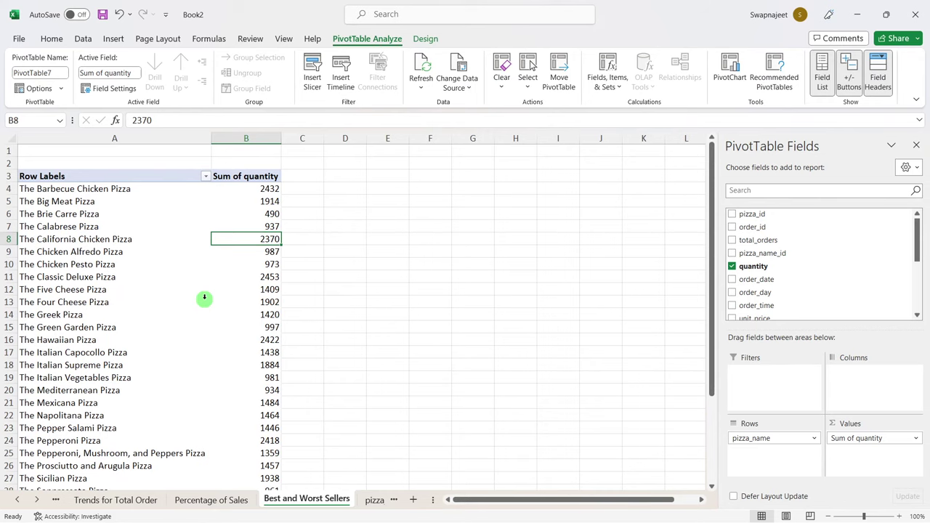
{"action": "scroll", "coordinate": [168, 303], "scroll_direction": "down", "scroll_amount": 9}
{"action": "scroll", "coordinate": [141, 320], "scroll_direction": "up", "scroll_amount": 5}
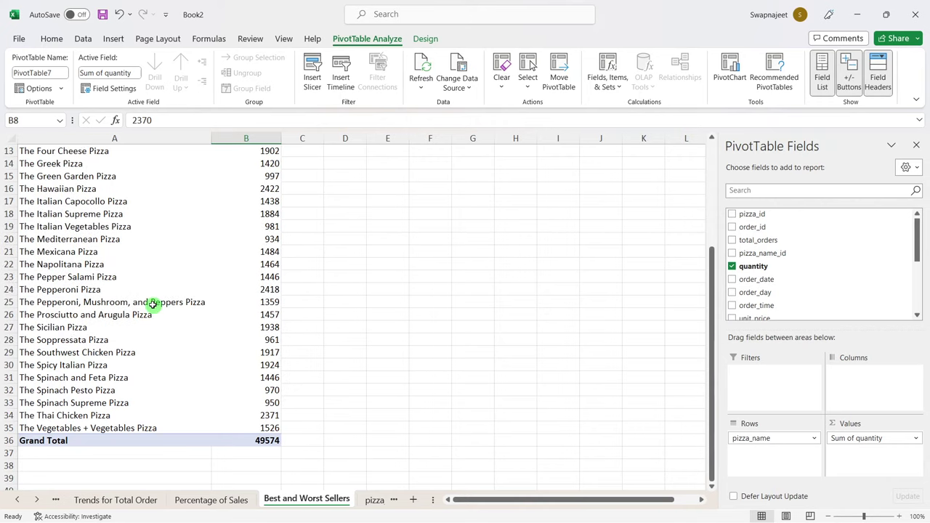
{"action": "scroll", "coordinate": [149, 306], "scroll_direction": "up", "scroll_amount": 3}
{"action": "scroll", "coordinate": [253, 210], "scroll_direction": "up", "scroll_amount": 1}
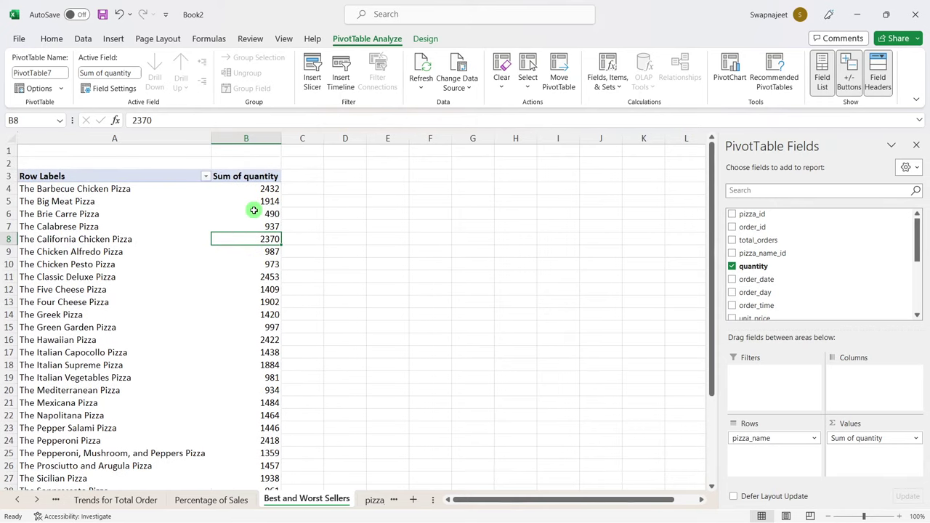
{"action": "left_click", "coordinate": [275, 211]}
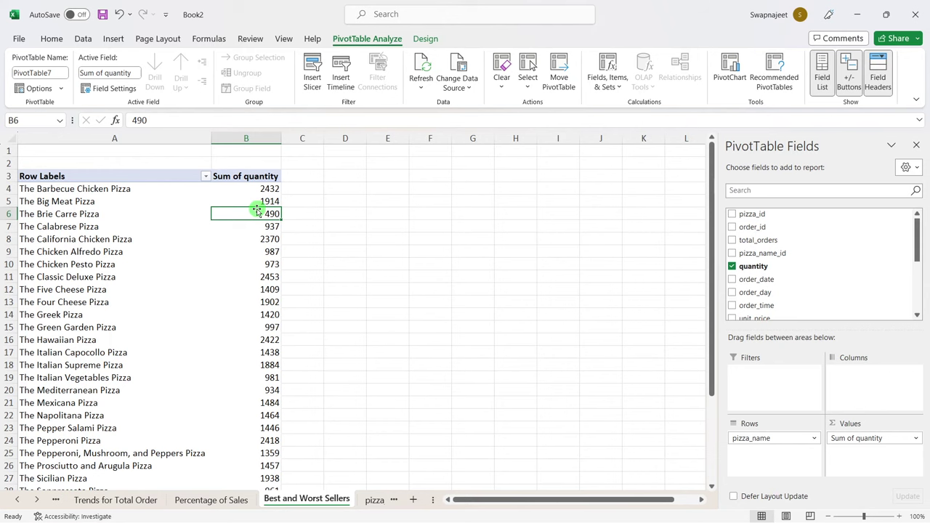
Step: Sort the pizzas by quantity from largest to smallest
{"action": "right_click", "coordinate": [263, 213]}
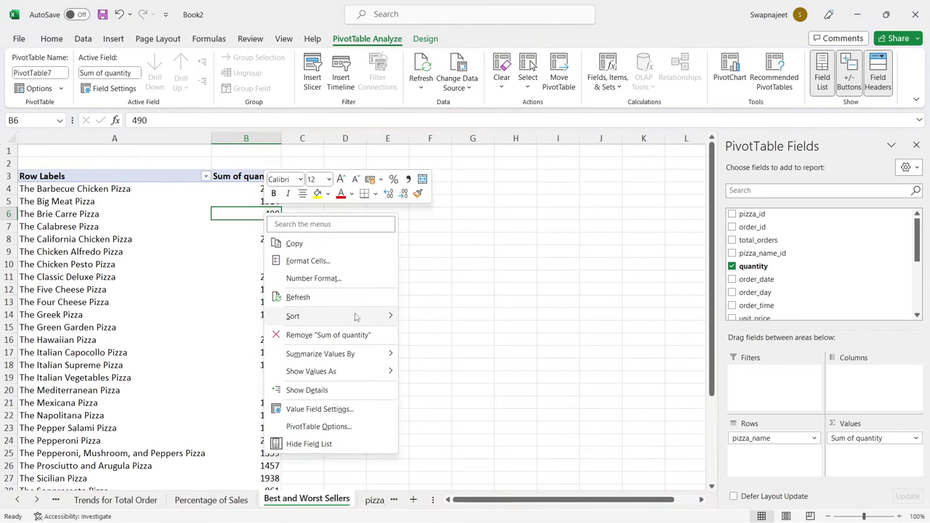
{"action": "mouse_move", "coordinate": [356, 317]}
{"action": "left_click", "coordinate": [450, 334]}
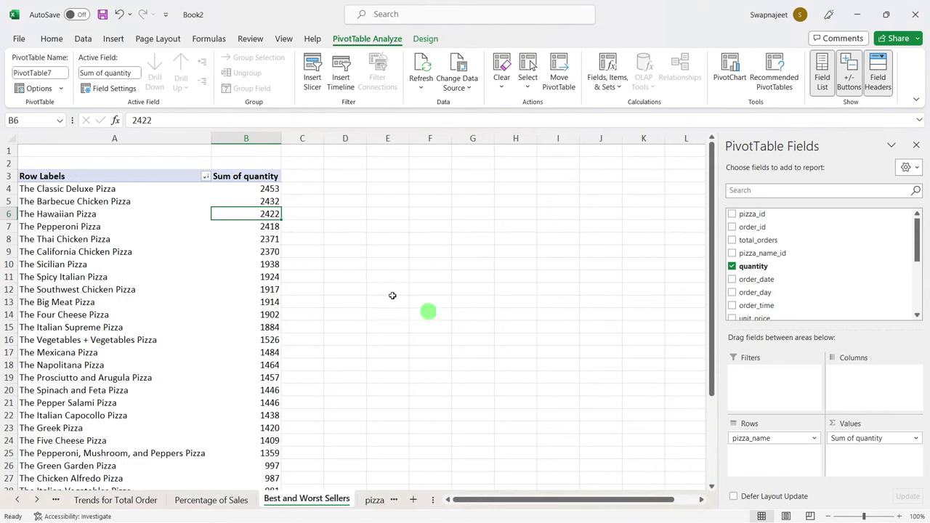
{"action": "scroll", "coordinate": [272, 310], "scroll_direction": "down", "scroll_amount": 5}
{"action": "scroll", "coordinate": [273, 311], "scroll_direction": "up", "scroll_amount": 5}
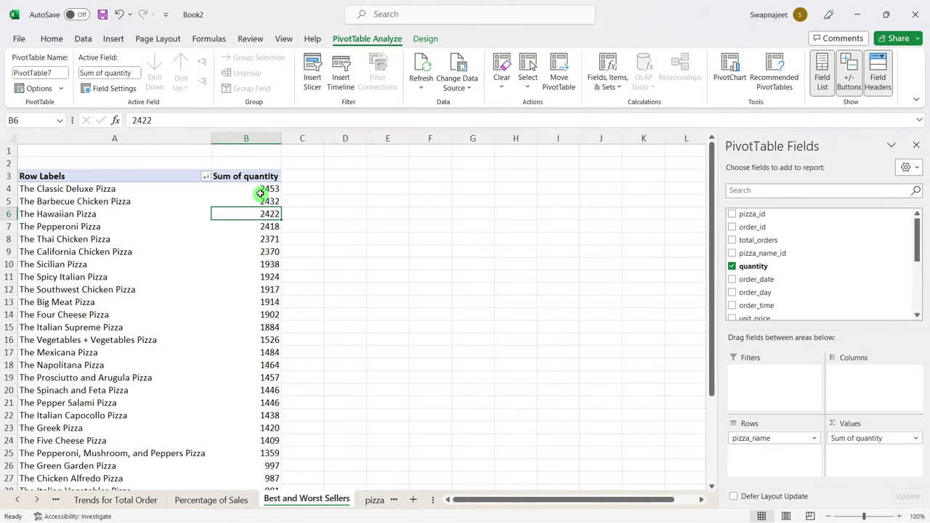
{"action": "left_click_drag", "start_coordinate": [258, 190], "coordinate": [263, 242]}
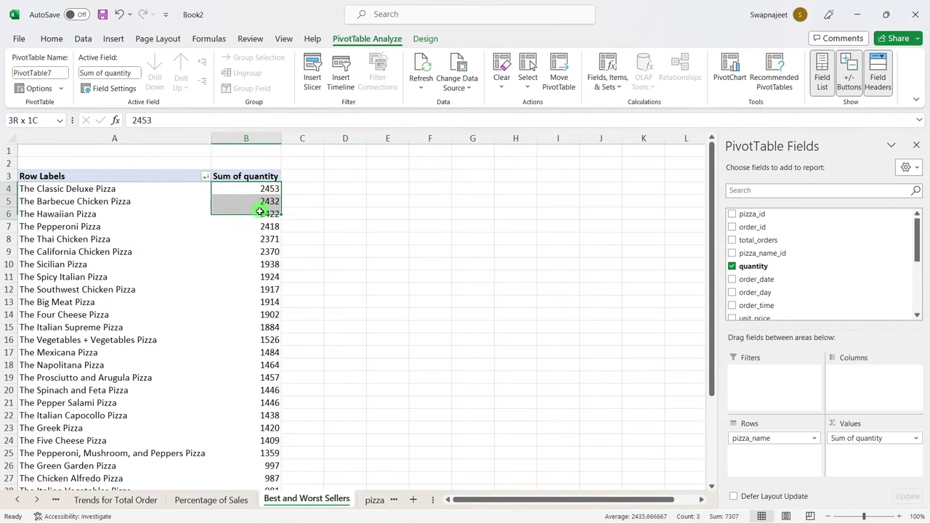
{"action": "left_click", "coordinate": [232, 288]}
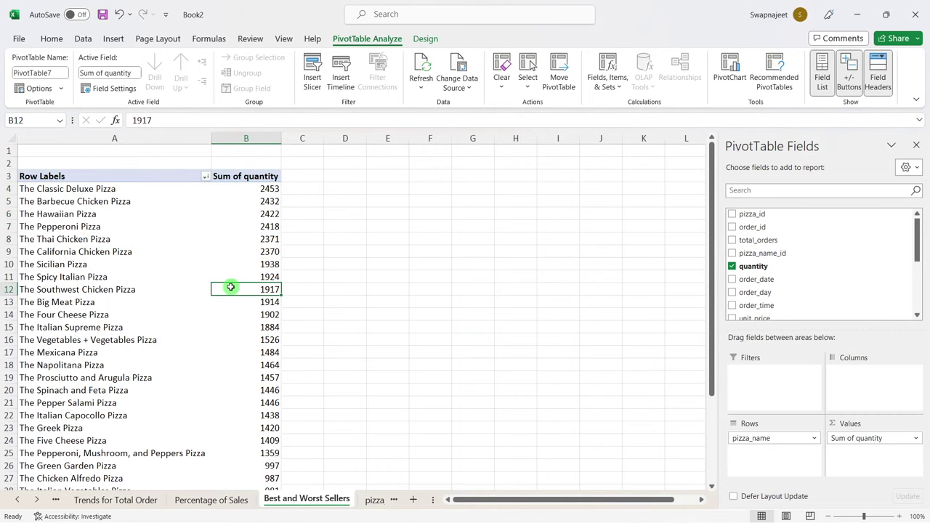
Step: Apply a Top 10 value filter showing the top 5 pizzas by Sum of quantity
{"action": "left_click", "coordinate": [206, 178]}
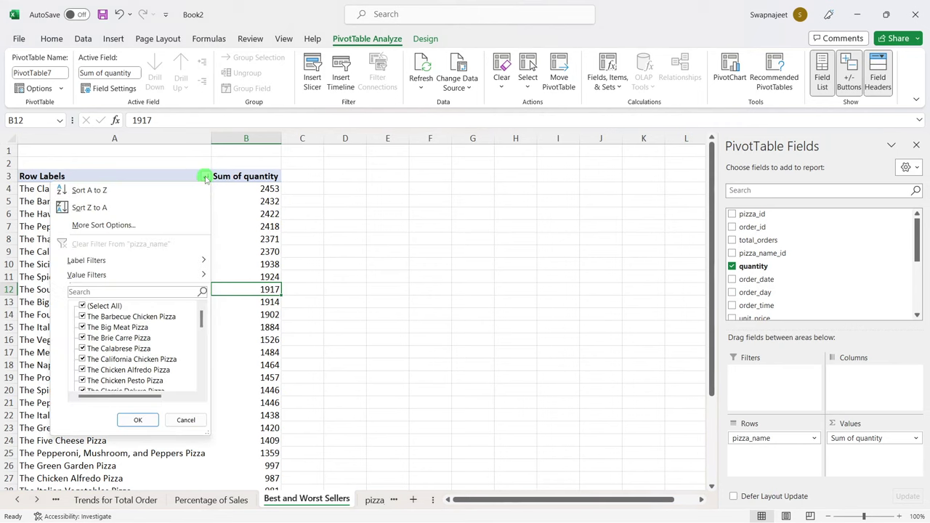
{"action": "mouse_move", "coordinate": [146, 277]}
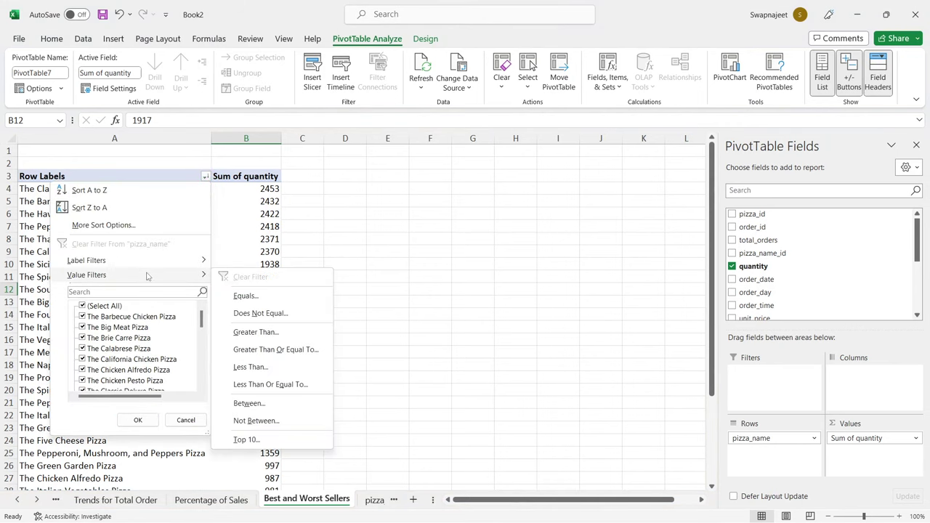
{"action": "left_click", "coordinate": [246, 440]}
{"action": "left_click_drag", "start_coordinate": [574, 295], "coordinate": [450, 232]}
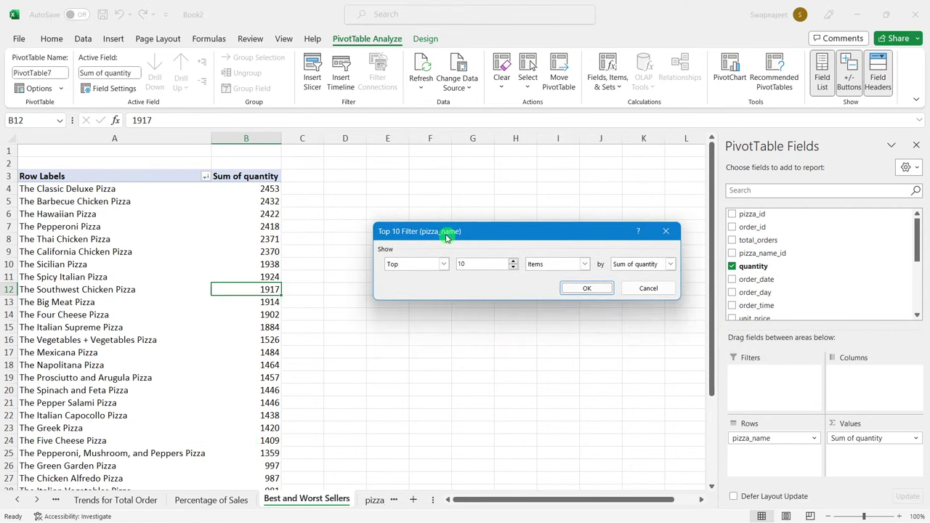
{"action": "left_click_drag", "start_coordinate": [519, 264], "coordinate": [456, 262]}
{"action": "type", "text": "5"}
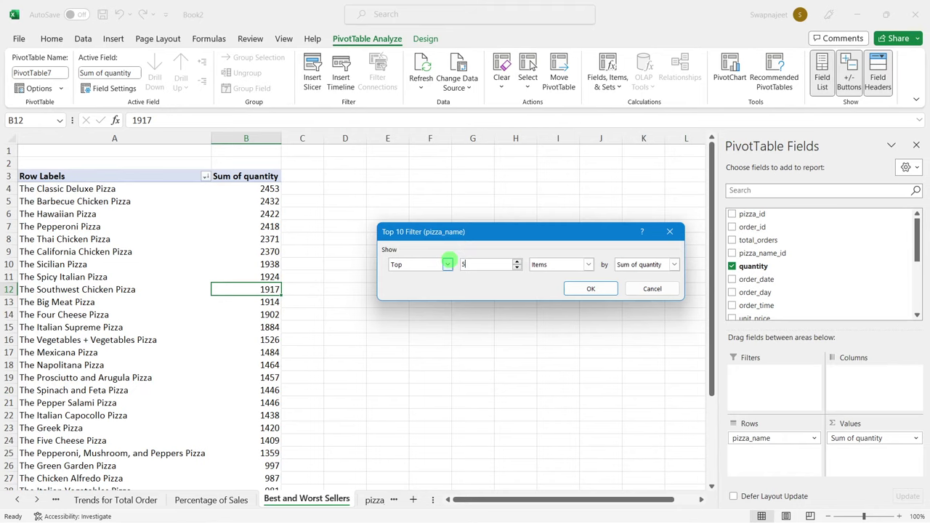
{"action": "left_click", "coordinate": [674, 265]}
{"action": "left_click", "coordinate": [673, 265]}
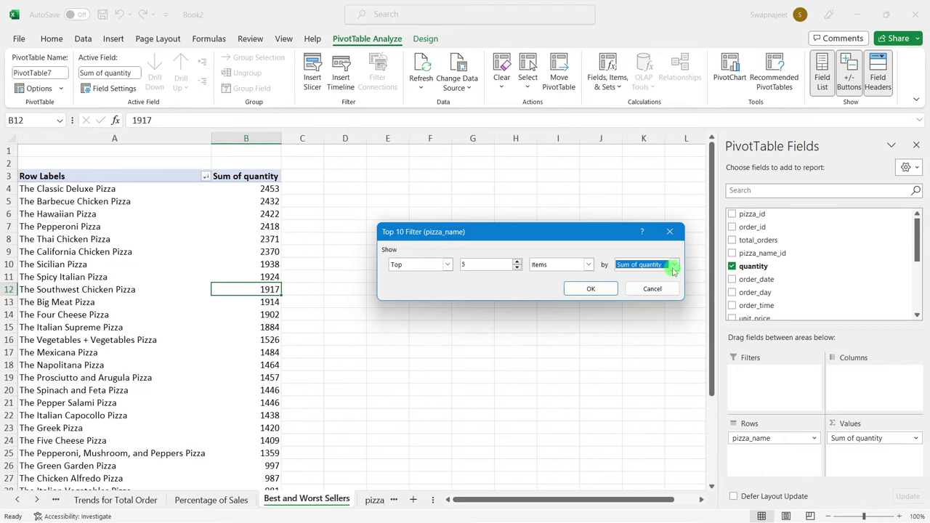
{"action": "left_click", "coordinate": [611, 296]}
{"action": "left_click", "coordinate": [300, 263]}
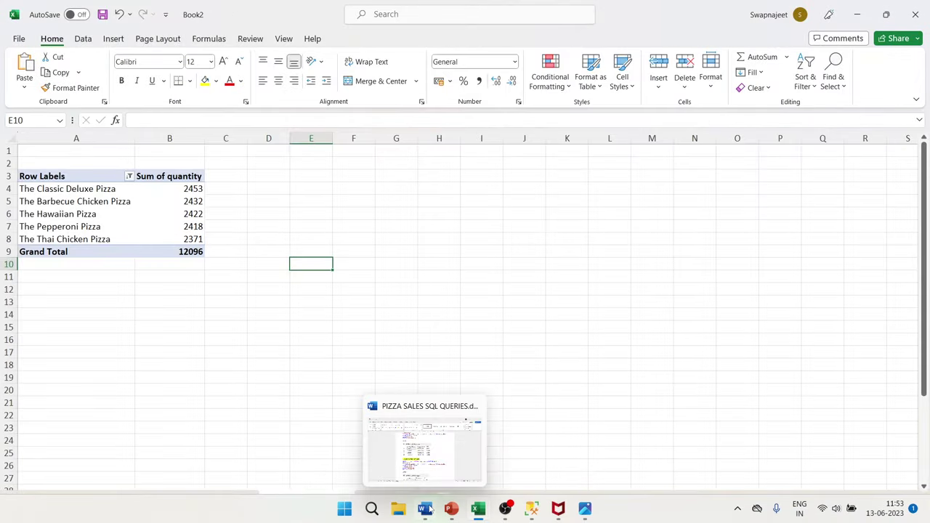
Step: Scroll the Word SQL queries document to section G, Top 5 Best Sellers by Total Pizzas Sold
{"action": "left_click", "coordinate": [426, 509]}
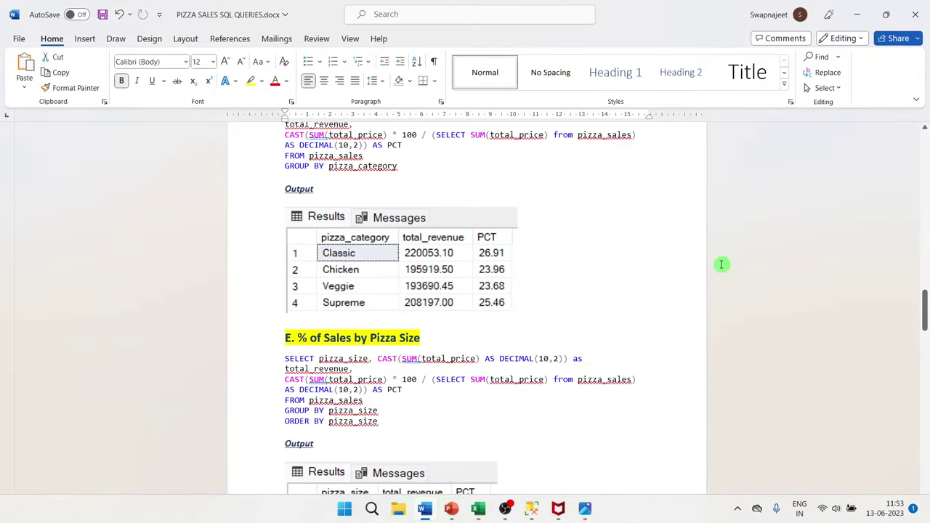
{"action": "scroll", "coordinate": [718, 310], "scroll_direction": "down", "scroll_amount": 1}
{"action": "scroll", "coordinate": [718, 310], "scroll_direction": "down", "scroll_amount": 5}
{"action": "scroll", "coordinate": [718, 310], "scroll_direction": "down", "scroll_amount": 4}
{"action": "scroll", "coordinate": [718, 310], "scroll_direction": "down", "scroll_amount": 3}
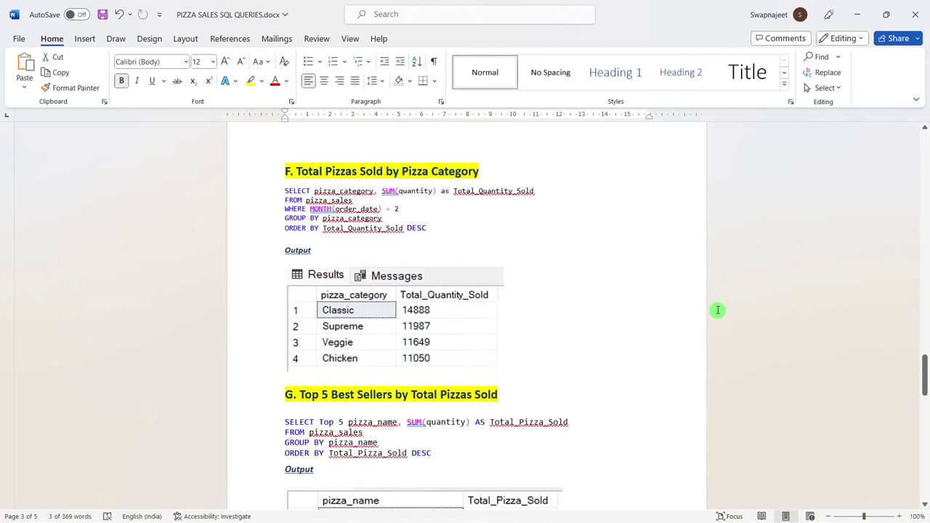
{"action": "scroll", "coordinate": [718, 310], "scroll_direction": "down", "scroll_amount": 5}
{"action": "scroll", "coordinate": [718, 310], "scroll_direction": "up", "scroll_amount": 1}
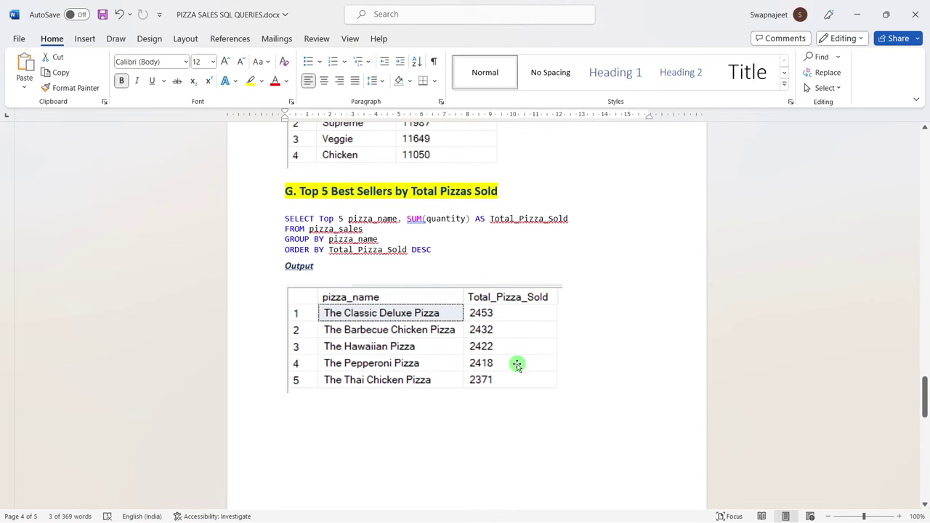
{"action": "scroll", "coordinate": [516, 365], "scroll_direction": "up", "scroll_amount": 1}
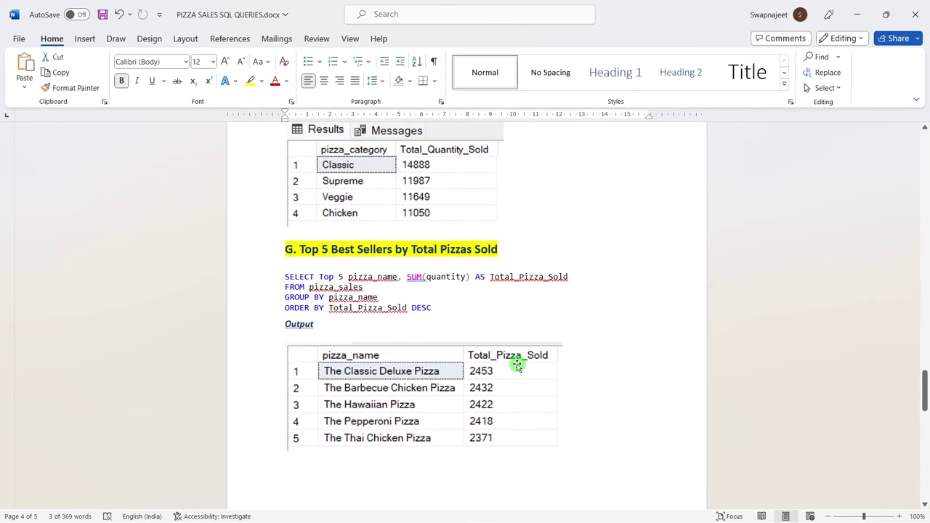
{"action": "key", "text": "alt+Tab"}
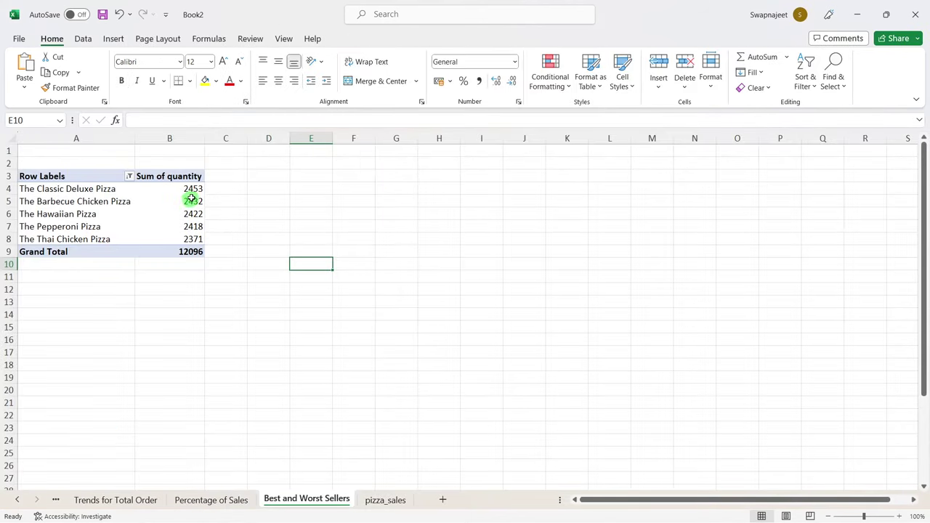
{"action": "key", "text": "alt+Tab"}
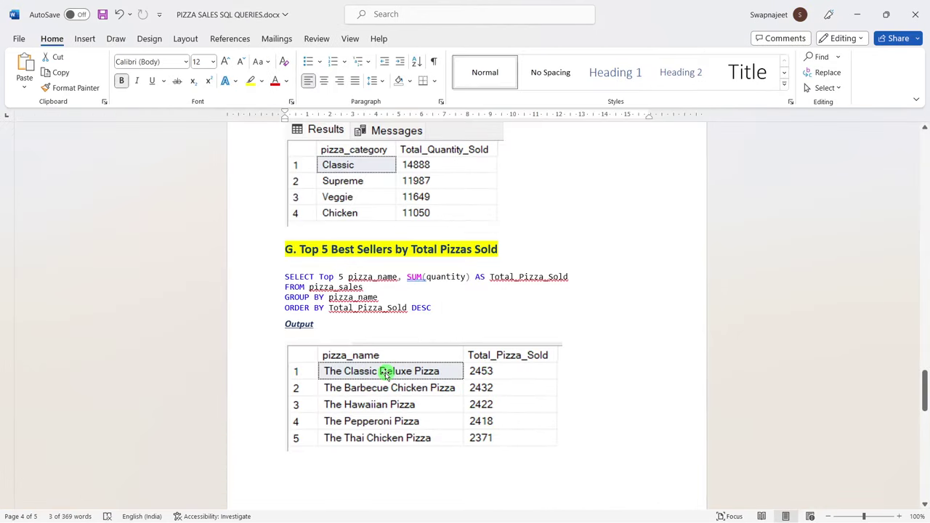
Step: Compare the Excel top-5 pivot quantities against the Word query output
{"action": "key", "text": "alt+Tab"}
{"action": "mouse_move", "coordinate": [184, 191]}
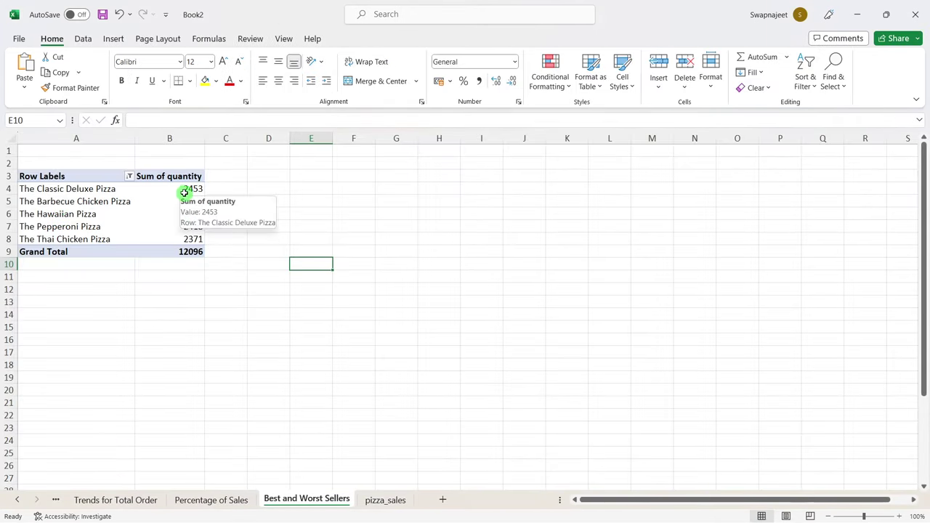
{"action": "key", "text": "alt+Tab"}
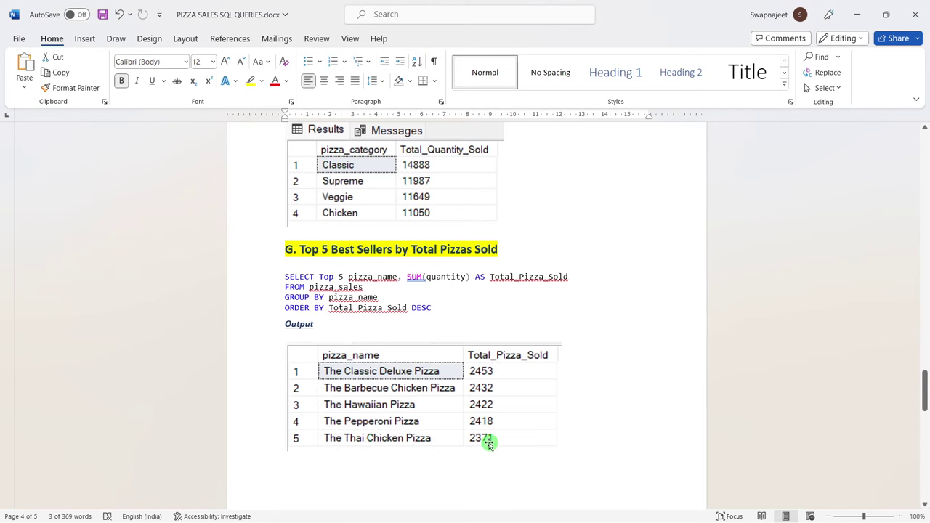
{"action": "key", "text": "alt+Tab"}
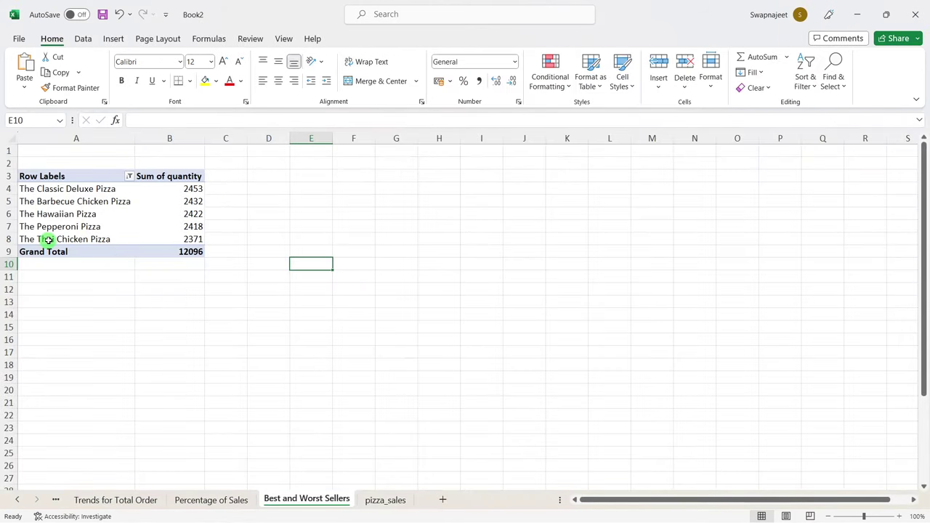
{"action": "left_click", "coordinate": [45, 239]}
{"action": "left_click_drag", "start_coordinate": [105, 201], "coordinate": [200, 231]}
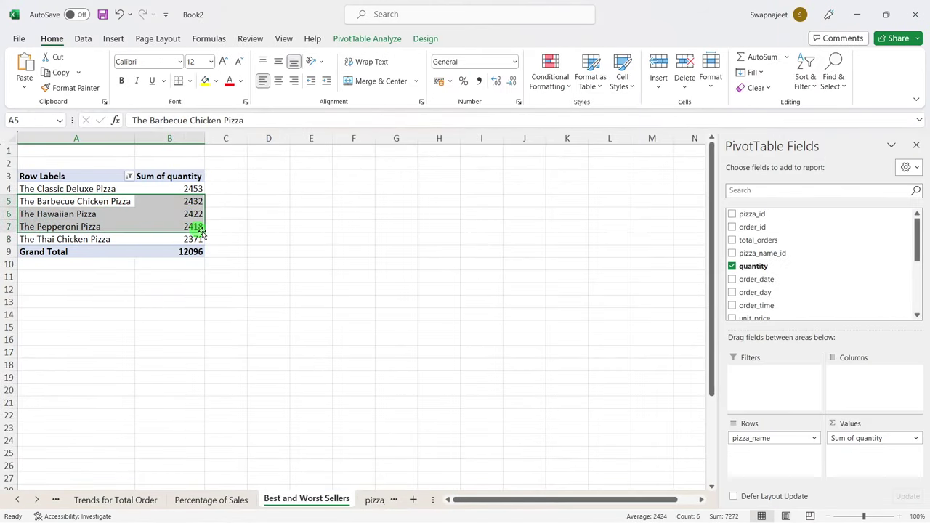
{"action": "key", "text": "alt+Tab"}
{"action": "key", "text": "alt+Tab"}
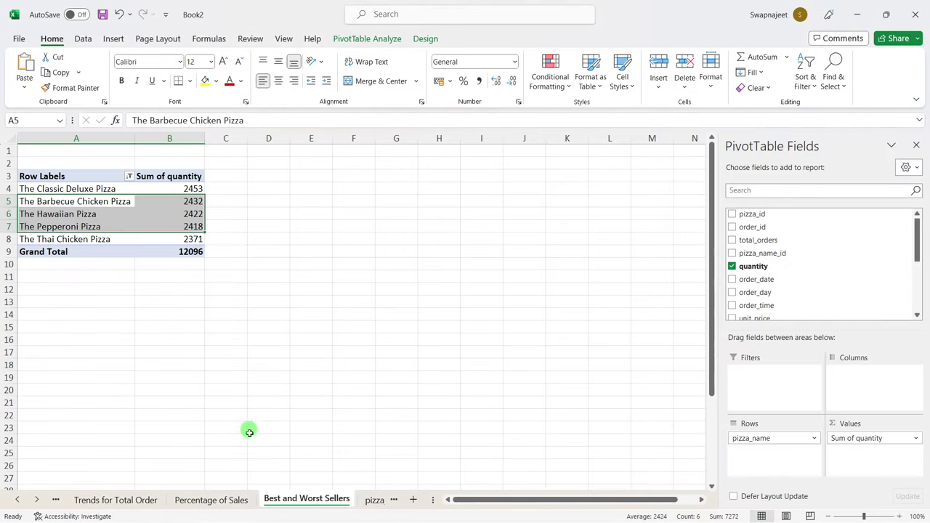
Step: View the Dashboard sheet while rechecking the Word SQL query results
{"action": "left_click", "coordinate": [17, 500]}
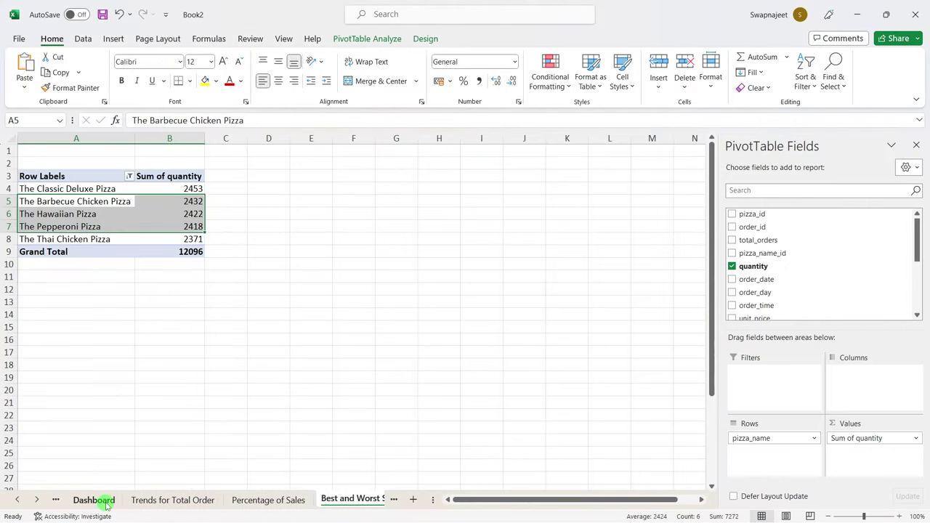
{"action": "left_click", "coordinate": [94, 500]}
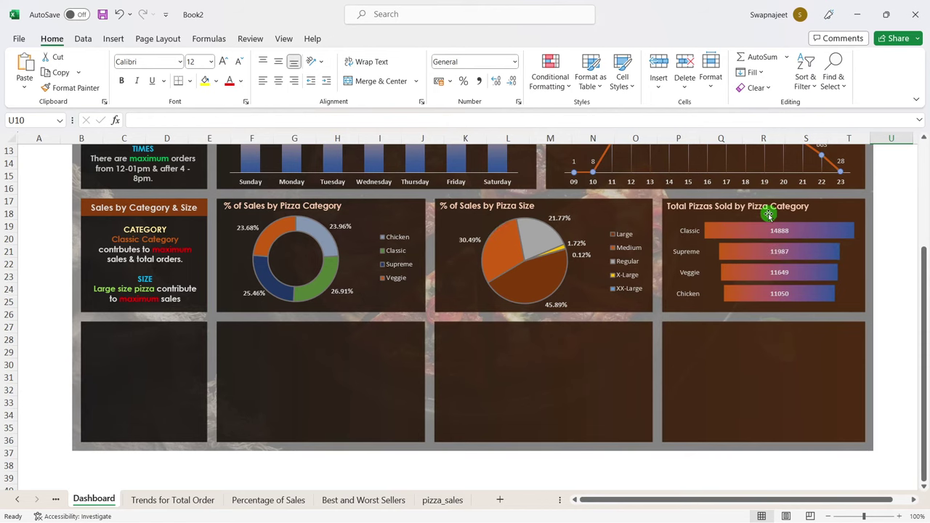
{"action": "key", "text": "alt+Tab"}
{"action": "scroll", "coordinate": [428, 321], "scroll_direction": "up", "scroll_amount": 2}
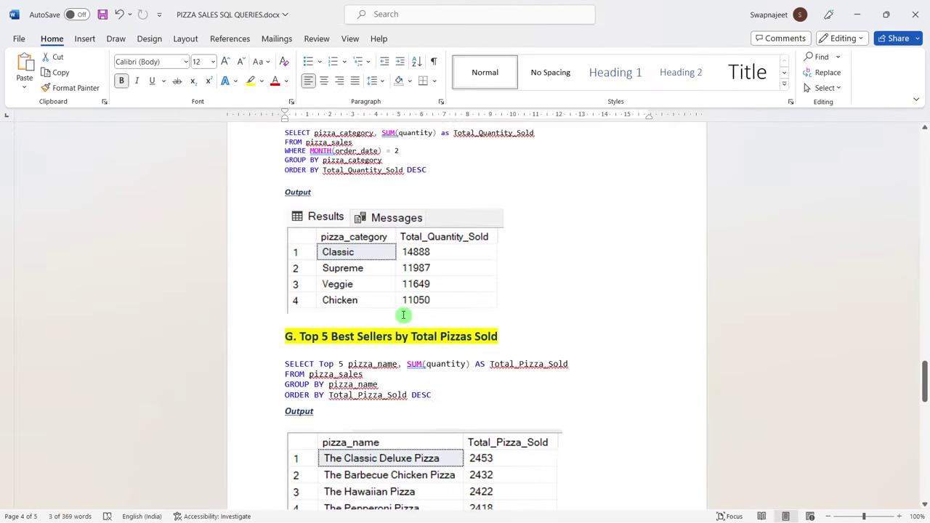
{"action": "scroll", "coordinate": [405, 312], "scroll_direction": "up", "scroll_amount": 2}
{"action": "key", "text": "alt+Tab"}
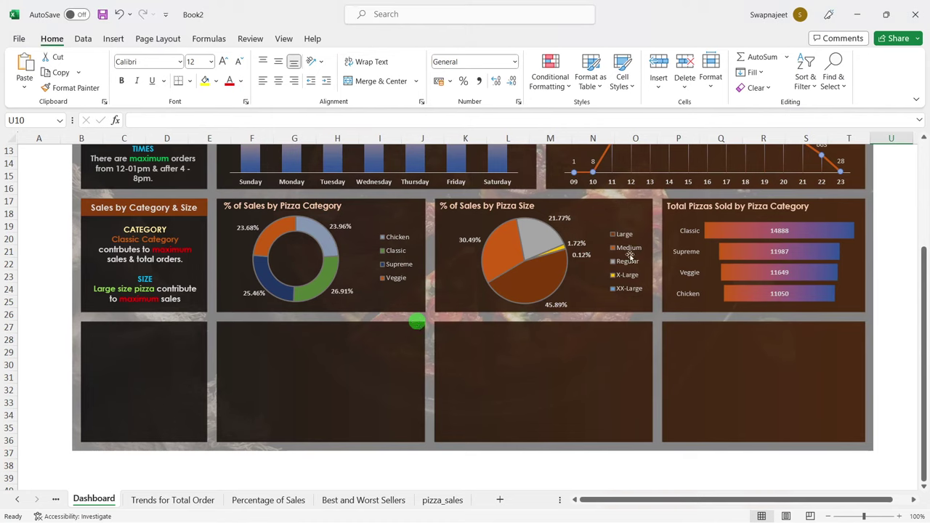
{"action": "key", "text": "alt+Tab"}
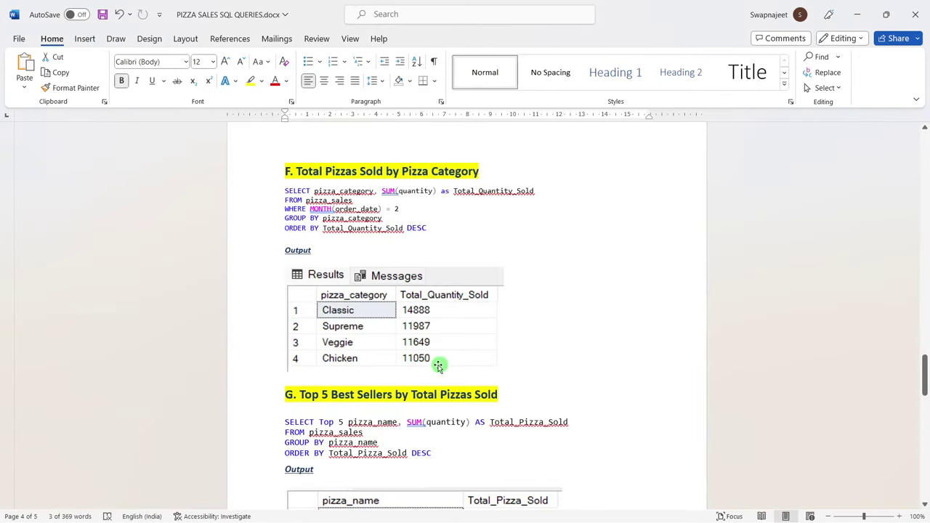
{"action": "key", "text": "alt+Tab"}
{"action": "scroll", "coordinate": [753, 324], "scroll_direction": "up", "scroll_amount": 3}
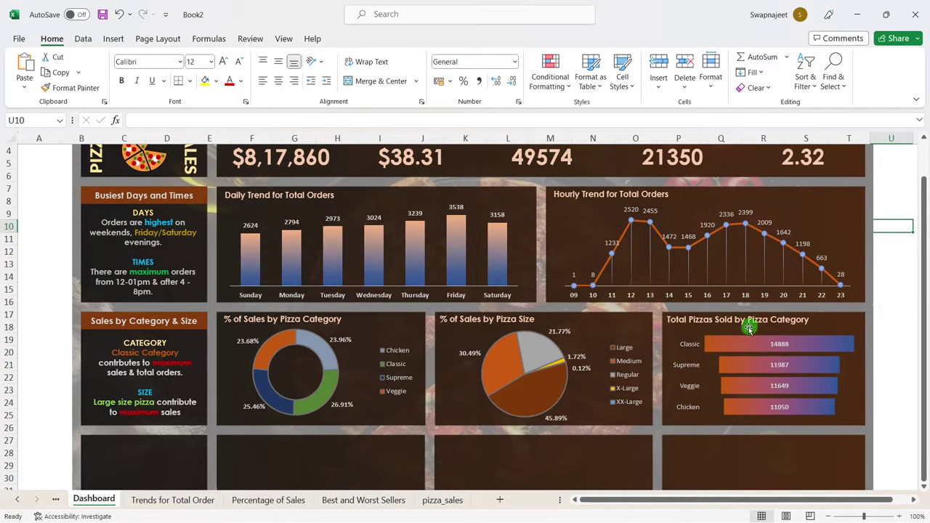
{"action": "key", "text": "alt+Tab"}
{"action": "scroll", "coordinate": [384, 314], "scroll_direction": "up", "scroll_amount": 2}
{"action": "scroll", "coordinate": [384, 314], "scroll_direction": "up", "scroll_amount": 5}
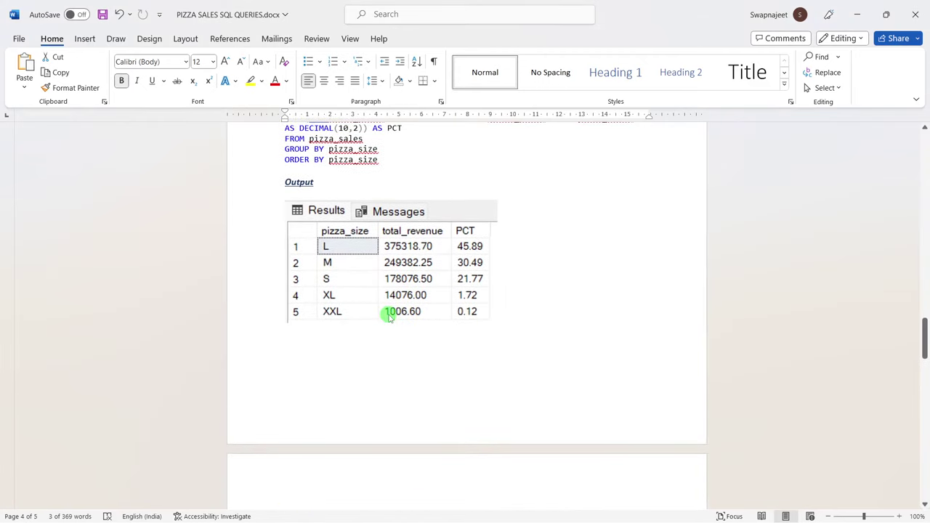
{"action": "key", "text": "alt+Tab"}
{"action": "key", "text": "alt+Tab"}
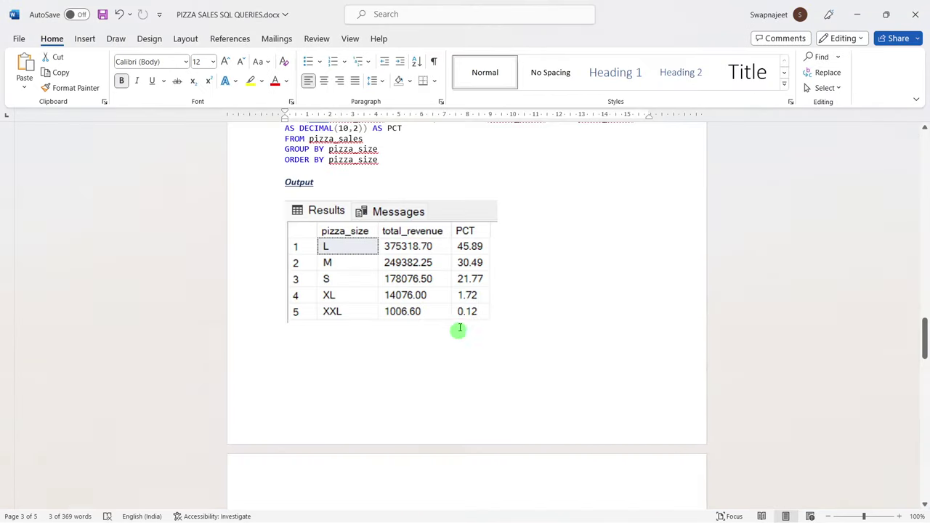
{"action": "key", "text": "alt+Tab"}
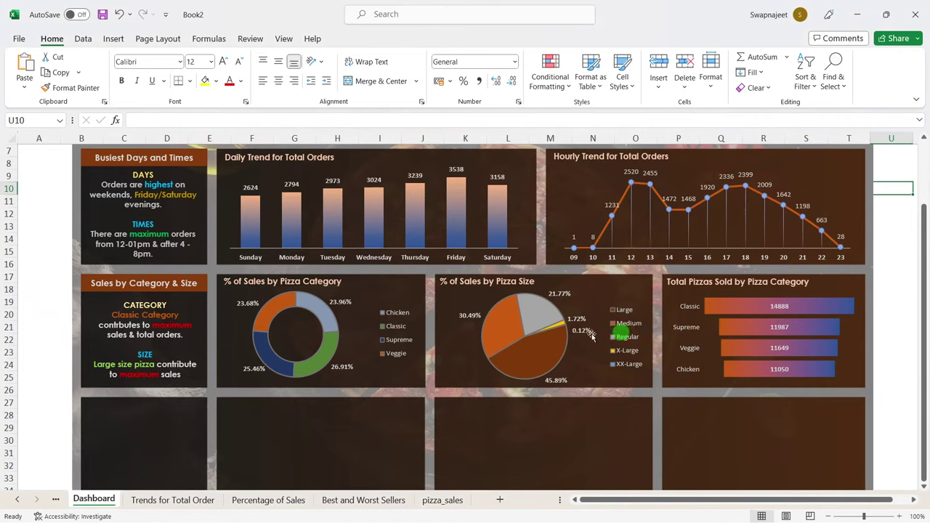
{"action": "key", "text": "alt+Tab"}
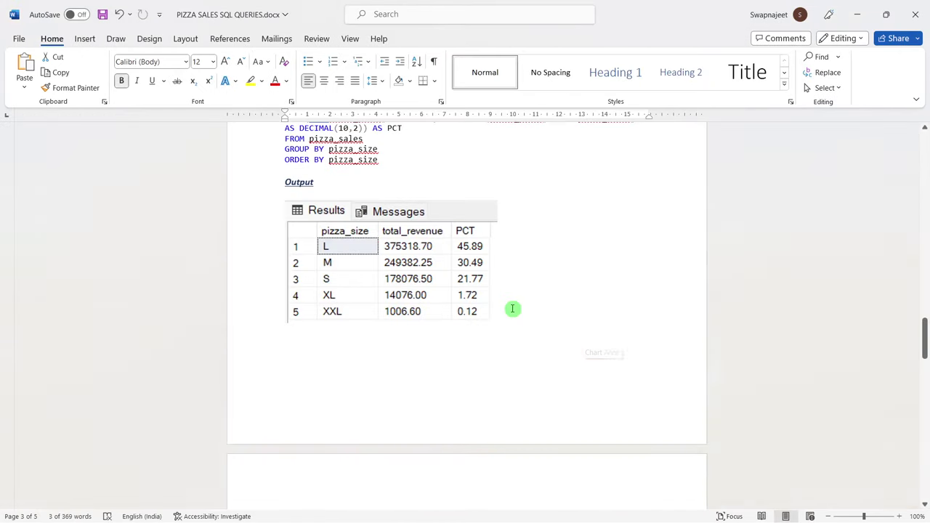
Step: Return to Excel's Best and Worst Sellers sheet
{"action": "scroll", "coordinate": [510, 307], "scroll_direction": "up", "scroll_amount": 4}
{"action": "scroll", "coordinate": [501, 284], "scroll_direction": "up", "scroll_amount": 3}
{"action": "scroll", "coordinate": [492, 272], "scroll_direction": "down", "scroll_amount": 4}
{"action": "scroll", "coordinate": [492, 351], "scroll_direction": "down", "scroll_amount": 7}
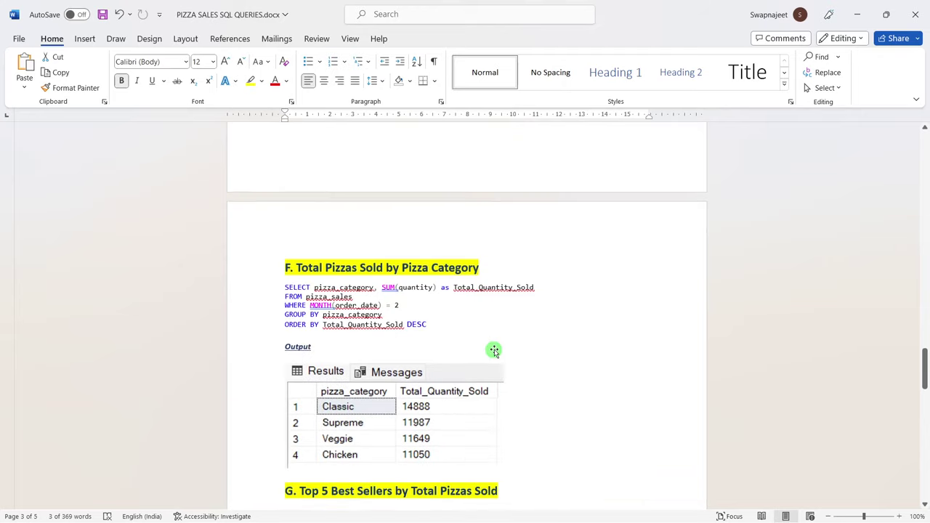
{"action": "scroll", "coordinate": [492, 349], "scroll_direction": "down", "scroll_amount": 8}
{"action": "scroll", "coordinate": [492, 349], "scroll_direction": "down", "scroll_amount": 3}
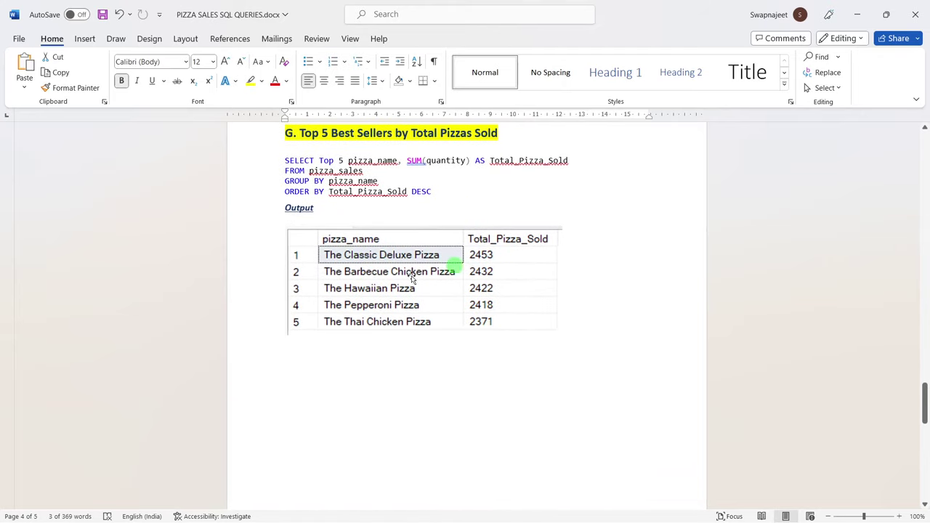
{"action": "key", "text": "alt+Tab"}
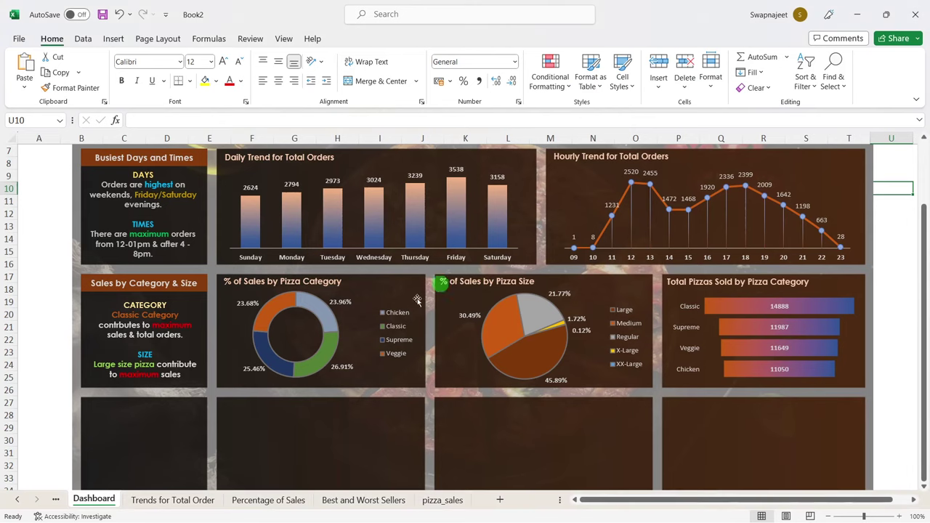
{"action": "left_click", "coordinate": [325, 500]}
Step: Insert a clustered bar PivotChart of the top five pizzas beside the pivot
{"action": "left_click", "coordinate": [109, 274]}
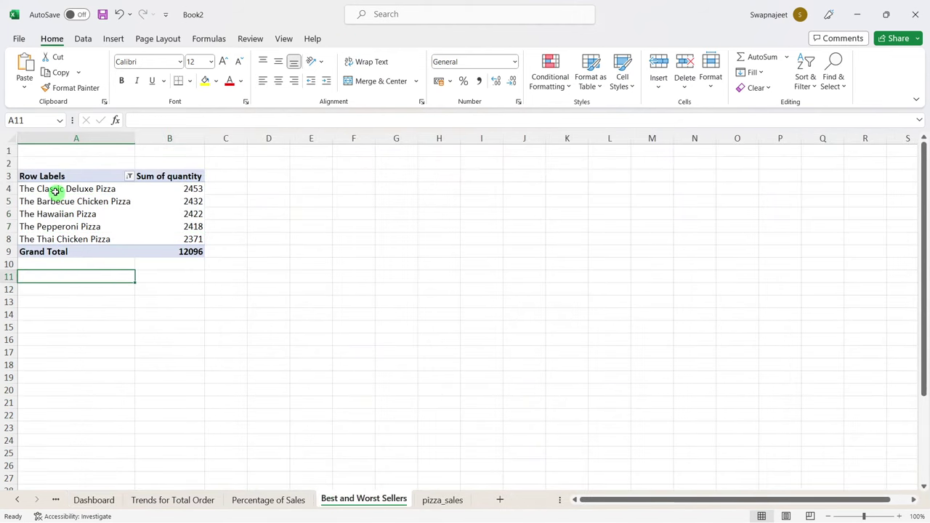
{"action": "left_click_drag", "start_coordinate": [52, 188], "coordinate": [166, 240]}
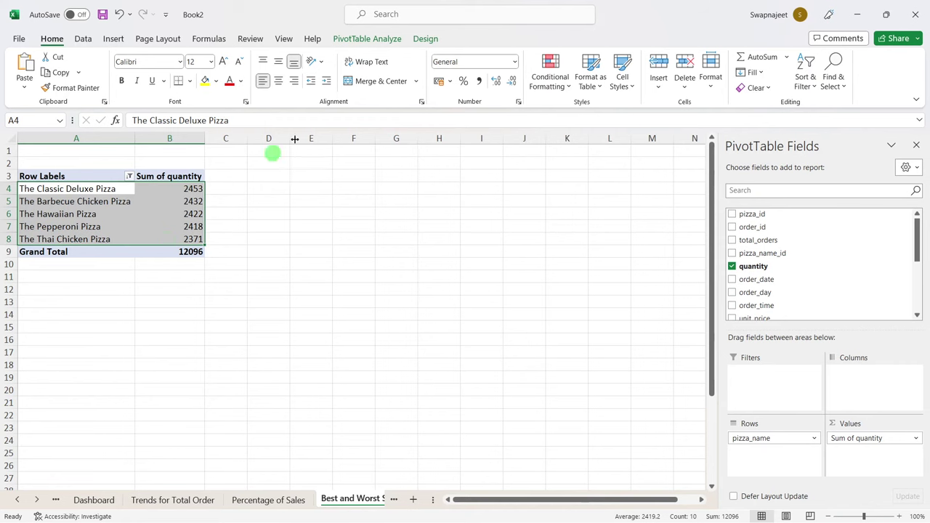
{"action": "left_click", "coordinate": [367, 39]}
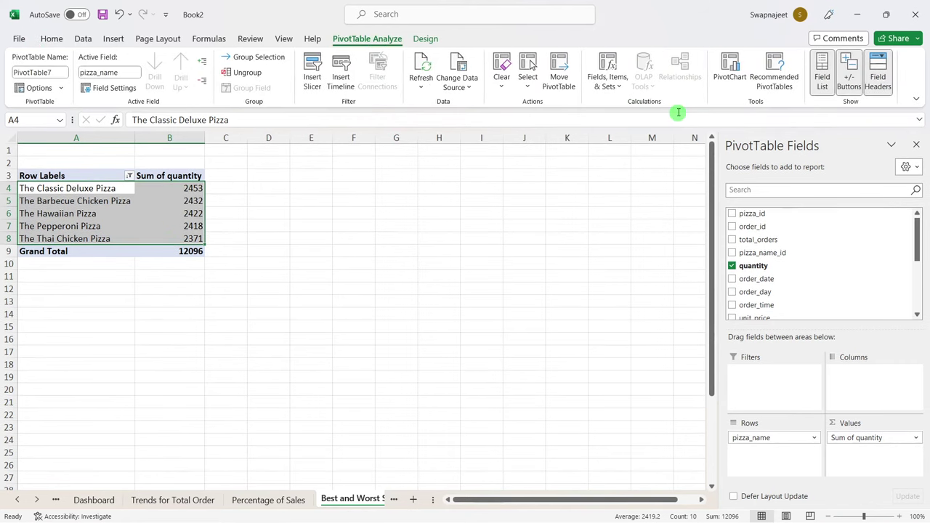
{"action": "left_click", "coordinate": [729, 73]}
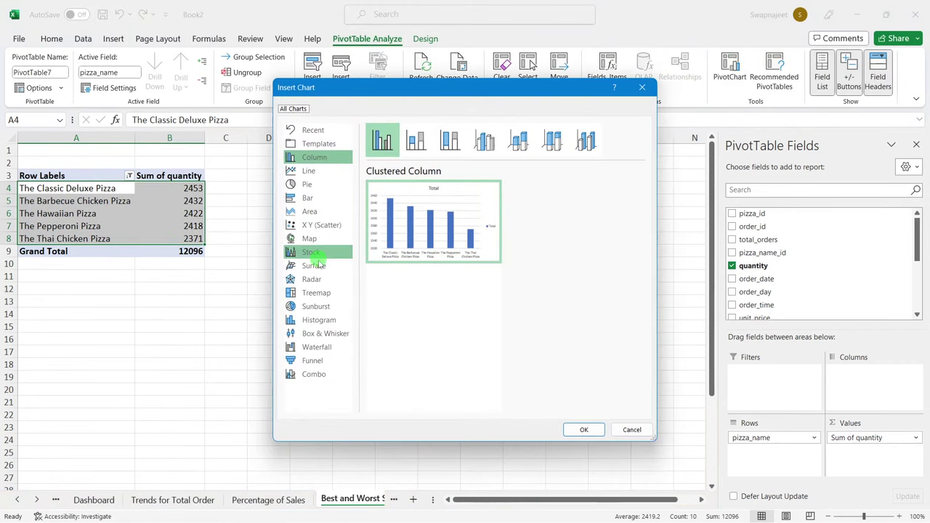
{"action": "left_click", "coordinate": [308, 197]}
{"action": "mouse_move", "coordinate": [431, 215]}
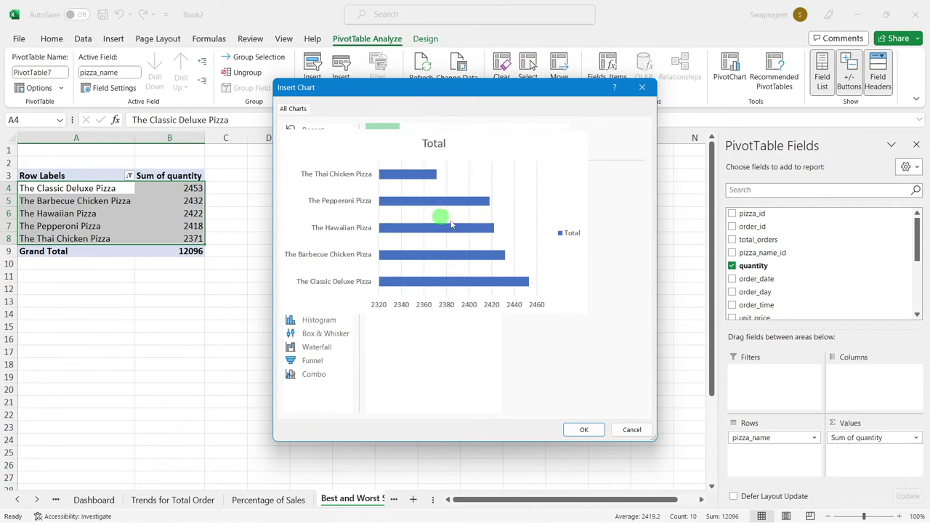
{"action": "left_click", "coordinate": [583, 430]}
{"action": "left_click_drag", "start_coordinate": [327, 247], "coordinate": [384, 196]}
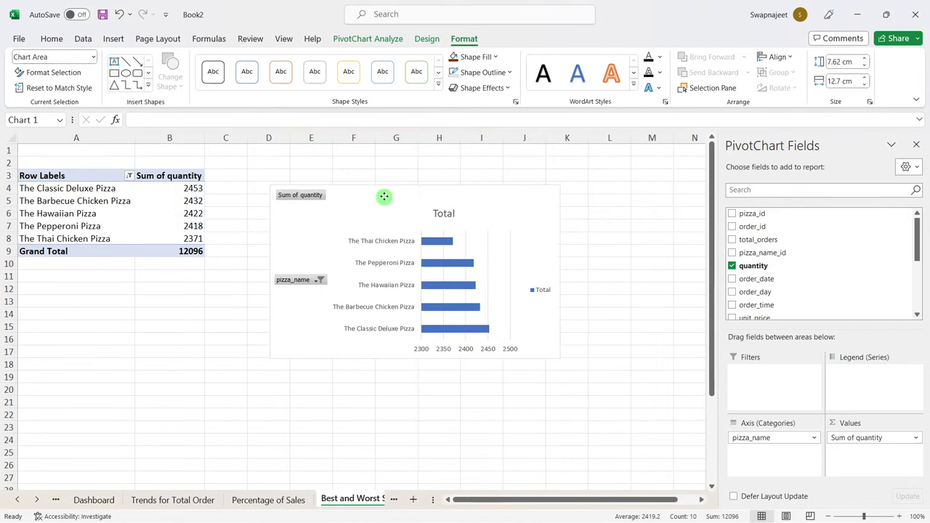
Step: Hide the chart's field buttons and delete its title, legend and gridlines
{"action": "right_click", "coordinate": [318, 196]}
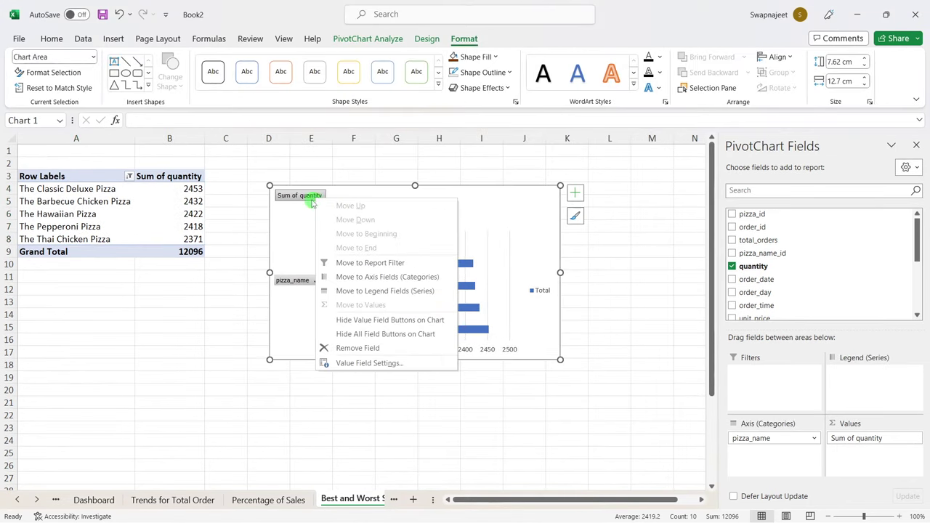
{"action": "left_click", "coordinate": [388, 335]}
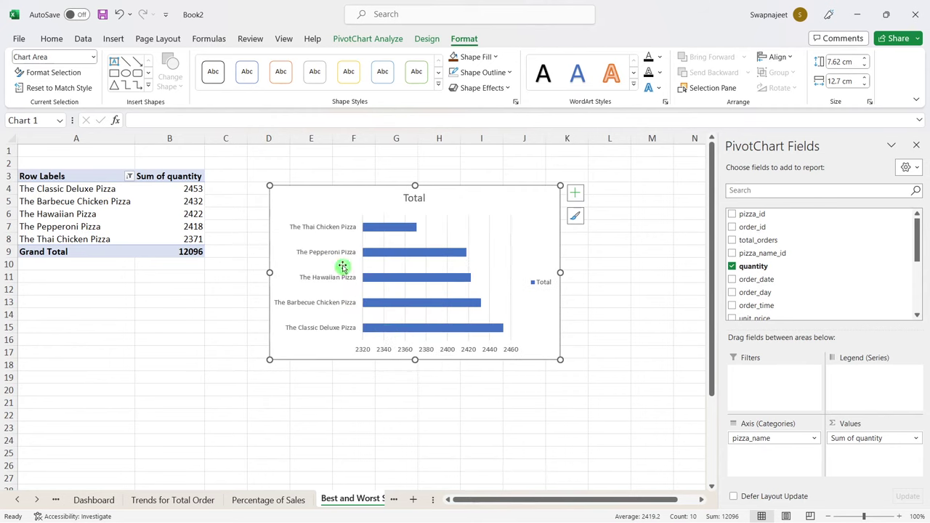
{"action": "left_click", "coordinate": [423, 197]}
{"action": "key", "text": "Delete"}
{"action": "left_click", "coordinate": [539, 282]}
{"action": "key", "text": "Delete"}
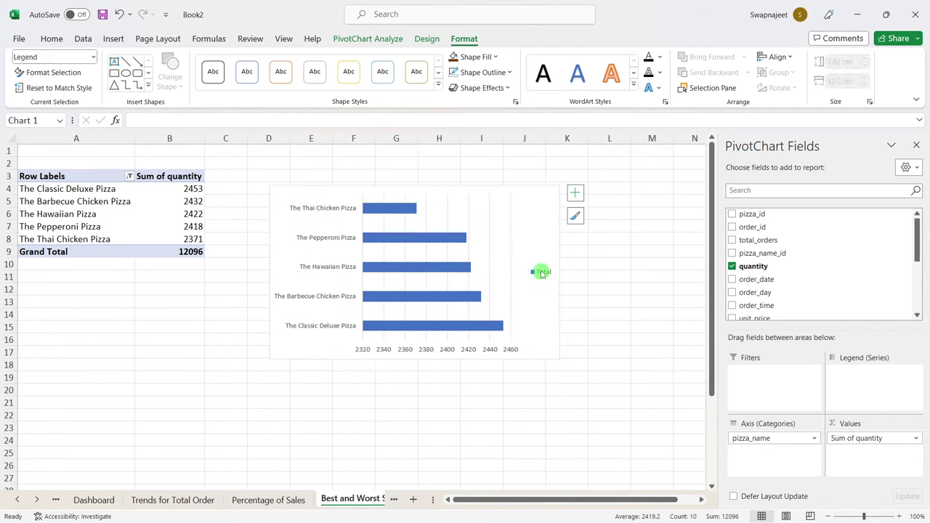
{"action": "left_click", "coordinate": [463, 219]}
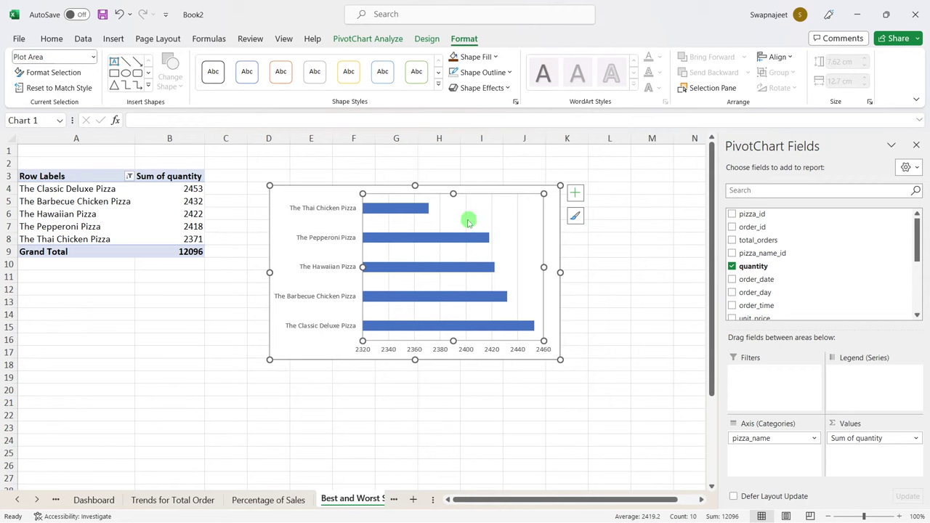
{"action": "key", "text": "Delete"}
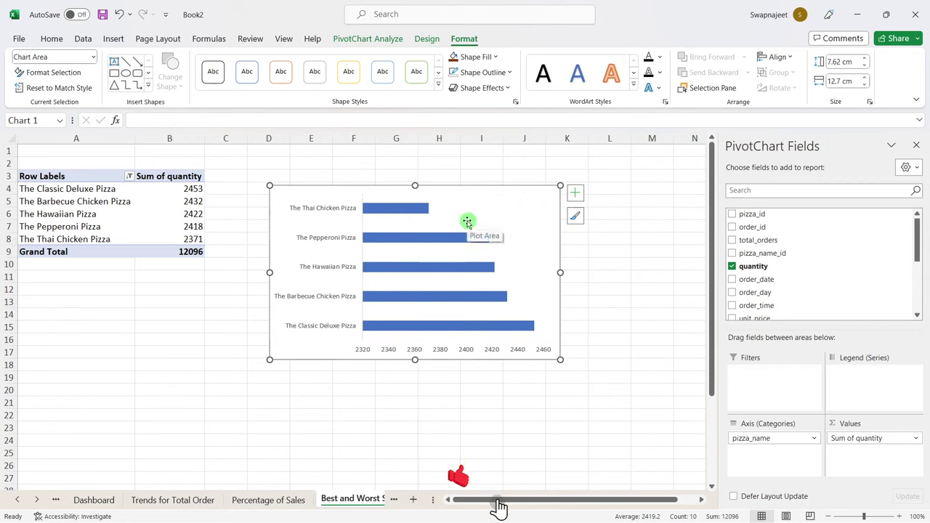
Step: Remove the value axis and sort quantities smallest to largest so The Classic Deluxe Pizza tops the chart
{"action": "left_click", "coordinate": [390, 349]}
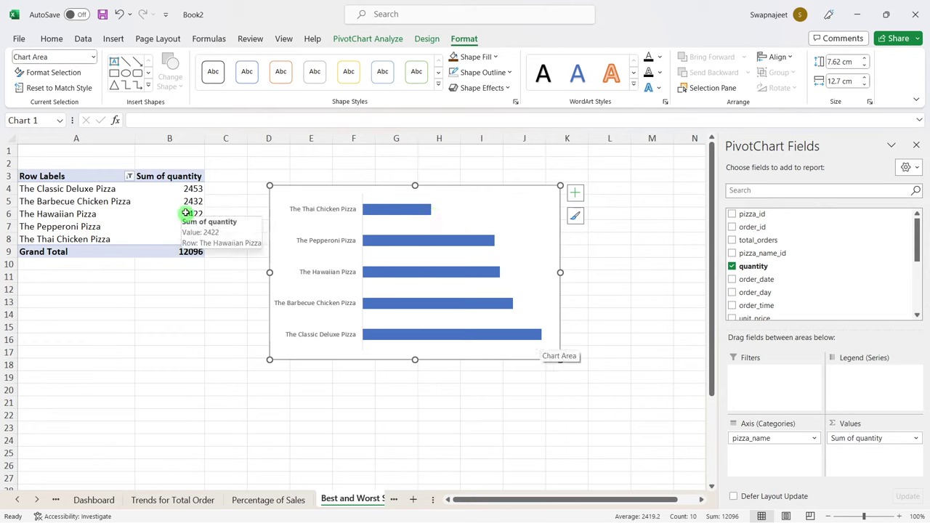
{"action": "left_click_drag", "start_coordinate": [192, 188], "coordinate": [193, 239]}
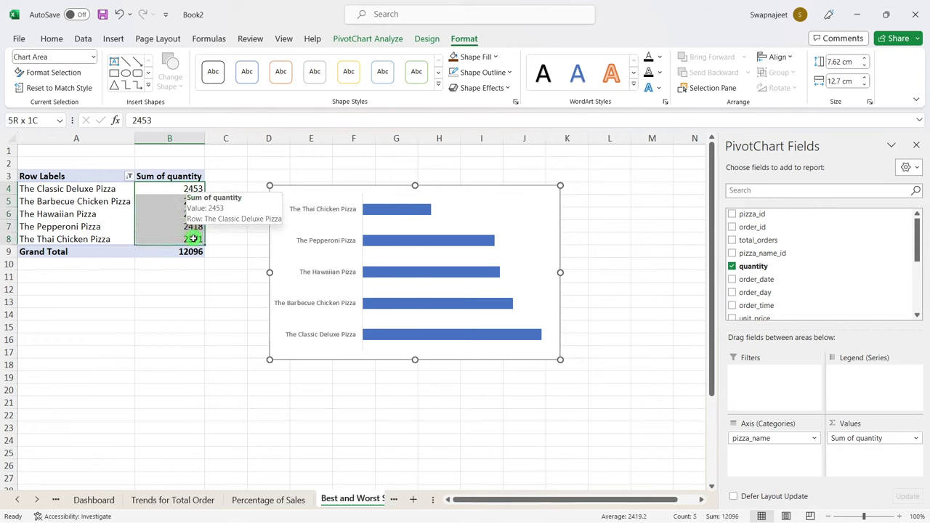
{"action": "right_click", "coordinate": [182, 212]}
{"action": "key", "text": "Escape"}
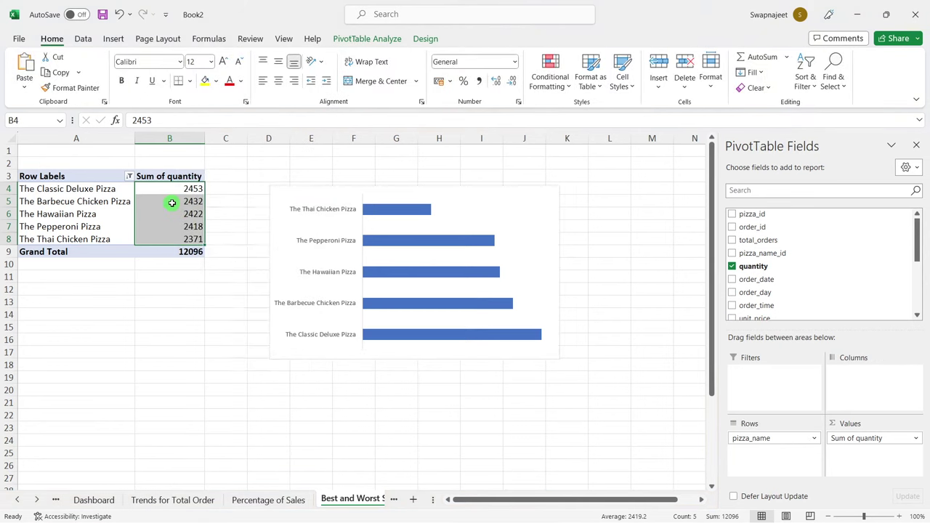
{"action": "right_click", "coordinate": [173, 206]}
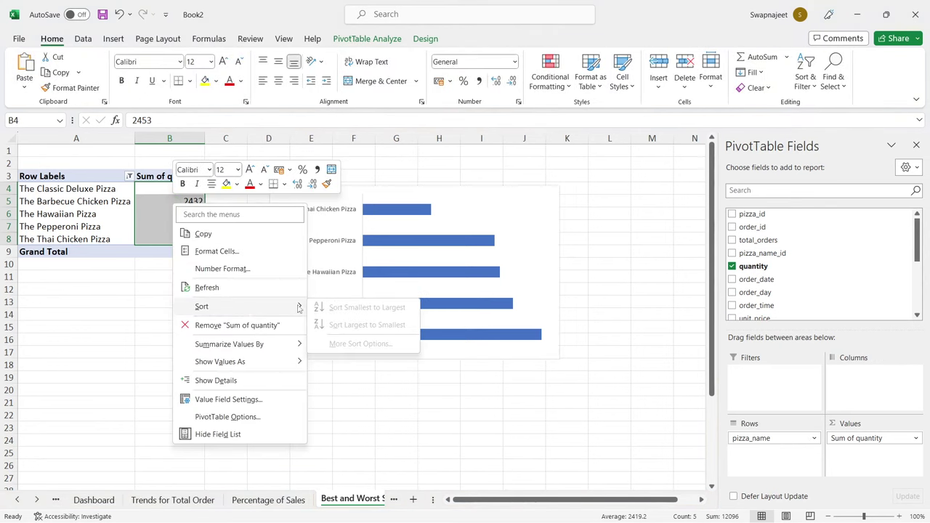
{"action": "left_click", "coordinate": [160, 202]}
{"action": "right_click", "coordinate": [160, 202]}
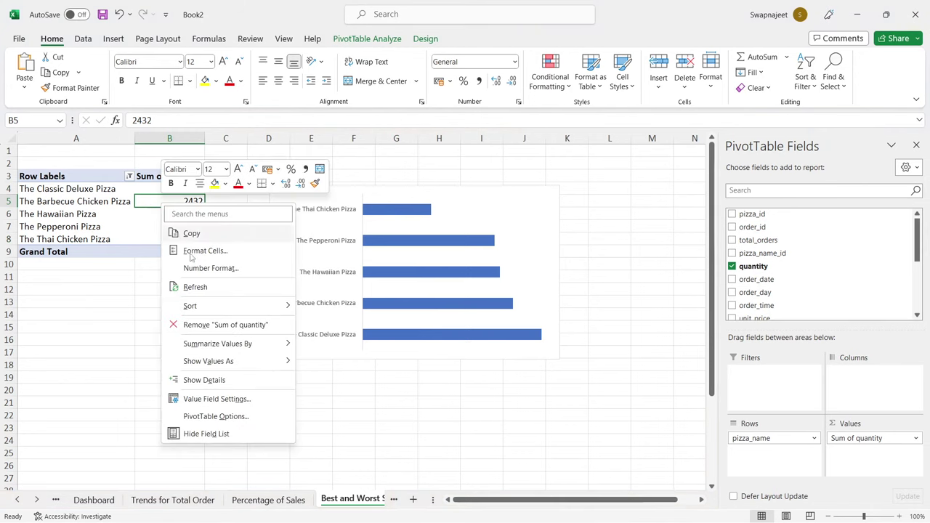
{"action": "mouse_move", "coordinate": [211, 306]}
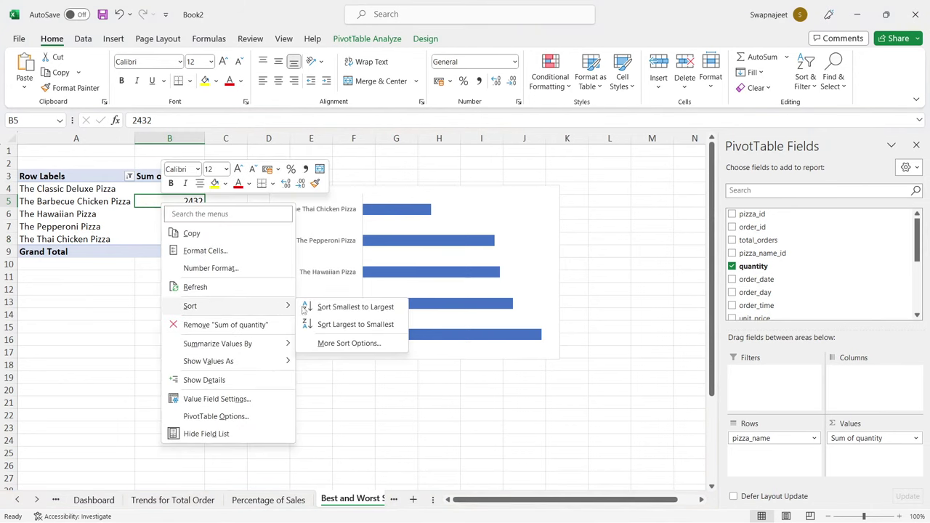
{"action": "left_click", "coordinate": [355, 307]}
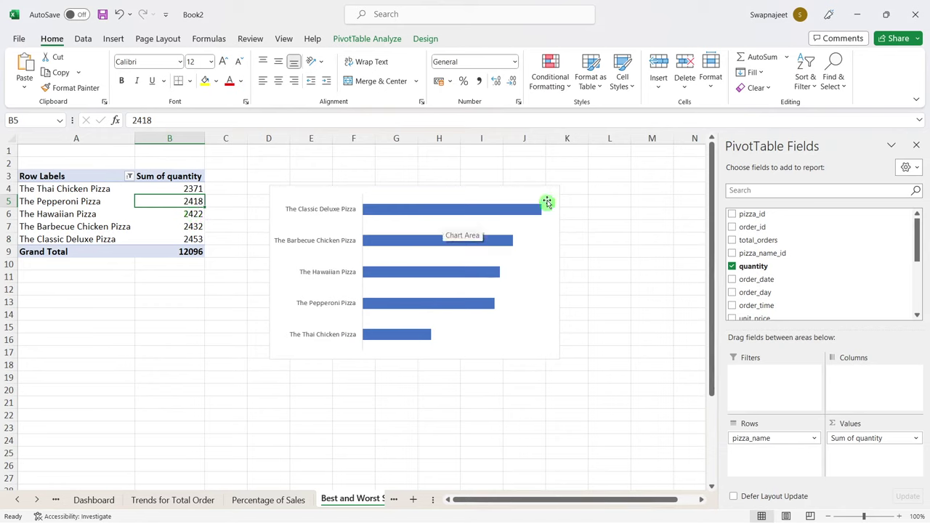
Step: Shrink the bar chart to a shorter, narrower size
{"action": "left_click_drag", "start_coordinate": [546, 202], "coordinate": [527, 170]}
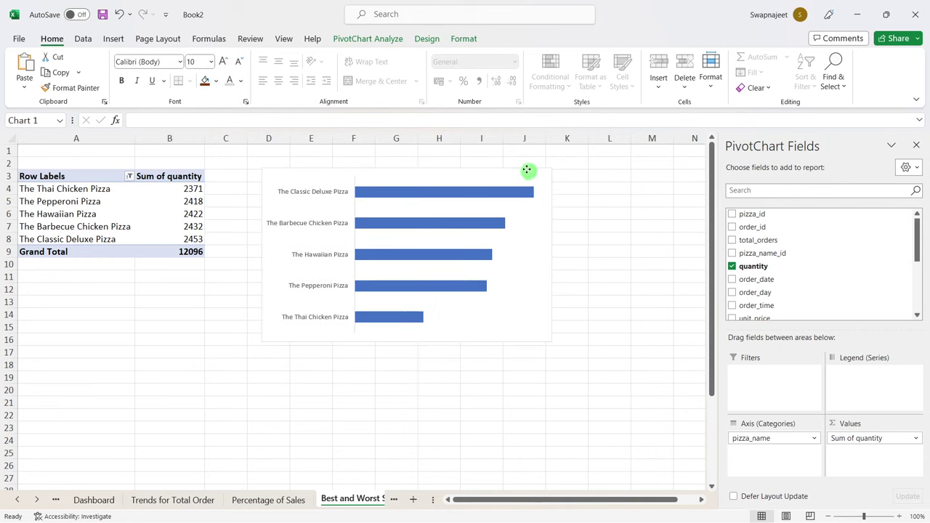
{"action": "left_click_drag", "start_coordinate": [408, 342], "coordinate": [408, 277]}
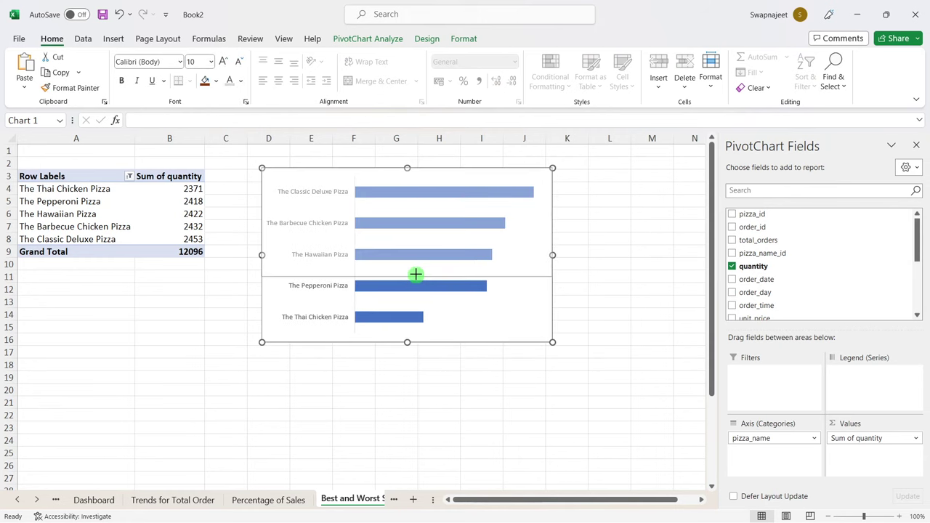
{"action": "left_click_drag", "start_coordinate": [552, 228], "coordinate": [533, 225]}
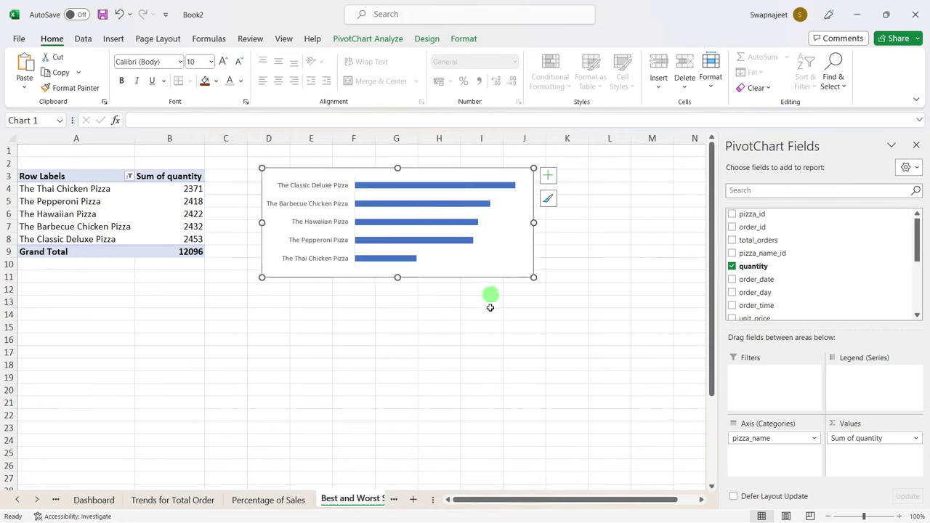
{"action": "left_click", "coordinate": [487, 313]}
Step: Rename the pivot table to Top Seller
{"action": "left_click", "coordinate": [119, 217]}
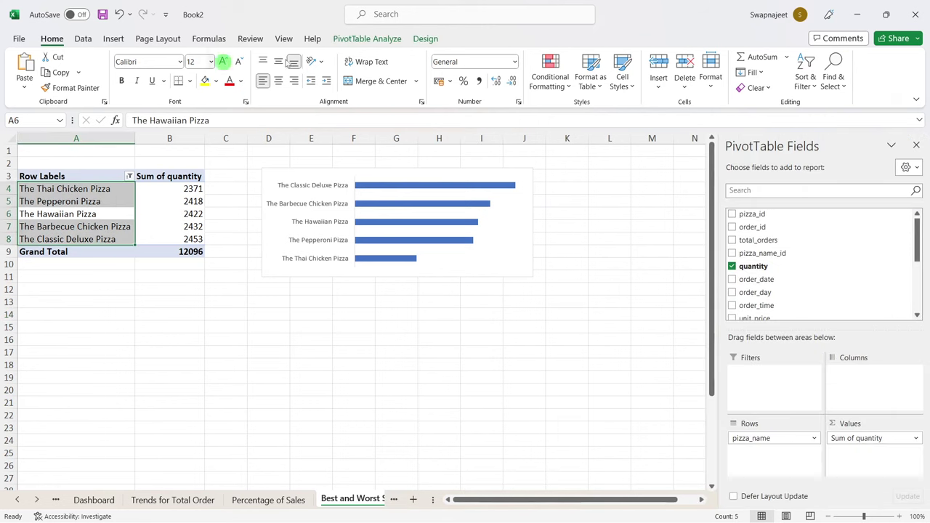
{"action": "left_click", "coordinate": [367, 39]}
{"action": "left_click", "coordinate": [32, 73]}
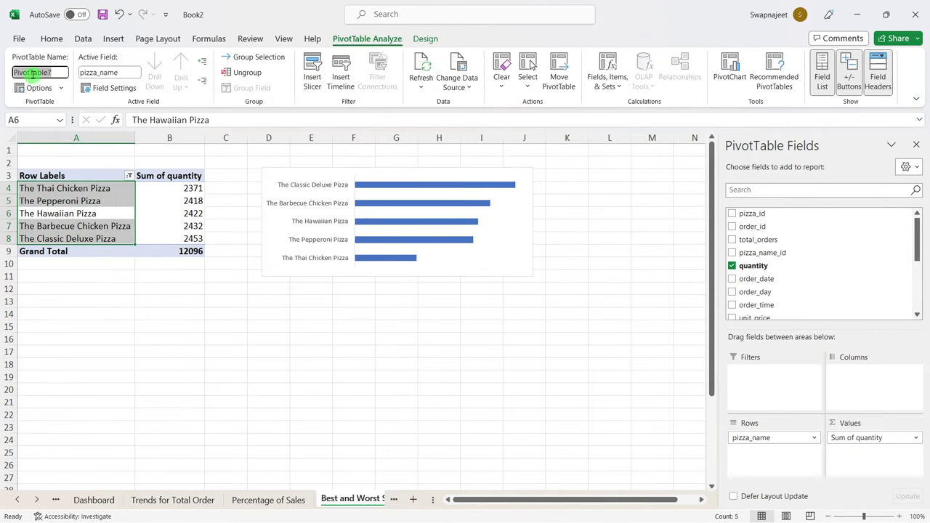
{"action": "type", "text": "Top Seller"}
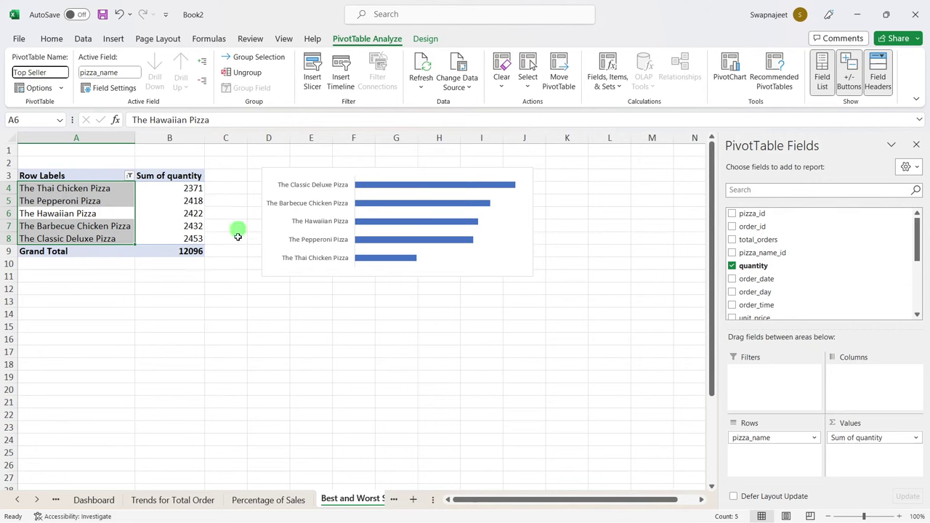
{"action": "left_click", "coordinate": [218, 339]}
Step: Copy the top-five pizza pivot table and paste it at A17
{"action": "left_click_drag", "start_coordinate": [40, 176], "coordinate": [196, 251]}
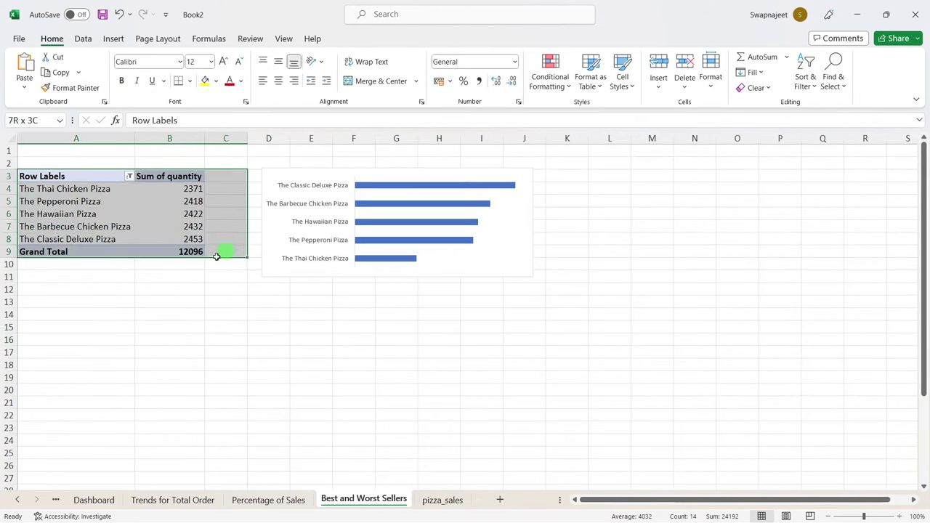
{"action": "key", "text": "ctrl+c"}
{"action": "left_click", "coordinate": [56, 359]}
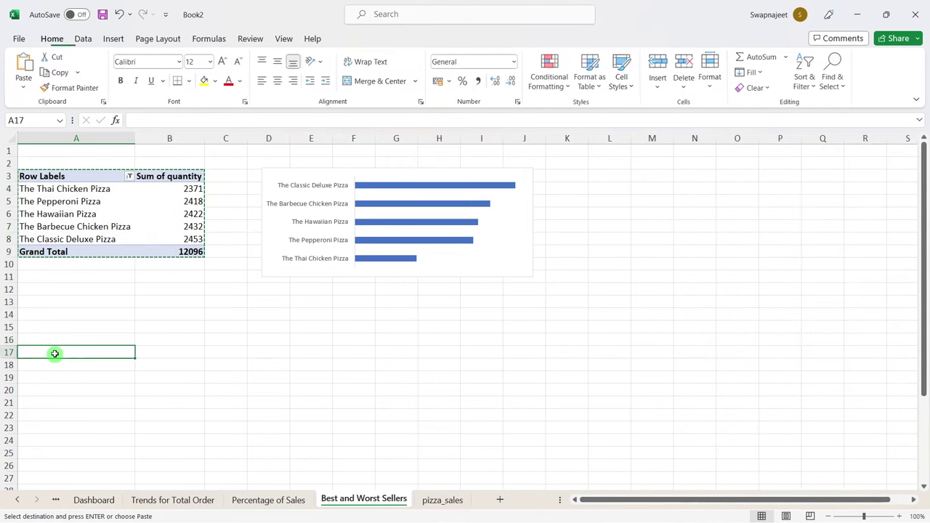
{"action": "key", "text": "ctrl+v"}
Step: Select the copied pivot's PivotTable Name field for renaming
{"action": "left_click", "coordinate": [163, 379]}
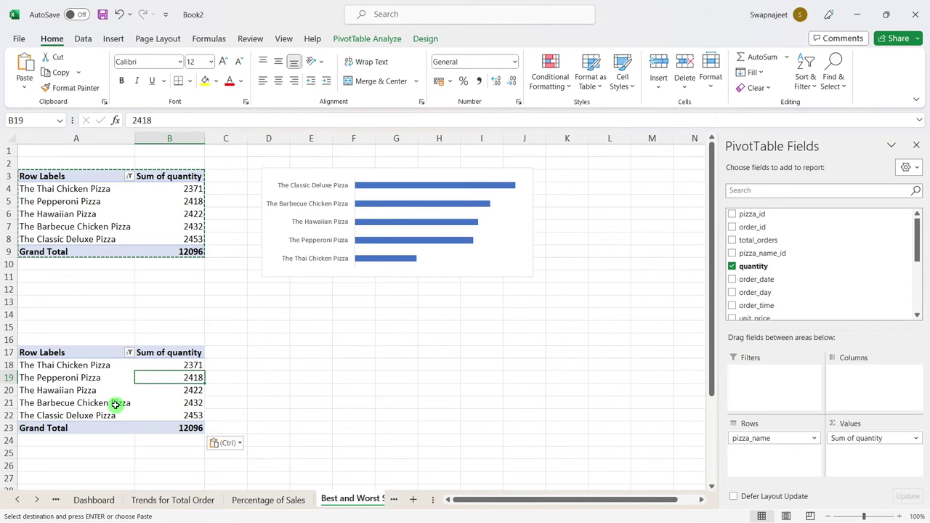
{"action": "left_click", "coordinate": [117, 404]}
{"action": "left_click", "coordinate": [367, 39]}
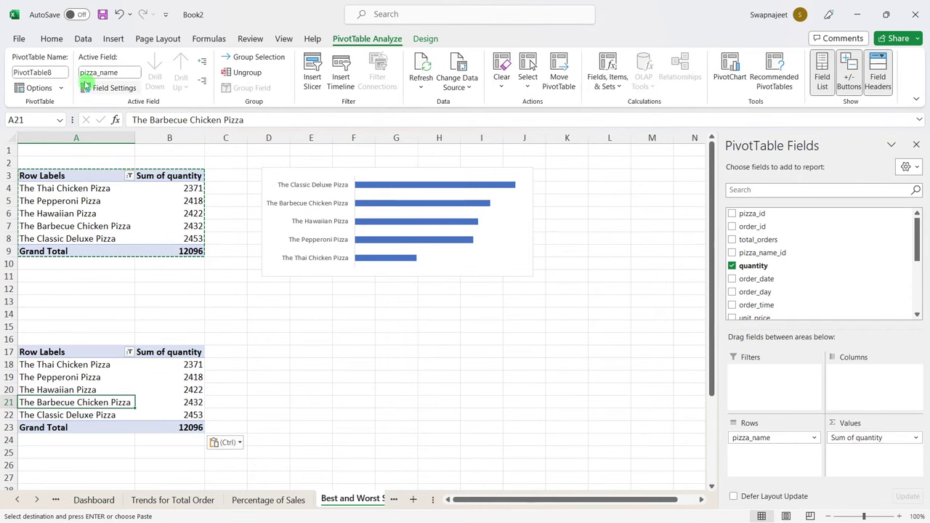
{"action": "left_click", "coordinate": [59, 72]}
{"action": "type", "text": "Worst Sellers"}
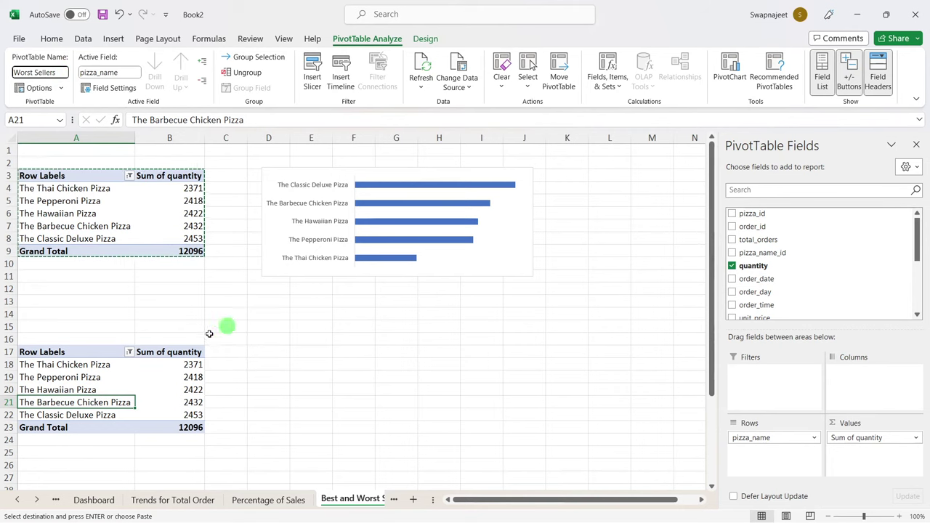
Step: Confirm the pivot name Worst Sellers and apply a Bottom 5 by Sum of quantity filter on pizza names
{"action": "left_click", "coordinate": [97, 415]}
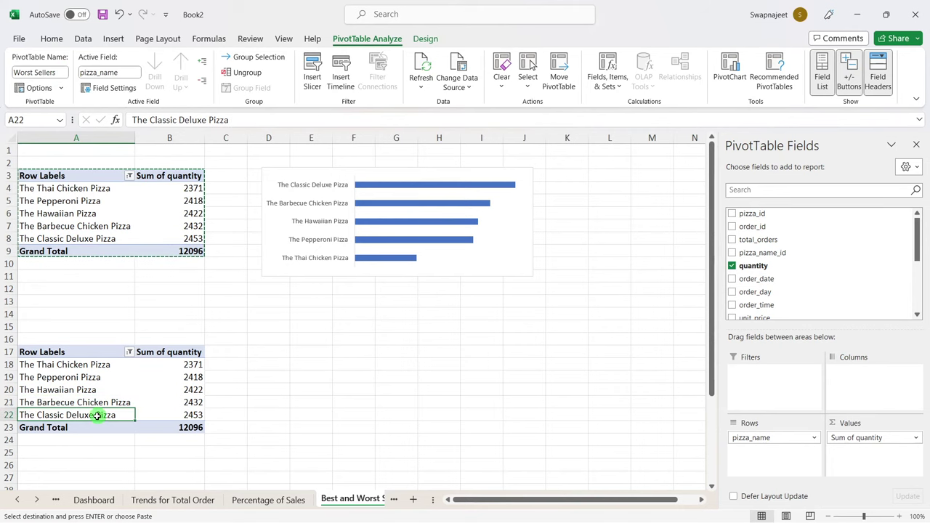
{"action": "left_click", "coordinate": [84, 389]}
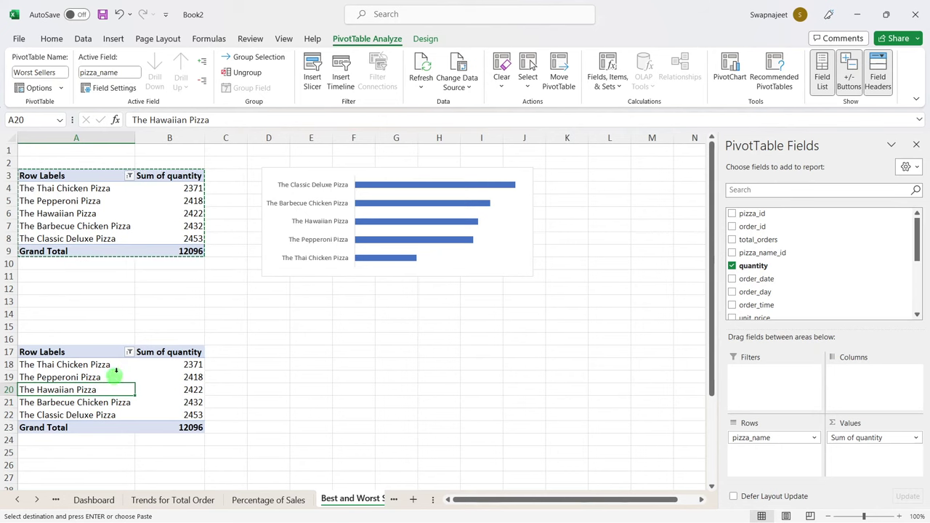
{"action": "left_click", "coordinate": [130, 353]}
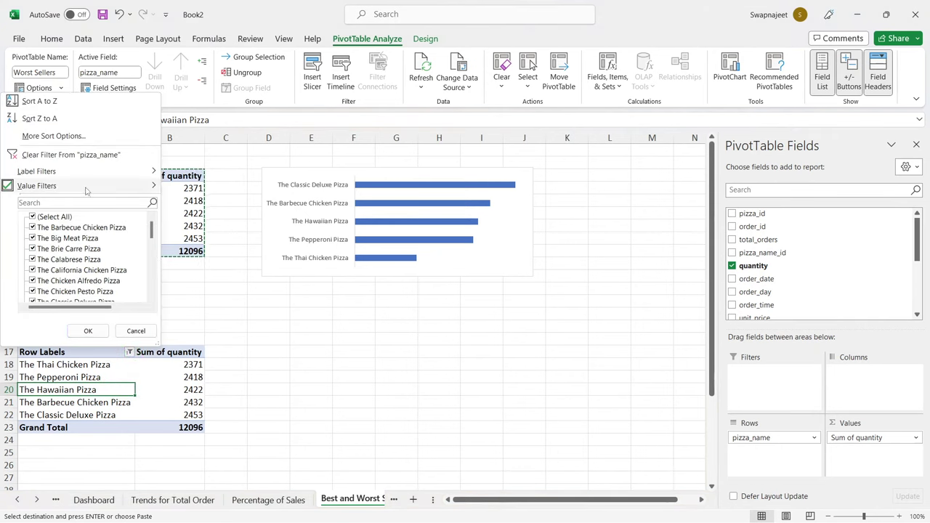
{"action": "mouse_move", "coordinate": [87, 186]}
{"action": "left_click", "coordinate": [197, 350]}
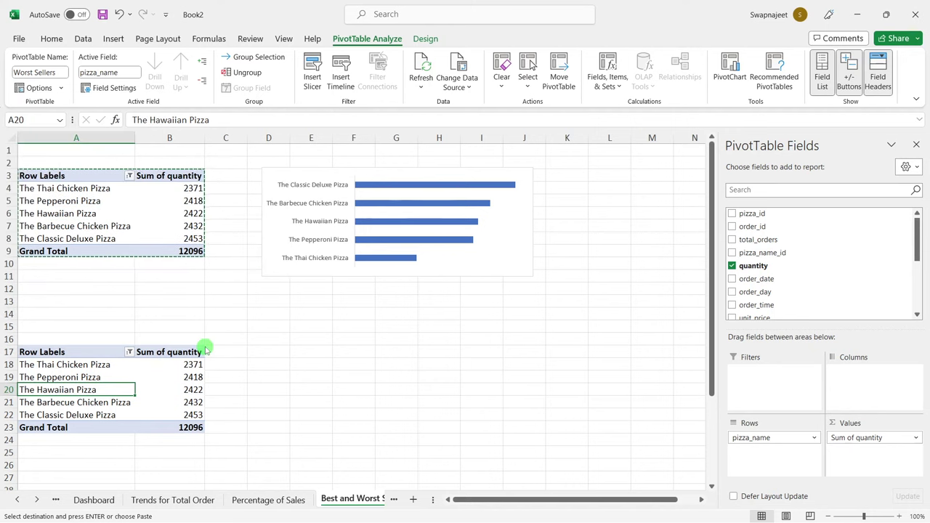
{"action": "left_click", "coordinate": [447, 265]}
{"action": "left_click", "coordinate": [415, 284]}
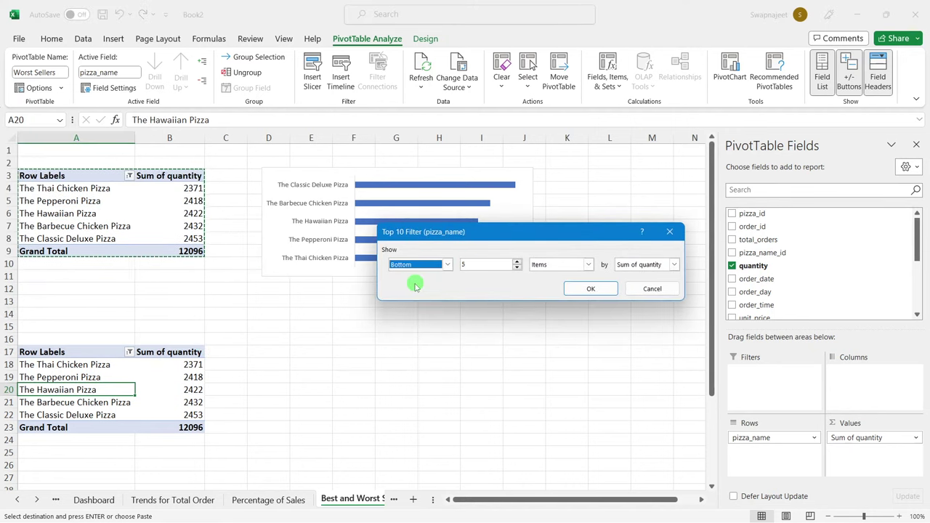
{"action": "left_click", "coordinate": [592, 288]}
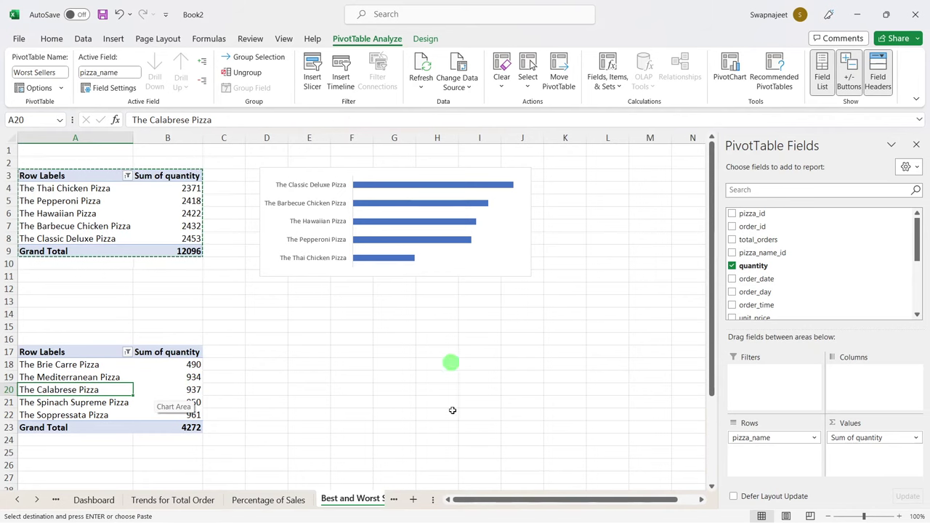
{"action": "mouse_move", "coordinate": [478, 512]}
{"action": "left_click", "coordinate": [433, 510]}
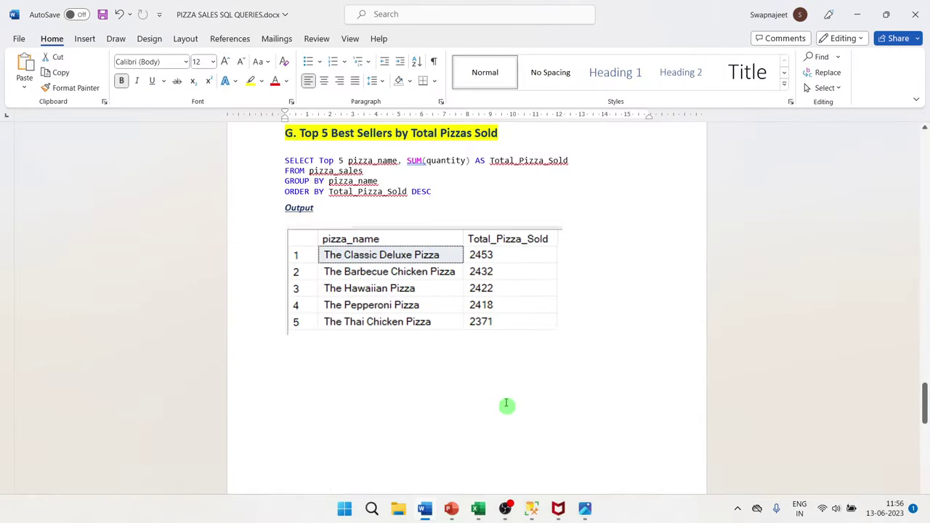
{"action": "scroll", "coordinate": [507, 405], "scroll_direction": "down", "scroll_amount": 3}
{"action": "scroll", "coordinate": [506, 405], "scroll_direction": "down", "scroll_amount": 4}
{"action": "scroll", "coordinate": [503, 398], "scroll_direction": "down", "scroll_amount": 3}
{"action": "scroll", "coordinate": [503, 398], "scroll_direction": "down", "scroll_amount": 1}
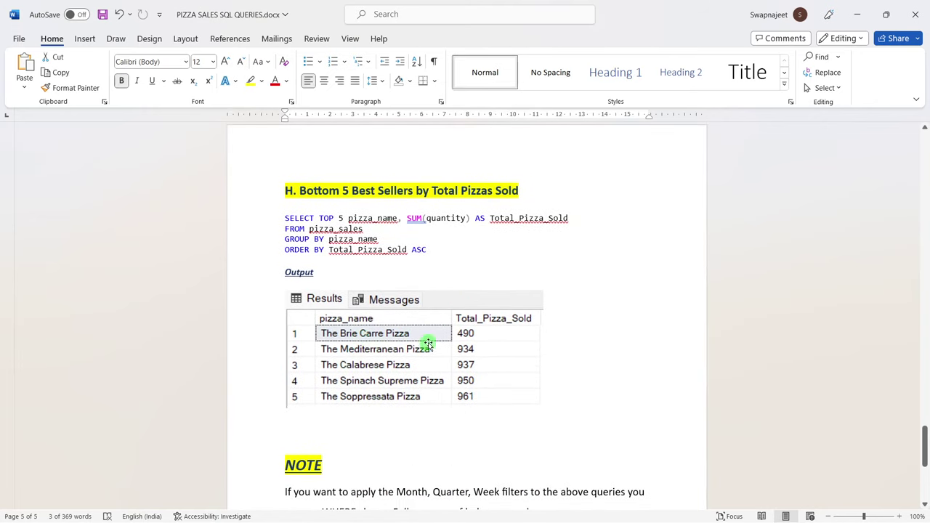
{"action": "key", "text": "alt+Tab"}
{"action": "left_click_drag", "start_coordinate": [101, 364], "coordinate": [184, 363]}
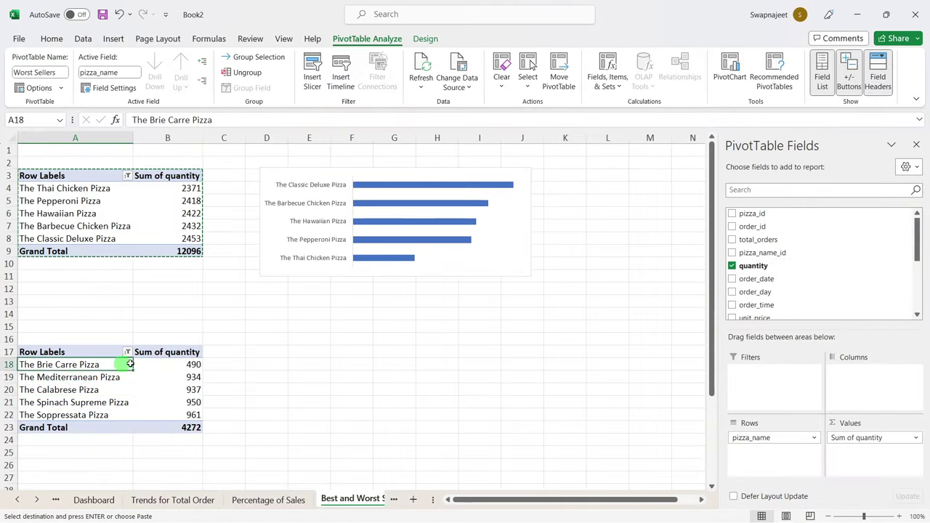
{"action": "left_click_drag", "start_coordinate": [73, 407], "coordinate": [154, 416]}
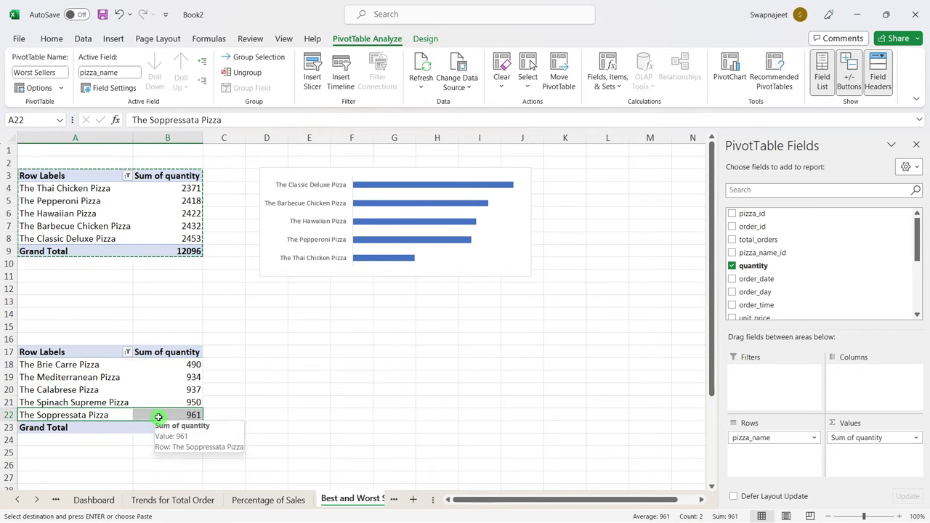
{"action": "key", "text": "alt+Tab"}
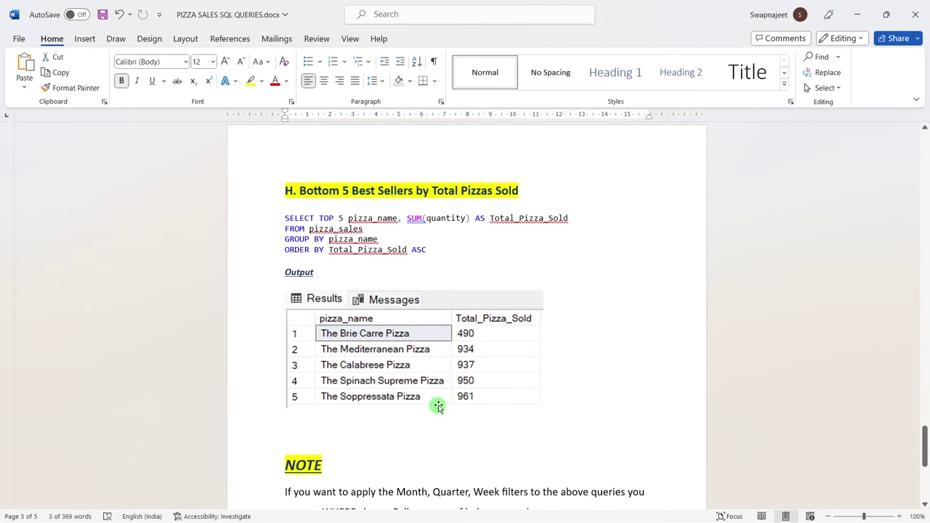
{"action": "key", "text": "alt+Tab"}
{"action": "left_click_drag", "start_coordinate": [190, 364], "coordinate": [182, 402]}
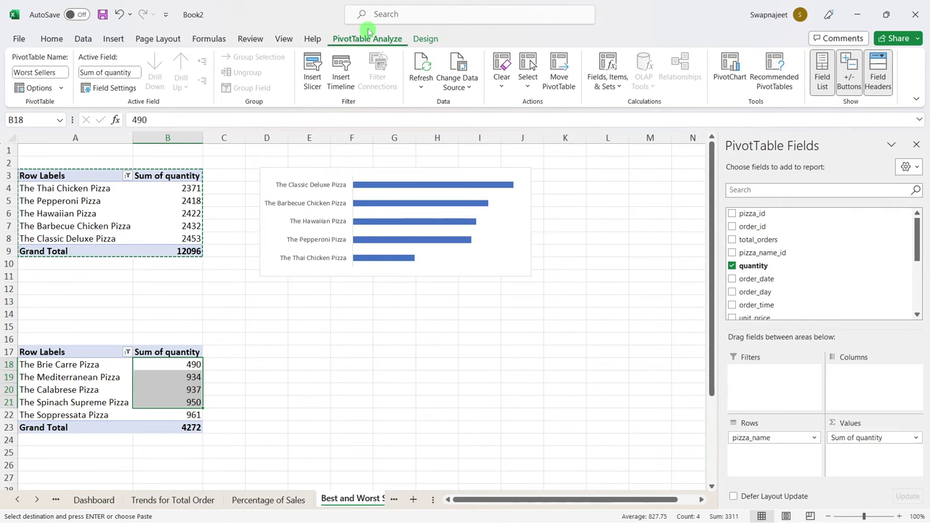
Step: Insert a clustered bar PivotChart, move it below the top-sellers chart and shrink it to 5.9 cm tall
{"action": "left_click", "coordinate": [730, 72]}
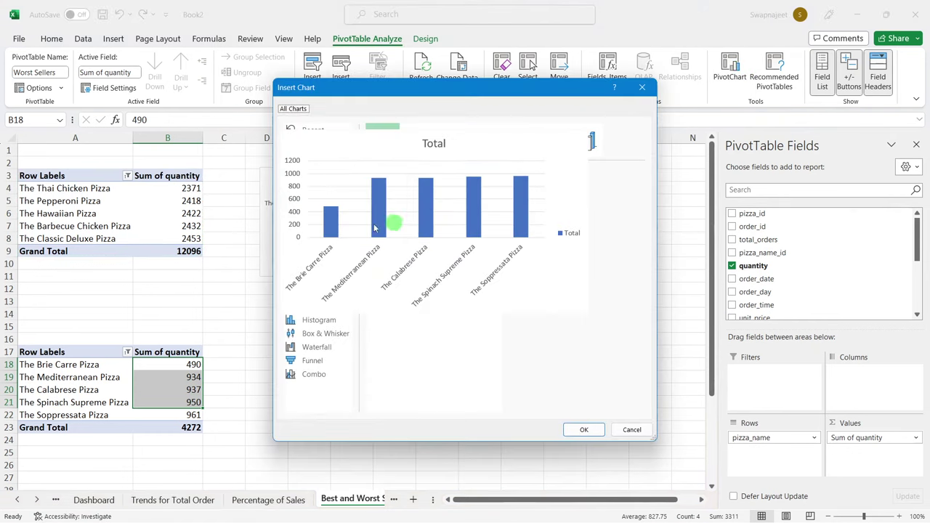
{"action": "left_click", "coordinate": [311, 210]}
{"action": "left_click", "coordinate": [308, 198]}
{"action": "mouse_move", "coordinate": [419, 208]}
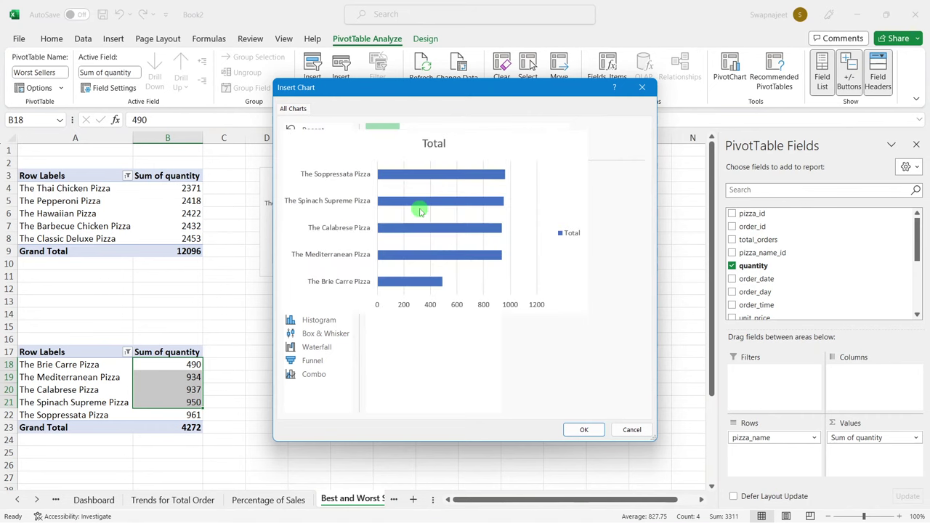
{"action": "left_click", "coordinate": [578, 429]}
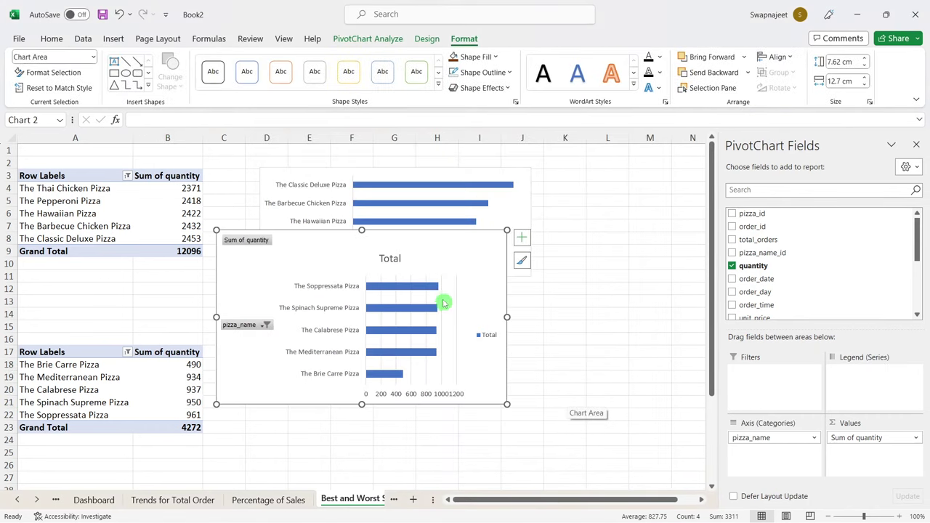
{"action": "left_click_drag", "start_coordinate": [433, 232], "coordinate": [463, 284]}
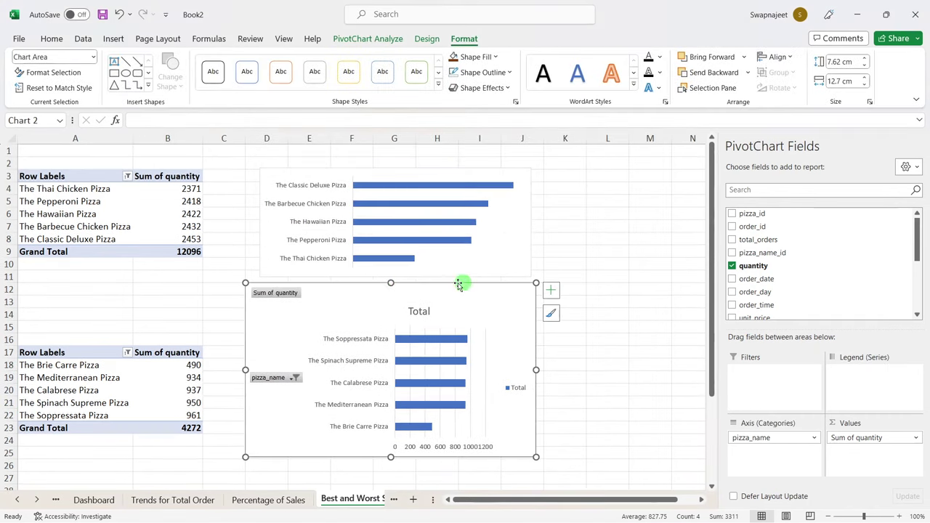
{"action": "left_click_drag", "start_coordinate": [391, 291], "coordinate": [391, 332]}
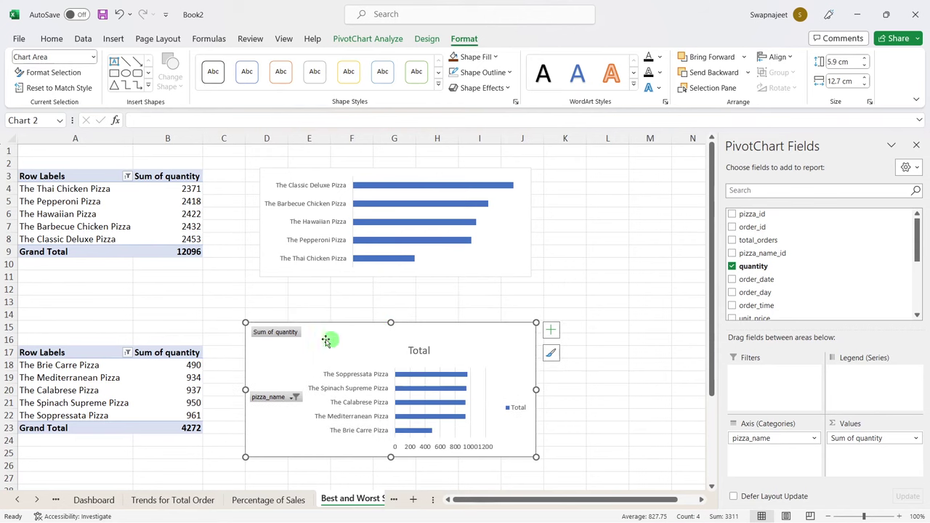
Step: Hide all field buttons and delete the chart's title, legend, value axis and gridlines
{"action": "right_click", "coordinate": [263, 334]}
{"action": "left_click", "coordinate": [342, 463]}
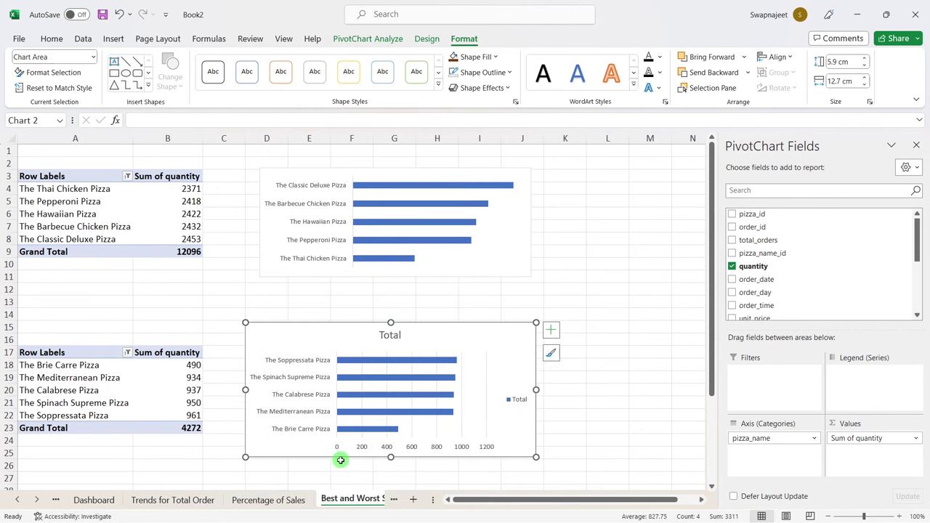
{"action": "left_click", "coordinate": [385, 335]}
{"action": "key", "text": "Delete"}
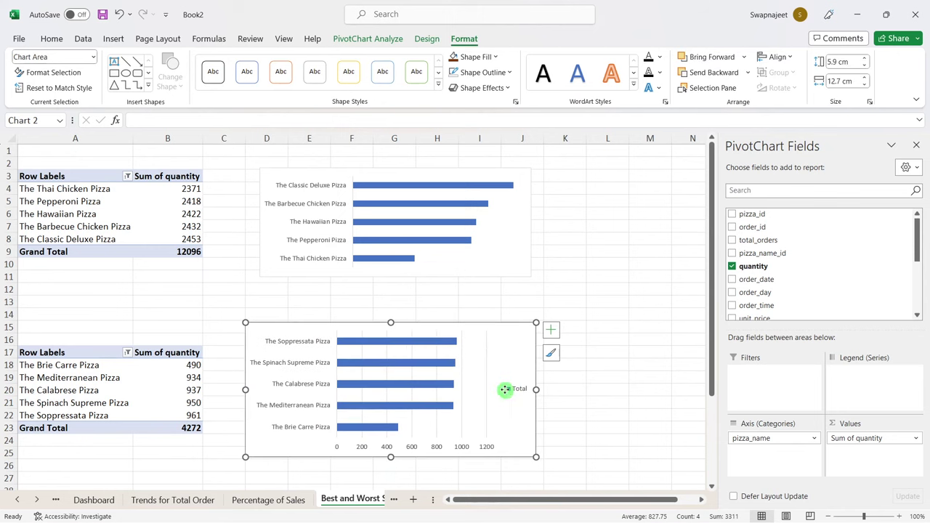
{"action": "left_click", "coordinate": [506, 388]}
{"action": "key", "text": "Delete"}
{"action": "key", "text": "Delete"}
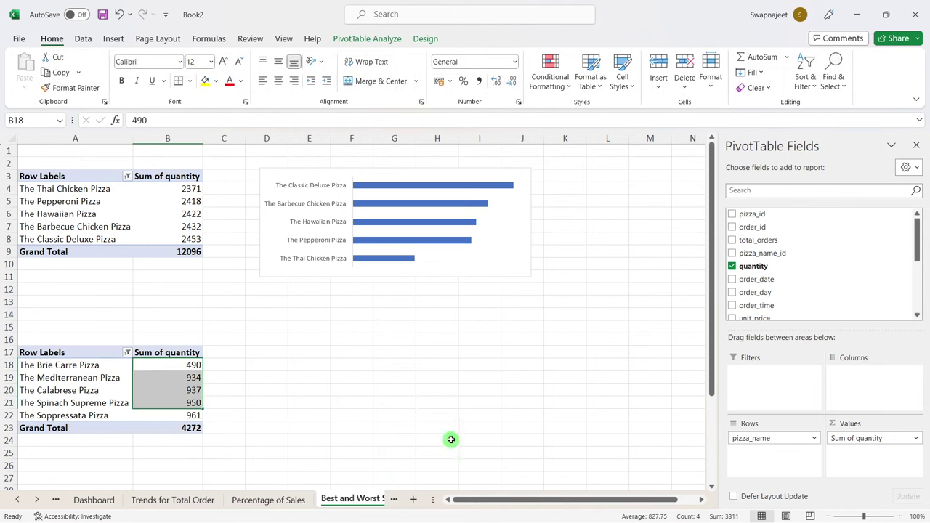
{"action": "key", "text": "ctrl+z"}
{"action": "left_click", "coordinate": [459, 448]}
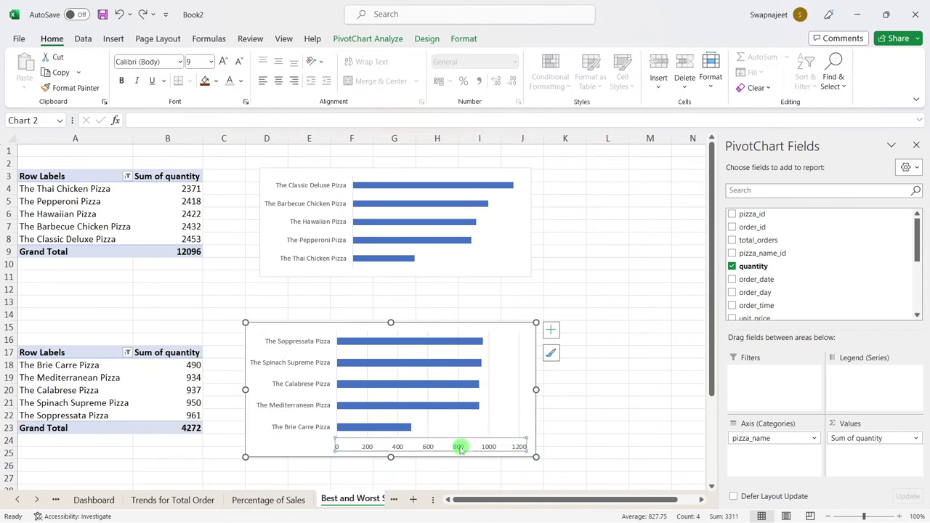
{"action": "key", "text": "Delete"}
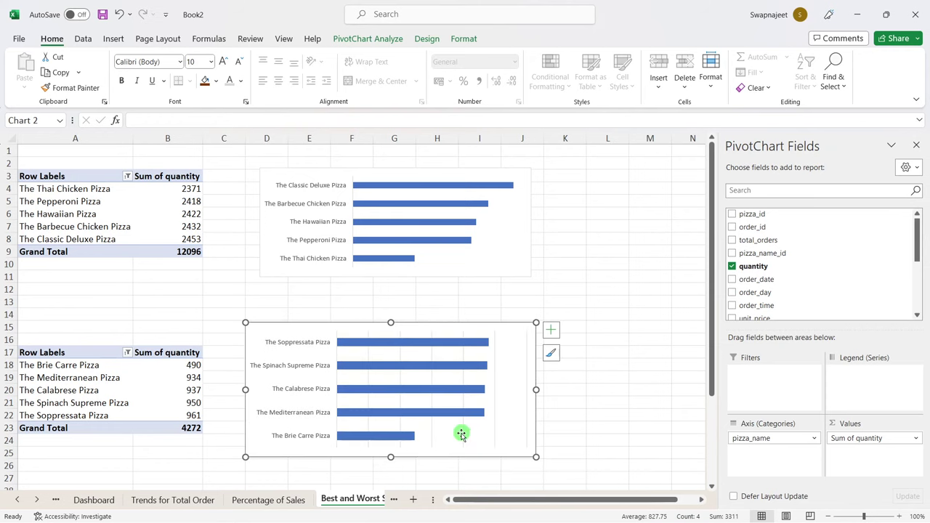
{"action": "left_click", "coordinate": [460, 427]}
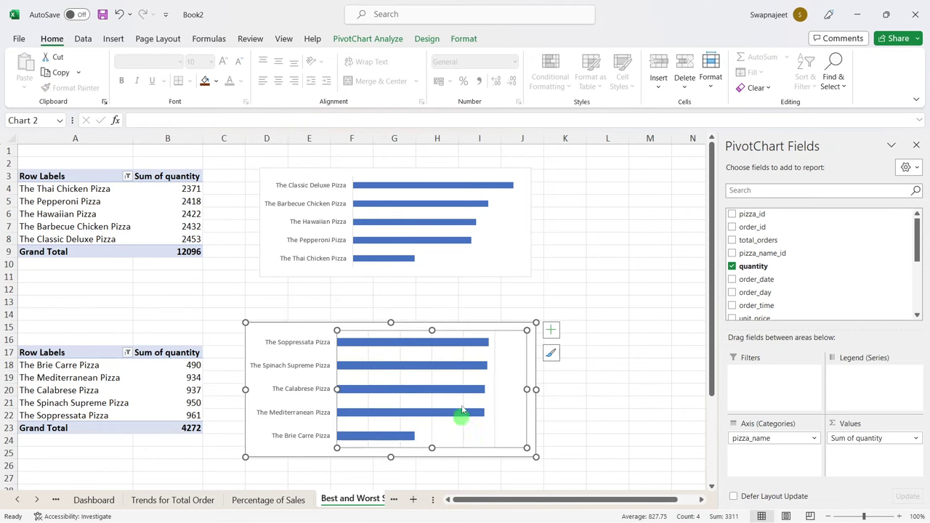
{"action": "left_click", "coordinate": [465, 356]}
{"action": "key", "text": "Delete"}
{"action": "left_click", "coordinate": [671, 251]}
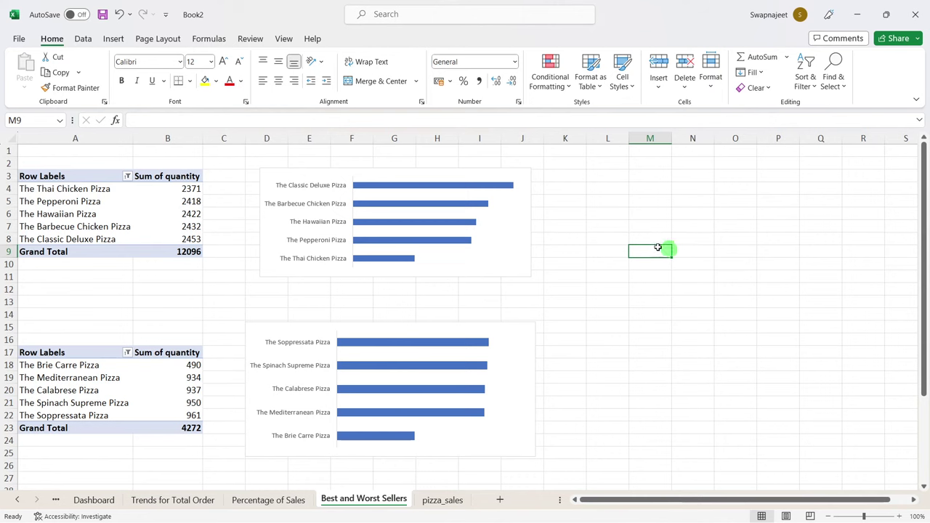
Step: On the Dashboard sheet, select the top-pizzas bar chart and hide the PivotChart field list
{"action": "left_click", "coordinate": [290, 175]}
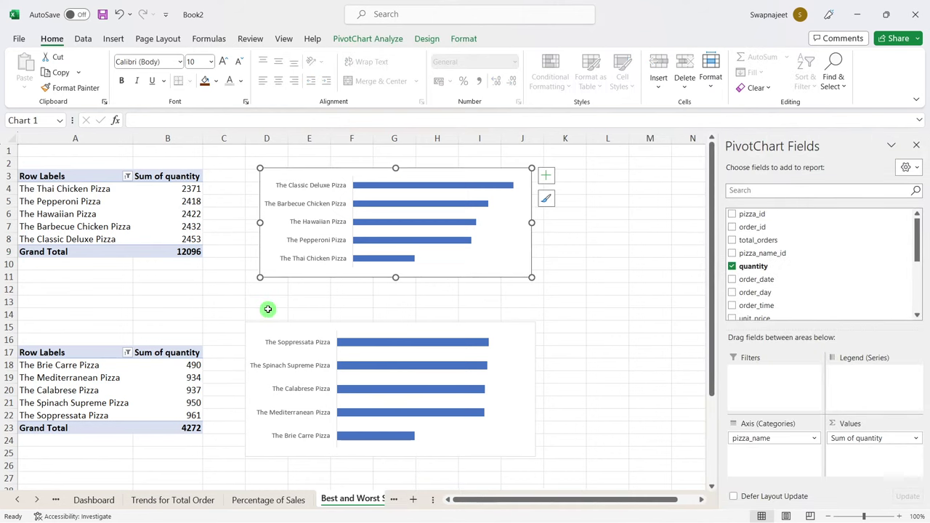
{"action": "key", "text": "Delete"}
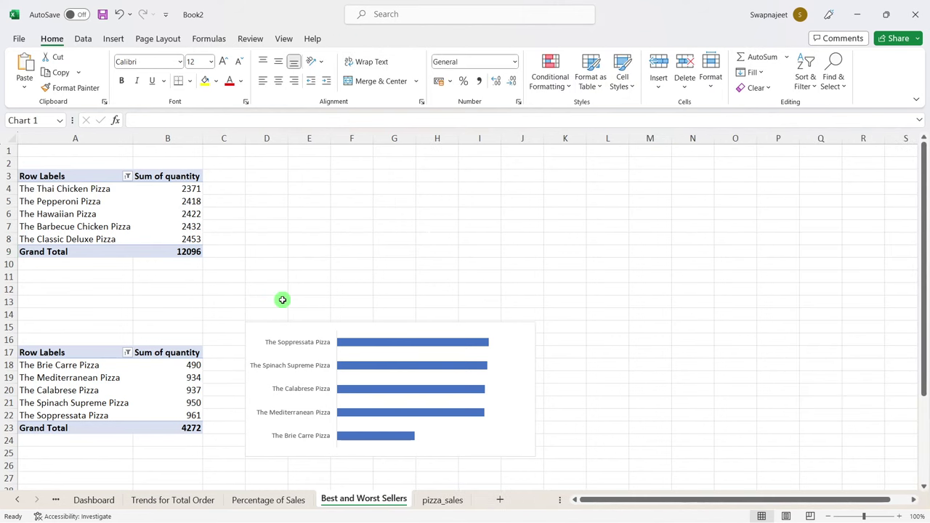
{"action": "key", "text": "ctrl+z"}
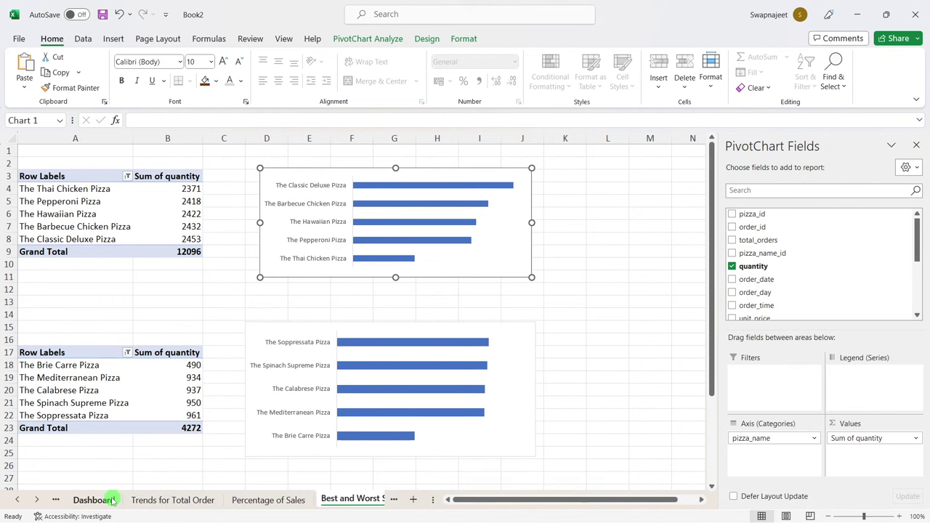
{"action": "left_click", "coordinate": [105, 500]}
{"action": "scroll", "coordinate": [416, 424], "scroll_direction": "down", "scroll_amount": 1}
{"action": "scroll", "coordinate": [393, 363], "scroll_direction": "down", "scroll_amount": 3}
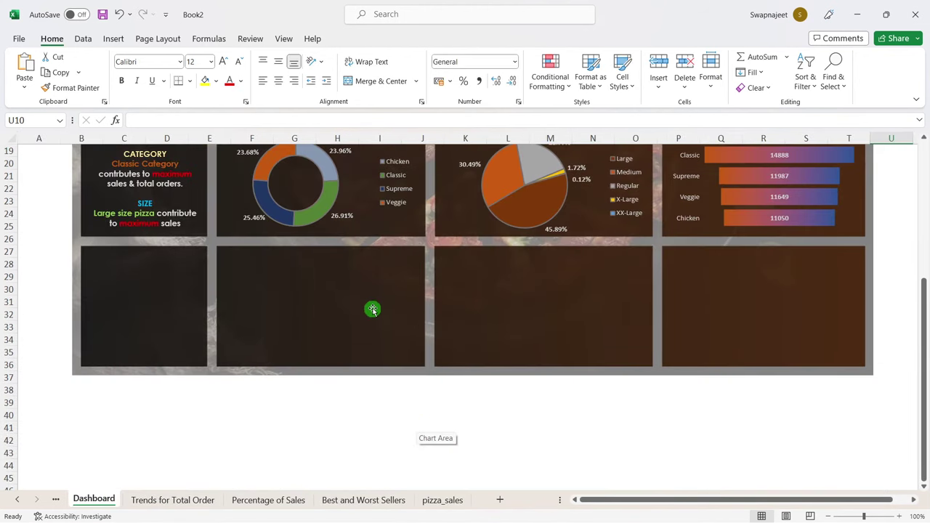
{"action": "left_click", "coordinate": [382, 317]}
{"action": "scroll", "coordinate": [380, 321], "scroll_direction": "up", "scroll_amount": 2}
{"action": "left_click", "coordinate": [391, 325]}
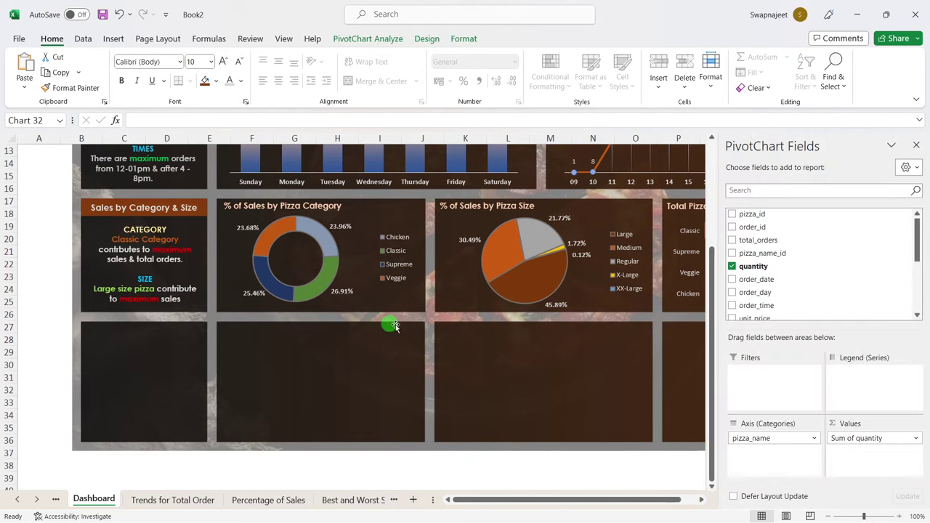
{"action": "left_click", "coordinate": [917, 147]}
{"action": "scroll", "coordinate": [455, 284], "scroll_direction": "up", "scroll_amount": 4}
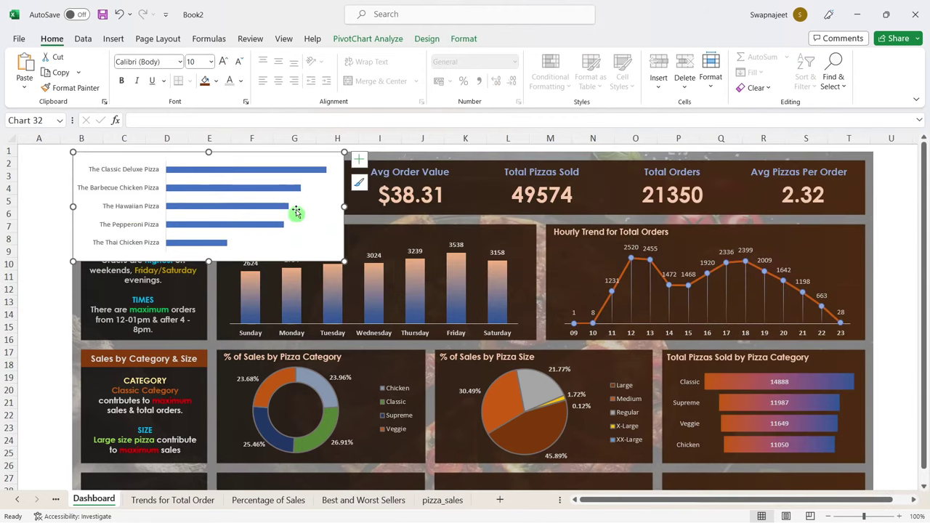
Step: Drag the chart into the empty panel below the donut, resize it to fit, and add data labels
{"action": "mouse_move", "coordinate": [306, 156]}
{"action": "left_mouse_down"}
{"action": "mouse_move", "coordinate": [367, 150]}
{"action": "mouse_move", "coordinate": [422, 297]}
{"action": "left_mouse_up"}
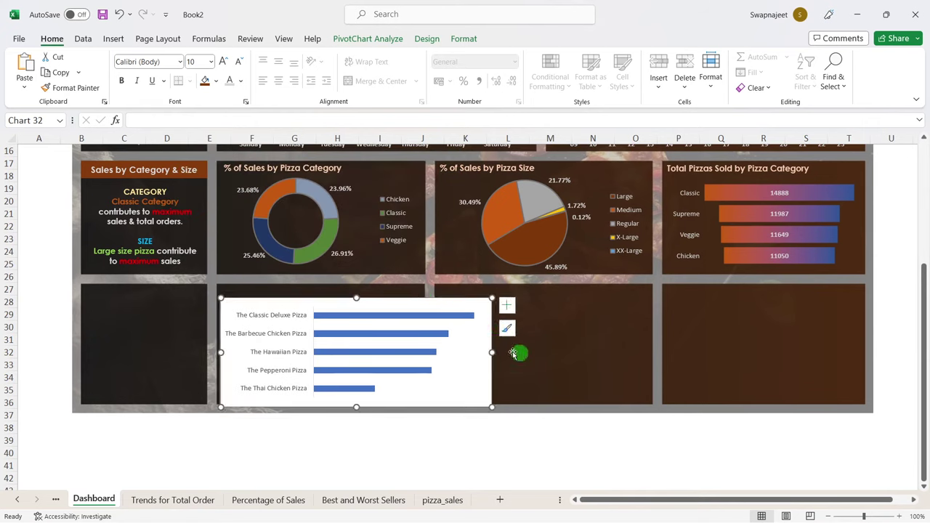
{"action": "left_click_drag", "start_coordinate": [491, 352], "coordinate": [420, 344]}
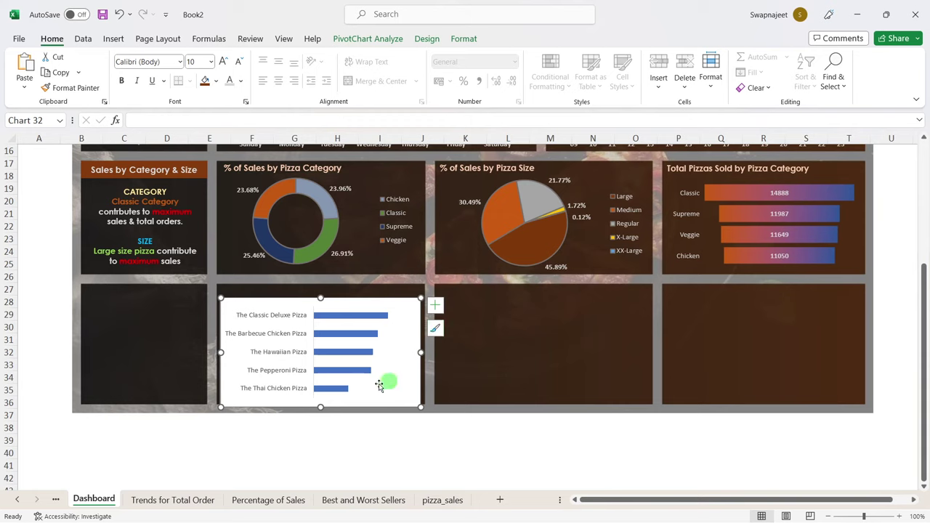
{"action": "left_click_drag", "start_coordinate": [320, 407], "coordinate": [320, 400]}
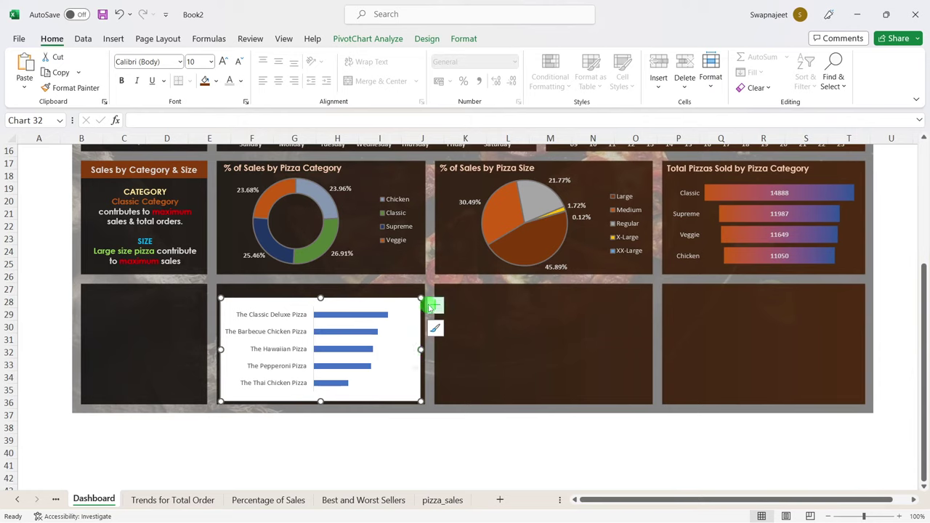
{"action": "left_click", "coordinate": [433, 306]}
{"action": "left_click", "coordinate": [463, 356]}
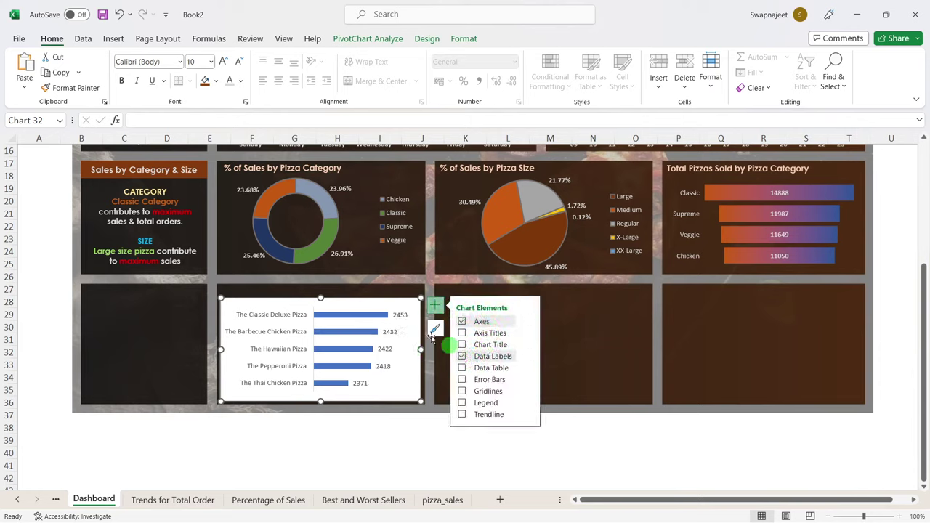
{"action": "right_click", "coordinate": [415, 389]}
{"action": "left_click", "coordinate": [457, 475]}
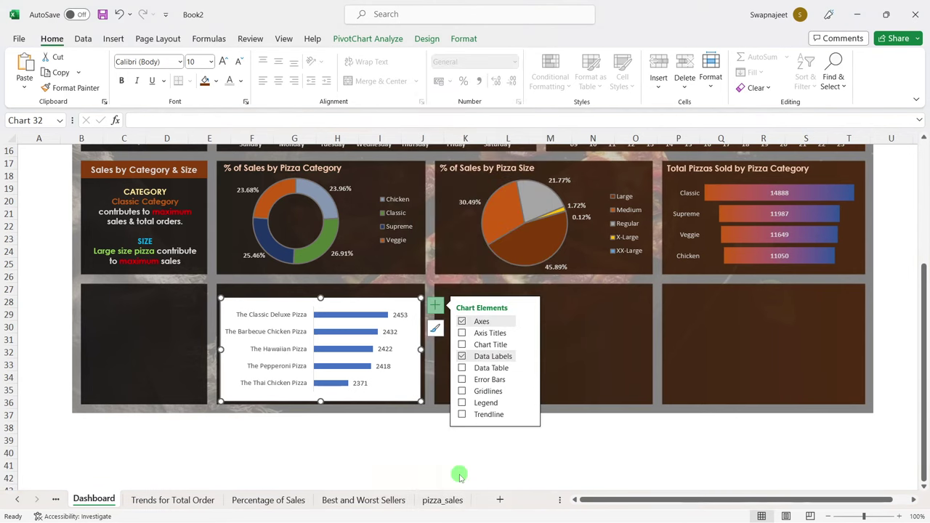
Step: Give the chart area no fill and no border, and set the bars' gap width to 60%
{"action": "left_click_drag", "start_coordinate": [350, 178], "coordinate": [662, 173]}
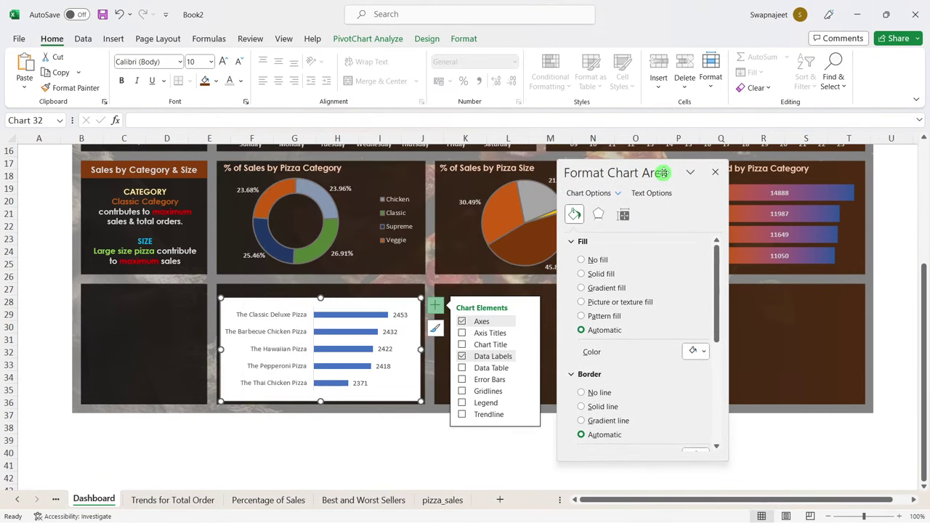
{"action": "left_click", "coordinate": [595, 261]}
{"action": "left_click", "coordinate": [593, 369]}
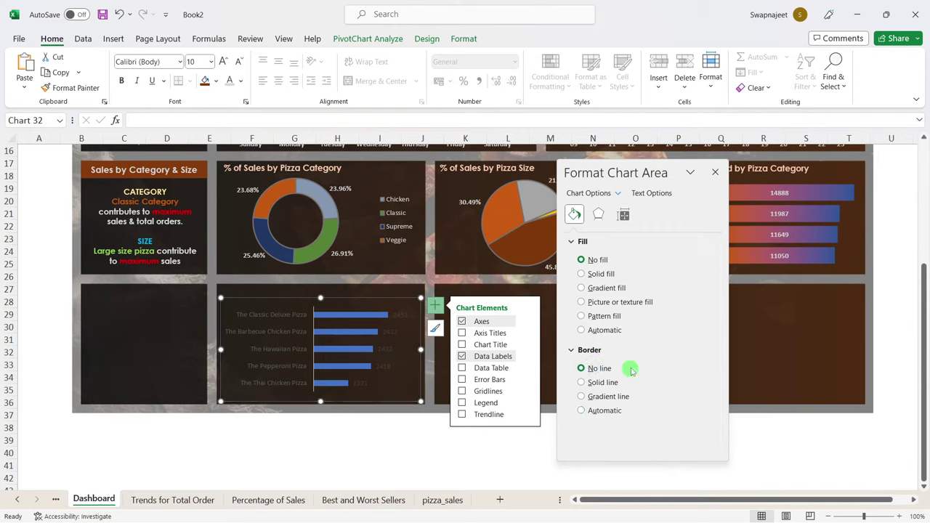
{"action": "left_click", "coordinate": [352, 321]}
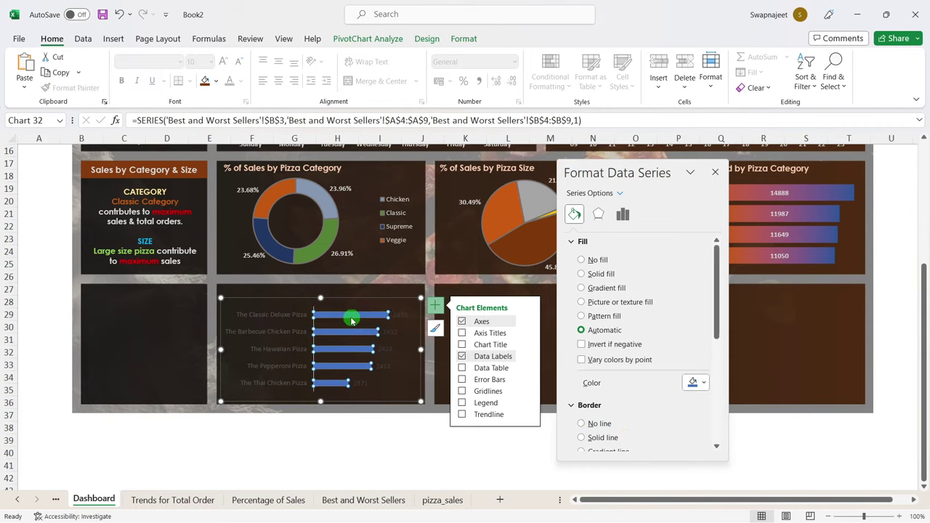
{"action": "left_click", "coordinate": [624, 215]}
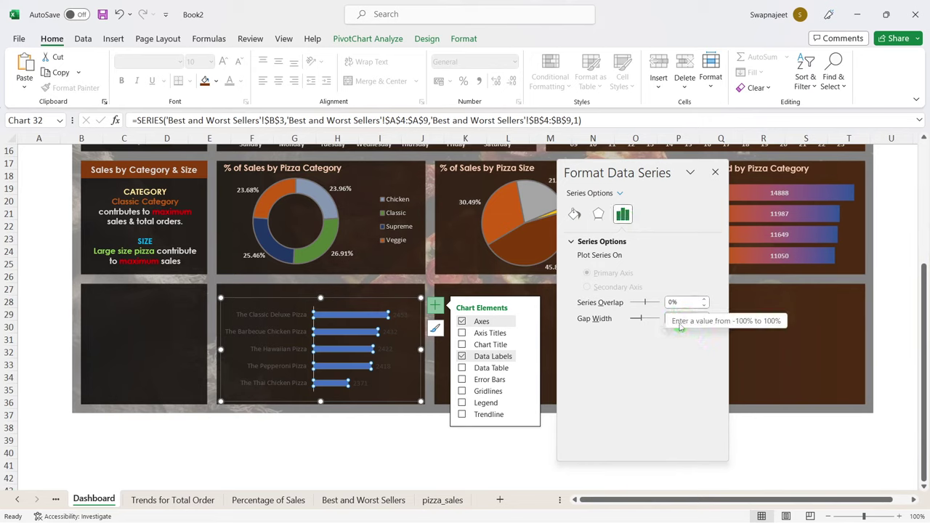
{"action": "double_click", "coordinate": [681, 319]}
{"action": "type", "text": "60"}
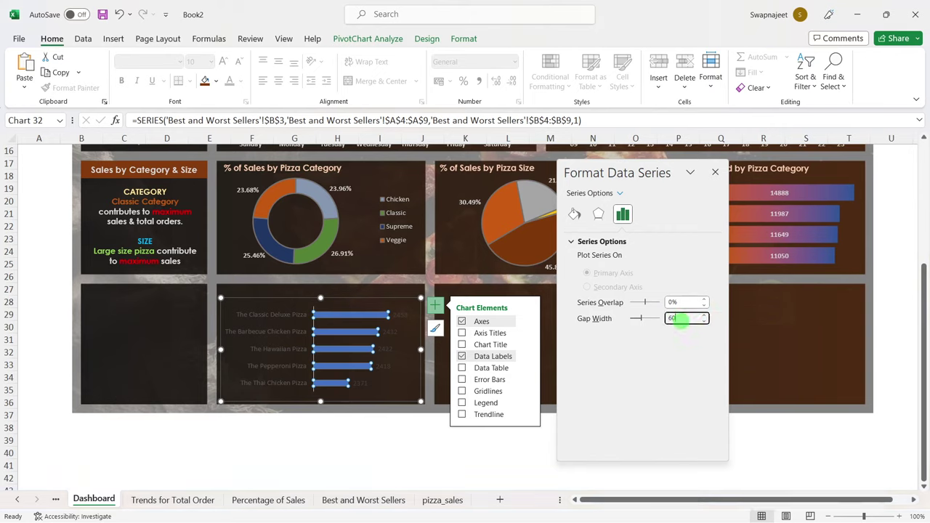
{"action": "key", "text": "Return"}
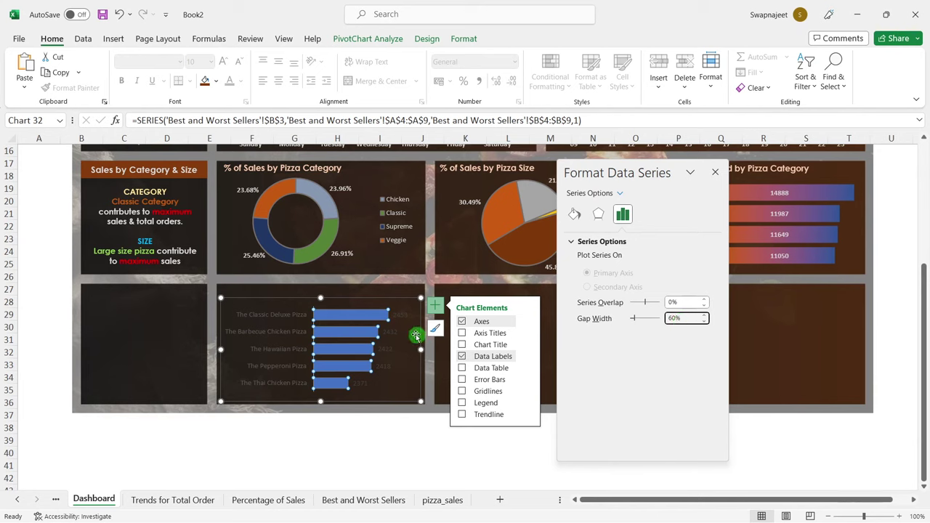
Step: Fill the bars with a gradient whose first and last stops are dark brown shades (#7f3a0b)
{"action": "left_click", "coordinate": [574, 214]}
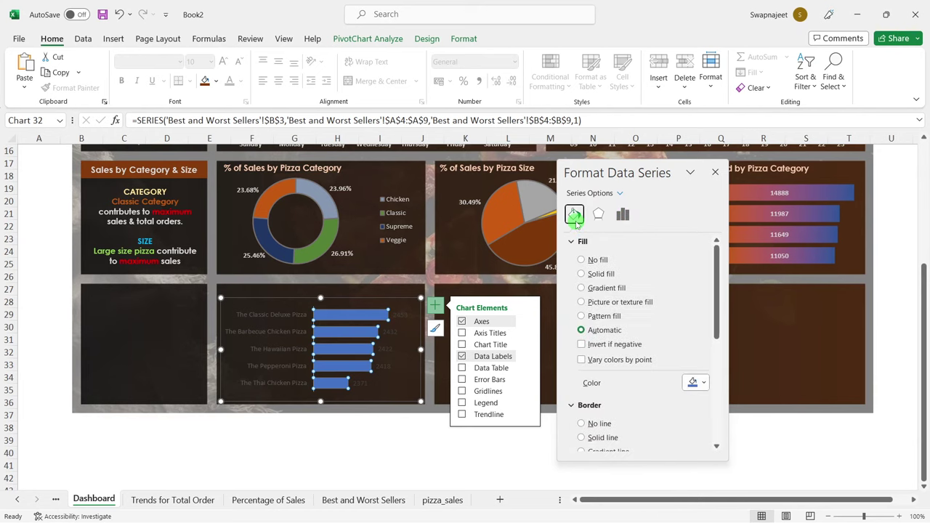
{"action": "left_click", "coordinate": [587, 287]}
{"action": "scroll", "coordinate": [633, 342], "scroll_direction": "down", "scroll_amount": 3}
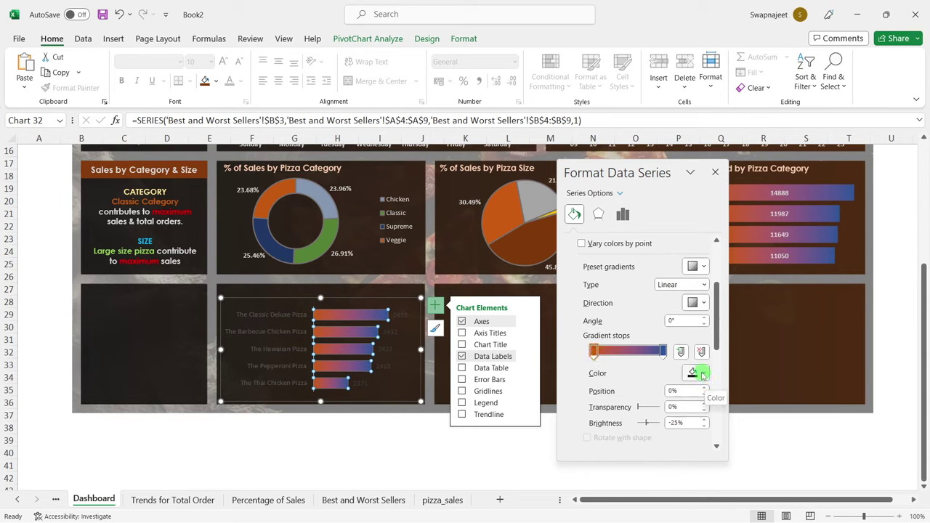
{"action": "left_click", "coordinate": [703, 375]}
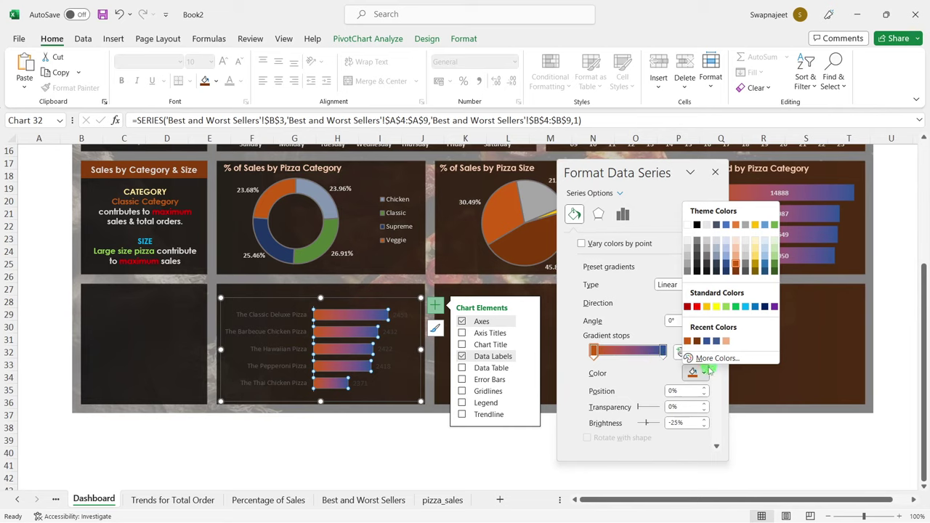
{"action": "left_click", "coordinate": [756, 271]}
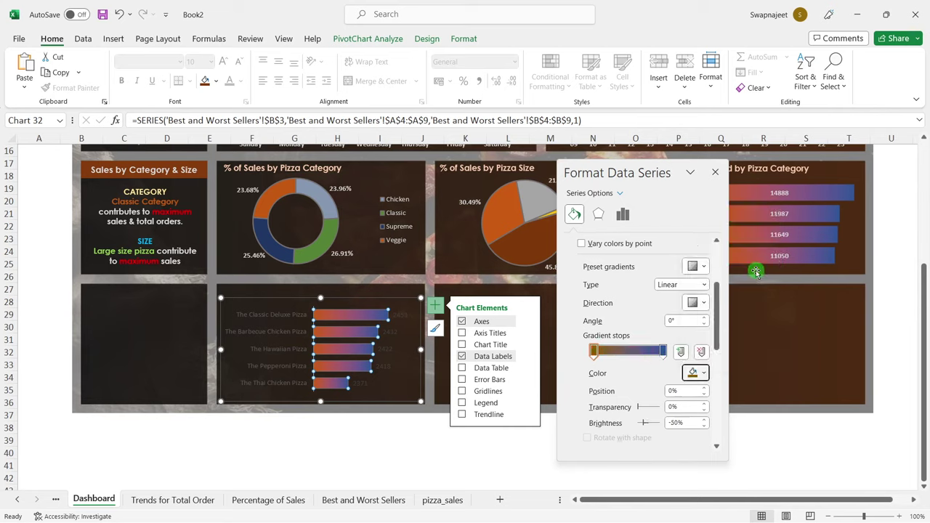
{"action": "left_click", "coordinate": [664, 352]}
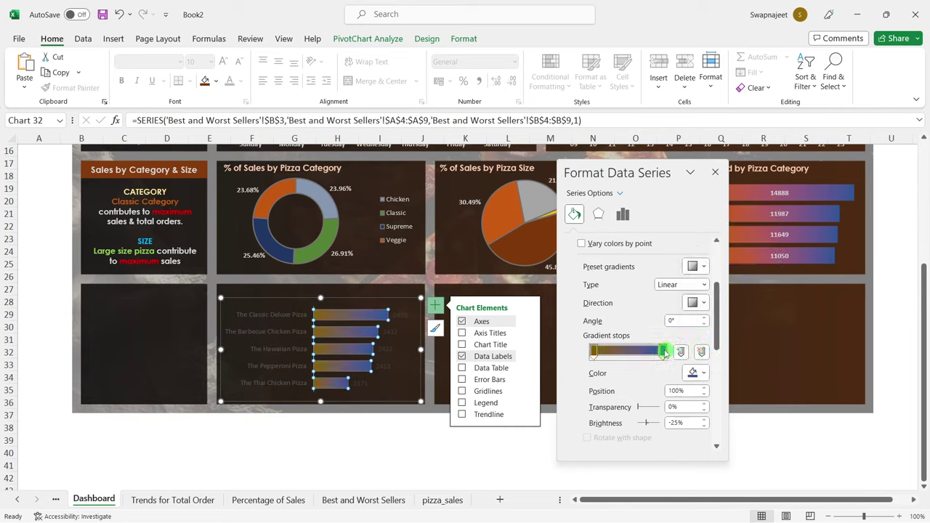
{"action": "left_click", "coordinate": [692, 373]}
{"action": "left_click", "coordinate": [698, 358]}
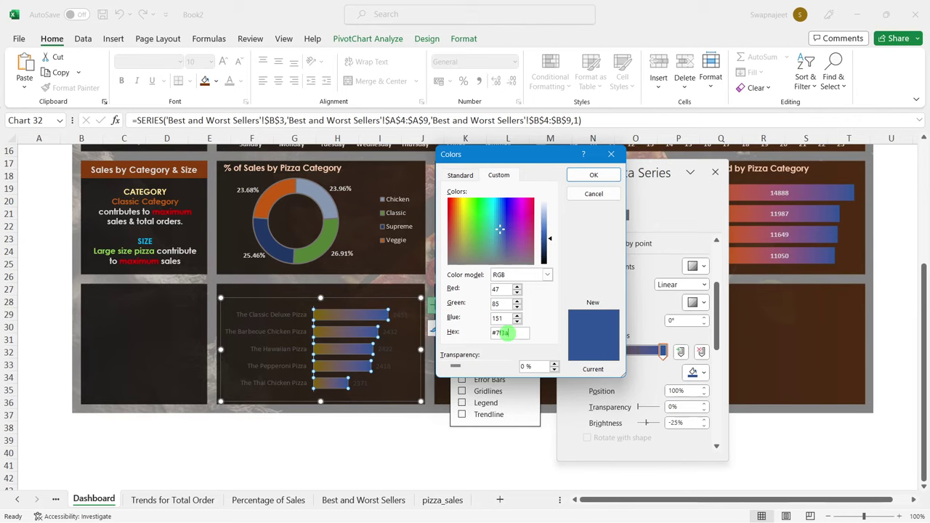
{"action": "left_click", "coordinate": [593, 174]}
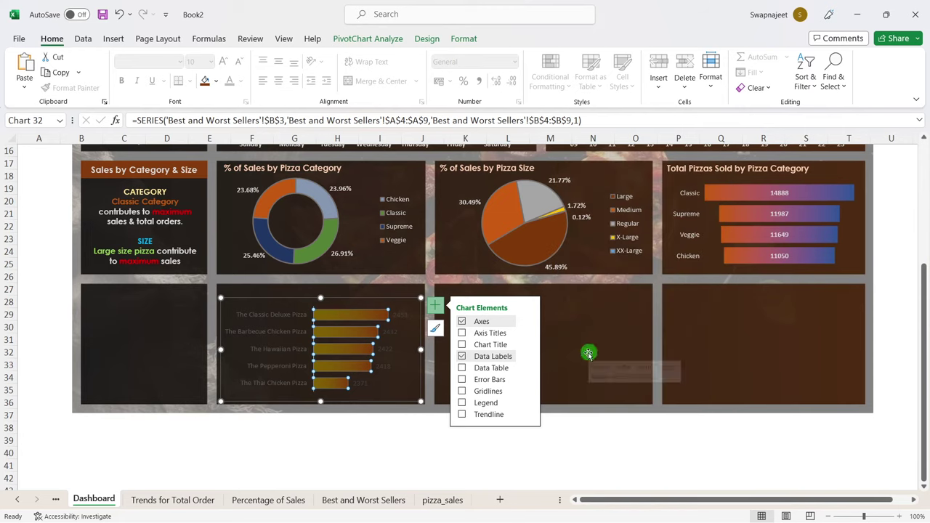
{"action": "left_click", "coordinate": [588, 353]}
Step: Make the pizza-name labels white and widen the chart slightly on both sides
{"action": "left_click", "coordinate": [409, 320]}
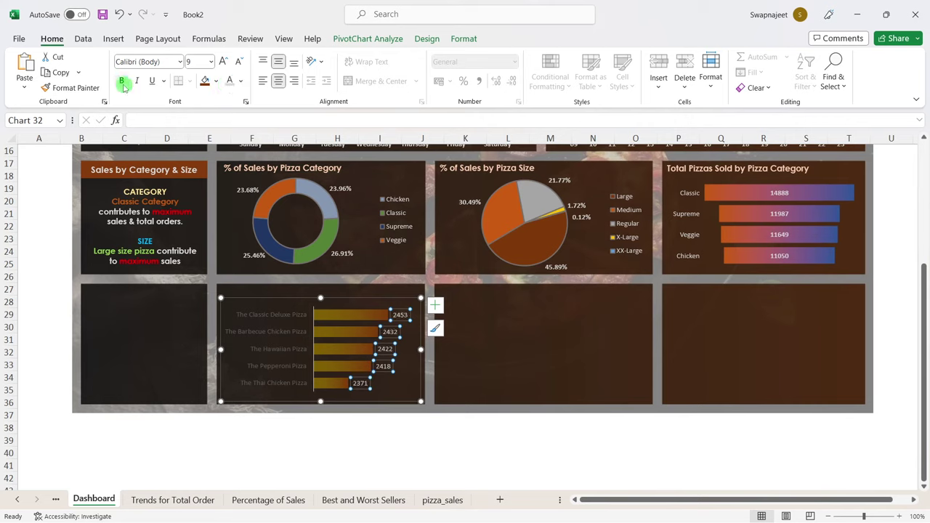
{"action": "left_click", "coordinate": [258, 315]}
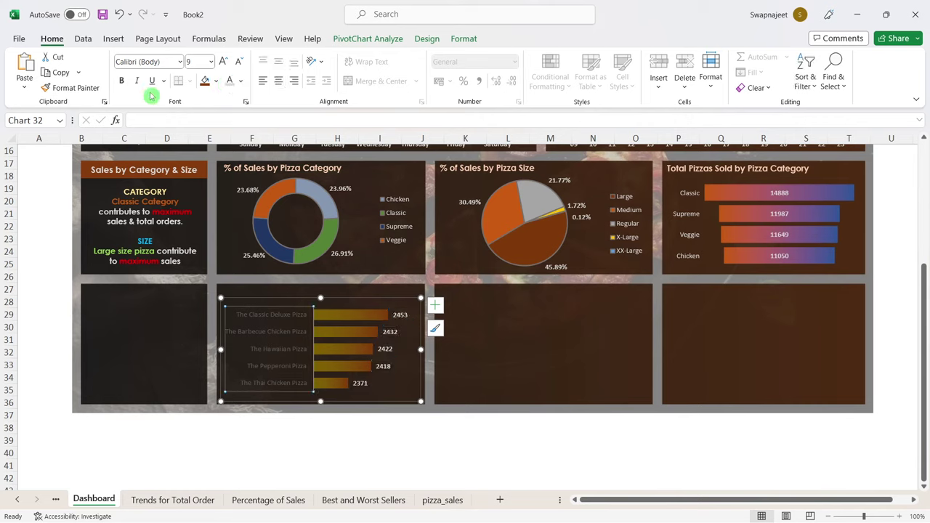
{"action": "left_click", "coordinate": [120, 80]}
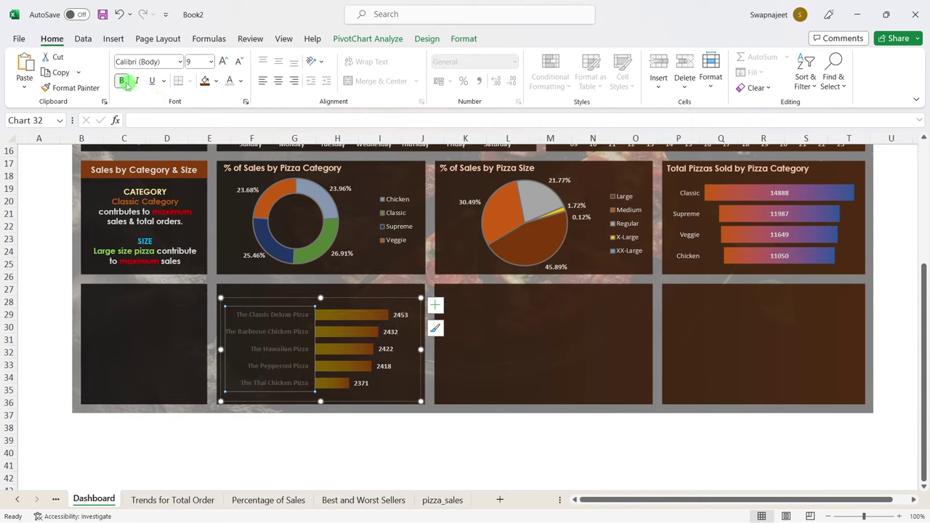
{"action": "left_click", "coordinate": [122, 81]}
{"action": "left_click", "coordinate": [229, 81]}
{"action": "left_click", "coordinate": [568, 319]}
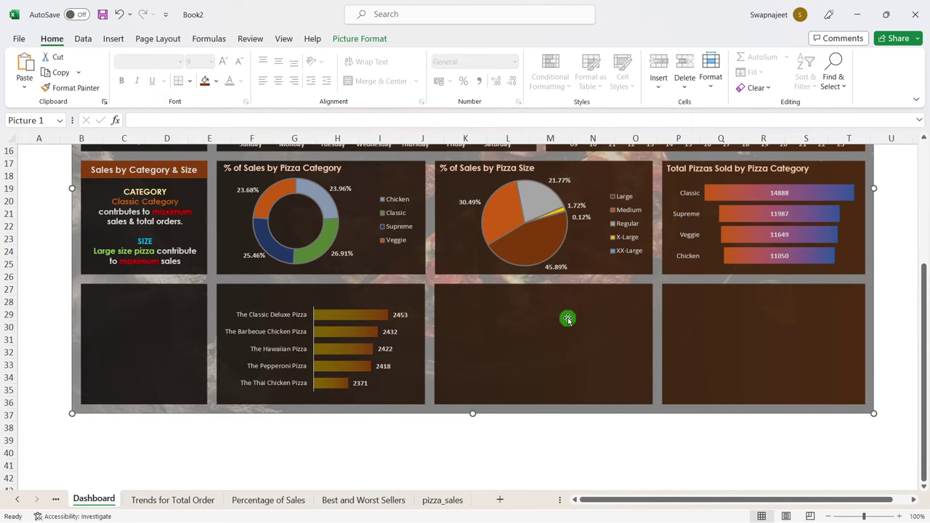
{"action": "left_click", "coordinate": [253, 356]}
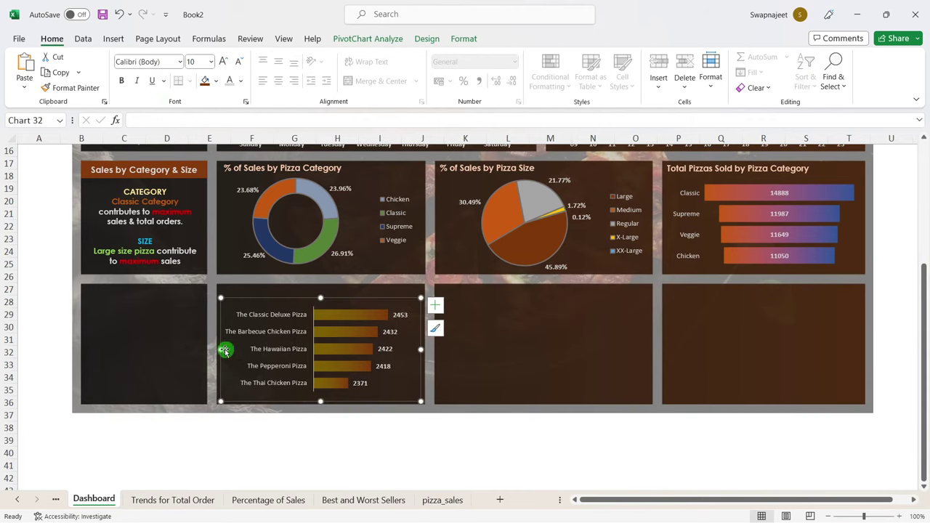
{"action": "left_click_drag", "start_coordinate": [223, 350], "coordinate": [213, 349]}
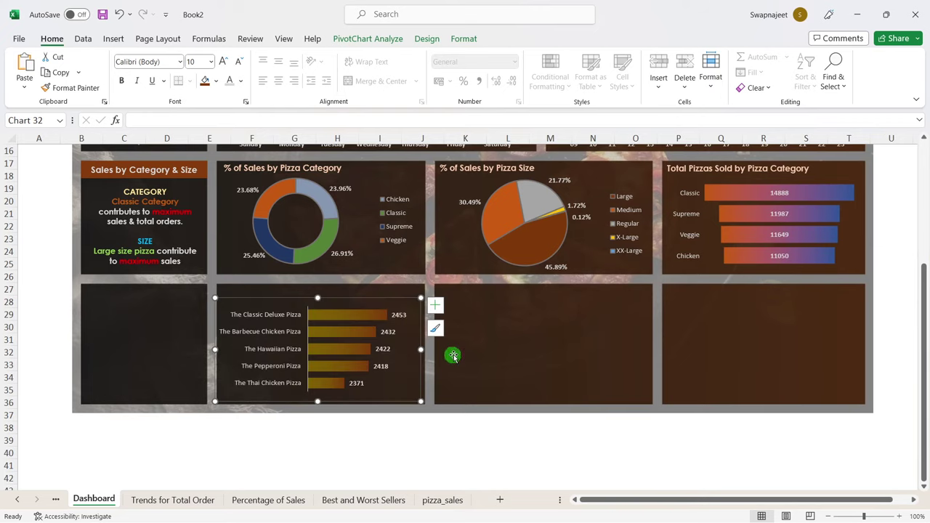
{"action": "left_click_drag", "start_coordinate": [421, 350], "coordinate": [425, 350]}
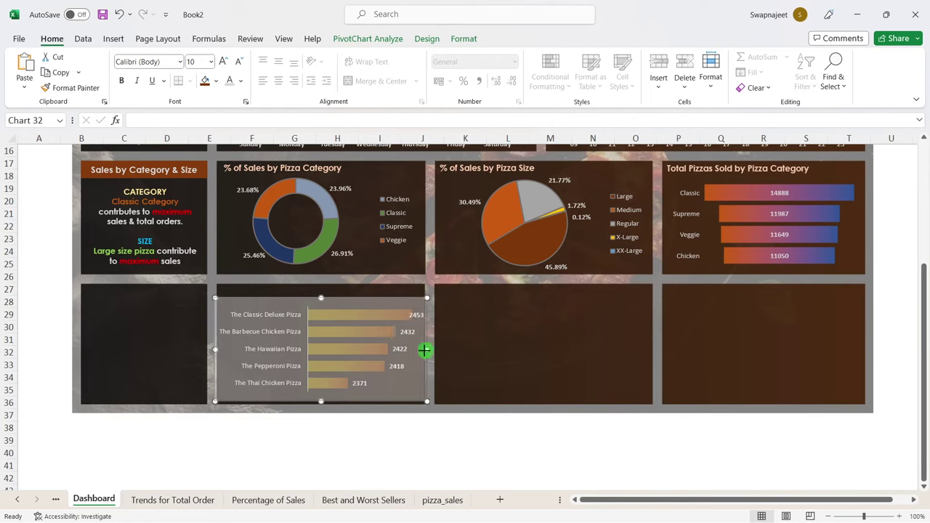
Step: Shrink the pizza-name axis labels to size 9 and widen the plot area
{"action": "left_click", "coordinate": [392, 353]}
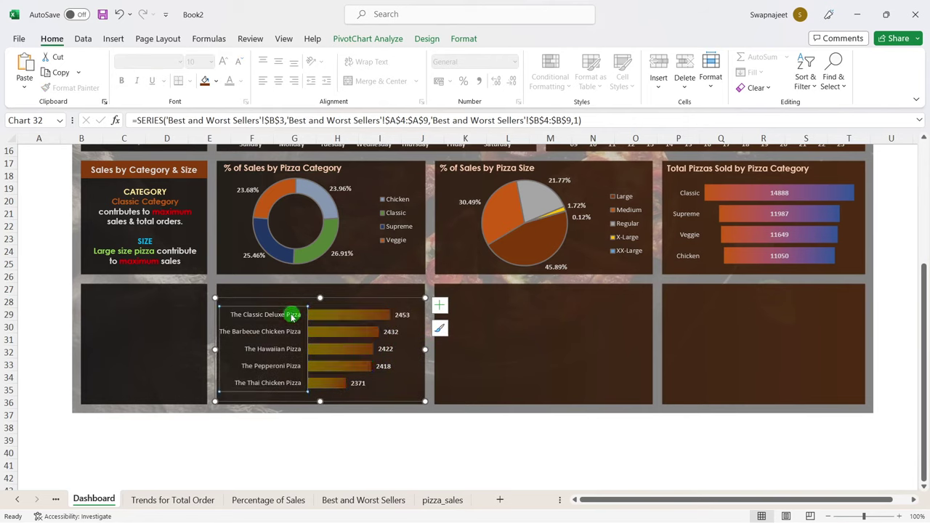
{"action": "left_click", "coordinate": [297, 316]}
{"action": "left_click", "coordinate": [385, 349]}
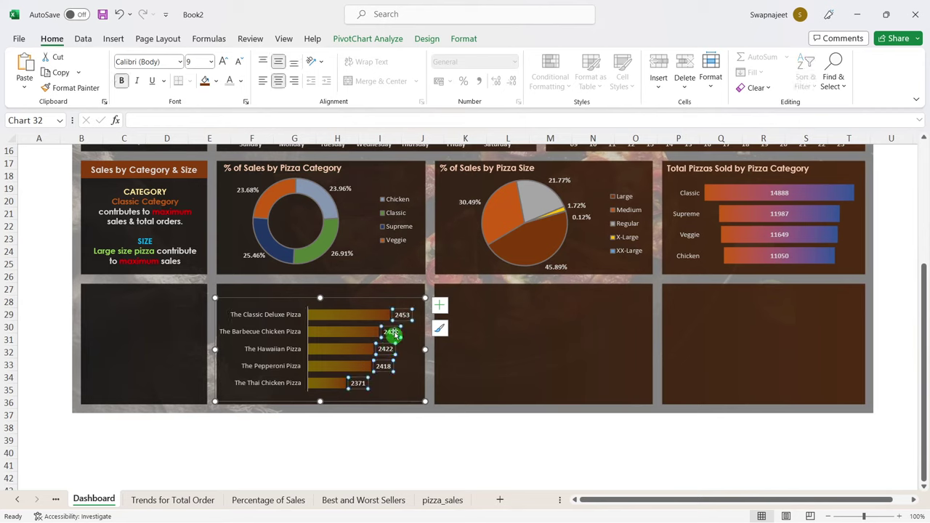
{"action": "left_click", "coordinate": [360, 308]}
{"action": "left_click_drag", "start_coordinate": [417, 349], "coordinate": [421, 349]}
{"action": "left_click_drag", "start_coordinate": [307, 348], "coordinate": [301, 349]}
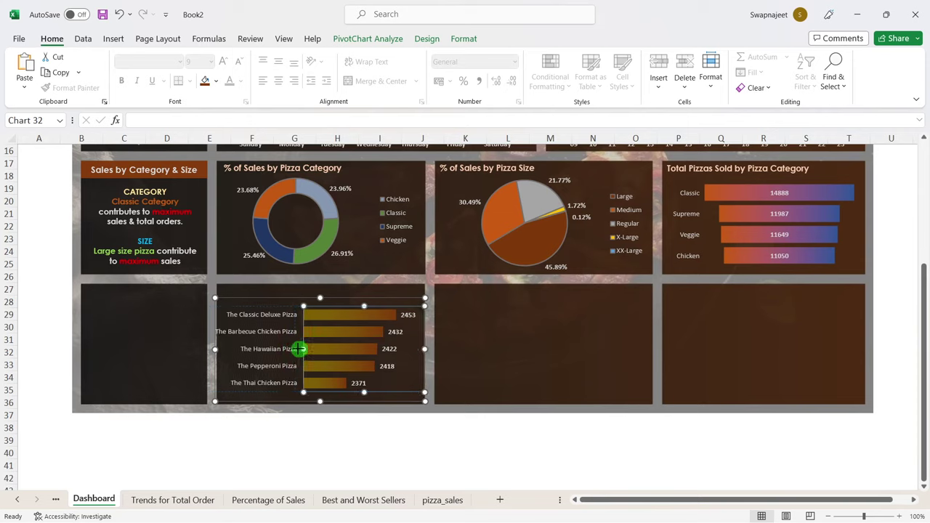
Step: Stretch the plot area taller and nudge the chart into position within its panel
{"action": "left_click", "coordinate": [218, 348]}
{"action": "left_click_drag", "start_coordinate": [218, 349], "coordinate": [219, 348]}
{"action": "left_click", "coordinate": [562, 351]}
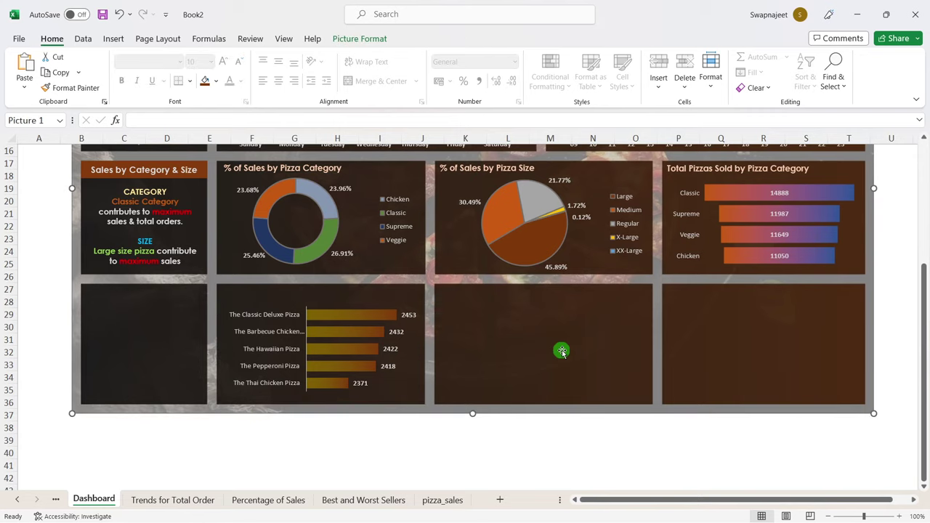
{"action": "left_click", "coordinate": [270, 361]}
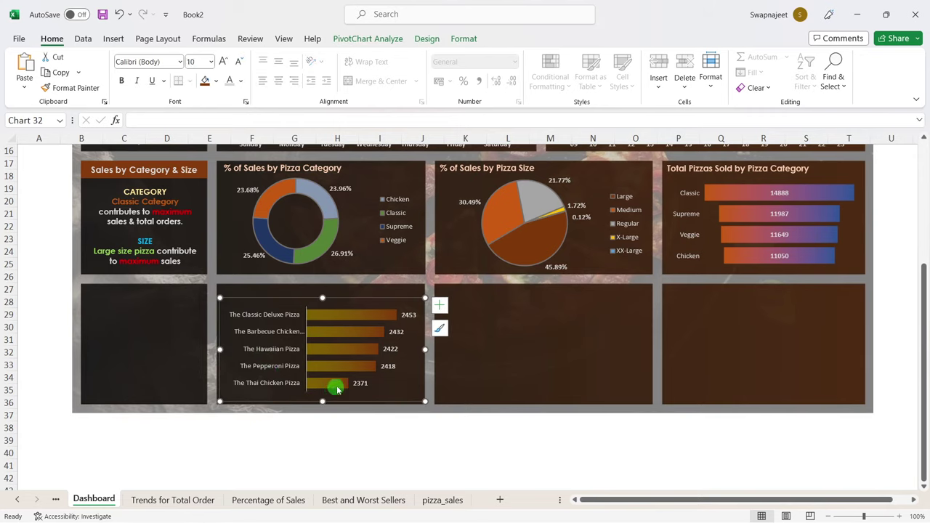
{"action": "left_click", "coordinate": [411, 375]}
{"action": "left_click_drag", "start_coordinate": [363, 393], "coordinate": [364, 402]}
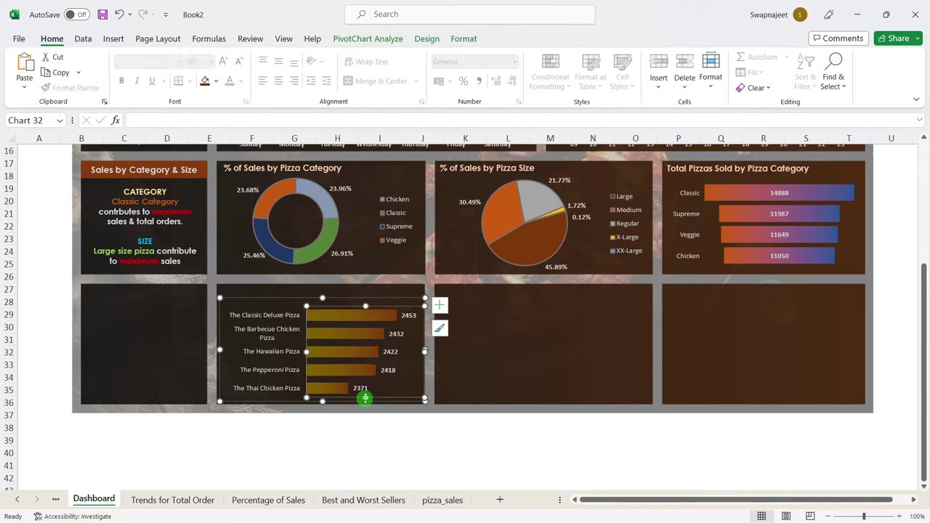
{"action": "left_click", "coordinate": [527, 353]}
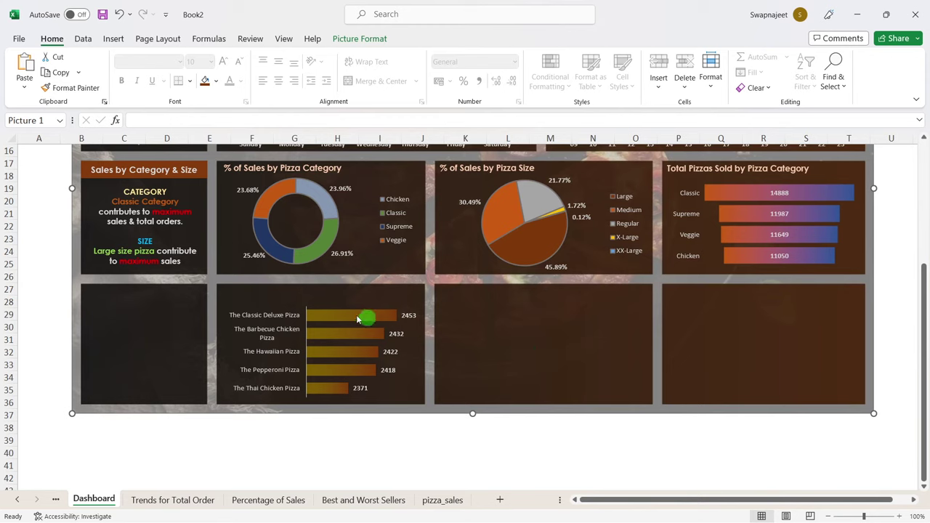
{"action": "left_click", "coordinate": [335, 304]}
{"action": "left_click_drag", "start_coordinate": [322, 300], "coordinate": [321, 299]}
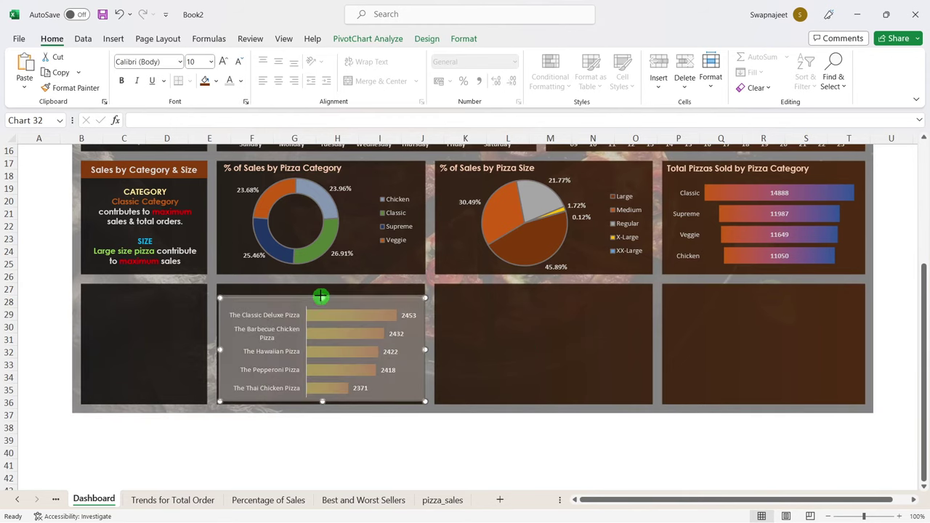
Step: Copy the '% of Sales by Pizza Category' title box onto the top of the bar chart panel
{"action": "left_click", "coordinate": [325, 165]}
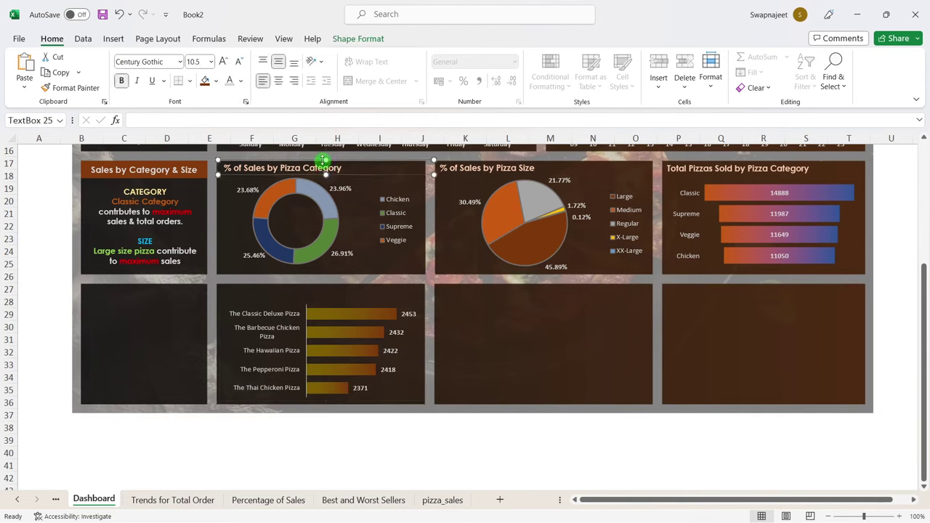
{"action": "left_click_drag", "start_coordinate": [323, 159], "coordinate": [359, 281], "text": "ctrl"}
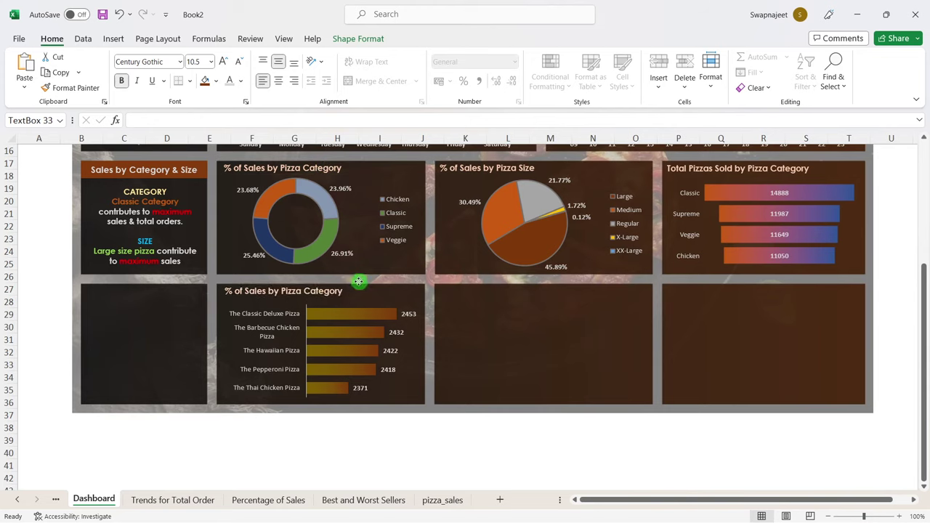
{"action": "left_click_drag", "start_coordinate": [359, 281], "coordinate": [361, 282]}
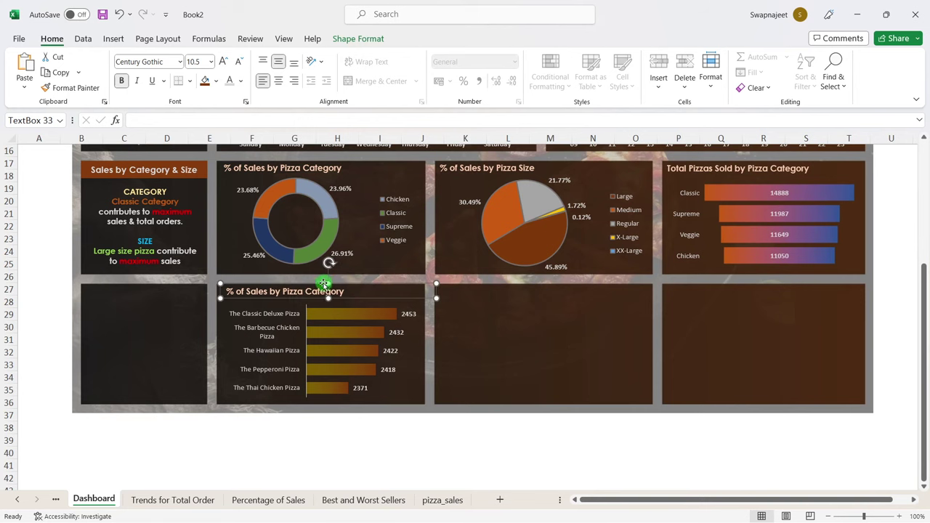
Step: Replace the copied title's text with 'Top 5 Best Sellers by Total Pizzas Sold' from the reference dashboard
{"action": "key", "text": "alt+Tab"}
{"action": "key", "text": "alt+Tab"}
{"action": "key", "text": "Tab"}
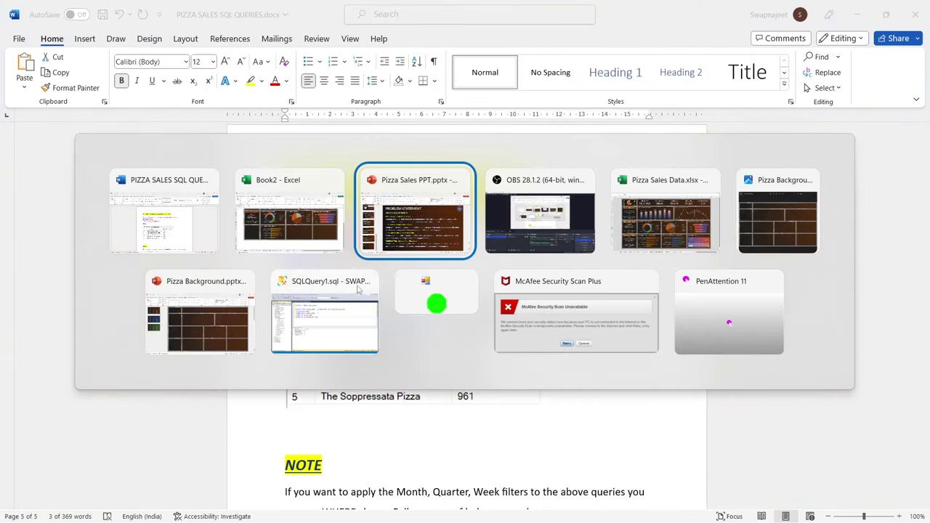
{"action": "left_click", "coordinate": [688, 227]}
{"action": "double_click", "coordinate": [265, 371]}
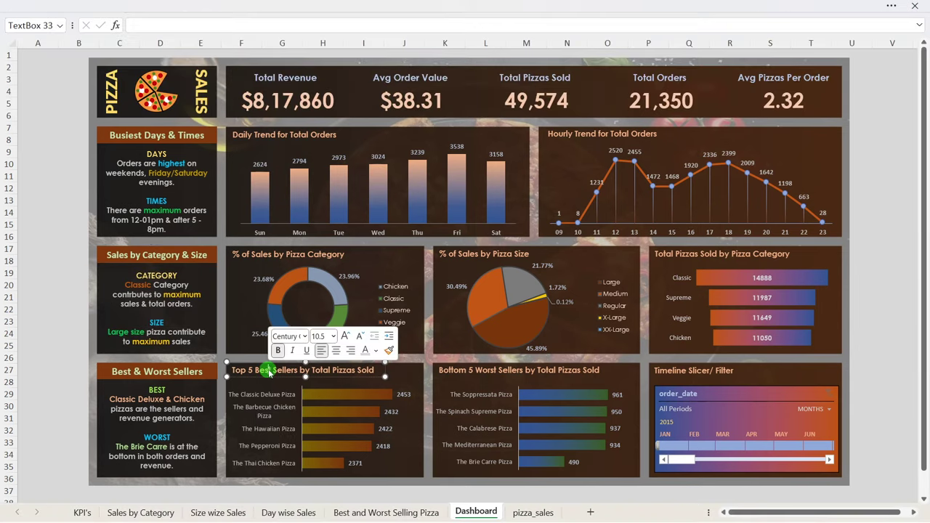
{"action": "triple_click", "coordinate": [317, 371]}
{"action": "key", "text": "ctrl+c"}
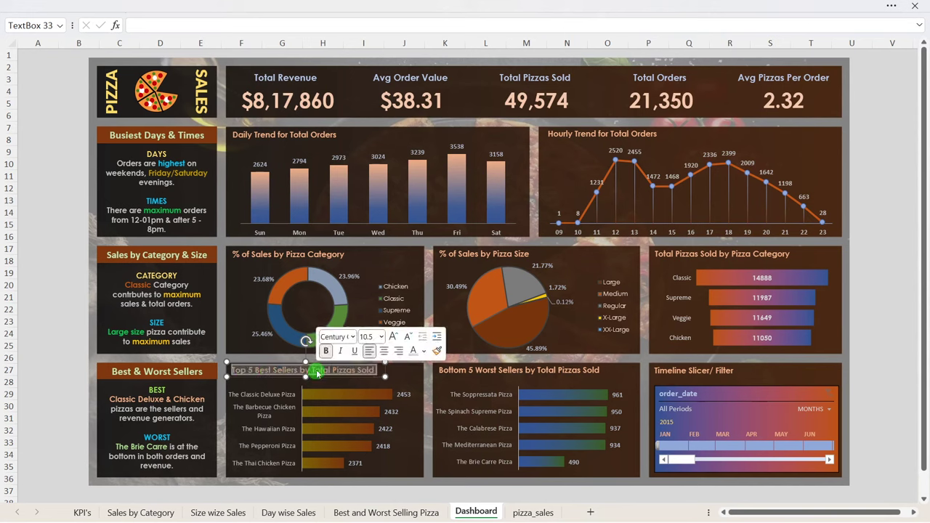
{"action": "key", "text": "alt+Tab"}
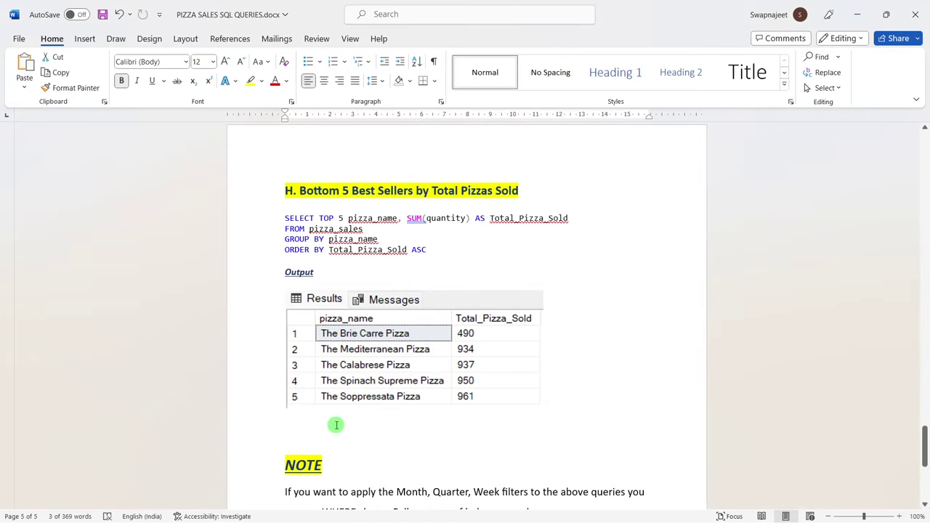
{"action": "key", "text": "alt+Tab"}
{"action": "left_click", "coordinate": [439, 230]}
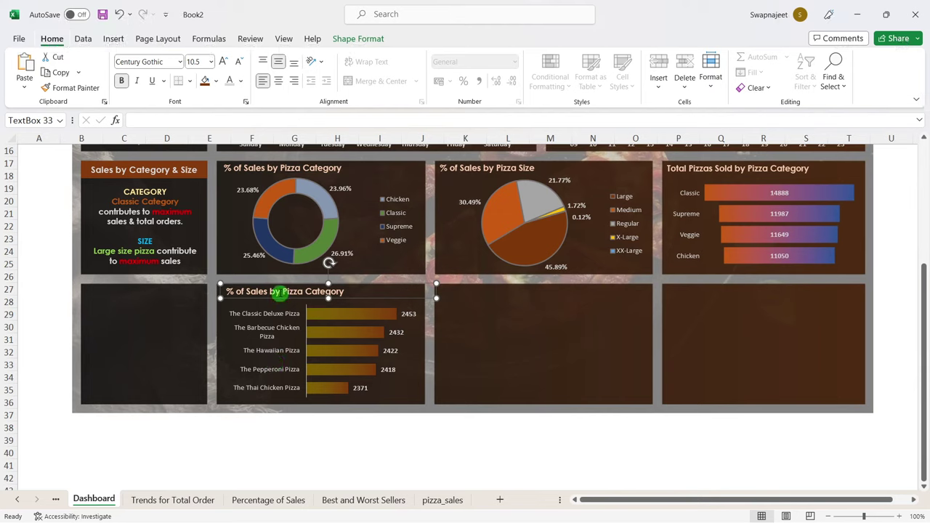
{"action": "triple_click", "coordinate": [281, 293]}
{"action": "key", "text": "ctrl+v"}
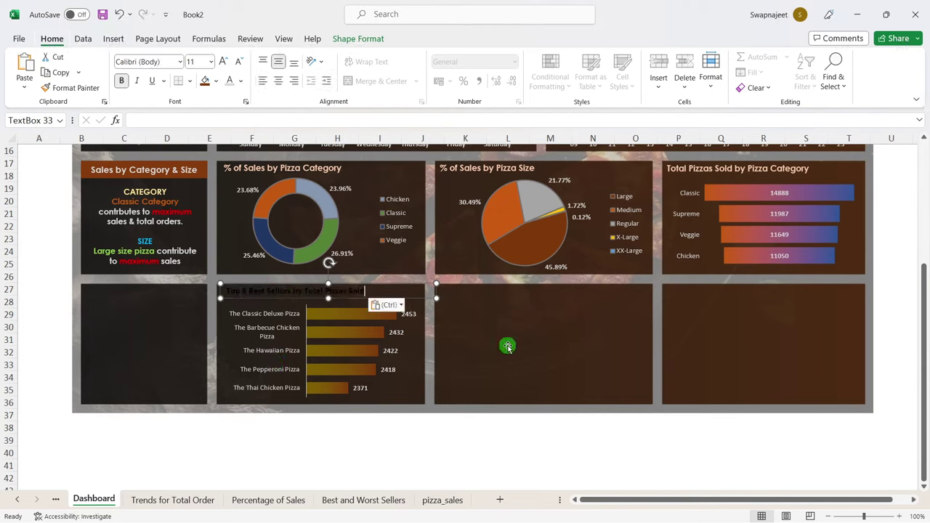
{"action": "left_click", "coordinate": [507, 346]}
Step: Apply the pie chart title's formatting to the new title with Format Painter
{"action": "left_click", "coordinate": [265, 169]}
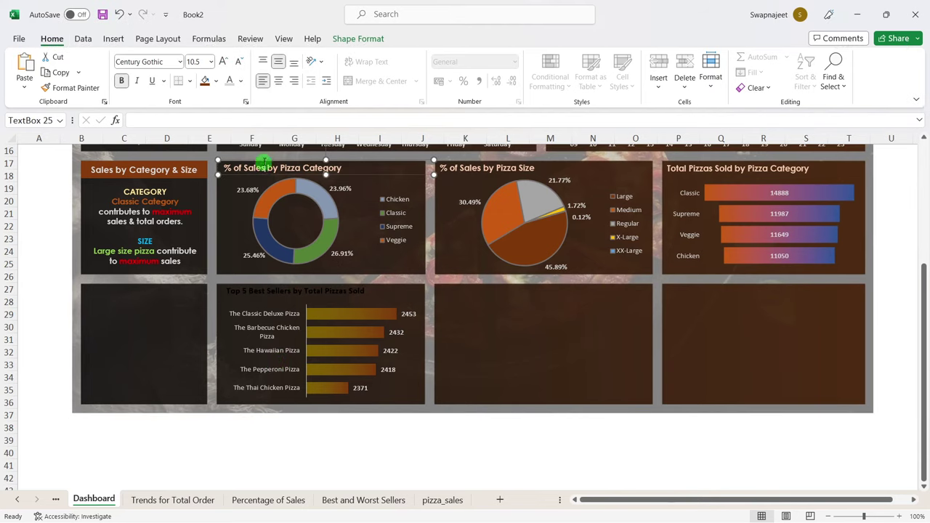
{"action": "left_click", "coordinate": [71, 88]}
{"action": "left_click", "coordinate": [253, 291]}
{"action": "left_click", "coordinate": [579, 339]}
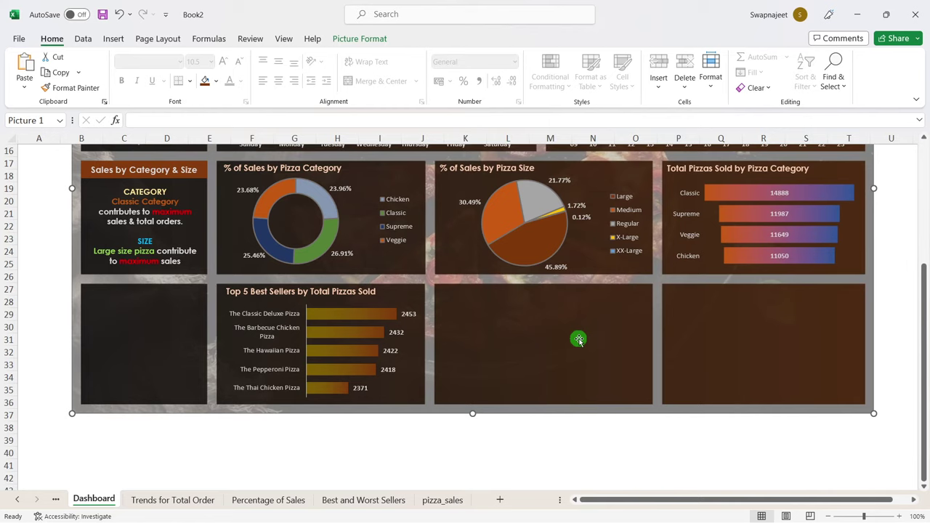
{"action": "left_click", "coordinate": [344, 291]}
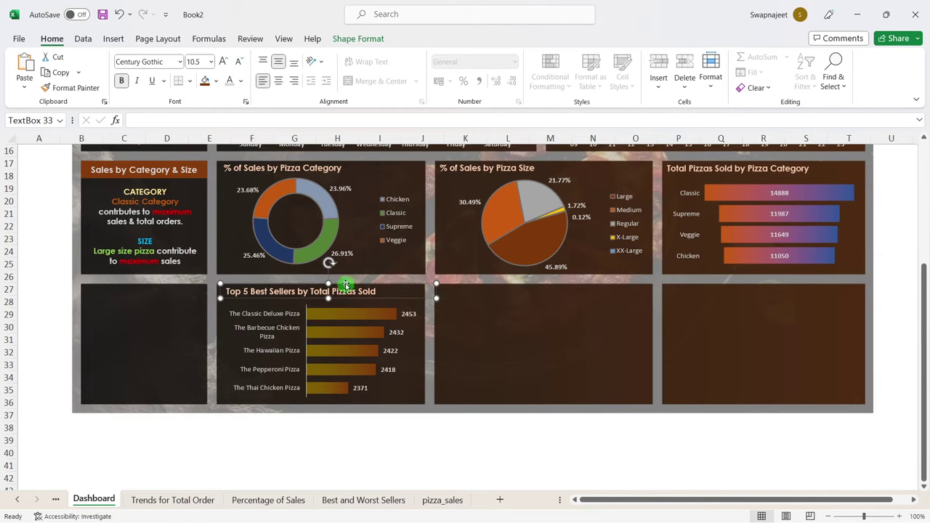
{"action": "key", "text": "ctrl+d"}
Step: Move the duplicated title to the middle panel and change its first word to 'Bottom'
{"action": "left_click_drag", "start_coordinate": [408, 292], "coordinate": [614, 284]}
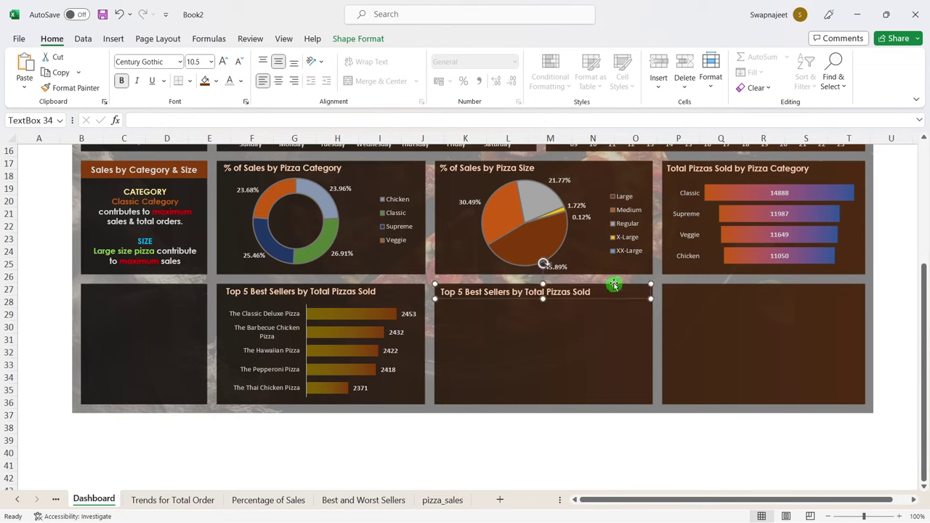
{"action": "double_click", "coordinate": [451, 292]}
{"action": "type", "text": "Wor"}
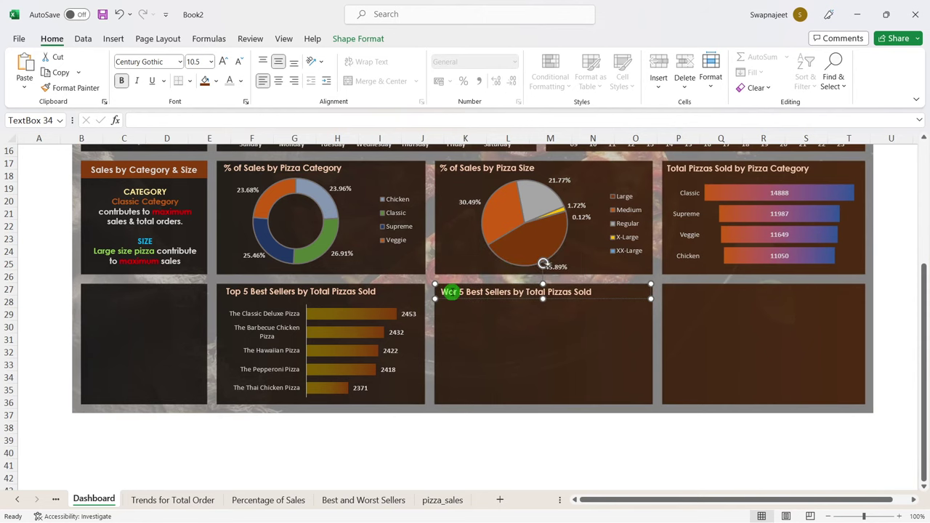
{"action": "key", "text": "alt+Tab"}
{"action": "key", "text": "alt+Tab"}
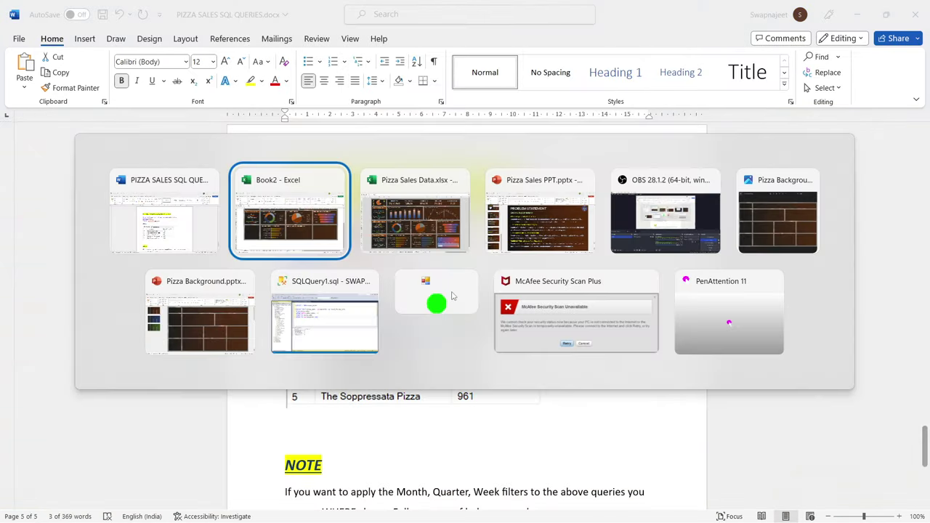
{"action": "key", "text": "alt+Tab"}
{"action": "key", "text": "alt+Tab"}
{"action": "left_click", "coordinate": [452, 179]}
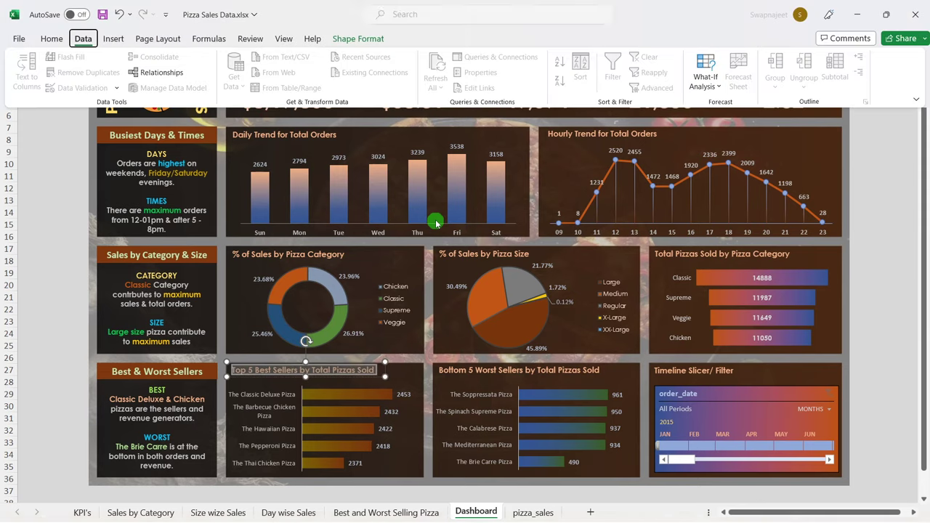
{"action": "key", "text": "alt+Tab"}
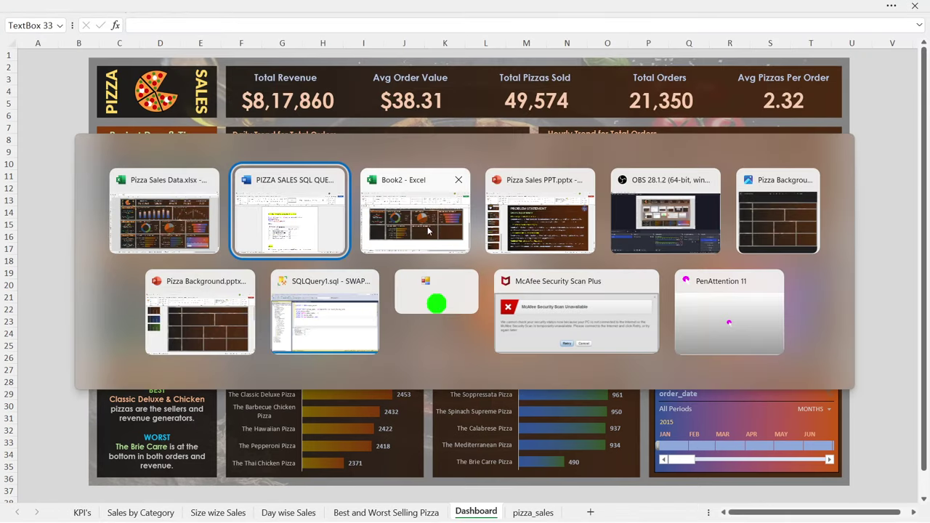
{"action": "left_click", "coordinate": [436, 222]}
{"action": "double_click", "coordinate": [445, 294]}
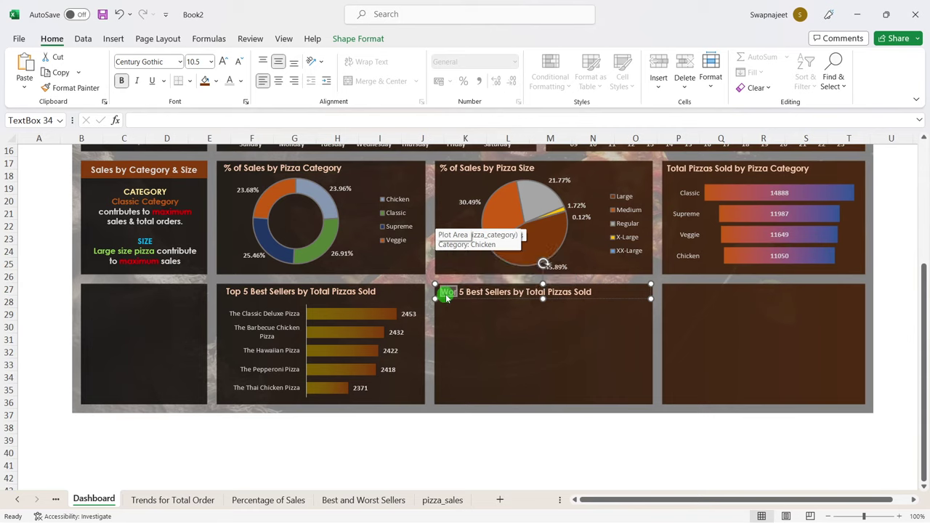
{"action": "type", "text": "Bottom"}
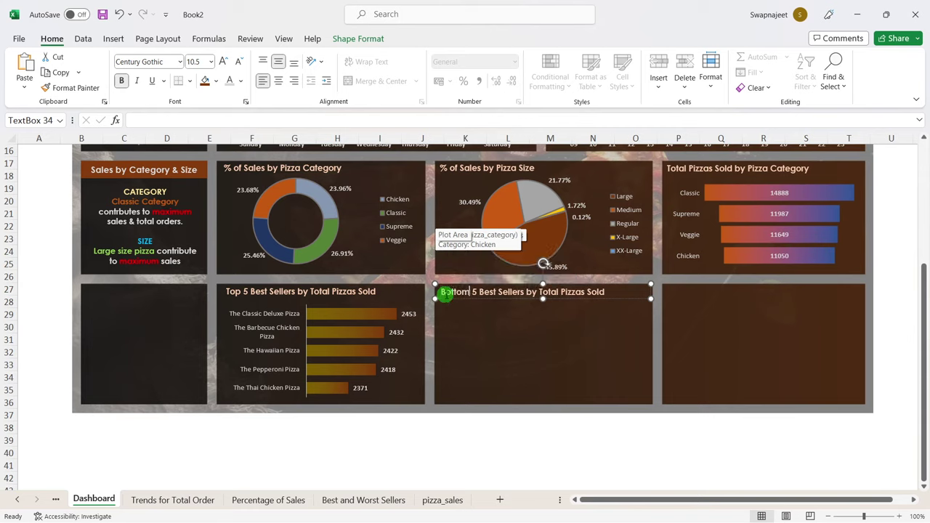
Step: Change 'Best' to 'Worst' in the title, then go to the Best and Worst Sellers sheet
{"action": "double_click", "coordinate": [482, 292]}
{"action": "type", "text": "Worst"}
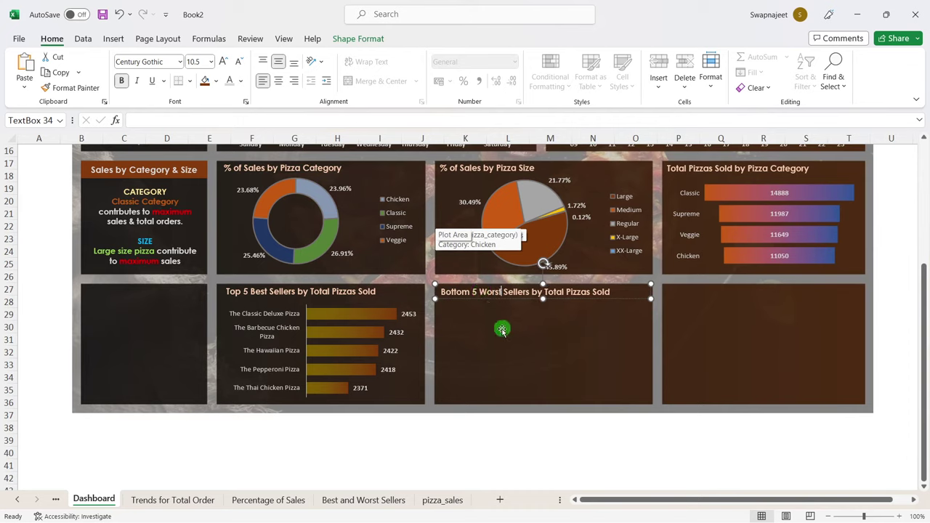
{"action": "left_click", "coordinate": [502, 329]}
{"action": "left_click", "coordinate": [509, 292]}
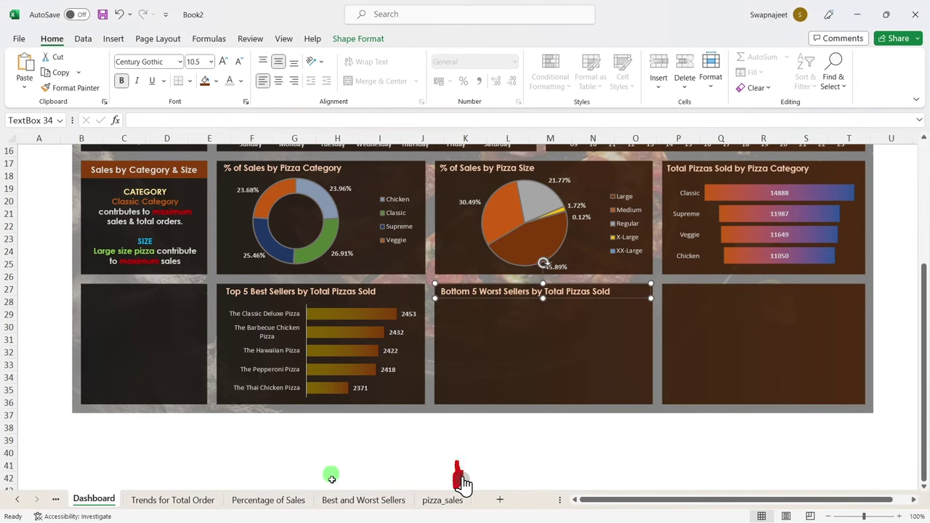
{"action": "left_click", "coordinate": [359, 500]}
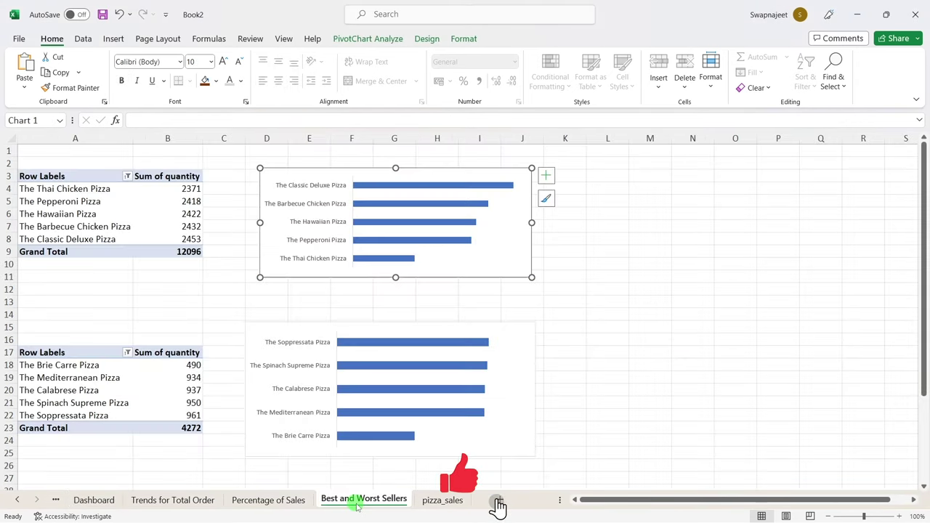
Step: Move the worst-sellers chart onto the Dashboard and resize it to fit the Bottom 5 panel
{"action": "left_click", "coordinate": [371, 327]}
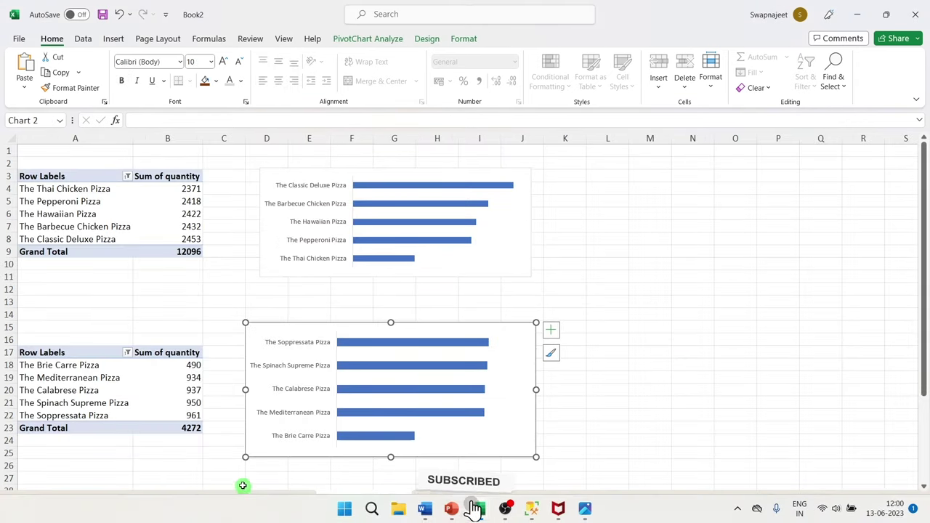
{"action": "left_click", "coordinate": [87, 499]}
{"action": "left_click", "coordinate": [472, 354]}
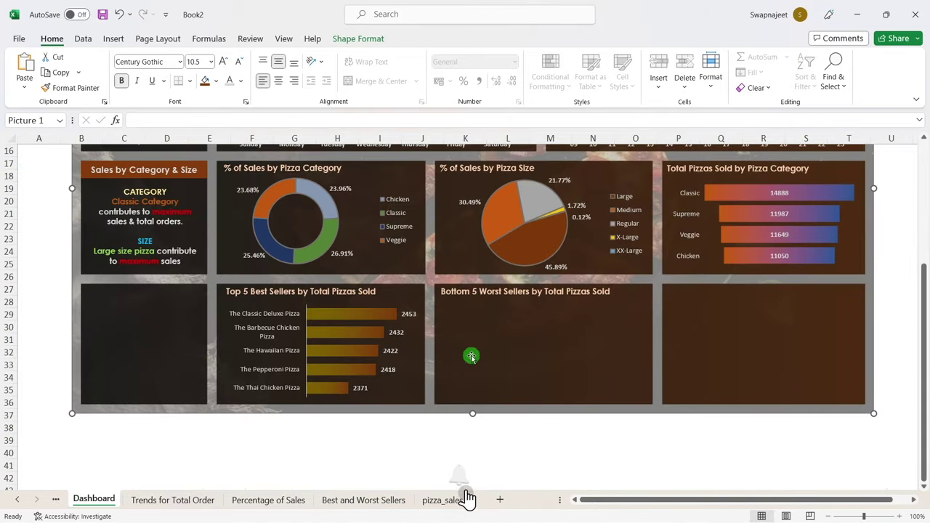
{"action": "left_click", "coordinate": [486, 326]}
{"action": "scroll", "coordinate": [379, 247], "scroll_direction": "up", "scroll_amount": 4}
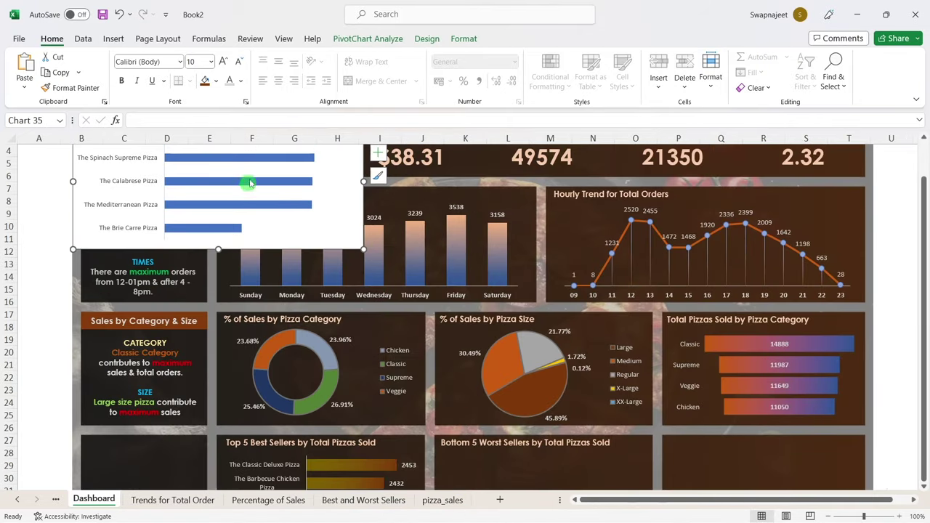
{"action": "left_click_drag", "start_coordinate": [380, 257], "coordinate": [634, 430]}
{"action": "scroll", "coordinate": [633, 430], "scroll_direction": "down", "scroll_amount": 3}
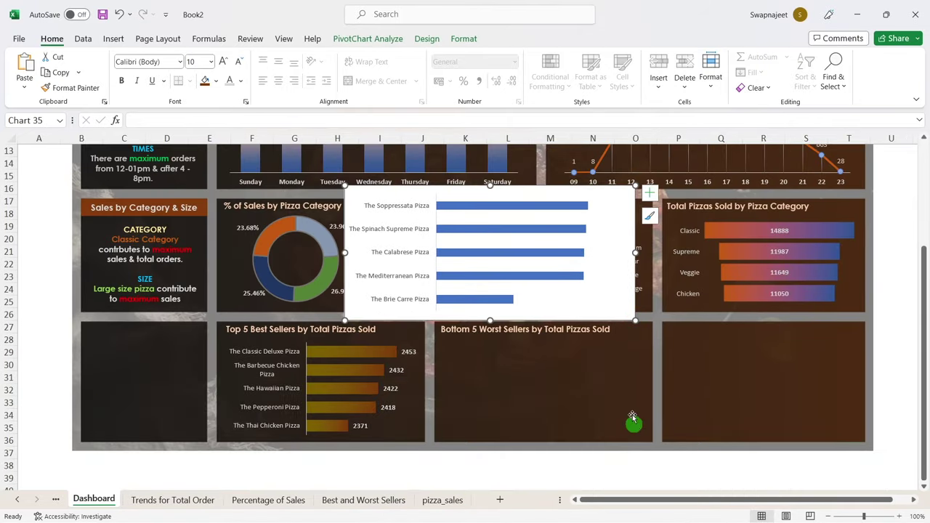
{"action": "left_click_drag", "start_coordinate": [586, 311], "coordinate": [686, 476]}
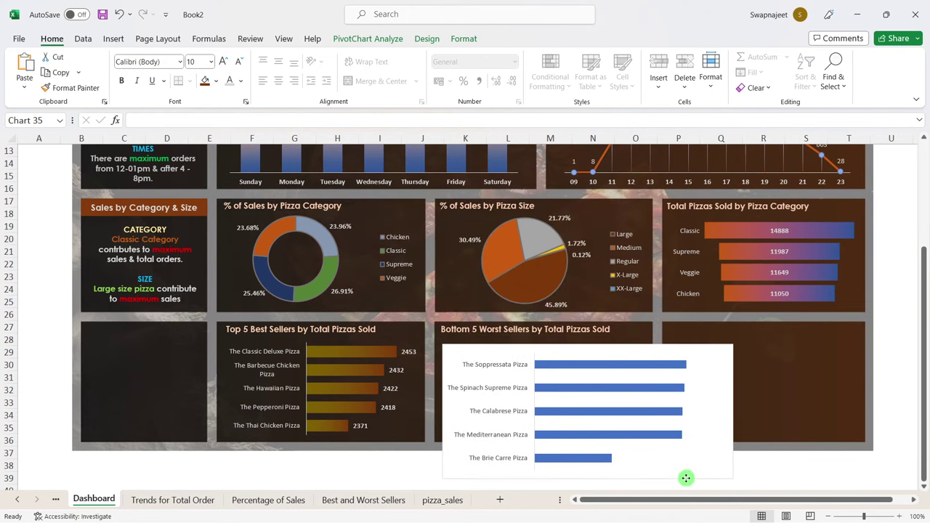
{"action": "left_click_drag", "start_coordinate": [733, 408], "coordinate": [650, 400]}
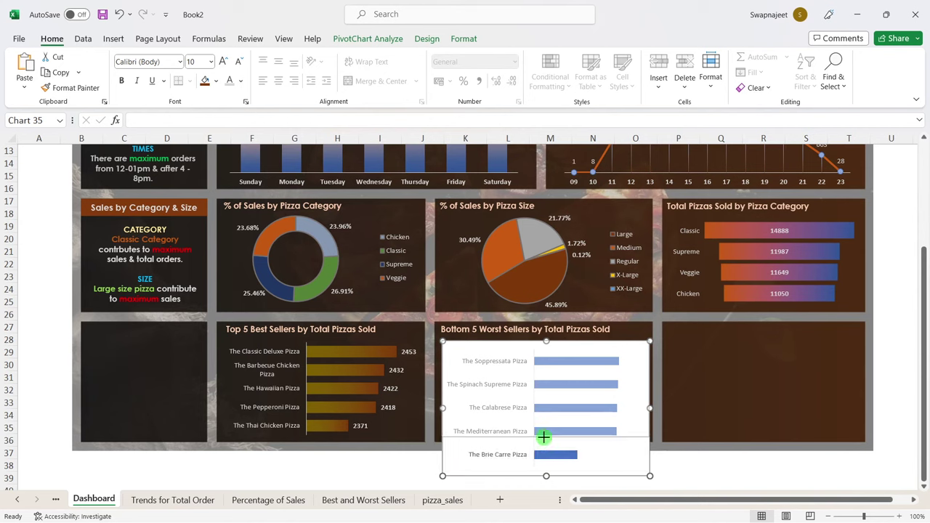
{"action": "left_click_drag", "start_coordinate": [543, 475], "coordinate": [543, 437]}
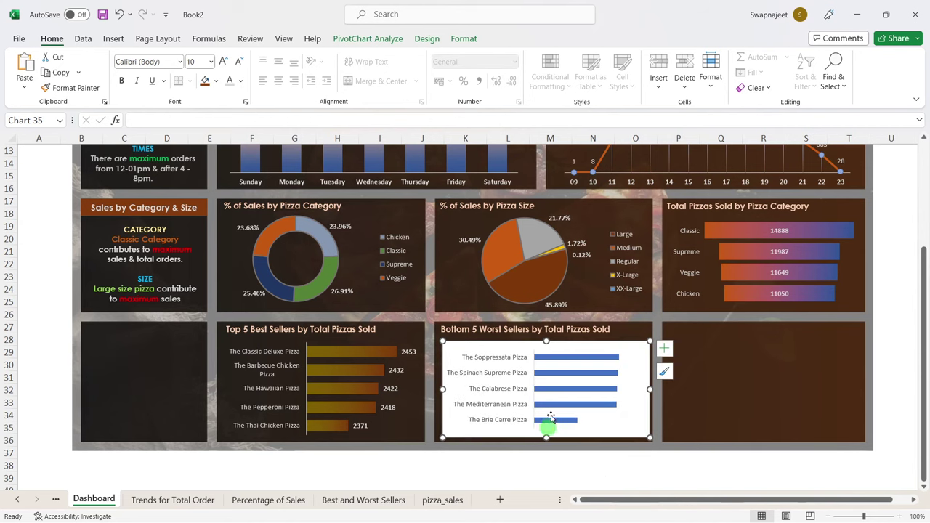
Step: Give the chart area no line and no fill so it is borderless and transparent
{"action": "right_click", "coordinate": [485, 347]}
{"action": "left_click", "coordinate": [549, 475]}
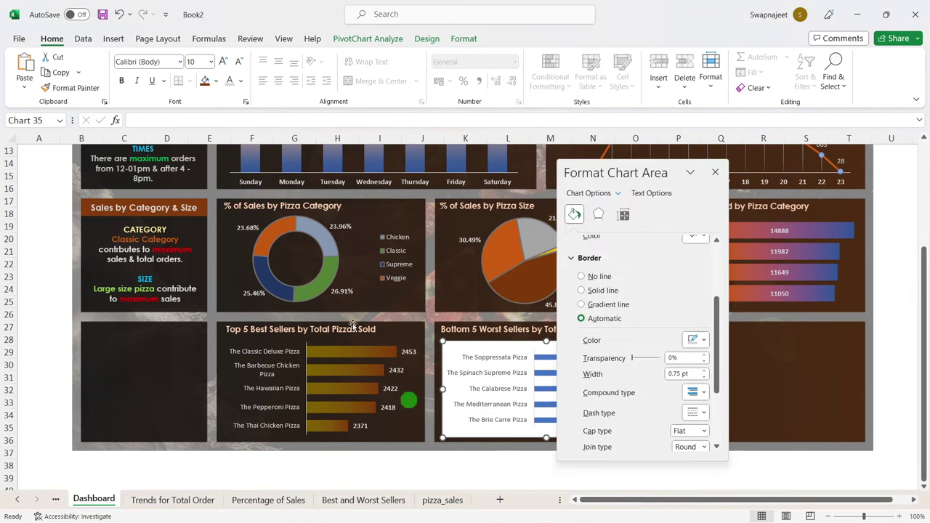
{"action": "left_click_drag", "start_coordinate": [602, 178], "coordinate": [191, 184]}
{"action": "left_click", "coordinate": [196, 282]}
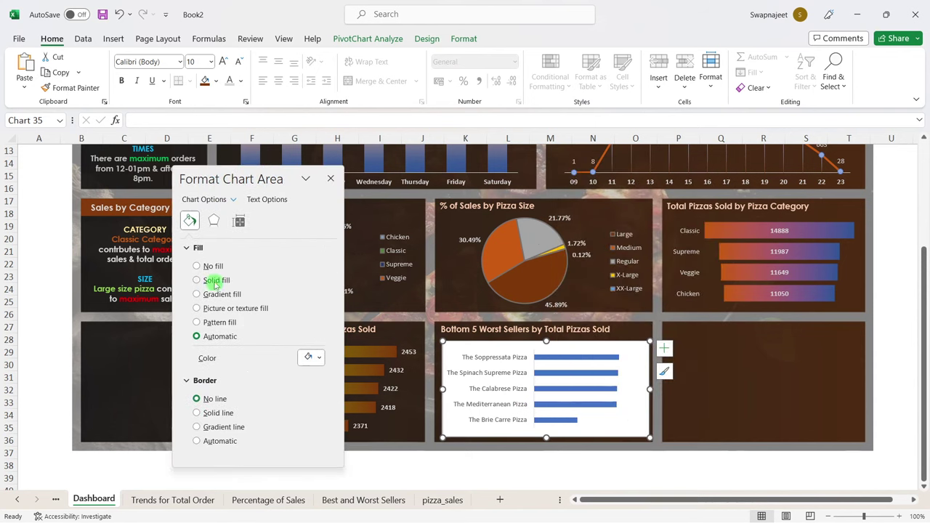
{"action": "left_click", "coordinate": [212, 266]}
Step: Set the bar series gap width to 60% to thicken the bars
{"action": "left_click", "coordinate": [240, 221]}
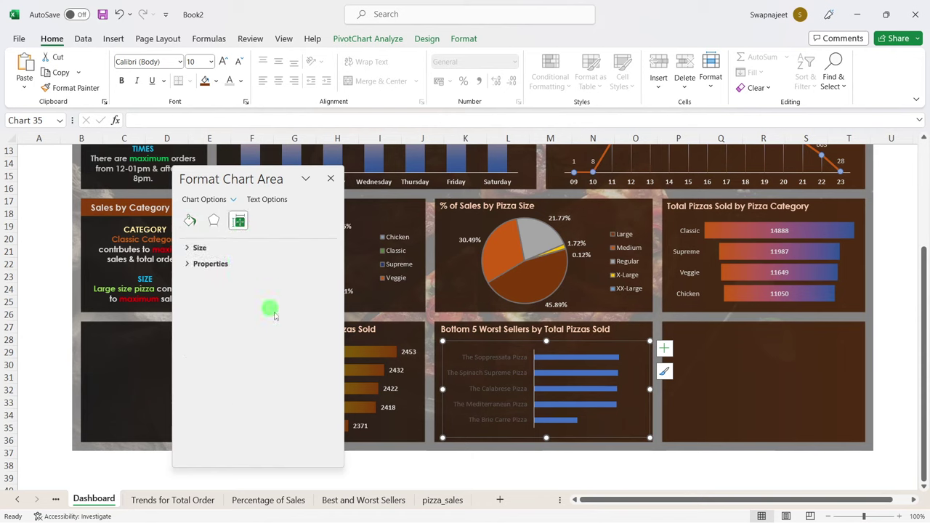
{"action": "left_click", "coordinate": [584, 359]}
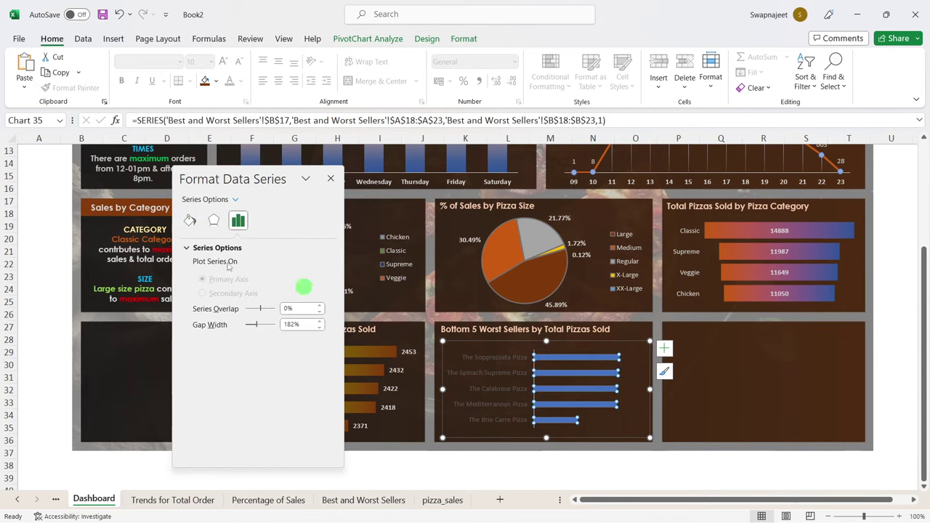
{"action": "left_click_drag", "start_coordinate": [298, 324], "coordinate": [269, 325]}
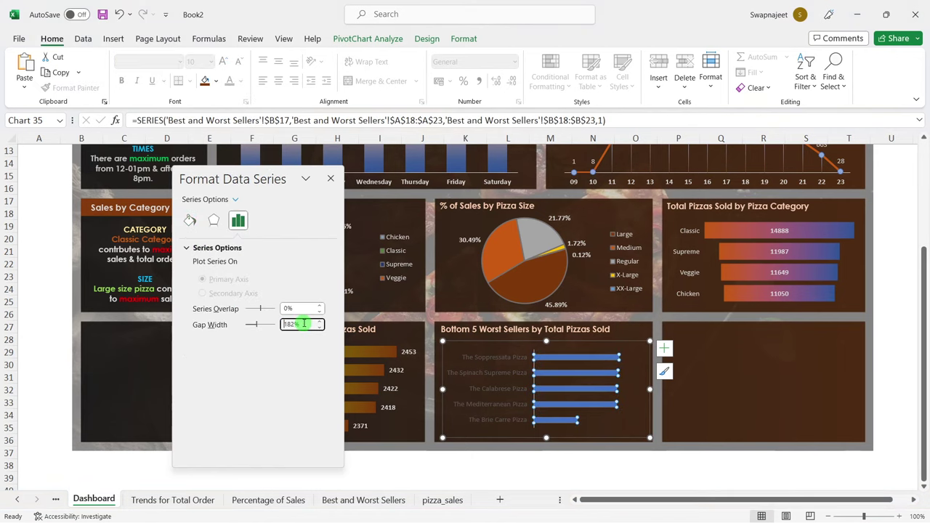
{"action": "type", "text": "60"}
{"action": "key", "text": "Return"}
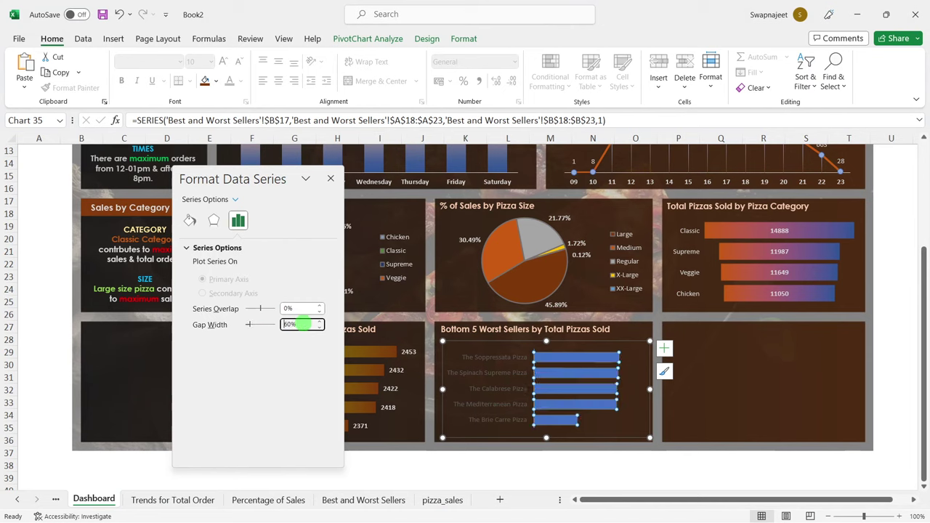
Step: Fill the bars with a gradient running from dark green to dark blue
{"action": "left_click", "coordinate": [190, 222]}
{"action": "left_click", "coordinate": [193, 294]}
{"action": "scroll", "coordinate": [312, 378], "scroll_direction": "down", "scroll_amount": 3}
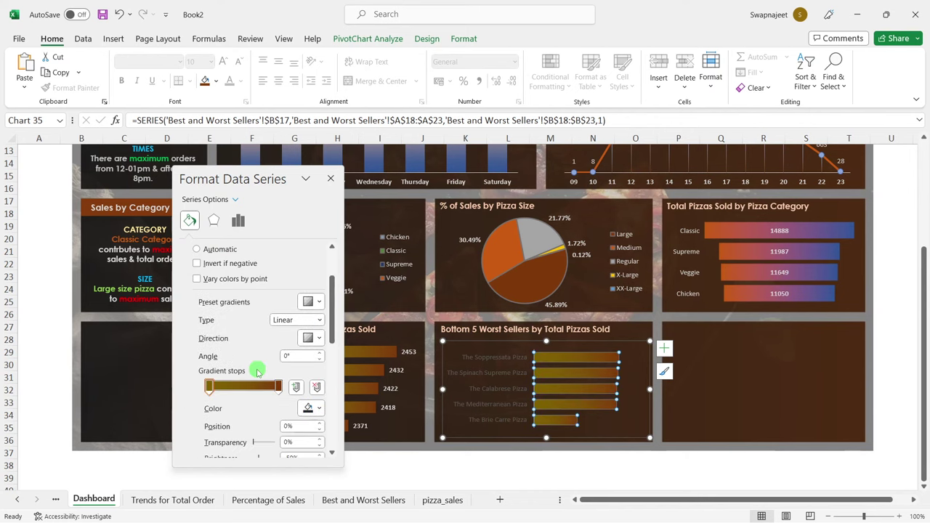
{"action": "scroll", "coordinate": [258, 371], "scroll_direction": "down", "scroll_amount": 3}
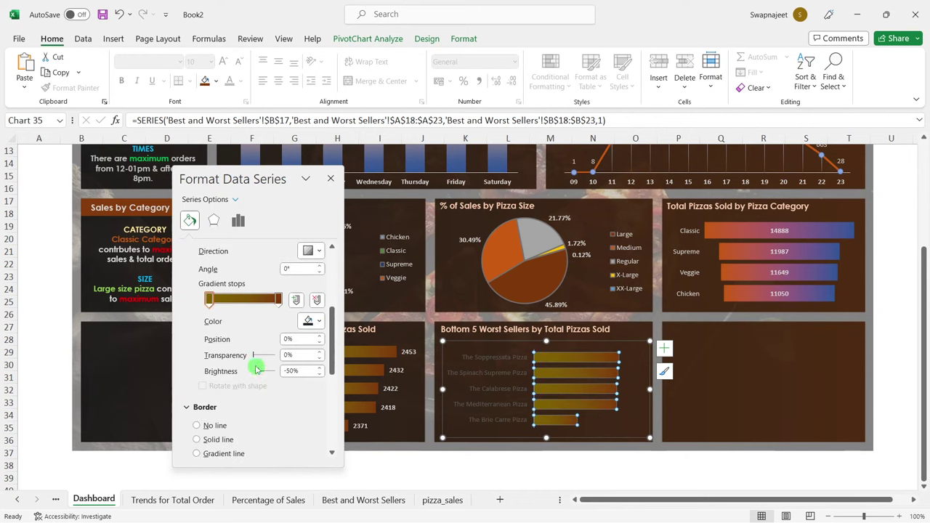
{"action": "left_click", "coordinate": [260, 370]}
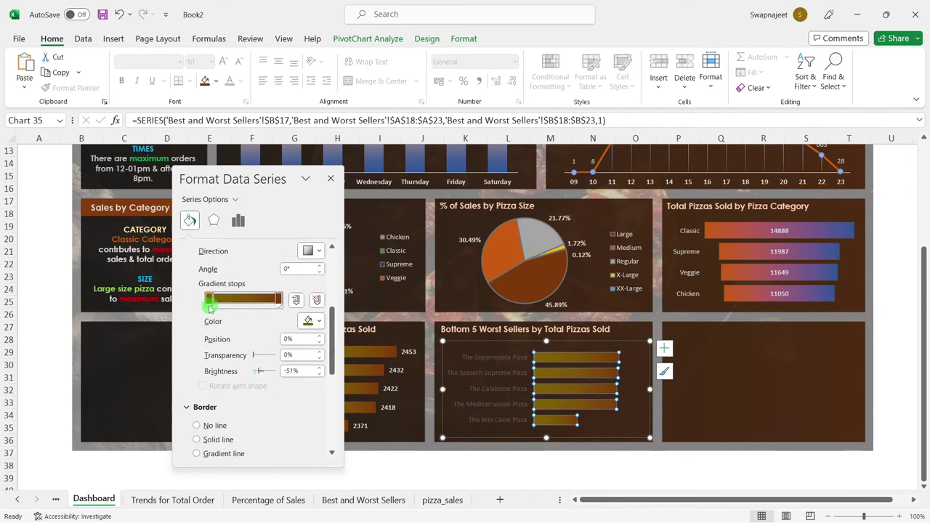
{"action": "left_click", "coordinate": [308, 321]}
{"action": "left_click", "coordinate": [386, 394]}
{"action": "left_click", "coordinate": [278, 301]}
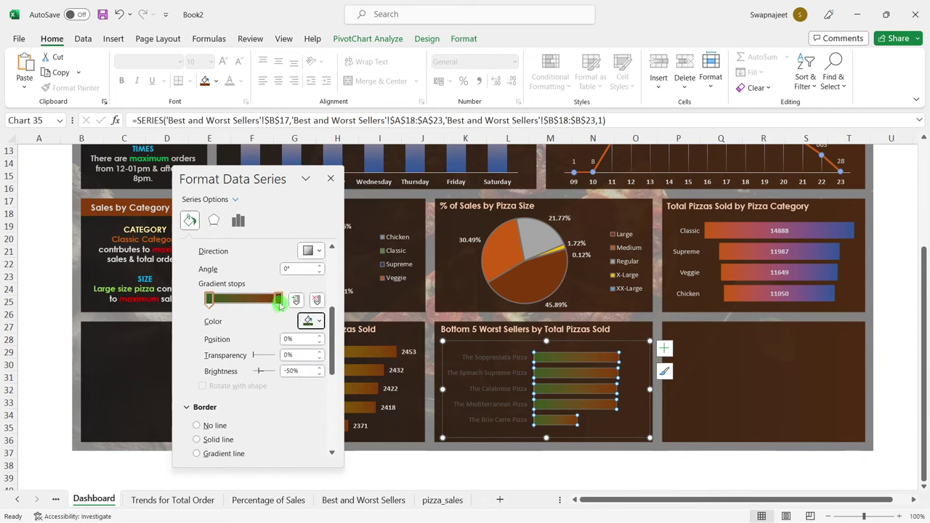
{"action": "left_click", "coordinate": [278, 301]}
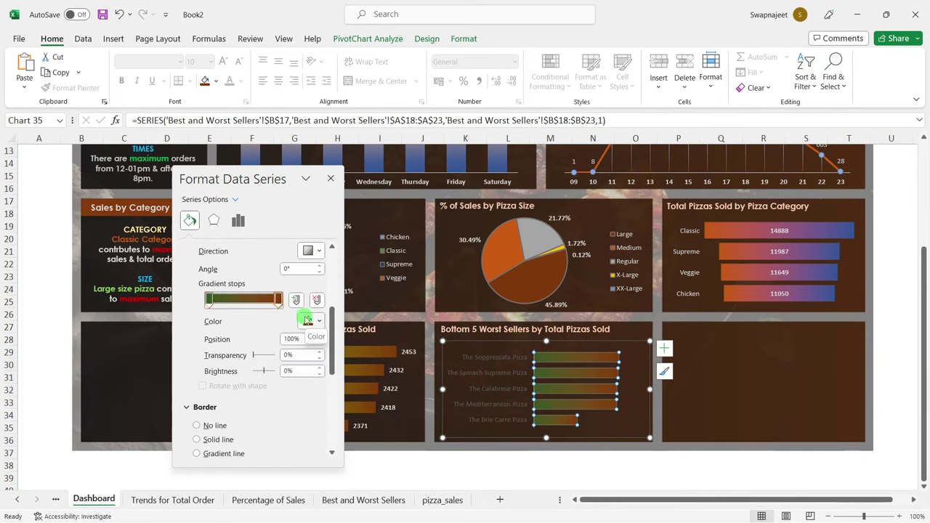
{"action": "left_click", "coordinate": [308, 321]}
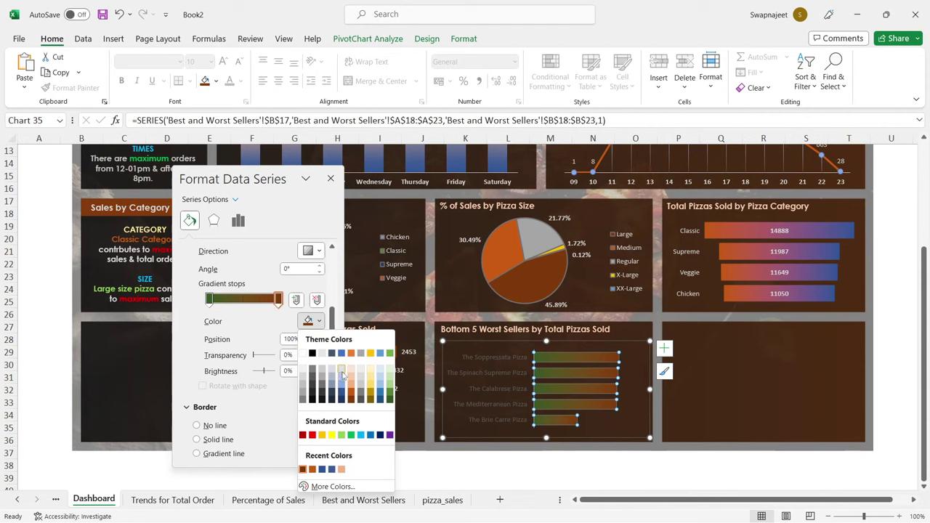
{"action": "left_click", "coordinate": [341, 398]}
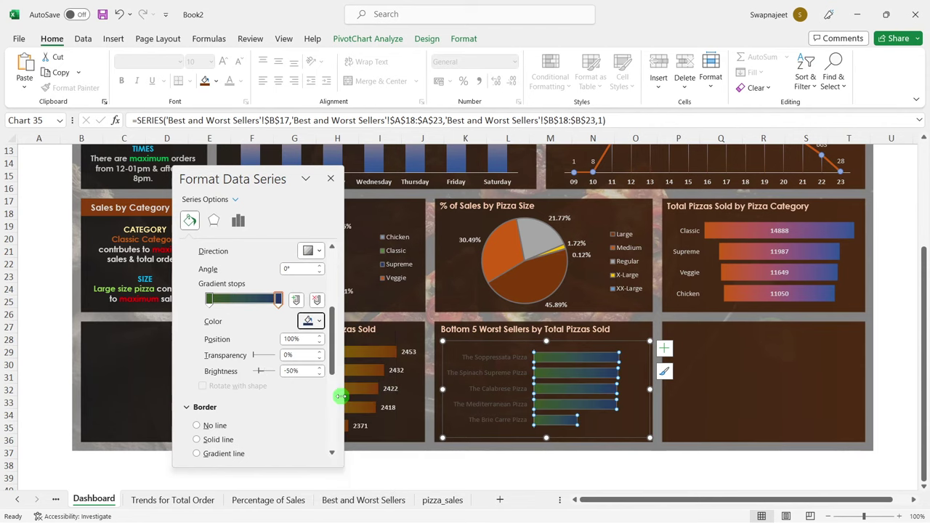
Step: Turn on data labels for the Bottom 5 bars and make the value and pizza name labels white
{"action": "left_click", "coordinate": [331, 179]}
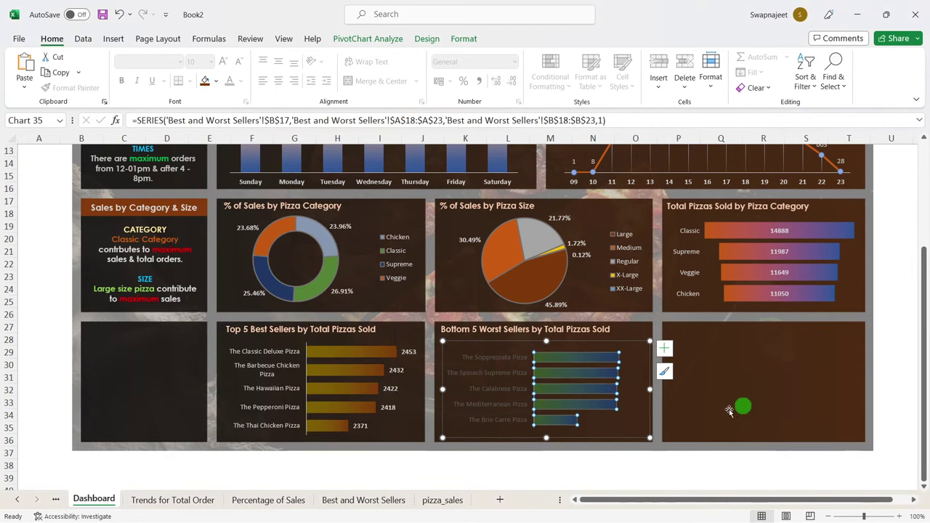
{"action": "left_click", "coordinate": [617, 389]}
{"action": "left_click", "coordinate": [666, 351]}
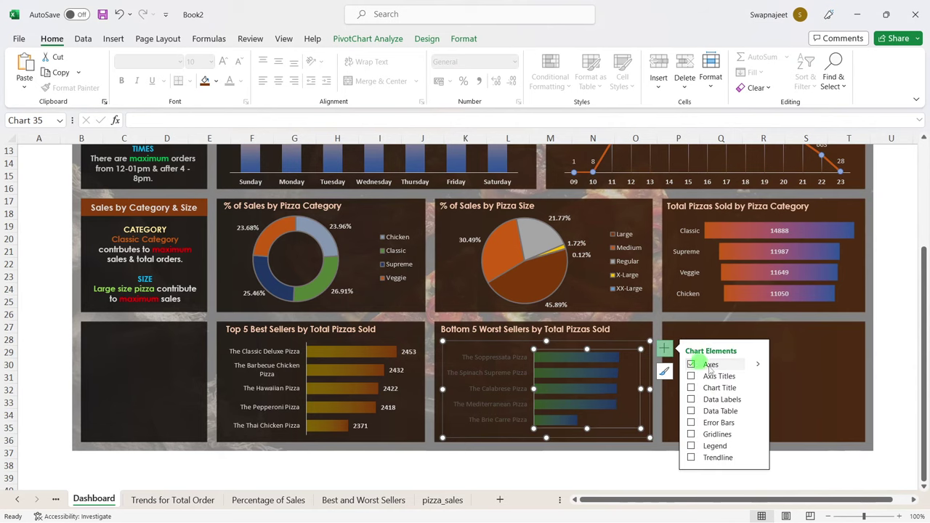
{"action": "left_click", "coordinate": [632, 359]}
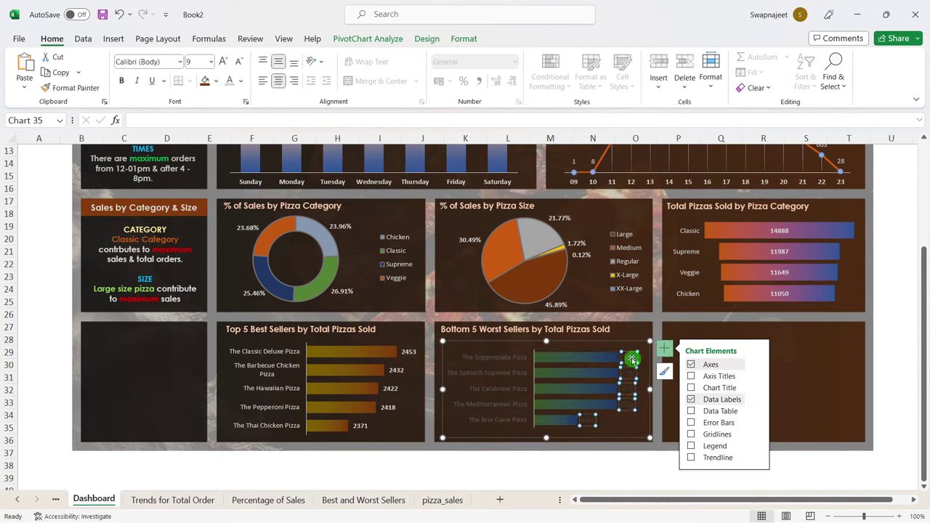
{"action": "left_click", "coordinate": [229, 82]}
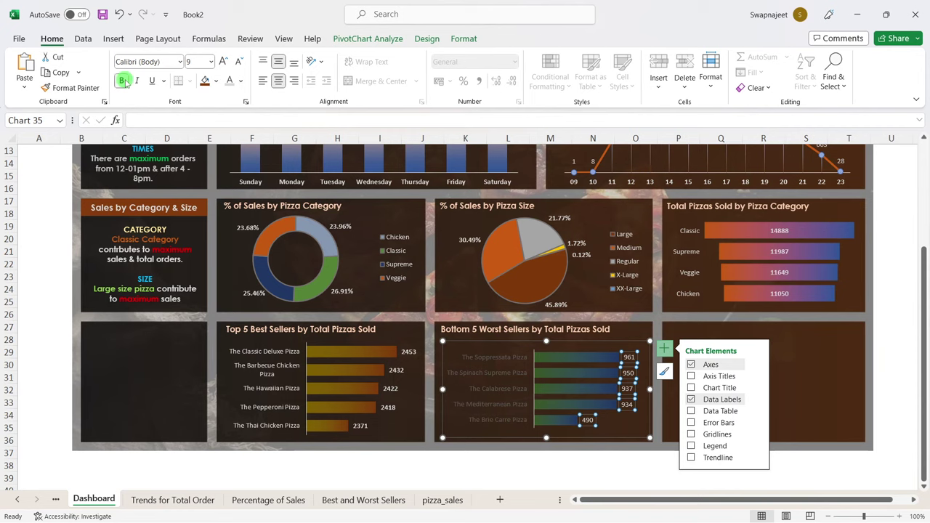
{"action": "left_click", "coordinate": [489, 363]}
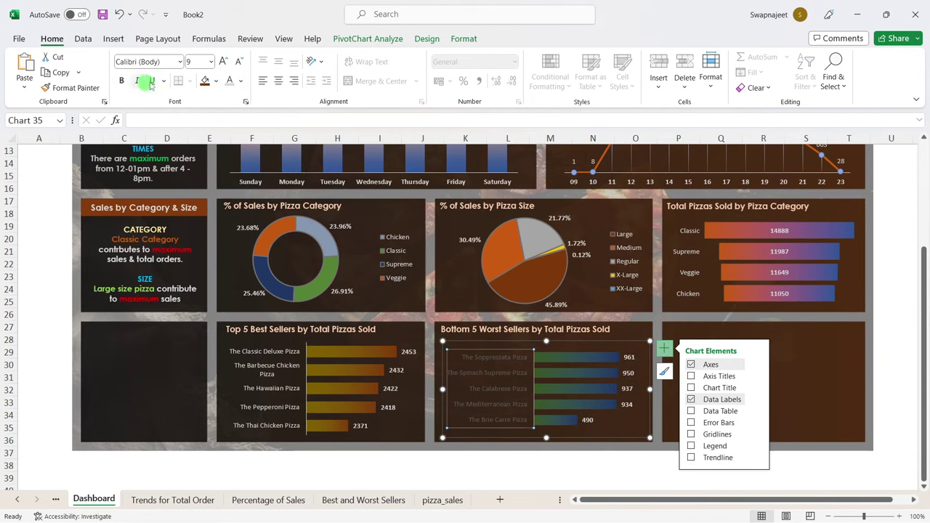
{"action": "left_click", "coordinate": [229, 81]}
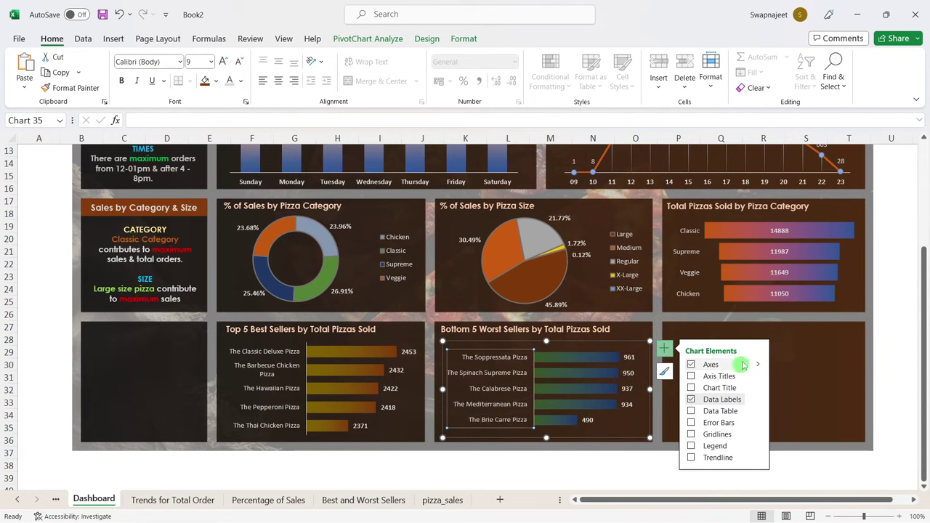
{"action": "left_click", "coordinate": [791, 365]}
Step: Widen the Bottom 5 plot area to the left and right and stretch it taller
{"action": "left_click", "coordinate": [547, 339]}
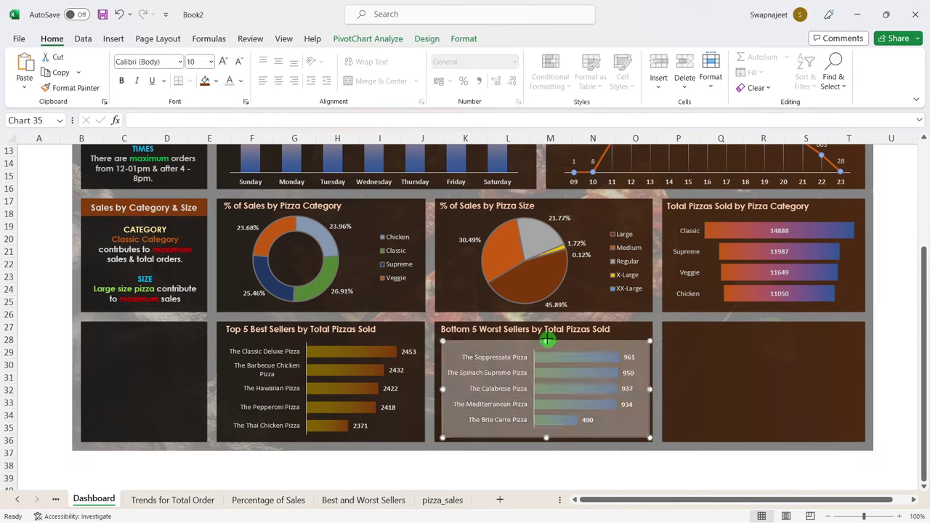
{"action": "left_click", "coordinate": [581, 352]}
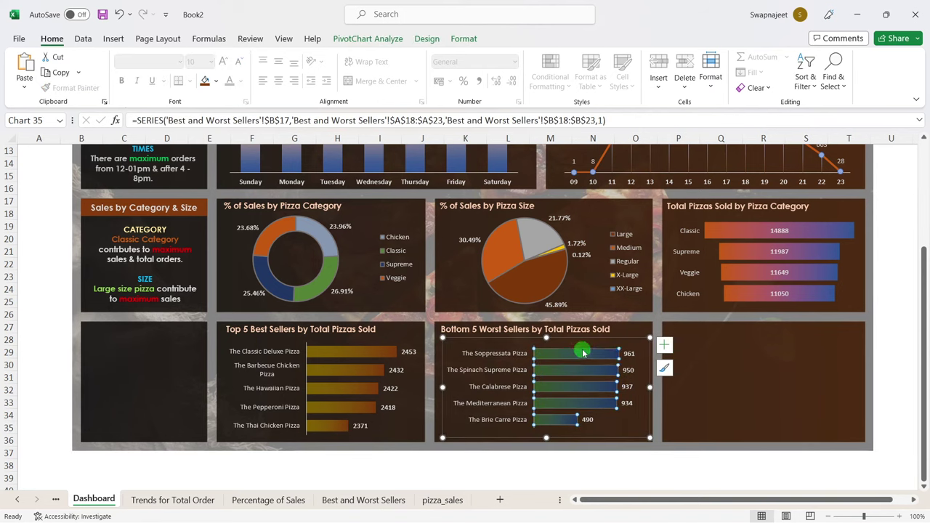
{"action": "left_click", "coordinate": [637, 385]}
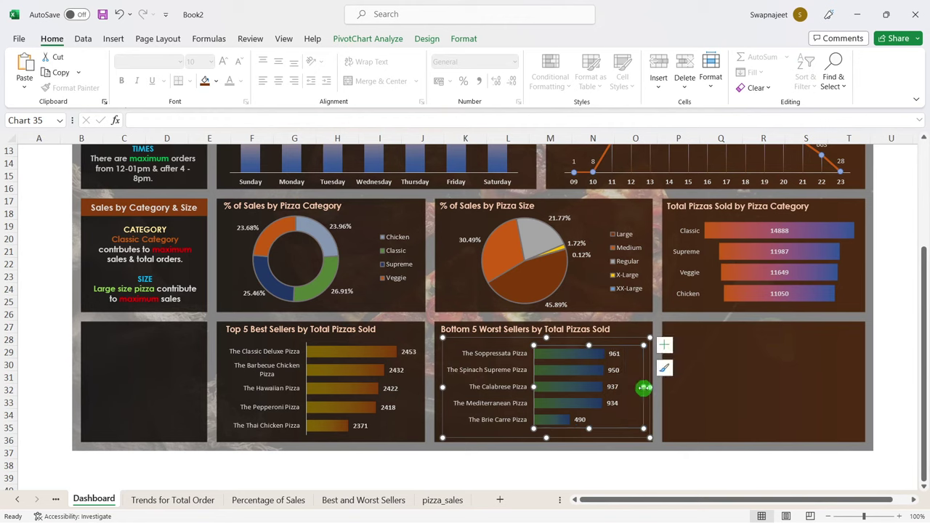
{"action": "left_click_drag", "start_coordinate": [644, 388], "coordinate": [641, 387]}
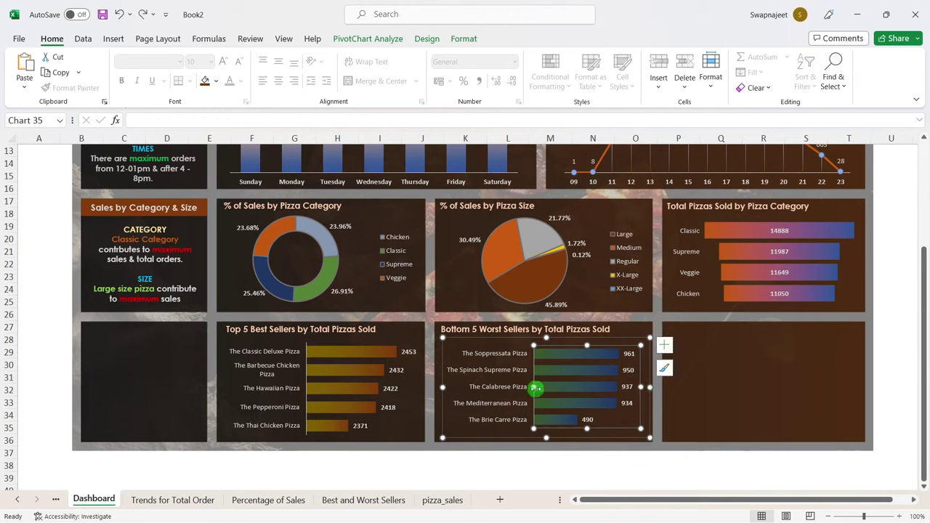
{"action": "left_click_drag", "start_coordinate": [528, 387], "coordinate": [525, 386]}
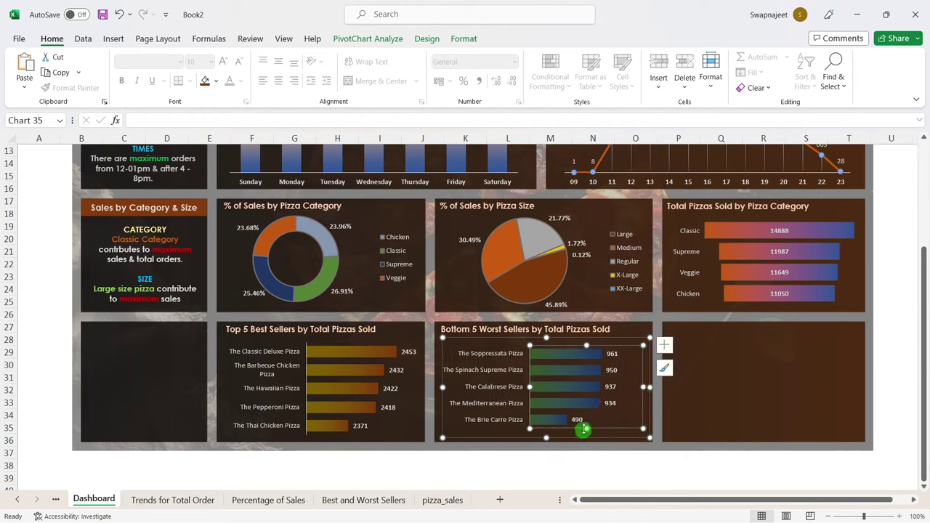
{"action": "left_click_drag", "start_coordinate": [586, 432], "coordinate": [586, 438]}
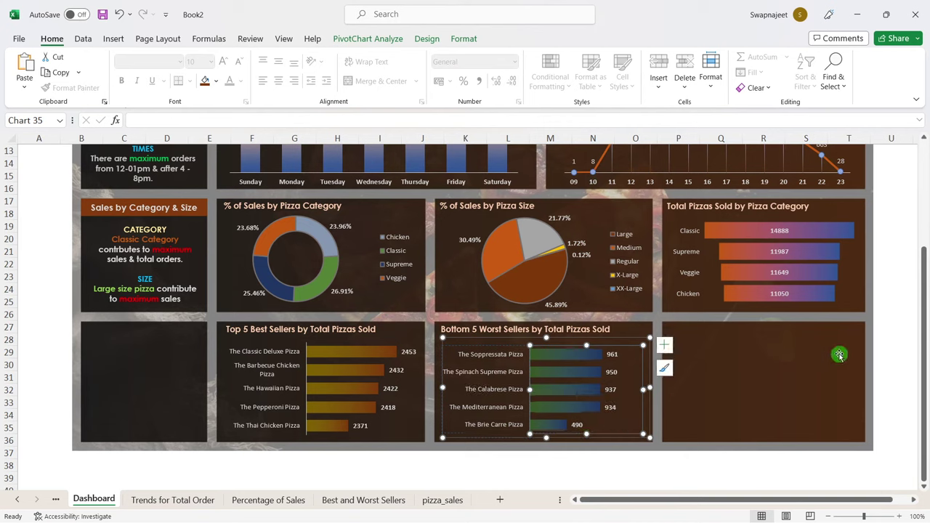
{"action": "left_click", "coordinate": [838, 354]}
Step: Extend the plot area up toward the title and fit the chart's right edge to the panel
{"action": "left_click", "coordinate": [580, 353]}
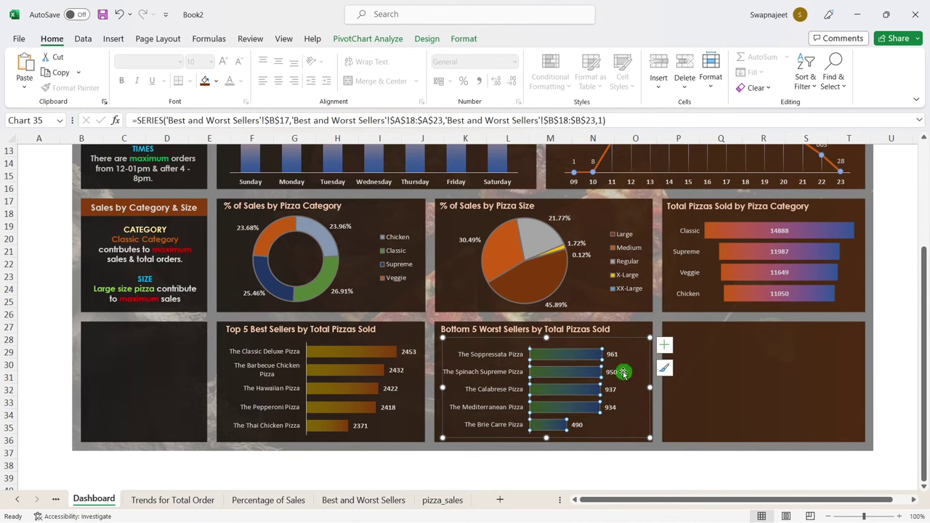
{"action": "left_click", "coordinate": [617, 372]}
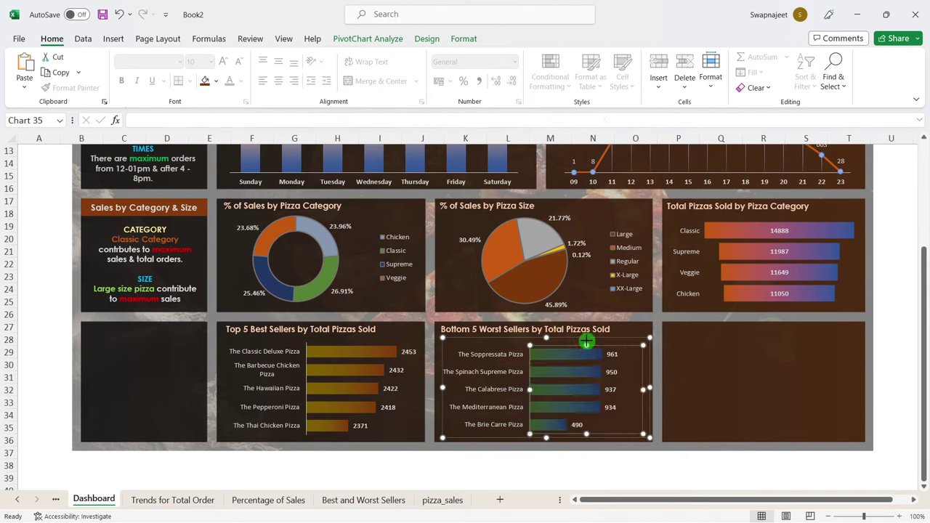
{"action": "left_click_drag", "start_coordinate": [586, 345], "coordinate": [586, 340]}
{"action": "left_click", "coordinate": [797, 379]}
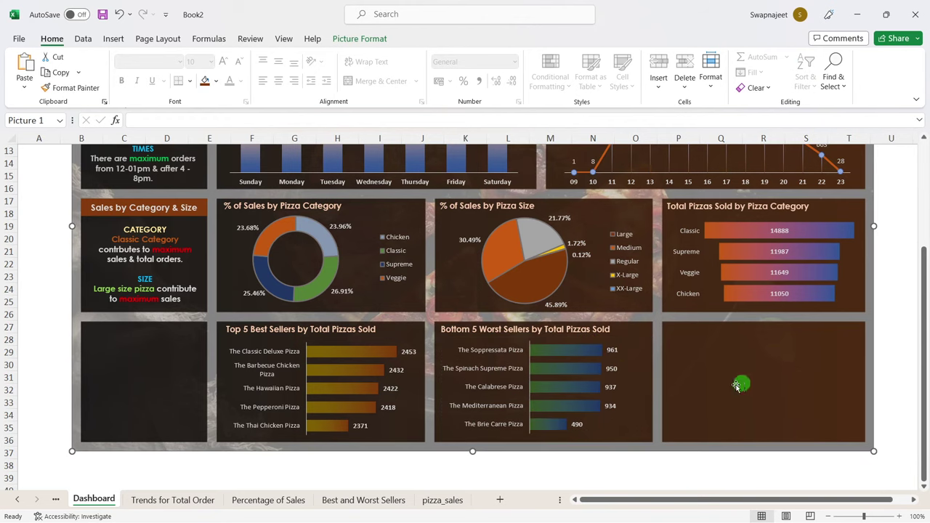
{"action": "left_click", "coordinate": [522, 397]}
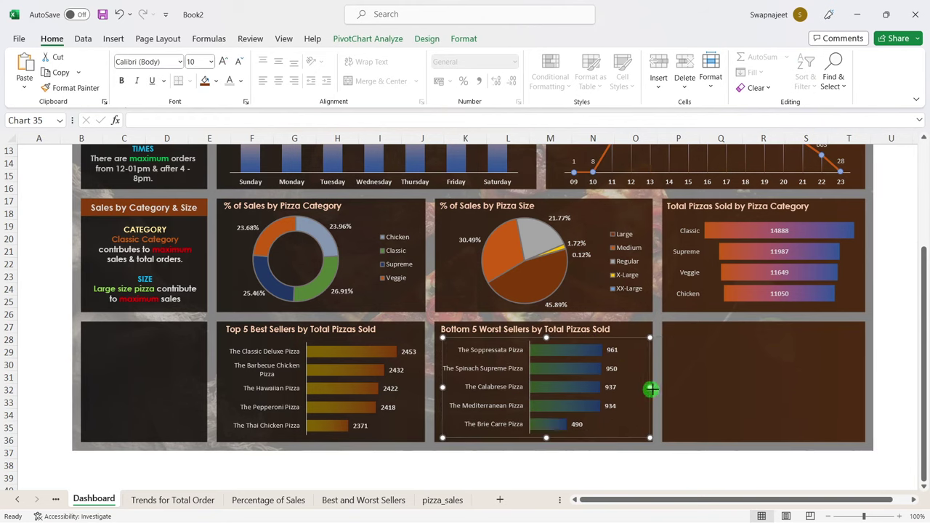
{"action": "mouse_move", "coordinate": [652, 388]}
{"action": "left_mouse_down"}
{"action": "mouse_move", "coordinate": [670, 388]}
{"action": "mouse_move", "coordinate": [650, 387]}
{"action": "left_mouse_up"}
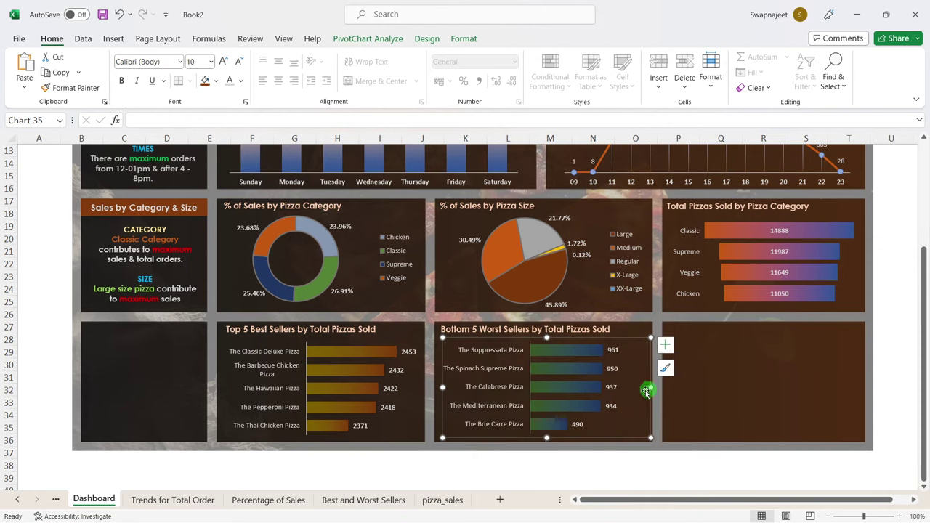
{"action": "left_click", "coordinate": [600, 388]}
{"action": "left_click", "coordinate": [621, 381]}
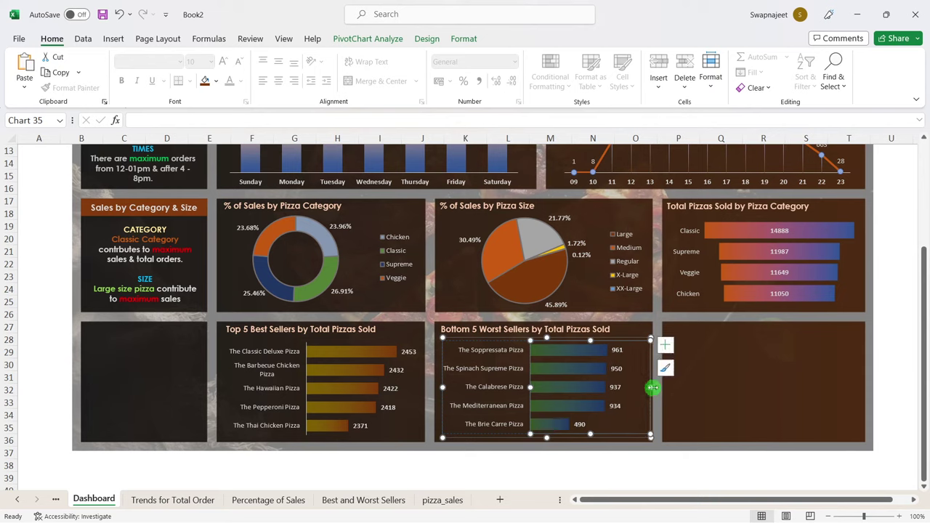
{"action": "left_click", "coordinate": [809, 389]}
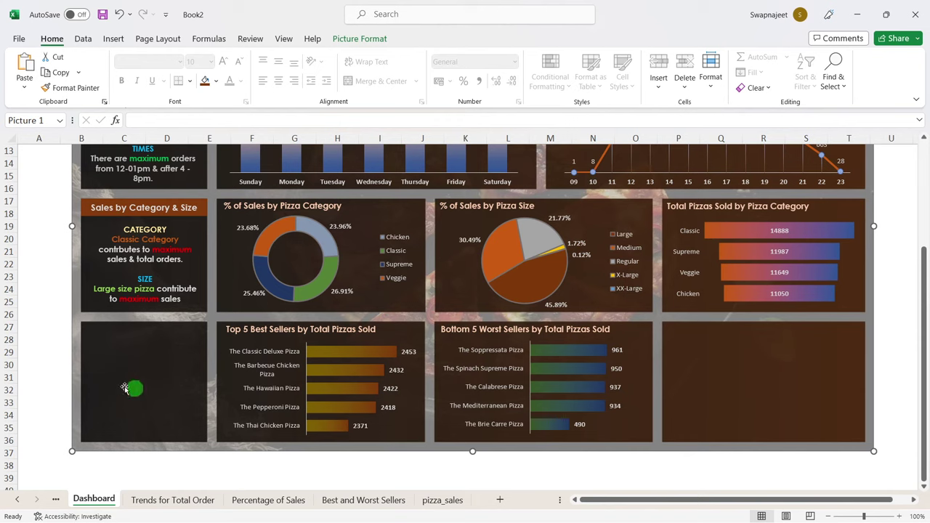
Step: Copy the Sales by Category & Size header into the empty bottom-left panel and nudge it into place
{"action": "left_click", "coordinate": [126, 201]}
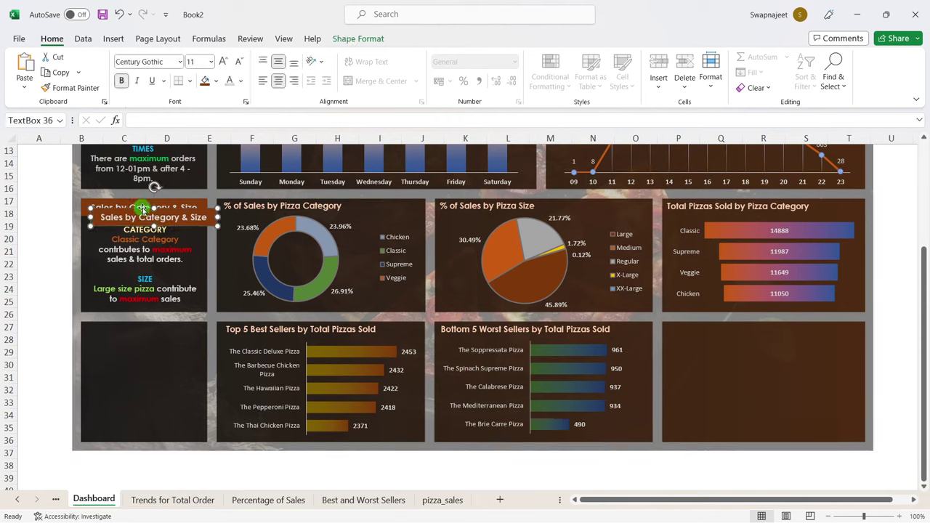
{"action": "left_click_drag", "start_coordinate": [142, 208], "coordinate": [133, 323]}
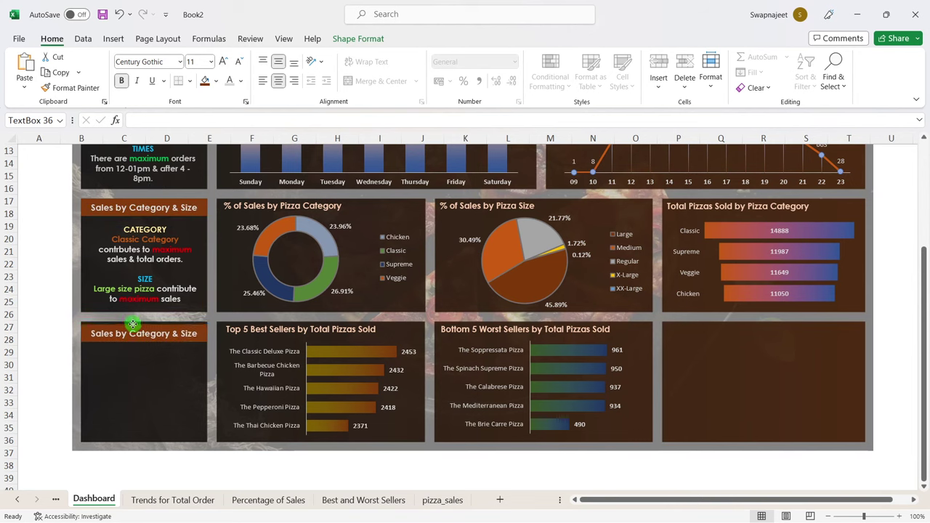
{"action": "key", "text": "Up"}
{"action": "key", "text": "Up"}
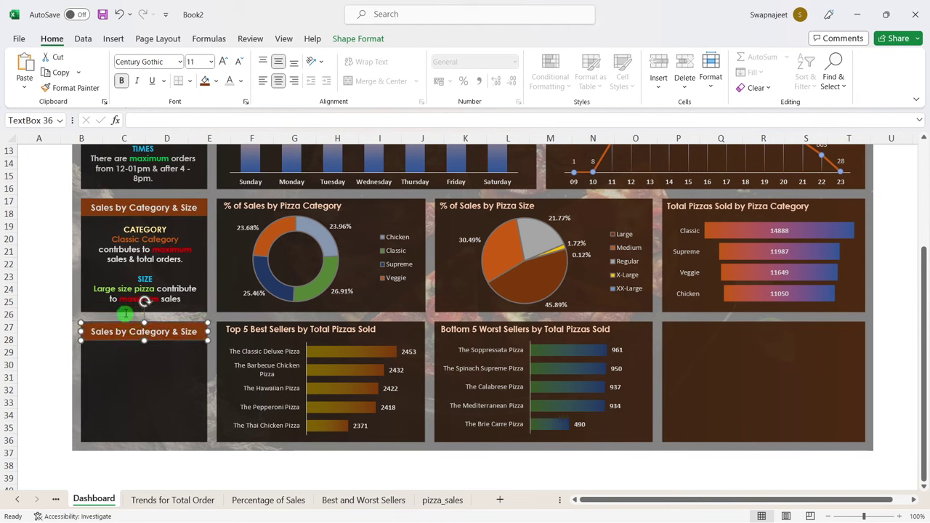
{"action": "key", "text": "Up"}
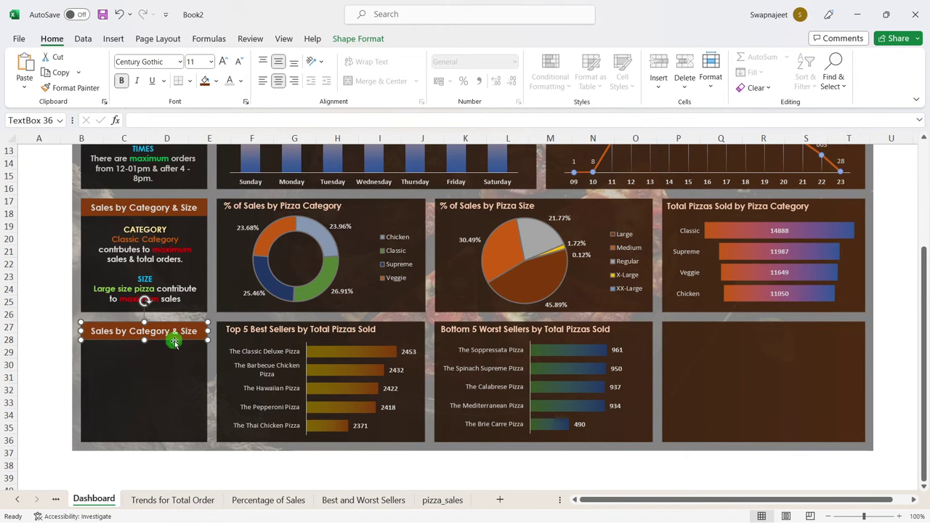
{"action": "left_click", "coordinate": [183, 380]}
{"action": "left_click", "coordinate": [166, 332]}
{"action": "key", "text": "Up"}
Step: Retype the copied header as 'Best & Worst Sellers', checking the reference dashboard
{"action": "key", "text": "alt+Tab"}
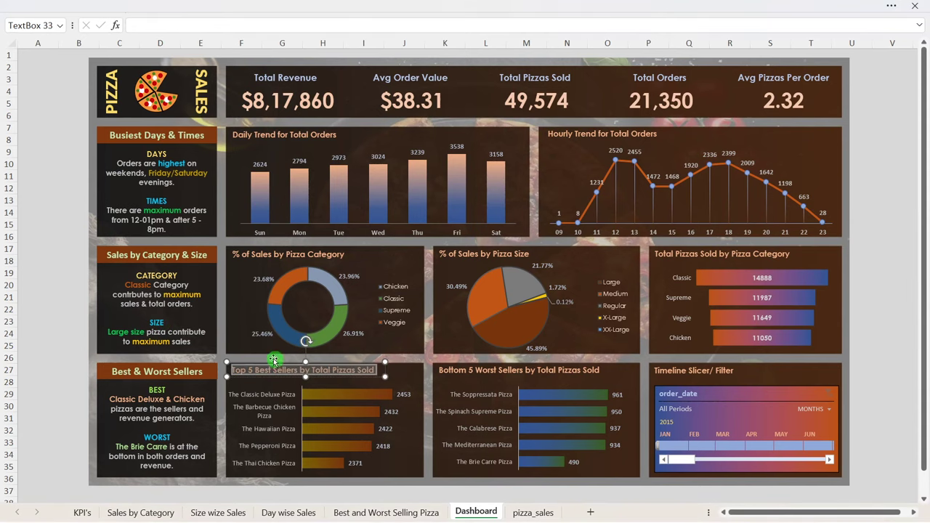
{"action": "left_click", "coordinate": [125, 372]}
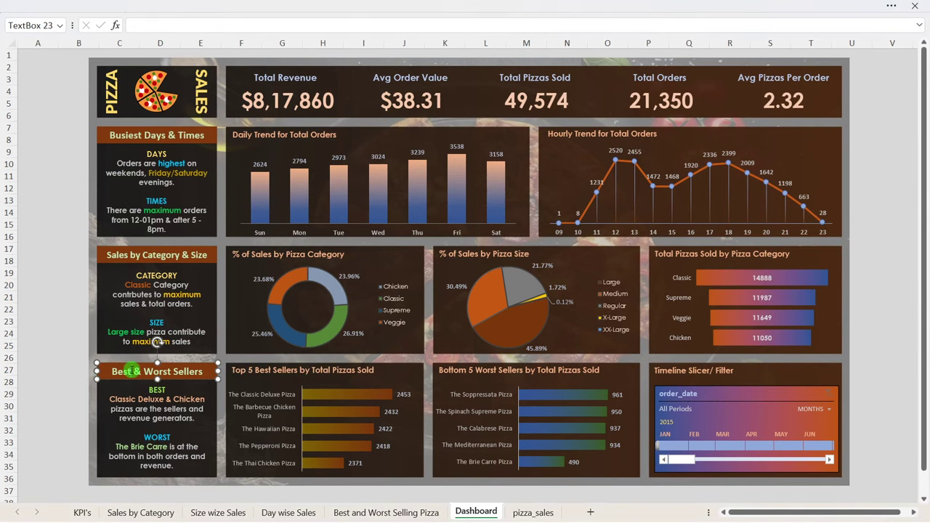
{"action": "key", "text": "alt+Tab"}
{"action": "triple_click", "coordinate": [98, 330]}
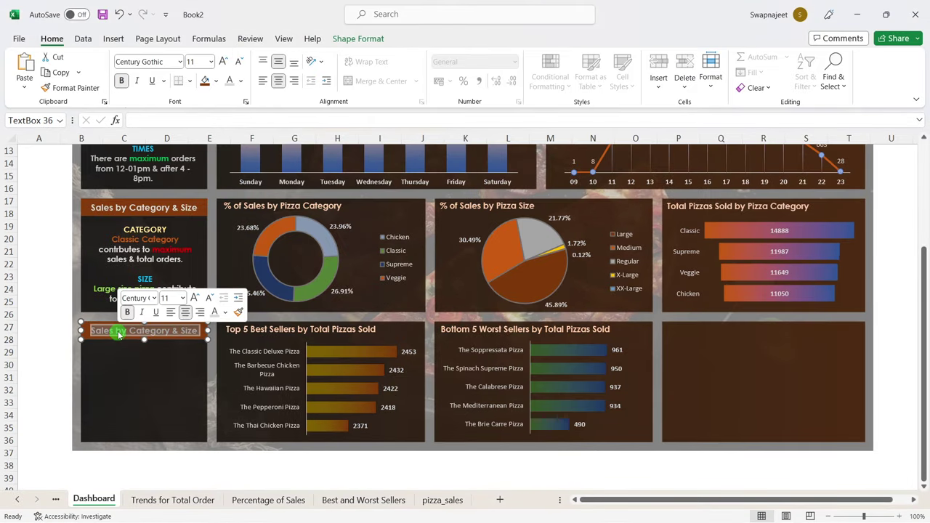
{"action": "type", "text": "Be-es"}
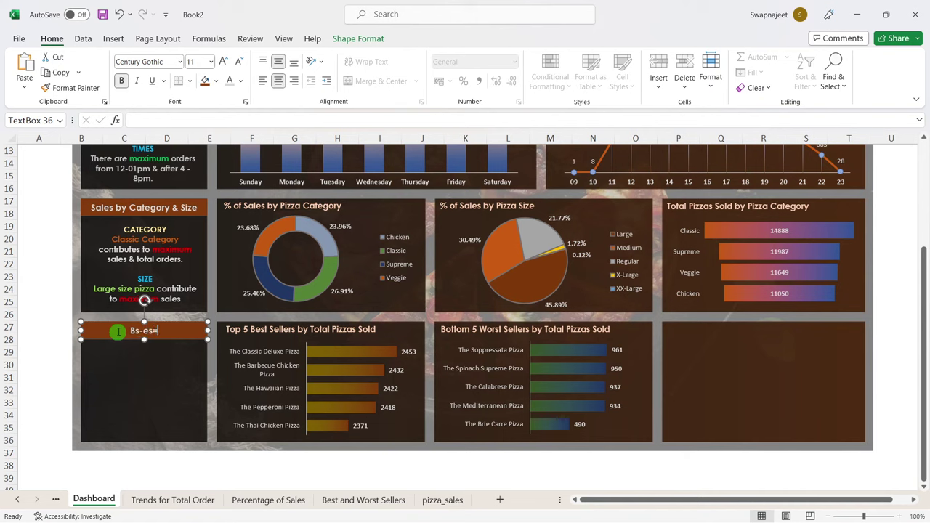
{"action": "type", "text": "="}
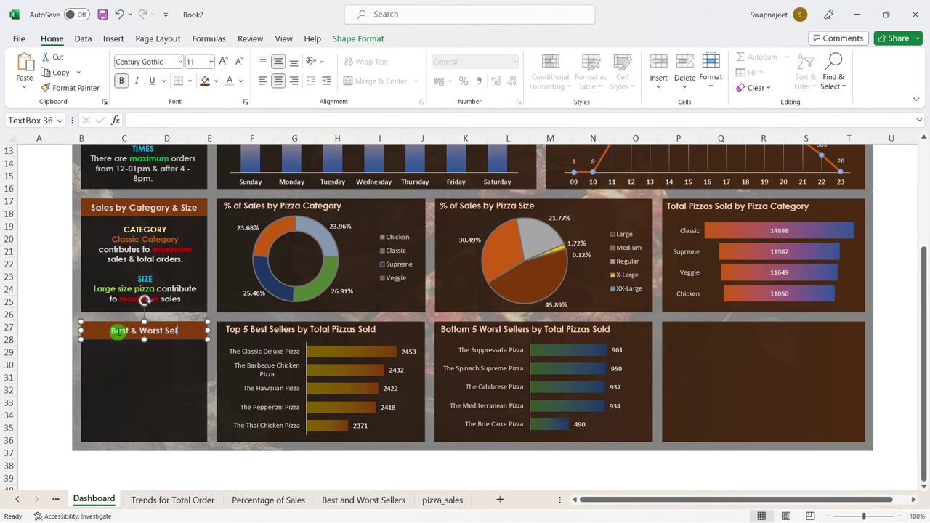
{"action": "type", "text": "lers"}
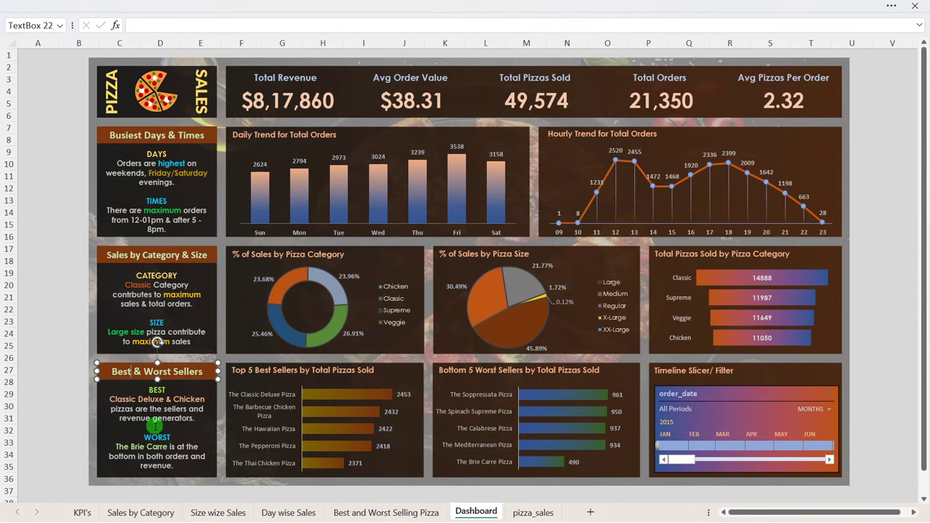
{"action": "left_click", "coordinate": [155, 419]}
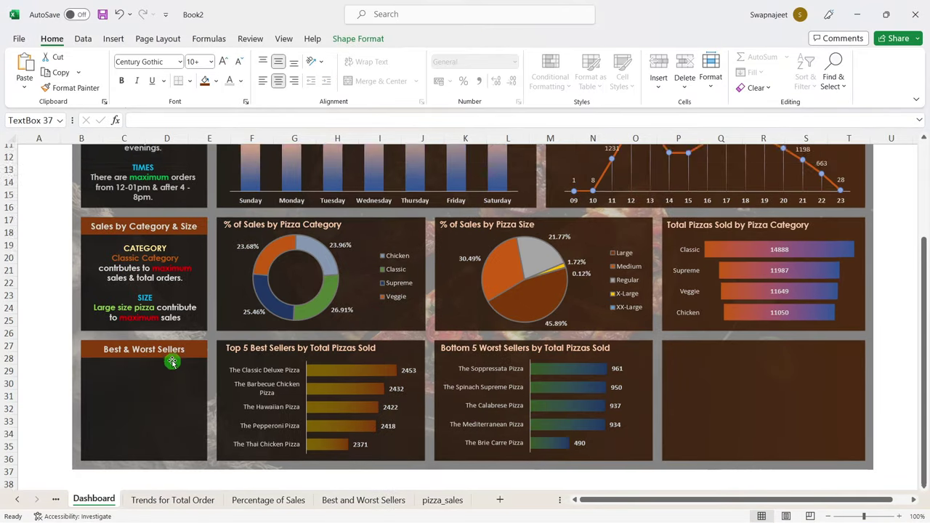
Step: Drag the BEST/WORST insight text box down beneath the Best & Worst Sellers header
{"action": "scroll", "coordinate": [171, 362], "scroll_direction": "up", "scroll_amount": 3}
{"action": "left_click_drag", "start_coordinate": [174, 211], "coordinate": [189, 486]}
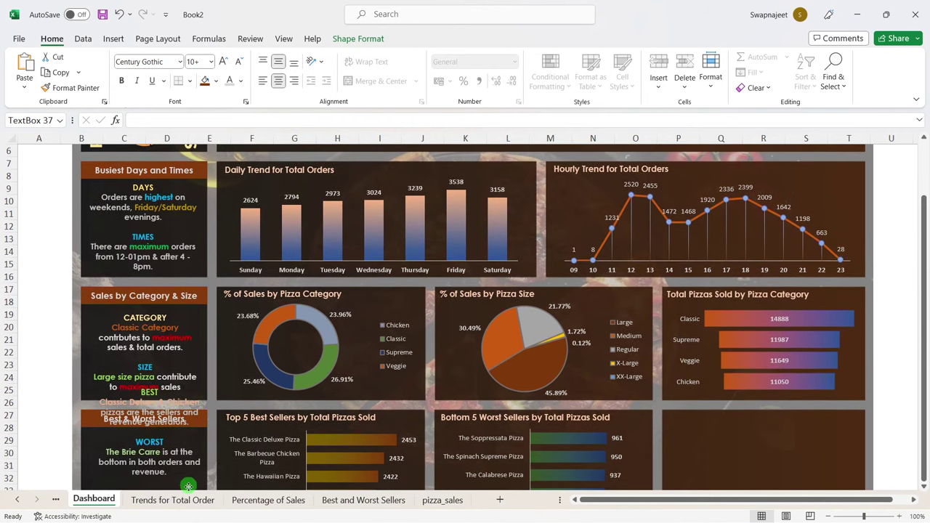
{"action": "left_click_drag", "start_coordinate": [188, 486], "coordinate": [186, 479]}
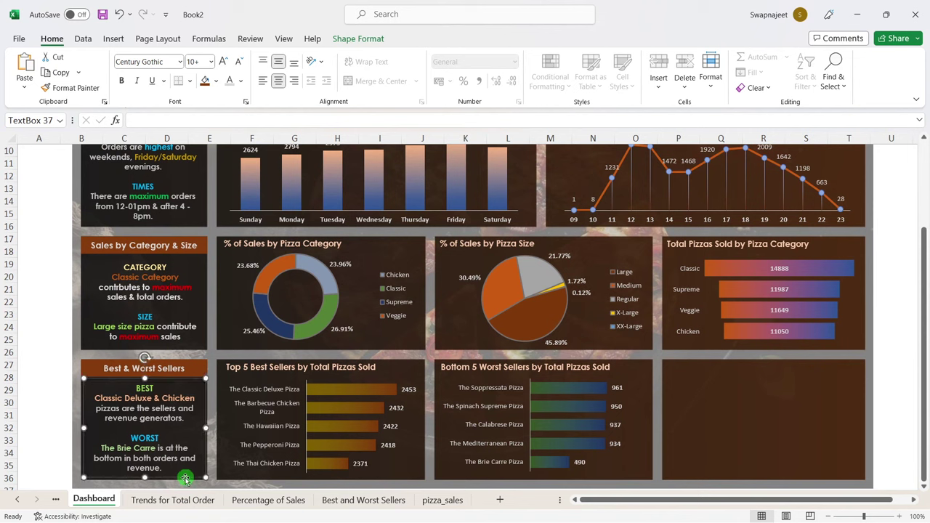
{"action": "left_click", "coordinate": [64, 378]}
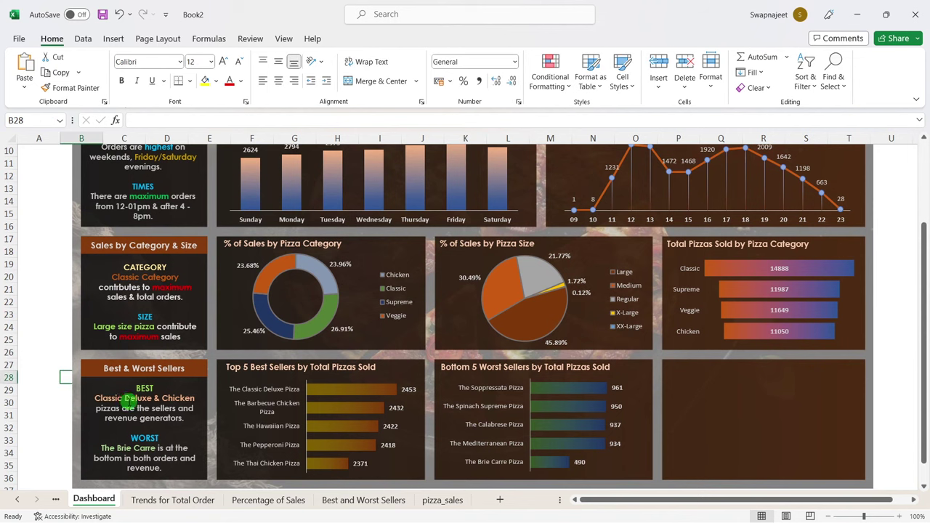
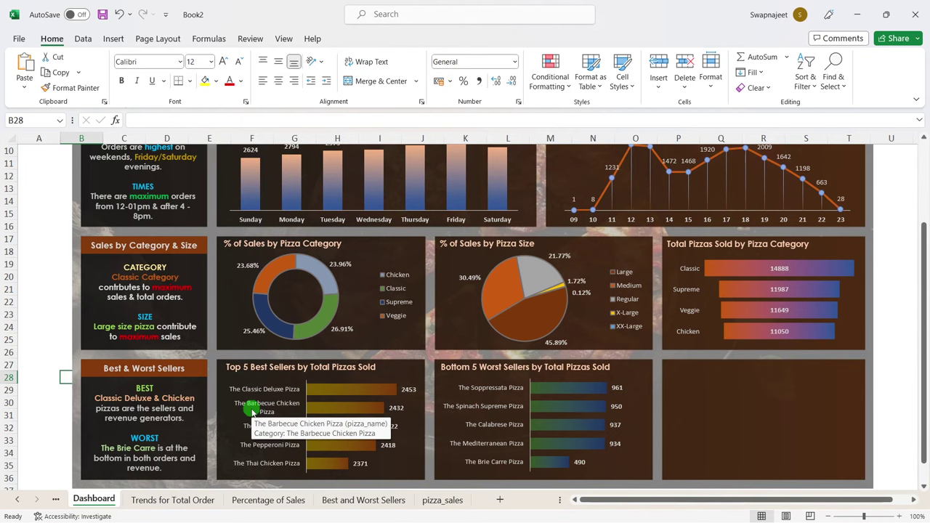
Step: Insert an order_date timeline for the sales-by-category pivot on Percentage of Sales and move it right
{"action": "scroll", "coordinate": [253, 411], "scroll_direction": "up", "scroll_amount": 2}
{"action": "scroll", "coordinate": [252, 411], "scroll_direction": "up", "scroll_amount": 2}
{"action": "scroll", "coordinate": [660, 407], "scroll_direction": "down", "scroll_amount": 4}
{"action": "scroll", "coordinate": [739, 396], "scroll_direction": "up", "scroll_amount": 2}
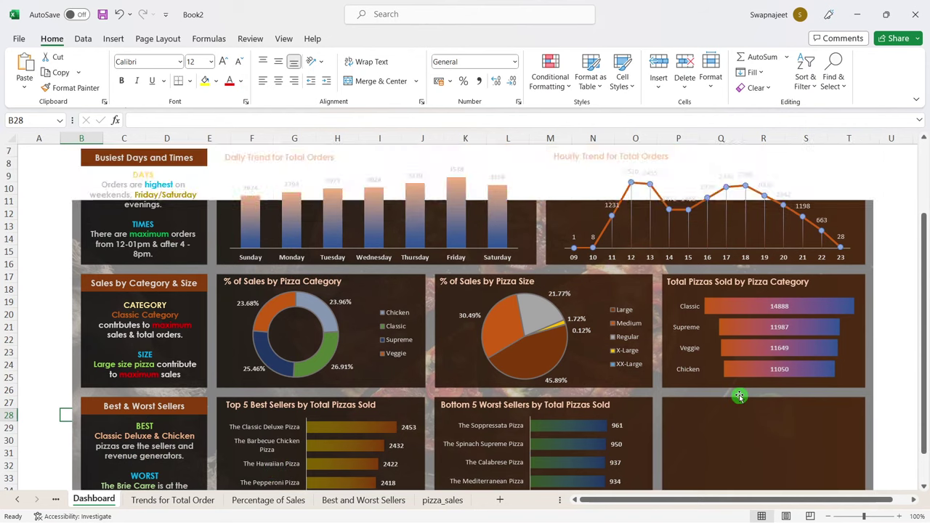
{"action": "scroll", "coordinate": [739, 396], "scroll_direction": "down", "scroll_amount": 1}
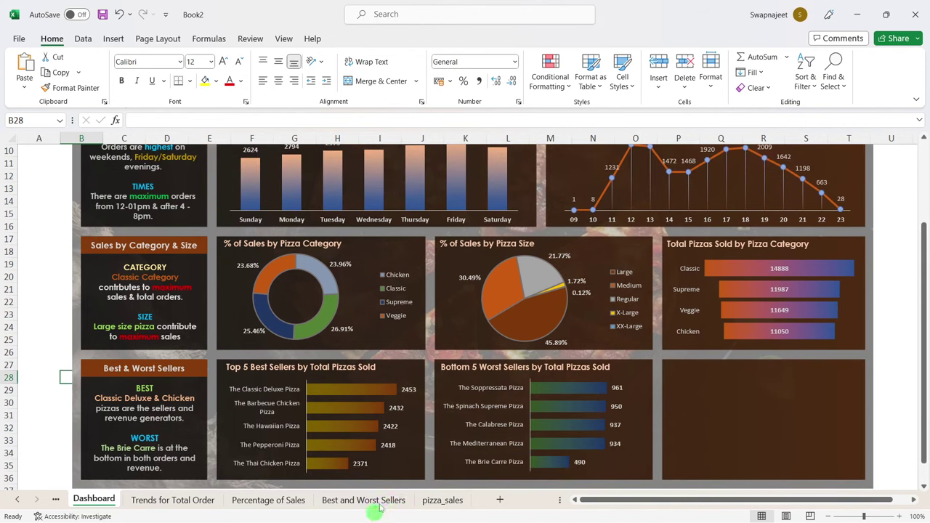
{"action": "left_click", "coordinate": [272, 500]}
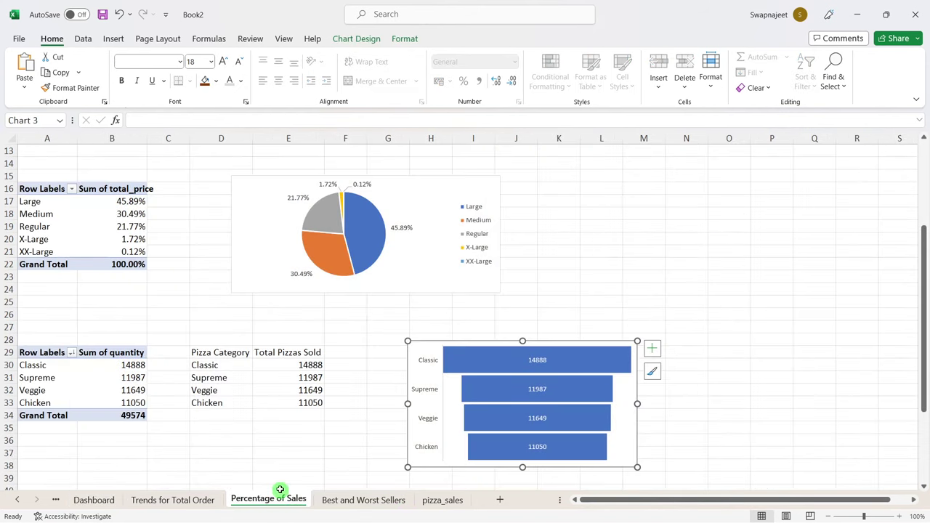
{"action": "scroll", "coordinate": [279, 490], "scroll_direction": "up", "scroll_amount": 4}
{"action": "left_click", "coordinate": [95, 198]}
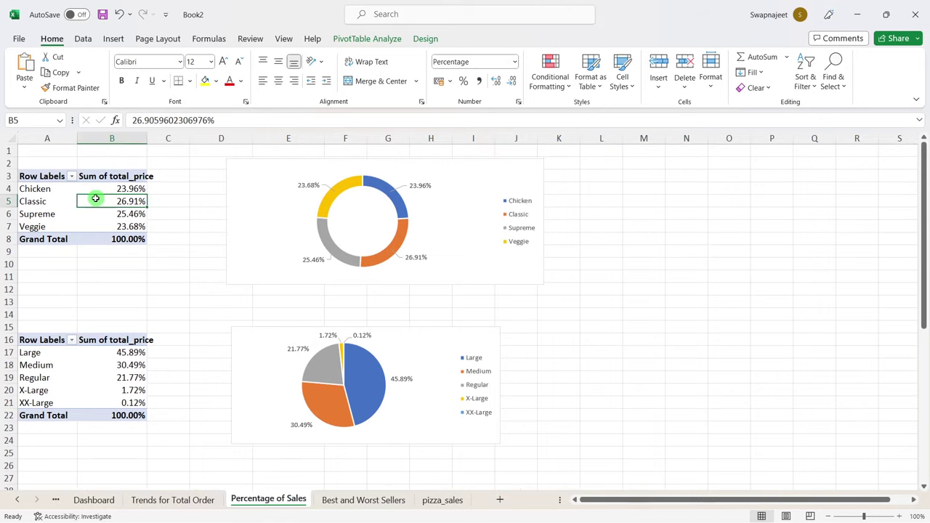
{"action": "left_click", "coordinate": [359, 40]}
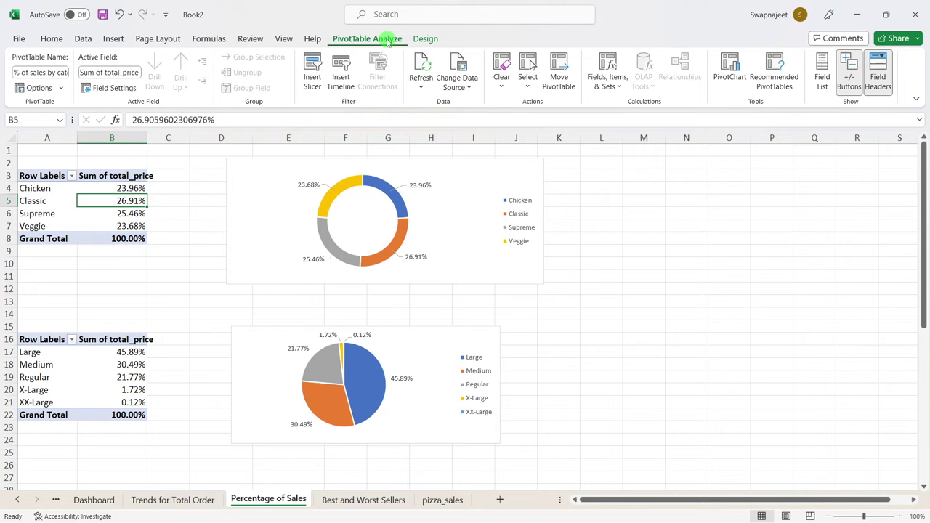
{"action": "left_click", "coordinate": [348, 82]}
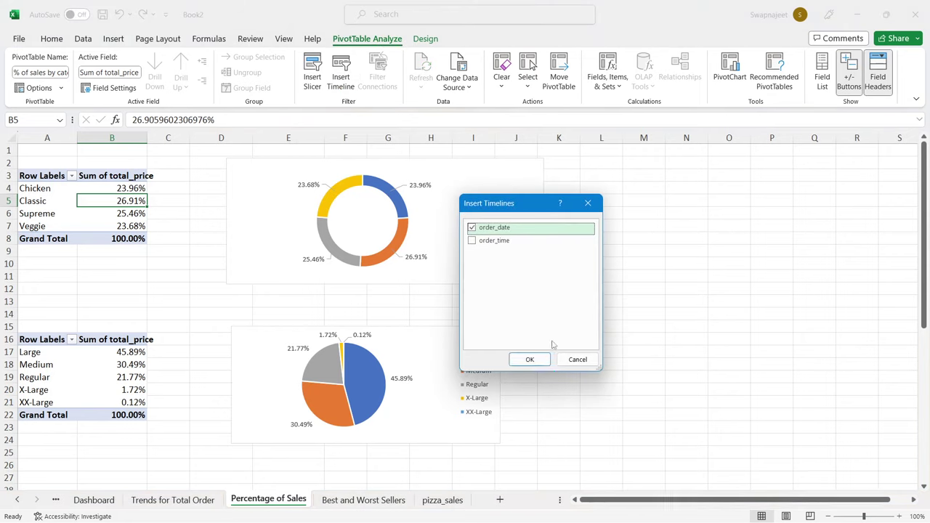
{"action": "left_click", "coordinate": [534, 357]}
{"action": "left_click_drag", "start_coordinate": [481, 285], "coordinate": [640, 285]}
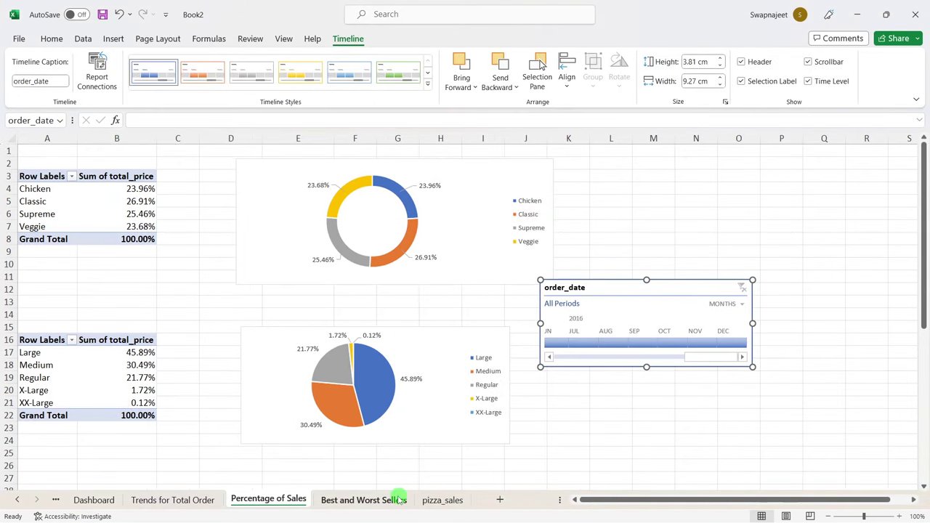
Step: Place the timeline in the Dashboard's empty lower-right panel and resize its edges to fit
{"action": "left_click", "coordinate": [106, 498]}
{"action": "scroll", "coordinate": [774, 374], "scroll_direction": "down", "scroll_amount": 3}
{"action": "scroll", "coordinate": [756, 349], "scroll_direction": "up", "scroll_amount": 2}
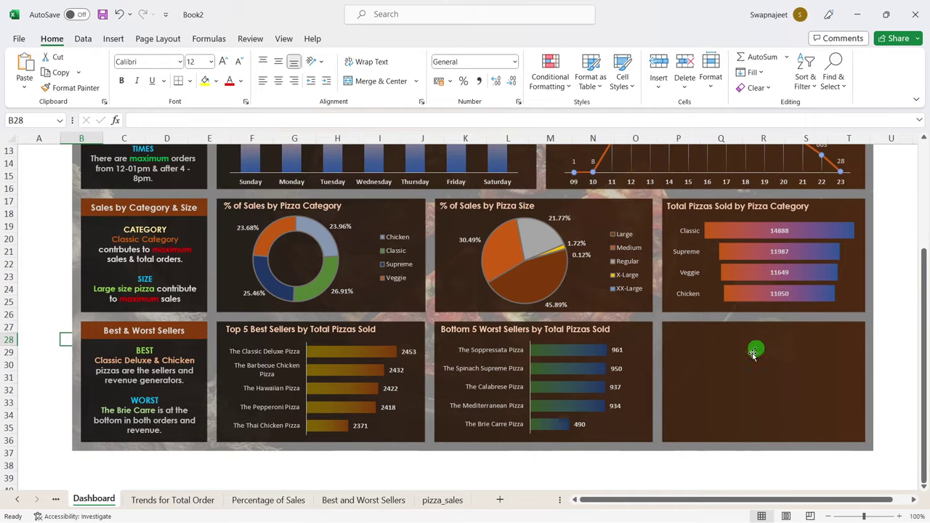
{"action": "left_click", "coordinate": [741, 361]}
{"action": "key", "text": "Tab"}
{"action": "scroll", "coordinate": [632, 348], "scroll_direction": "up", "scroll_amount": 4}
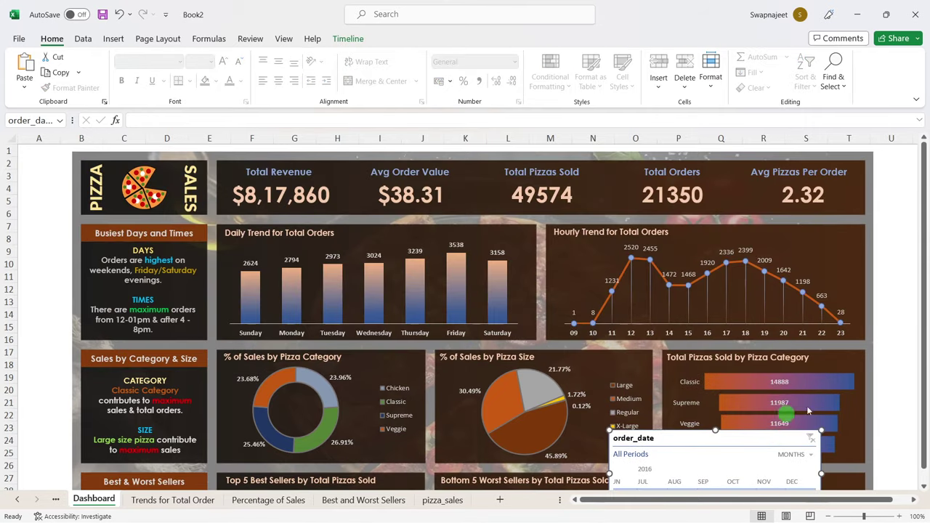
{"action": "left_click_drag", "start_coordinate": [240, 158], "coordinate": [773, 431]}
{"action": "scroll", "coordinate": [841, 387], "scroll_direction": "down", "scroll_amount": 4}
{"action": "left_click_drag", "start_coordinate": [748, 285], "coordinate": [806, 351]}
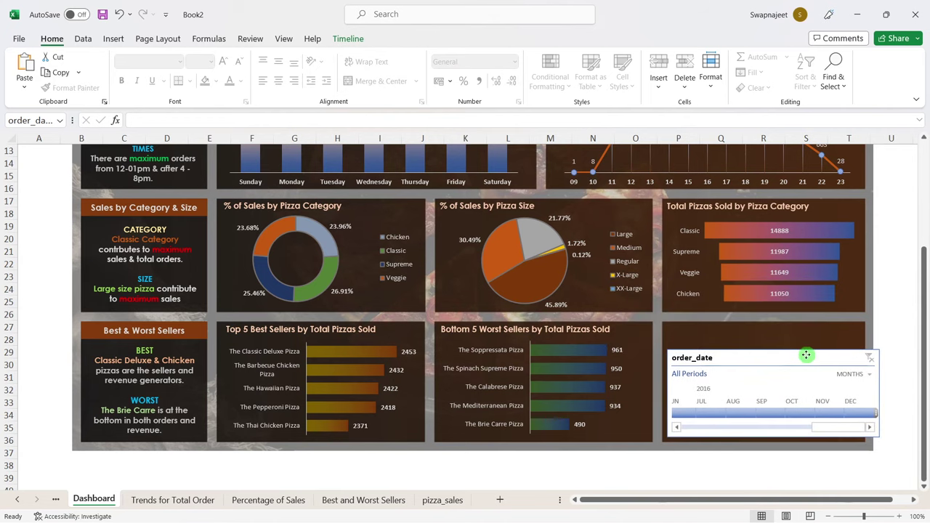
{"action": "left_click_drag", "start_coordinate": [879, 389], "coordinate": [859, 387]}
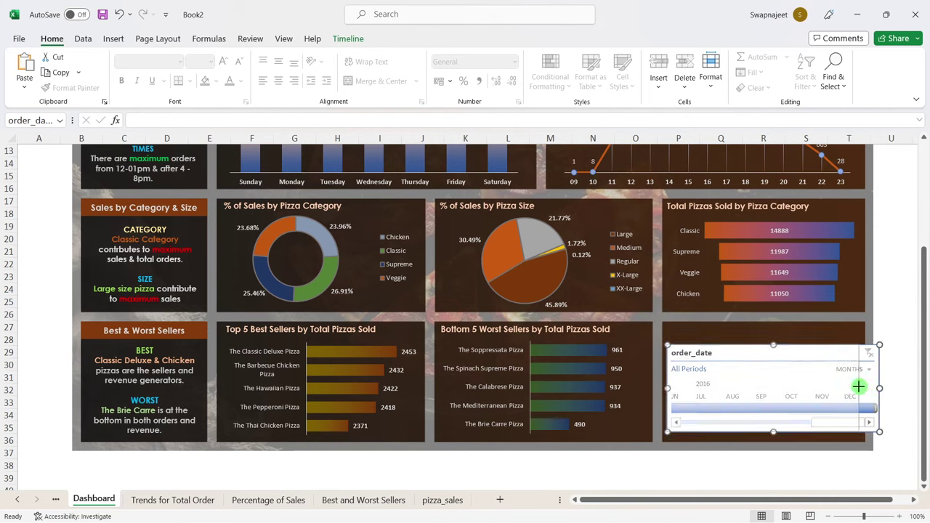
{"action": "left_click_drag", "start_coordinate": [763, 432], "coordinate": [764, 436]}
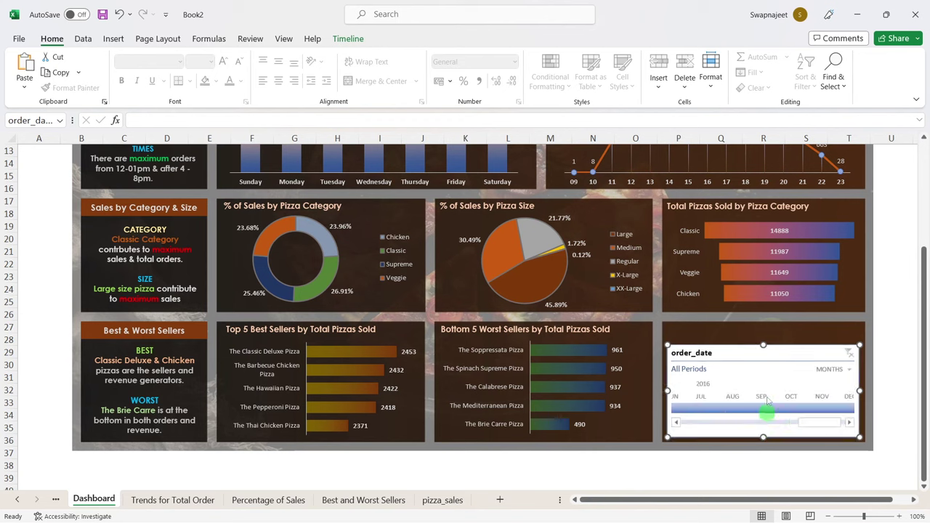
{"action": "left_click_drag", "start_coordinate": [762, 342], "coordinate": [763, 338]}
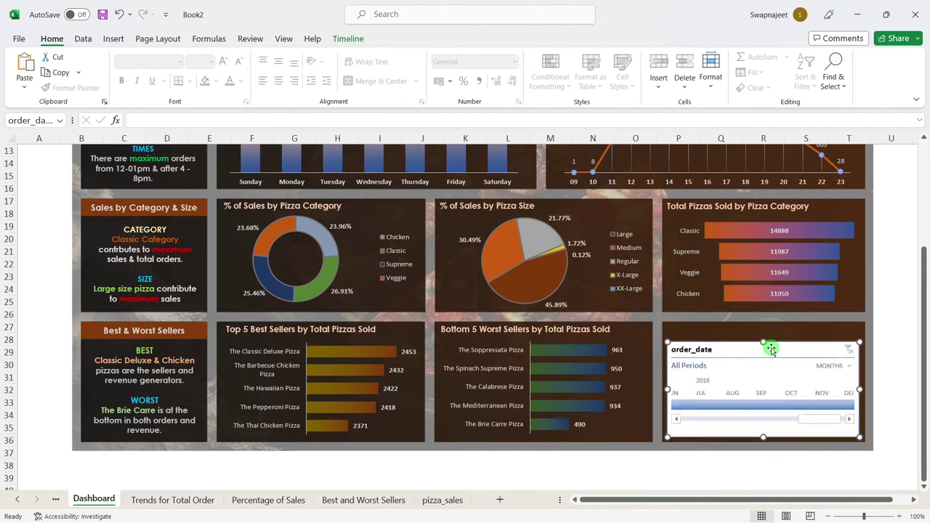
Step: Test the timeline by filtering January through April 2015, then clear the filter
{"action": "left_click", "coordinate": [678, 420]}
{"action": "left_click_drag", "start_coordinate": [810, 420], "coordinate": [675, 421]}
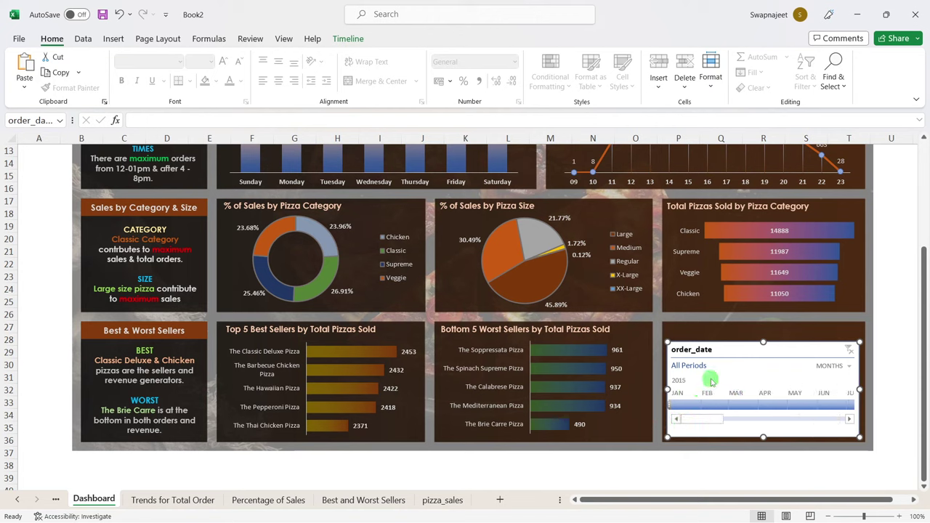
{"action": "left_click", "coordinate": [677, 404]}
{"action": "left_click", "coordinate": [710, 405]}
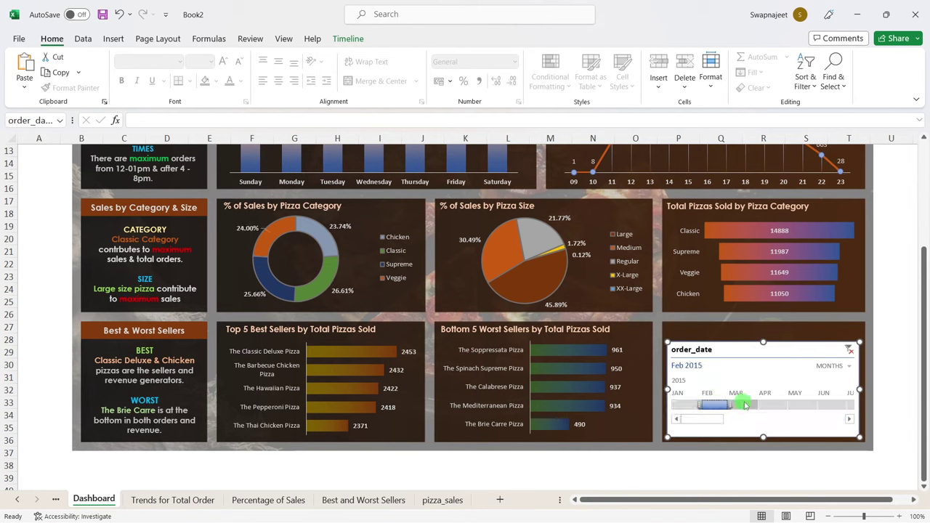
{"action": "left_click", "coordinate": [742, 405]}
{"action": "left_click", "coordinate": [771, 405]}
{"action": "left_click", "coordinate": [849, 350]}
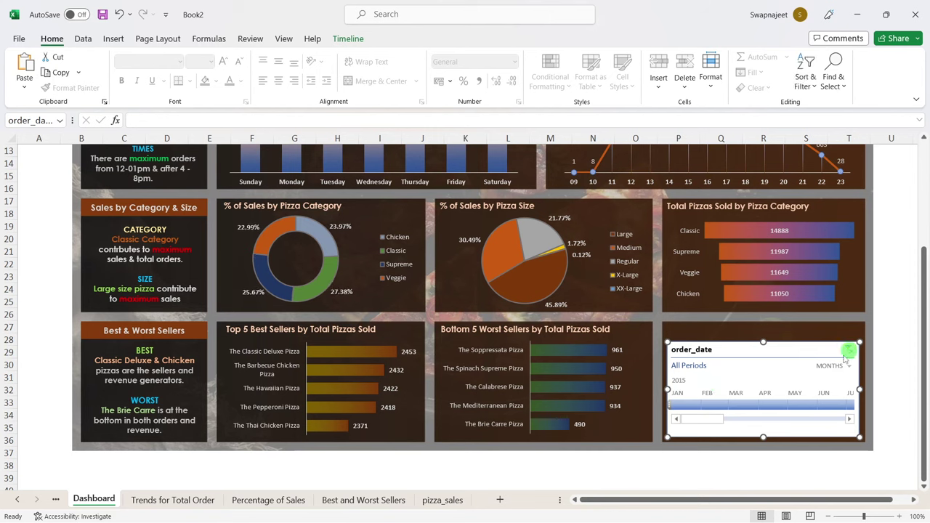
Step: Connect the timeline to Top Seller, Worst Sellers, KPI, both sales-percentage, Daily and Hourly Trend reports
{"action": "right_click", "coordinate": [788, 349]}
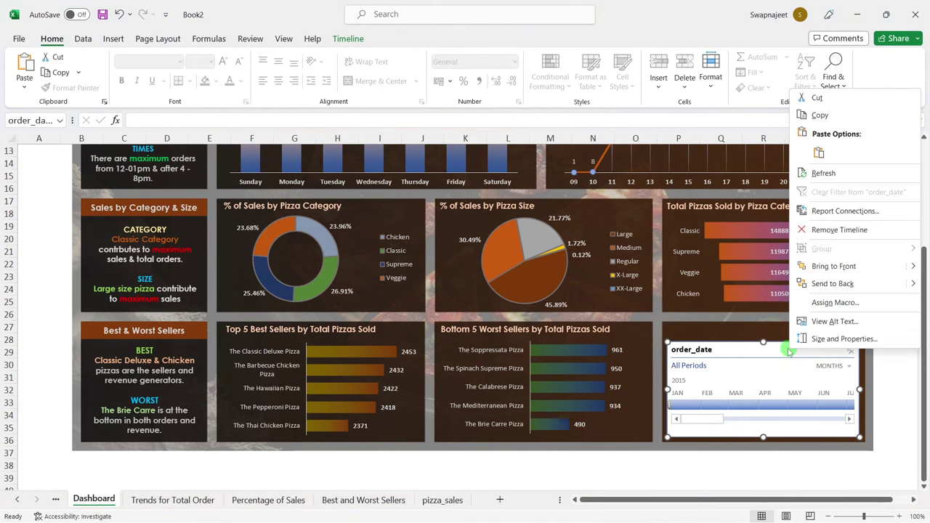
{"action": "left_click", "coordinate": [821, 211]}
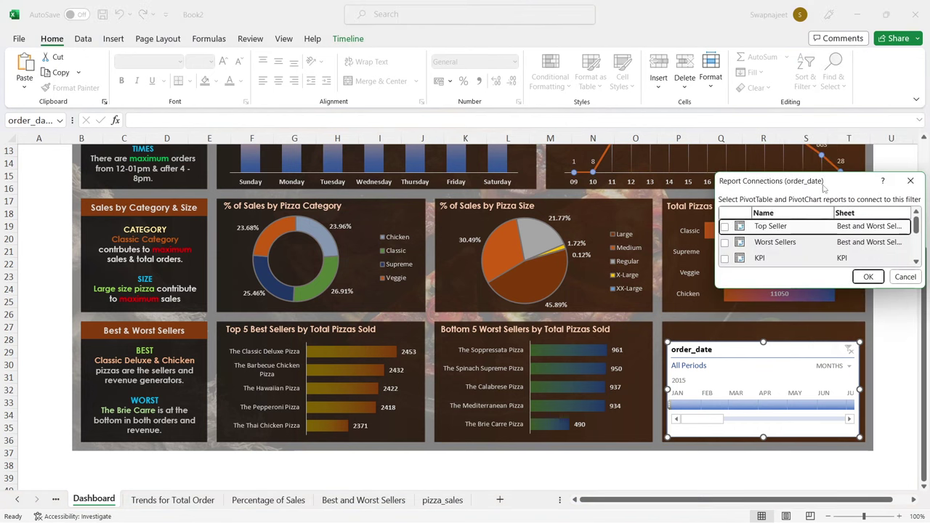
{"action": "left_click_drag", "start_coordinate": [823, 188], "coordinate": [257, 177]}
{"action": "left_click_drag", "start_coordinate": [357, 279], "coordinate": [481, 432]}
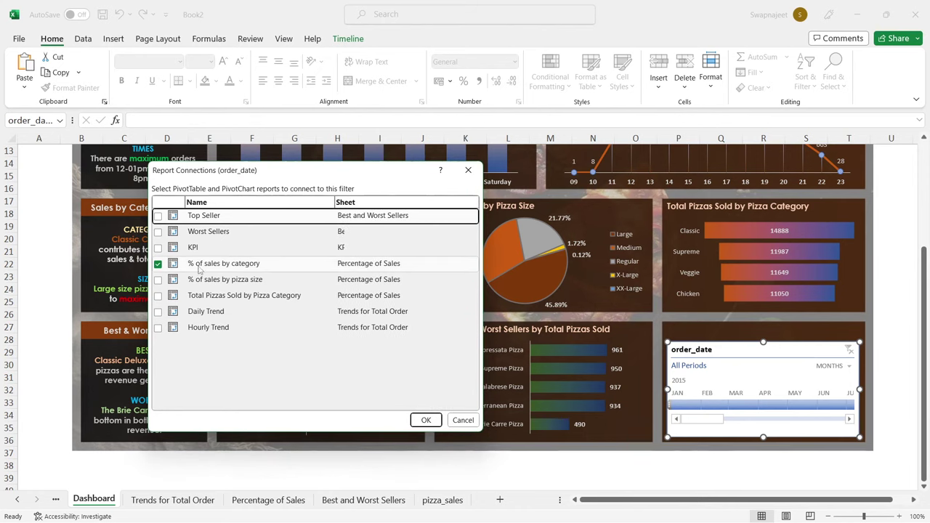
{"action": "left_click", "coordinate": [158, 216]}
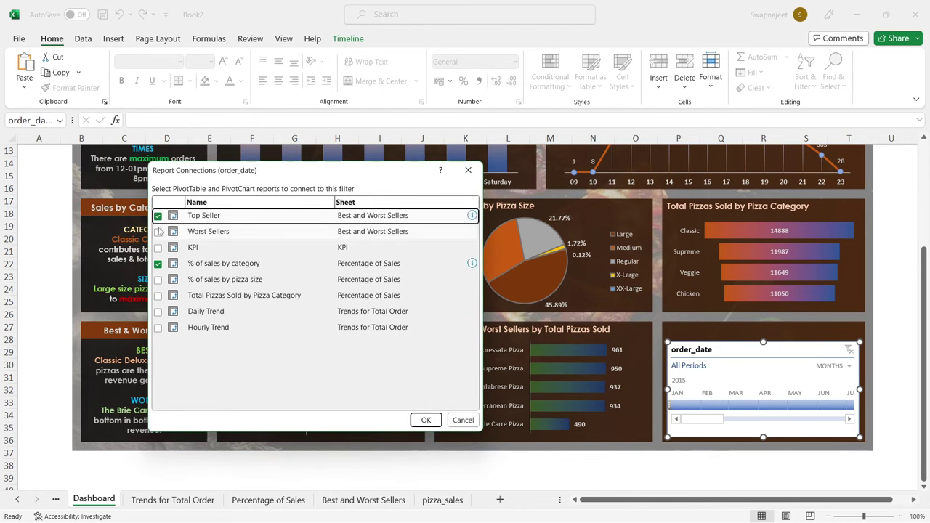
{"action": "left_click", "coordinate": [158, 232]}
{"action": "left_click", "coordinate": [158, 248]}
{"action": "left_click", "coordinate": [158, 280]}
{"action": "left_click", "coordinate": [158, 295]}
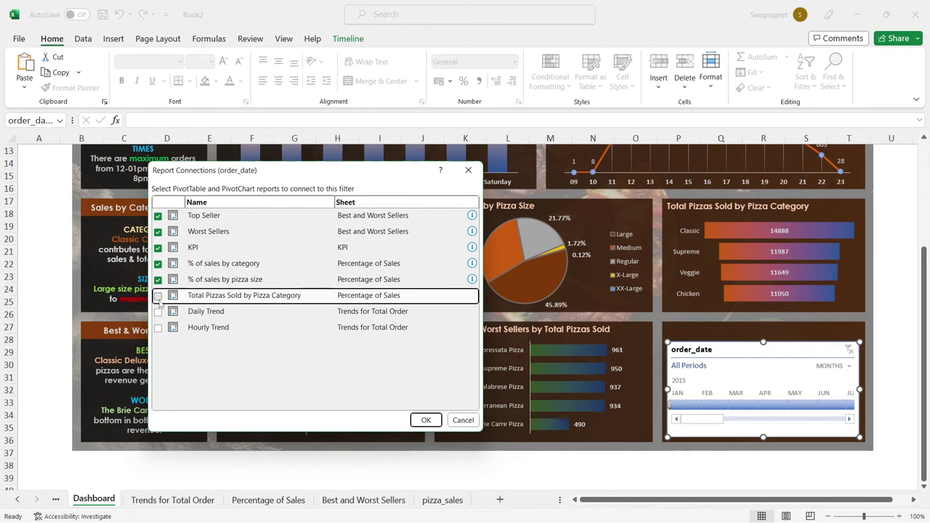
{"action": "left_click", "coordinate": [158, 312]}
{"action": "left_click", "coordinate": [158, 328]}
{"action": "left_click", "coordinate": [426, 421]}
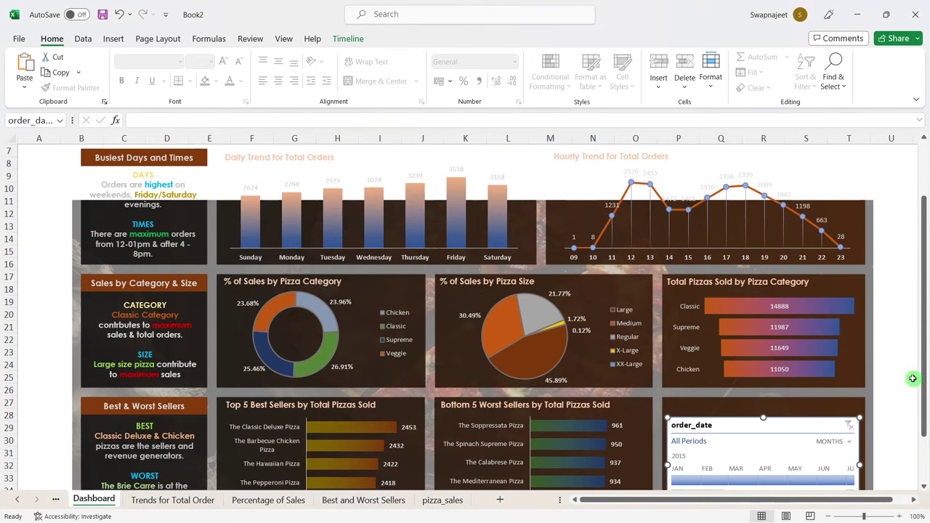
{"action": "left_click_drag", "start_coordinate": [926, 385], "coordinate": [919, 193]}
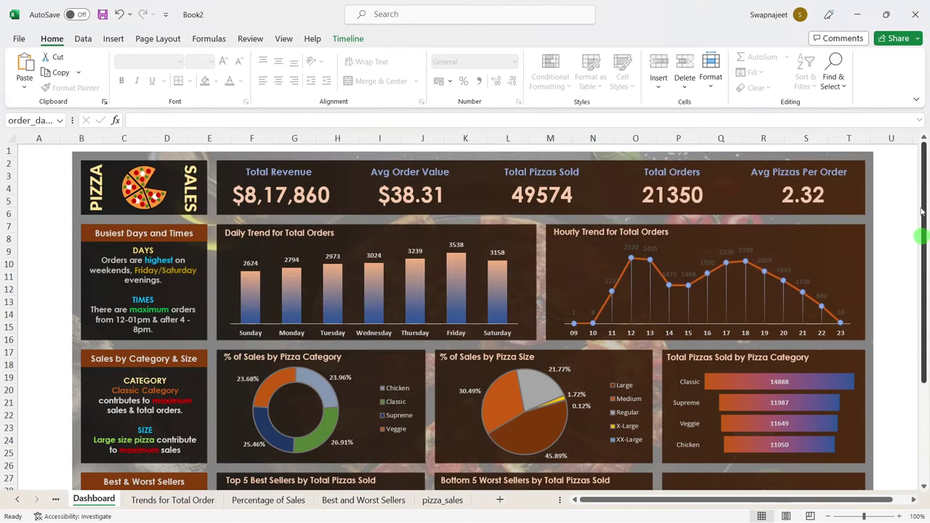
Step: Filter the whole dashboard to January 2015, then clear the timeline back to All Periods
{"action": "scroll", "coordinate": [916, 234], "scroll_direction": "down", "scroll_amount": 3}
{"action": "left_click", "coordinate": [687, 442]}
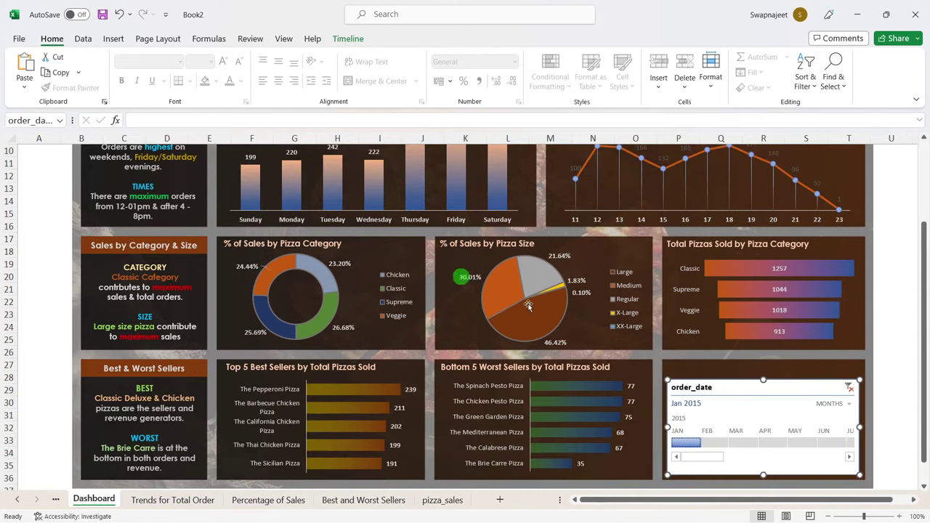
{"action": "left_click_drag", "start_coordinate": [706, 432], "coordinate": [727, 440]}
{"action": "scroll", "coordinate": [381, 316], "scroll_direction": "up", "scroll_amount": 3}
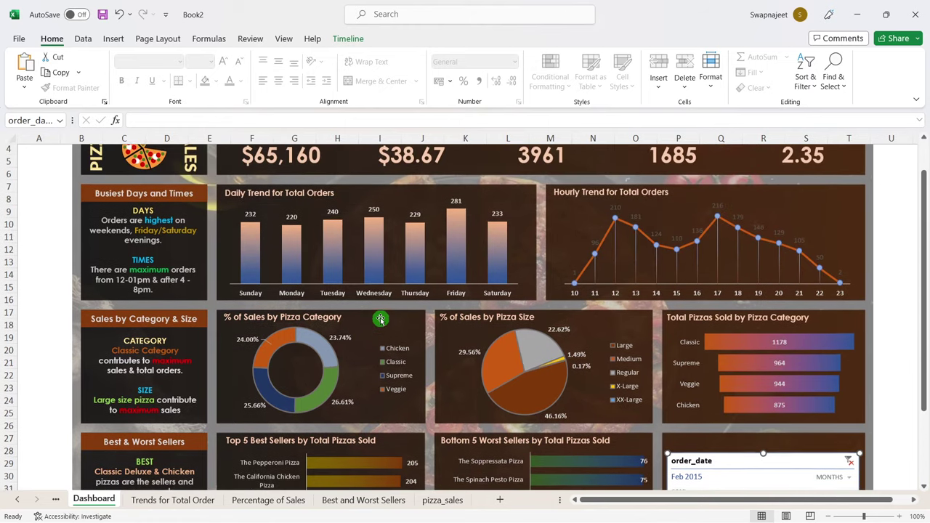
{"action": "scroll", "coordinate": [230, 209], "scroll_direction": "down", "scroll_amount": 3}
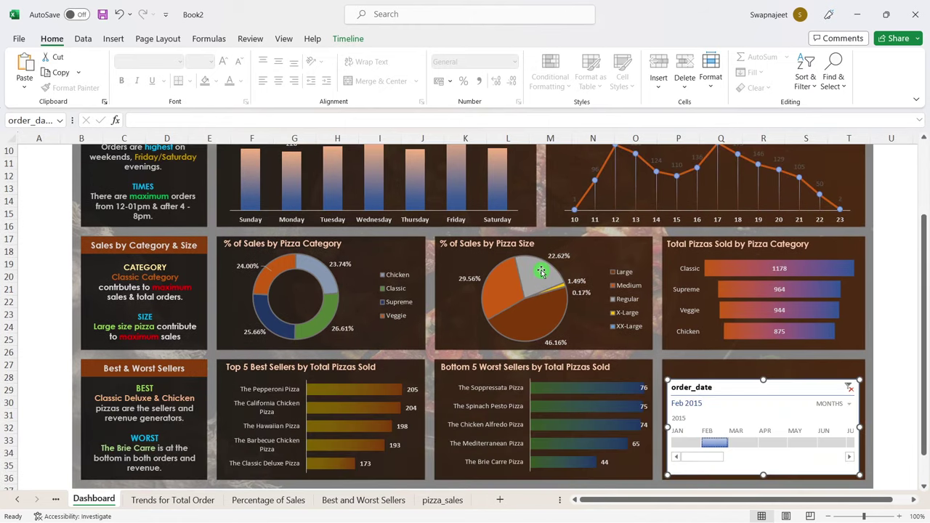
{"action": "left_click", "coordinate": [848, 387]}
Step: Select the order_date timeline at the dashboard's bottom right
{"action": "left_click", "coordinate": [894, 211]}
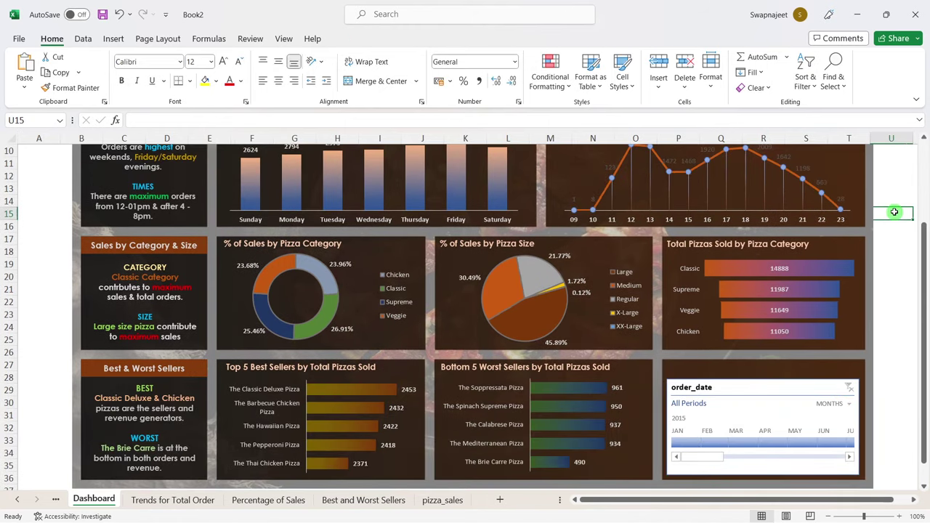
{"action": "scroll", "coordinate": [892, 214], "scroll_direction": "up", "scroll_amount": 3}
{"action": "left_click", "coordinate": [704, 260]}
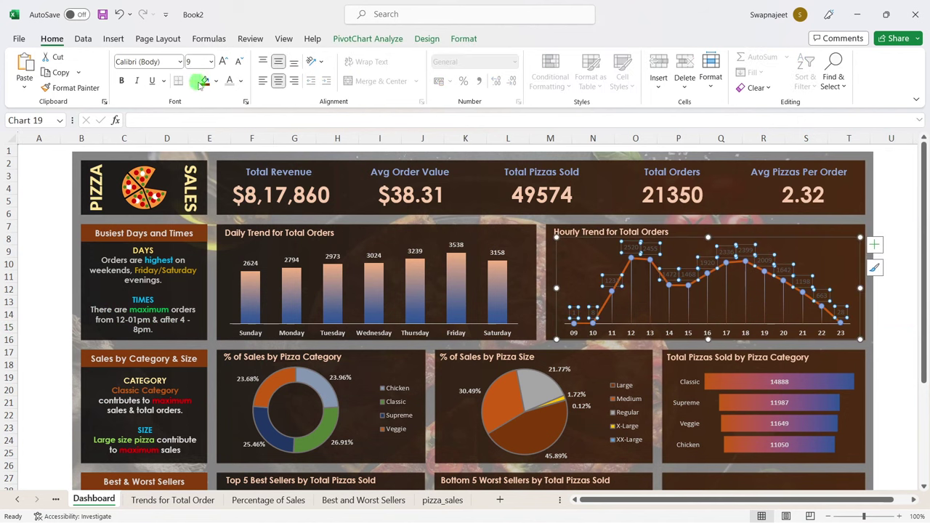
{"action": "left_click", "coordinate": [897, 228]}
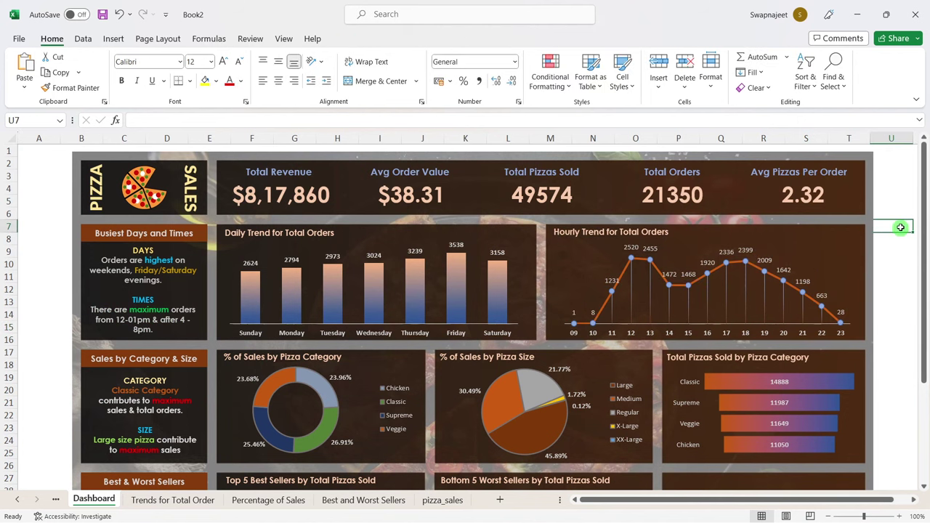
{"action": "left_click", "coordinate": [650, 249]}
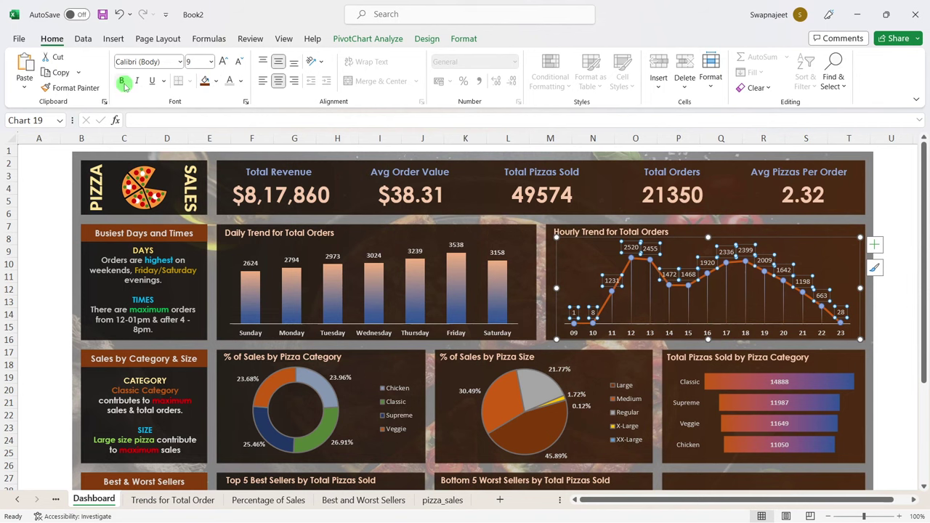
{"action": "left_click", "coordinate": [891, 175]}
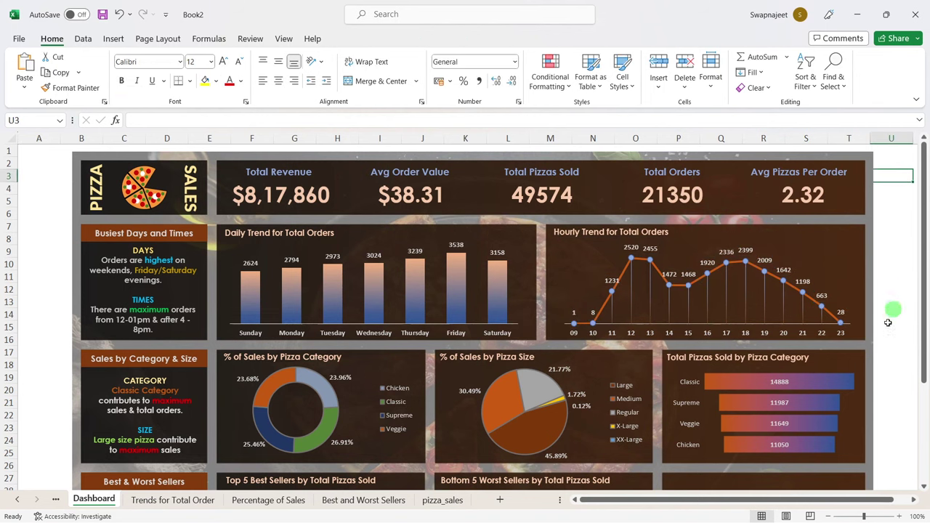
{"action": "scroll", "coordinate": [888, 322], "scroll_direction": "down", "scroll_amount": 3}
{"action": "left_click", "coordinate": [792, 389]}
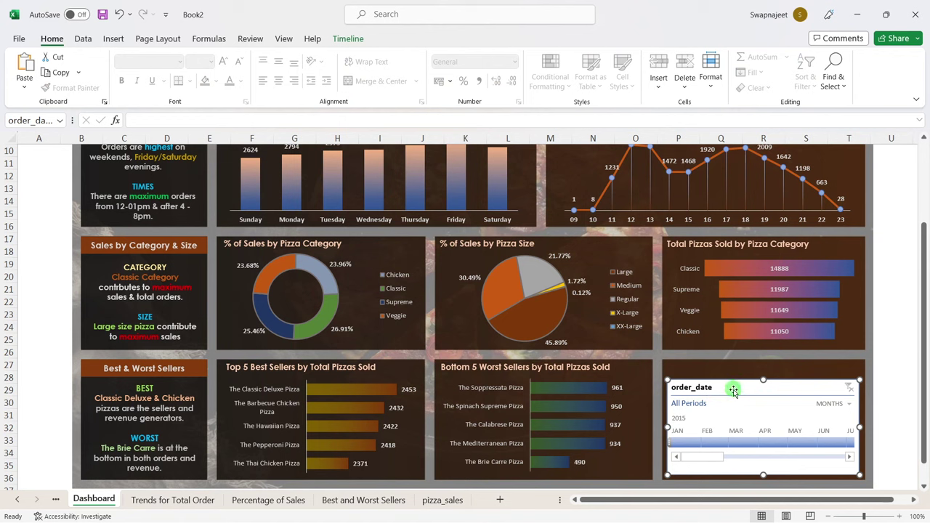
Step: Create a new custom timeline style named Pizza Slicer from the Timeline Styles gallery
{"action": "left_click", "coordinate": [348, 39]}
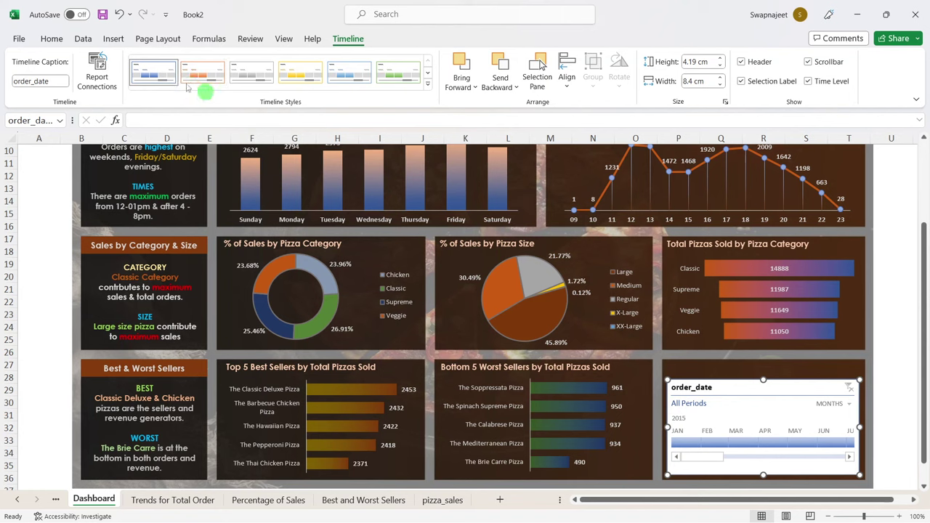
{"action": "right_click", "coordinate": [154, 70]}
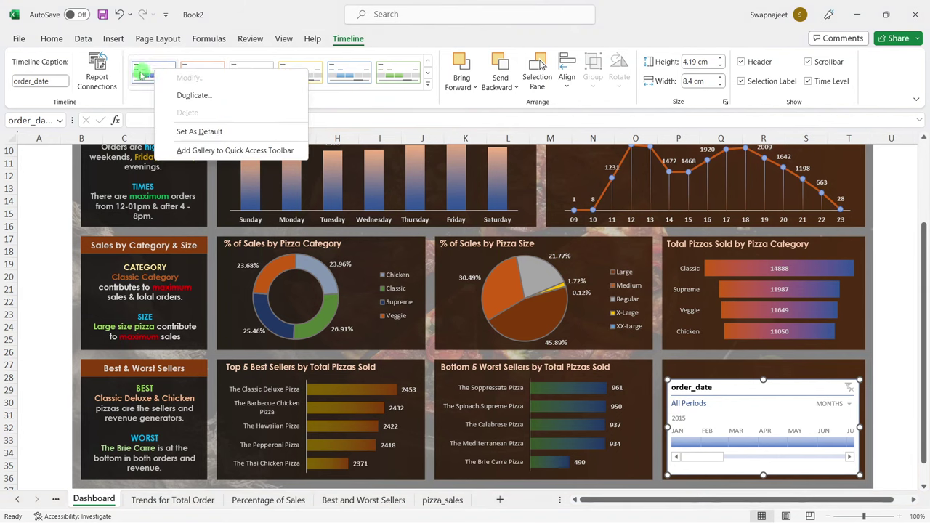
{"action": "left_click", "coordinate": [138, 97]}
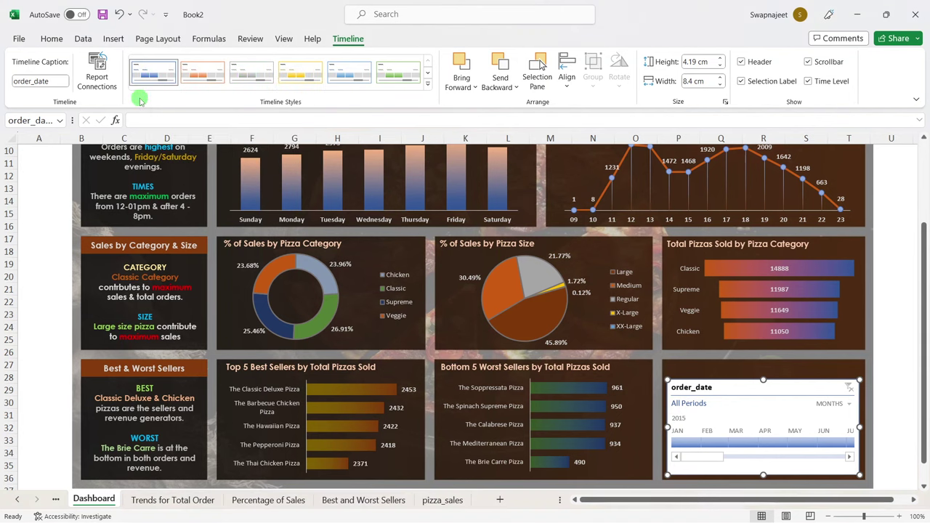
{"action": "left_click", "coordinate": [427, 86]}
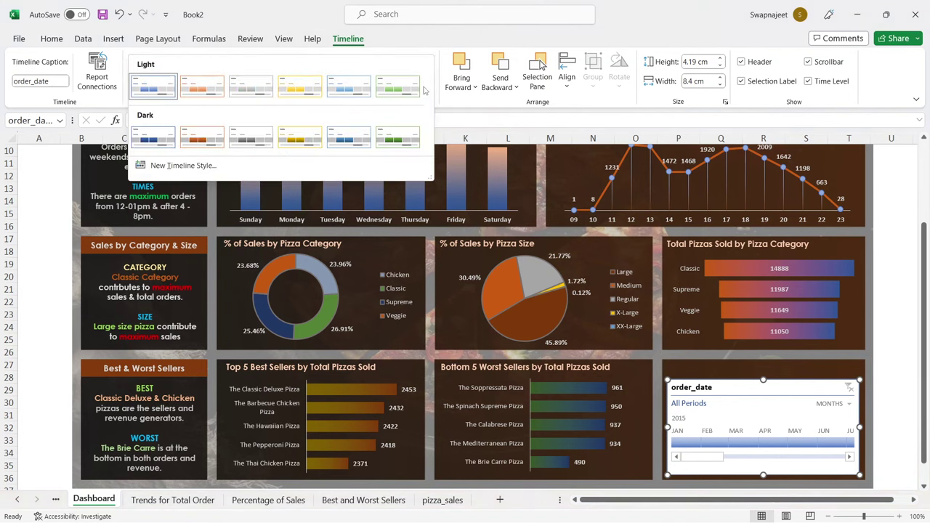
{"action": "left_click", "coordinate": [181, 166]}
{"action": "left_click_drag", "start_coordinate": [486, 156], "coordinate": [215, 133]}
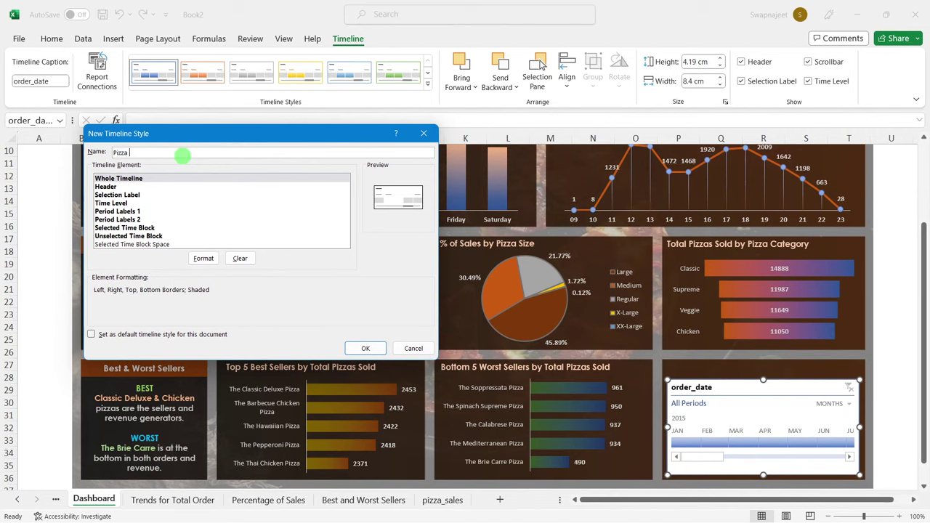
Step: Fill the Whole Timeline element with a vertical dark orange and dark blue two-colour gradient
{"action": "left_click", "coordinate": [125, 178]}
{"action": "left_click", "coordinate": [204, 259]}
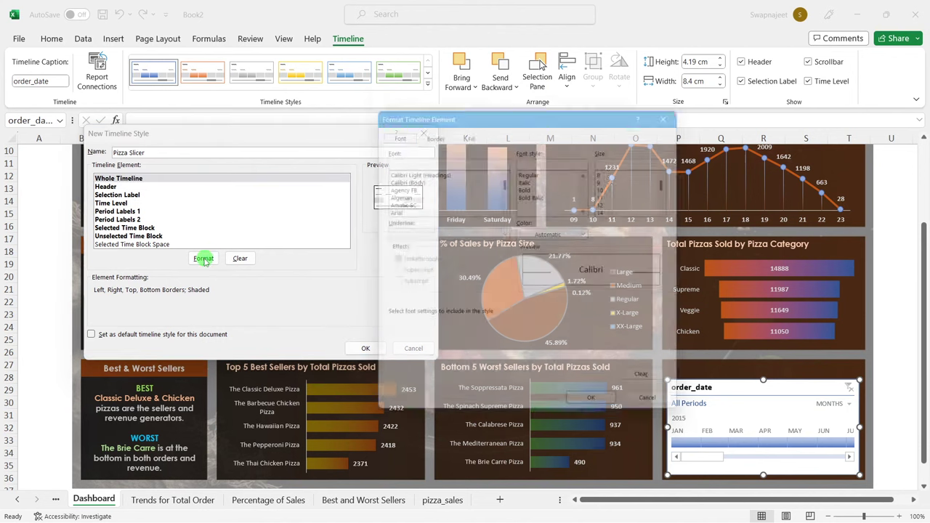
{"action": "left_click_drag", "start_coordinate": [519, 119], "coordinate": [348, 101]}
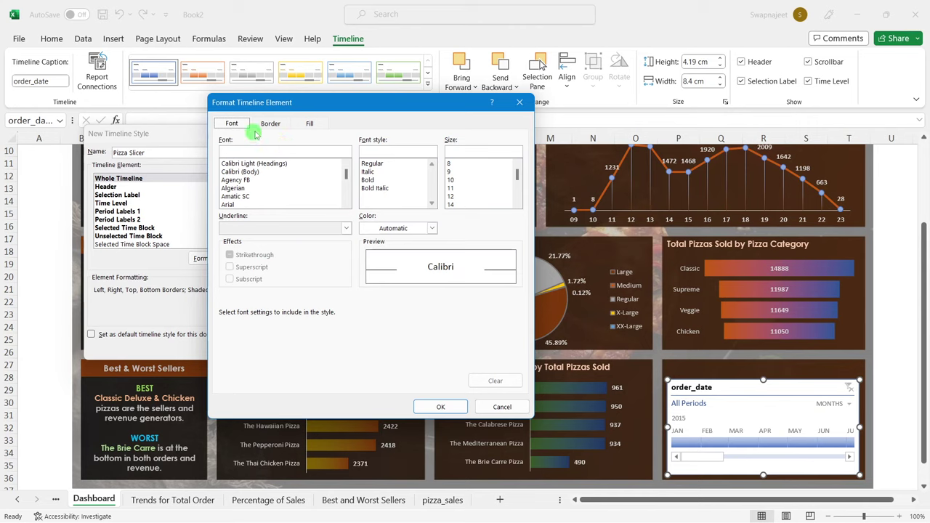
{"action": "left_click", "coordinate": [310, 125]}
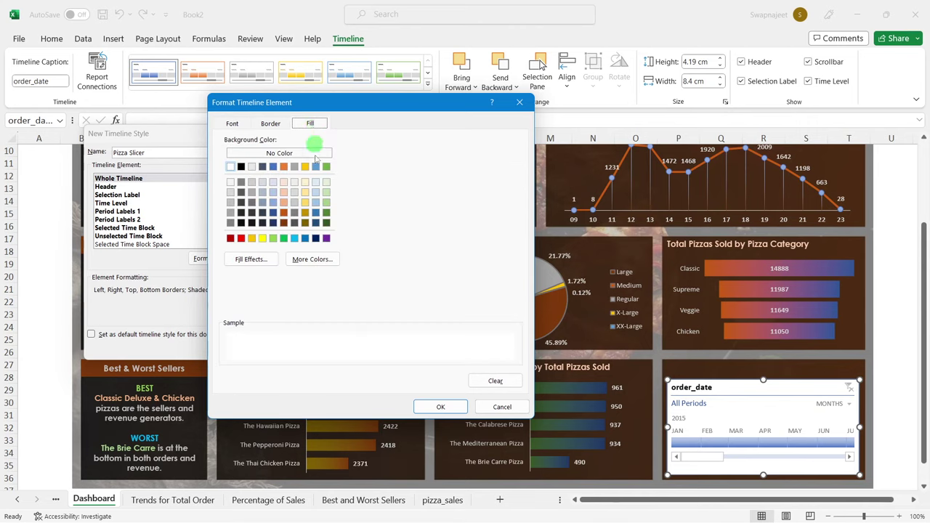
{"action": "left_click", "coordinate": [269, 263]}
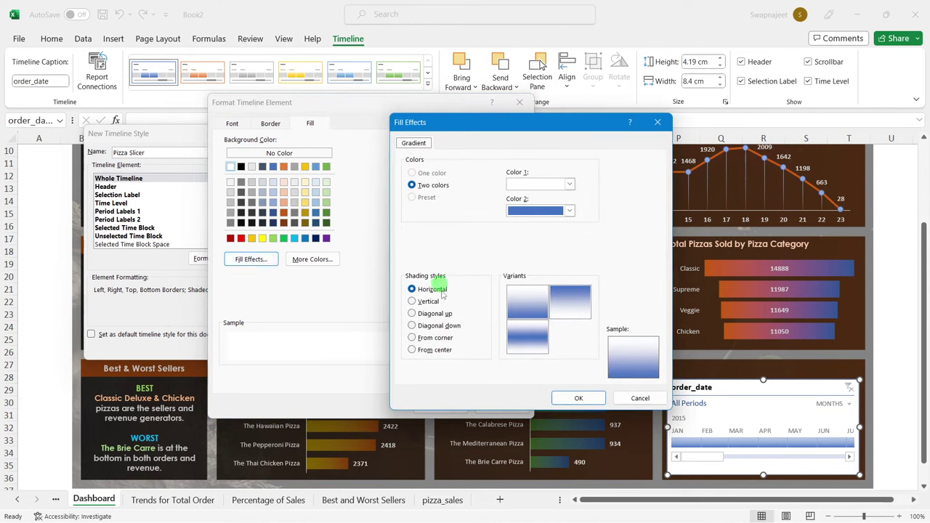
{"action": "left_click", "coordinate": [528, 185]}
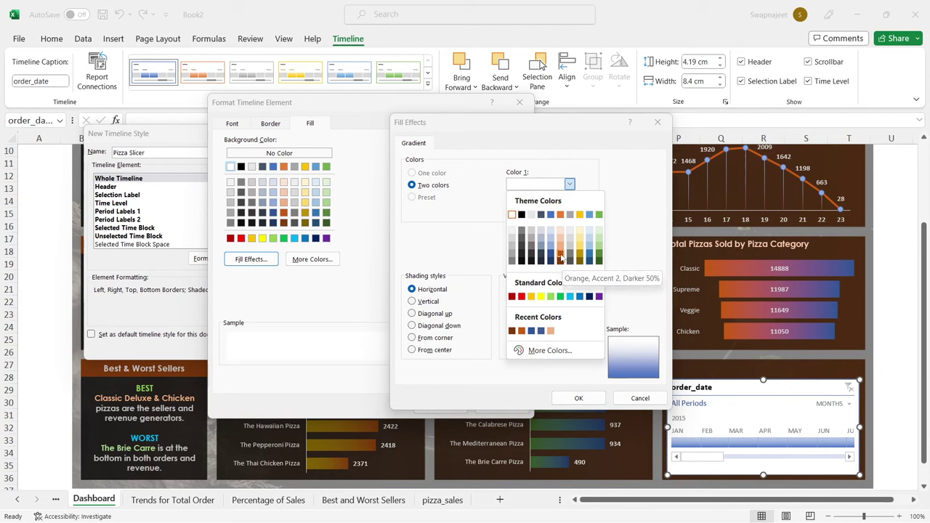
{"action": "left_click", "coordinate": [560, 257]}
{"action": "left_click", "coordinate": [550, 210]}
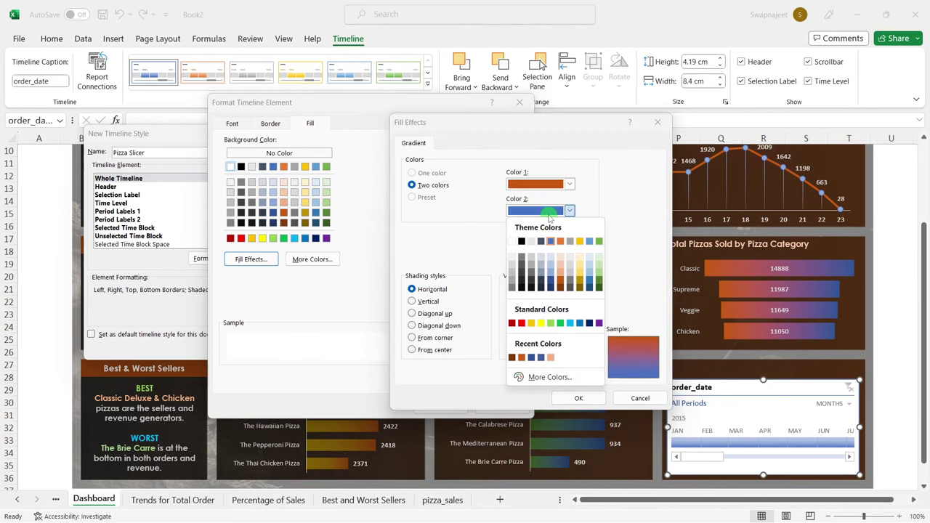
{"action": "left_click", "coordinate": [551, 282]}
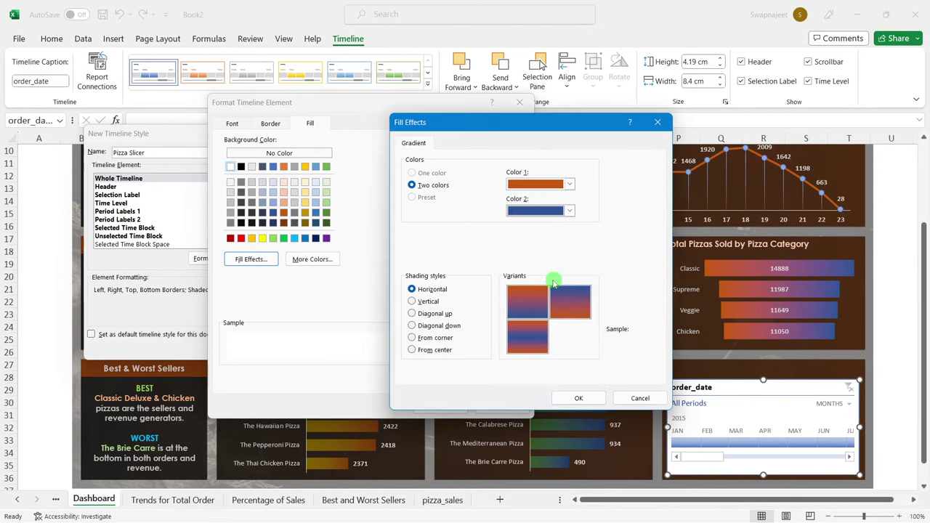
{"action": "left_click", "coordinate": [426, 301]}
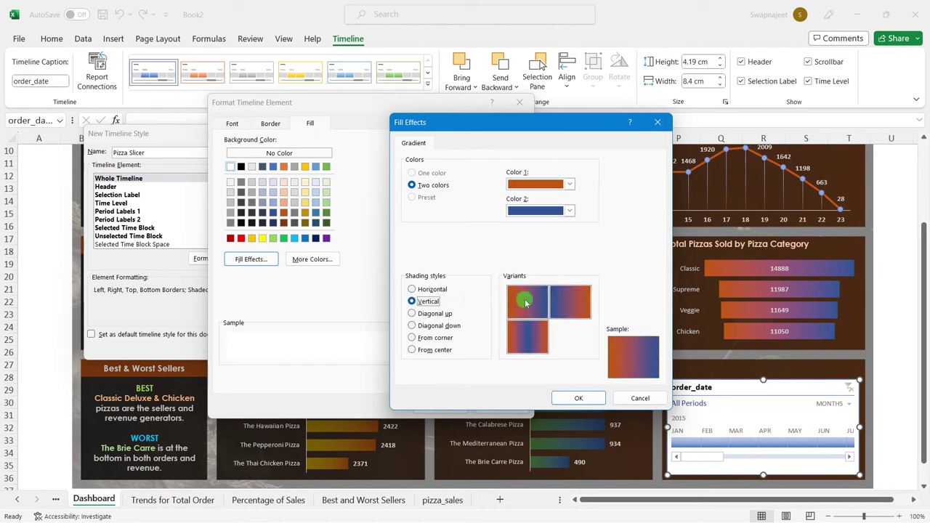
{"action": "left_click", "coordinate": [560, 301]}
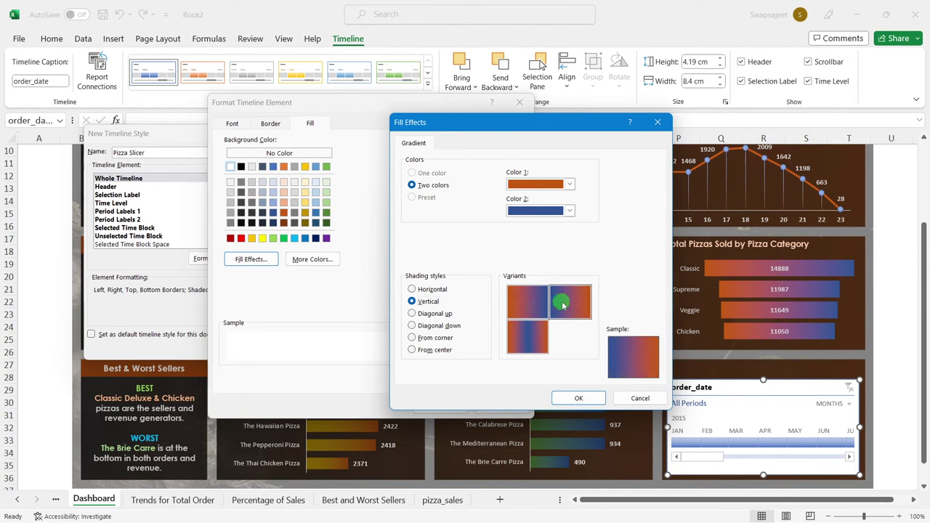
{"action": "left_click", "coordinate": [600, 397]}
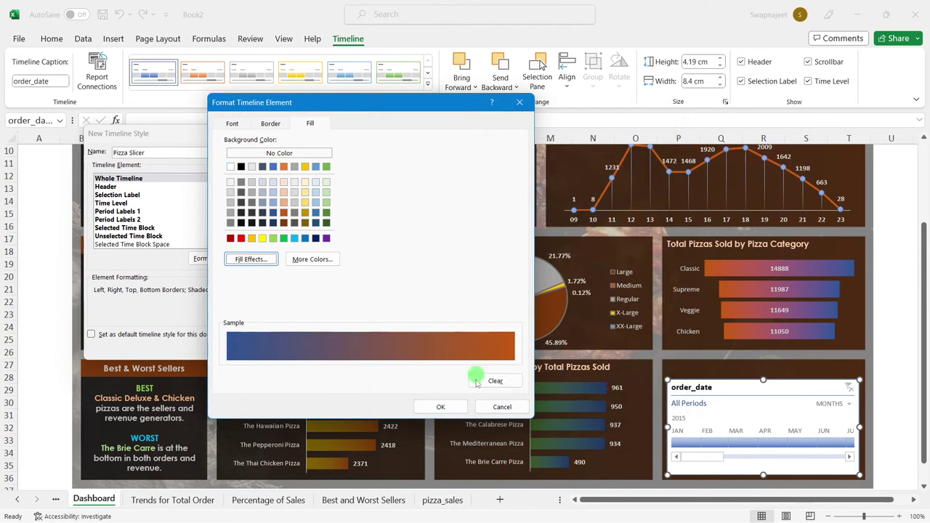
{"action": "left_click", "coordinate": [459, 407]}
Step: Format the Header text in a very light colour, bold, size 14
{"action": "left_click", "coordinate": [115, 186]}
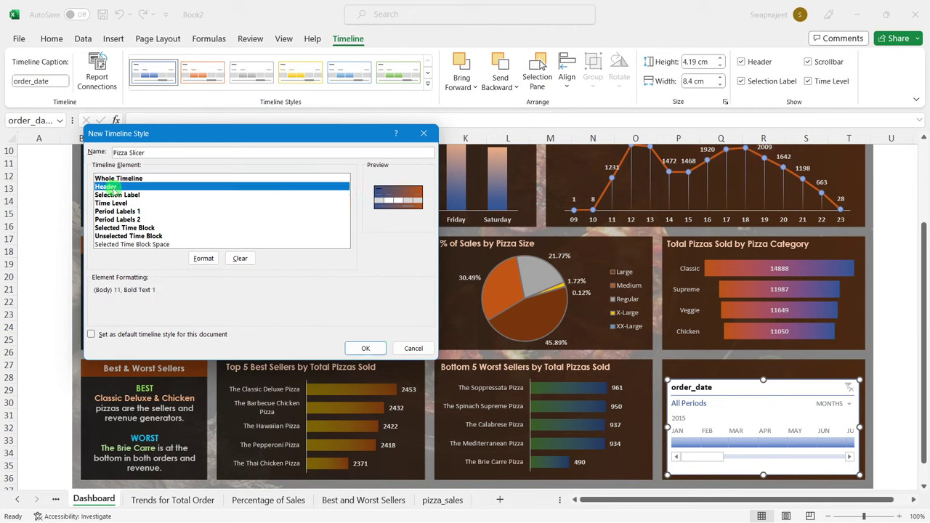
{"action": "left_click", "coordinate": [196, 259]}
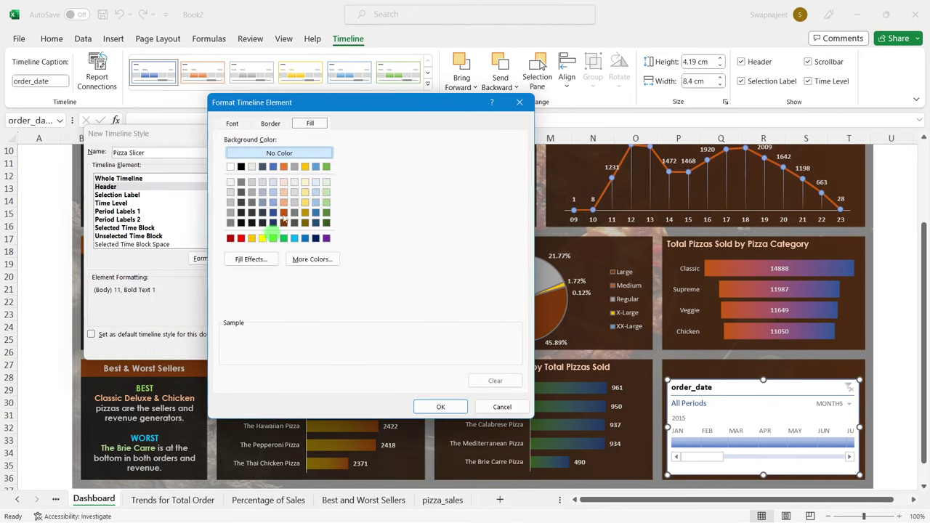
{"action": "left_click", "coordinate": [232, 123]}
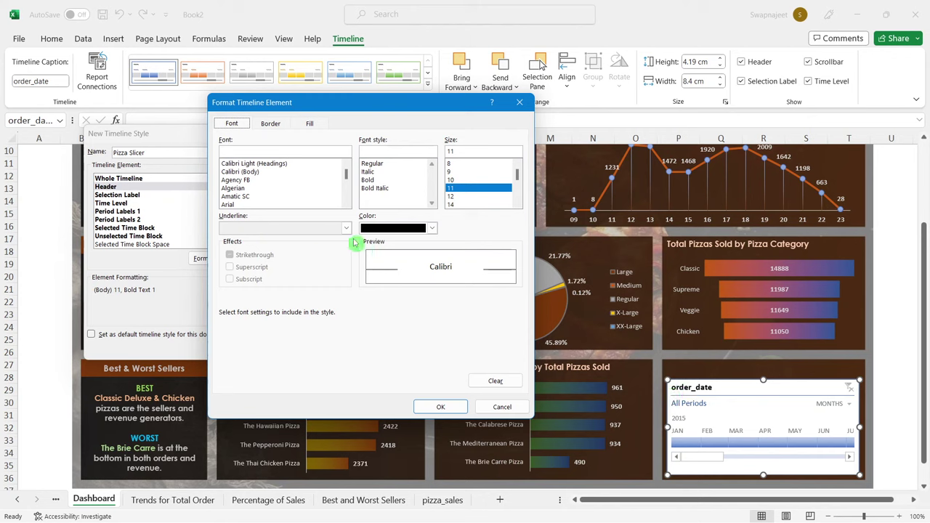
{"action": "left_click", "coordinate": [432, 229]}
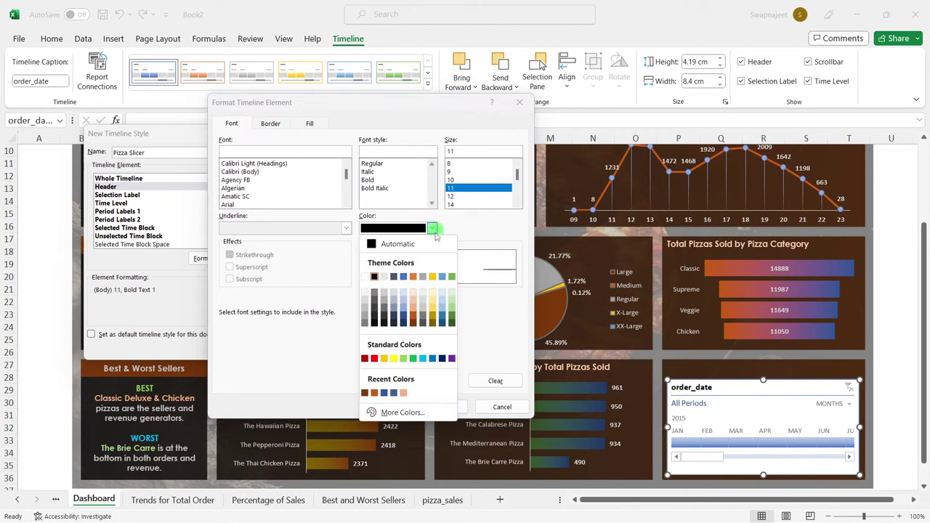
{"action": "left_click", "coordinate": [366, 294]}
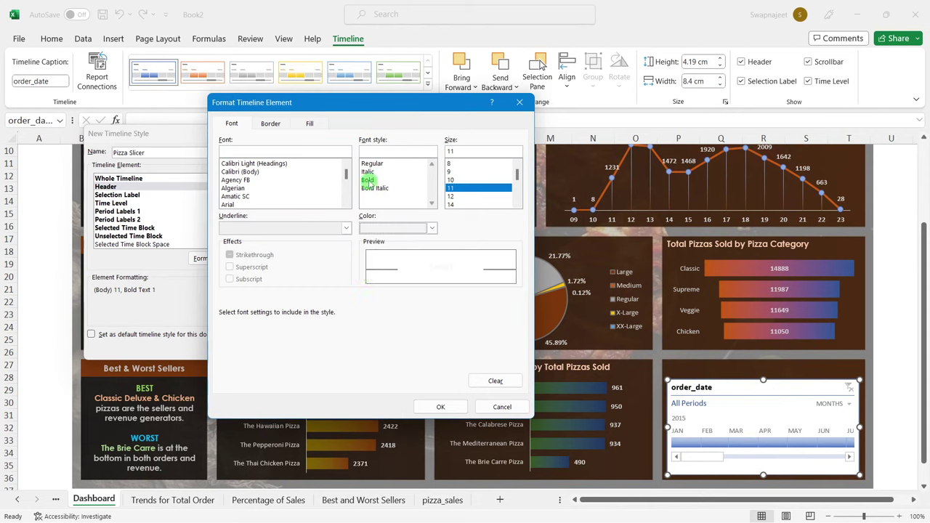
{"action": "left_click", "coordinate": [368, 180]}
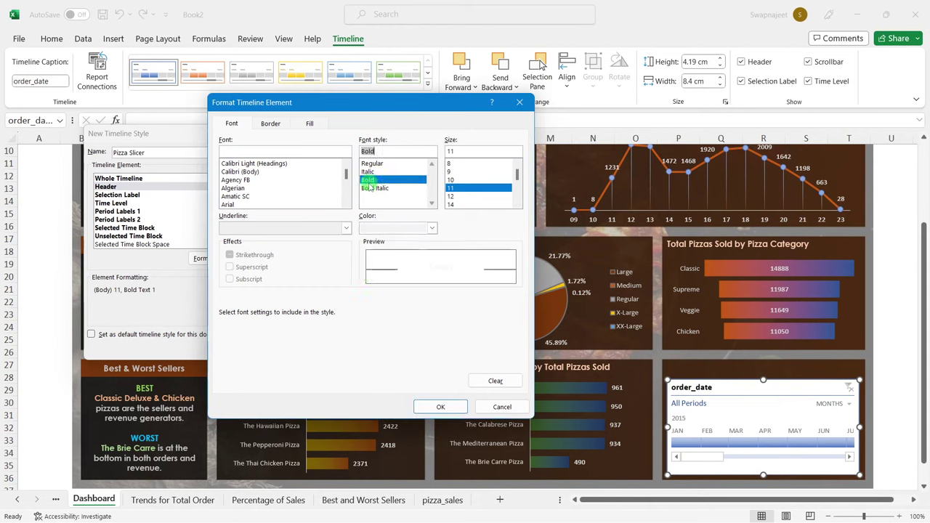
{"action": "left_click", "coordinate": [450, 204]}
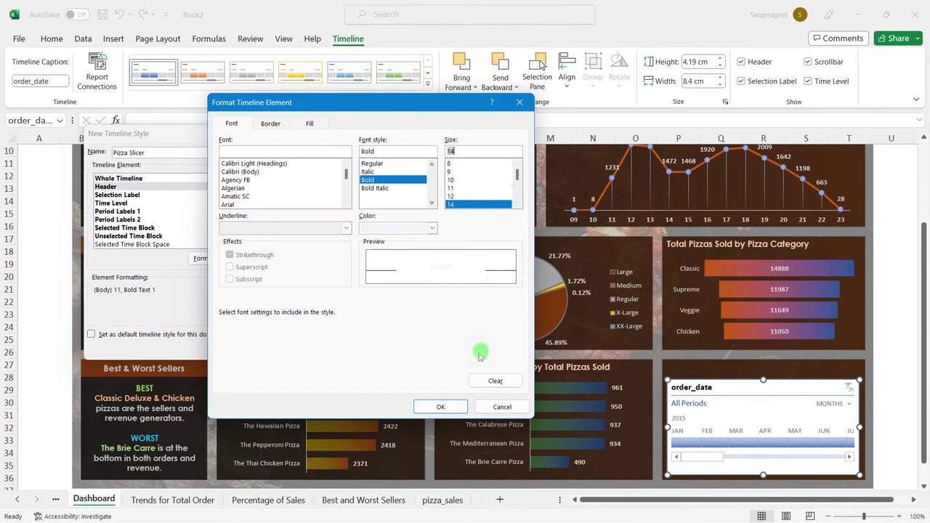
{"action": "left_click", "coordinate": [441, 407]}
Step: Make the Selection Label text bold with a light colour
{"action": "left_click", "coordinate": [131, 195]}
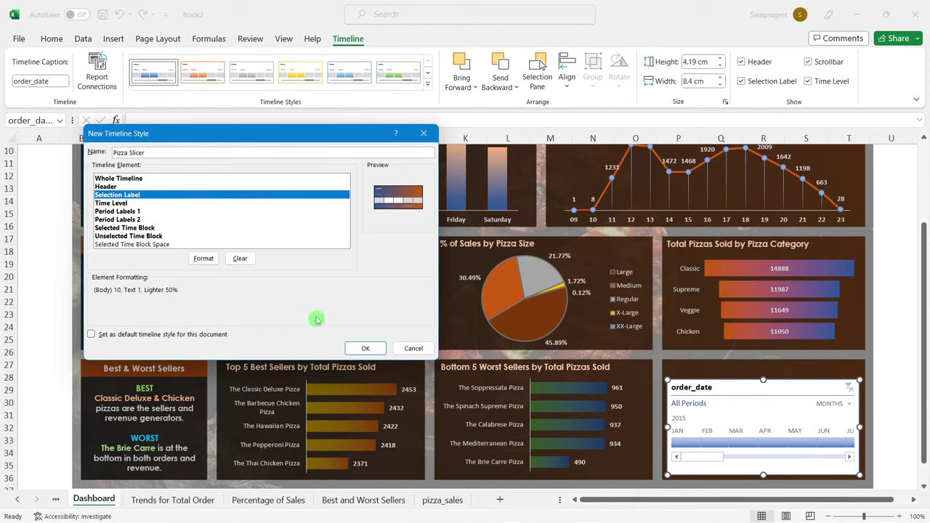
{"action": "left_click", "coordinate": [203, 258]}
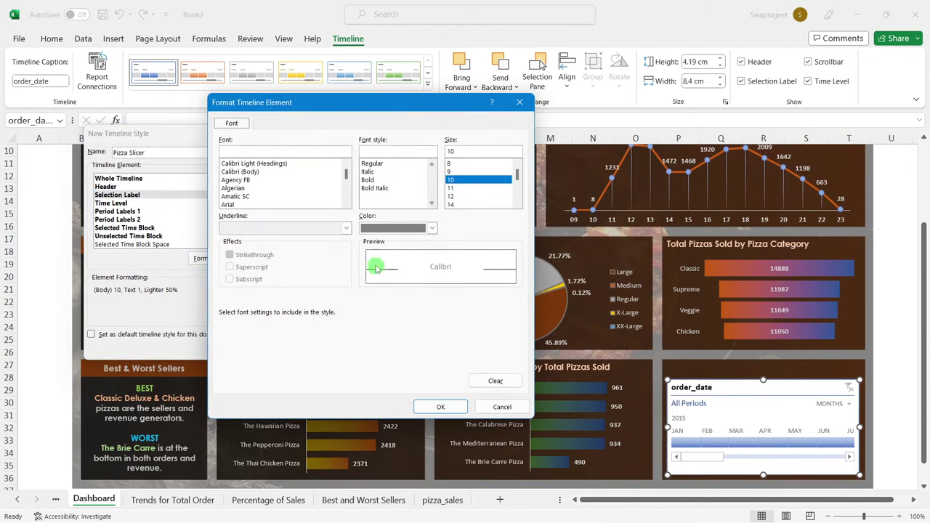
{"action": "left_click", "coordinate": [369, 180]}
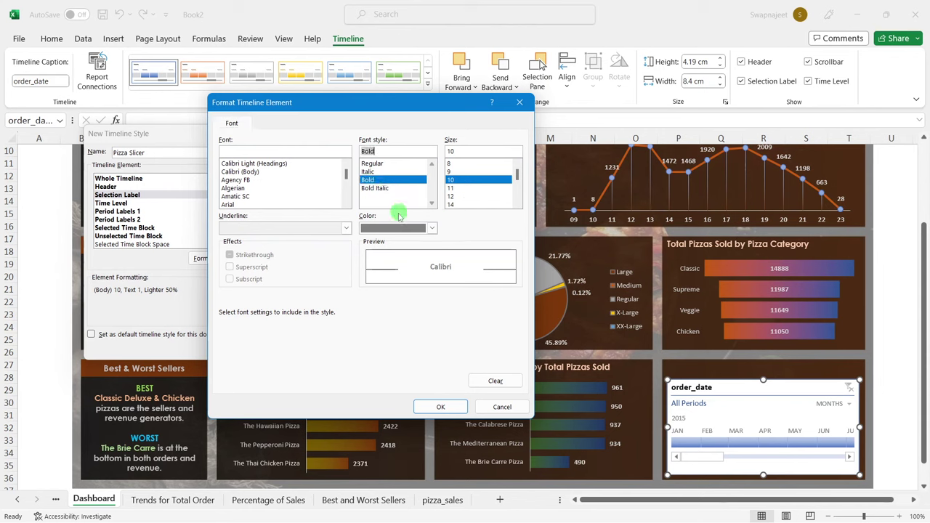
{"action": "left_click", "coordinate": [432, 228]}
{"action": "left_click", "coordinate": [366, 295]}
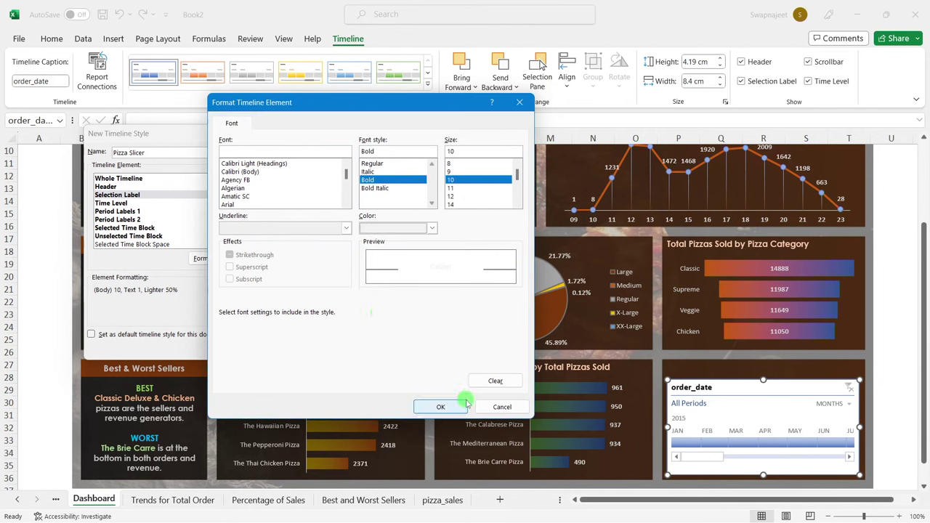
{"action": "left_click", "coordinate": [440, 406]}
{"action": "left_click", "coordinate": [114, 204]}
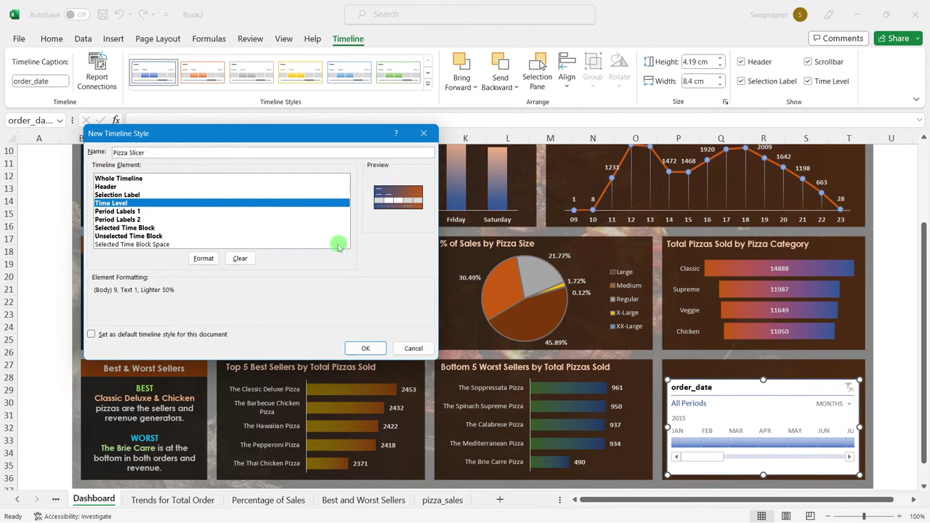
Step: Set the Time Level labels to bold light blue, size 10
{"action": "left_click", "coordinate": [204, 260]}
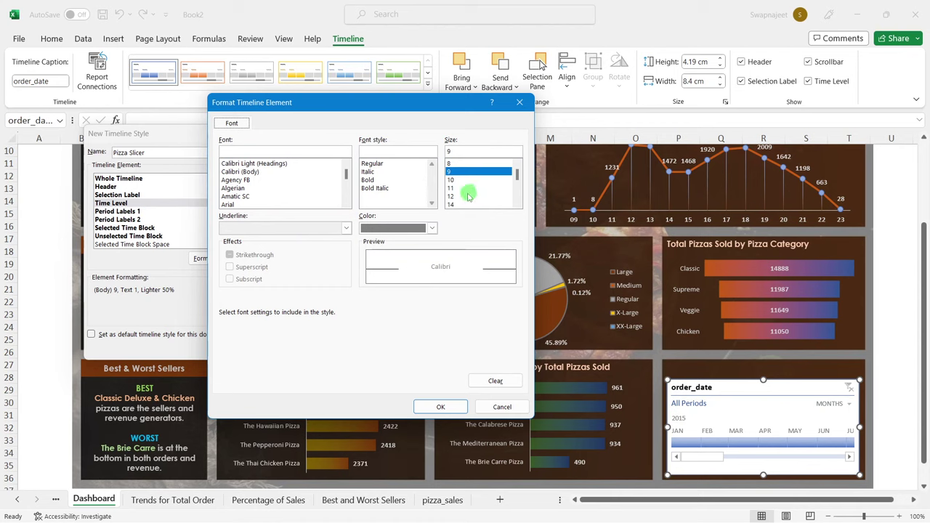
{"action": "left_click", "coordinate": [452, 179]}
{"action": "left_click", "coordinate": [432, 228]}
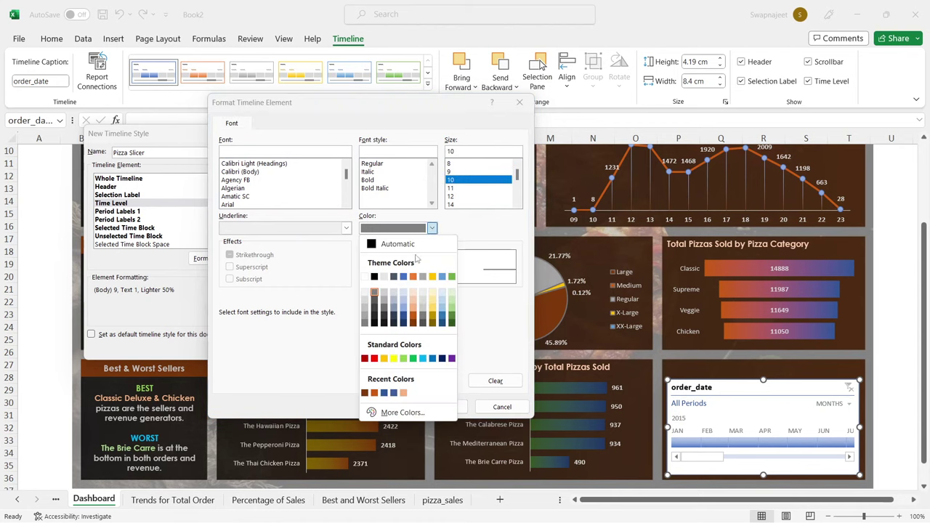
{"action": "left_click", "coordinate": [408, 302]}
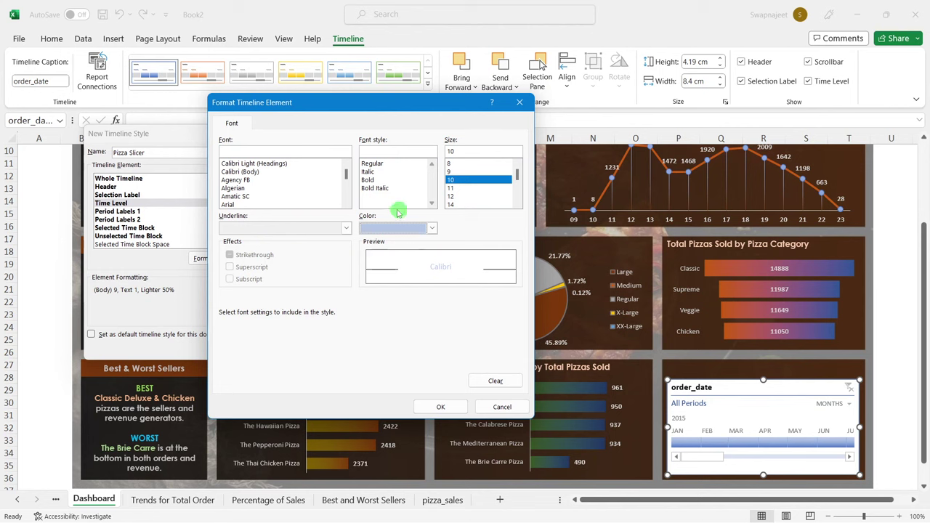
{"action": "left_click", "coordinate": [369, 180]}
{"action": "left_click", "coordinate": [455, 405]}
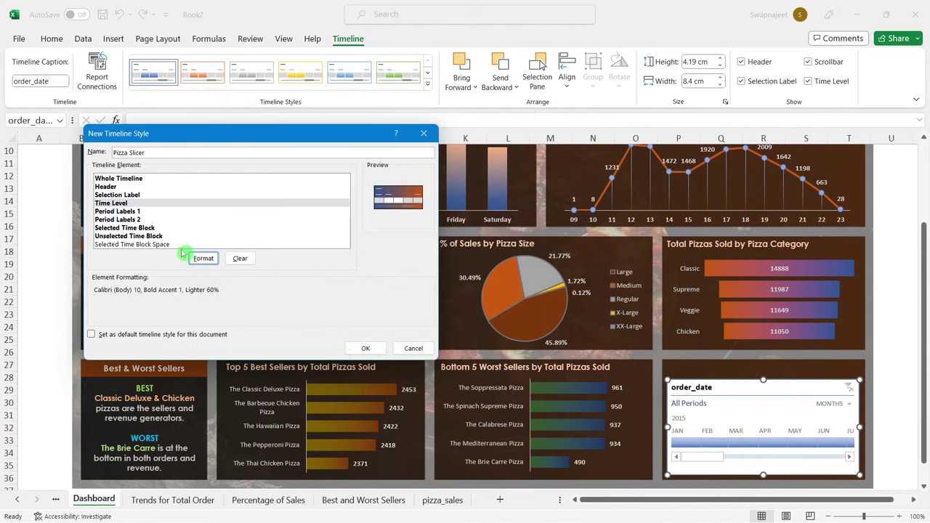
Step: Set the Period Labels 2 font to light yellow, size 10
{"action": "left_click", "coordinate": [123, 211]}
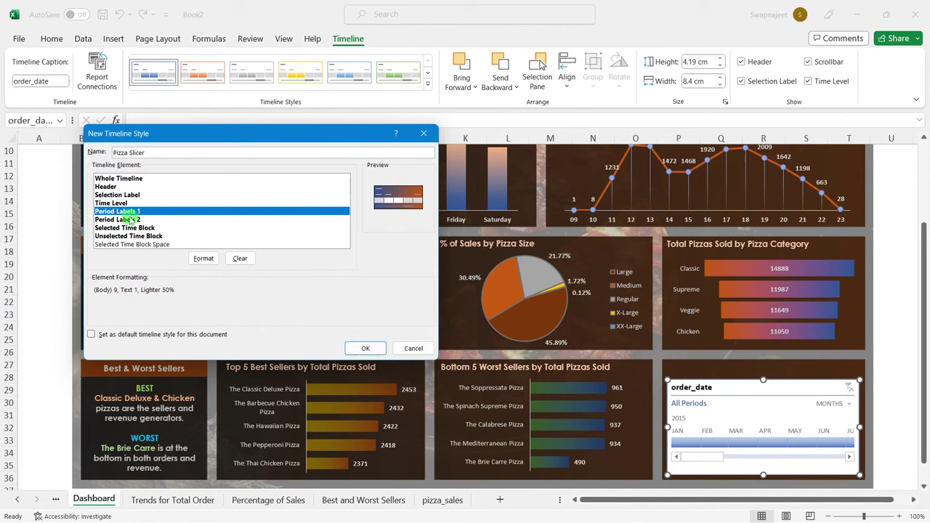
{"action": "left_click", "coordinate": [129, 219]}
{"action": "left_click", "coordinate": [204, 258]}
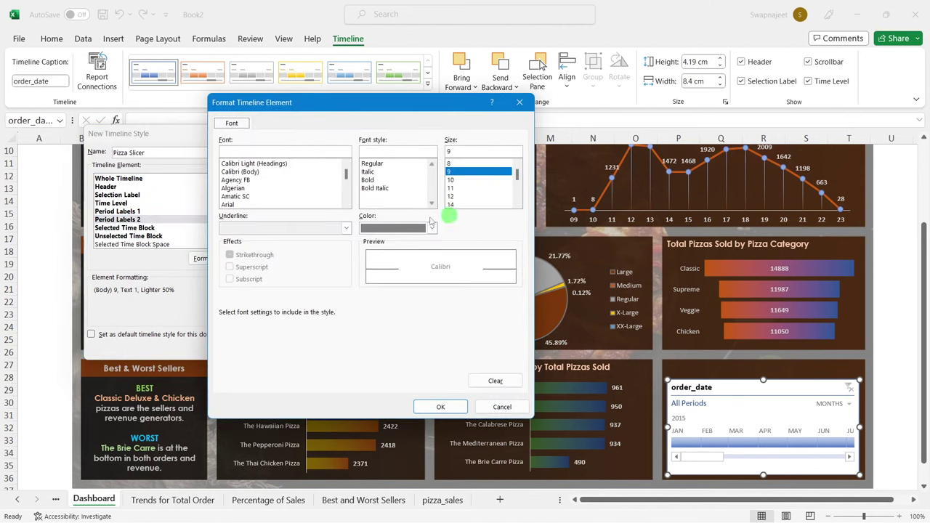
{"action": "left_click", "coordinate": [432, 227]}
{"action": "left_click", "coordinate": [433, 300]}
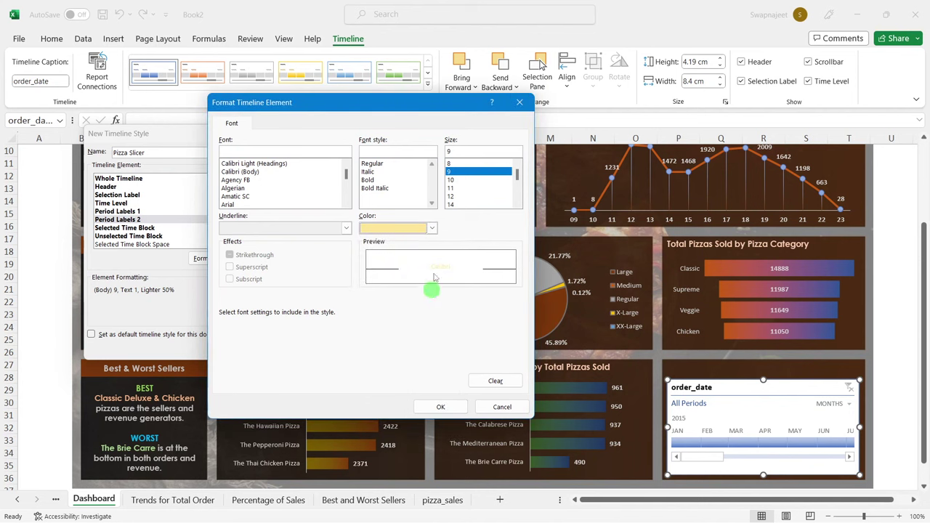
{"action": "left_click", "coordinate": [455, 179]}
{"action": "left_click", "coordinate": [440, 407]}
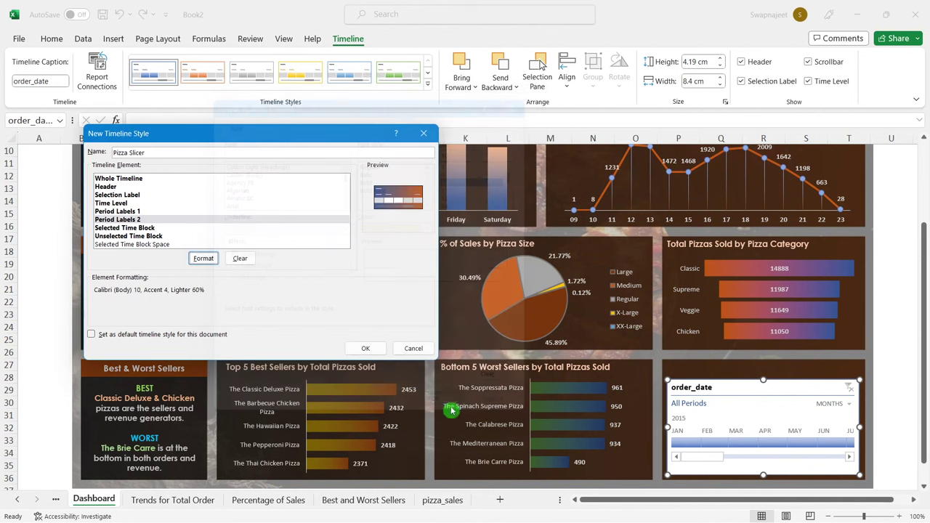
{"action": "left_click", "coordinate": [157, 227]}
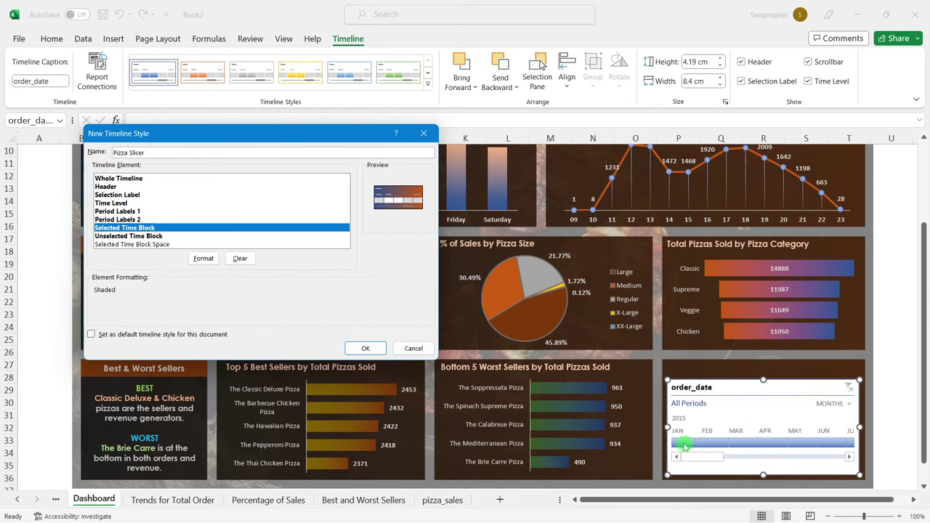
Step: Fill the Selected Time Block with dark orange and save the Pizza Slicer style
{"action": "left_click", "coordinate": [203, 258]}
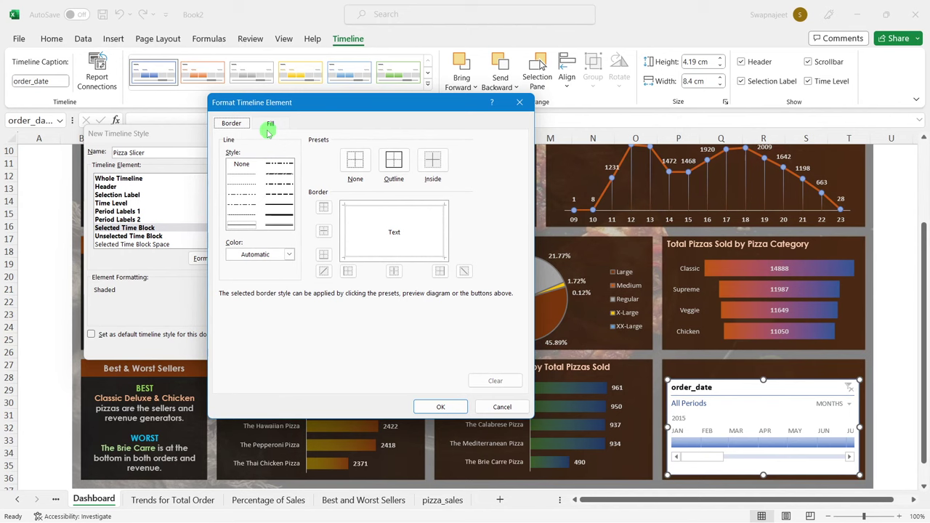
{"action": "left_click", "coordinate": [266, 125]}
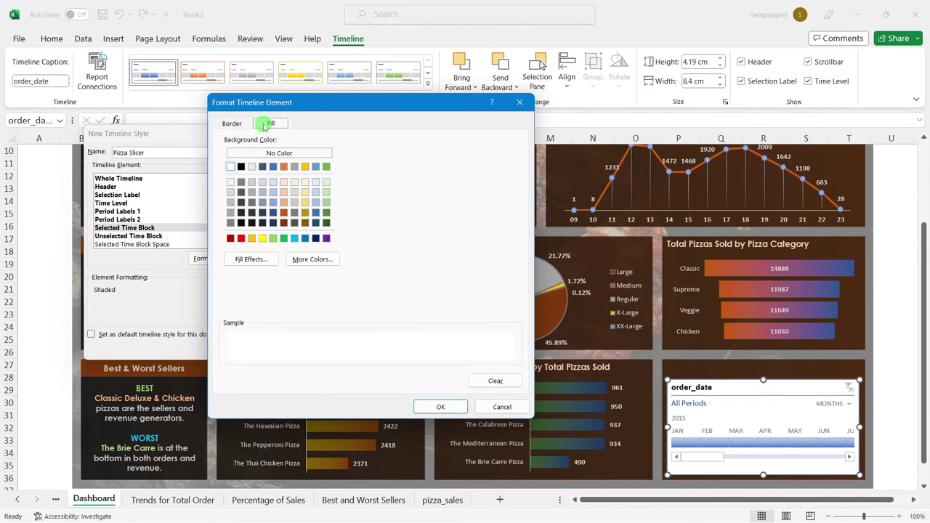
{"action": "left_click", "coordinate": [319, 217]}
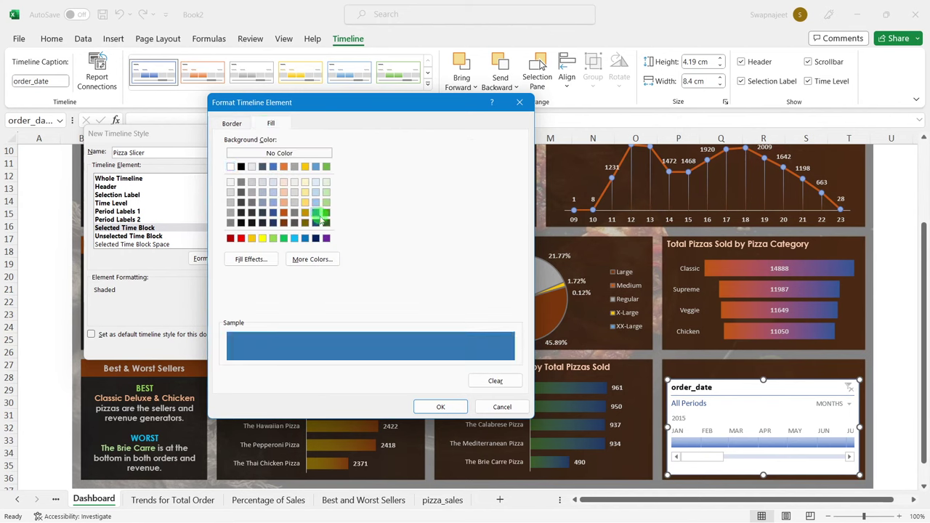
{"action": "left_click", "coordinate": [439, 406]}
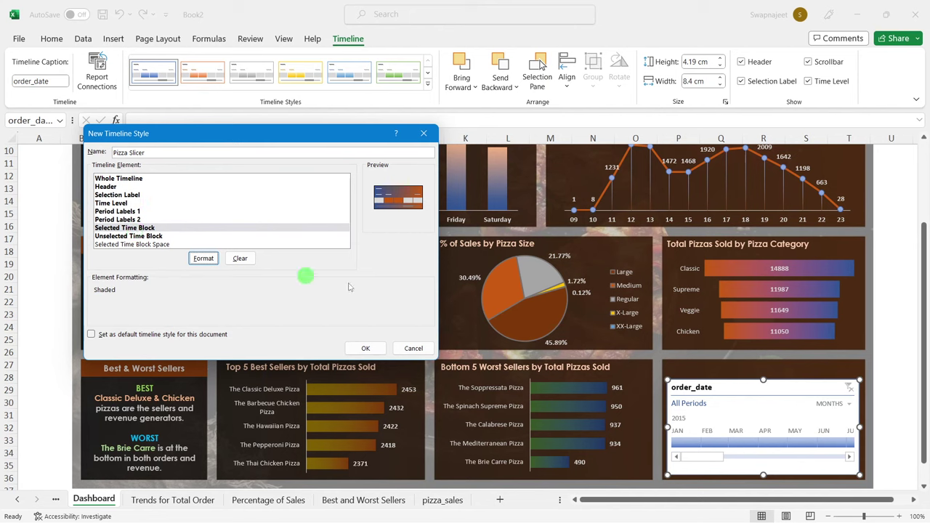
{"action": "left_click", "coordinate": [366, 348]}
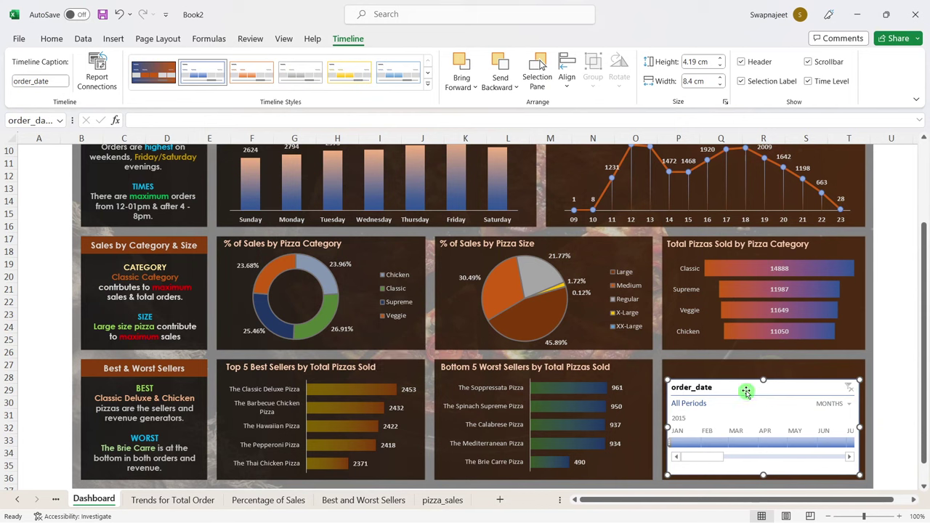
Step: Apply the Pizza Slicer style to the order_date timeline and review the styled dashboard
{"action": "left_click", "coordinate": [163, 66]}
{"action": "left_click", "coordinate": [904, 331]}
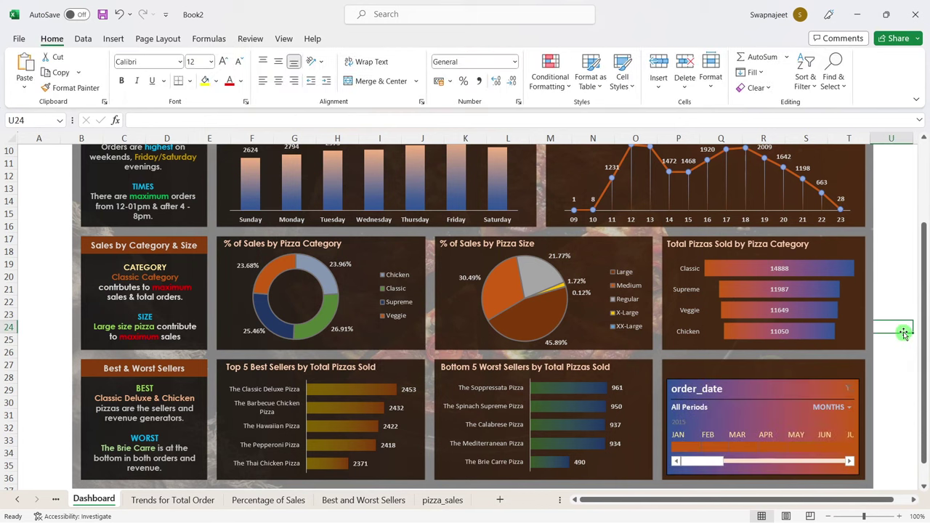
{"action": "scroll", "coordinate": [903, 332], "scroll_direction": "up", "scroll_amount": 2}
{"action": "scroll", "coordinate": [903, 332], "scroll_direction": "down", "scroll_amount": 2}
{"action": "scroll", "coordinate": [897, 336], "scroll_direction": "up", "scroll_amount": 3}
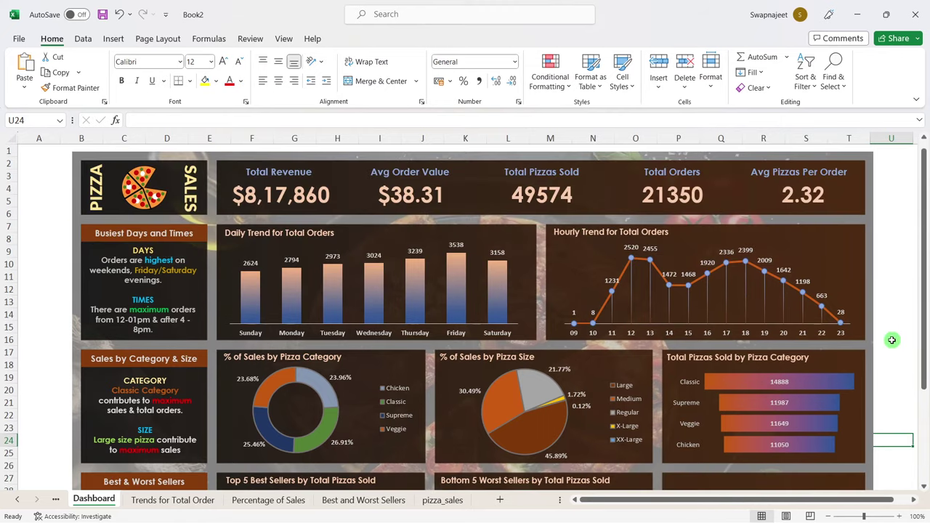
{"action": "scroll", "coordinate": [895, 339], "scroll_direction": "down", "scroll_amount": 3}
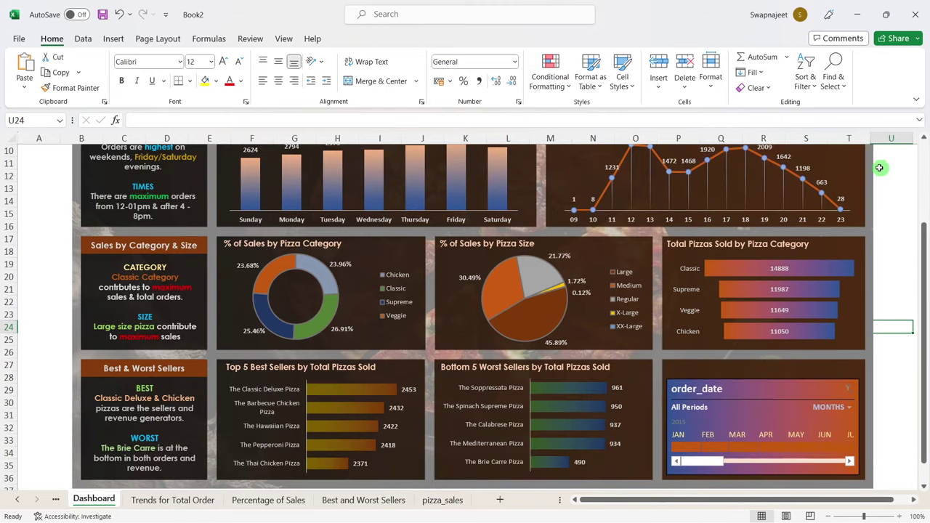
{"action": "left_click", "coordinate": [916, 99]}
Step: In full-screen view, filter the timeline to January, February and March 2015, then clear it
{"action": "left_click", "coordinate": [901, 131]}
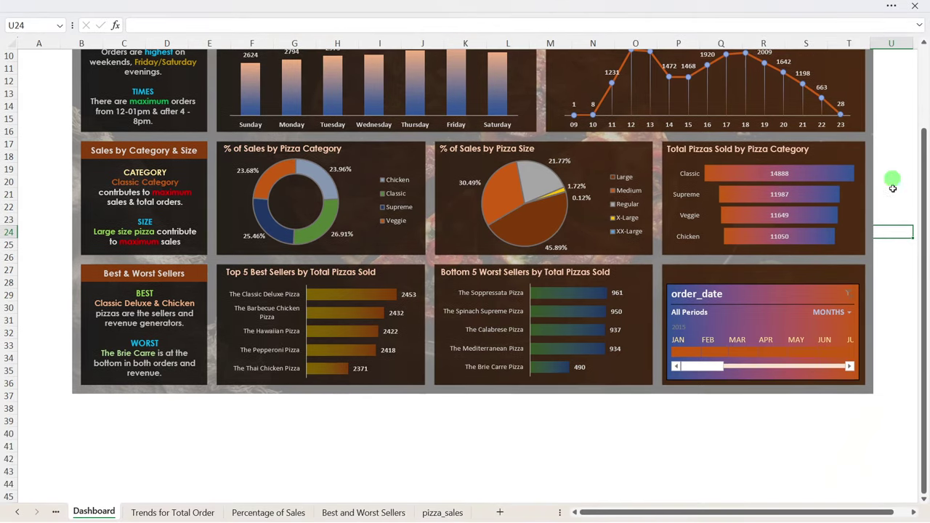
{"action": "left_click", "coordinate": [895, 191]}
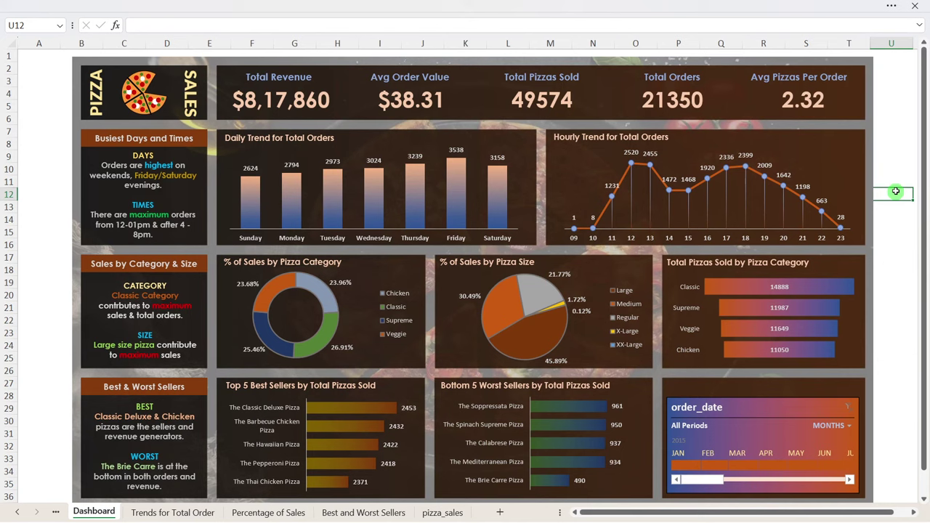
{"action": "left_click", "coordinate": [686, 465]}
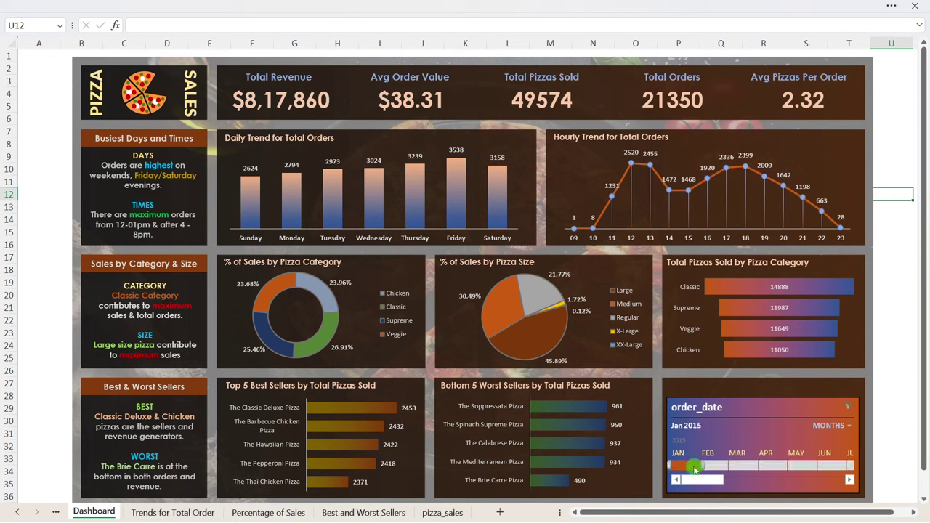
{"action": "left_click", "coordinate": [716, 465]}
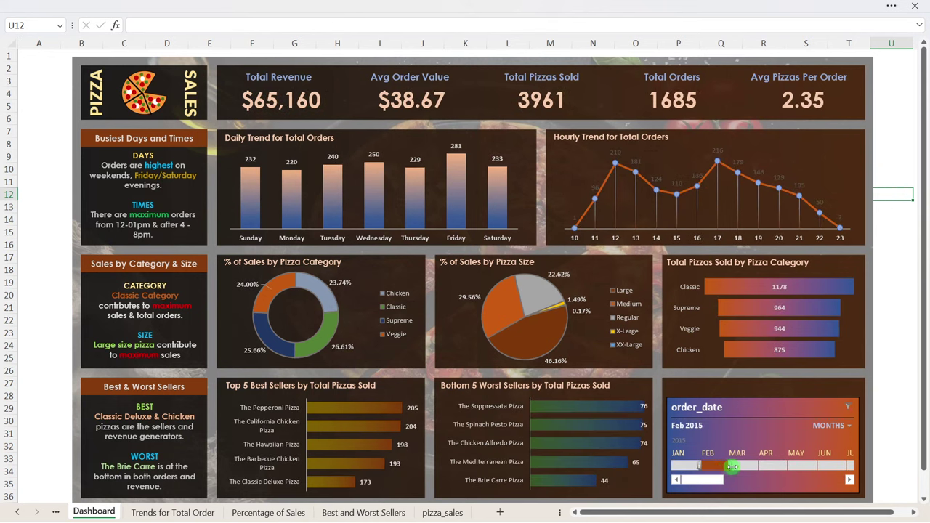
{"action": "left_click", "coordinate": [741, 465]}
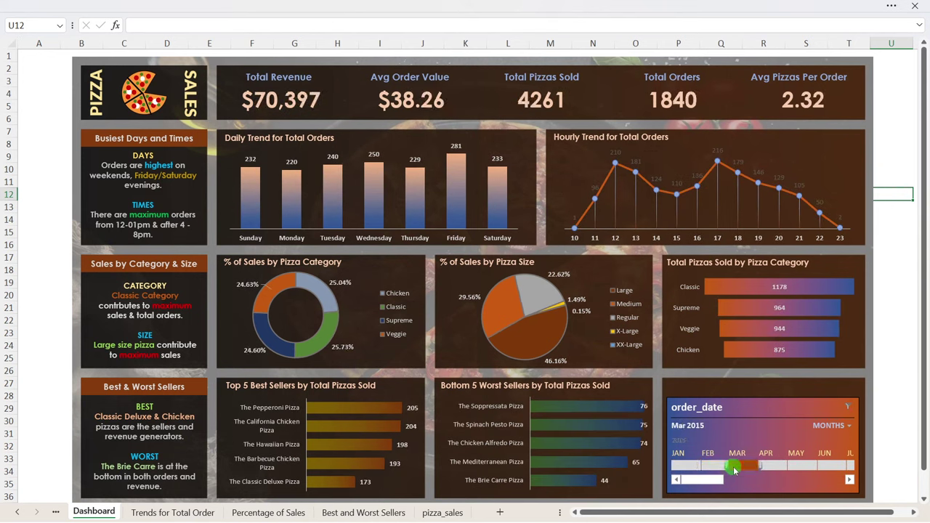
{"action": "left_click", "coordinate": [847, 407]}
Step: Group the timeline by years and filter the dashboard to 2016
{"action": "left_click", "coordinate": [828, 425]}
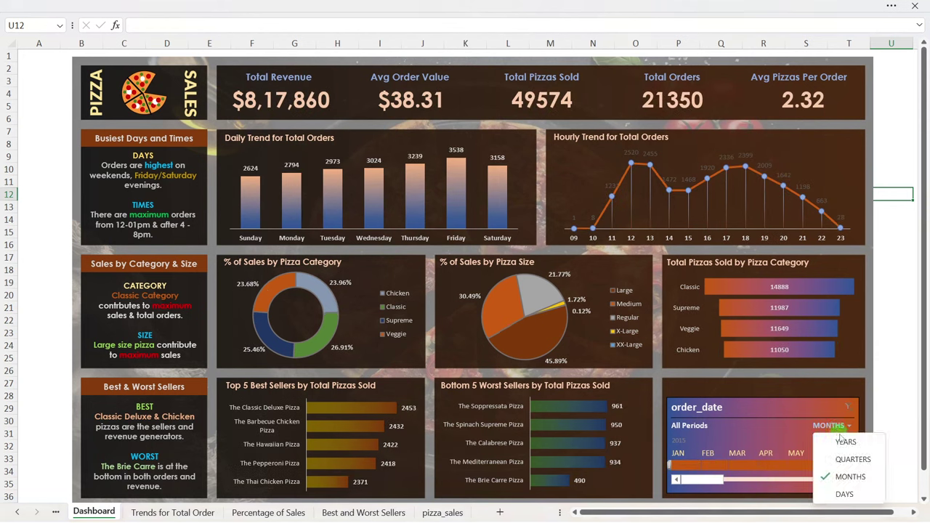
{"action": "left_click", "coordinate": [843, 440]}
{"action": "left_click", "coordinate": [711, 469]}
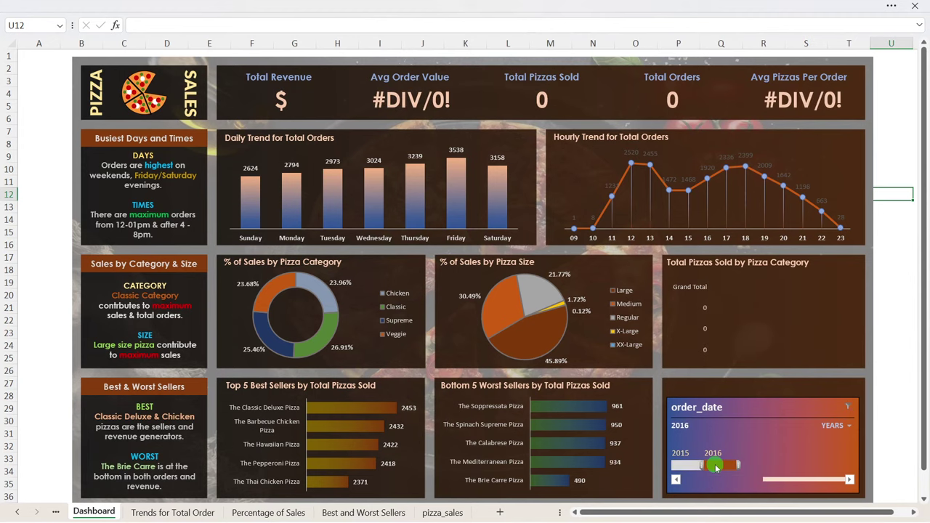
Step: Move the year filter from 2016 to 2015, then clear the timeline filter
{"action": "left_click", "coordinate": [216, 102]}
{"action": "left_click_drag", "start_coordinate": [774, 457], "coordinate": [752, 449]}
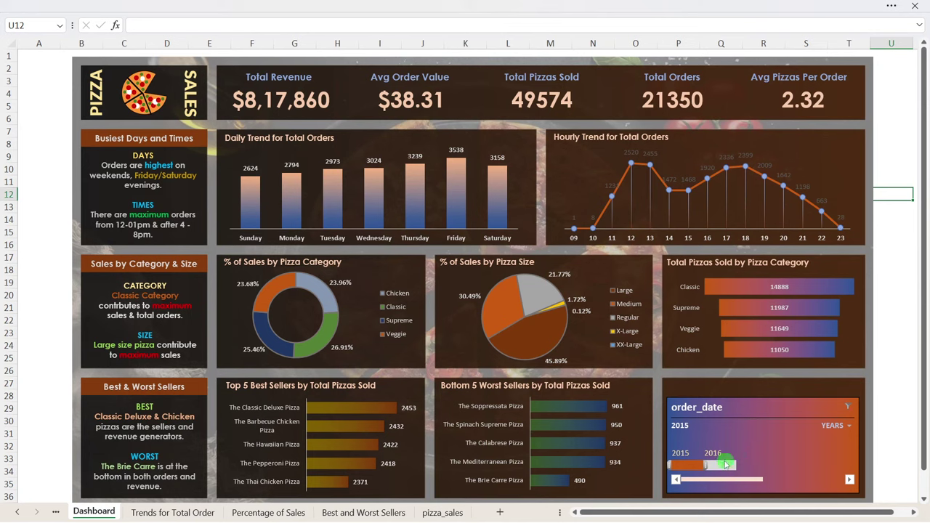
{"action": "left_click", "coordinate": [846, 407]}
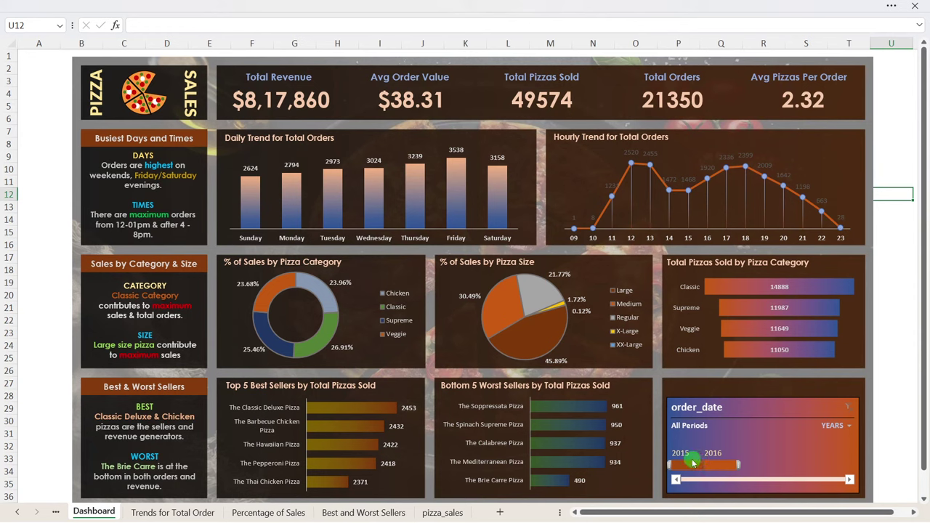
Step: Group the timeline by quarters, try Q2 and Q3 2015, then show all periods
{"action": "left_click", "coordinate": [835, 432]}
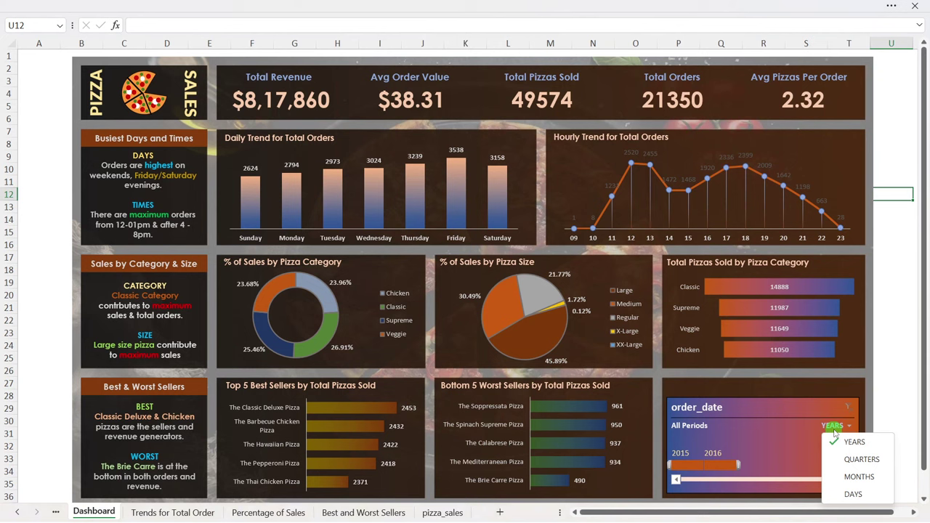
{"action": "left_click", "coordinate": [846, 457]}
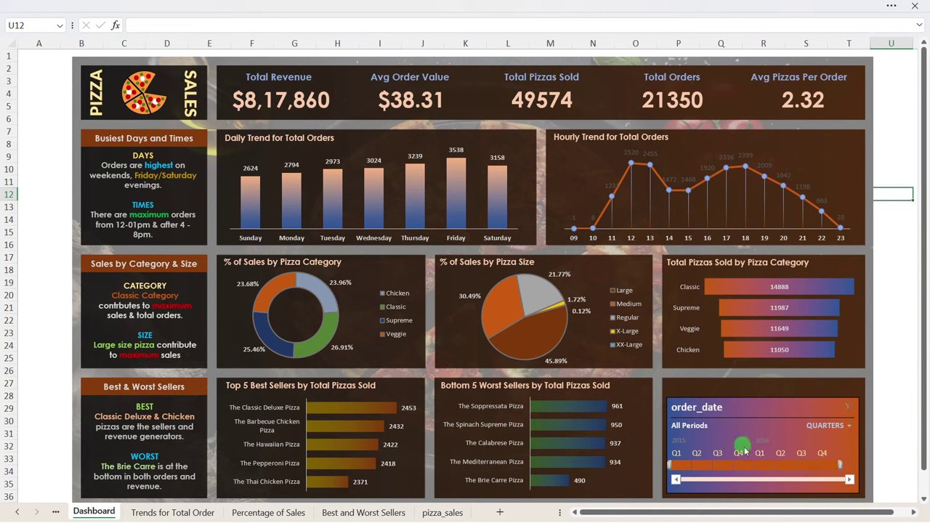
{"action": "left_click", "coordinate": [697, 465]}
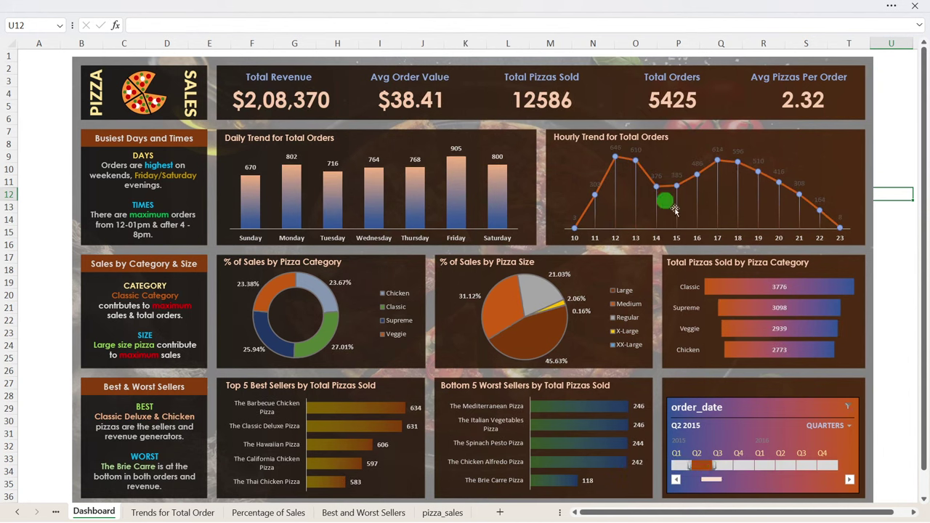
{"action": "left_click", "coordinate": [726, 465]}
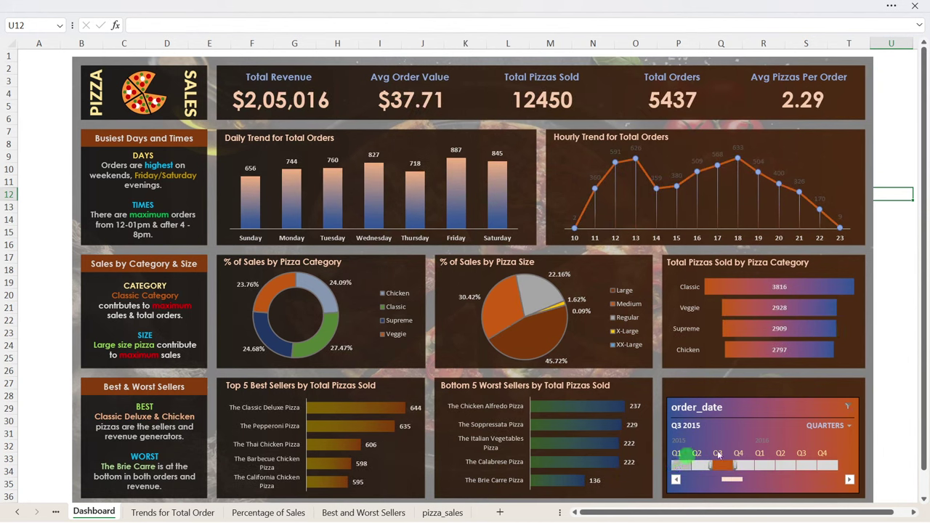
{"action": "left_click", "coordinate": [847, 407]}
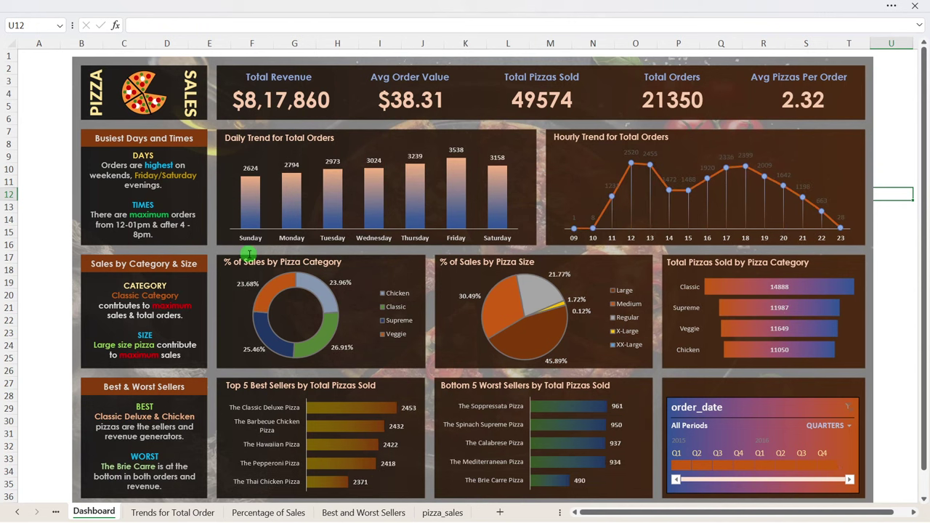